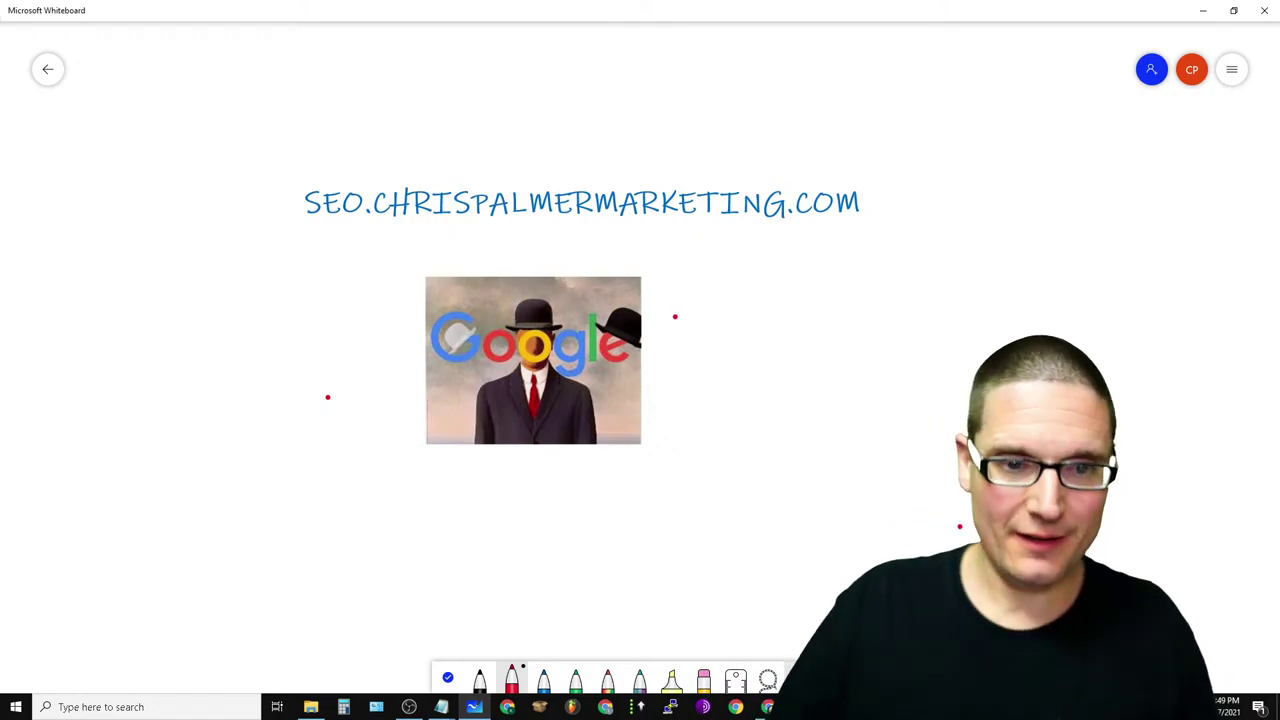
- Select the Google image on the board, then minimize Whiteboard to bring up the stream dashboard
{"action": "left_click", "coordinate": [533, 360]}
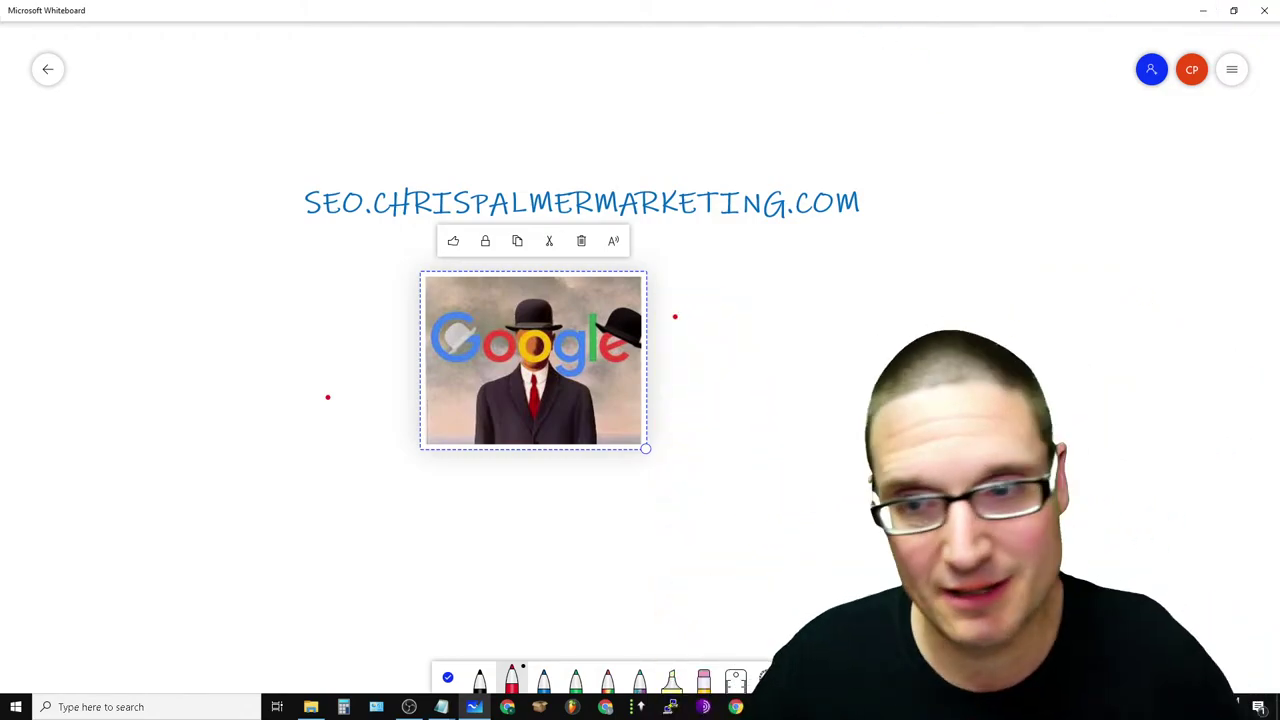
{"action": "left_click", "coordinate": [1207, 9]}
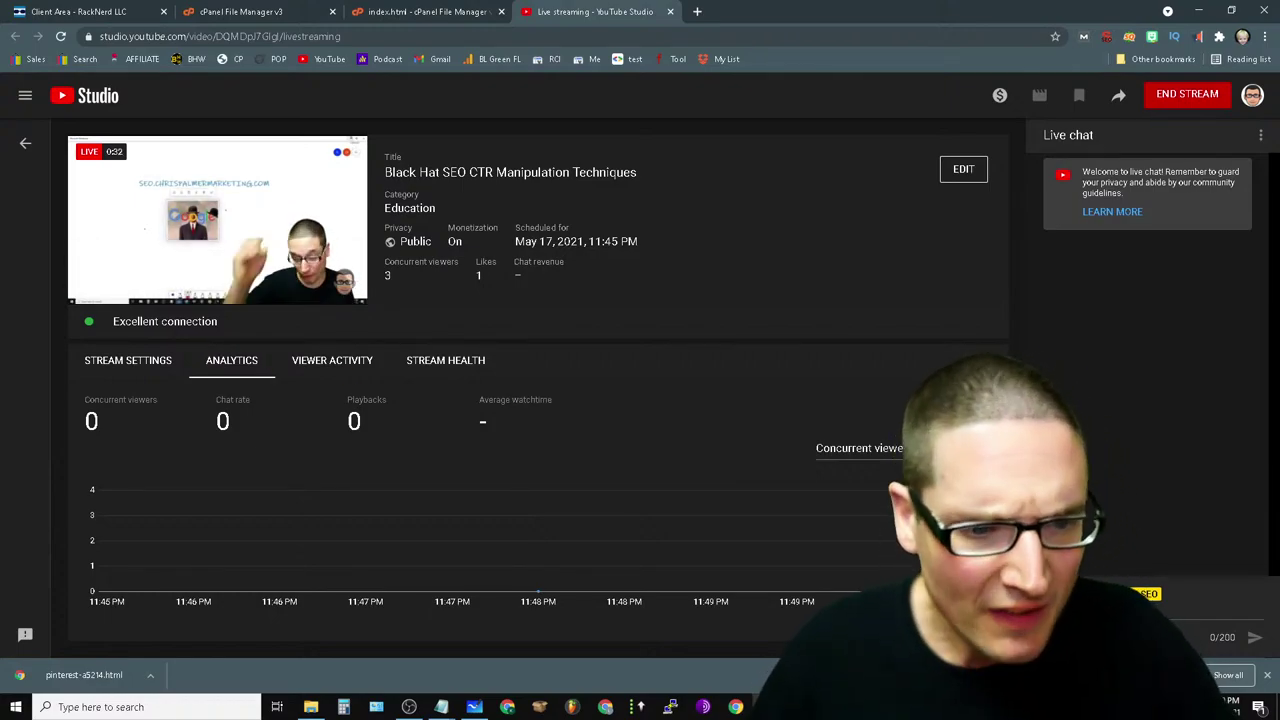
- Dismiss Chrome's downloads bar and bring the Whiteboard board back to the front
{"action": "left_click", "coordinate": [1267, 677]}
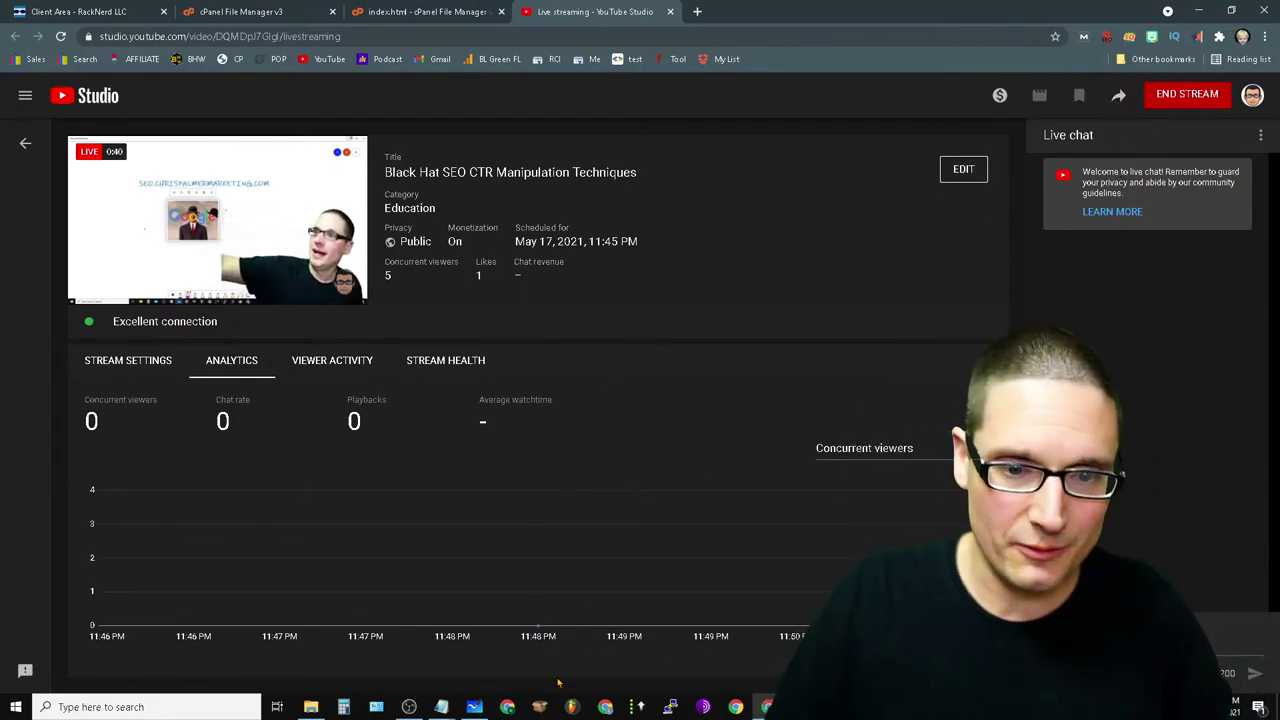
{"action": "left_click", "coordinate": [485, 706]}
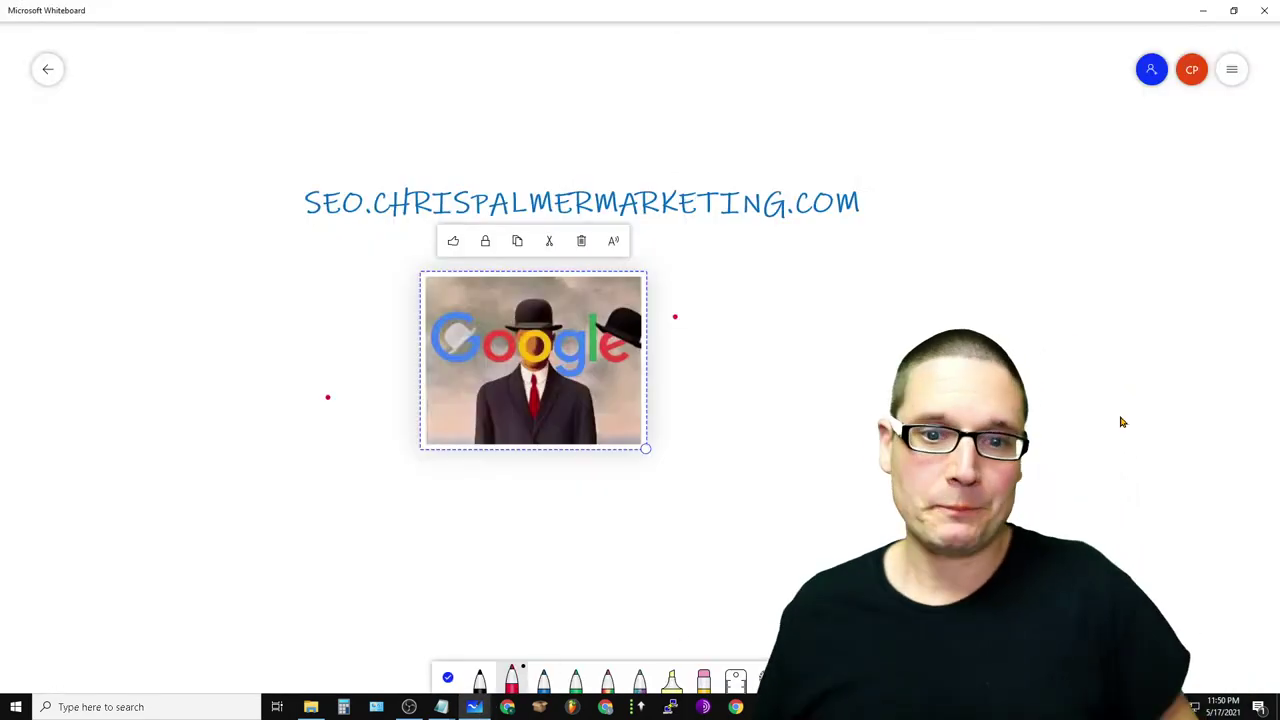
- Click empty canvas beside the Google image to deselect it
{"action": "left_click", "coordinate": [1045, 400]}
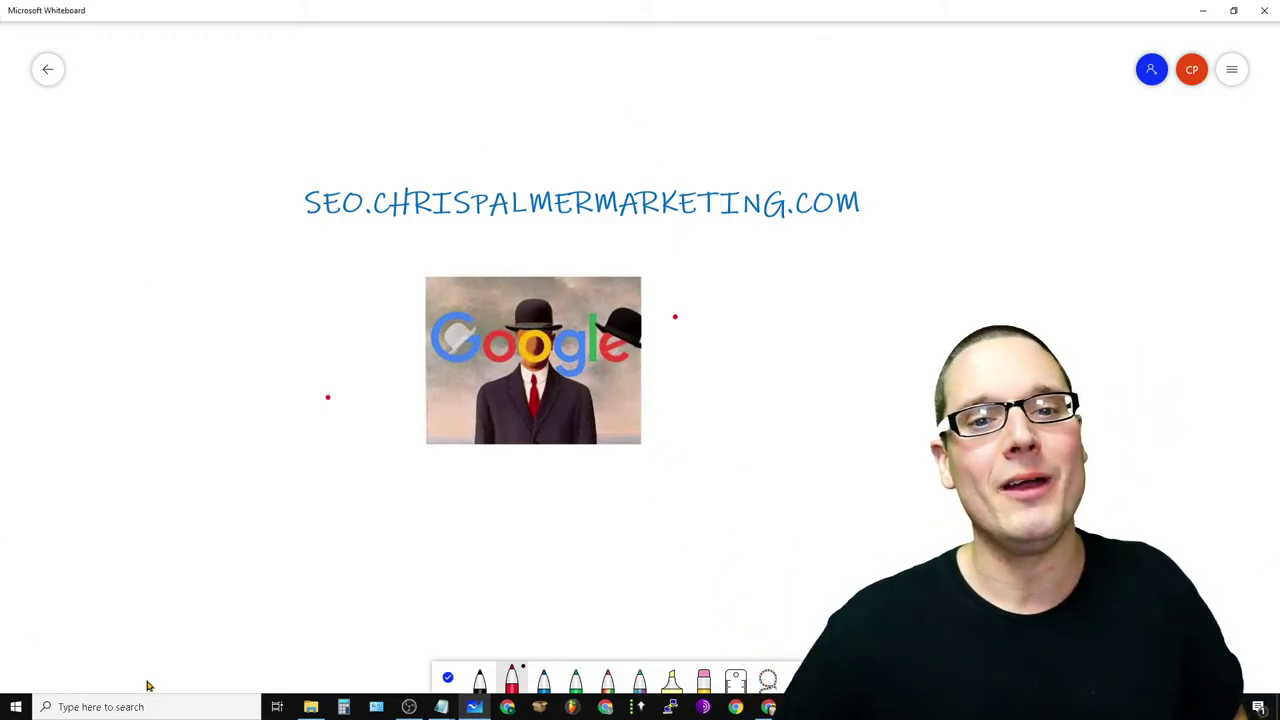
- Draw three red ink loops around the Google image and extend the stroke upward
{"action": "left_click_drag", "start_coordinate": [341, 347], "coordinate": [740, 466]}
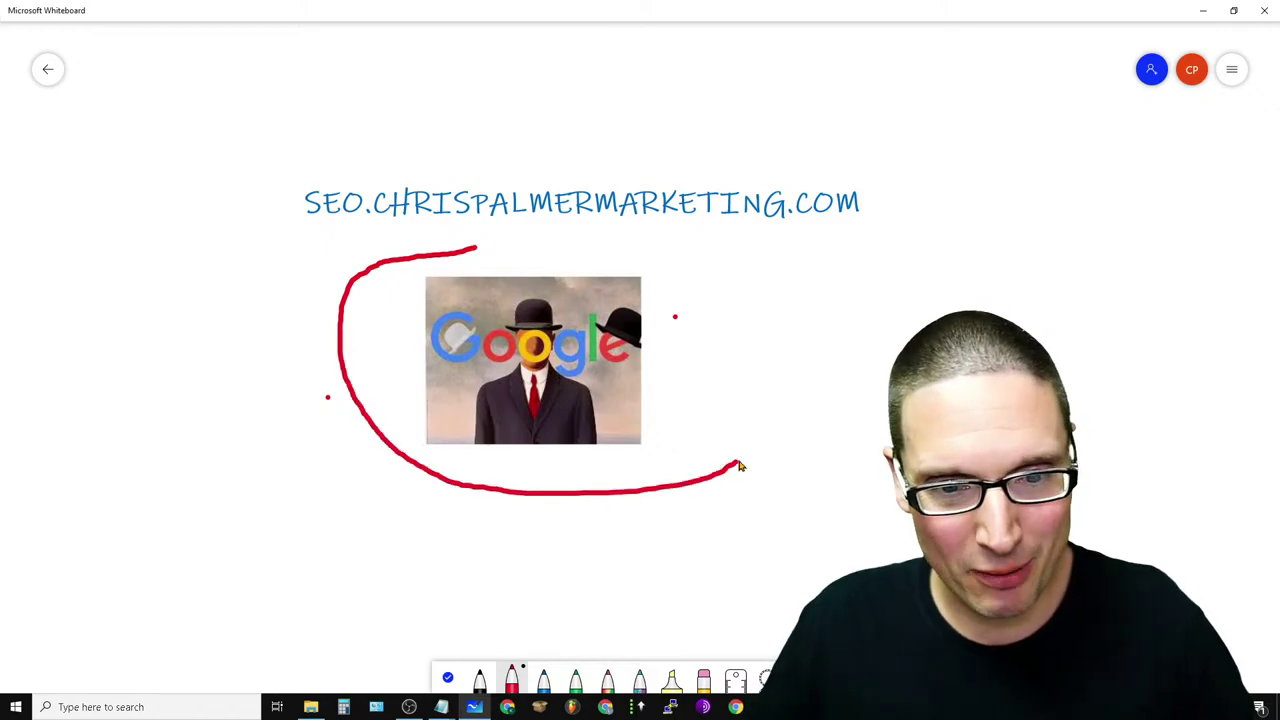
{"action": "mouse_move", "coordinate": [364, 375]}
{"action": "left_mouse_down"}
{"action": "mouse_move", "coordinate": [740, 442]}
{"action": "mouse_move", "coordinate": [508, 260]}
{"action": "mouse_move", "coordinate": [395, 486]}
{"action": "mouse_move", "coordinate": [724, 370]}
{"action": "left_mouse_up"}
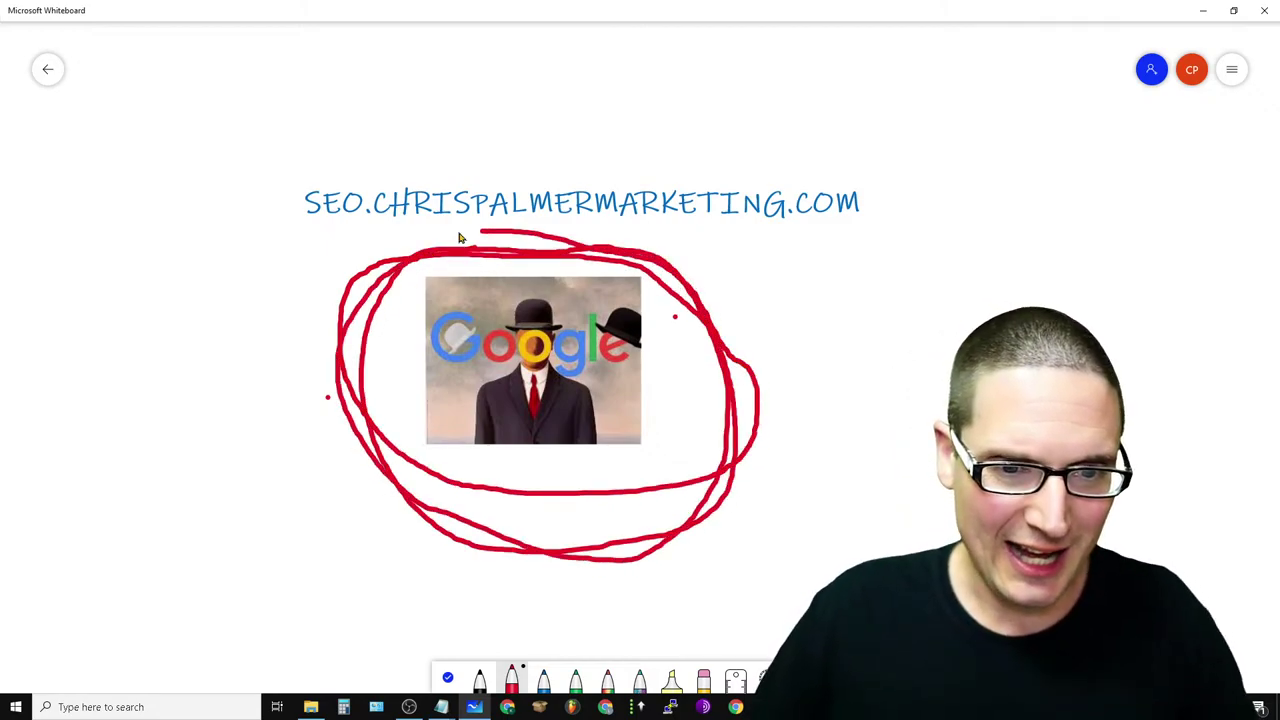
{"action": "mouse_move", "coordinate": [460, 237]}
{"action": "left_mouse_down"}
{"action": "mouse_move", "coordinate": [446, 521]}
{"action": "mouse_move", "coordinate": [770, 332]}
{"action": "mouse_move", "coordinate": [370, 335]}
{"action": "left_mouse_up"}
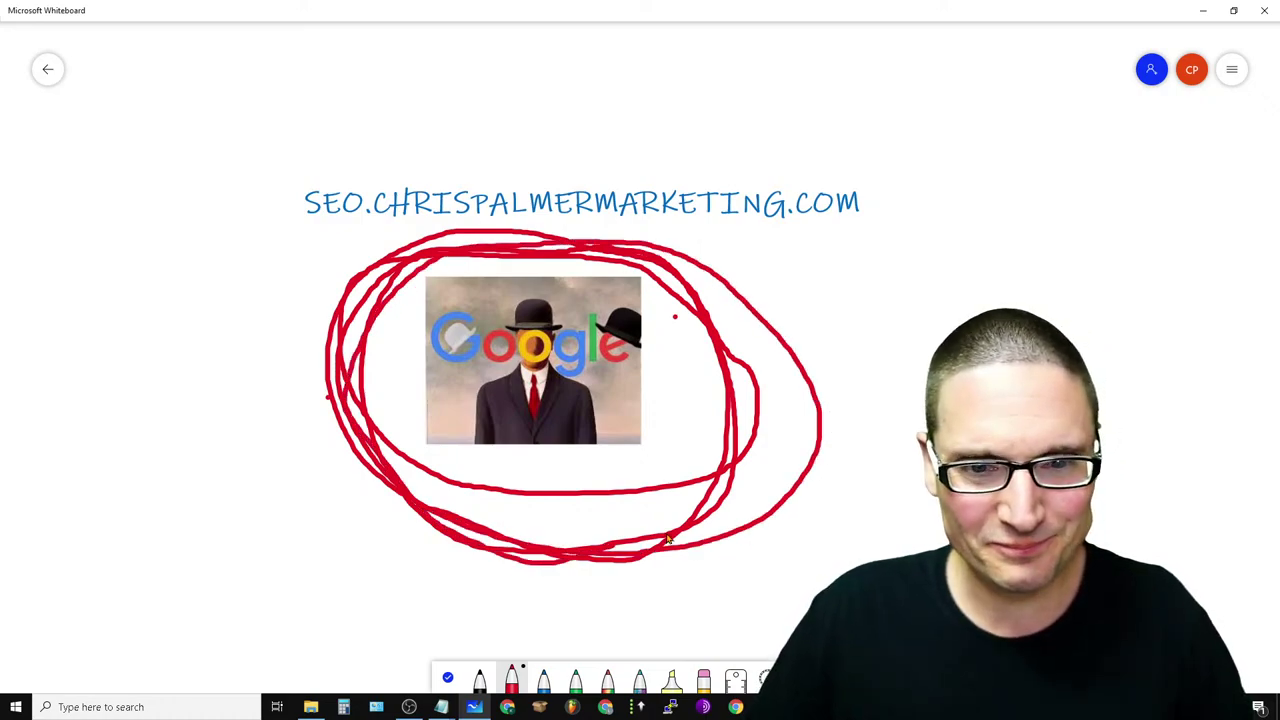
{"action": "left_click_drag", "start_coordinate": [668, 538], "coordinate": [745, 537]}
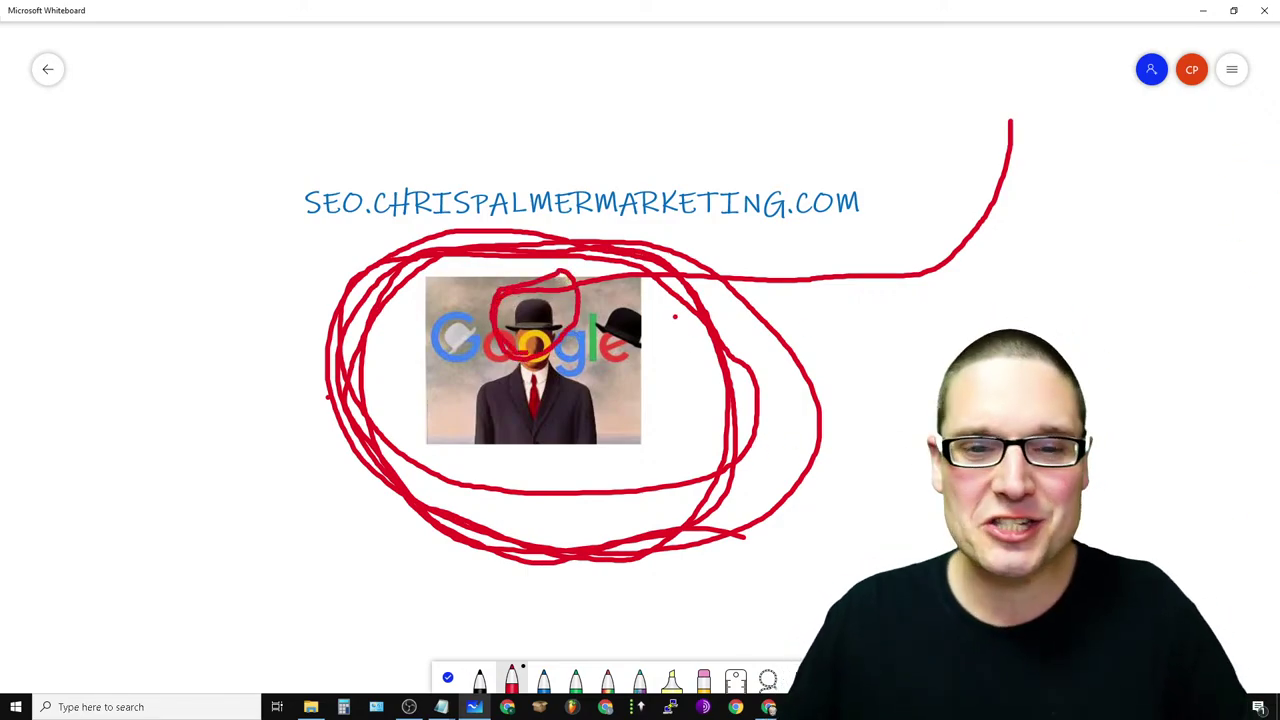
- Scribble rainbow ink above the website address, then minimize Whiteboard
{"action": "left_click", "coordinate": [636, 681]}
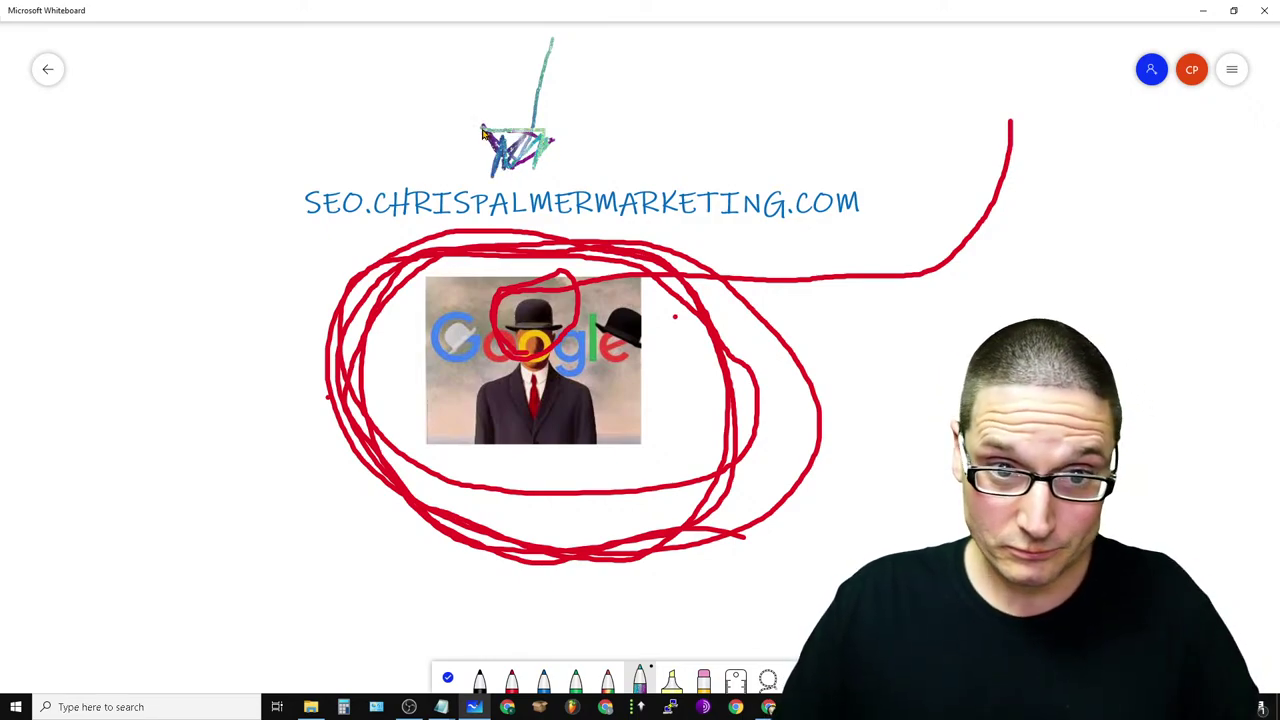
{"action": "mouse_move", "coordinate": [333, 148]}
{"action": "left_mouse_down"}
{"action": "mouse_move", "coordinate": [684, 275]}
{"action": "mouse_move", "coordinate": [377, 137]}
{"action": "mouse_move", "coordinate": [360, 145]}
{"action": "left_mouse_up"}
{"action": "left_click", "coordinate": [1266, 10]}
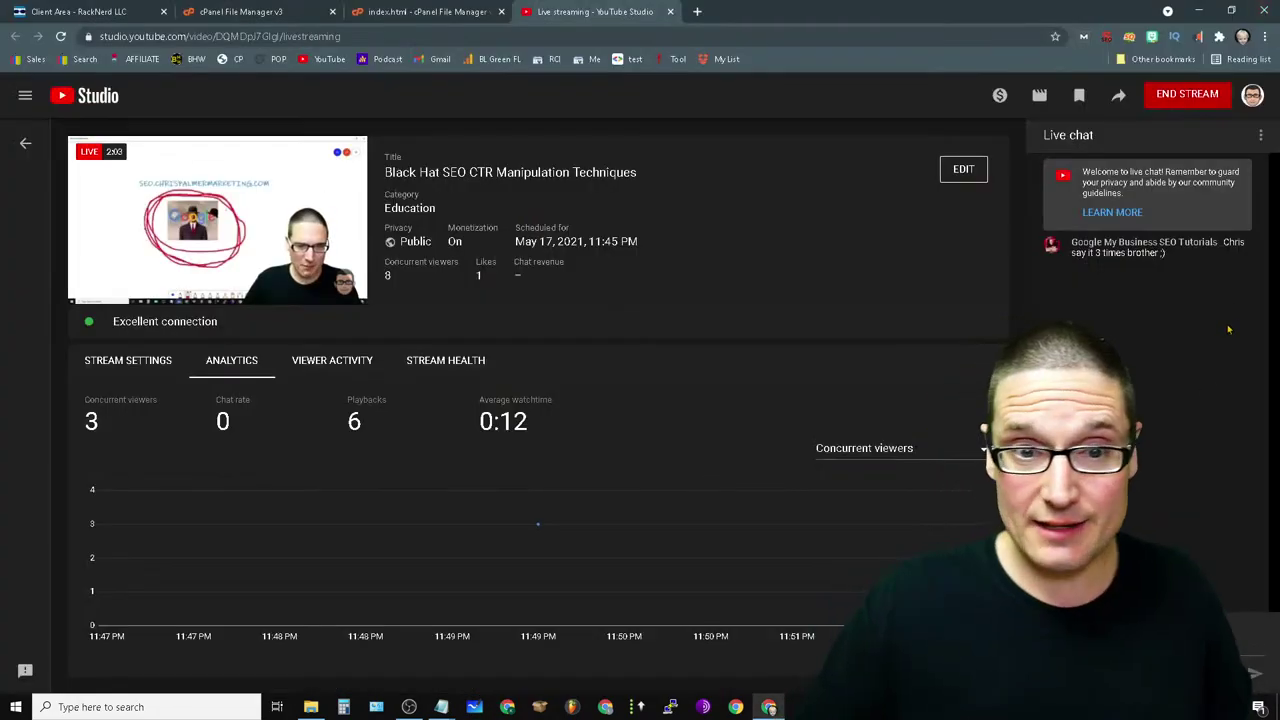
- Open a new Chrome tab beside the YouTube Studio live-streaming tab
{"action": "left_click", "coordinate": [697, 11]}
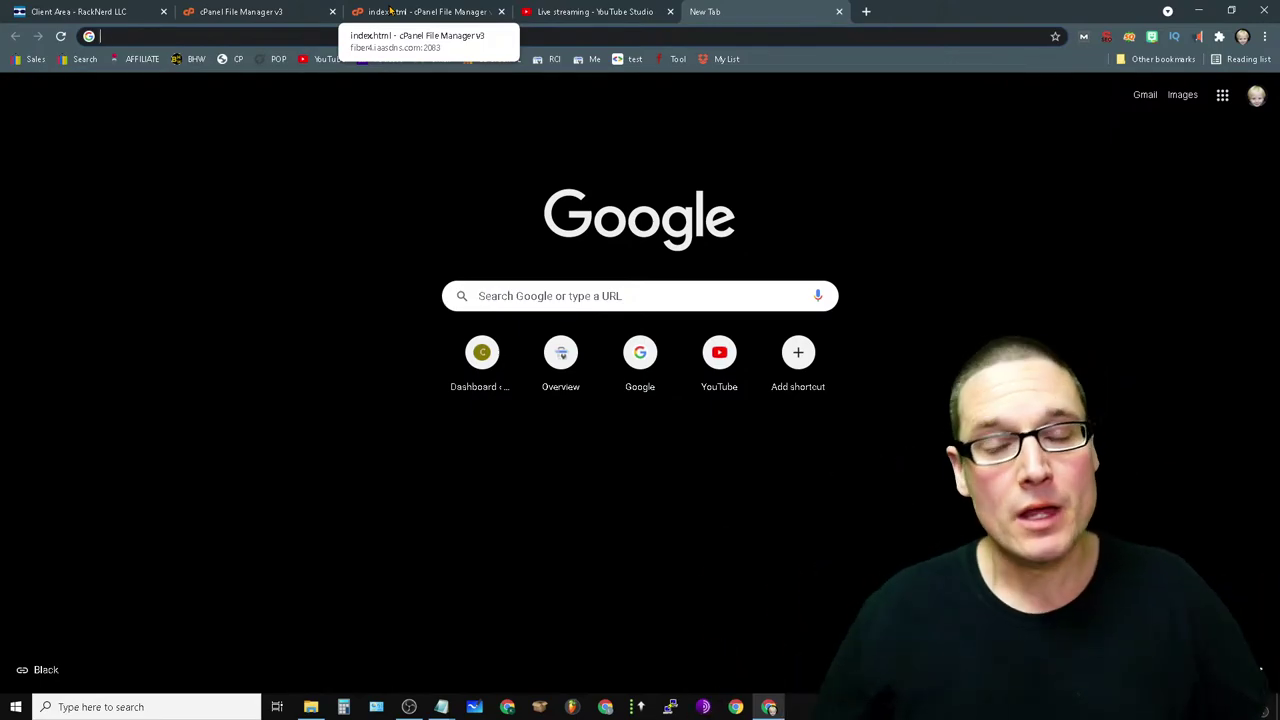
- Compare the index.html editor with the file list, close the editor tab, and show the new tab page
{"action": "left_click", "coordinate": [390, 11]}
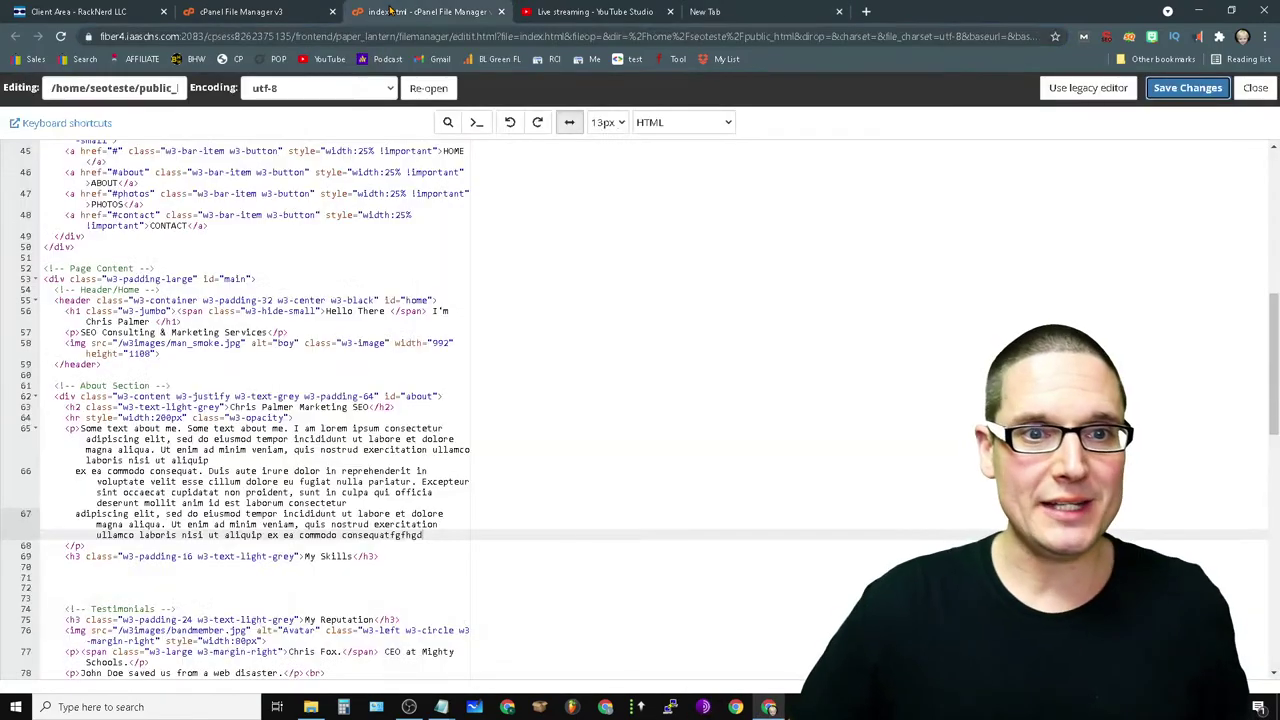
{"action": "left_click", "coordinate": [252, 11]}
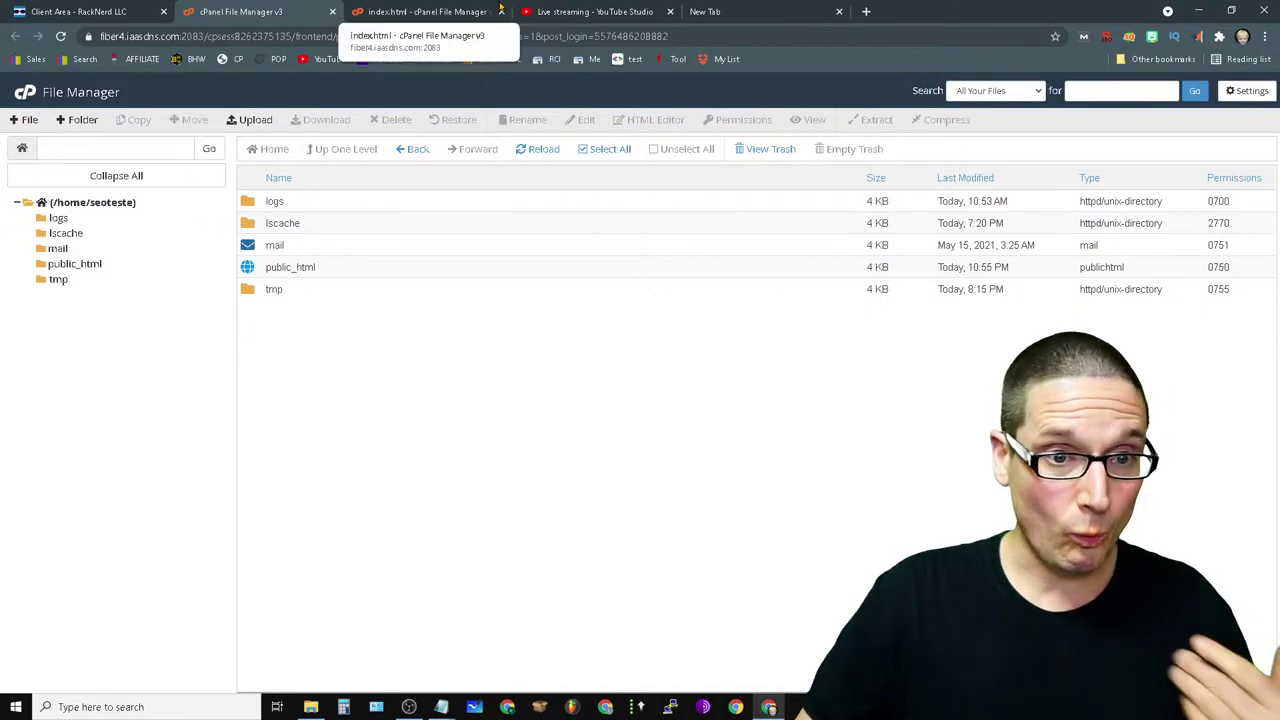
{"action": "left_click", "coordinate": [463, 10]}
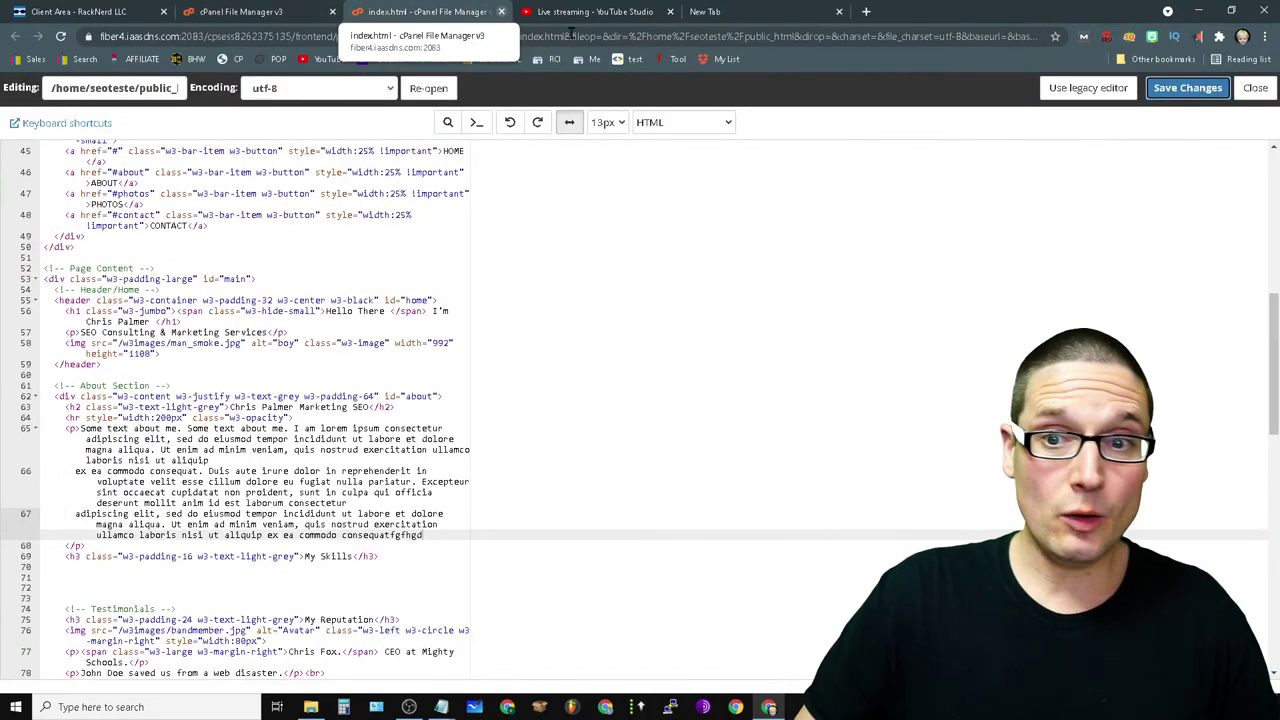
{"action": "left_click", "coordinate": [501, 11]}
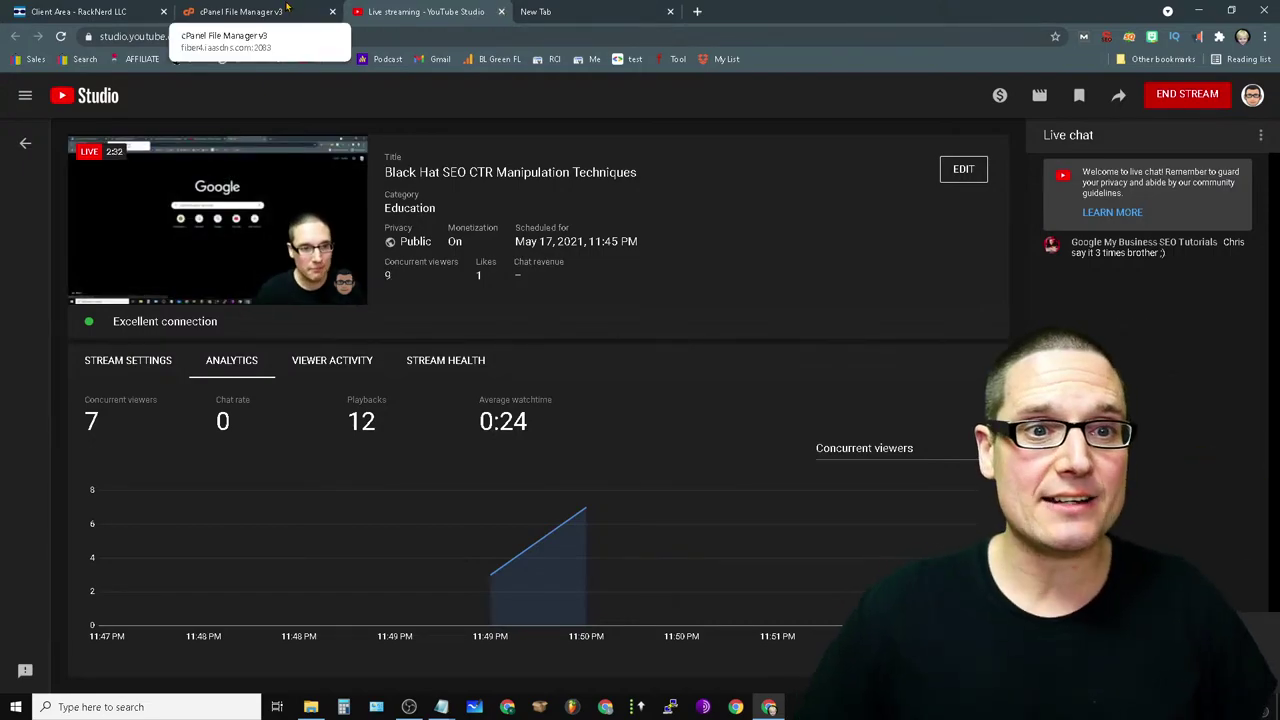
{"action": "left_click", "coordinate": [257, 18]}
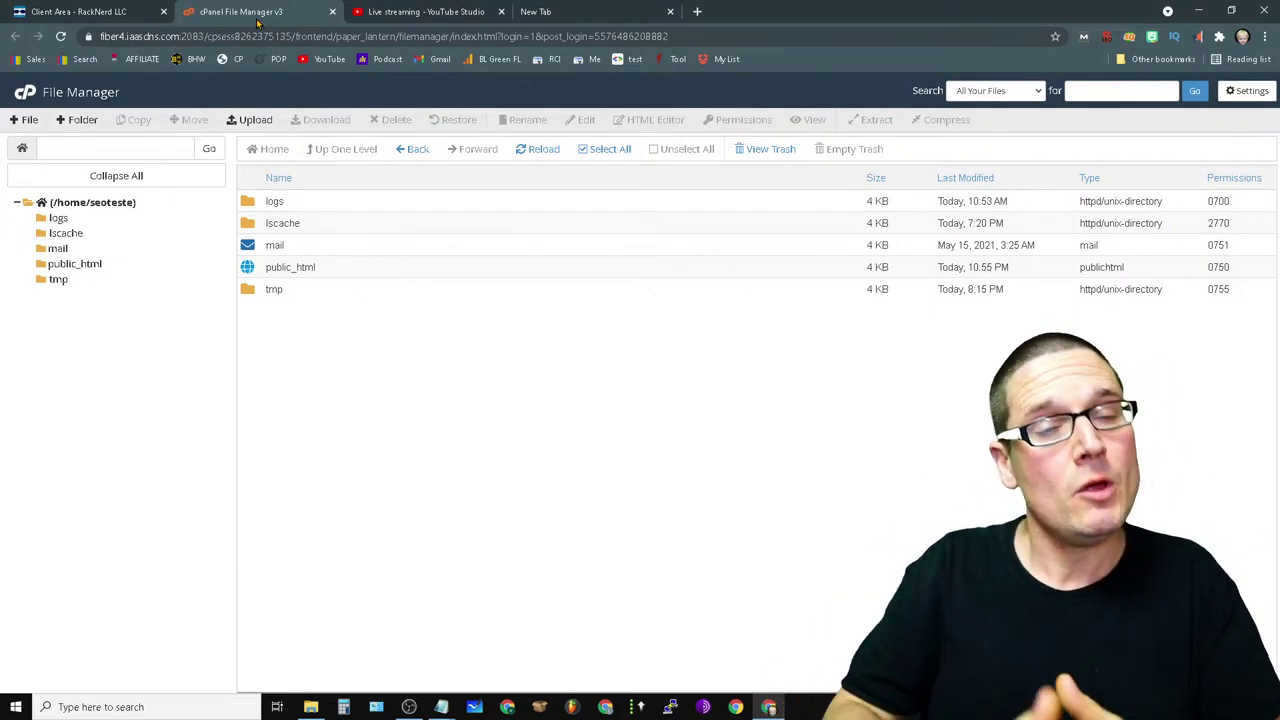
{"action": "left_click", "coordinate": [566, 8]}
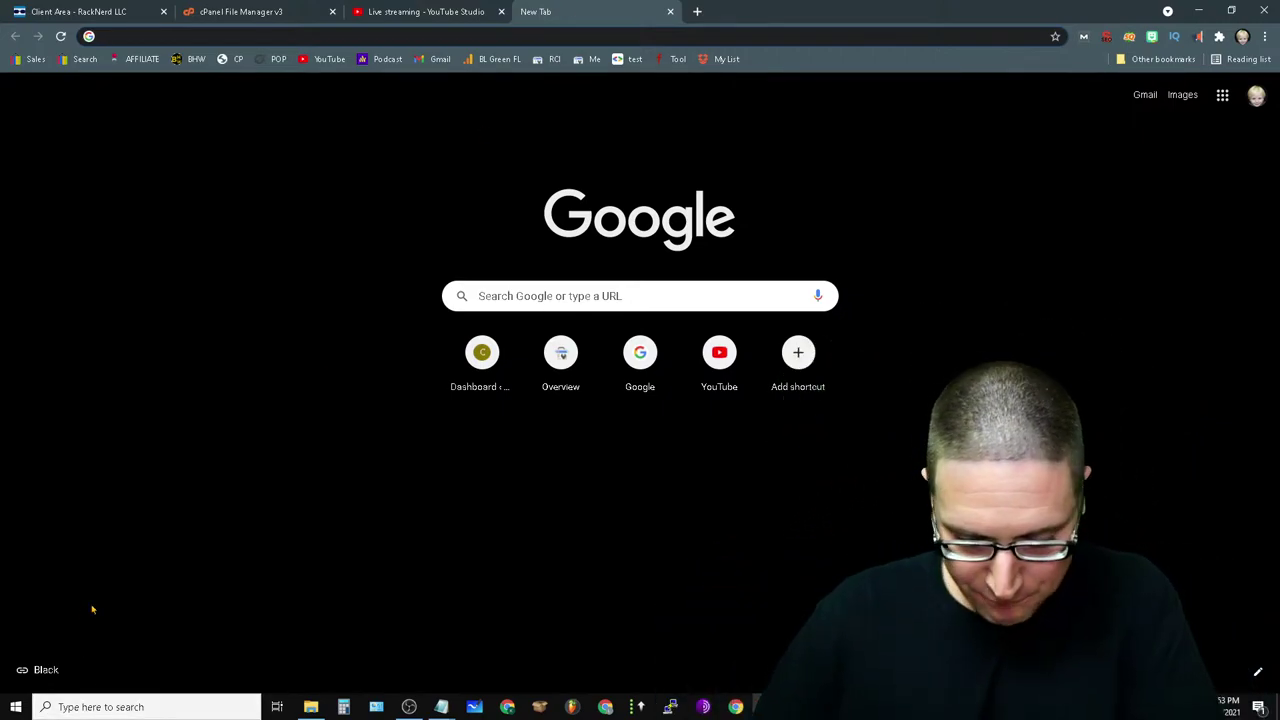
- Review the csp pop-under script in Notepad, then minimize Notepad and open another Chrome tab
{"action": "mouse_move", "coordinate": [441, 706]}
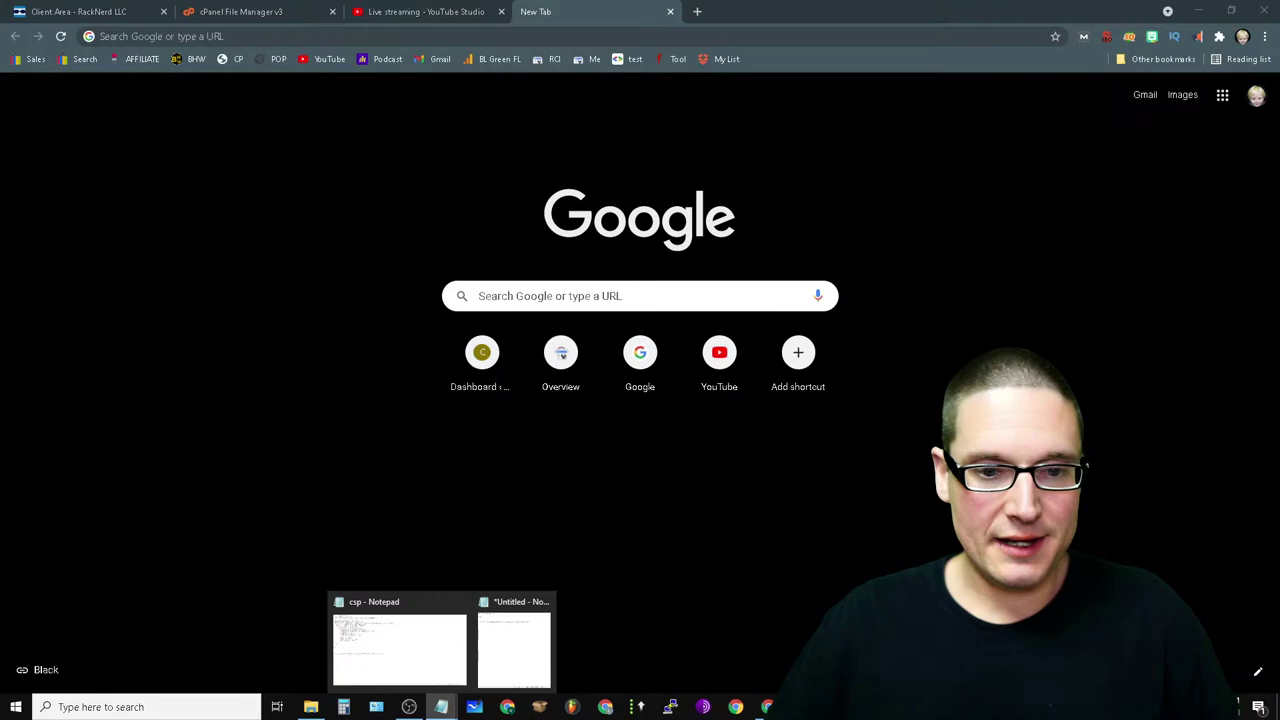
{"action": "left_click", "coordinate": [400, 612]}
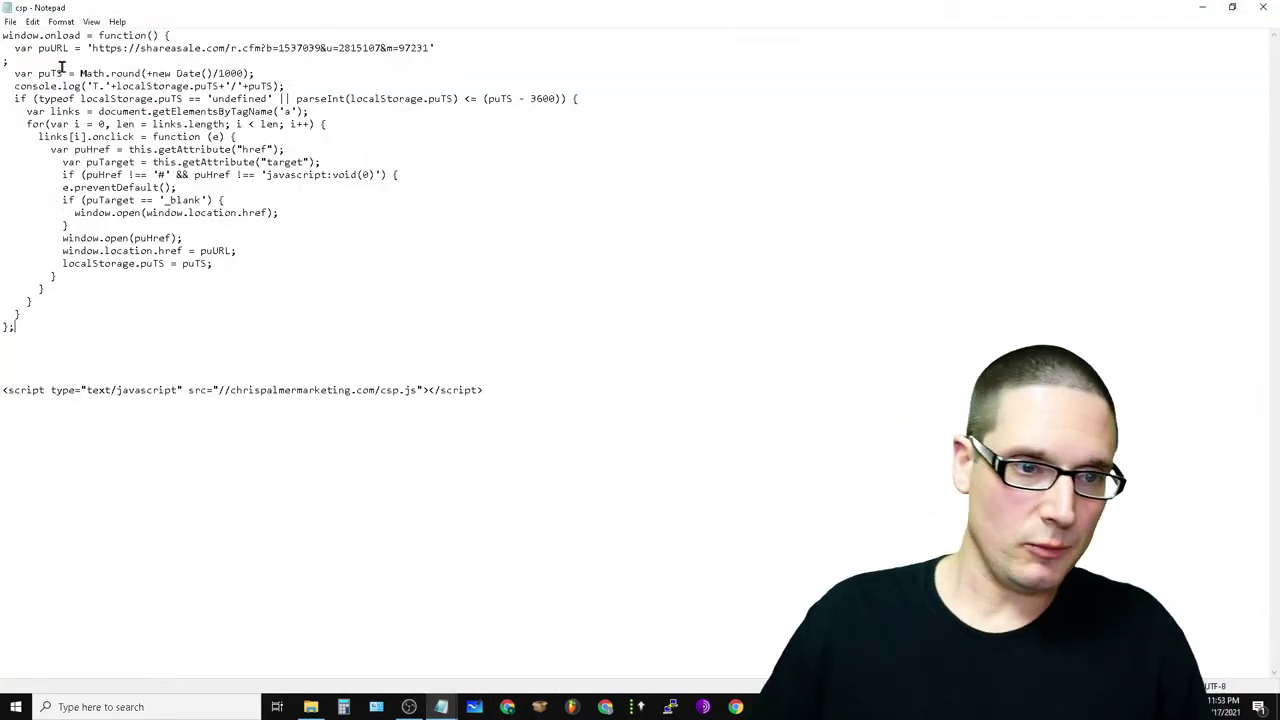
{"action": "left_click_drag", "start_coordinate": [42, 335], "coordinate": [52, 38]}
{"action": "left_click", "coordinate": [983, 356]}
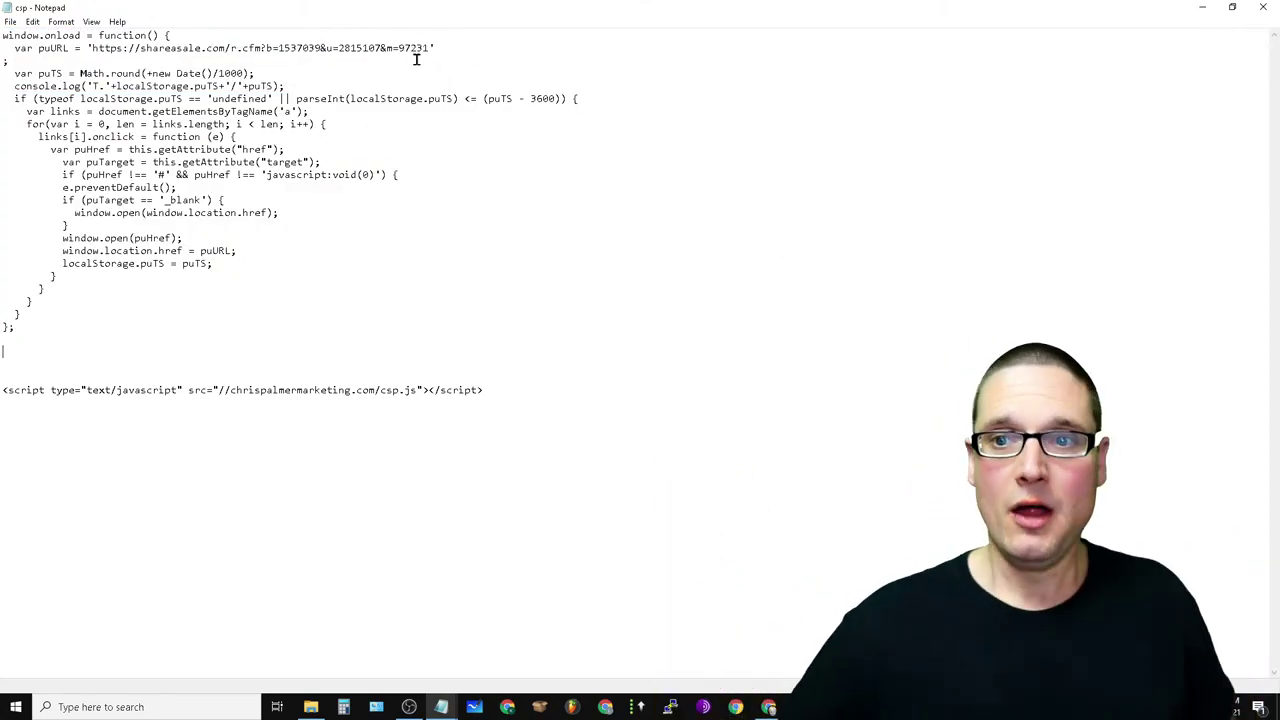
{"action": "left_click", "coordinate": [1203, 8]}
{"action": "left_click", "coordinate": [705, 12]}
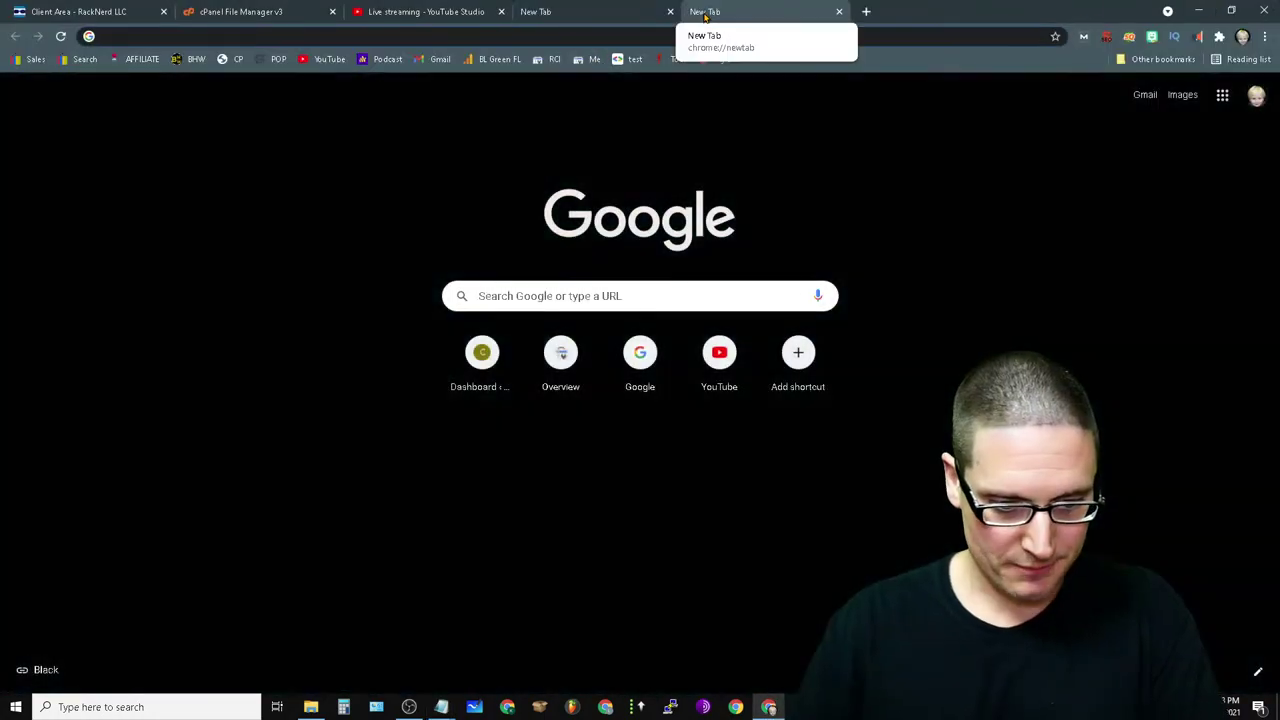
- Load semrush.com in the new tab, then close the Semrush tab
{"action": "type", "text": "semrush"}
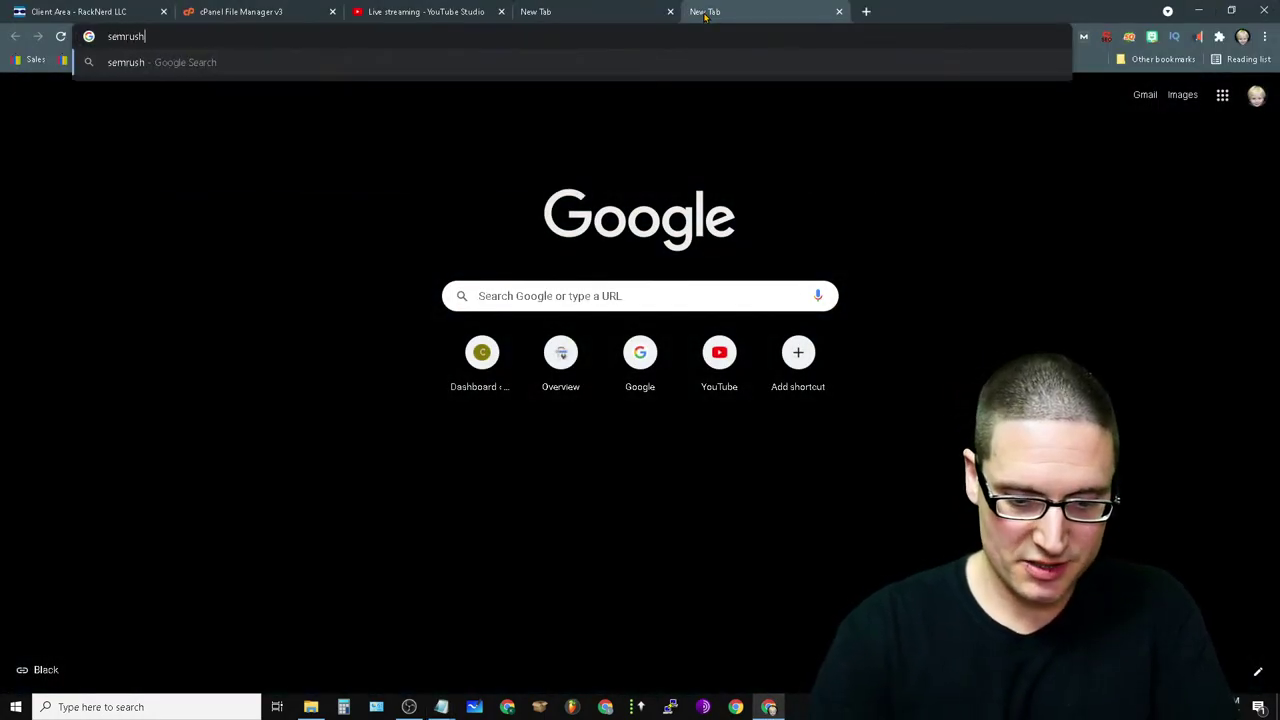
{"action": "type", "text": ".com"}
{"action": "key", "text": "Return"}
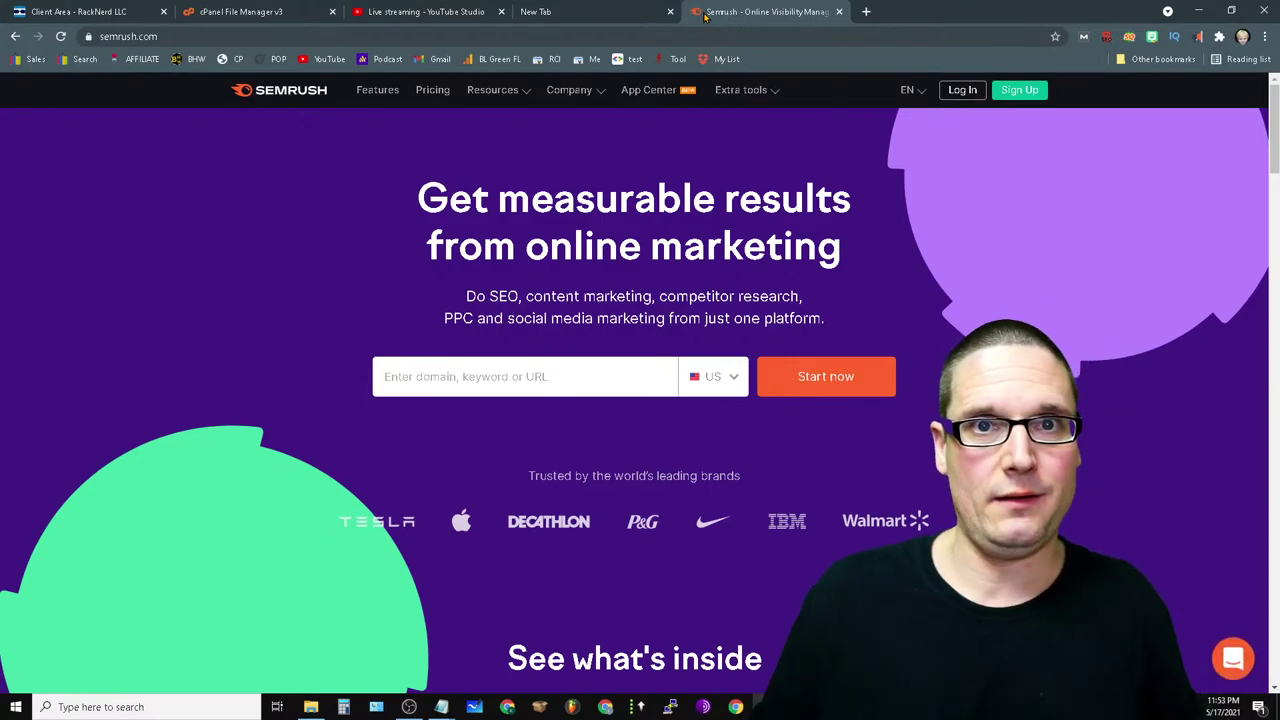
{"action": "left_click", "coordinate": [840, 11]}
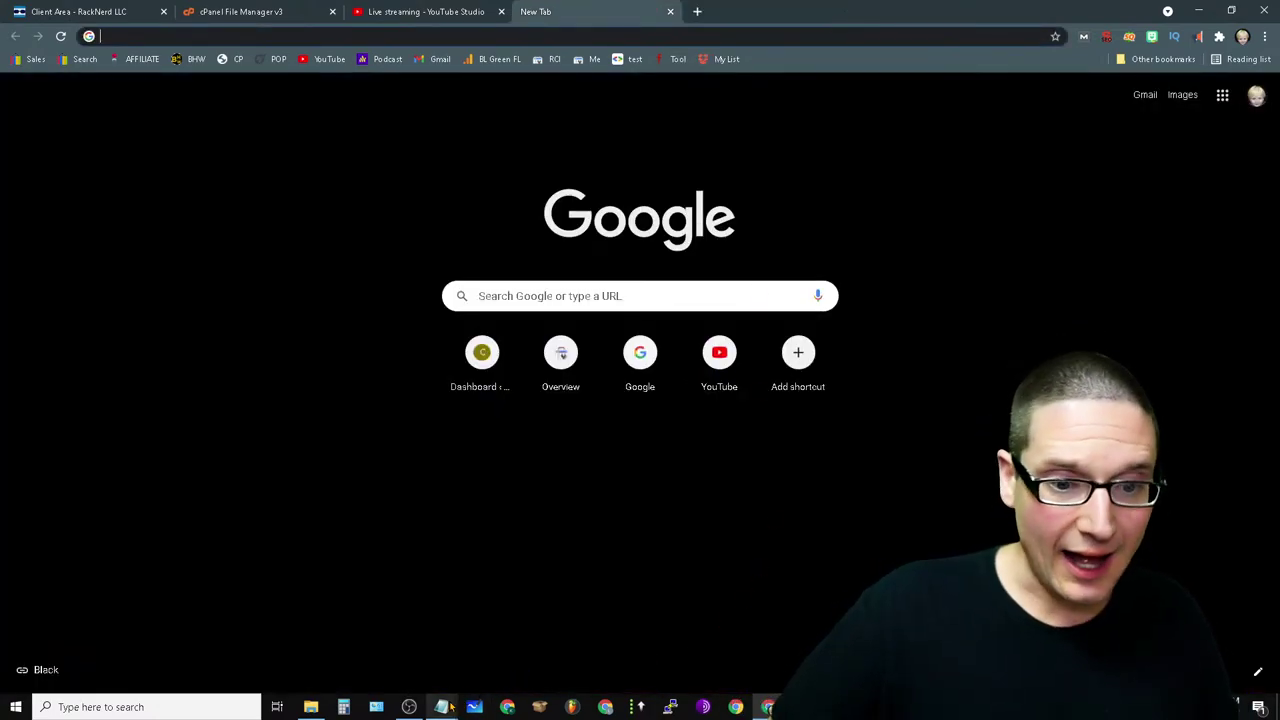
- Bring csp forward in Notepad, add blank lines above the script tag, and review the script
{"action": "mouse_move", "coordinate": [450, 706]}
{"action": "left_click", "coordinate": [427, 645]}
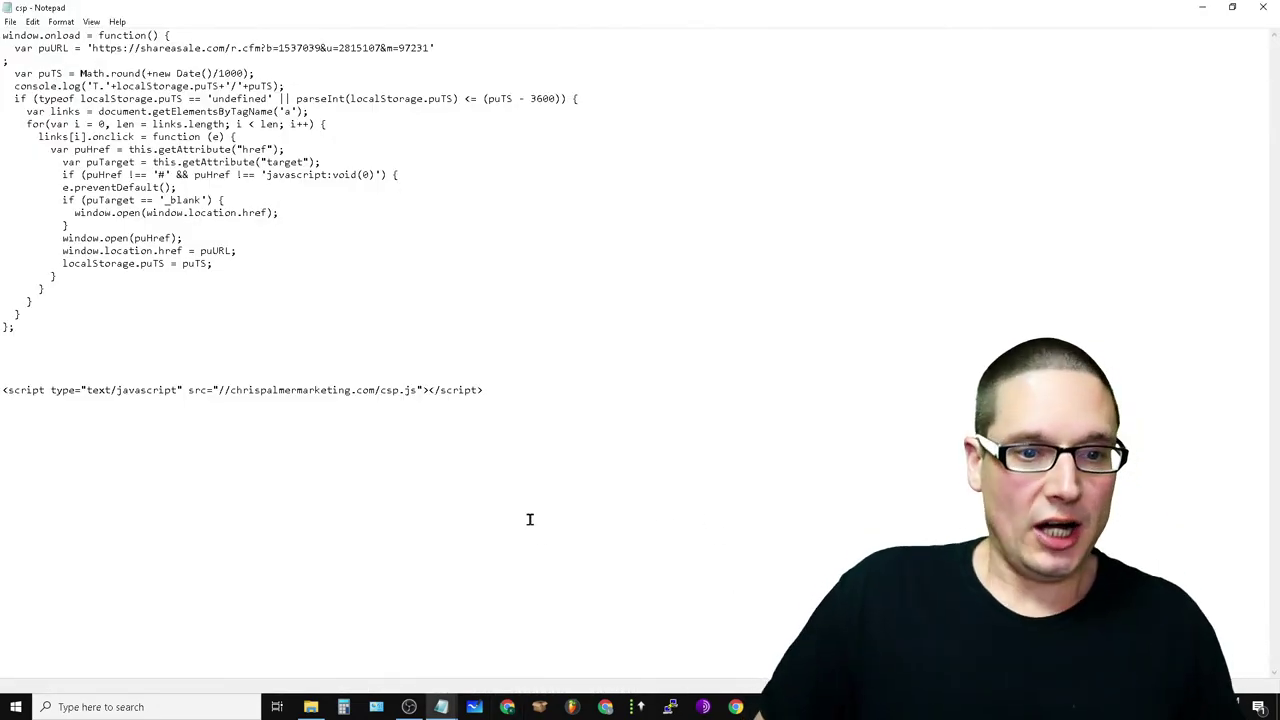
{"action": "key", "text": "Return"}
{"action": "key", "text": "Return"}
{"action": "key", "text": "Return"}
{"action": "key", "text": "Return"}
{"action": "key", "text": "Return"}
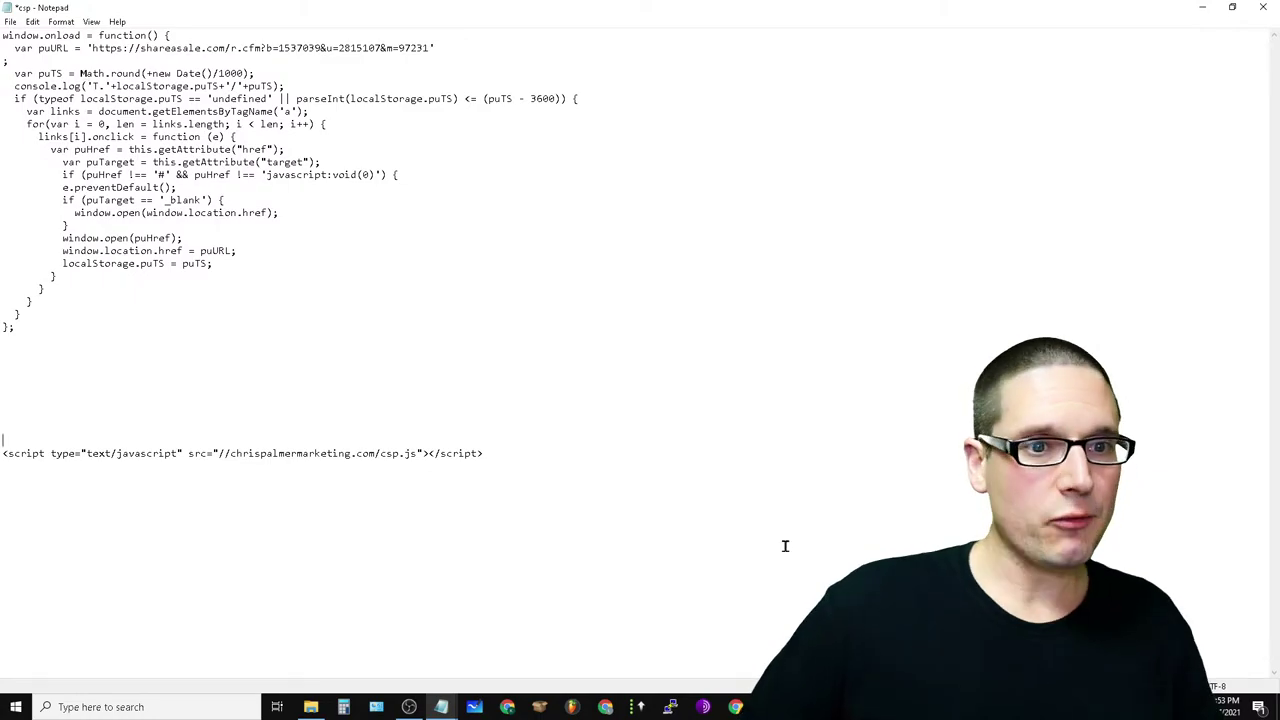
{"action": "left_click_drag", "start_coordinate": [31, 321], "coordinate": [4, 35]}
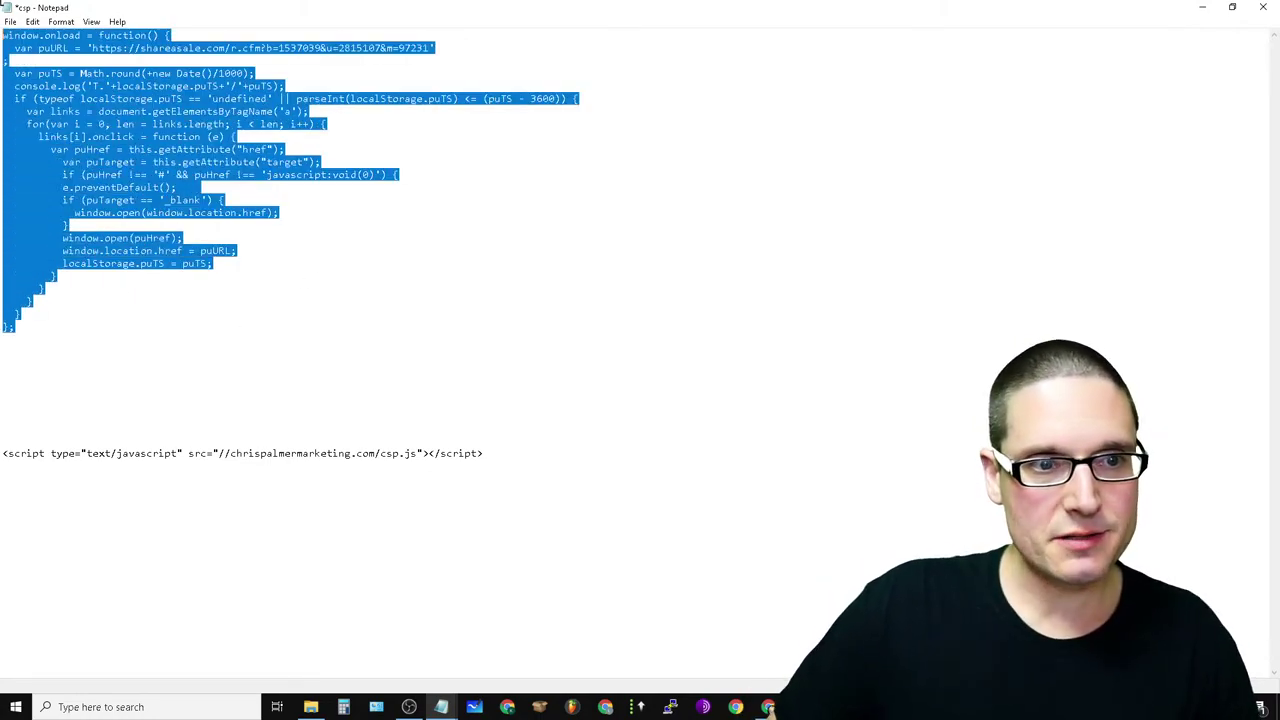
{"action": "left_click", "coordinate": [610, 303]}
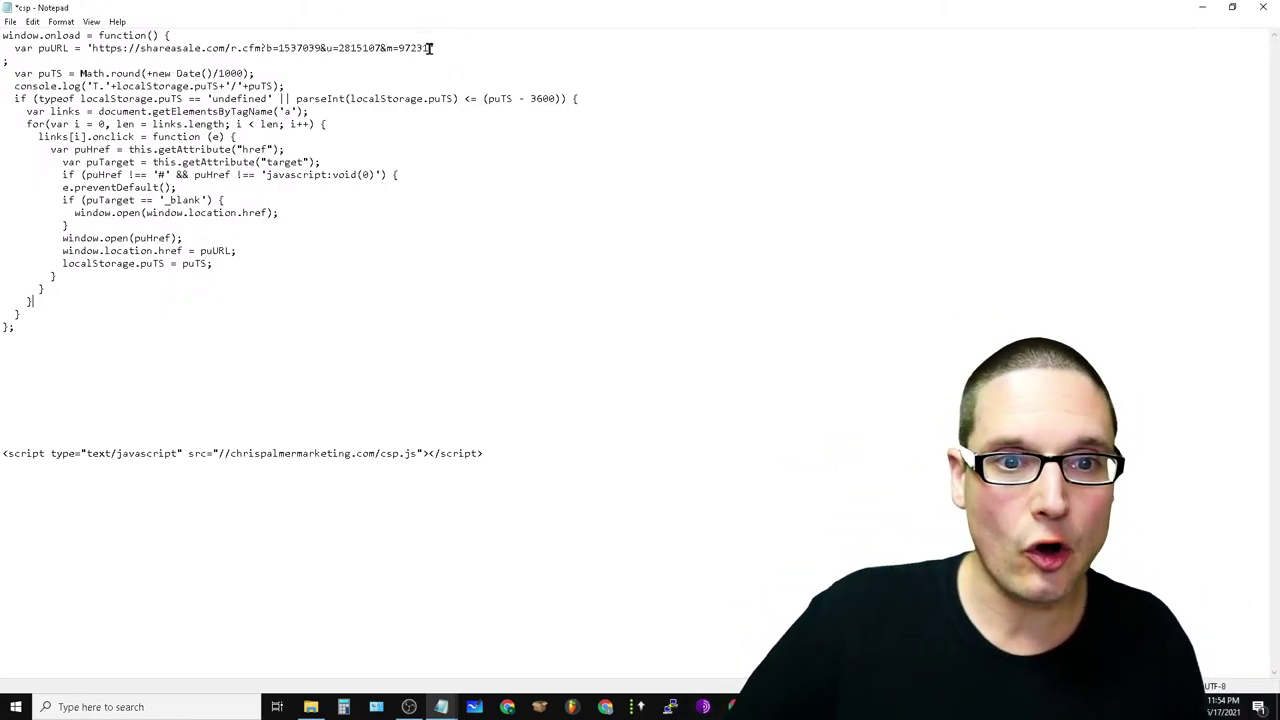
- Inspect the shareasale puURL, the JavaScript block and the script-tag line by selecting each in turn
{"action": "left_click_drag", "start_coordinate": [242, 61], "coordinate": [108, 44]}
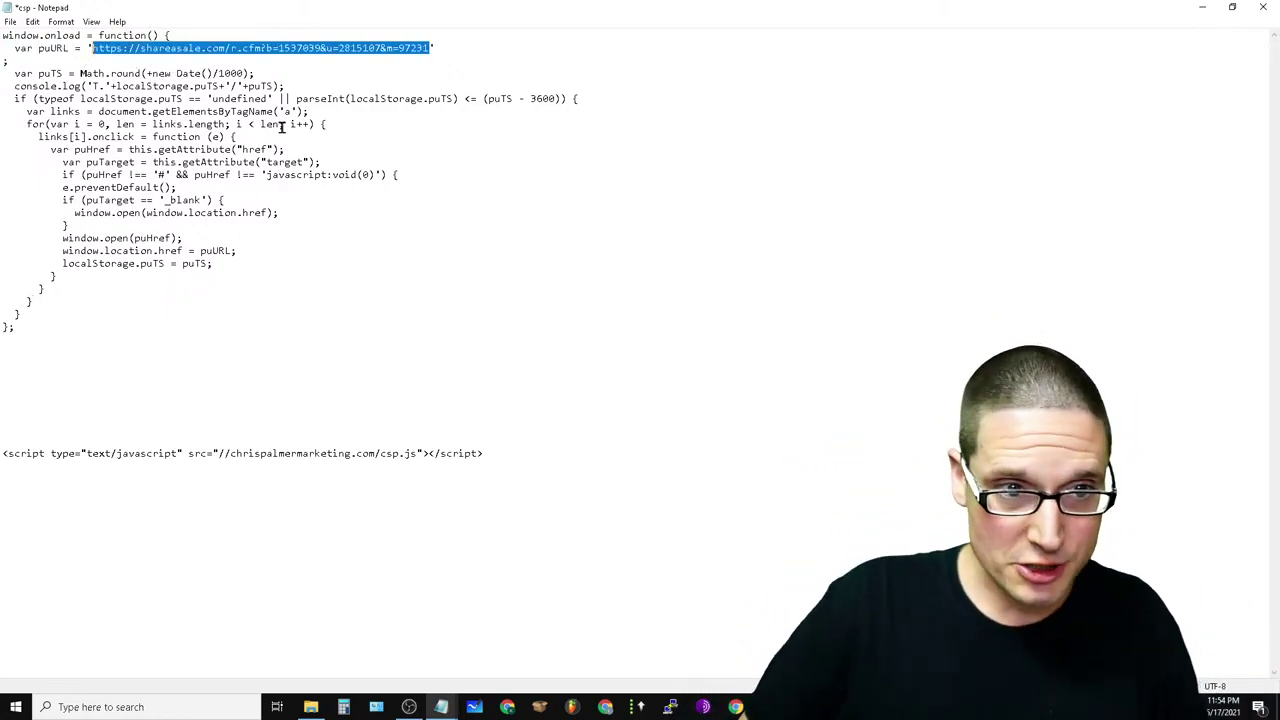
{"action": "left_click", "coordinate": [735, 271]}
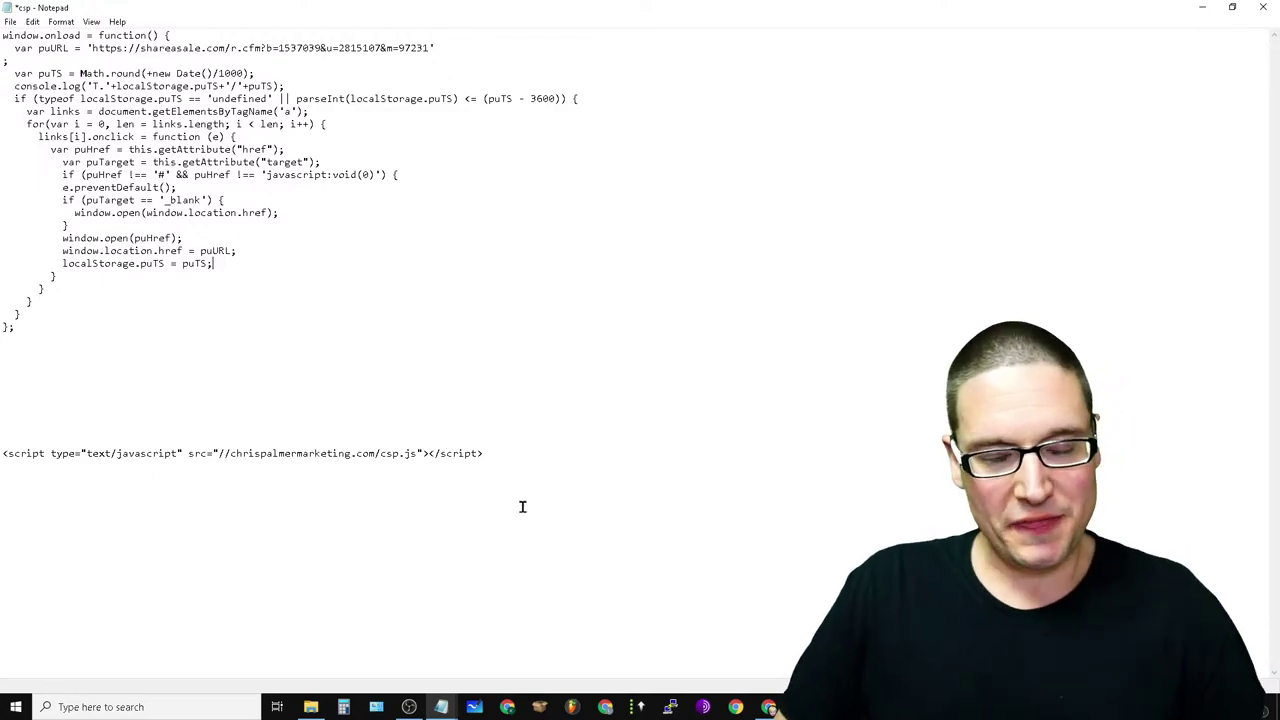
{"action": "left_click_drag", "start_coordinate": [28, 328], "coordinate": [4, 327]}
{"action": "left_click", "coordinate": [477, 460]}
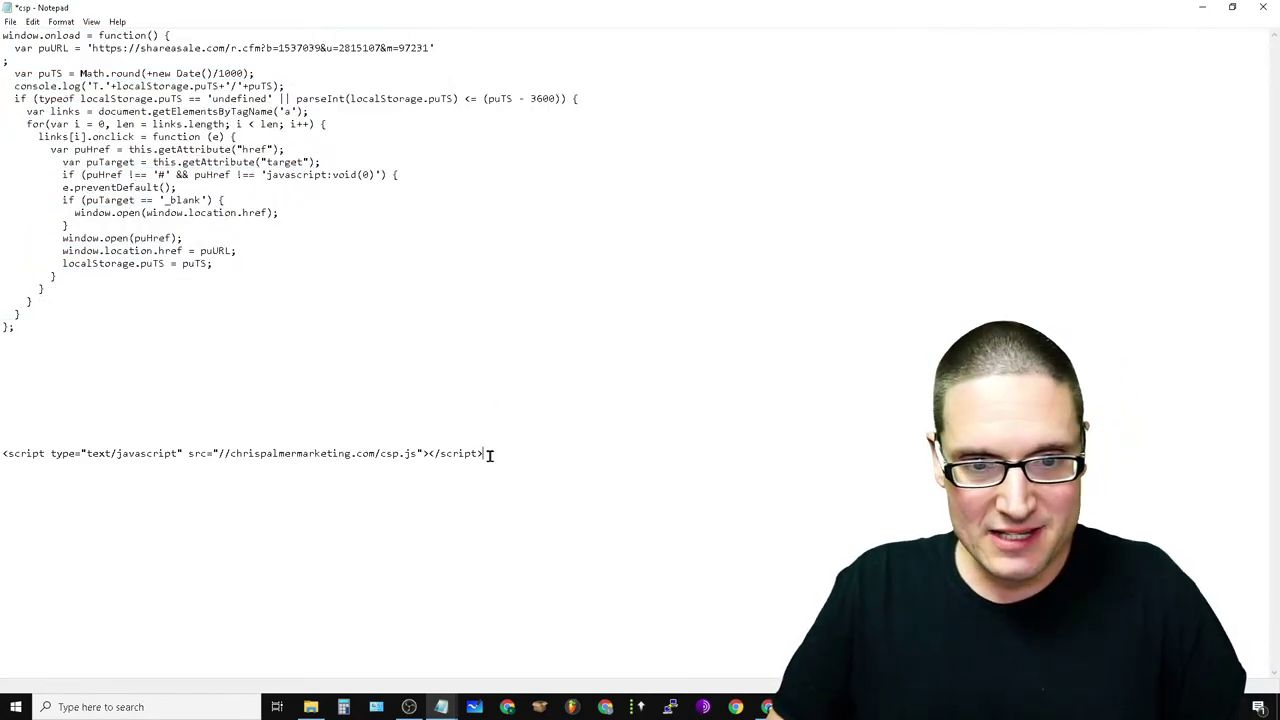
{"action": "left_click_drag", "start_coordinate": [490, 455], "coordinate": [5, 453]}
{"action": "left_click", "coordinate": [20, 453]}
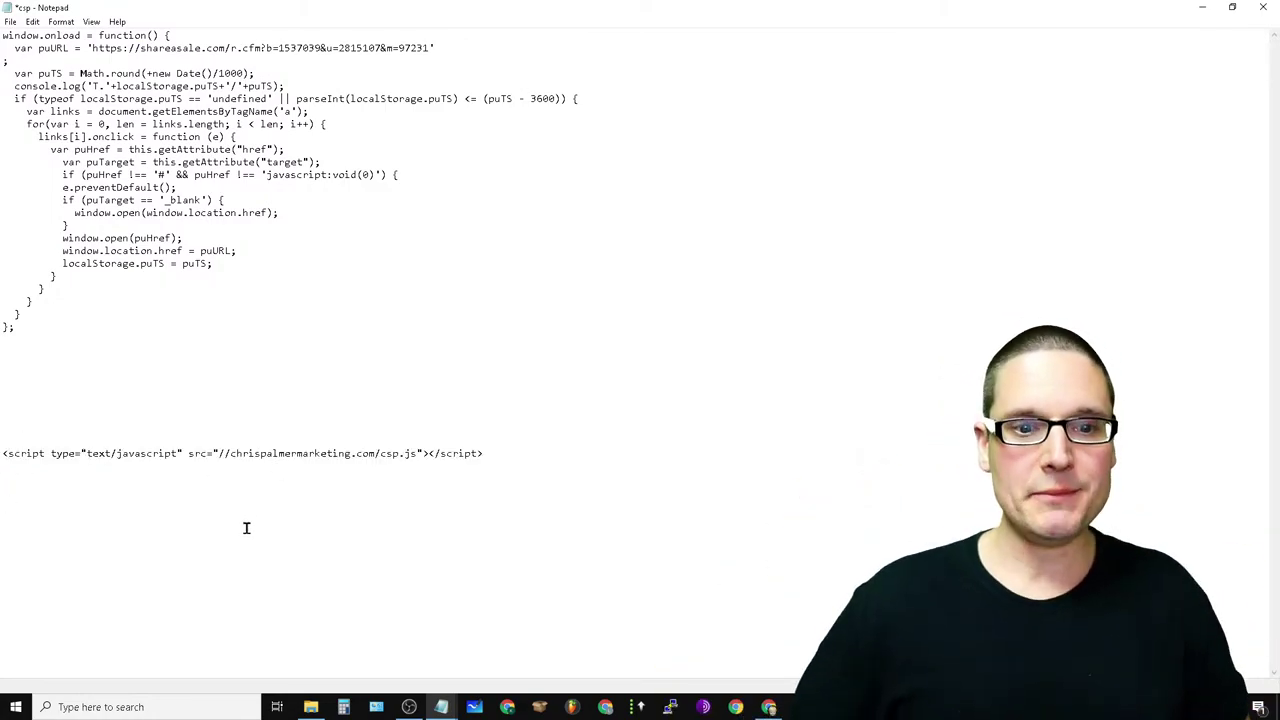
{"action": "left_click_drag", "start_coordinate": [484, 456], "coordinate": [2, 463]}
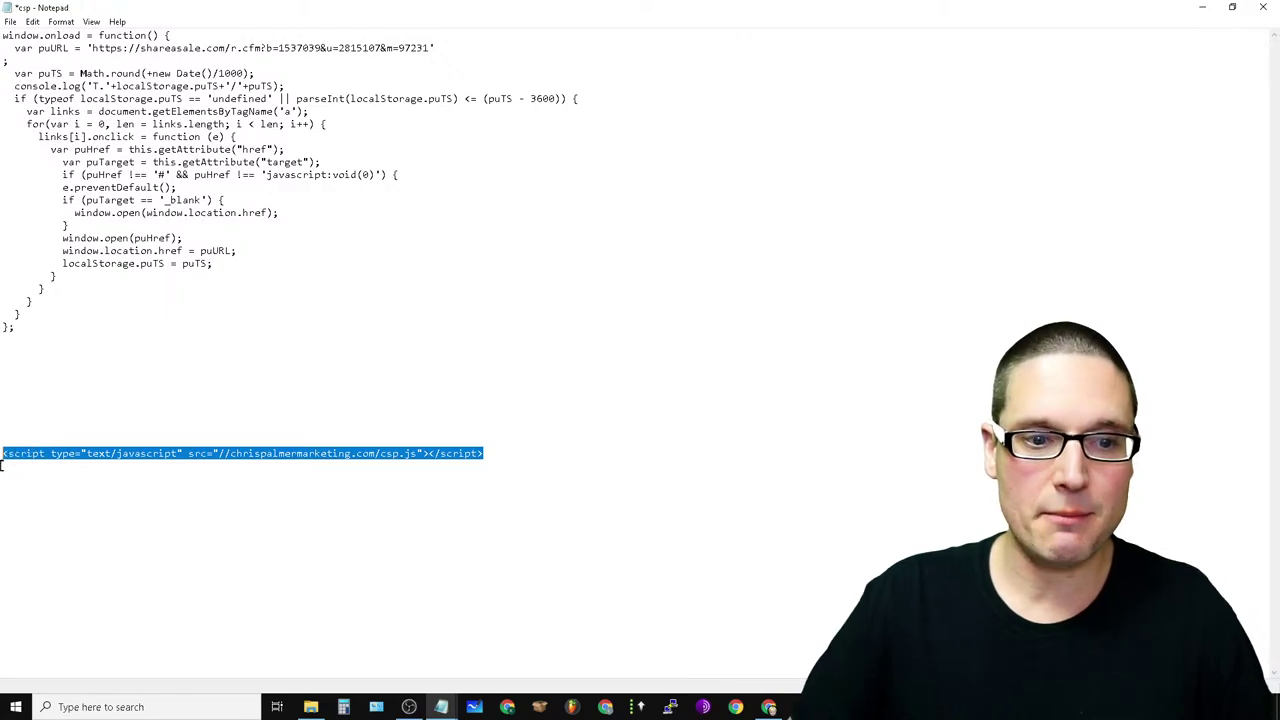
{"action": "left_click", "coordinate": [180, 549]}
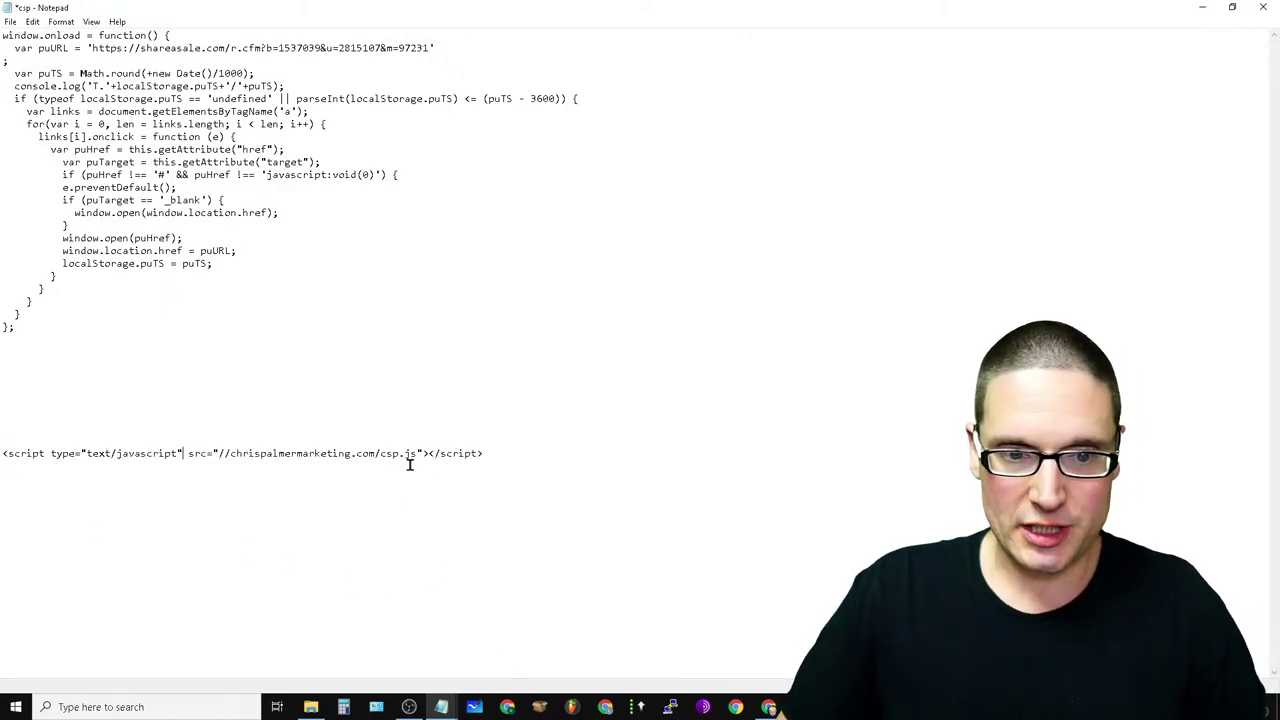
{"action": "left_click", "coordinate": [346, 455]}
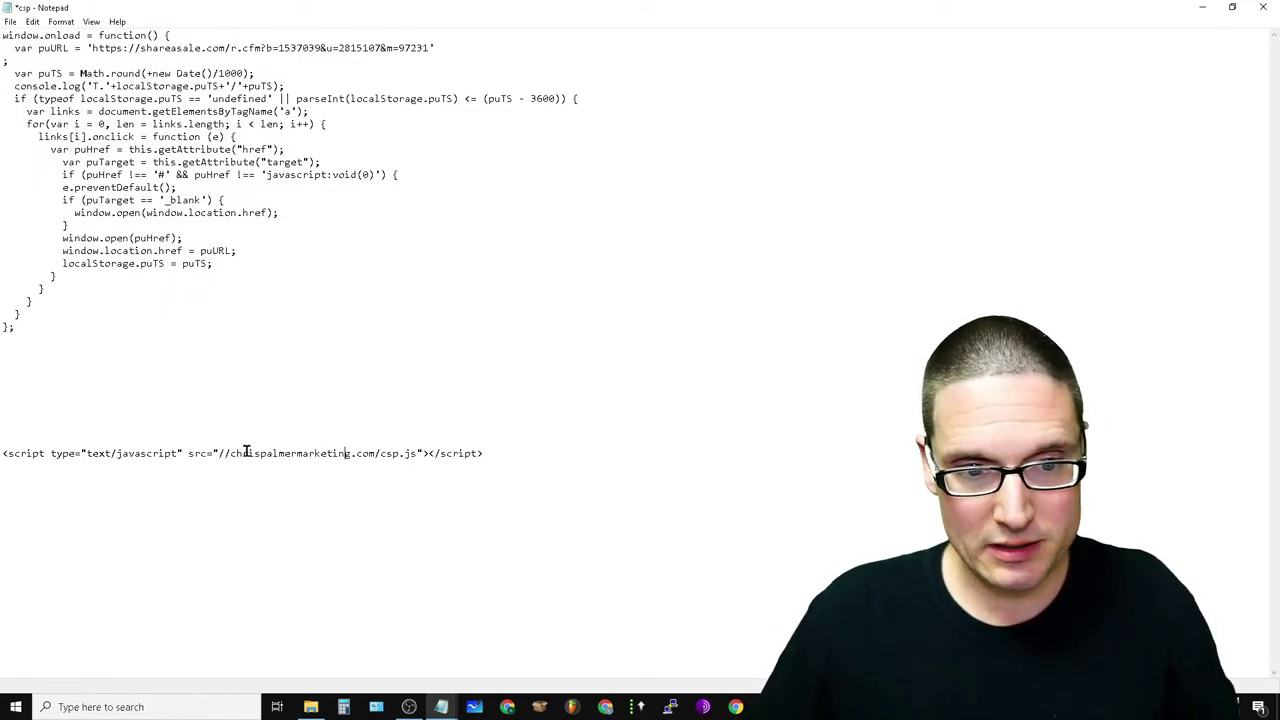
{"action": "left_click_drag", "start_coordinate": [509, 453], "coordinate": [4, 470]}
{"action": "left_click_drag", "start_coordinate": [623, 514], "coordinate": [2, 438]}
{"action": "left_click", "coordinate": [216, 557]}
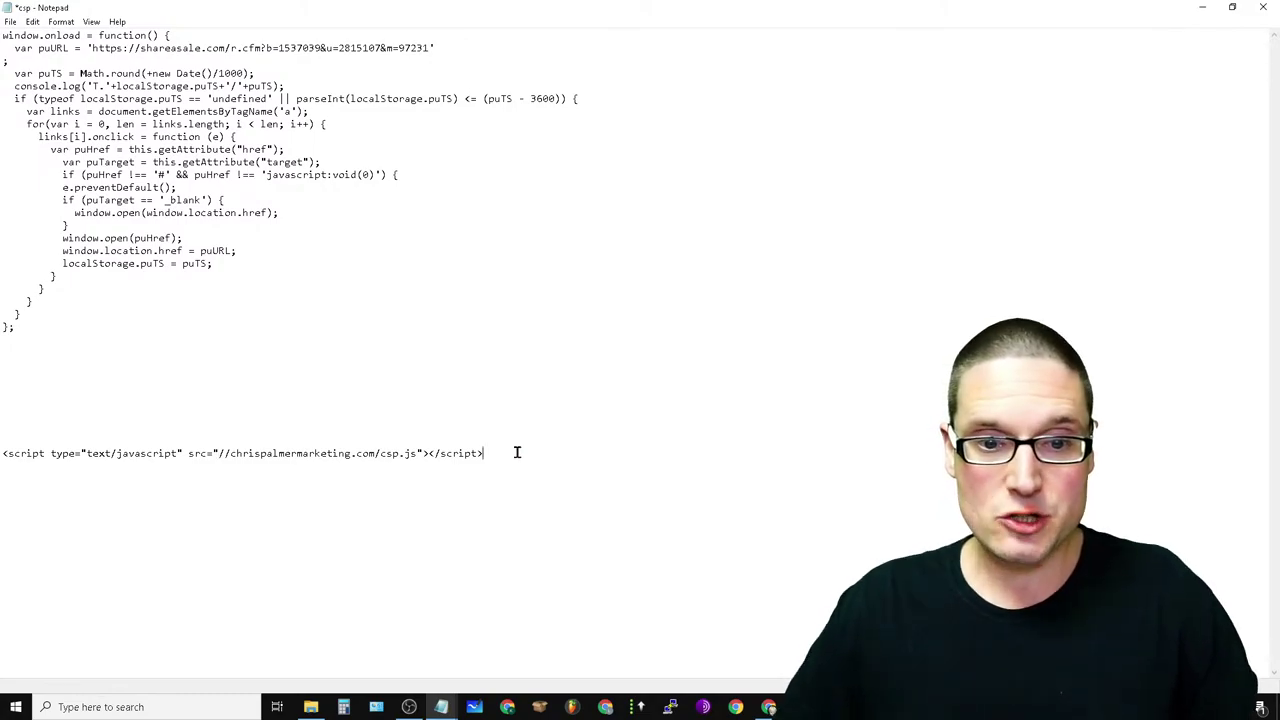
{"action": "left_click_drag", "start_coordinate": [517, 452], "coordinate": [1, 467]}
{"action": "left_click", "coordinate": [455, 545]}
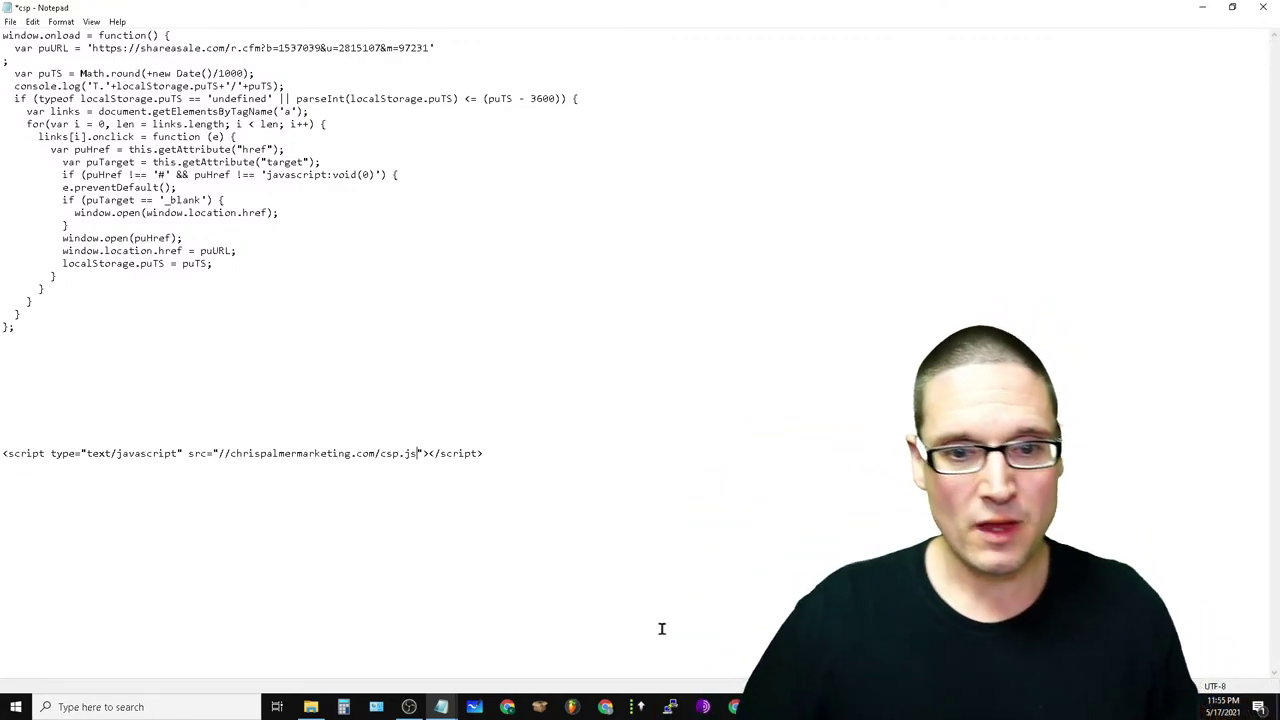
- Cut the script-tag embed line out of csp and save the file
{"action": "left_click_drag", "start_coordinate": [510, 454], "coordinate": [1, 472]}
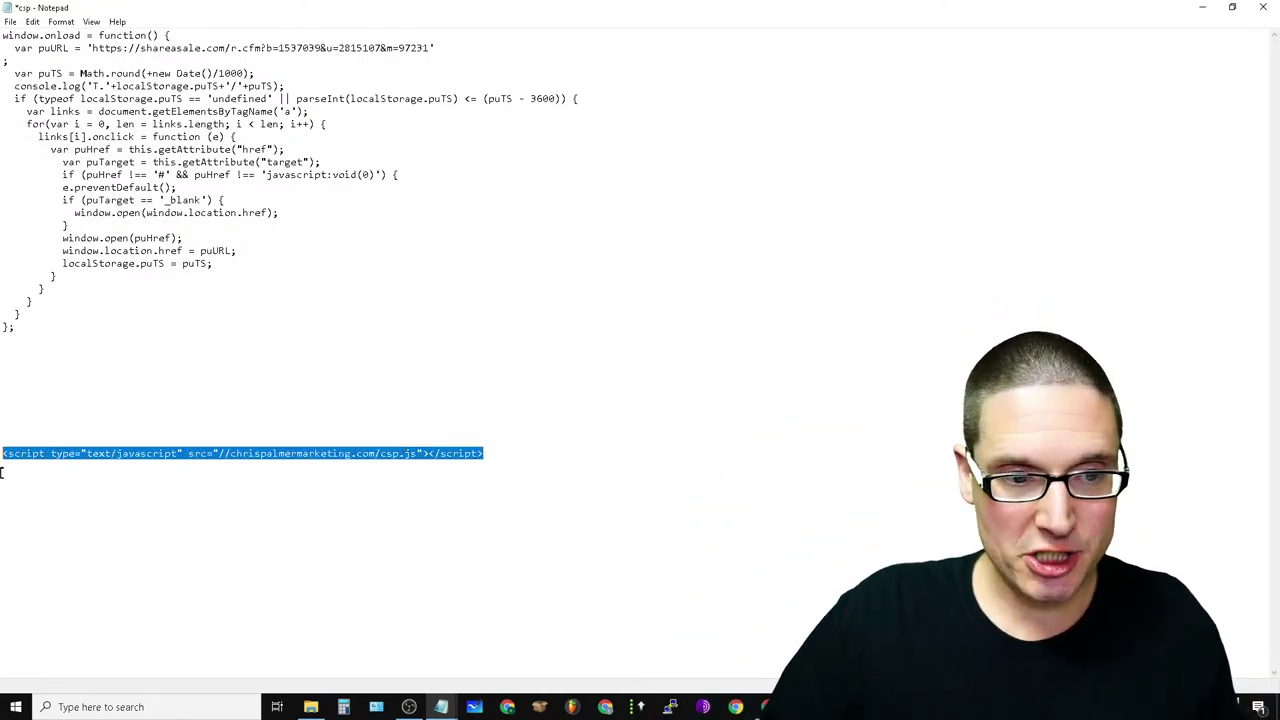
{"action": "right_click", "coordinate": [30, 455]}
{"action": "left_click", "coordinate": [58, 489]}
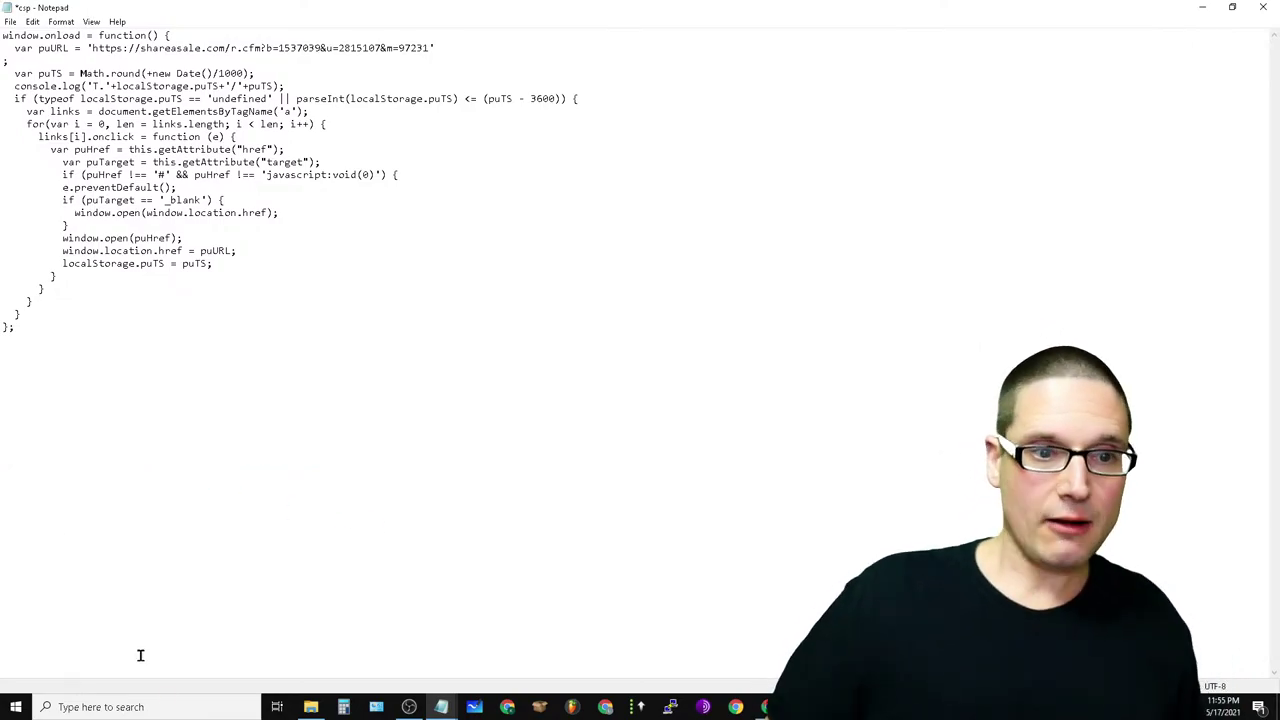
{"action": "left_click", "coordinate": [10, 21]}
{"action": "left_click", "coordinate": [40, 78]}
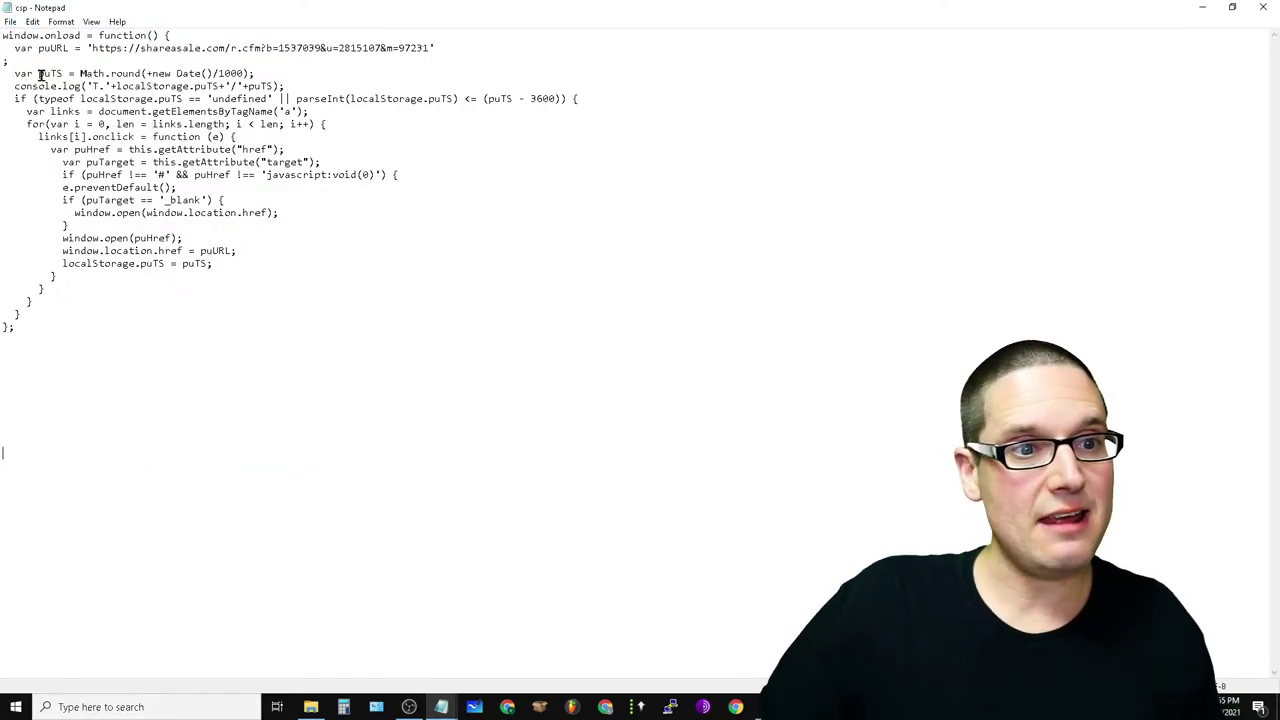
- Close the open csp file, locate csp on the Desktop in File Explorer, and return to the cPanel File Manager
{"action": "left_click", "coordinate": [1265, 8]}
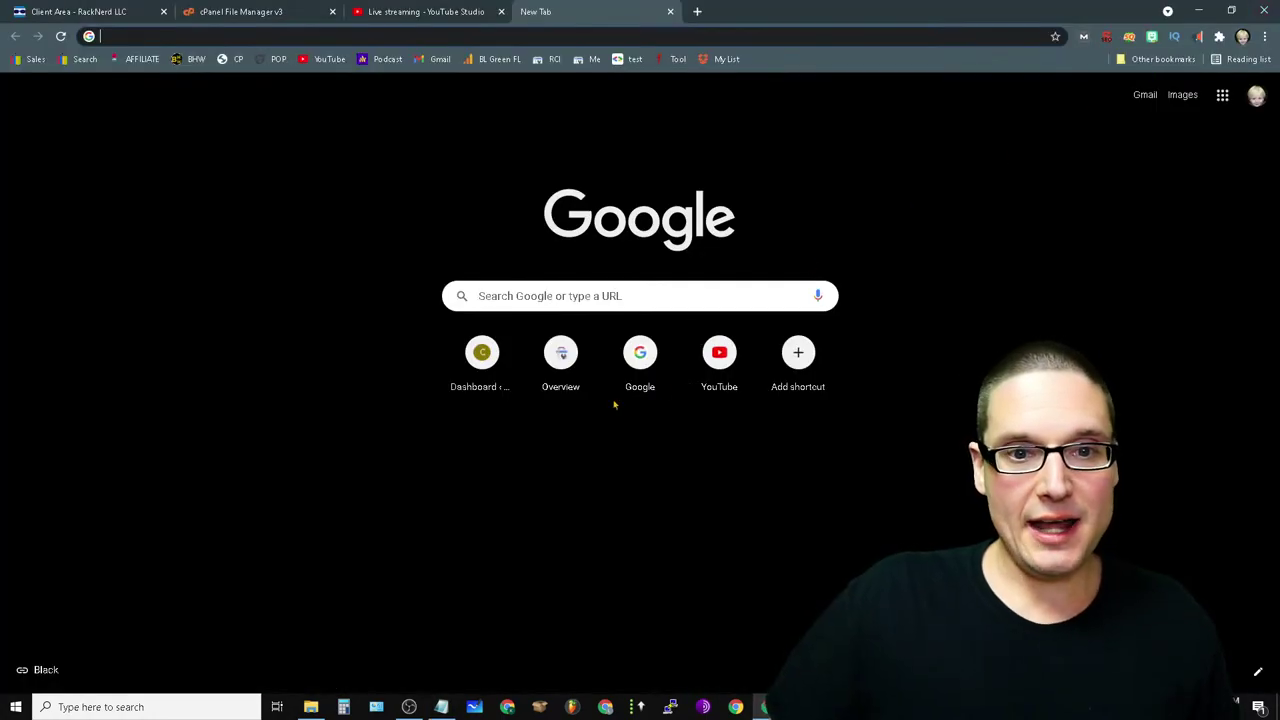
{"action": "key", "text": "alt+Tab"}
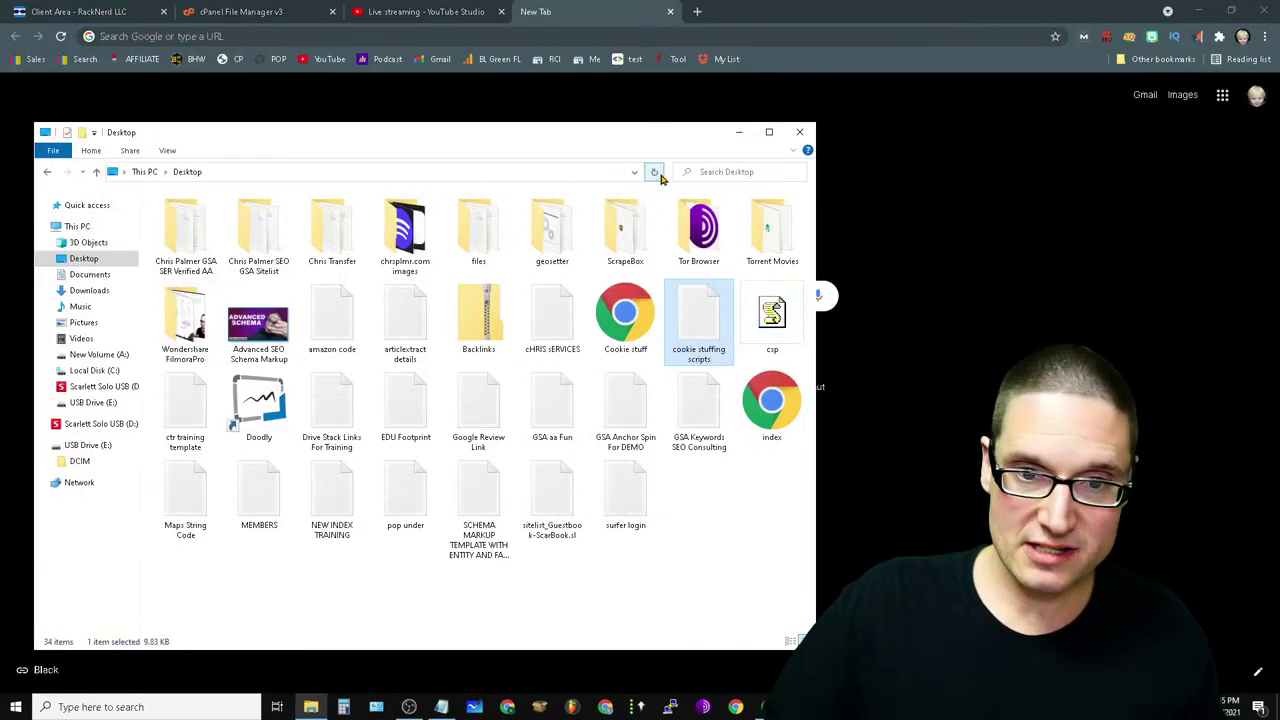
{"action": "left_click", "coordinate": [772, 318]}
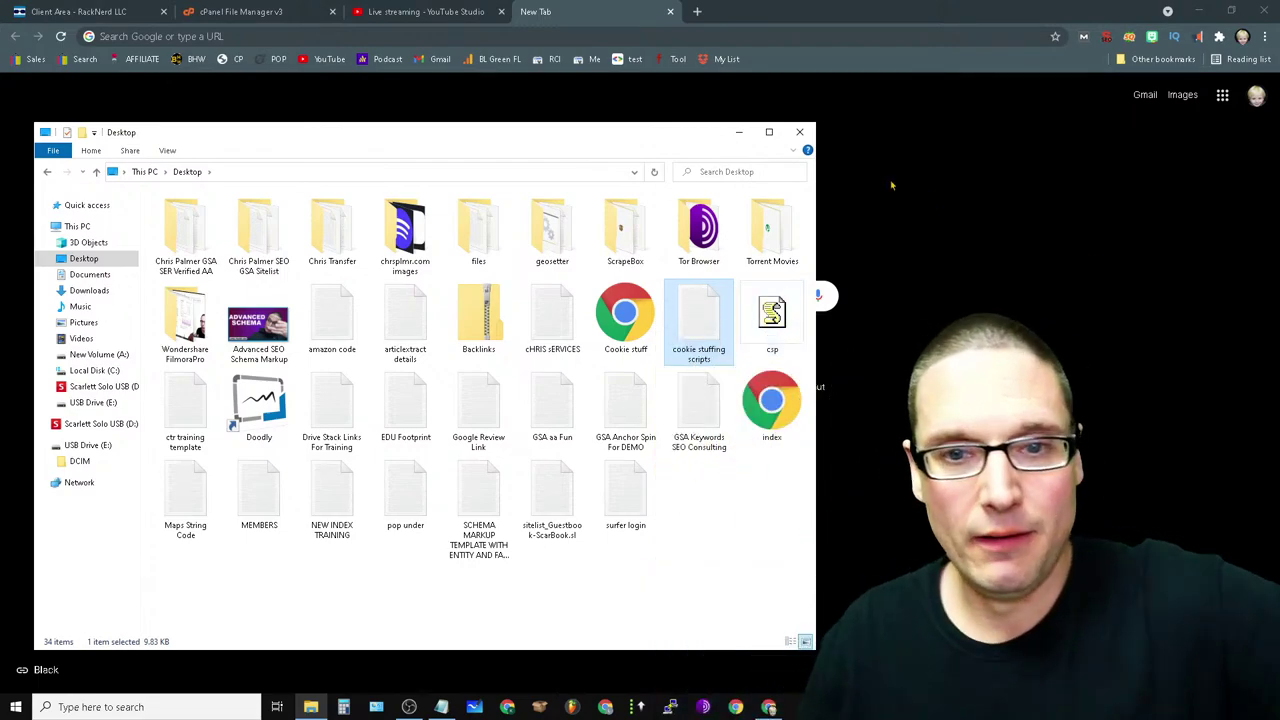
{"action": "left_click", "coordinate": [741, 133]}
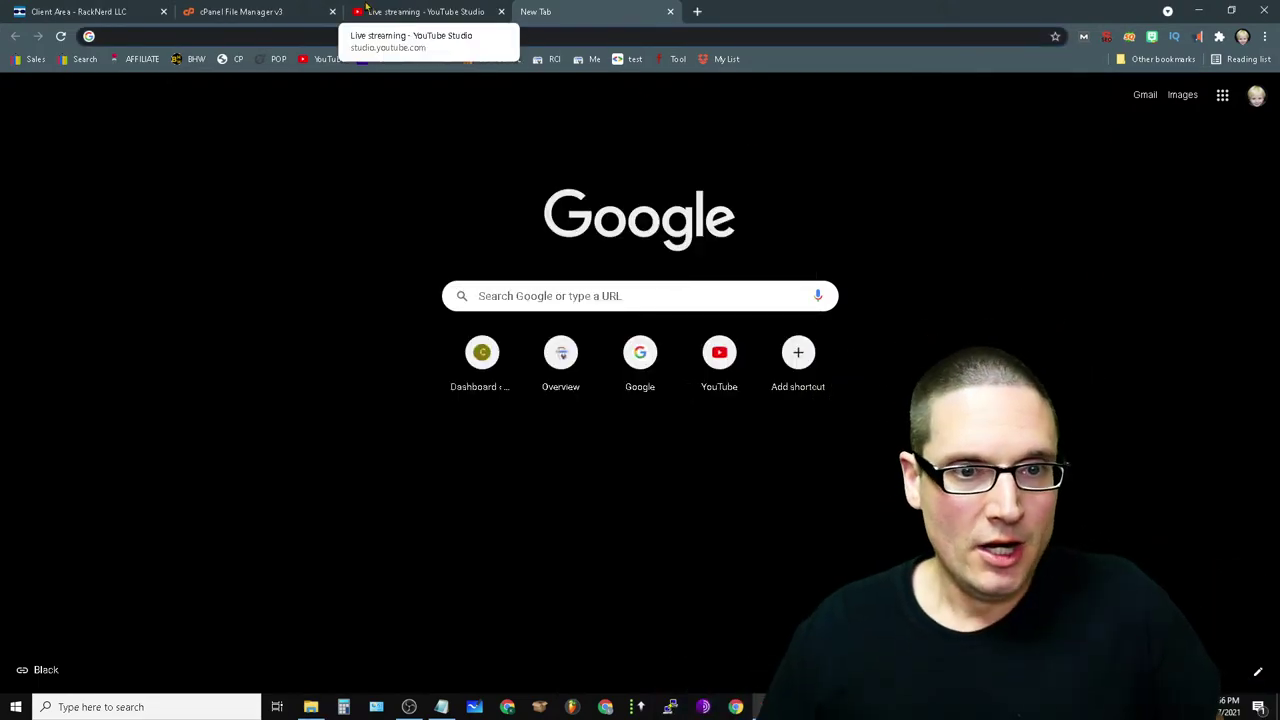
{"action": "left_click", "coordinate": [254, 10]}
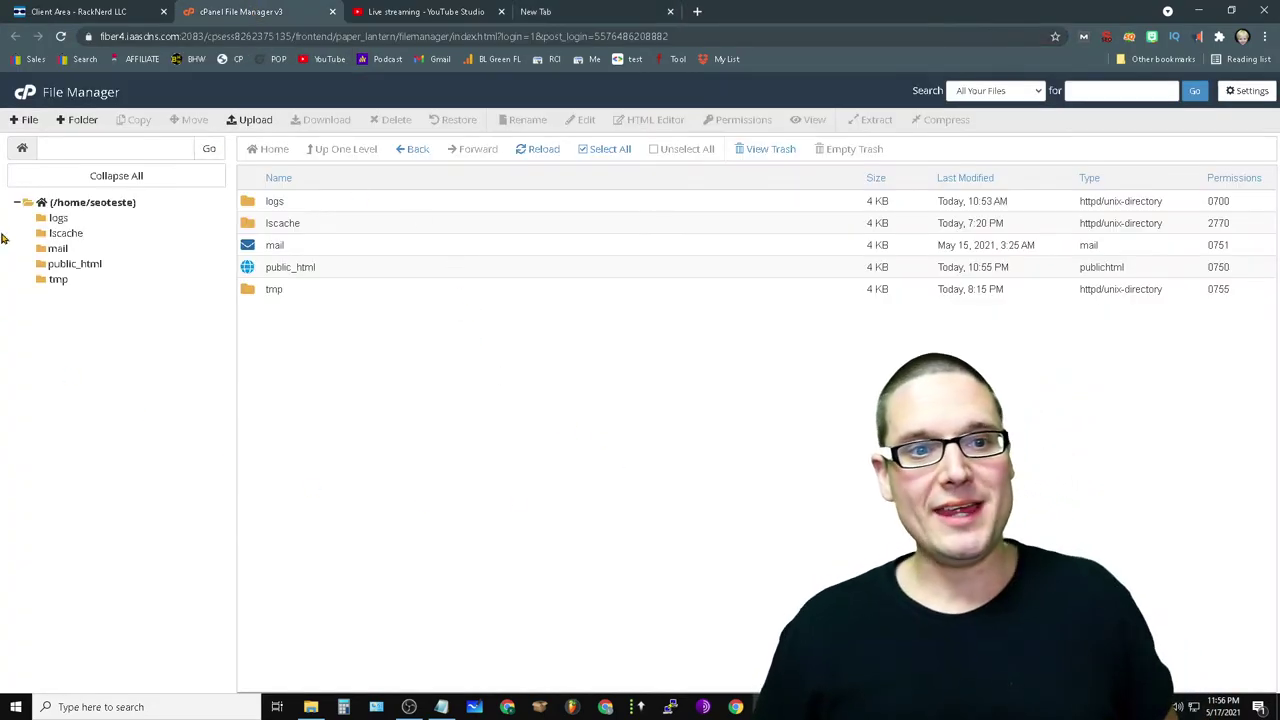
- Show and reload the home directory listing, then open the Upload page for /home/seoteste
{"action": "left_click", "coordinate": [114, 203]}
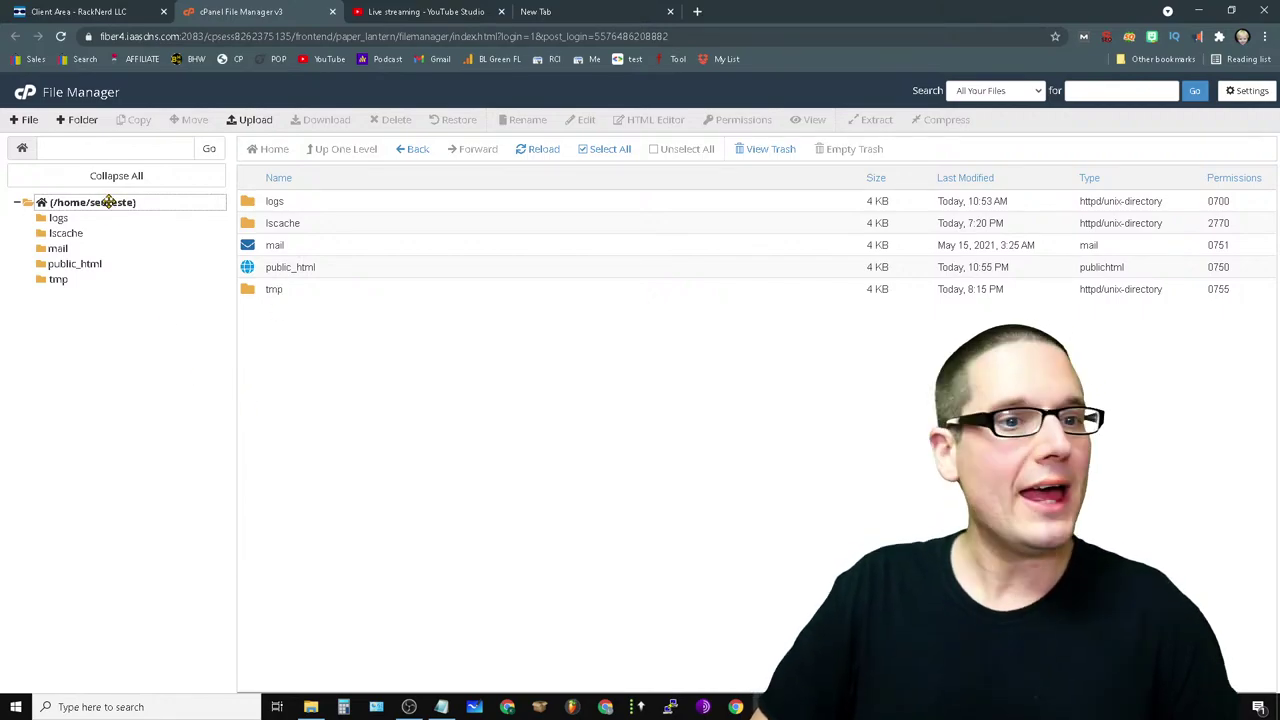
{"action": "left_click", "coordinate": [75, 202]}
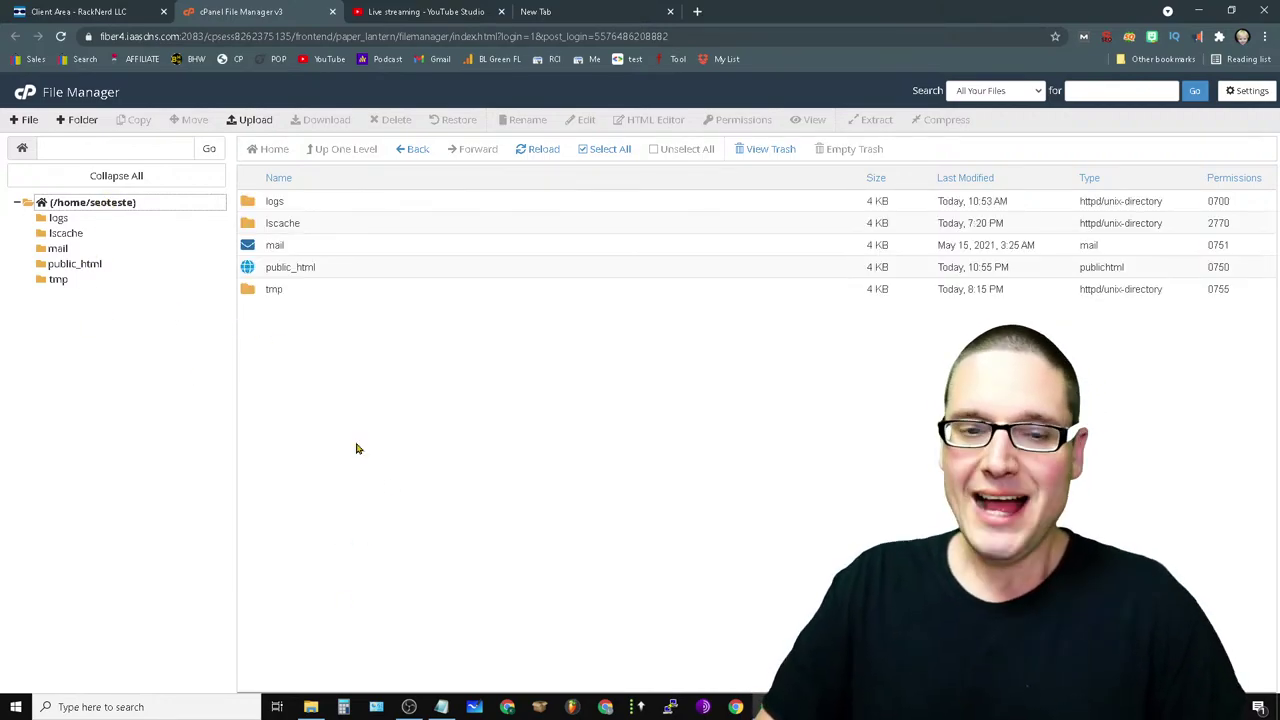
{"action": "left_click", "coordinate": [251, 120]}
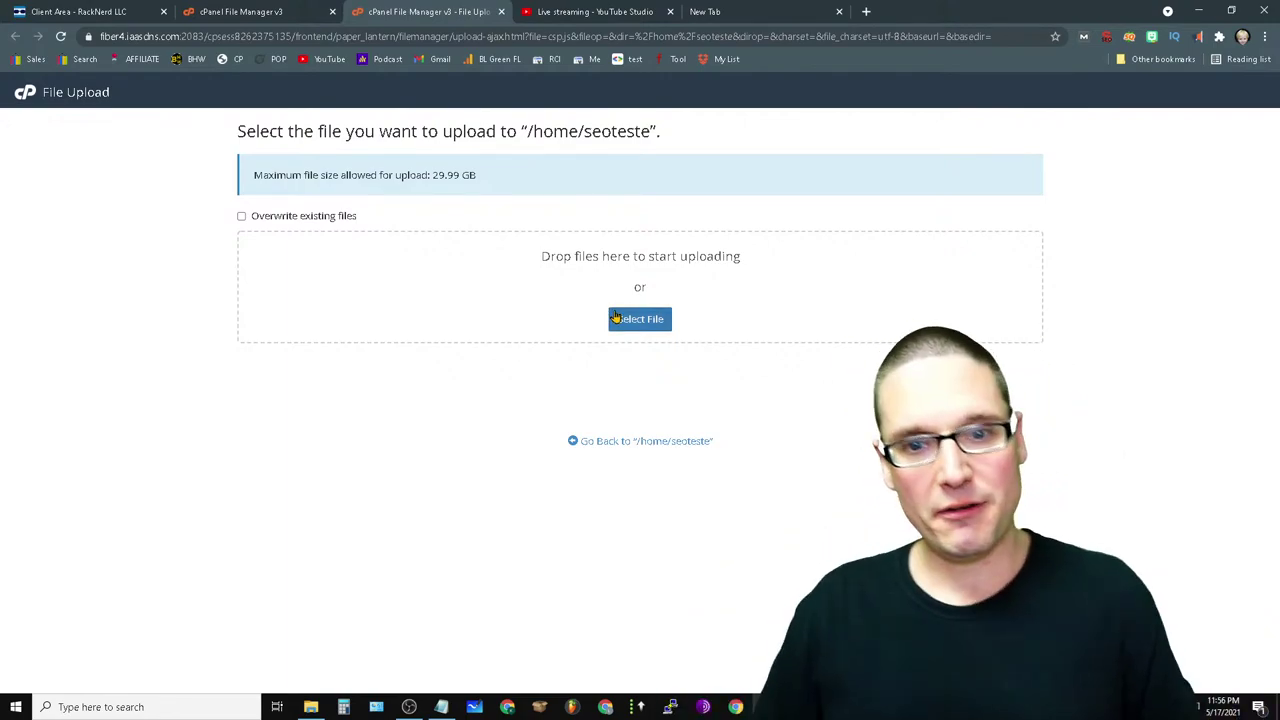
- Pick the csp file from the Desktop in the upload file picker
{"action": "left_click", "coordinate": [641, 330]}
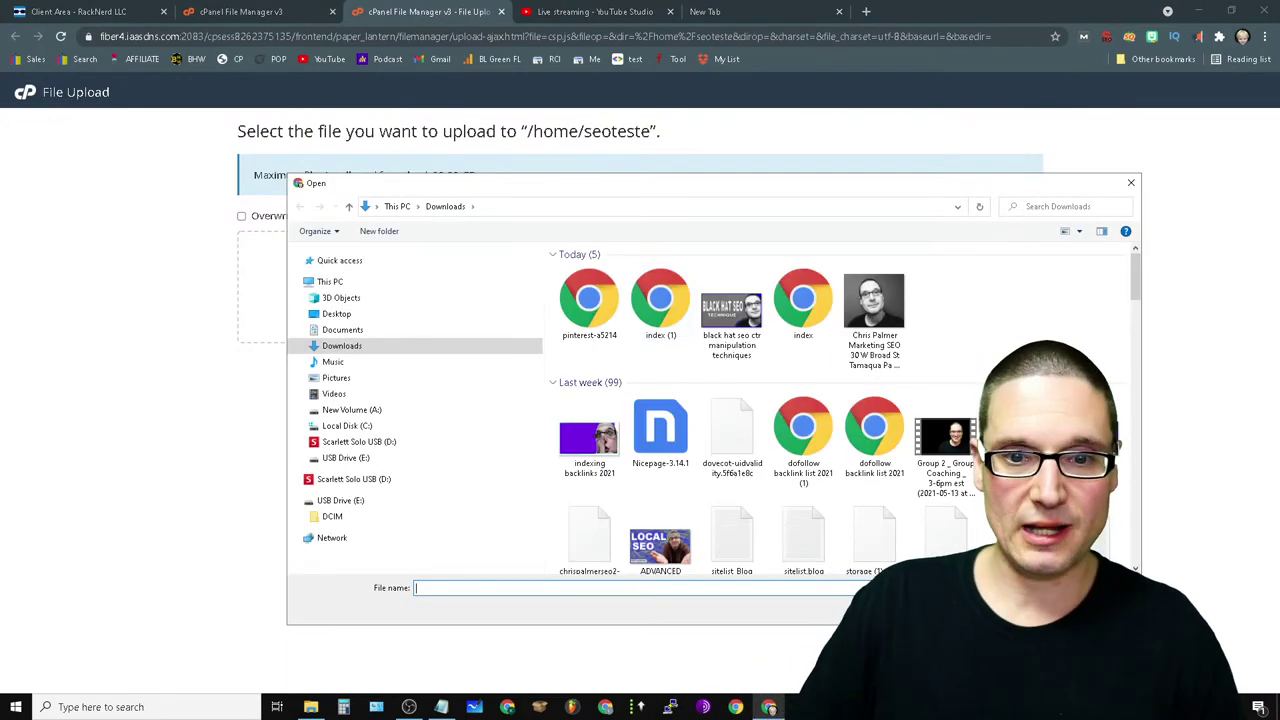
{"action": "left_click", "coordinate": [326, 314]}
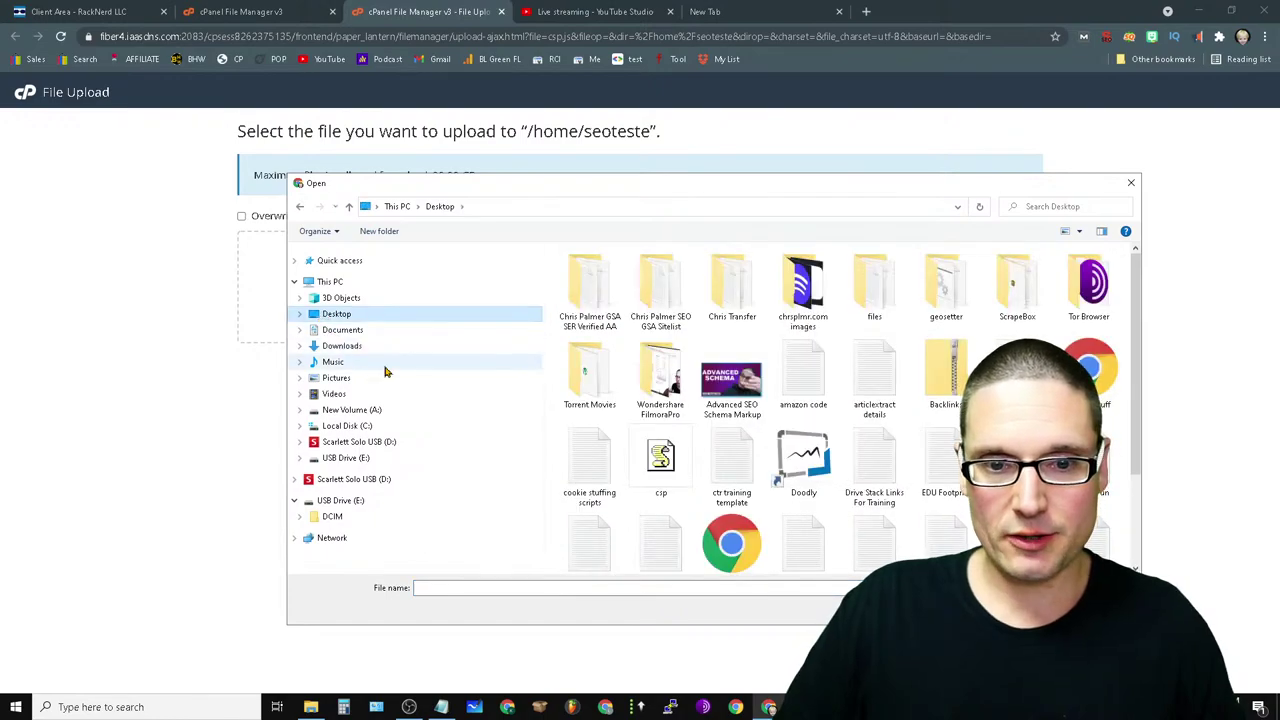
{"action": "left_click_drag", "start_coordinate": [1136, 320], "coordinate": [1148, 416]}
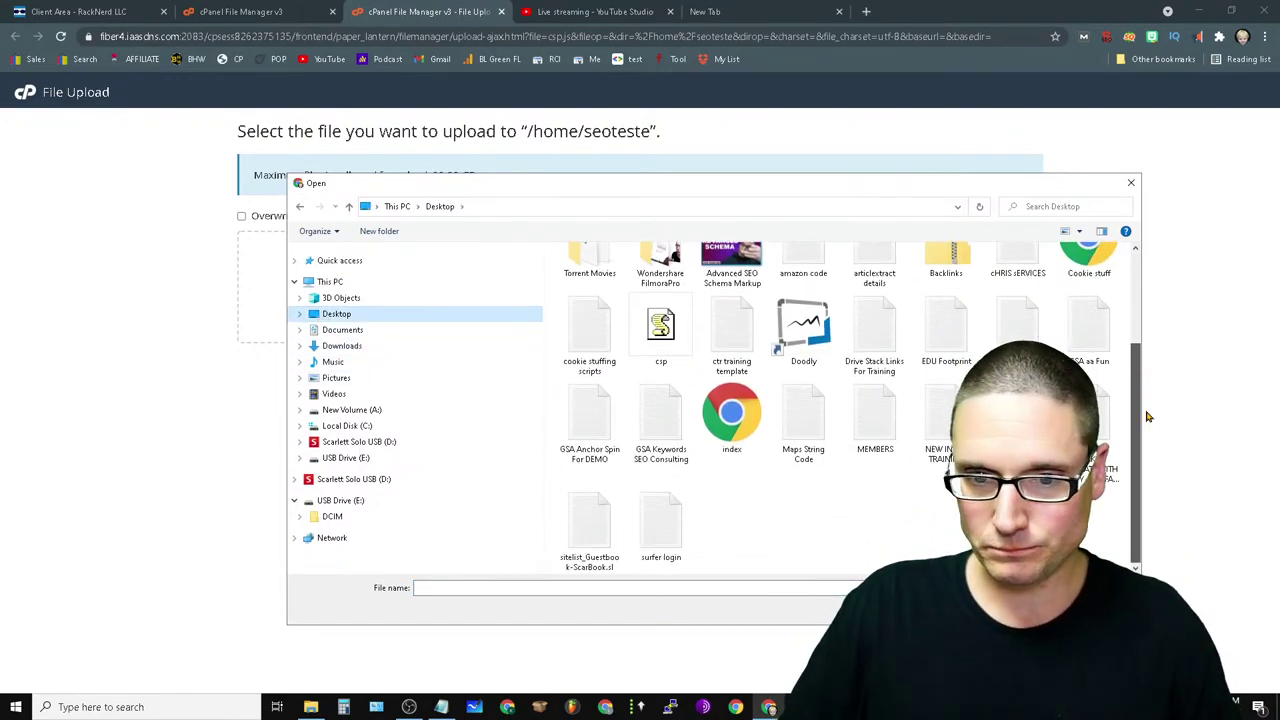
{"action": "left_click", "coordinate": [659, 332]}
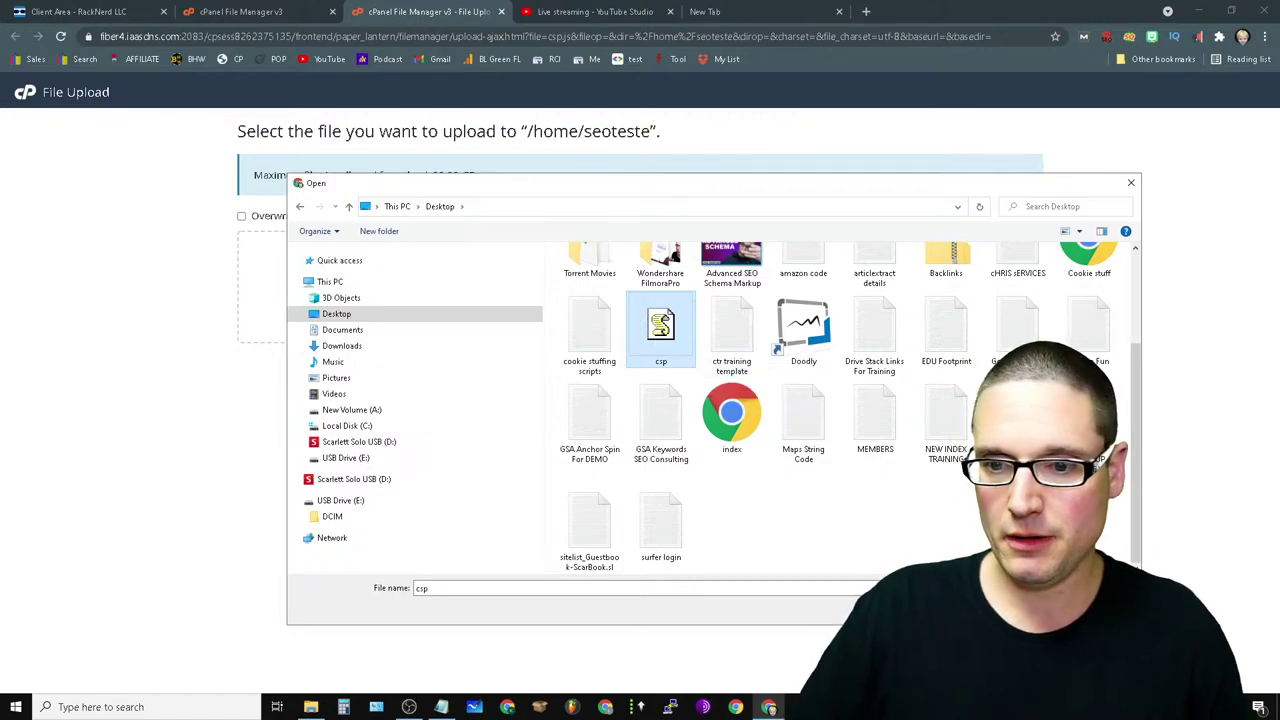
- Open csp in Notepad from the picker's context menu to review its code
{"action": "right_click", "coordinate": [665, 342]}
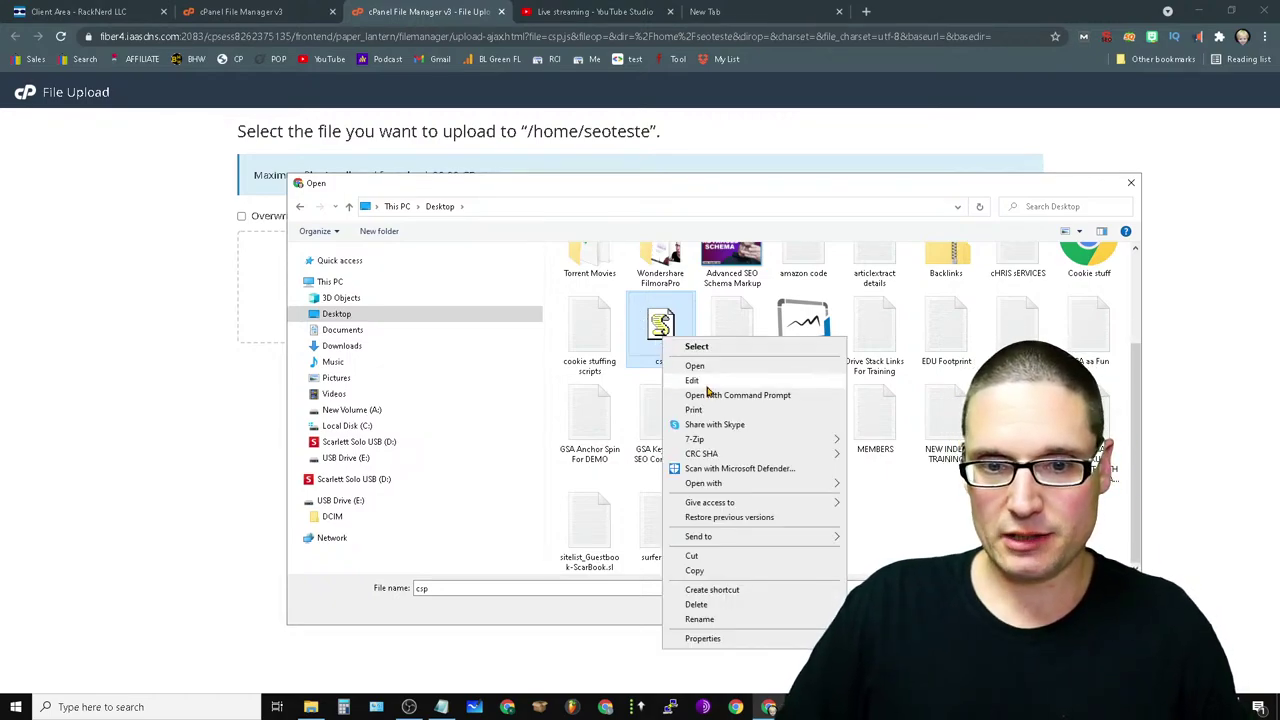
{"action": "left_click", "coordinate": [705, 385]}
{"action": "left_click", "coordinate": [812, 88]}
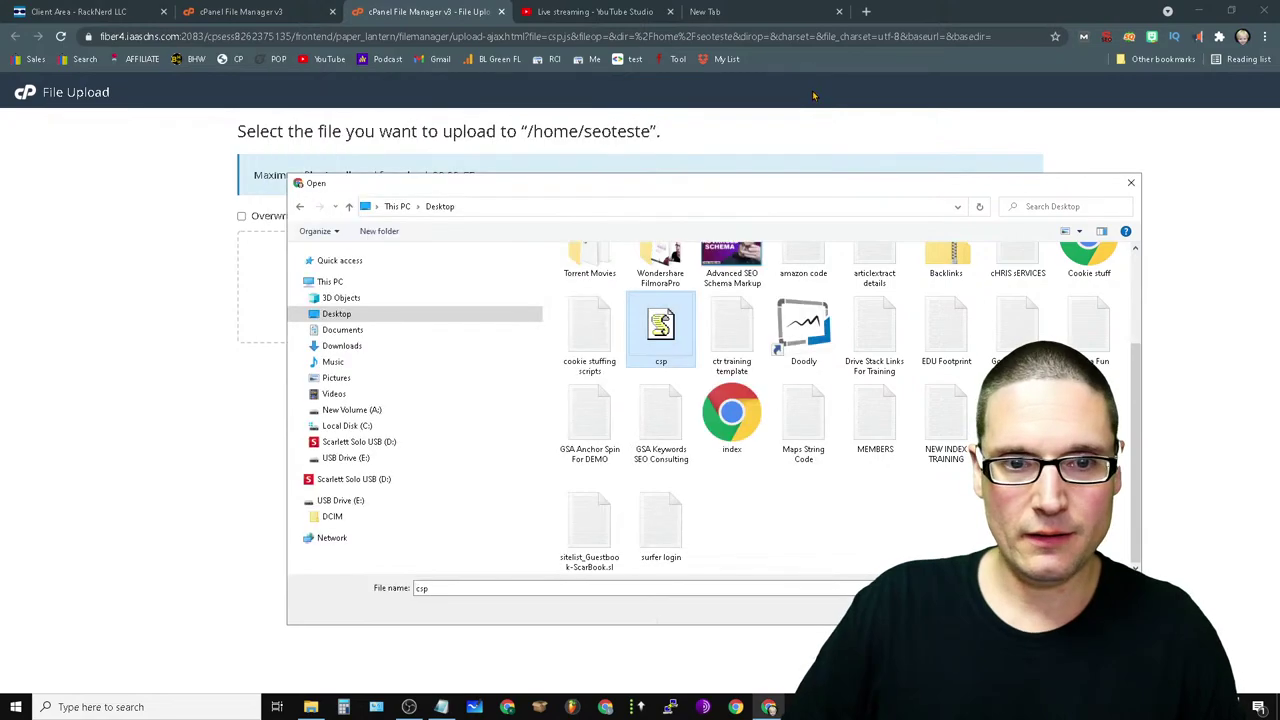
{"action": "right_click", "coordinate": [661, 350]}
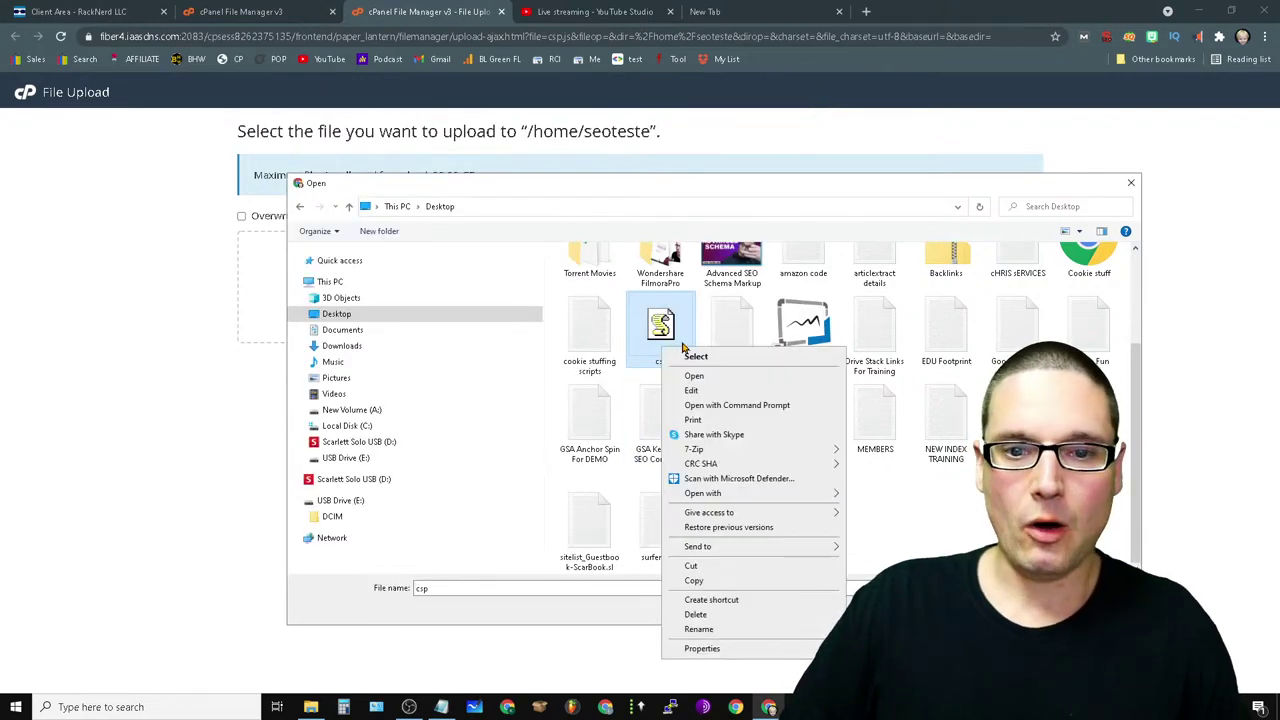
{"action": "left_click", "coordinate": [749, 391]}
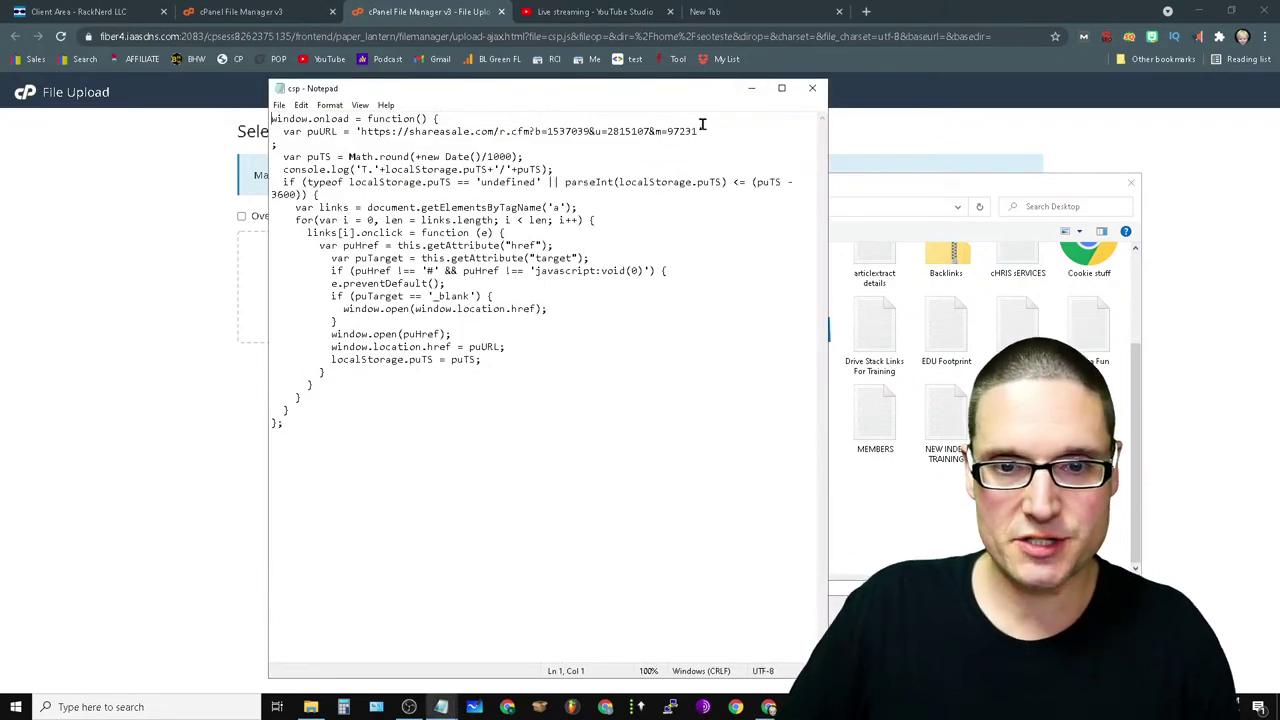
- Enlarge the whole csp script to font size 18 in Notepad
{"action": "left_click_drag", "start_coordinate": [703, 132], "coordinate": [373, 131]}
{"action": "key", "text": "ctrl+a"}
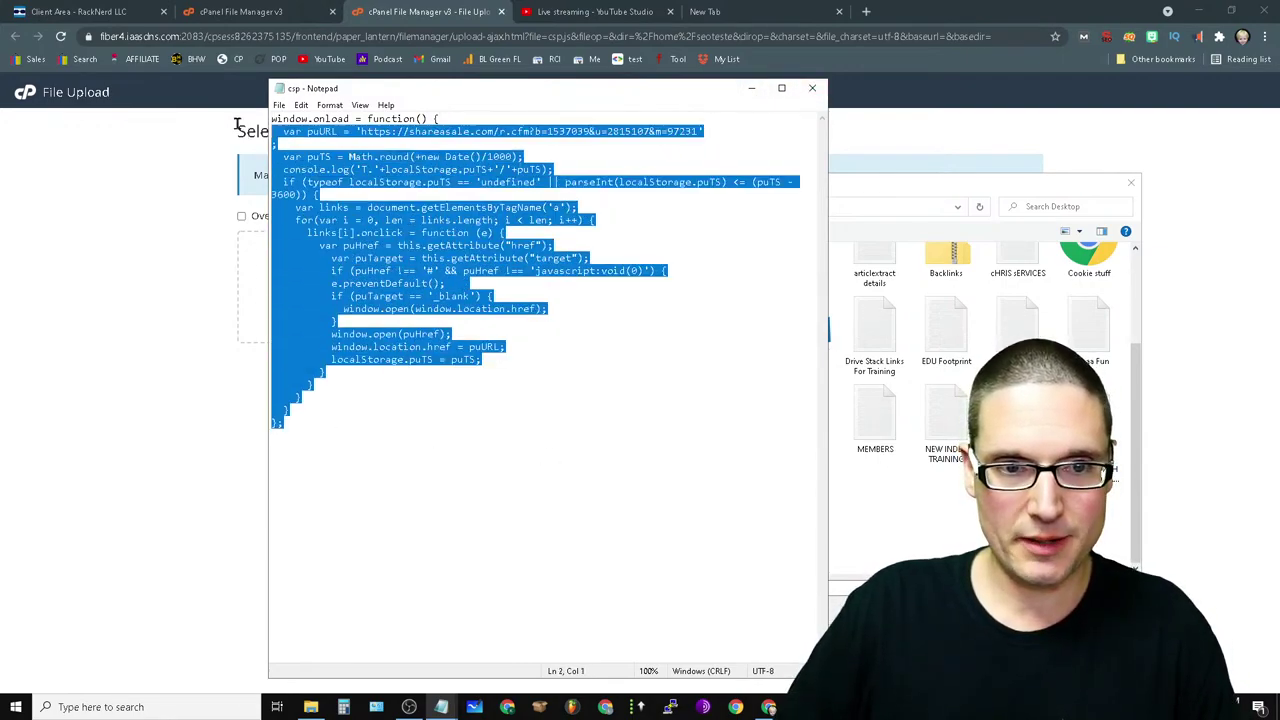
{"action": "left_click", "coordinate": [332, 105]}
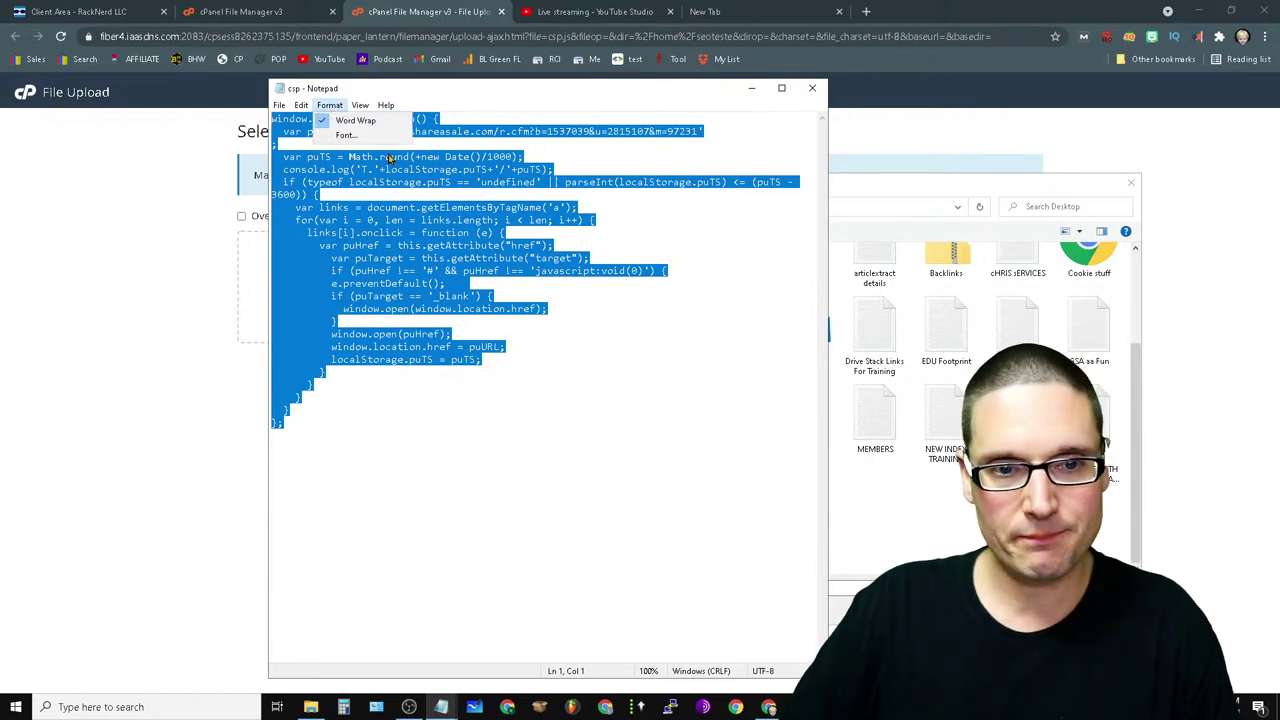
{"action": "left_click", "coordinate": [345, 141]}
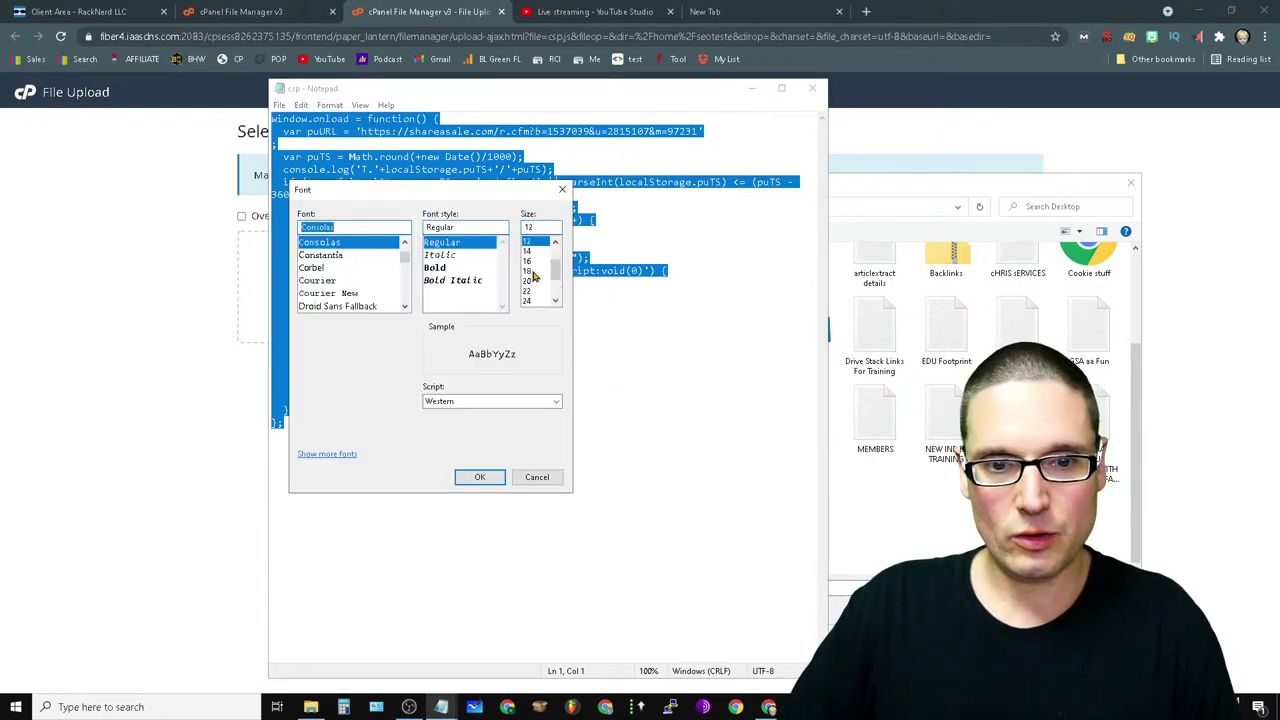
{"action": "left_click", "coordinate": [533, 271]}
{"action": "left_click", "coordinate": [488, 477]}
{"action": "left_click", "coordinate": [613, 172]}
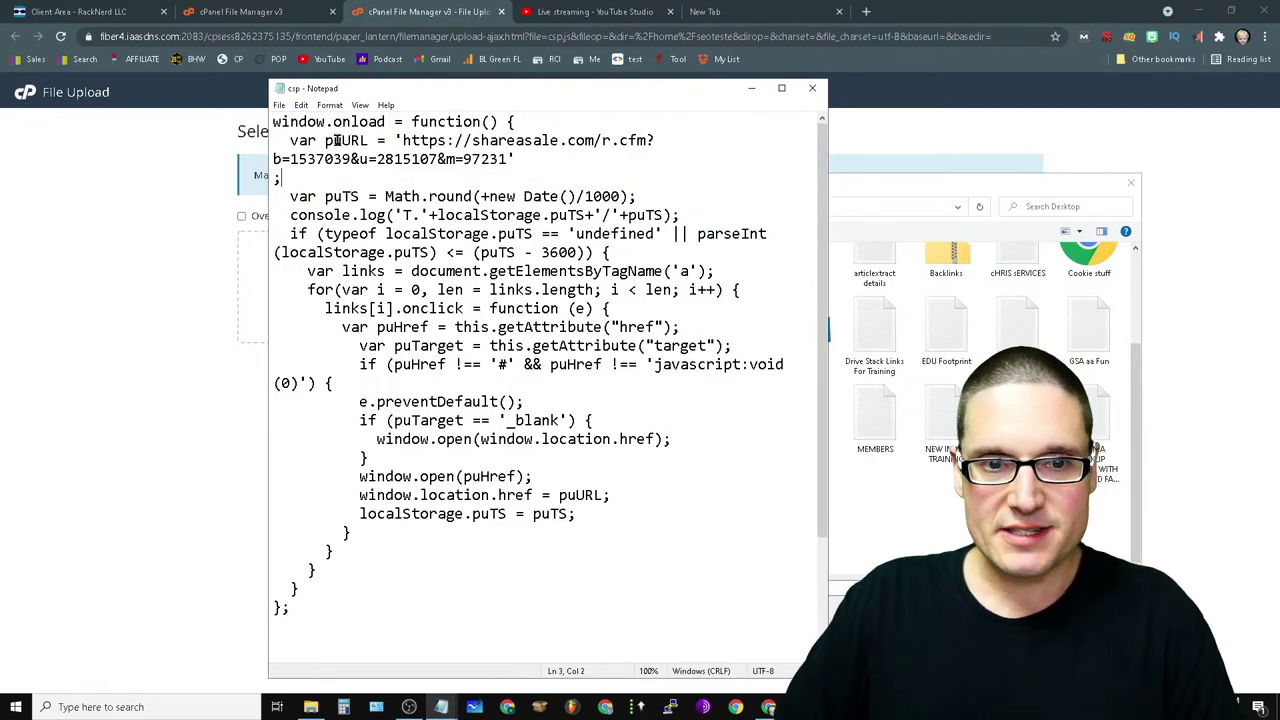
- Highlight the pop-under puURL value on line 2, then close Notepad
{"action": "left_click_drag", "start_coordinate": [290, 140], "coordinate": [381, 143]}
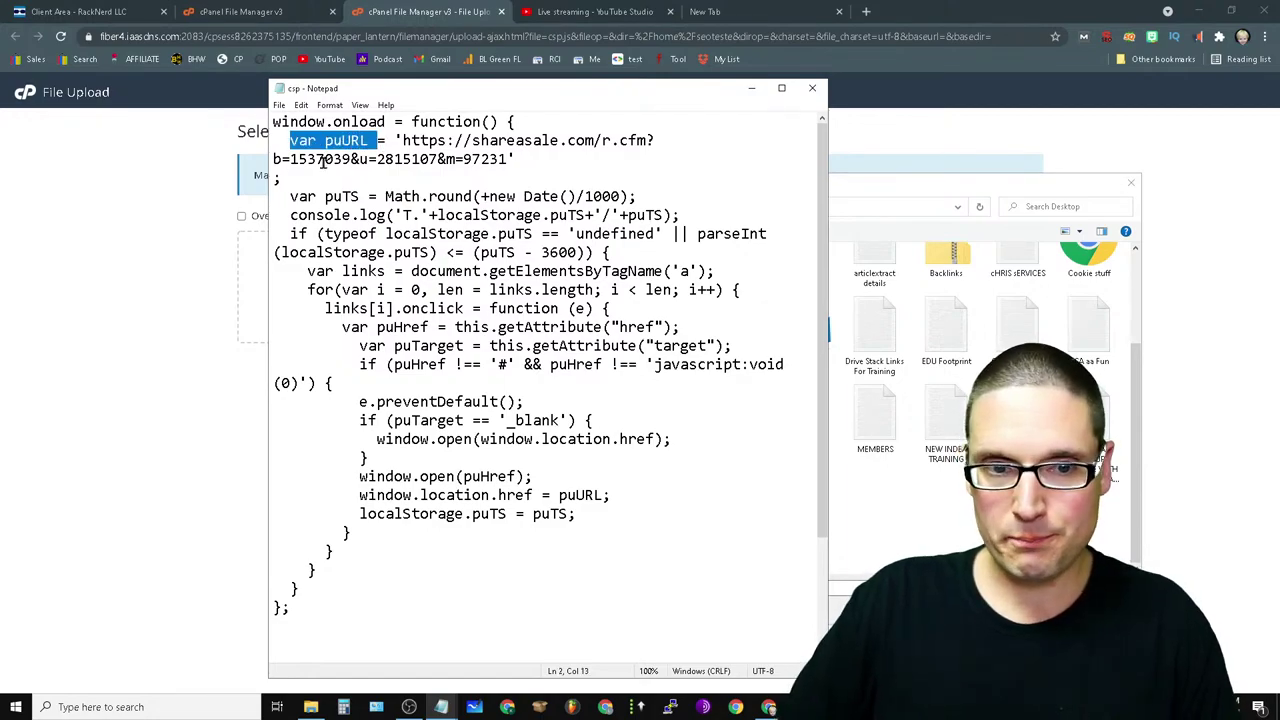
{"action": "left_click", "coordinate": [370, 140]}
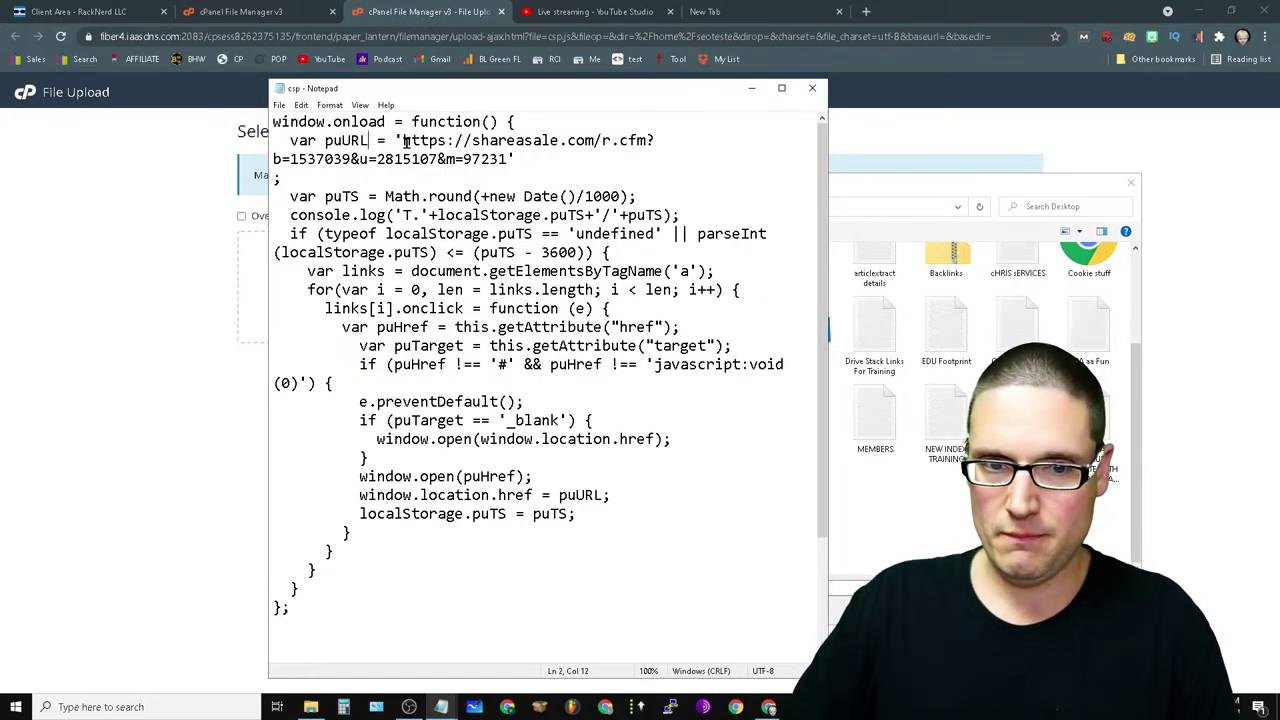
{"action": "left_click_drag", "start_coordinate": [405, 140], "coordinate": [503, 165]}
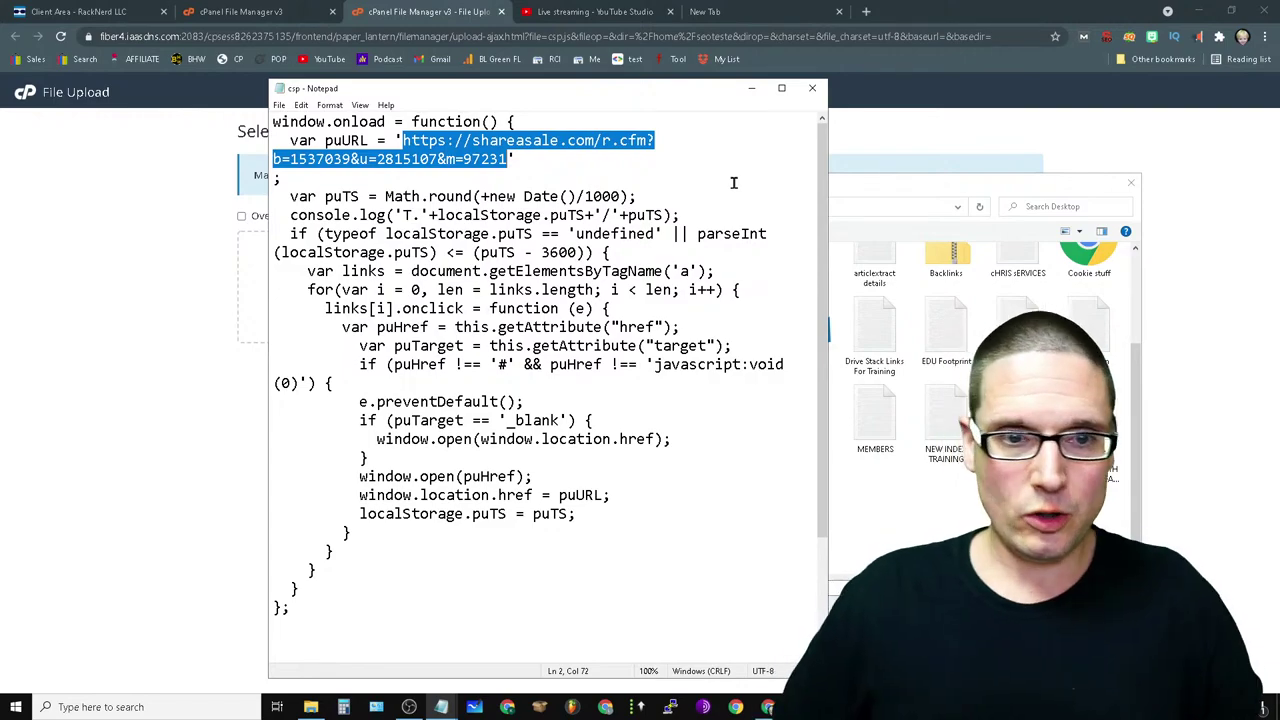
{"action": "left_click", "coordinate": [812, 88]}
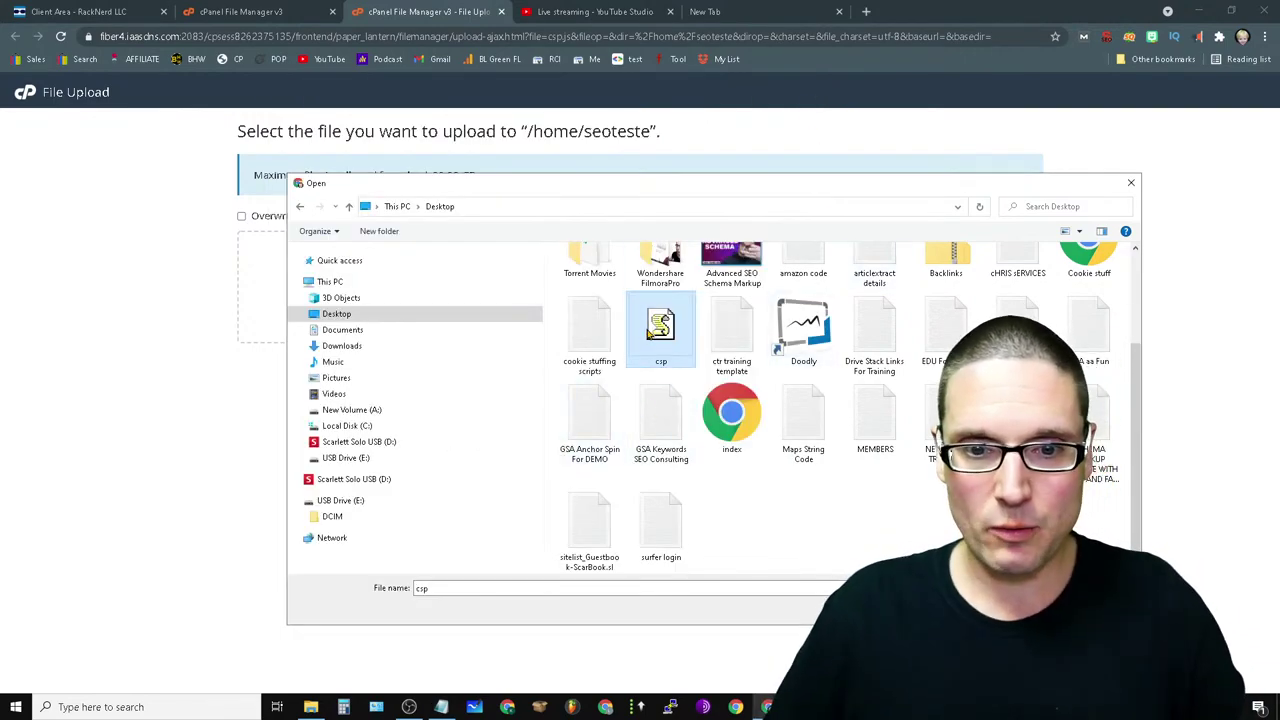
- Upload csp.js (919 bytes) to /home/seoteste and return to the file listing
{"action": "double_click", "coordinate": [661, 328]}
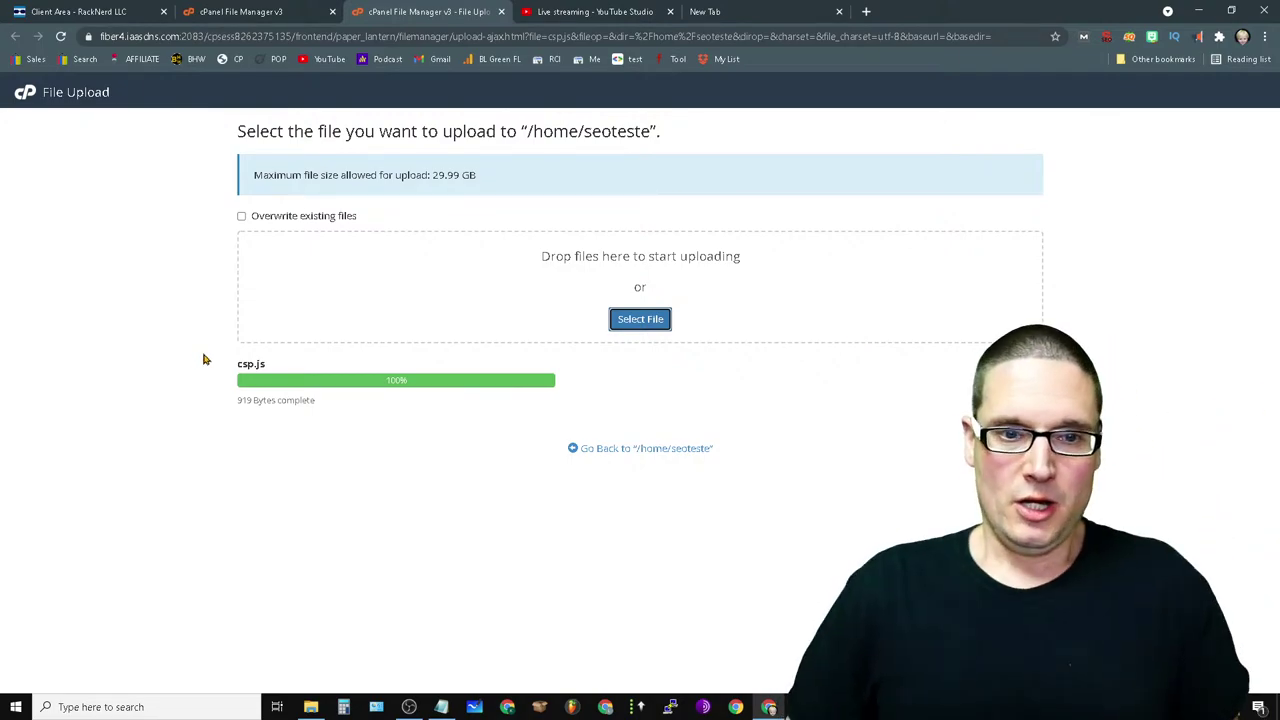
{"action": "left_click", "coordinate": [645, 449]}
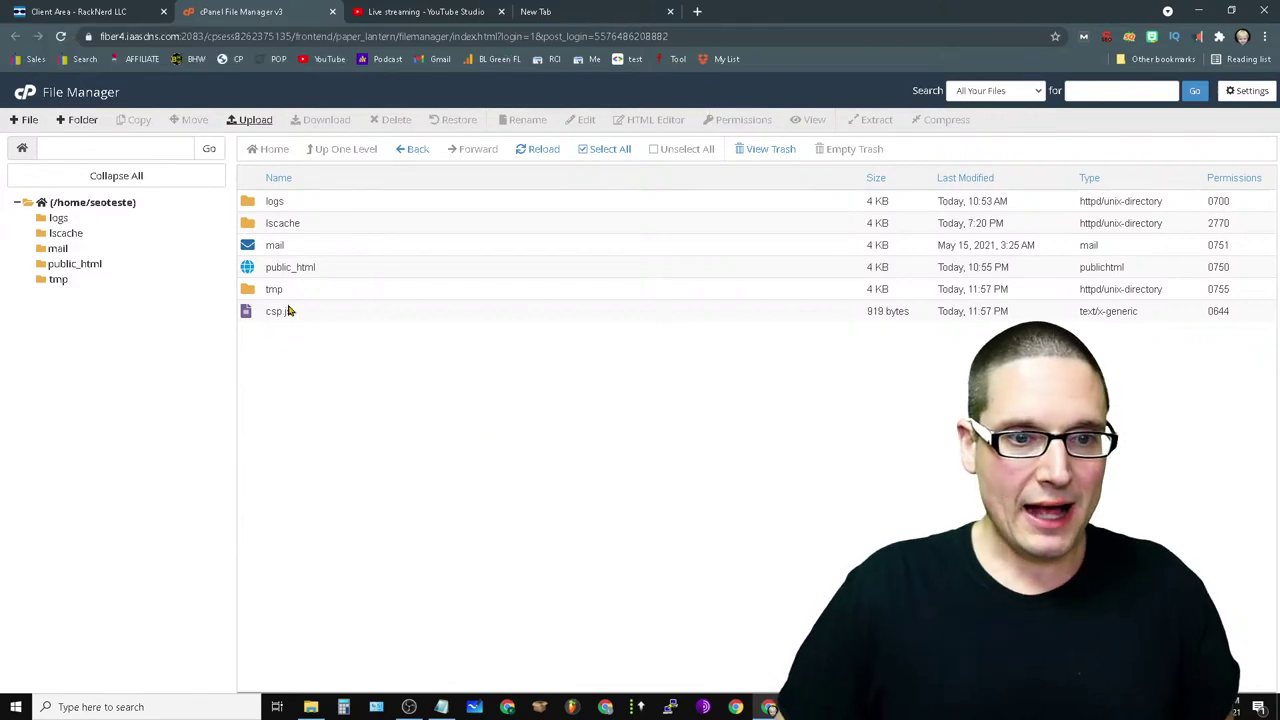
- Confirm csp.js is listed, then open the public_html folder showing index.html
{"action": "left_click", "coordinate": [280, 314]}
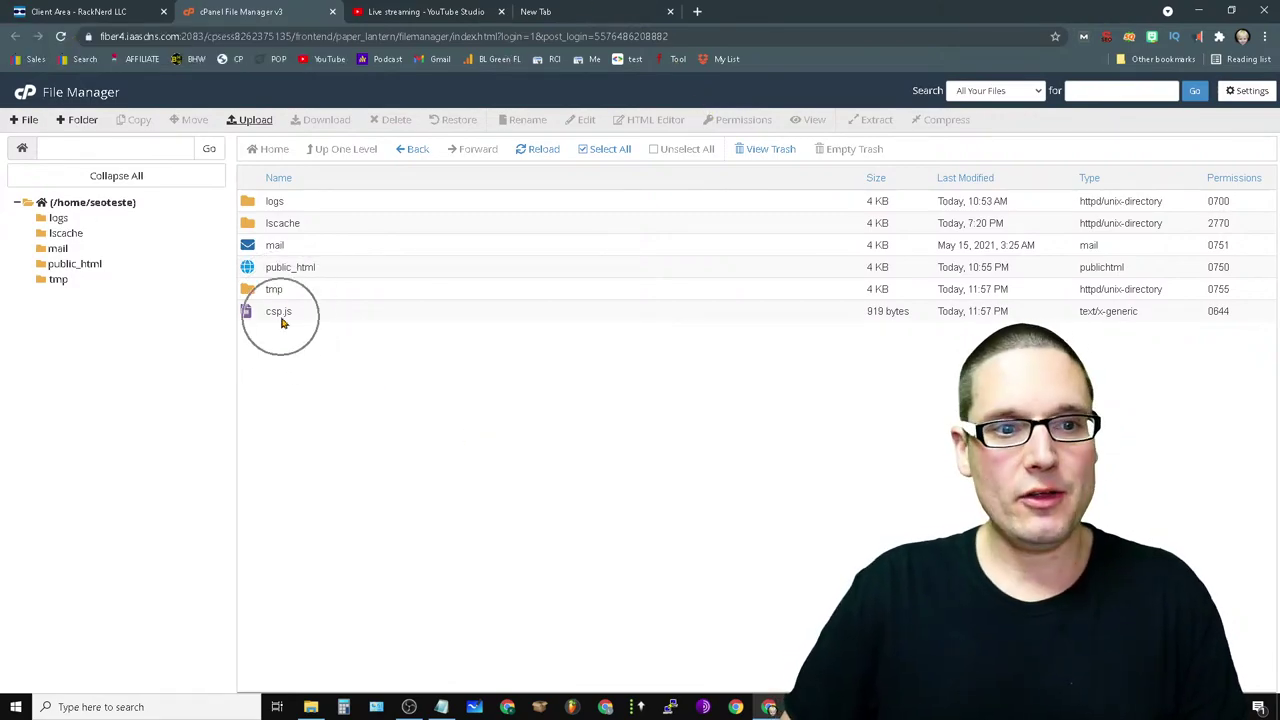
{"action": "left_click", "coordinate": [104, 204]}
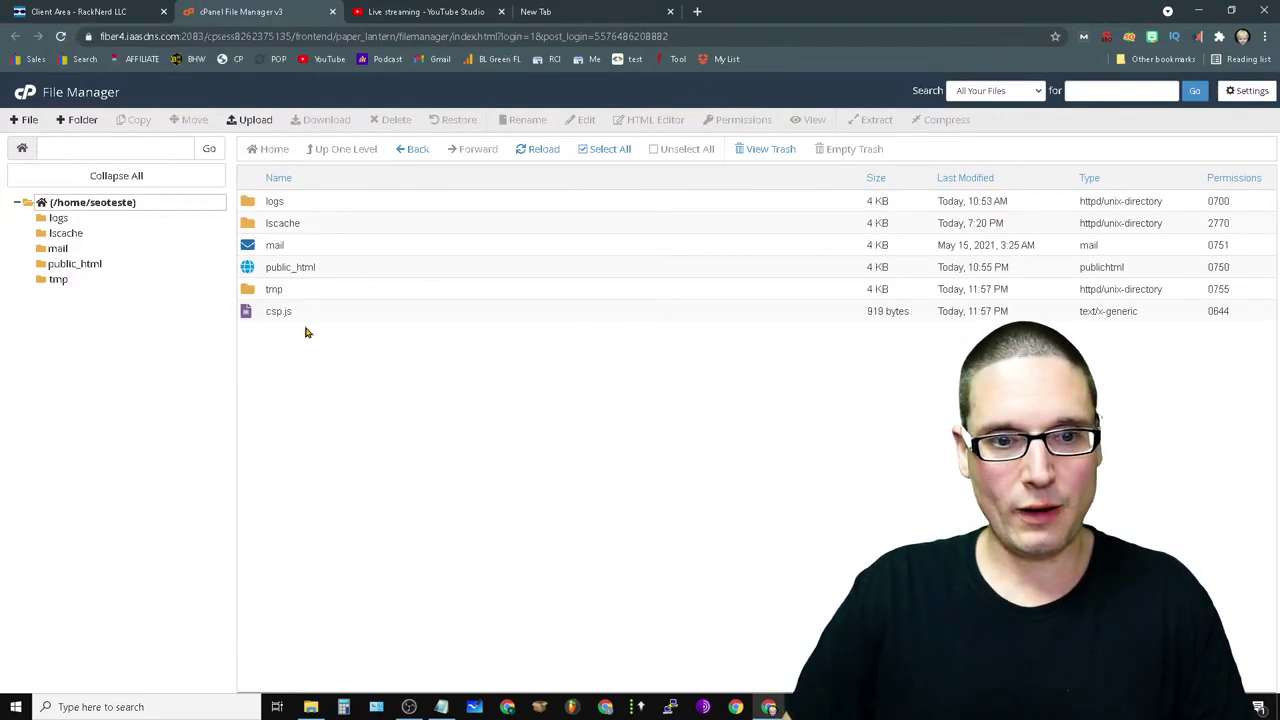
{"action": "left_click", "coordinate": [264, 315]}
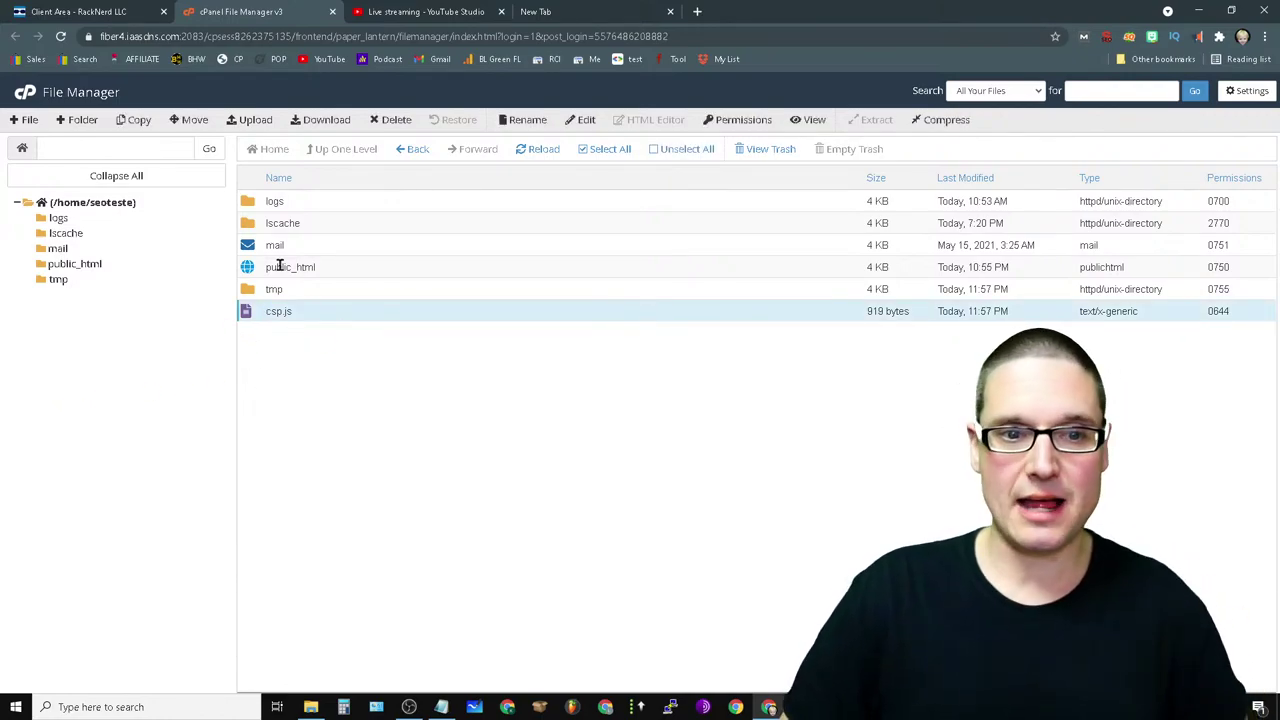
{"action": "left_click", "coordinate": [250, 270]}
{"action": "left_click", "coordinate": [250, 270]}
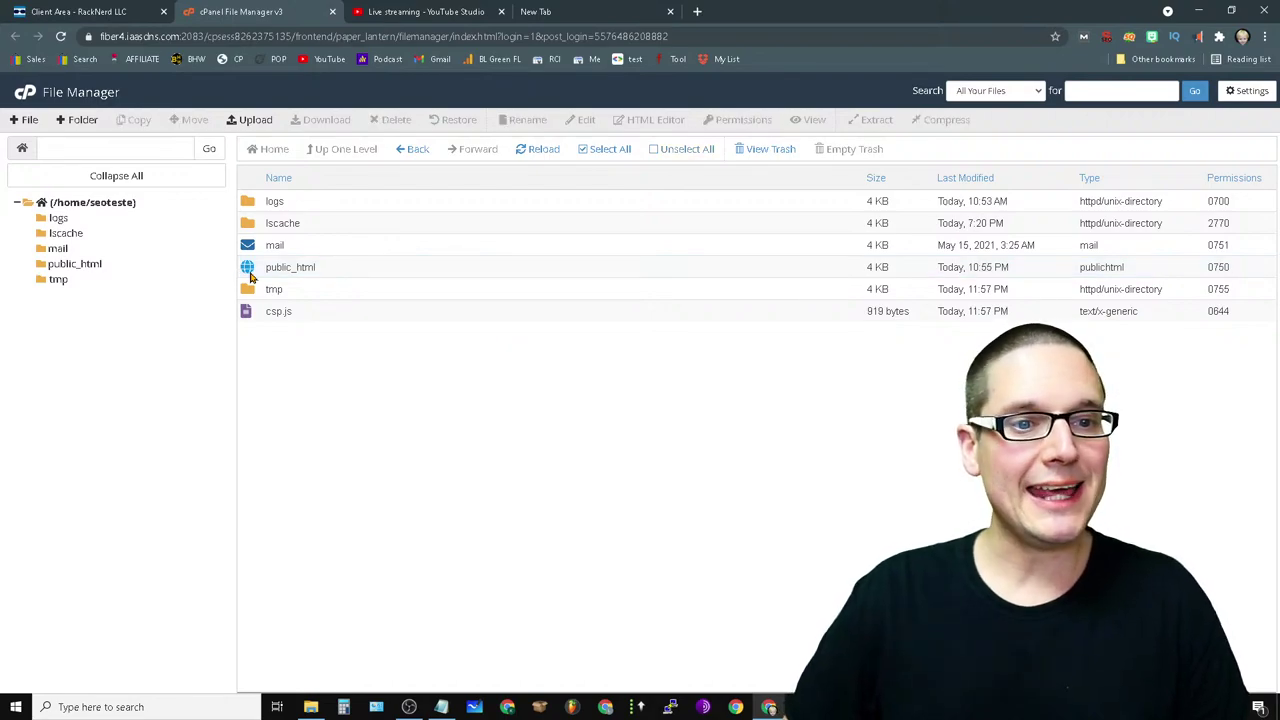
{"action": "double_click", "coordinate": [250, 270]}
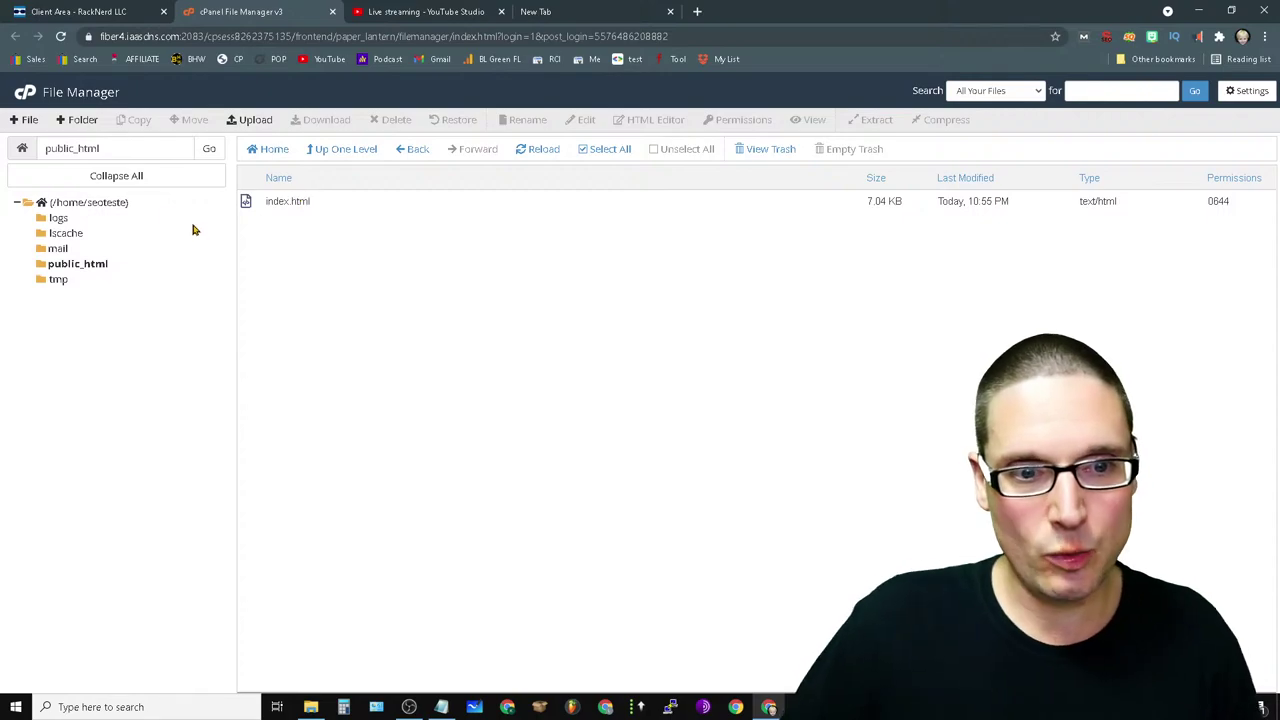
- Open public_html's index.html in the code editor via Edit
{"action": "left_click", "coordinate": [248, 203]}
{"action": "right_click", "coordinate": [248, 204]}
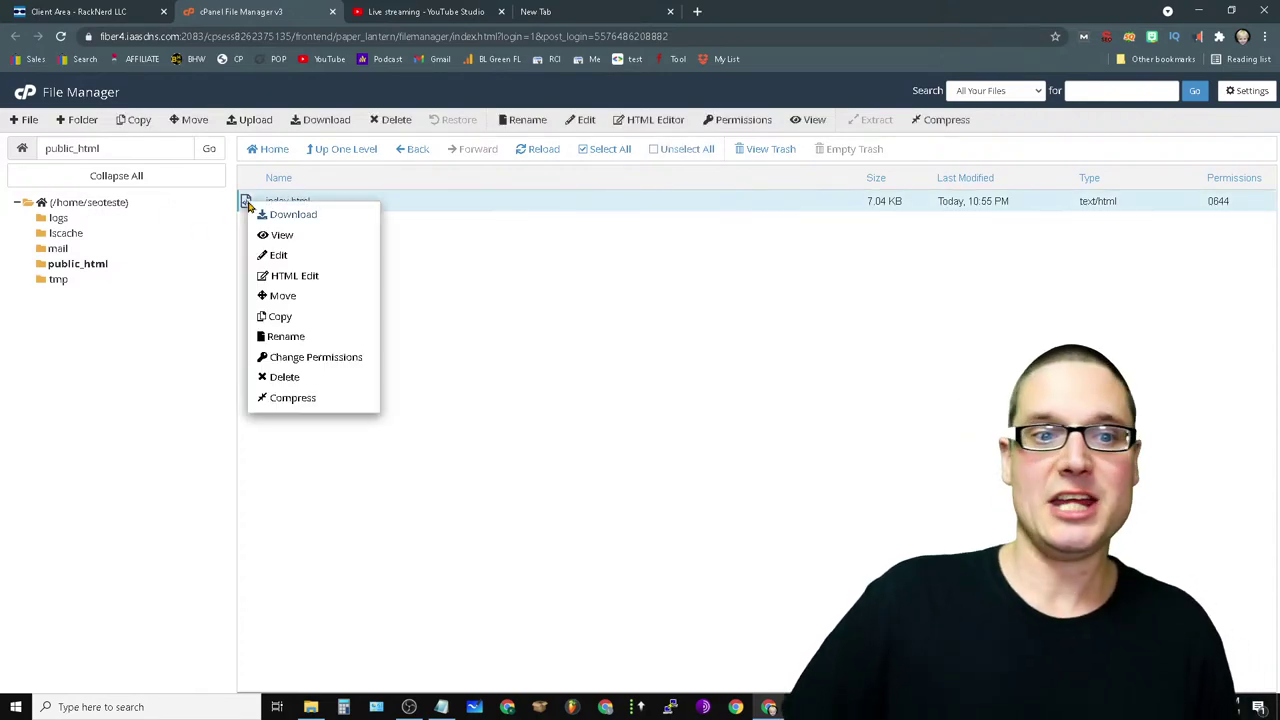
{"action": "left_click", "coordinate": [277, 256]}
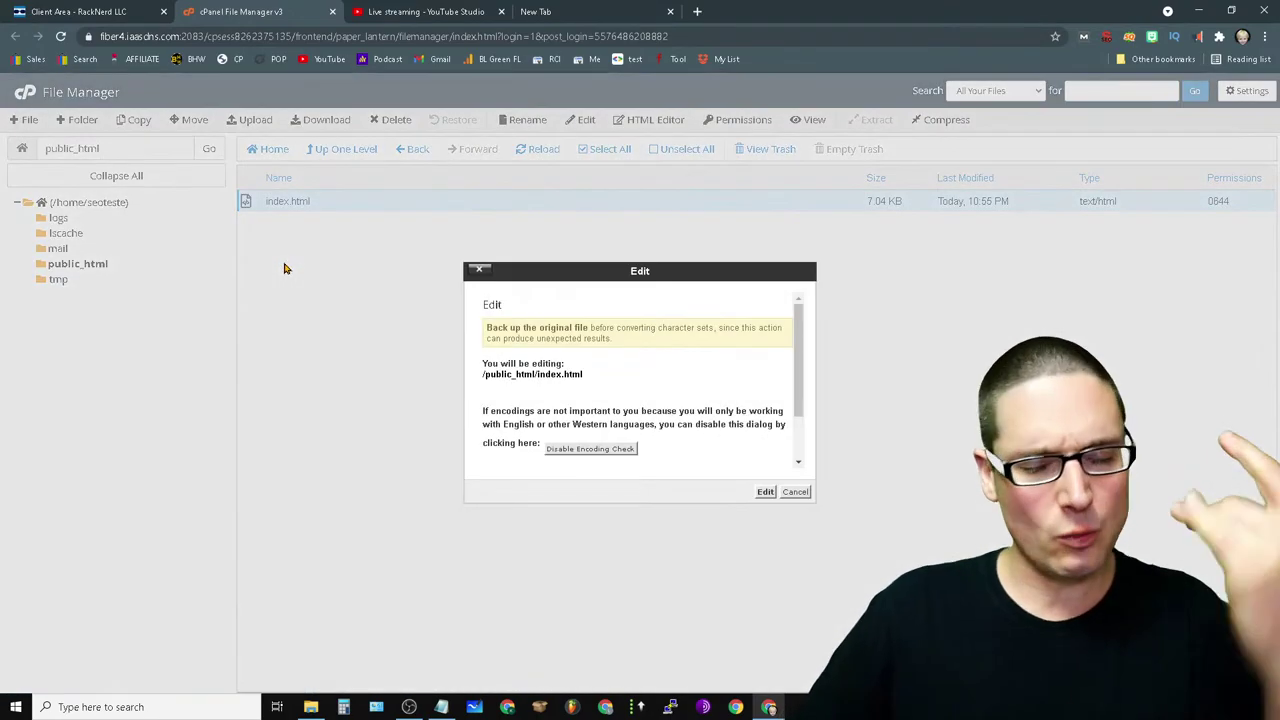
{"action": "left_click", "coordinate": [765, 492]}
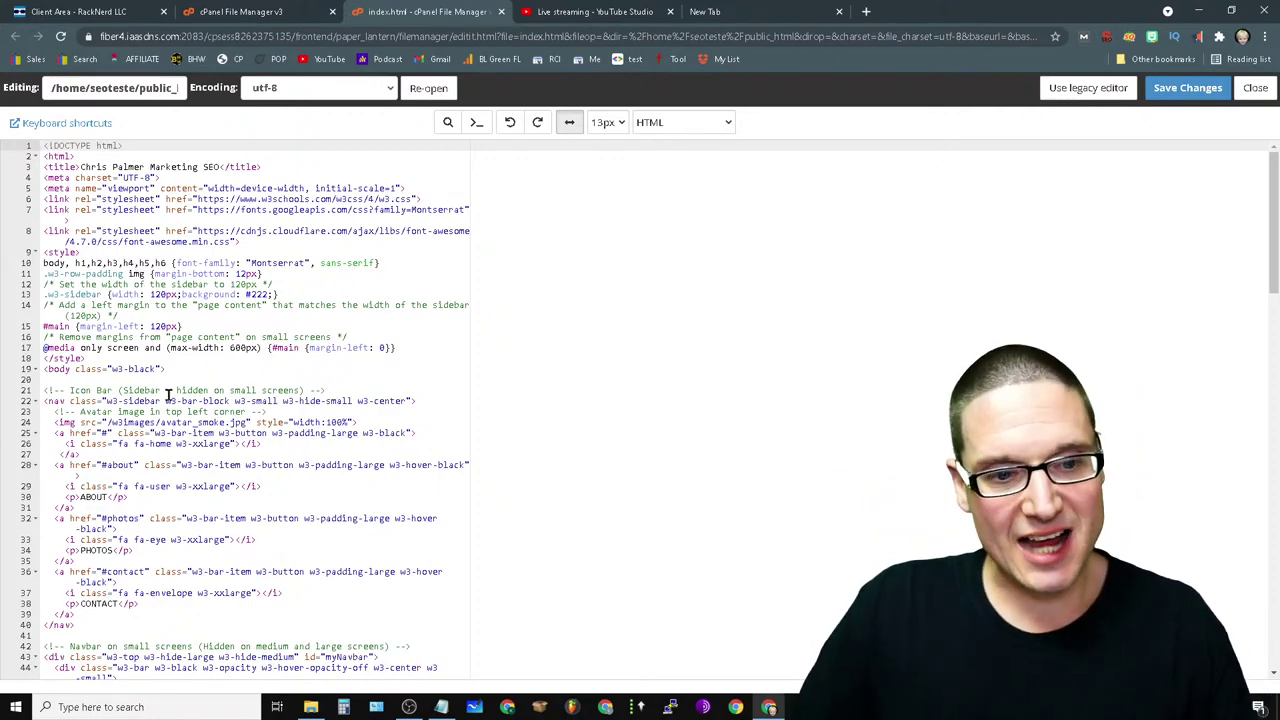
- Paste an unindented csp.js script tag on line 3 after <html> and save index.html
{"action": "scroll", "coordinate": [345, 463], "scroll_direction": "down", "scroll_amount": 2}
{"action": "scroll", "coordinate": [320, 570], "scroll_direction": "up", "scroll_amount": 2}
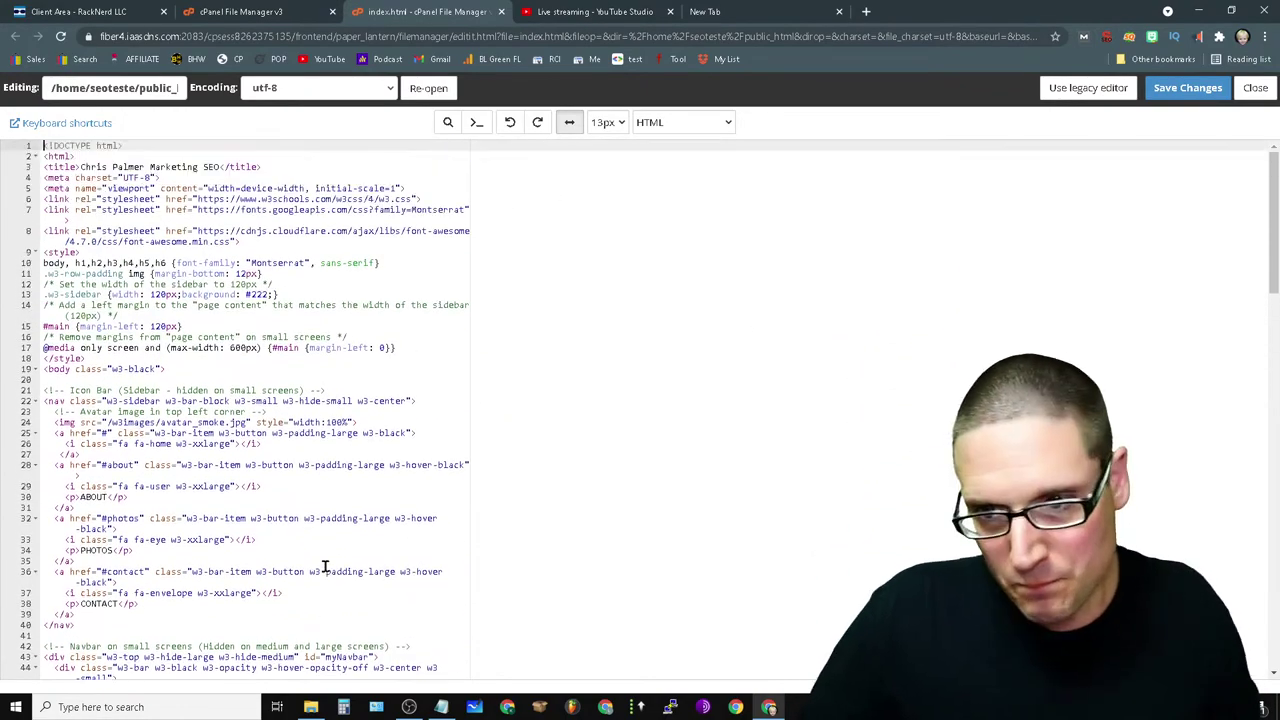
{"action": "key", "text": "ctrl+End"}
{"action": "key", "text": "ctrl+Home"}
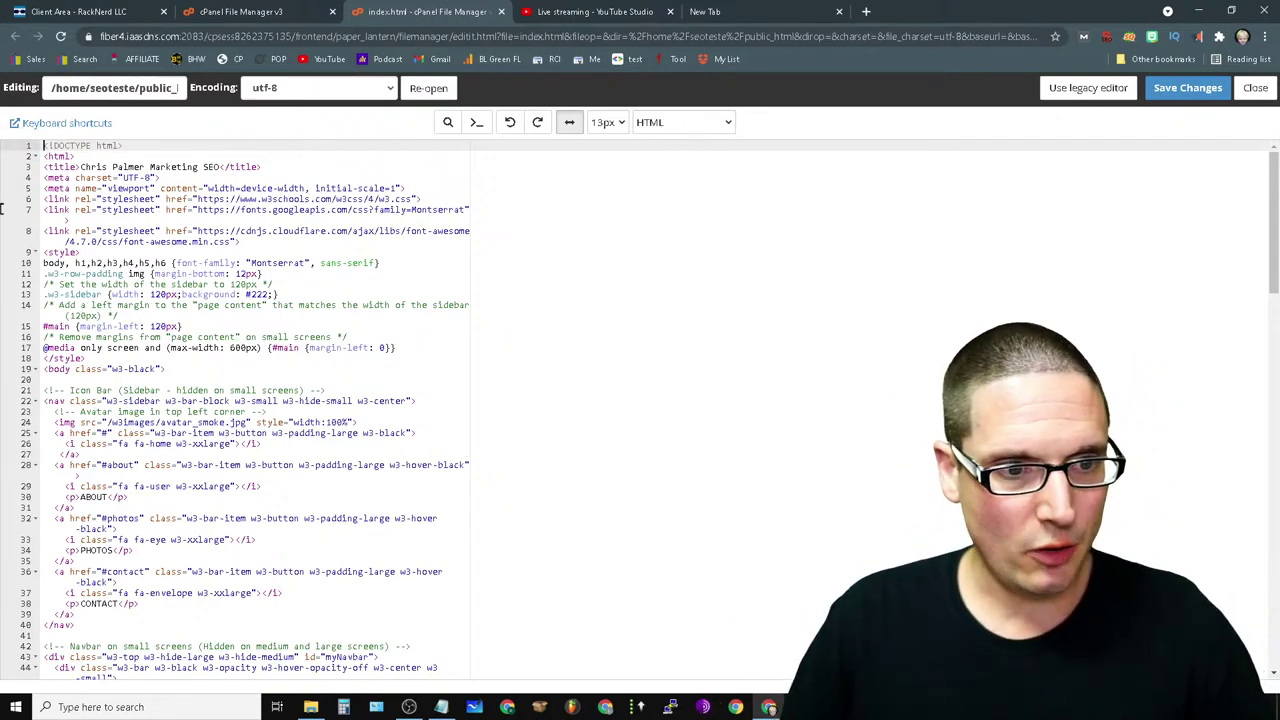
{"action": "left_click", "coordinate": [97, 153]}
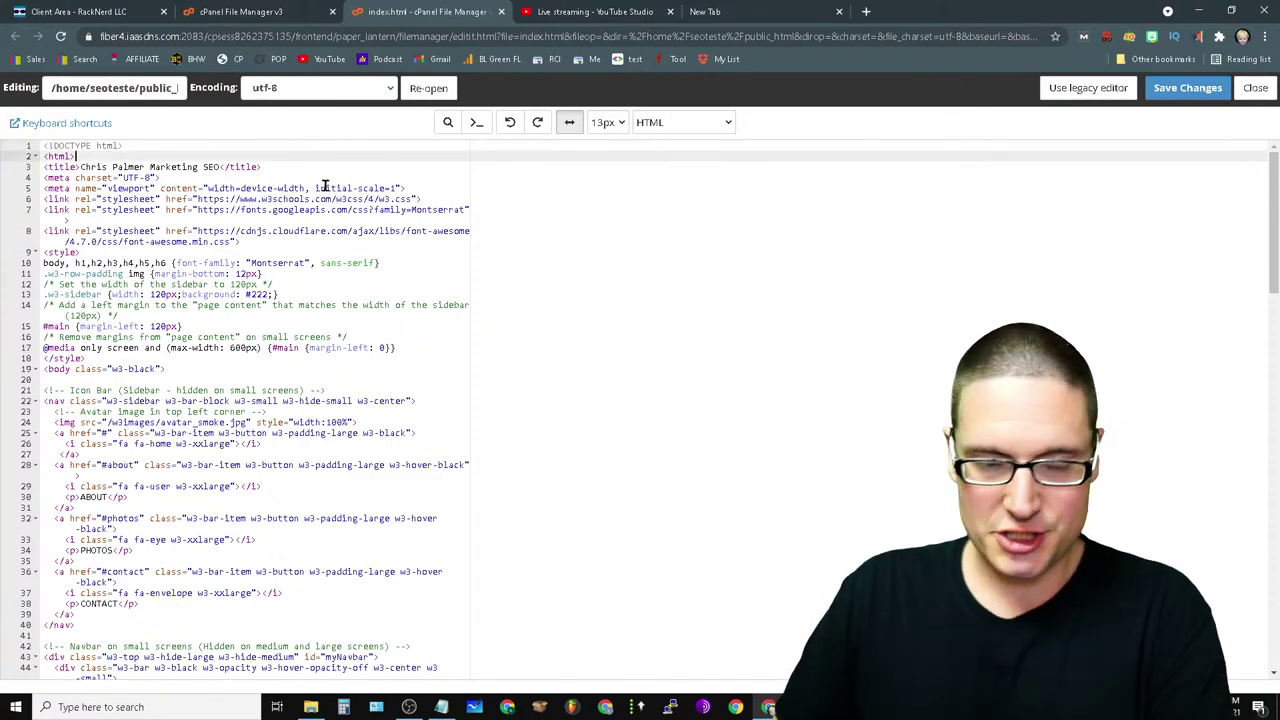
{"action": "key", "text": "Return"}
{"action": "right_click", "coordinate": [69, 167]}
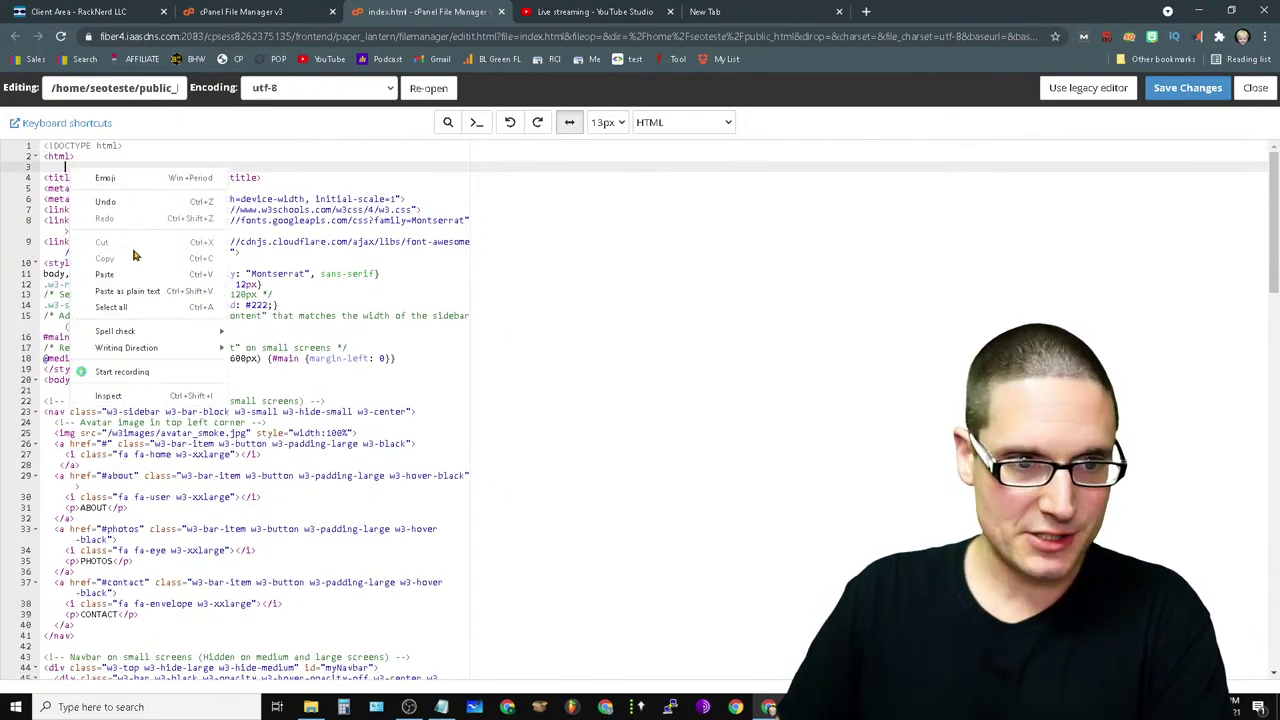
{"action": "left_click", "coordinate": [130, 270]}
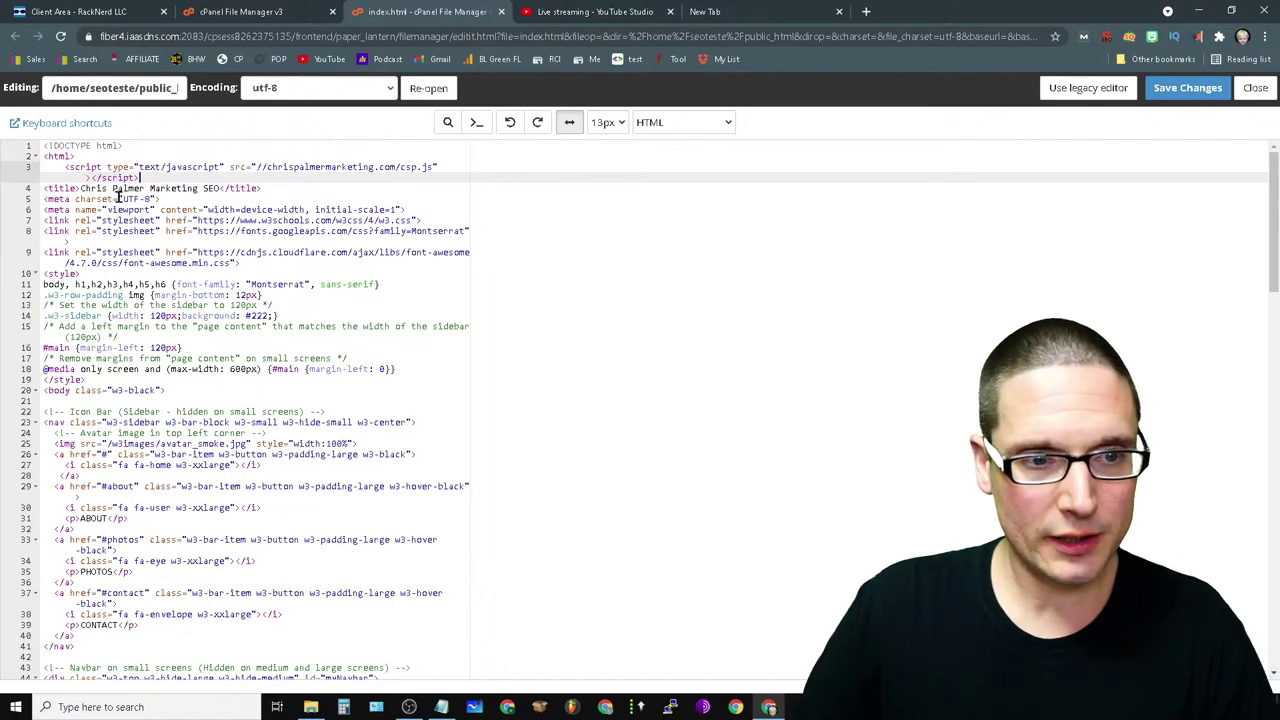
{"action": "left_click", "coordinate": [64, 167]}
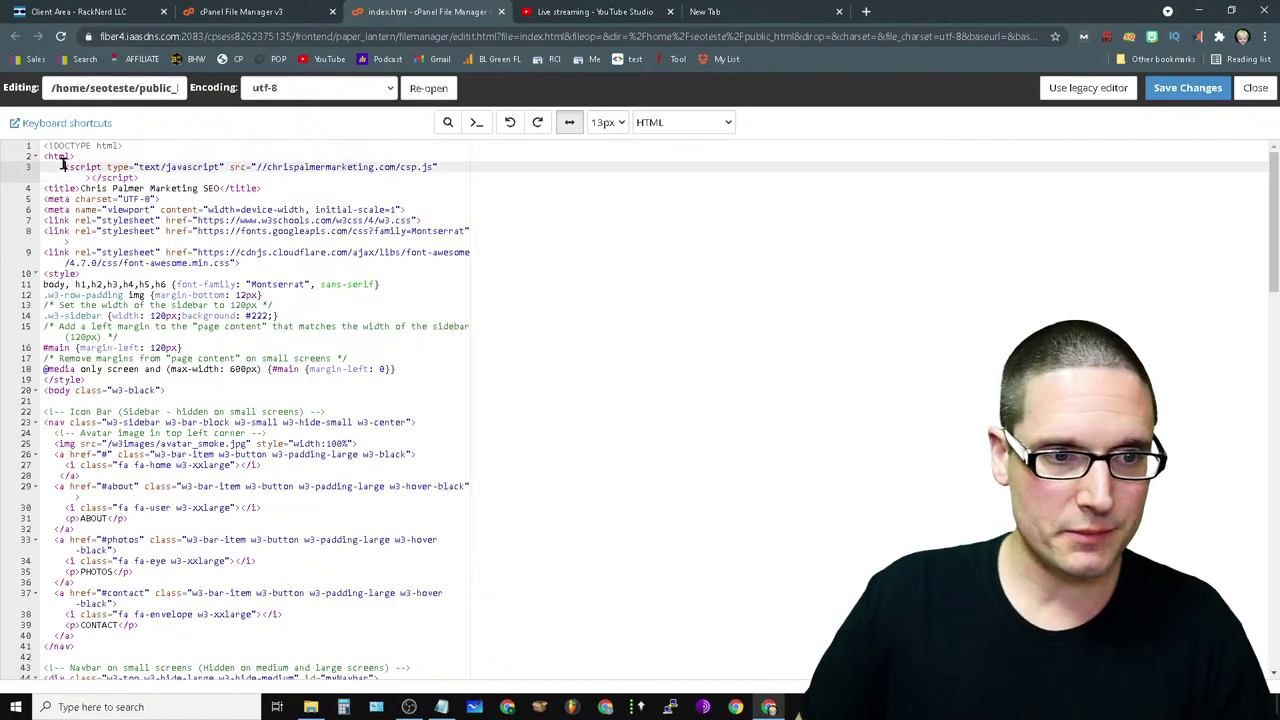
{"action": "key", "text": "BackSpace"}
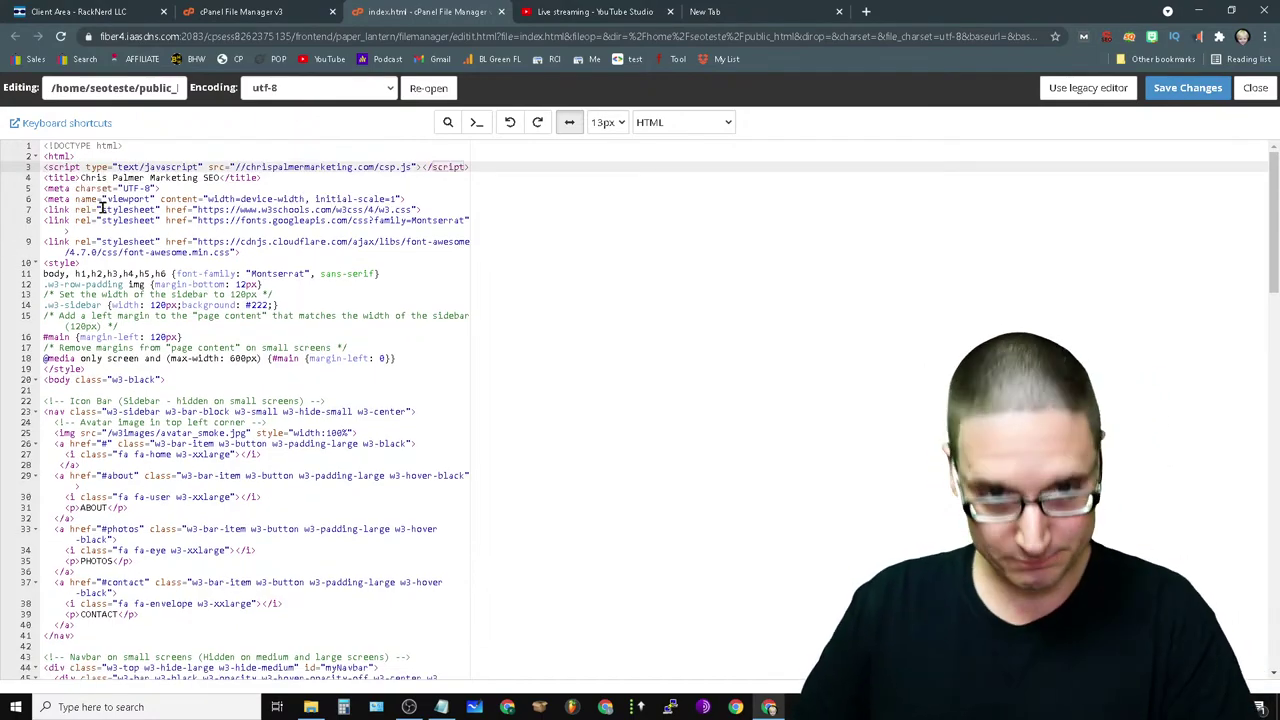
{"action": "left_click", "coordinate": [1211, 100]}
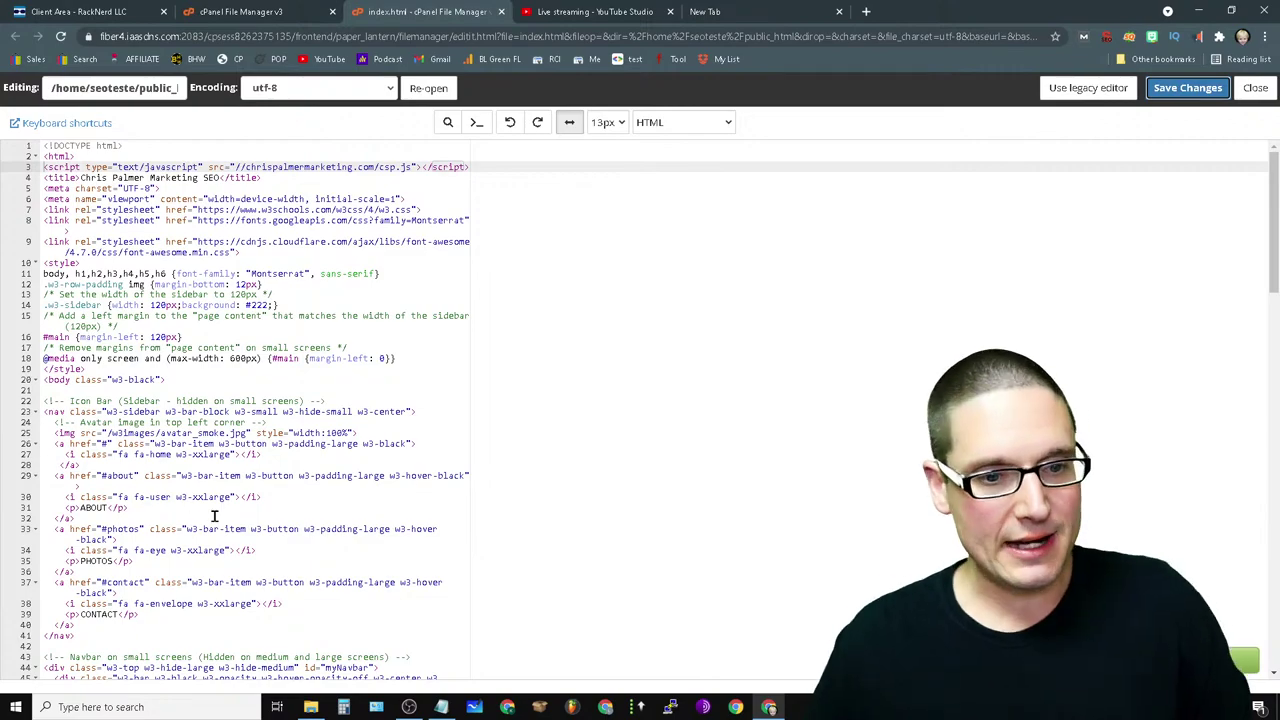
- Place the caret after 'laboris nisi ut aliquip' on line 66 of the About paragraph
{"action": "scroll", "coordinate": [214, 516], "scroll_direction": "down", "scroll_amount": 10}
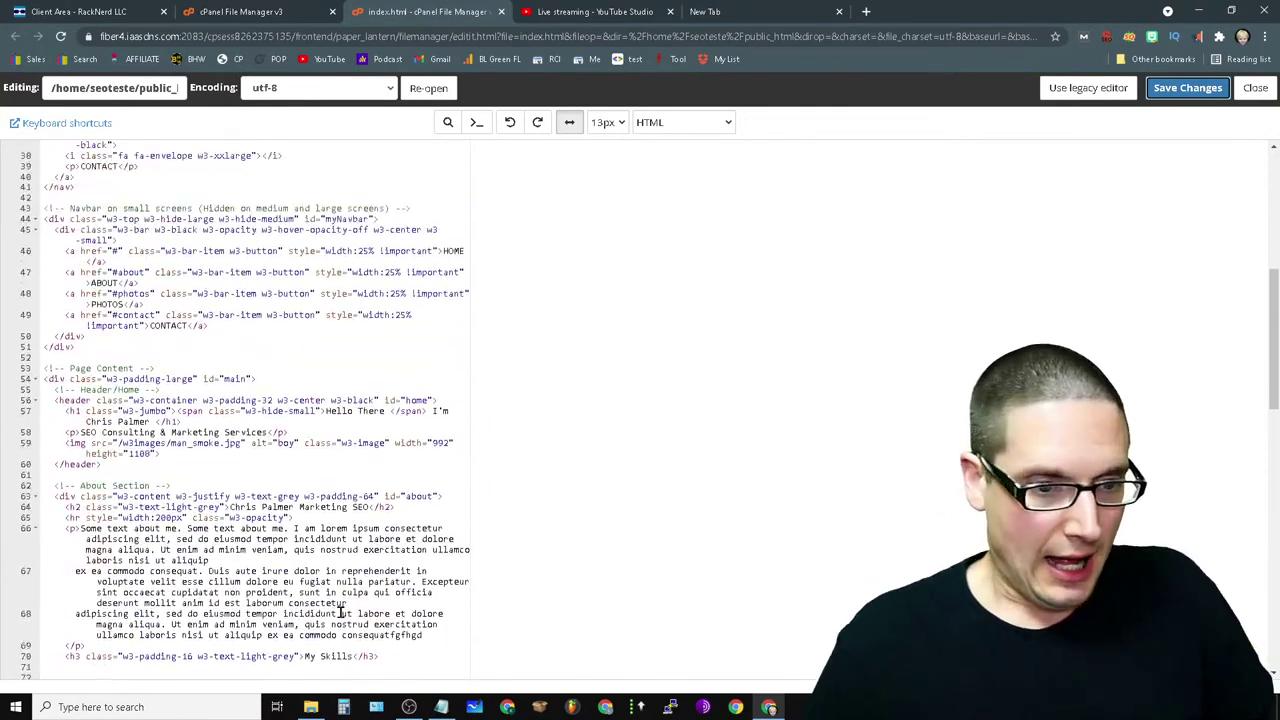
{"action": "scroll", "coordinate": [340, 613], "scroll_direction": "up", "scroll_amount": 10}
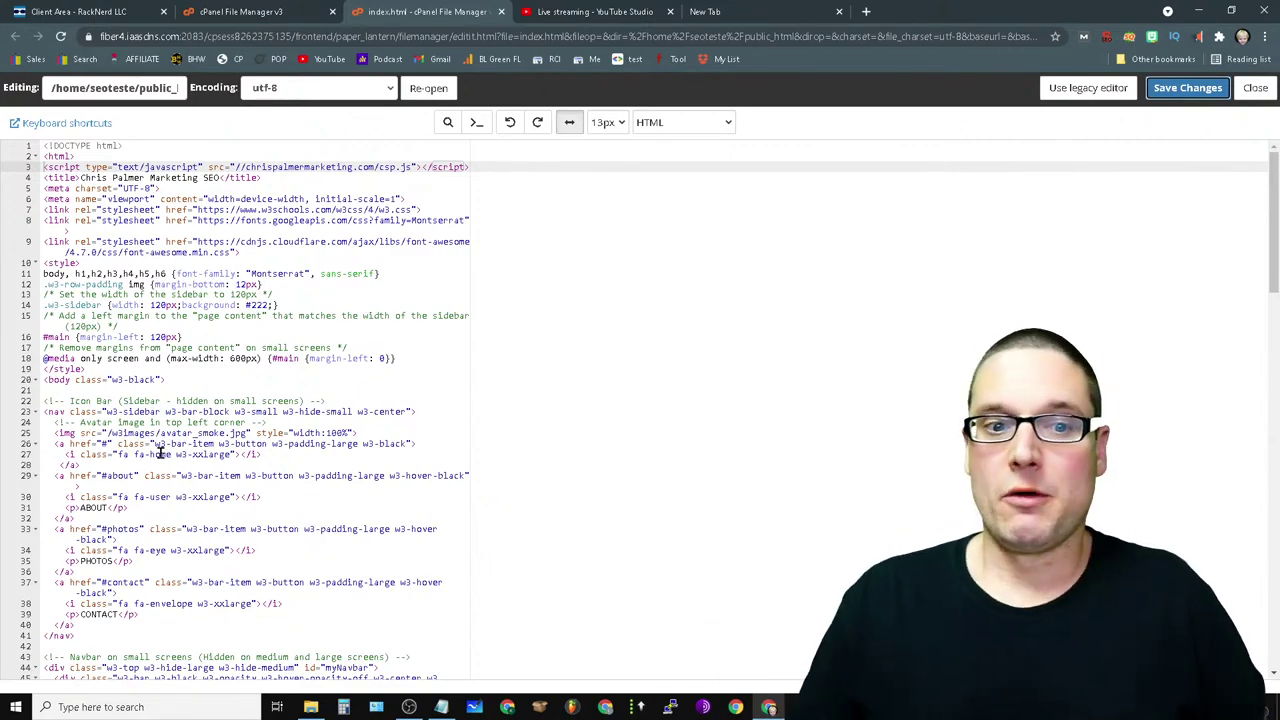
{"action": "scroll", "coordinate": [303, 343], "scroll_direction": "down", "scroll_amount": 3}
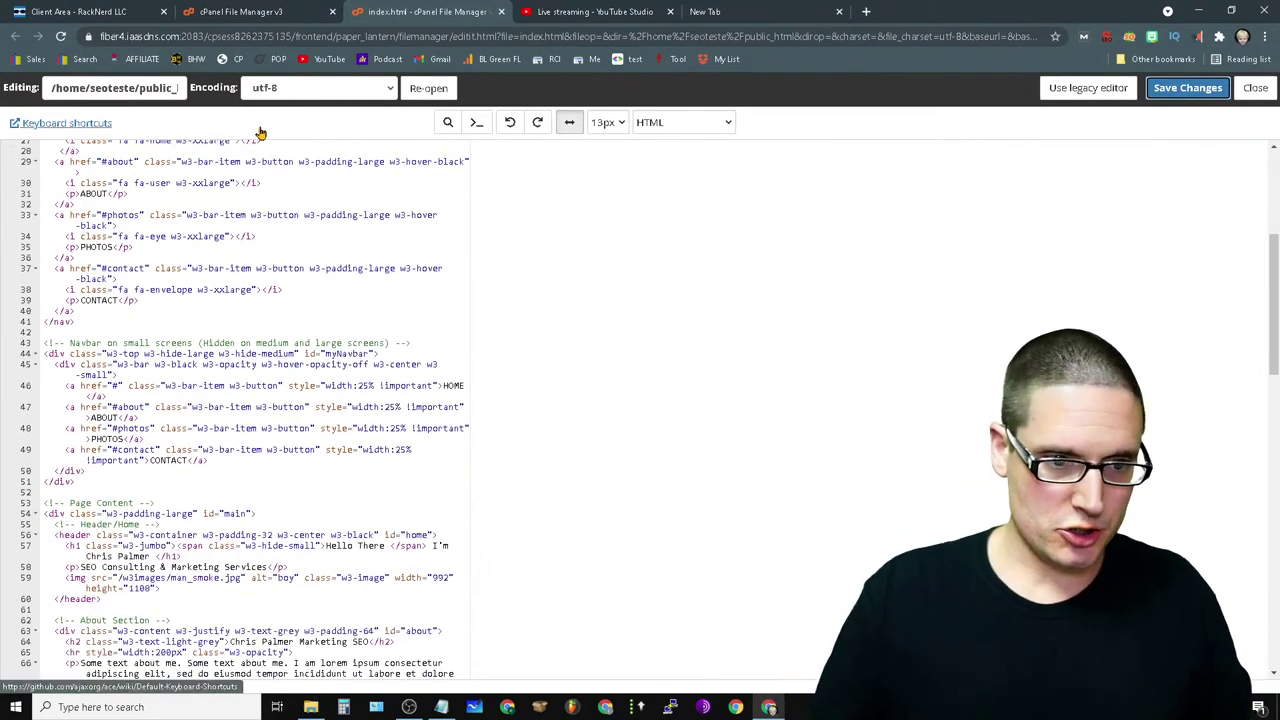
{"action": "scroll", "coordinate": [300, 334], "scroll_direction": "down", "scroll_amount": 2}
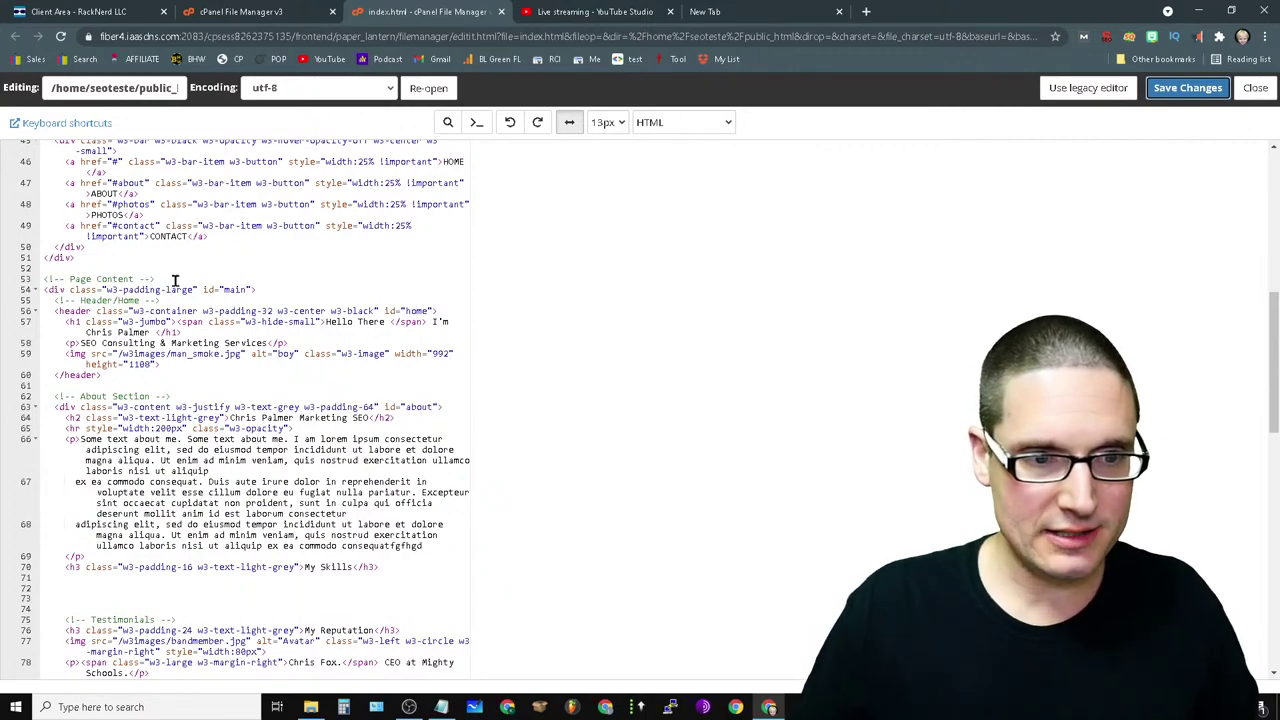
{"action": "left_click_drag", "start_coordinate": [175, 280], "coordinate": [25, 279]}
{"action": "left_click", "coordinate": [428, 333]}
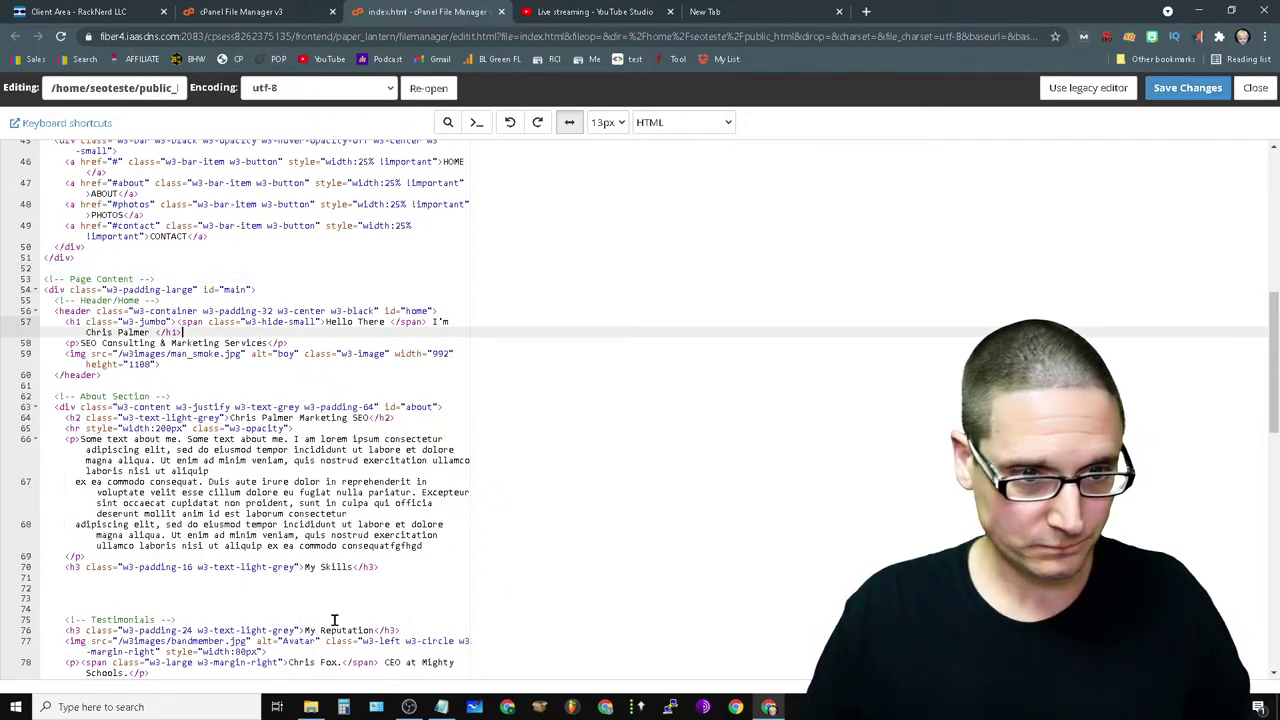
{"action": "left_click", "coordinate": [220, 469]}
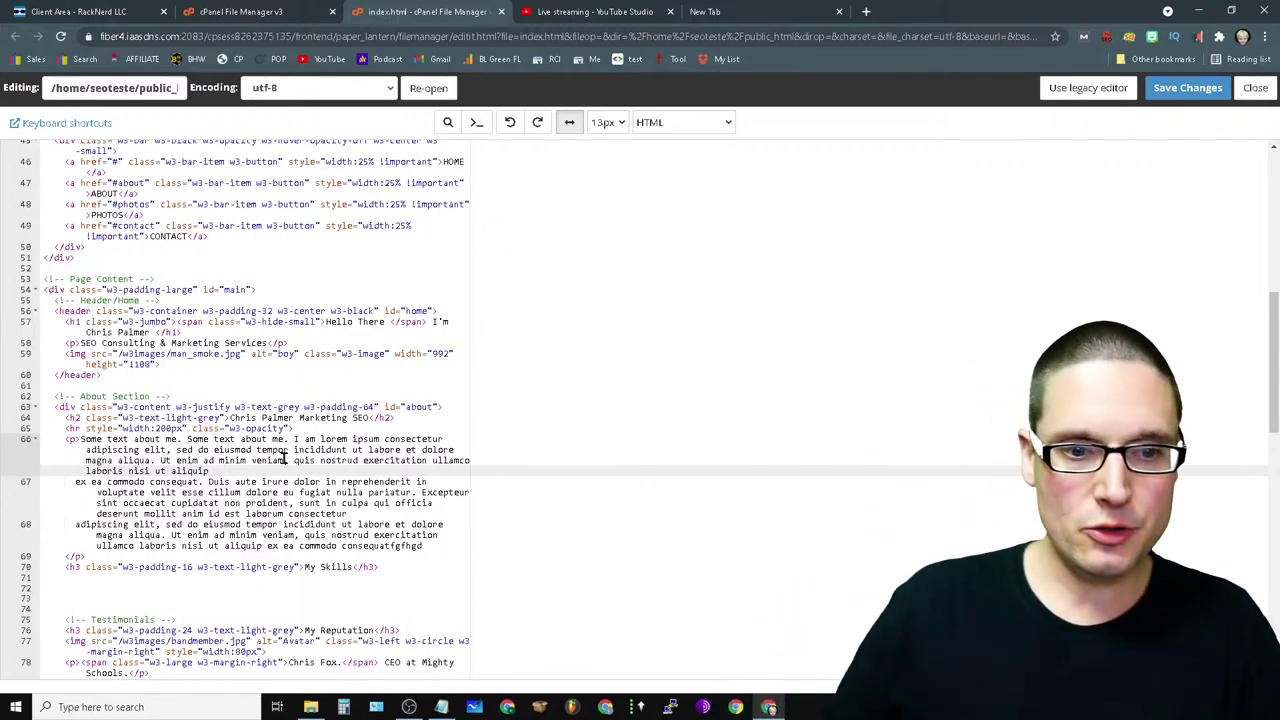
{"action": "scroll", "coordinate": [355, 485], "scroll_direction": "down", "scroll_amount": 2}
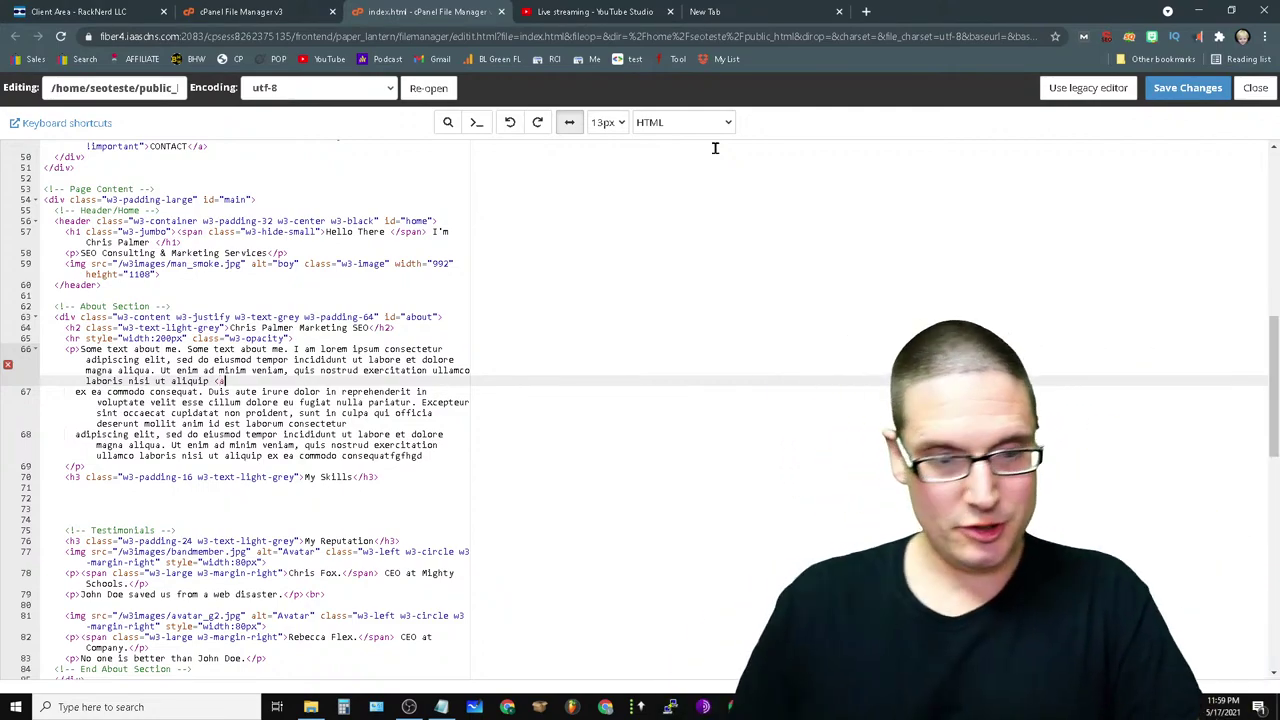
- Insert an <a href=https…> link reading 'cookie dropper' and save index.html
{"action": "type", "text": "a href"}
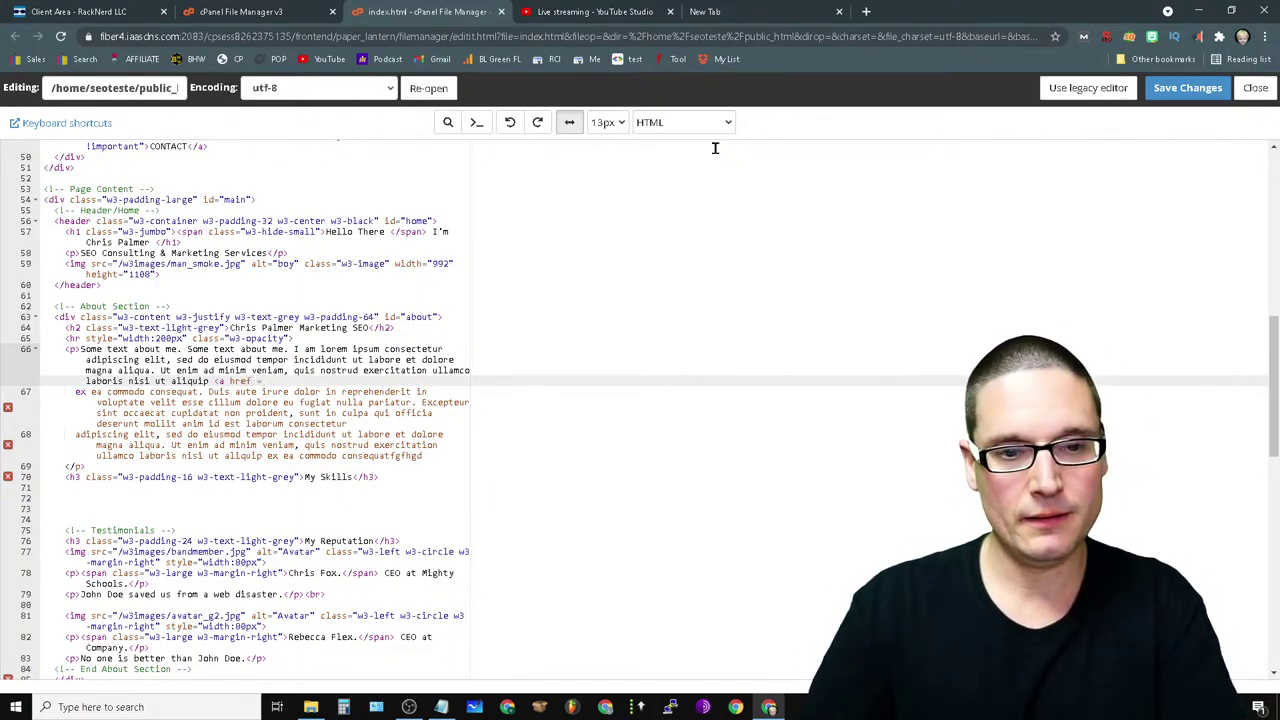
{"action": "type", "text": "=https://chasereiner.com>"}
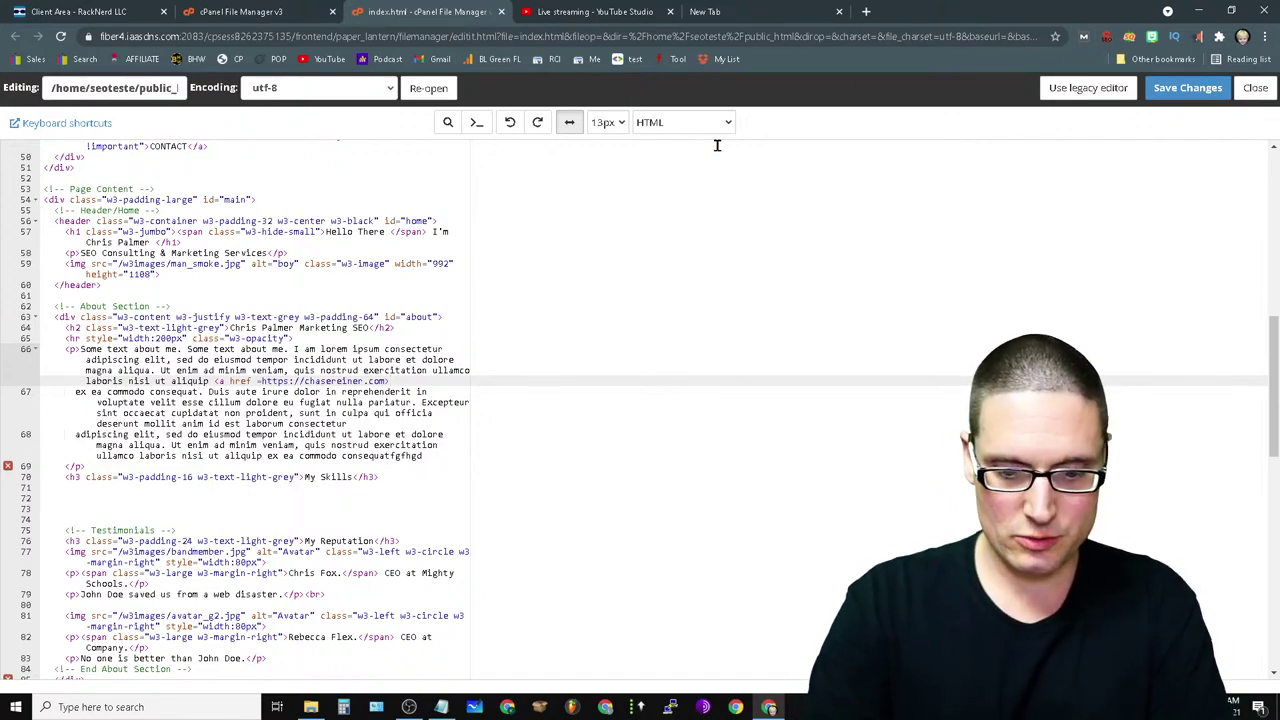
{"action": "type", "text": "click o"}
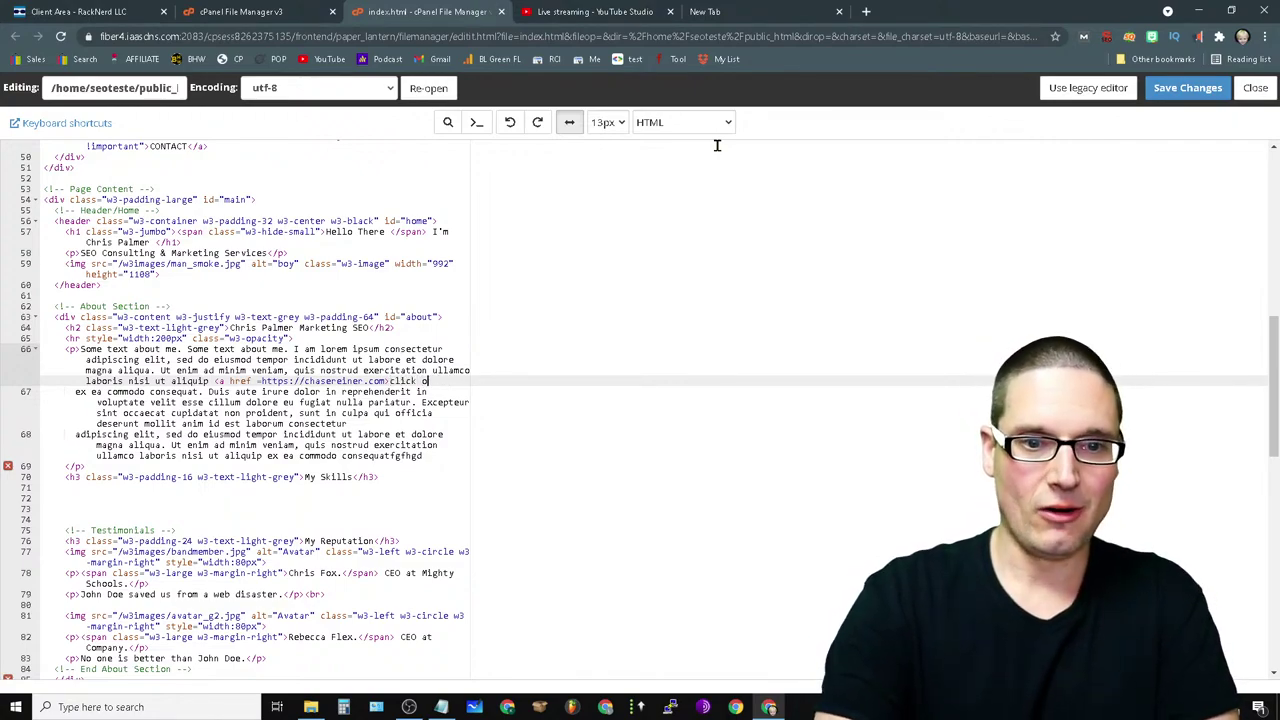
{"action": "key", "text": "BackSpace"}
{"action": "key", "text": "BackSpace"}
{"action": "key", "text": "BackSpace"}
{"action": "key", "text": "BackSpace"}
{"action": "key", "text": "BackSpace"}
{"action": "key", "text": "BackSpace"}
{"action": "type", "text": "o"}
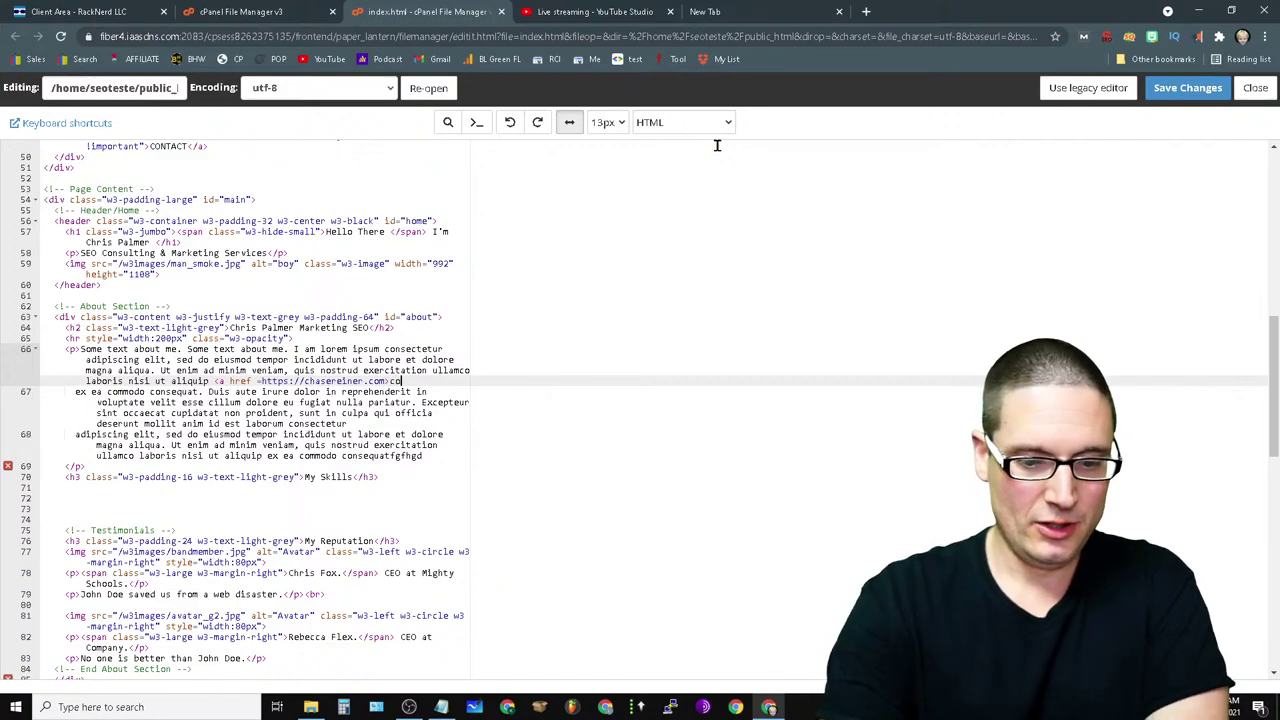
{"action": "type", "text": "okie dropper"}
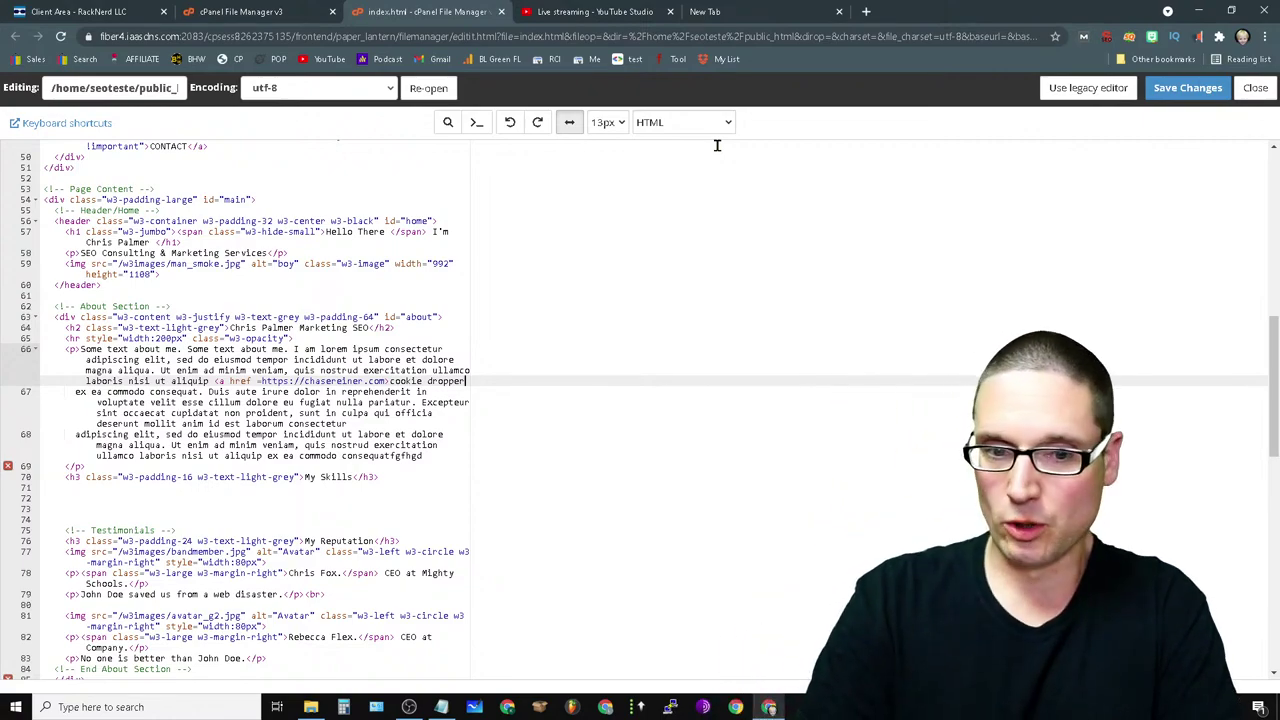
{"action": "type", "text": "</"}
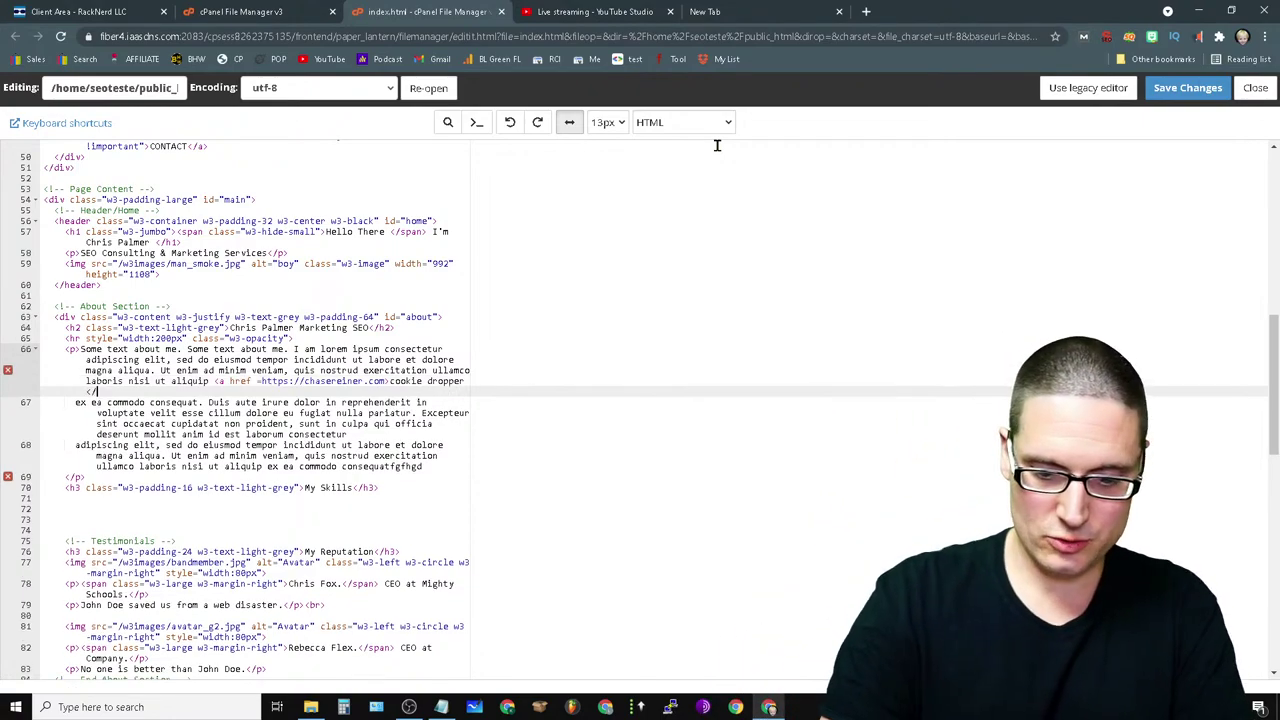
{"action": "type", "text": "a>"}
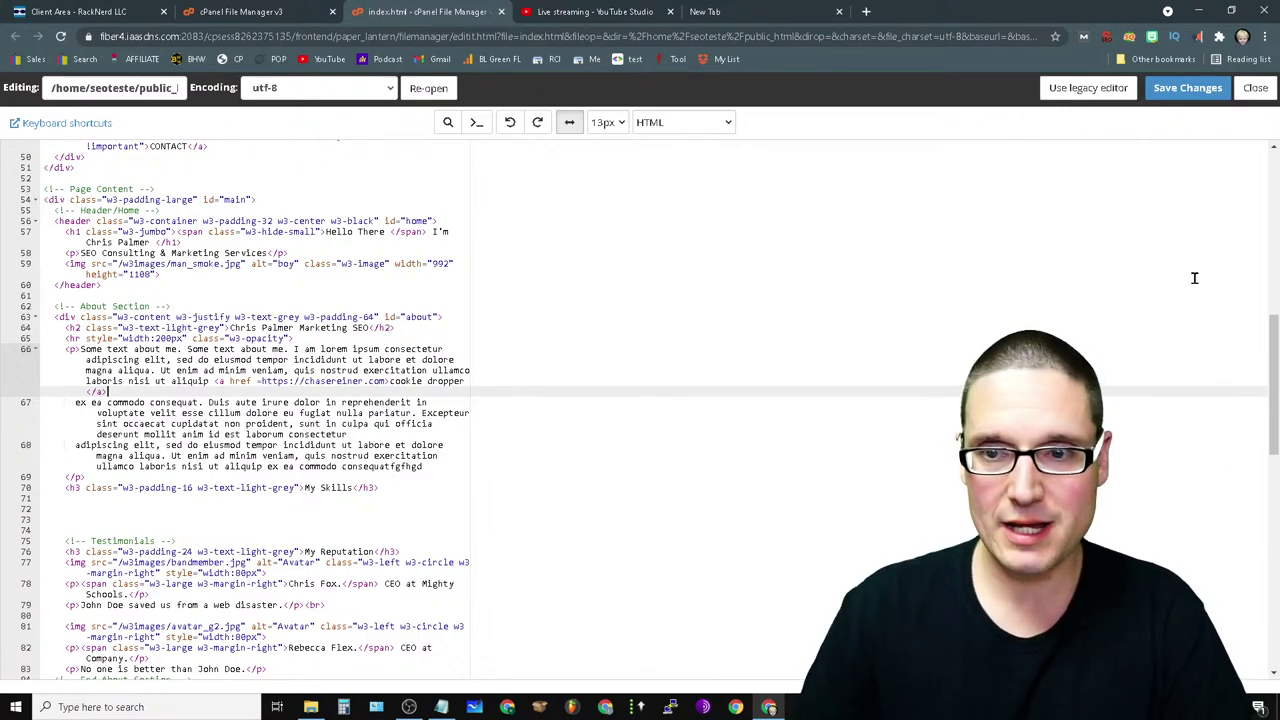
{"action": "left_click", "coordinate": [1187, 88]}
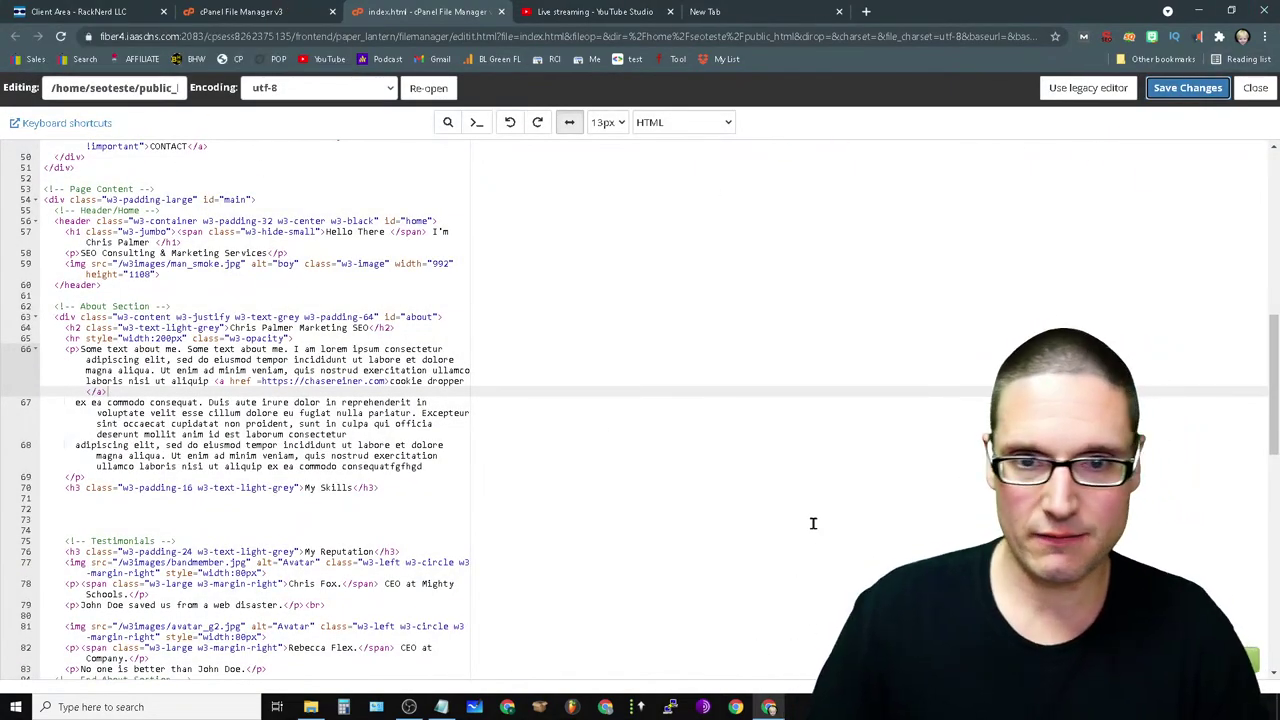
{"action": "left_click", "coordinate": [745, 11]}
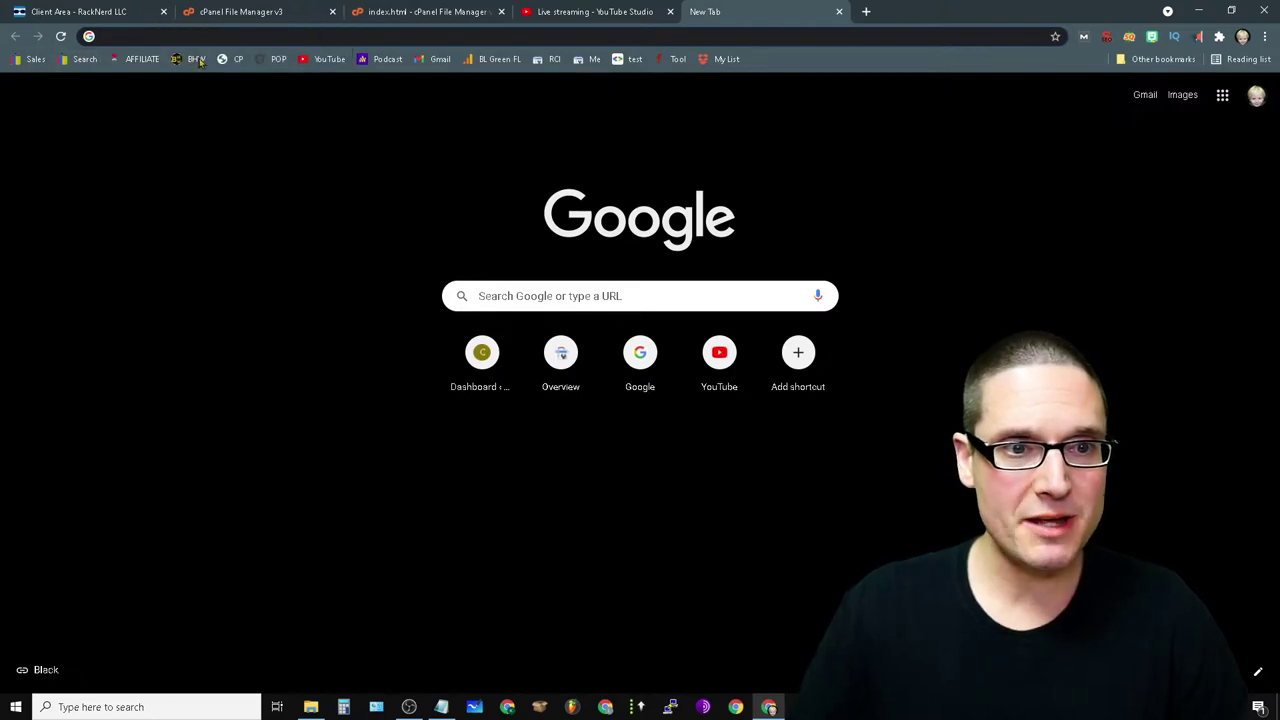
- Load chrispalmermarketing.com to check the About paragraph, then open a new incognito window
{"action": "type", "text": "chris"}
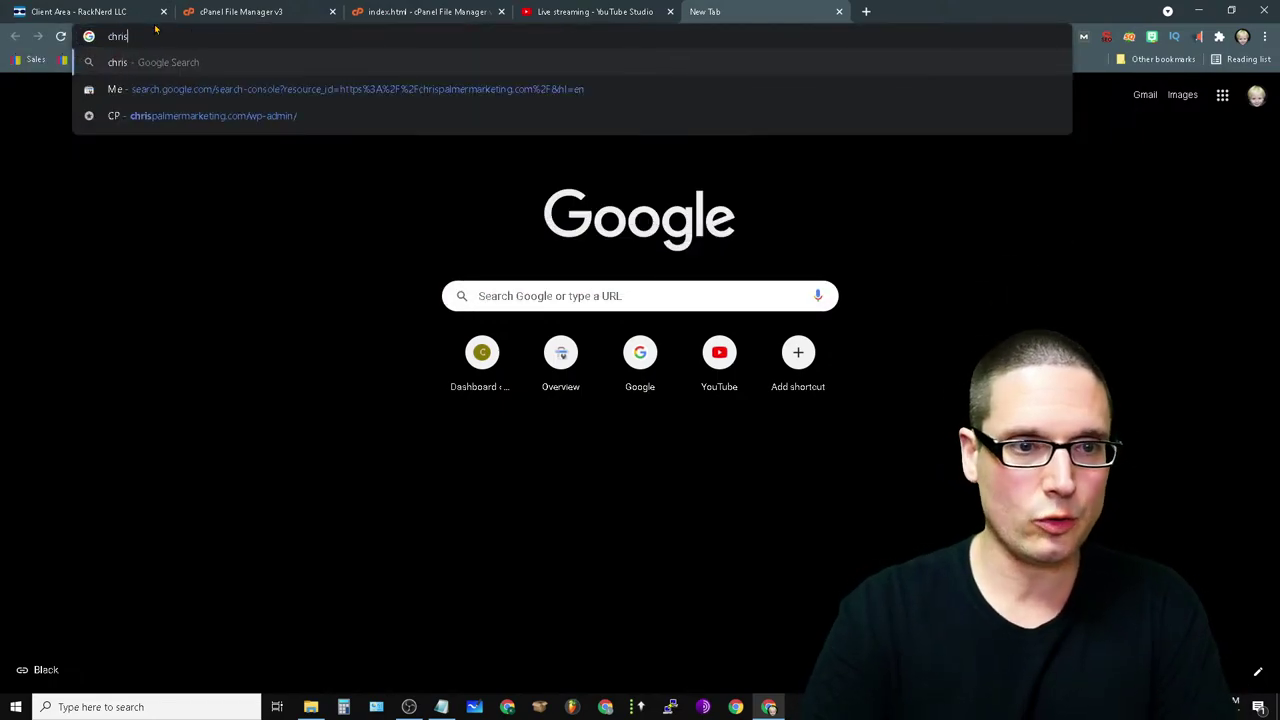
{"action": "type", "text": "palmermarkjetin"}
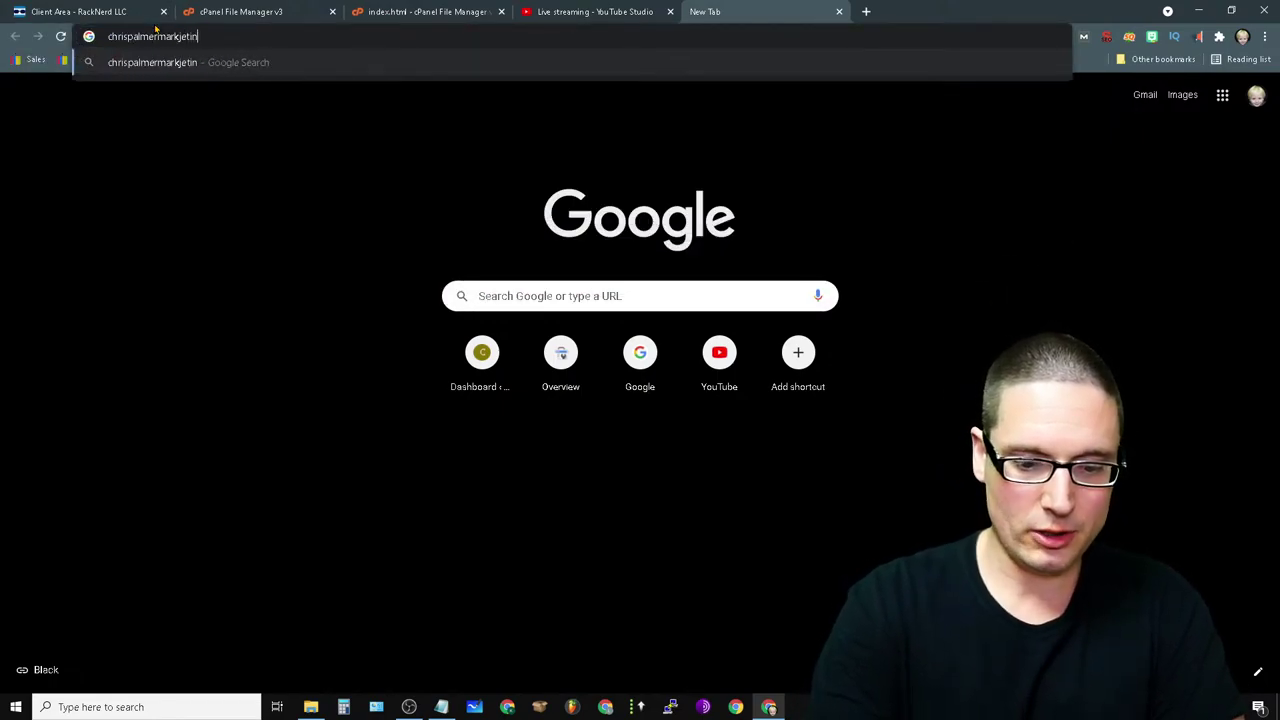
{"action": "type", "text": "g.com"}
{"action": "key", "text": "Return"}
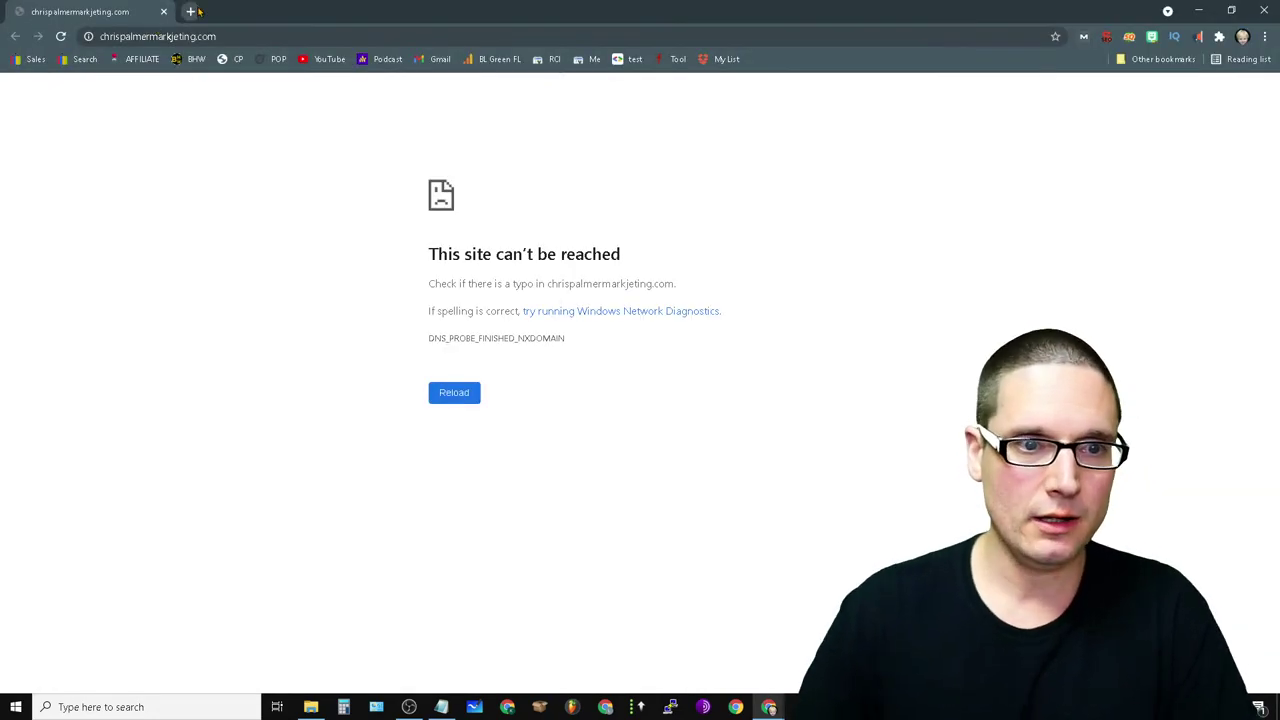
{"action": "left_click", "coordinate": [174, 36]}
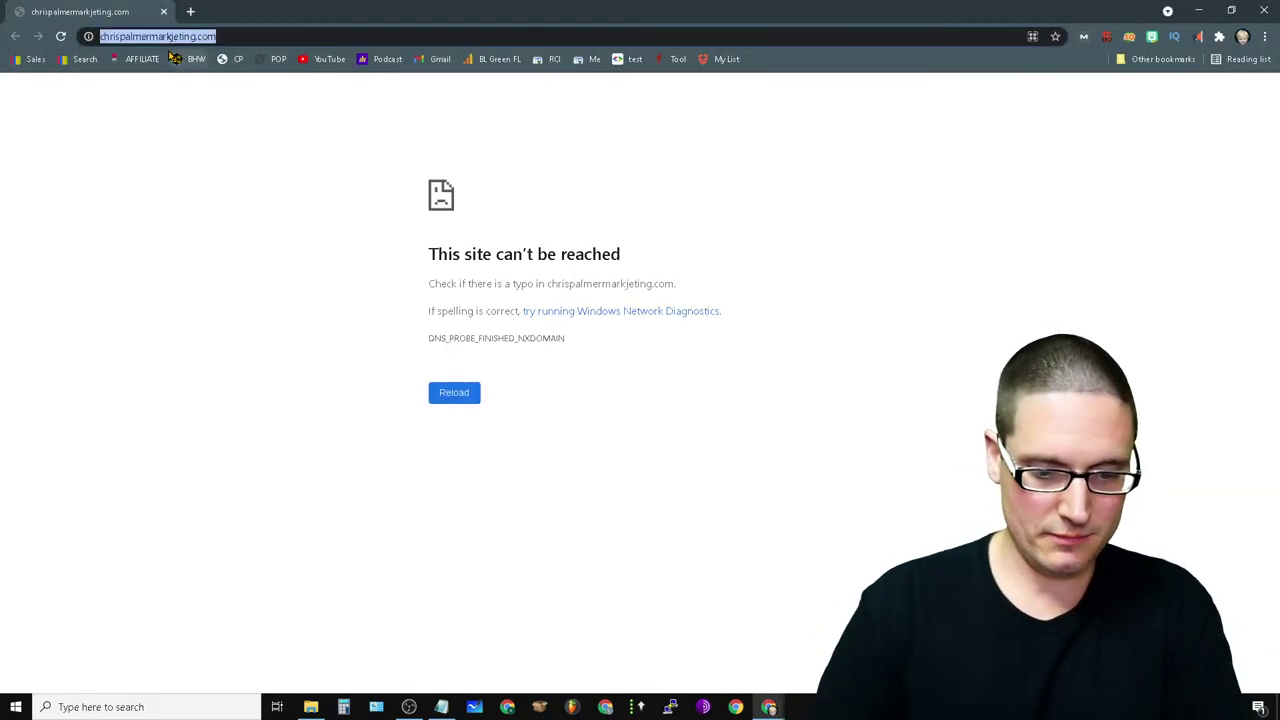
{"action": "type", "text": "chrispal"}
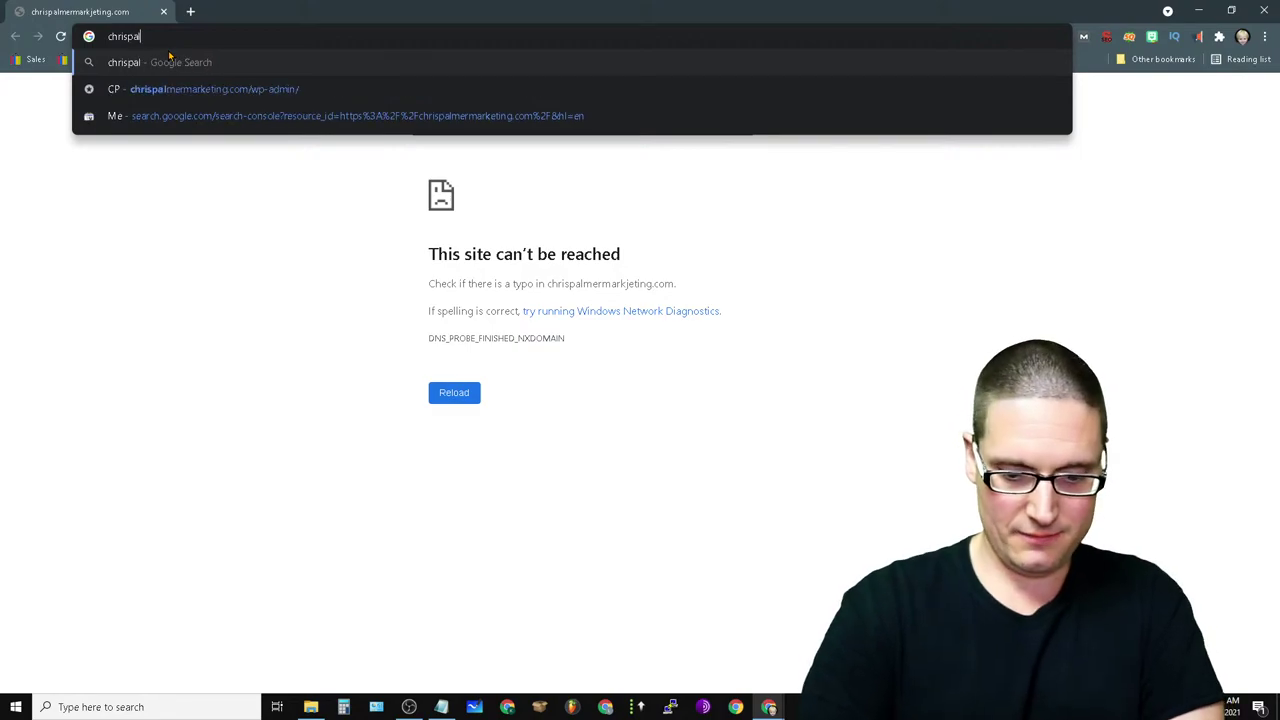
{"action": "type", "text": "mermarketing.co"}
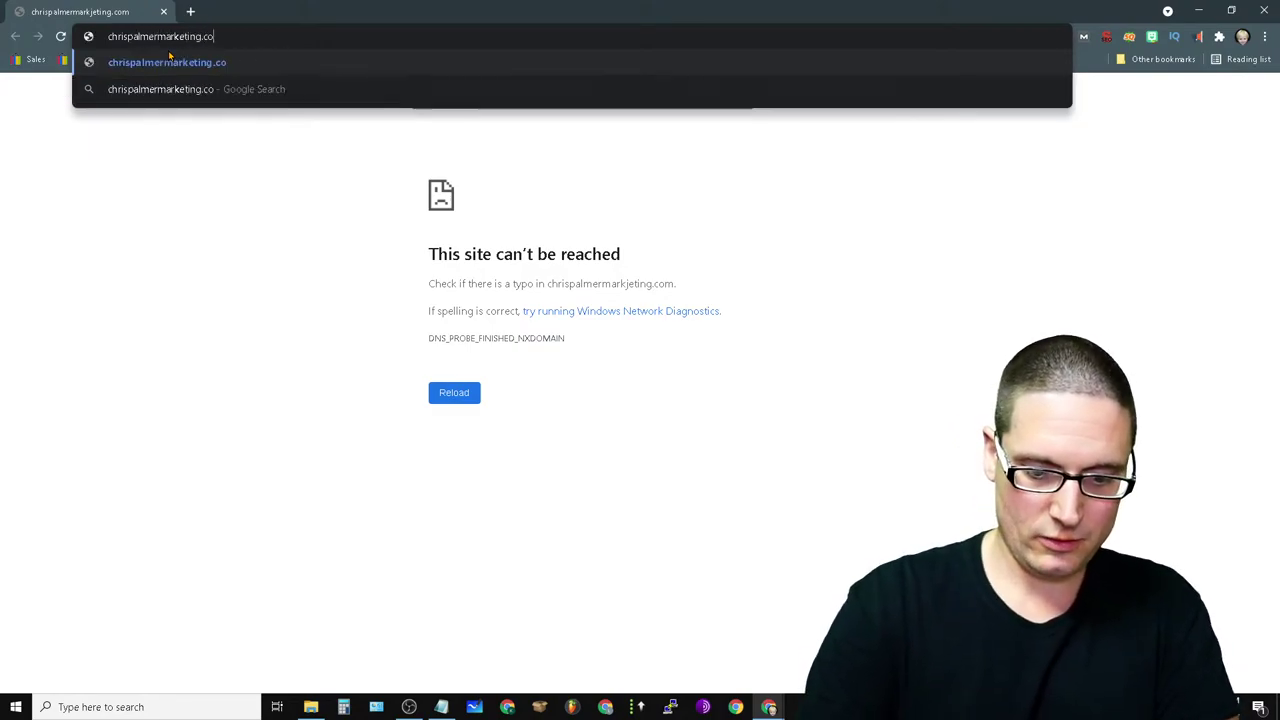
{"action": "type", "text": "m"}
{"action": "key", "text": "Return"}
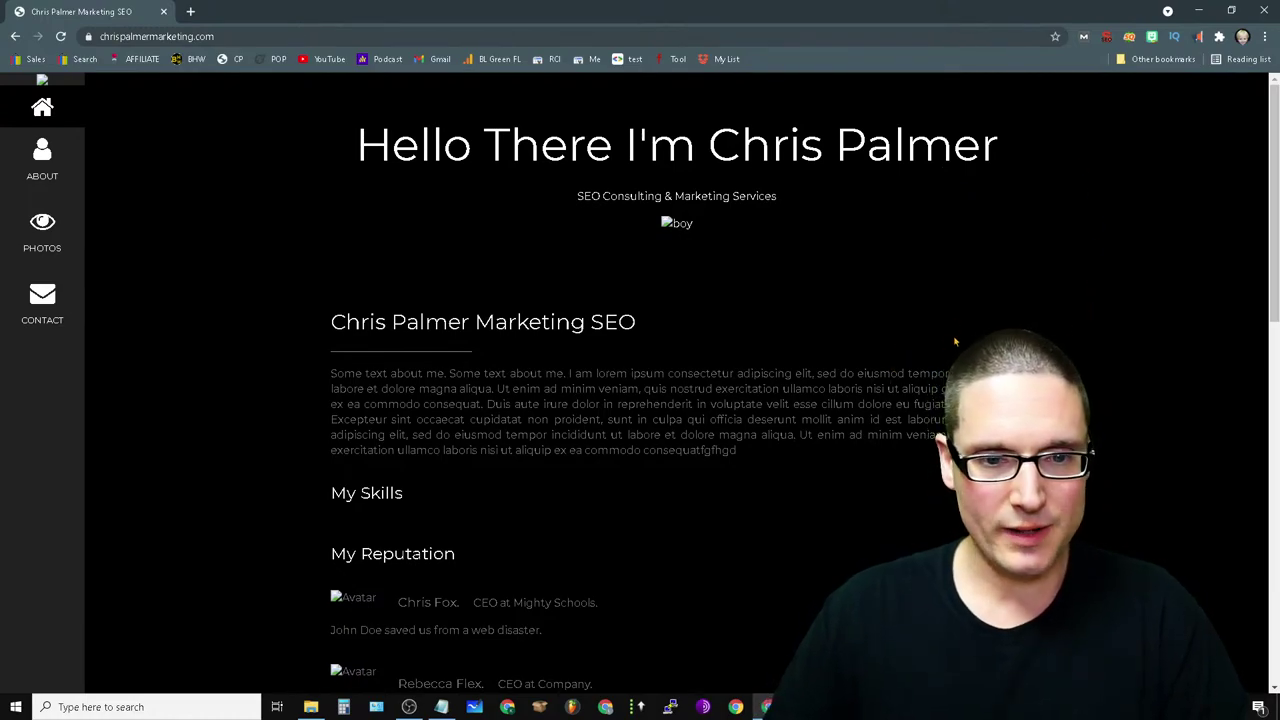
{"action": "left_click_drag", "start_coordinate": [331, 404], "coordinate": [925, 404]}
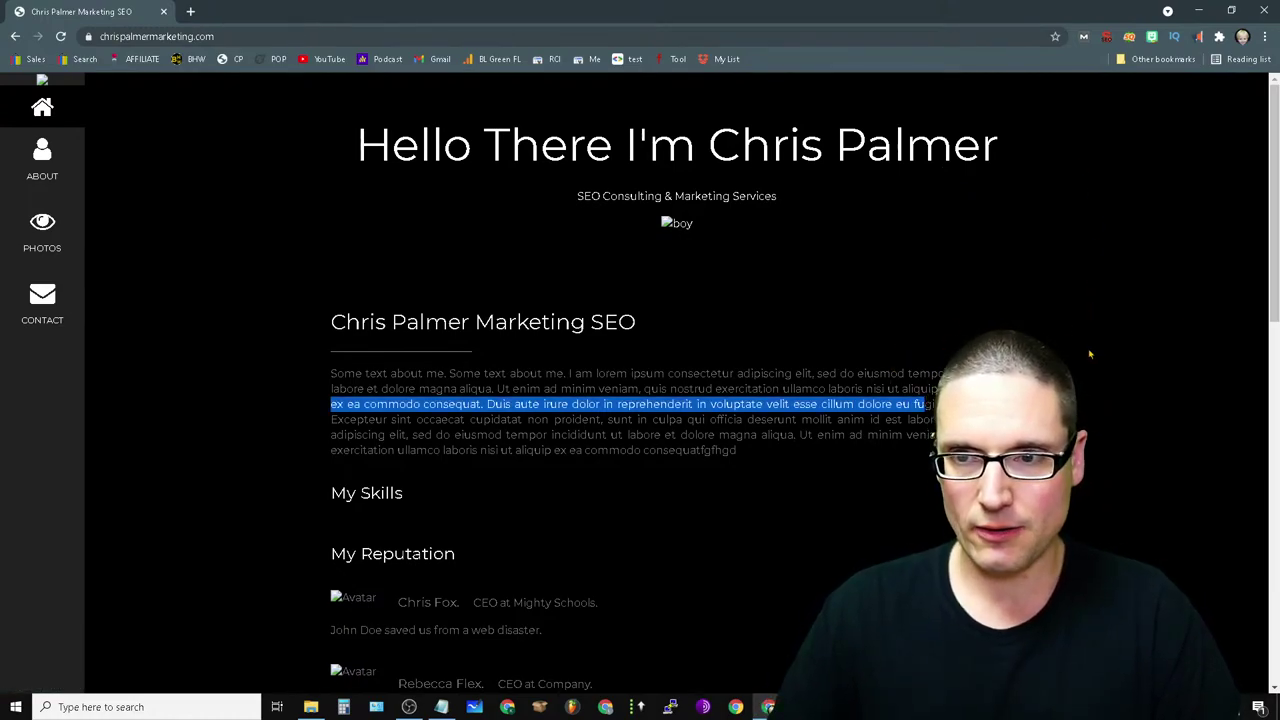
{"action": "left_click", "coordinate": [1265, 36]}
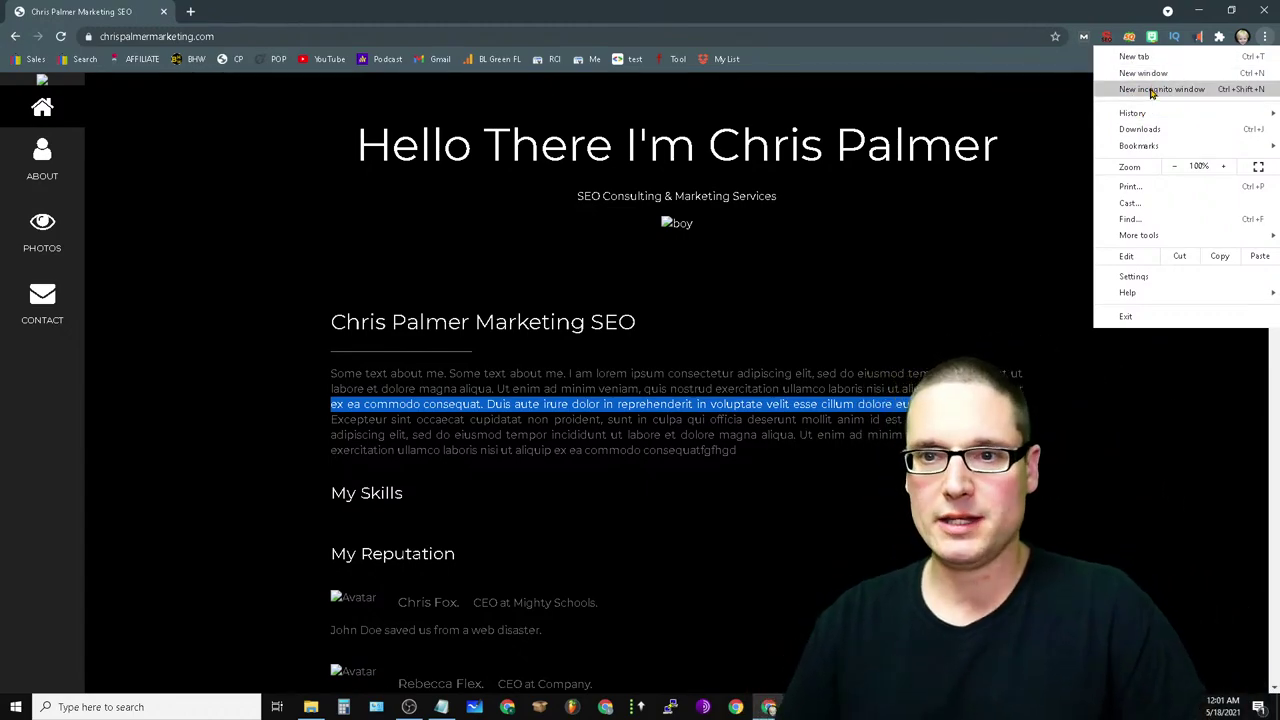
{"action": "left_click", "coordinate": [1152, 89]}
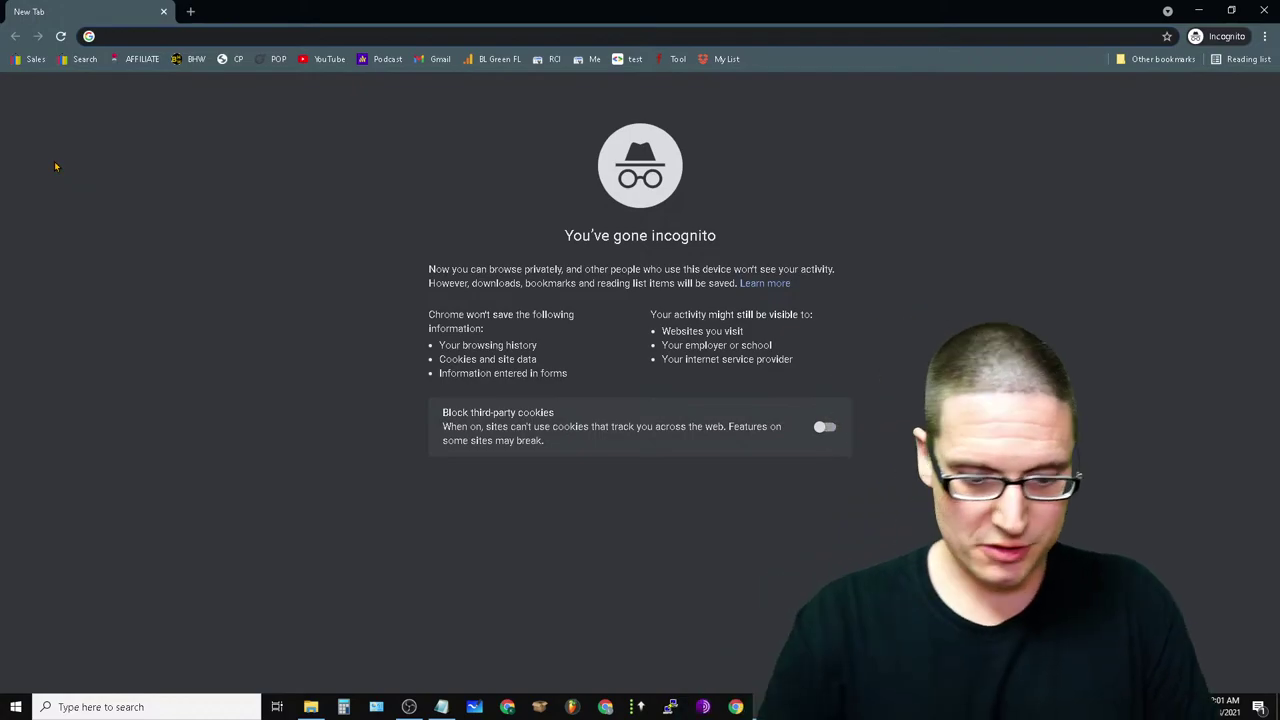
- Load chrispalmermarketing.com in the private window and follow the new cookie dropper link
{"action": "type", "text": "chri"}
{"action": "key", "text": "Return"}
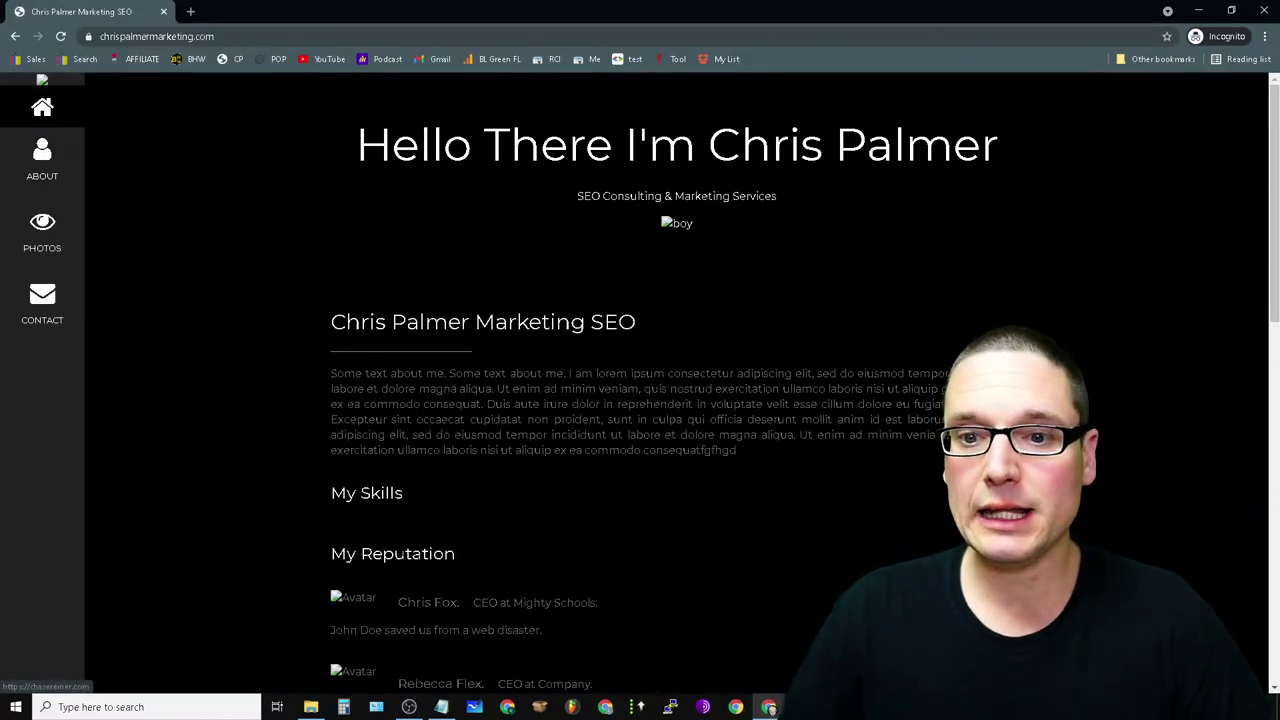
{"action": "left_click", "coordinate": [42, 80]}
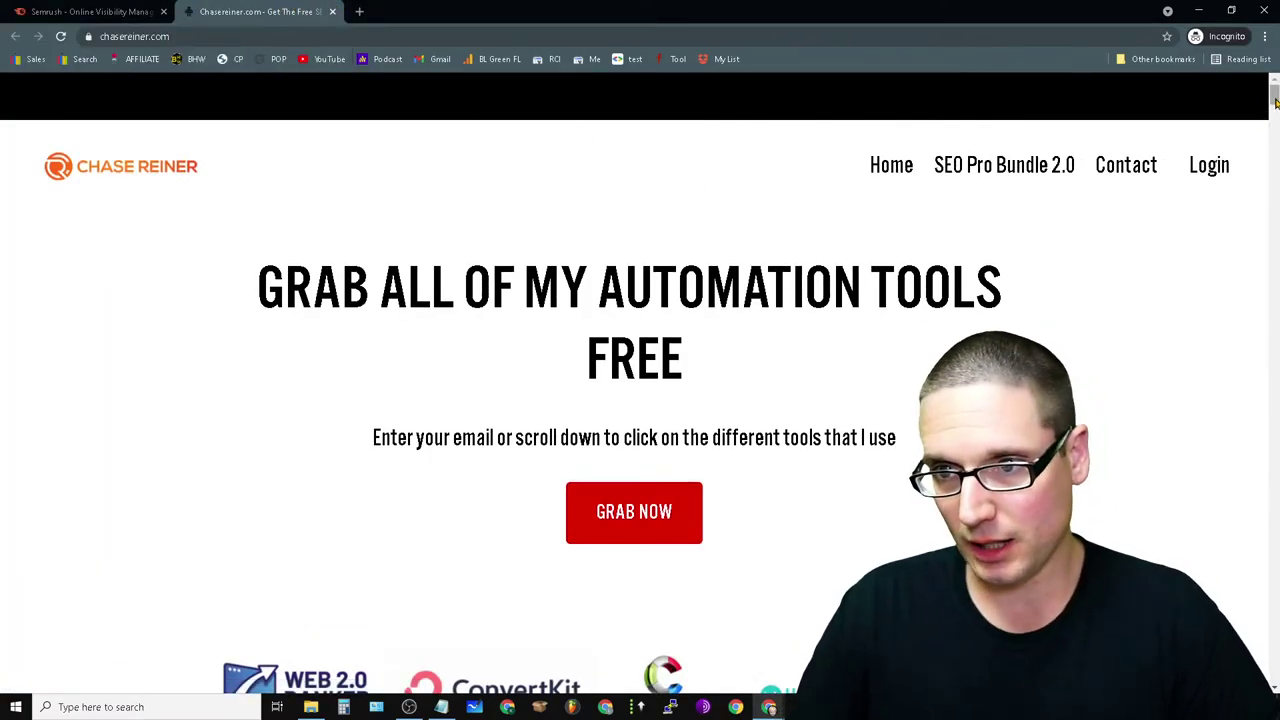
{"action": "left_click_drag", "start_coordinate": [1274, 100], "coordinate": [1255, 118]}
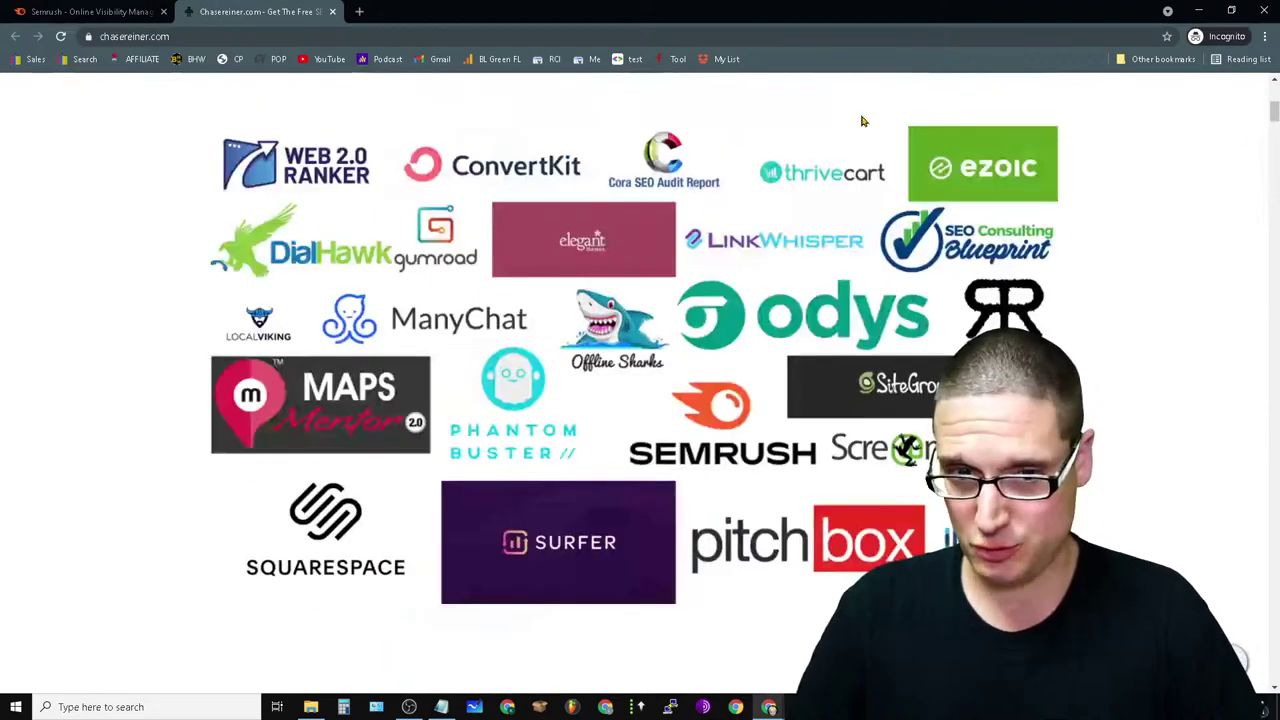
{"action": "scroll", "coordinate": [1113, 484], "scroll_direction": "up", "scroll_amount": 5}
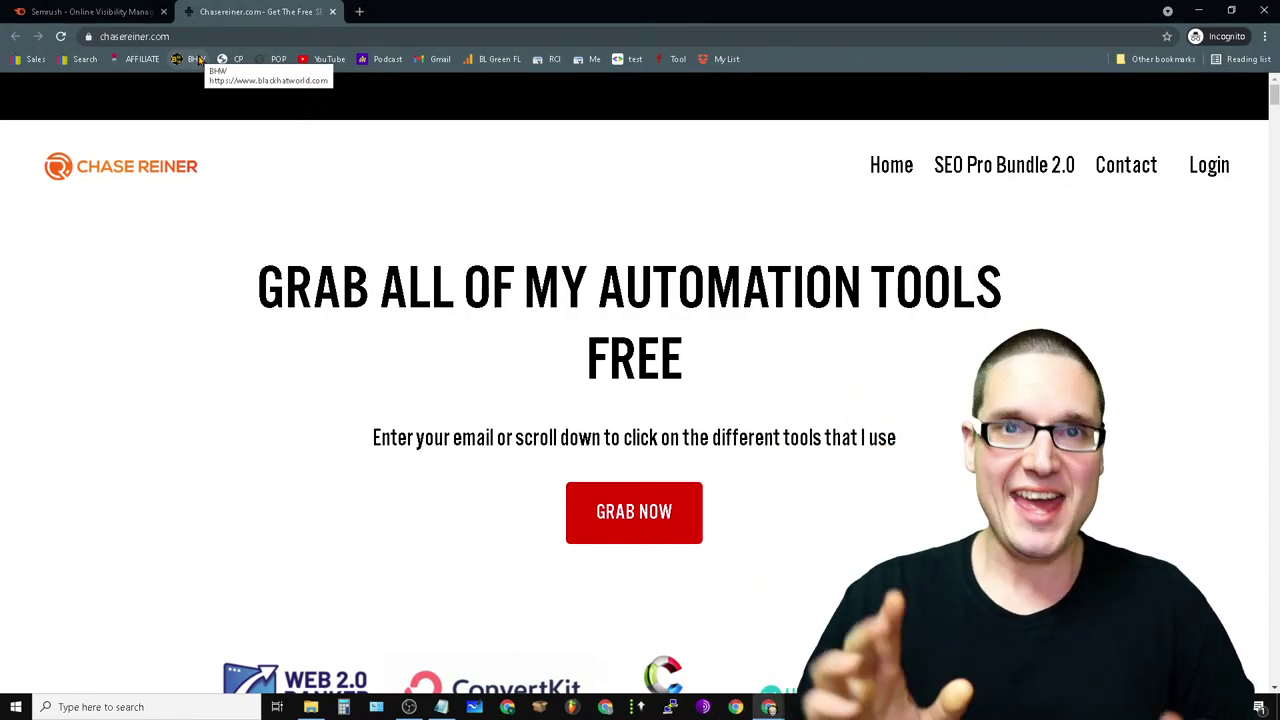
- Check the Semrush page address, then close the linked site's tab and the Semrush tab
{"action": "left_click", "coordinate": [57, 12]}
{"action": "left_click_drag", "start_coordinate": [634, 36], "coordinate": [4, 66]}
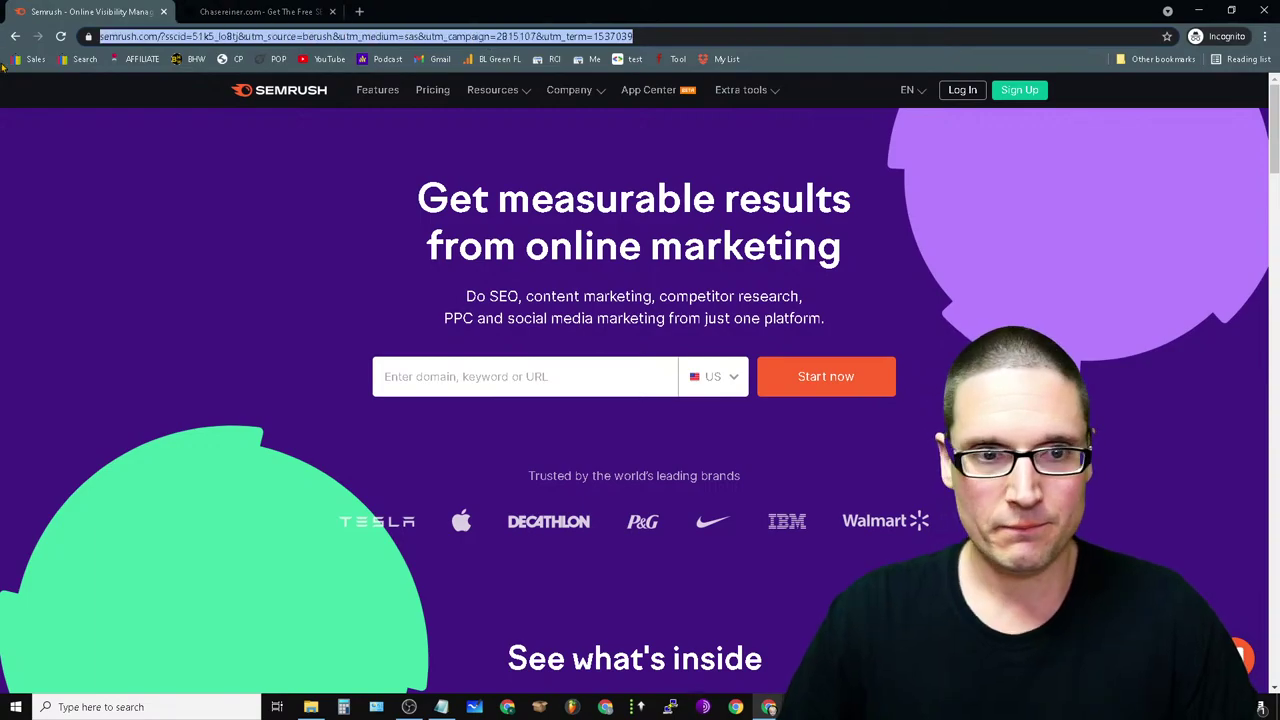
{"action": "left_click", "coordinate": [300, 11]}
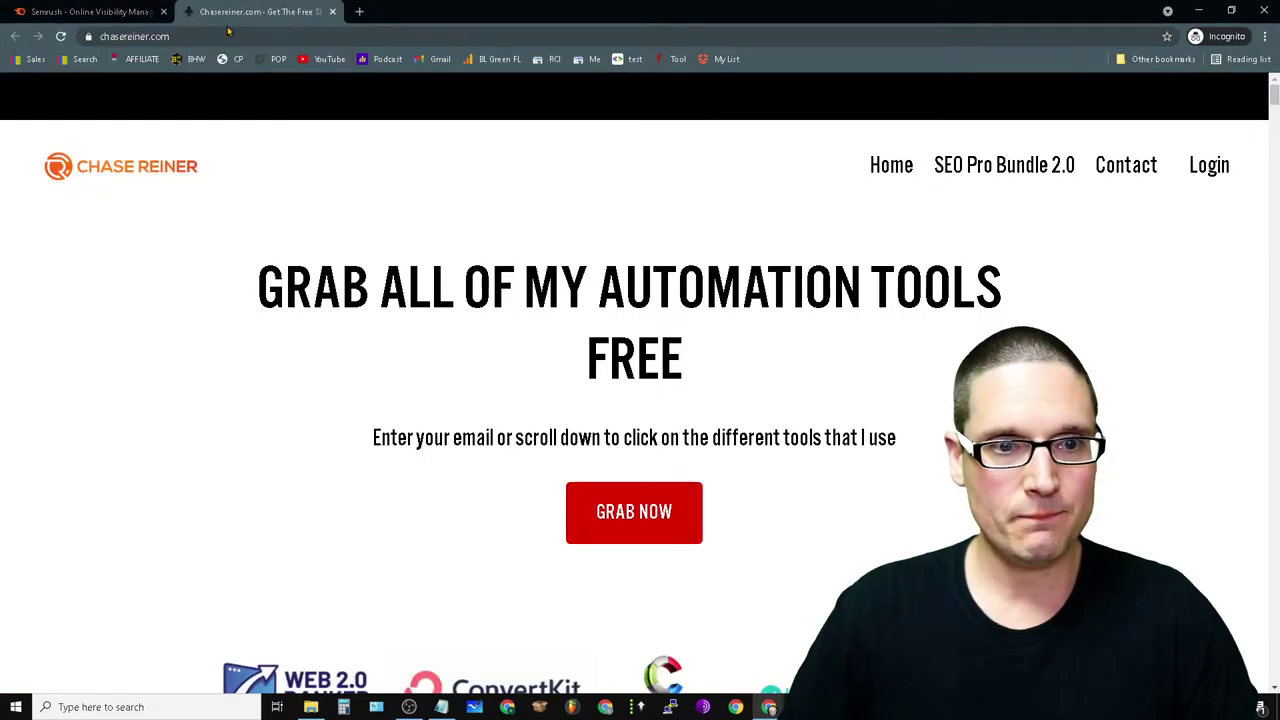
{"action": "left_click", "coordinate": [334, 11]}
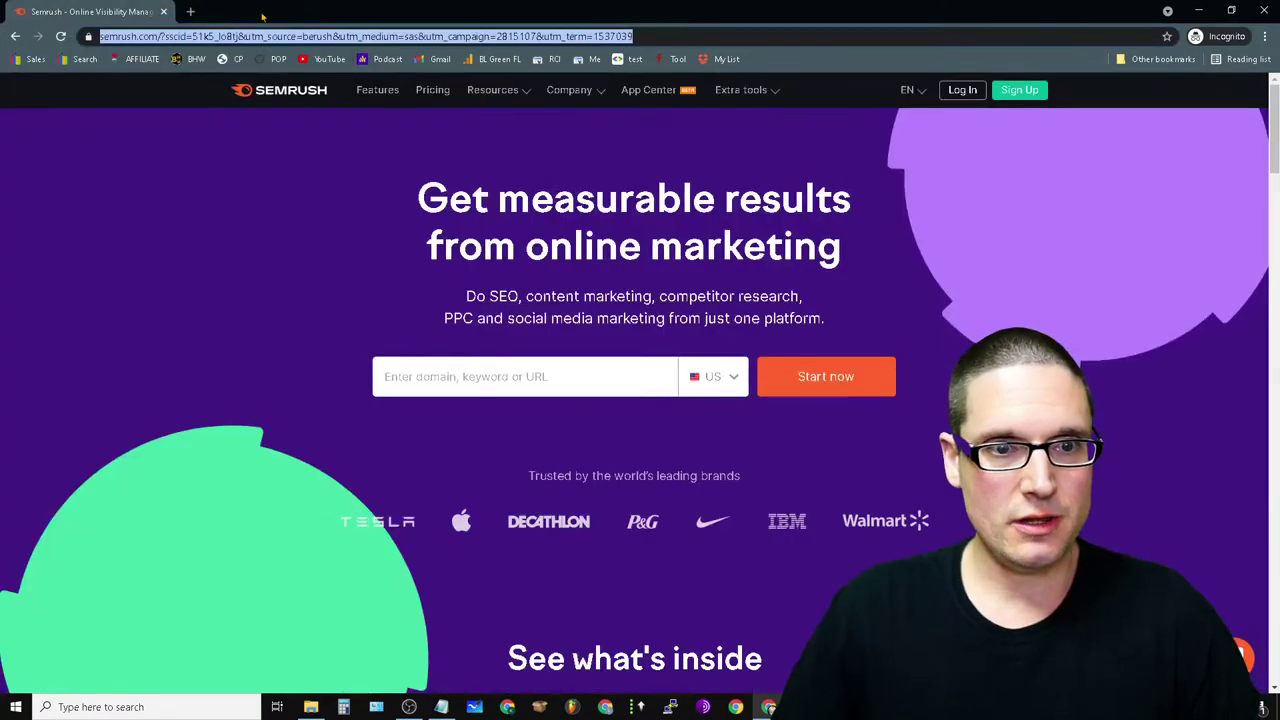
{"action": "left_click", "coordinate": [163, 12]}
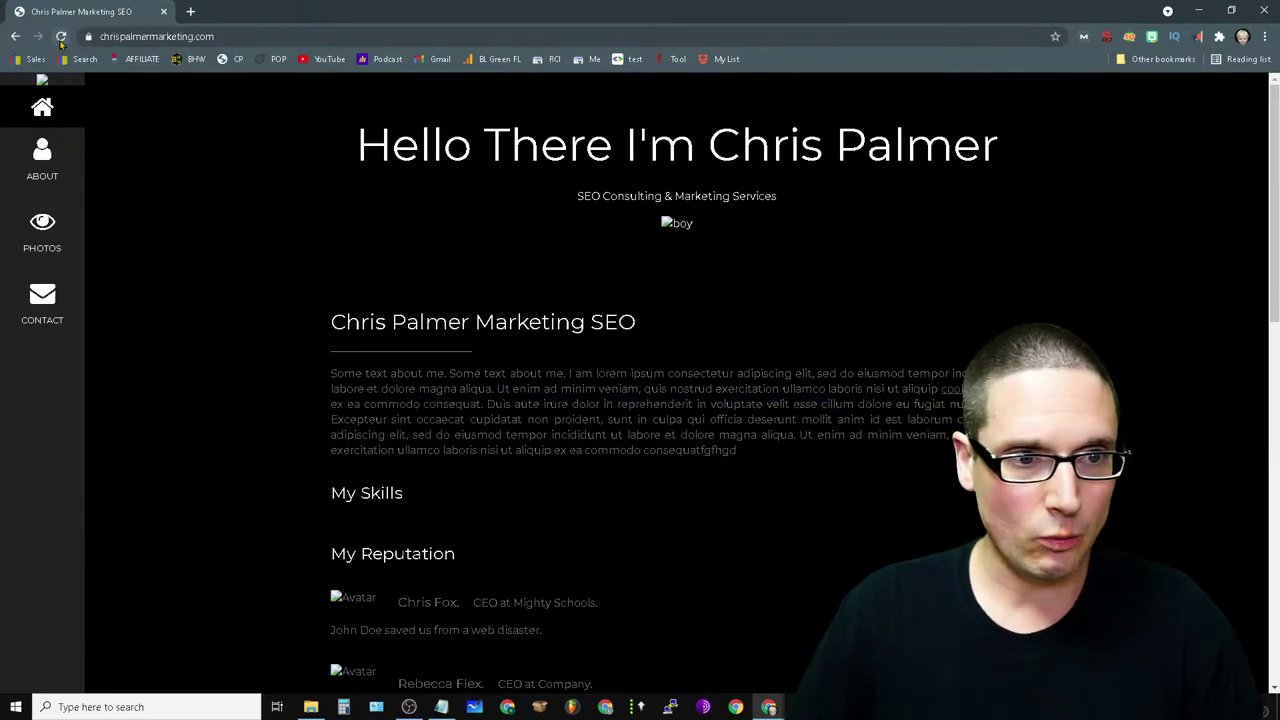
- Open a new incognito window and load chrispalmermarketing.com in it
{"action": "left_click", "coordinate": [1265, 36]}
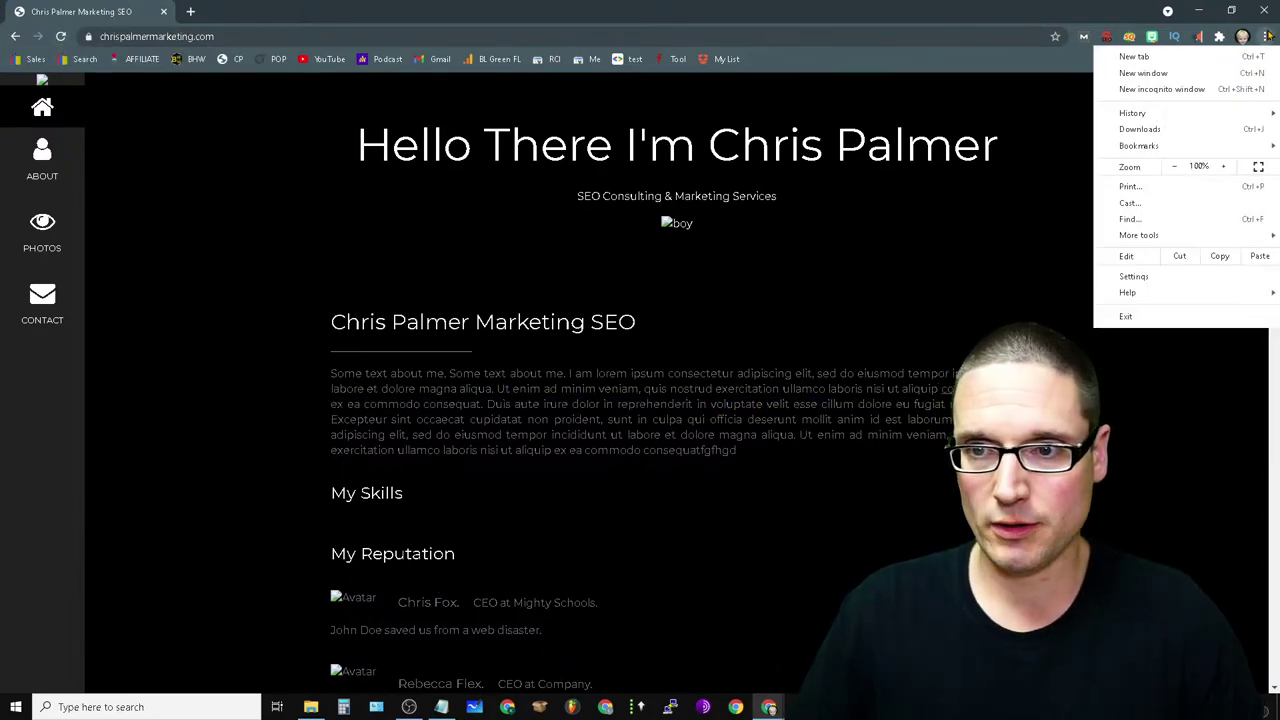
{"action": "left_click", "coordinate": [1203, 88]}
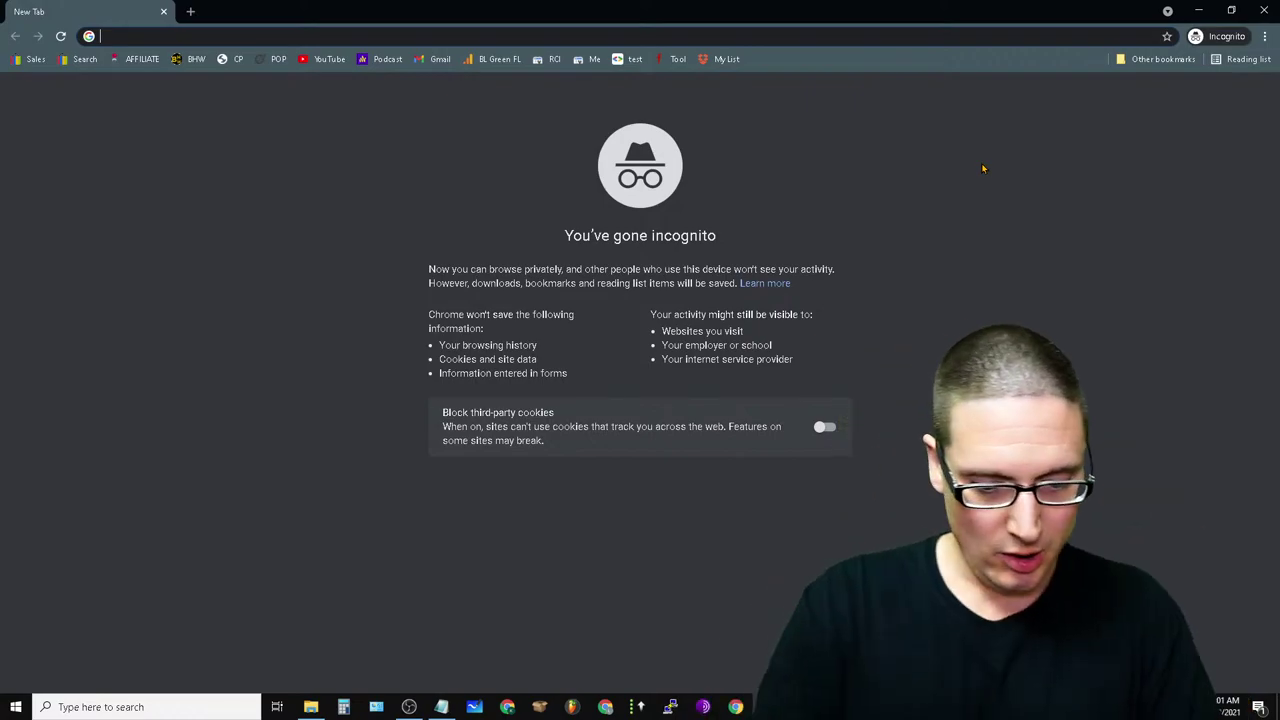
{"action": "type", "text": "chris"}
{"action": "key", "text": "Return"}
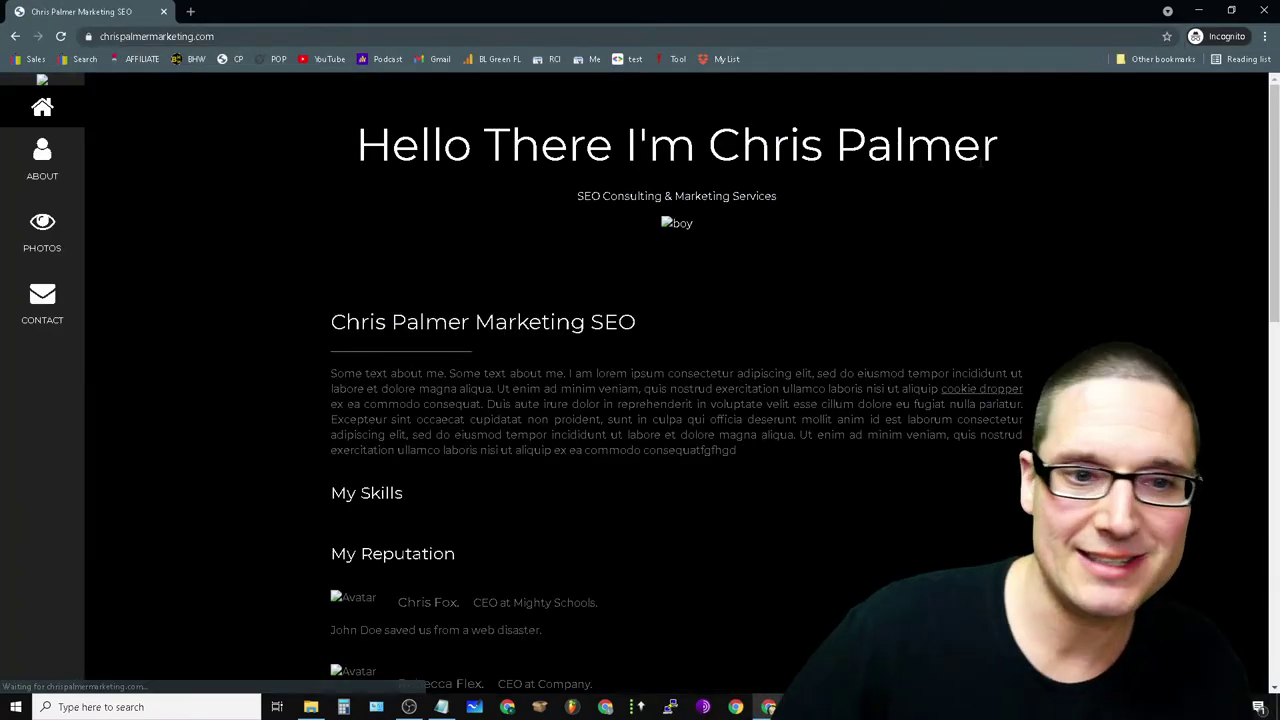
{"action": "scroll", "coordinate": [771, 486], "scroll_direction": "down", "scroll_amount": 2}
{"action": "scroll", "coordinate": [760, 530], "scroll_direction": "up", "scroll_amount": 2}
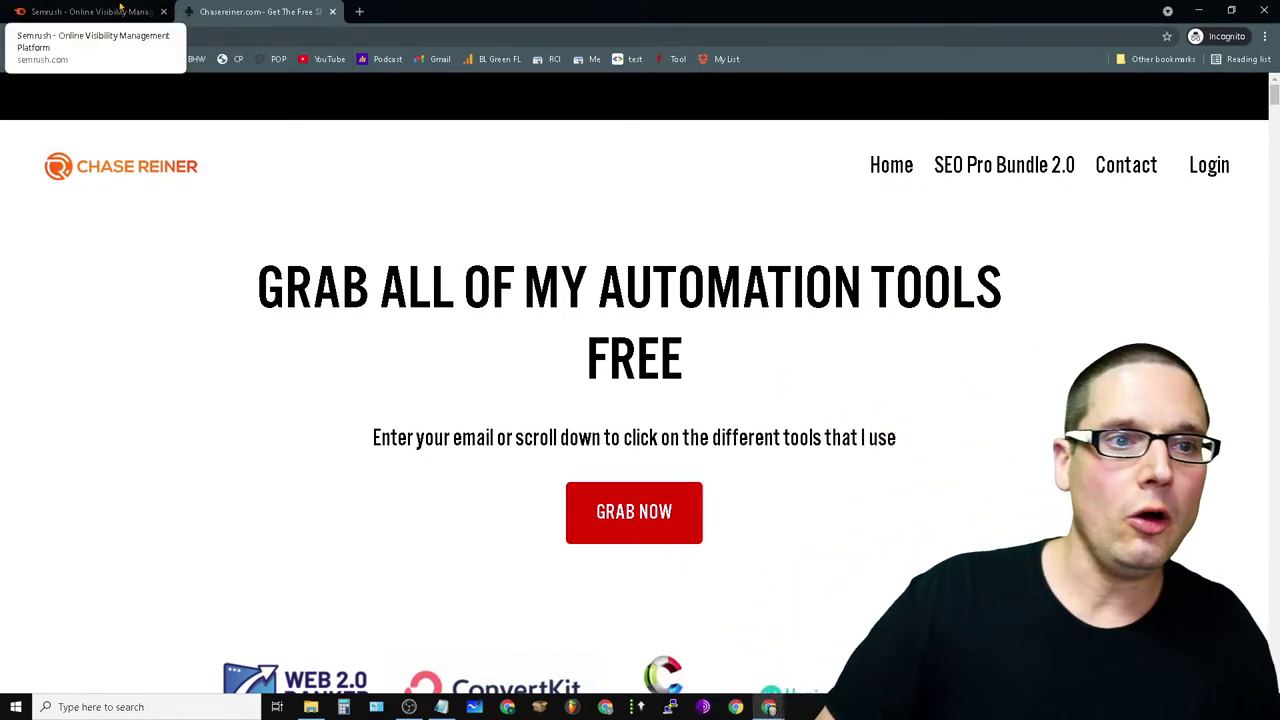
- Look over the Semrush page, close the chasereiner.com tab, and return to the regular Chrome window
{"action": "left_click", "coordinate": [120, 11]}
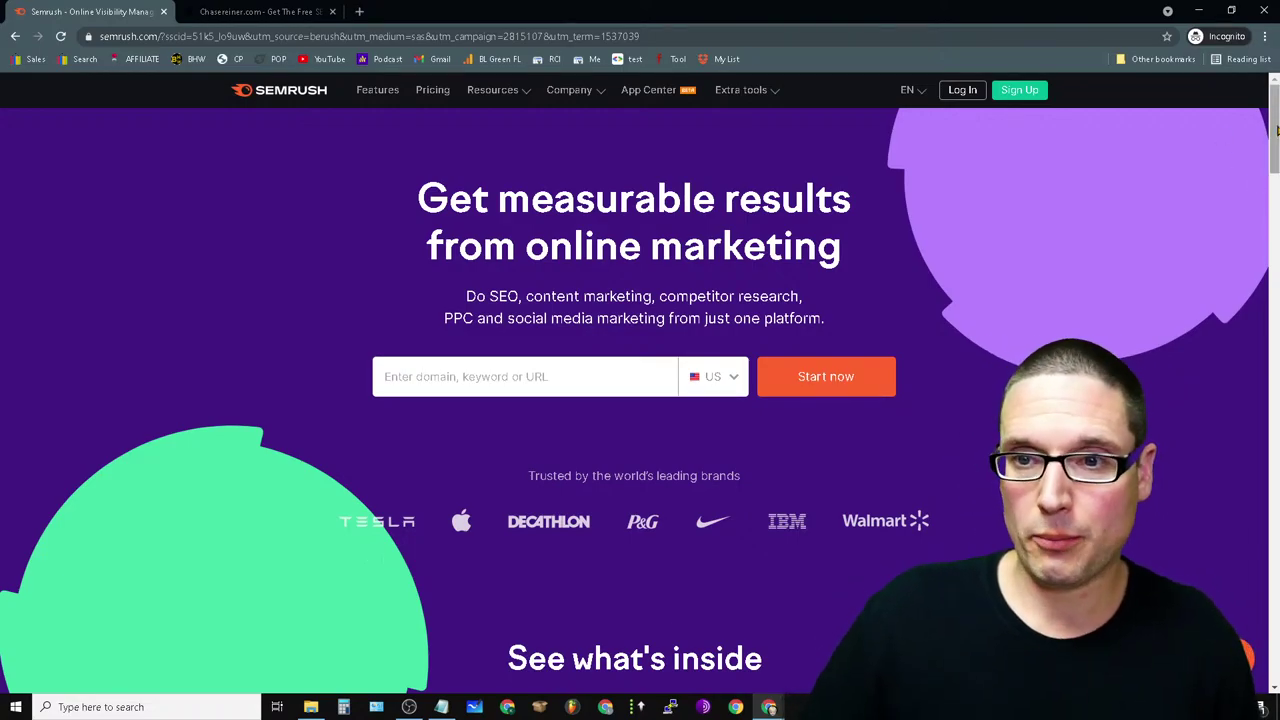
{"action": "left_click_drag", "start_coordinate": [1274, 130], "coordinate": [1167, 9]}
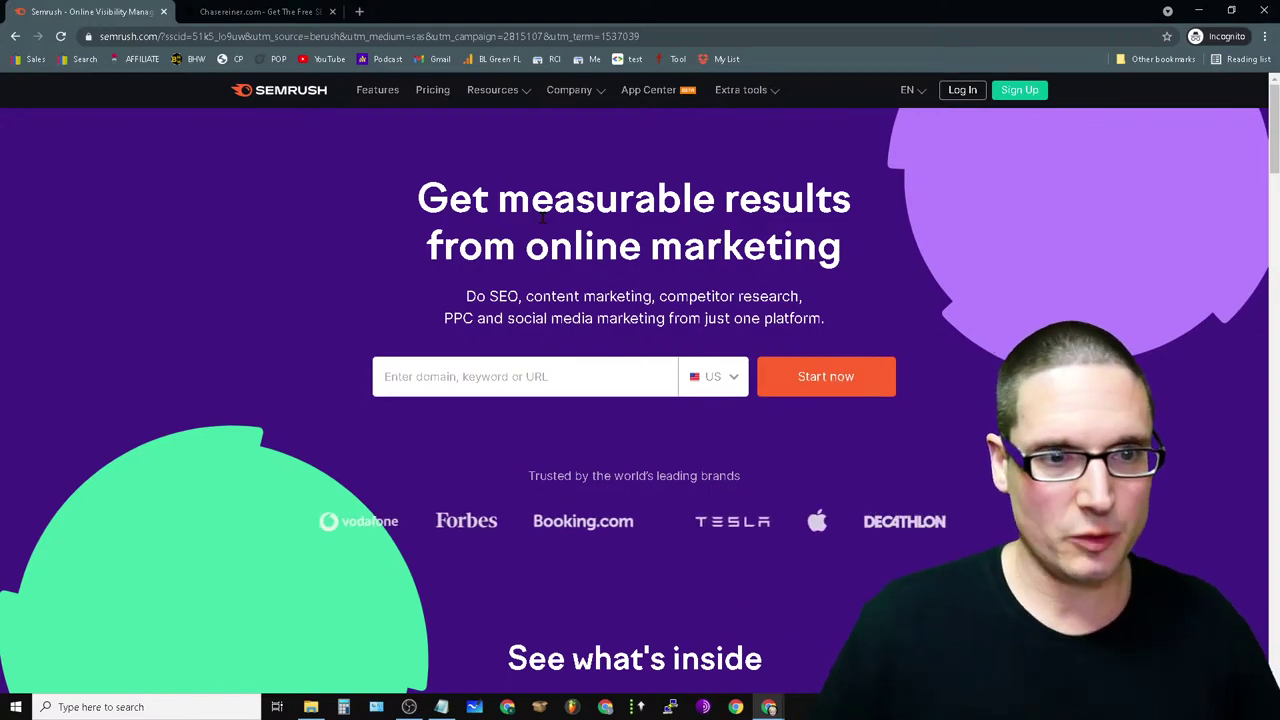
{"action": "left_click", "coordinate": [265, 12]}
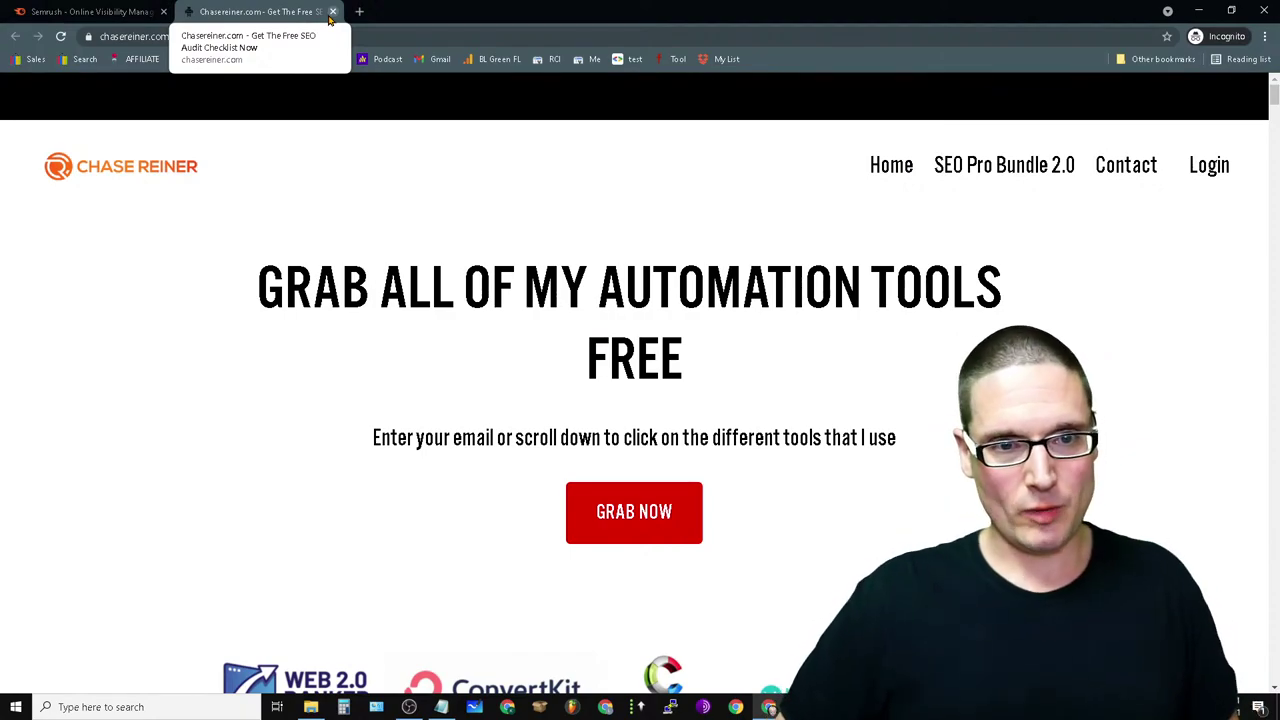
{"action": "left_click", "coordinate": [332, 12]}
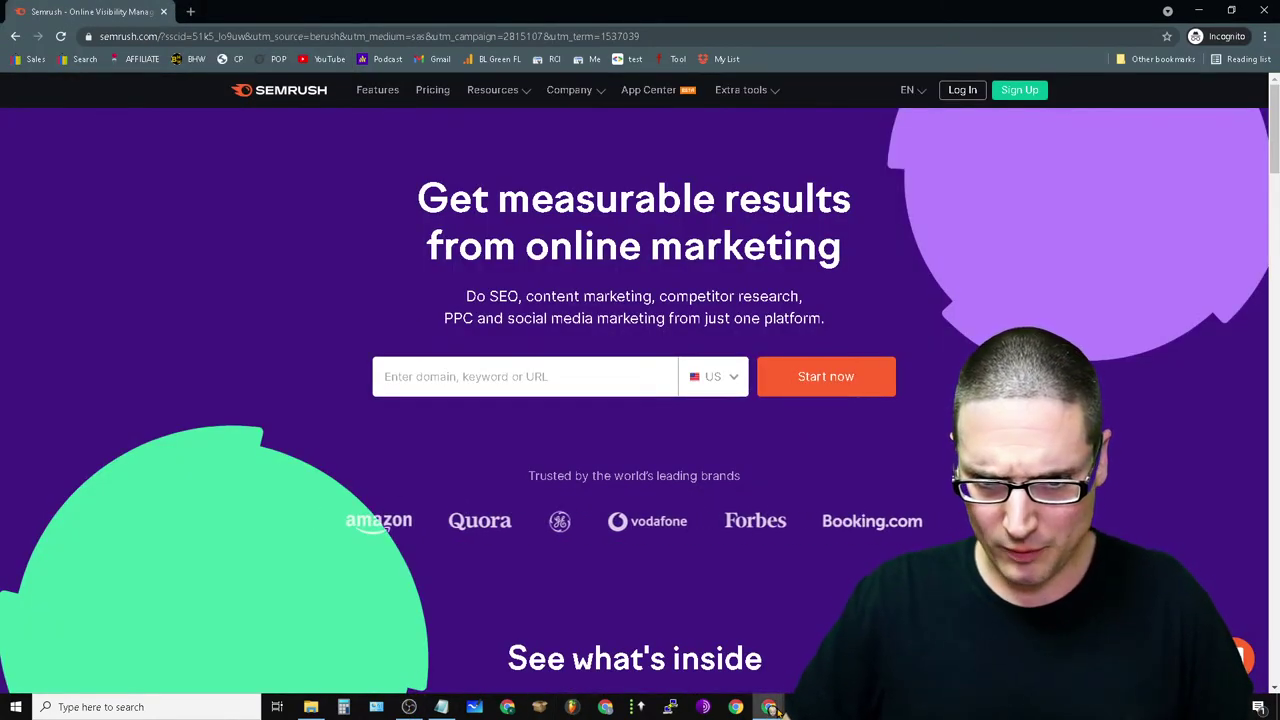
{"action": "mouse_move", "coordinate": [772, 707]}
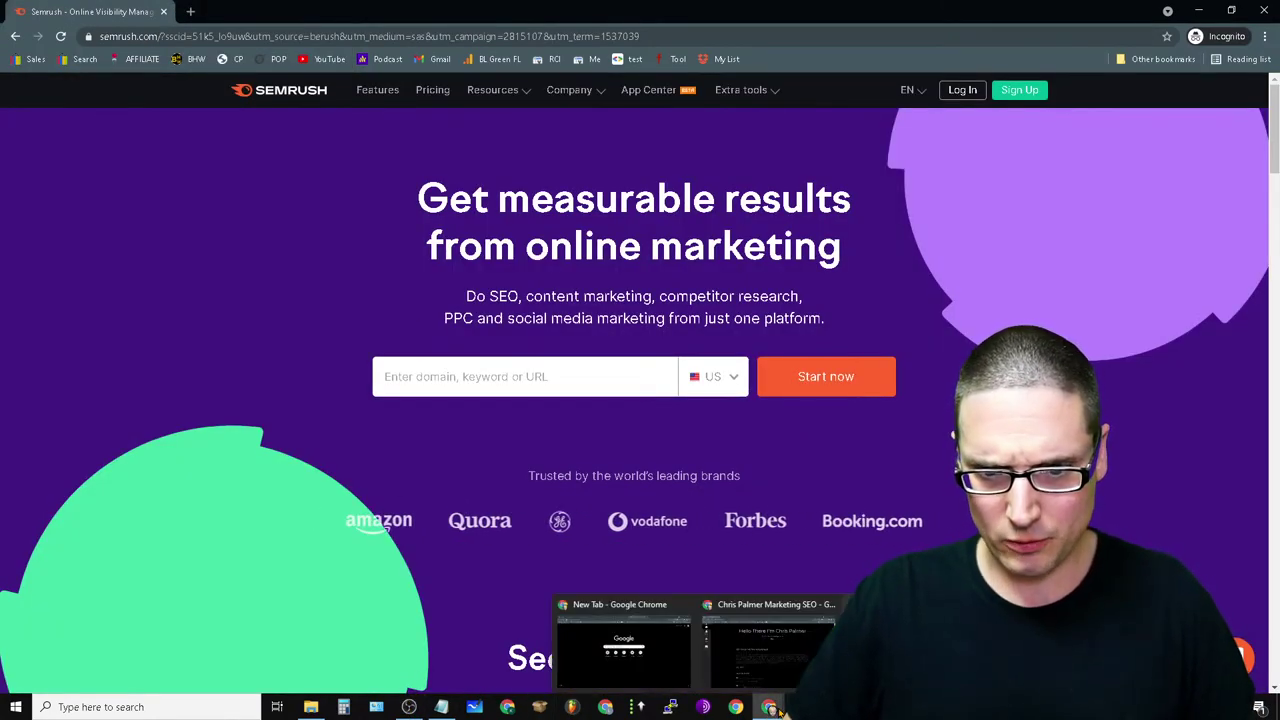
{"action": "left_click", "coordinate": [604, 607]}
- Open index.html in the cPanel File Manager code editor
{"action": "left_click", "coordinate": [220, 14]}
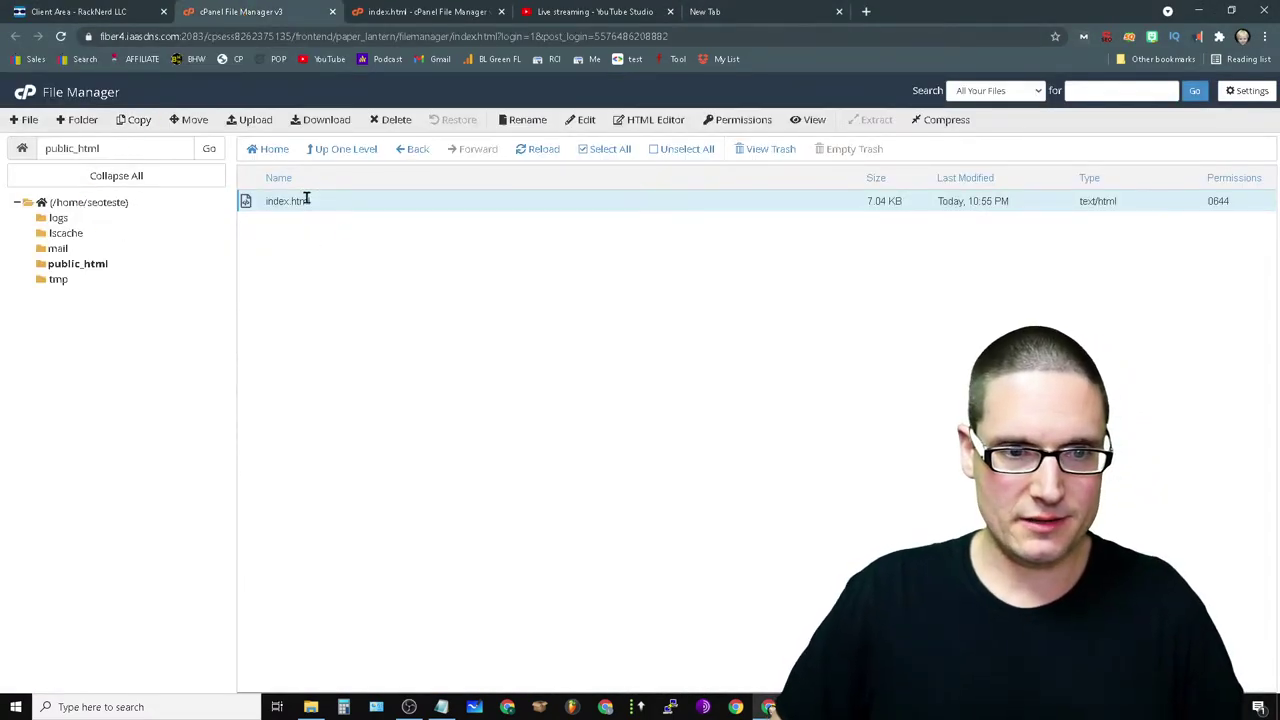
{"action": "right_click", "coordinate": [250, 207]}
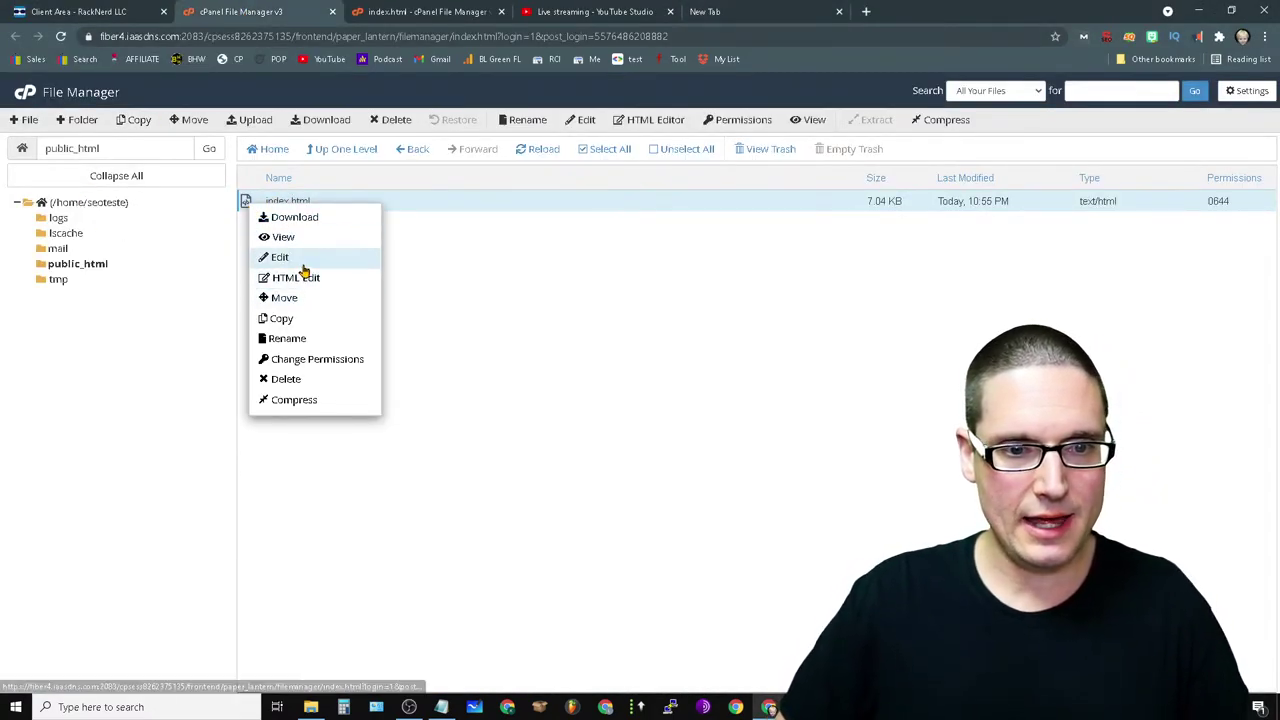
{"action": "left_click", "coordinate": [304, 258]}
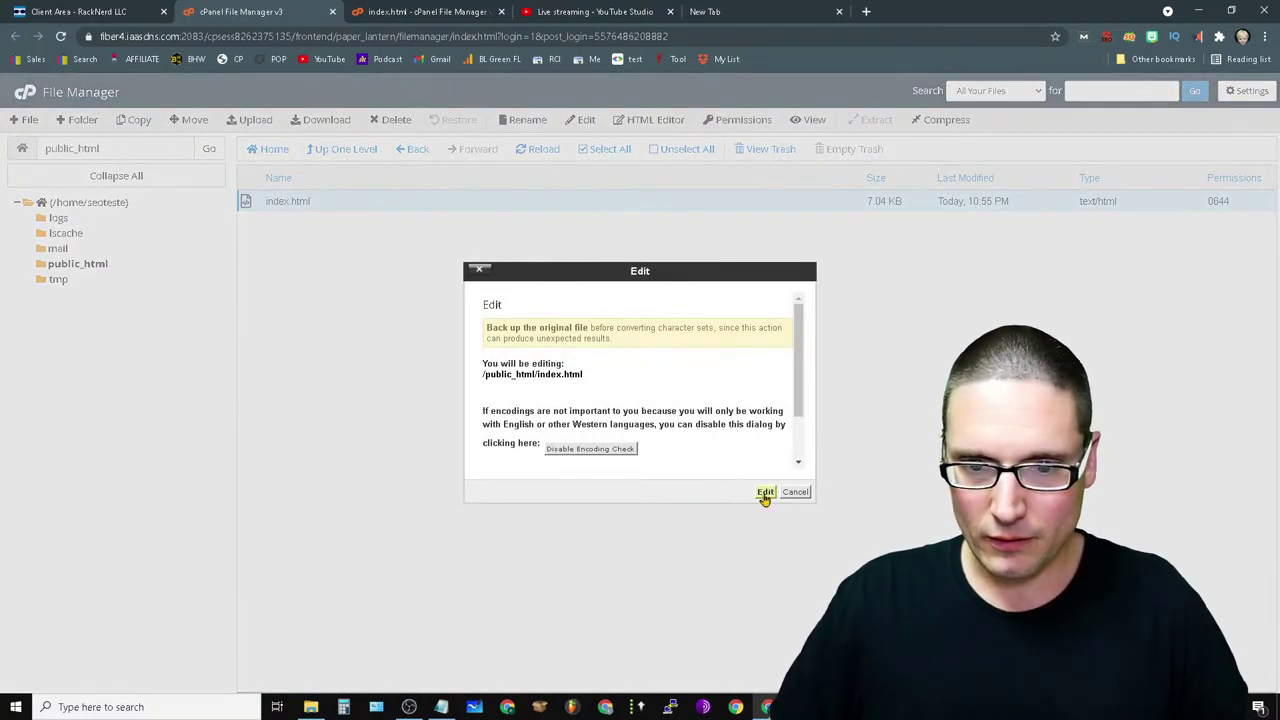
{"action": "left_click", "coordinate": [764, 492]}
- Delete the cookie dropper link on line 66 and save index.html
{"action": "scroll", "coordinate": [429, 500], "scroll_direction": "down", "scroll_amount": 5}
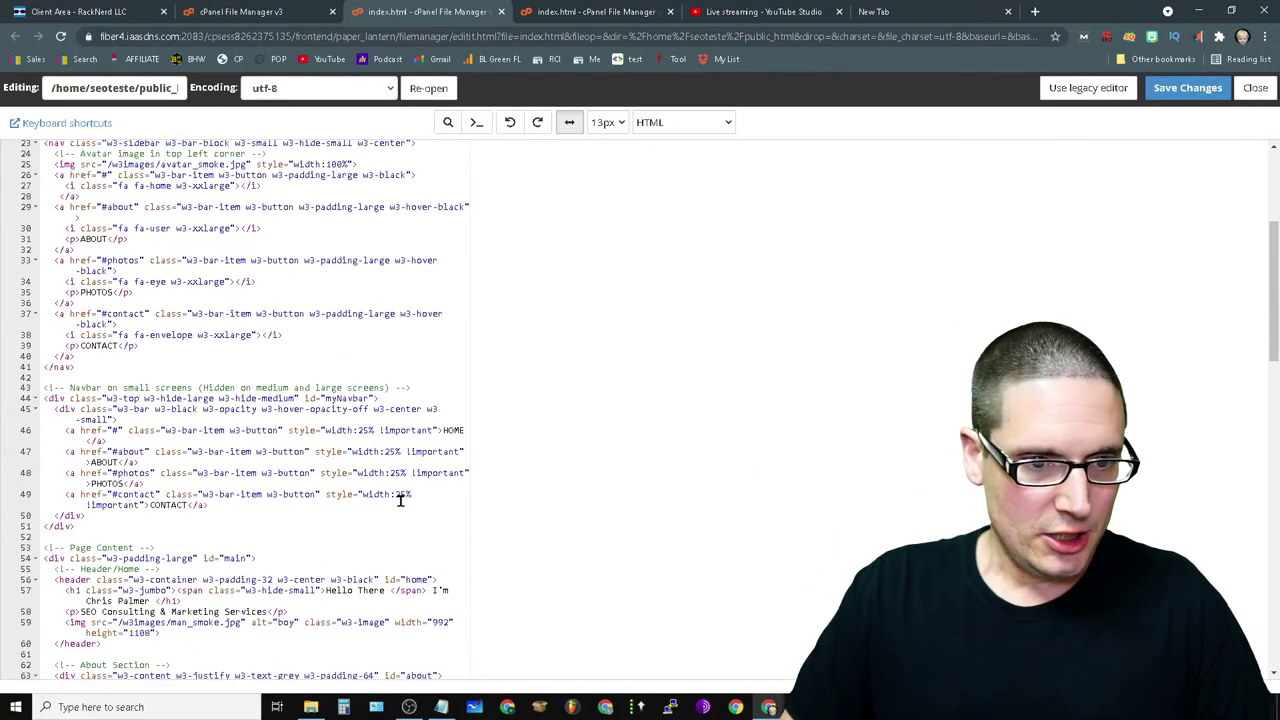
{"action": "scroll", "coordinate": [400, 500], "scroll_direction": "down", "scroll_amount": 10}
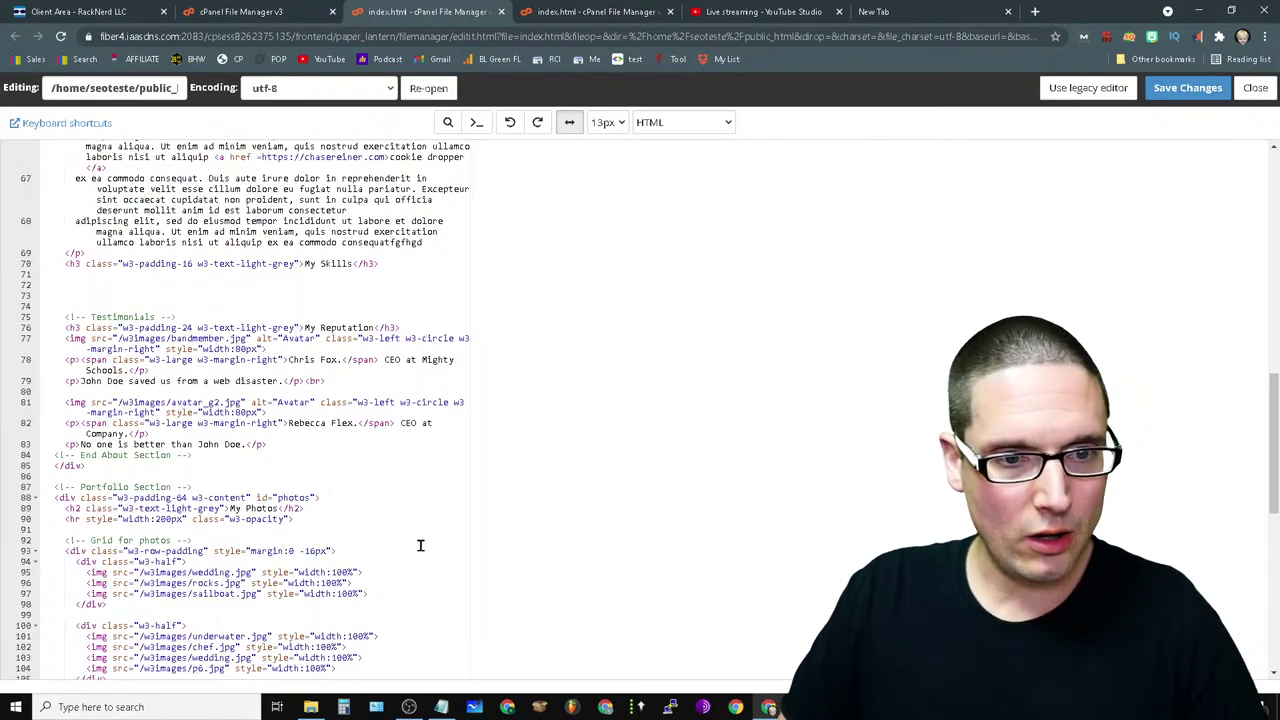
{"action": "scroll", "coordinate": [420, 545], "scroll_direction": "down", "scroll_amount": 5}
{"action": "scroll", "coordinate": [345, 620], "scroll_direction": "up", "scroll_amount": 5}
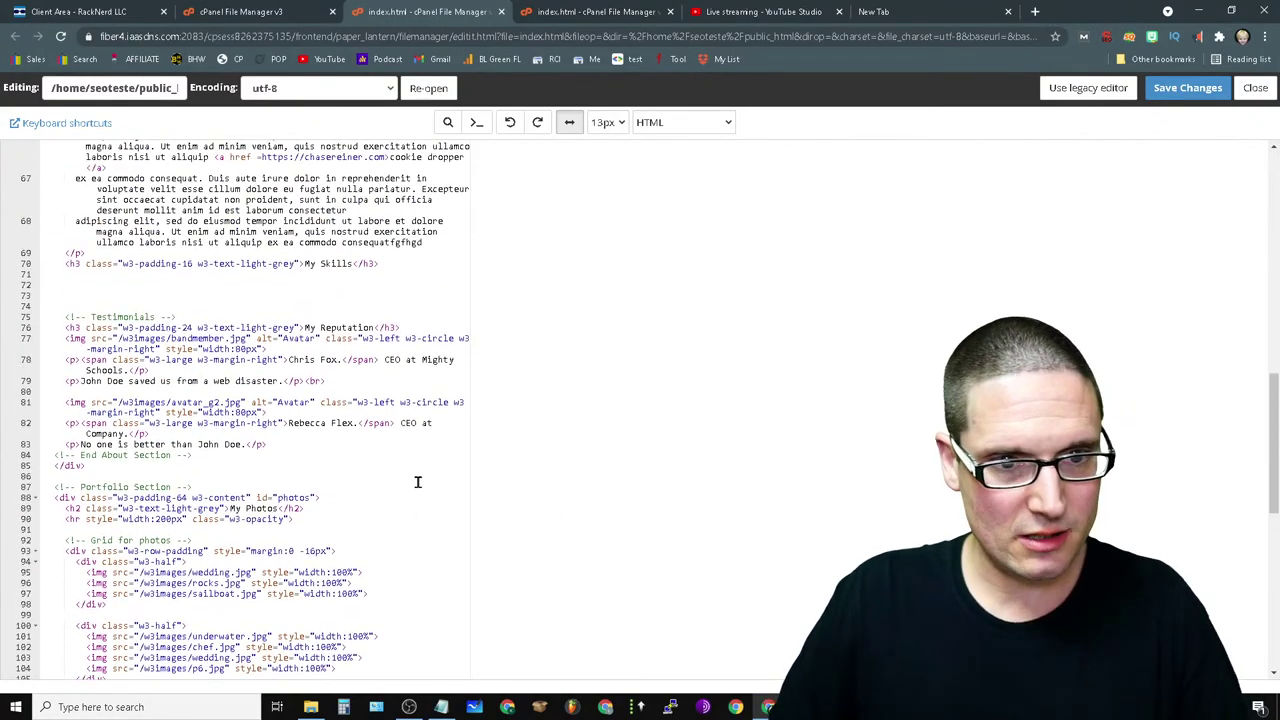
{"action": "scroll", "coordinate": [400, 500], "scroll_direction": "up", "scroll_amount": 3}
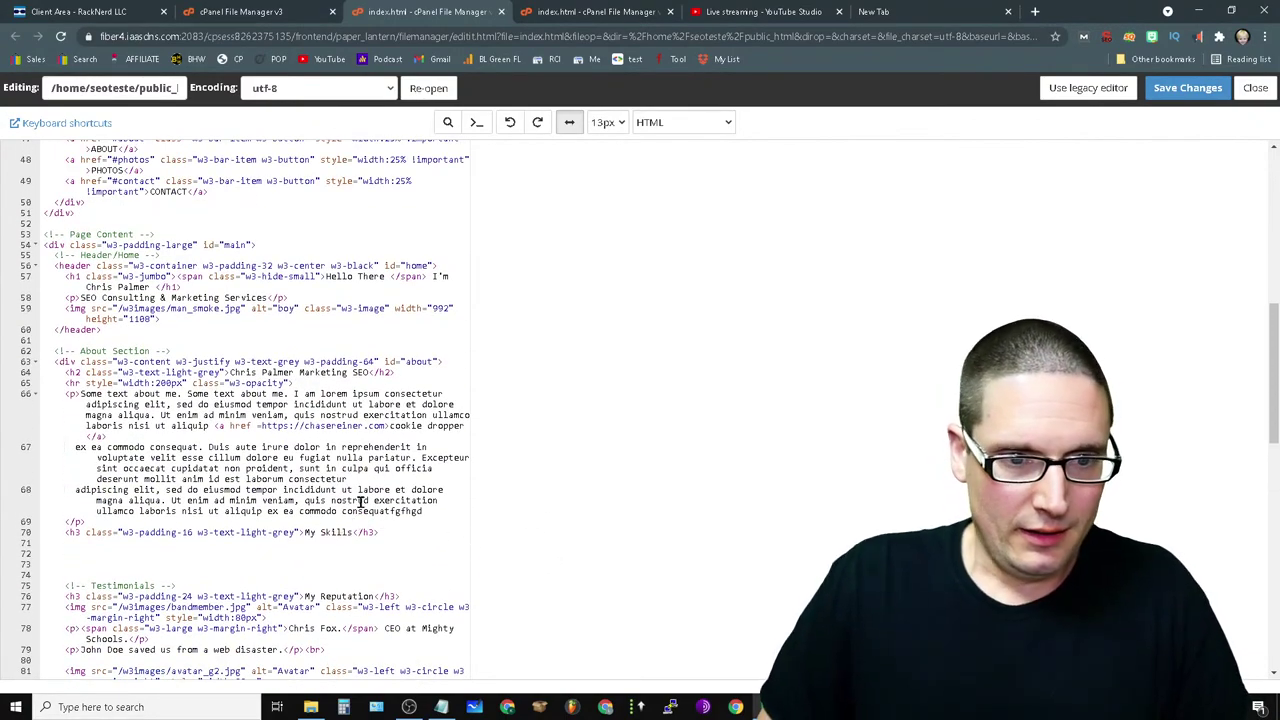
{"action": "left_click_drag", "start_coordinate": [213, 425], "coordinate": [230, 436]}
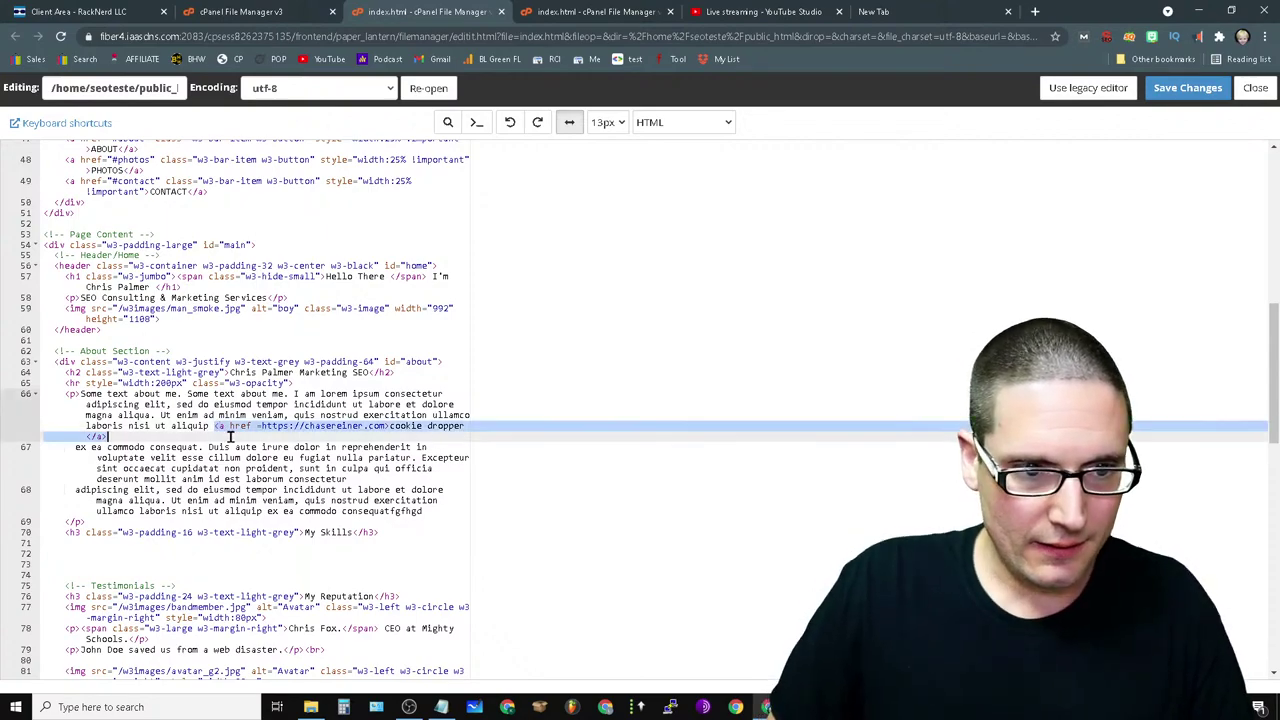
{"action": "key", "text": "BackSpace"}
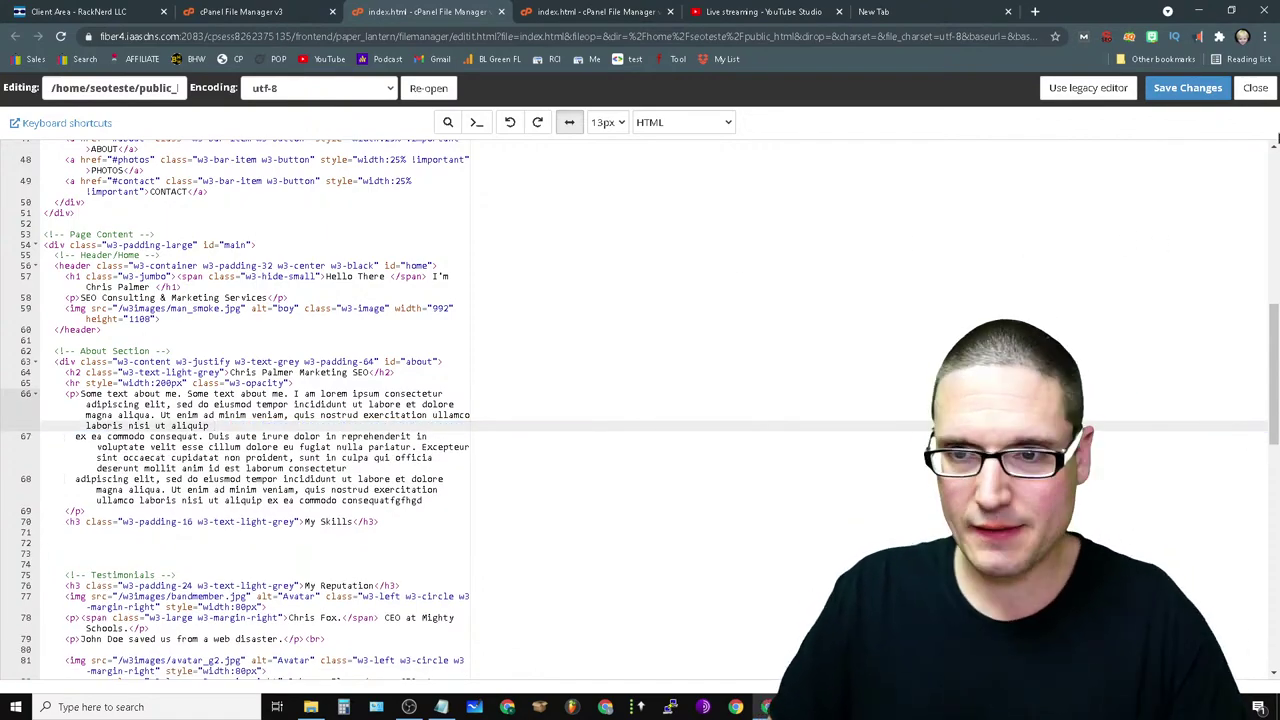
{"action": "left_click", "coordinate": [1187, 88]}
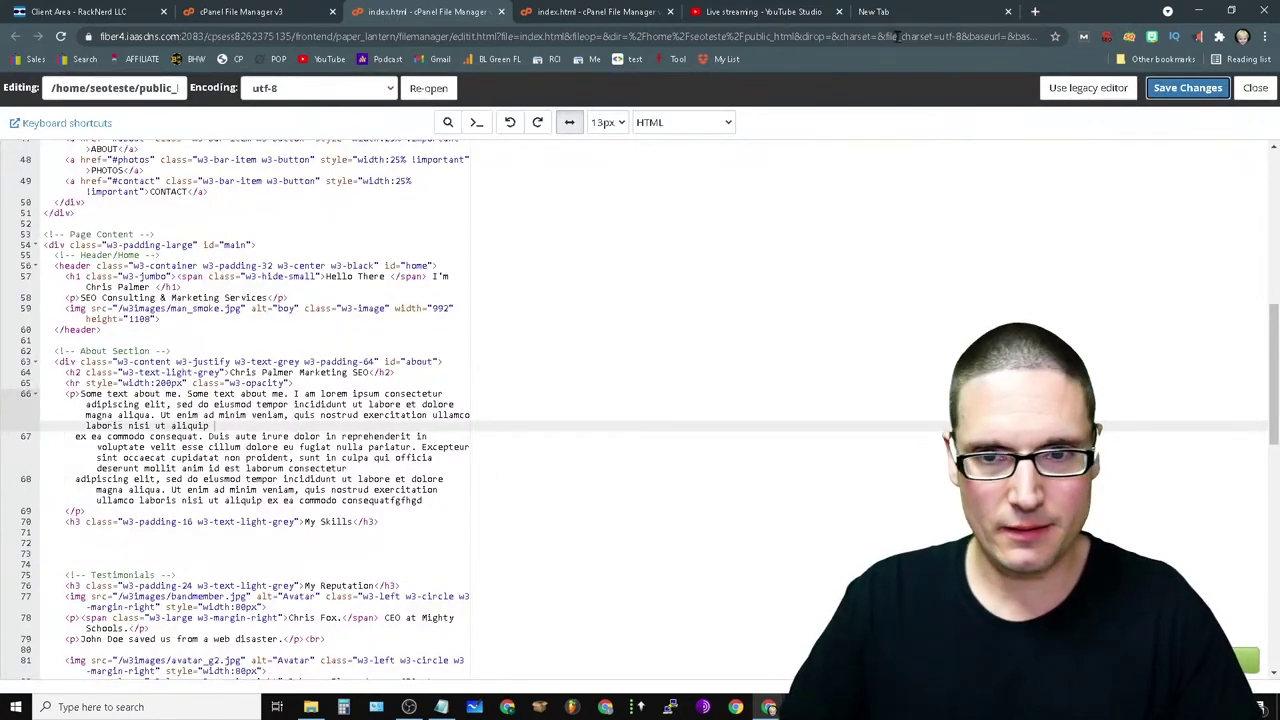
- Close the index.html editor, start entering a sites.google address, then switch to the SEO business profile
{"action": "left_click", "coordinate": [501, 11]}
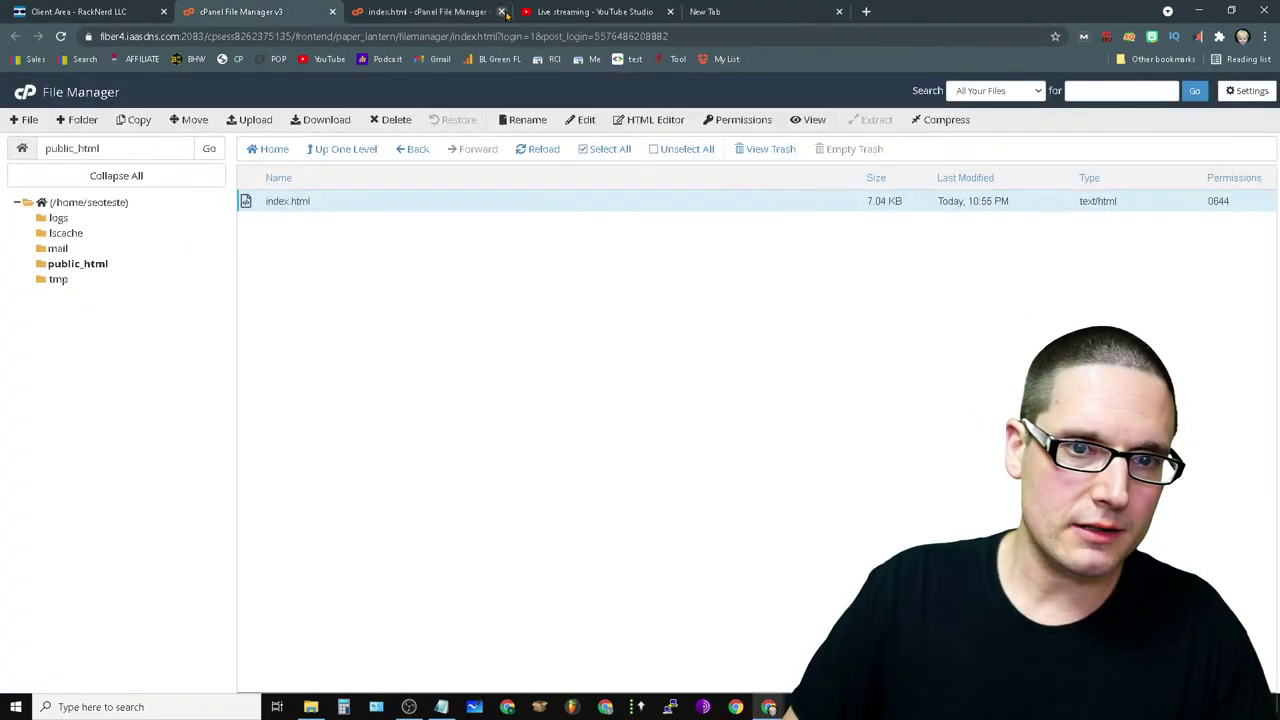
{"action": "left_click", "coordinate": [767, 8]}
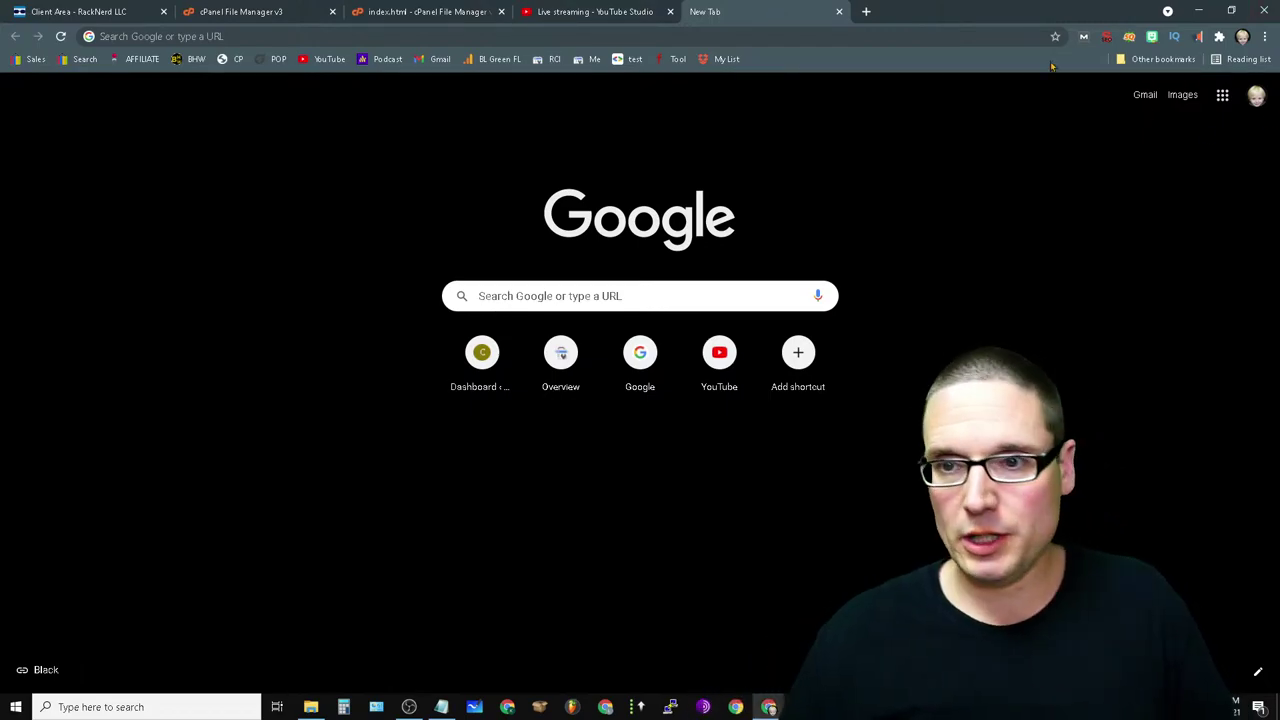
{"action": "left_click", "coordinate": [848, 38]}
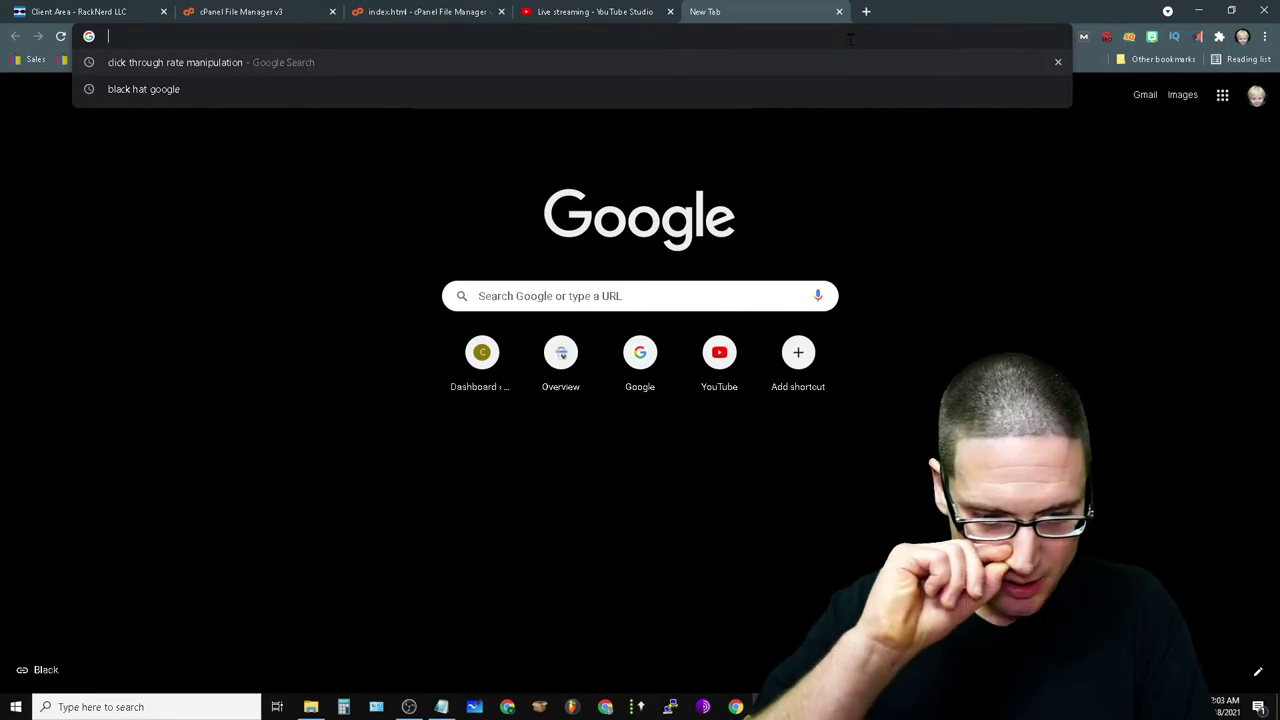
{"action": "type", "text": "seo"}
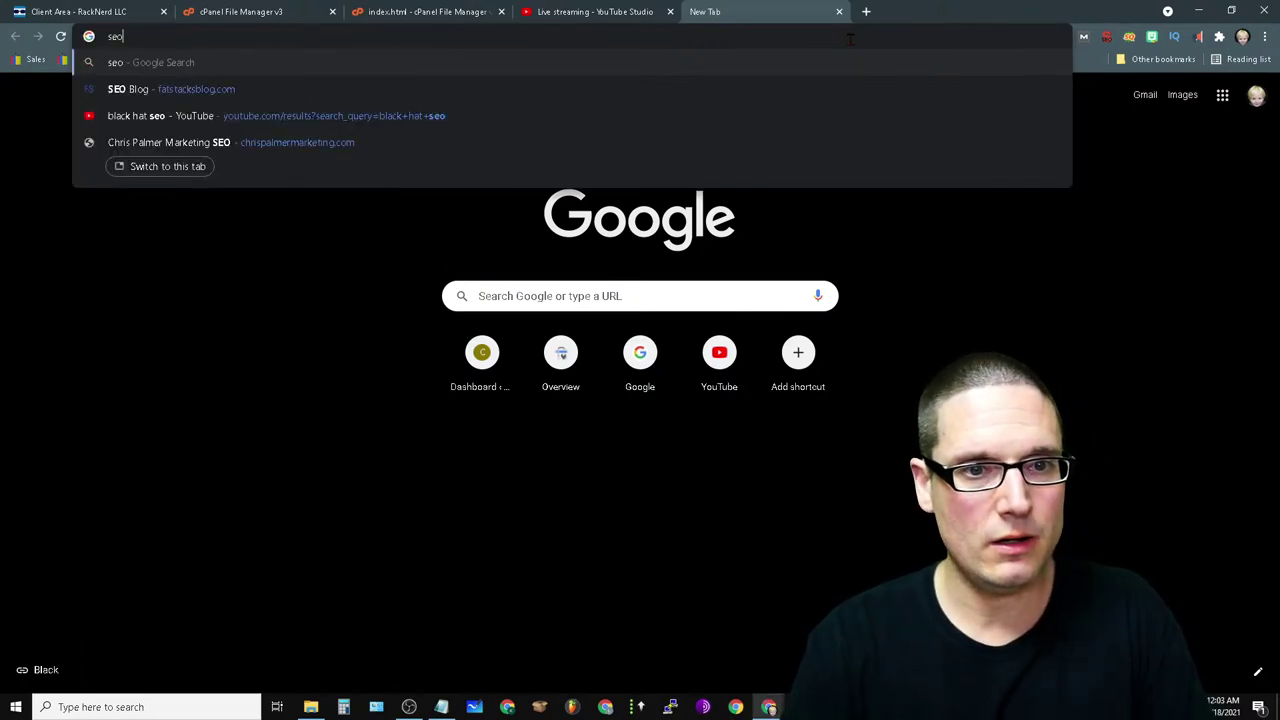
{"action": "key", "text": "BackSpace"}
{"action": "key", "text": "BackSpace"}
{"action": "key", "text": "BackSpace"}
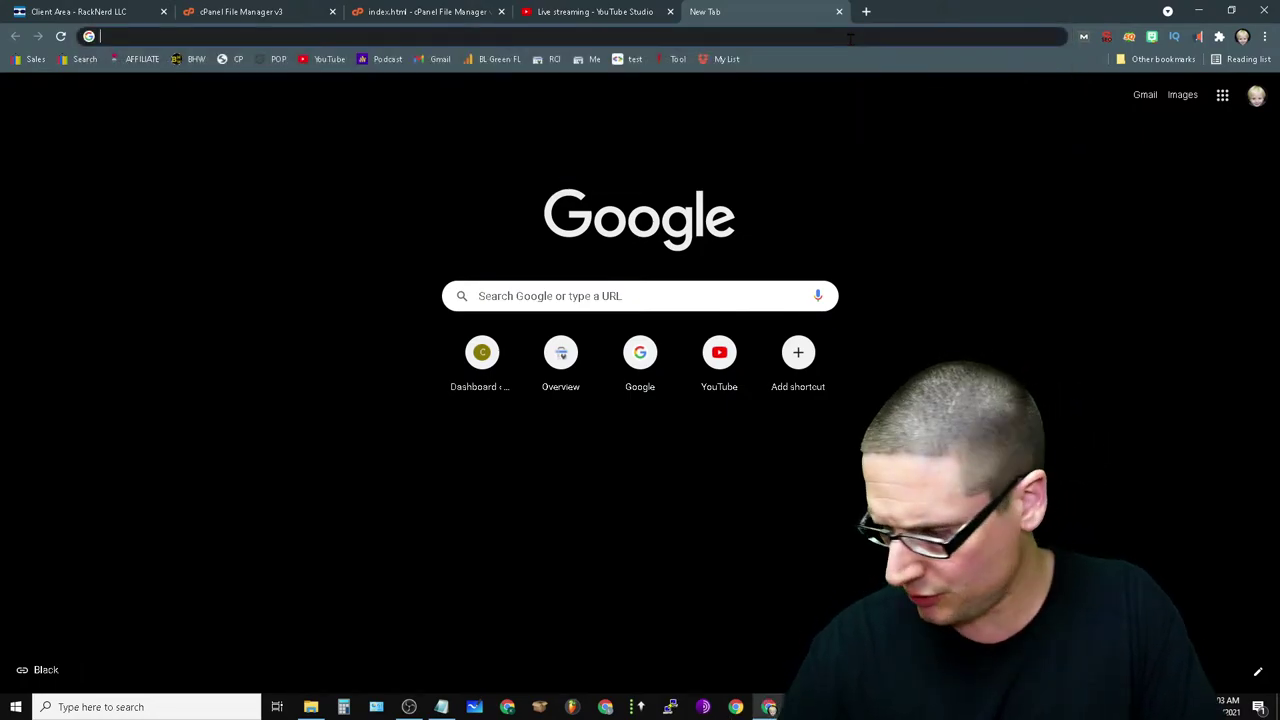
{"action": "type", "text": "b"}
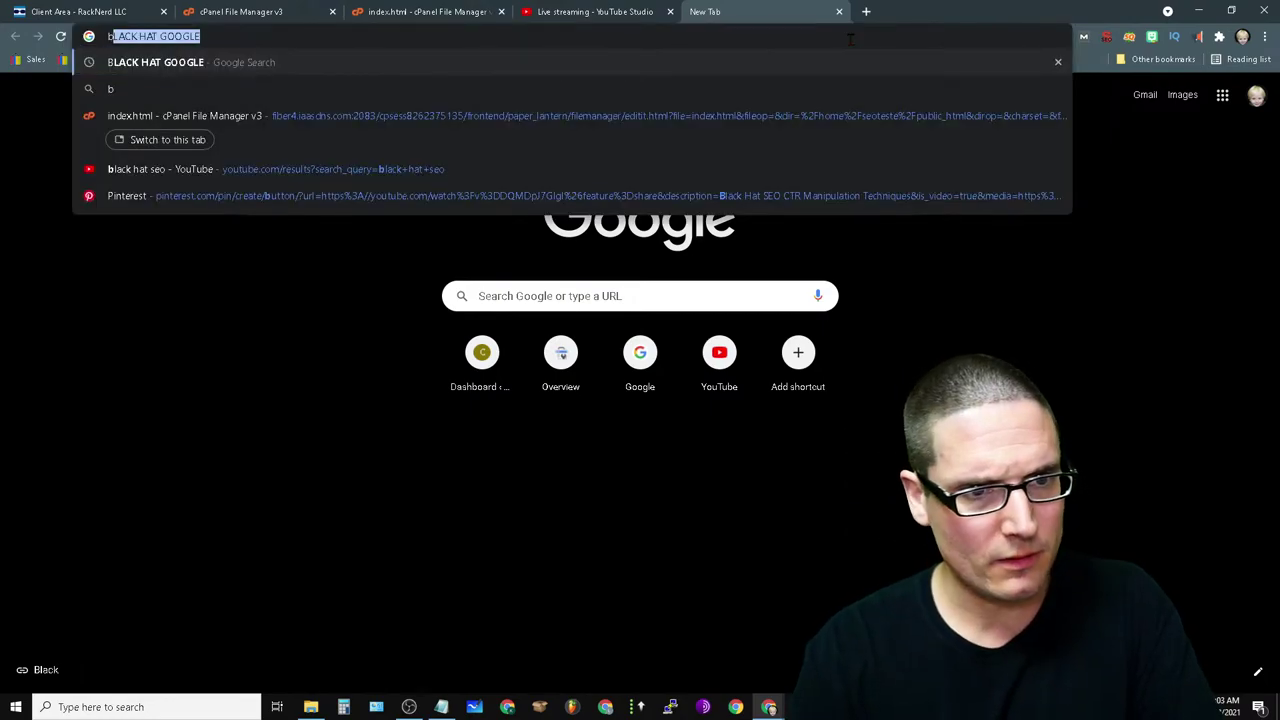
{"action": "type", "text": "e"}
{"action": "key", "text": "BackSpace"}
{"action": "key", "text": "BackSpace"}
{"action": "type", "text": "s"}
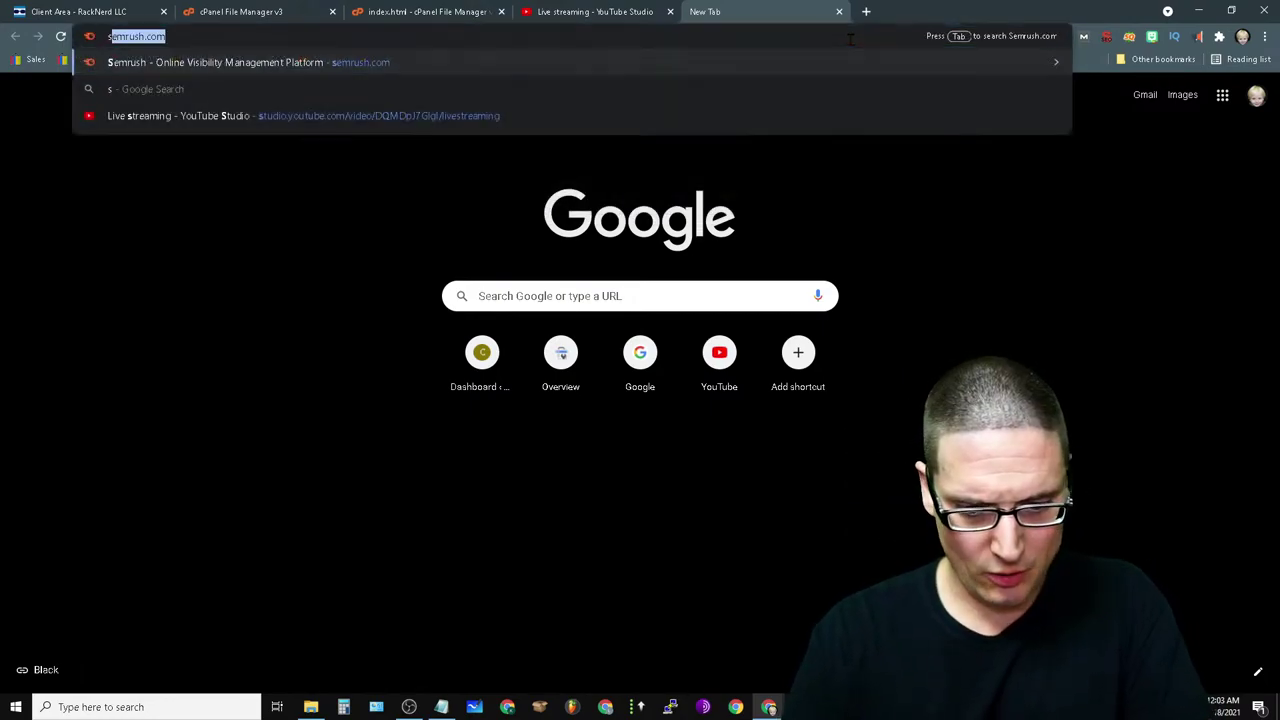
{"action": "type", "text": "ites.gogler"}
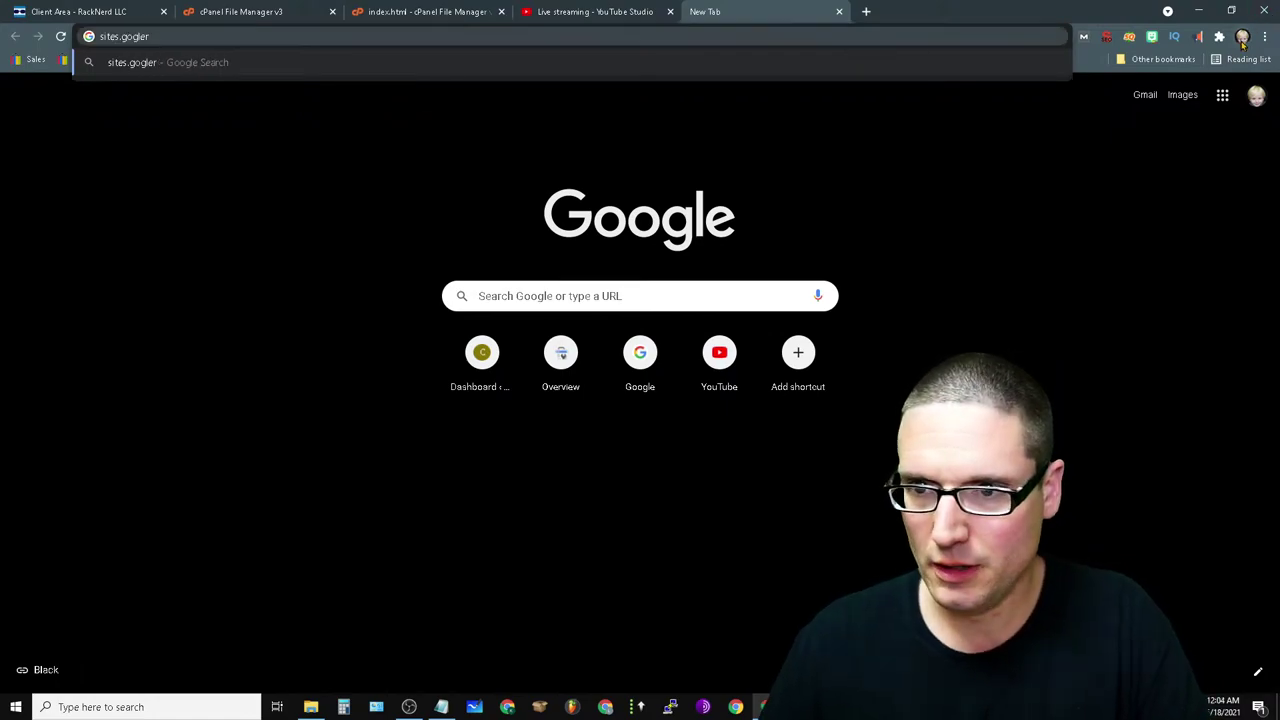
{"action": "left_click", "coordinate": [1242, 36]}
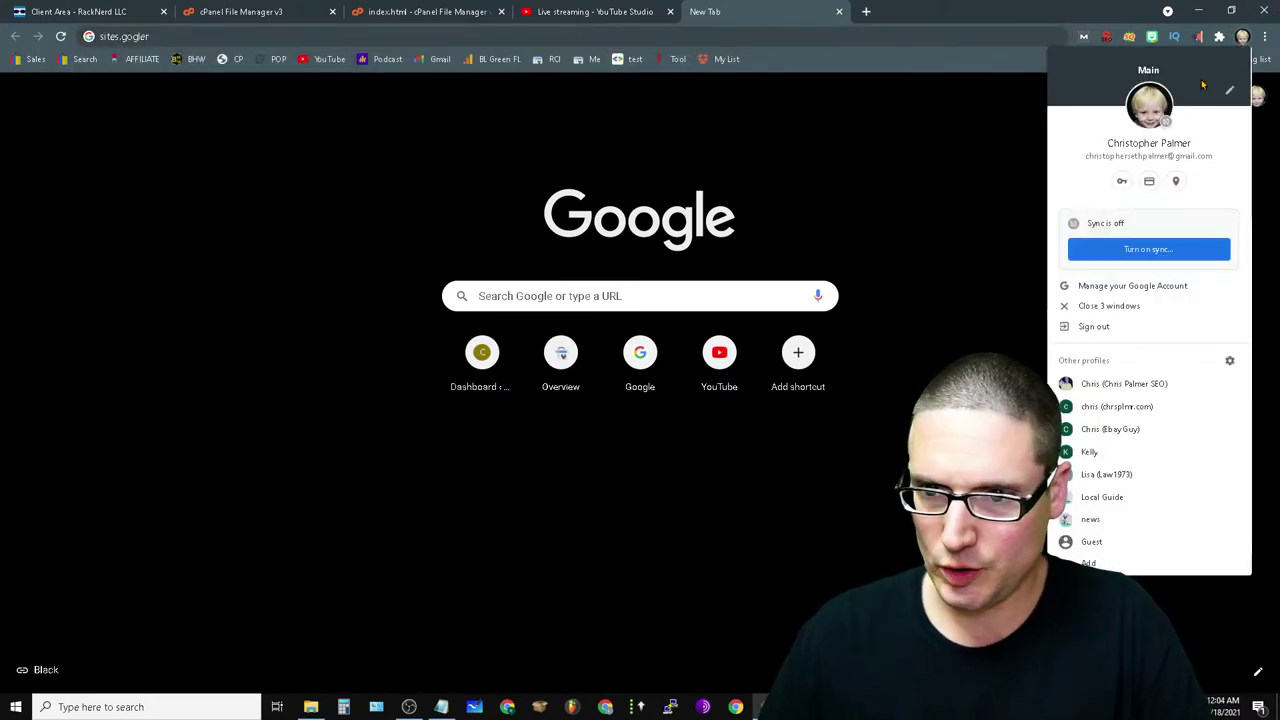
{"action": "left_click", "coordinate": [1155, 388]}
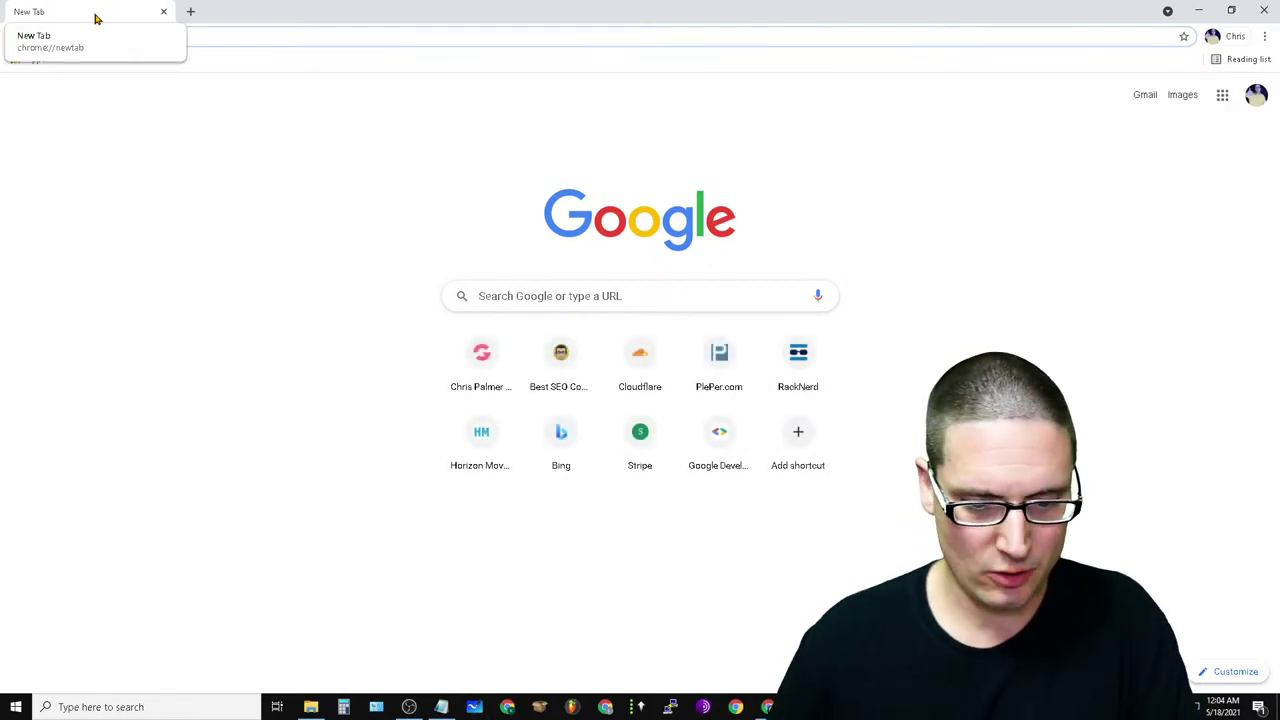
- Load the published Best SEO Consultants Google Sites page, review it, and open a new tab
{"action": "type", "text": "site"}
{"action": "key", "text": "Return"}
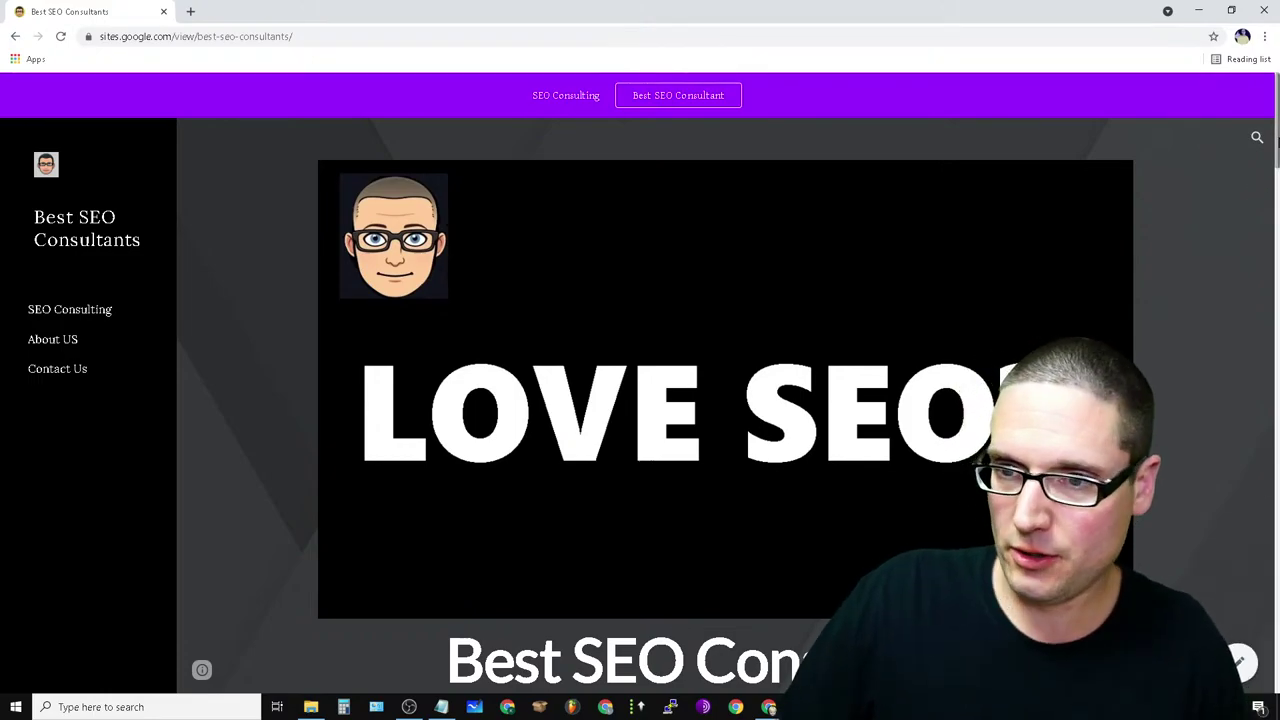
{"action": "left_click_drag", "start_coordinate": [1277, 143], "coordinate": [1277, 143]}
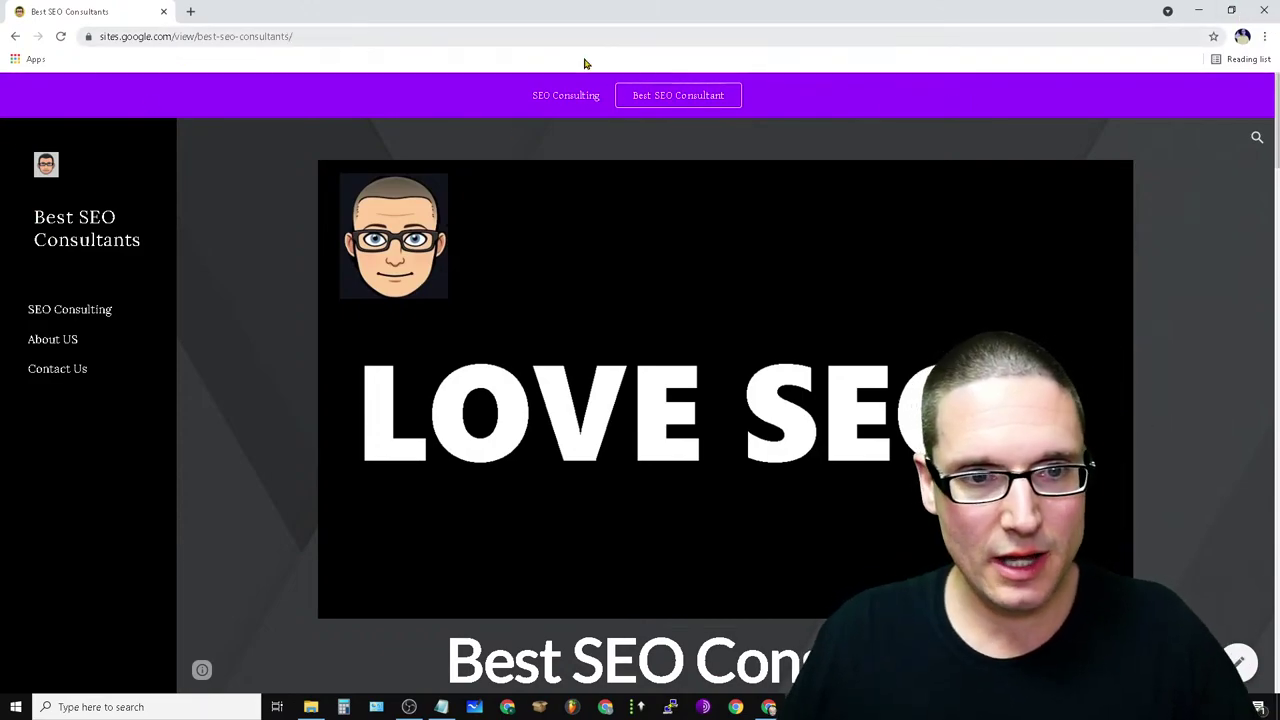
{"action": "left_click", "coordinate": [1244, 37]}
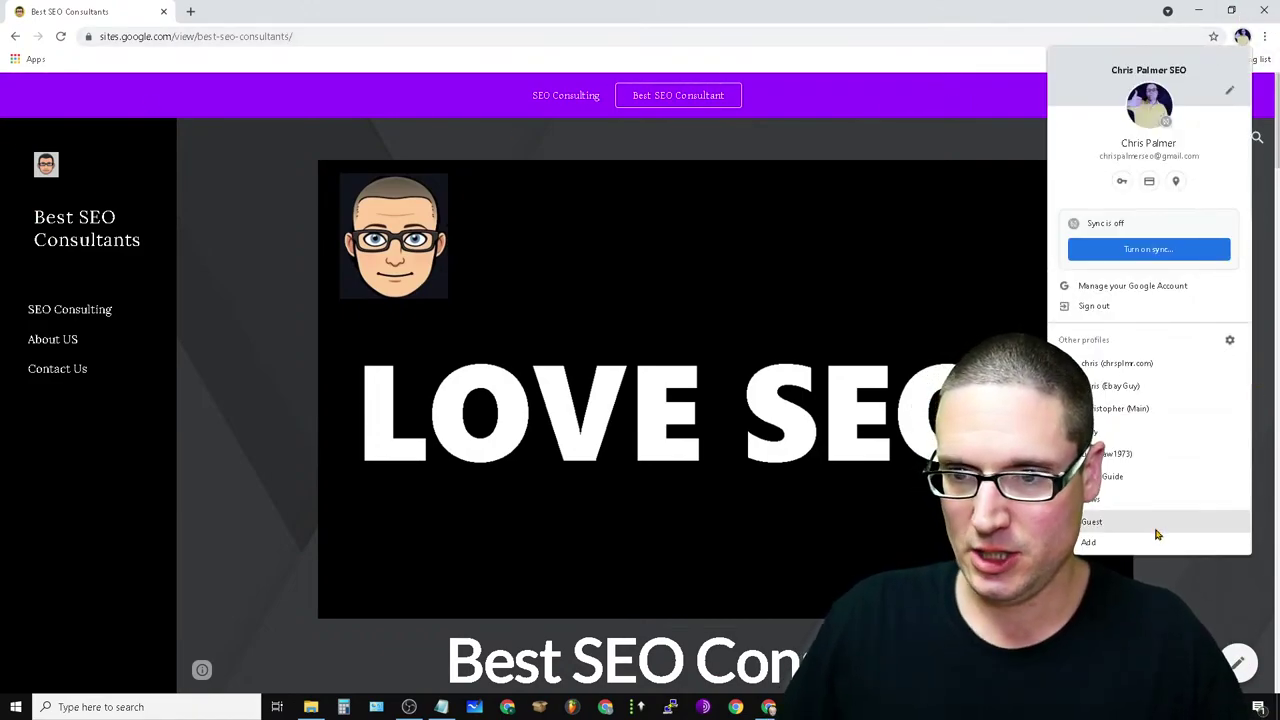
{"action": "left_click", "coordinate": [1244, 37]}
{"action": "left_click", "coordinate": [1265, 37]}
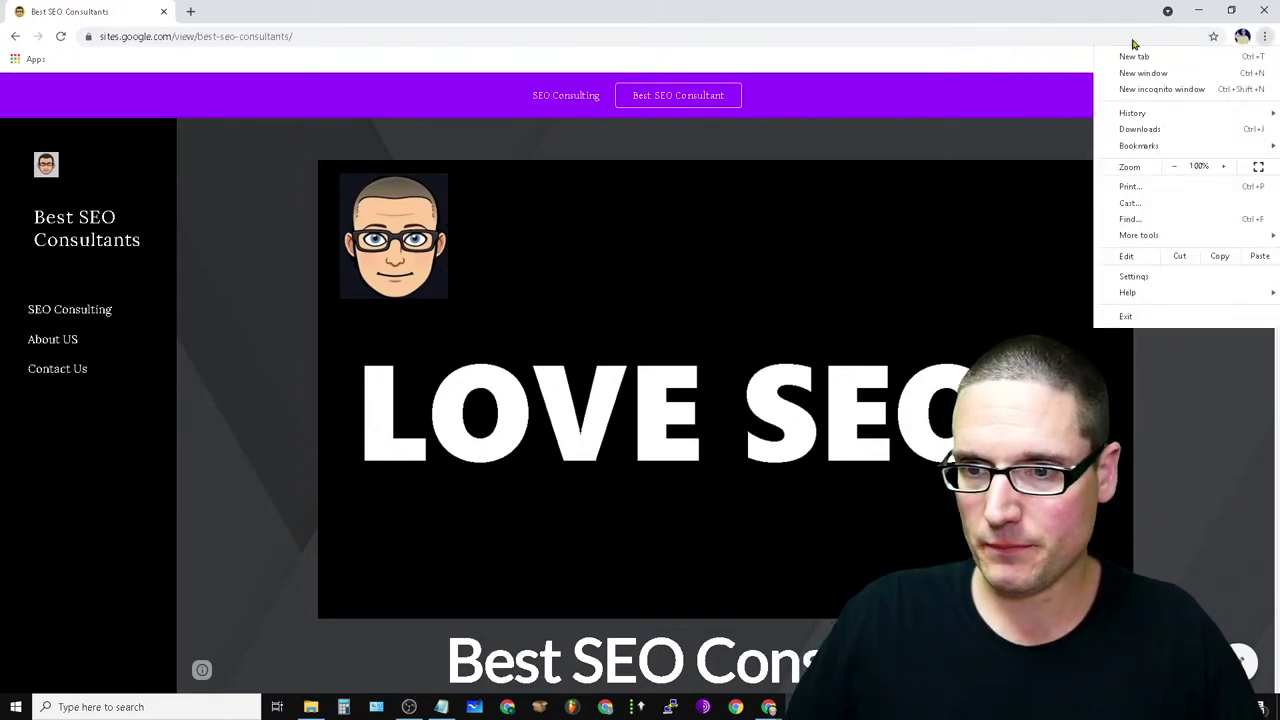
{"action": "left_click", "coordinate": [1266, 38]}
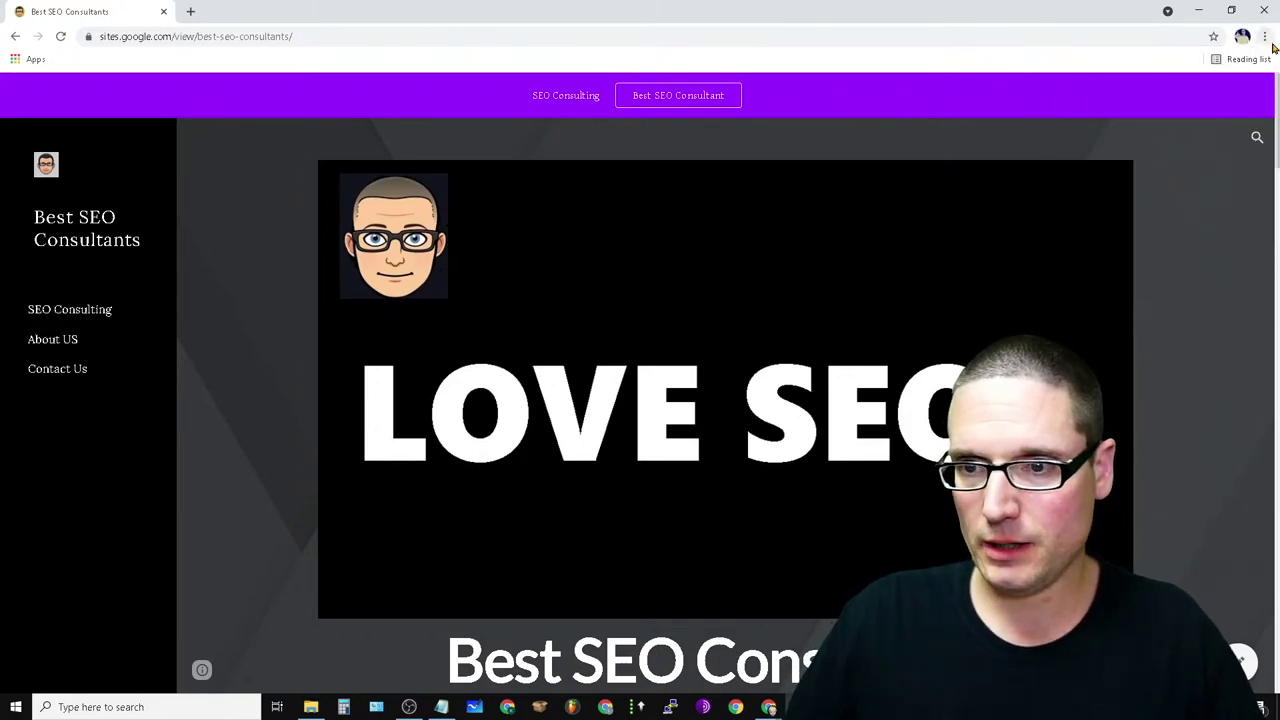
{"action": "left_click", "coordinate": [190, 9]}
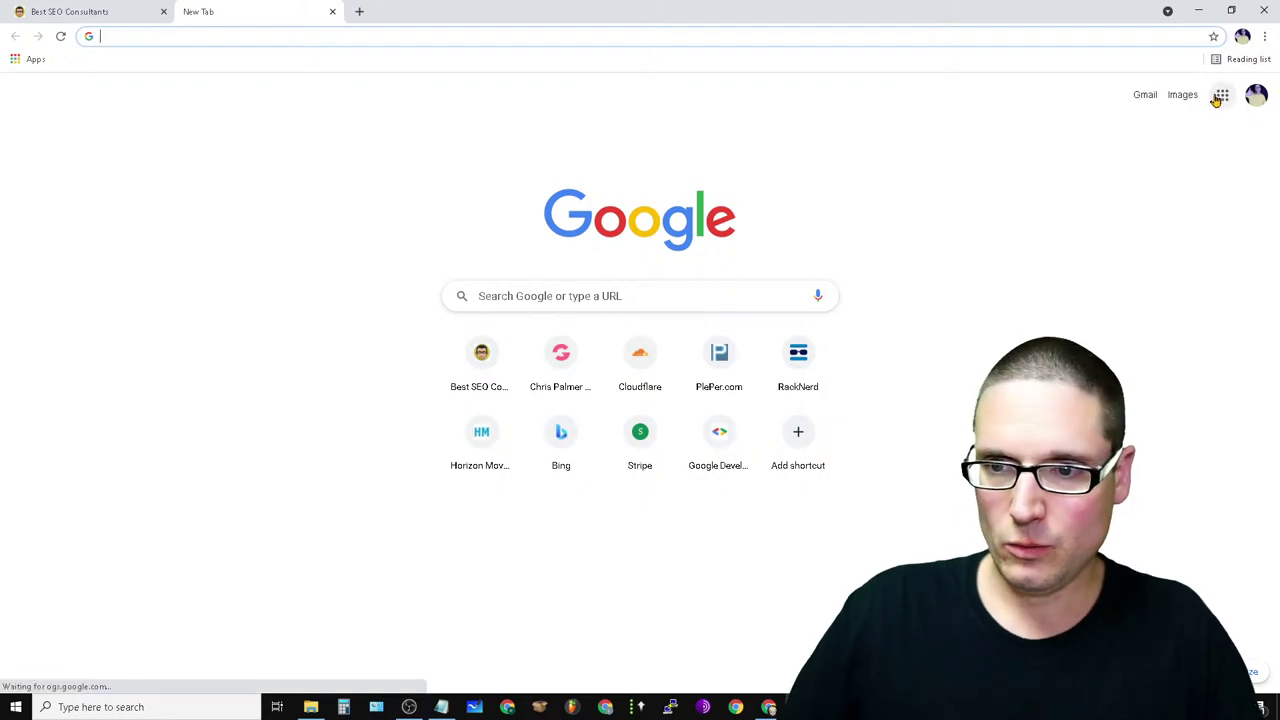
- Go to Google Drive via the apps grid and open the Copy of Best SEO Consultants site
{"action": "left_click", "coordinate": [1218, 96]}
{"action": "left_click", "coordinate": [1162, 370]}
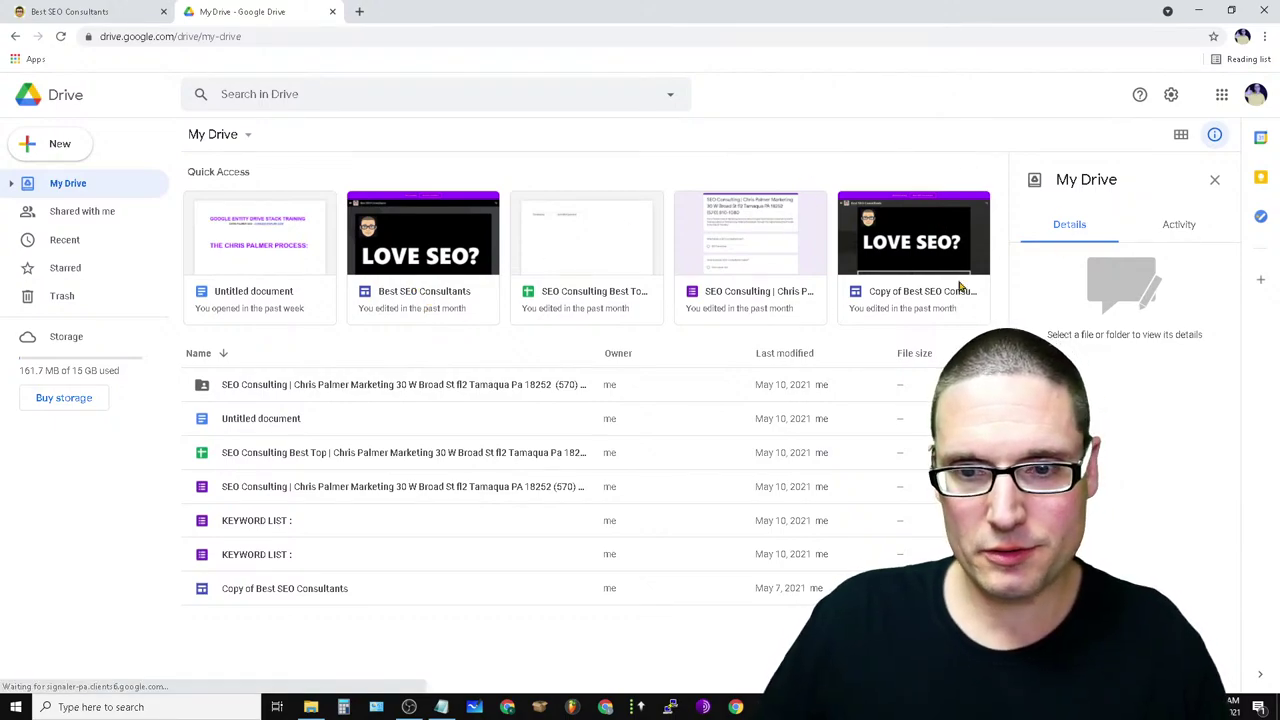
{"action": "left_click", "coordinate": [910, 258]}
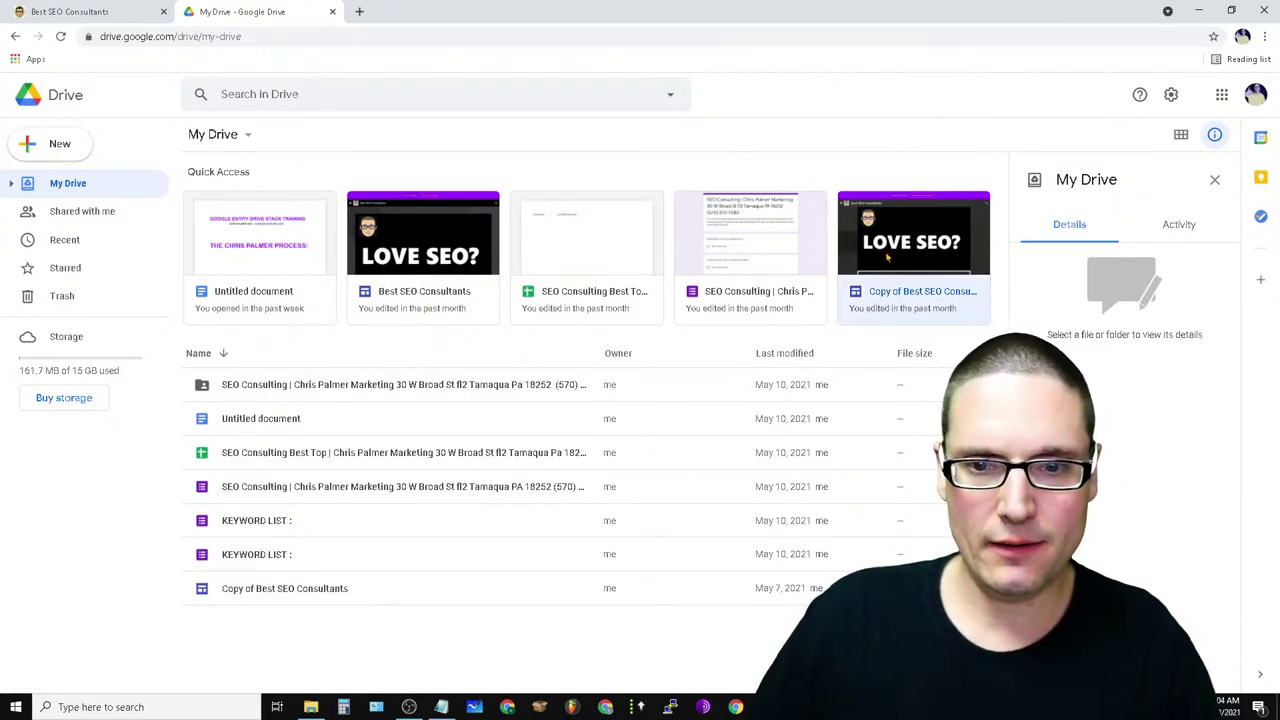
{"action": "double_click", "coordinate": [886, 258]}
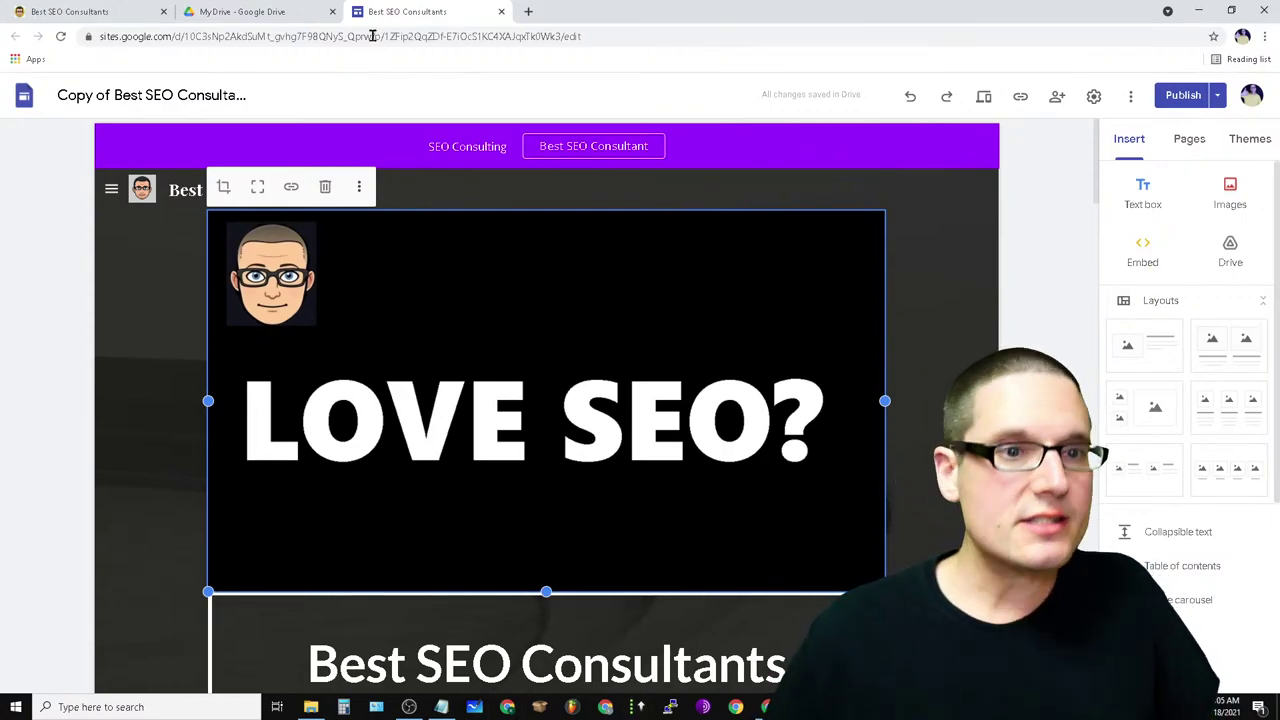
- In a new tab, remove the Horizon Movers shortcut from the New Tab page
{"action": "left_click", "coordinate": [523, 12]}
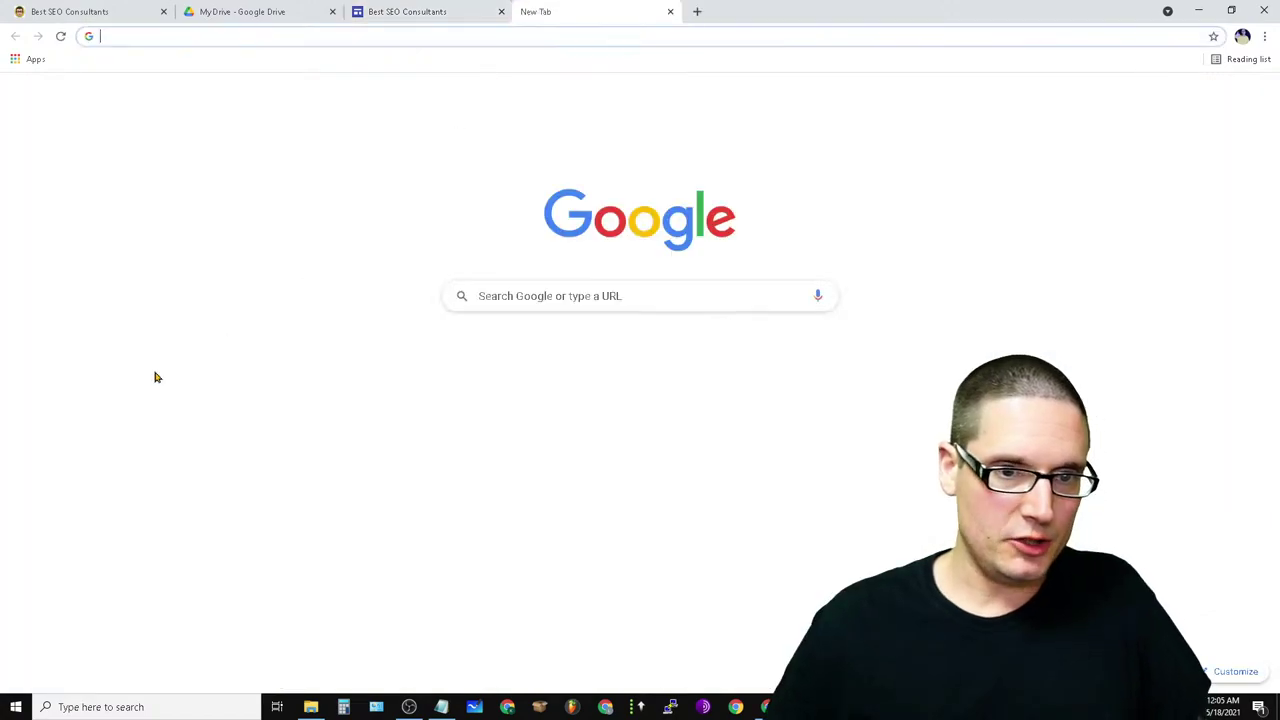
{"action": "left_click", "coordinate": [532, 296]}
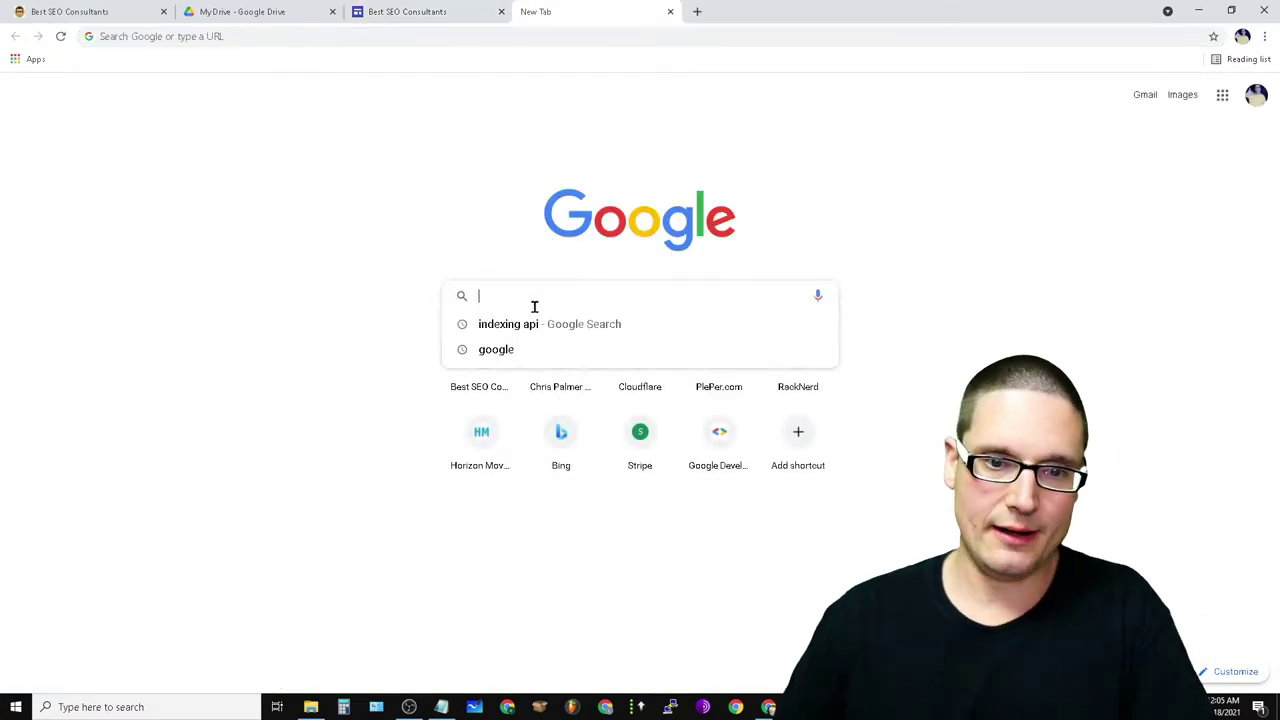
{"action": "left_click", "coordinate": [1020, 262]}
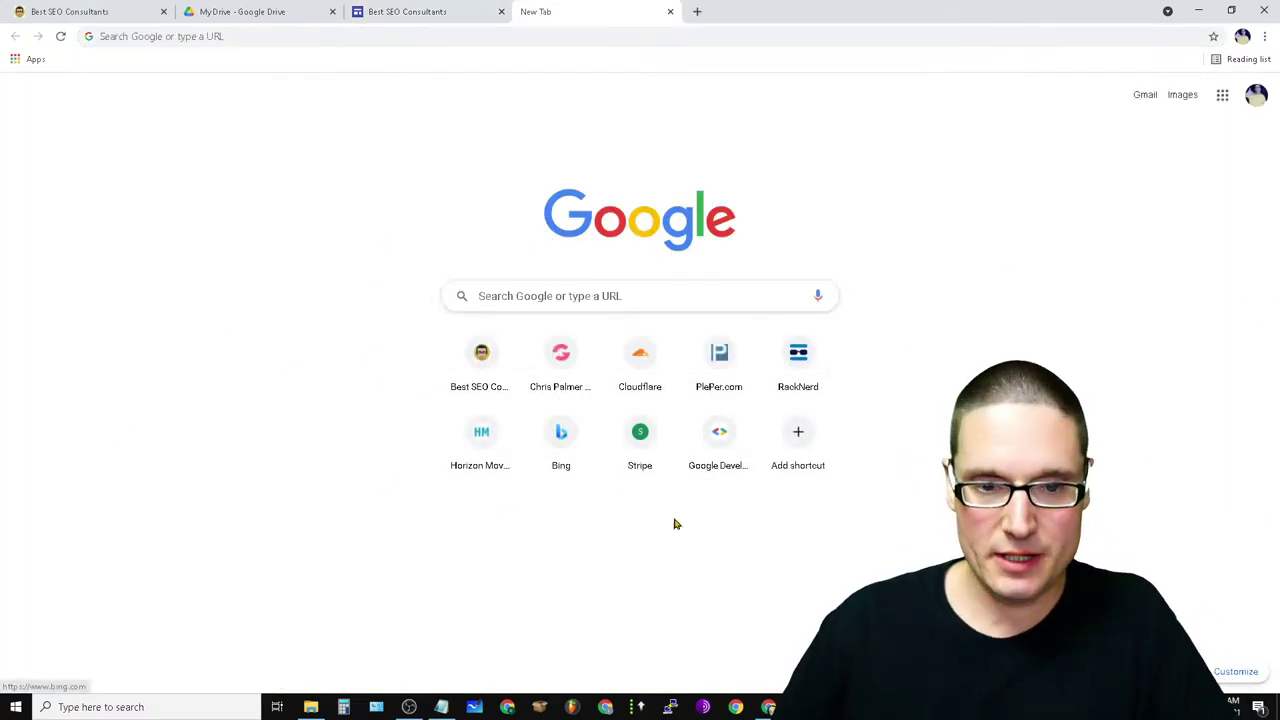
{"action": "left_click", "coordinate": [513, 421]}
{"action": "left_click", "coordinate": [494, 449]}
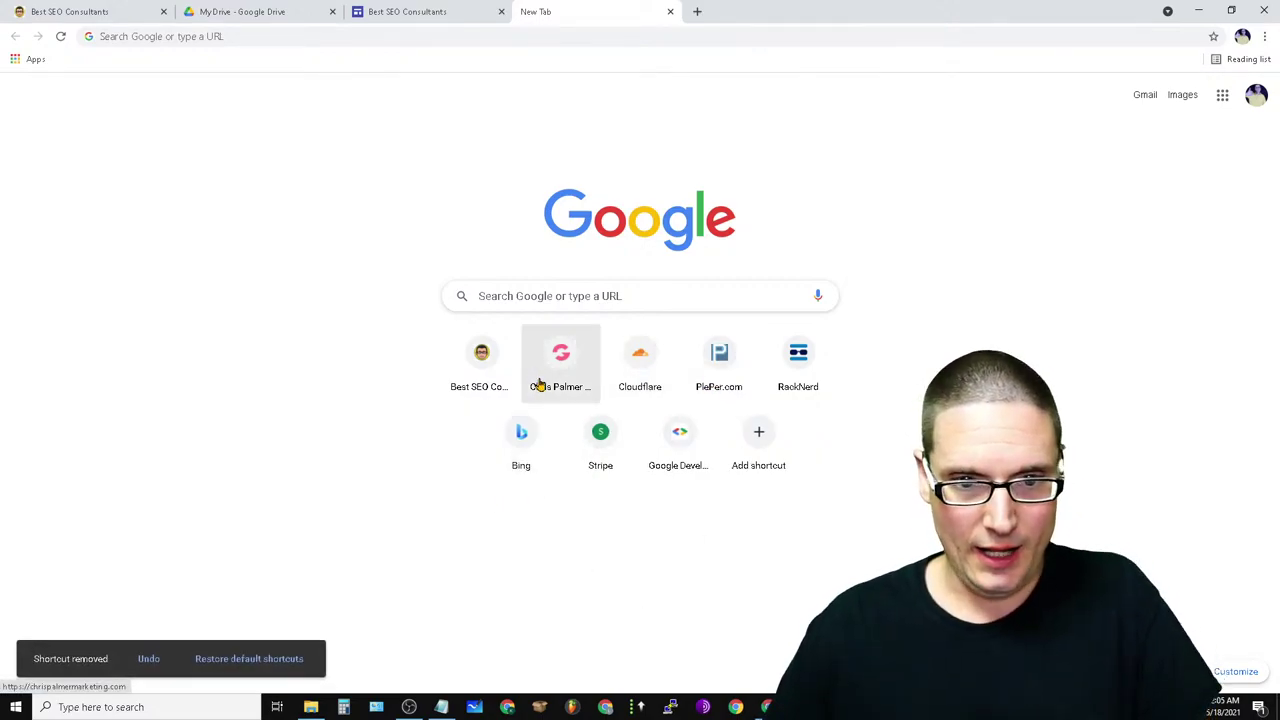
- Go to youtube.com from the New Tab search box
{"action": "left_click", "coordinate": [573, 308]}
{"action": "left_click", "coordinate": [845, 152]}
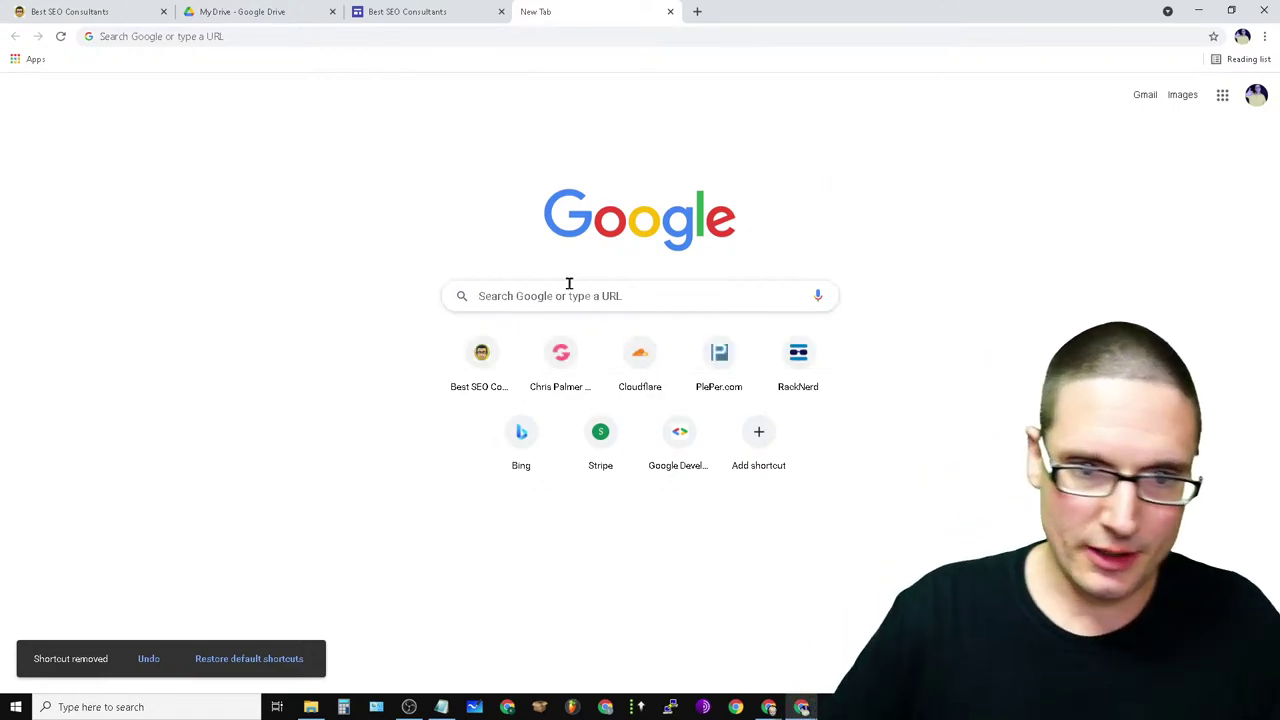
{"action": "left_click", "coordinate": [559, 297]}
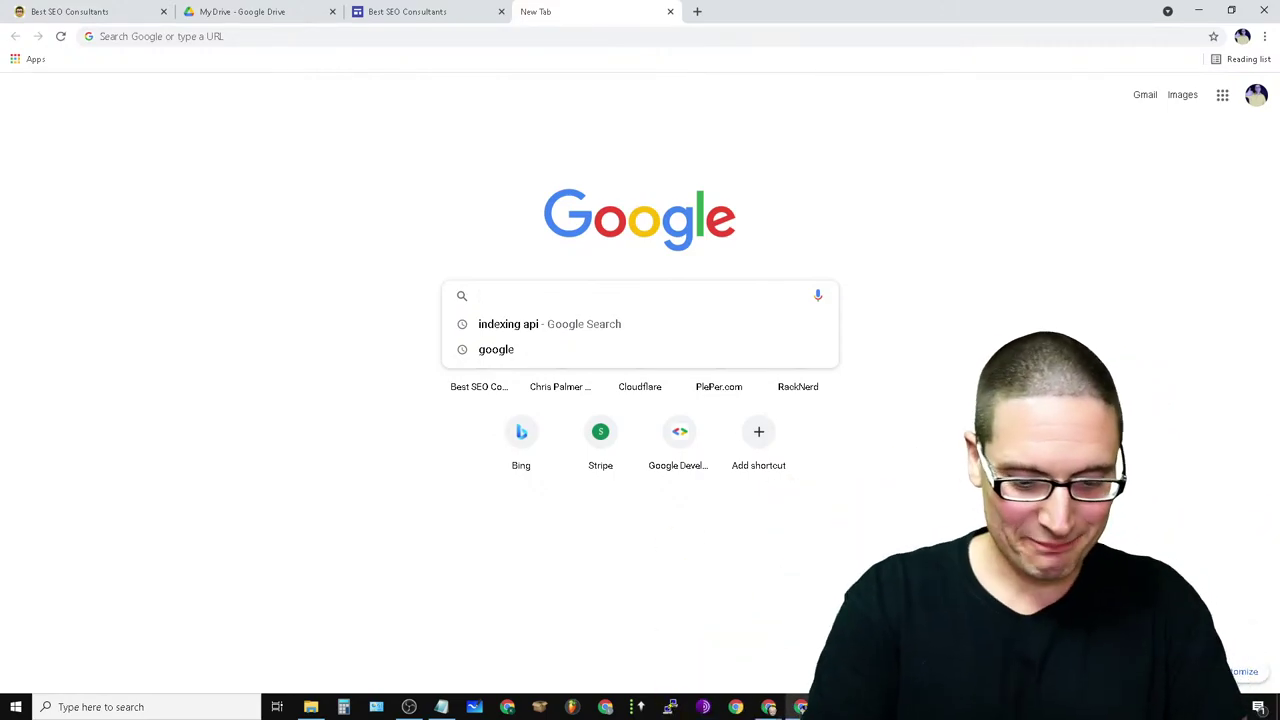
{"action": "type", "text": "chri"}
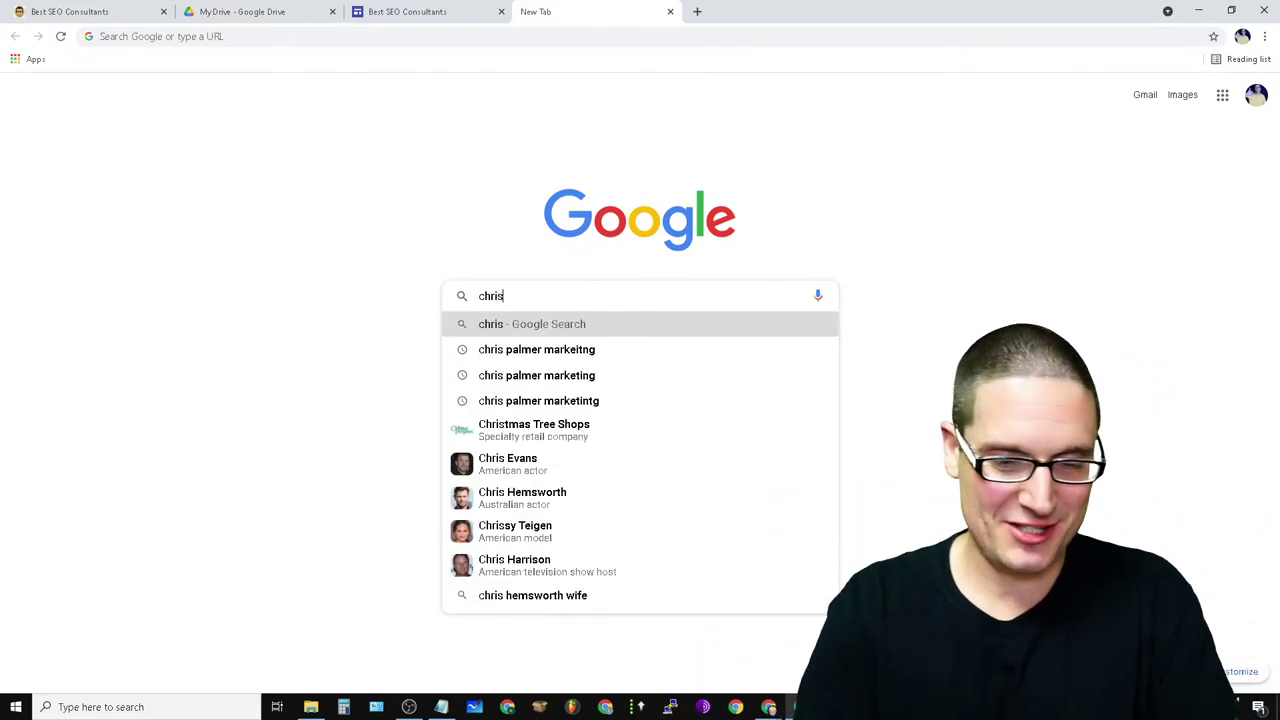
{"action": "type", "text": "s"}
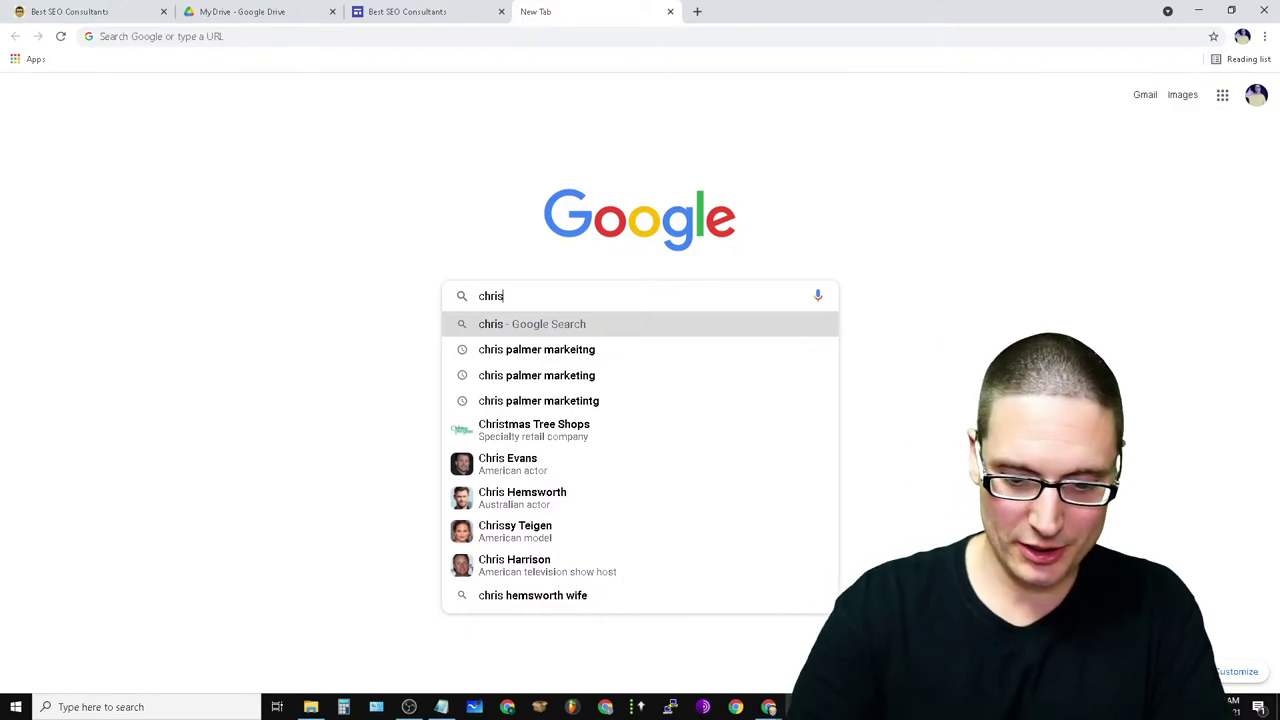
{"action": "key", "text": "BackSpace"}
{"action": "key", "text": "BackSpace"}
{"action": "key", "text": "BackSpace"}
{"action": "key", "text": "BackSpace"}
{"action": "key", "text": "BackSpace"}
{"action": "type", "text": "youtube."}
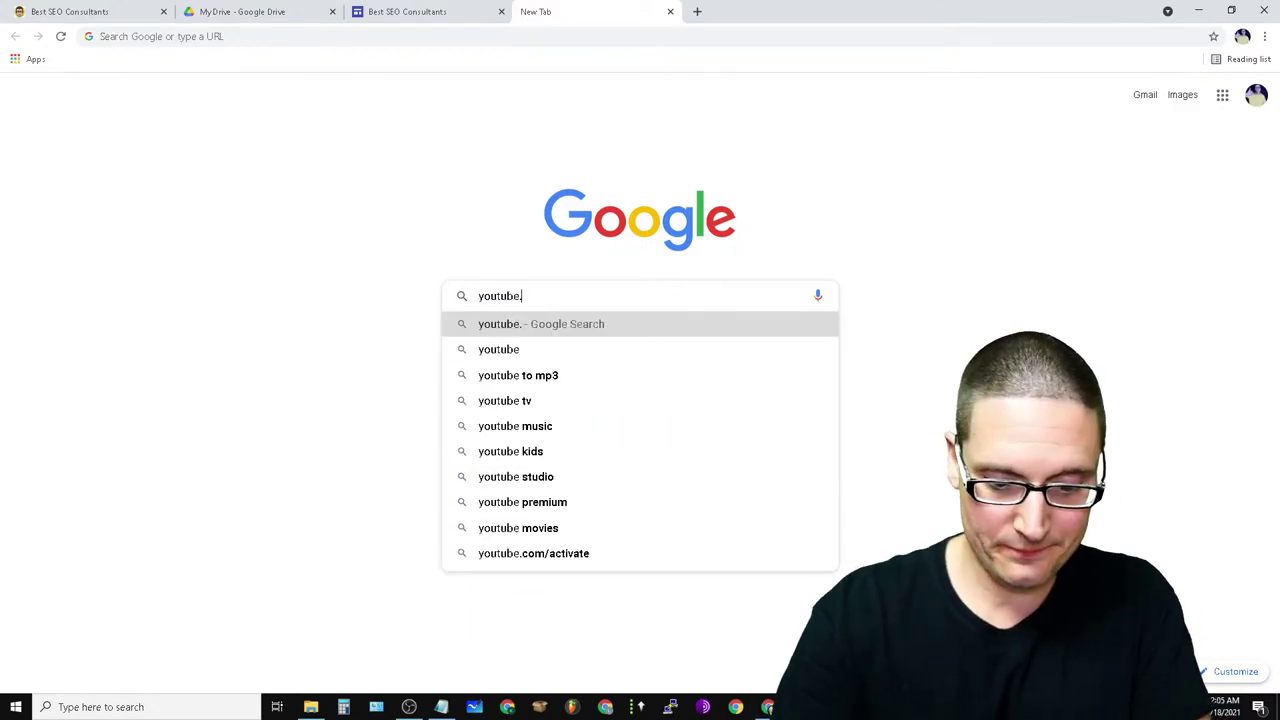
{"action": "type", "text": "com"}
{"action": "key", "text": "Return"}
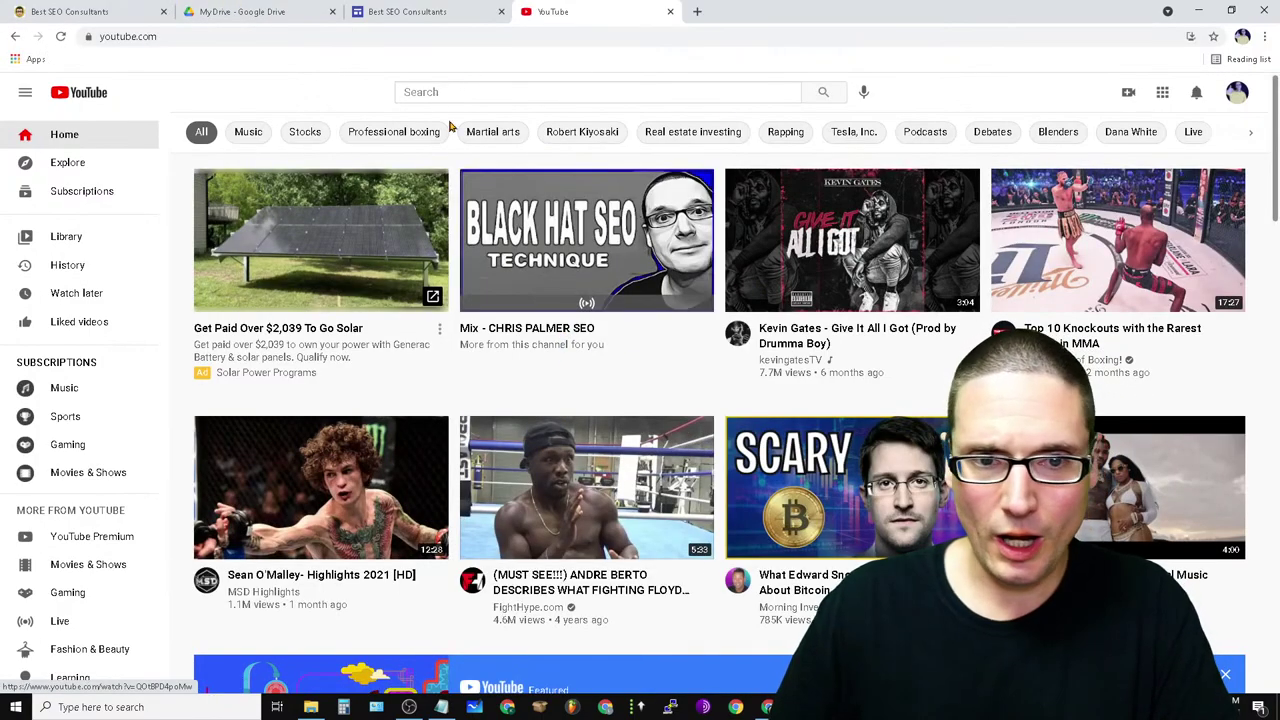
{"action": "left_click", "coordinate": [468, 94]}
{"action": "type", "text": "chris palmer s"}
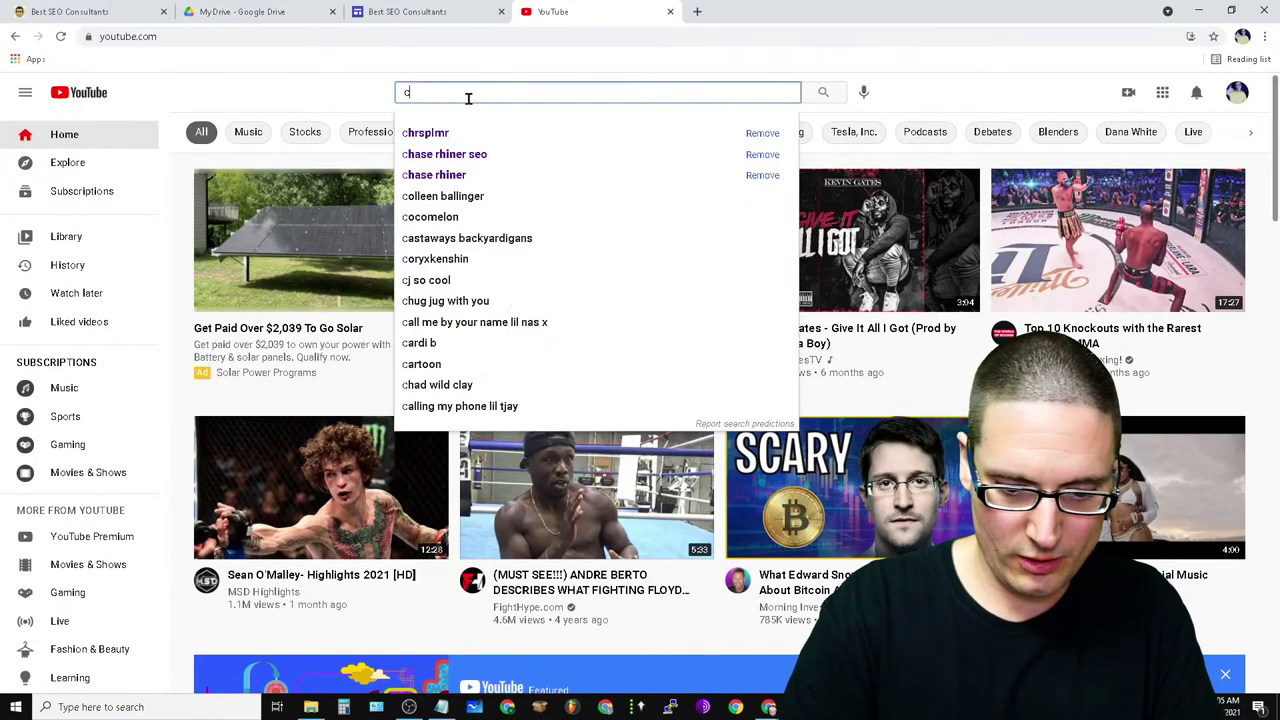
{"action": "type", "text": "eo"}
{"action": "key", "text": "Return"}
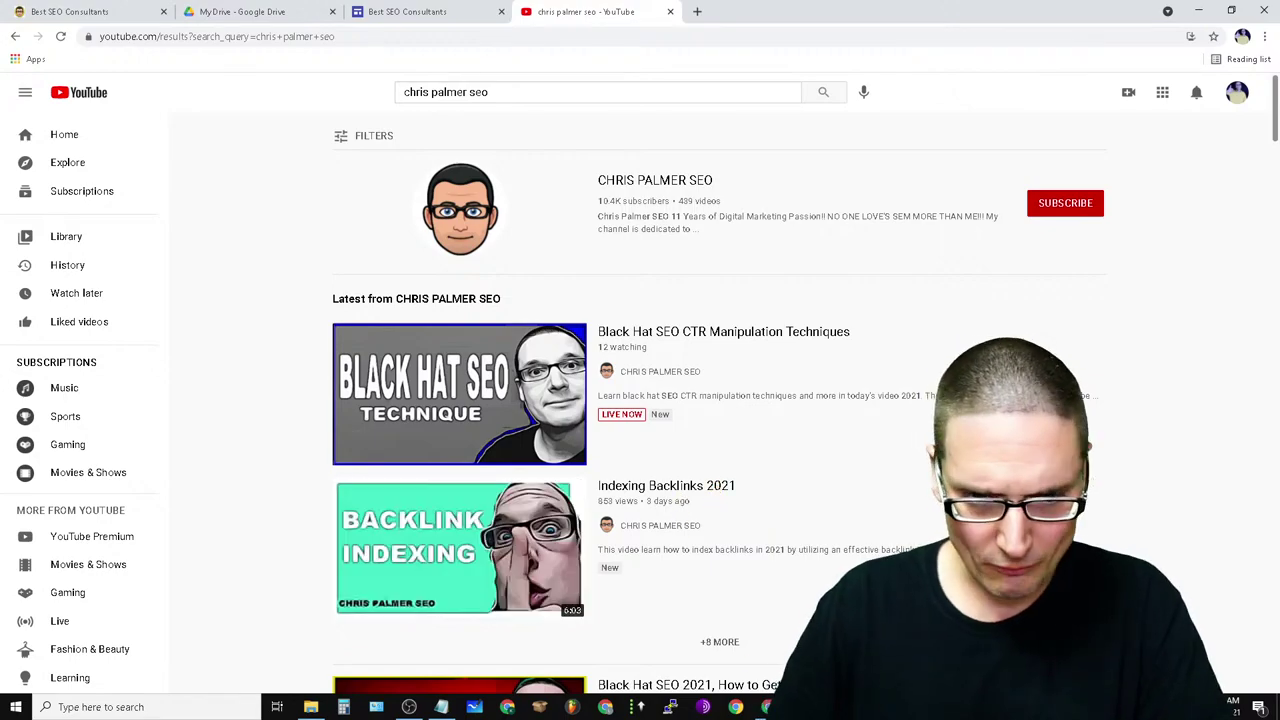
{"action": "left_click", "coordinate": [706, 488]}
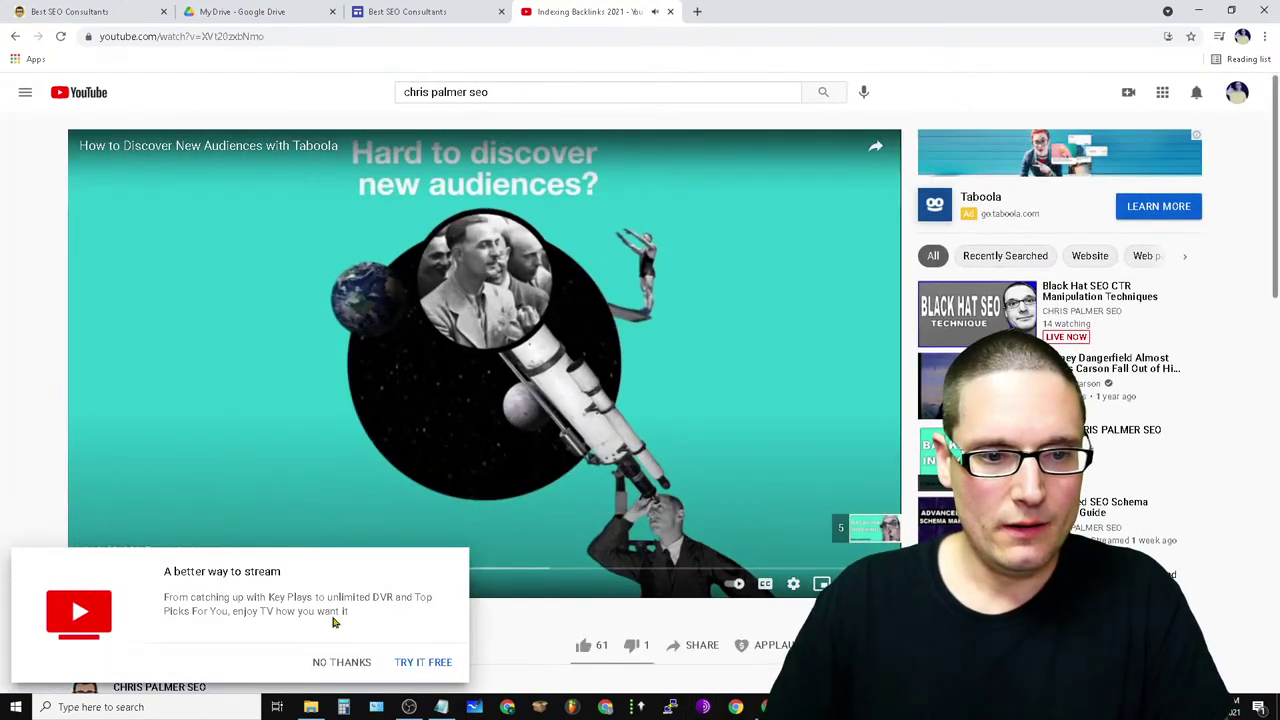
{"action": "left_click", "coordinate": [341, 662]}
{"action": "left_click", "coordinate": [557, 515]}
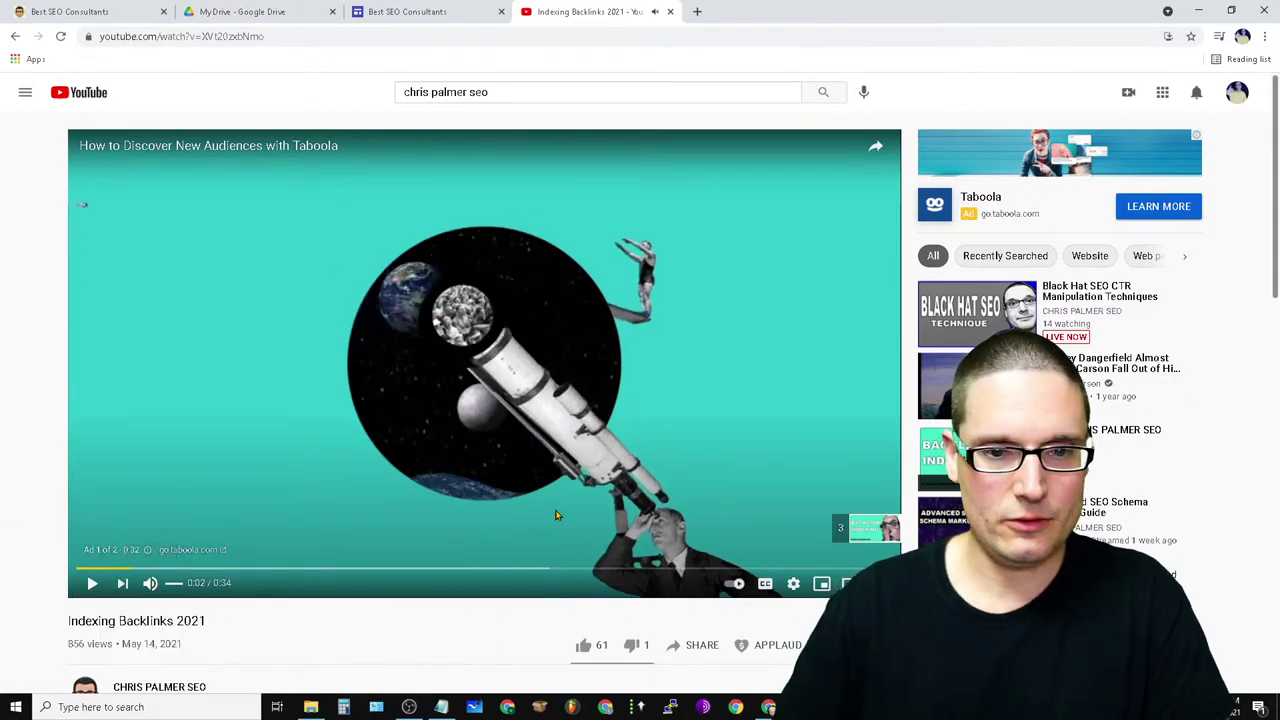
{"action": "scroll", "coordinate": [557, 515], "scroll_direction": "down", "scroll_amount": 4}
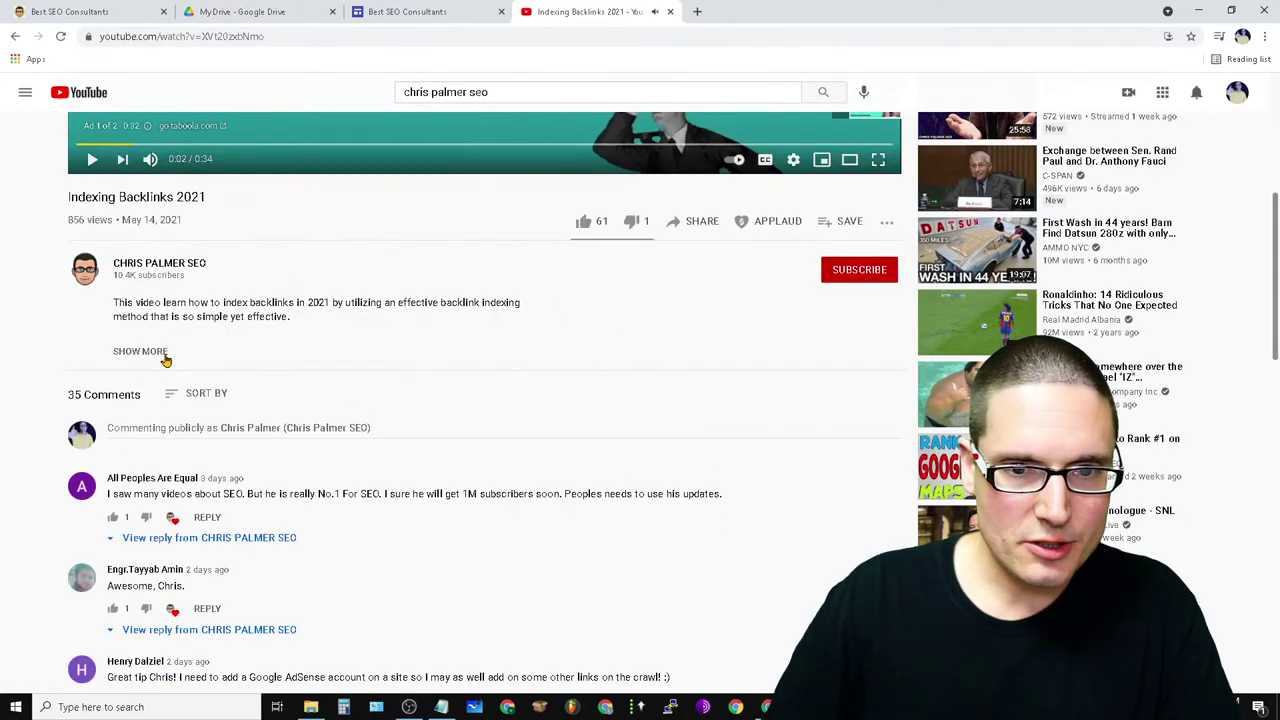
{"action": "scroll", "coordinate": [393, 555], "scroll_direction": "down", "scroll_amount": 4}
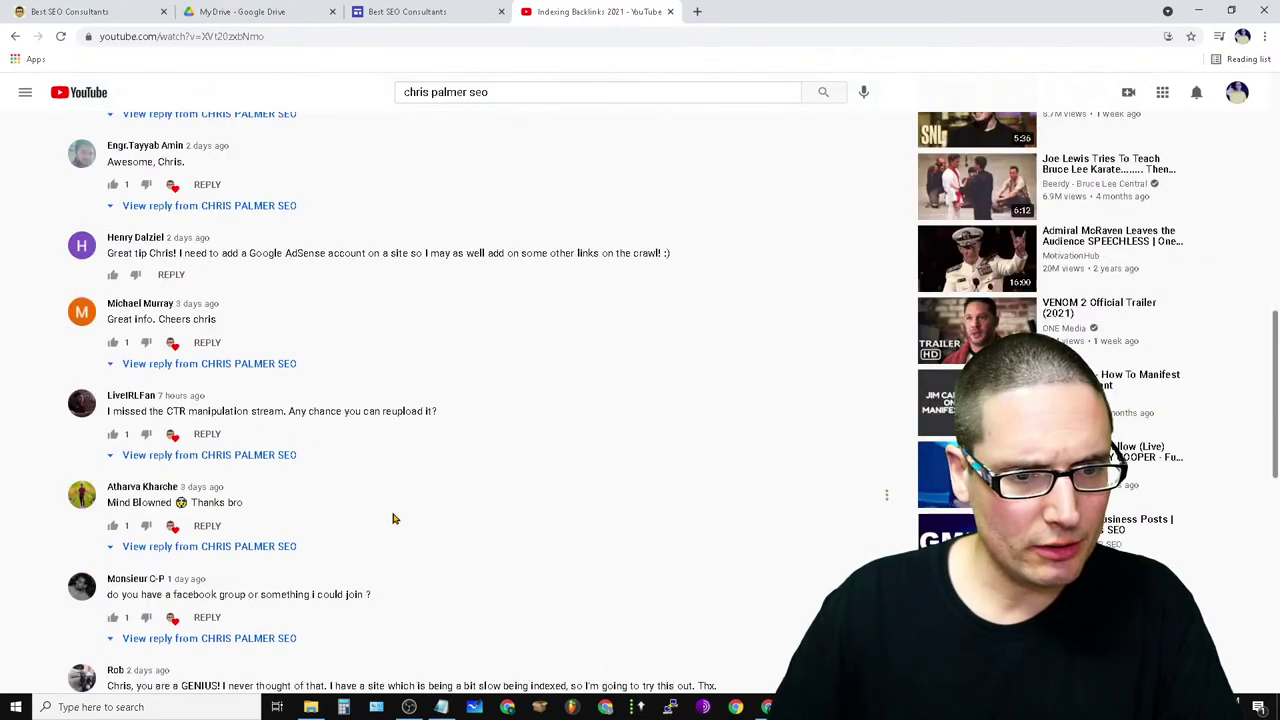
{"action": "scroll", "coordinate": [345, 559], "scroll_direction": "up", "scroll_amount": 4}
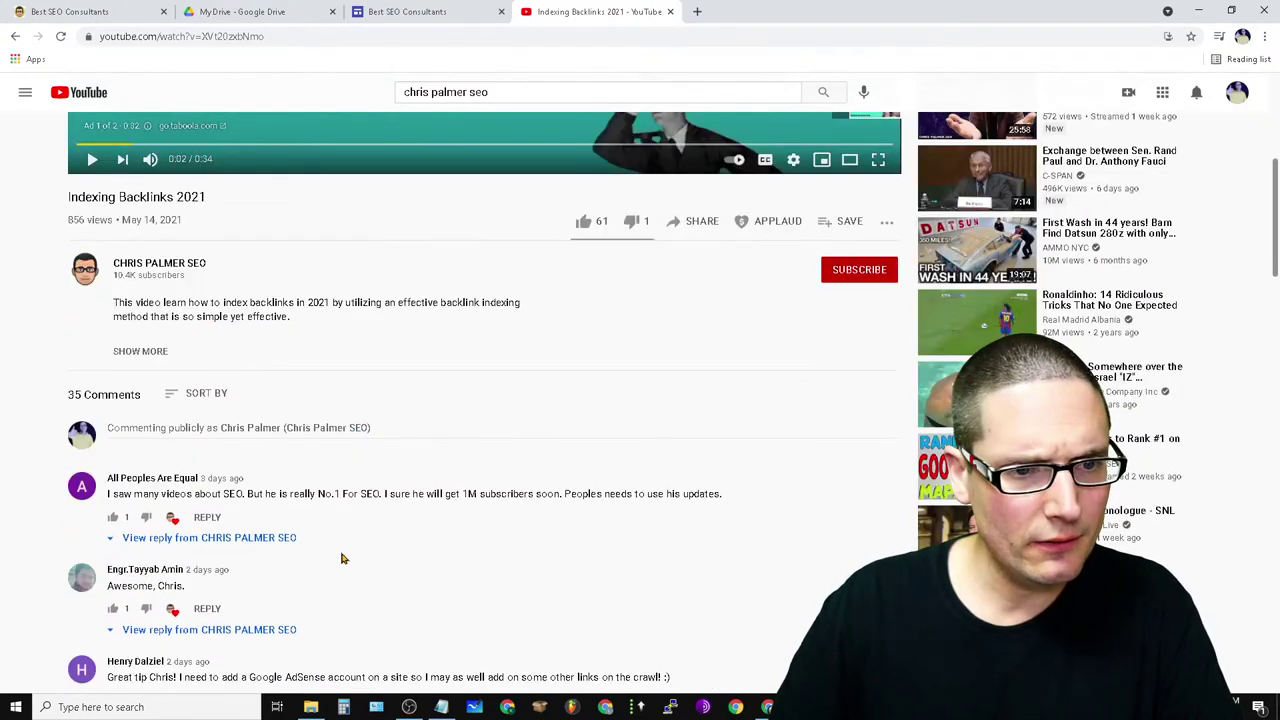
{"action": "left_click", "coordinate": [138, 352]}
{"action": "scroll", "coordinate": [286, 603], "scroll_direction": "down", "scroll_amount": 8}
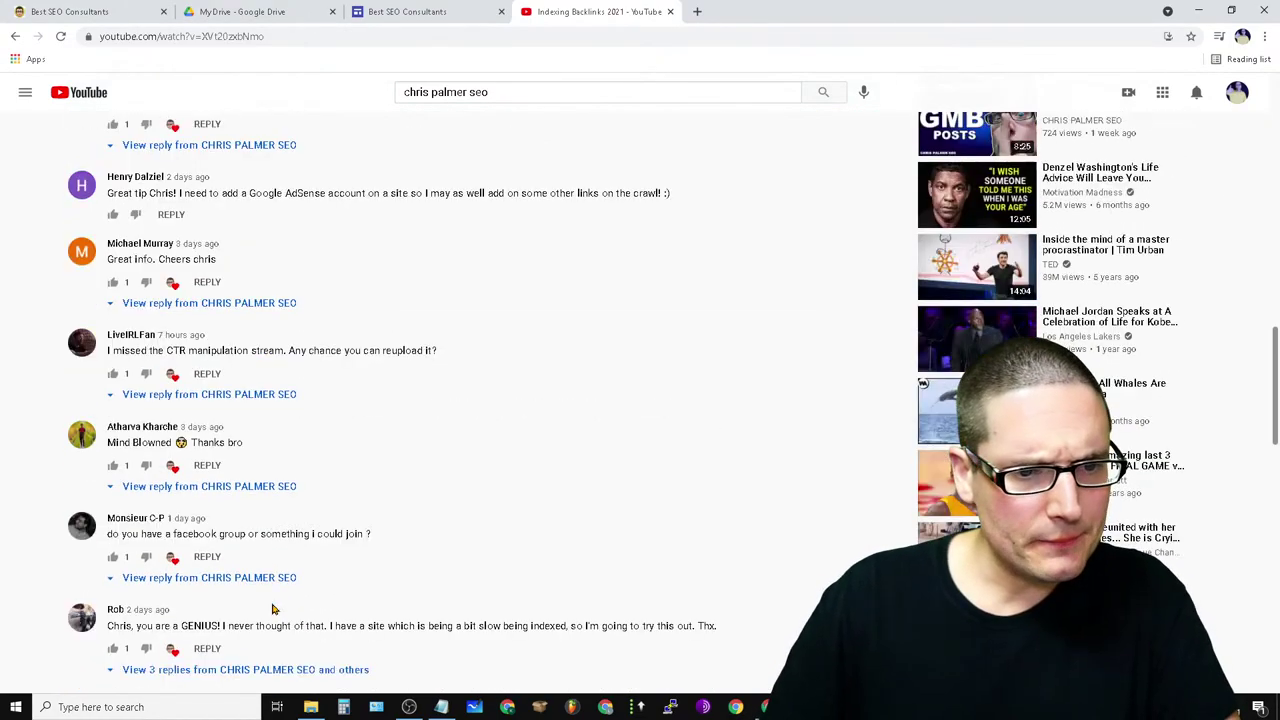
{"action": "scroll", "coordinate": [272, 609], "scroll_direction": "down", "scroll_amount": 8}
{"action": "scroll", "coordinate": [270, 612], "scroll_direction": "up", "scroll_amount": 10}
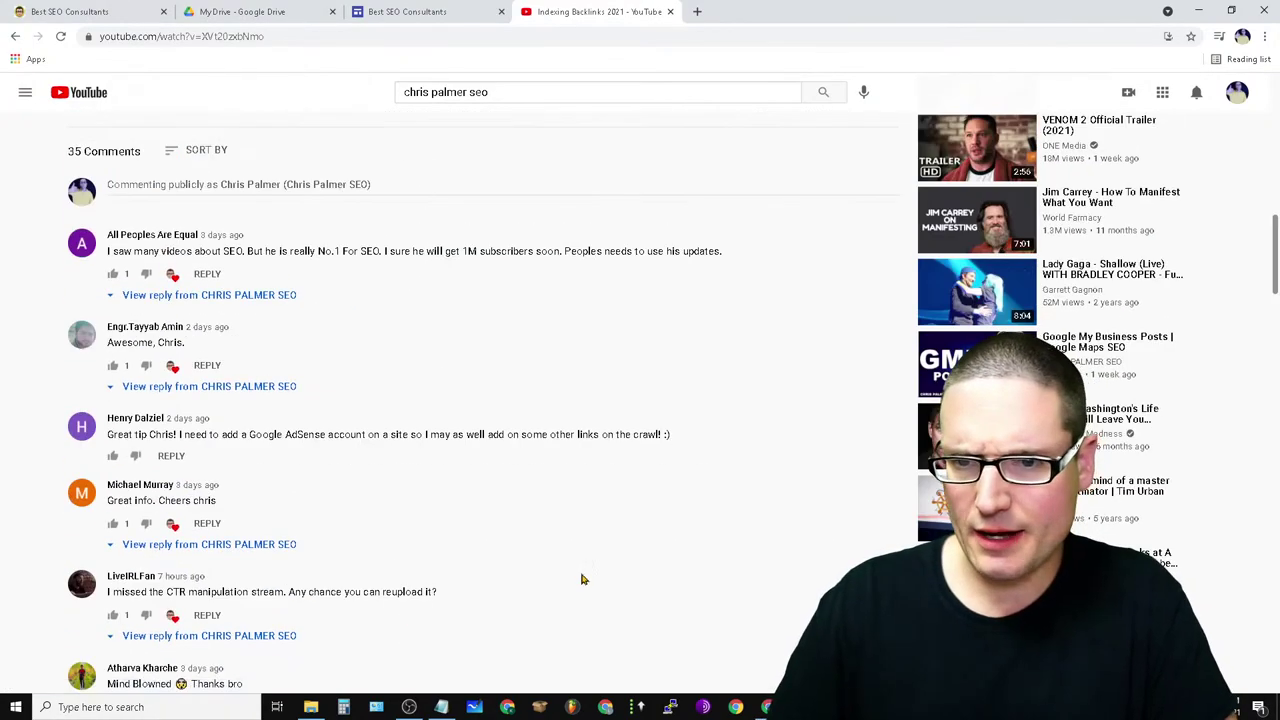
{"action": "scroll", "coordinate": [576, 601], "scroll_direction": "up", "scroll_amount": 2}
{"action": "scroll", "coordinate": [576, 601], "scroll_direction": "down", "scroll_amount": 4}
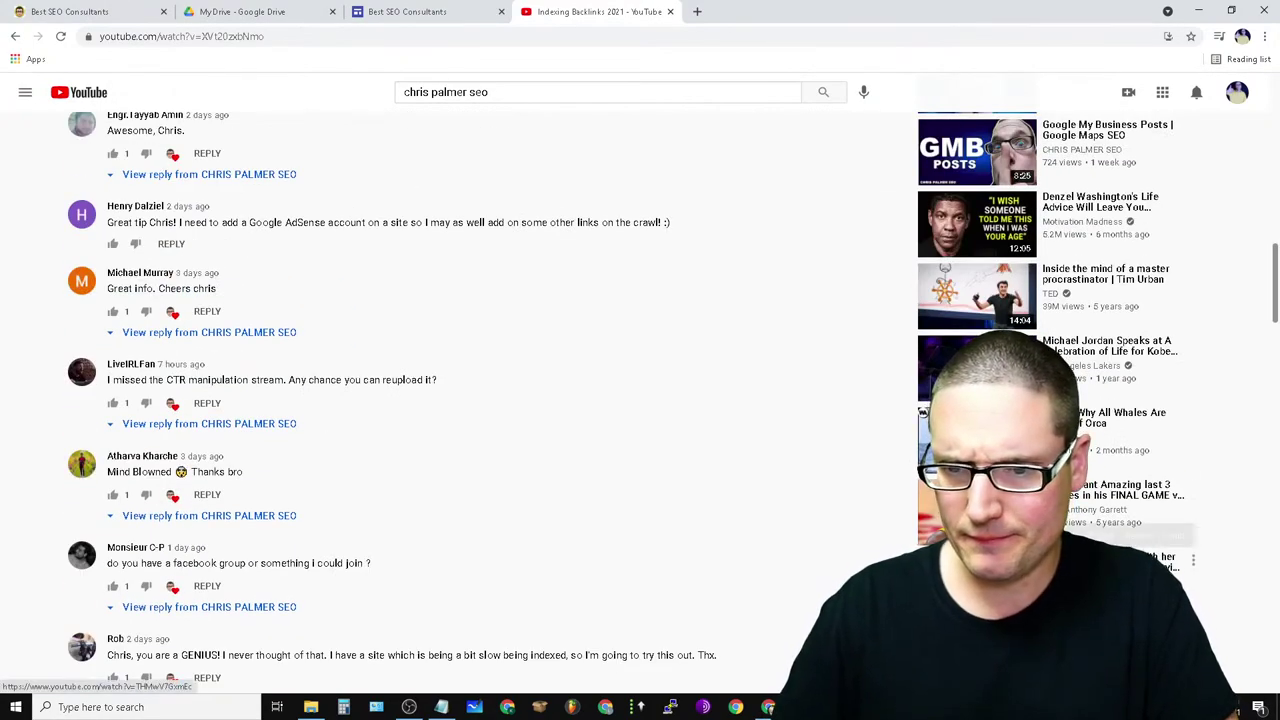
{"action": "scroll", "coordinate": [1200, 538], "scroll_direction": "up", "scroll_amount": 2}
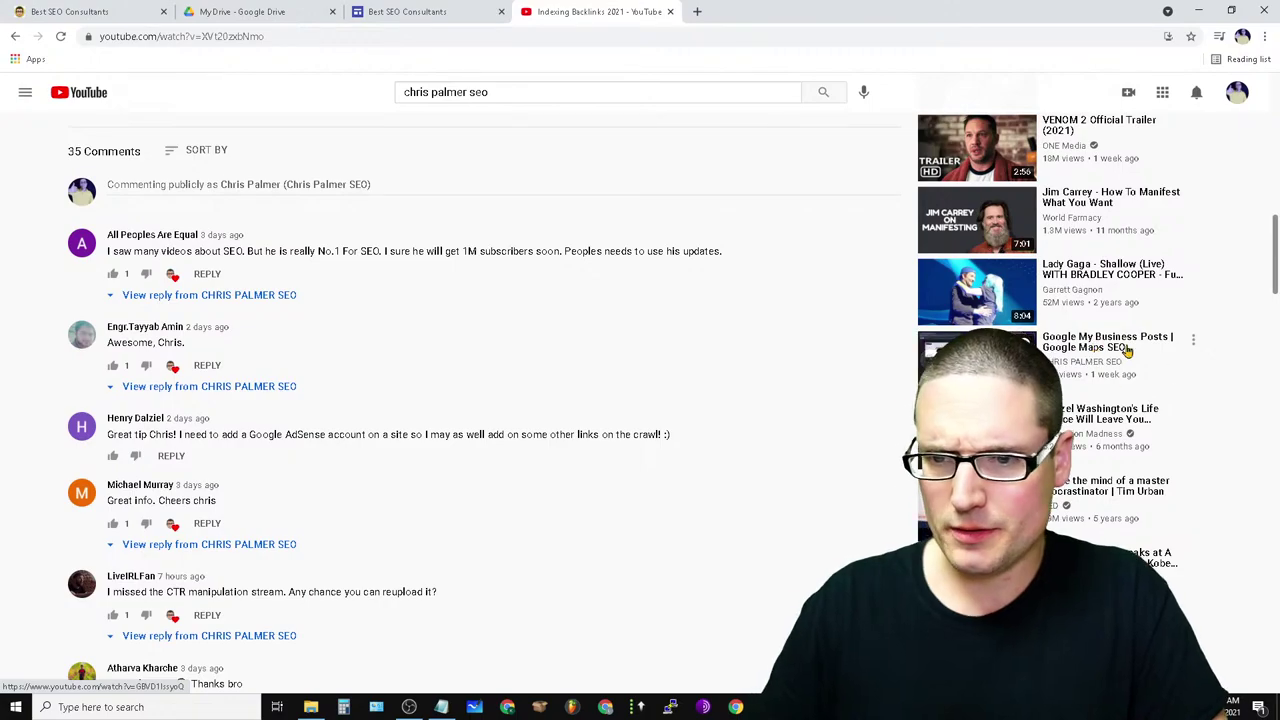
{"action": "scroll", "coordinate": [1127, 350], "scroll_direction": "up", "scroll_amount": 15}
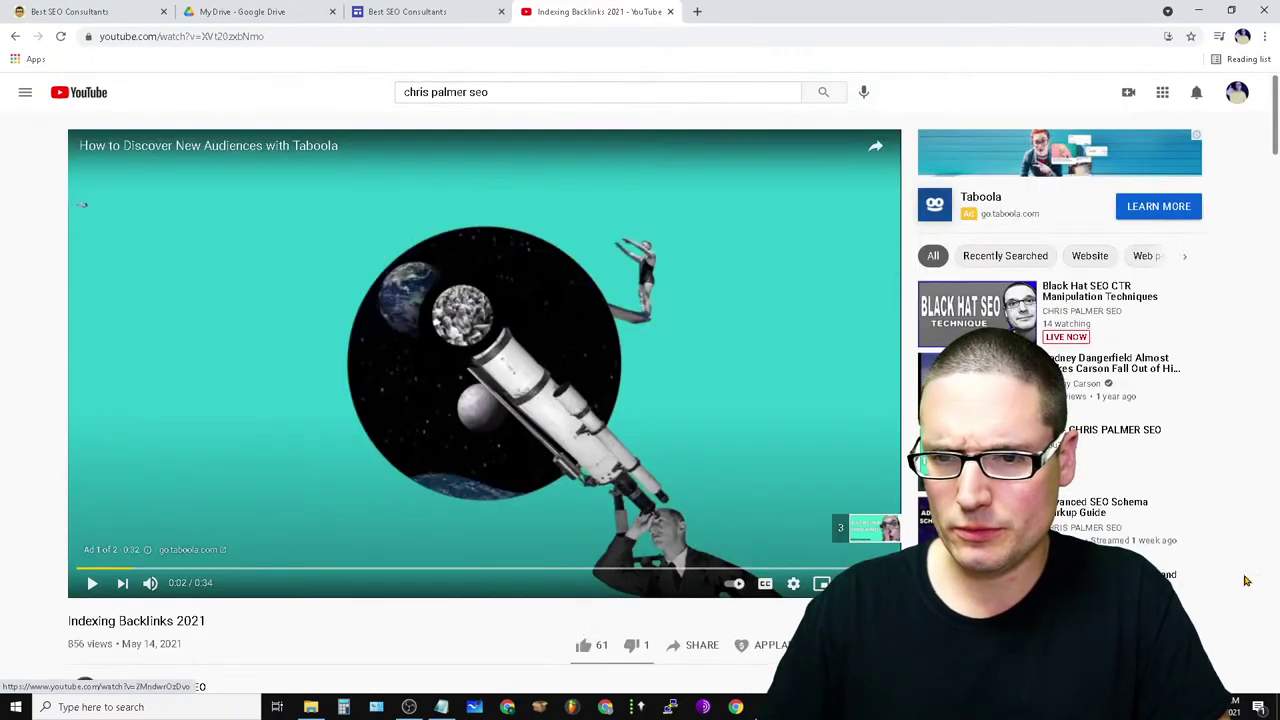
- Copy the POP for On-Page SEO link from the Advanced SEO Schema Markup Guide's pinned comment
{"action": "left_click", "coordinate": [1077, 531]}
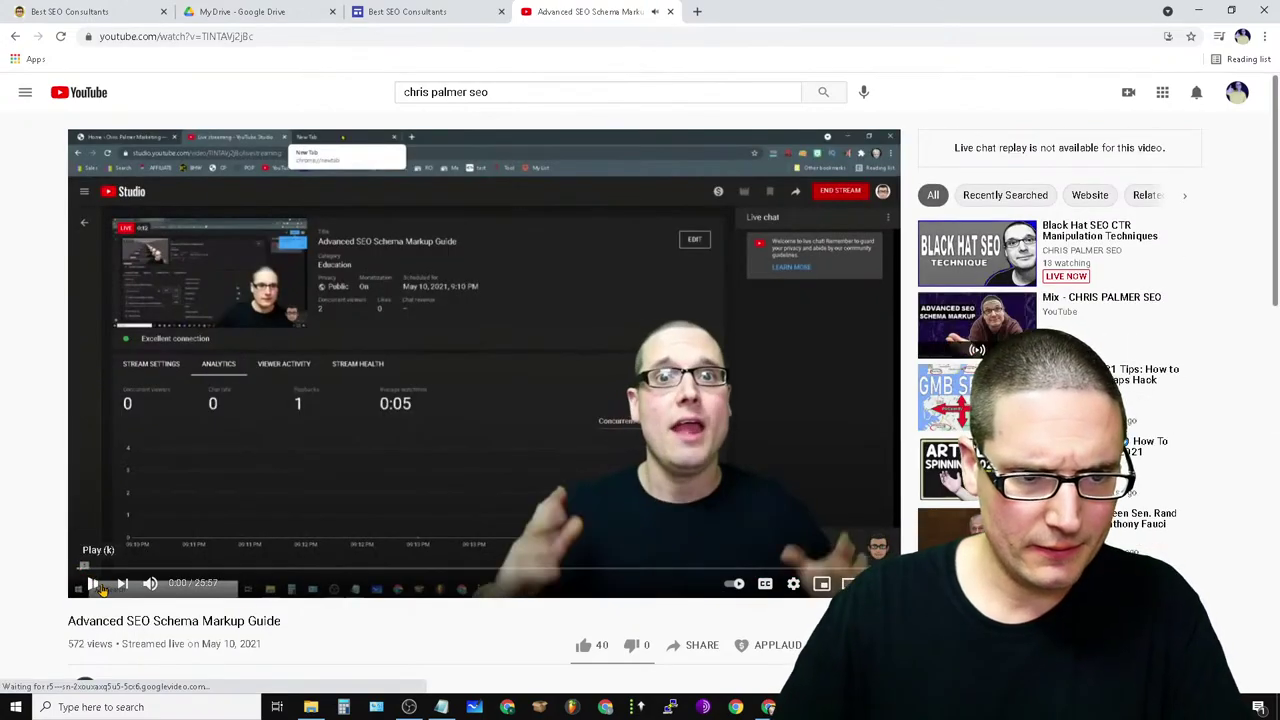
{"action": "scroll", "coordinate": [340, 477], "scroll_direction": "down", "scroll_amount": 4}
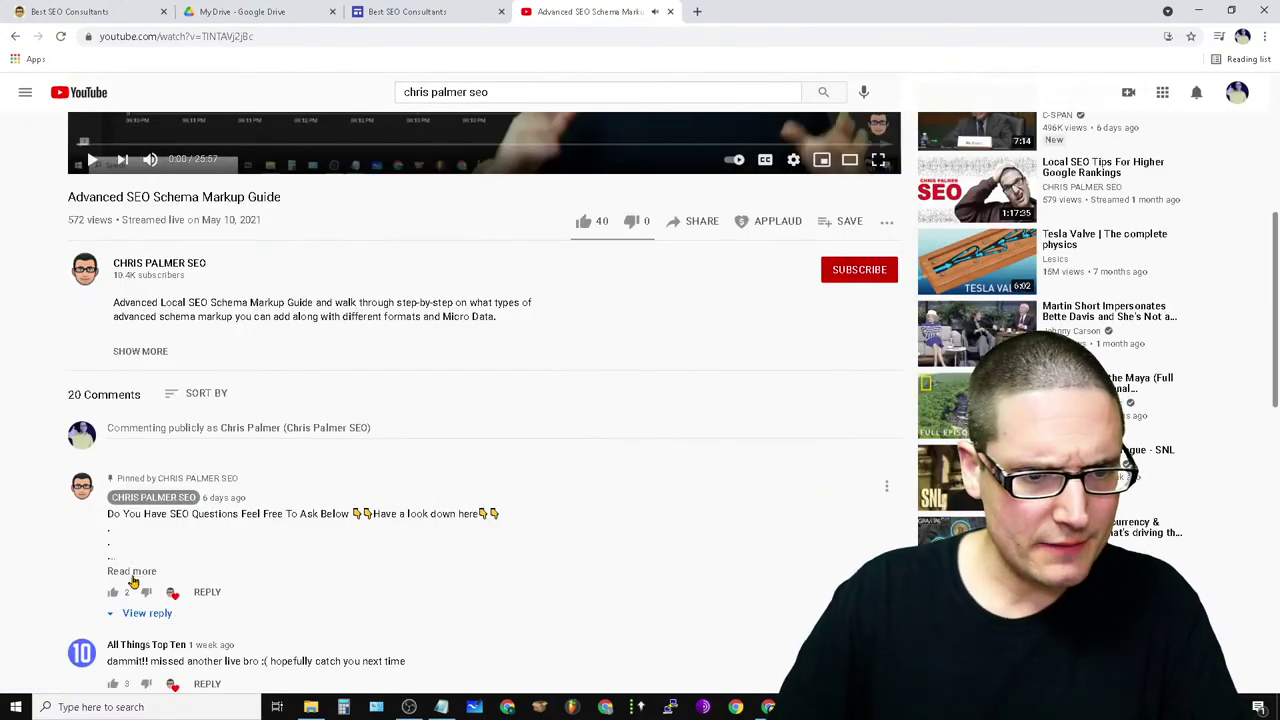
{"action": "left_click", "coordinate": [133, 572]}
{"action": "scroll", "coordinate": [586, 409], "scroll_direction": "down", "scroll_amount": 5}
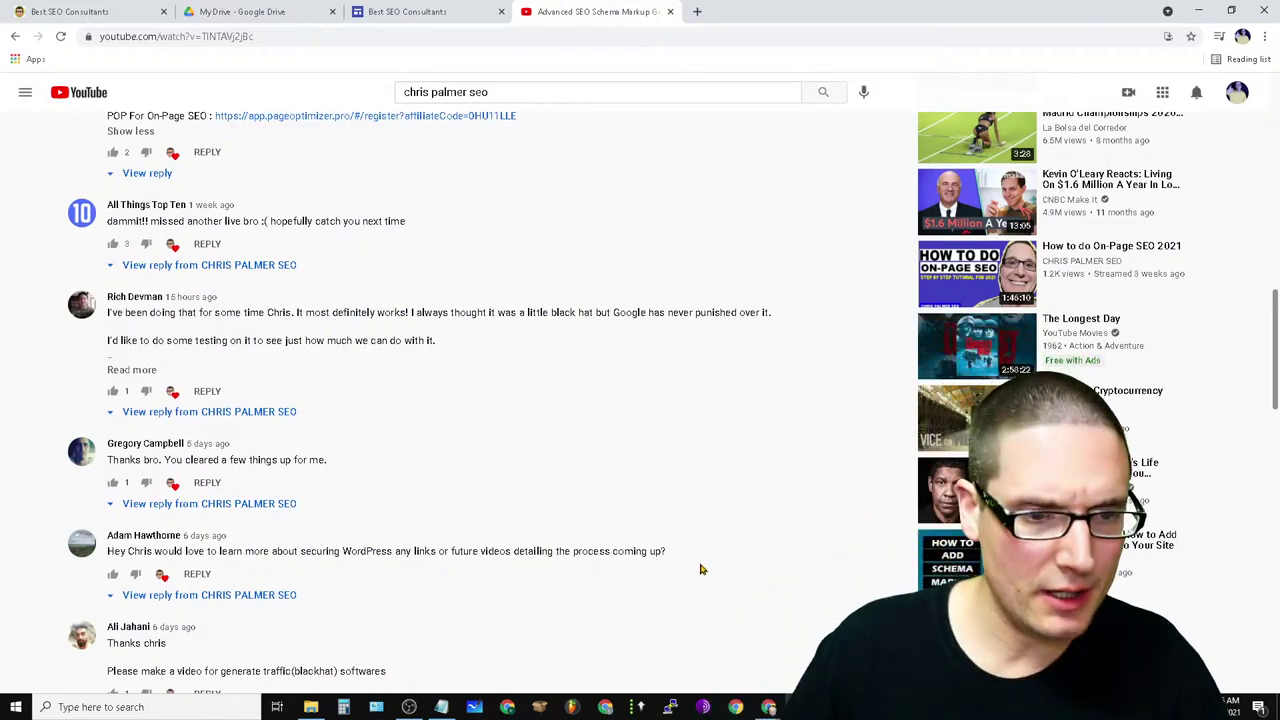
{"action": "scroll", "coordinate": [403, 369], "scroll_direction": "up", "scroll_amount": 2}
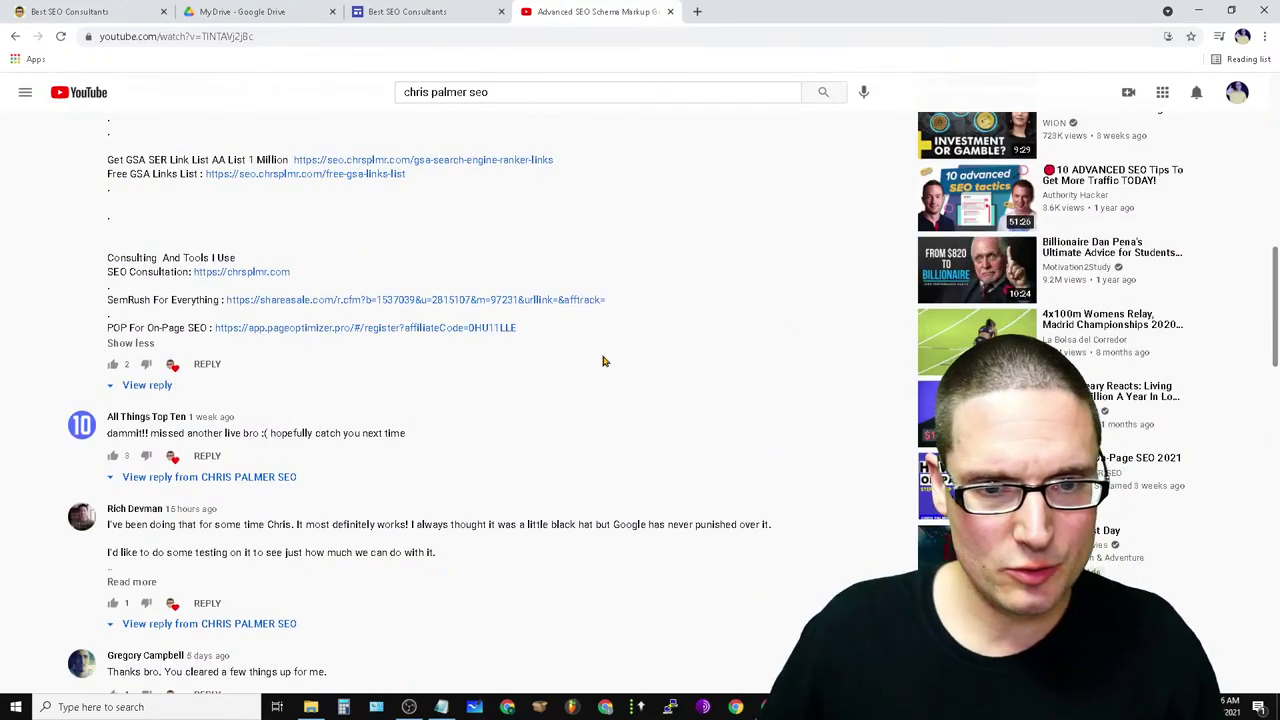
{"action": "left_click_drag", "start_coordinate": [530, 335], "coordinate": [214, 329]}
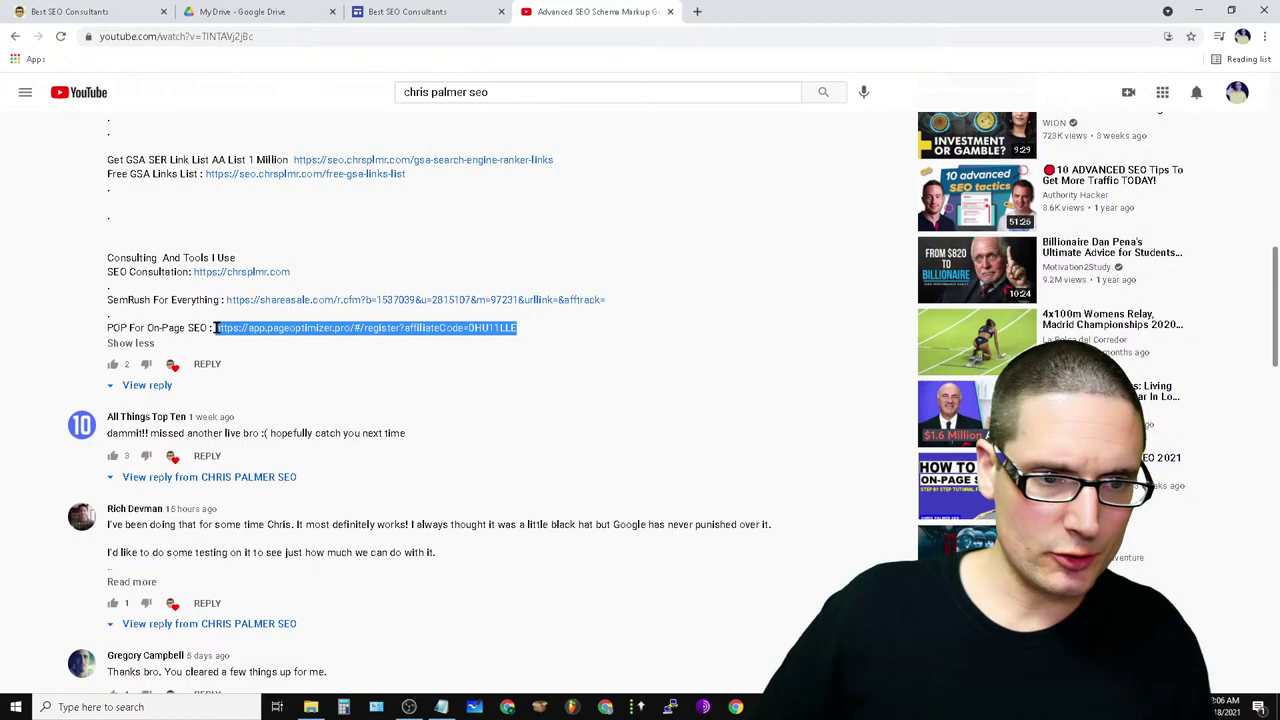
{"action": "right_click", "coordinate": [390, 330]}
{"action": "left_click", "coordinate": [426, 453]}
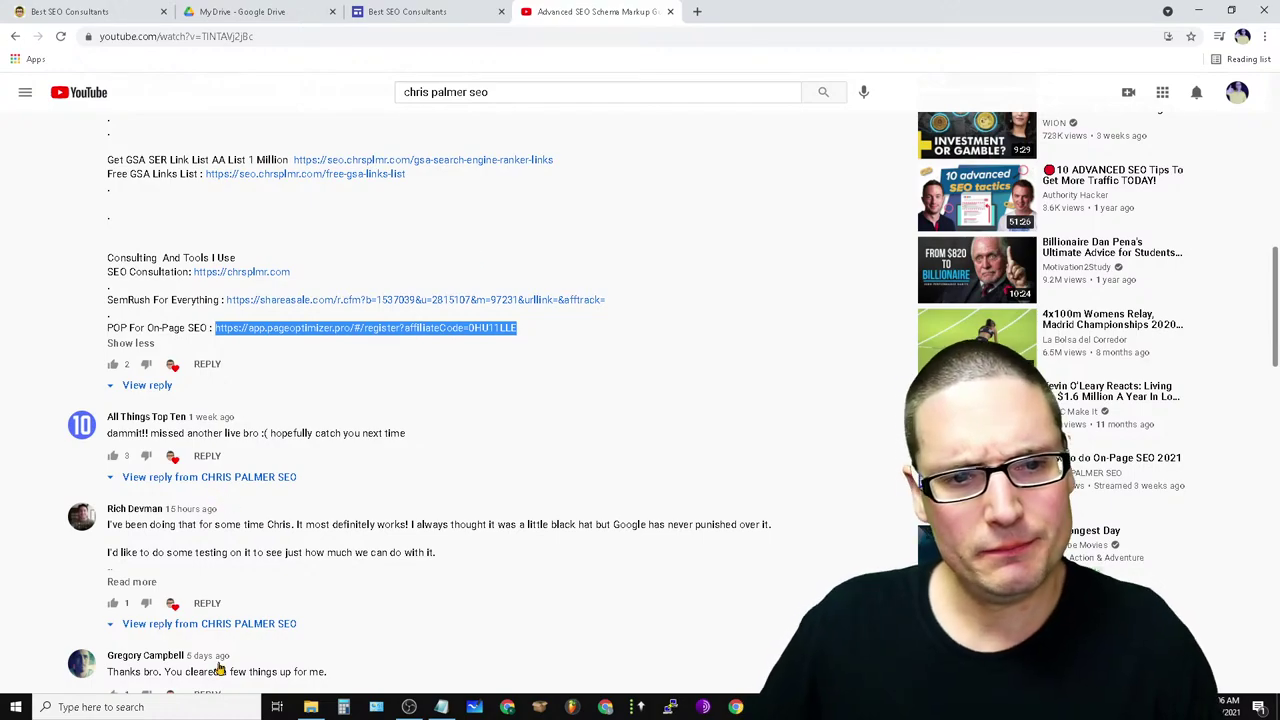
{"action": "left_click", "coordinate": [430, 10]}
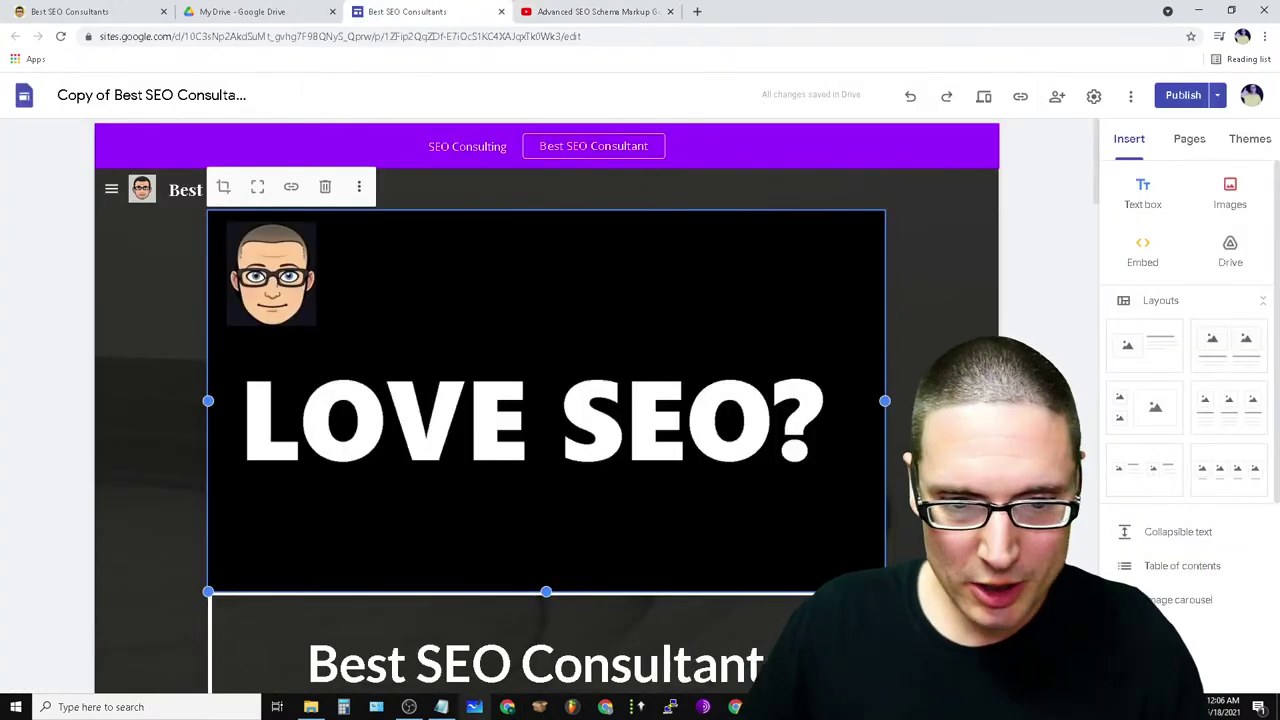
- Paste the POP link into a new blank Notepad note
{"action": "right_click", "coordinate": [441, 707]}
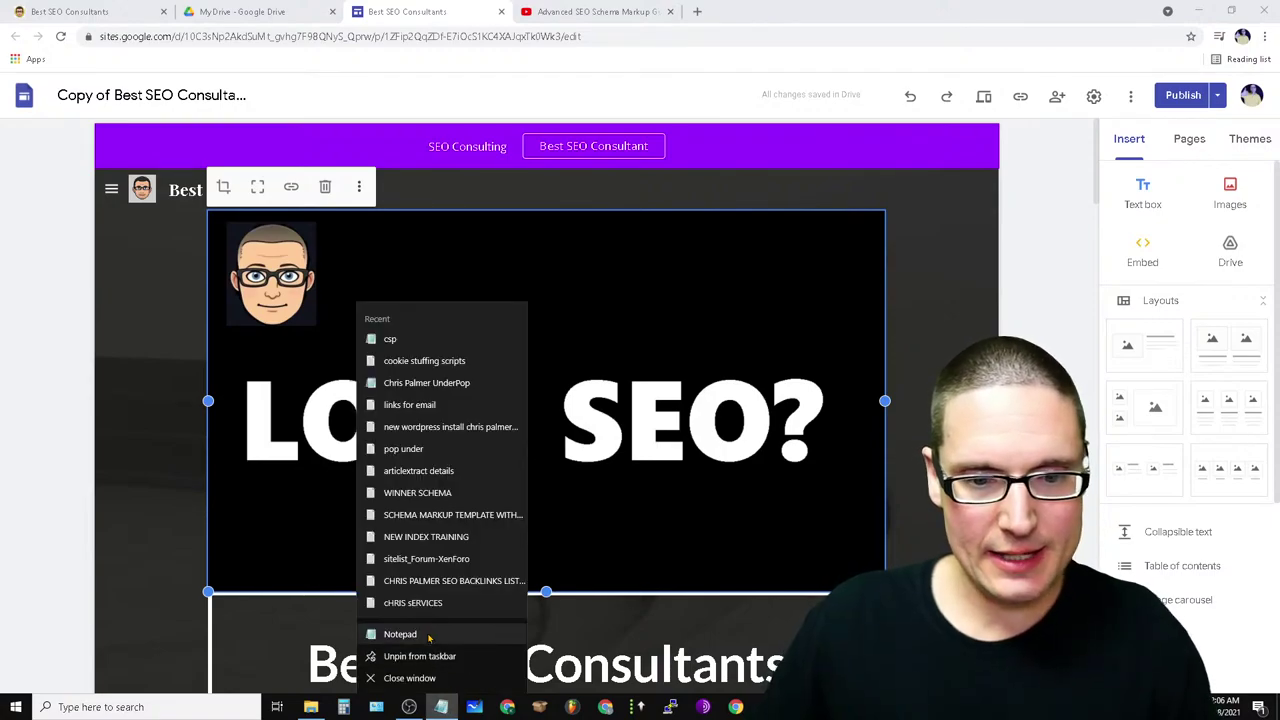
{"action": "left_click", "coordinate": [429, 637]}
{"action": "right_click", "coordinate": [317, 117]}
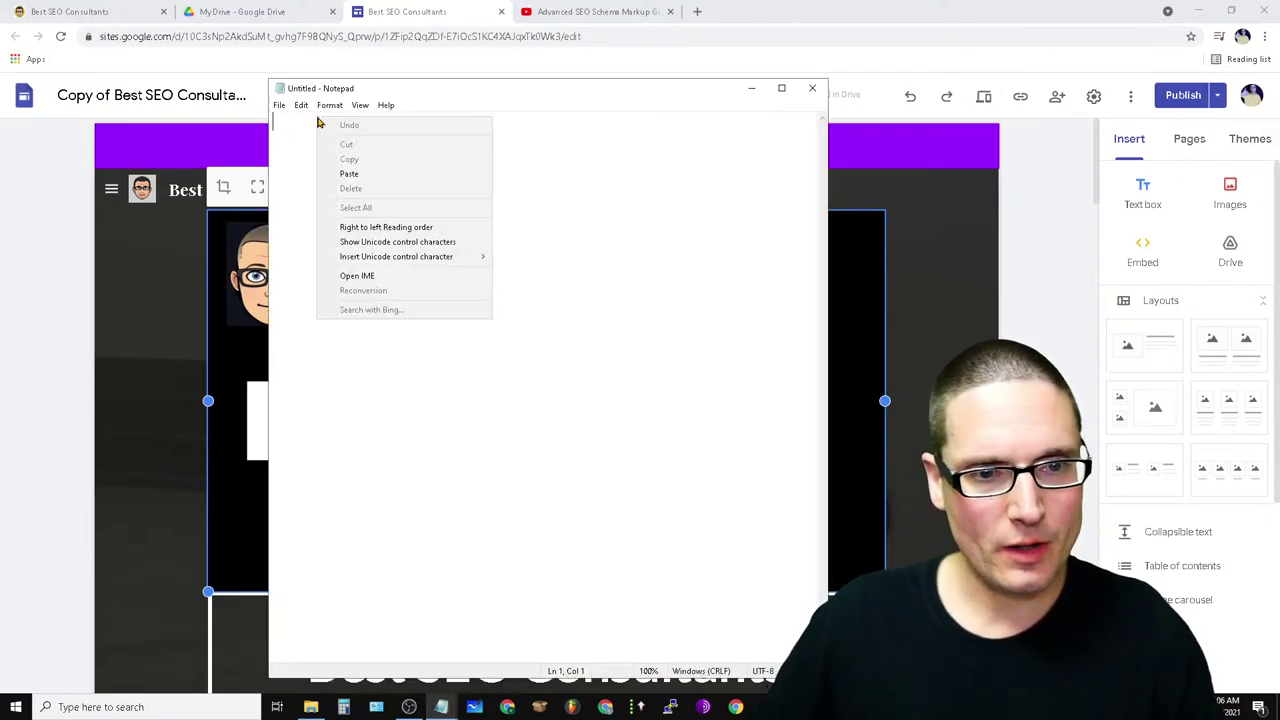
{"action": "left_click", "coordinate": [348, 175]}
{"action": "key", "text": "ctrl+a"}
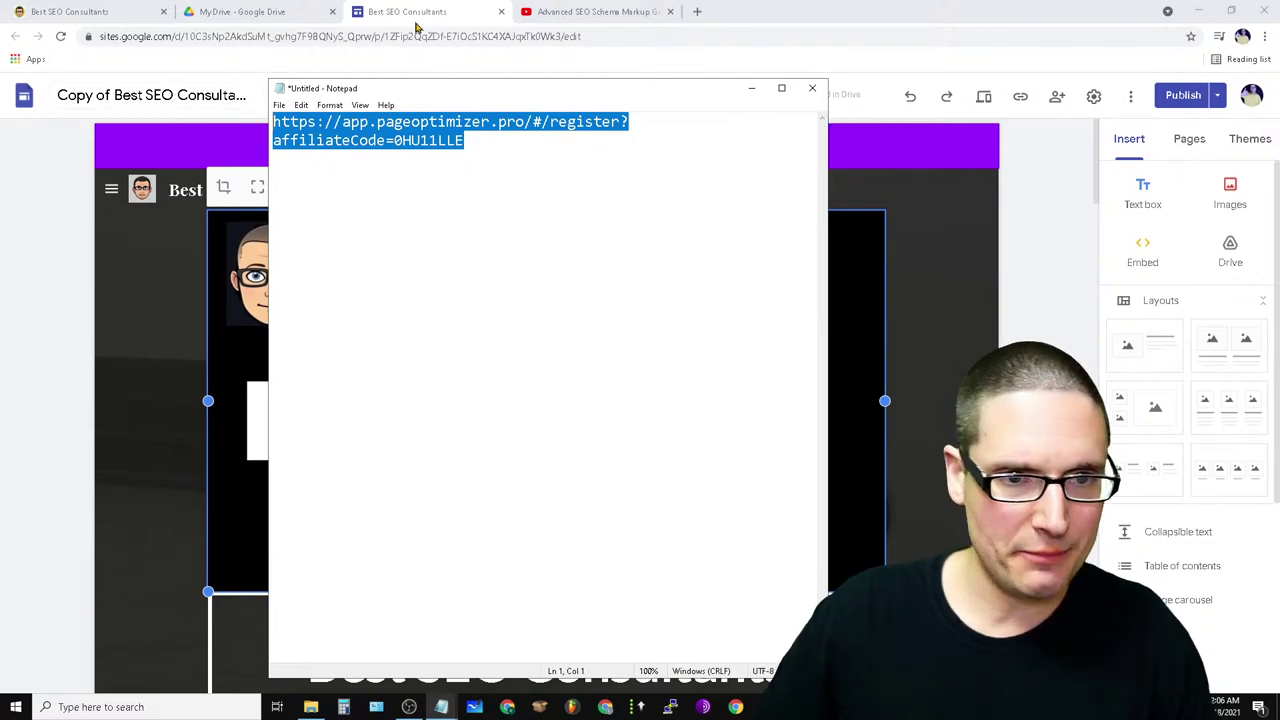
{"action": "left_click", "coordinate": [276, 9]}
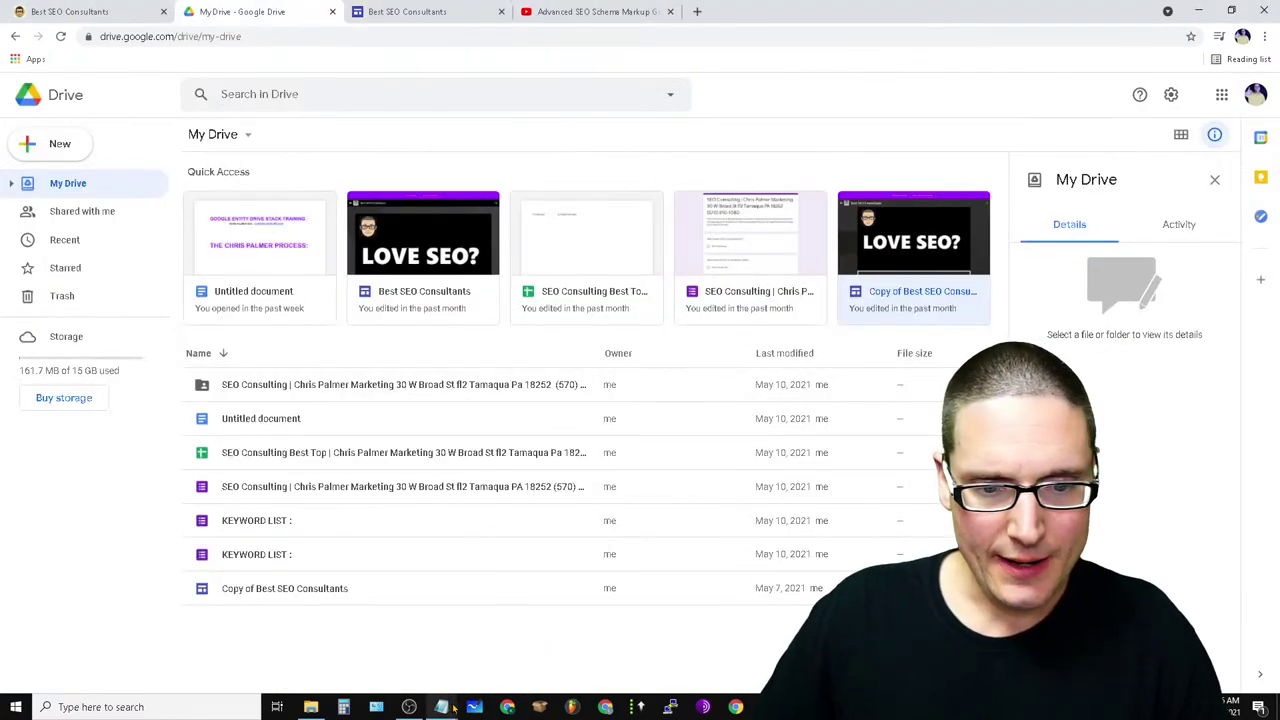
{"action": "mouse_move", "coordinate": [455, 706]}
{"action": "left_click", "coordinate": [485, 625]}
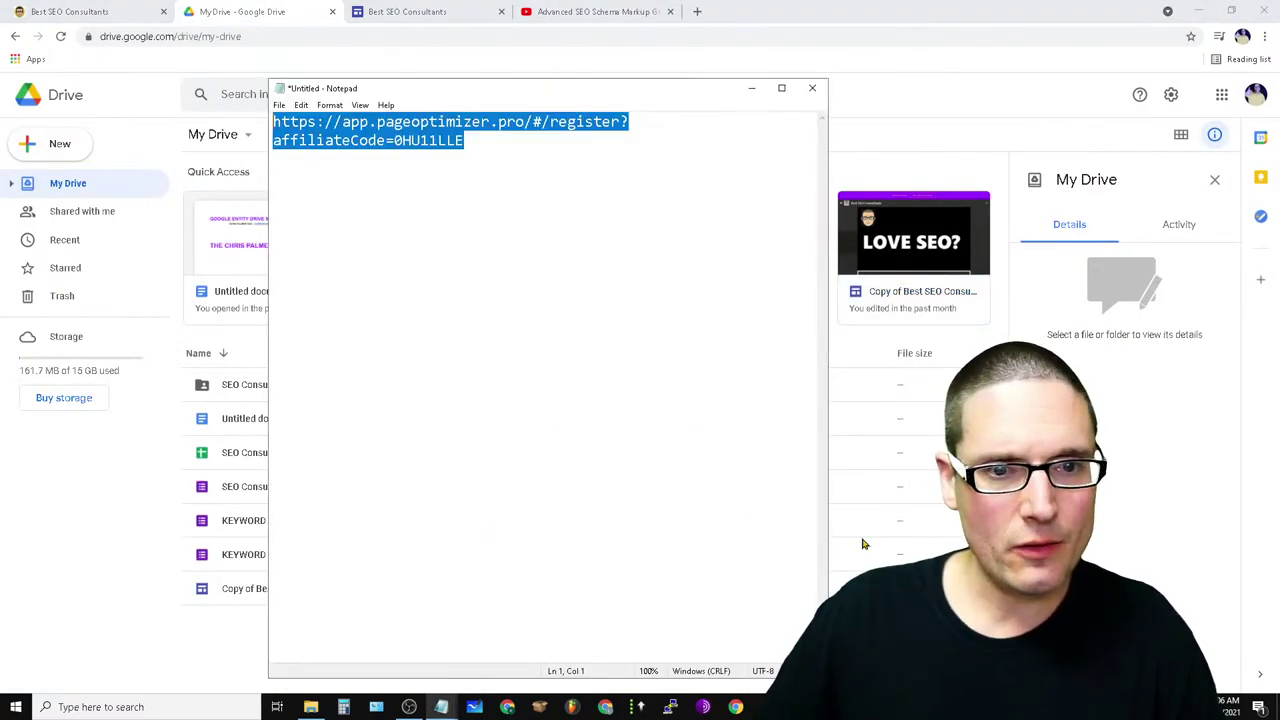
{"action": "left_click", "coordinate": [649, 237]}
{"action": "left_click", "coordinate": [751, 88]}
- Copy the SemRush For Everything link from YouTube and paste it below the POP link
{"action": "left_click", "coordinate": [600, 12]}
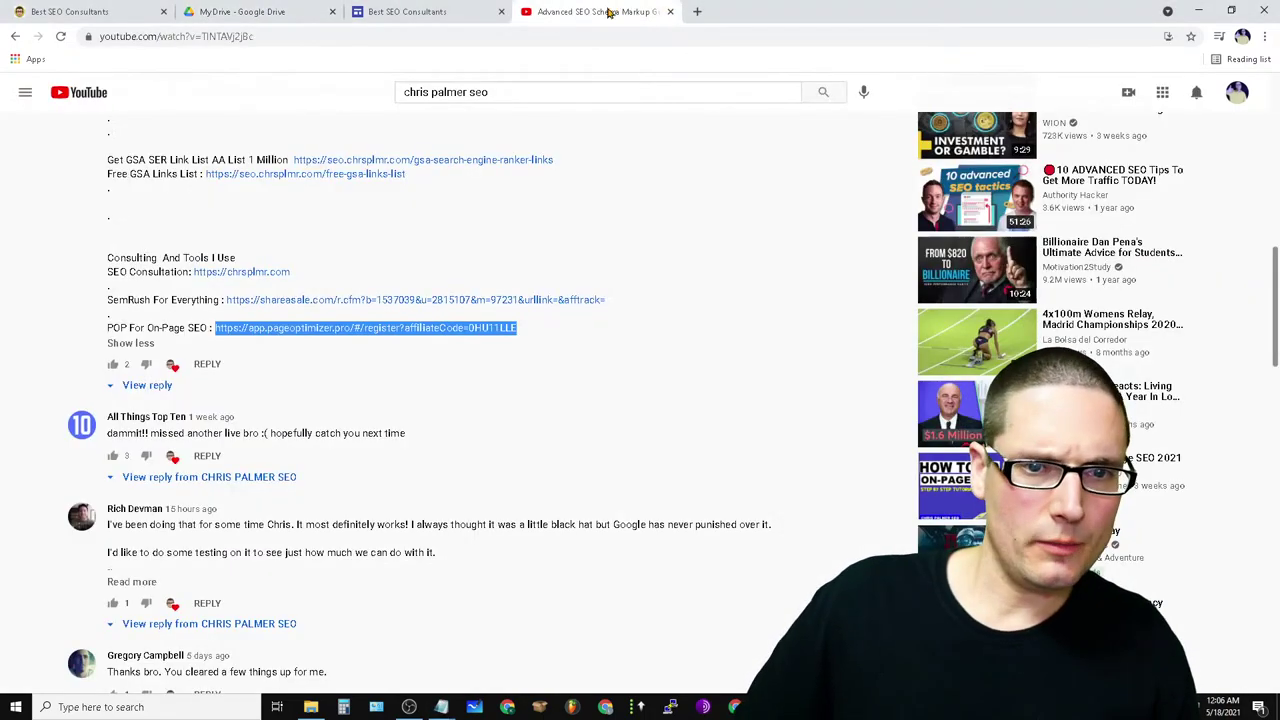
{"action": "left_click_drag", "start_coordinate": [630, 300], "coordinate": [226, 306]}
{"action": "right_click", "coordinate": [268, 304]}
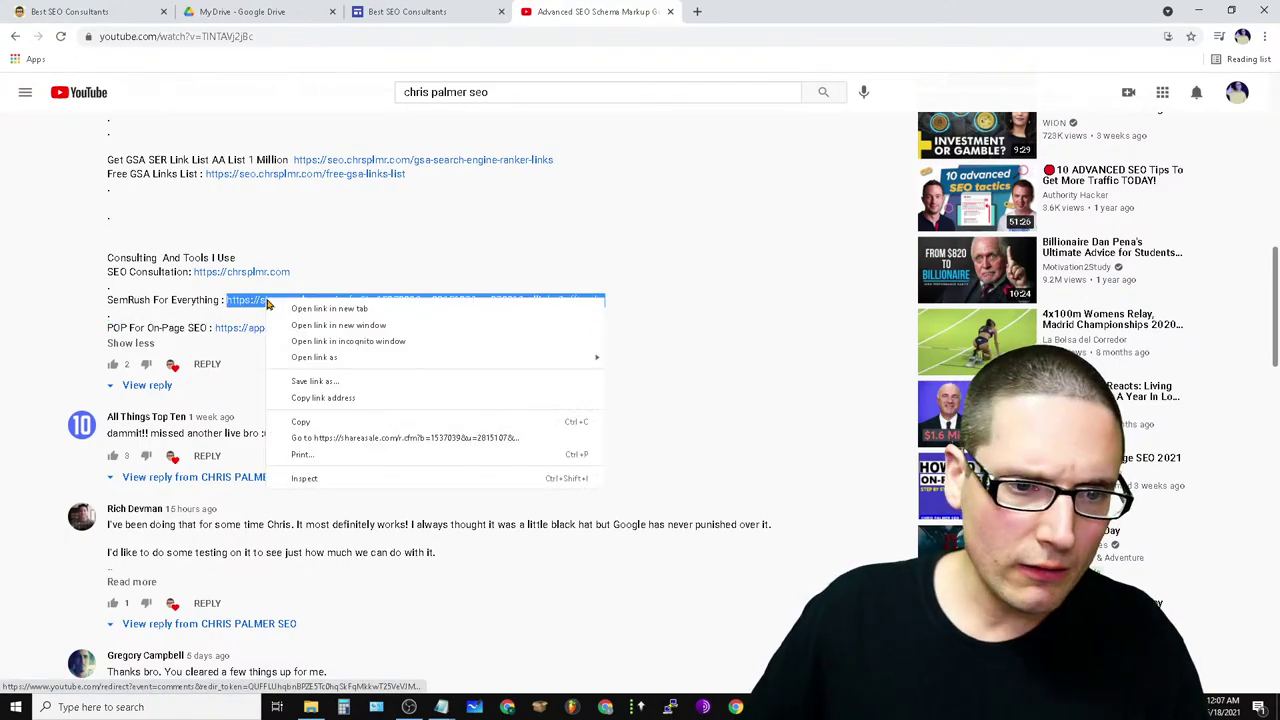
{"action": "left_click", "coordinate": [337, 421]}
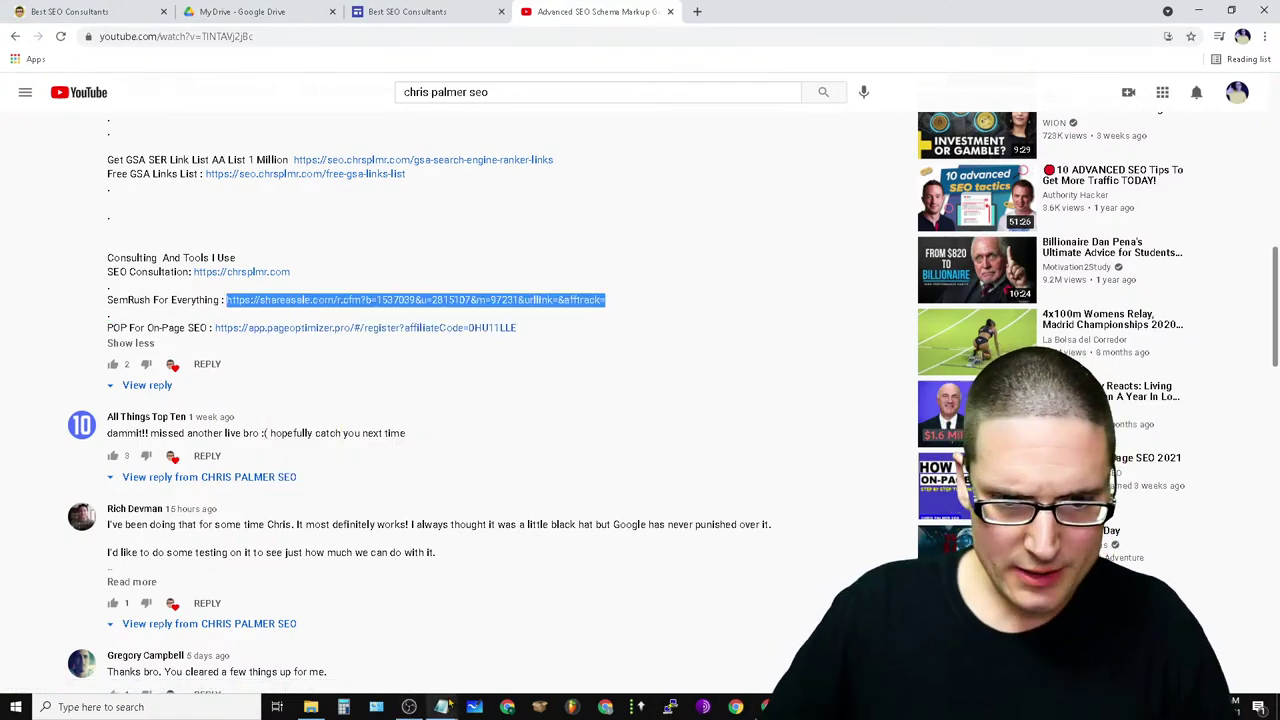
{"action": "mouse_move", "coordinate": [452, 712]}
{"action": "left_click", "coordinate": [478, 640]}
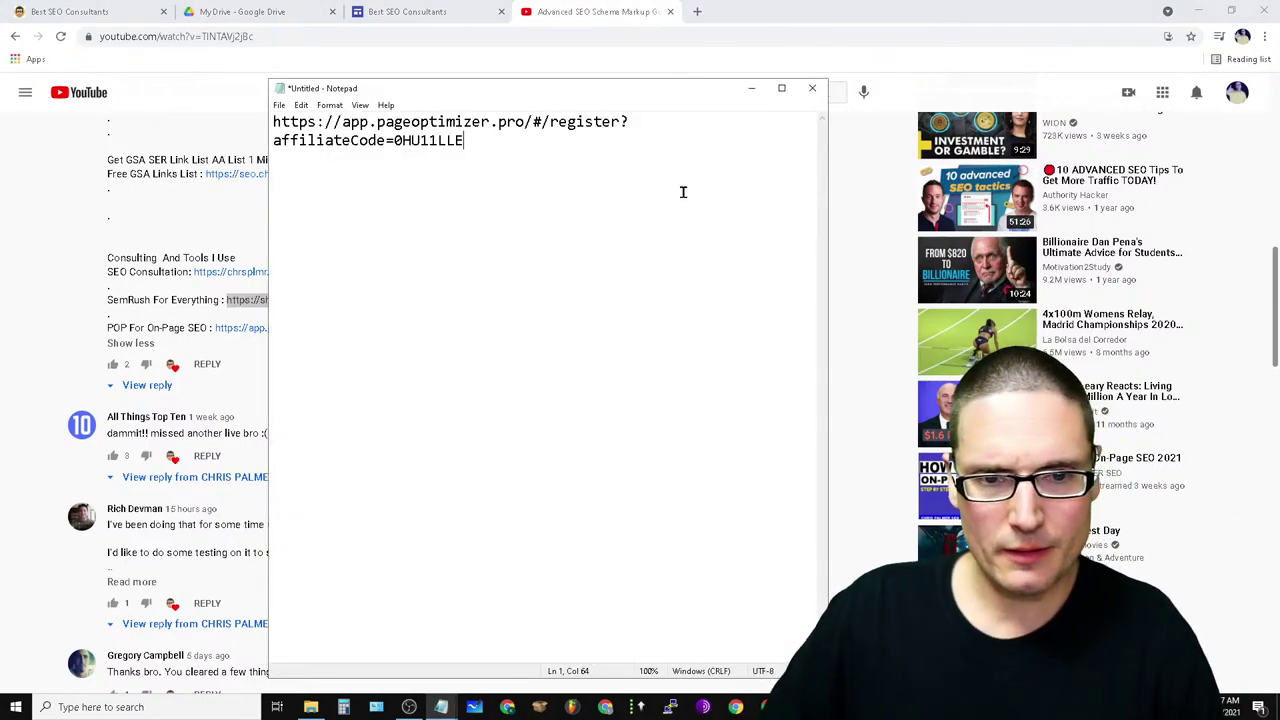
{"action": "key", "text": "Return"}
{"action": "key", "text": "Return"}
{"action": "right_click", "coordinate": [314, 180]}
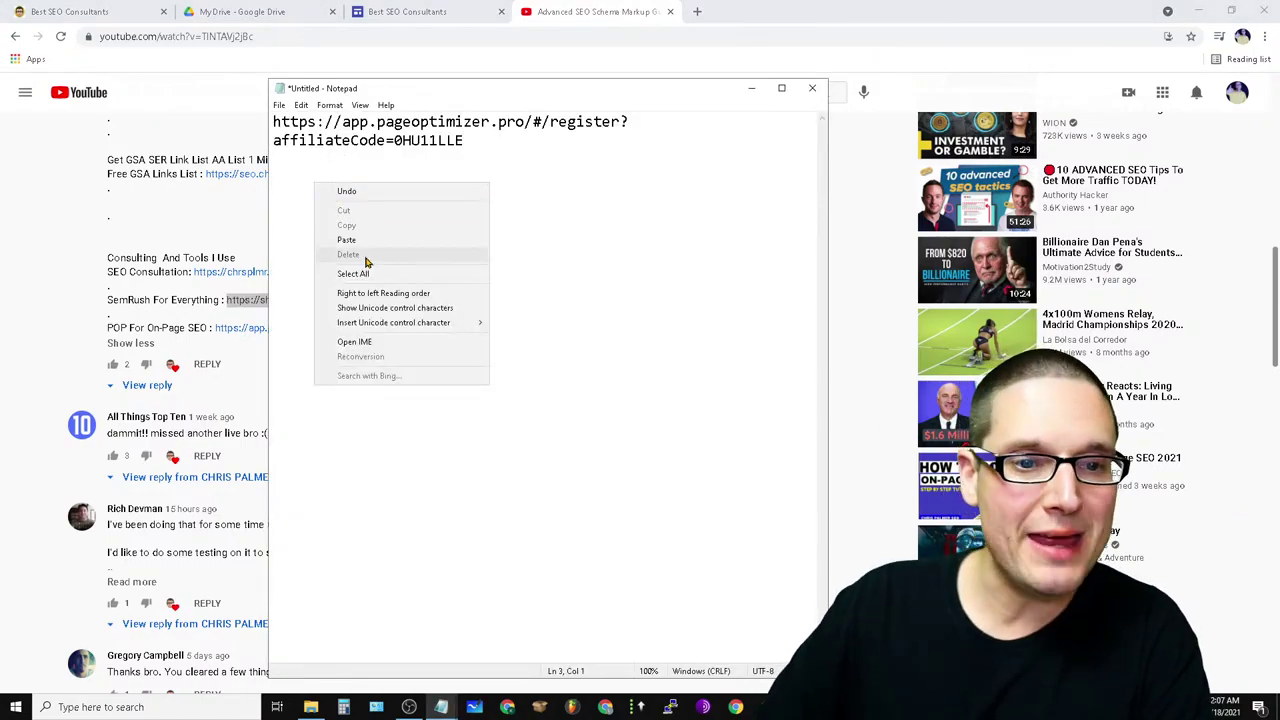
{"action": "left_click", "coordinate": [373, 240]}
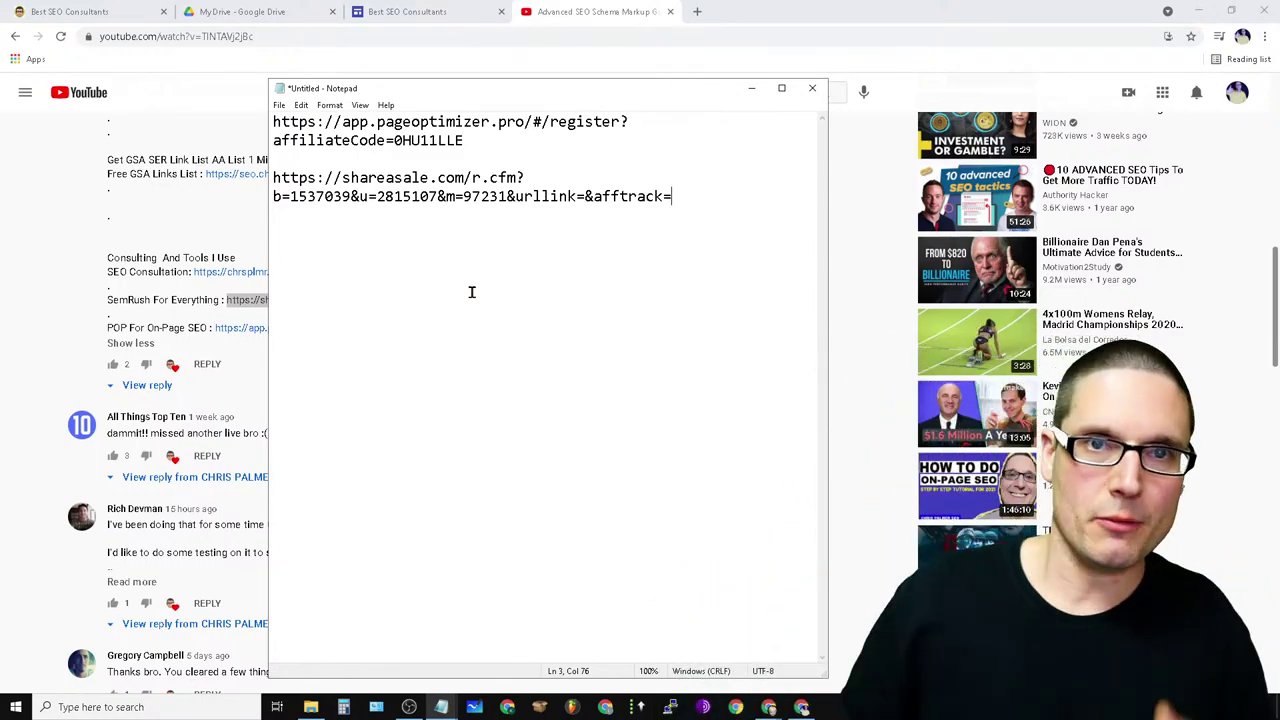
- Hide Notepad and copy the published Best SEO Consultants page URL from the address bar
{"action": "left_click", "coordinate": [751, 88]}
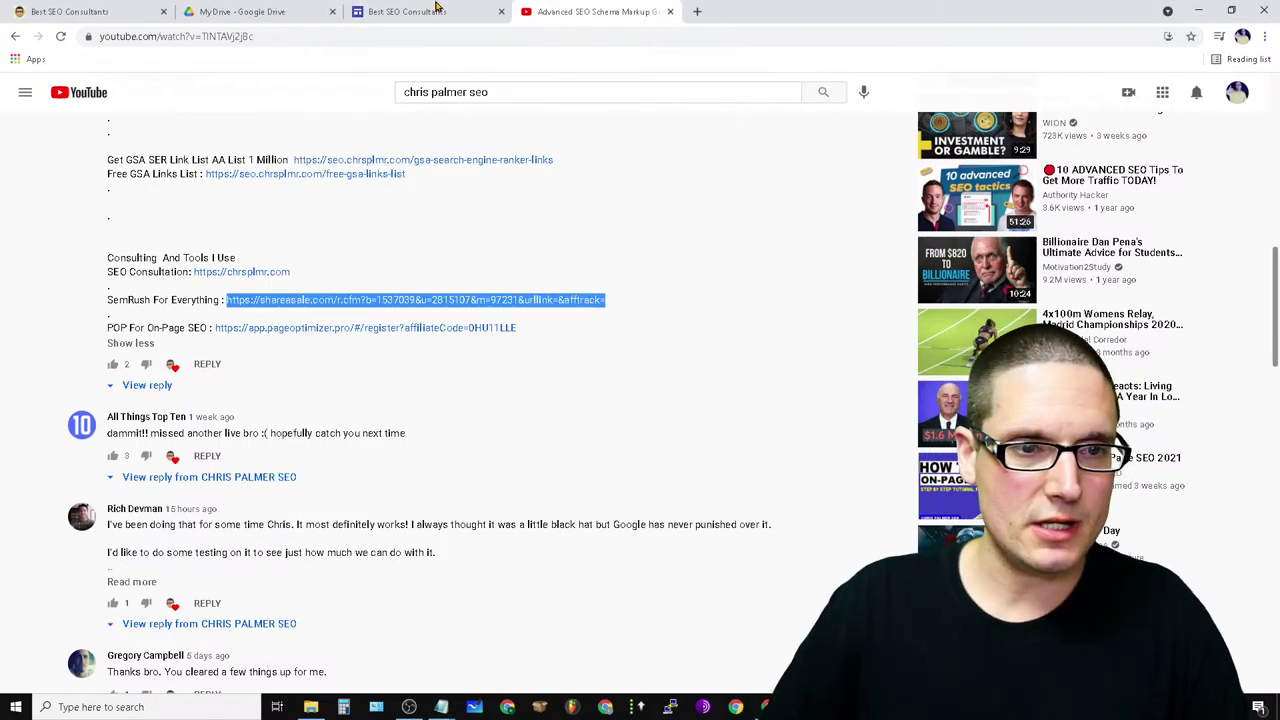
{"action": "left_click", "coordinate": [437, 9]}
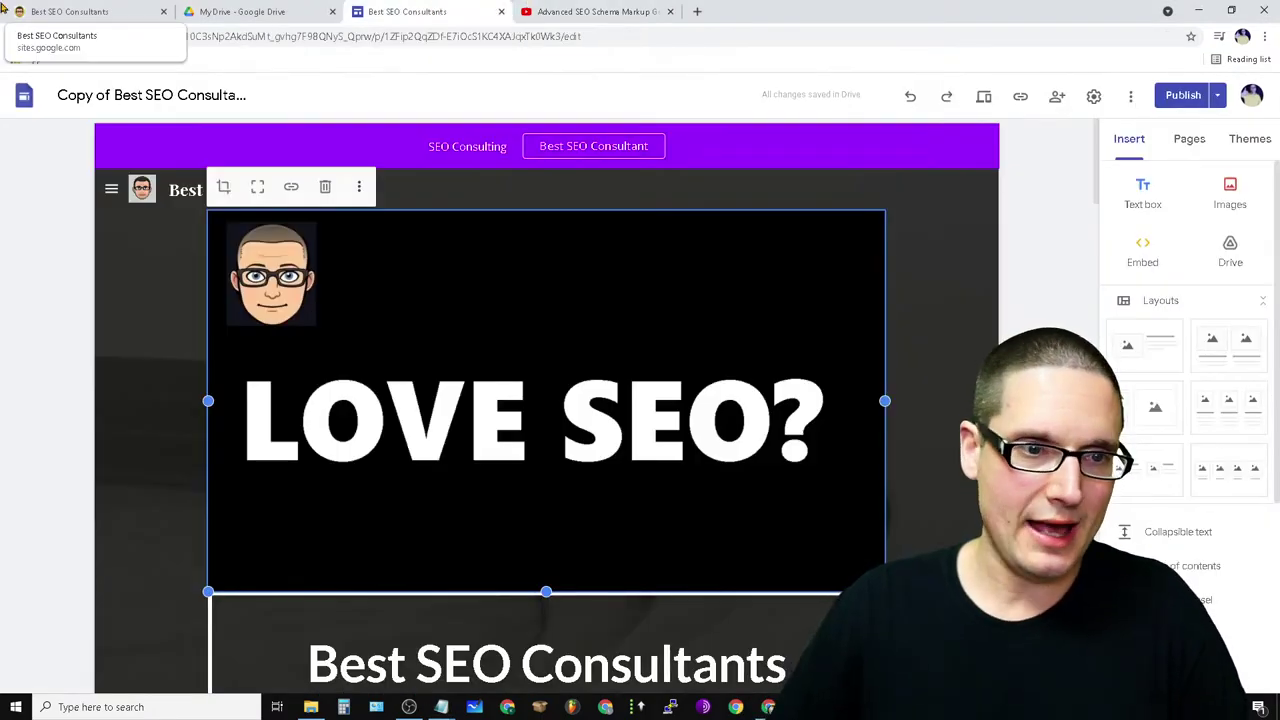
{"action": "left_click", "coordinate": [100, 10]}
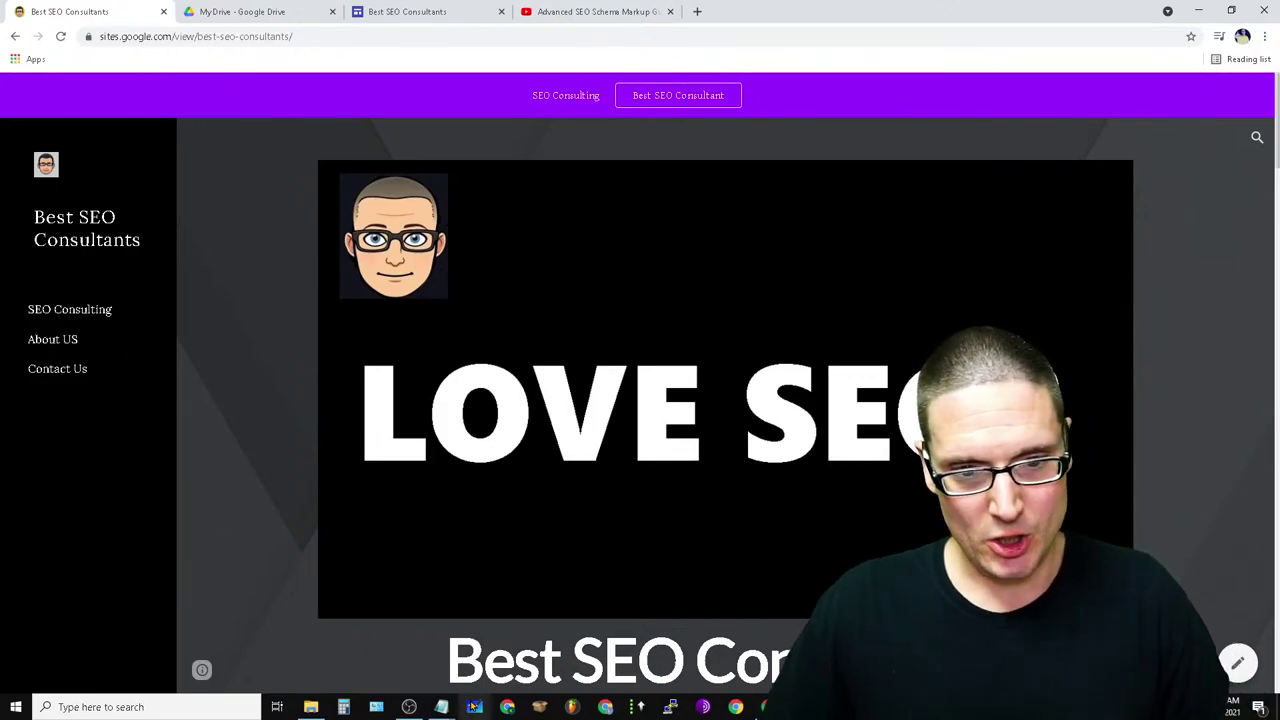
{"action": "left_click", "coordinate": [306, 36]}
{"action": "triple_click", "coordinate": [306, 36]}
{"action": "right_click", "coordinate": [306, 36]}
{"action": "left_click", "coordinate": [345, 110]}
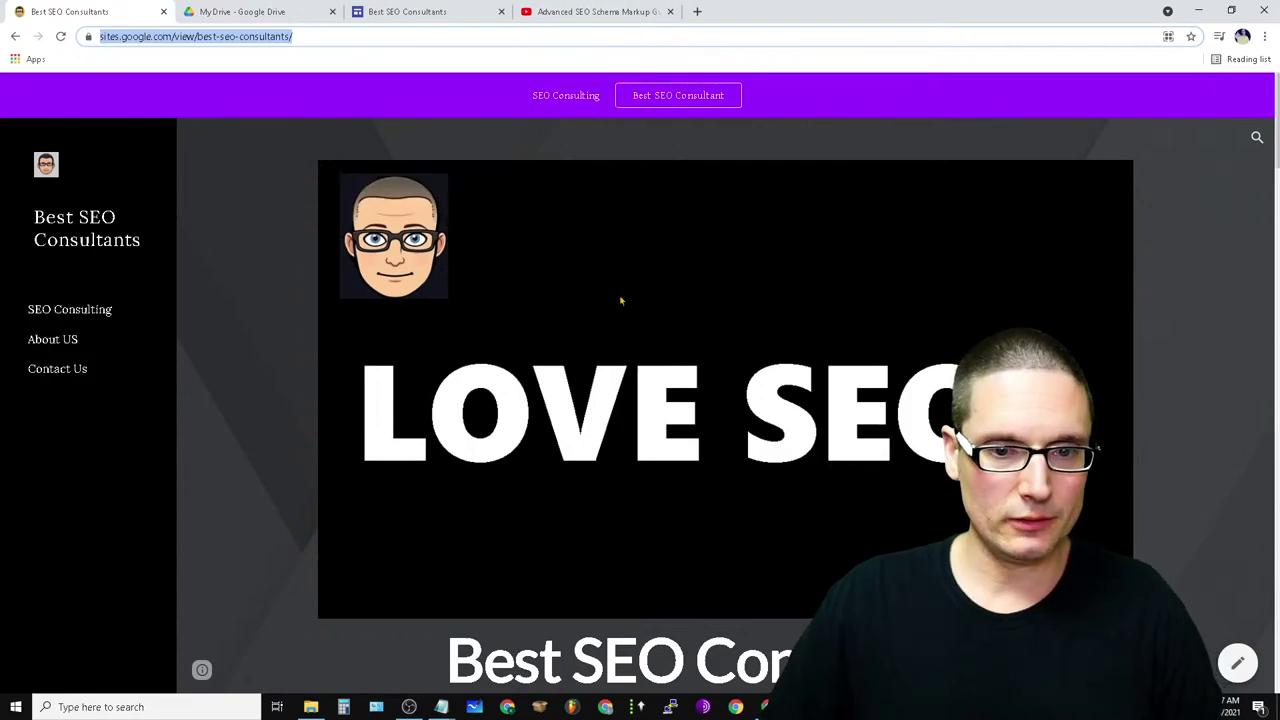
{"action": "left_click", "coordinate": [766, 707]}
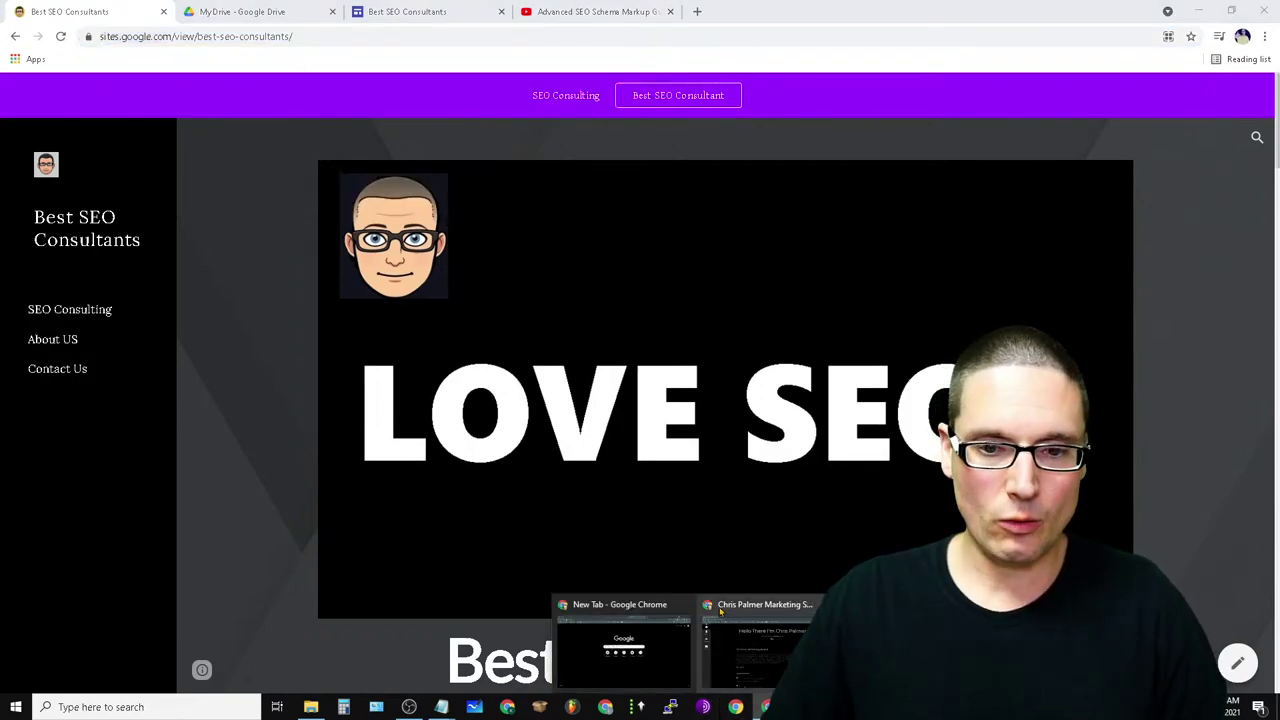
- Bring the index.html editor forward, reload it, and scroll to the About section near line 66
{"action": "left_click", "coordinate": [626, 605]}
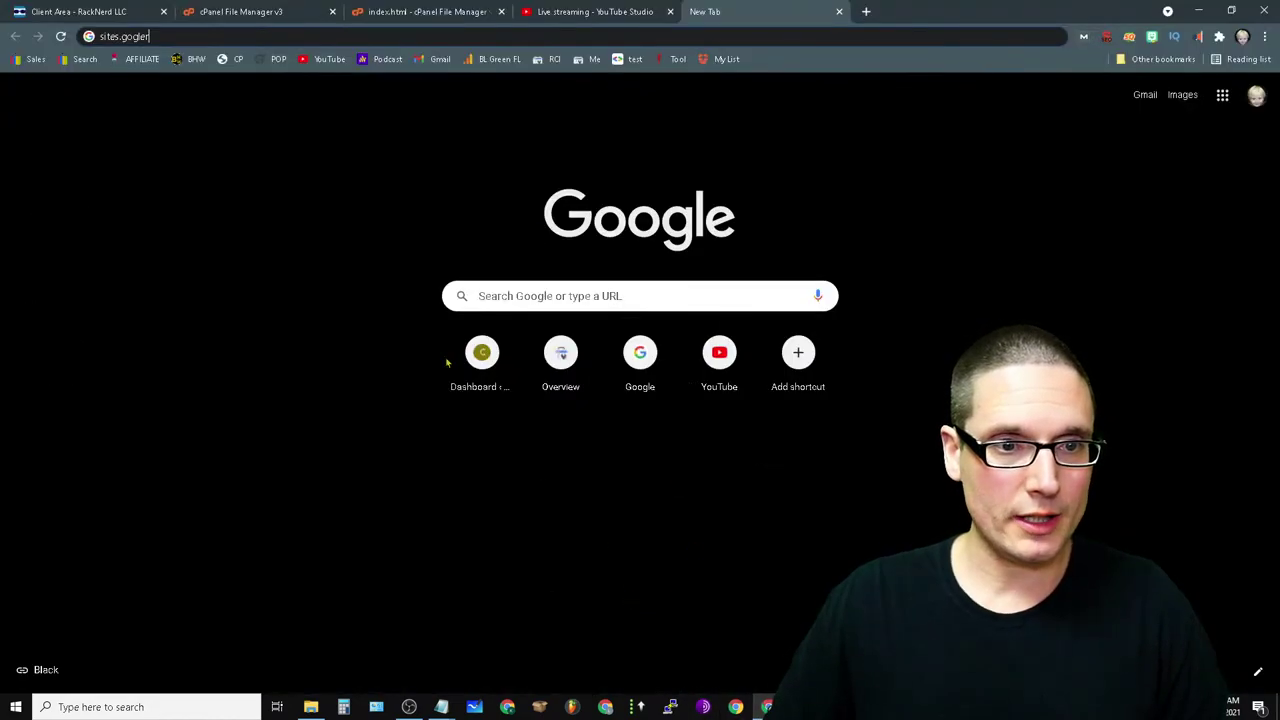
{"action": "left_click", "coordinate": [430, 13]}
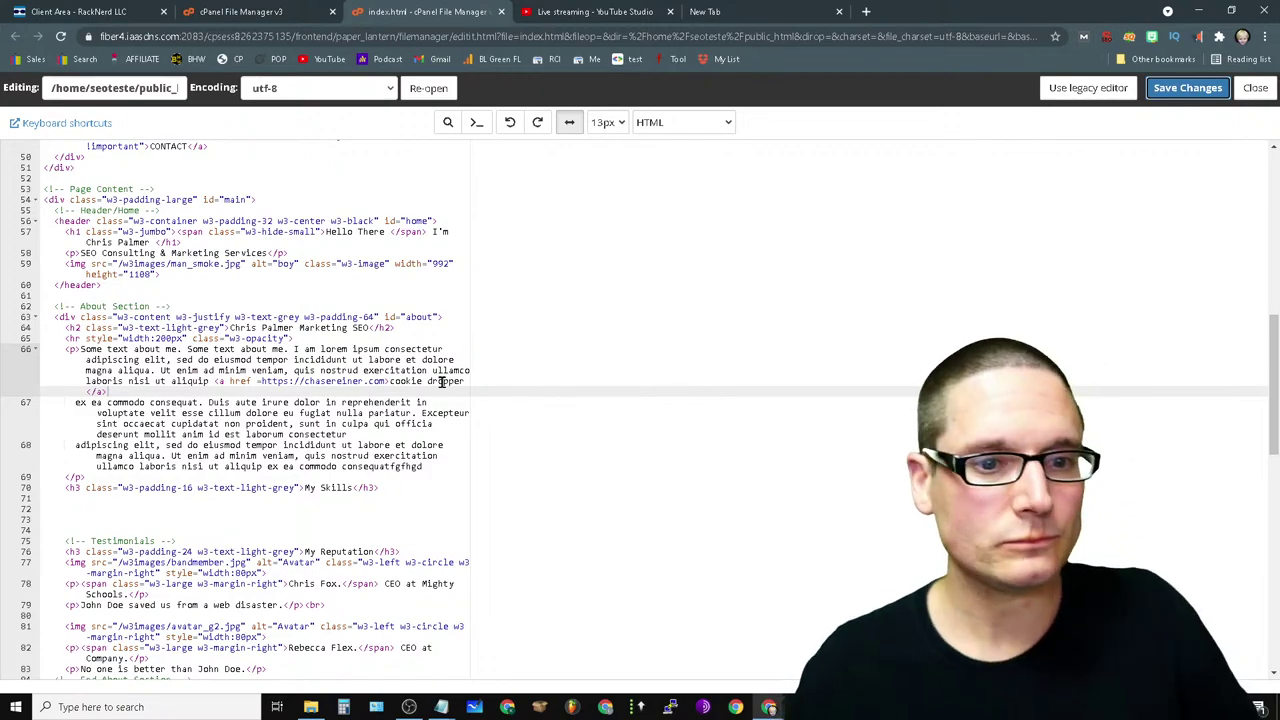
{"action": "left_click", "coordinate": [60, 36]}
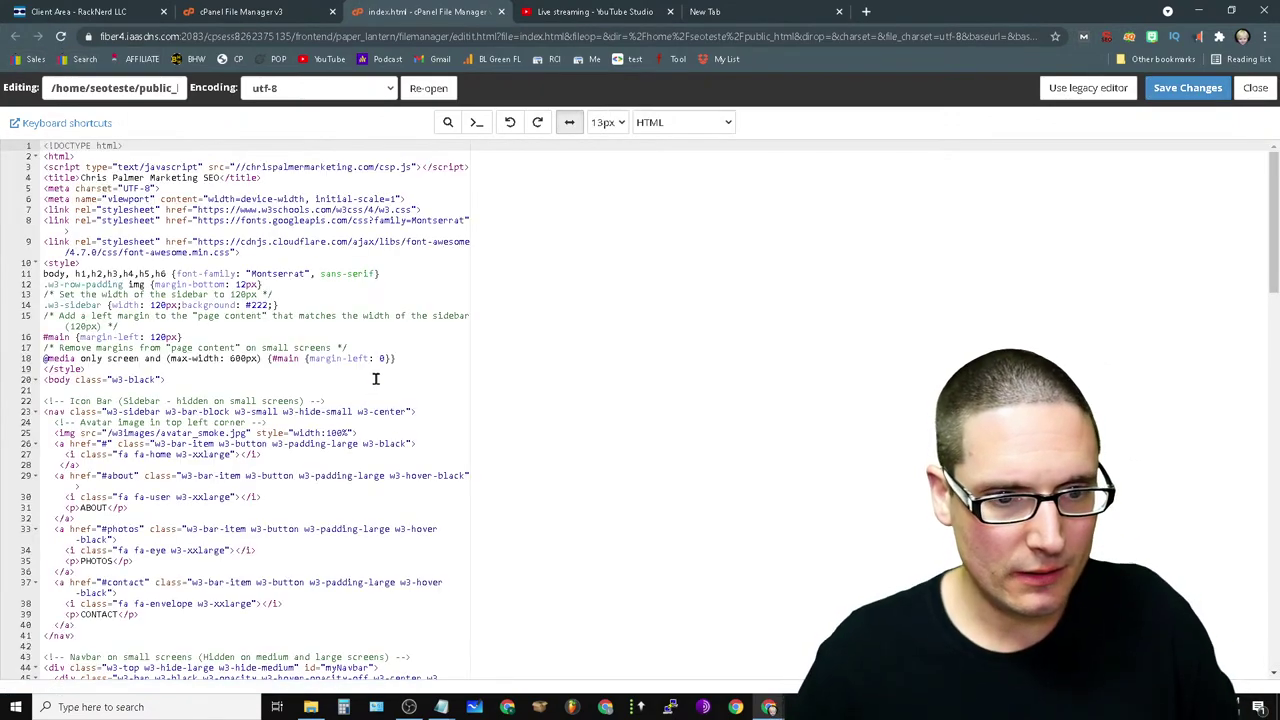
{"action": "scroll", "coordinate": [374, 374], "scroll_direction": "down", "scroll_amount": 5}
{"action": "scroll", "coordinate": [185, 498], "scroll_direction": "down", "scroll_amount": 2}
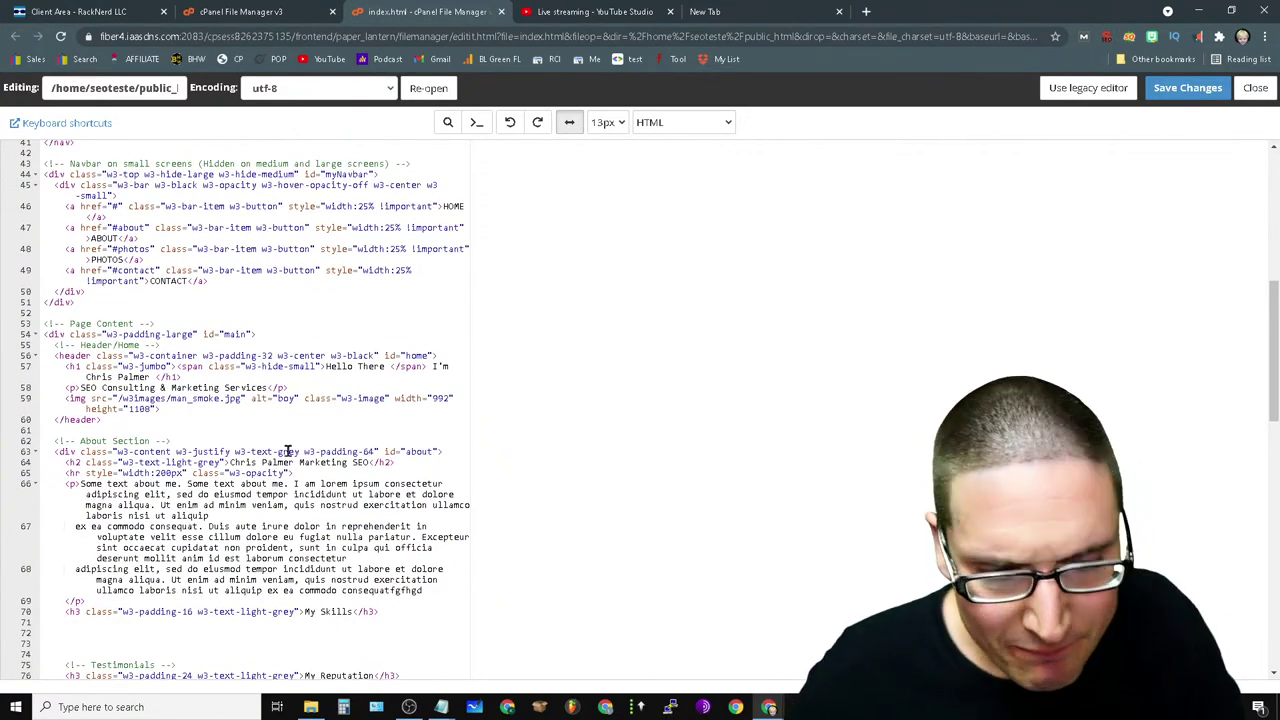
{"action": "scroll", "coordinate": [306, 437], "scroll_direction": "down", "scroll_amount": 1}
{"action": "scroll", "coordinate": [449, 430], "scroll_direction": "up", "scroll_amount": 3}
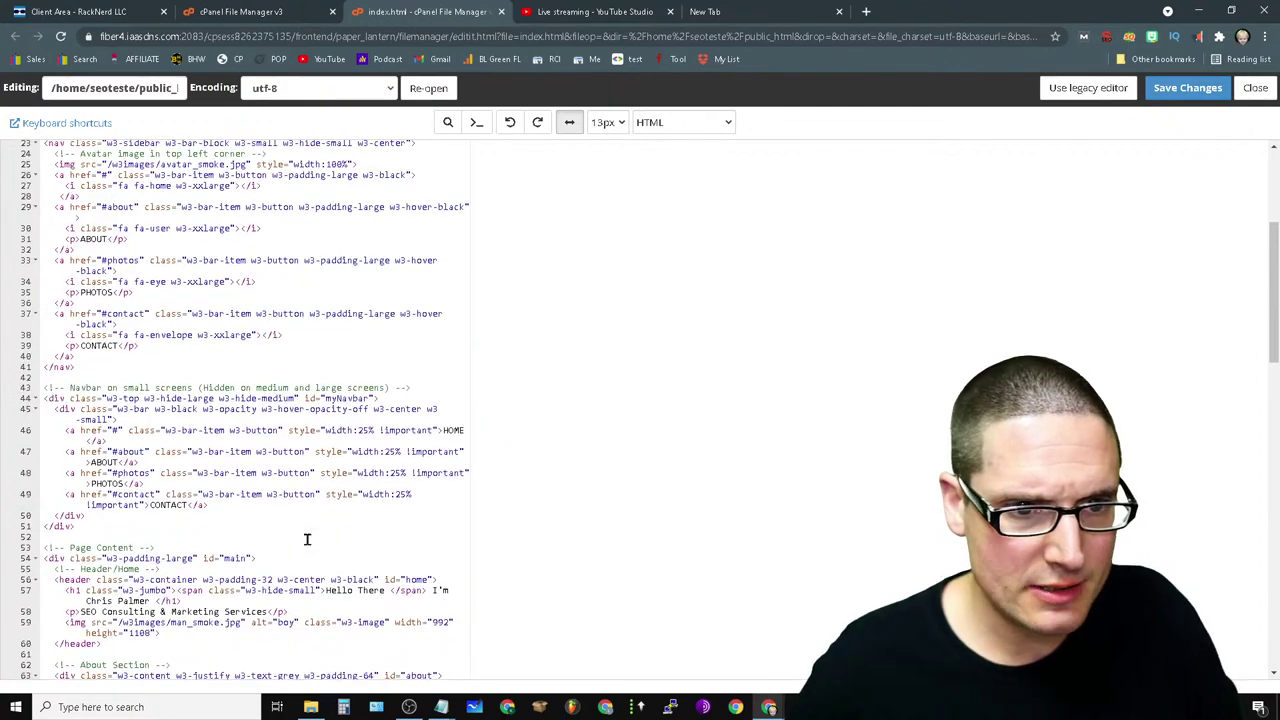
{"action": "scroll", "coordinate": [330, 542], "scroll_direction": "down", "scroll_amount": 1}
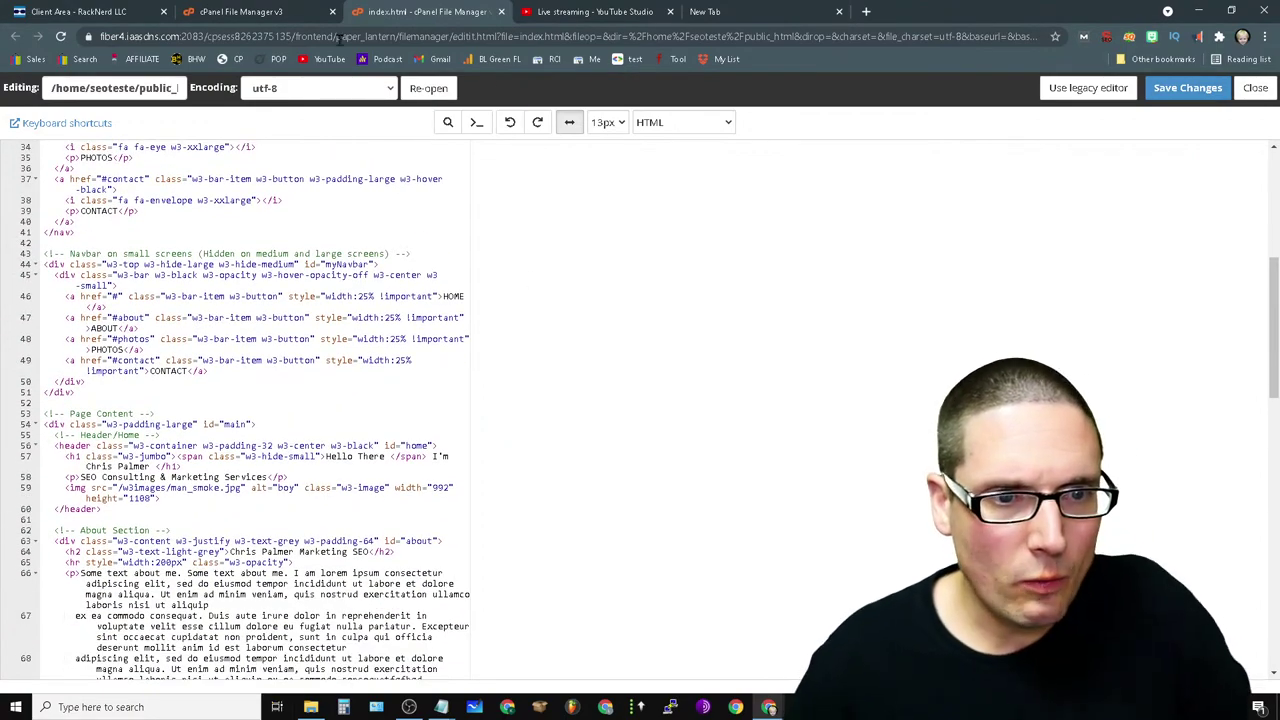
{"action": "scroll", "coordinate": [399, 537], "scroll_direction": "down", "scroll_amount": 2}
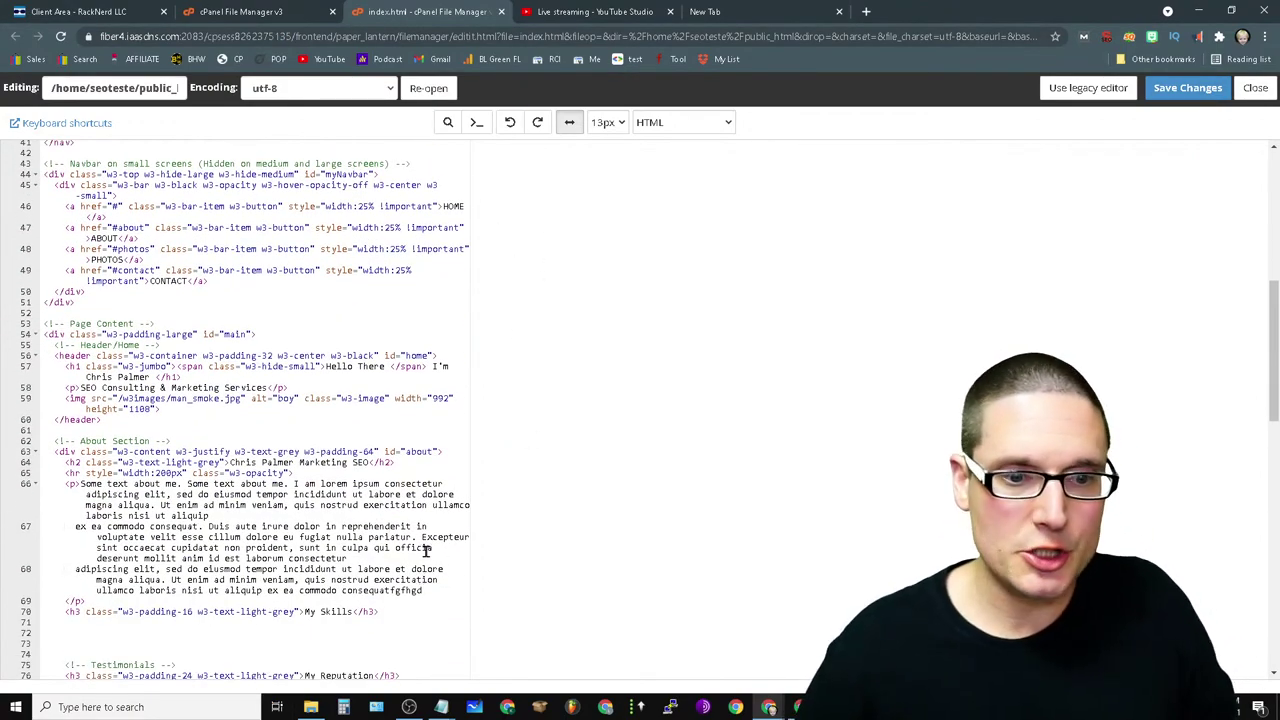
{"action": "scroll", "coordinate": [271, 491], "scroll_direction": "down", "scroll_amount": 3}
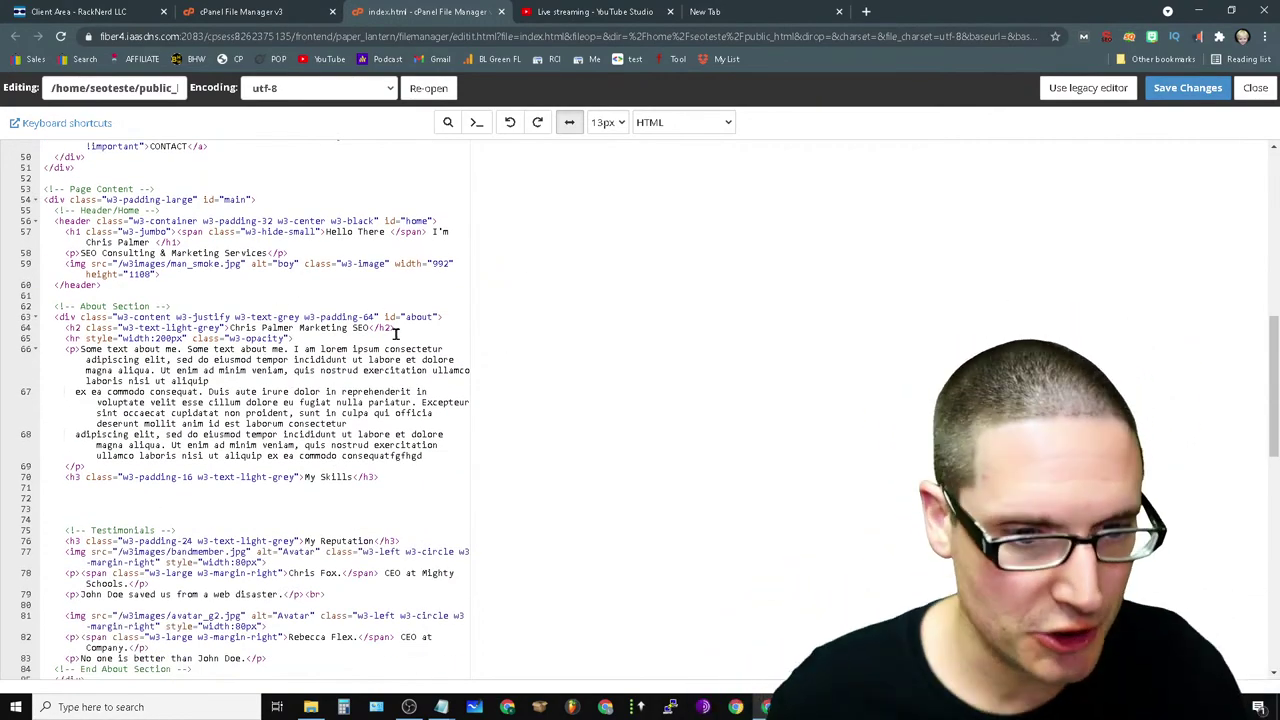
- Type a google.com link reading 'CONTACT me' after 'laboris nisi ut aliquip' on line 66
{"action": "left_click", "coordinate": [260, 378]}
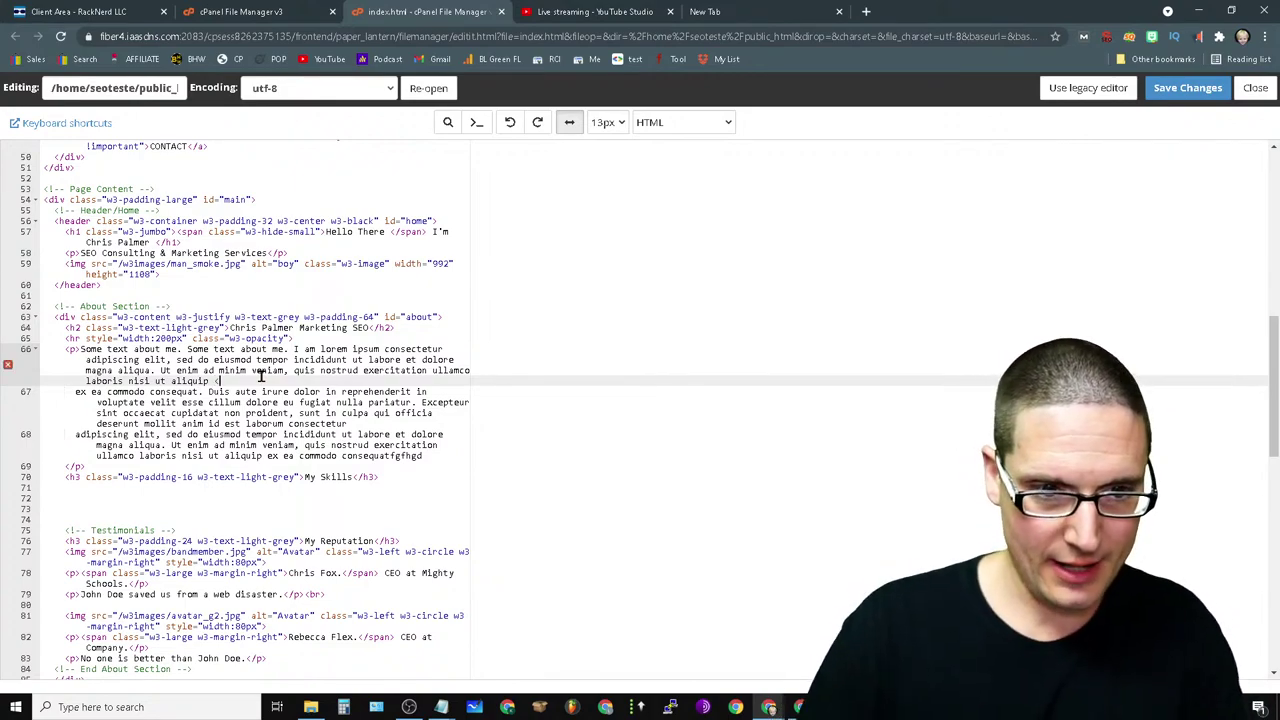
{"action": "type", "text": "<a"}
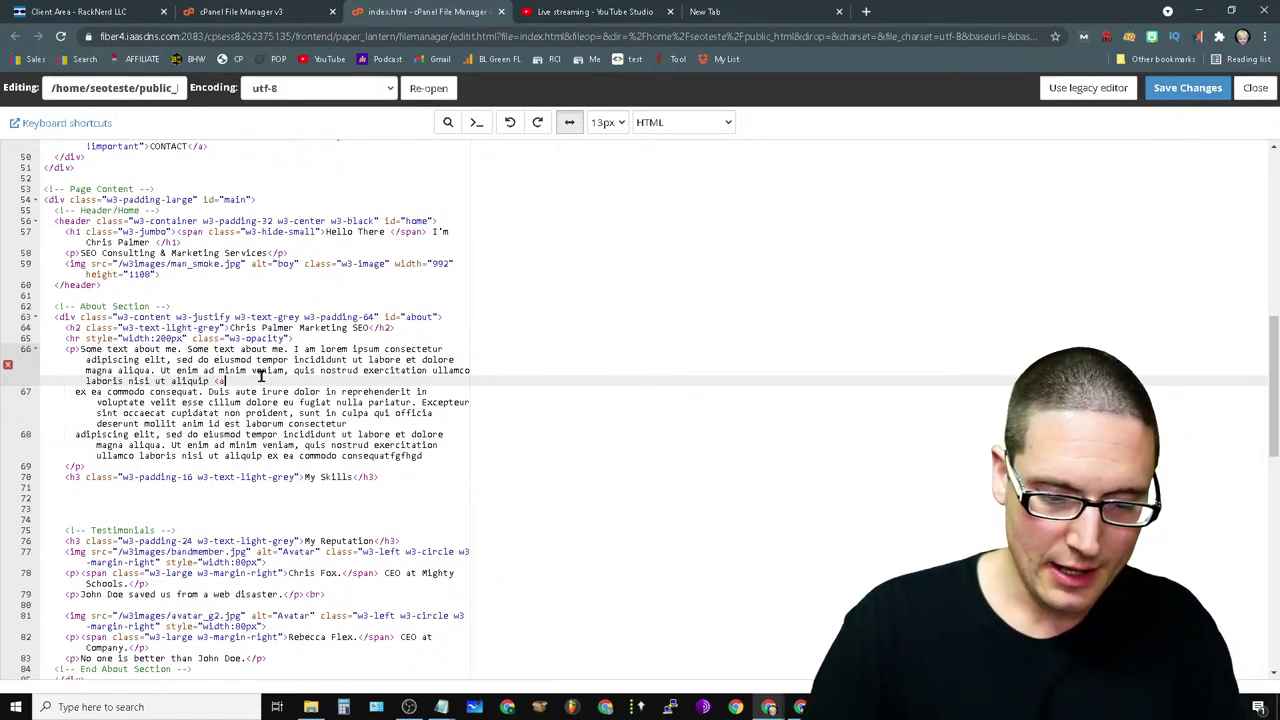
{"action": "type", "text": " href=\"https://"}
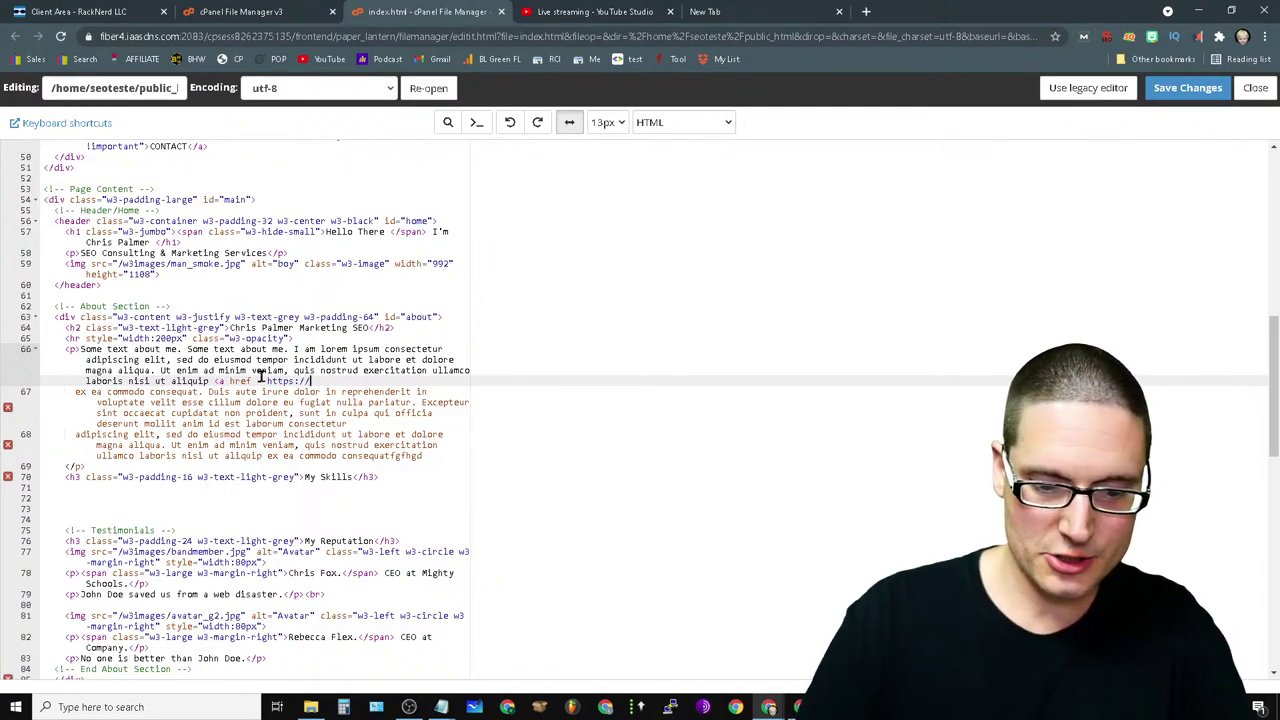
{"action": "type", "text": "google.com\">get your template"}
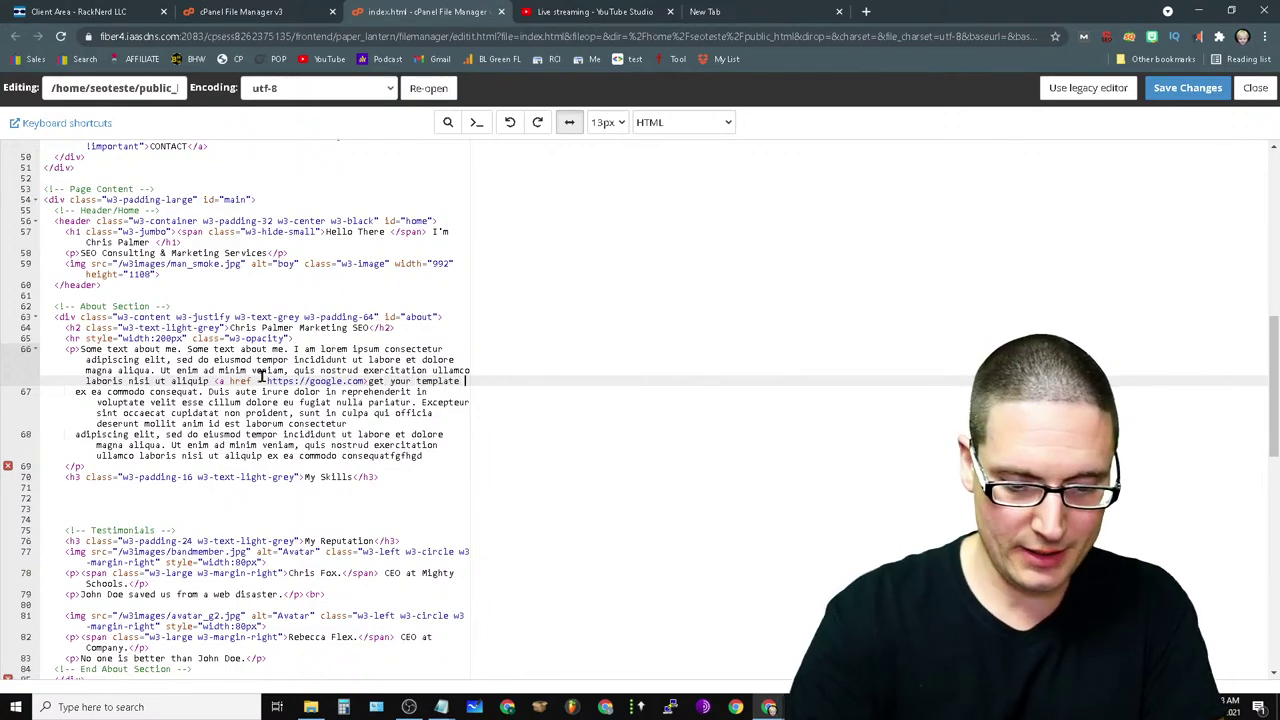
{"action": "type", "text": "her"}
{"action": "key", "text": "BackSpace"}
{"action": "key", "text": "BackSpace"}
{"action": "key", "text": "BackSpace"}
{"action": "key", "text": "BackSpace"}
{"action": "key", "text": "BackSpace"}
{"action": "key", "text": "BackSpace"}
{"action": "key", "text": "BackSpace"}
{"action": "key", "text": "BackSpace"}
{"action": "key", "text": "BackSpace"}
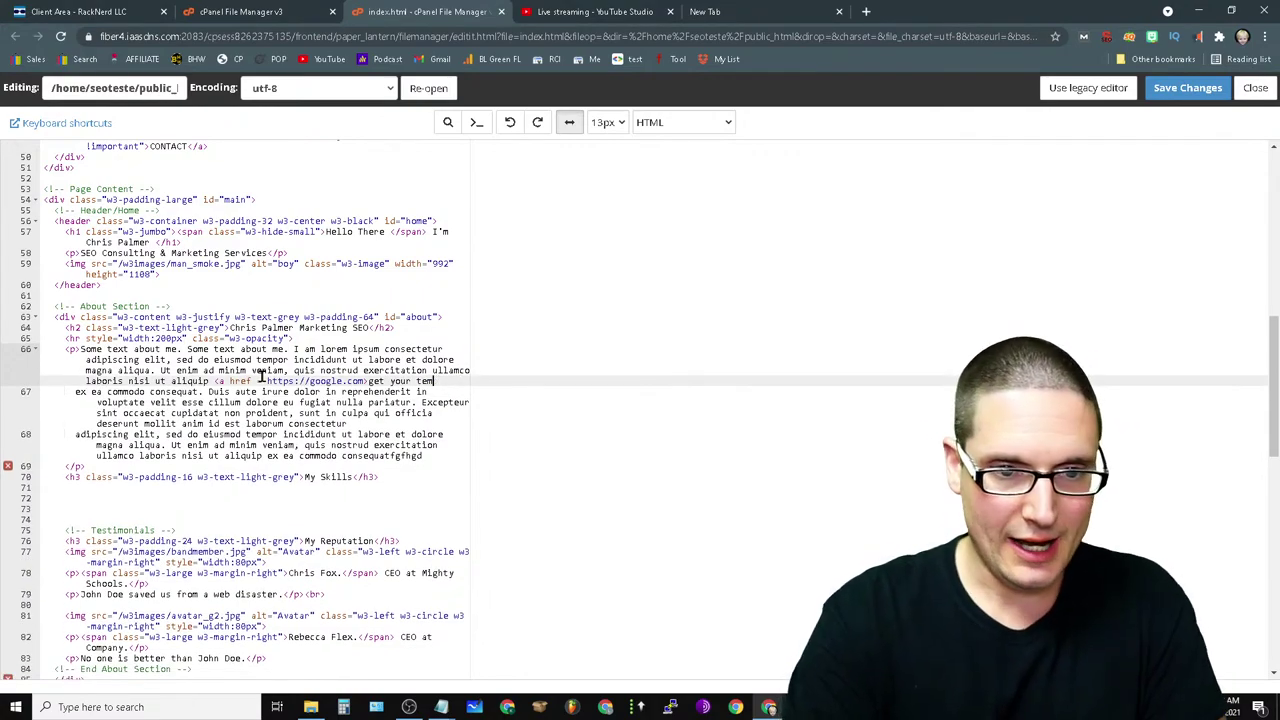
{"action": "key", "text": "BackSpace"}
{"action": "key", "text": "BackSpace"}
{"action": "key", "text": "BackSpace"}
{"action": "key", "text": "BackSpace"}
{"action": "key", "text": "BackSpace"}
{"action": "key", "text": "BackSpace"}
{"action": "key", "text": "BackSpace"}
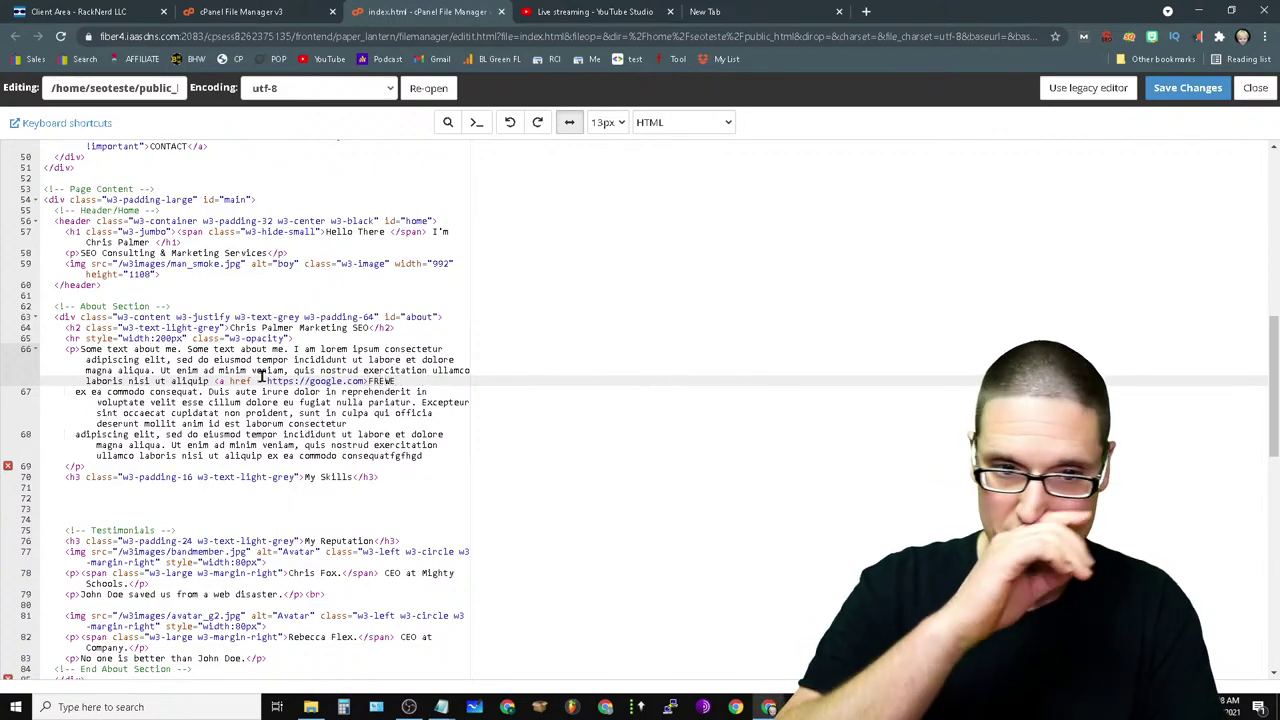
{"action": "key", "text": "BackSpace"}
{"action": "key", "text": "BackSpace"}
{"action": "key", "text": "BackSpace"}
{"action": "key", "text": "BackSpace"}
{"action": "key", "text": "BackSpace"}
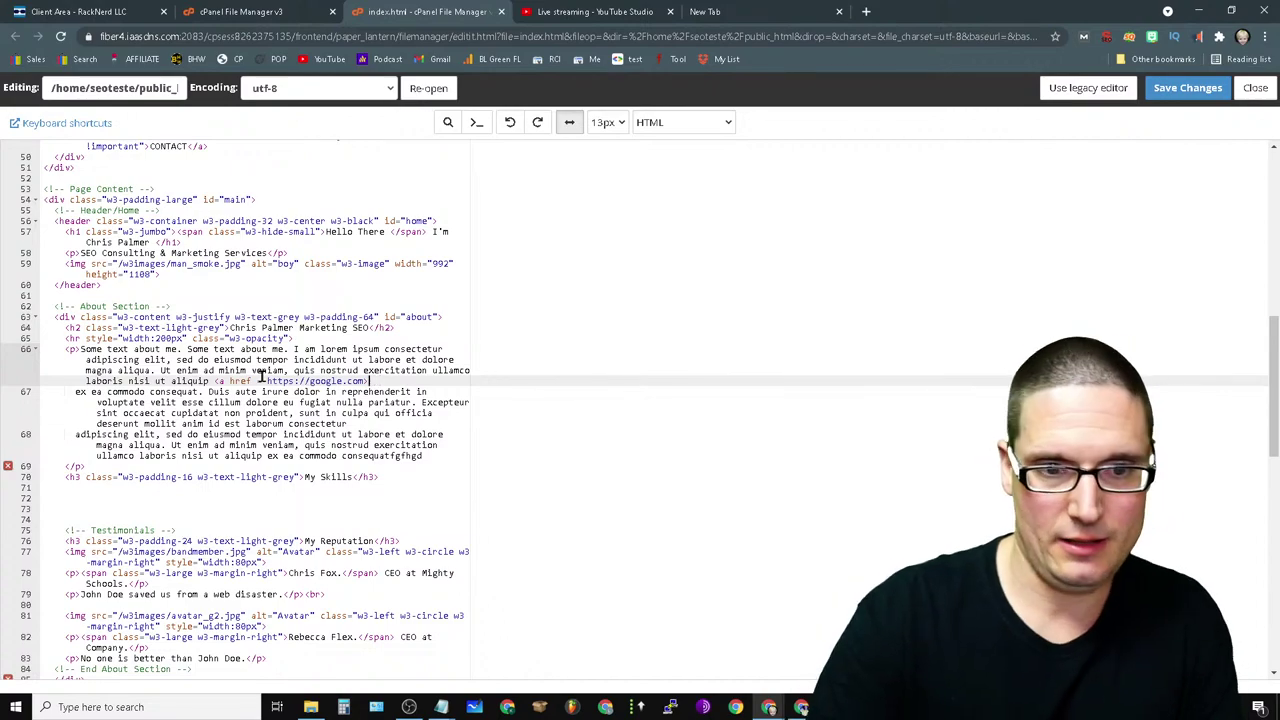
{"action": "type", "text": "CONTACT"}
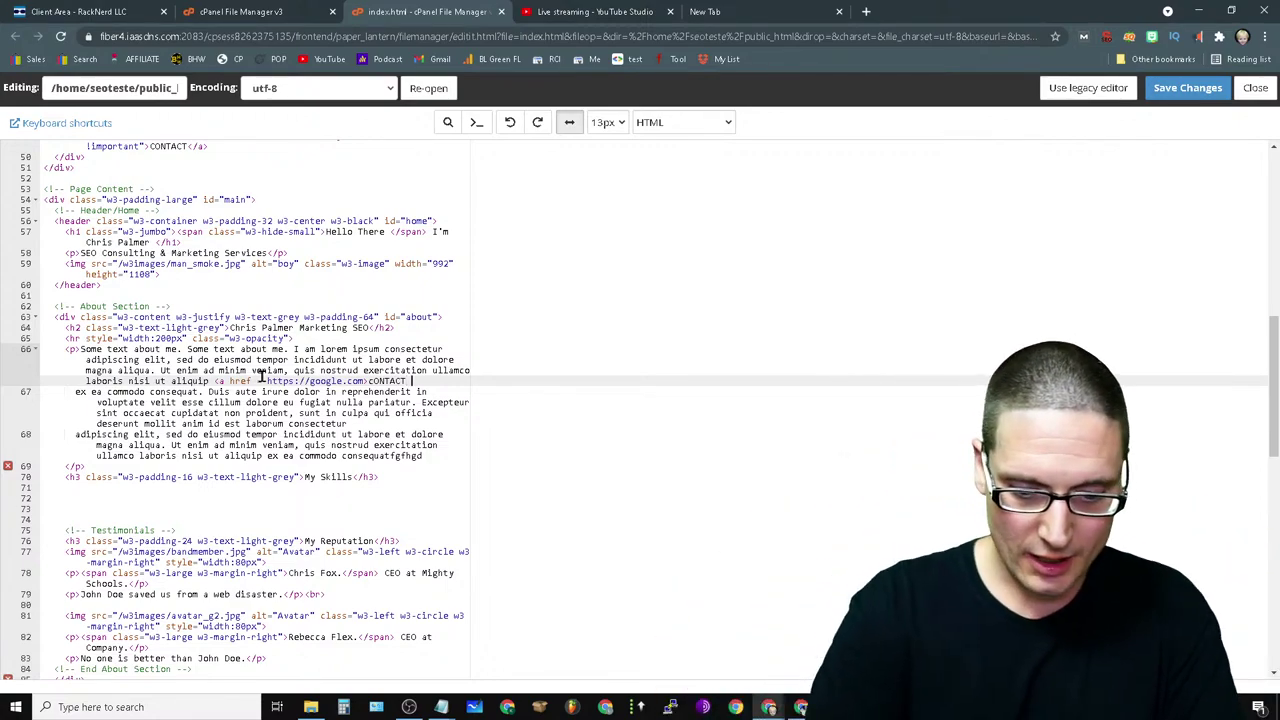
{"action": "type", "text": "me"}
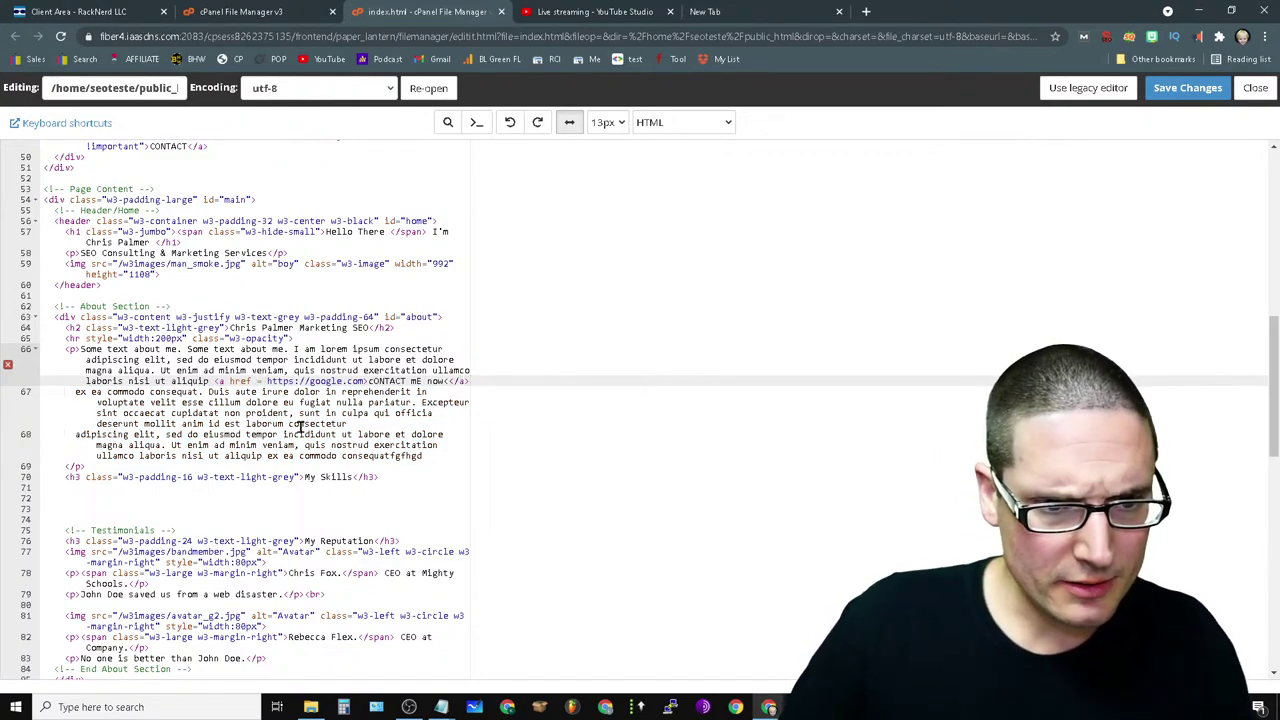
- Fix the link's typos, restoring the '=' before the address and the '<' of the closing tag
{"action": "left_click", "coordinate": [266, 384]}
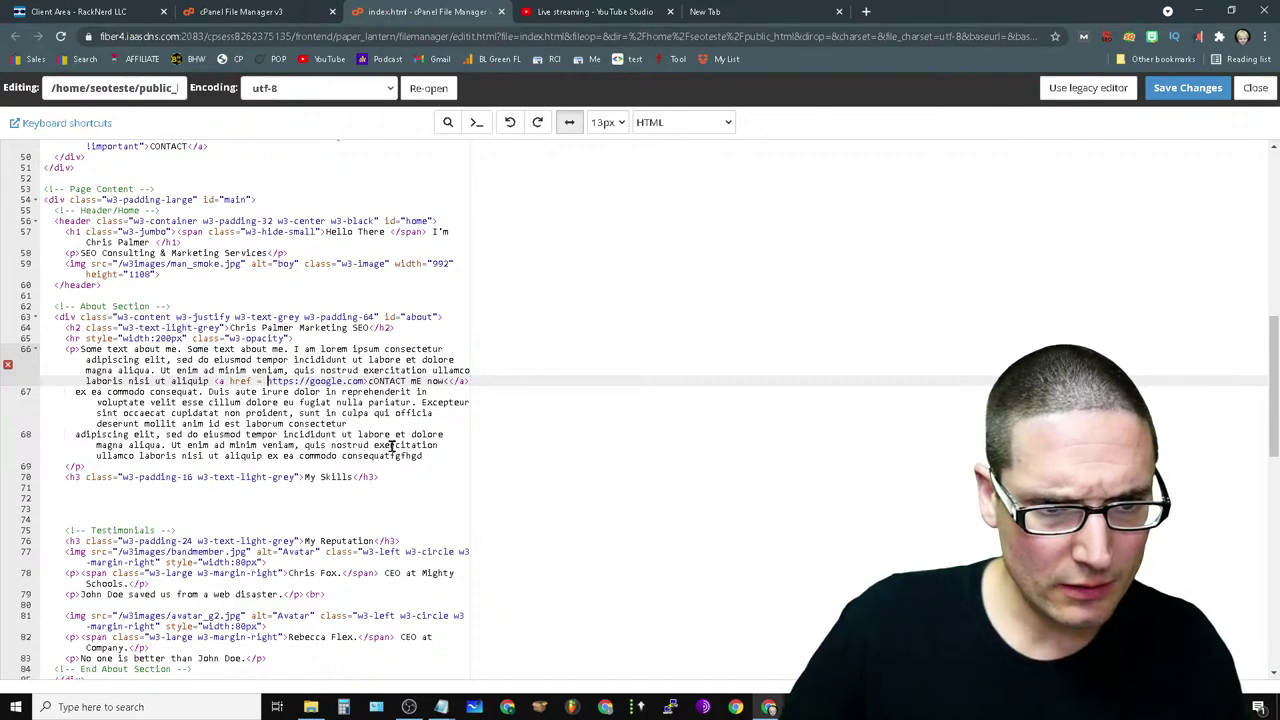
{"action": "key", "text": "BackSpace"}
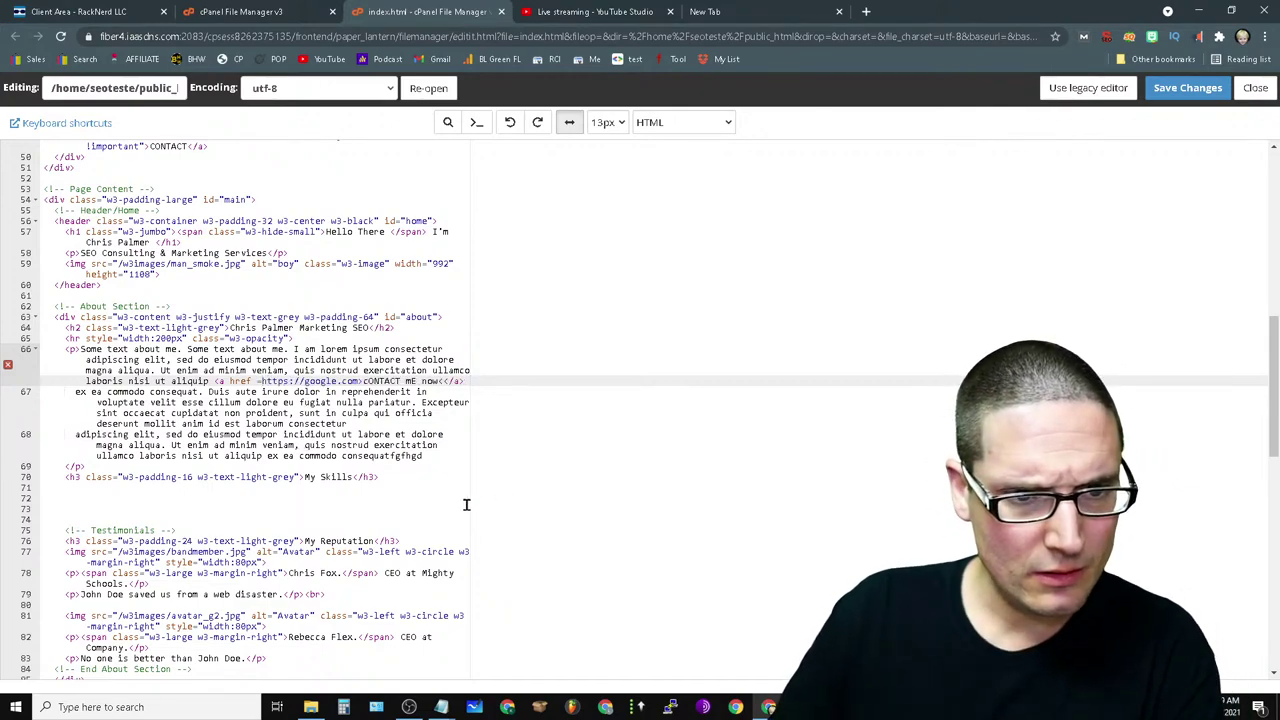
{"action": "type", "text": "="}
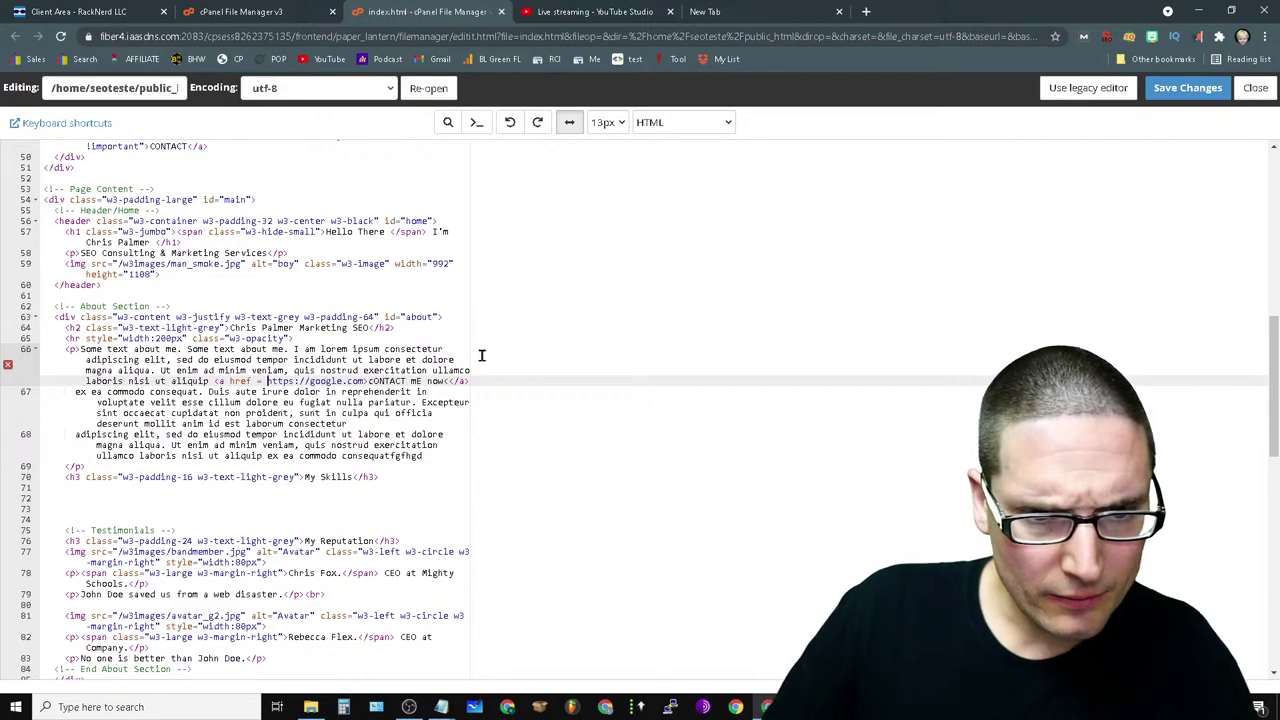
{"action": "left_click", "coordinate": [449, 381]}
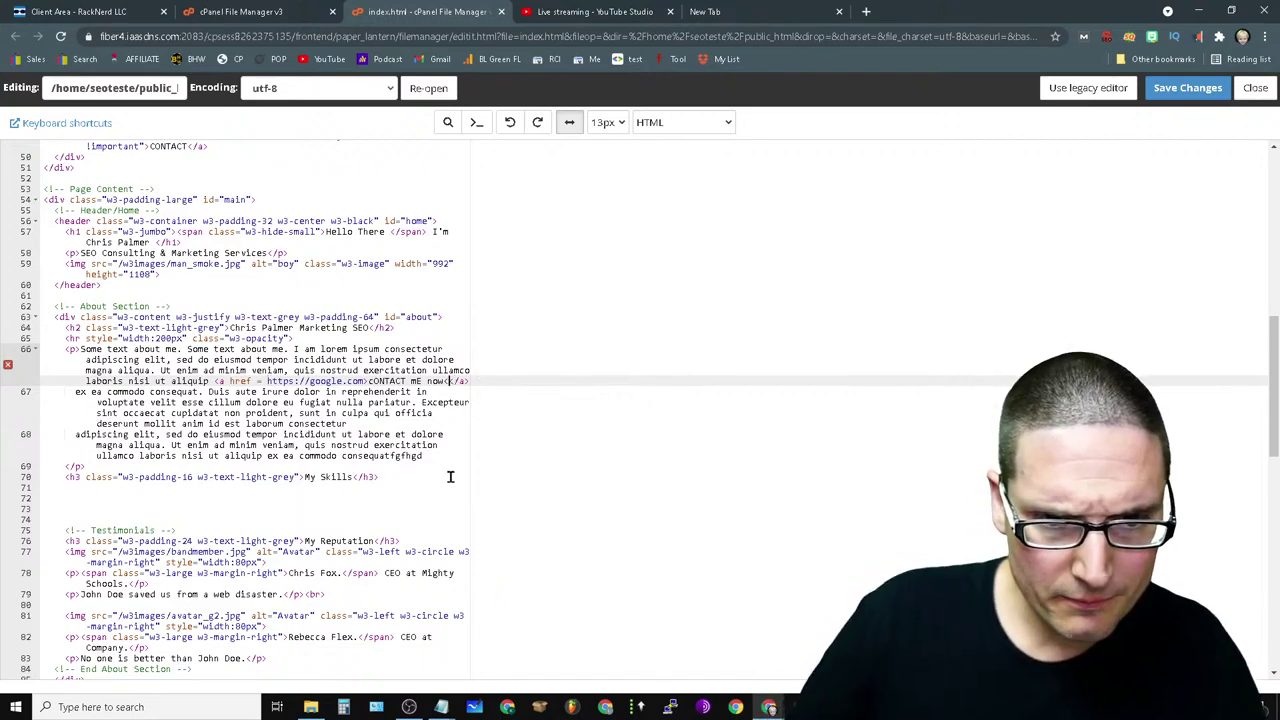
{"action": "type", "text": "<"}
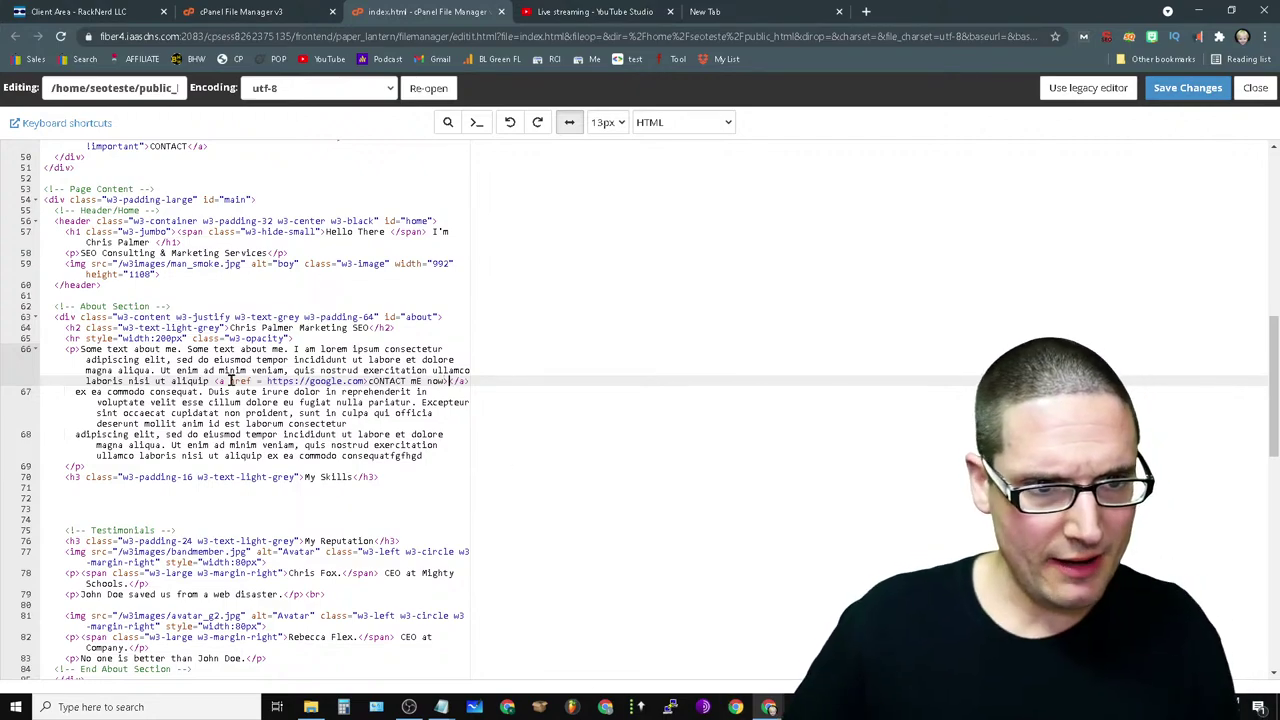
{"action": "scroll", "coordinate": [329, 520], "scroll_direction": "up", "scroll_amount": 6}
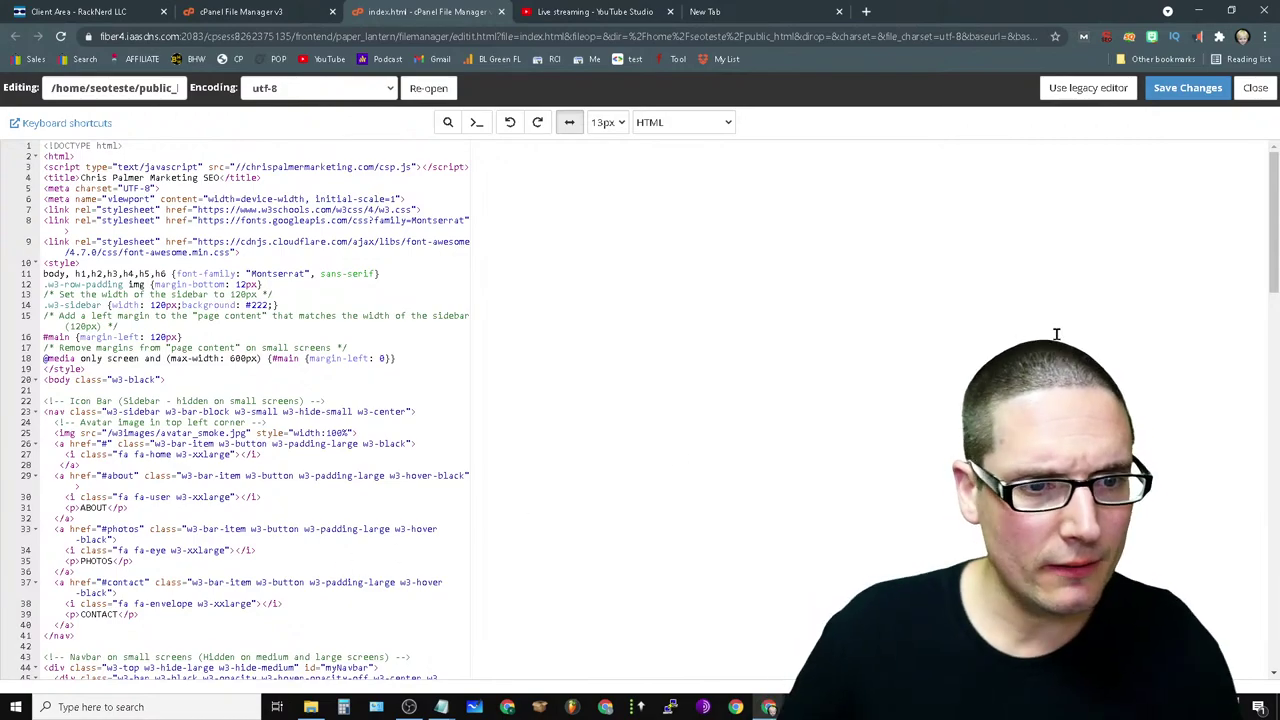
- Save index.html, then open csp.js from the home folder in the code editor
{"action": "left_click", "coordinate": [1187, 88]}
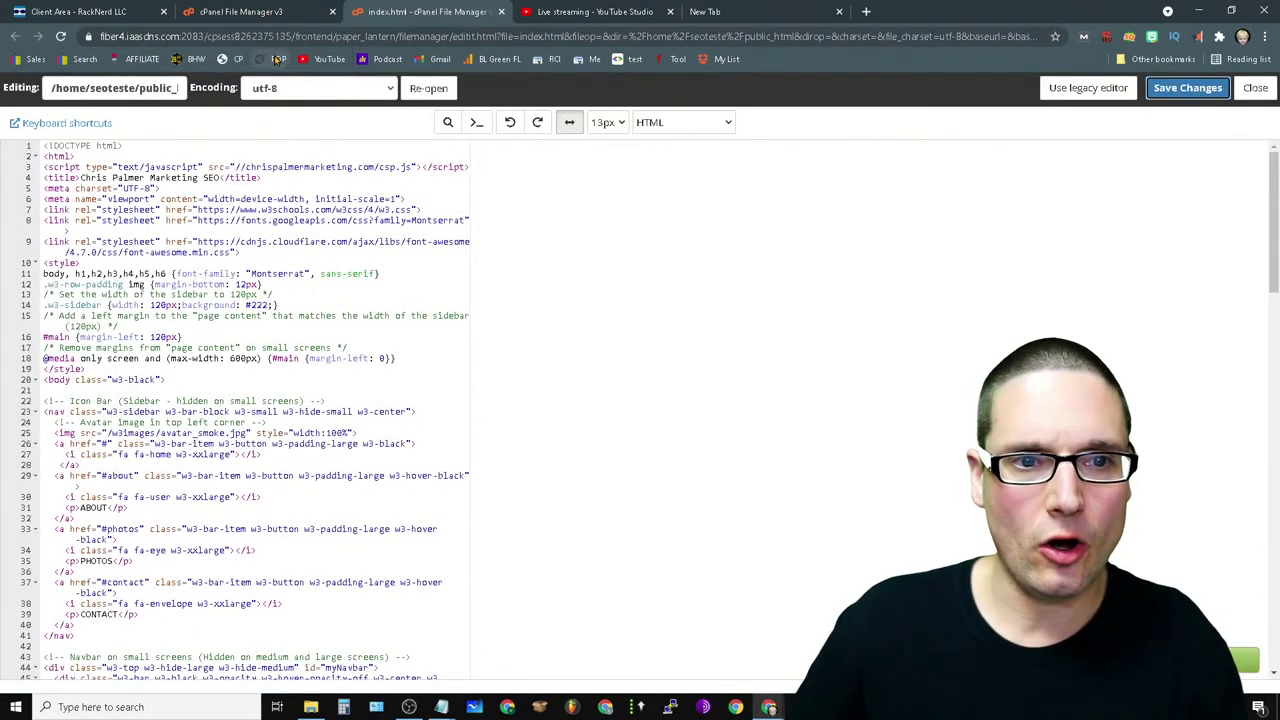
{"action": "left_click", "coordinate": [275, 11]}
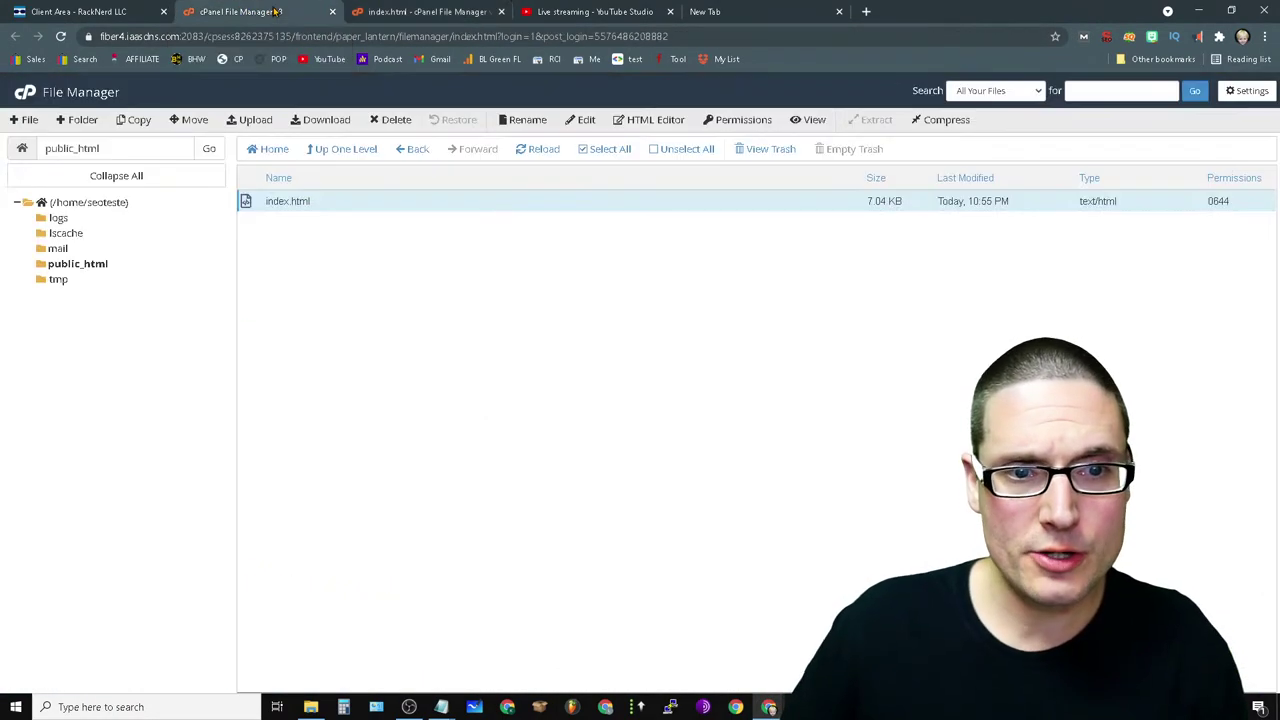
{"action": "left_click", "coordinate": [70, 202]}
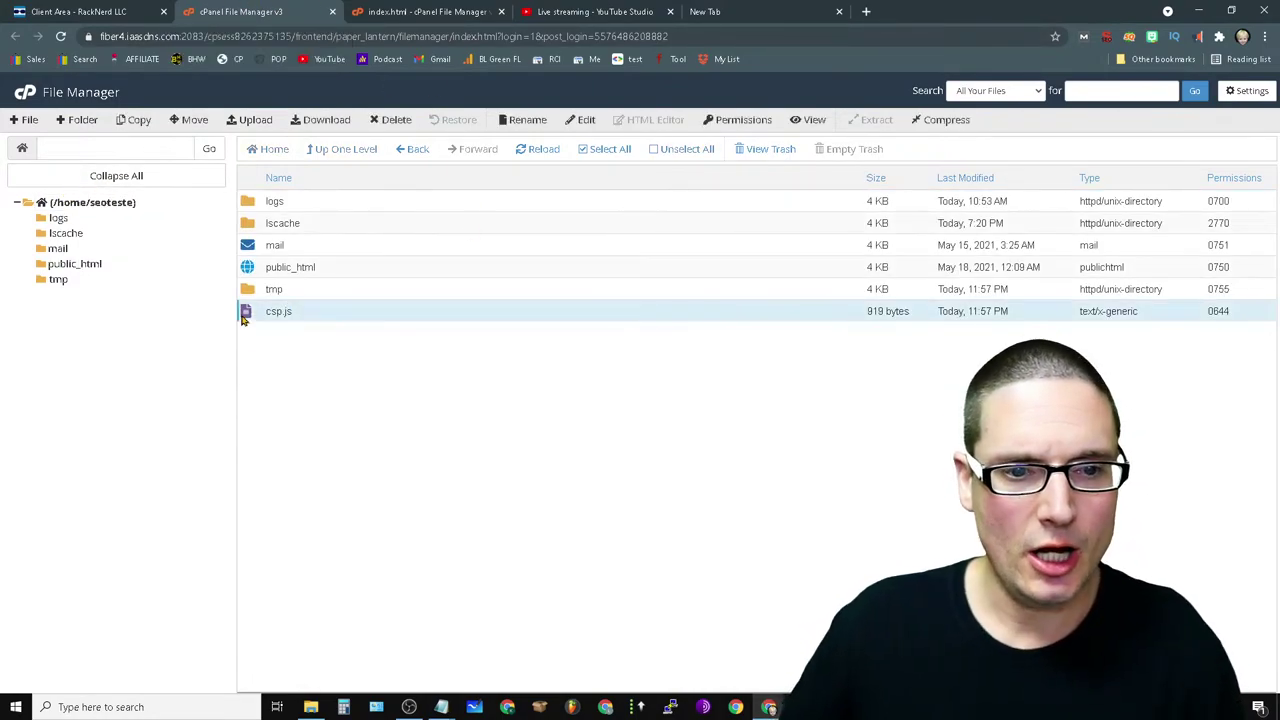
{"action": "left_click", "coordinate": [243, 315]}
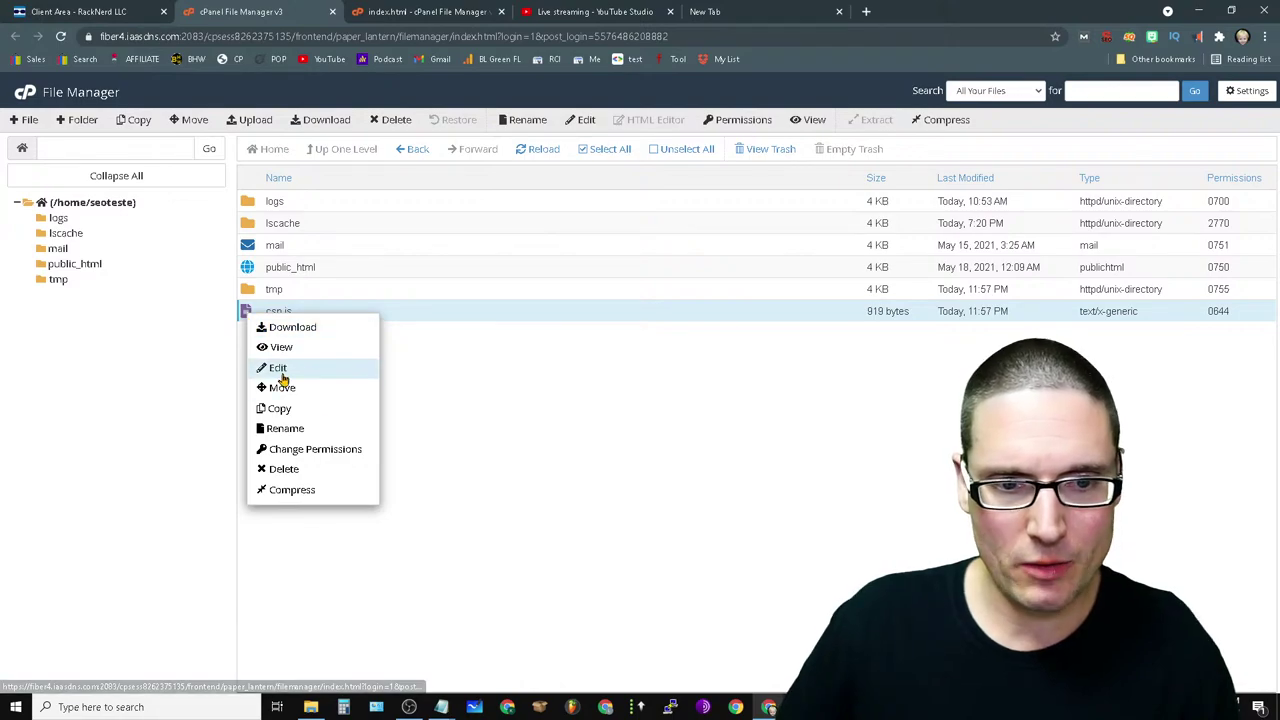
{"action": "left_click", "coordinate": [277, 367]}
{"action": "left_click", "coordinate": [765, 492]}
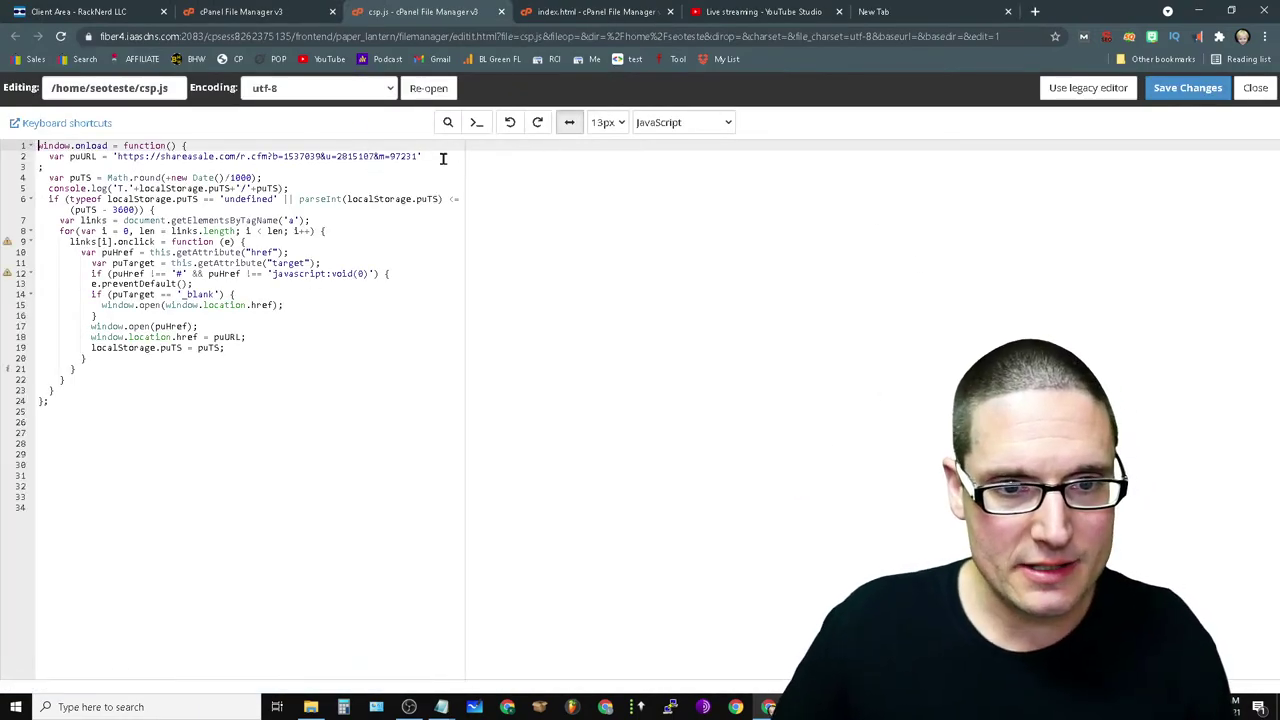
{"action": "left_click_drag", "start_coordinate": [421, 156], "coordinate": [115, 160]}
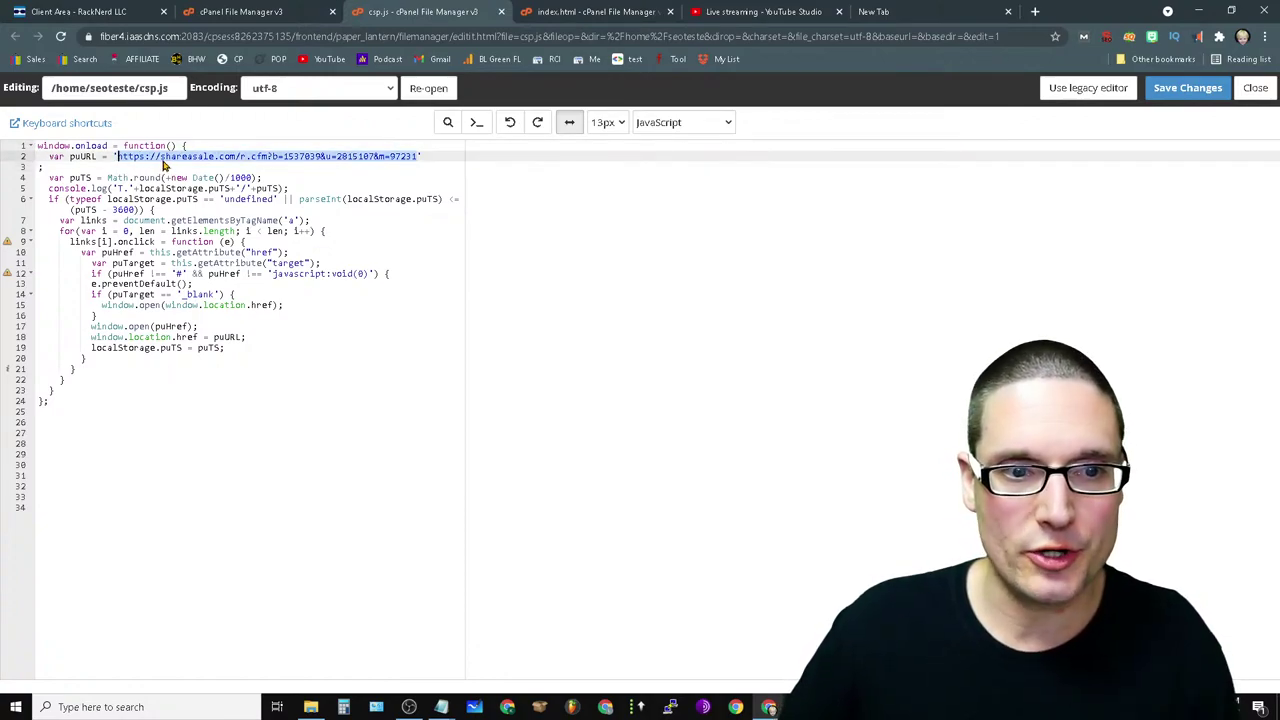
{"action": "right_click", "coordinate": [183, 162]}
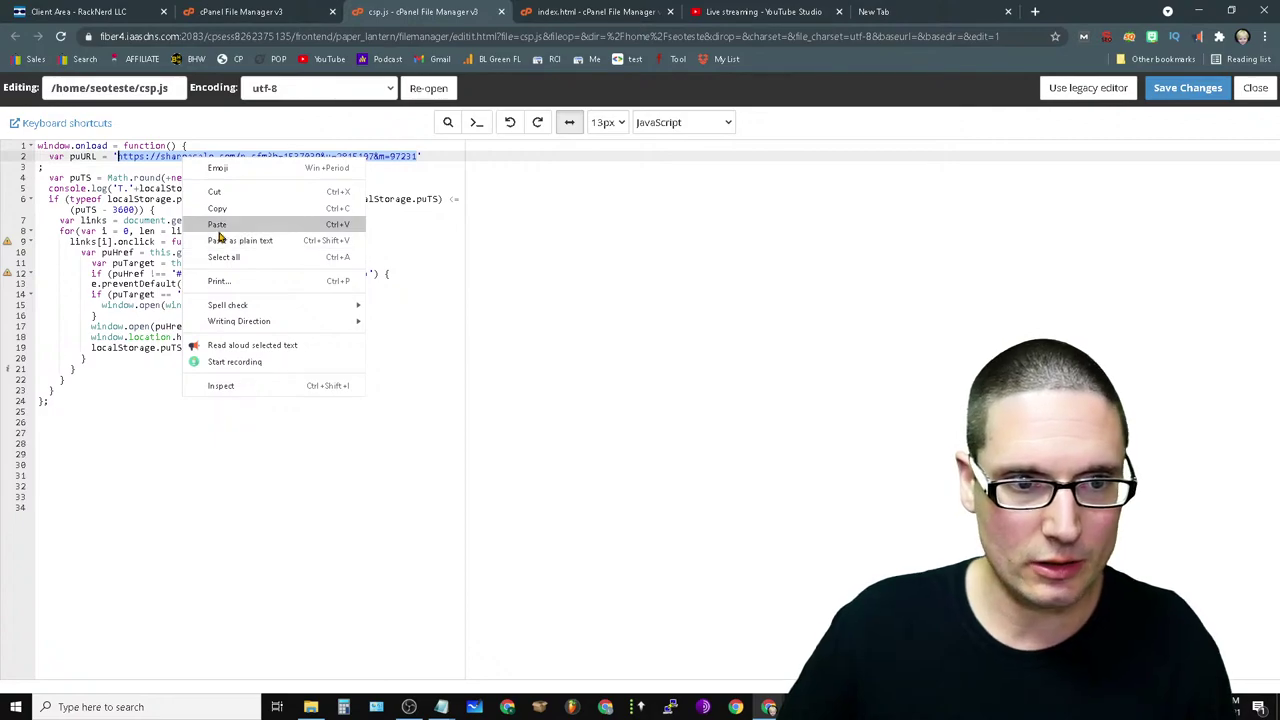
{"action": "left_click", "coordinate": [215, 224]}
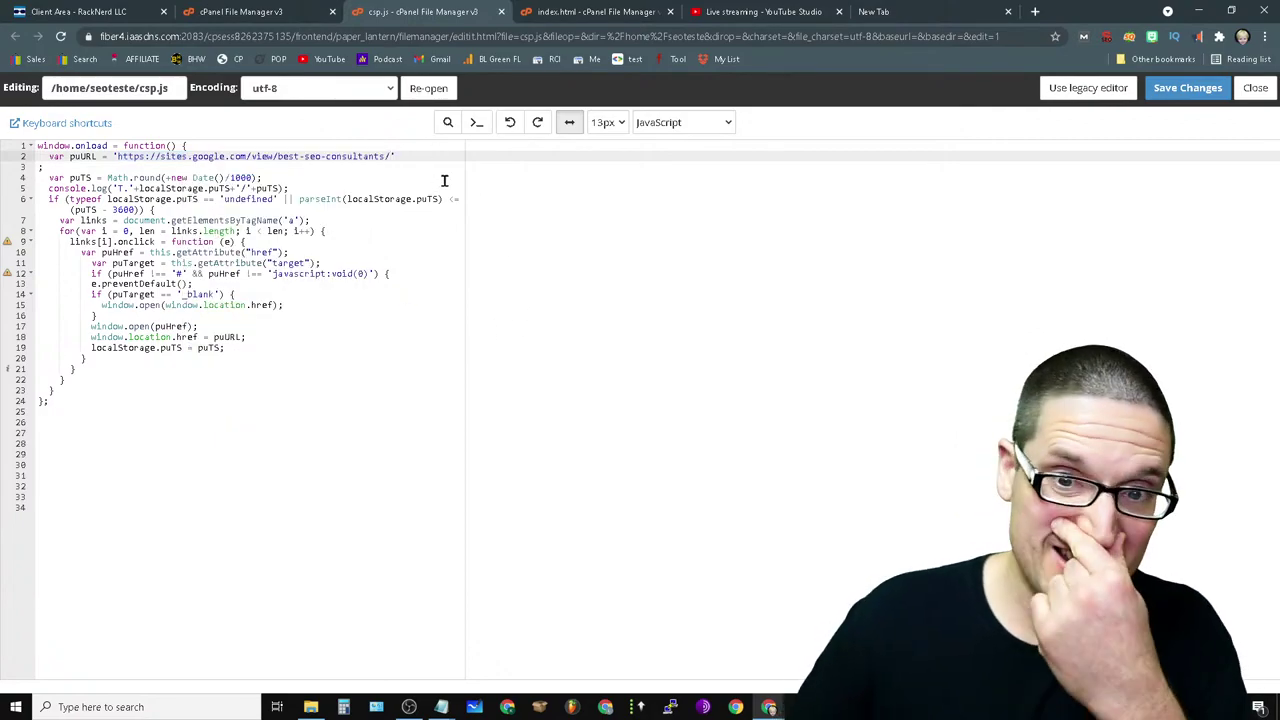
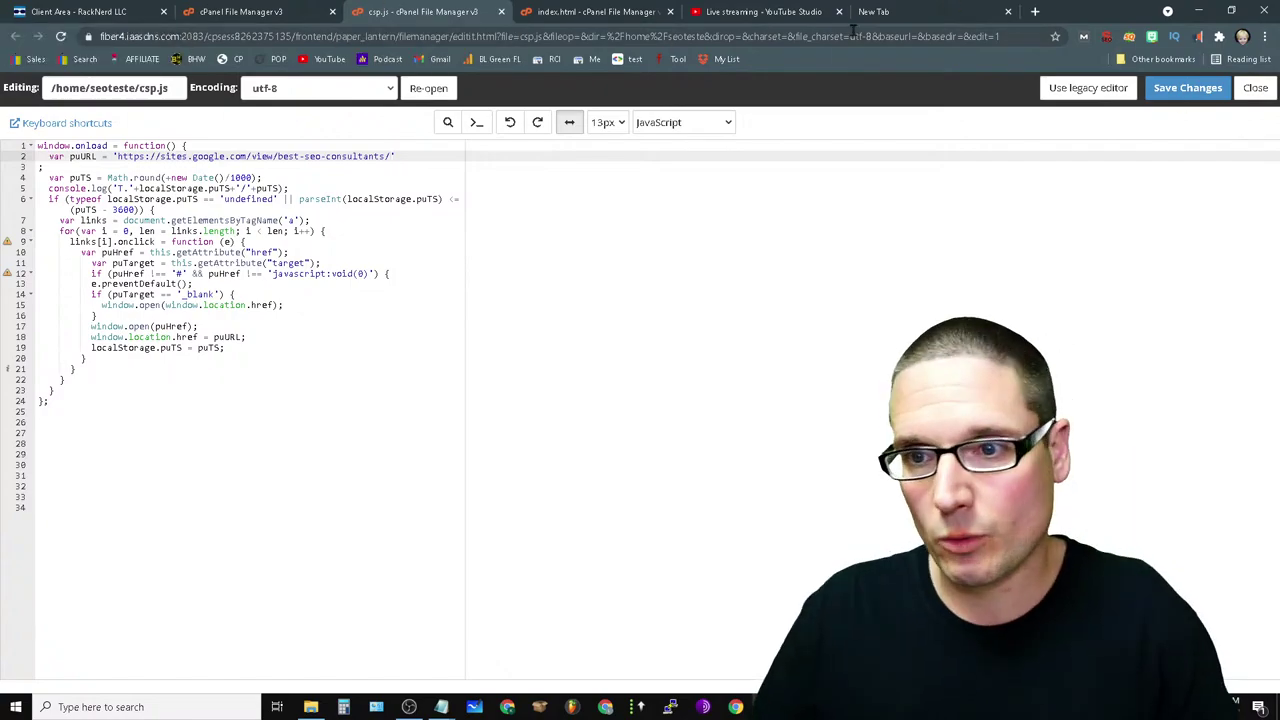
- Save csp.js with its redirect to the best-seo-consultants Google Site, then switch to the new tab
{"action": "left_click", "coordinate": [1190, 89]}
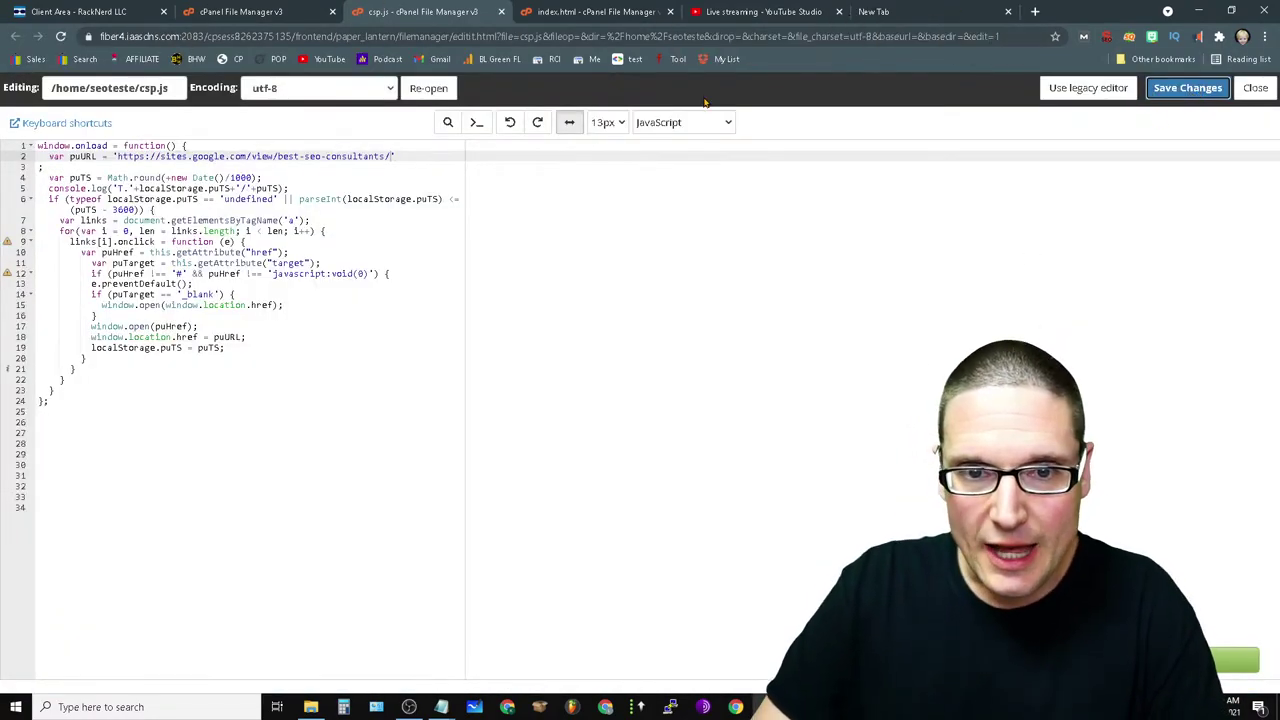
{"action": "left_click", "coordinate": [928, 11]}
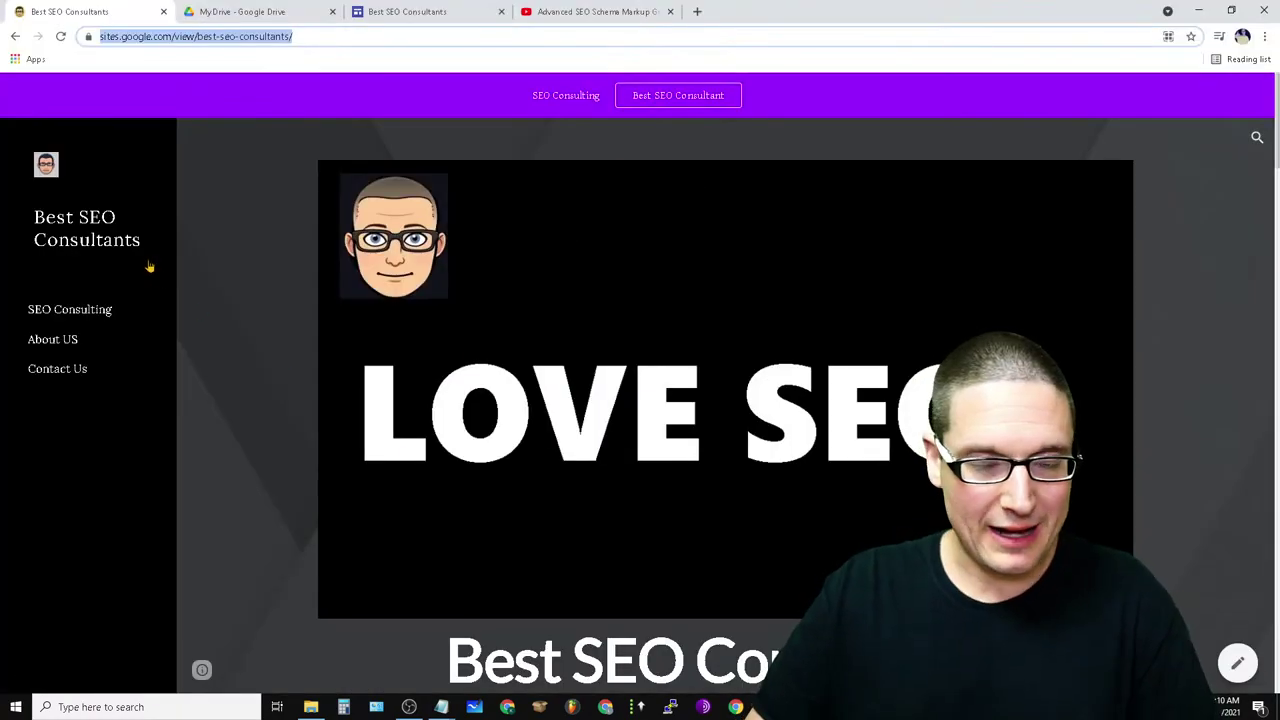
{"action": "scroll", "coordinate": [90, 315], "scroll_direction": "down", "scroll_amount": 4}
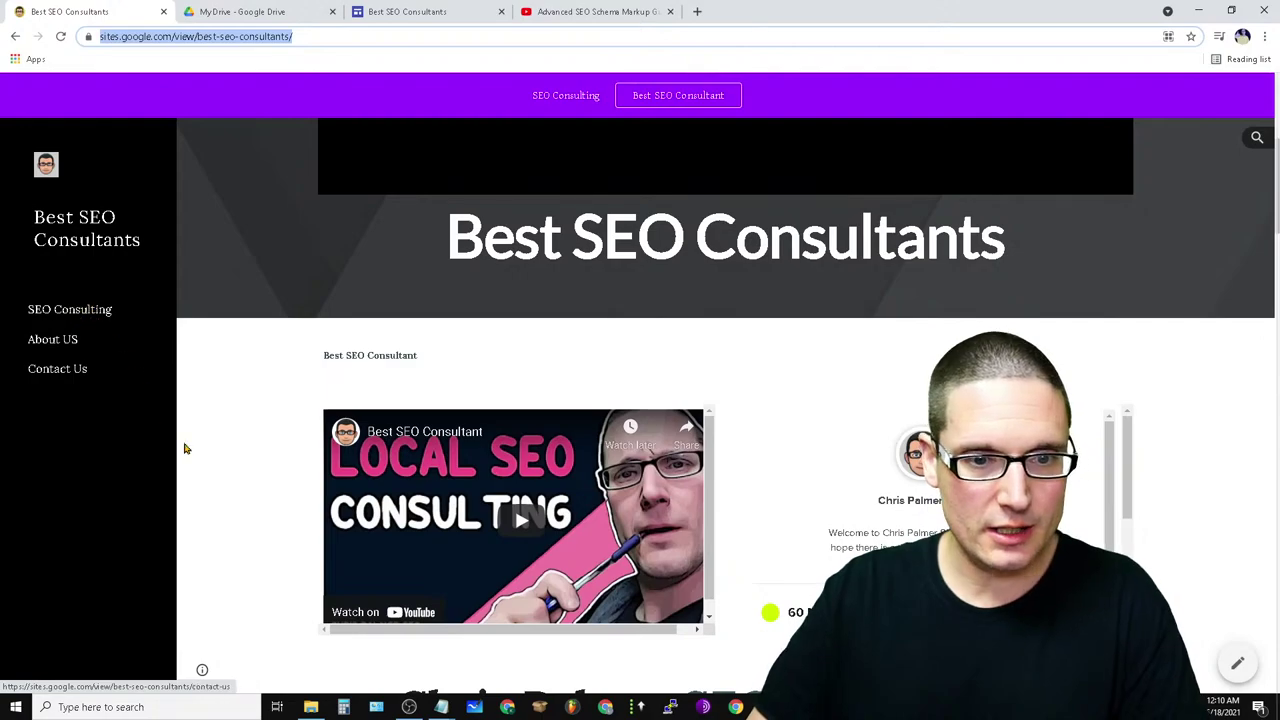
{"action": "scroll", "coordinate": [130, 535], "scroll_direction": "down", "scroll_amount": 10}
{"action": "left_click", "coordinate": [109, 312]}
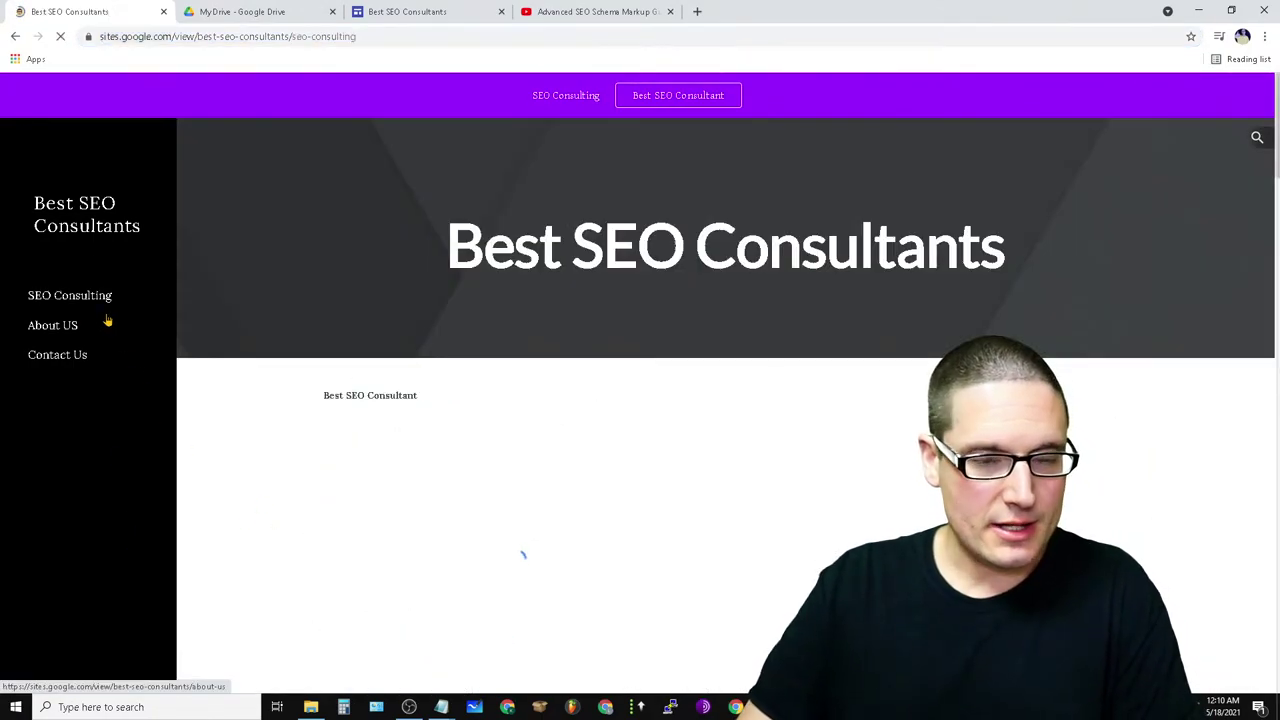
{"action": "scroll", "coordinate": [695, 530], "scroll_direction": "down", "scroll_amount": 15}
{"action": "scroll", "coordinate": [695, 530], "scroll_direction": "up", "scroll_amount": 10}
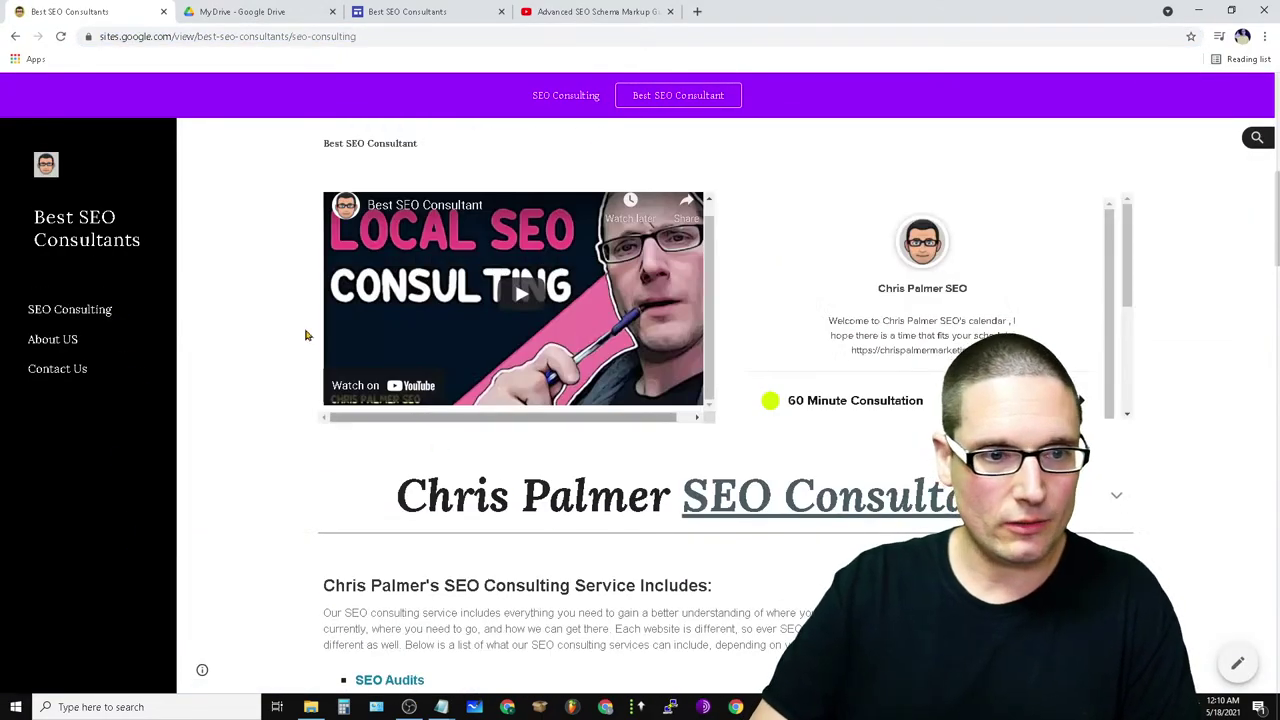
{"action": "left_click", "coordinate": [63, 237]}
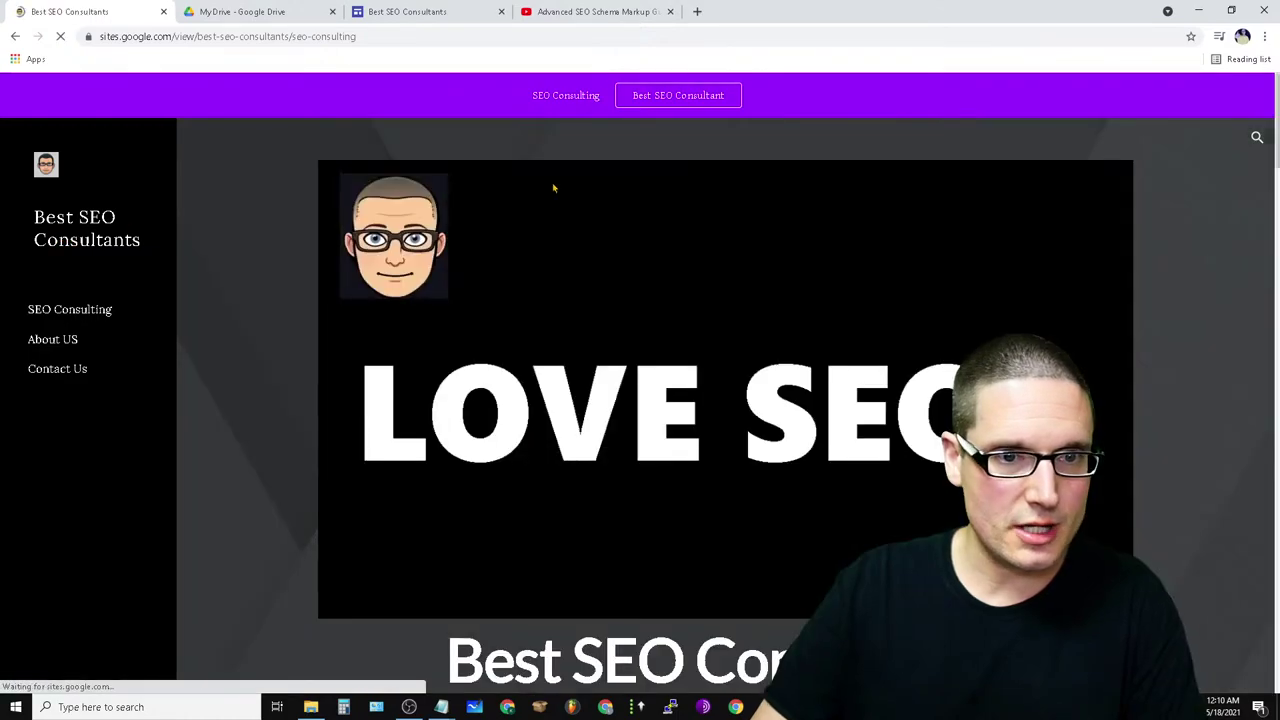
{"action": "double_click", "coordinate": [301, 40]}
{"action": "key", "text": "BackSpace"}
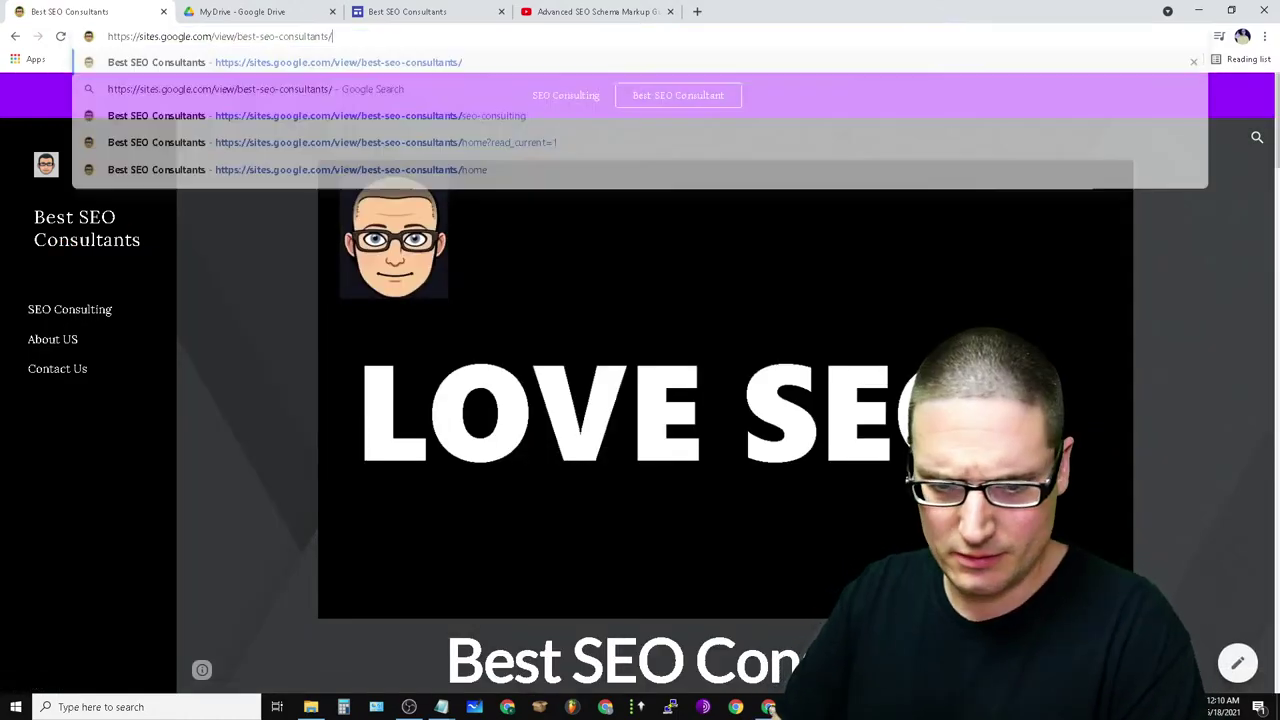
{"action": "left_click", "coordinate": [1245, 329]}
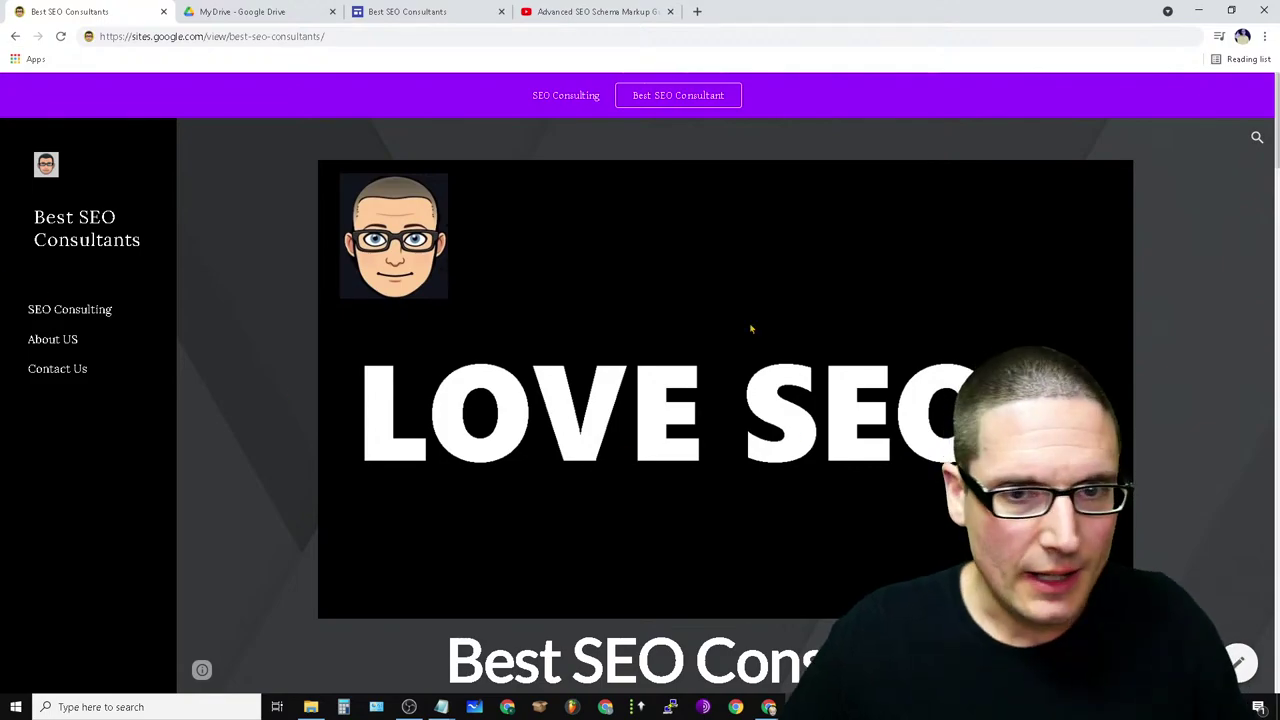
- In the site copy, start an embed at the services text block using the Embed code option
{"action": "left_click", "coordinate": [420, 11]}
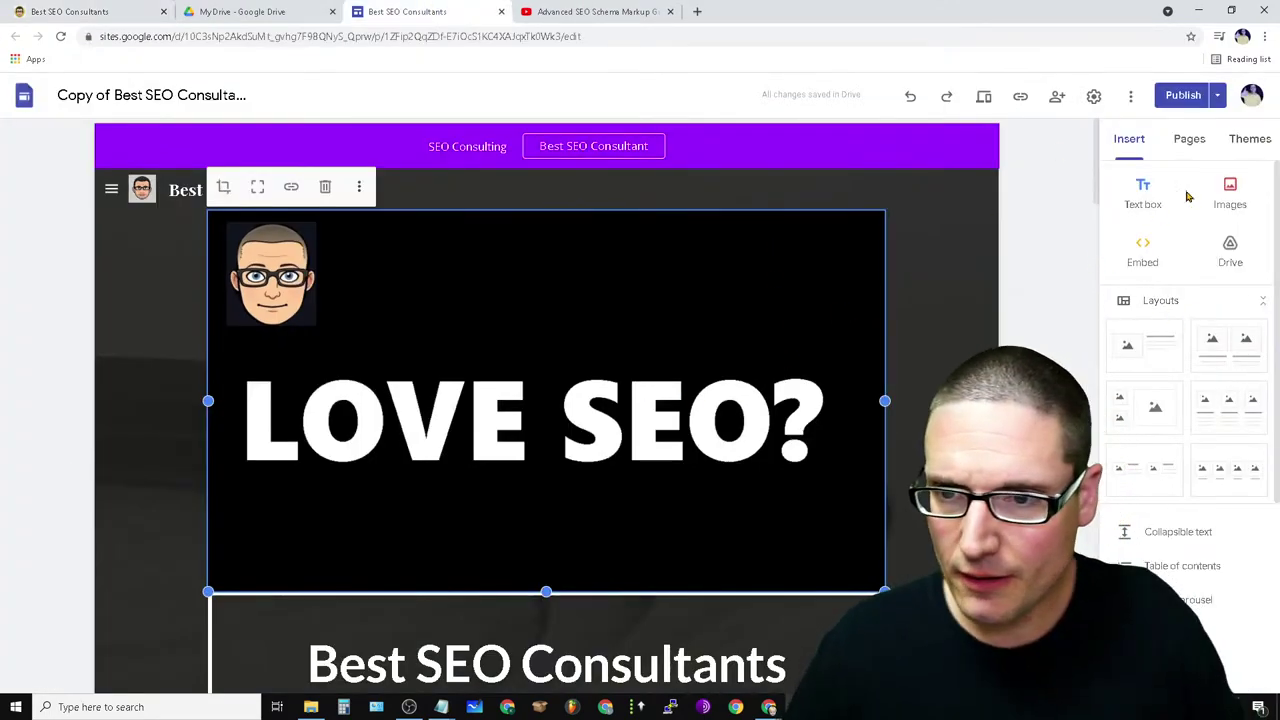
{"action": "scroll", "coordinate": [720, 410], "scroll_direction": "down", "scroll_amount": 10}
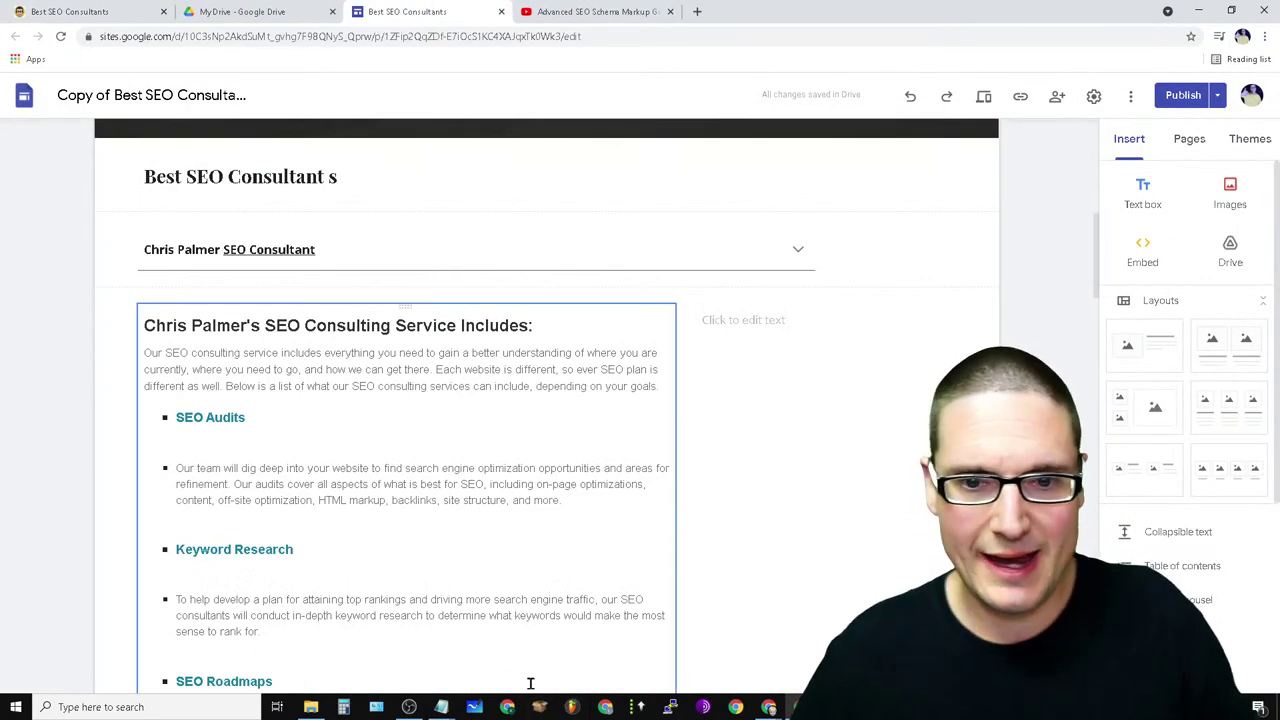
{"action": "left_click", "coordinate": [754, 320]}
{"action": "left_click", "coordinate": [1137, 272]}
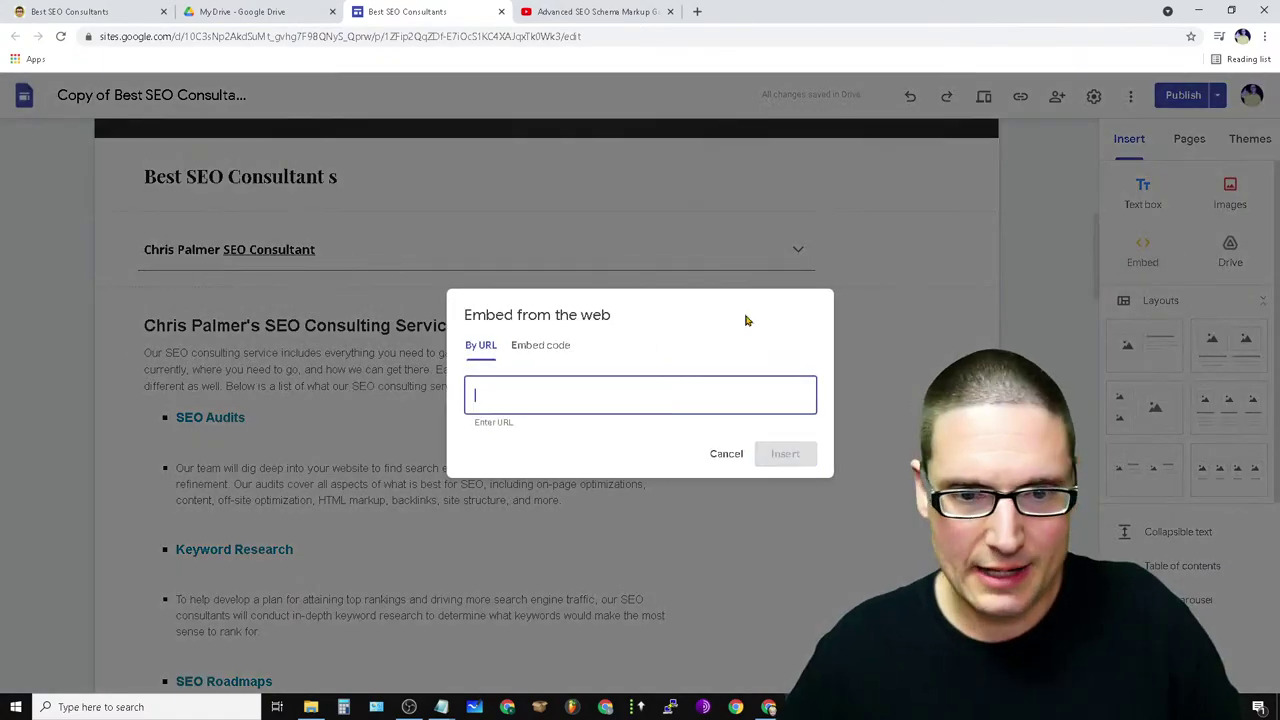
{"action": "left_click", "coordinate": [568, 350]}
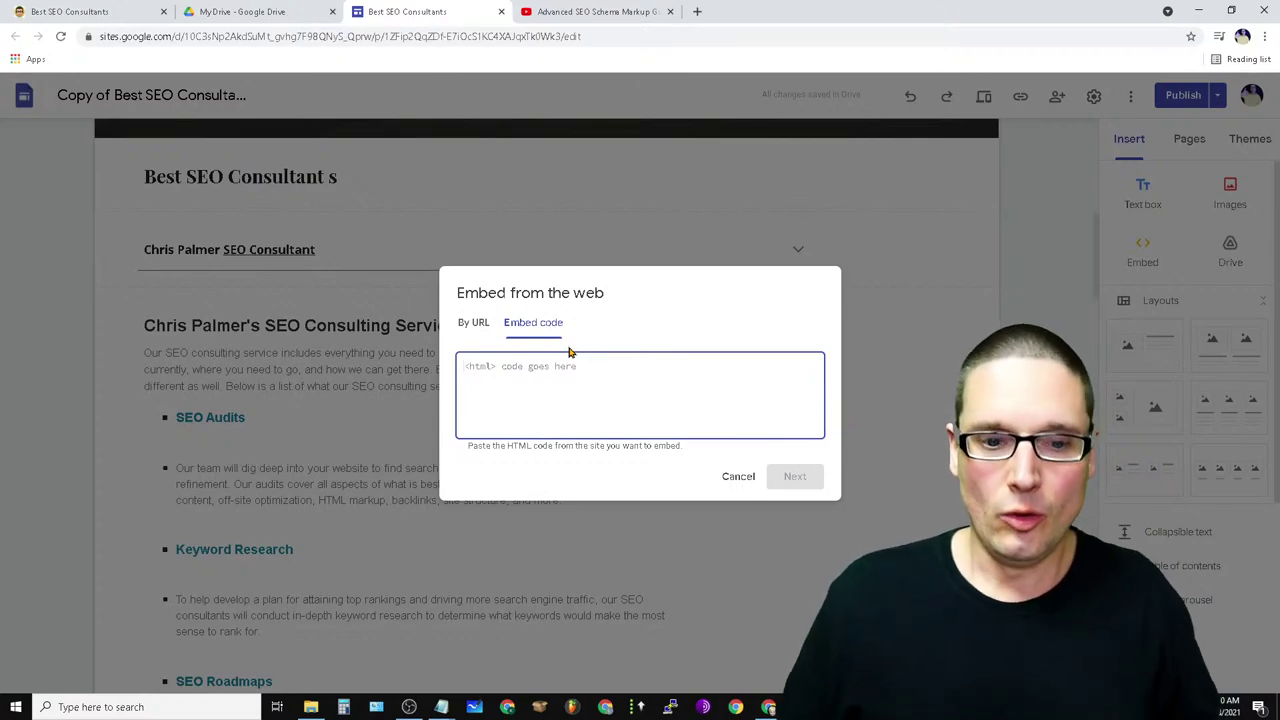
{"action": "mouse_move", "coordinate": [454, 704]}
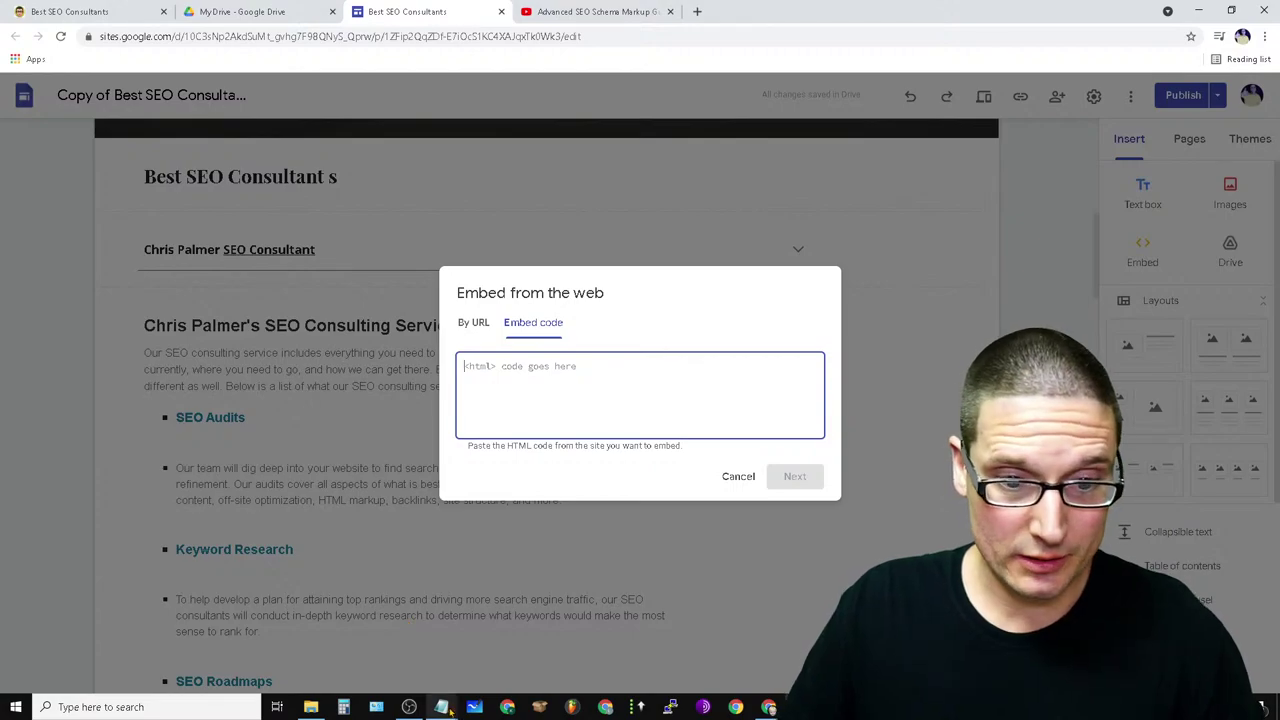
- Copy the demo hidden iframe line and paste it below the affiliate URLs in Notepad
{"action": "left_click", "coordinate": [408, 612]}
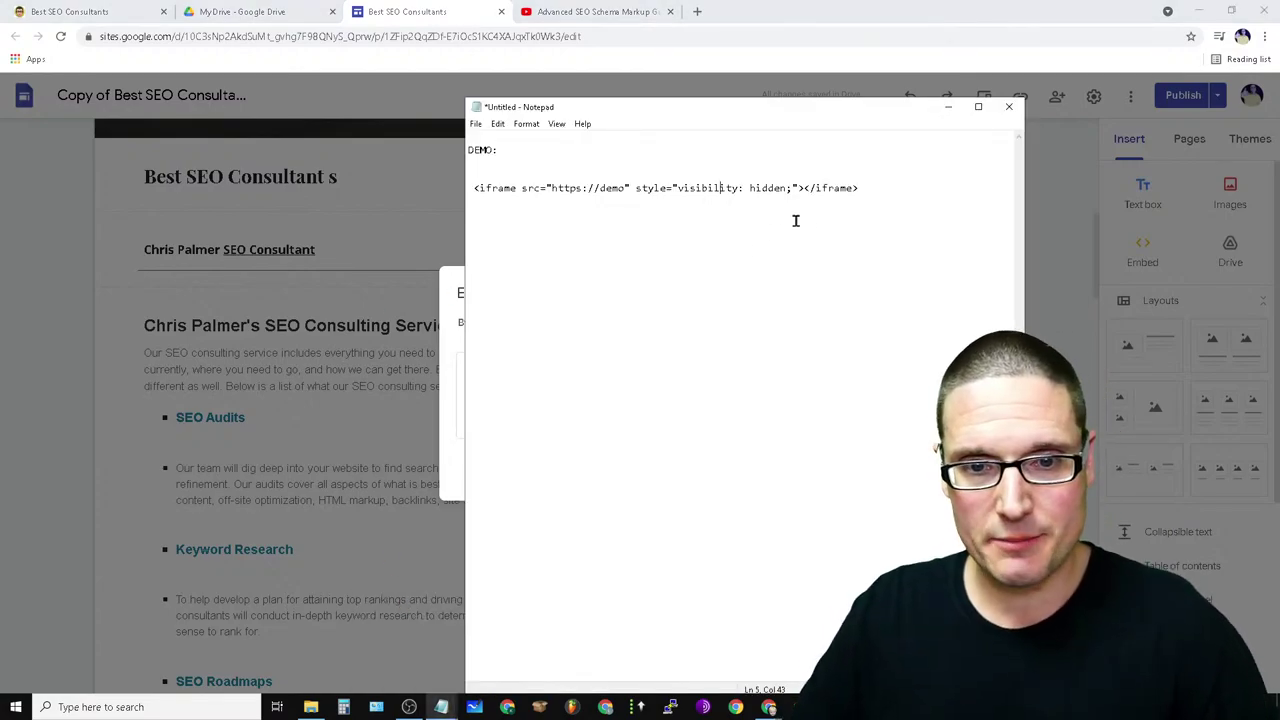
{"action": "left_click_drag", "start_coordinate": [856, 187], "coordinate": [478, 176]}
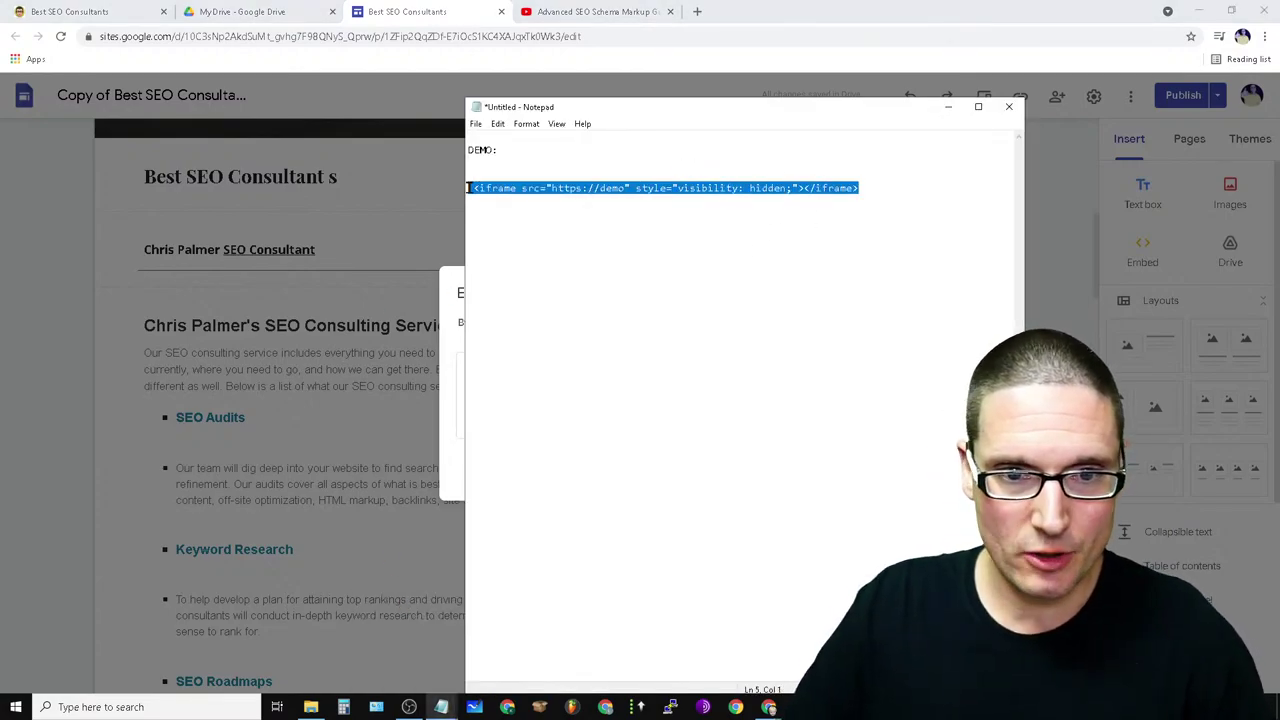
{"action": "right_click", "coordinate": [468, 188]}
{"action": "left_click", "coordinate": [505, 236]}
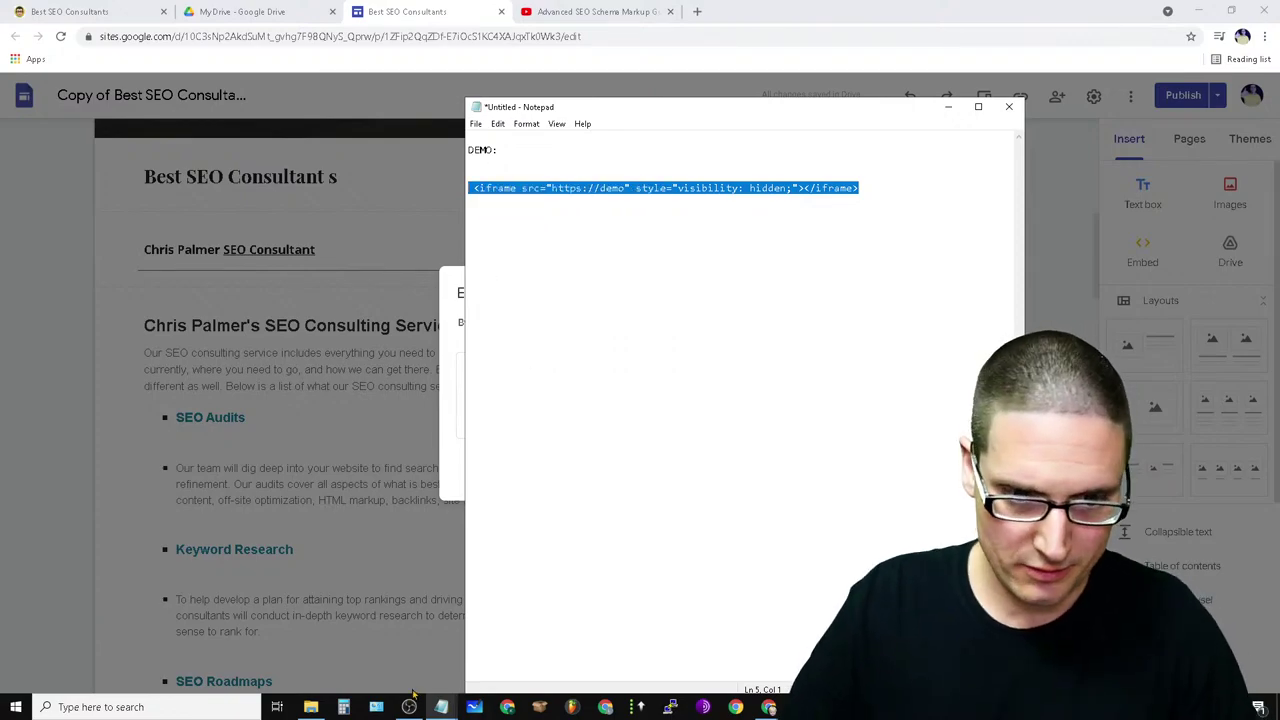
{"action": "left_click", "coordinate": [476, 601]}
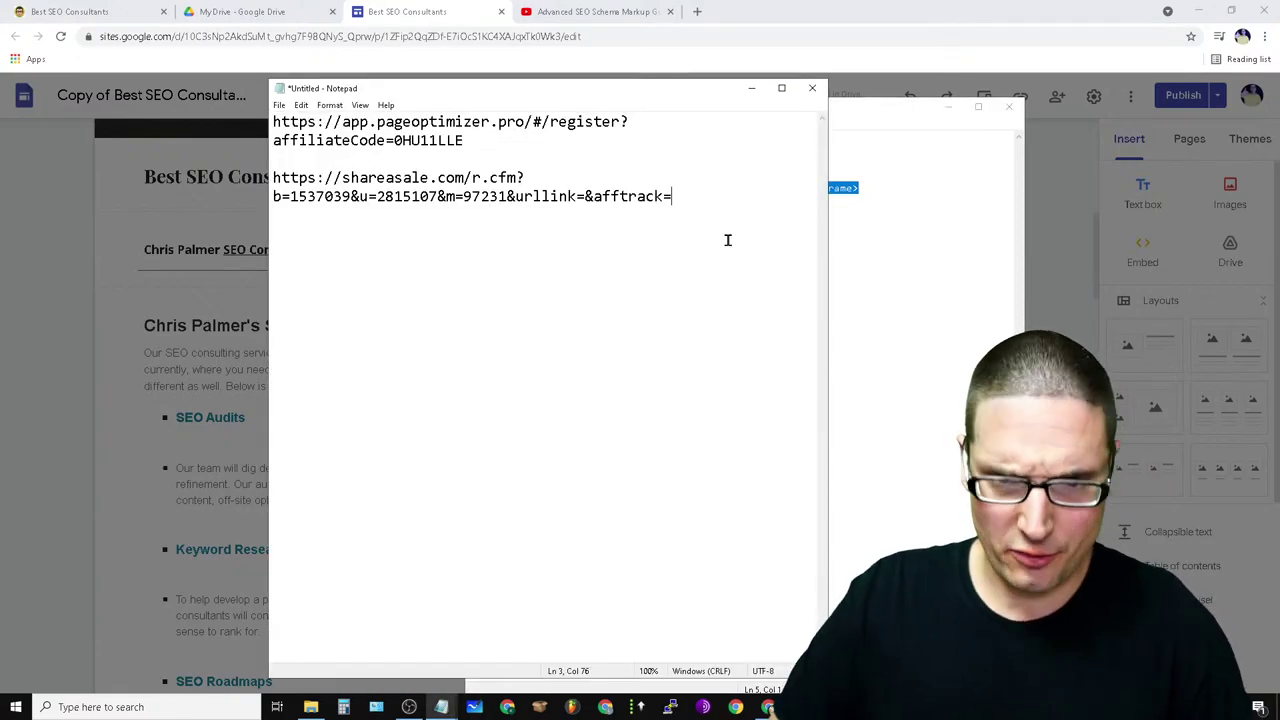
{"action": "left_click", "coordinate": [318, 268]}
{"action": "right_click", "coordinate": [318, 268]}
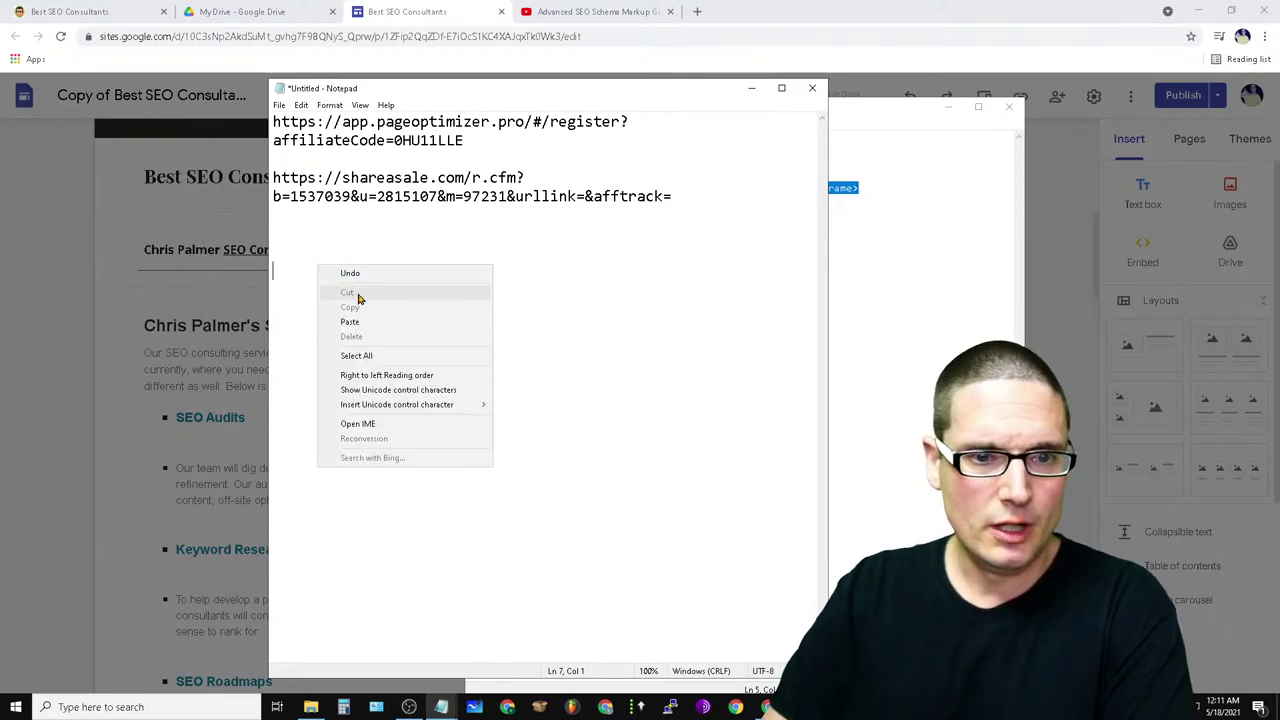
{"action": "left_click", "coordinate": [350, 322]}
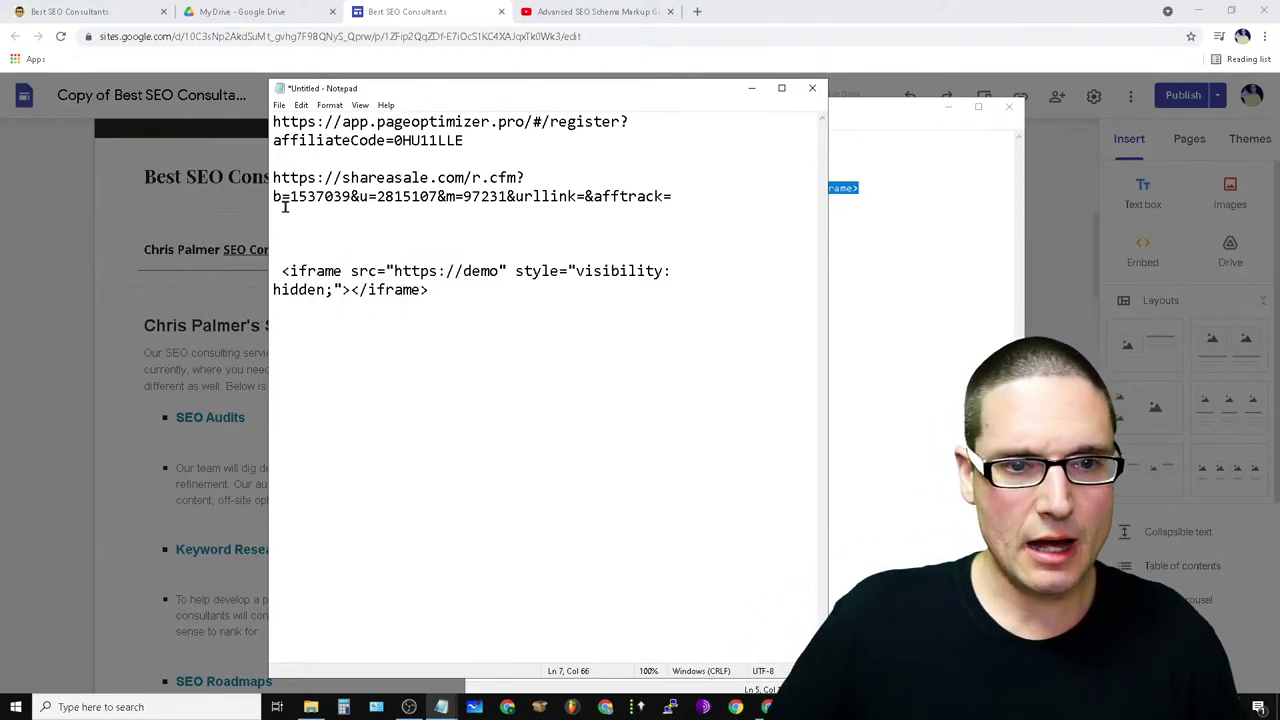
{"action": "left_click_drag", "start_coordinate": [673, 196], "coordinate": [262, 170]}
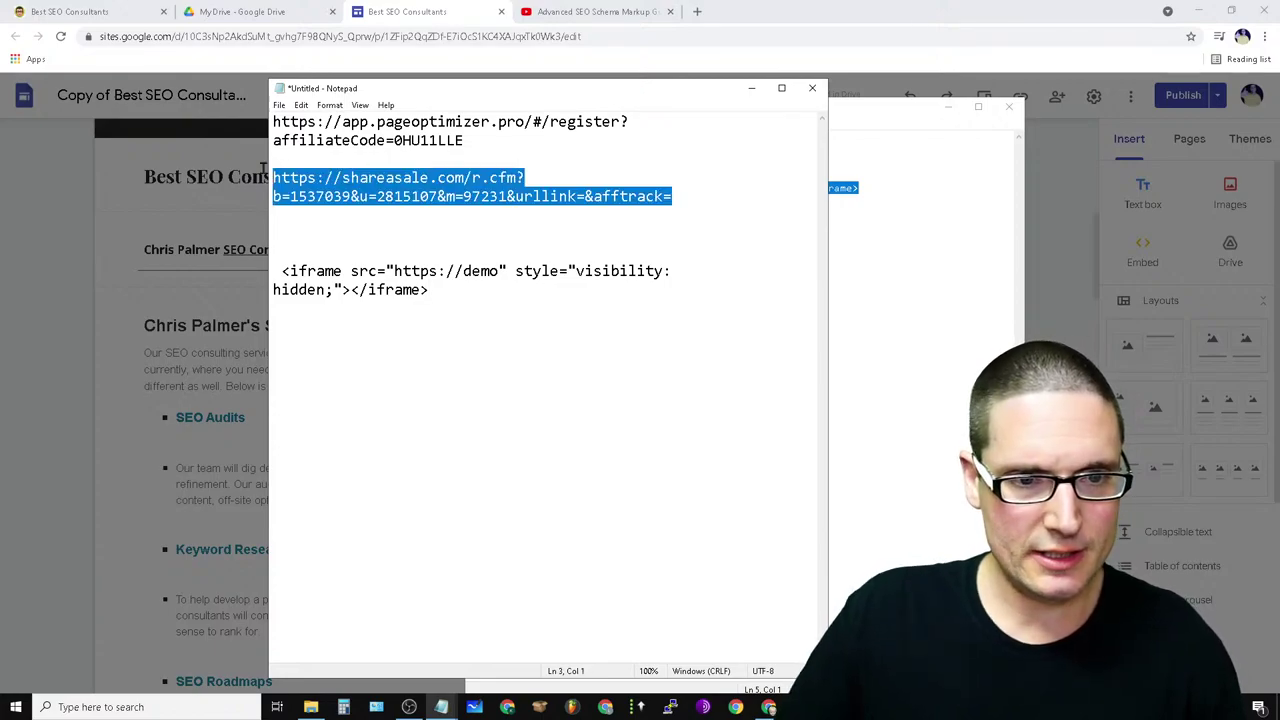
{"action": "right_click", "coordinate": [300, 178]}
{"action": "left_click", "coordinate": [375, 227]}
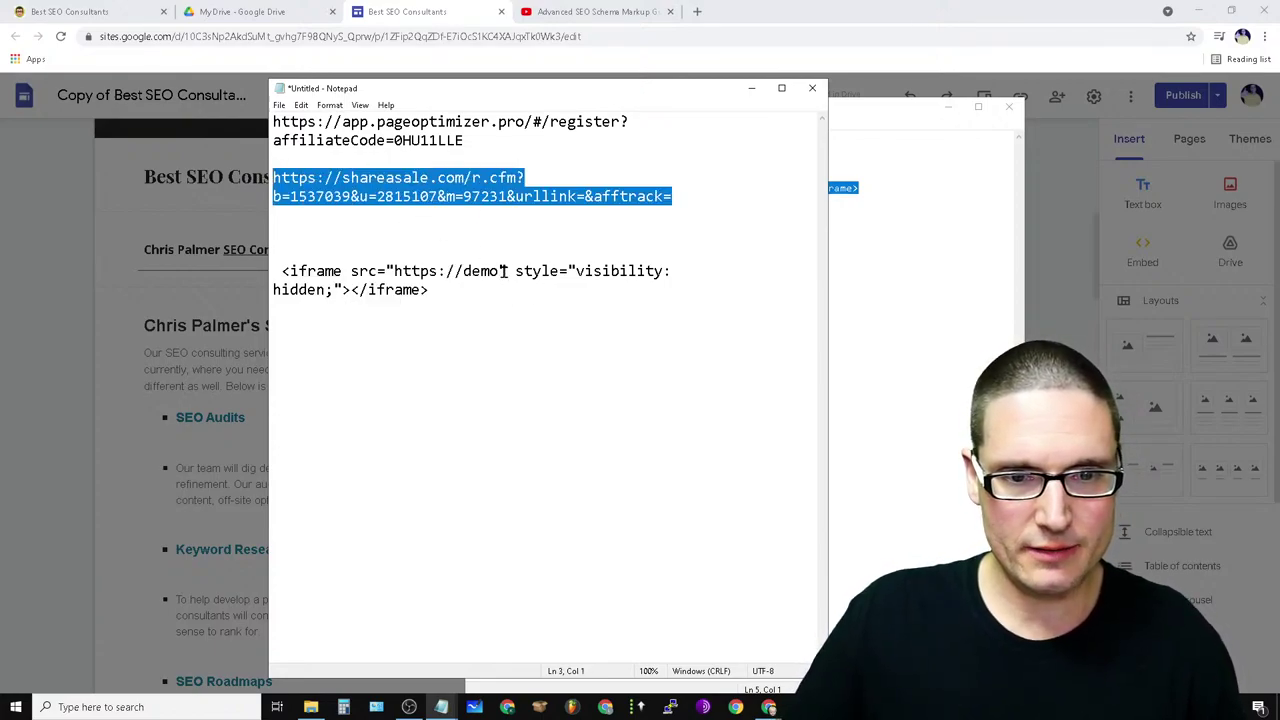
{"action": "left_click_drag", "start_coordinate": [500, 271], "coordinate": [396, 271]}
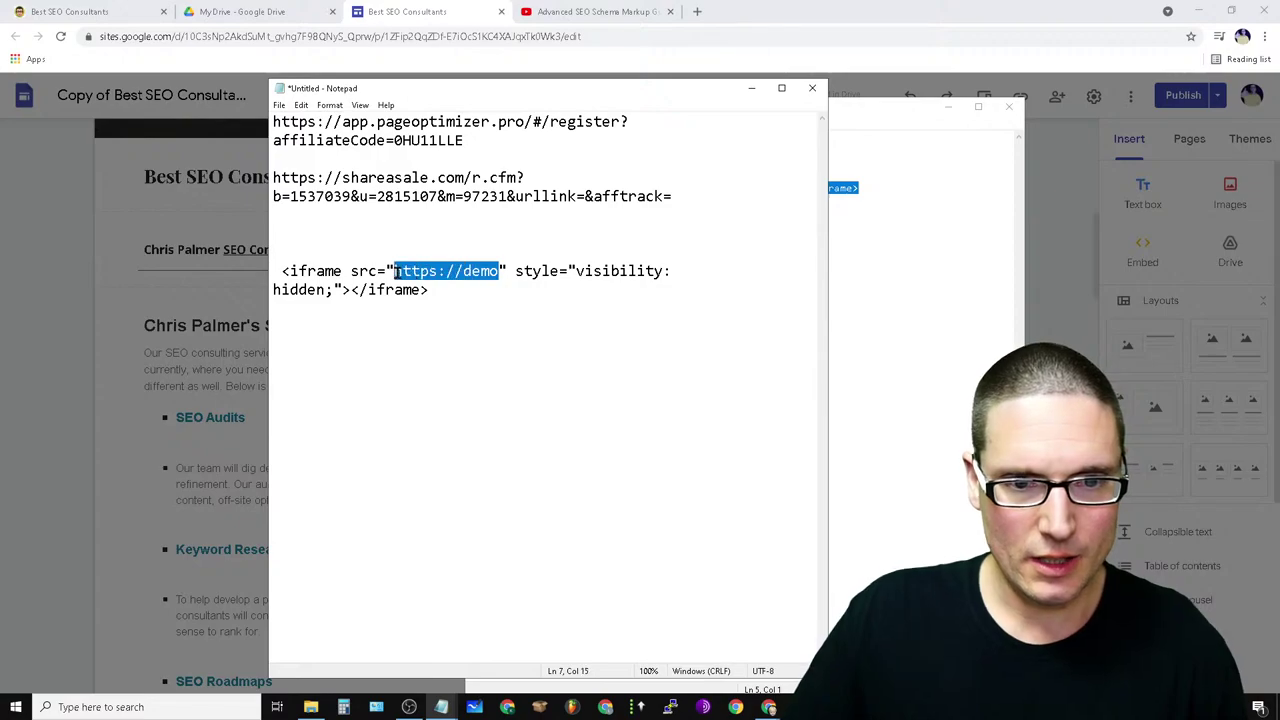
{"action": "right_click", "coordinate": [433, 272]}
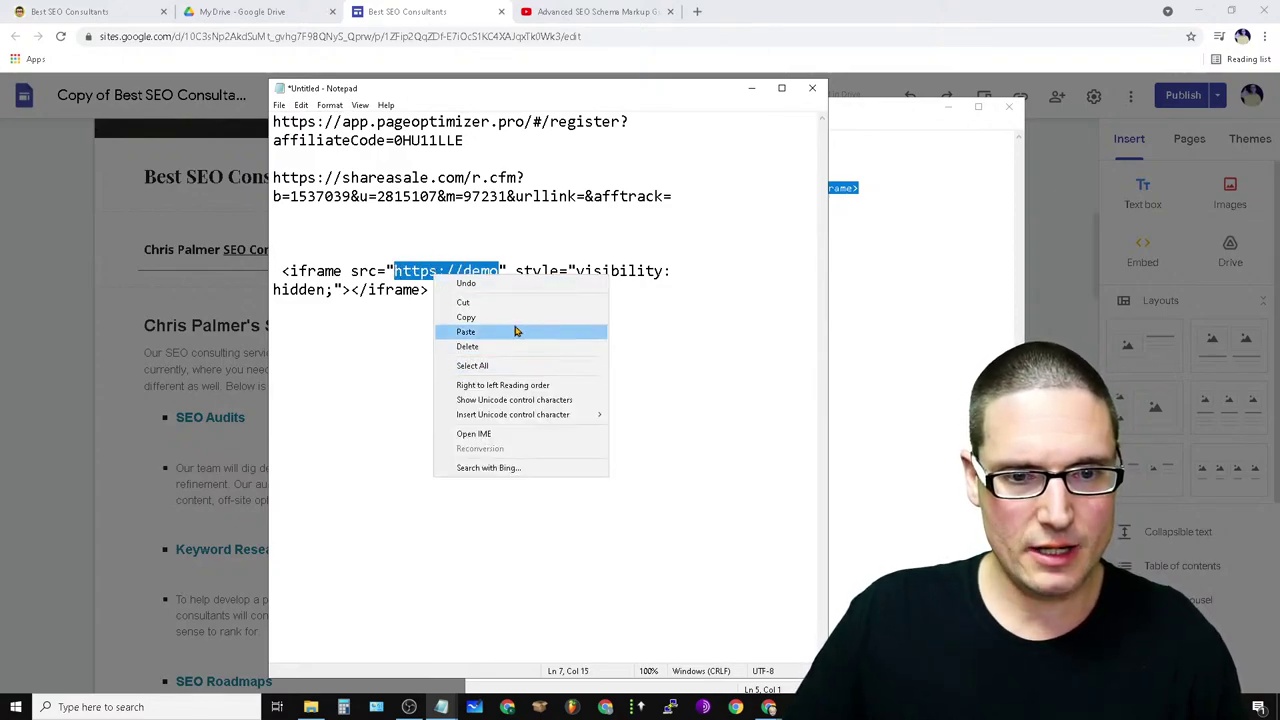
{"action": "left_click", "coordinate": [515, 331]}
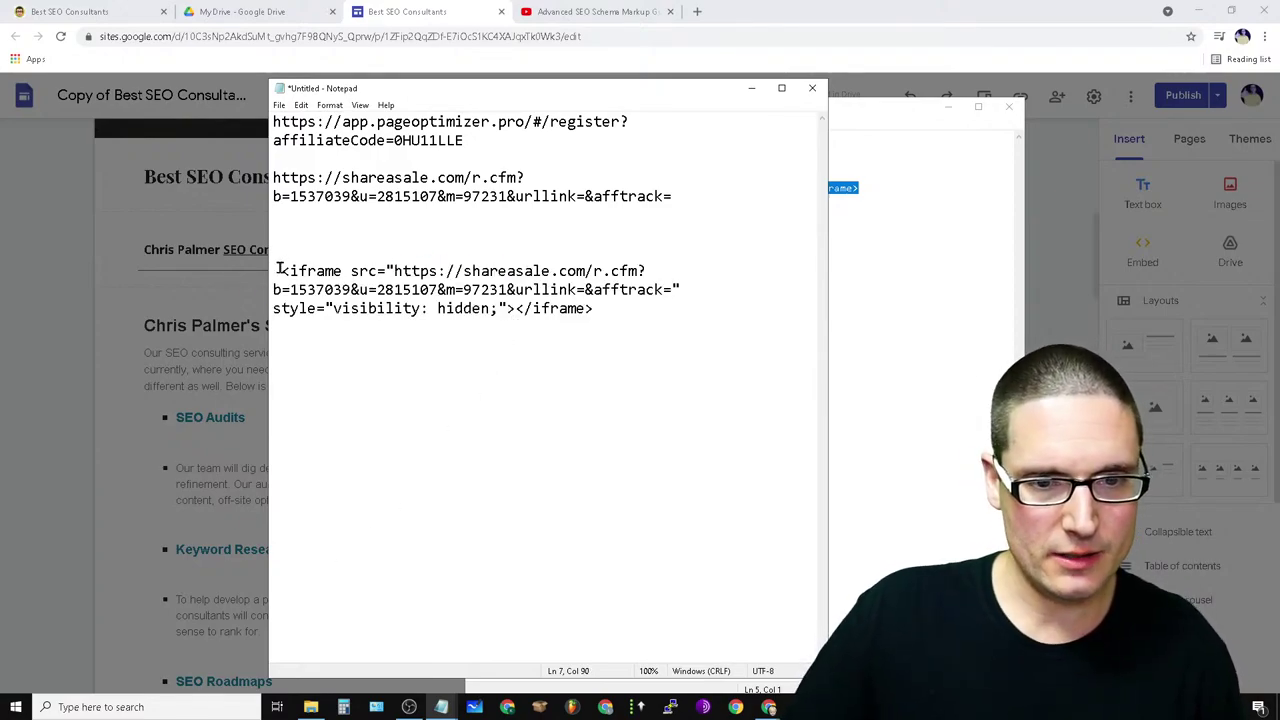
{"action": "left_click_drag", "start_coordinate": [280, 269], "coordinate": [631, 322]}
{"action": "right_click", "coordinate": [525, 297]}
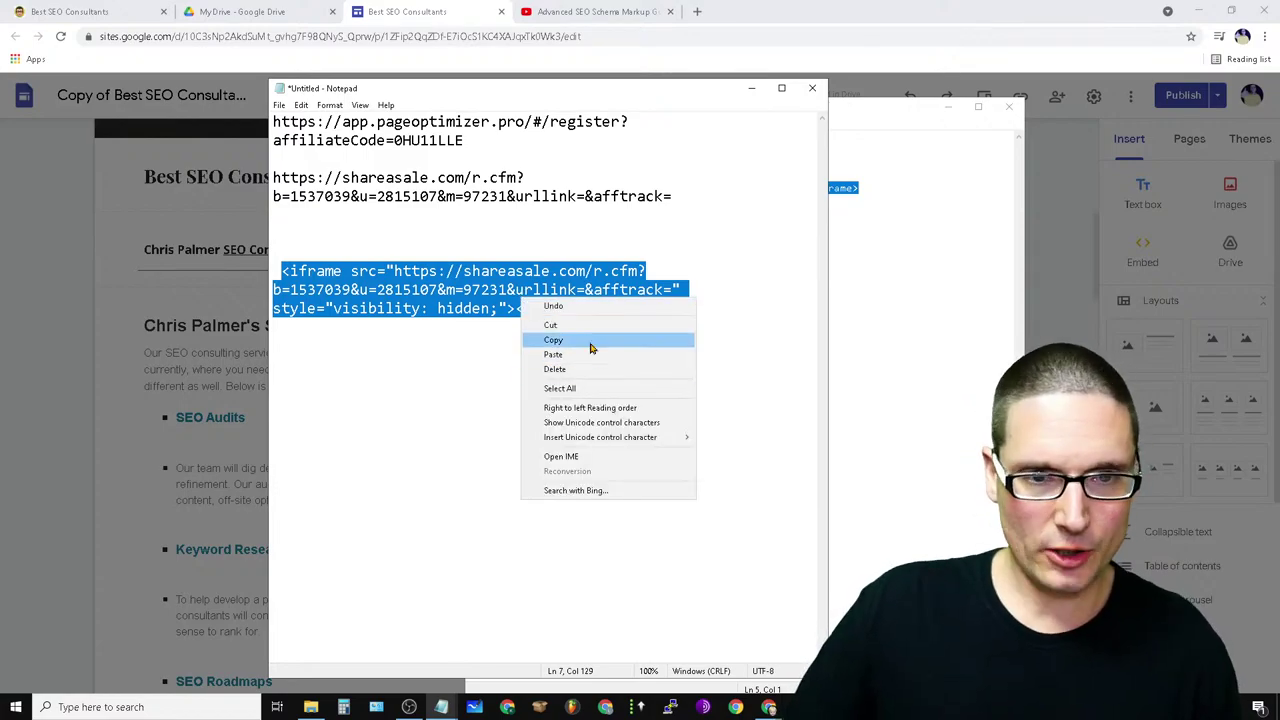
{"action": "left_click", "coordinate": [555, 341]}
- Paste the shareasale iframe into the embed code box, insert it, and shrink it to a small box
{"action": "key", "text": "alt+Tab"}
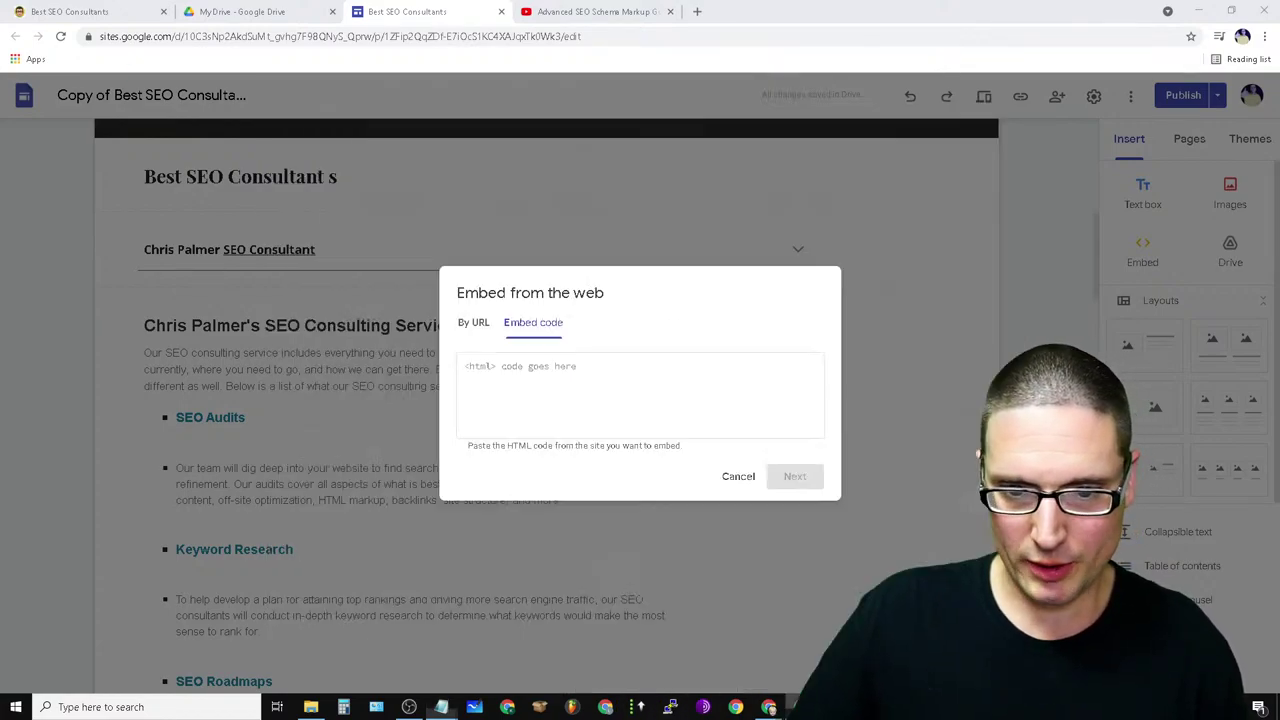
{"action": "right_click", "coordinate": [528, 370]}
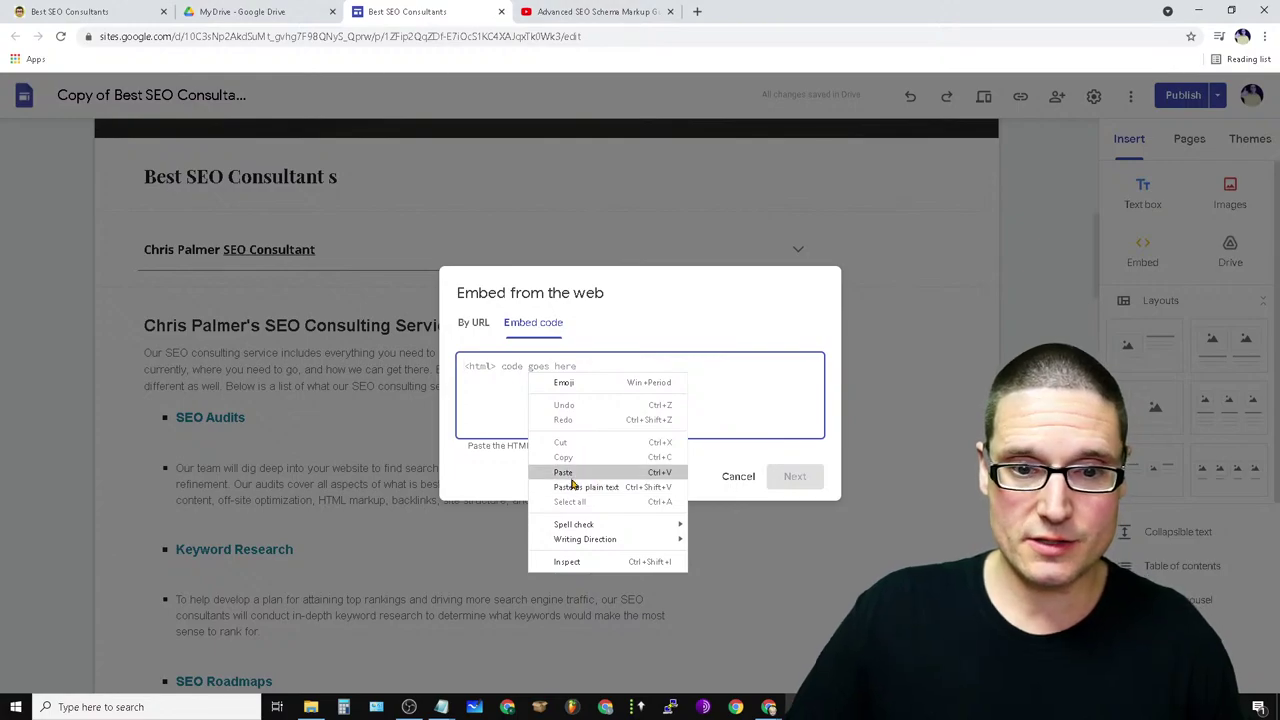
{"action": "left_click", "coordinate": [586, 471]}
{"action": "left_click", "coordinate": [792, 477]}
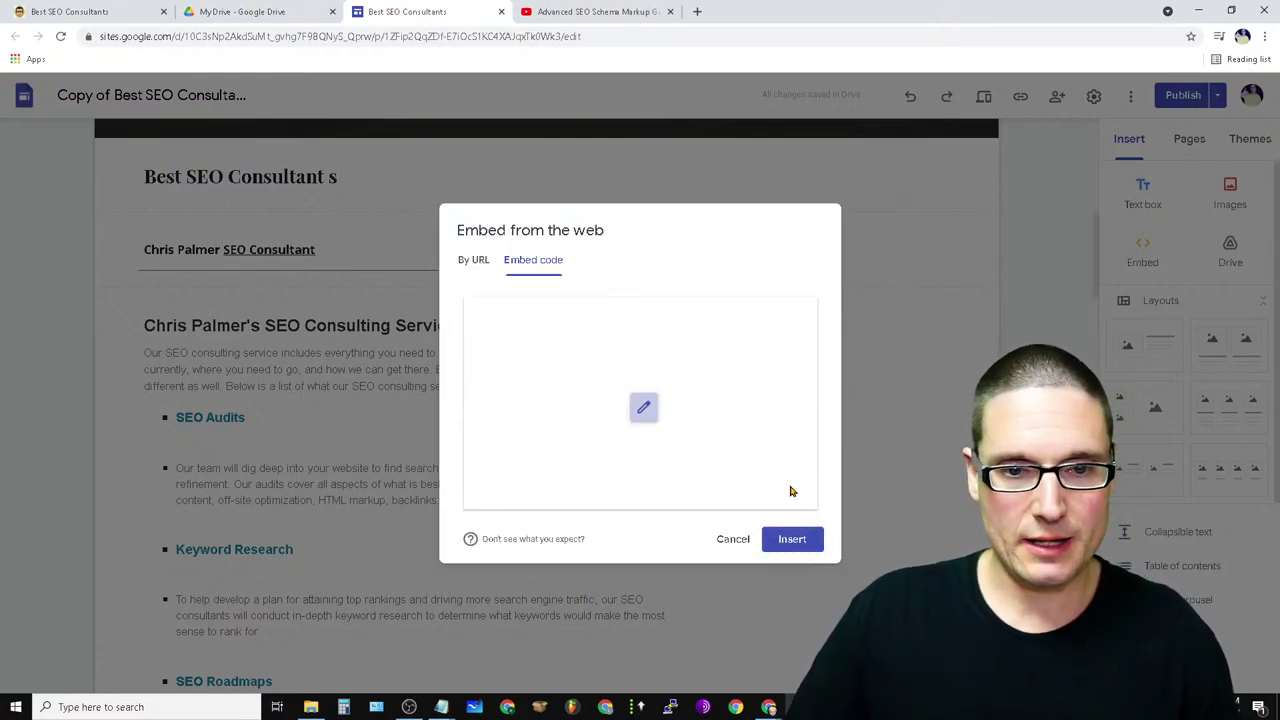
{"action": "left_click", "coordinate": [797, 545]}
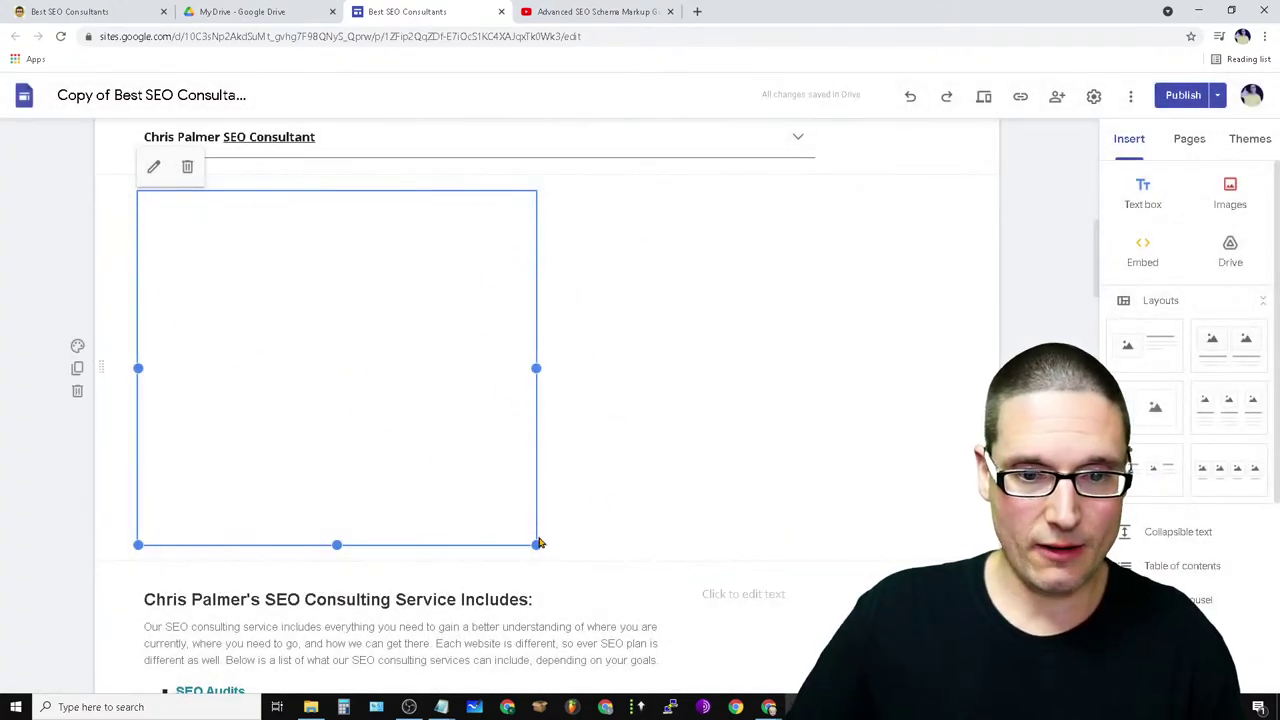
{"action": "left_click_drag", "start_coordinate": [539, 543], "coordinate": [327, 410]}
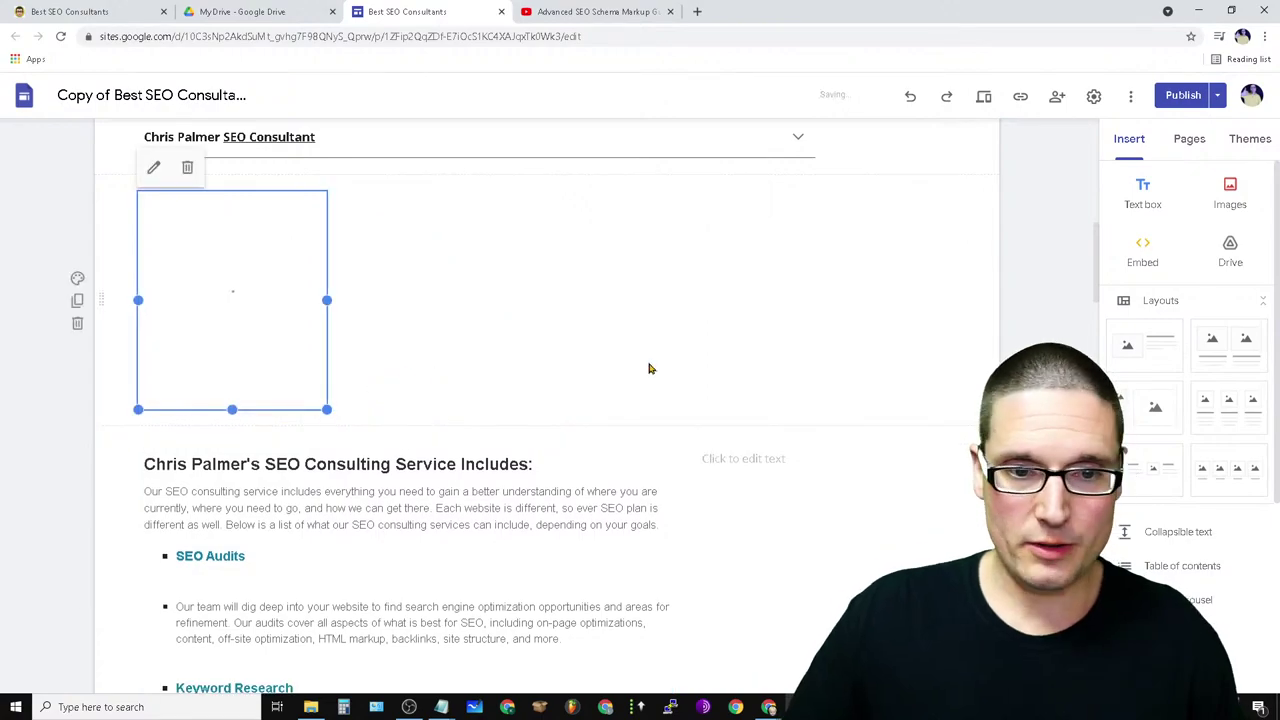
{"action": "left_click", "coordinate": [648, 369]}
- Start a new code embed and paste the shareasale iframe code into it
{"action": "left_click", "coordinate": [1143, 255]}
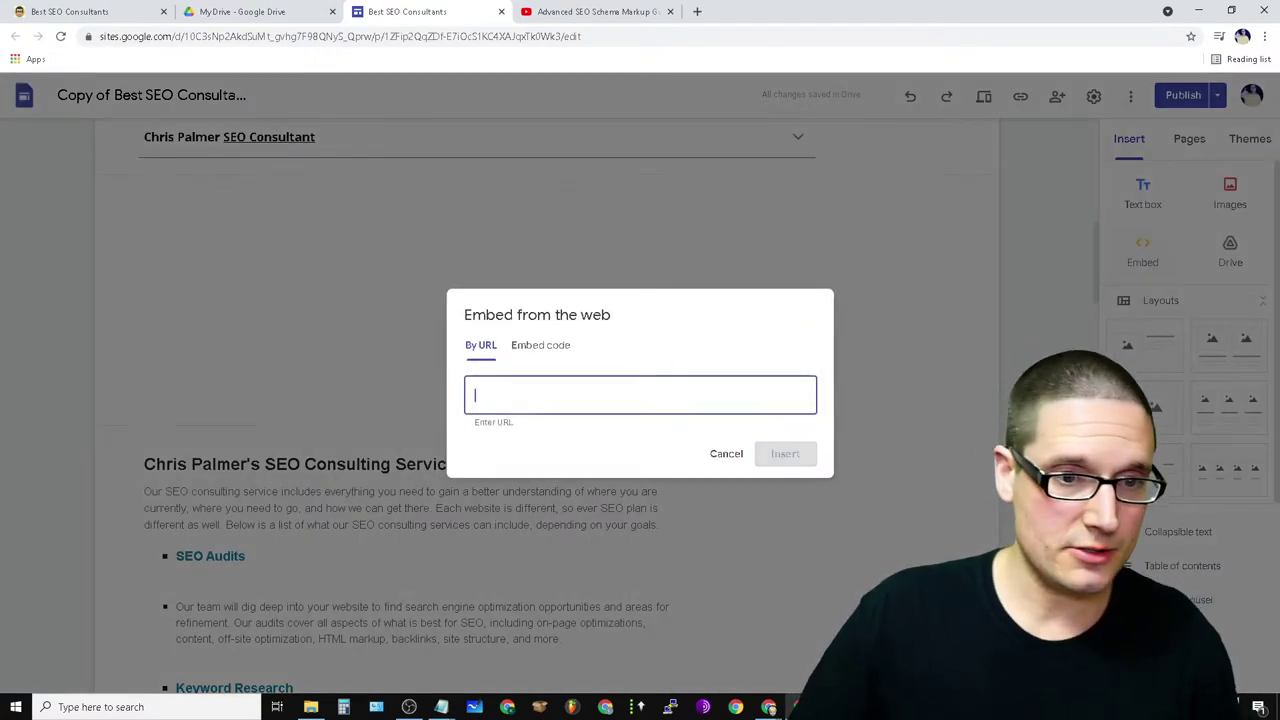
{"action": "left_click", "coordinate": [535, 346]}
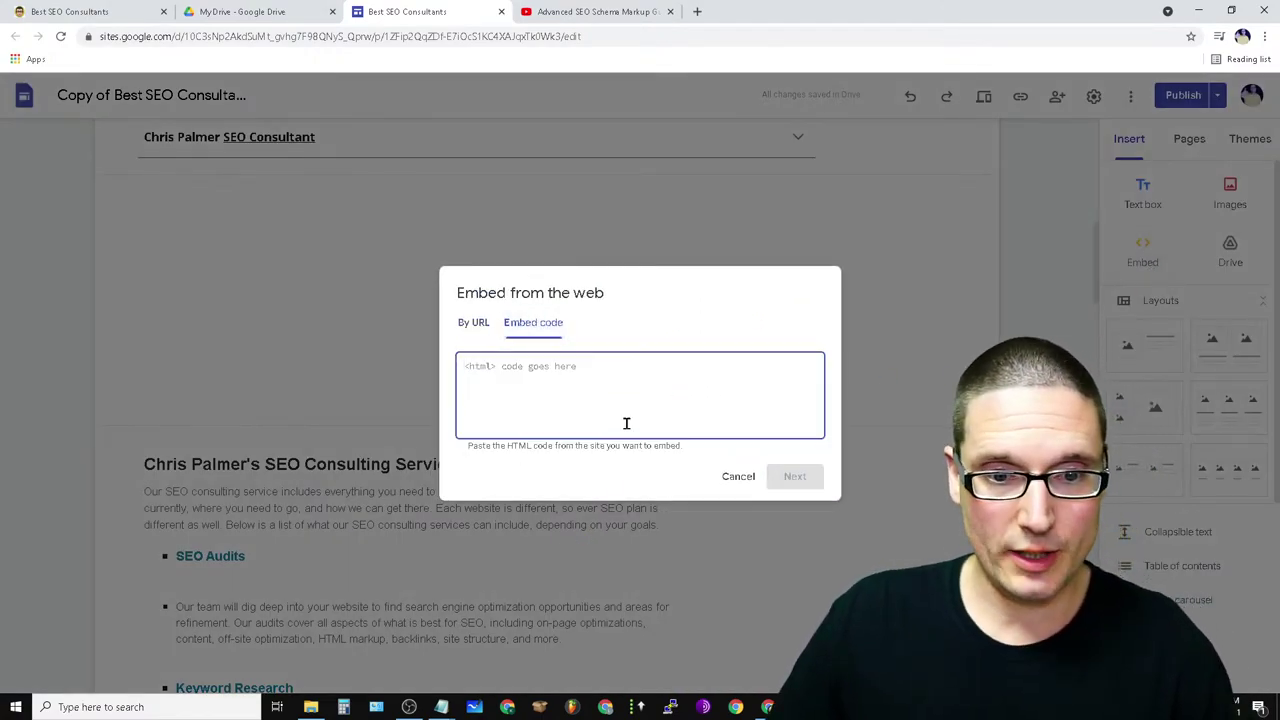
{"action": "right_click", "coordinate": [480, 368]}
{"action": "left_click", "coordinate": [497, 458]}
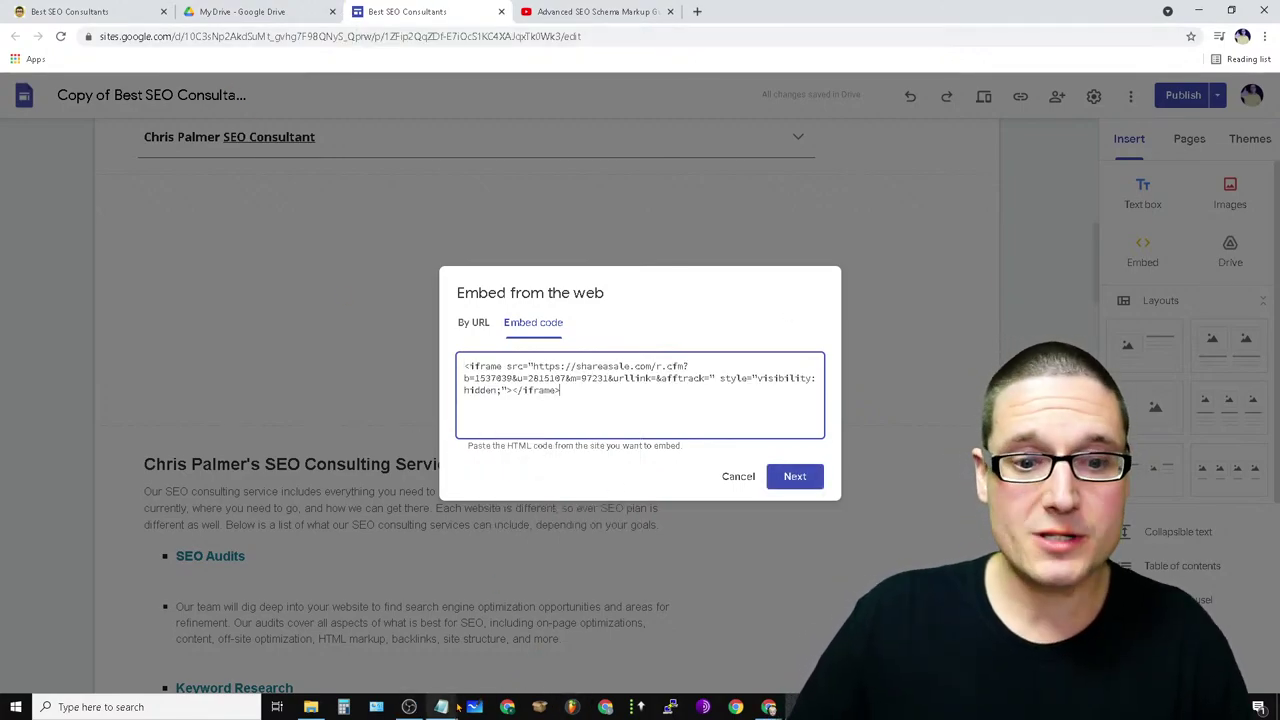
- Copy the pageoptimizer register link from line 1 of the Notepad notes
{"action": "mouse_move", "coordinate": [441, 707]}
{"action": "left_click", "coordinate": [478, 640]}
{"action": "left_click", "coordinate": [406, 219]}
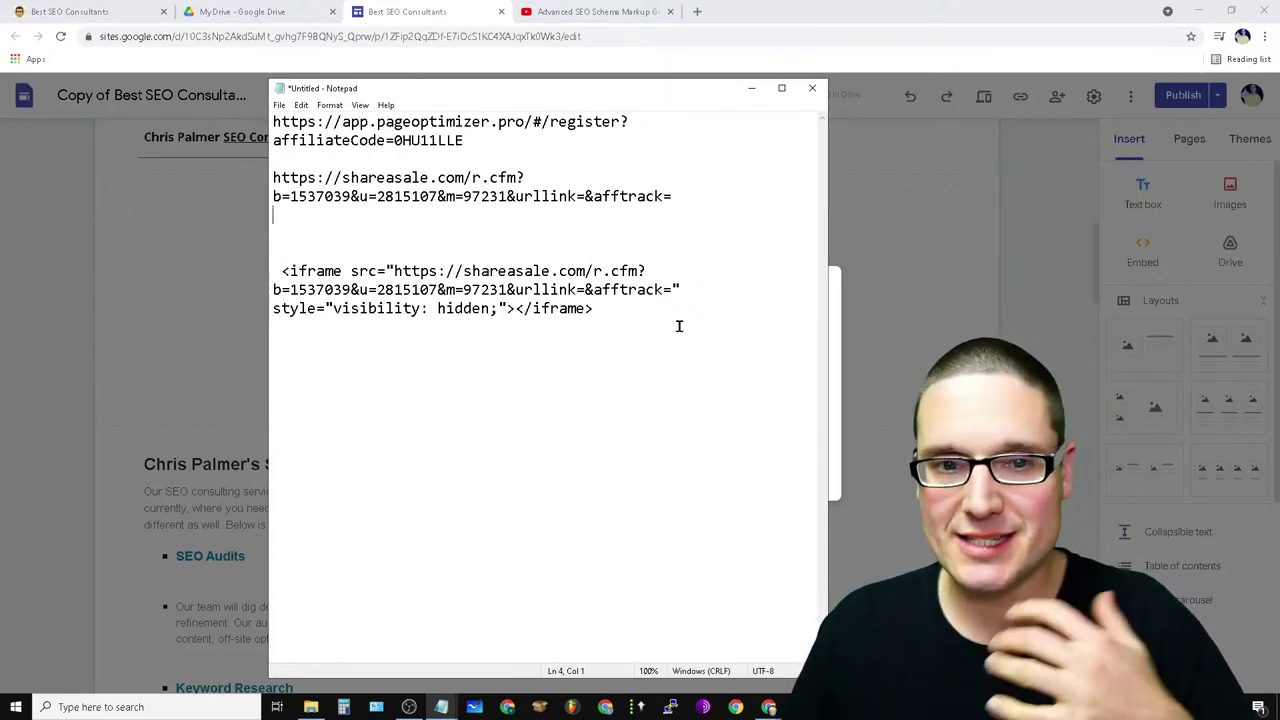
{"action": "left_click_drag", "start_coordinate": [470, 141], "coordinate": [266, 113]}
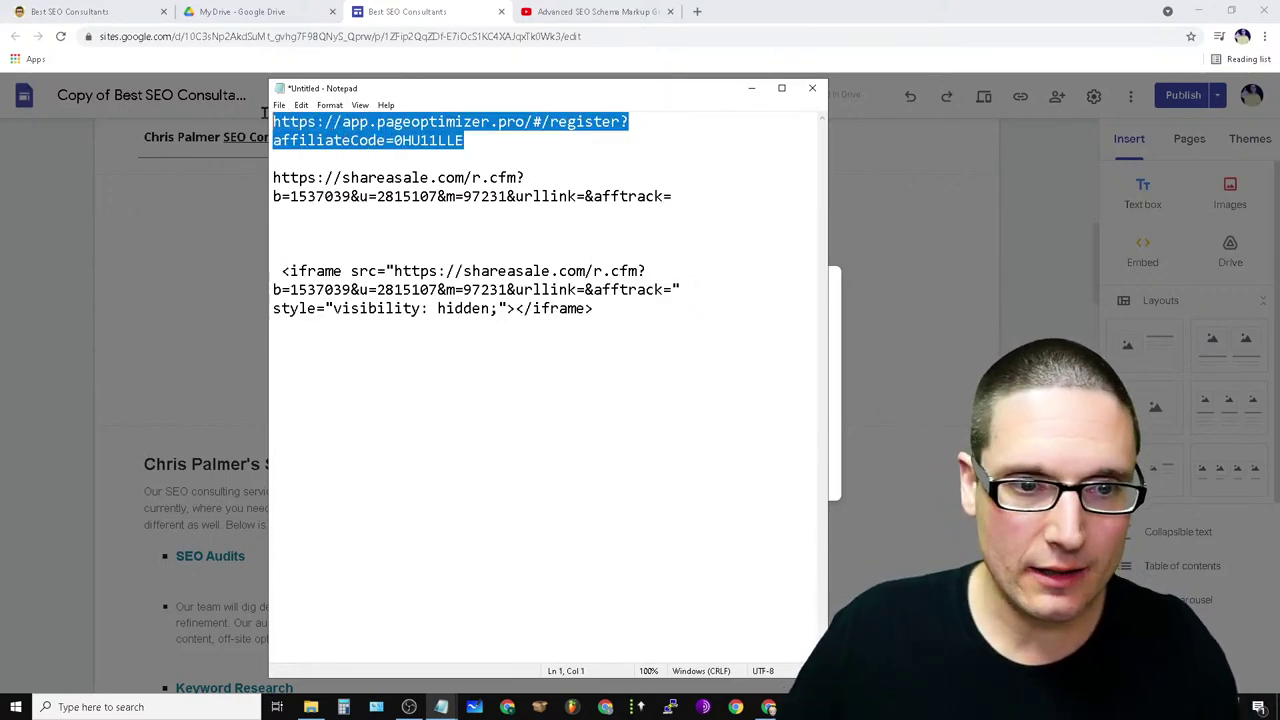
{"action": "right_click", "coordinate": [289, 121]}
{"action": "left_click", "coordinate": [340, 163]}
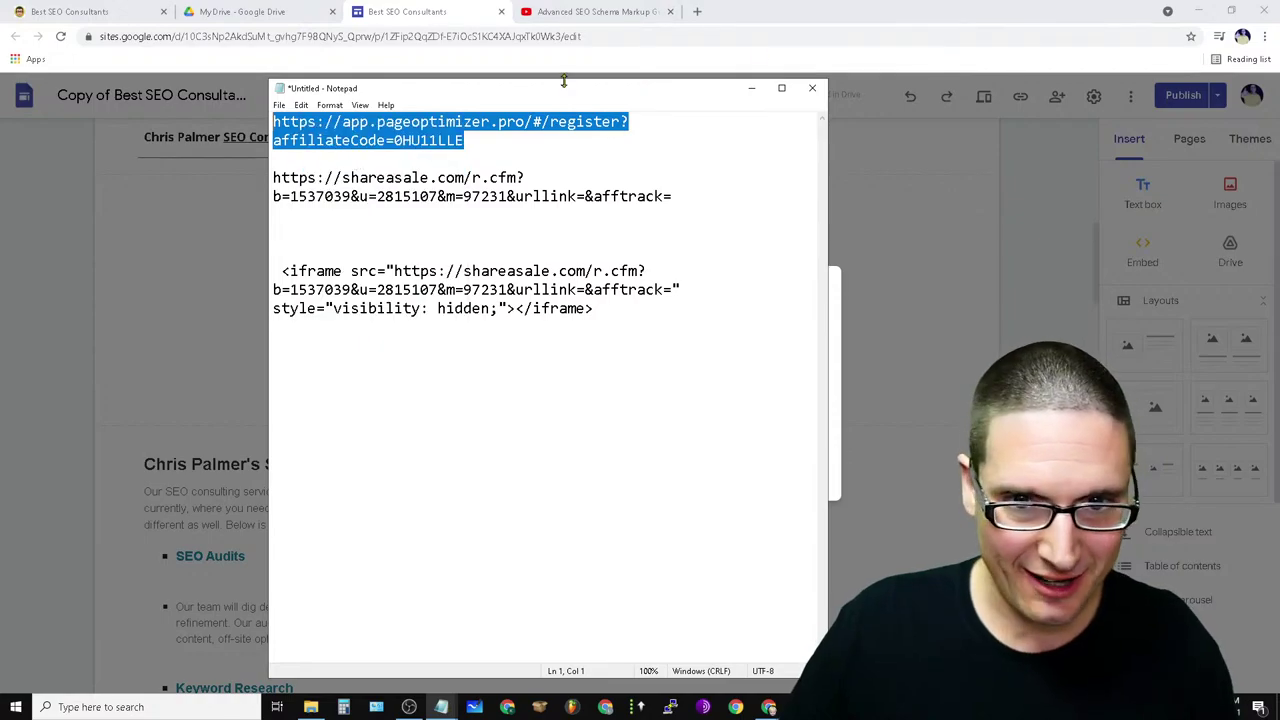
{"action": "left_click", "coordinate": [753, 90]}
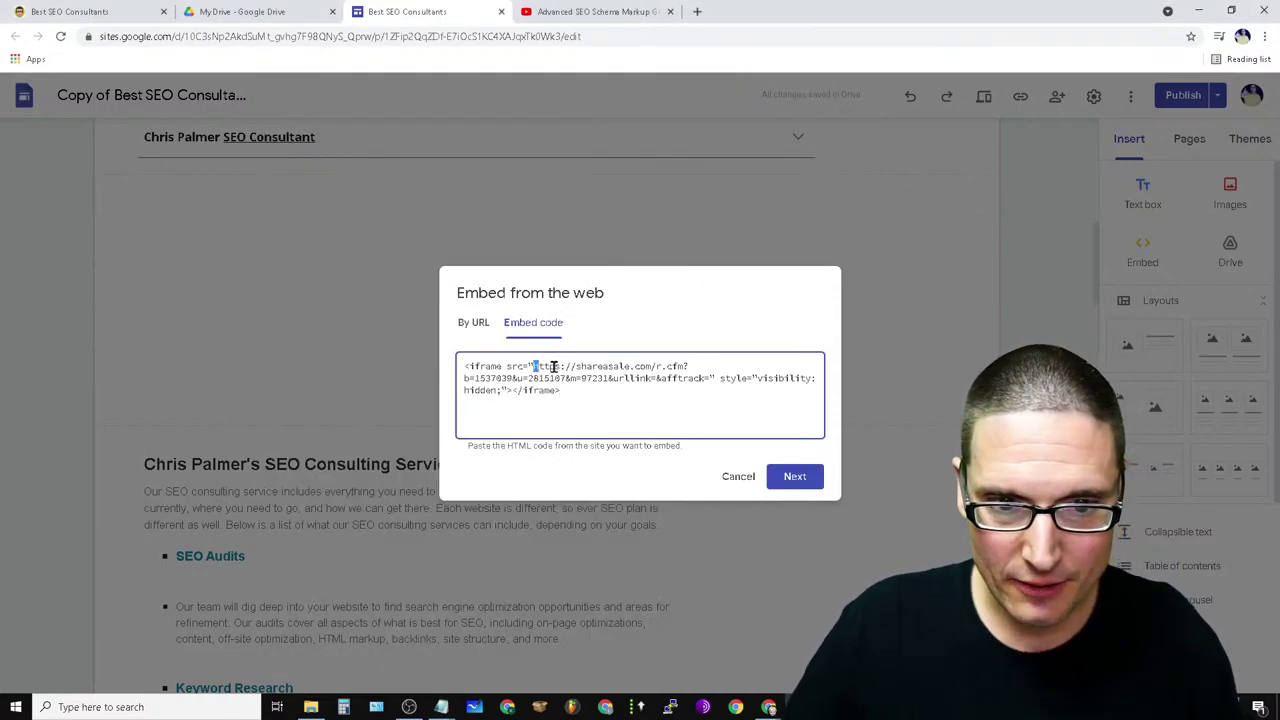
- Swap the iframe's shareasale URL for the pageoptimizer link and insert the embed
{"action": "left_click_drag", "start_coordinate": [553, 367], "coordinate": [708, 381]}
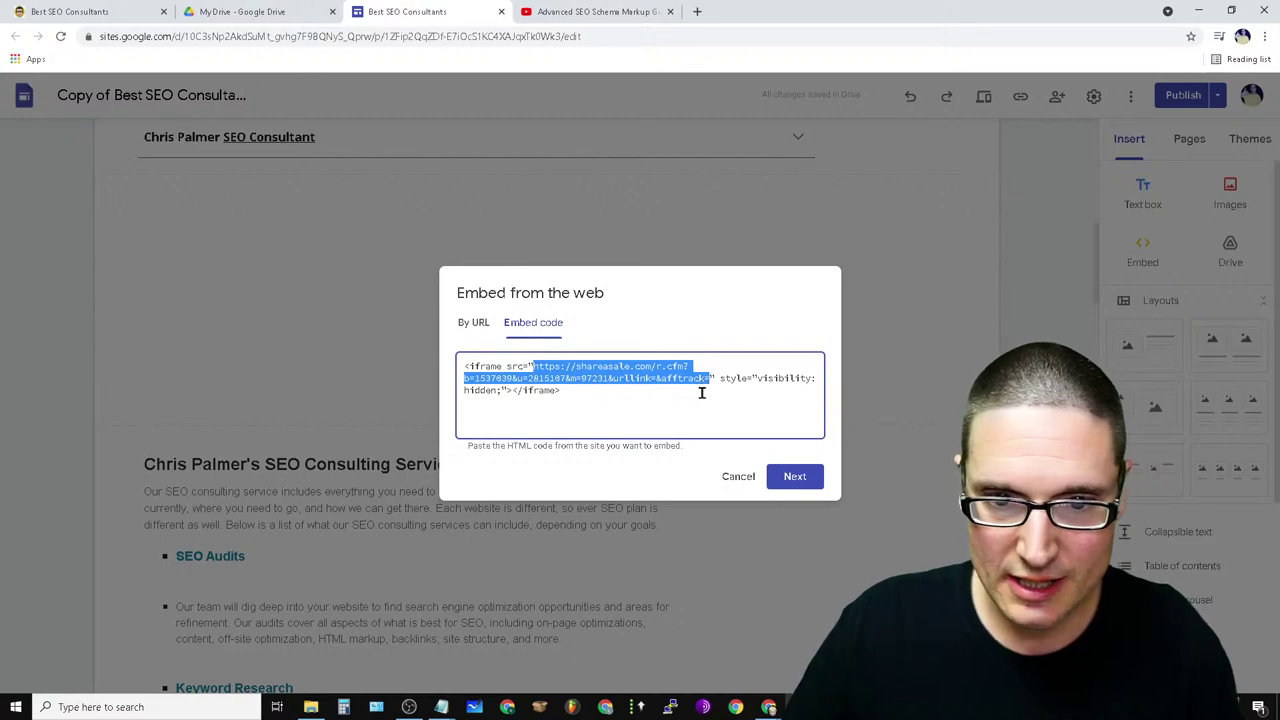
{"action": "right_click", "coordinate": [682, 374]}
{"action": "left_click", "coordinate": [713, 428]}
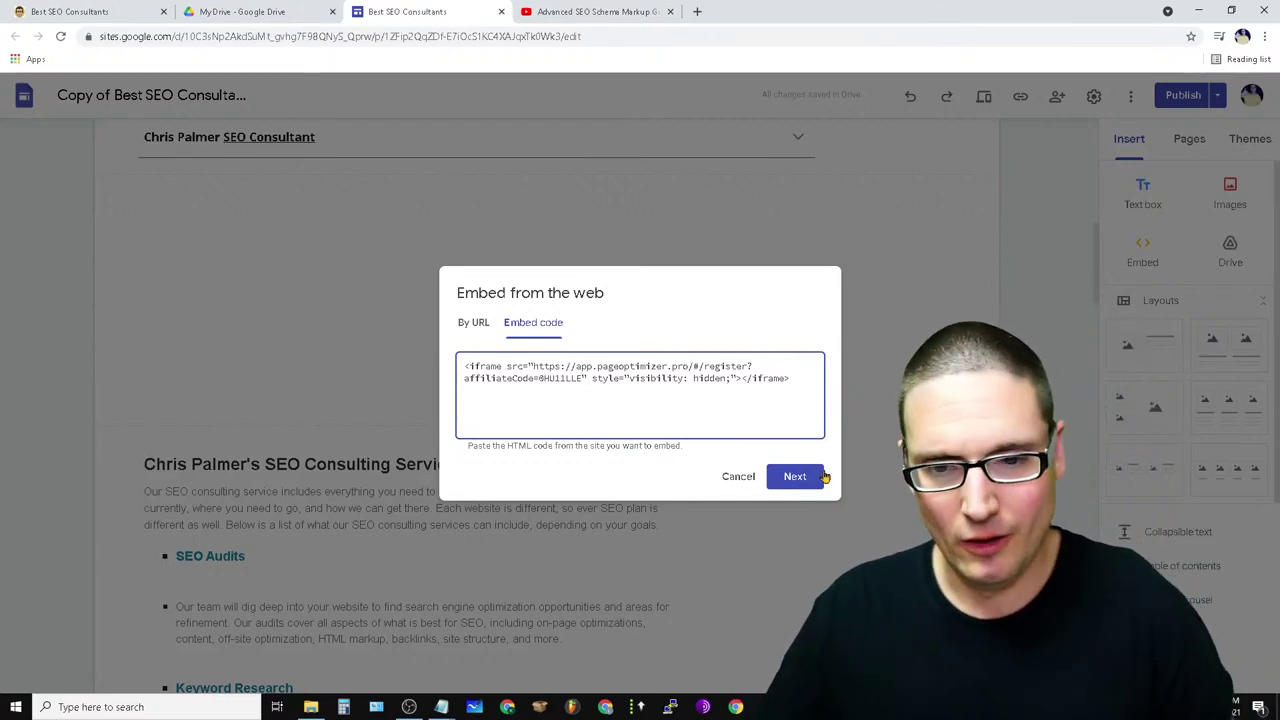
{"action": "left_click", "coordinate": [805, 478]}
{"action": "left_click", "coordinate": [792, 539]}
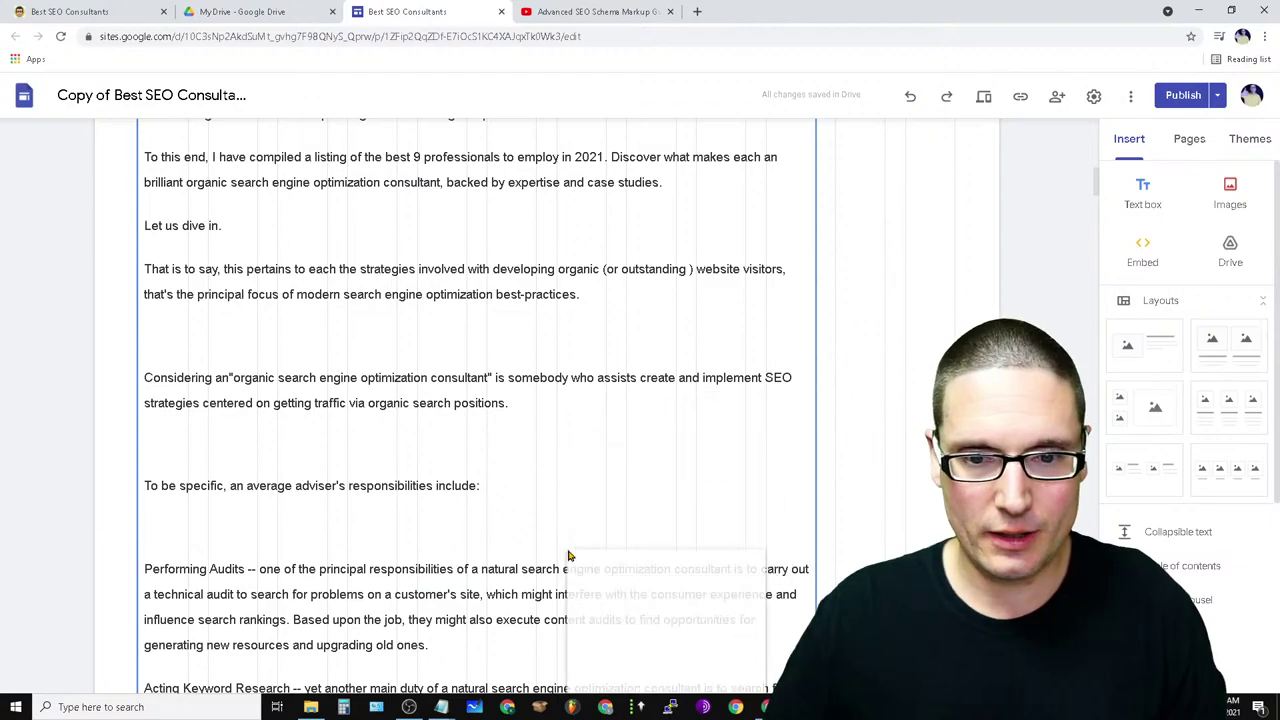
{"action": "scroll", "coordinate": [569, 554], "scroll_direction": "down", "scroll_amount": 15}
{"action": "scroll", "coordinate": [680, 589], "scroll_direction": "down", "scroll_amount": 5}
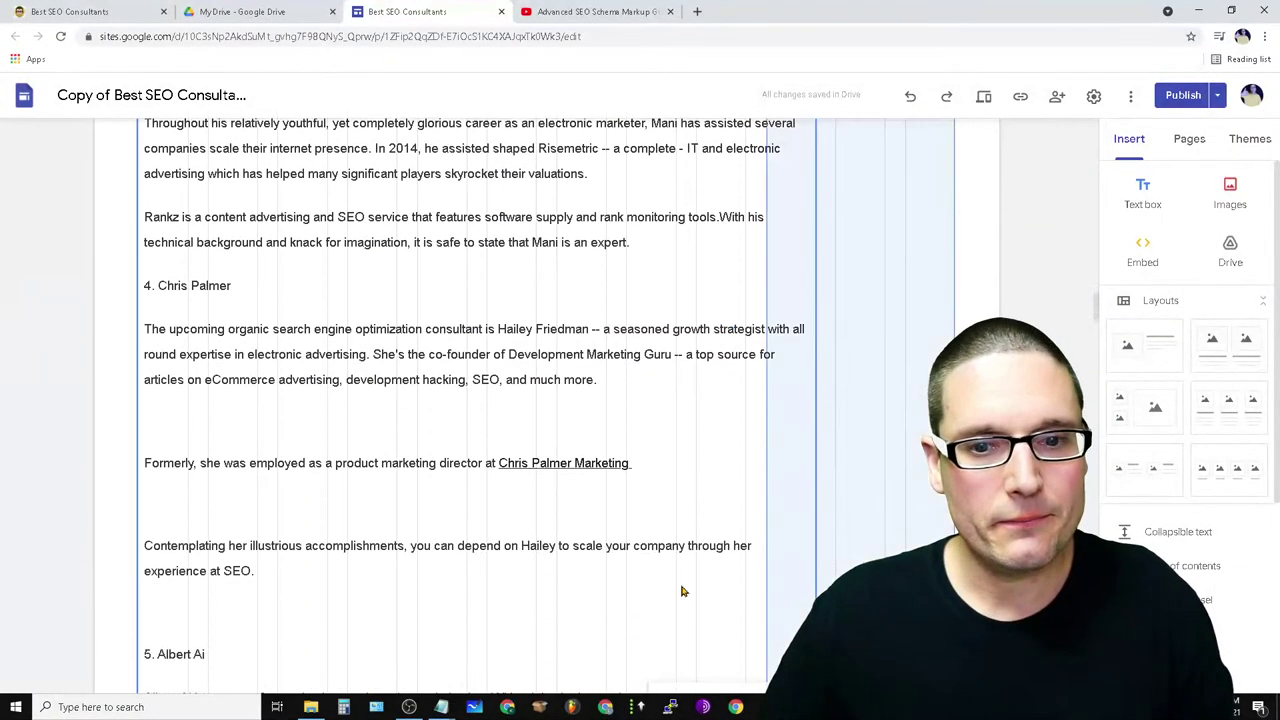
{"action": "scroll", "coordinate": [760, 480], "scroll_direction": "up", "scroll_amount": 3}
{"action": "scroll", "coordinate": [760, 411], "scroll_direction": "down", "scroll_amount": 10}
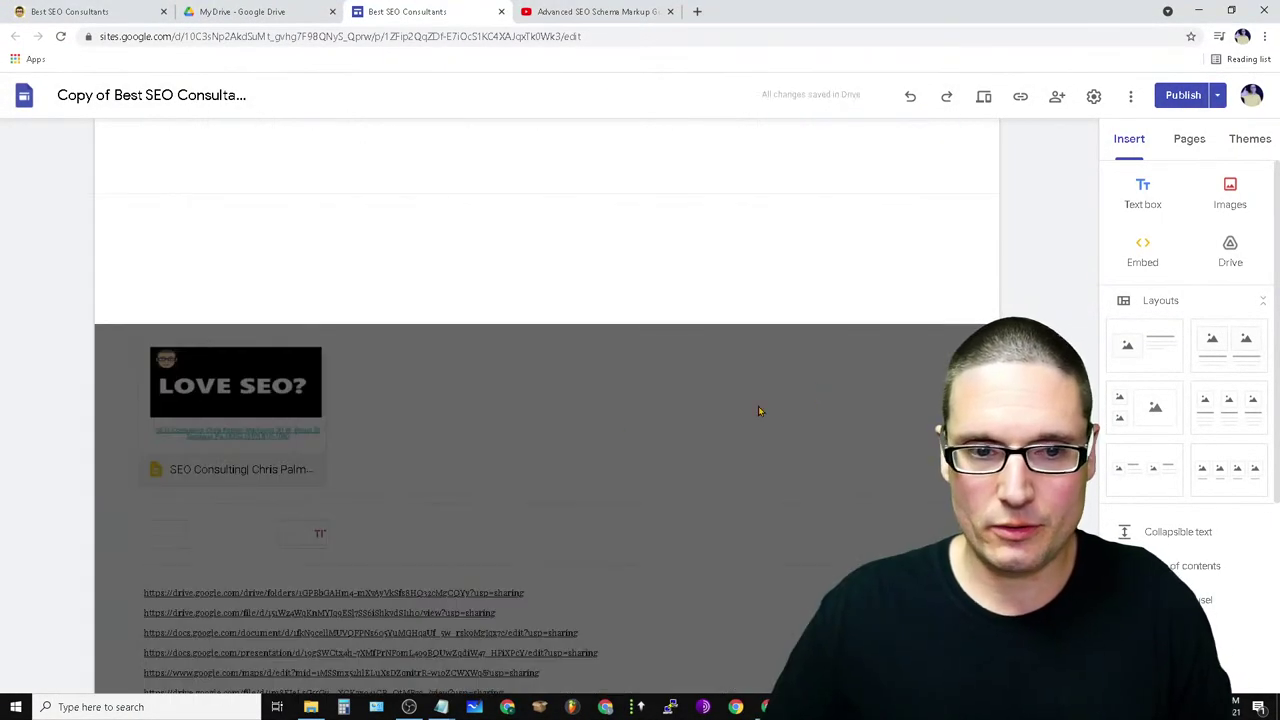
{"action": "scroll", "coordinate": [623, 435], "scroll_direction": "up", "scroll_amount": 10}
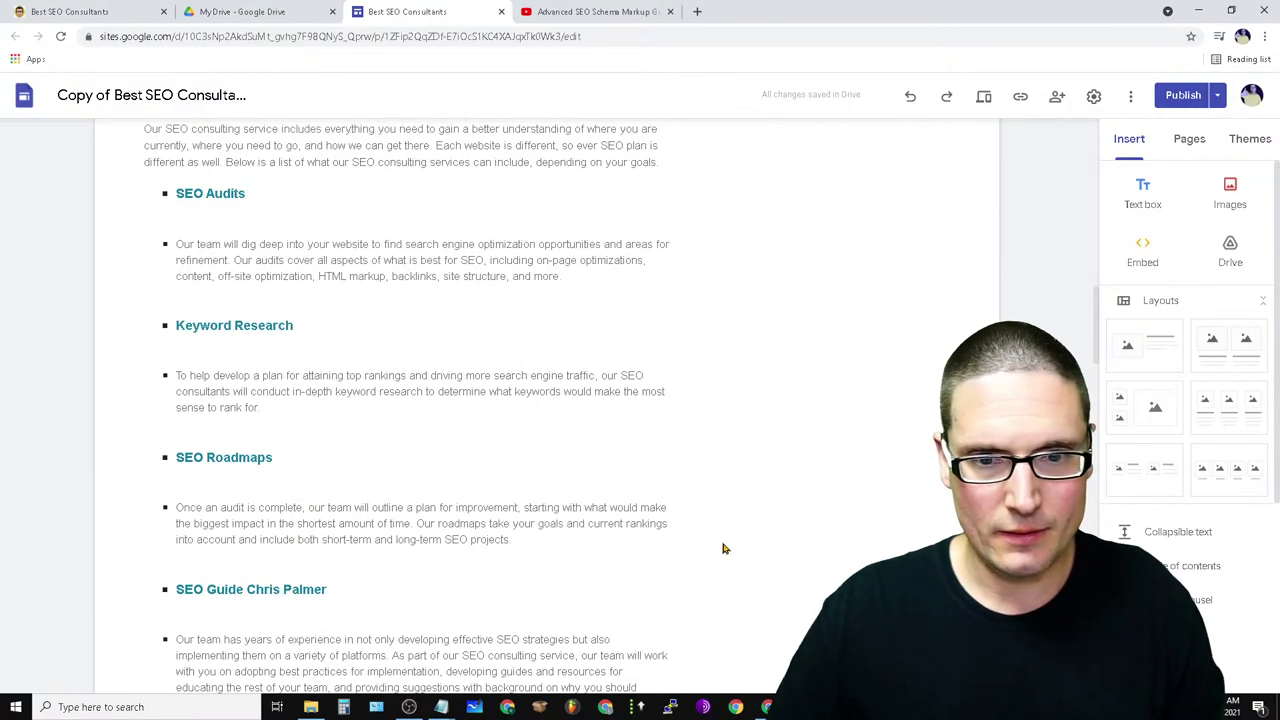
{"action": "scroll", "coordinate": [680, 500], "scroll_direction": "down", "scroll_amount": 5}
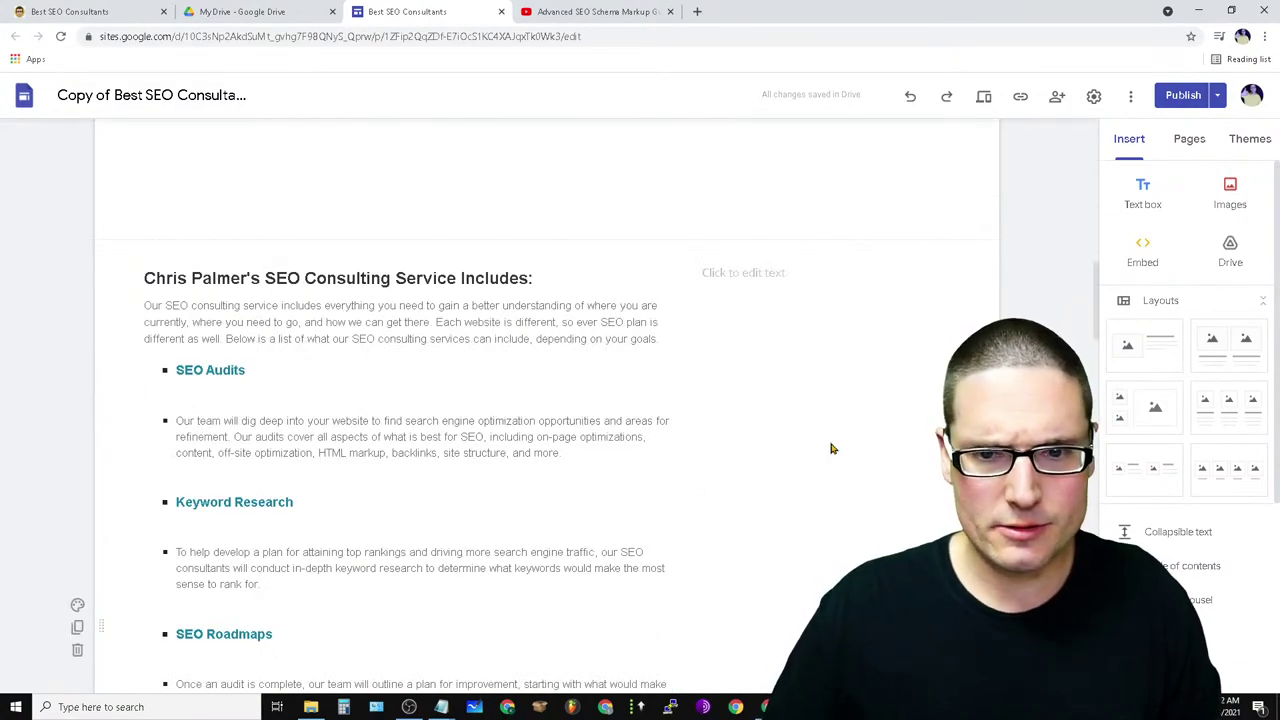
{"action": "scroll", "coordinate": [660, 260], "scroll_direction": "up", "scroll_amount": 10}
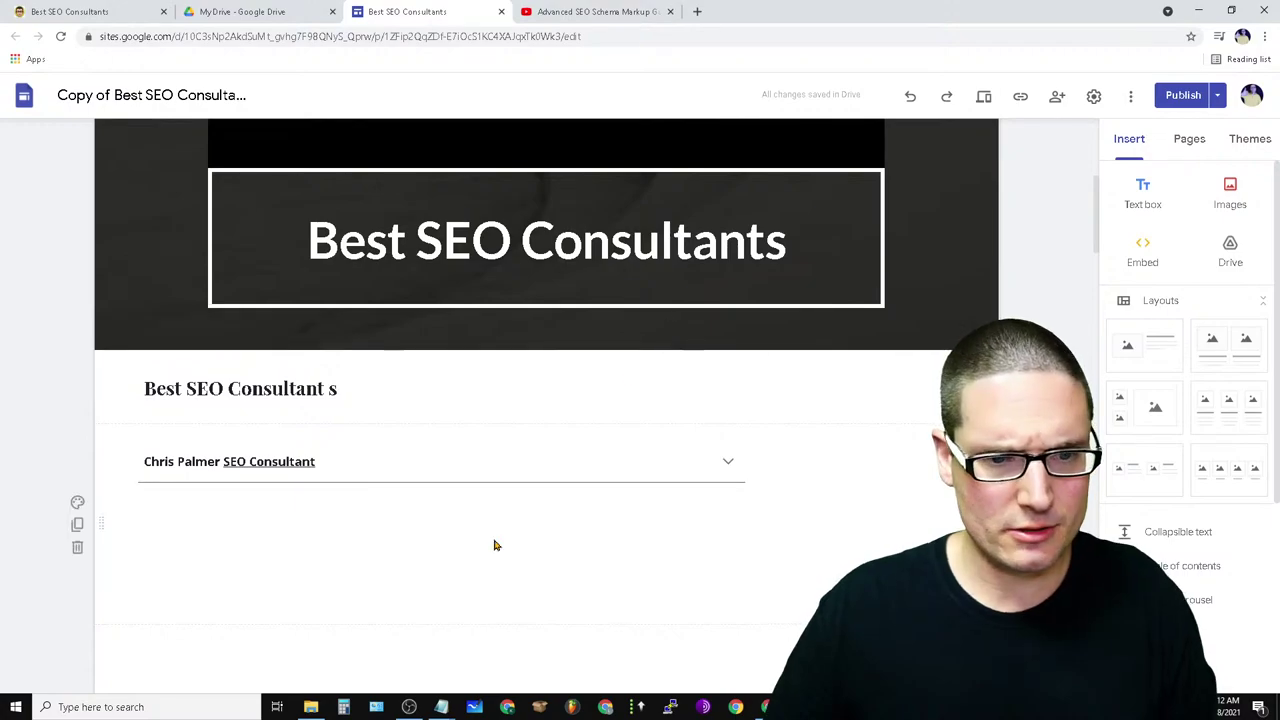
{"action": "scroll", "coordinate": [480, 545], "scroll_direction": "down", "scroll_amount": 10}
{"action": "scroll", "coordinate": [484, 514], "scroll_direction": "down", "scroll_amount": 10}
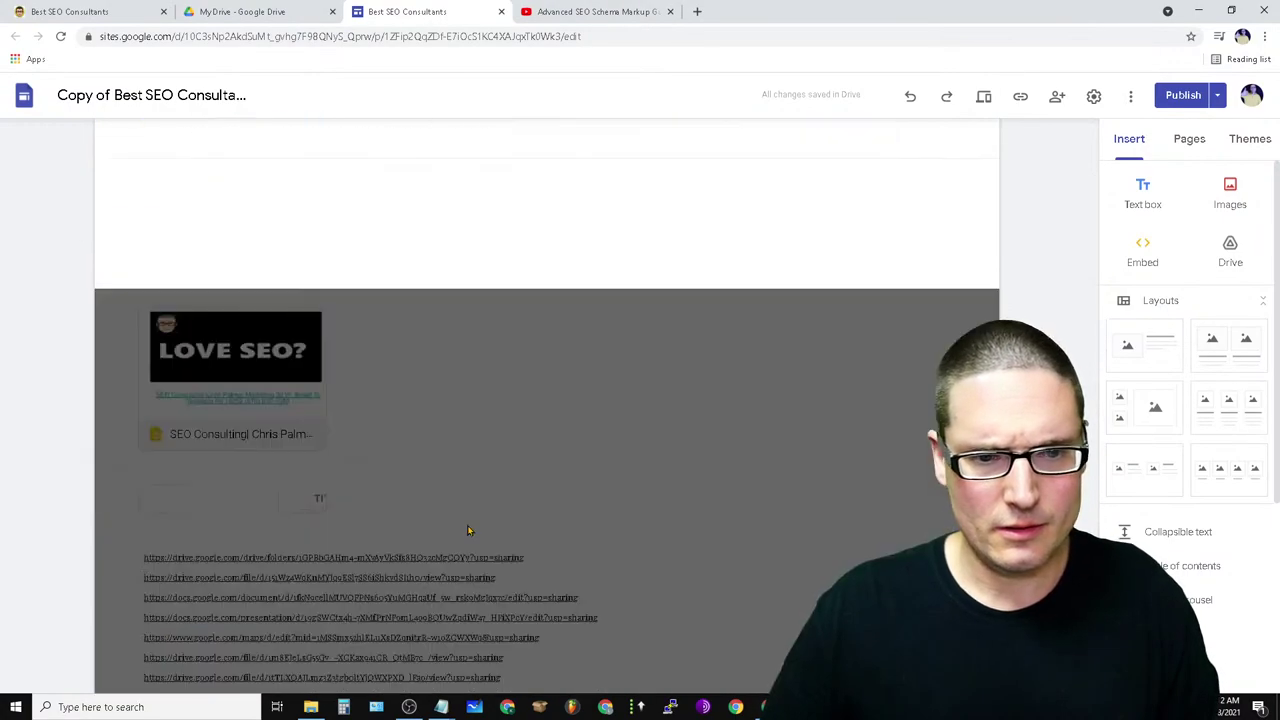
{"action": "scroll", "coordinate": [870, 516], "scroll_direction": "up", "scroll_amount": 5}
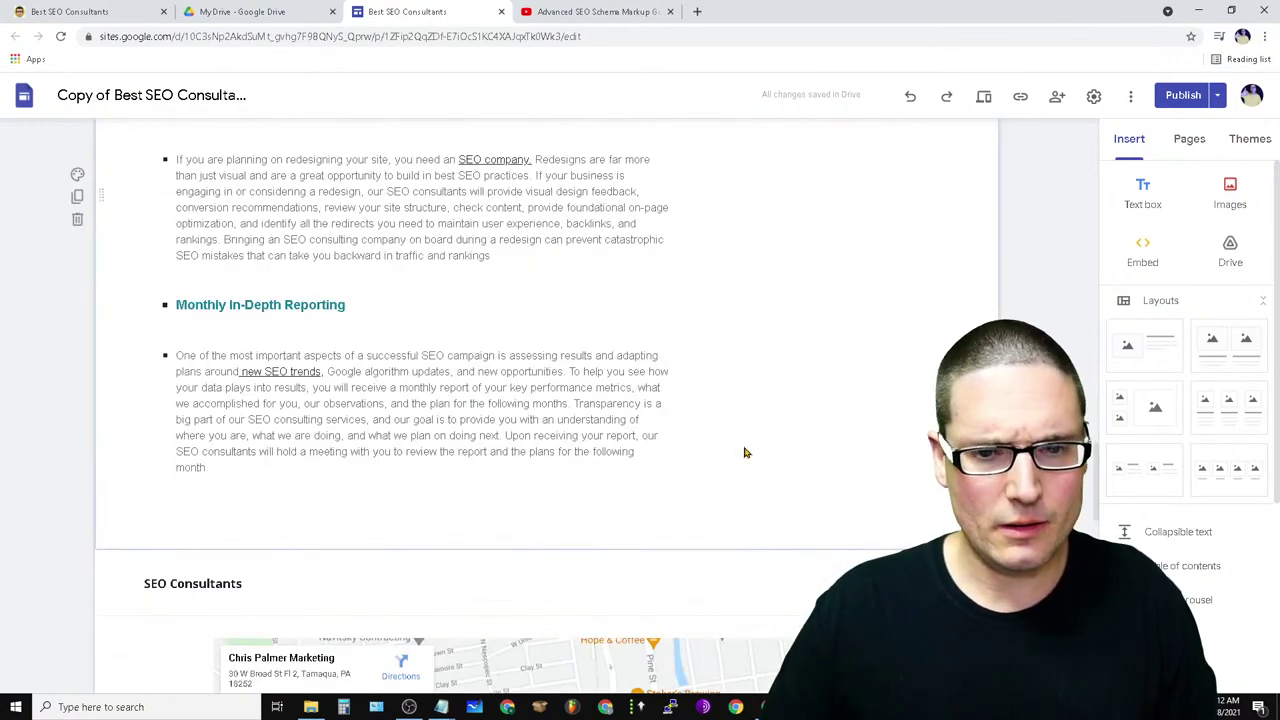
{"action": "scroll", "coordinate": [1075, 290], "scroll_direction": "up", "scroll_amount": 10}
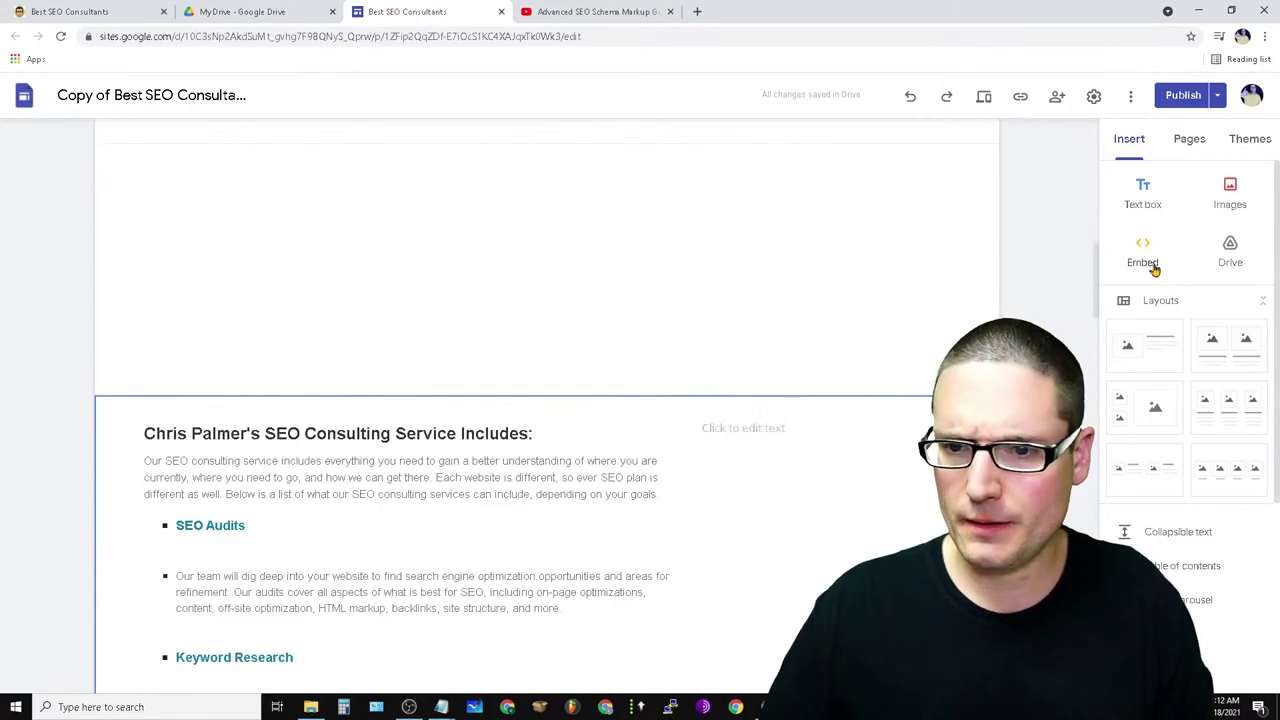
- Start a new code embed and paste the bare pageoptimizer register link into its box
{"action": "left_click", "coordinate": [1145, 258]}
{"action": "left_click", "coordinate": [525, 346]}
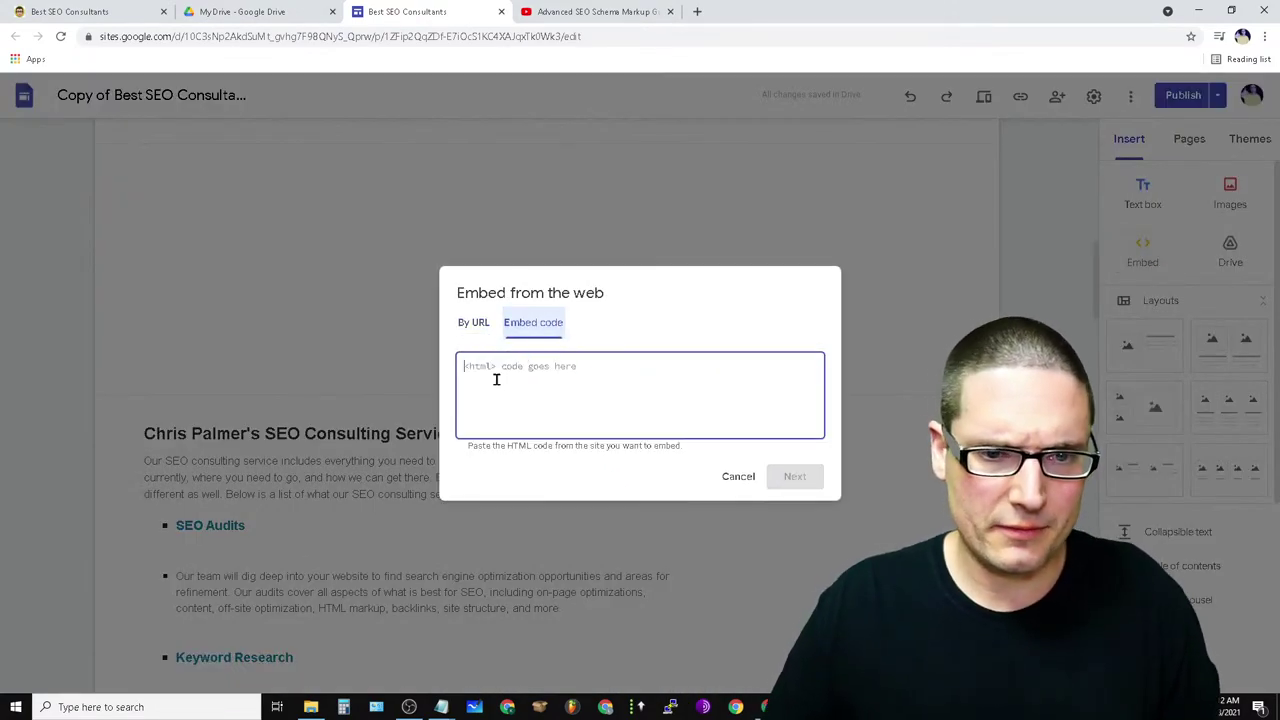
{"action": "right_click", "coordinate": [510, 376]}
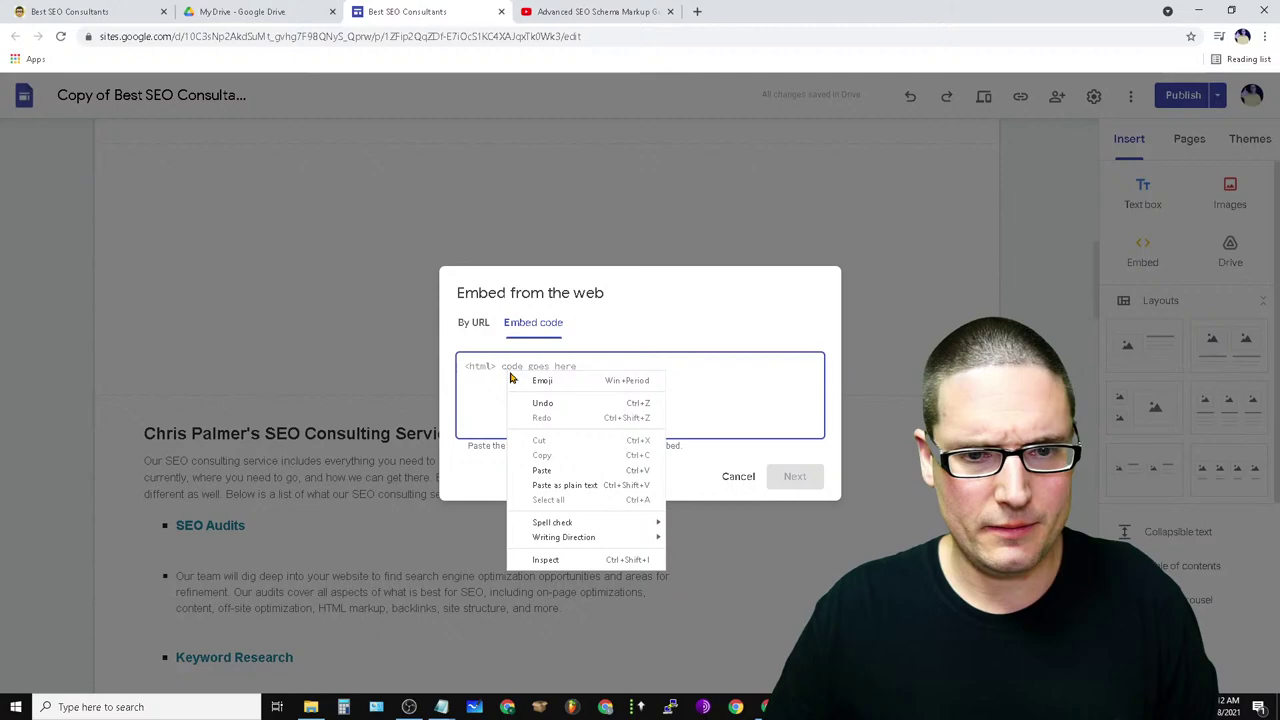
{"action": "left_click", "coordinate": [584, 470]}
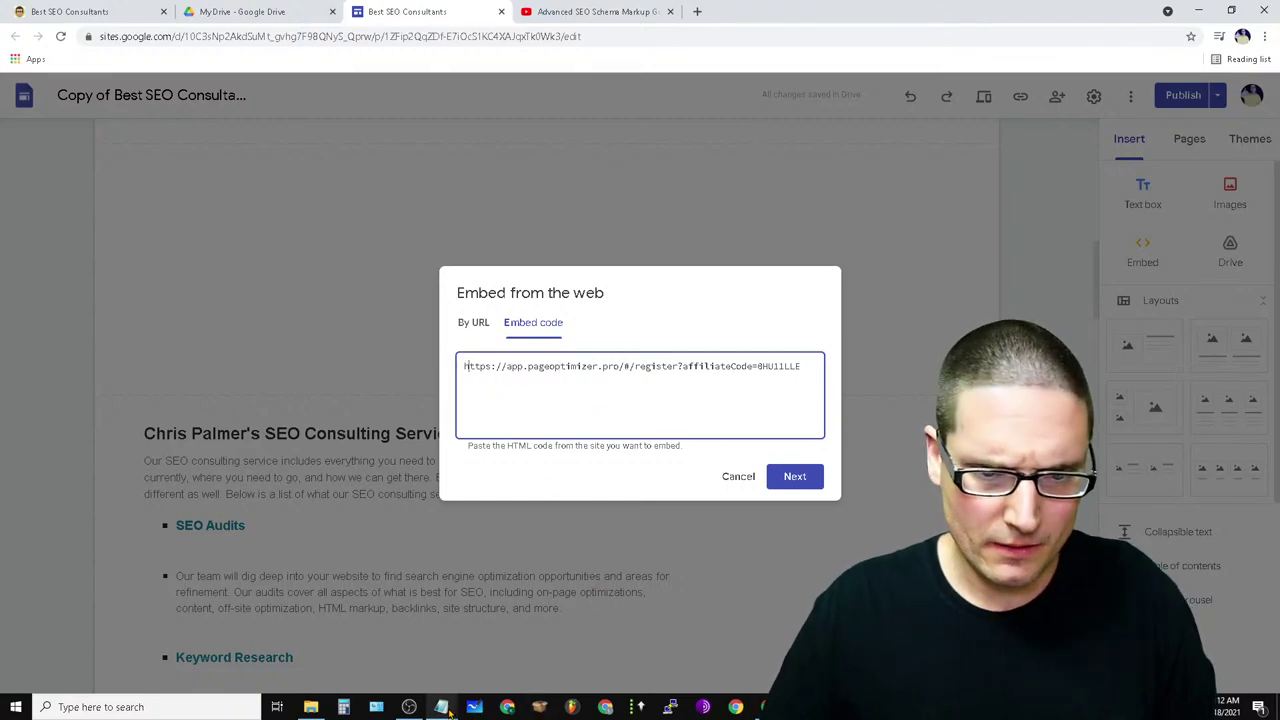
- In Notepad, replace the iframe's shareasale source with the pageoptimizer link and copy the whole iframe
{"action": "mouse_move", "coordinate": [441, 707]}
{"action": "left_click", "coordinate": [480, 640]}
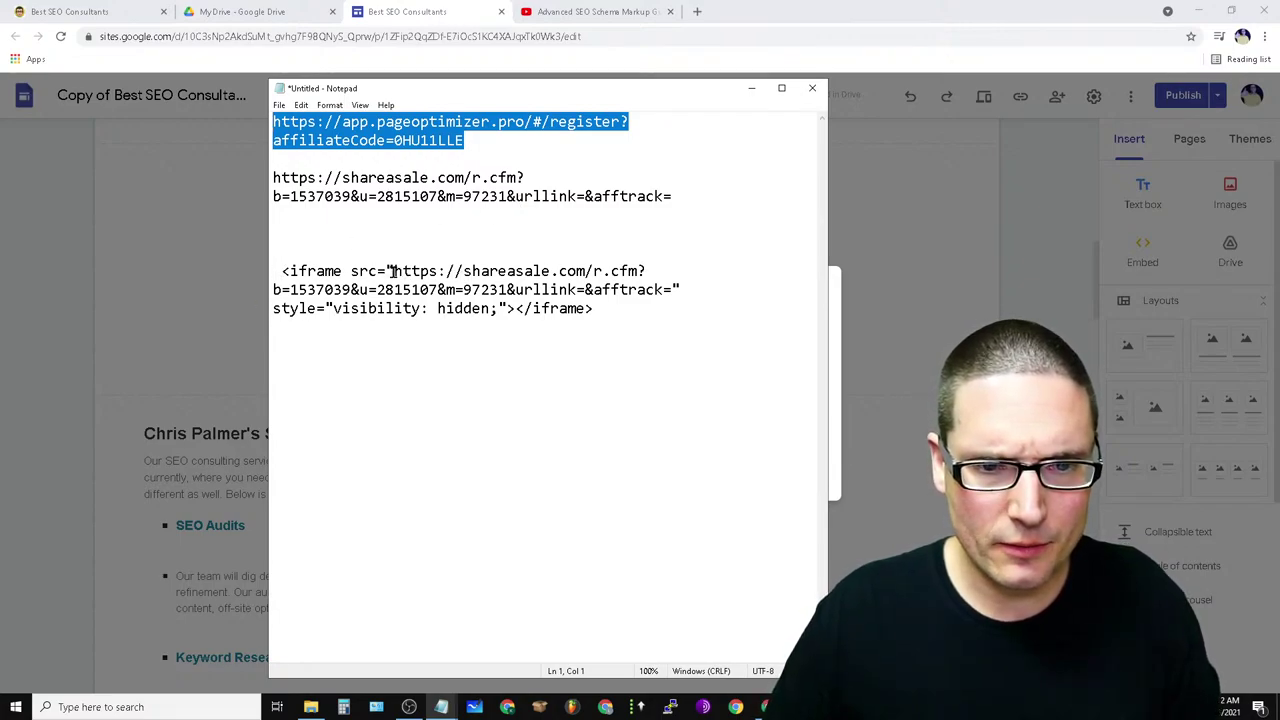
{"action": "left_click_drag", "start_coordinate": [393, 271], "coordinate": [658, 289]}
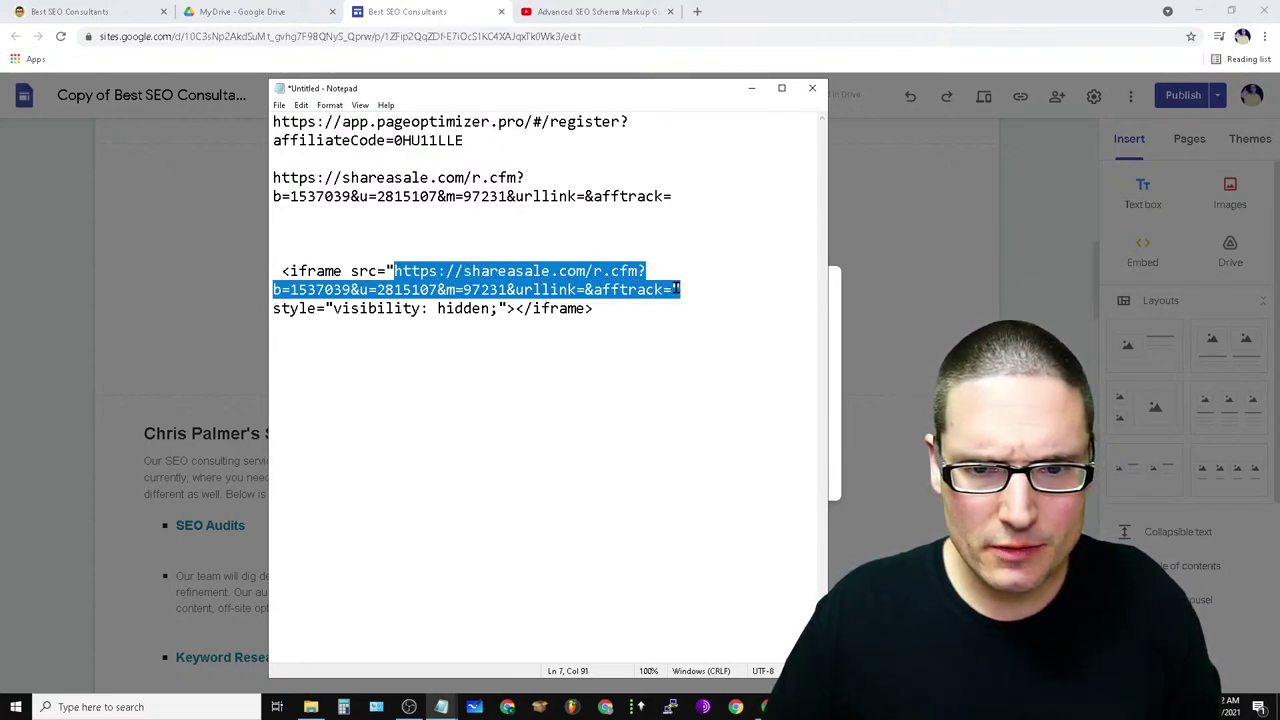
{"action": "right_click", "coordinate": [553, 278]}
{"action": "left_click", "coordinate": [590, 338]}
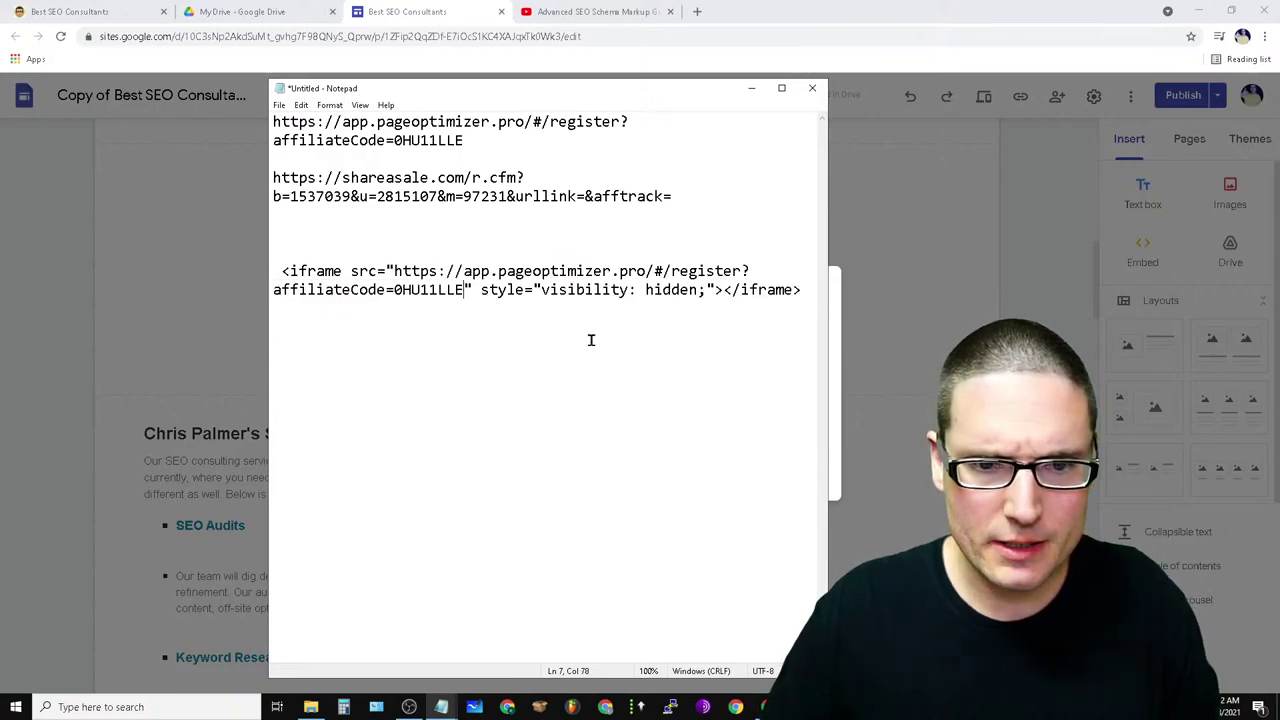
{"action": "left_click_drag", "start_coordinate": [801, 289], "coordinate": [286, 271]}
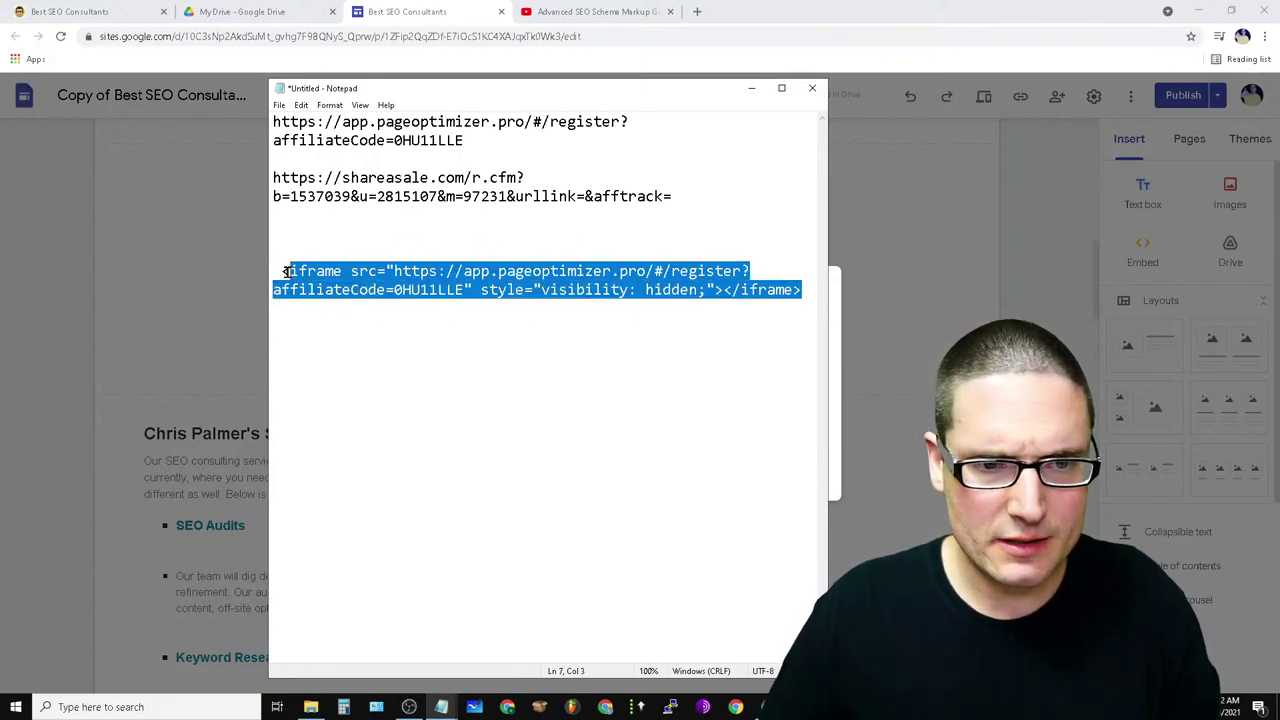
{"action": "right_click", "coordinate": [313, 276]}
{"action": "left_click", "coordinate": [404, 320]}
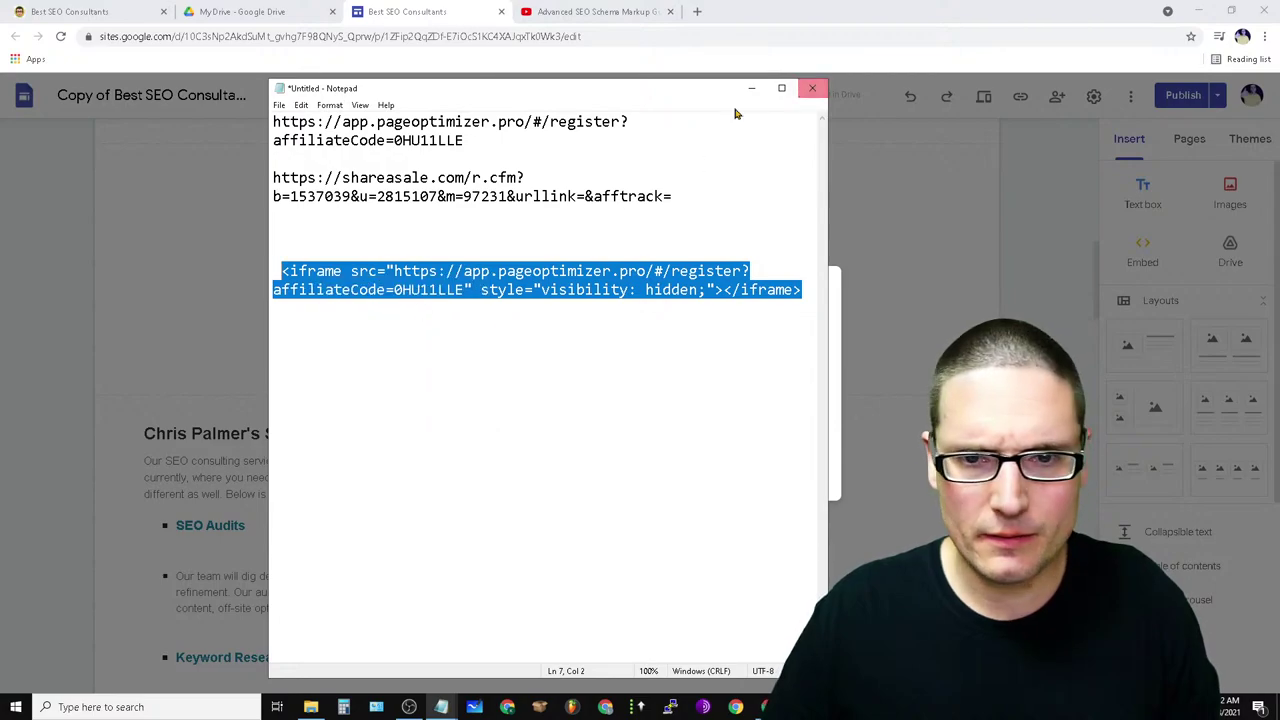
{"action": "left_click", "coordinate": [752, 88]}
- Overwrite the bare link with the pageoptimizer iframe code and insert the embed above the heading
{"action": "key", "text": "ctrl+a"}
{"action": "right_click", "coordinate": [526, 366]}
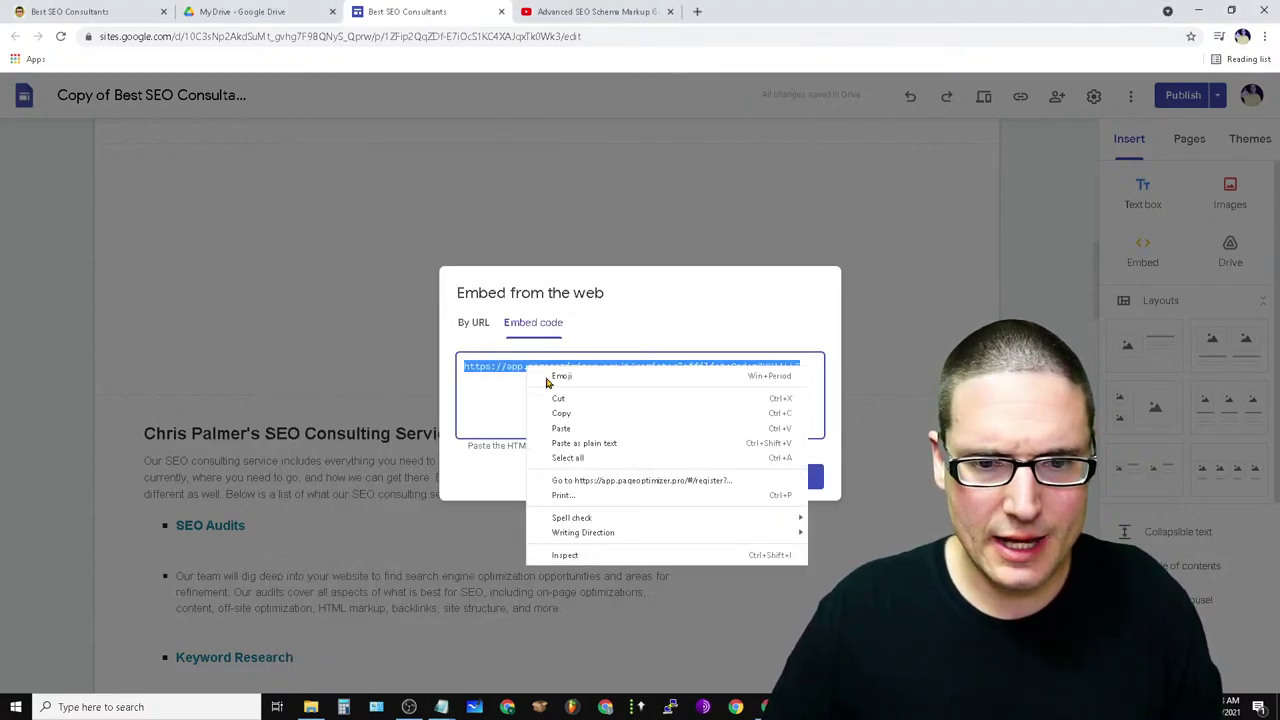
{"action": "left_click", "coordinate": [563, 429]}
{"action": "left_click", "coordinate": [797, 479]}
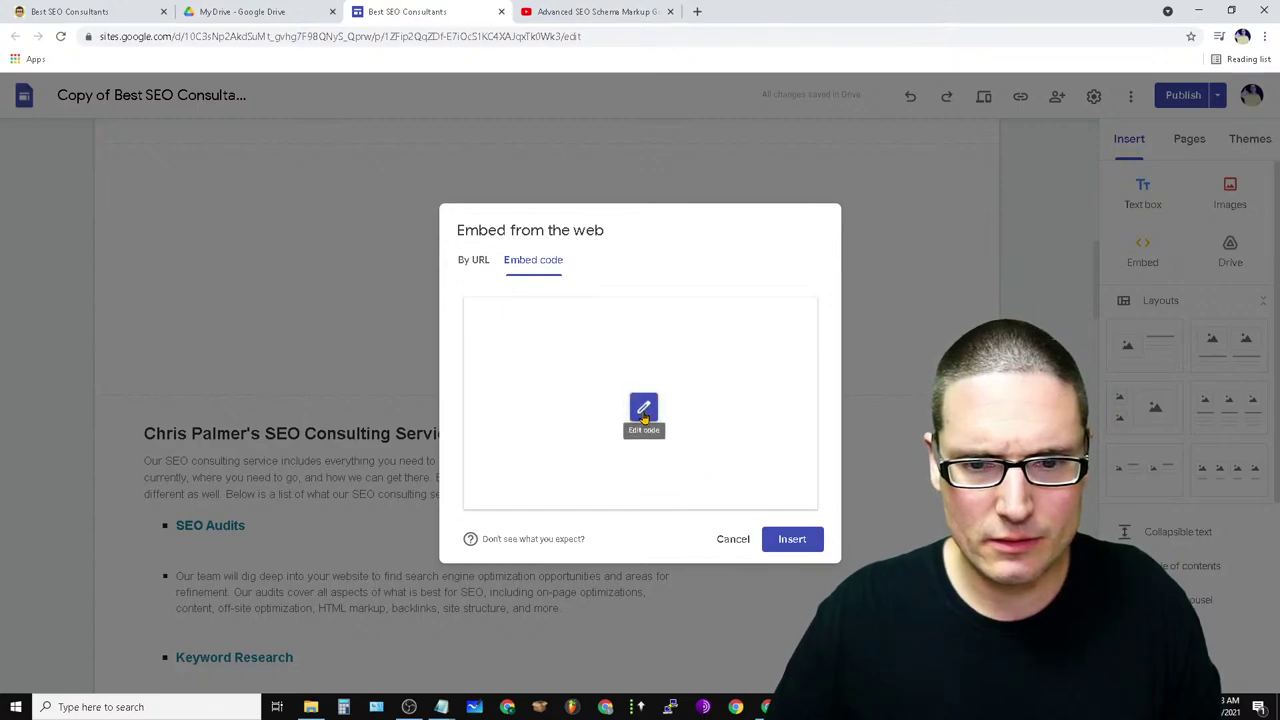
{"action": "left_click", "coordinate": [789, 540]}
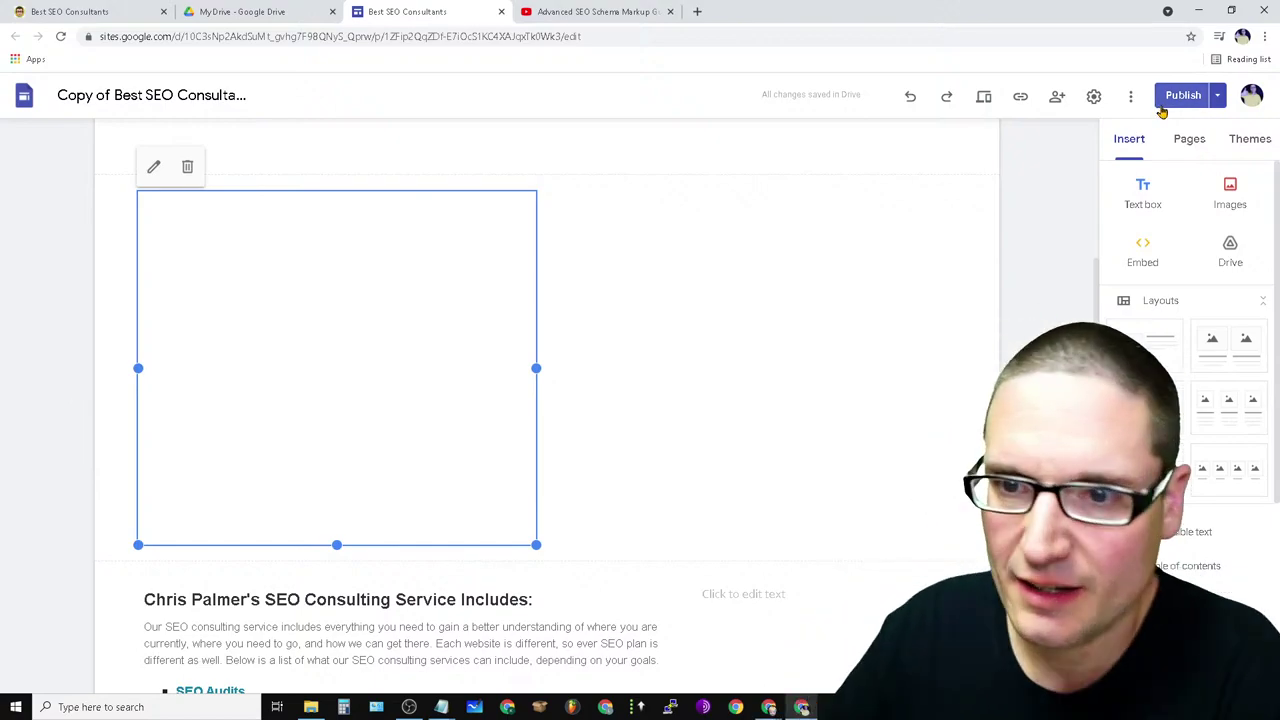
{"action": "left_click", "coordinate": [1183, 95]}
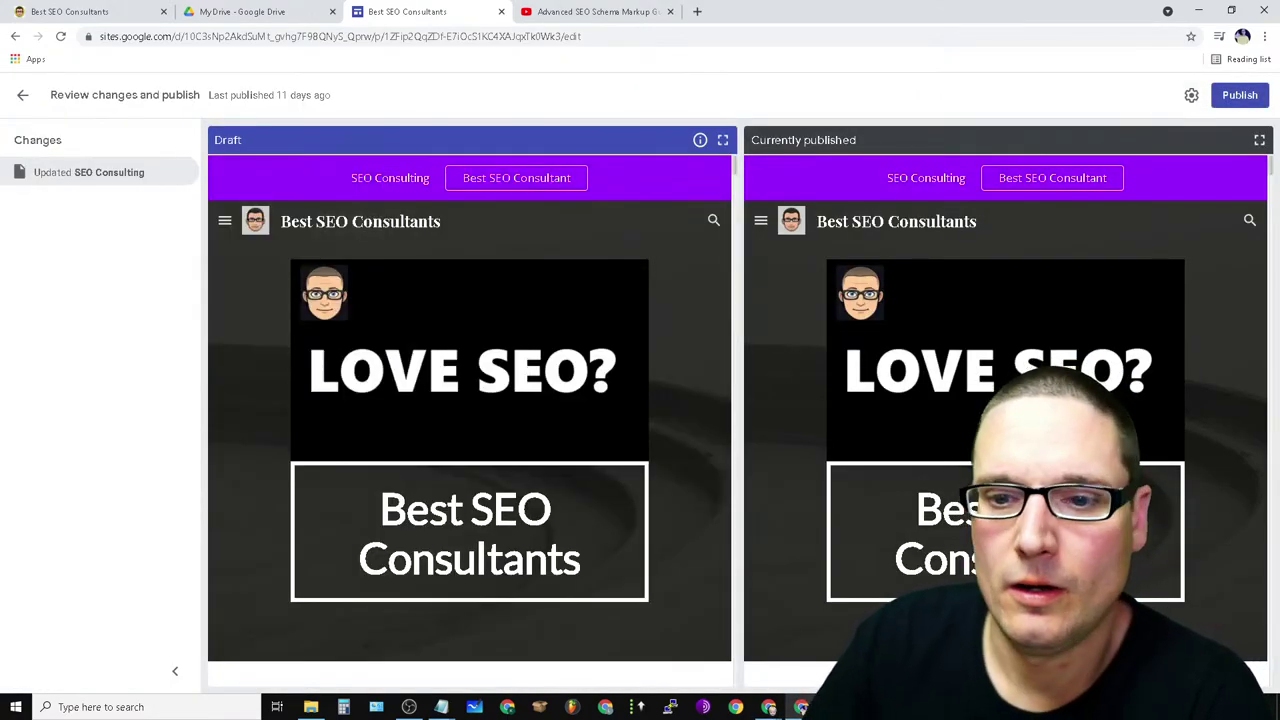
{"action": "scroll", "coordinate": [1005, 420], "scroll_direction": "down", "scroll_amount": 10}
{"action": "scroll", "coordinate": [1005, 450], "scroll_direction": "down", "scroll_amount": 15}
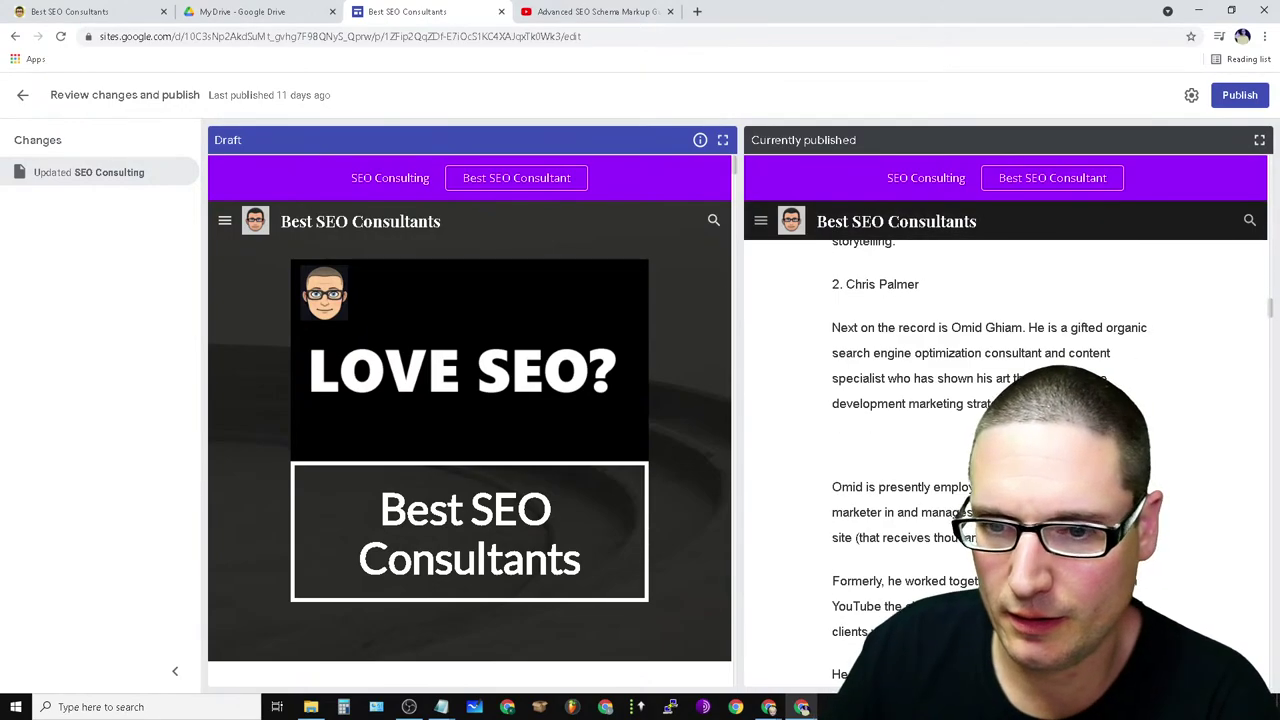
{"action": "left_click", "coordinate": [1240, 95]}
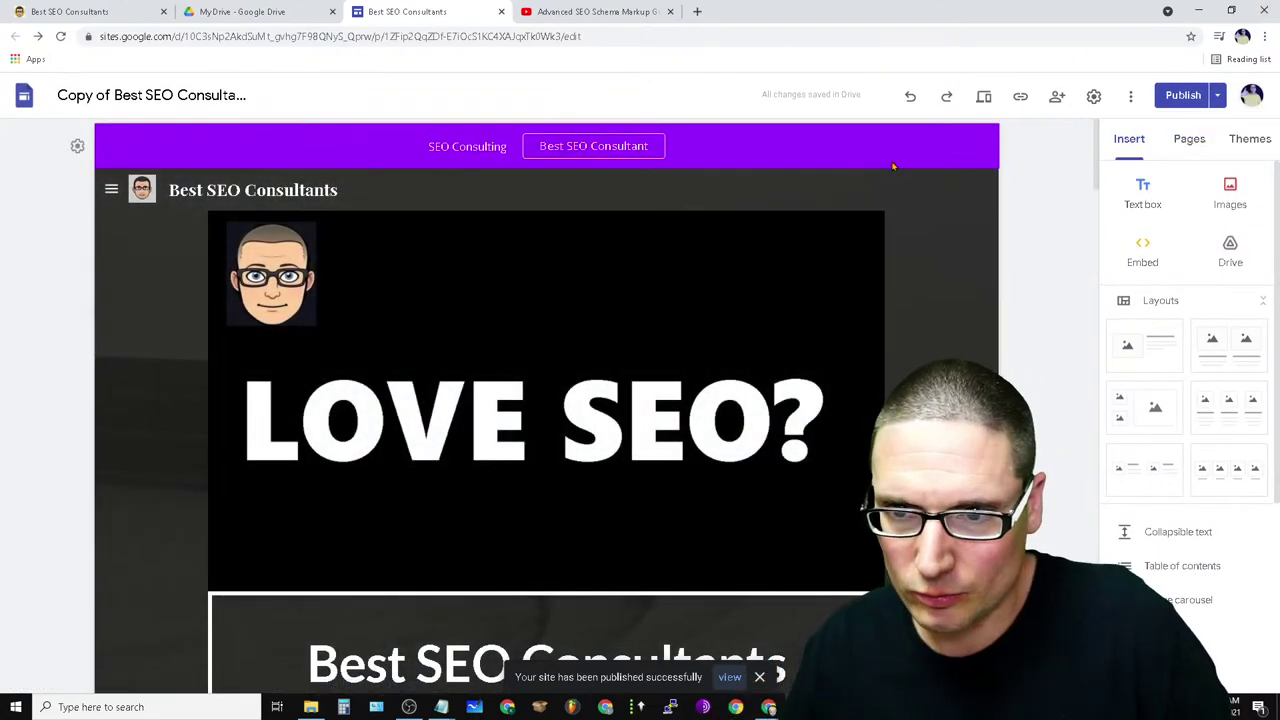
{"action": "left_click", "coordinate": [1127, 95]}
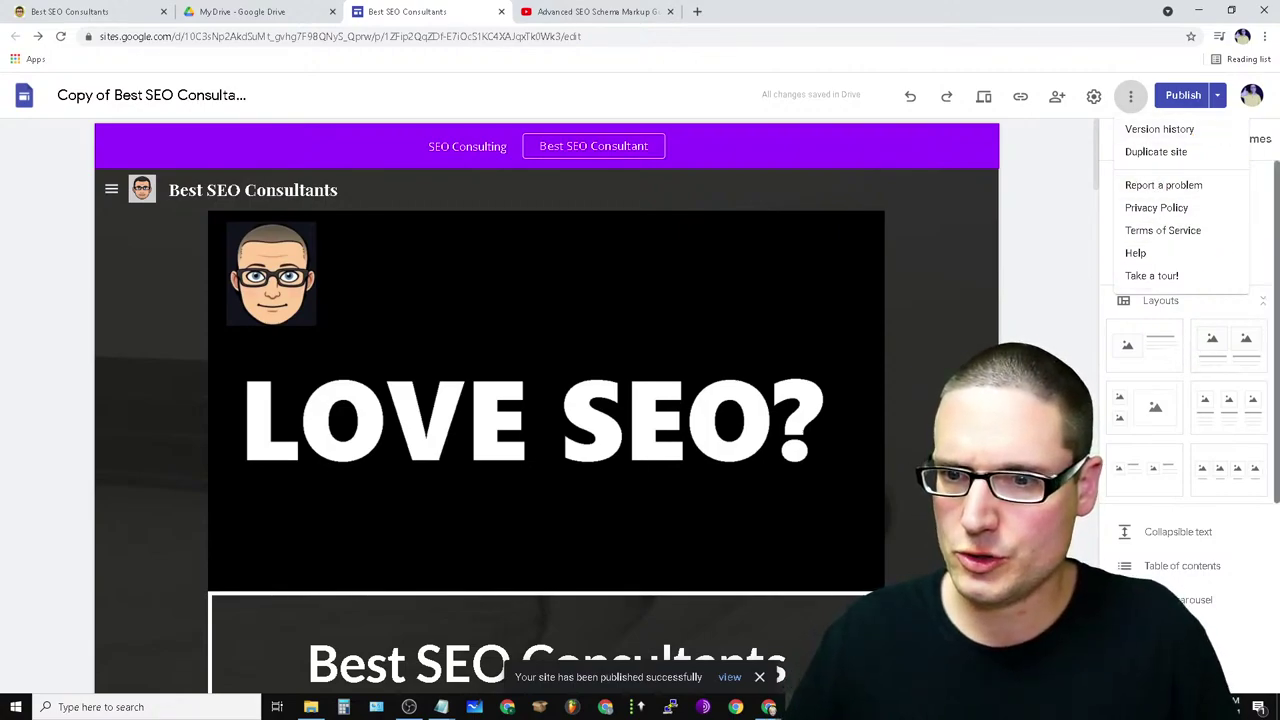
{"action": "left_click", "coordinate": [1097, 107]}
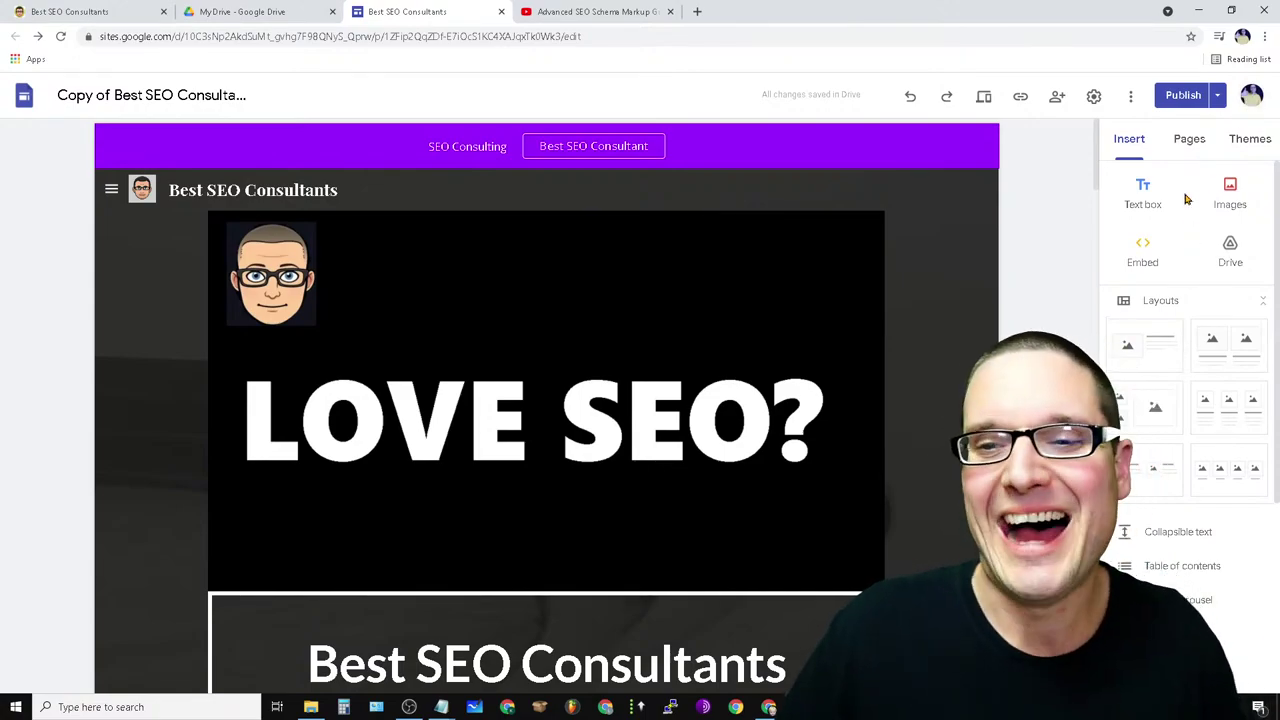
{"action": "left_click", "coordinate": [1130, 95]}
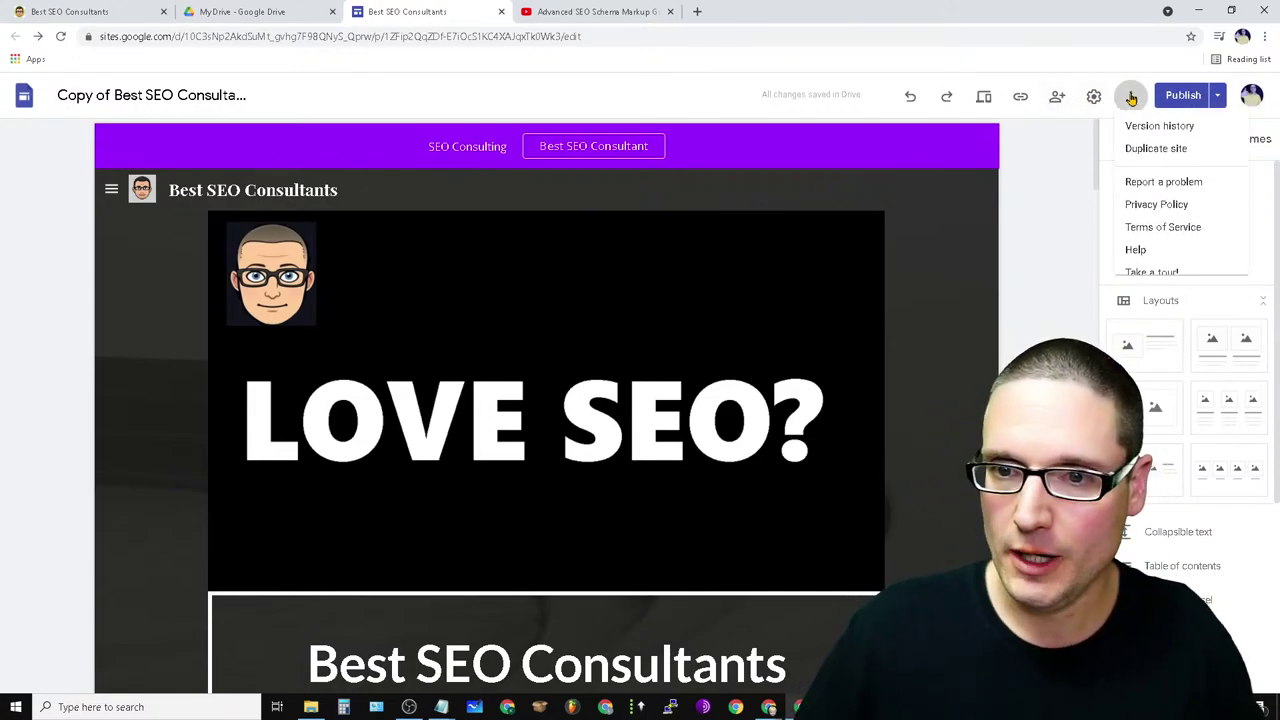
{"action": "left_click", "coordinate": [1020, 103]}
- Load the published seo-consulting page from its copied link in a new tab and view its source
{"action": "left_click", "coordinate": [1020, 97]}
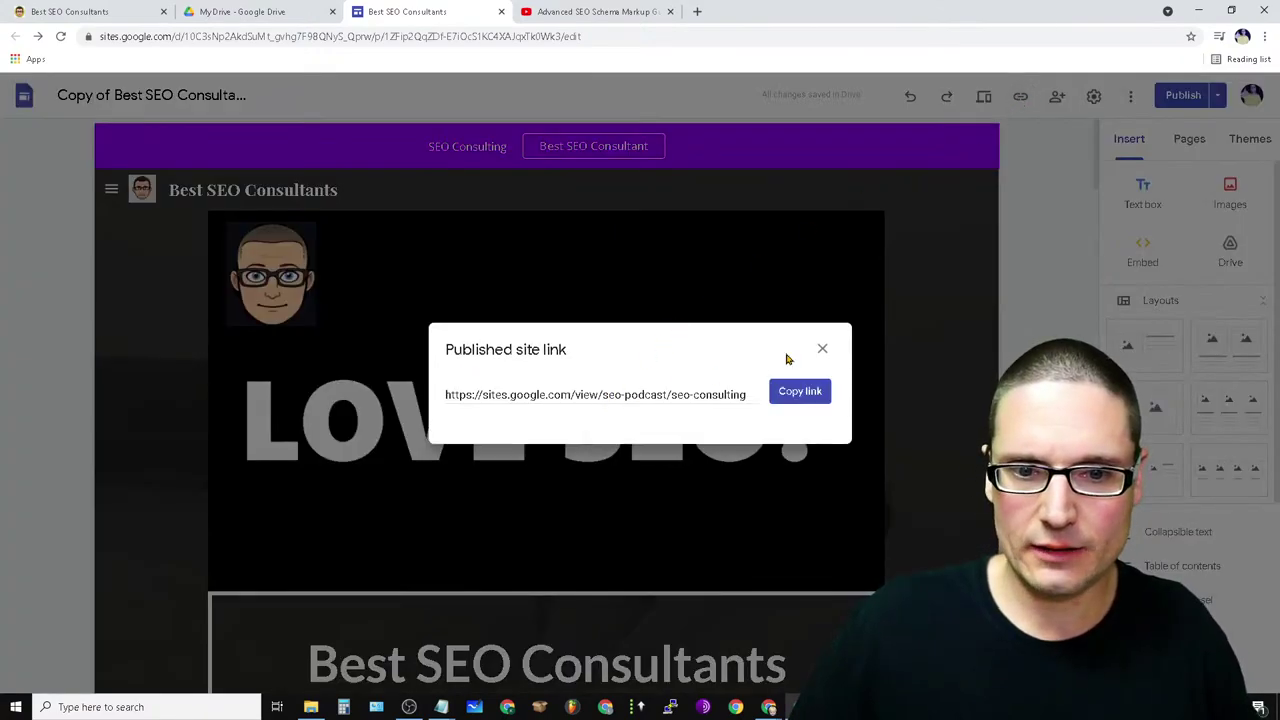
{"action": "left_click", "coordinate": [800, 392]}
{"action": "left_click", "coordinate": [697, 11]}
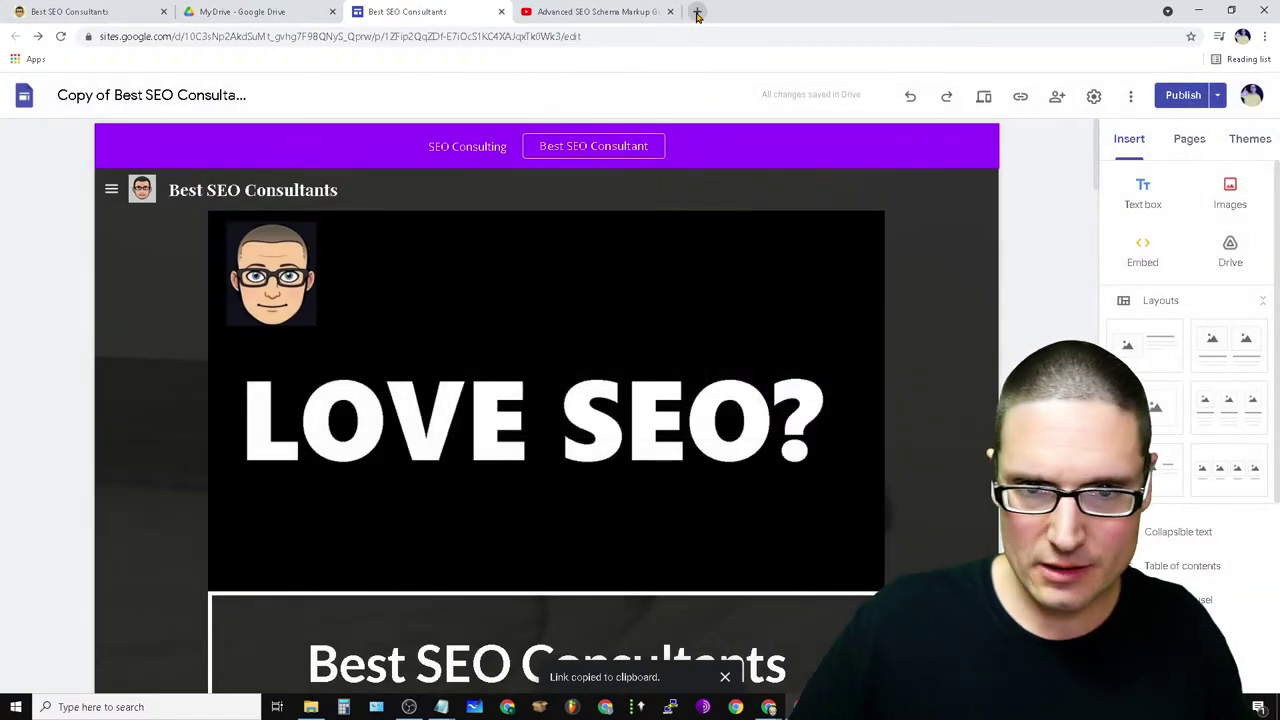
{"action": "right_click", "coordinate": [117, 38]}
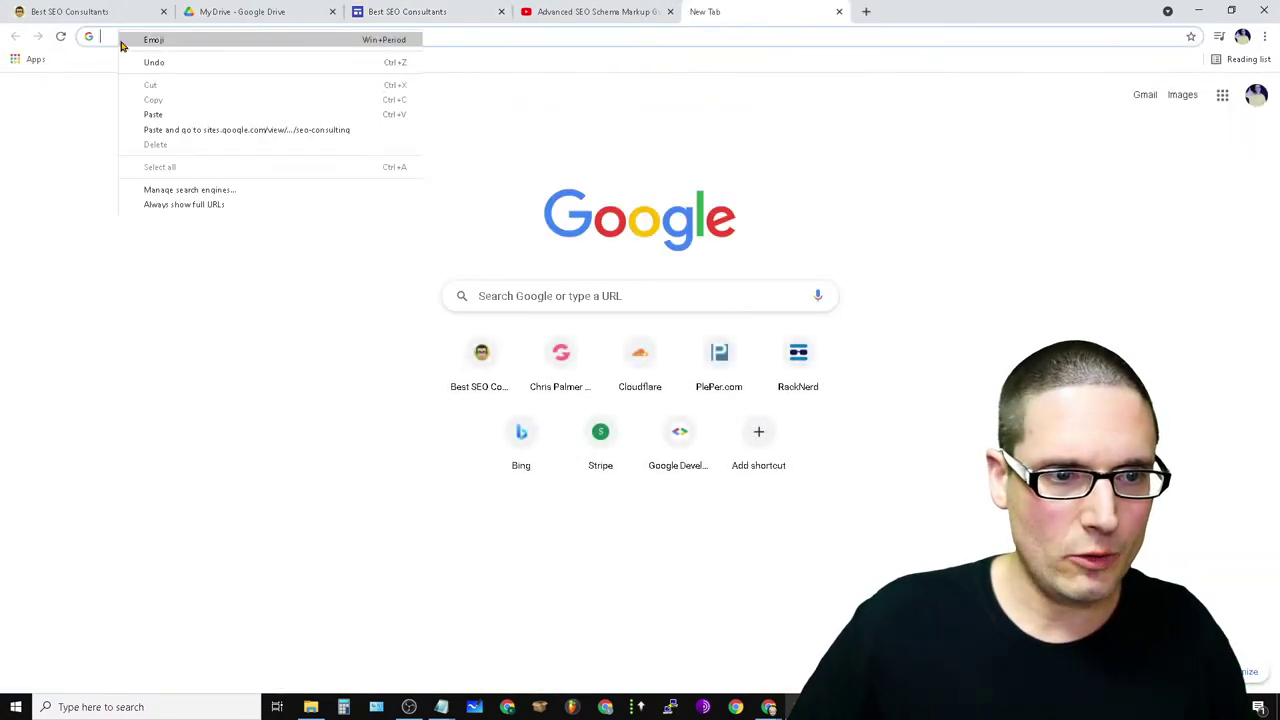
{"action": "left_click", "coordinate": [151, 117]}
{"action": "key", "text": "Return"}
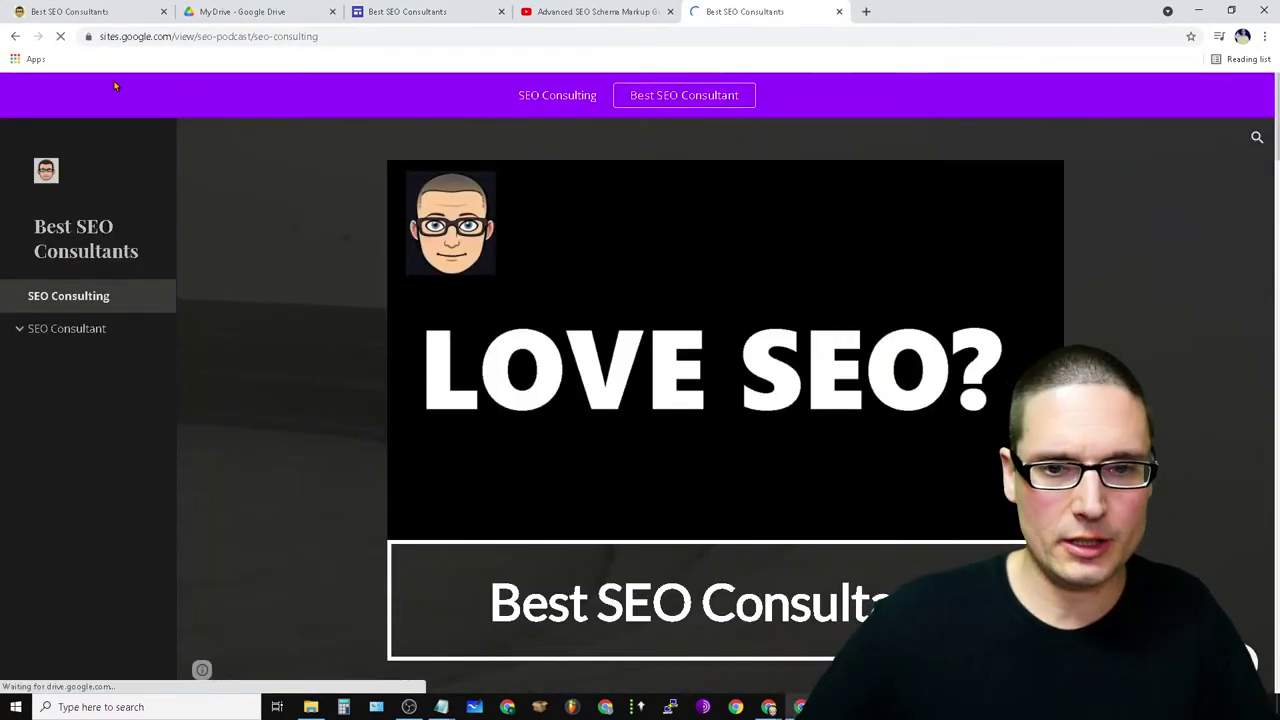
{"action": "right_click", "coordinate": [1040, 448]}
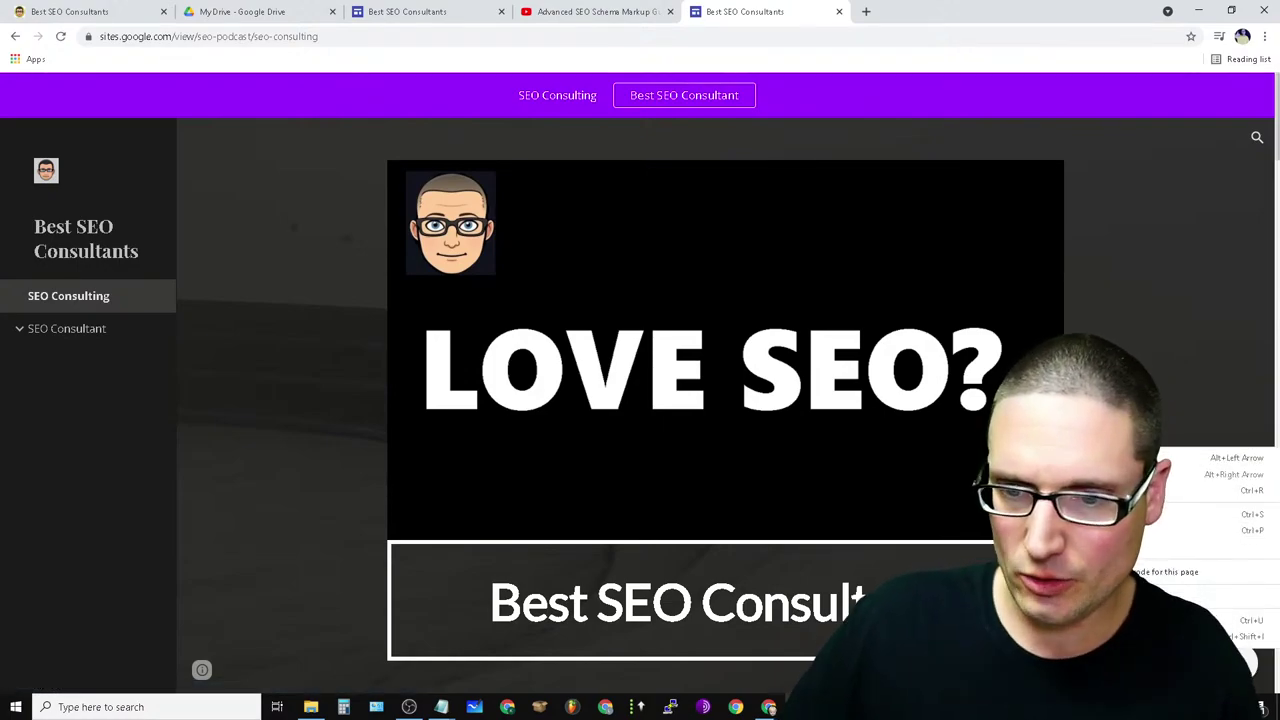
{"action": "left_click", "coordinate": [1180, 620]}
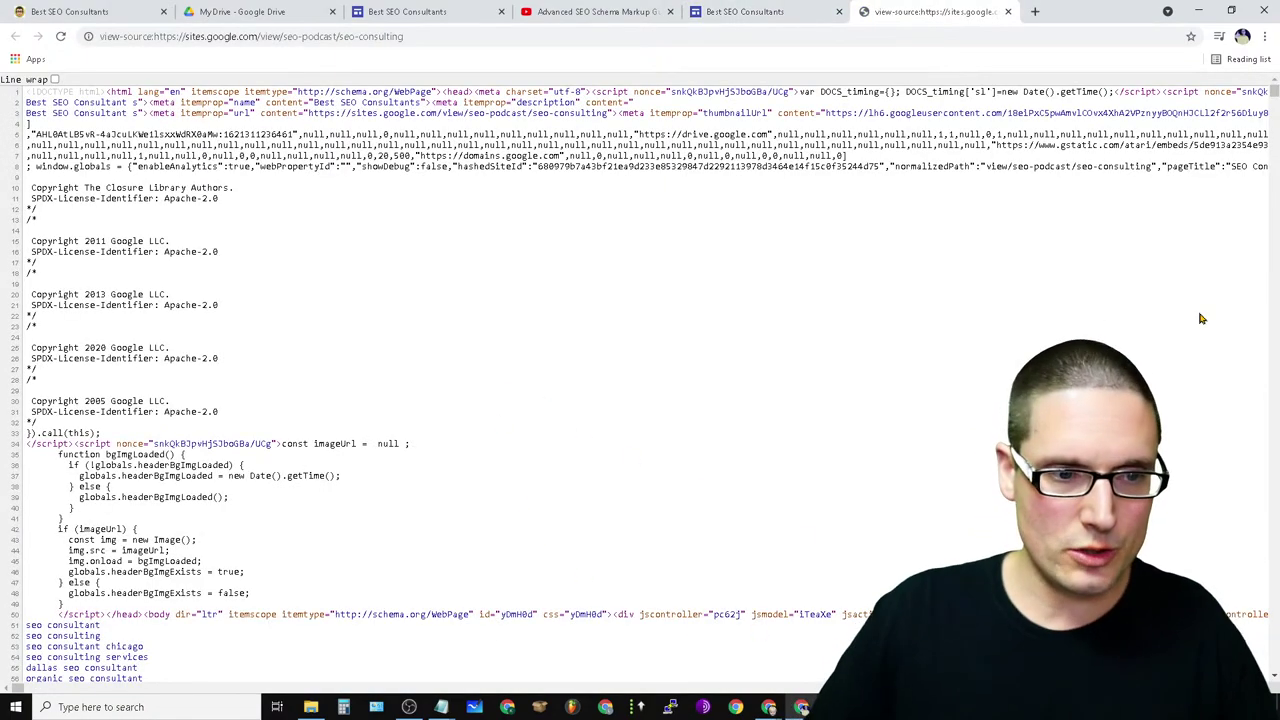
- Search the page source for 'src' and step through to the 7th of 13 matches, the shareasale iframe
{"action": "key", "text": "ctrl+f"}
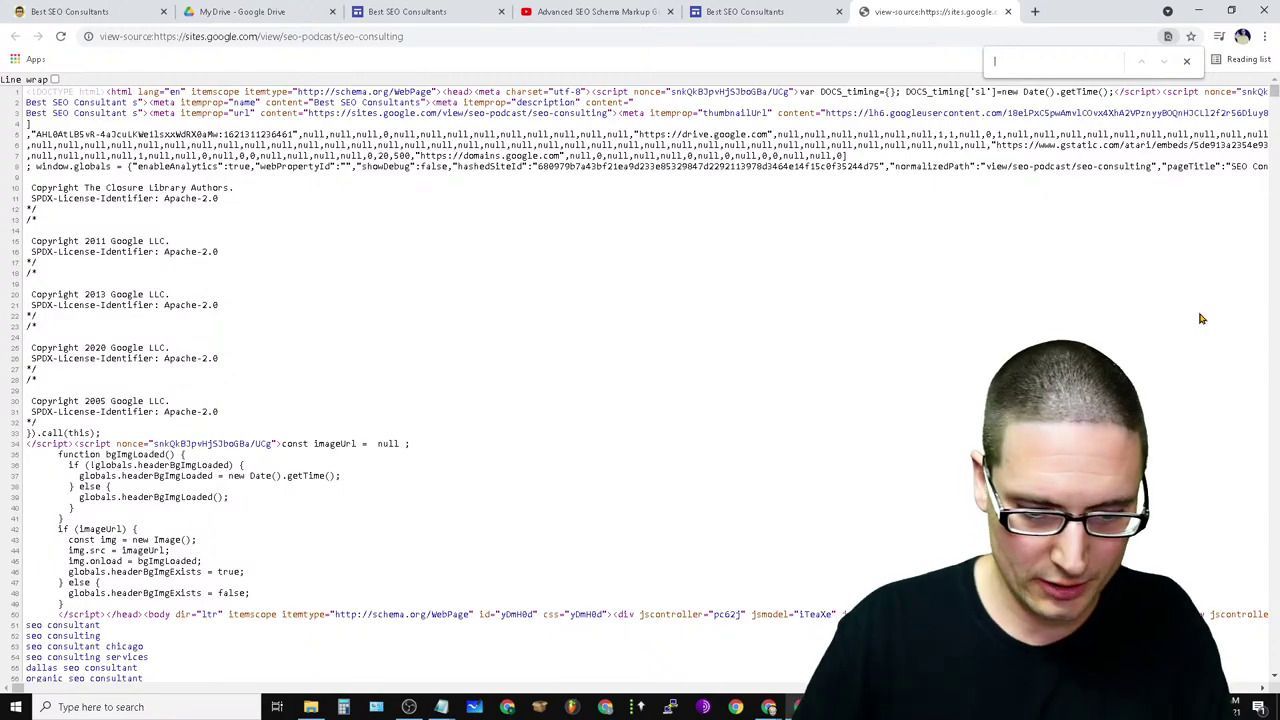
{"action": "type", "text": "src"}
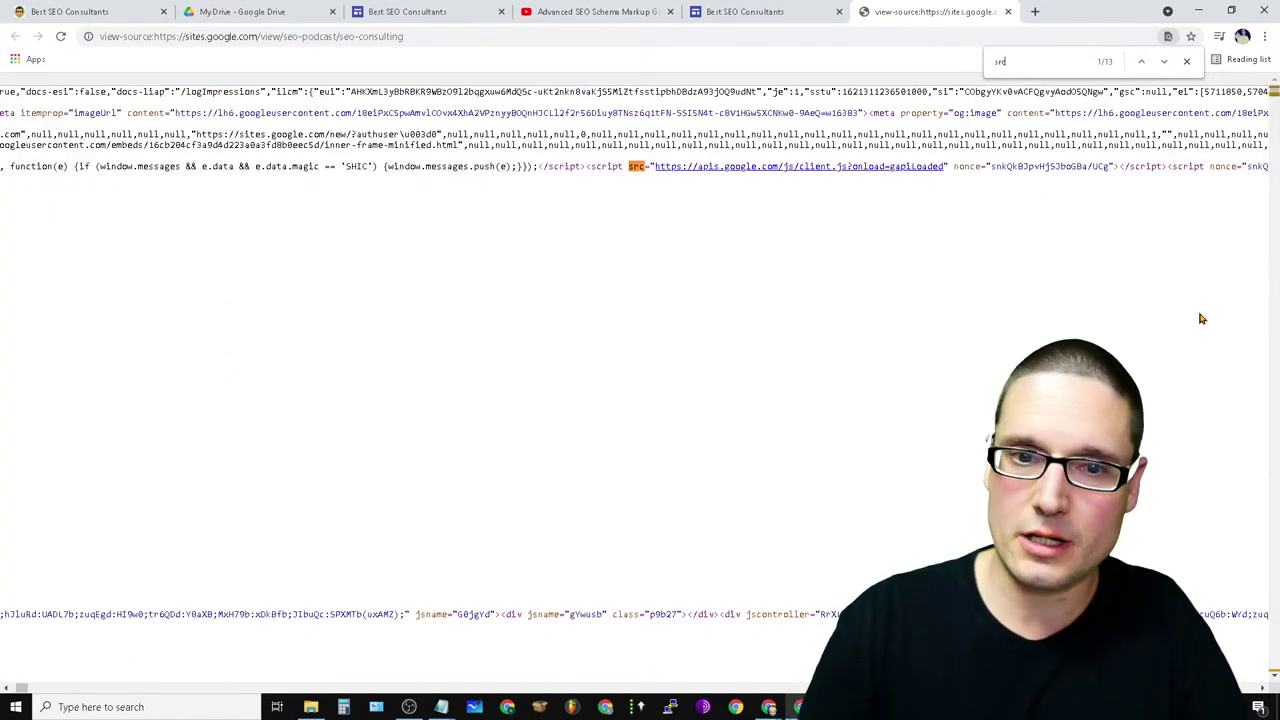
{"action": "left_click", "coordinate": [1163, 66]}
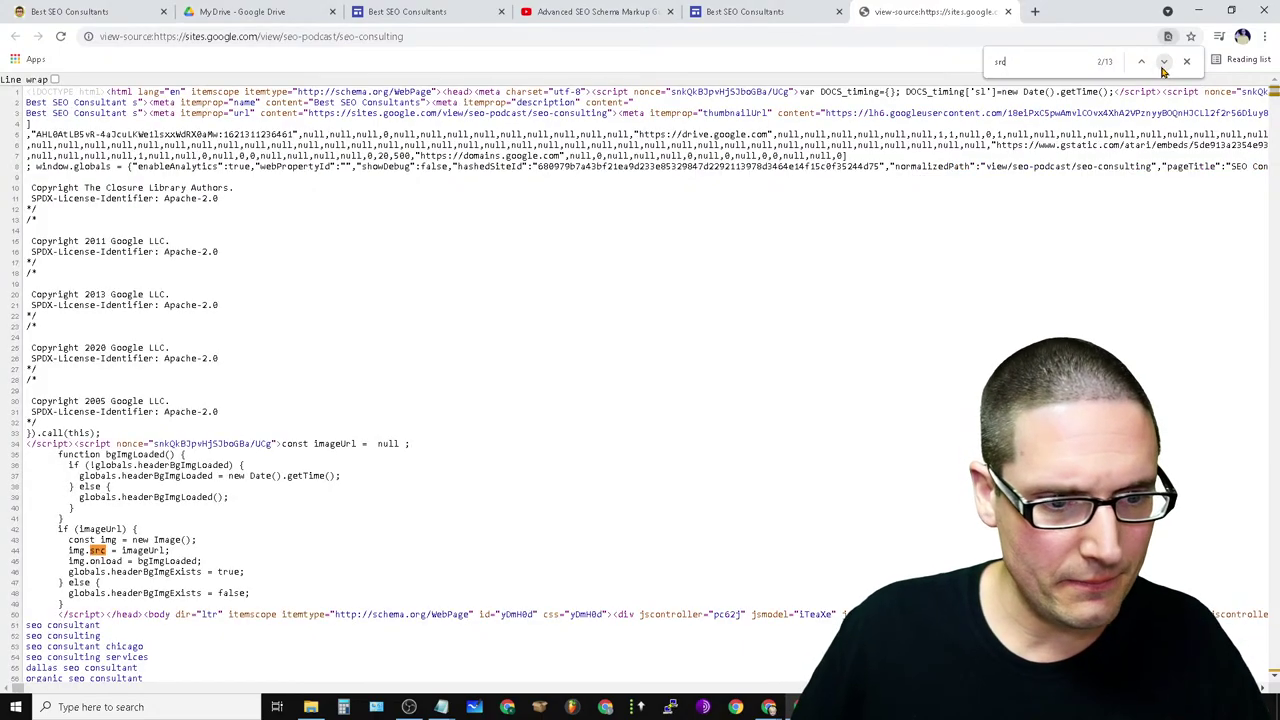
{"action": "left_click", "coordinate": [1163, 66]}
{"action": "left_click", "coordinate": [1163, 68]}
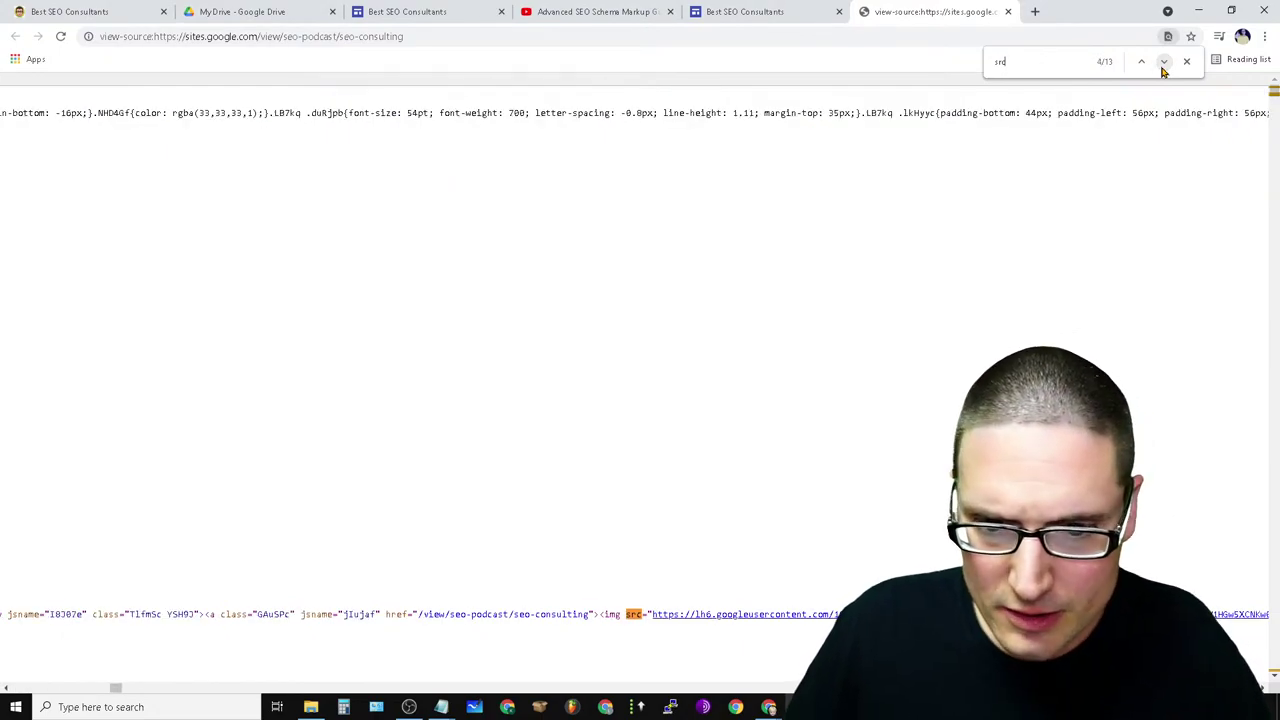
{"action": "left_click", "coordinate": [1163, 68]}
{"action": "left_click", "coordinate": [1163, 66]}
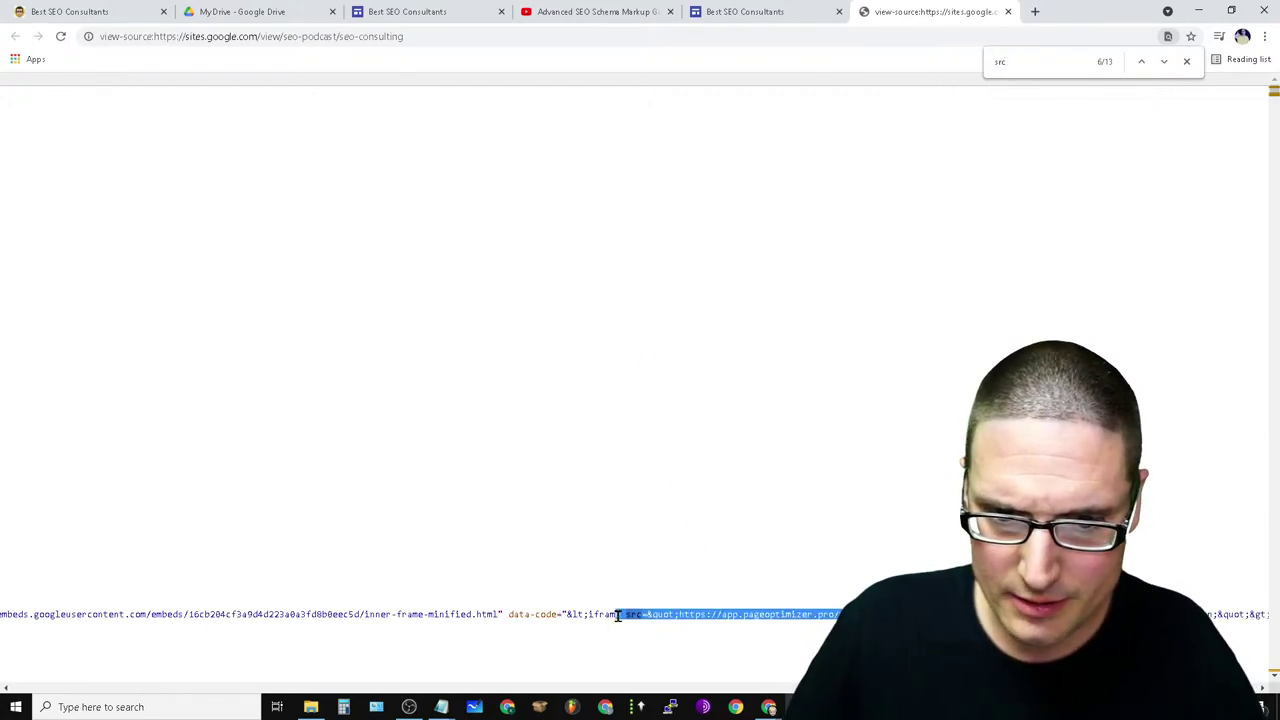
{"action": "left_click", "coordinate": [1163, 62]}
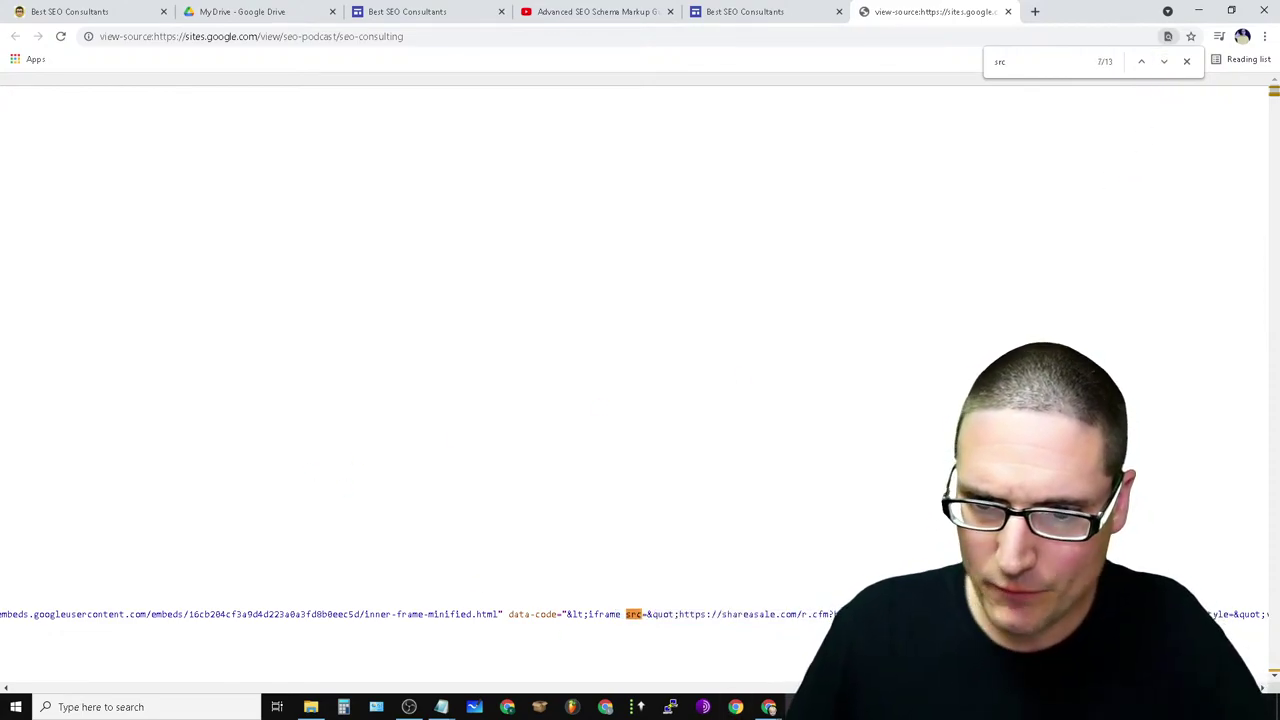
- Close the page source and scroll through the published Best SEO Consultants page
{"action": "left_click", "coordinate": [1008, 12]}
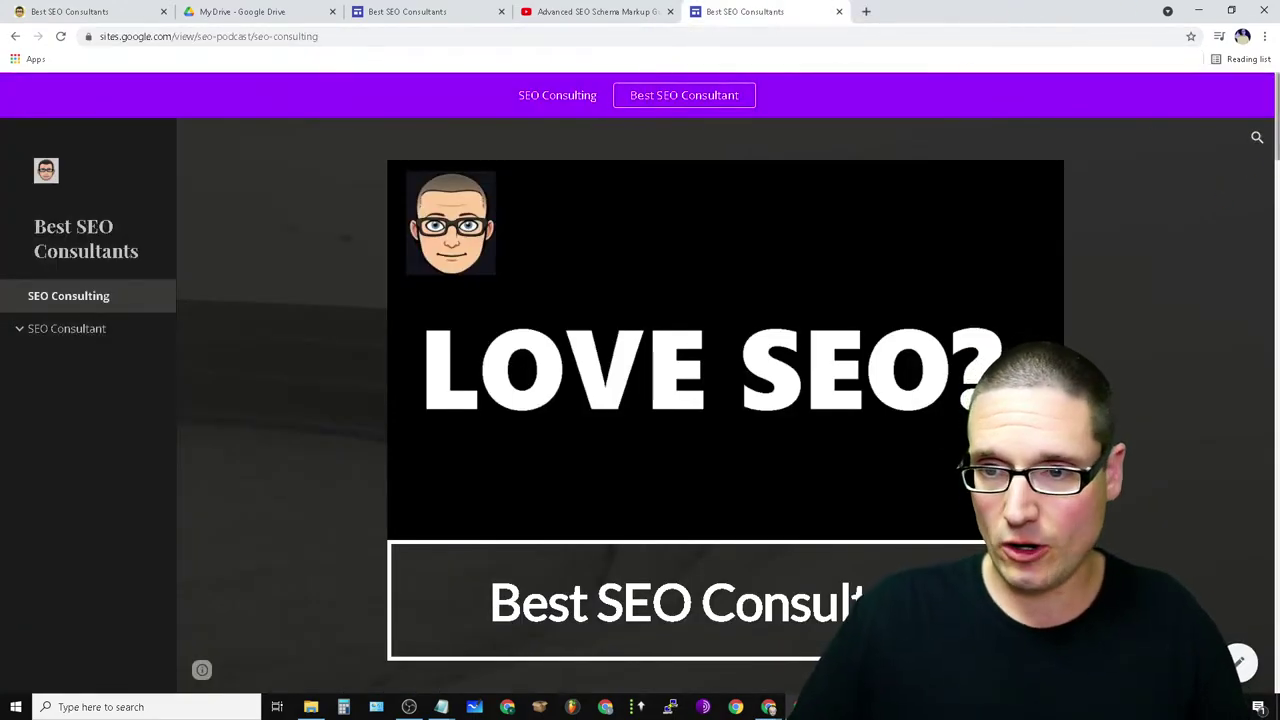
{"action": "scroll", "coordinate": [1257, 645], "scroll_direction": "down", "scroll_amount": 15}
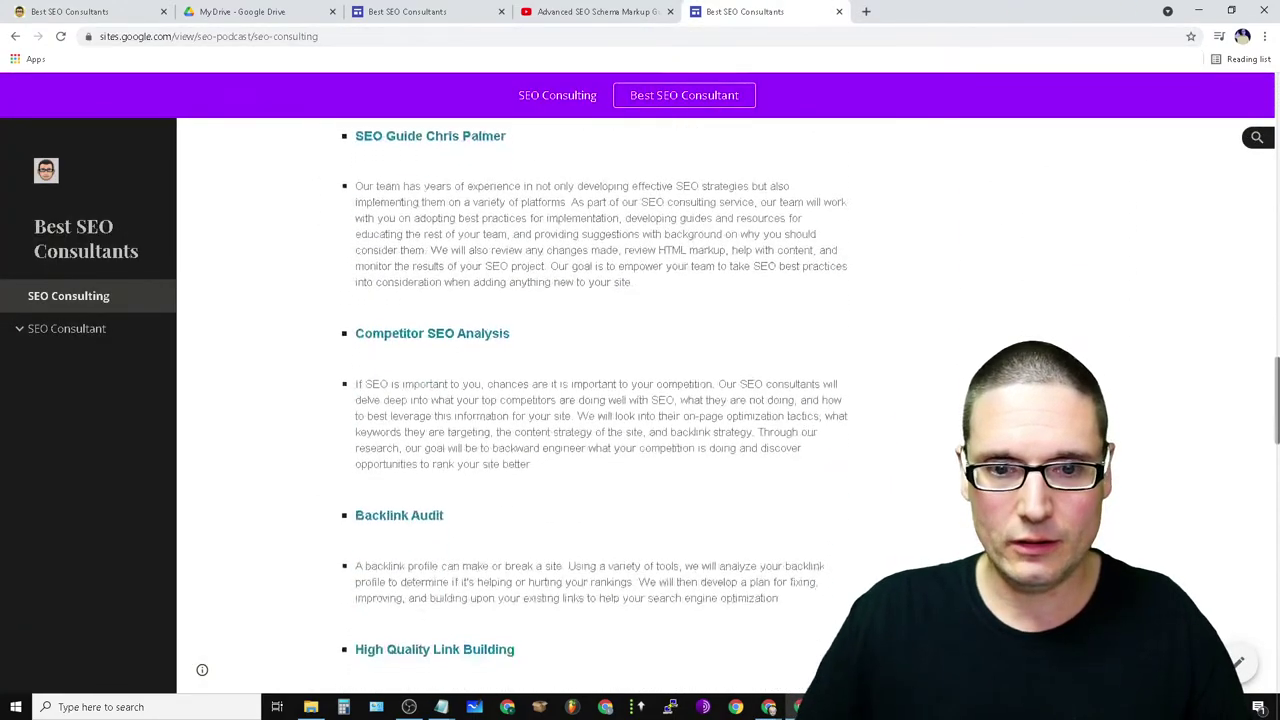
{"action": "scroll", "coordinate": [1257, 645], "scroll_direction": "up", "scroll_amount": 15}
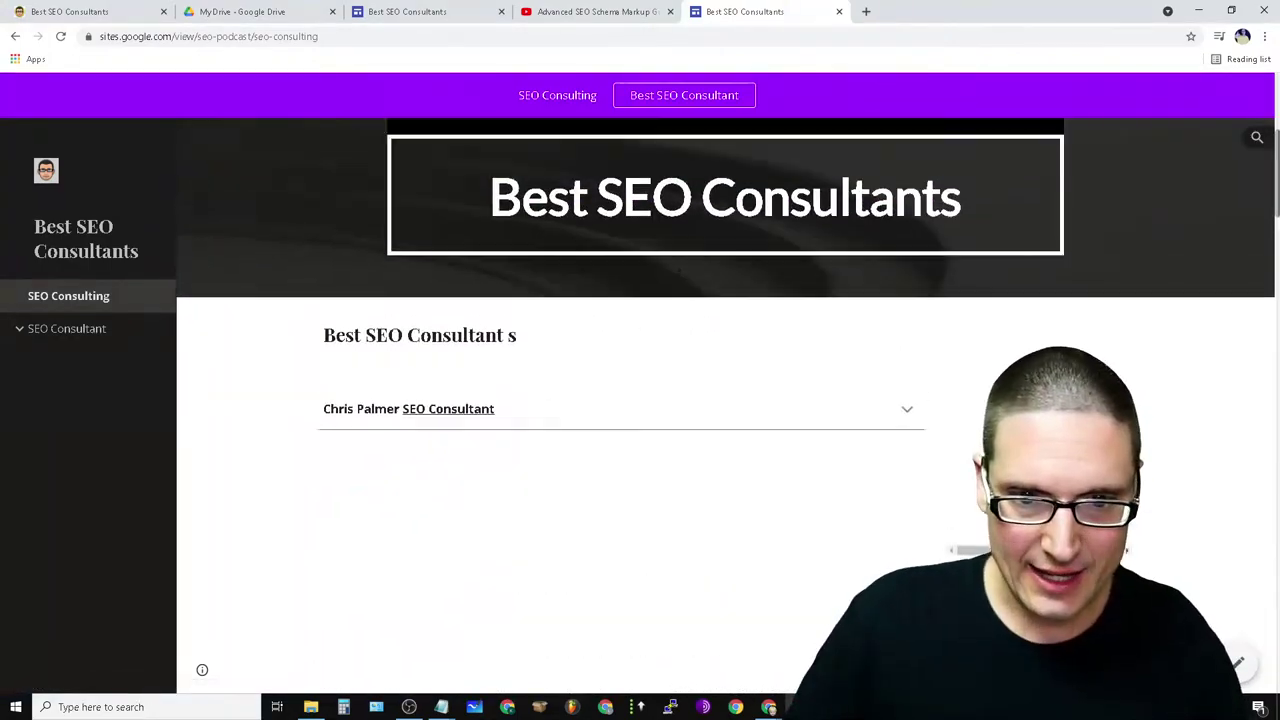
{"action": "scroll", "coordinate": [160, 498], "scroll_direction": "down", "scroll_amount": 8}
{"action": "scroll", "coordinate": [160, 498], "scroll_direction": "up", "scroll_amount": 8}
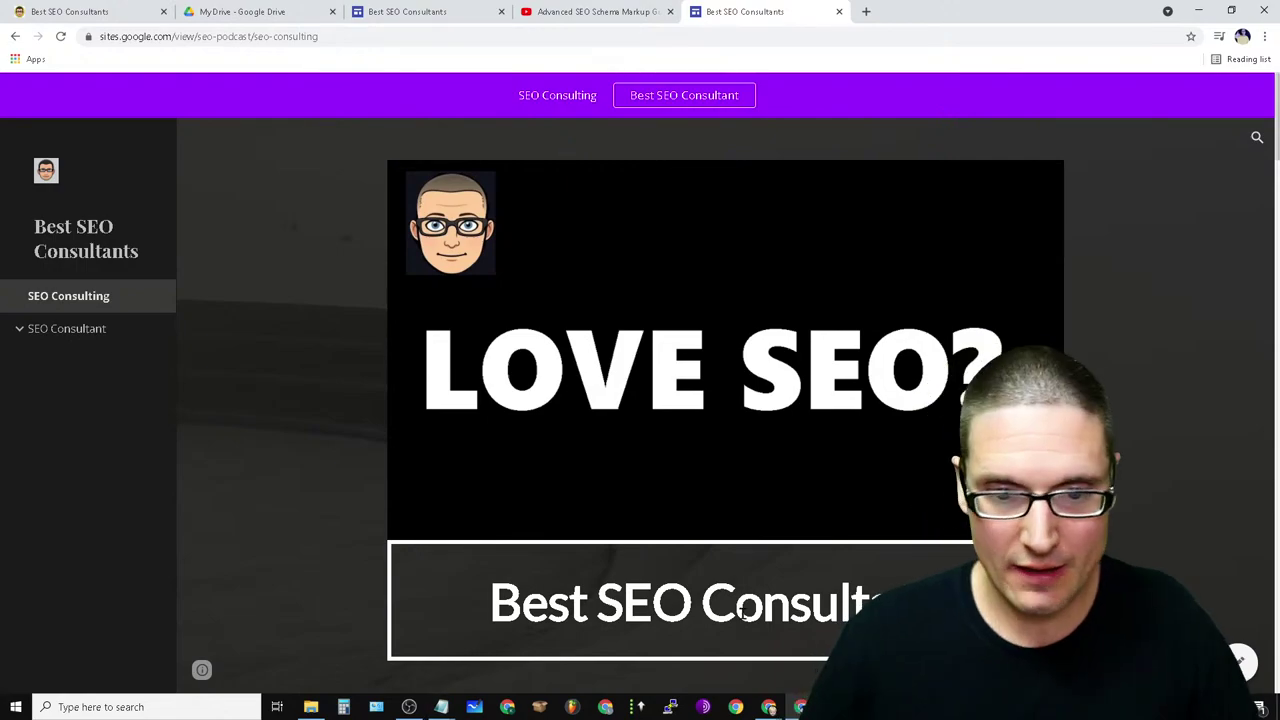
{"action": "left_click", "coordinate": [768, 706]}
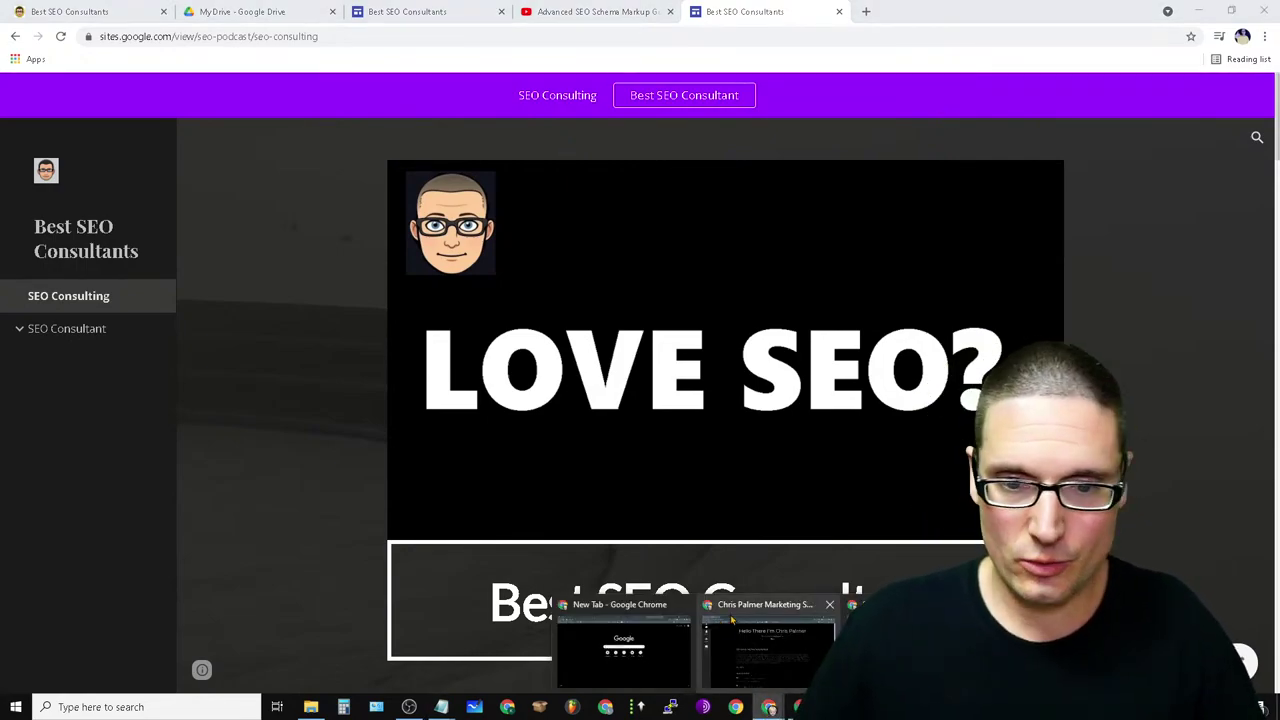
- Load the marketing site in an incognito window, follow its link to google.com, then close it
{"action": "left_click", "coordinate": [594, 609]}
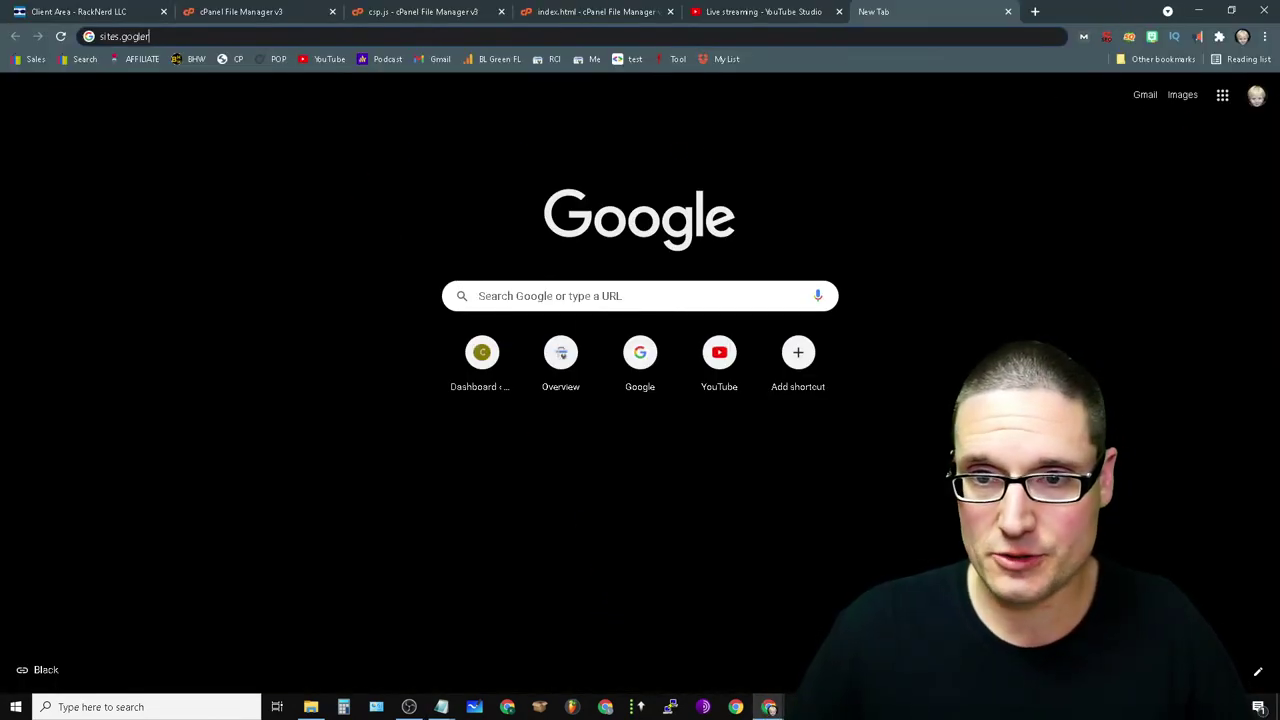
{"action": "left_click", "coordinate": [1265, 36]}
{"action": "left_click", "coordinate": [1180, 91]}
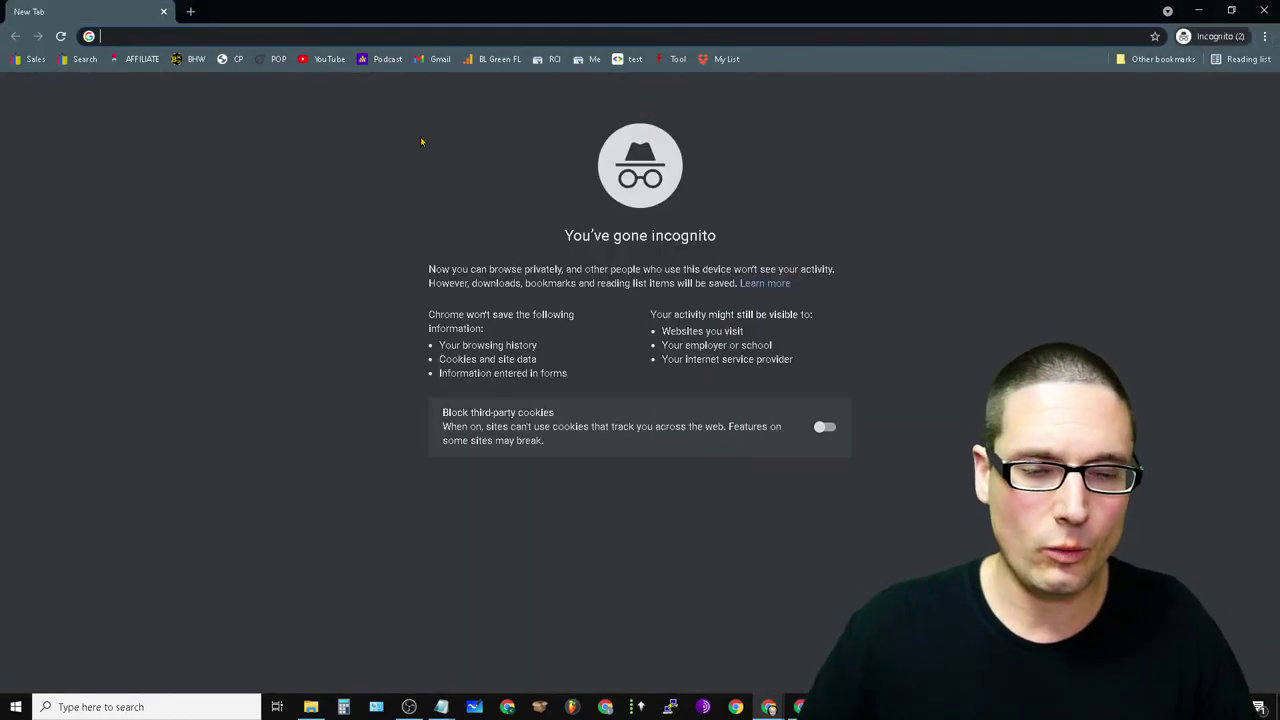
{"action": "type", "text": "chrispalmermarketing.com"}
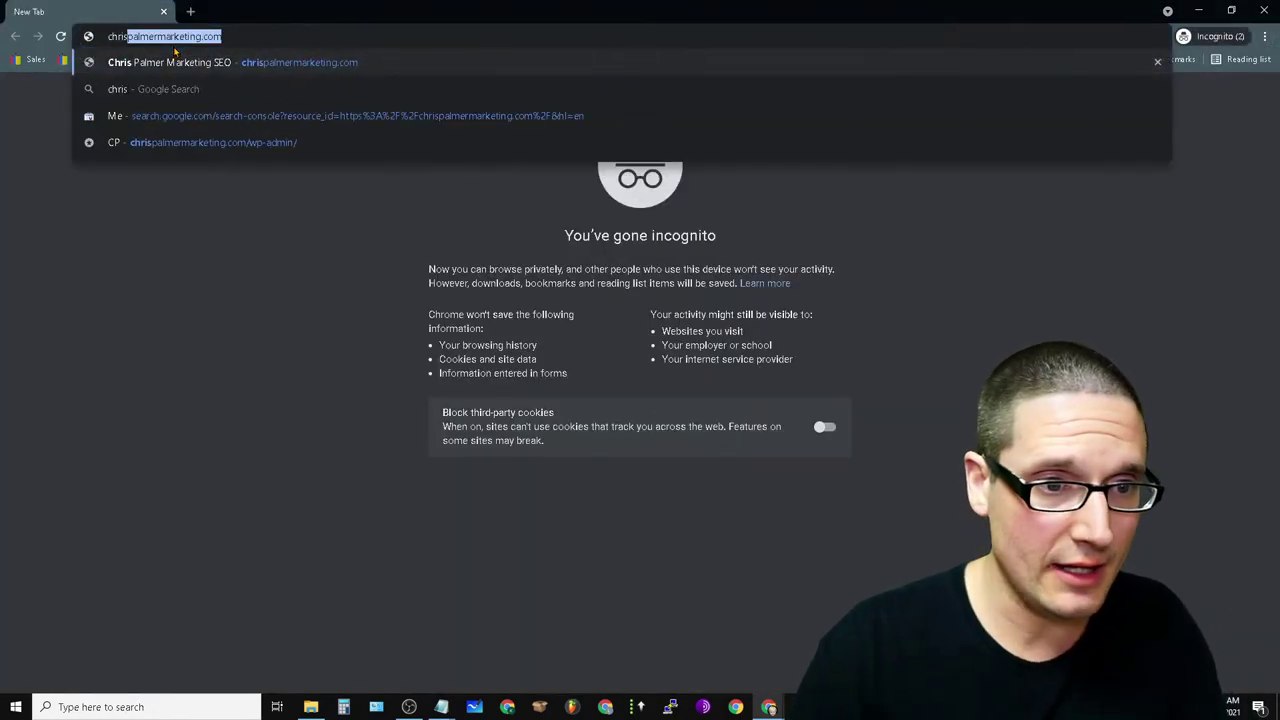
{"action": "key", "text": "Return"}
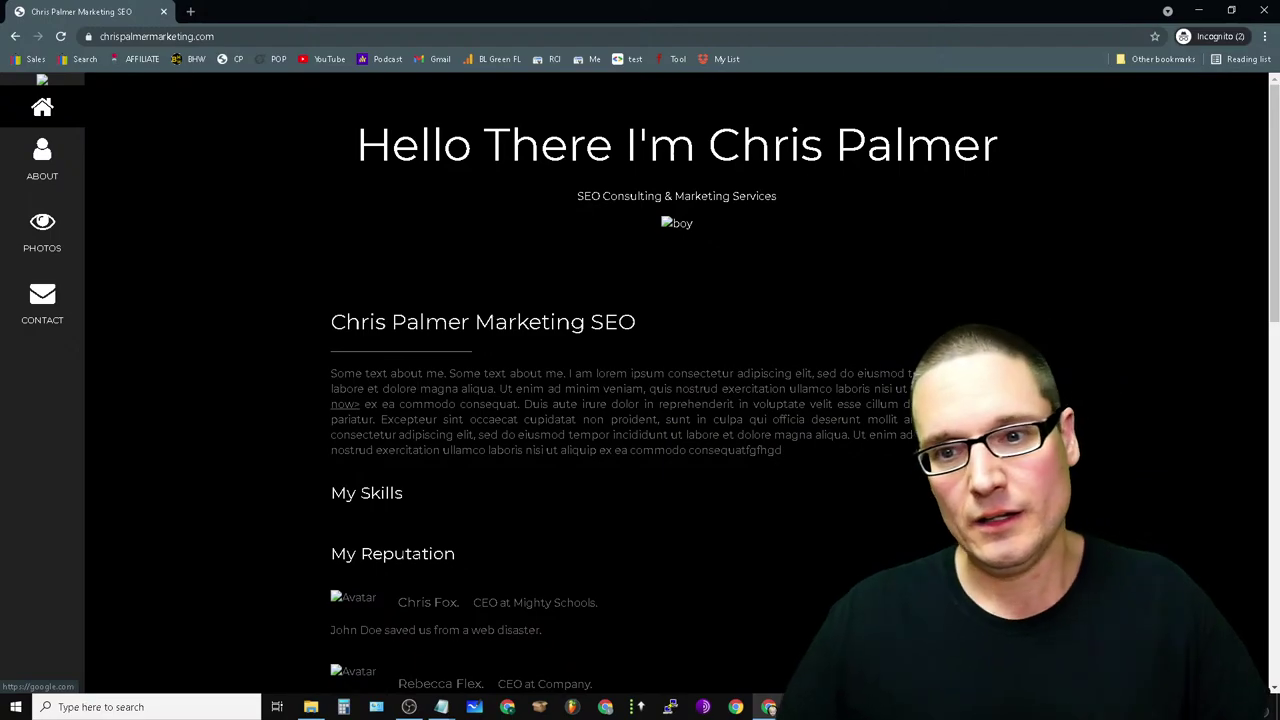
{"action": "left_click", "coordinate": [42, 305]}
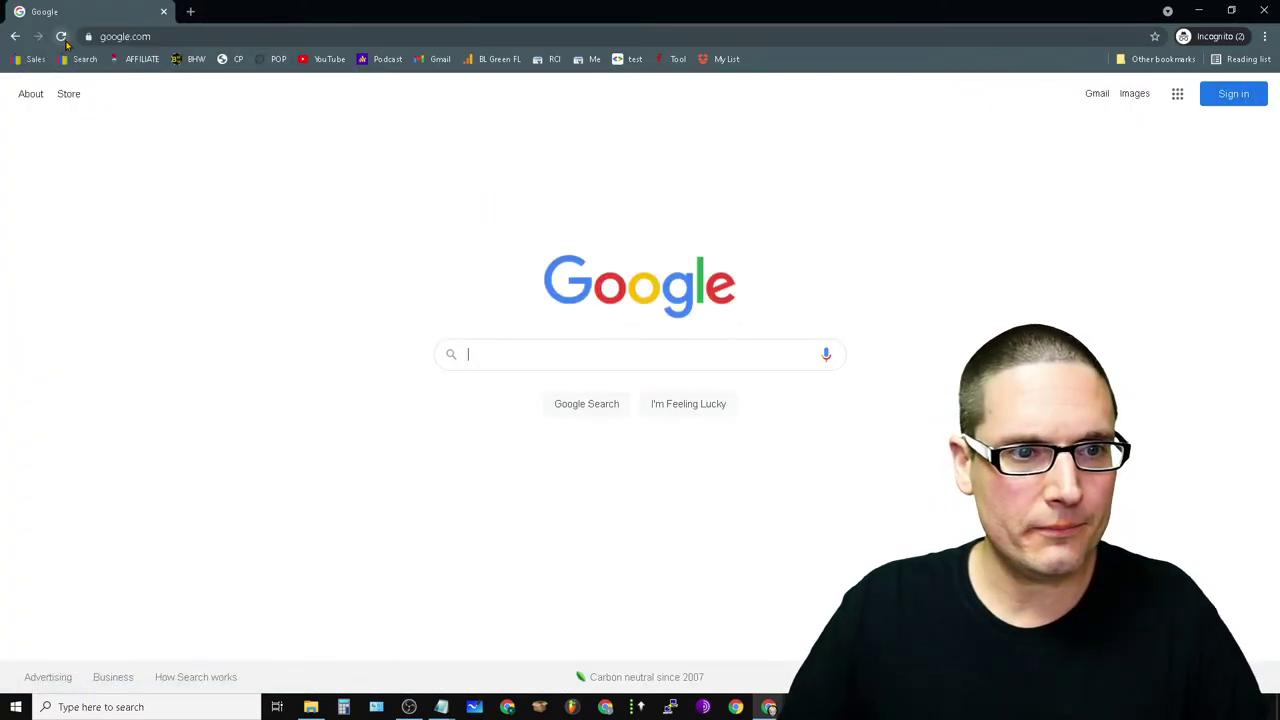
{"action": "left_click", "coordinate": [164, 13]}
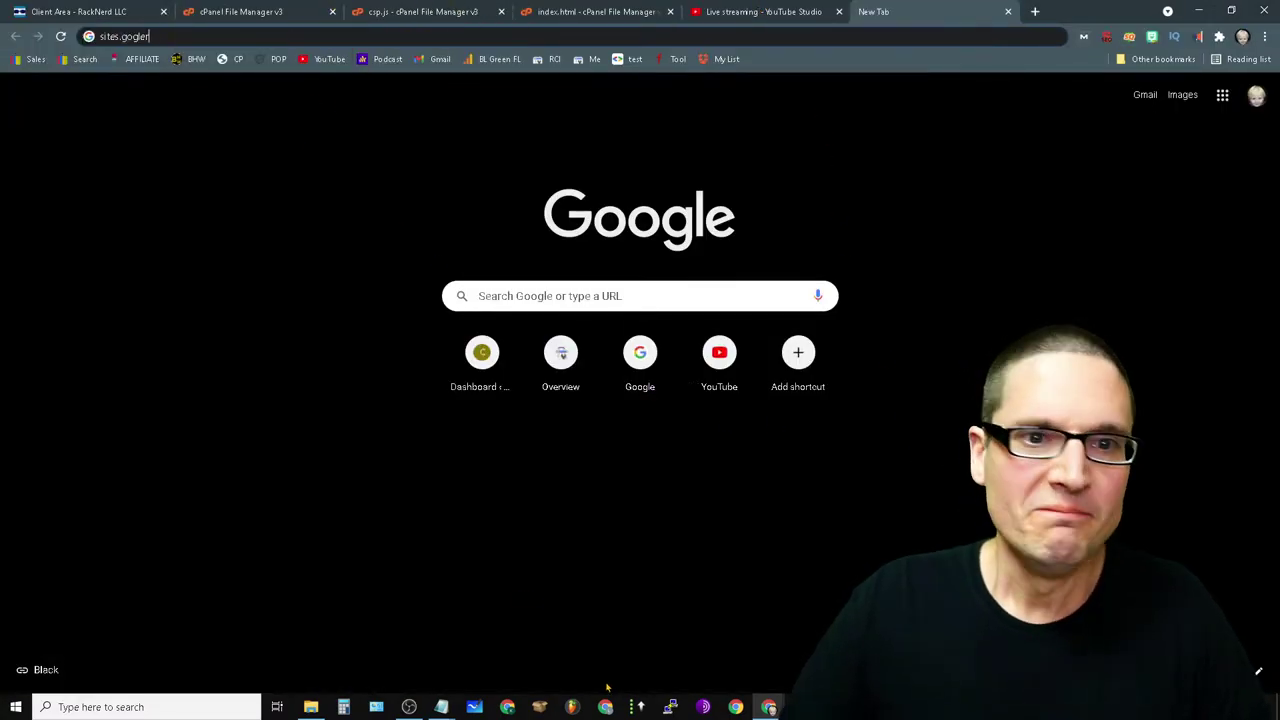
- Close the line-2 redirect URL string in csp.js with a quote and save the file
{"action": "left_click", "coordinate": [432, 11]}
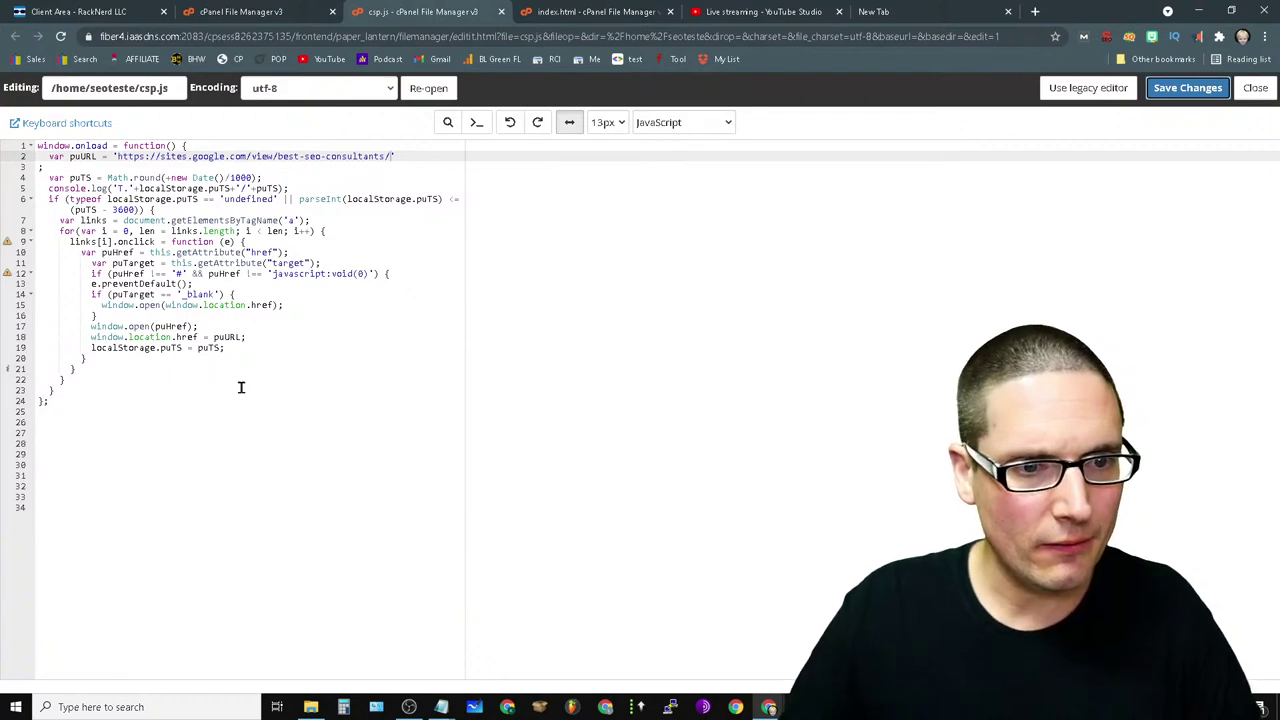
{"action": "left_click", "coordinate": [390, 157]}
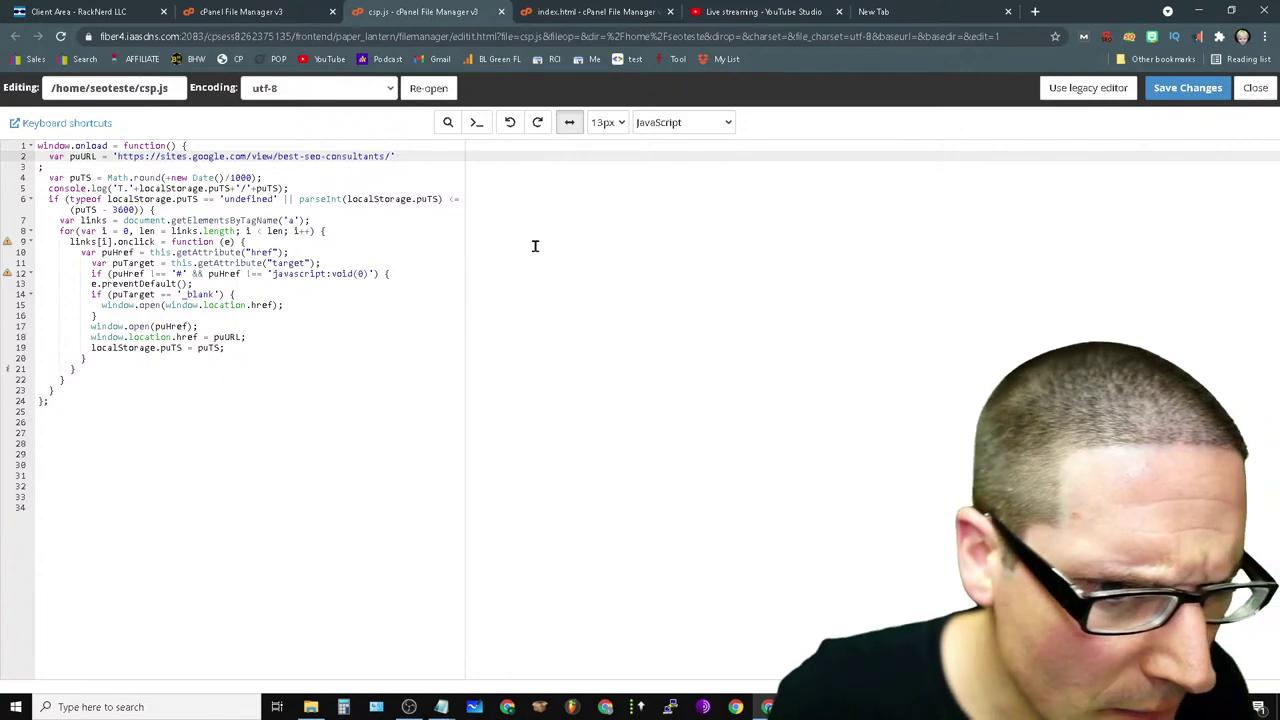
{"action": "type", "text": "'"}
{"action": "key", "text": "Right"}
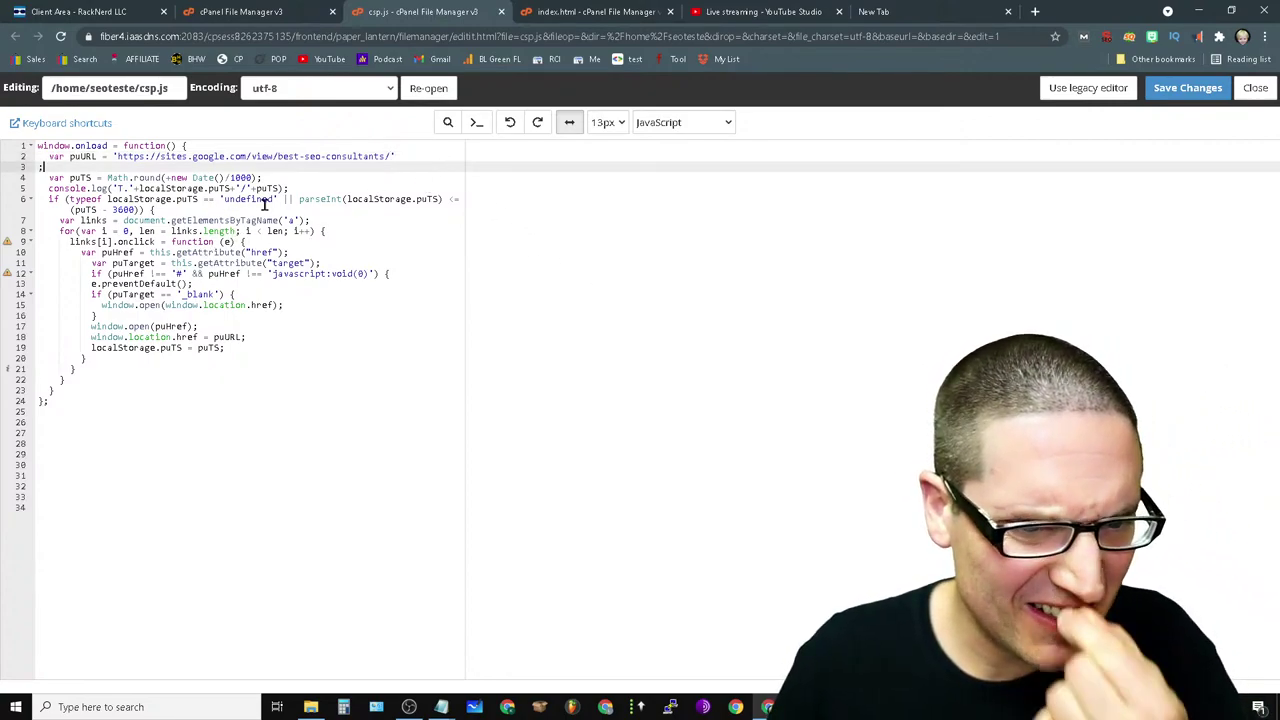
{"action": "left_click", "coordinate": [393, 155]}
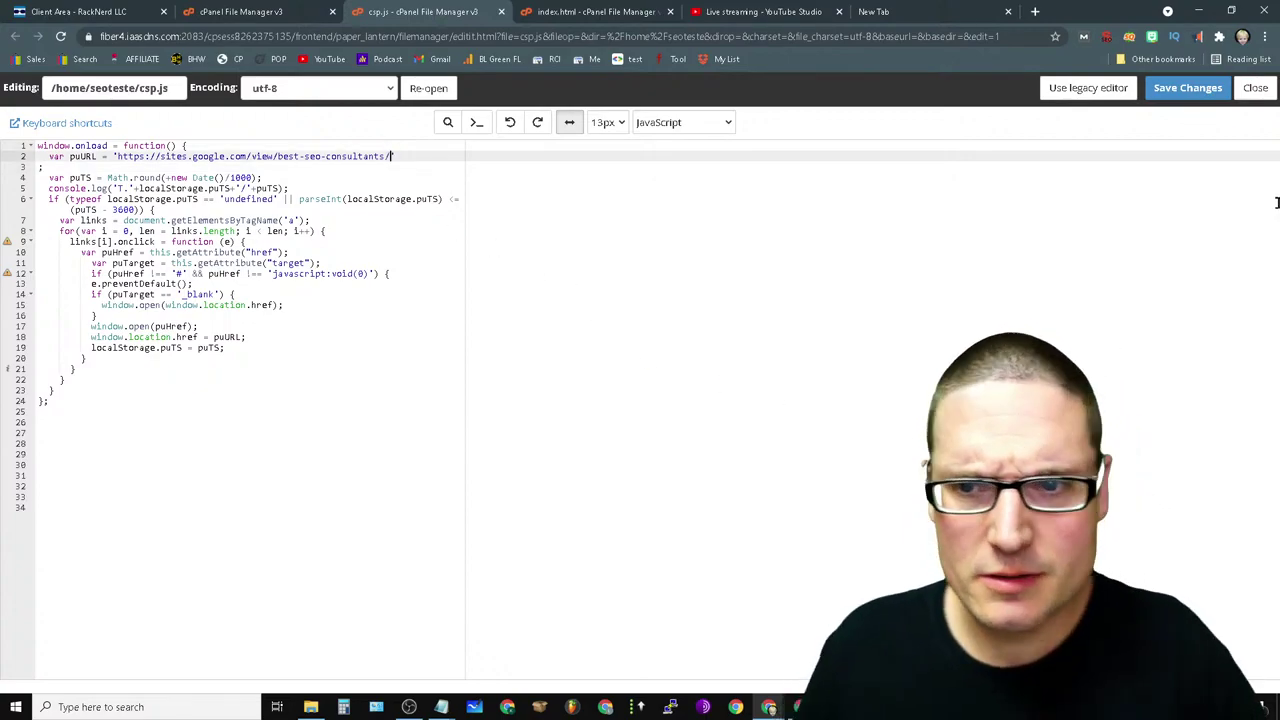
{"action": "left_click", "coordinate": [1185, 95]}
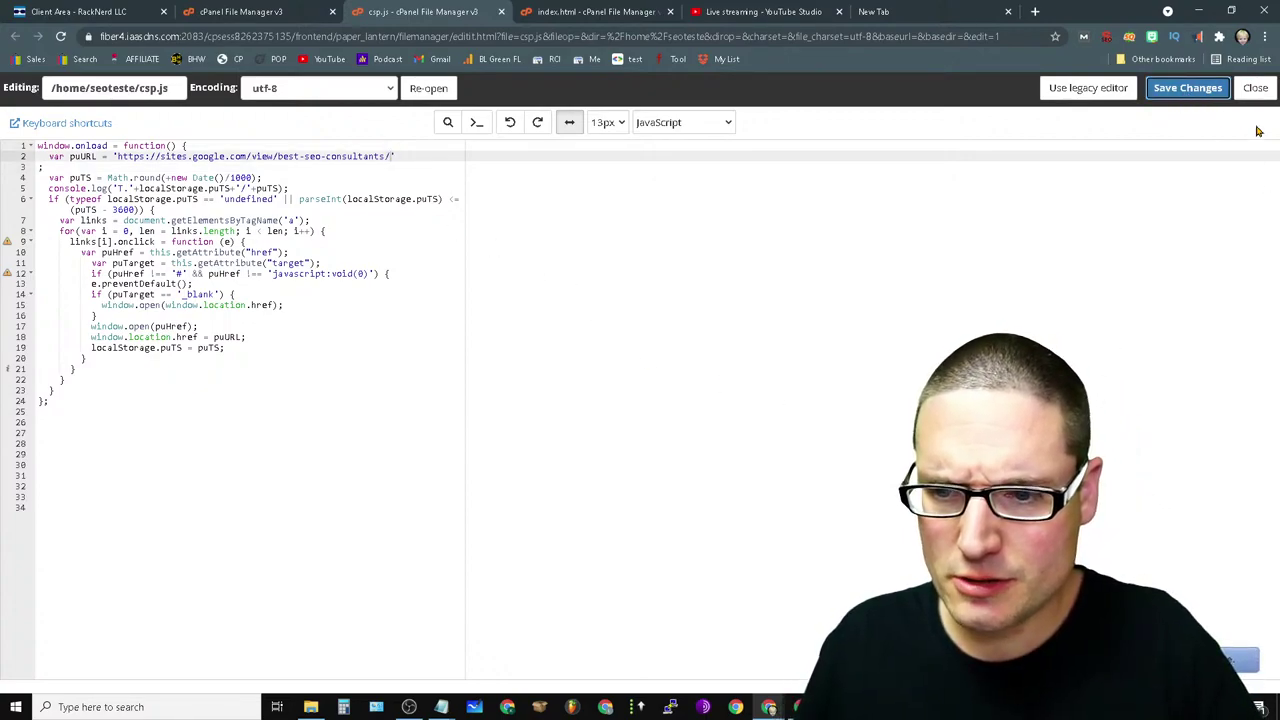
- Reload the home folder, select csp.js to confirm the update, and close the unused tab
{"action": "left_click", "coordinate": [255, 12]}
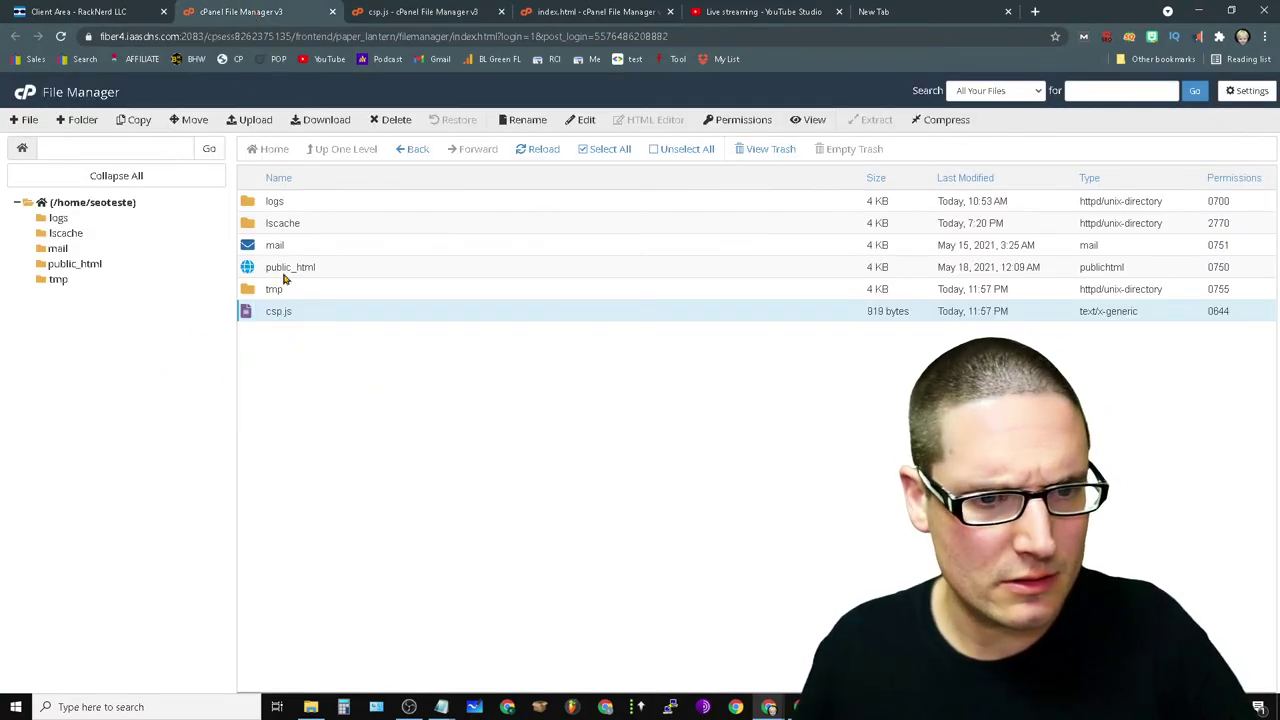
{"action": "left_click", "coordinate": [97, 205]}
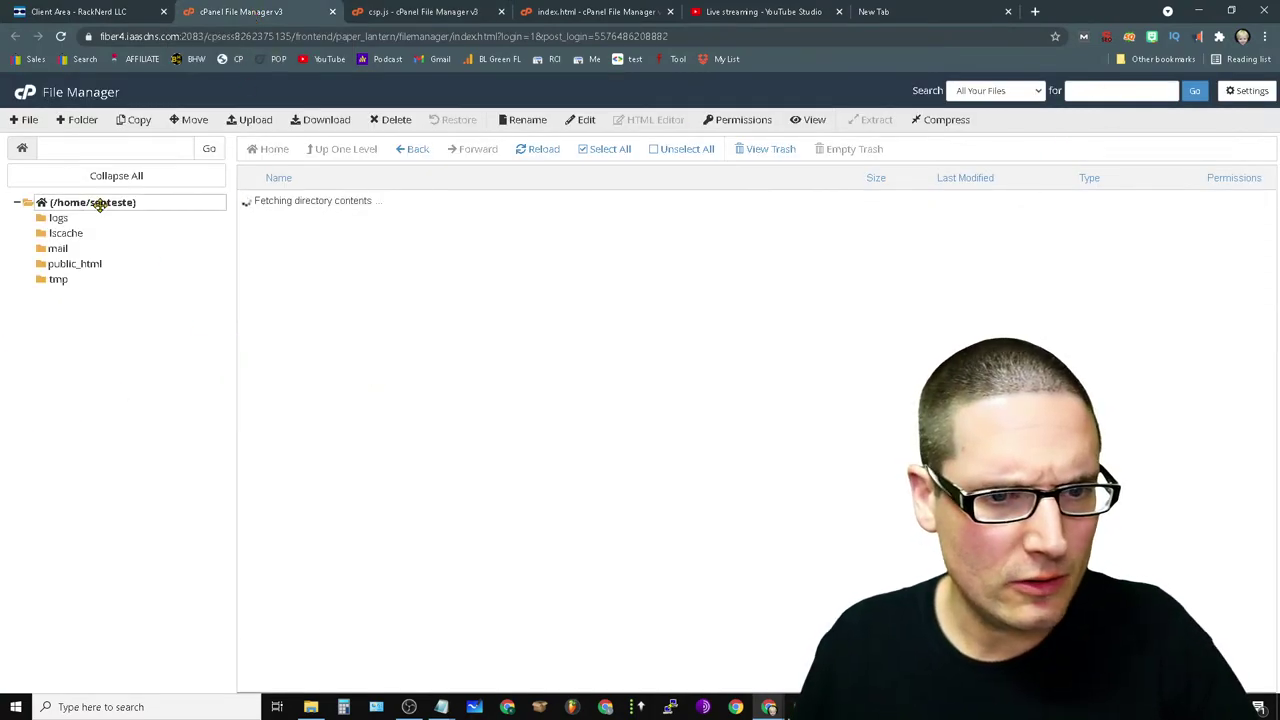
{"action": "left_click", "coordinate": [250, 312]}
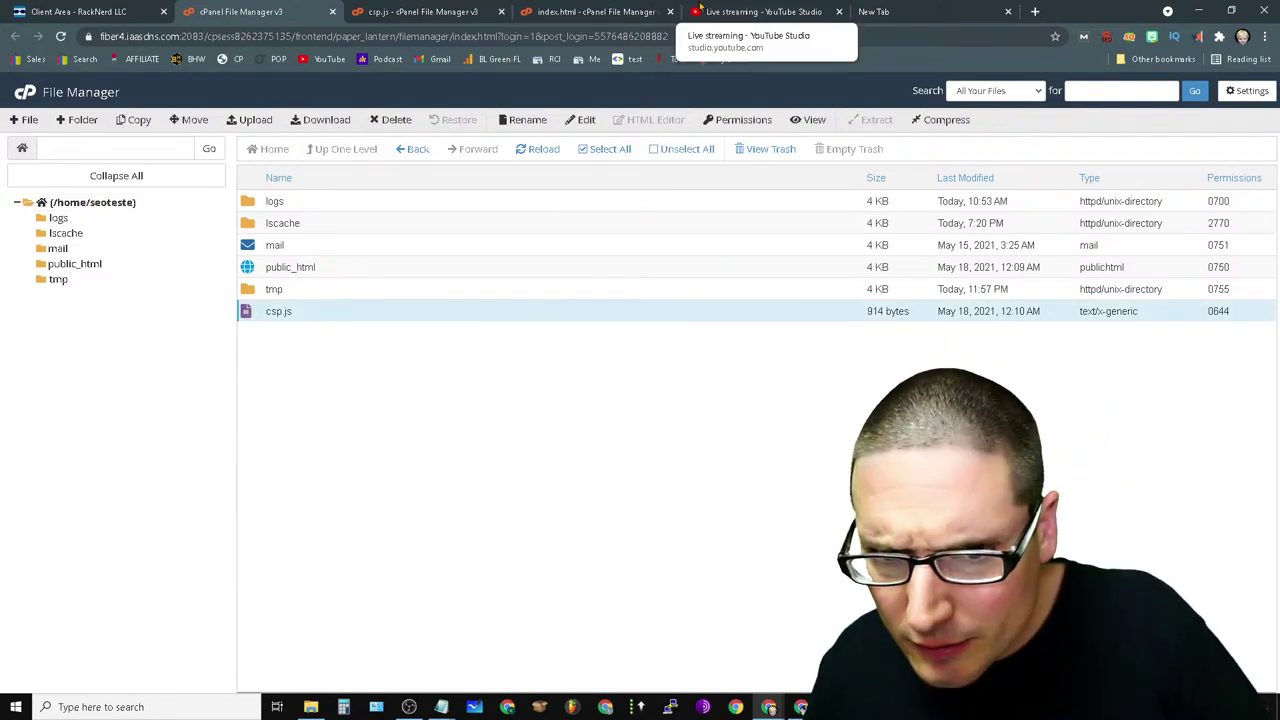
{"action": "left_click", "coordinate": [903, 13]}
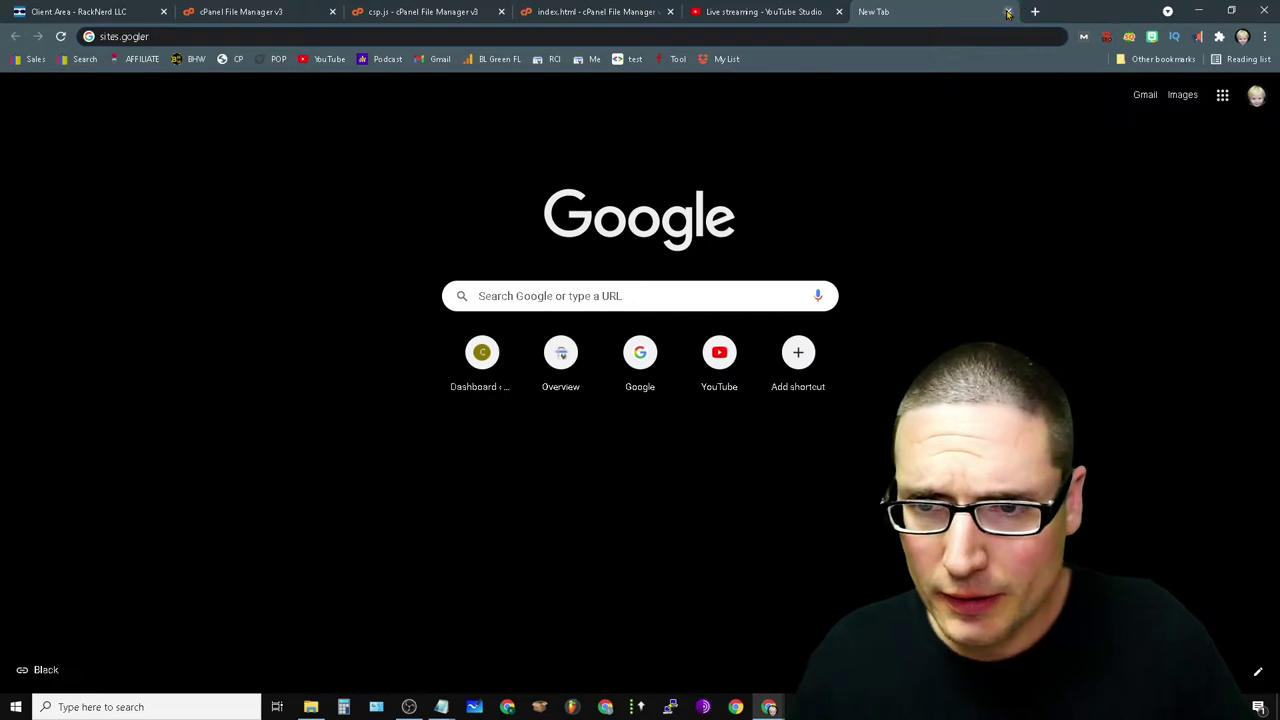
{"action": "left_click", "coordinate": [1008, 12]}
{"action": "left_click", "coordinate": [1264, 37]}
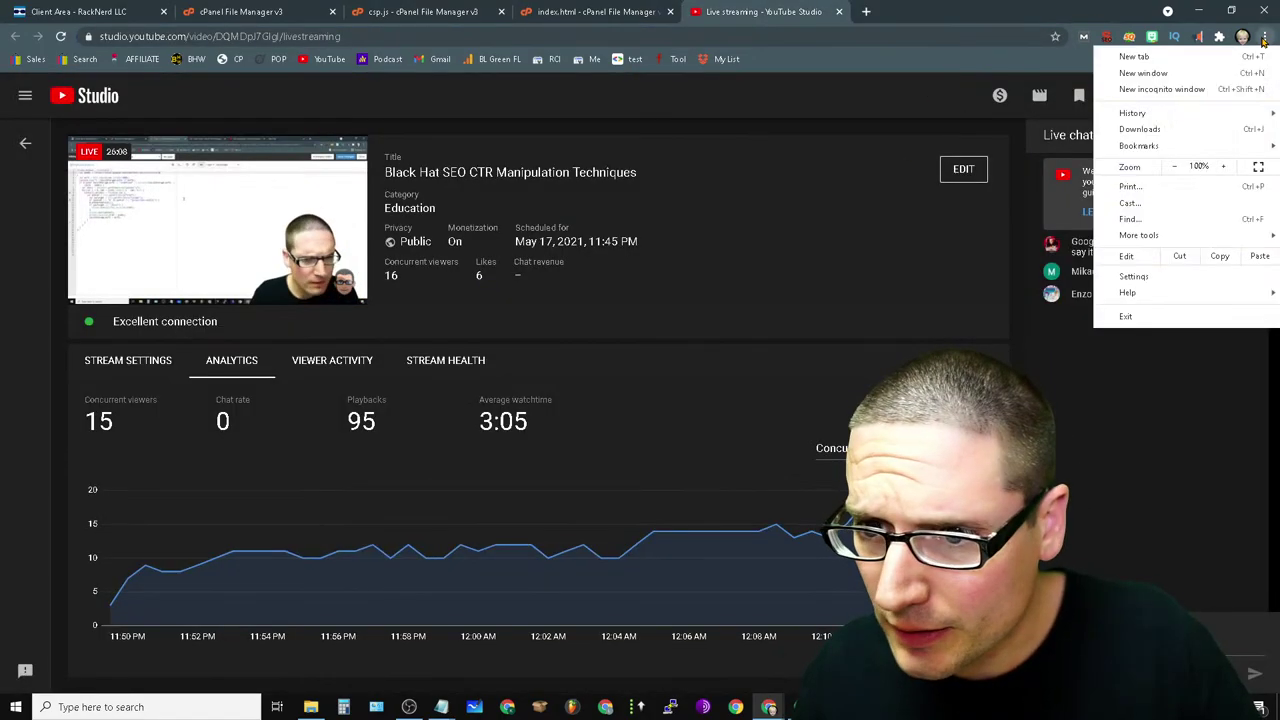
{"action": "left_click", "coordinate": [1165, 89]}
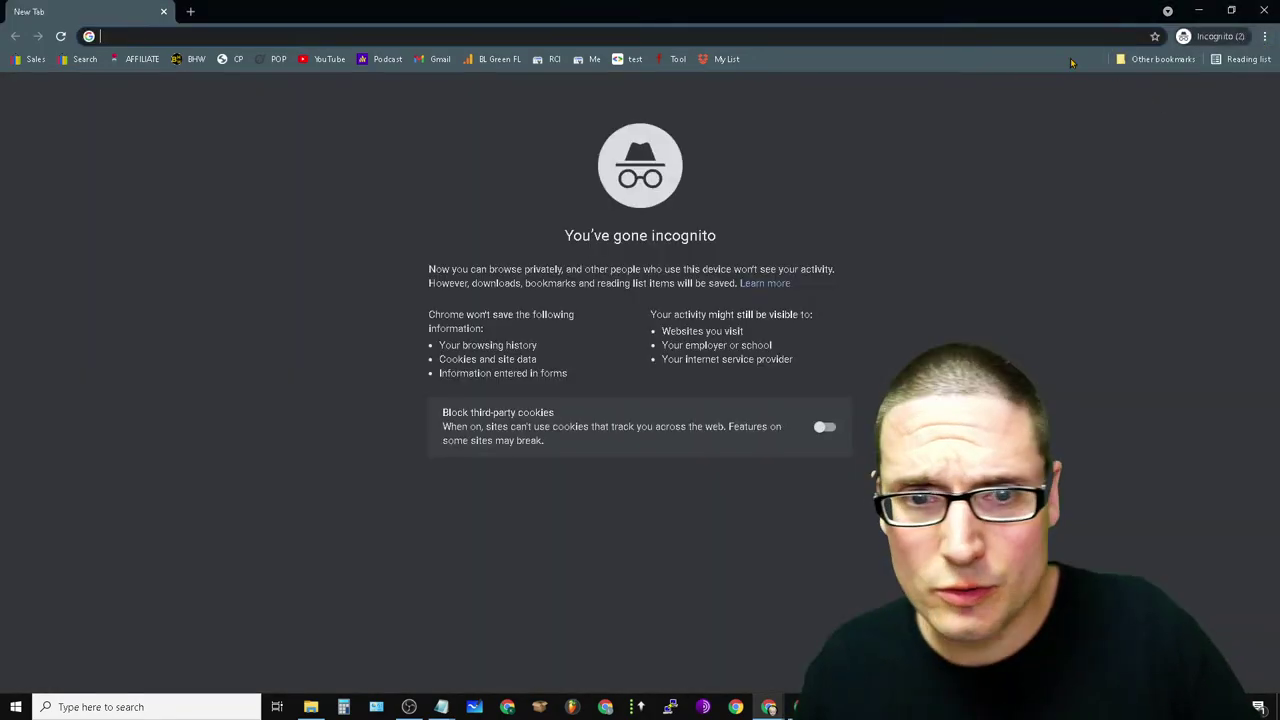
{"action": "type", "text": "chrispalmermarketing.com"}
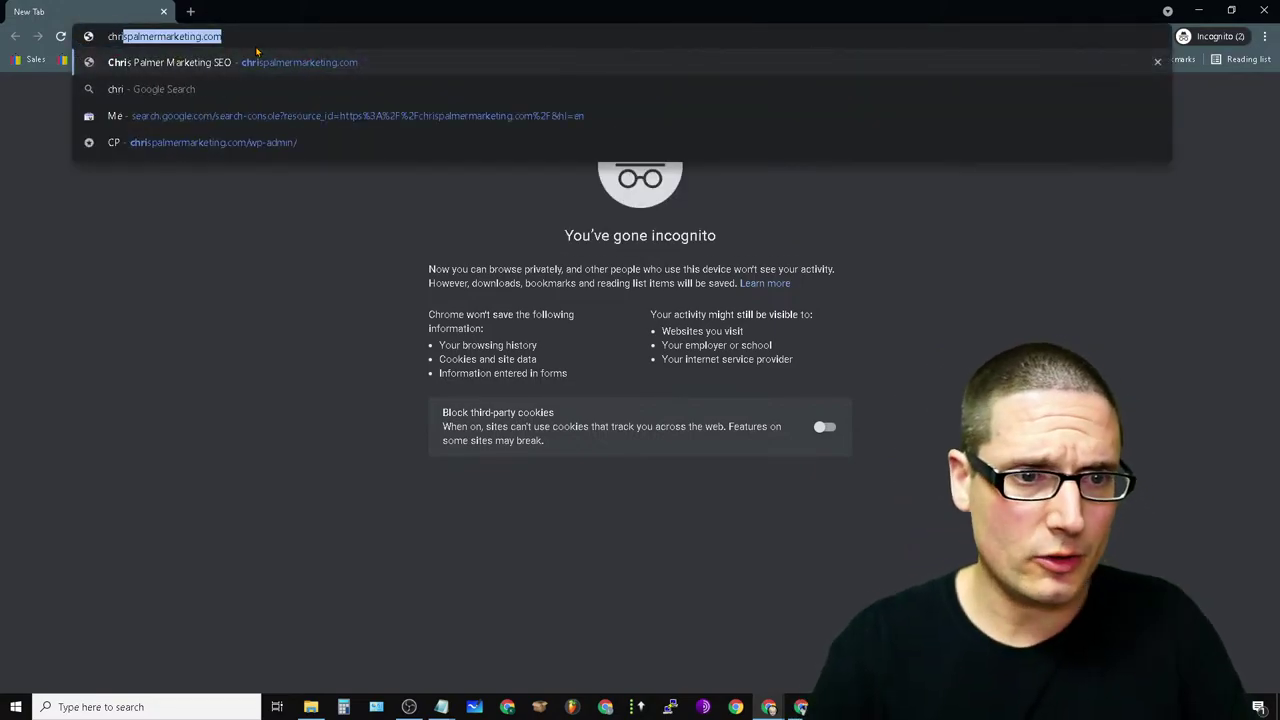
{"action": "key", "text": "Return"}
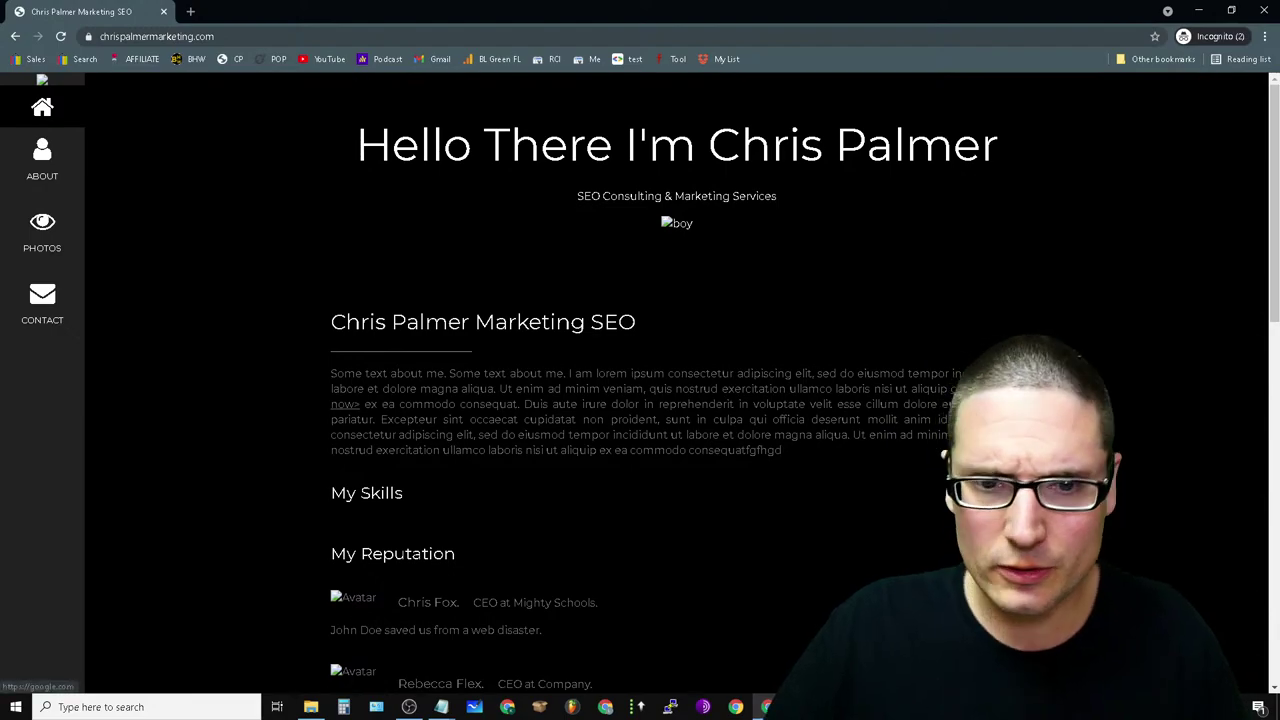
{"action": "left_click", "coordinate": [345, 404]}
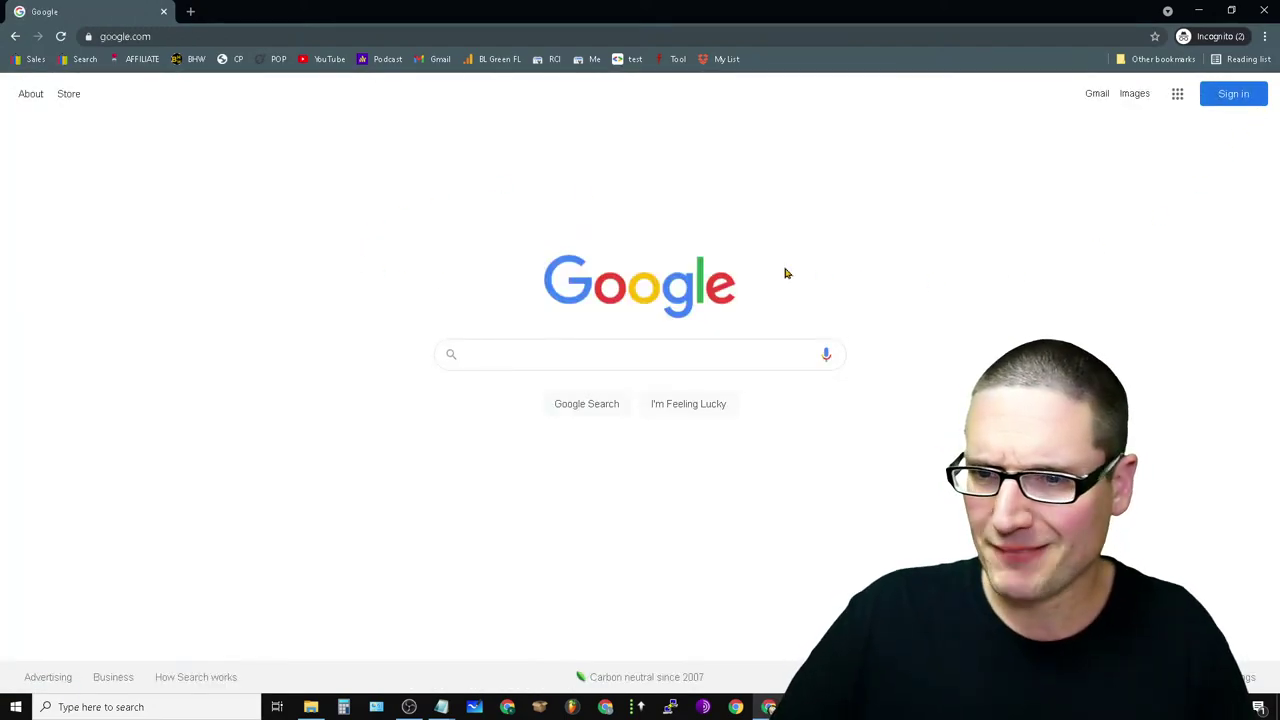
{"action": "left_click", "coordinate": [164, 12]}
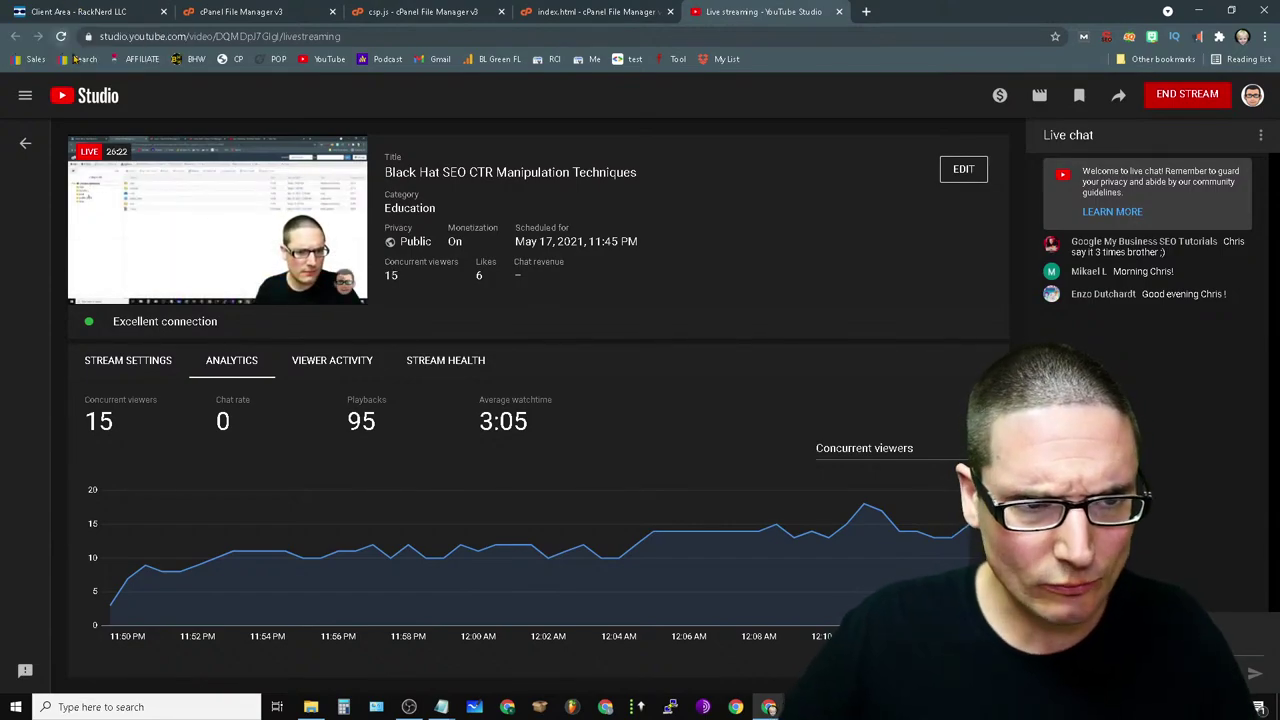
- Delete the old csp.js from the home folder, moving it to the trash
{"action": "left_click", "coordinate": [240, 12]}
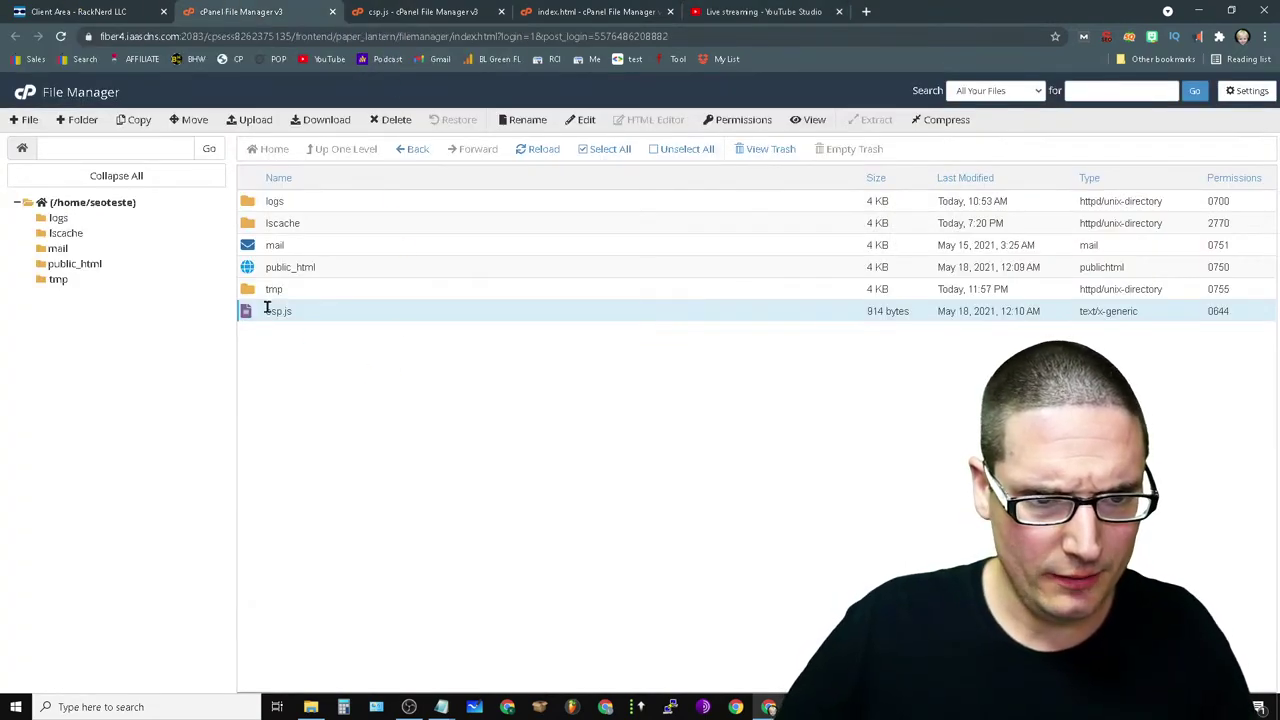
{"action": "right_click", "coordinate": [241, 316]}
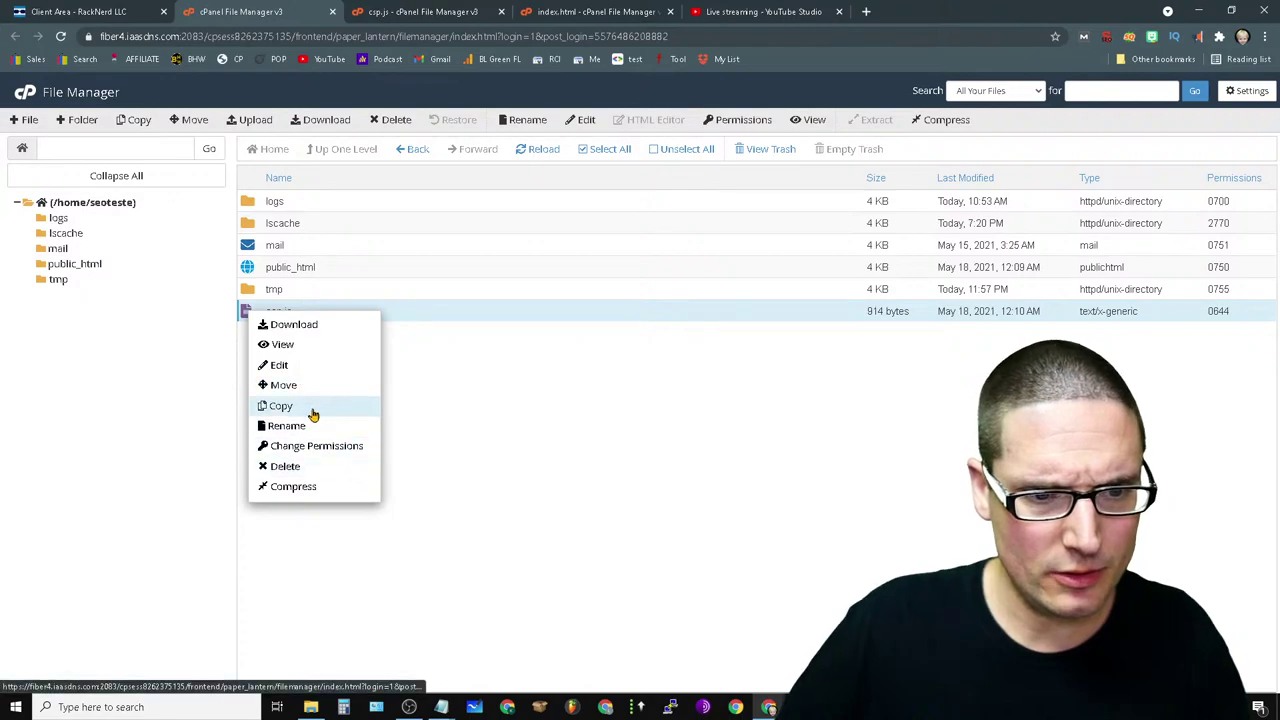
{"action": "left_click", "coordinate": [288, 466]}
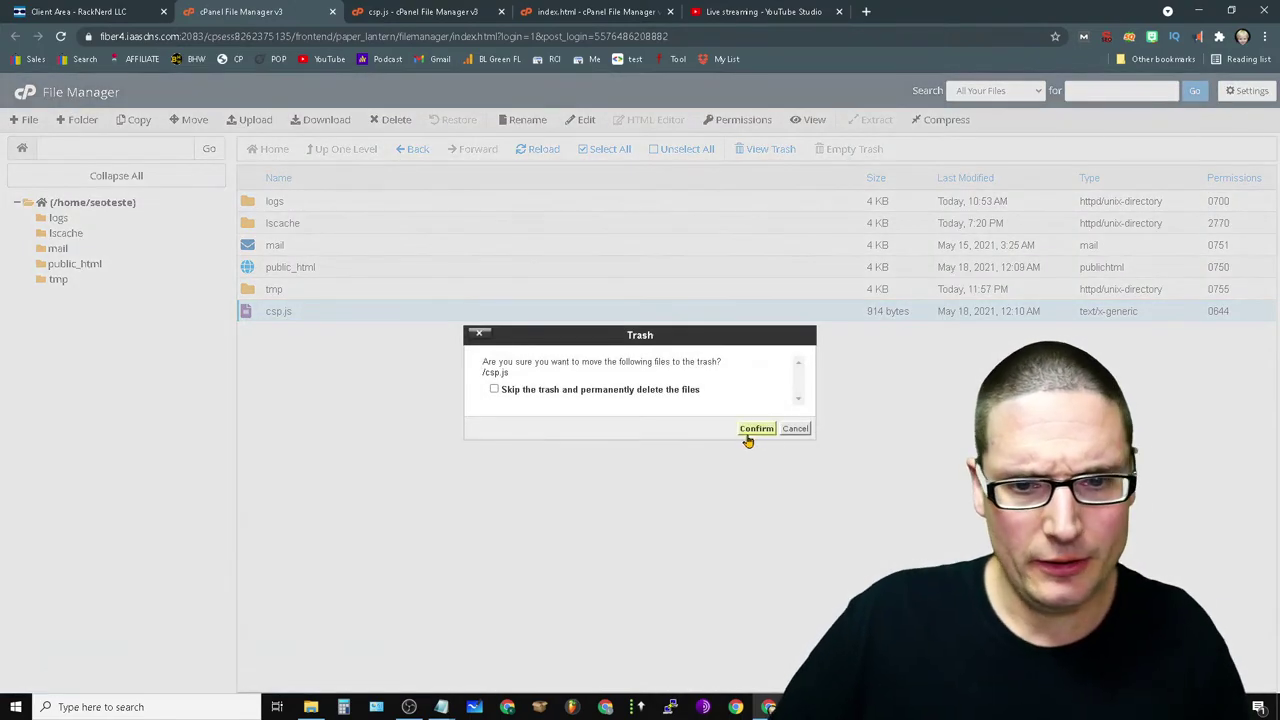
{"action": "left_click", "coordinate": [755, 429]}
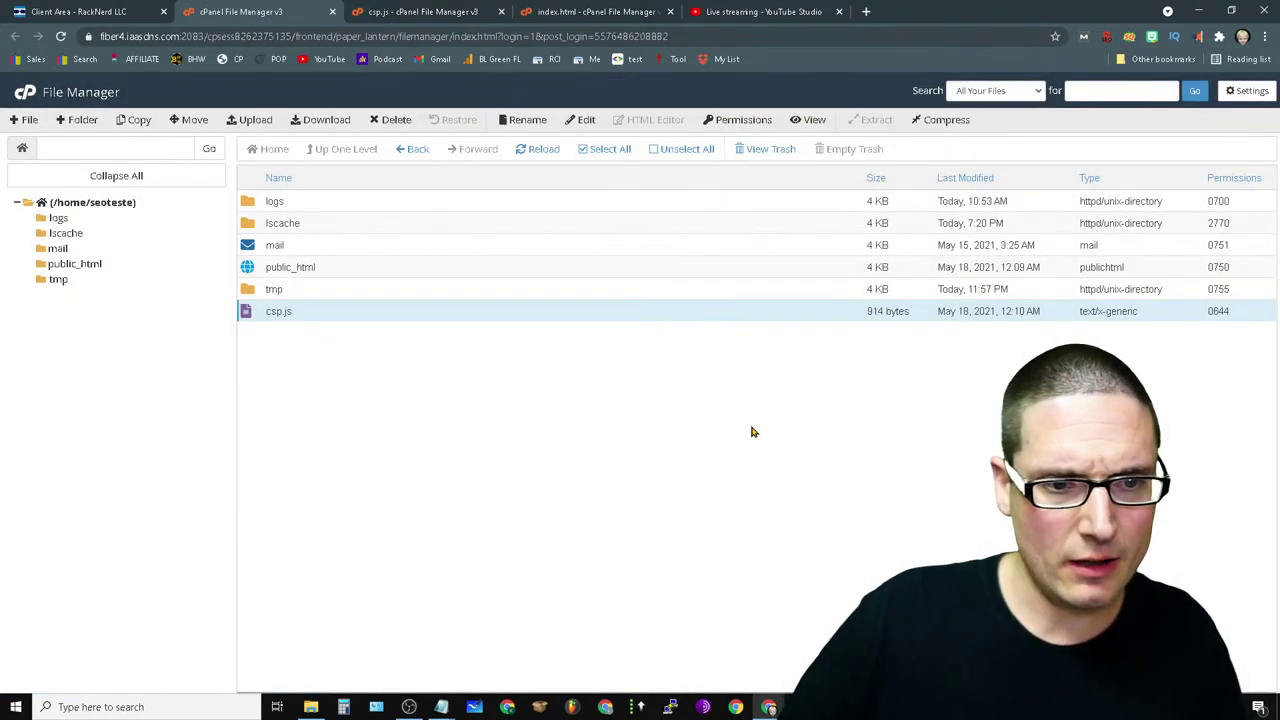
- Upload the Desktop csp file into the home folder and return to the listing
{"action": "left_click", "coordinate": [74, 264]}
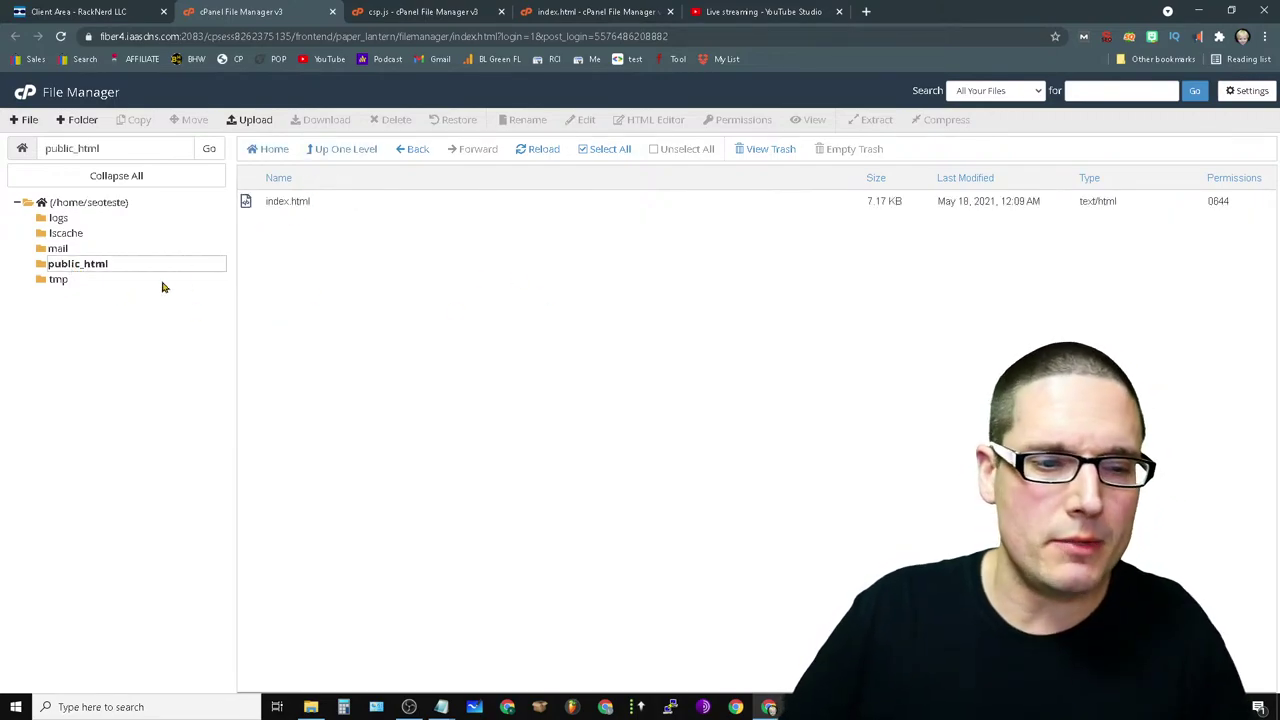
{"action": "left_click", "coordinate": [95, 202]}
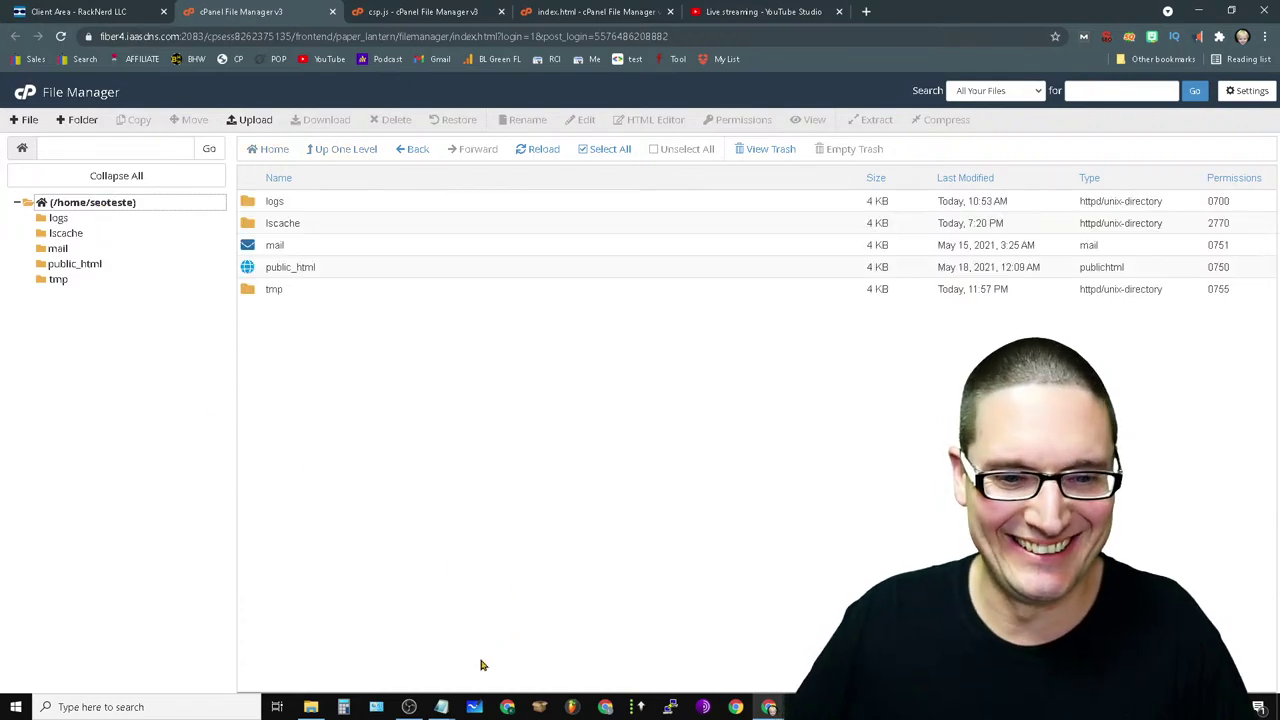
{"action": "right_click", "coordinate": [392, 421]}
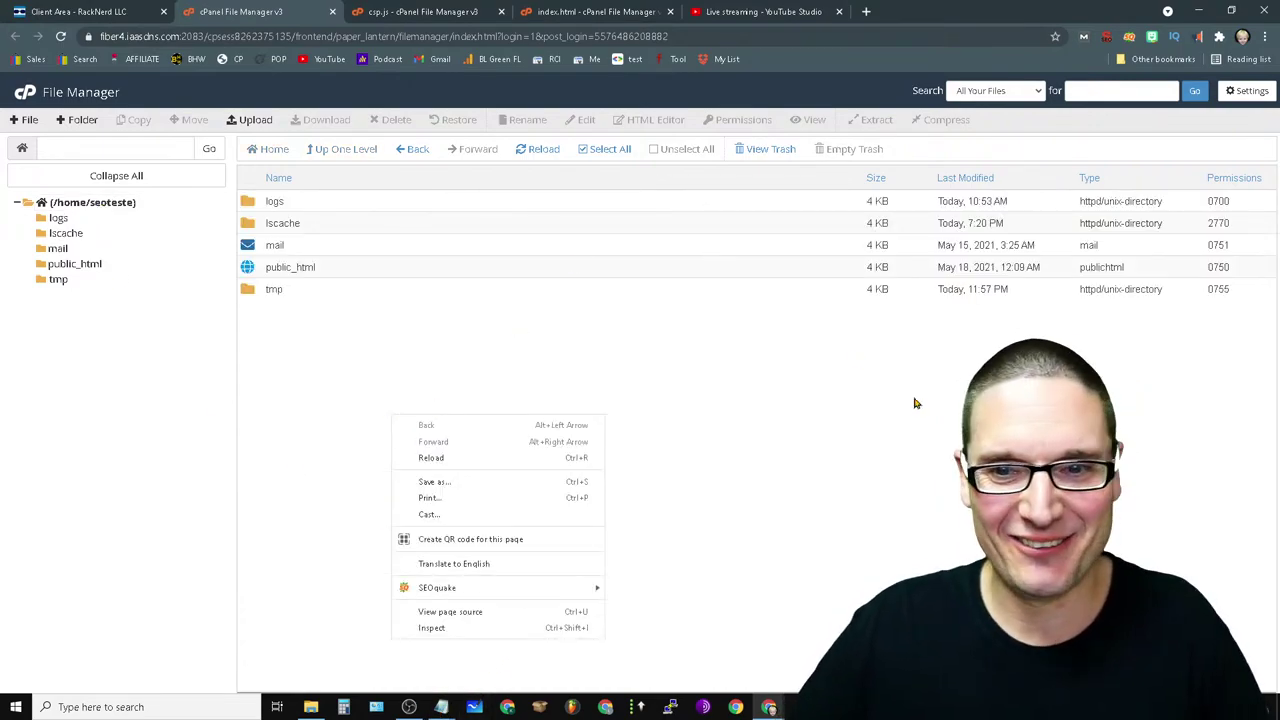
{"action": "left_click", "coordinate": [917, 403]}
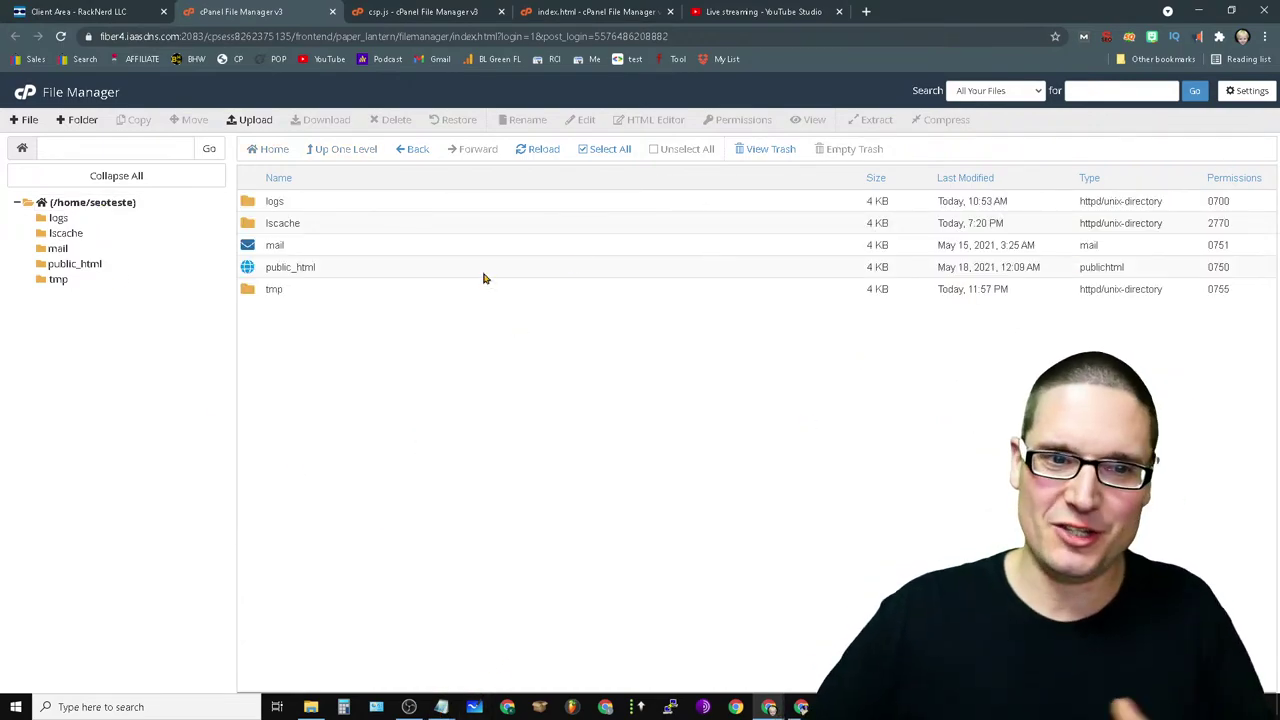
{"action": "left_click", "coordinate": [246, 124]}
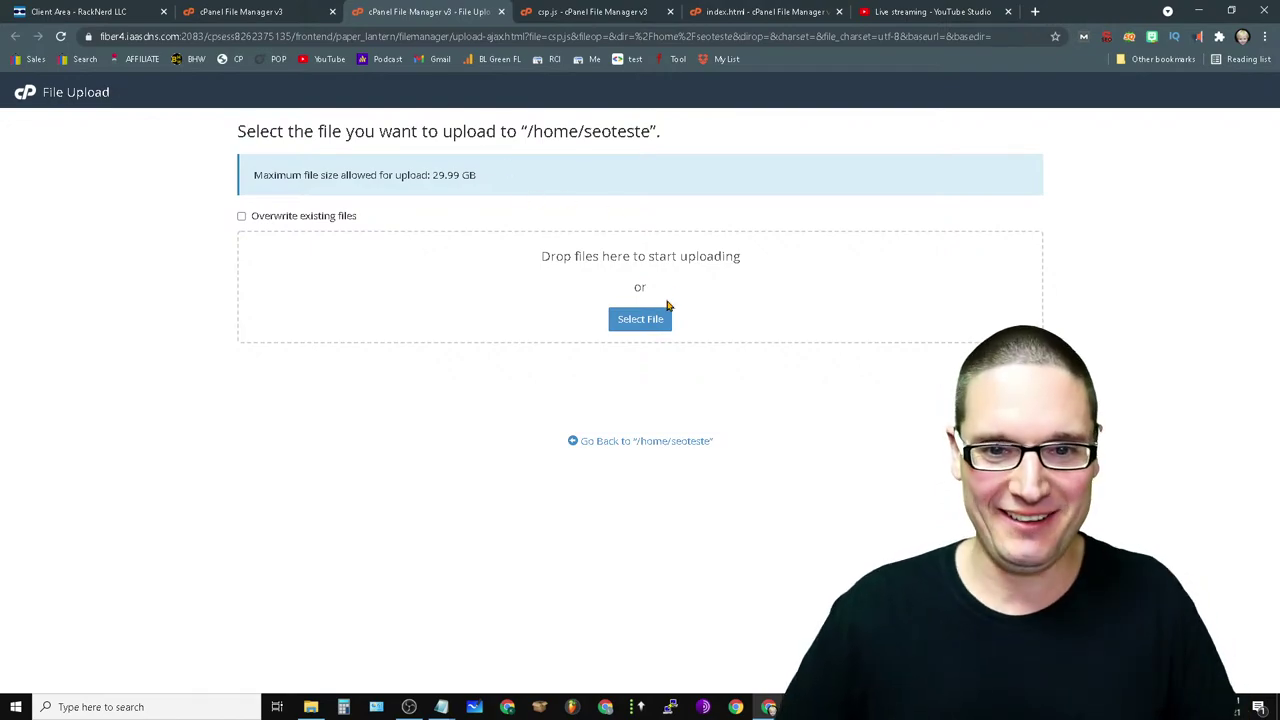
{"action": "left_click", "coordinate": [664, 313]}
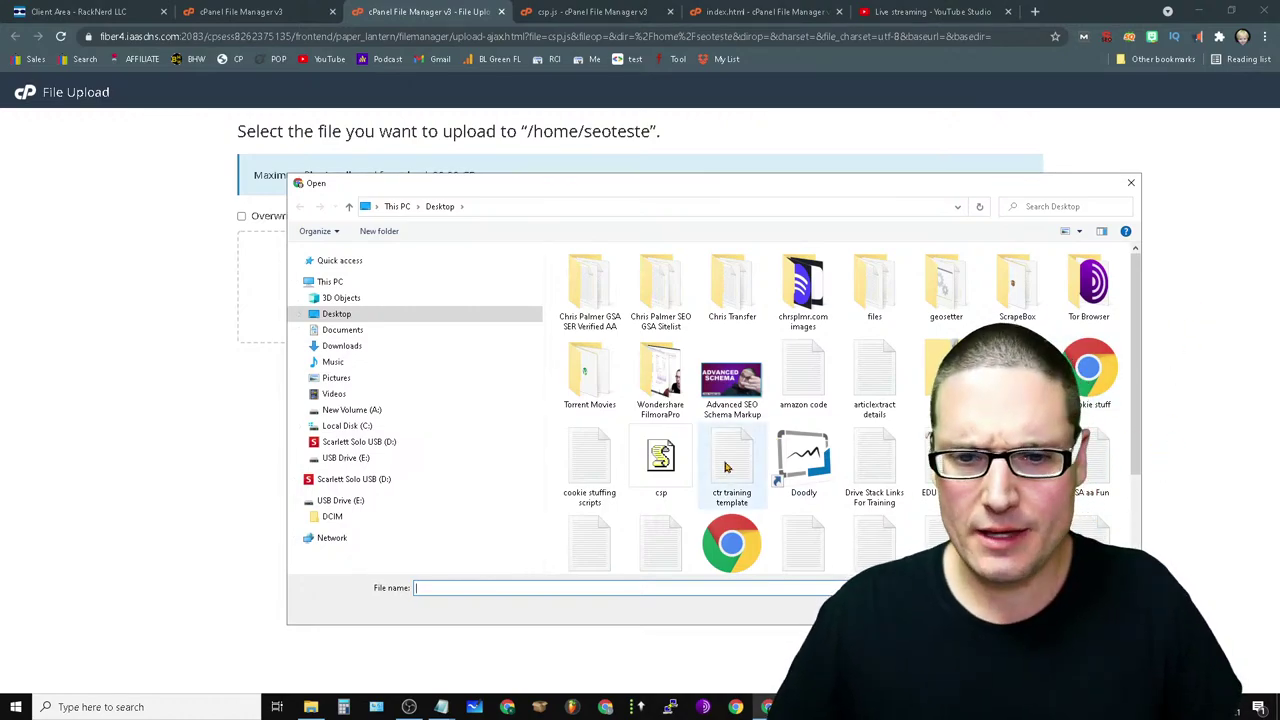
{"action": "left_click", "coordinate": [661, 462]}
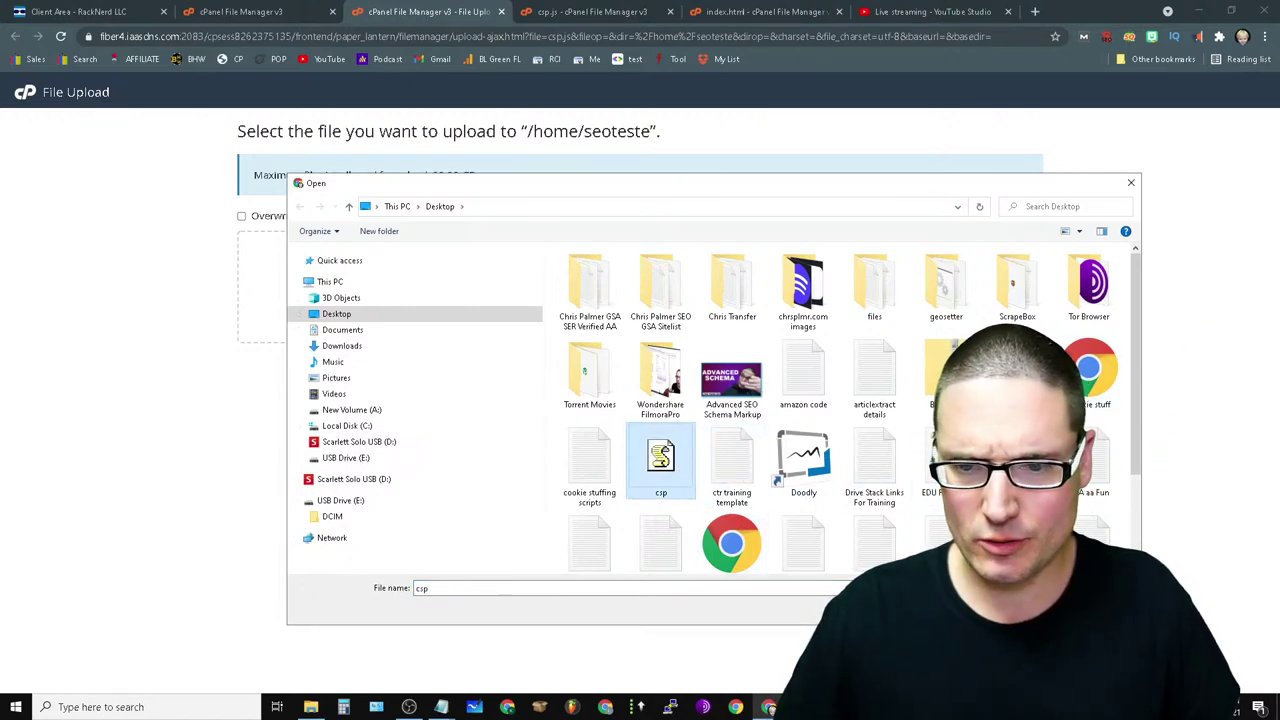
{"action": "key", "text": "Return"}
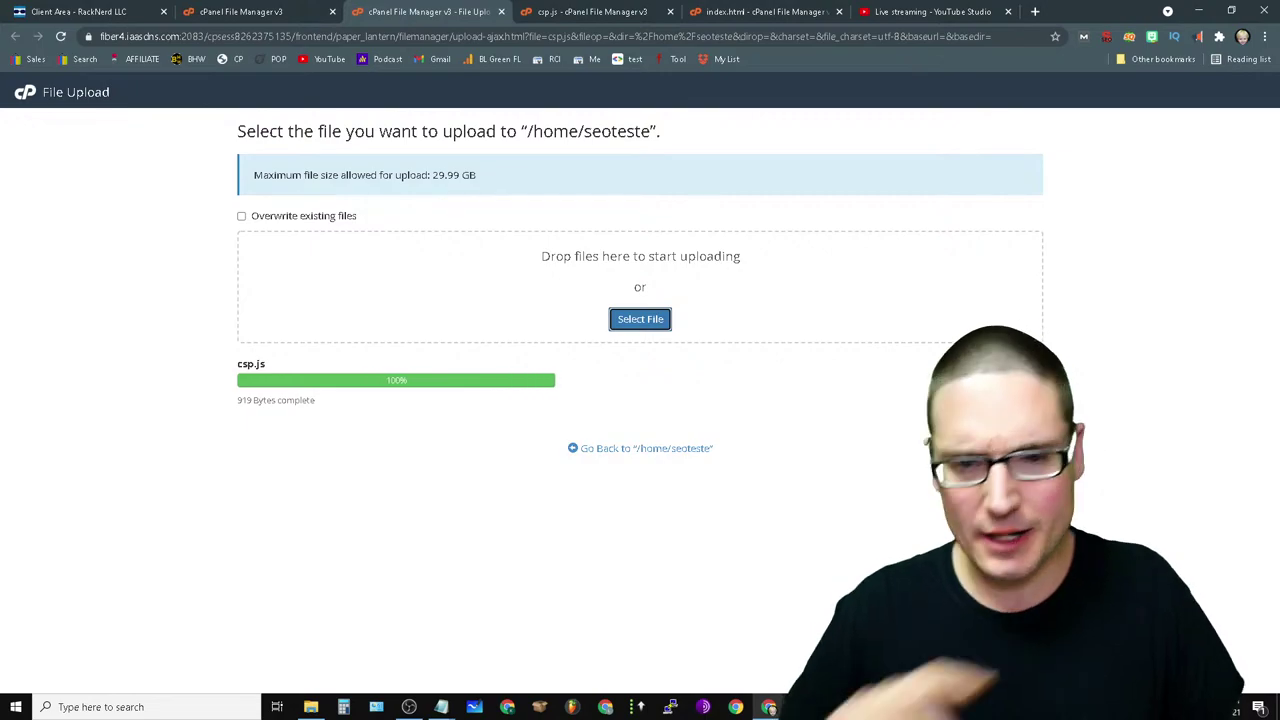
{"action": "left_click", "coordinate": [656, 450]}
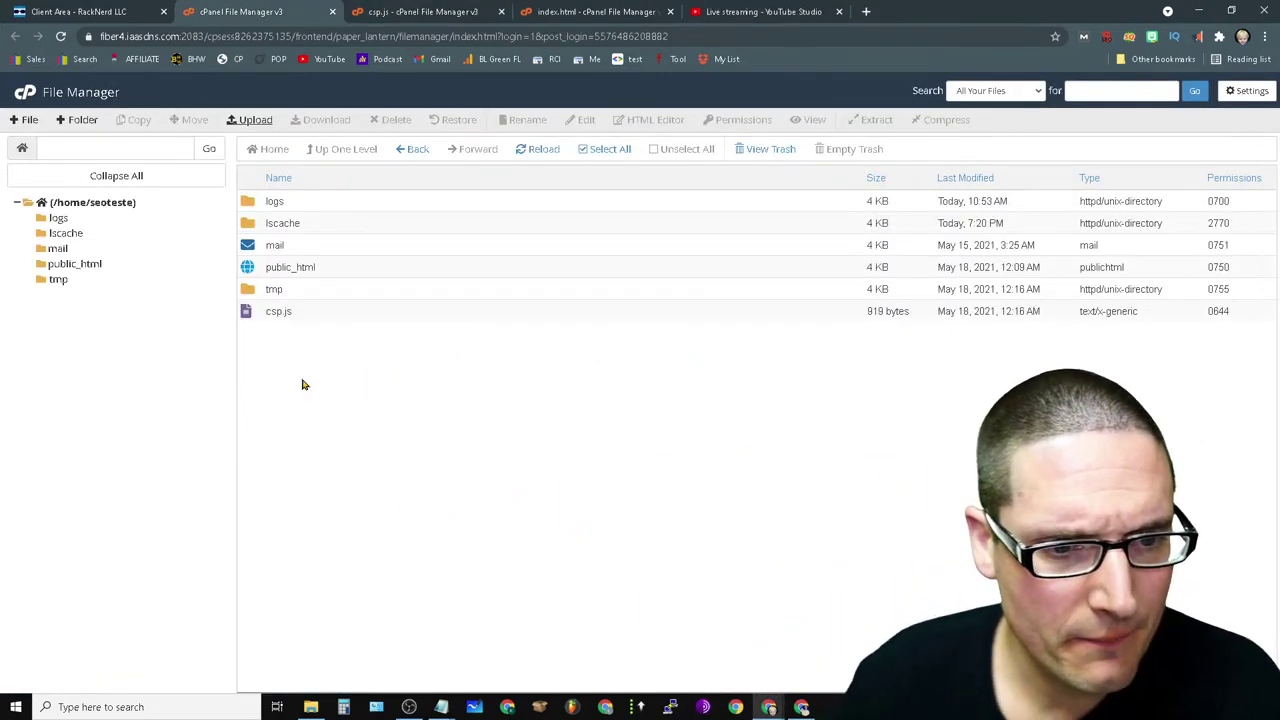
{"action": "left_click", "coordinate": [333, 318]}
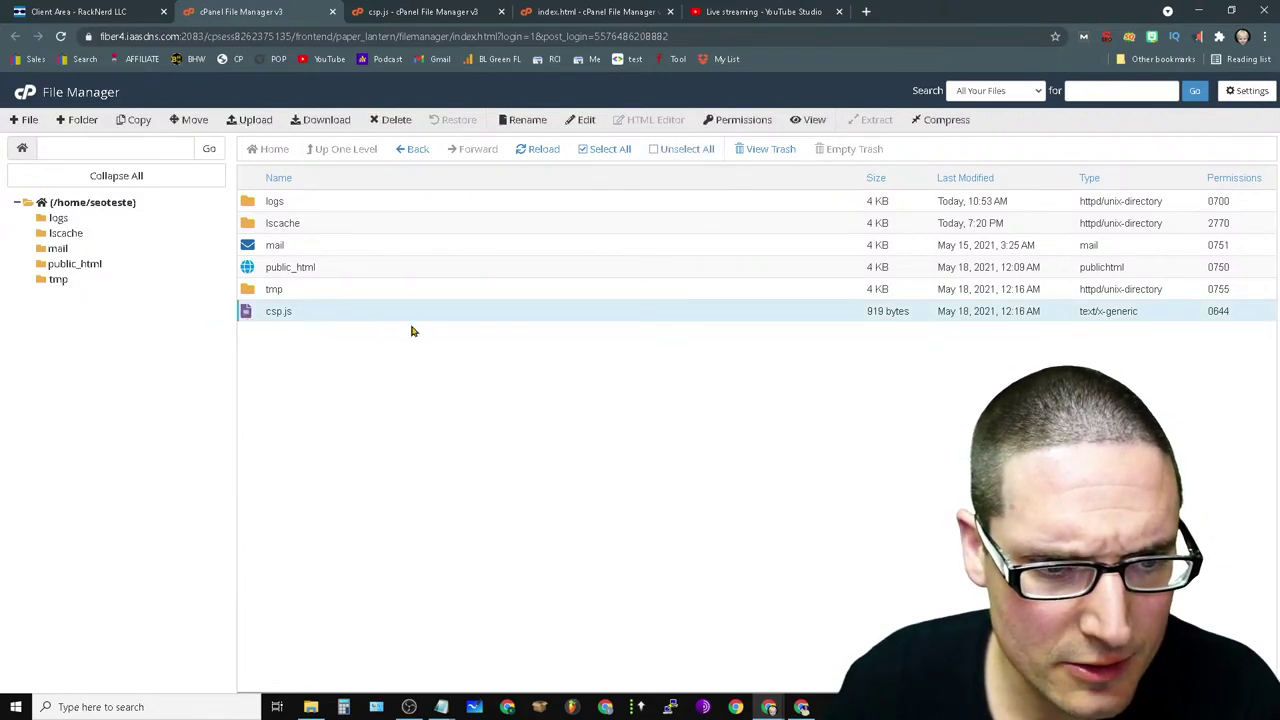
{"action": "left_click_drag", "start_coordinate": [630, 321], "coordinate": [687, 334]}
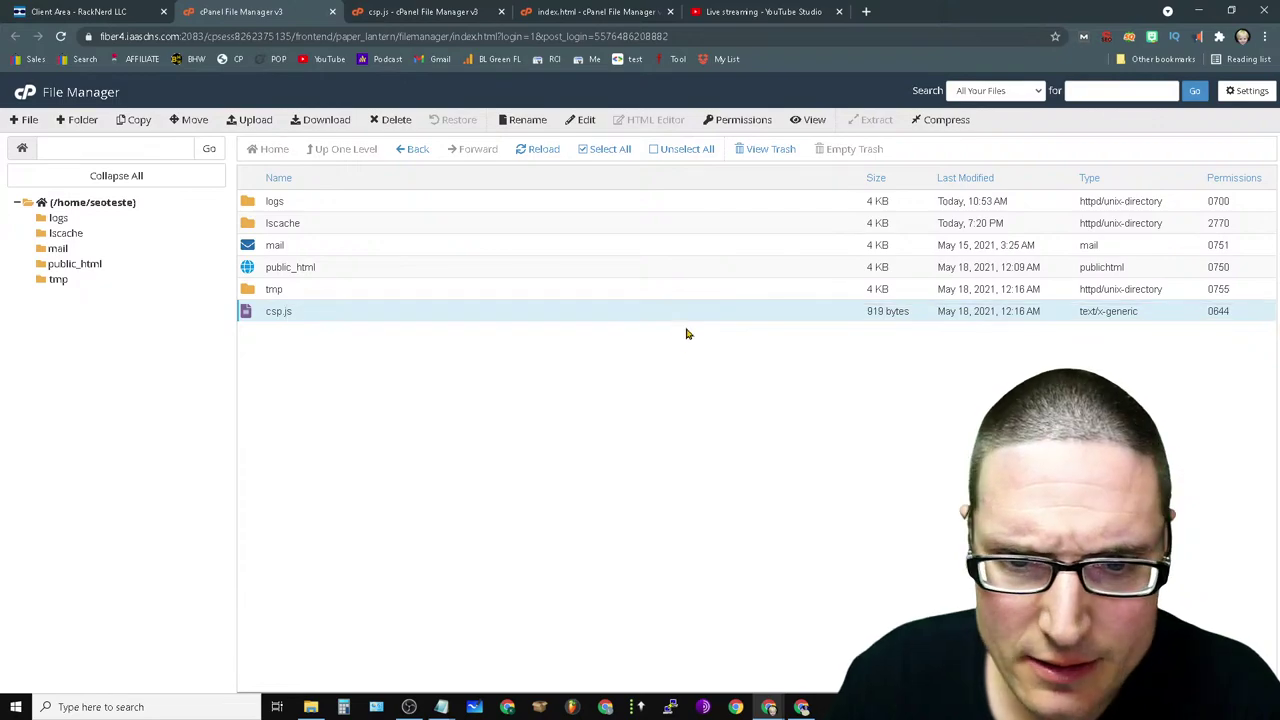
{"action": "right_click", "coordinate": [301, 313]}
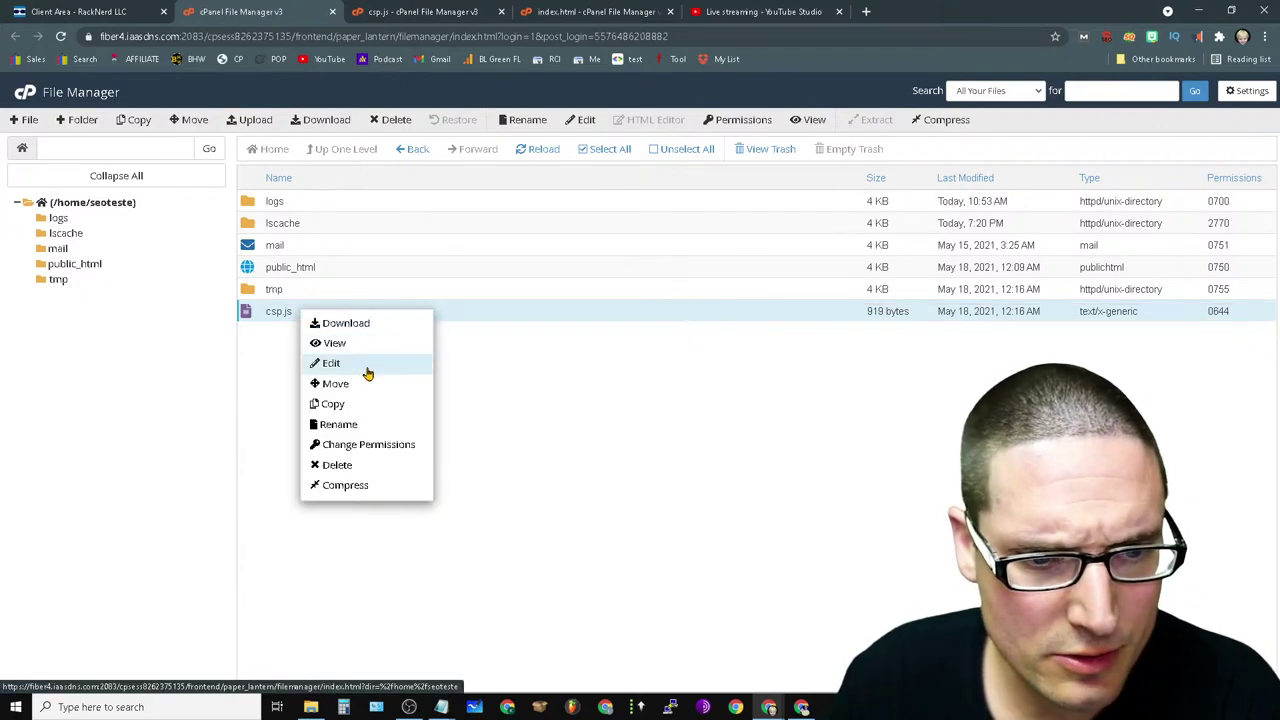
{"action": "left_click", "coordinate": [365, 365]}
{"action": "left_click", "coordinate": [764, 493]}
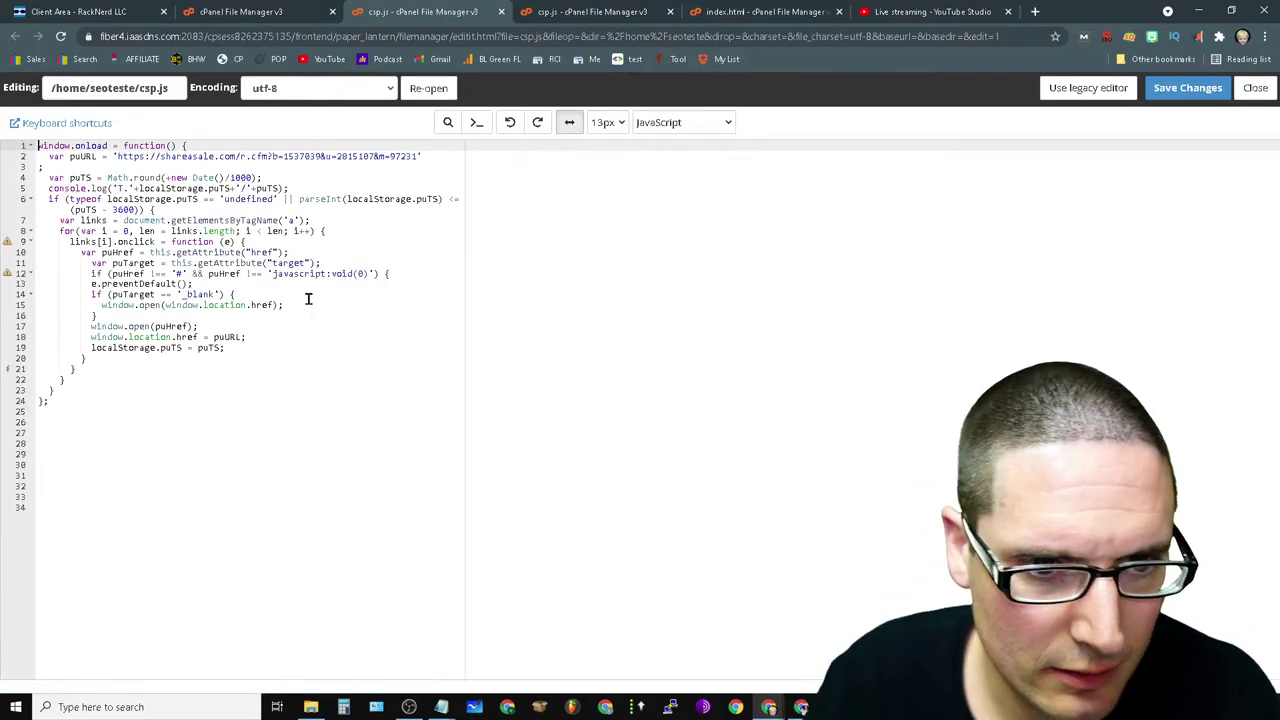
{"action": "left_click", "coordinate": [416, 157]}
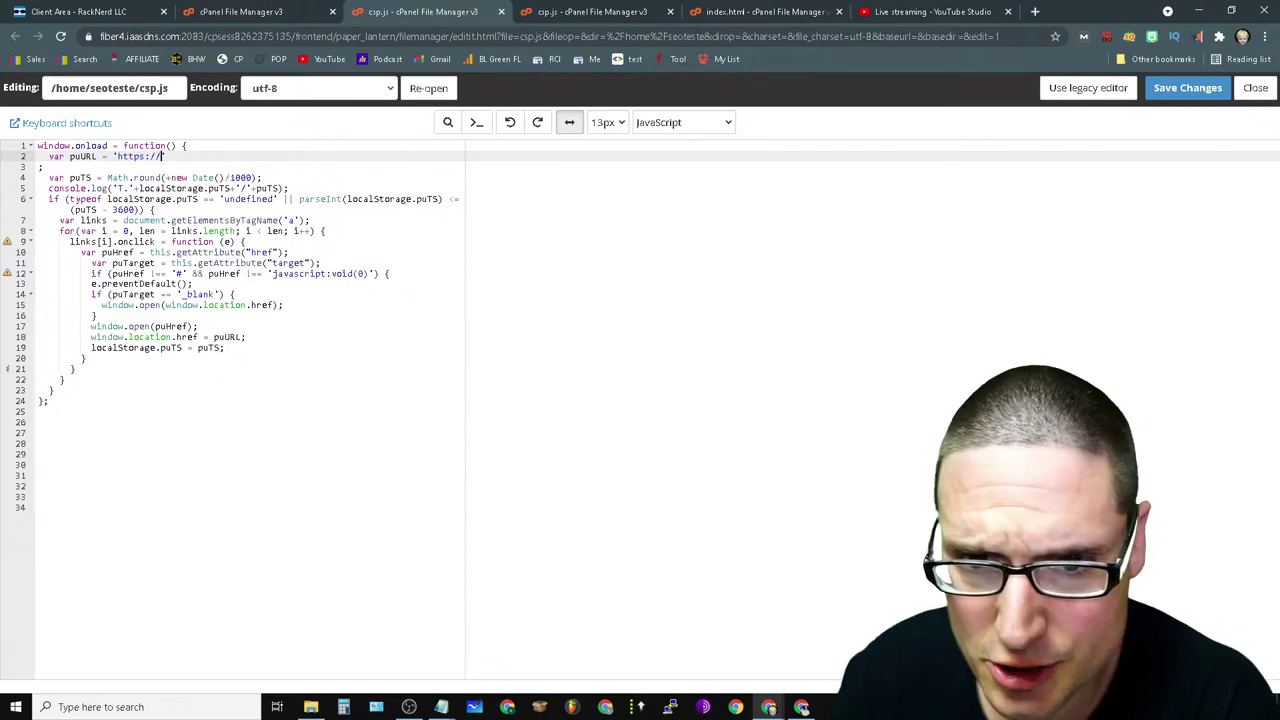
{"action": "left_click", "coordinate": [802, 707]}
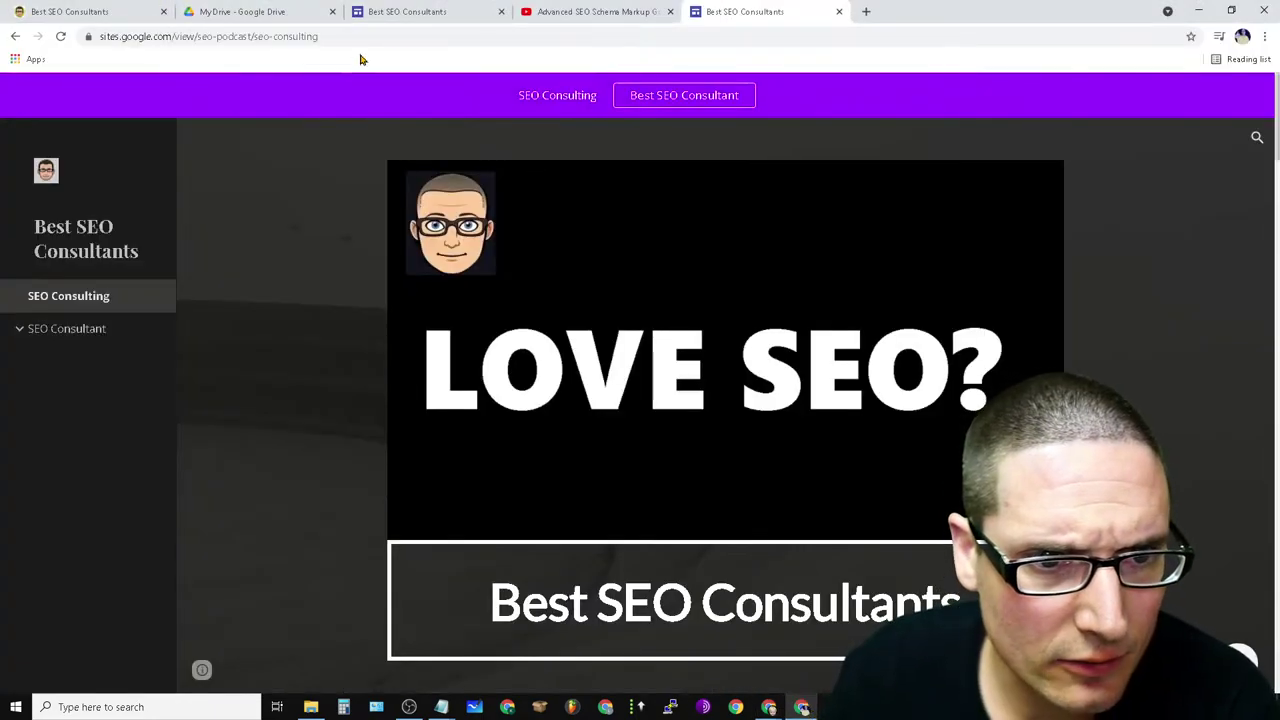
- Copy the published seo-consulting link from the Sites editor and return to the csp.js editor
{"action": "left_click", "coordinate": [394, 40]}
{"action": "left_click", "coordinate": [394, 41]}
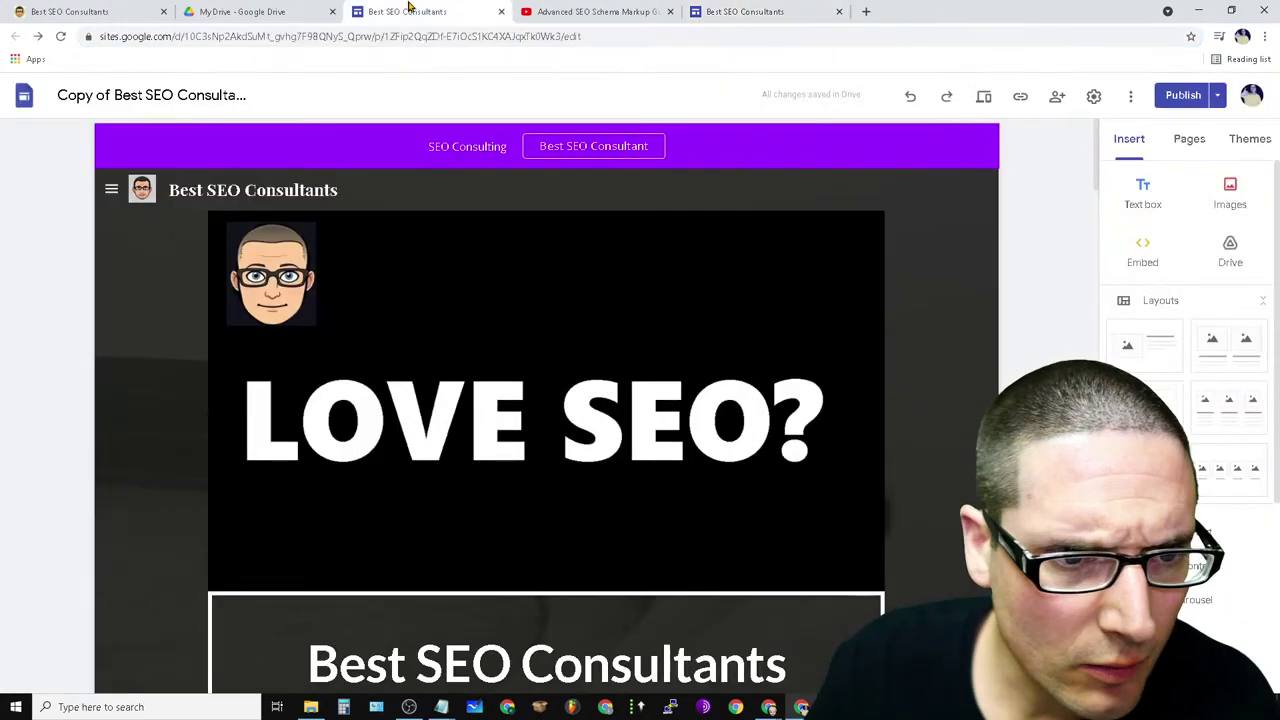
{"action": "left_click", "coordinate": [408, 11]}
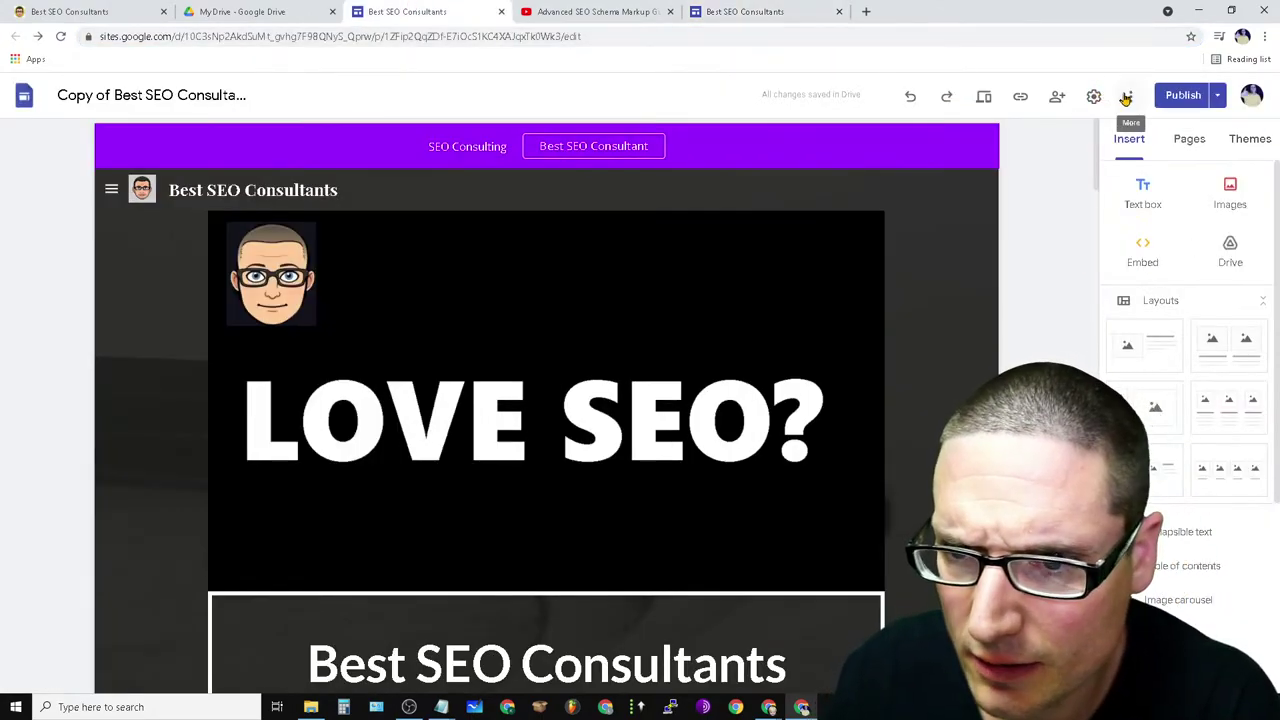
{"action": "left_click", "coordinate": [1021, 98]}
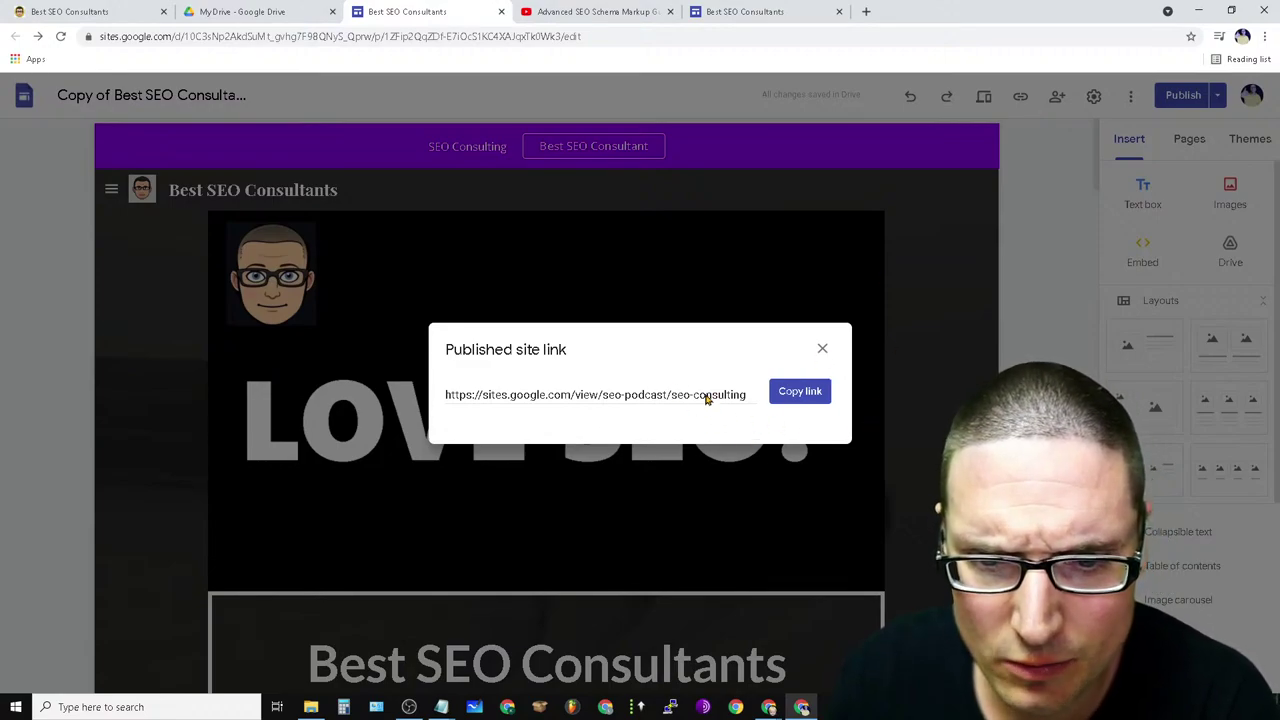
{"action": "left_click", "coordinate": [706, 398]}
{"action": "left_click", "coordinate": [800, 392]}
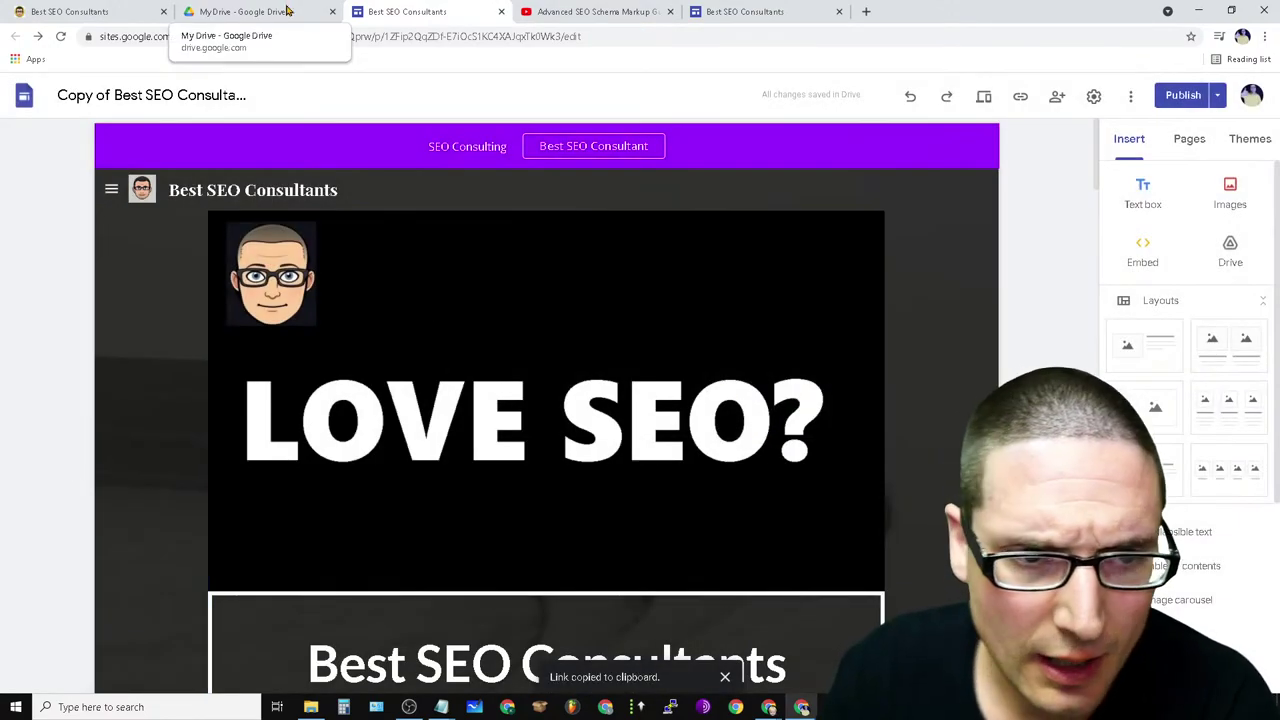
{"action": "mouse_move", "coordinate": [782, 709]}
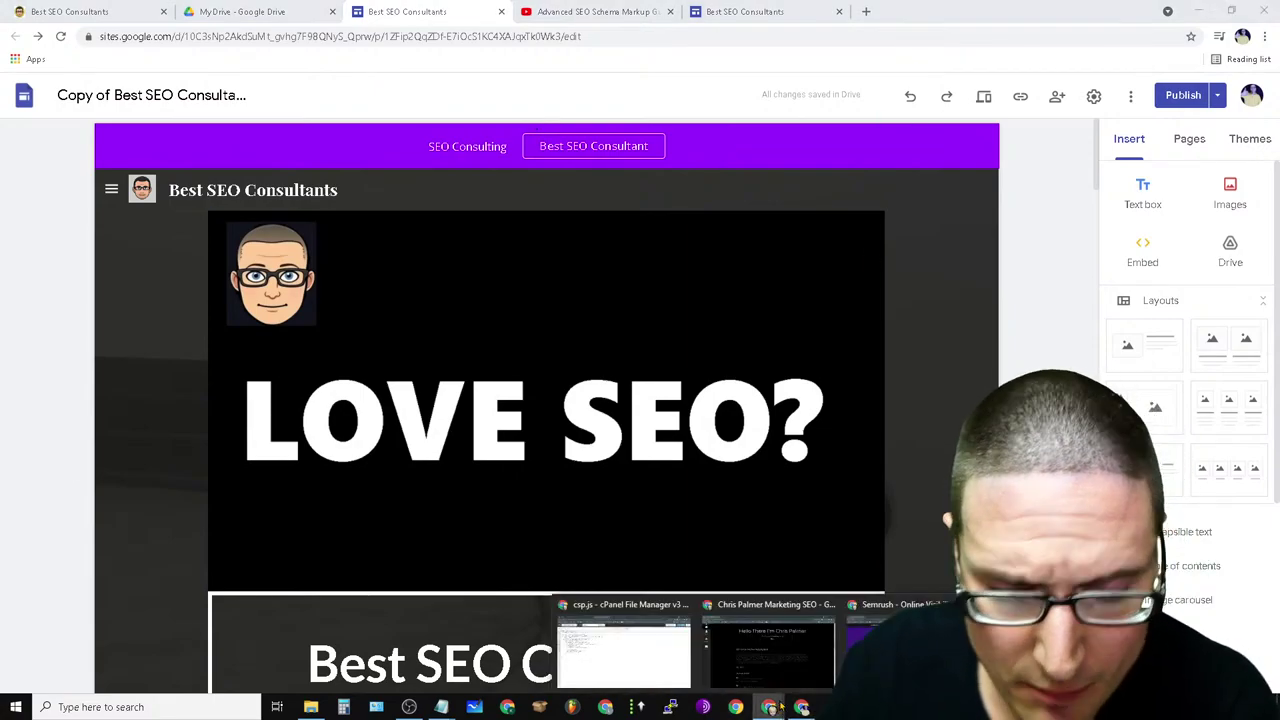
{"action": "left_click", "coordinate": [608, 636]}
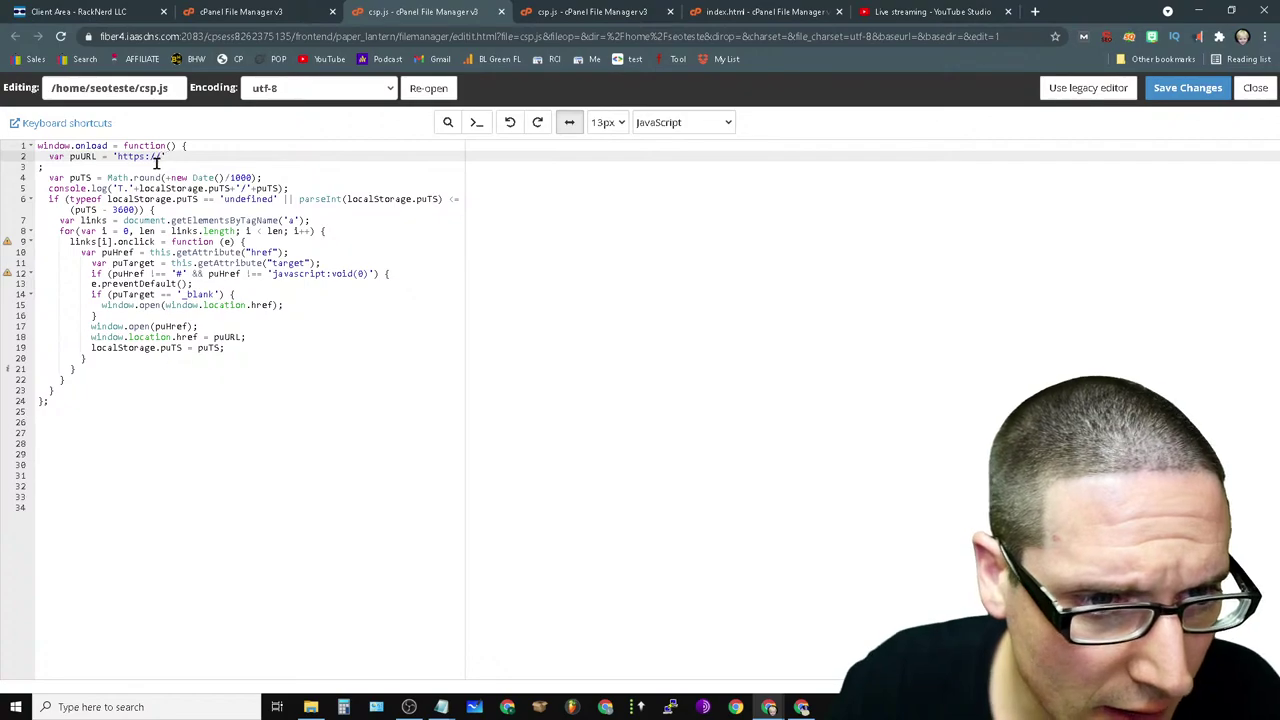
{"action": "right_click", "coordinate": [161, 156]}
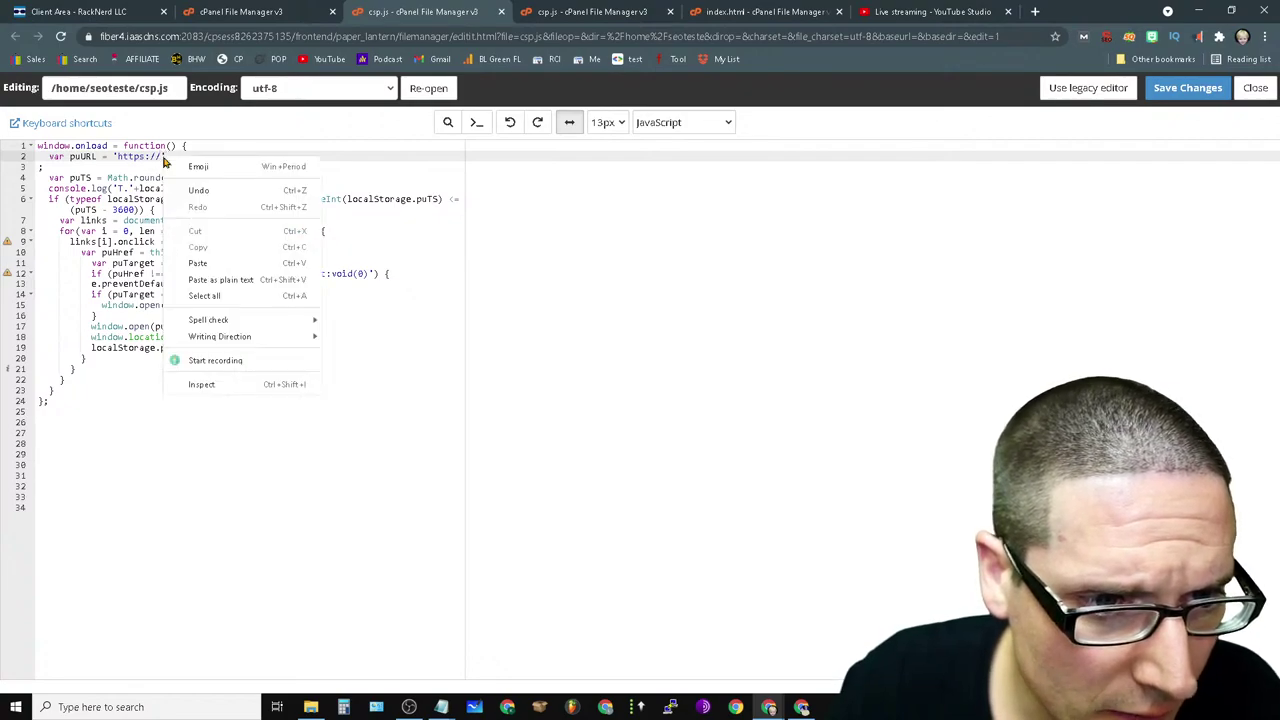
{"action": "left_click", "coordinate": [270, 264]}
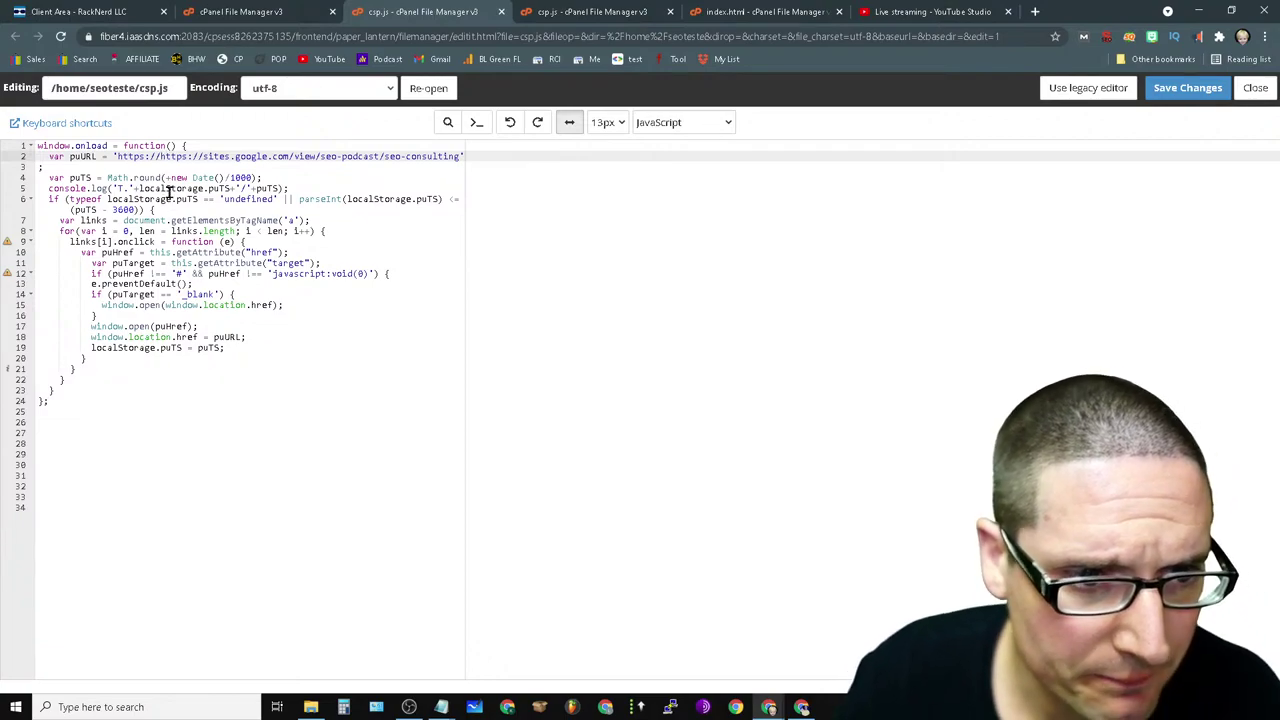
{"action": "key", "text": "BackSpace"}
{"action": "key", "text": "BackSpace"}
{"action": "key", "text": "BackSpace"}
{"action": "key", "text": "BackSpace"}
{"action": "key", "text": "BackSpace"}
{"action": "key", "text": "BackSpace"}
{"action": "key", "text": "BackSpace"}
{"action": "key", "text": "BackSpace"}
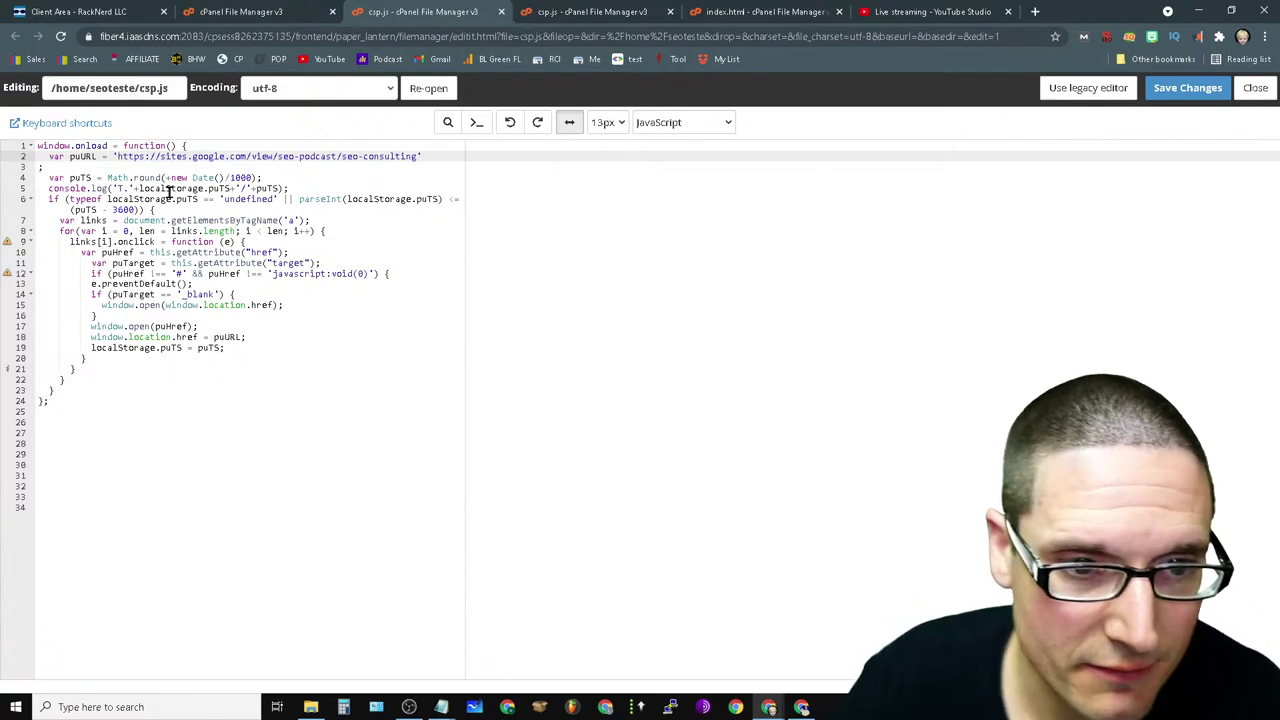
{"action": "left_click", "coordinate": [1172, 97]}
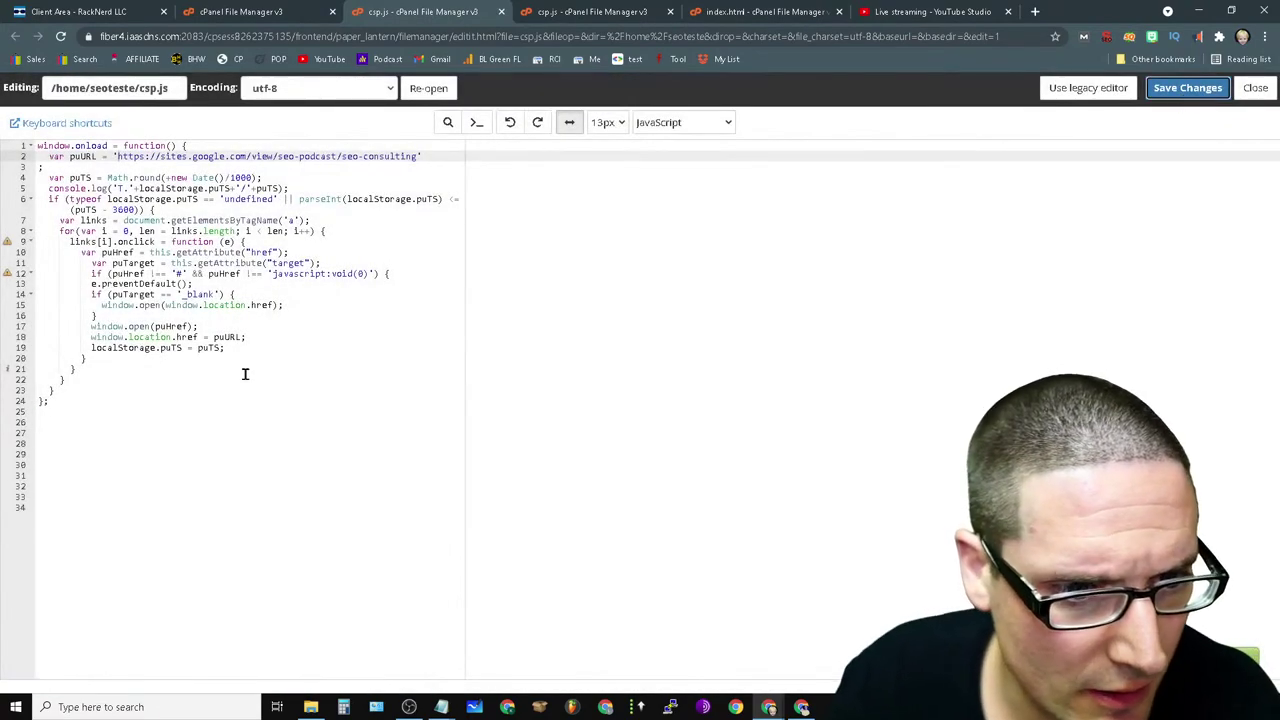
{"action": "left_click", "coordinate": [245, 374]}
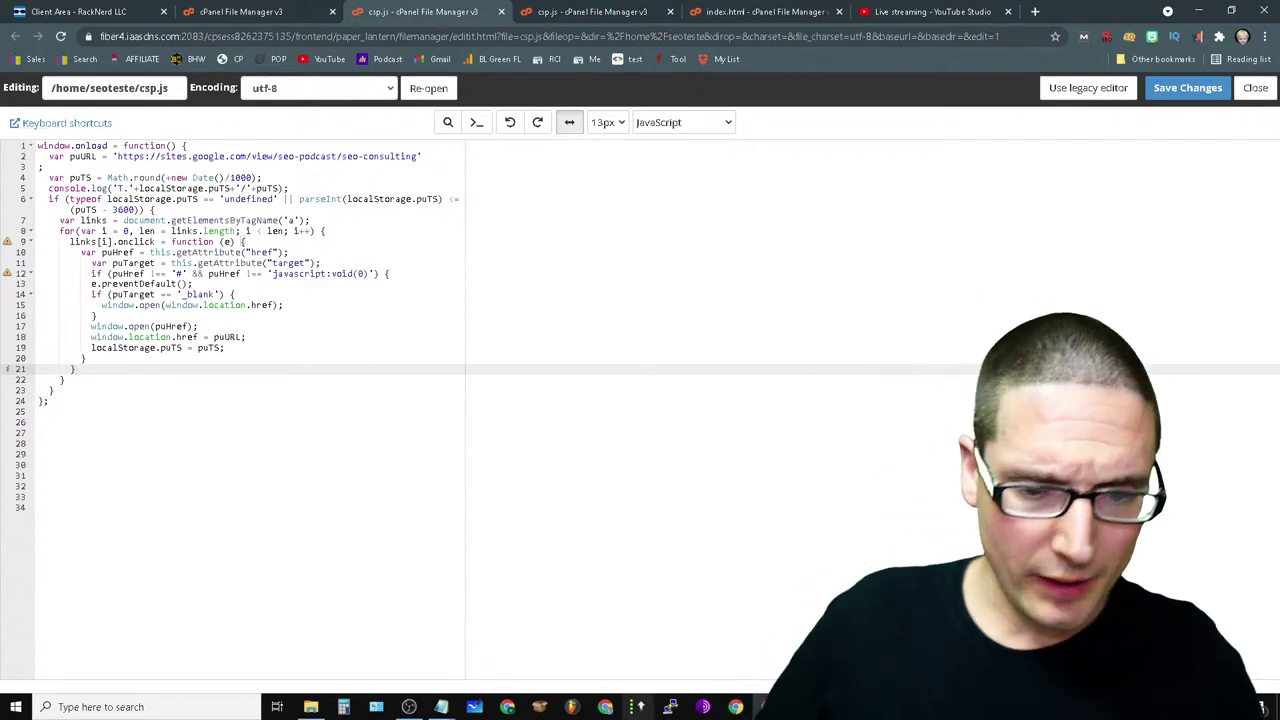
{"action": "left_click", "coordinate": [1203, 90]}
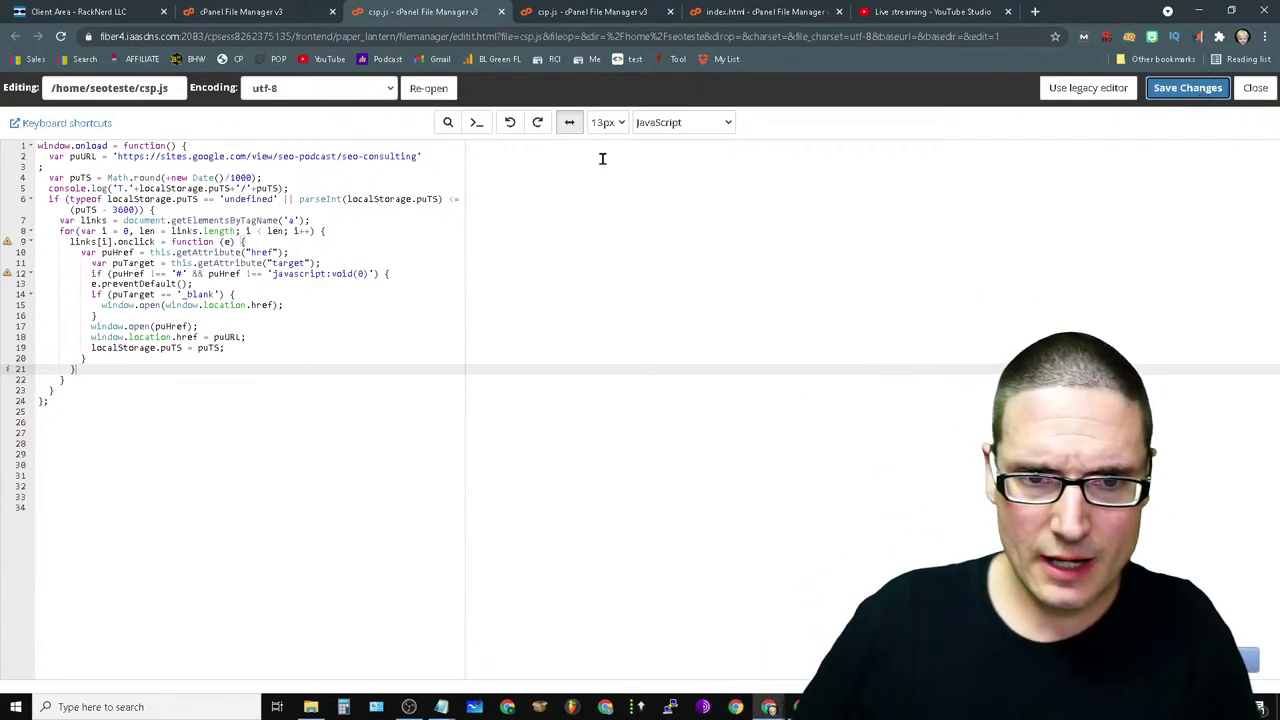
- Close both csp.js editor tabs and the index.html editor tab
{"action": "left_click", "coordinate": [502, 11]}
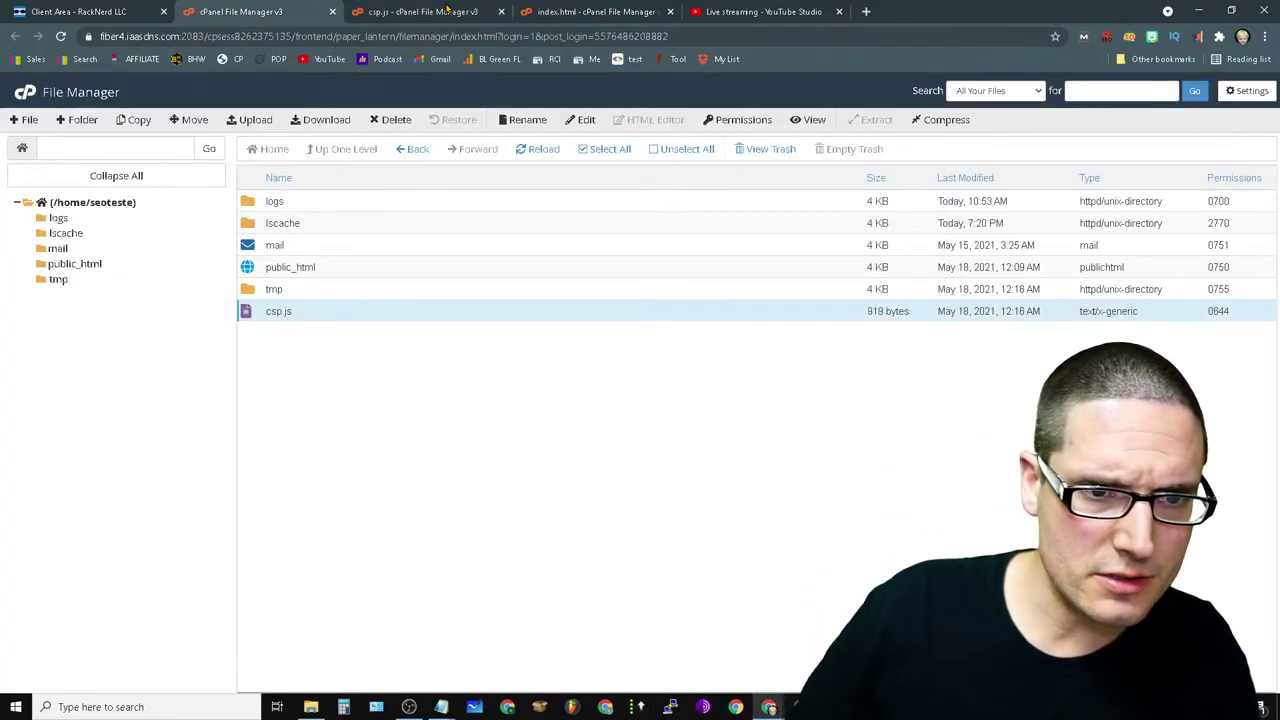
{"action": "left_click", "coordinate": [502, 11]}
{"action": "left_click", "coordinate": [440, 11]}
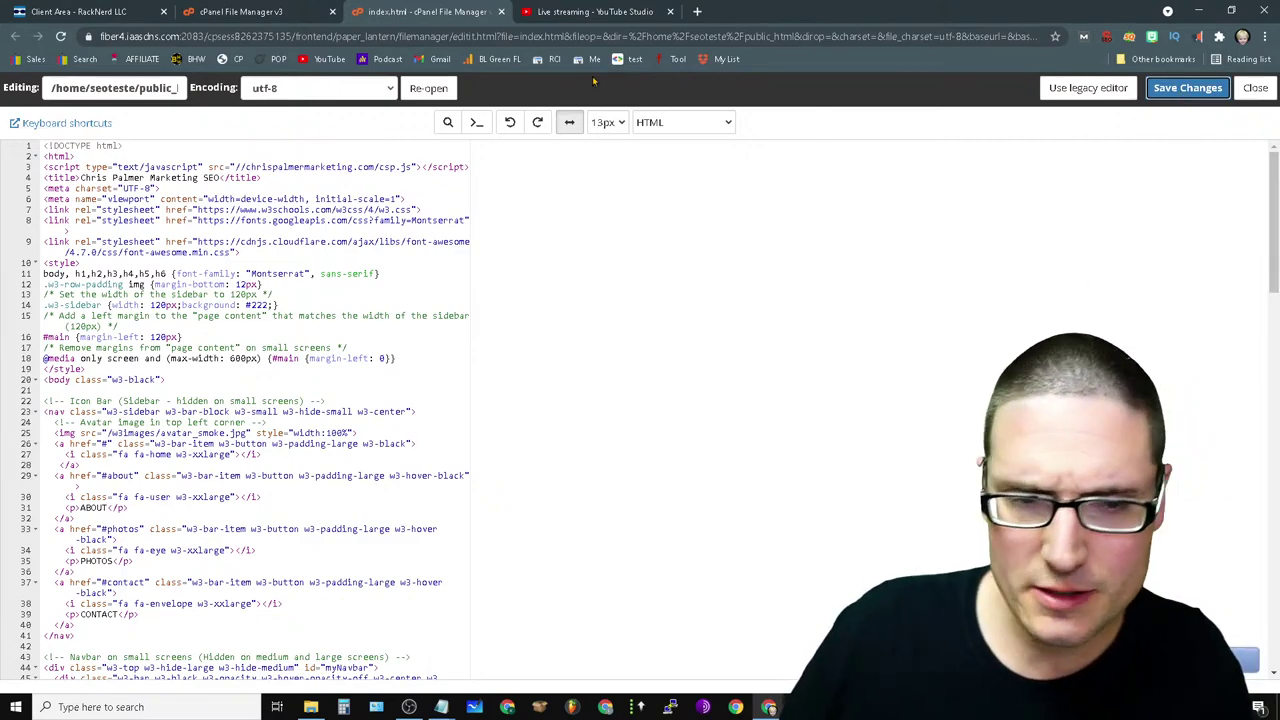
{"action": "left_click", "coordinate": [501, 13]}
- Load chrispalmermarketing.com in a new incognito window, then go to the Google homepage
{"action": "left_click", "coordinate": [1264, 36]}
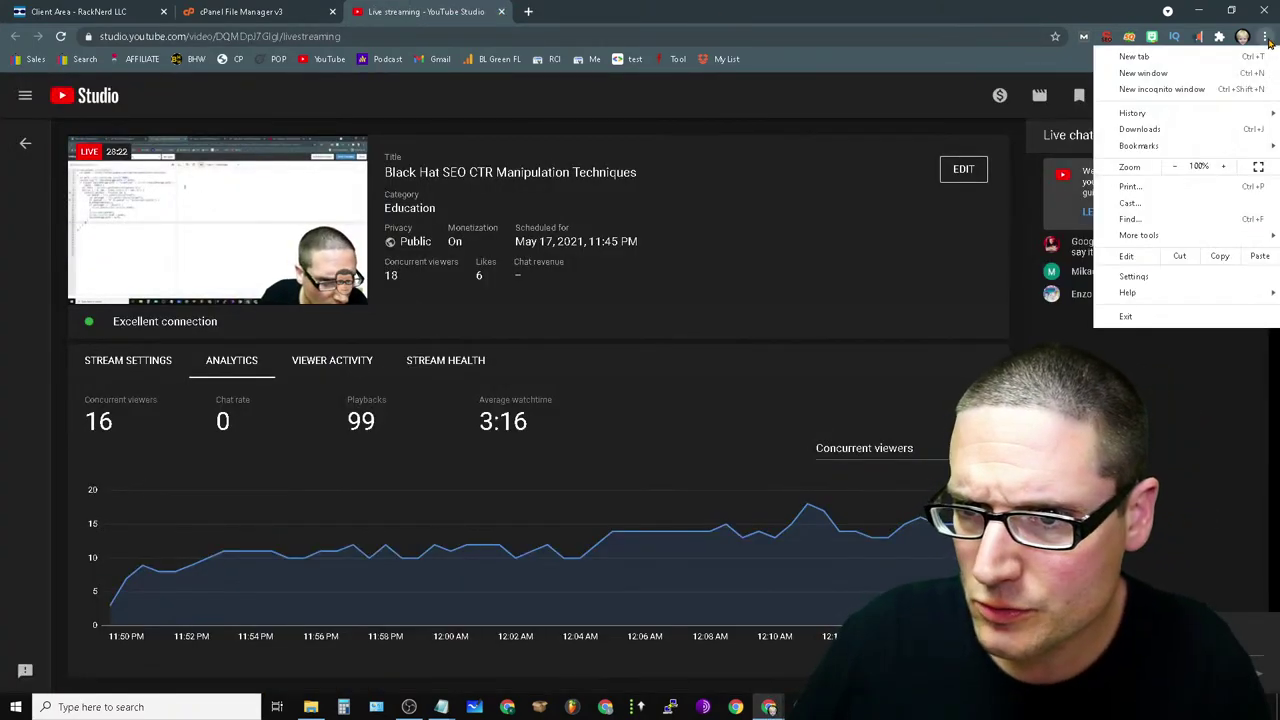
{"action": "left_click", "coordinate": [1185, 89]}
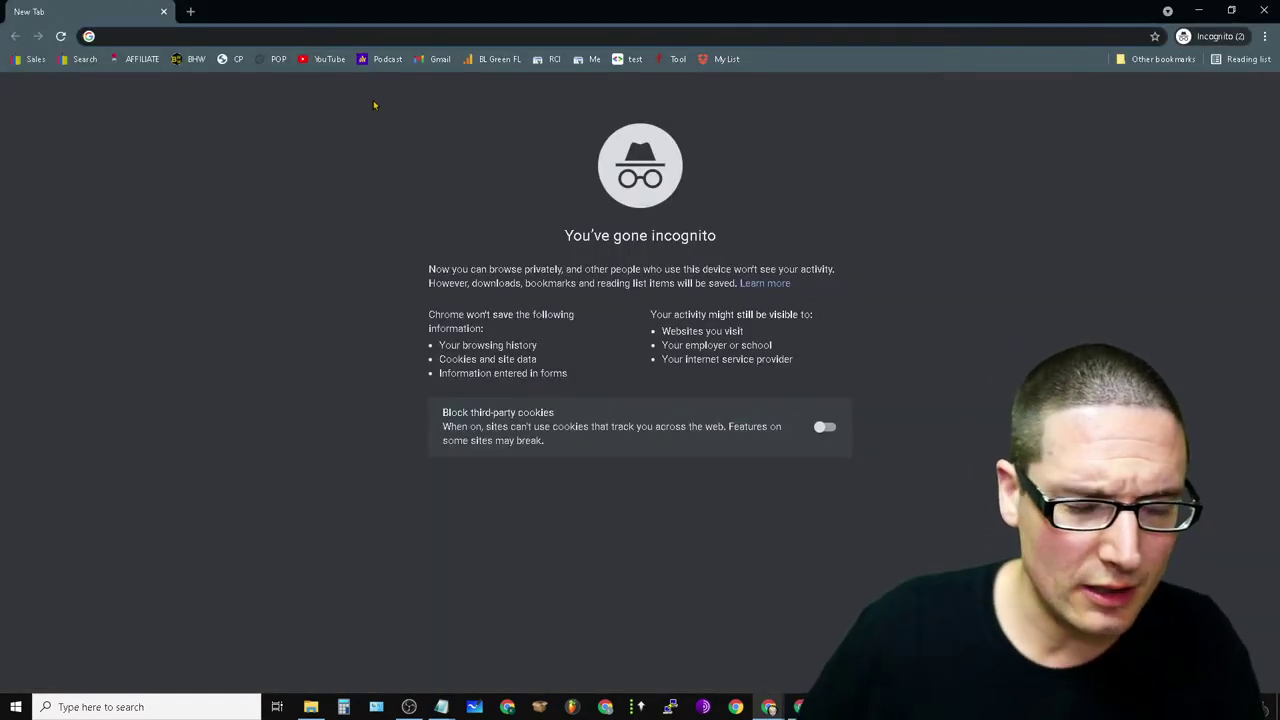
{"action": "type", "text": "chris"}
{"action": "key", "text": "Return"}
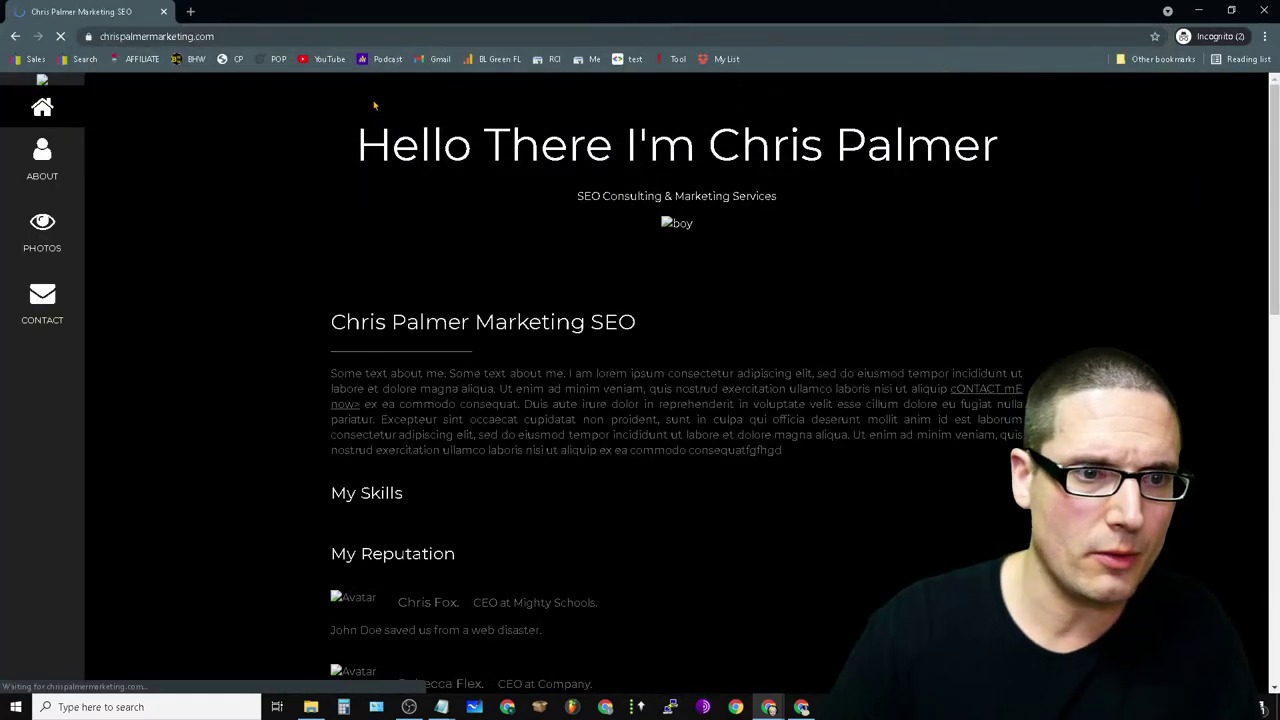
{"action": "key", "text": "alt+Home"}
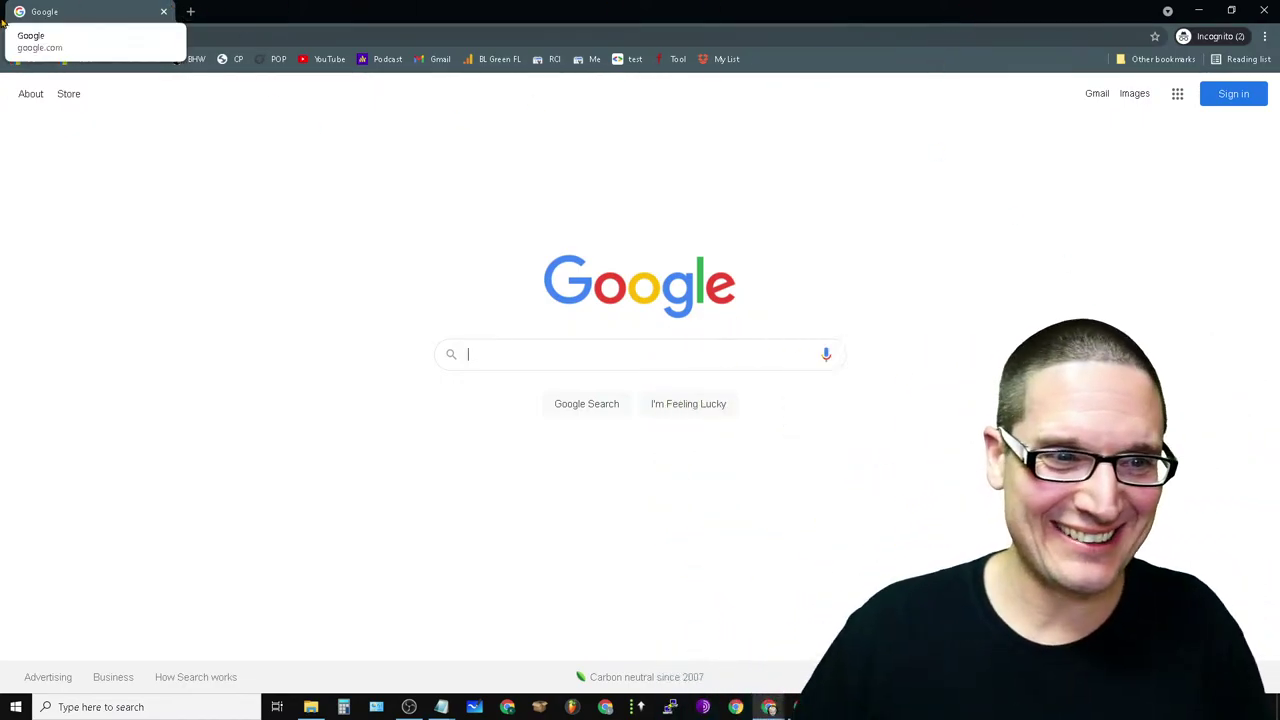
{"action": "mouse_move", "coordinate": [441, 707]}
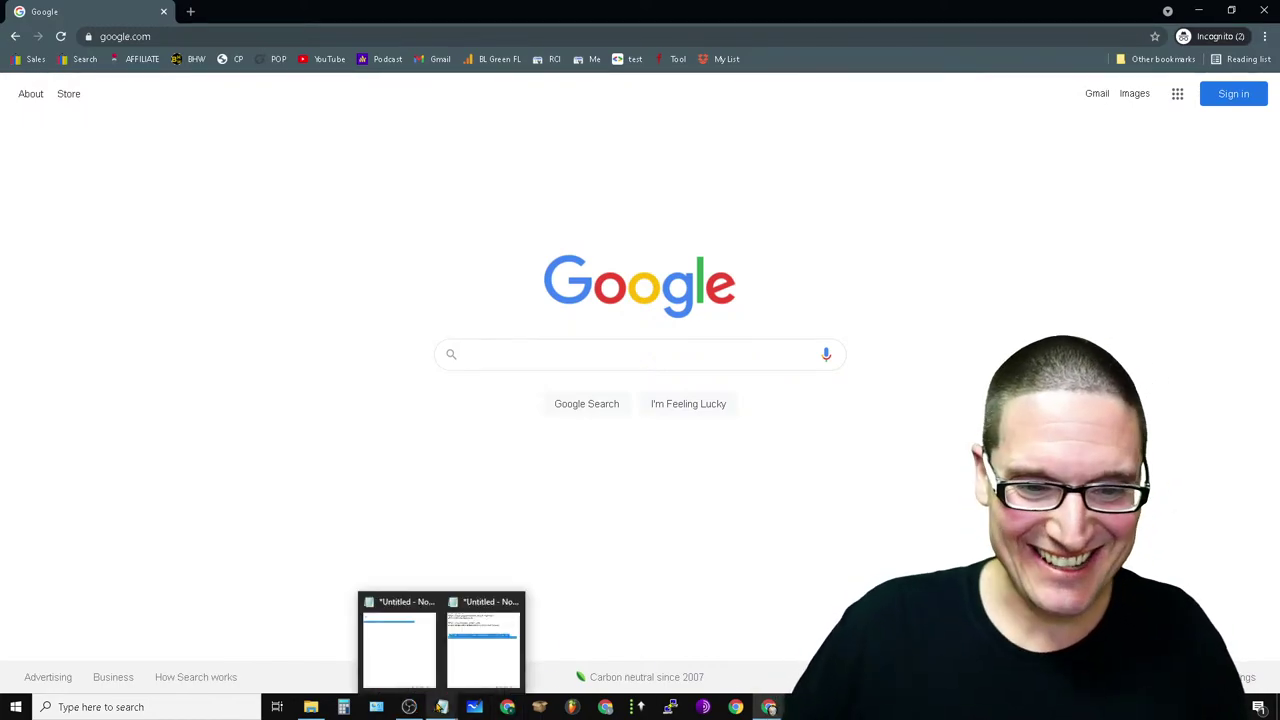
- View the Notepad notes with the hidden iframe snippet, then return to the Best SEO Consultants editor
{"action": "left_click", "coordinate": [474, 606]}
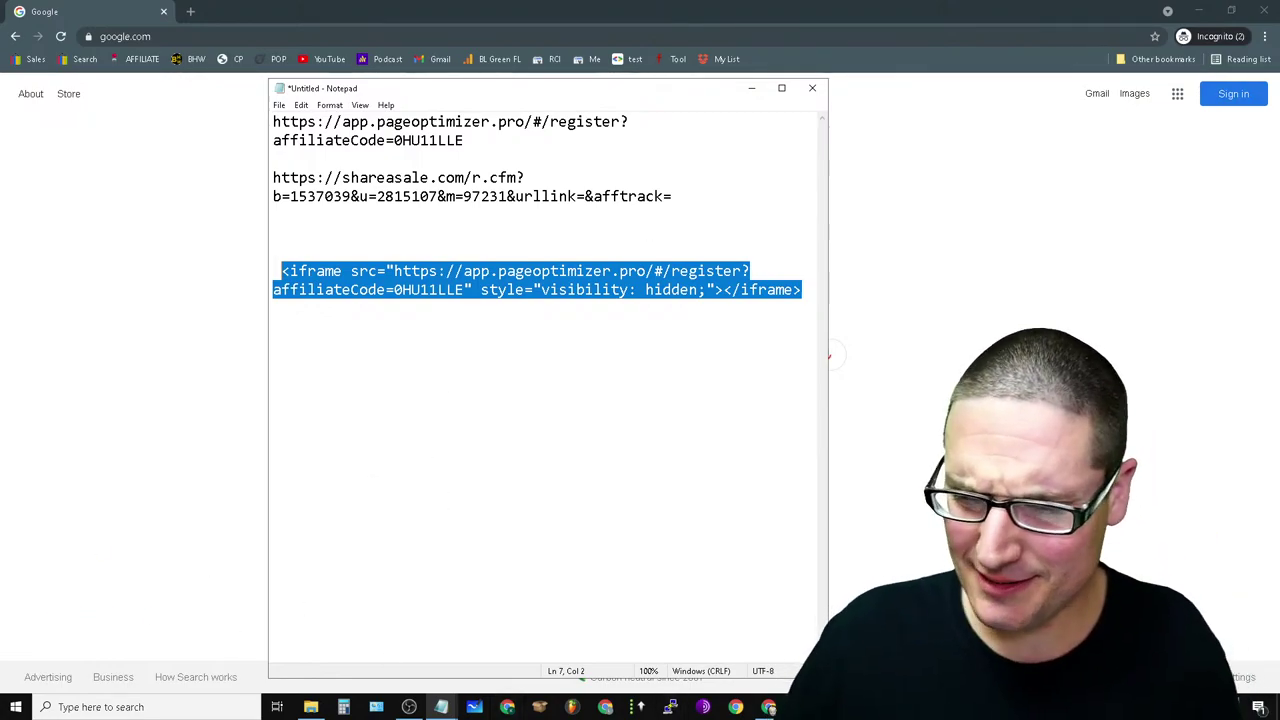
{"action": "mouse_move", "coordinate": [769, 707]}
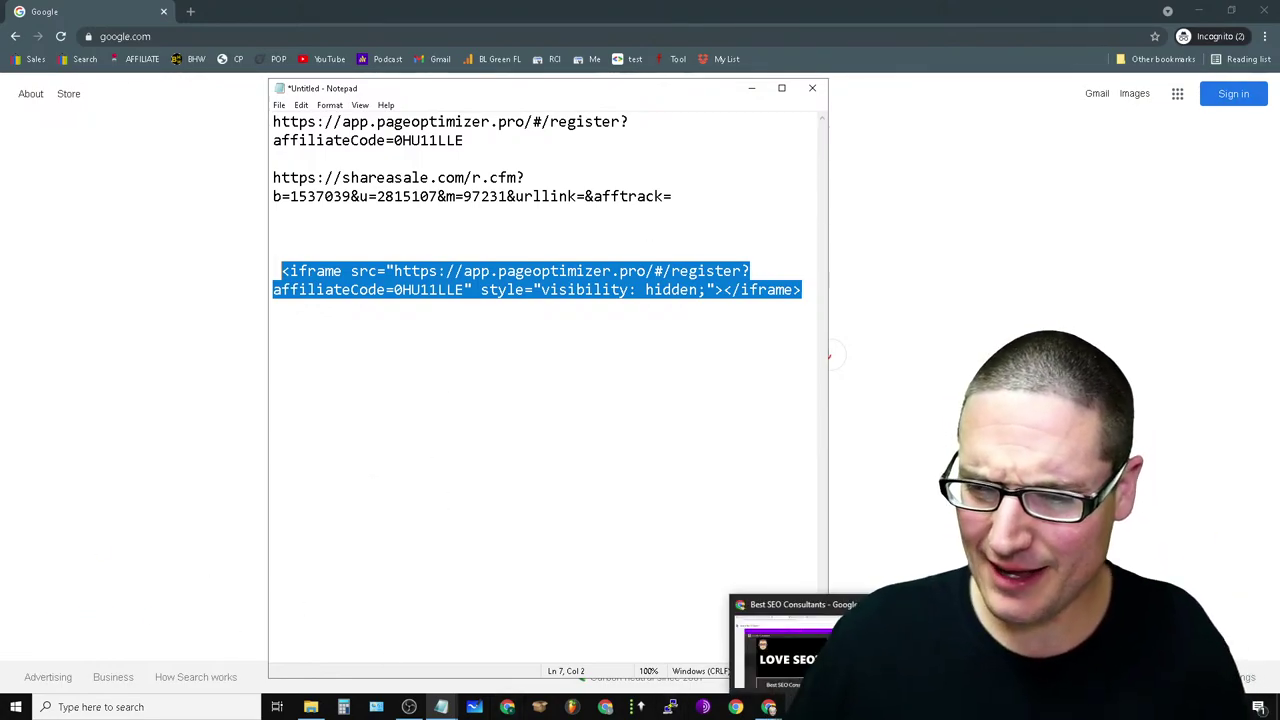
{"action": "left_click", "coordinate": [787, 615]}
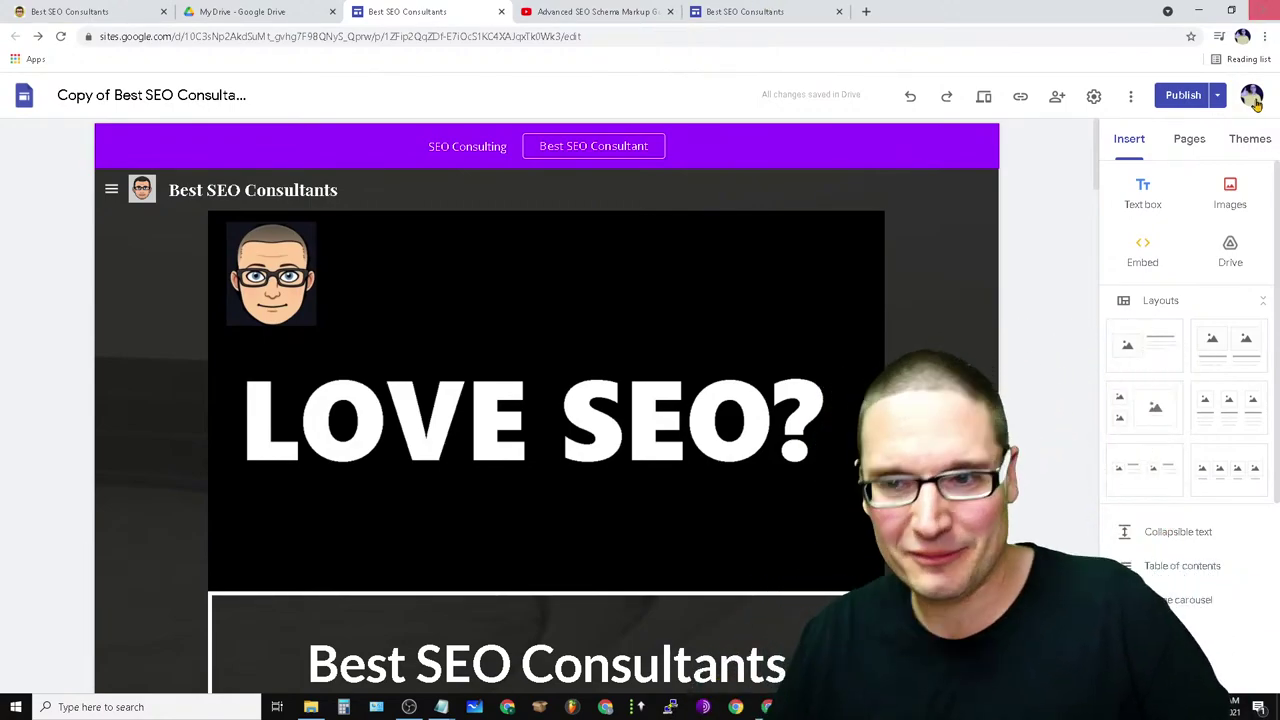
{"action": "scroll", "coordinate": [733, 540], "scroll_direction": "down", "scroll_amount": 5}
{"action": "scroll", "coordinate": [733, 540], "scroll_direction": "down", "scroll_amount": 2}
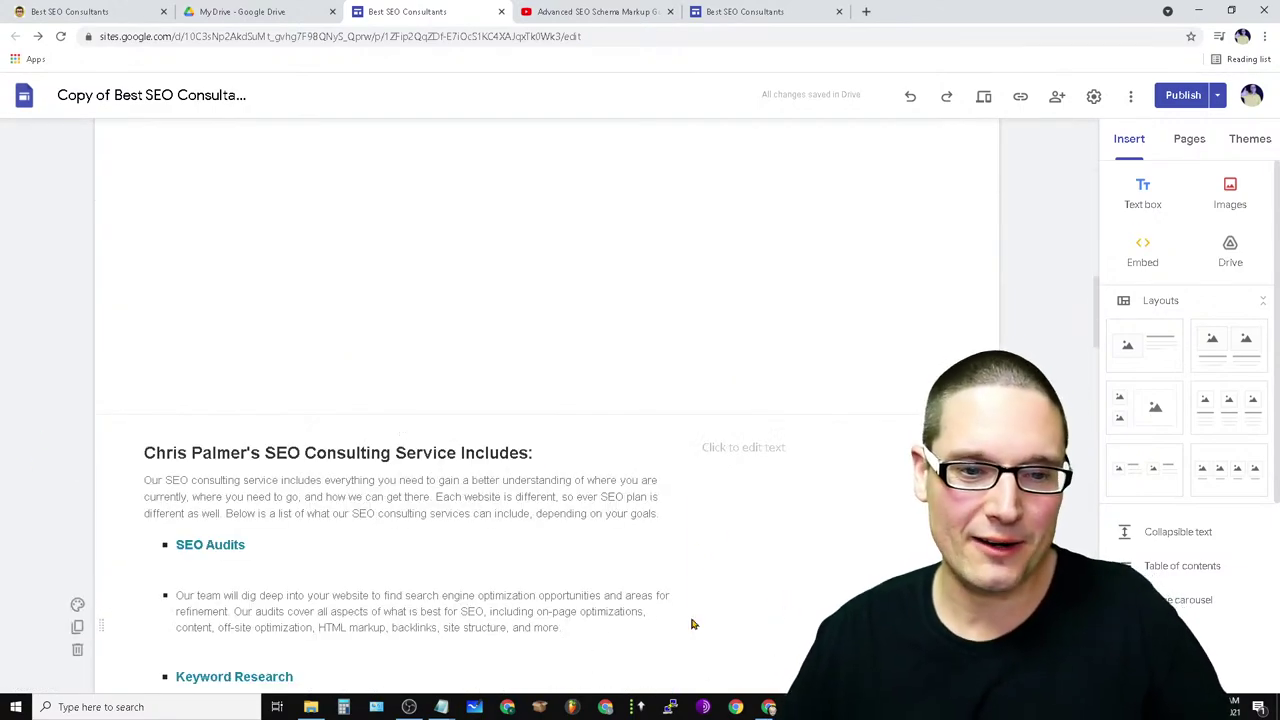
{"action": "scroll", "coordinate": [654, 614], "scroll_direction": "up", "scroll_amount": 8}
{"action": "scroll", "coordinate": [788, 400], "scroll_direction": "down", "scroll_amount": 4}
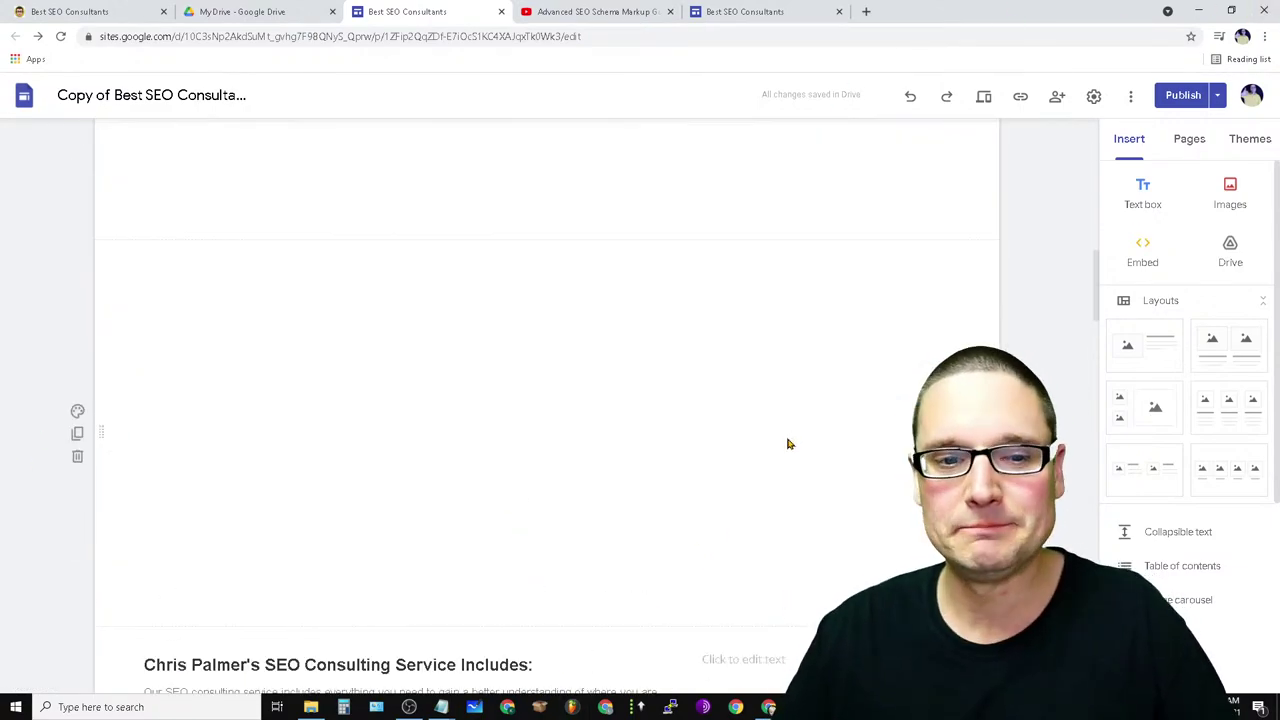
{"action": "scroll", "coordinate": [578, 490], "scroll_direction": "down", "scroll_amount": 2}
{"action": "scroll", "coordinate": [332, 339], "scroll_direction": "up", "scroll_amount": 4}
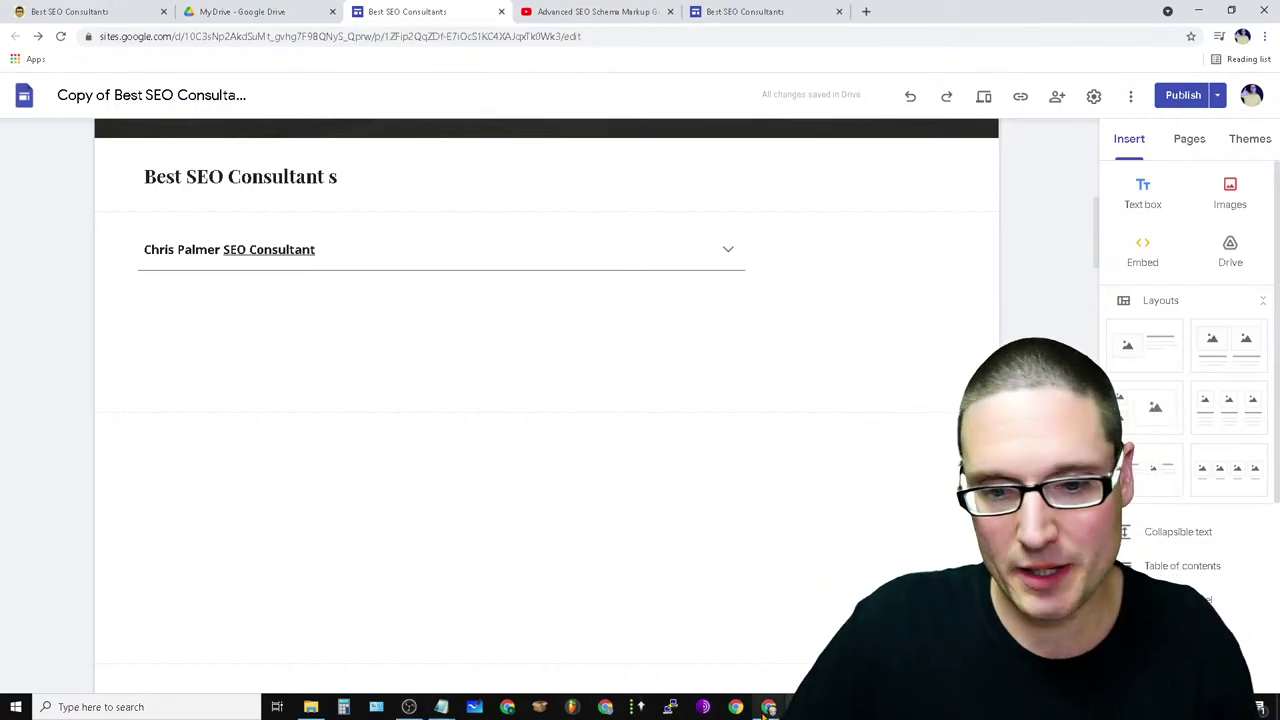
{"action": "mouse_move", "coordinate": [767, 707]}
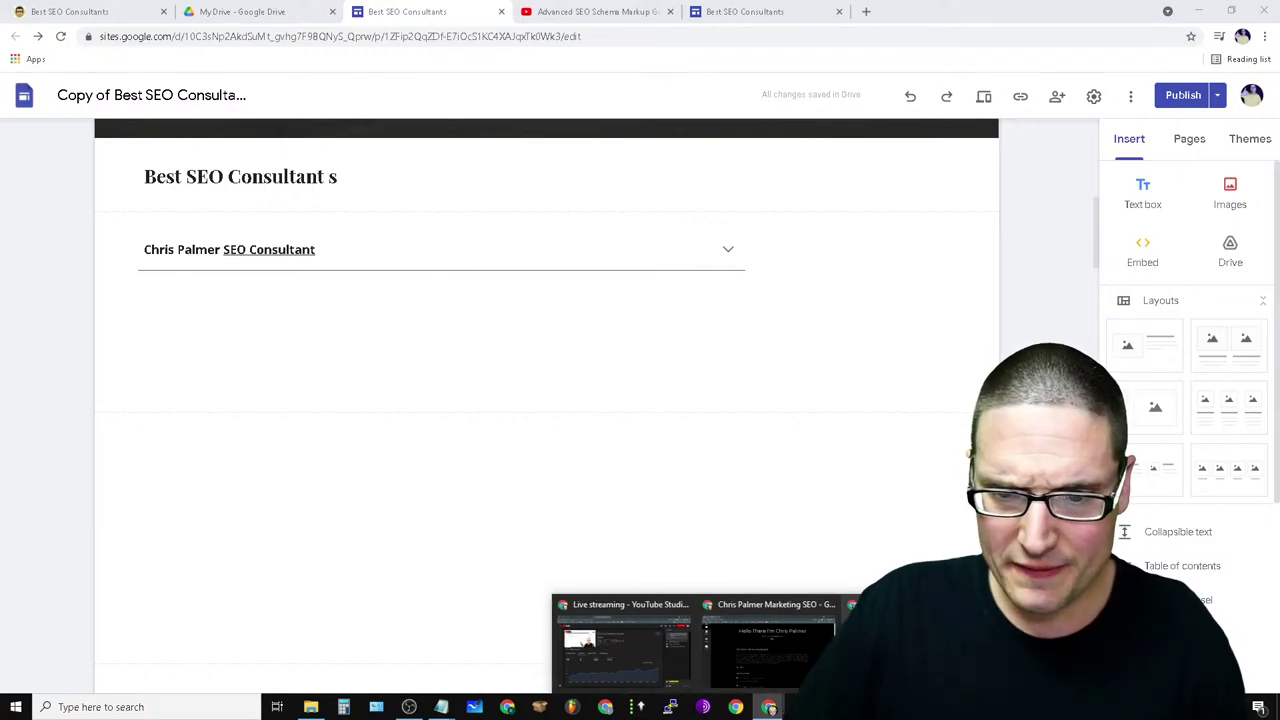
- From a new tab in the Best SEO Consultants window, load chrispalmermarketing.com in a fresh incognito window
{"action": "left_click", "coordinate": [840, 615]}
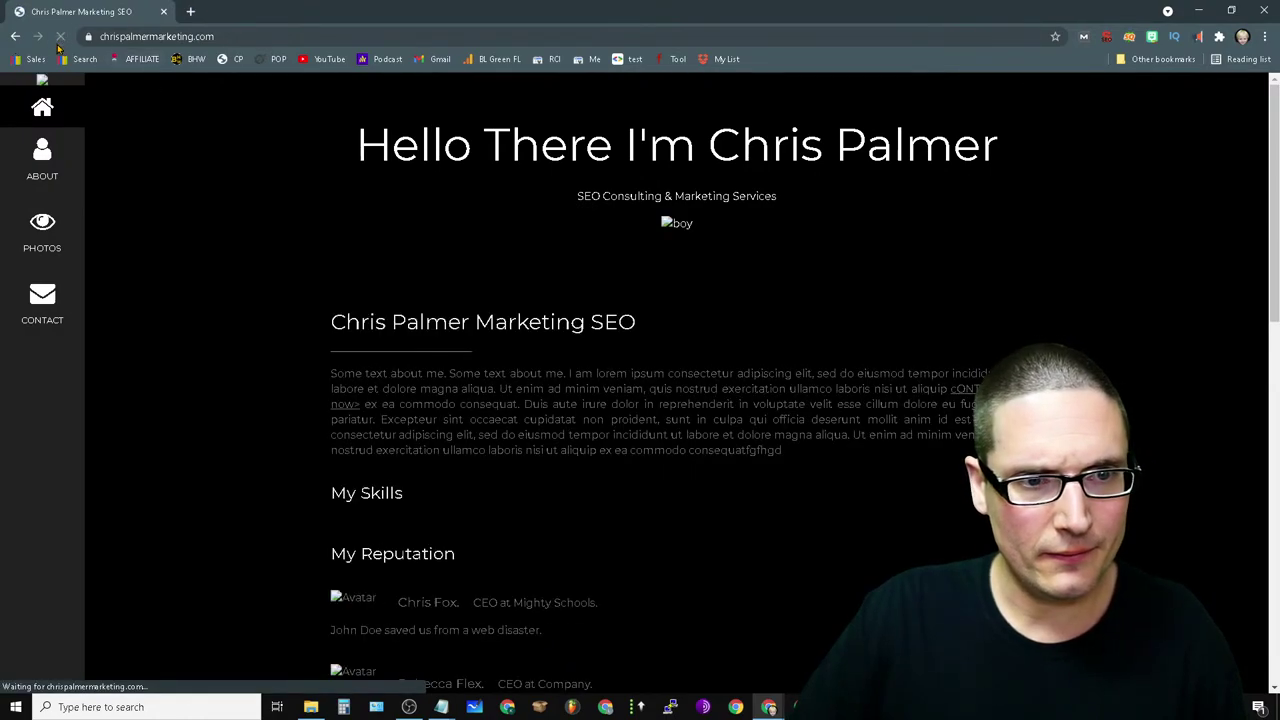
{"action": "left_click", "coordinate": [1266, 42]}
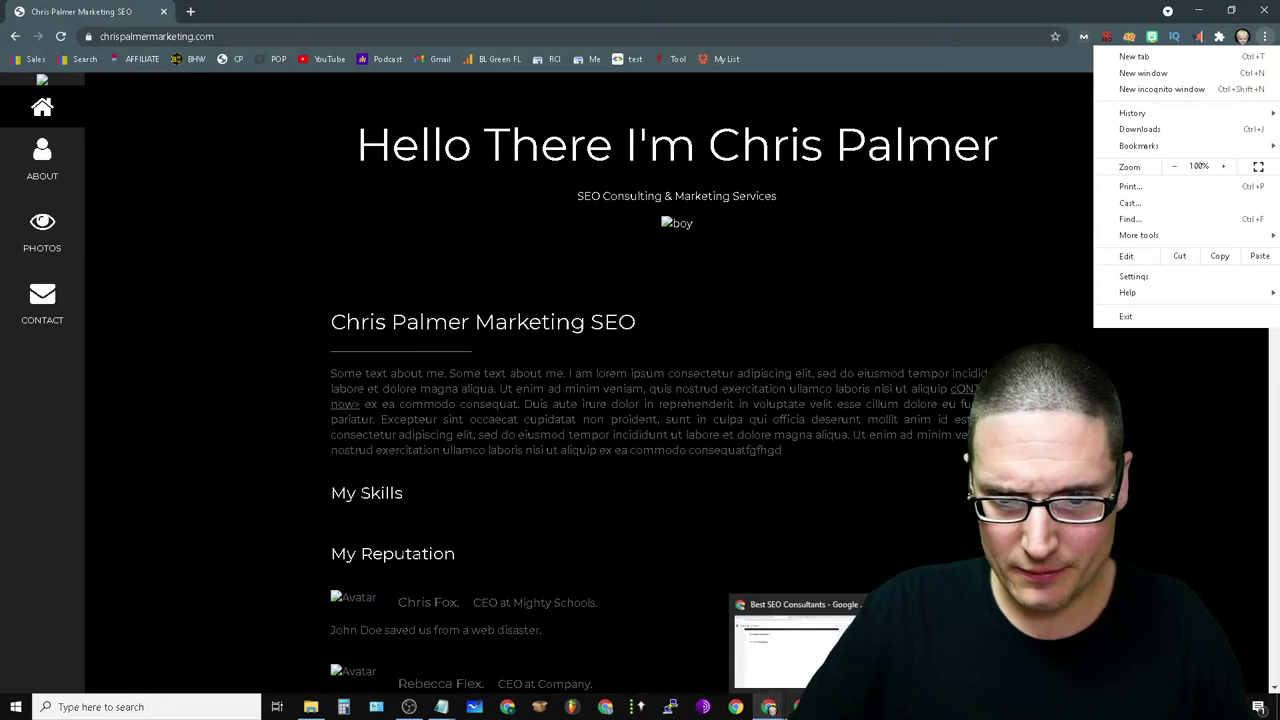
{"action": "left_click", "coordinate": [797, 706]}
{"action": "left_click", "coordinate": [867, 11]}
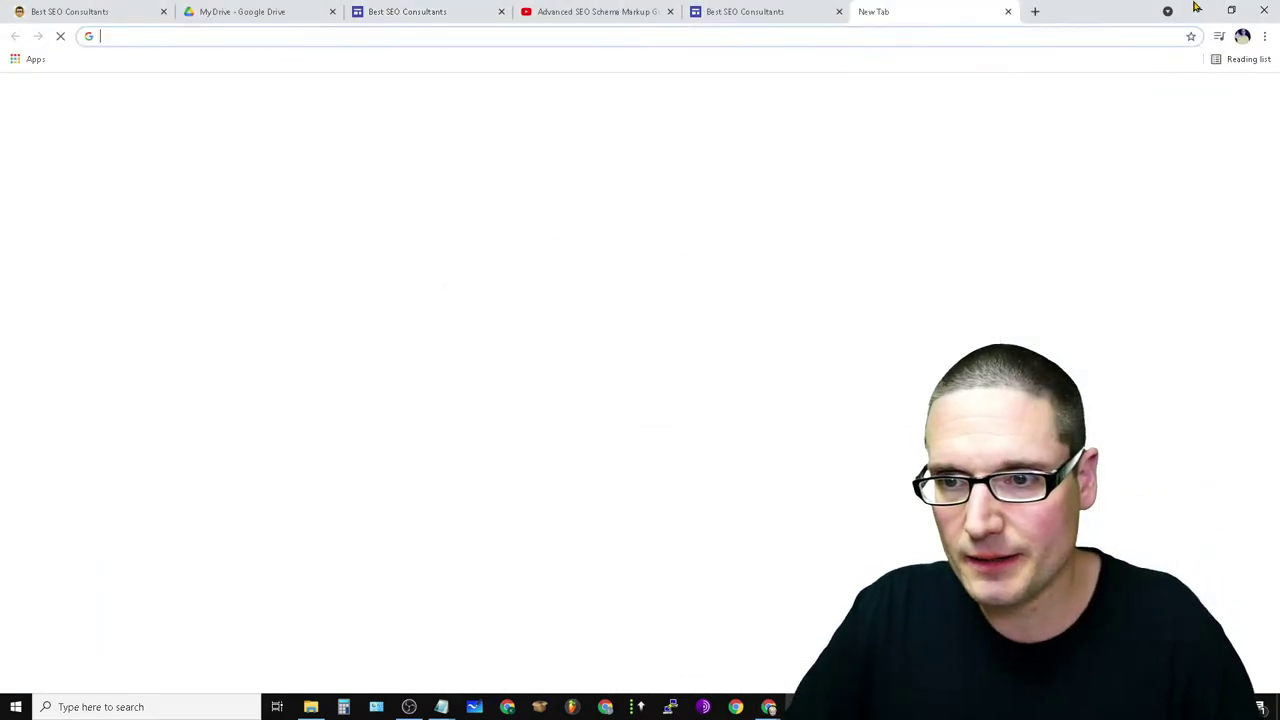
{"action": "left_click", "coordinate": [1265, 36]}
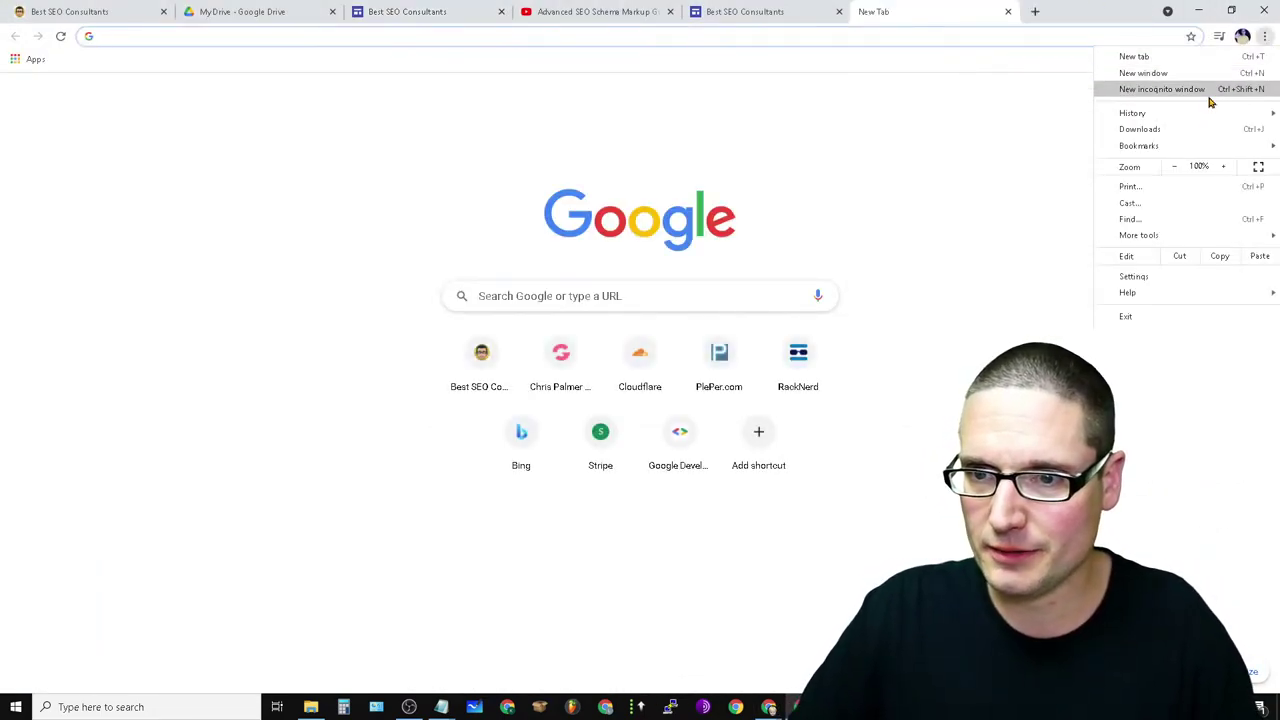
{"action": "left_click", "coordinate": [1195, 89]}
{"action": "type", "text": "chris"}
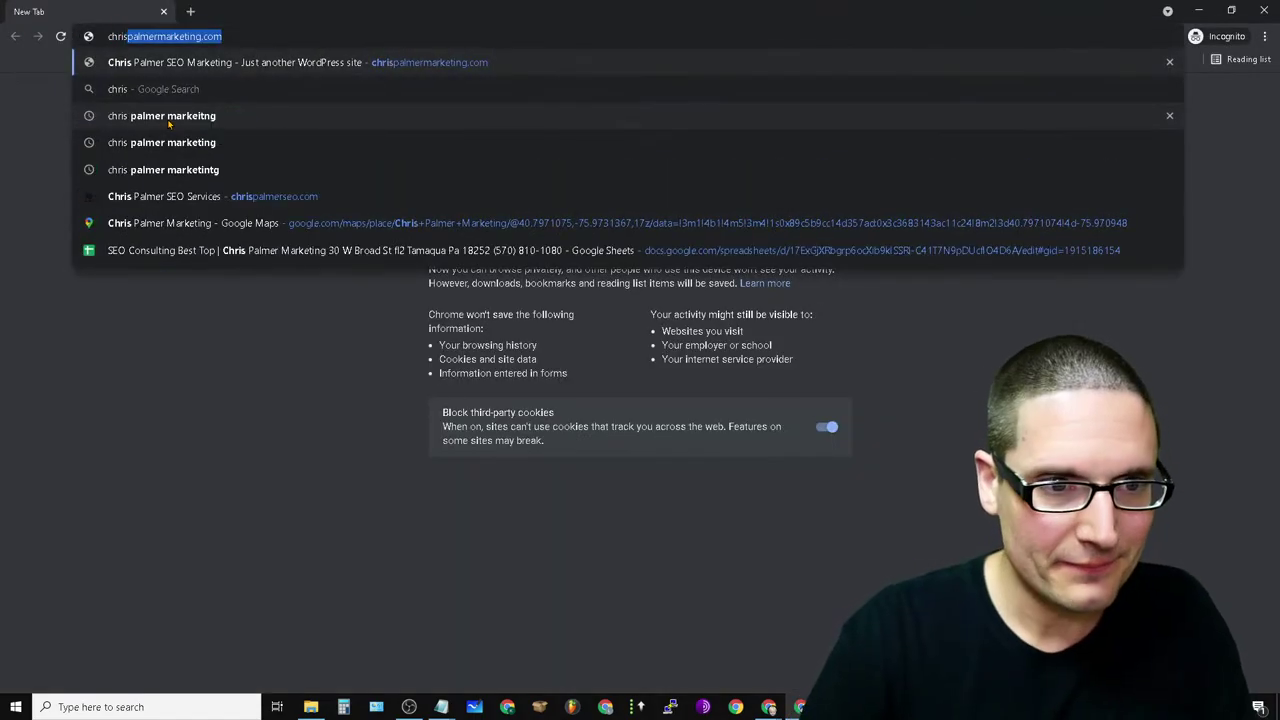
{"action": "key", "text": "Return"}
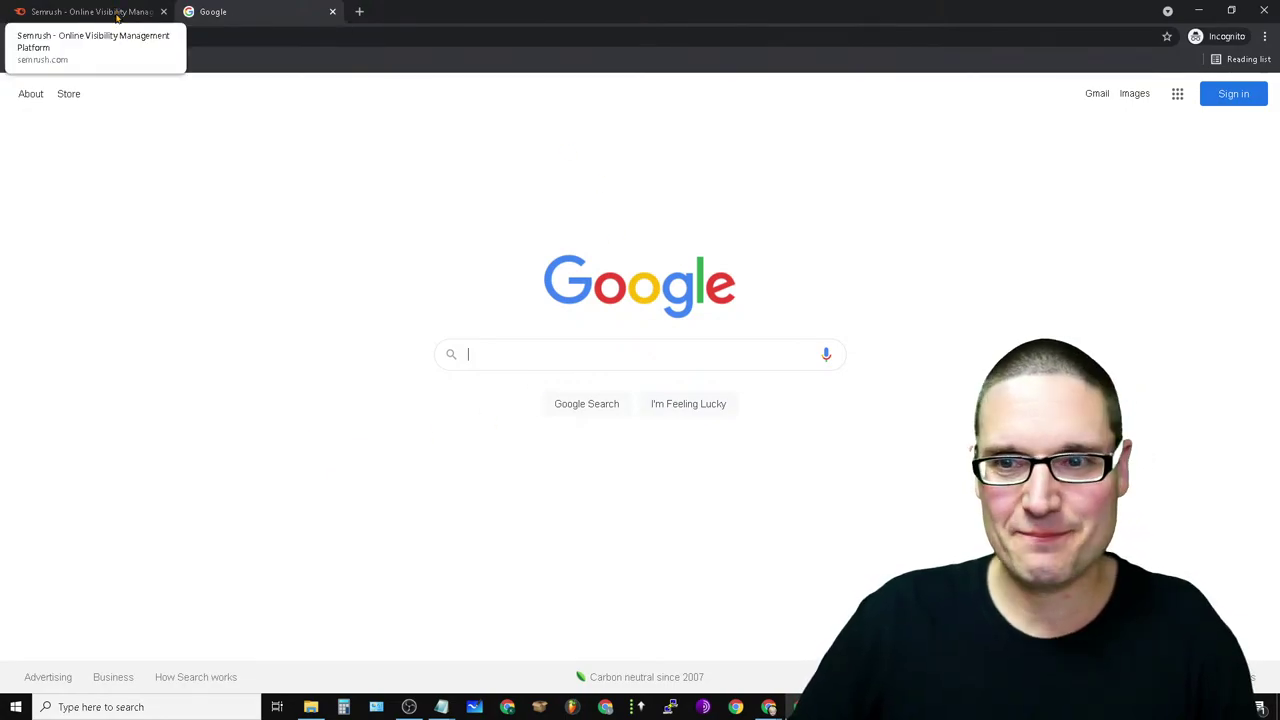
- Leave the Semrush page for the Google homepage tab in the incognito window
{"action": "left_click", "coordinate": [84, 12]}
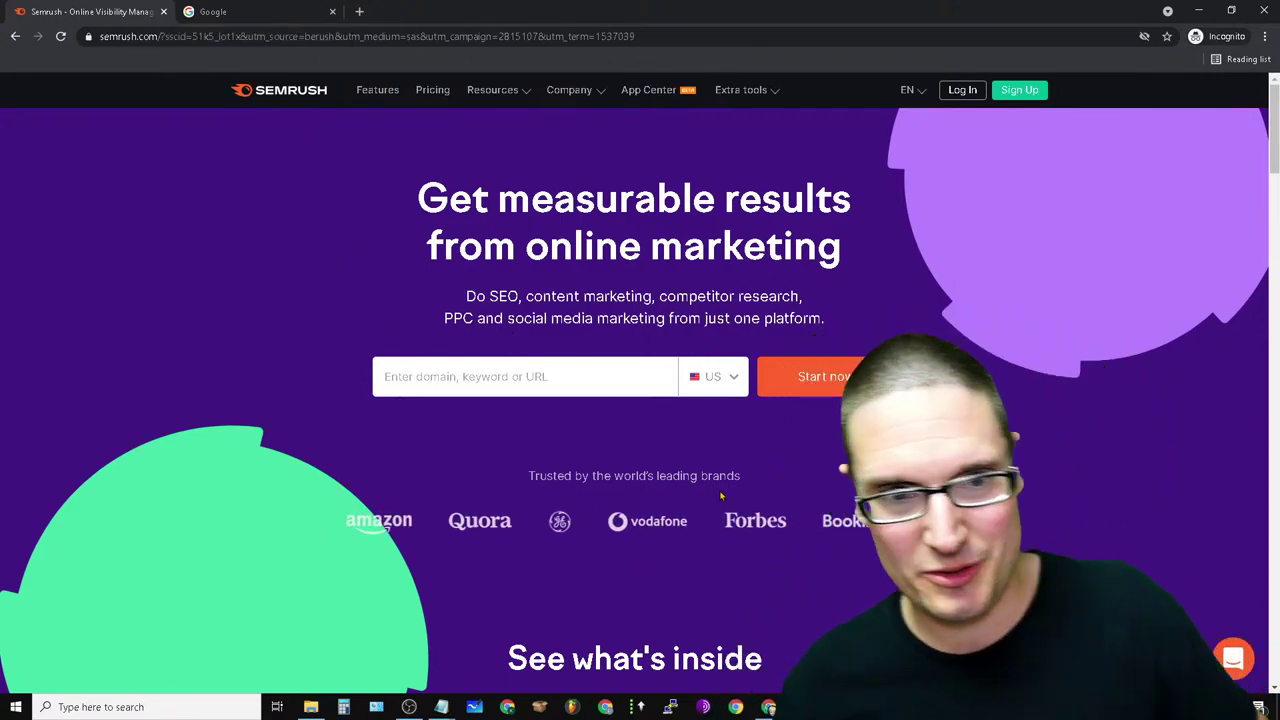
{"action": "left_click", "coordinate": [250, 7]}
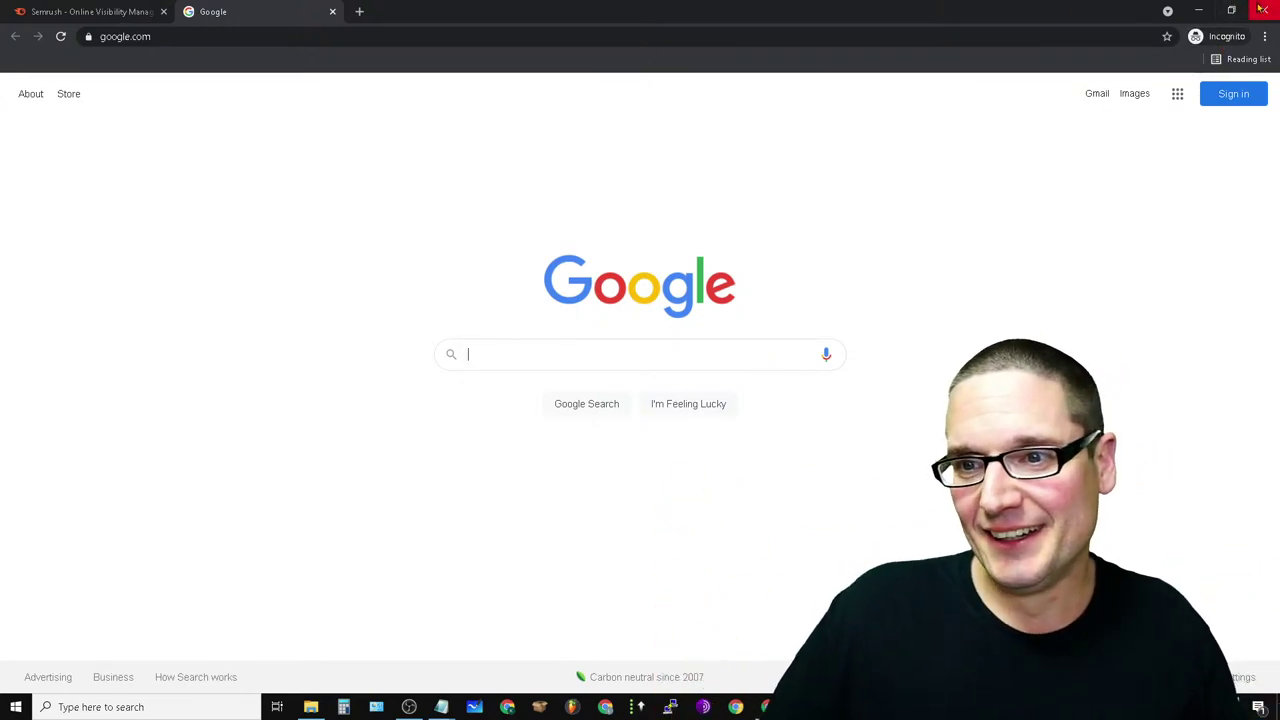
- Close the incognito window and the YouTube video window
{"action": "left_click", "coordinate": [1262, 9]}
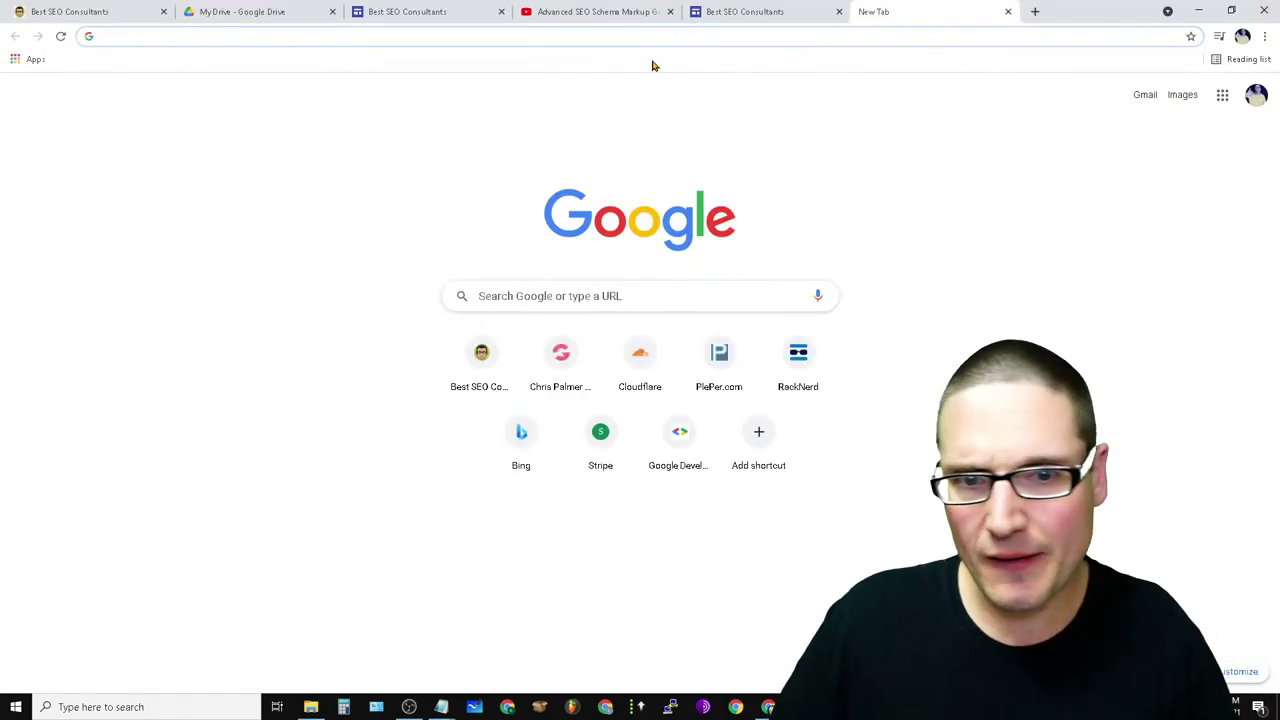
{"action": "left_click", "coordinate": [568, 12]}
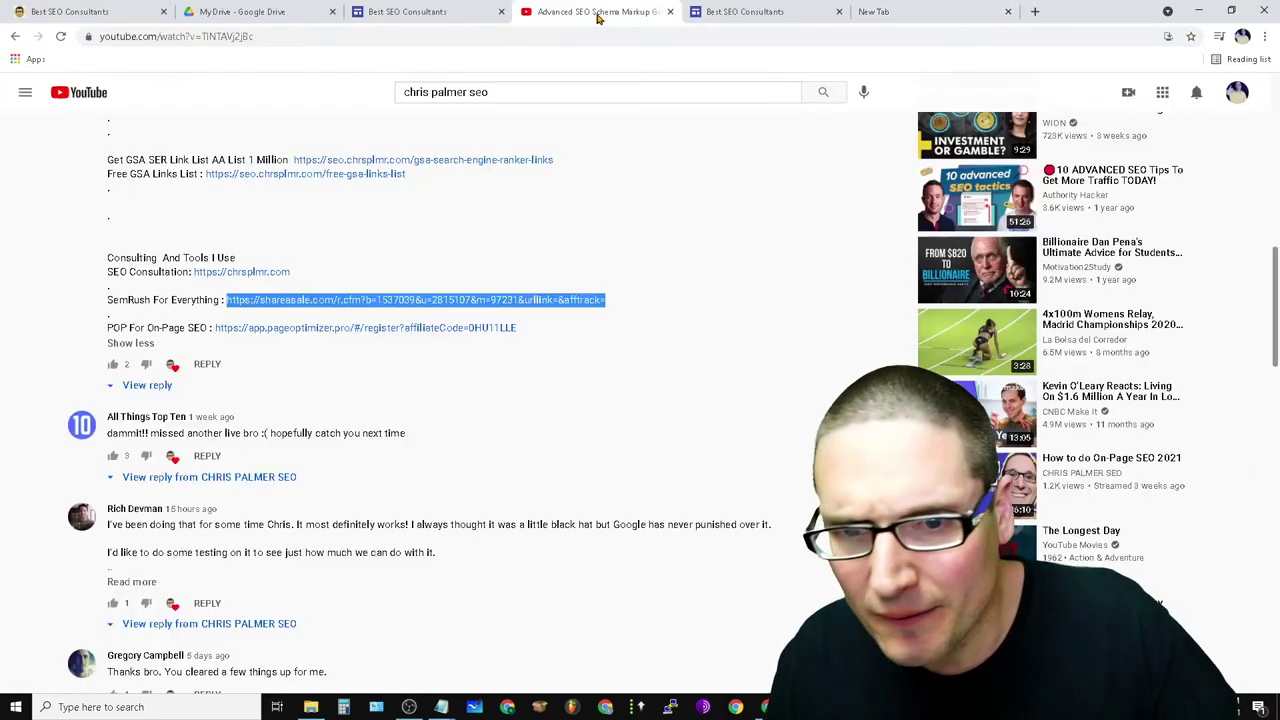
{"action": "left_click", "coordinate": [1268, 9]}
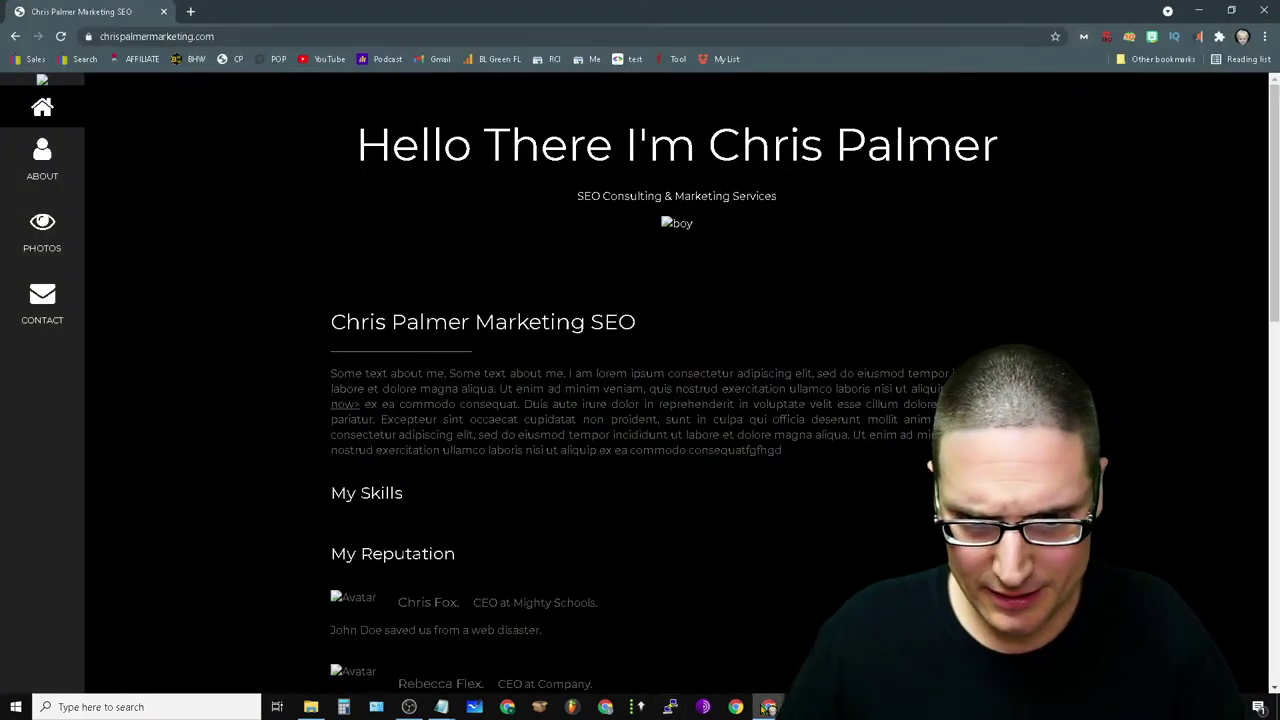
- Bring the YouTube Studio live-streaming dashboard window to the front from the taskbar
{"action": "mouse_move", "coordinate": [768, 707]}
{"action": "left_click", "coordinate": [693, 610]}
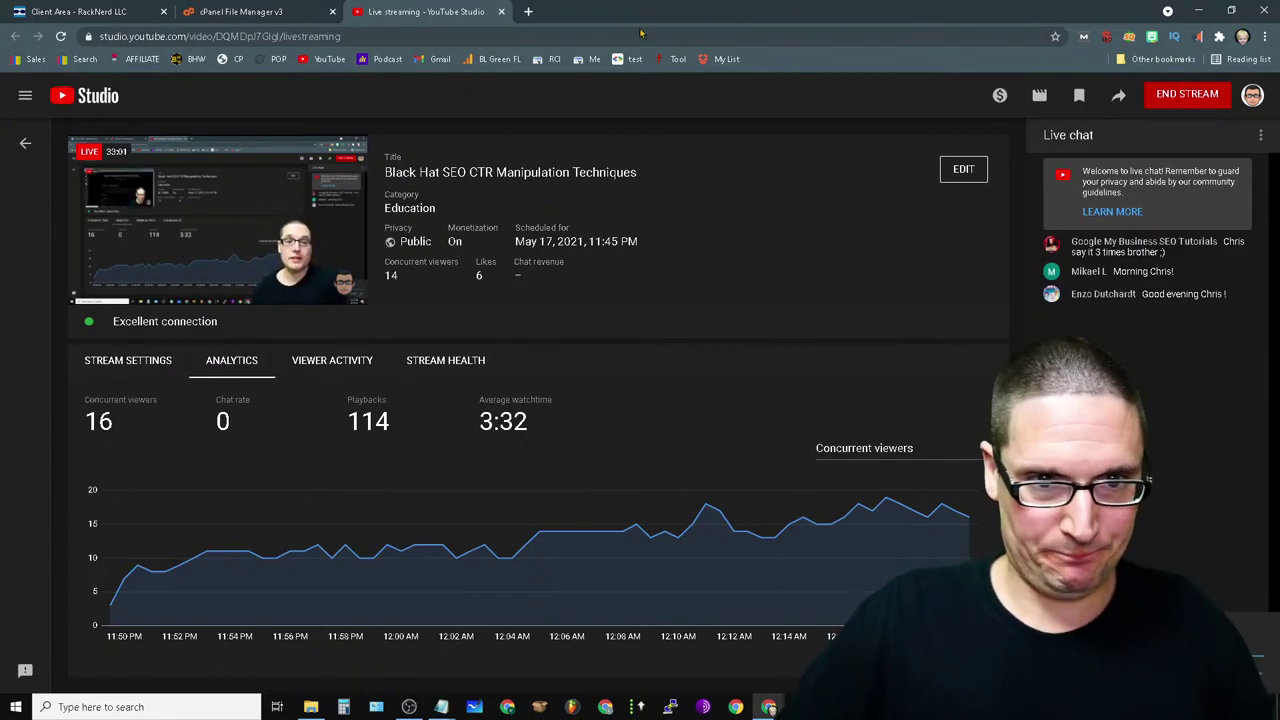
{"action": "mouse_move", "coordinate": [409, 707]}
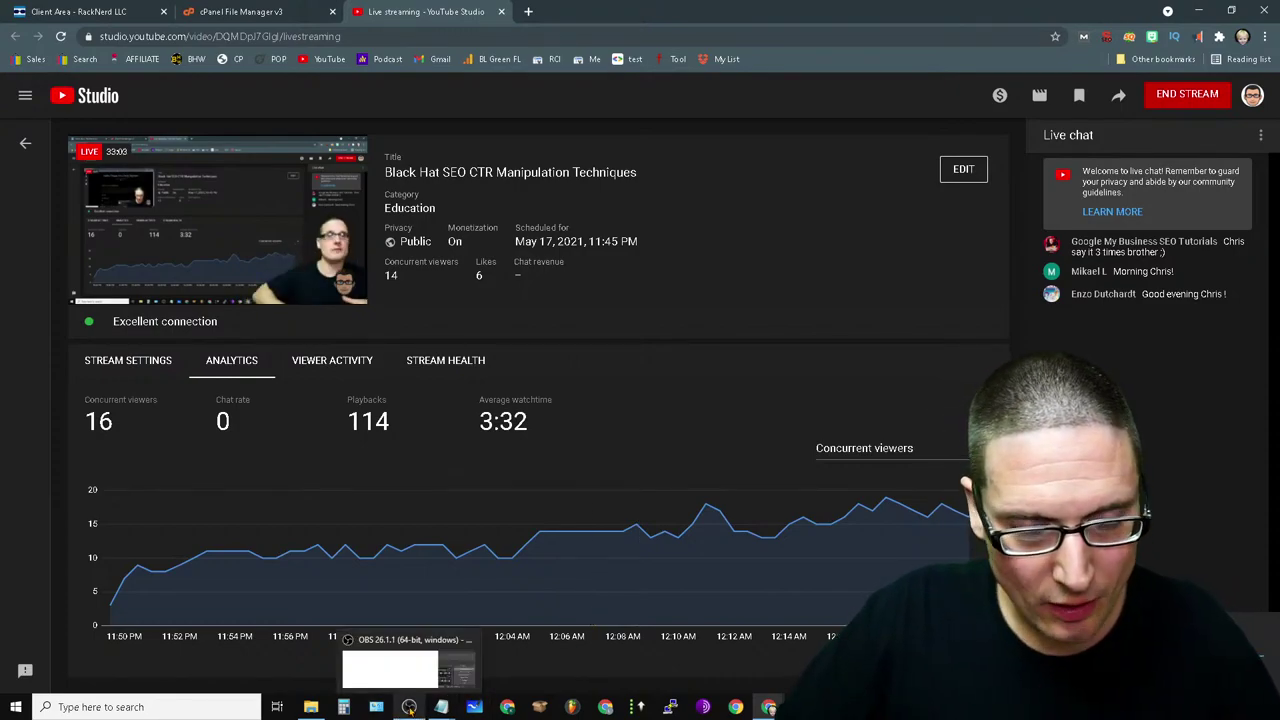
{"action": "left_click", "coordinate": [395, 668]}
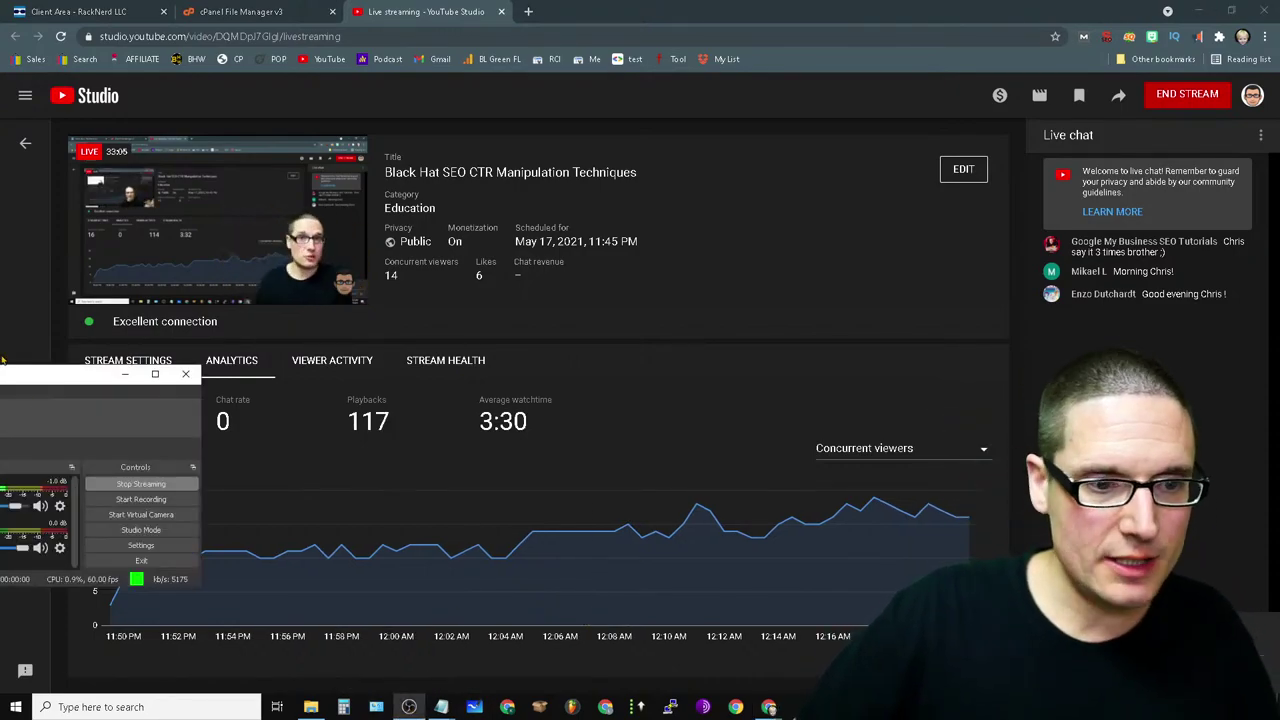
{"action": "left_click_drag", "start_coordinate": [3, 362], "coordinate": [663, 275]}
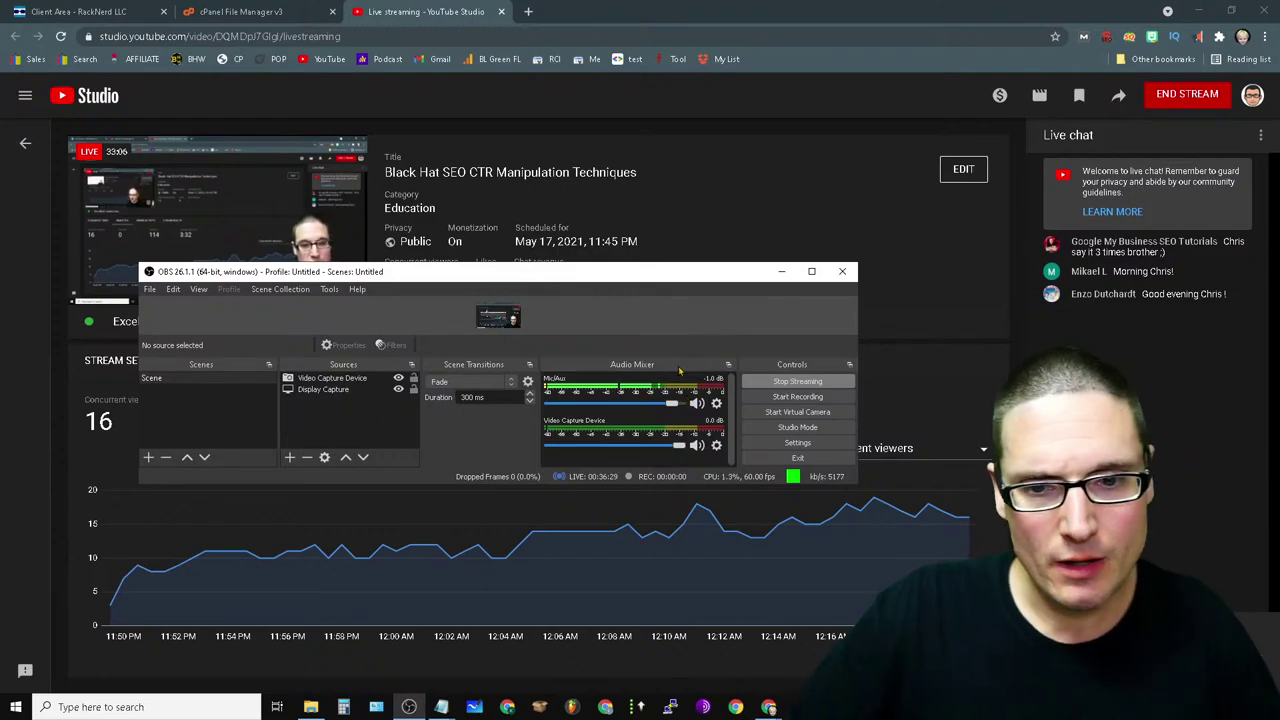
{"action": "left_click", "coordinate": [398, 389]}
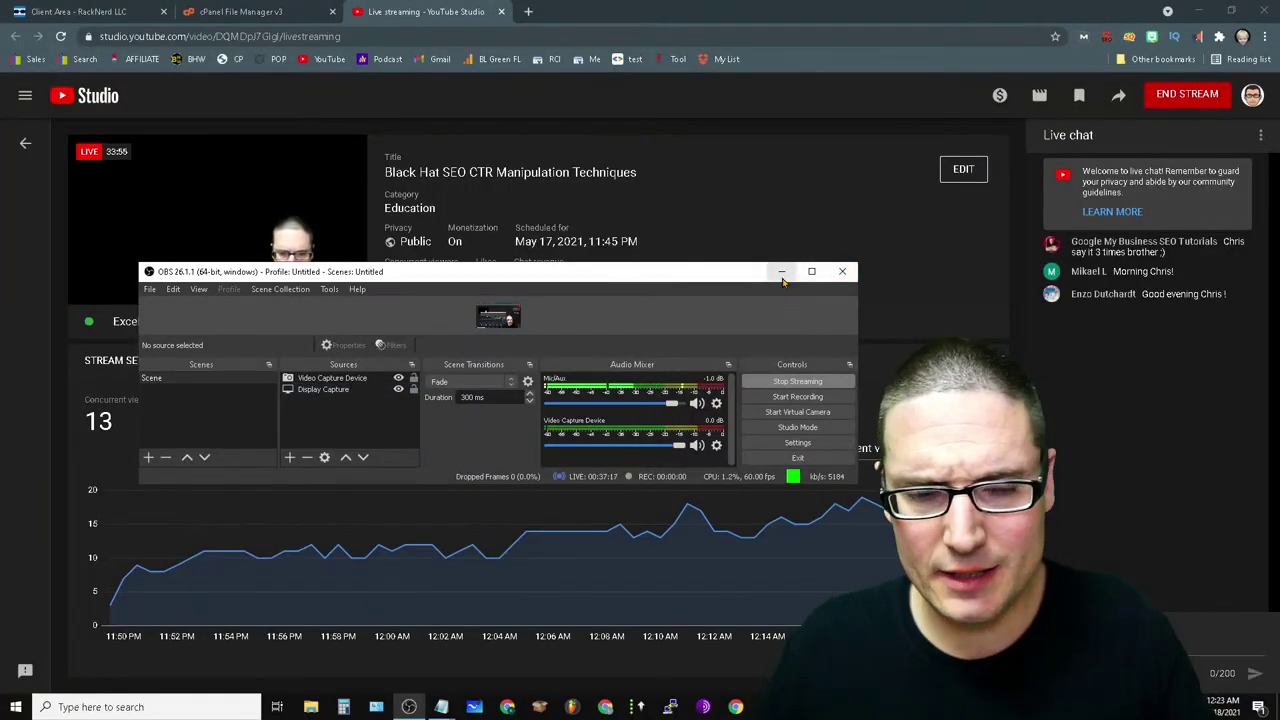
{"action": "left_click", "coordinate": [783, 272]}
{"action": "left_click", "coordinate": [415, 707]}
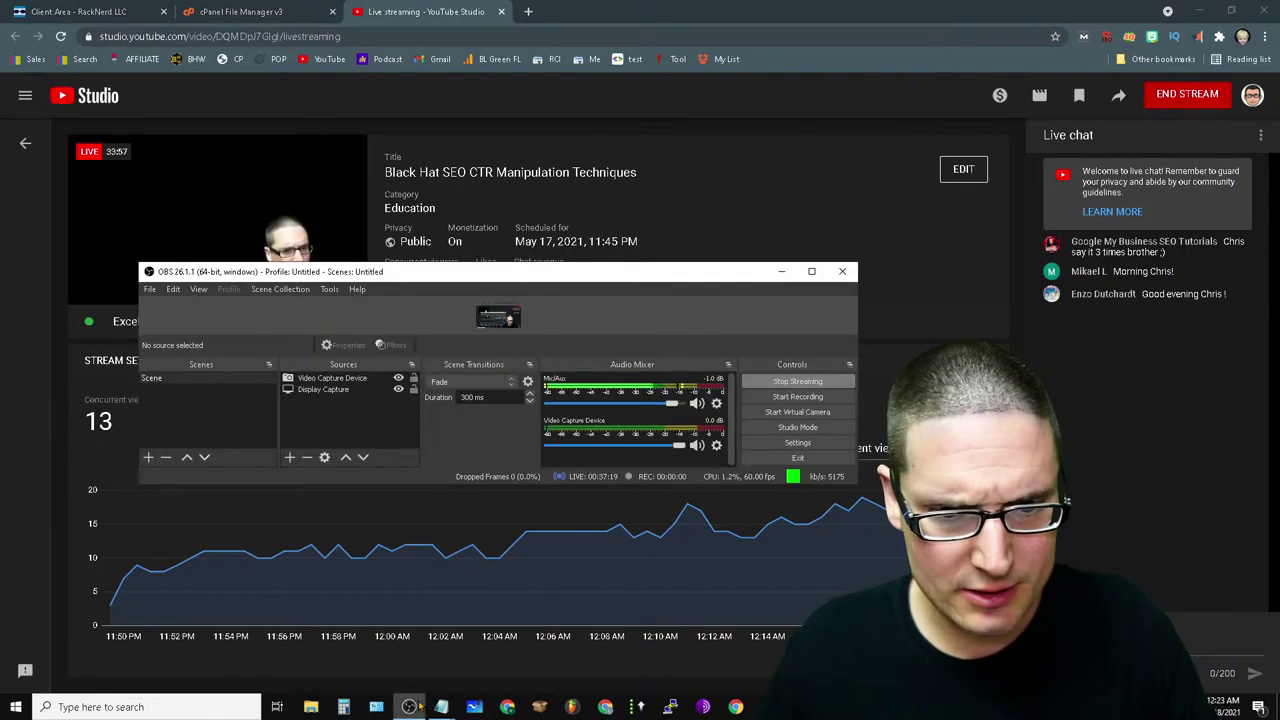
{"action": "left_click", "coordinate": [811, 271]}
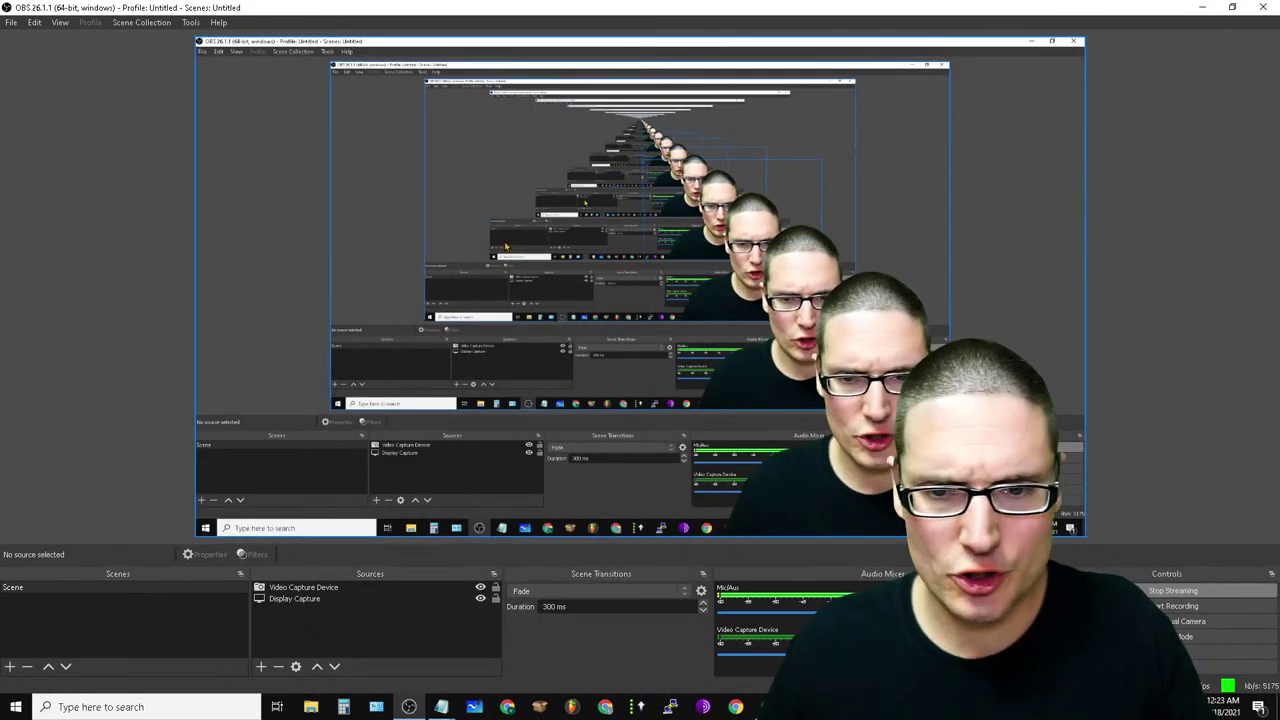
{"action": "left_click", "coordinate": [640, 42]}
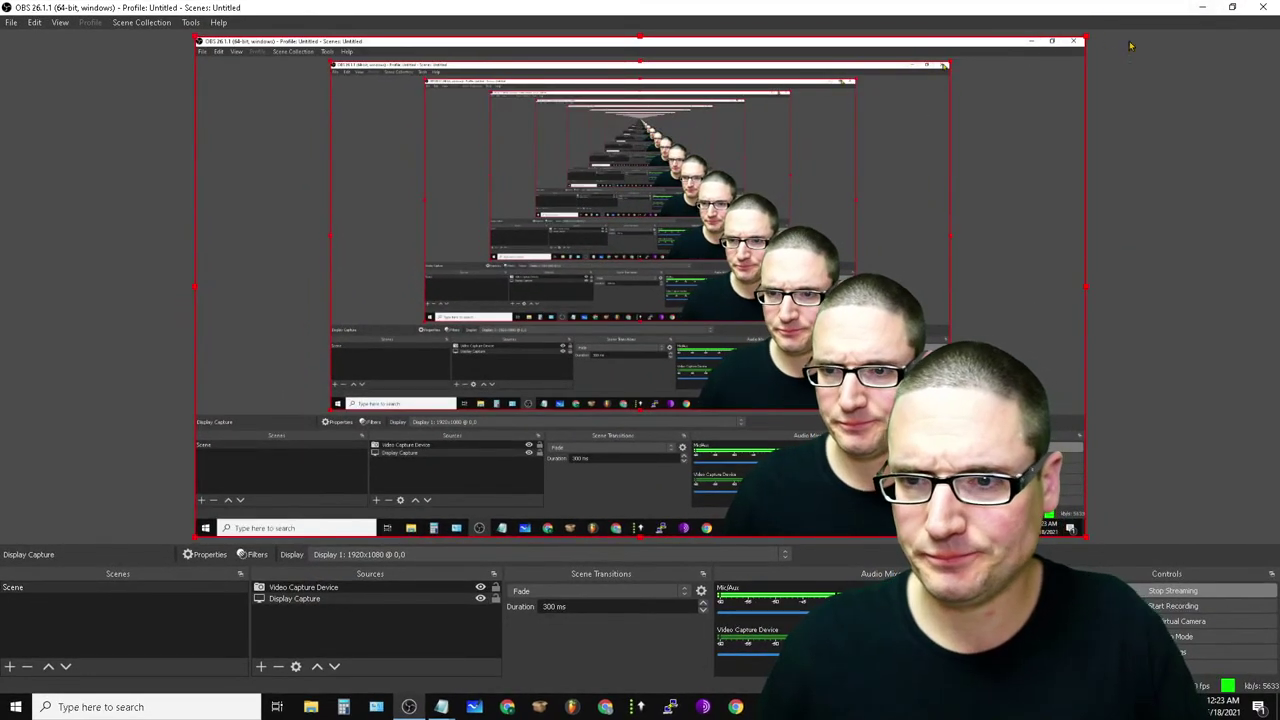
{"action": "left_click", "coordinate": [1201, 7]}
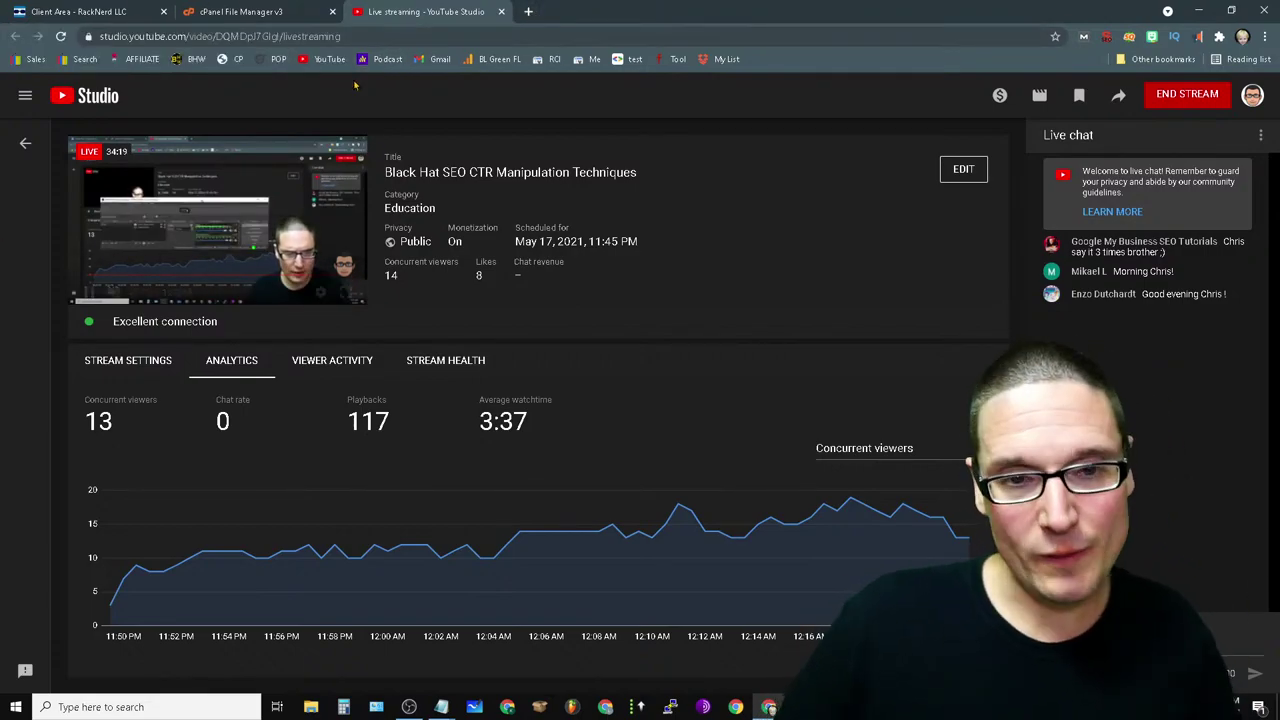
- Open a new Chrome tab beside the Live streaming - YouTube Studio tab
{"action": "left_click", "coordinate": [529, 11]}
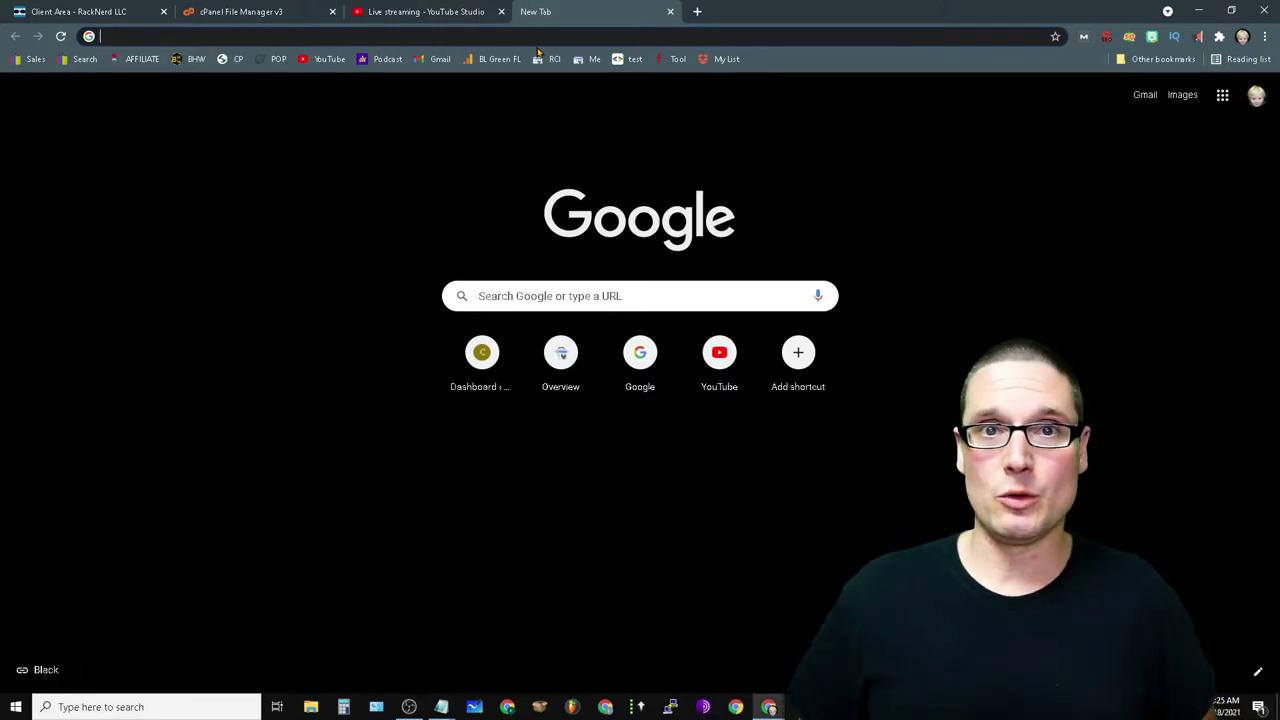
- In a new tab, search Google for 'way back machine' and open the Internet Archive result
{"action": "left_click", "coordinate": [697, 11]}
{"action": "type", "text": "way"}
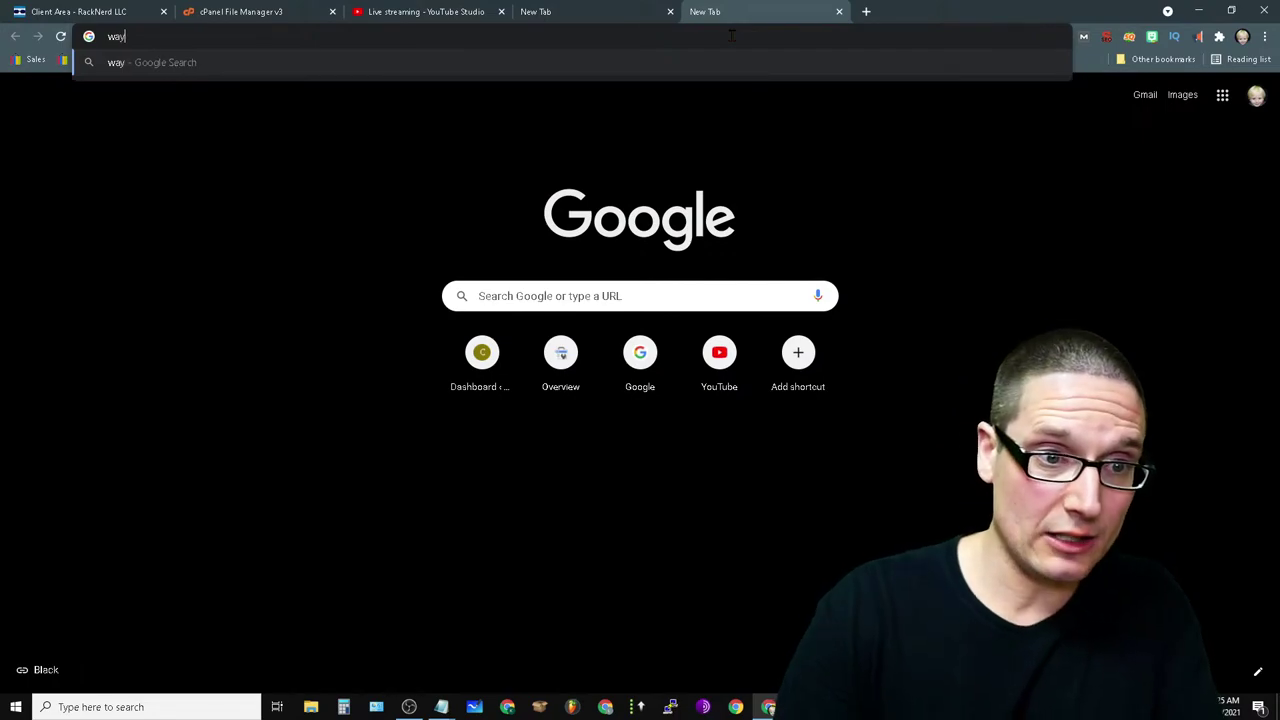
{"action": "type", "text": "back"}
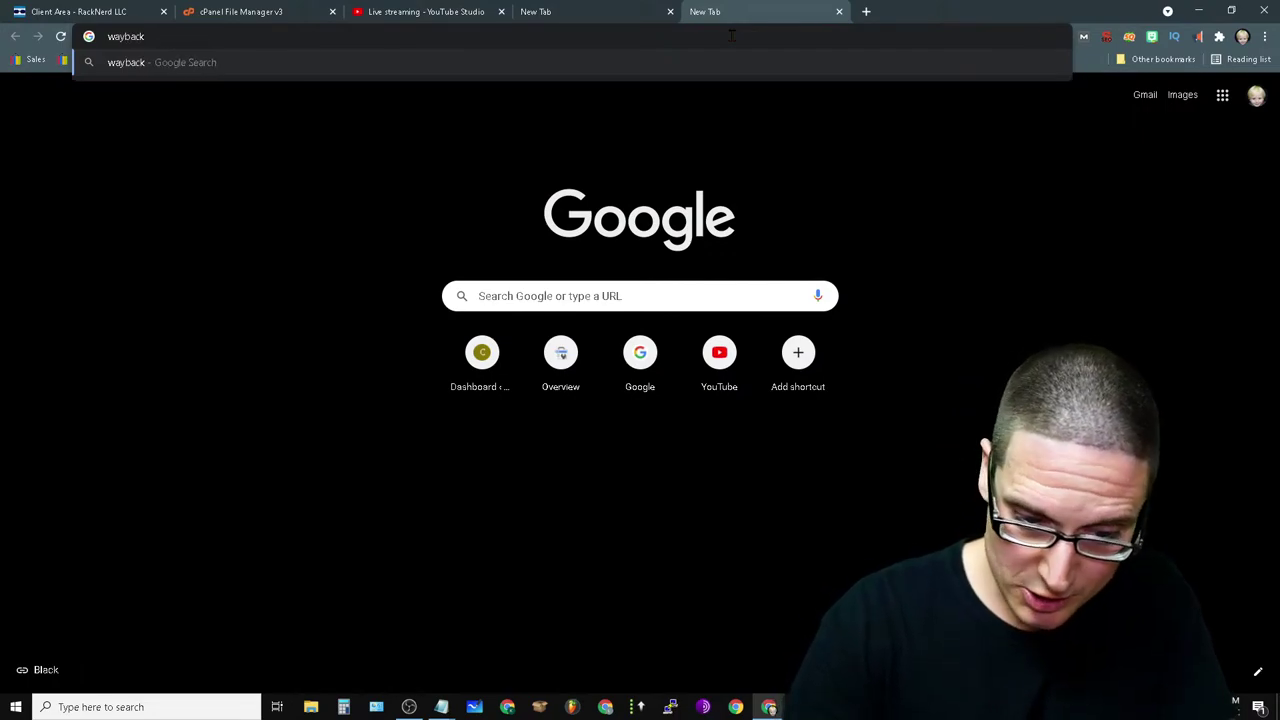
{"action": "type", "text": "machine.com"}
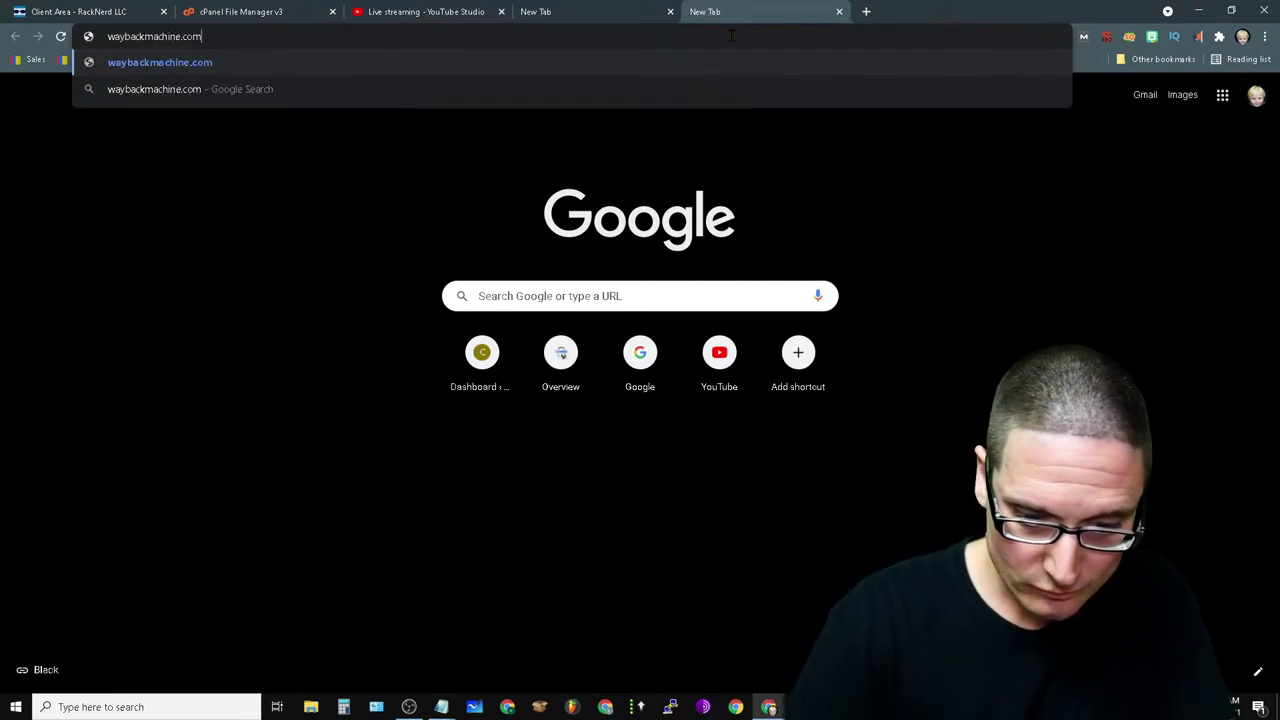
{"action": "key", "text": "Return"}
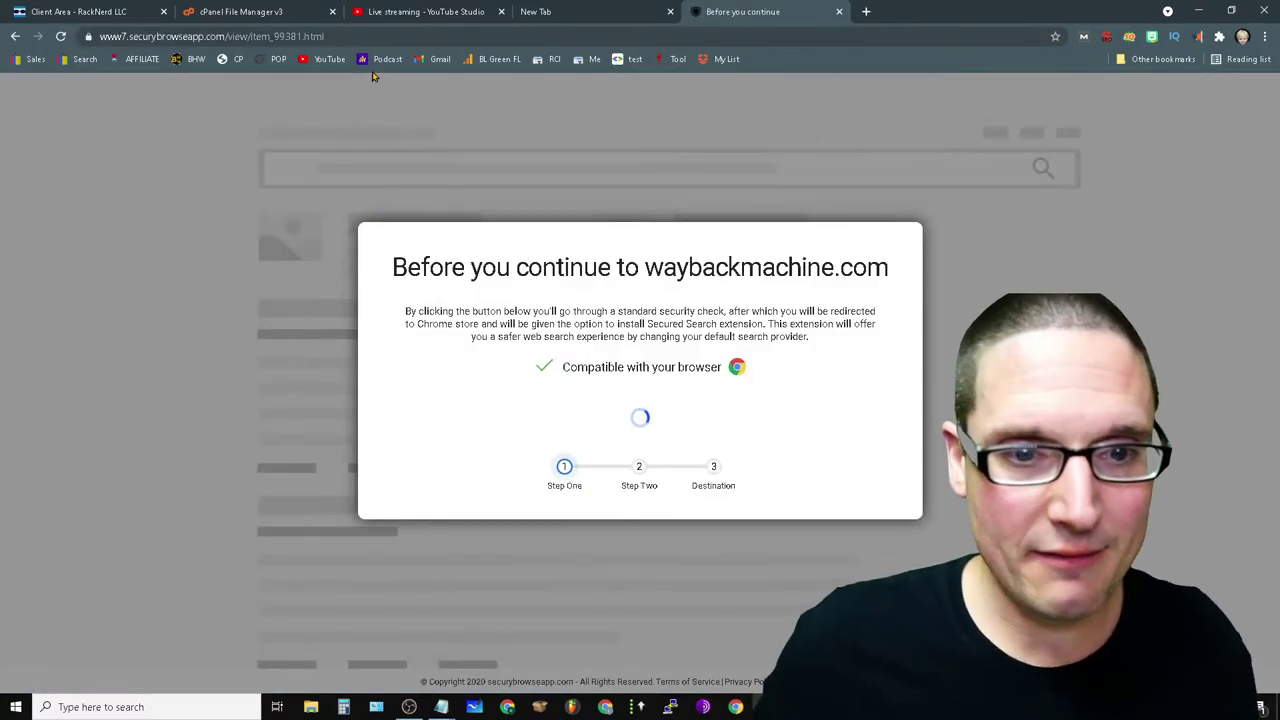
{"action": "left_click", "coordinate": [360, 37]}
{"action": "type", "text": "google"}
{"action": "key", "text": "Return"}
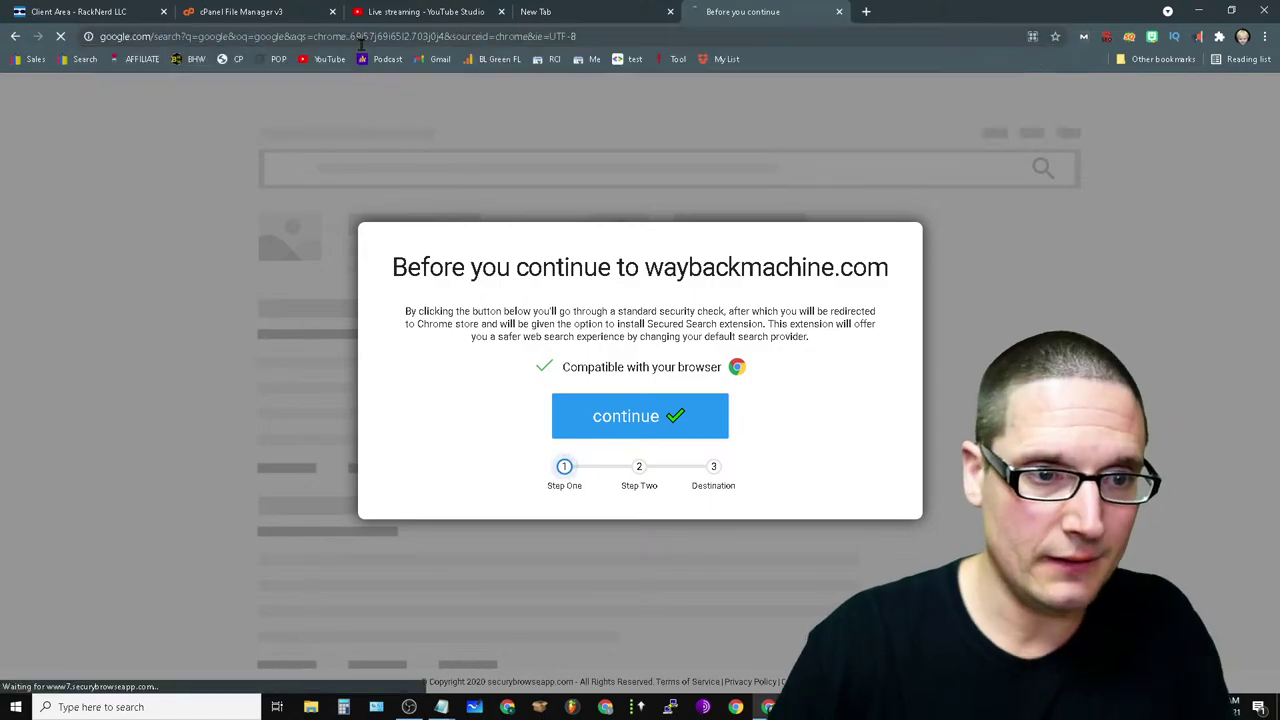
{"action": "double_click", "coordinate": [209, 111]}
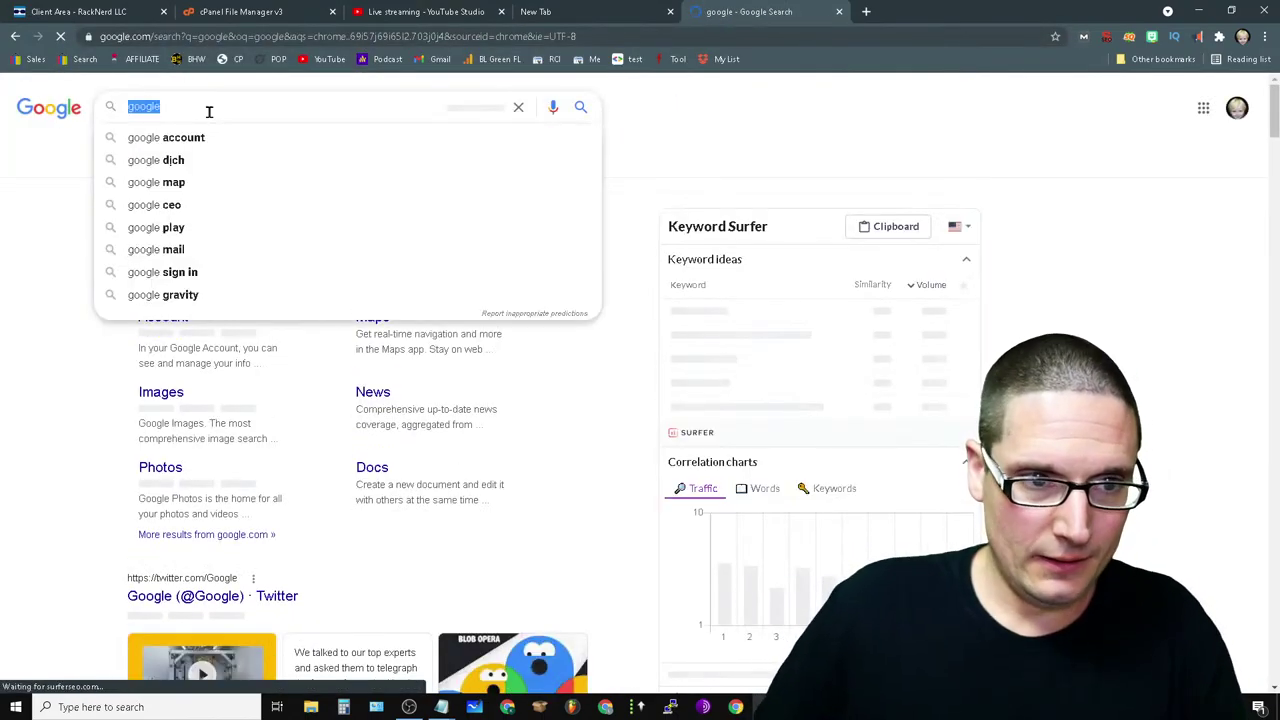
{"action": "type", "text": "way back ma"}
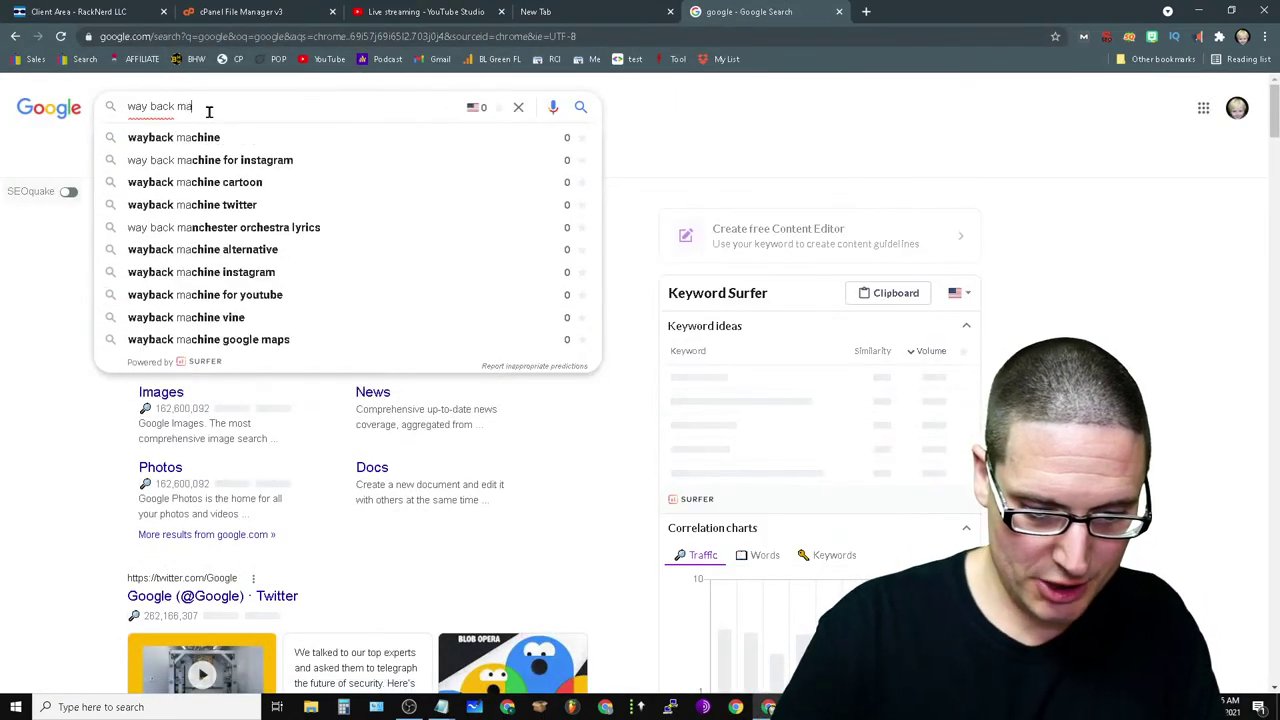
{"action": "type", "text": "chine"}
{"action": "key", "text": "Return"}
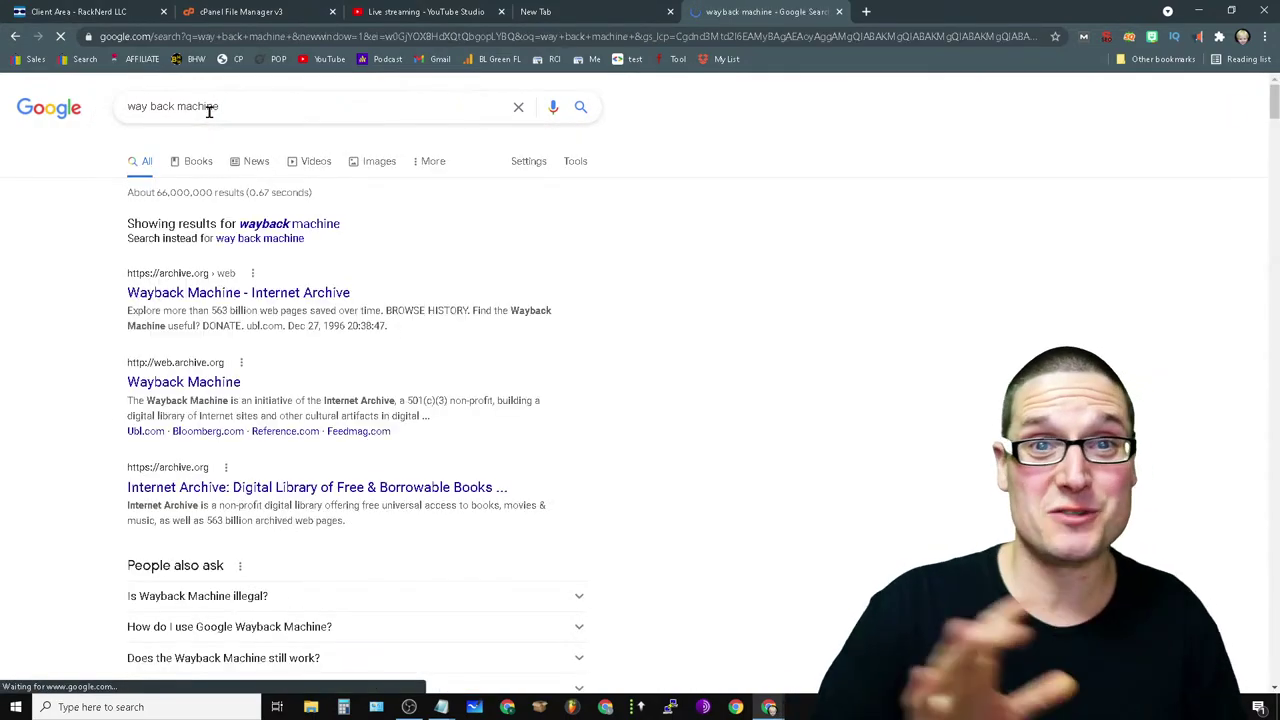
{"action": "left_click", "coordinate": [300, 292]}
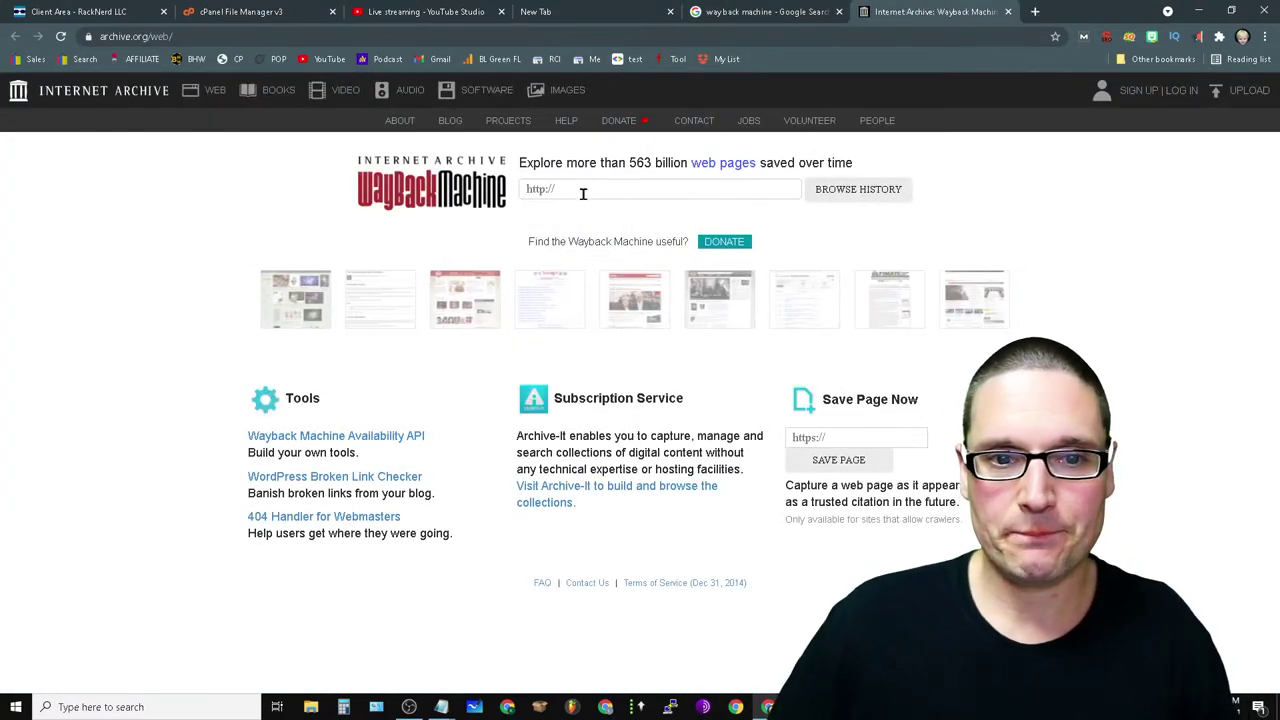
{"action": "left_click", "coordinate": [591, 189]}
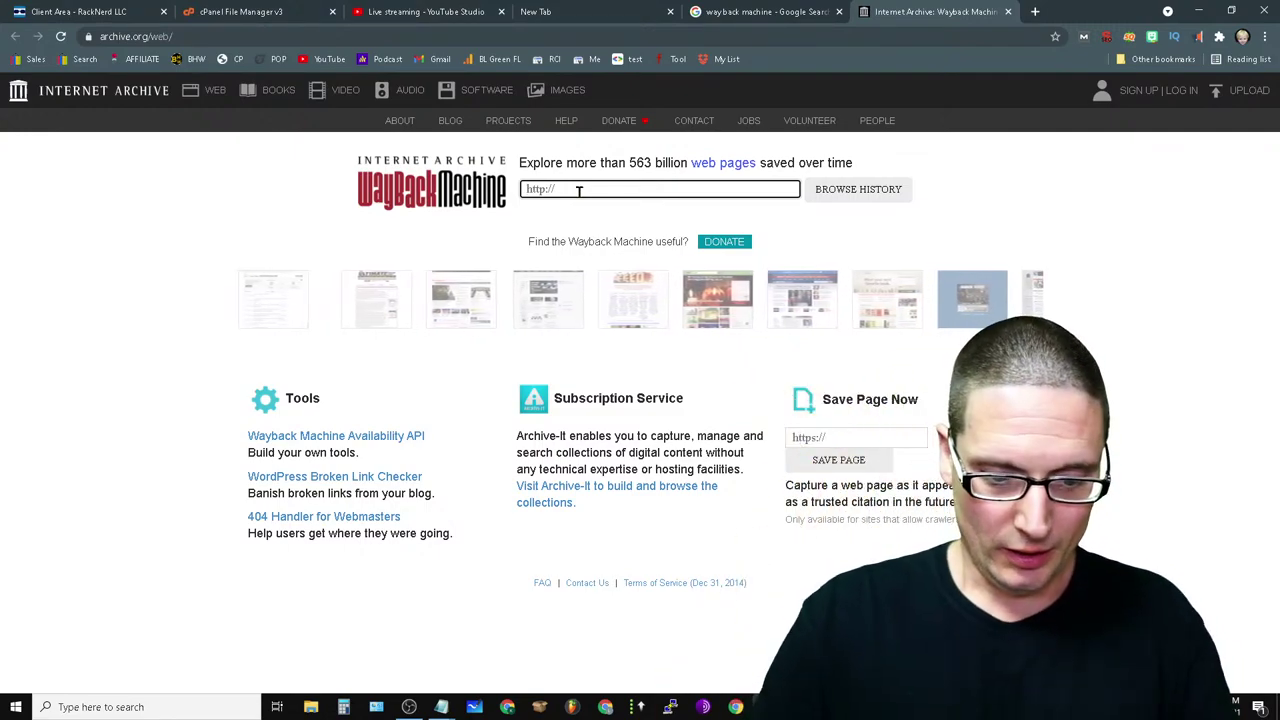
{"action": "type", "text": "https:"}
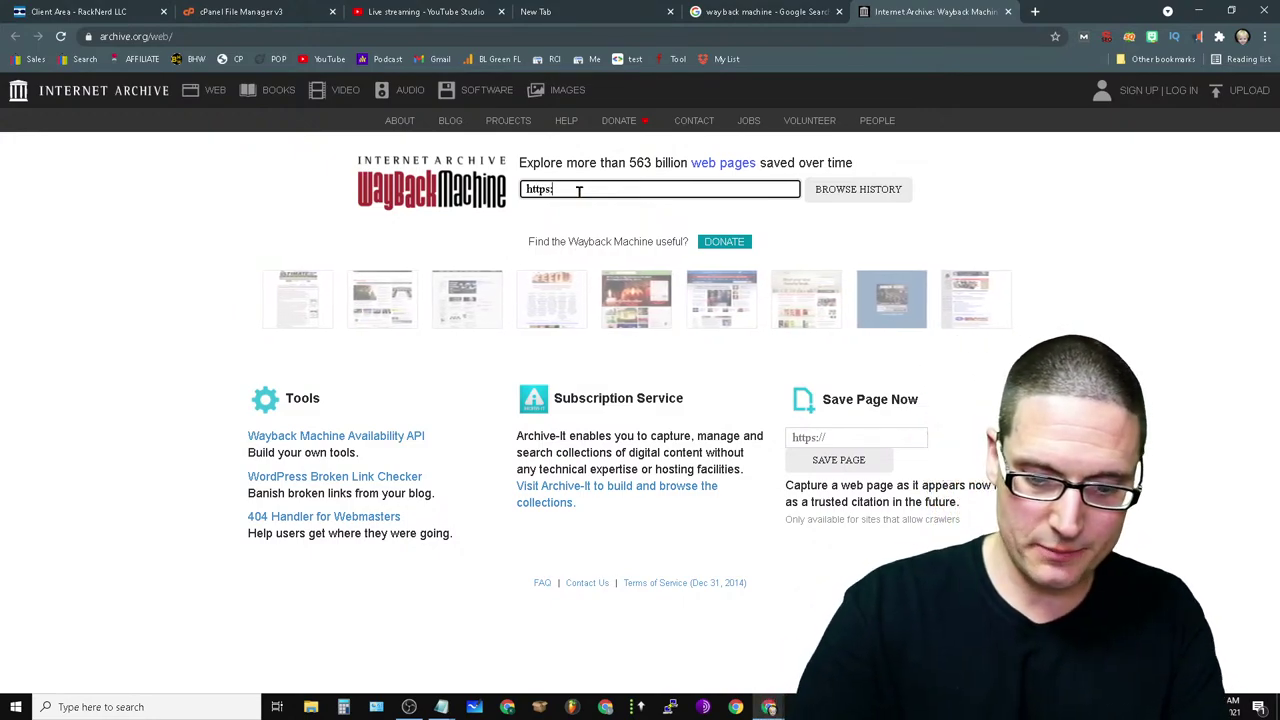
{"action": "type", "text": "//seo"}
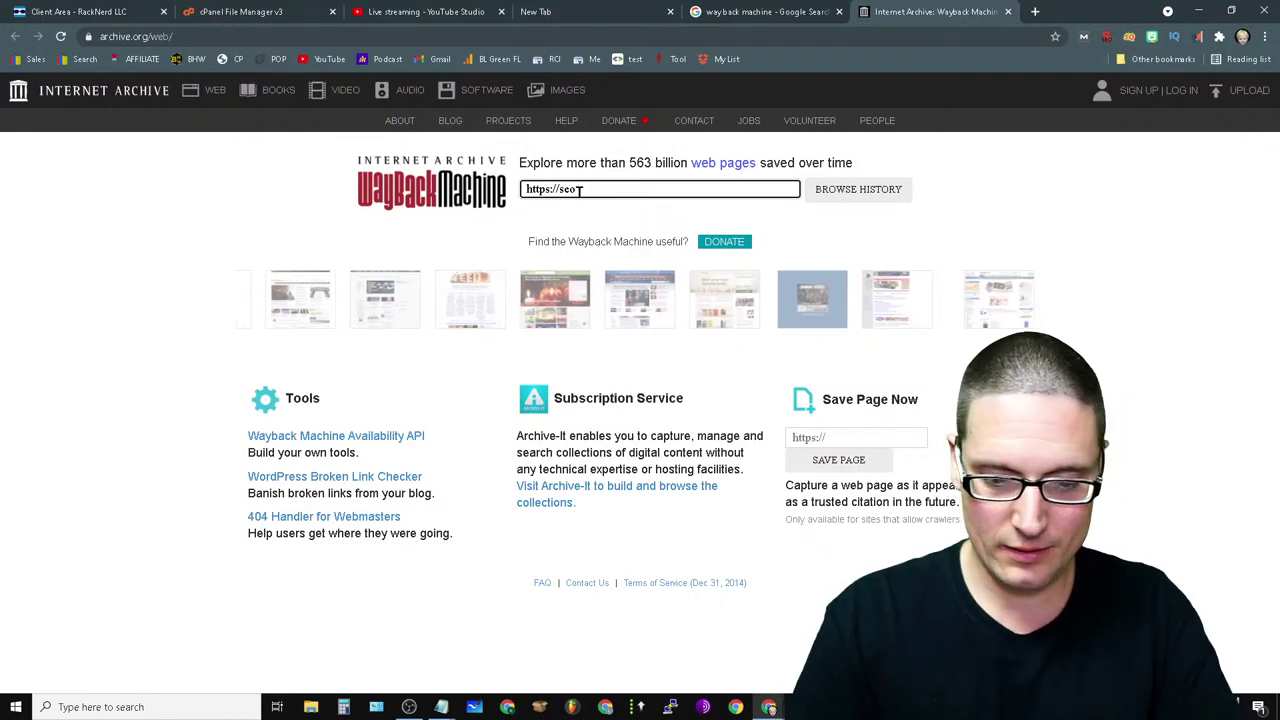
{"action": "type", "text": ".com"}
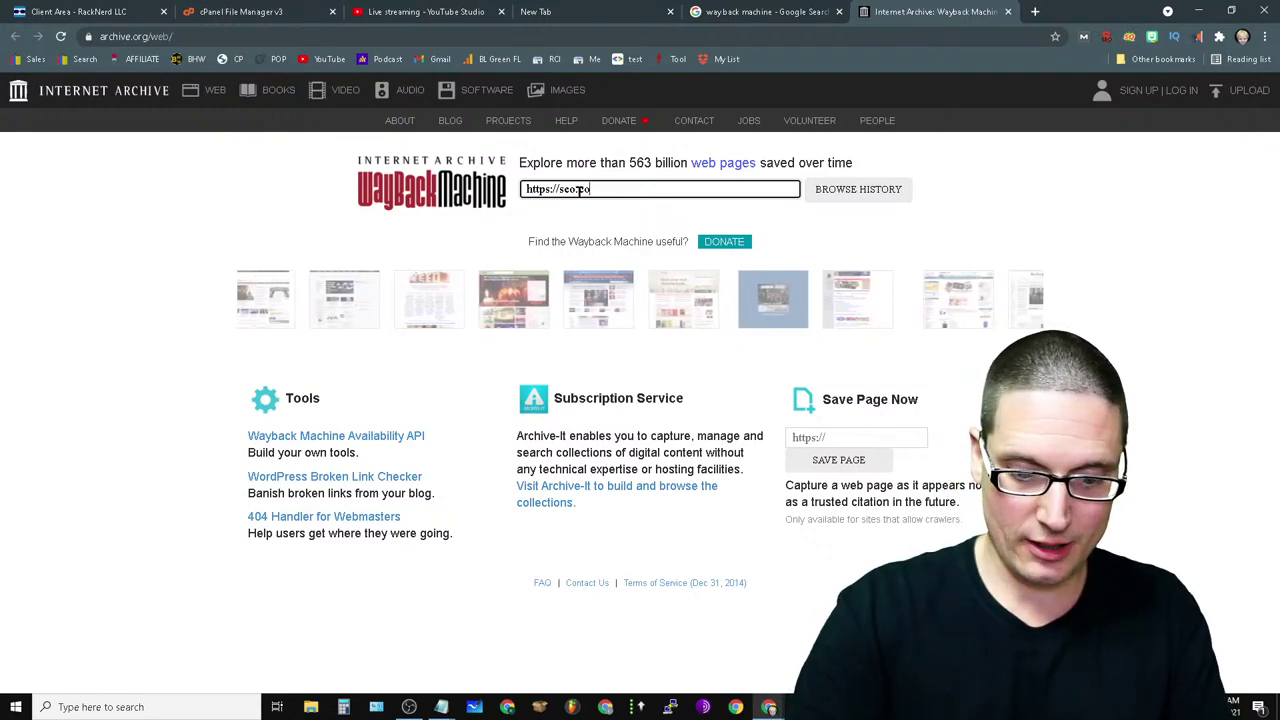
{"action": "key", "text": "Return"}
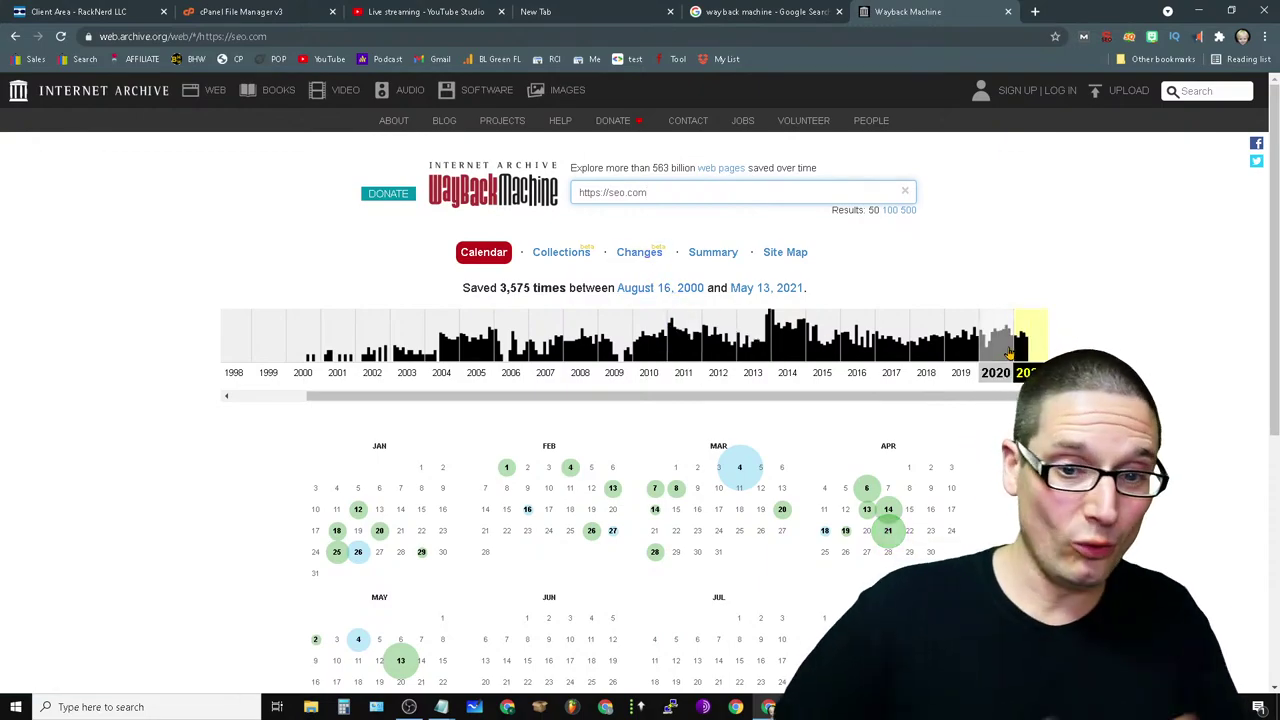
{"action": "mouse_move", "coordinate": [337, 530]}
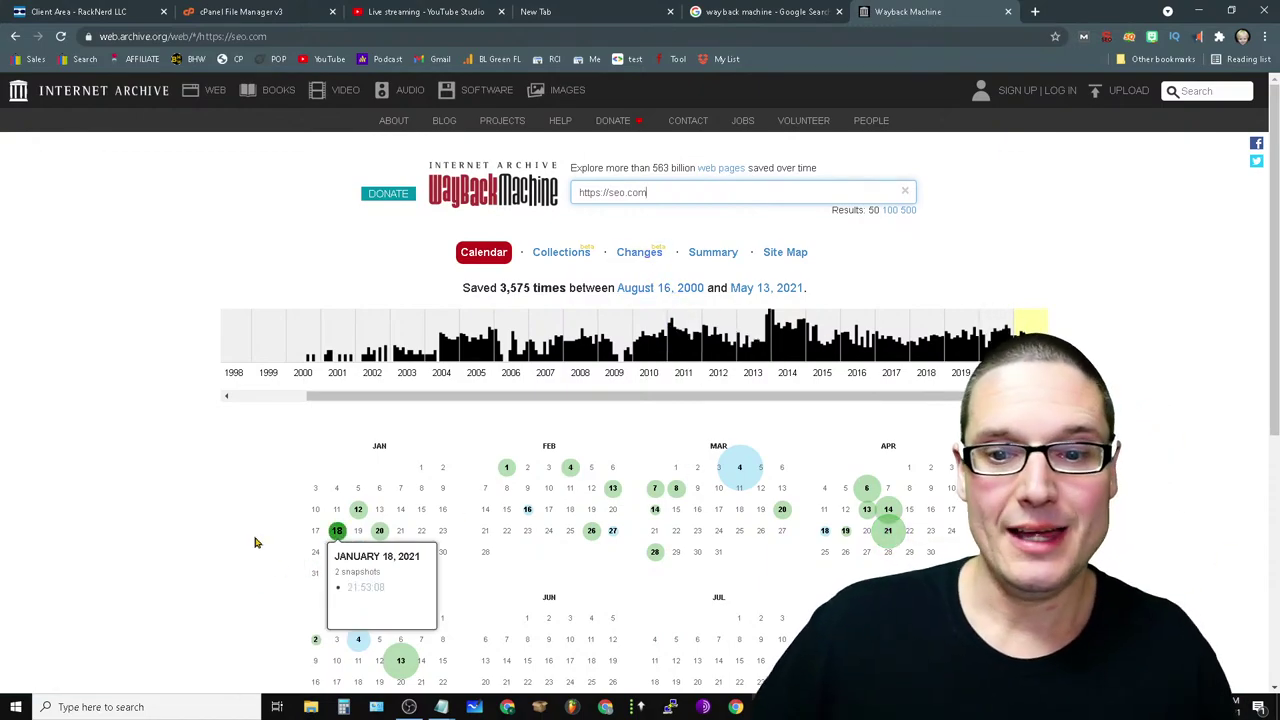
{"action": "scroll", "coordinate": [258, 542], "scroll_direction": "down", "scroll_amount": 4}
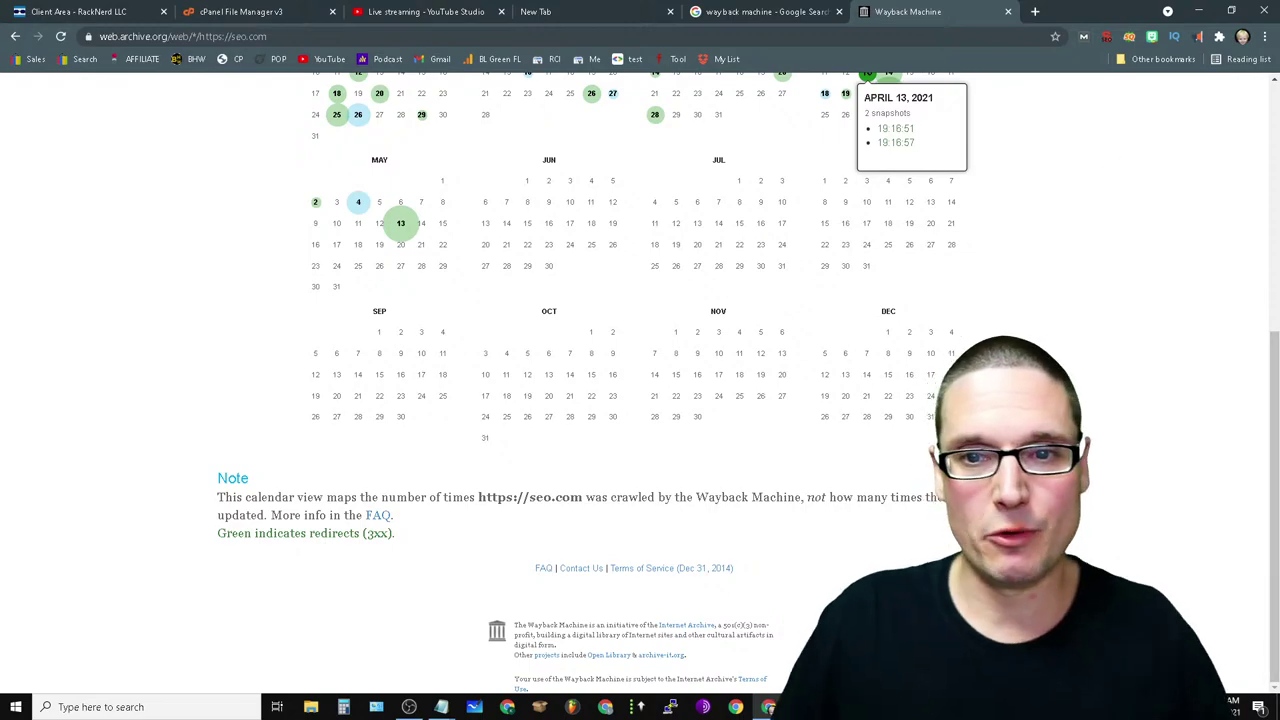
{"action": "scroll", "coordinate": [797, 449], "scroll_direction": "up", "scroll_amount": 5}
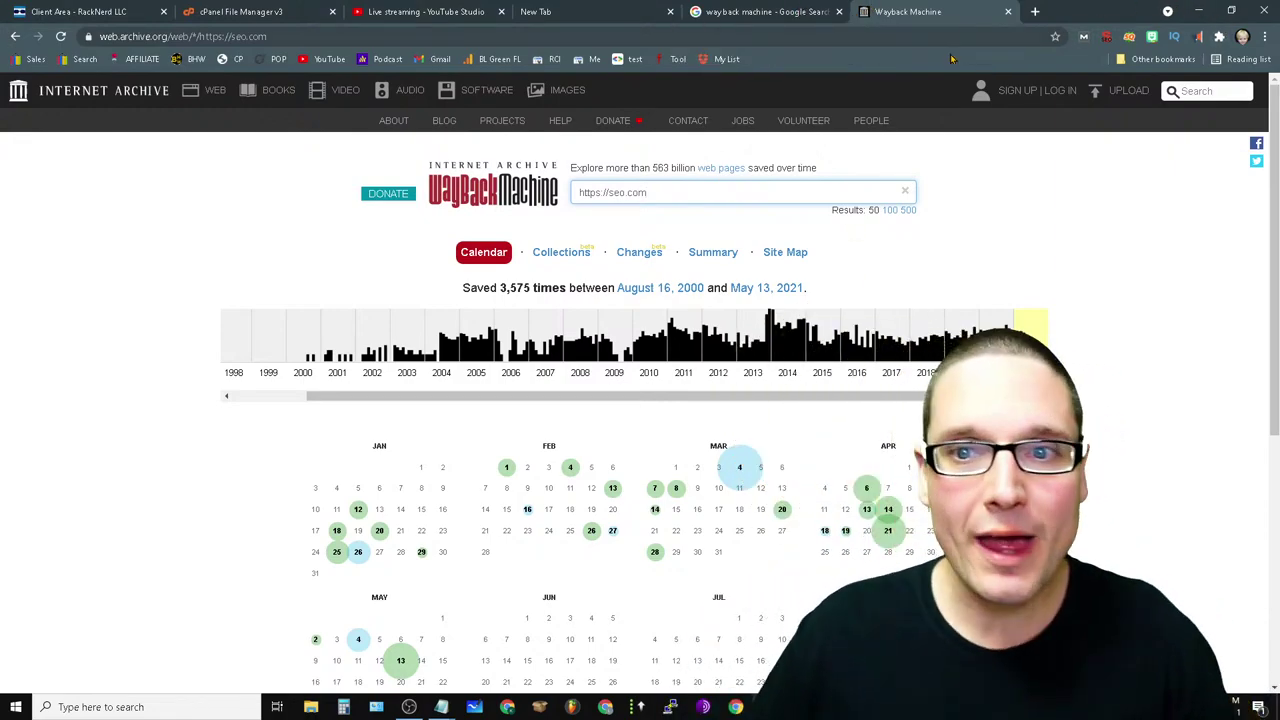
- Load articlextract.com in a new tab, then switch to app.articlextract.com for the login page
{"action": "left_click", "coordinate": [1035, 11]}
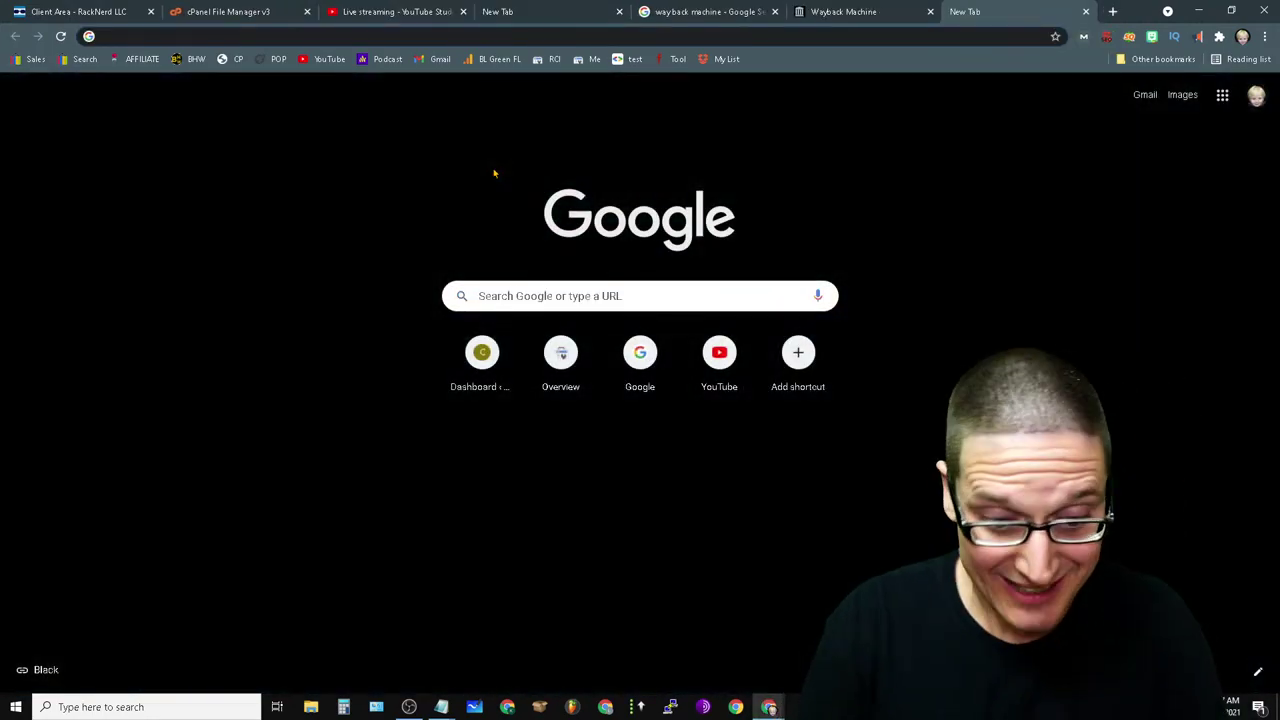
{"action": "type", "text": "ar"}
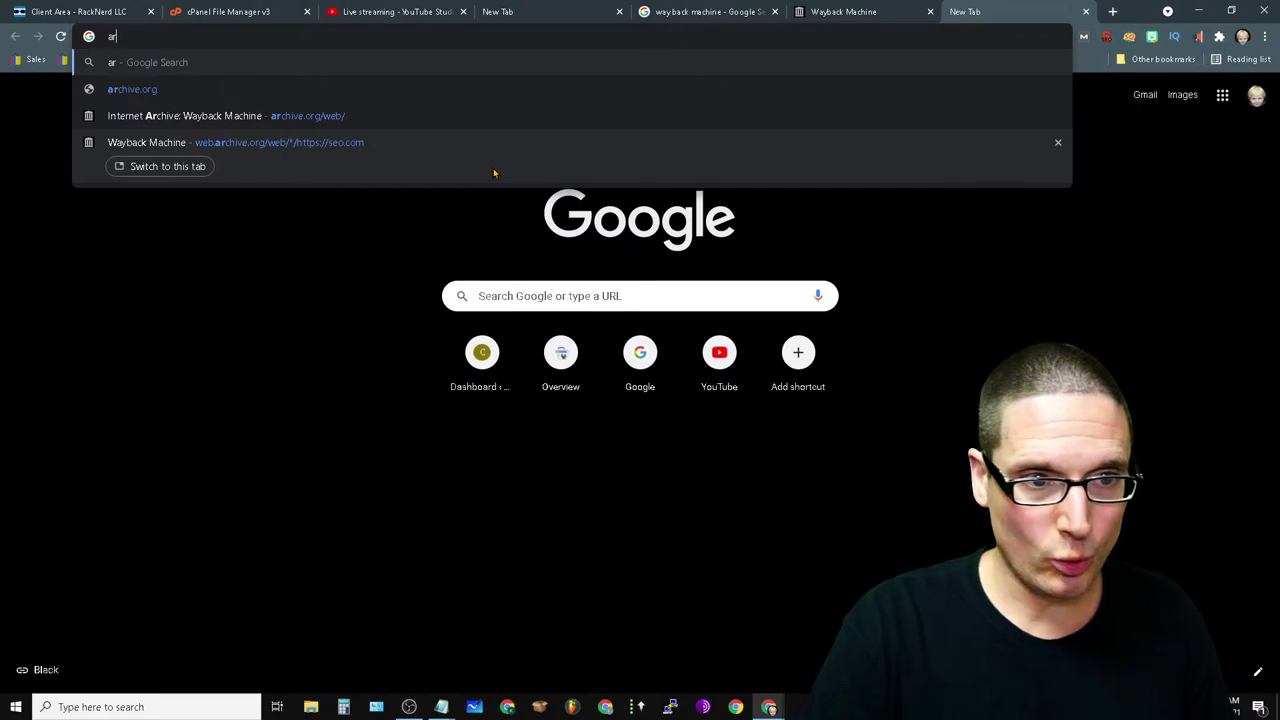
{"action": "type", "text": "ticle"}
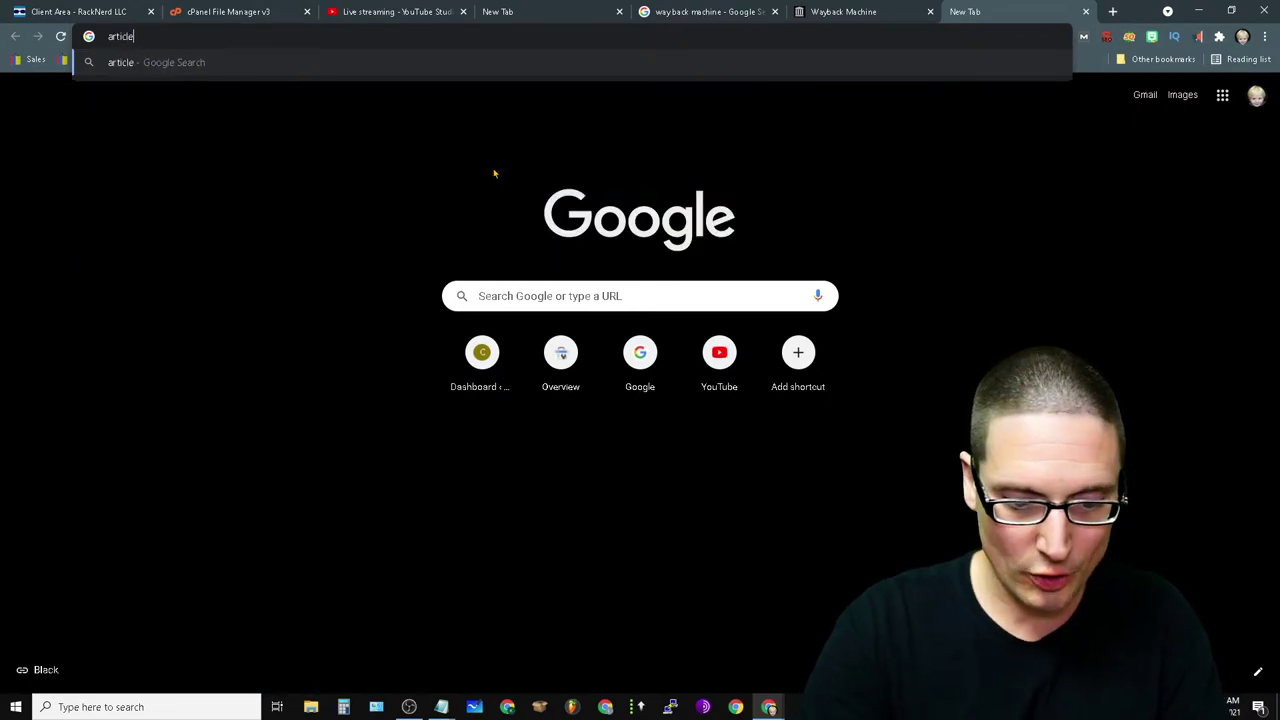
{"action": "type", "text": "xtract.com"}
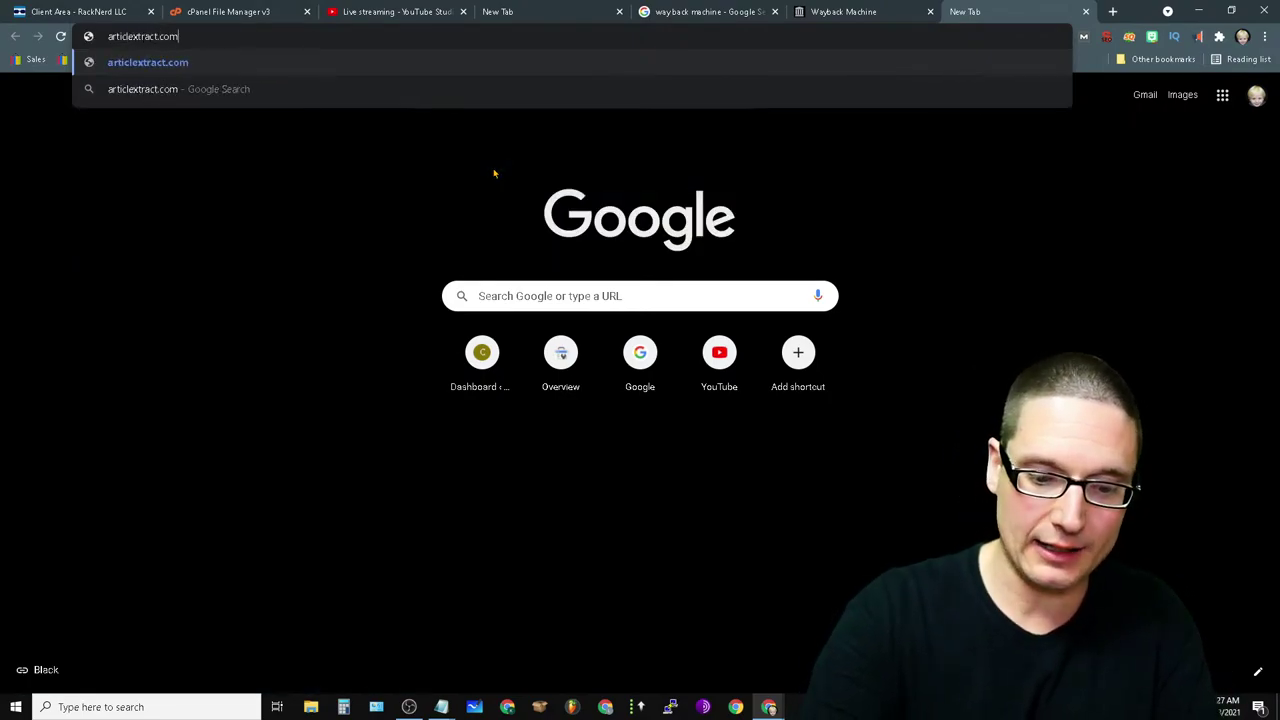
{"action": "key", "text": "Return"}
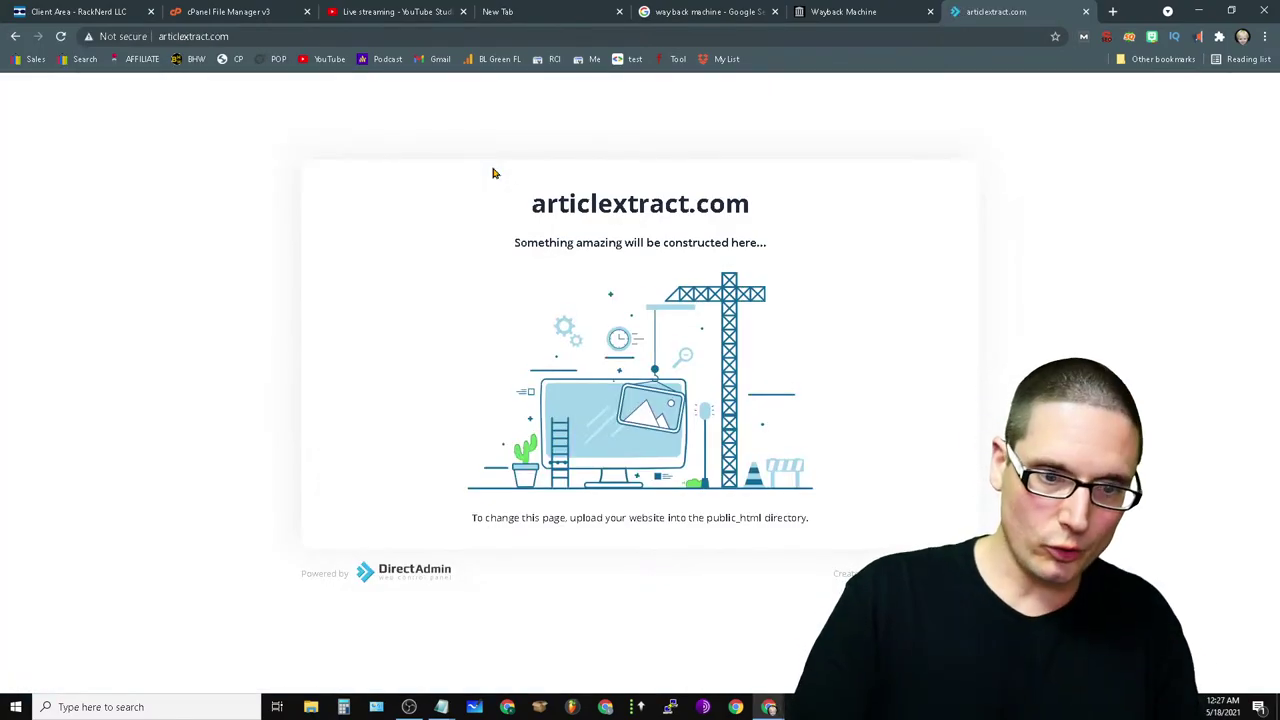
{"action": "left_click", "coordinate": [160, 36]}
{"action": "left_click", "coordinate": [159, 36]}
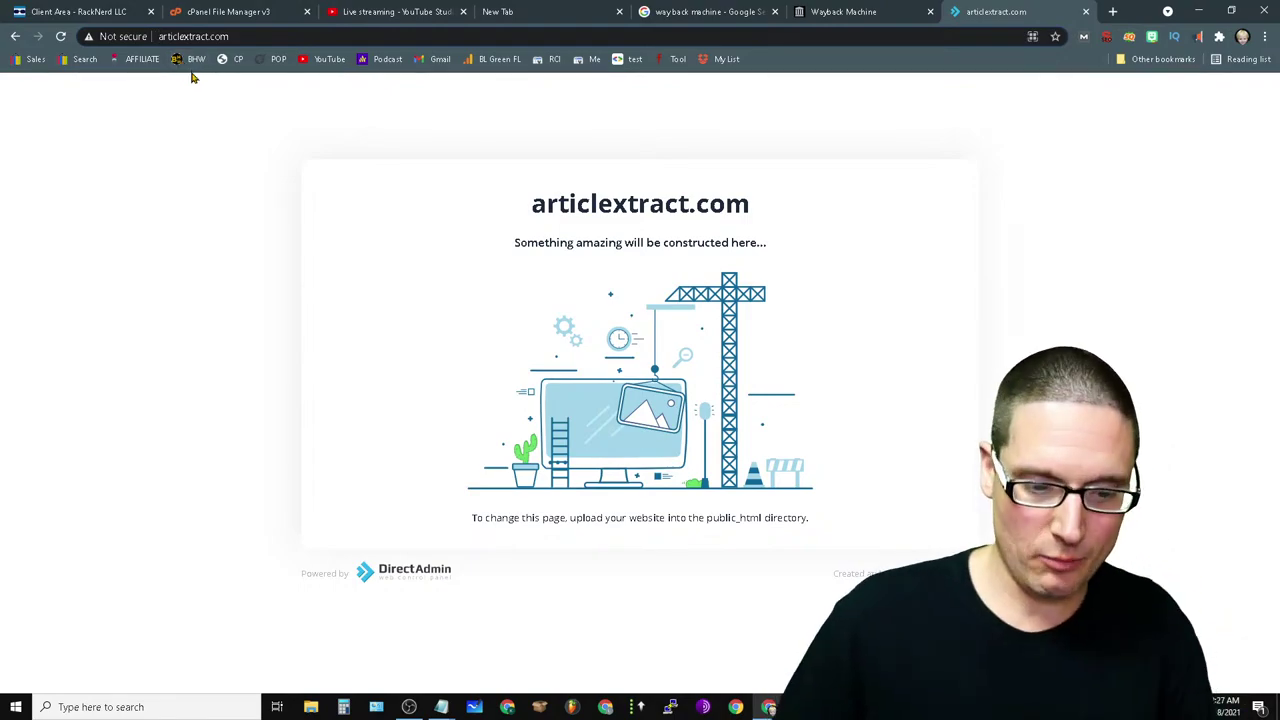
{"action": "key", "text": "Right"}
{"action": "type", "text": "app."}
{"action": "key", "text": "Return"}
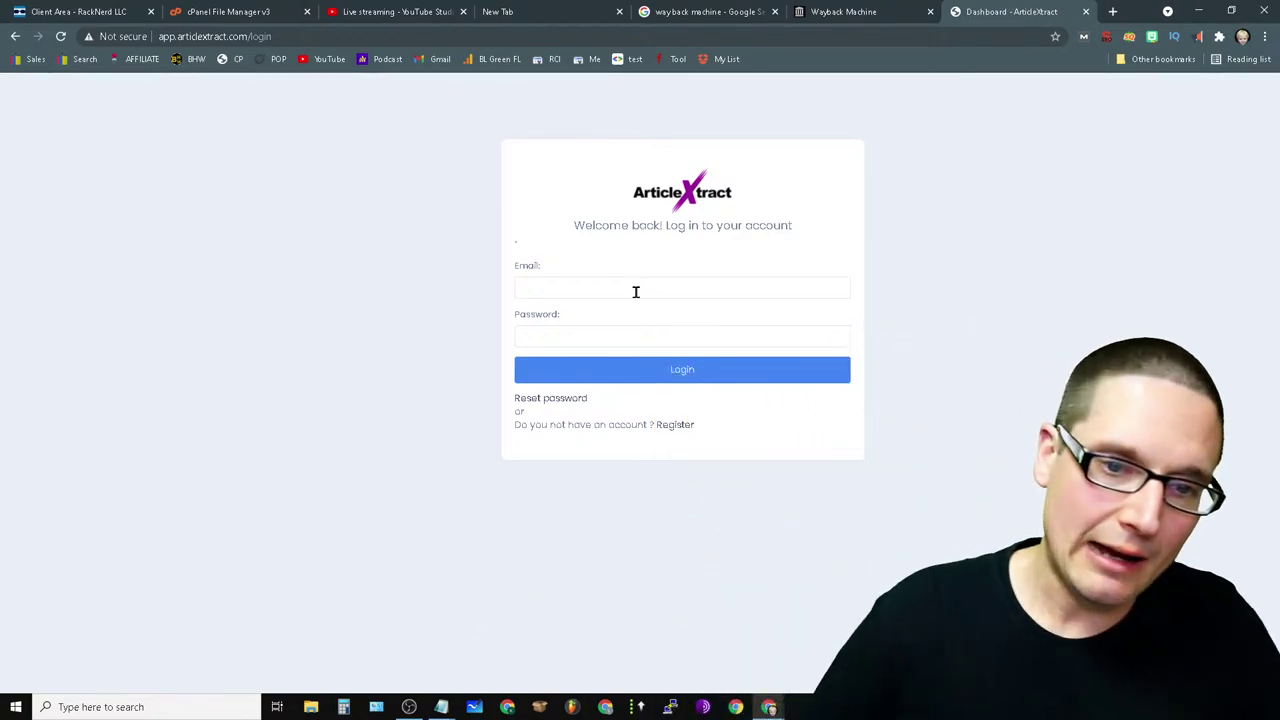
- Log in with the account e-mail and pasted password, correcting the e-mail and declining password saving
{"action": "left_click", "coordinate": [635, 291]}
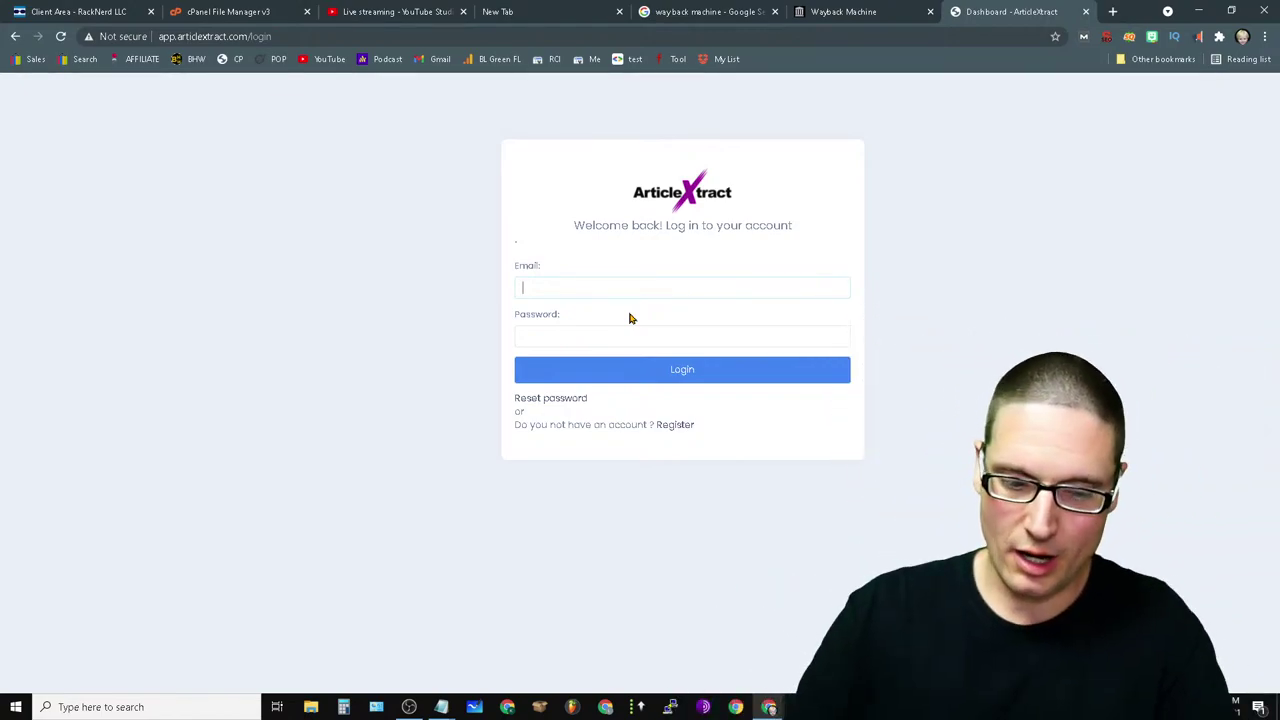
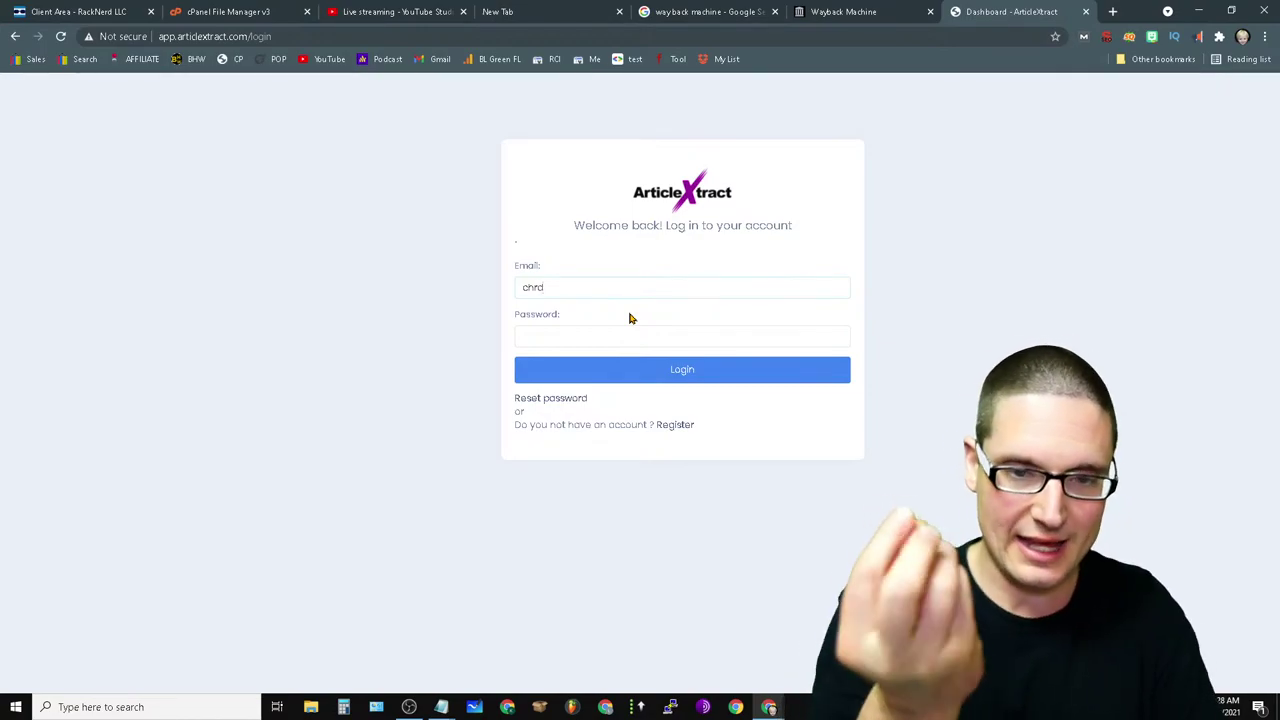
{"action": "key", "text": "BackSpace"}
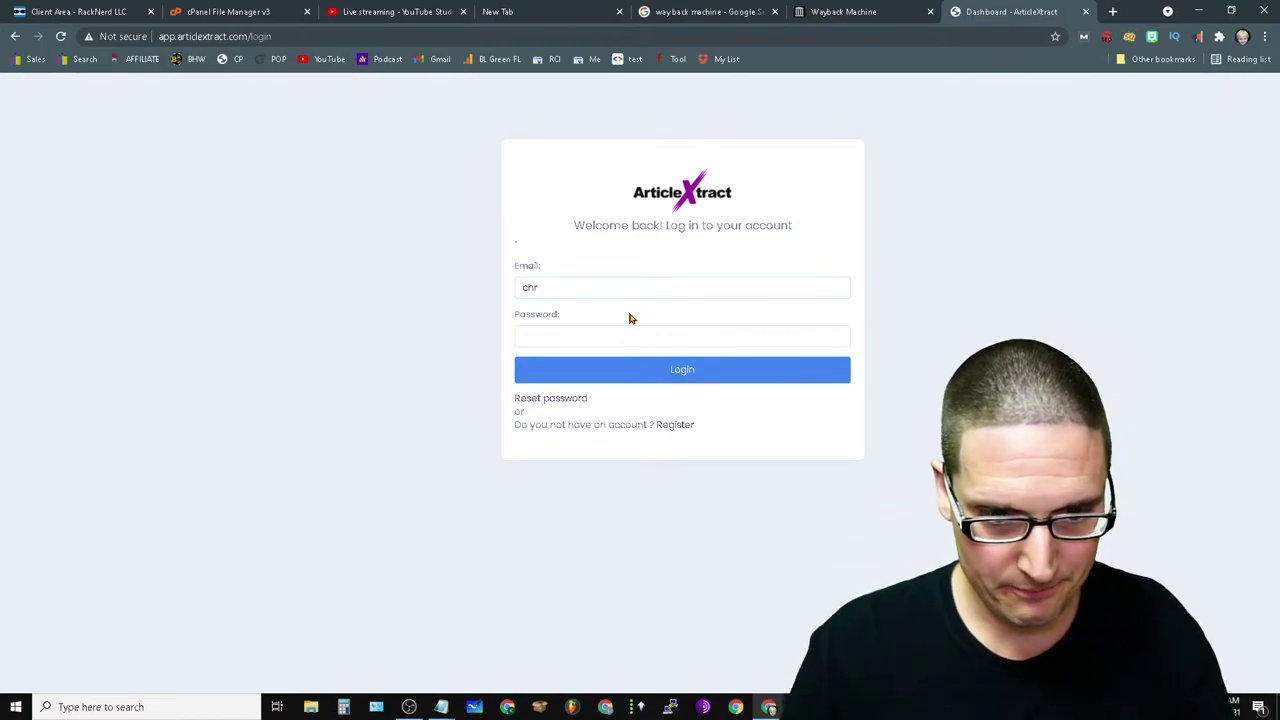
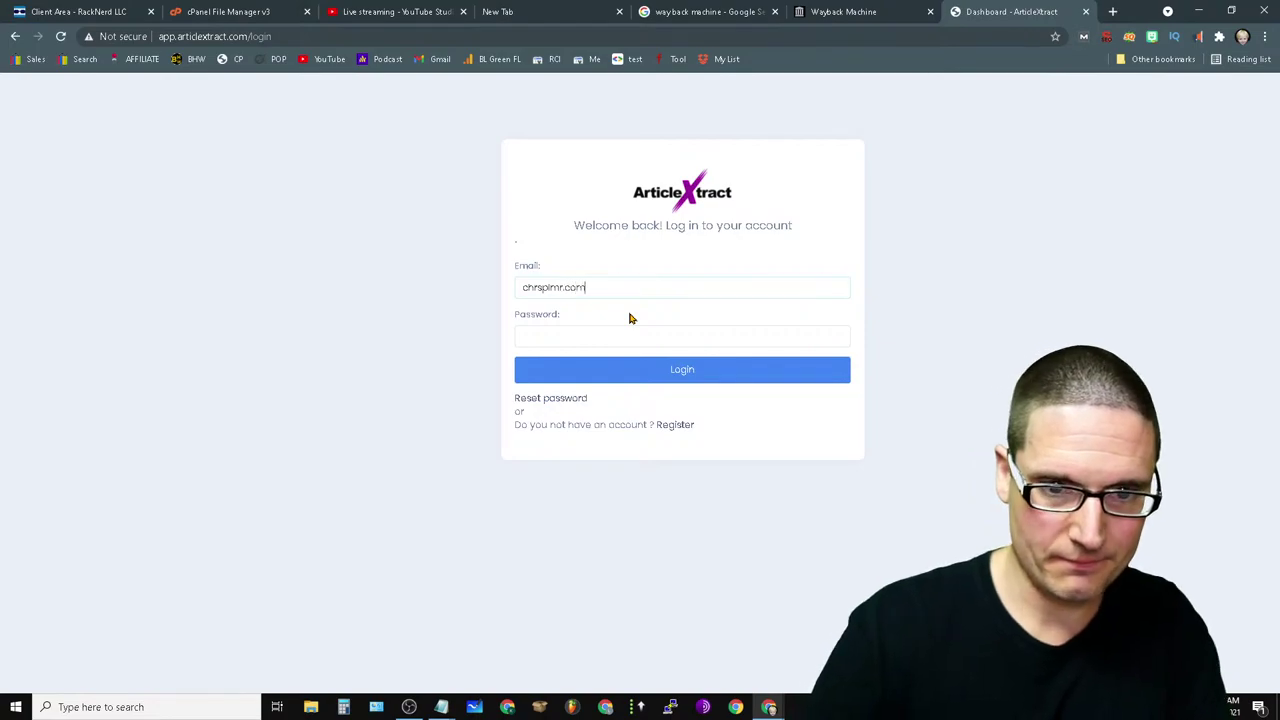
{"action": "left_click", "coordinate": [570, 335]}
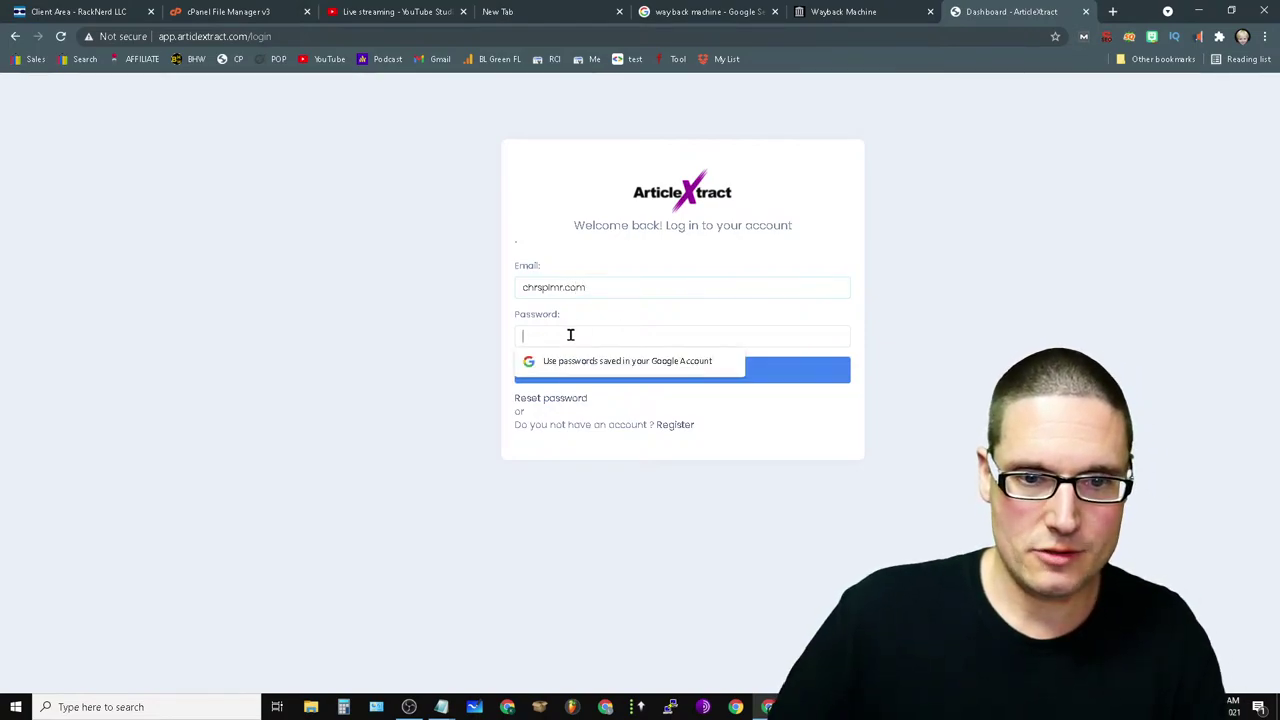
{"action": "right_click", "coordinate": [570, 337]}
{"action": "left_click", "coordinate": [627, 493]}
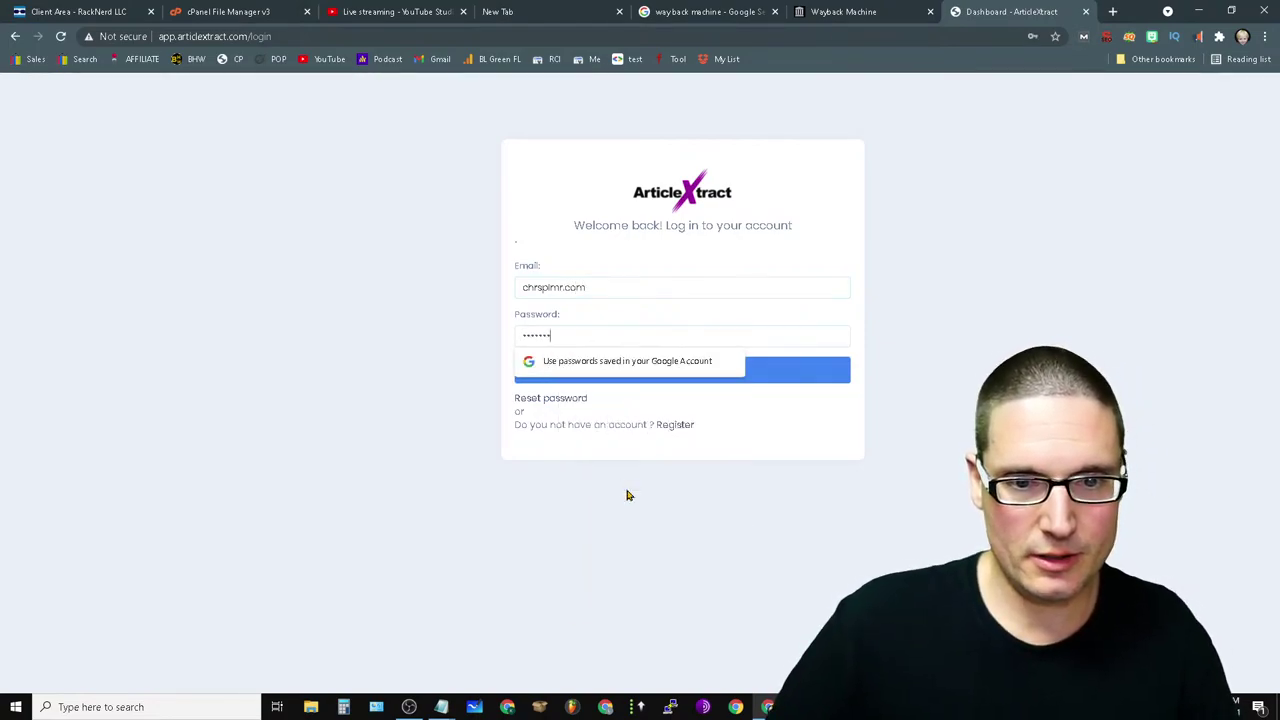
{"action": "left_click", "coordinate": [820, 374]}
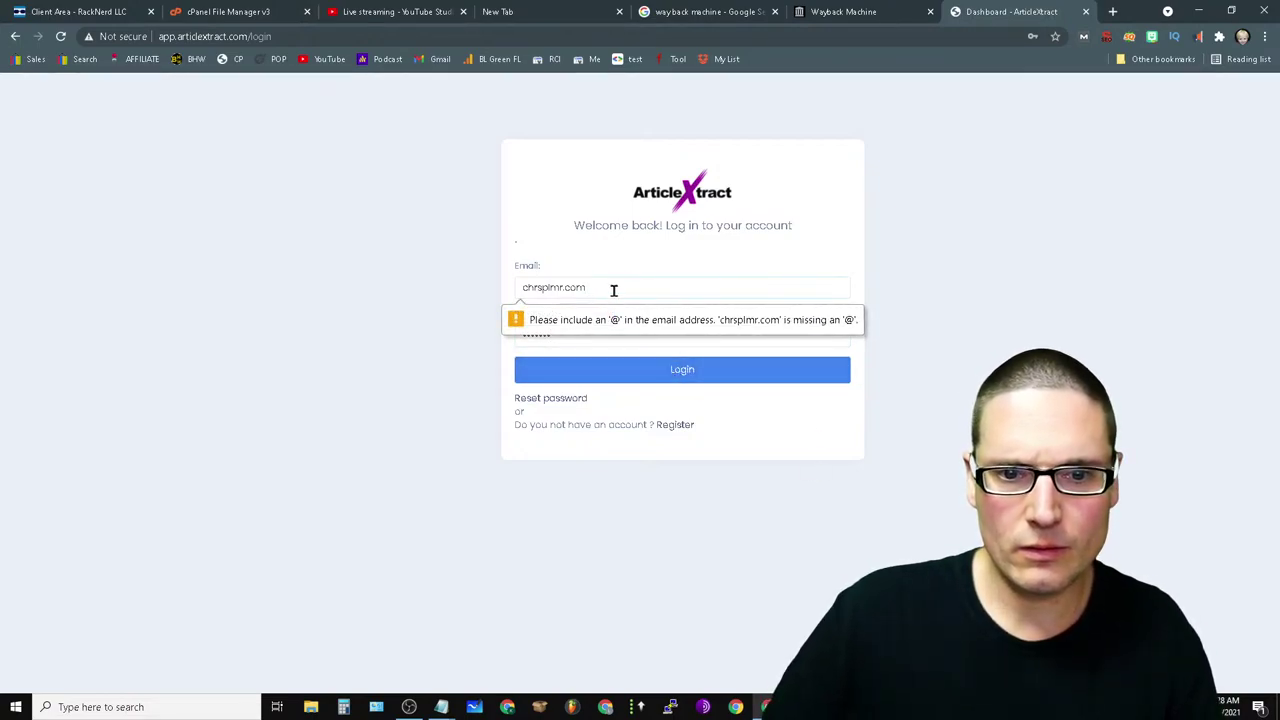
{"action": "left_click_drag", "start_coordinate": [613, 290], "coordinate": [408, 292]}
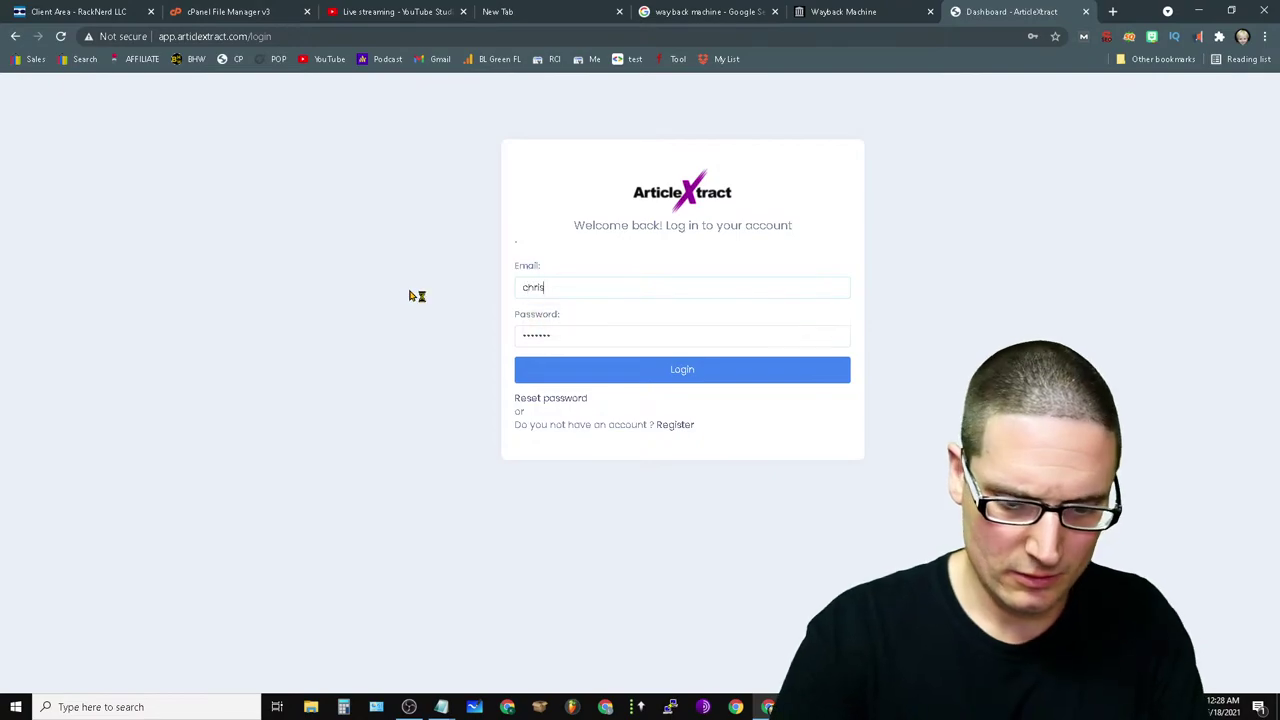
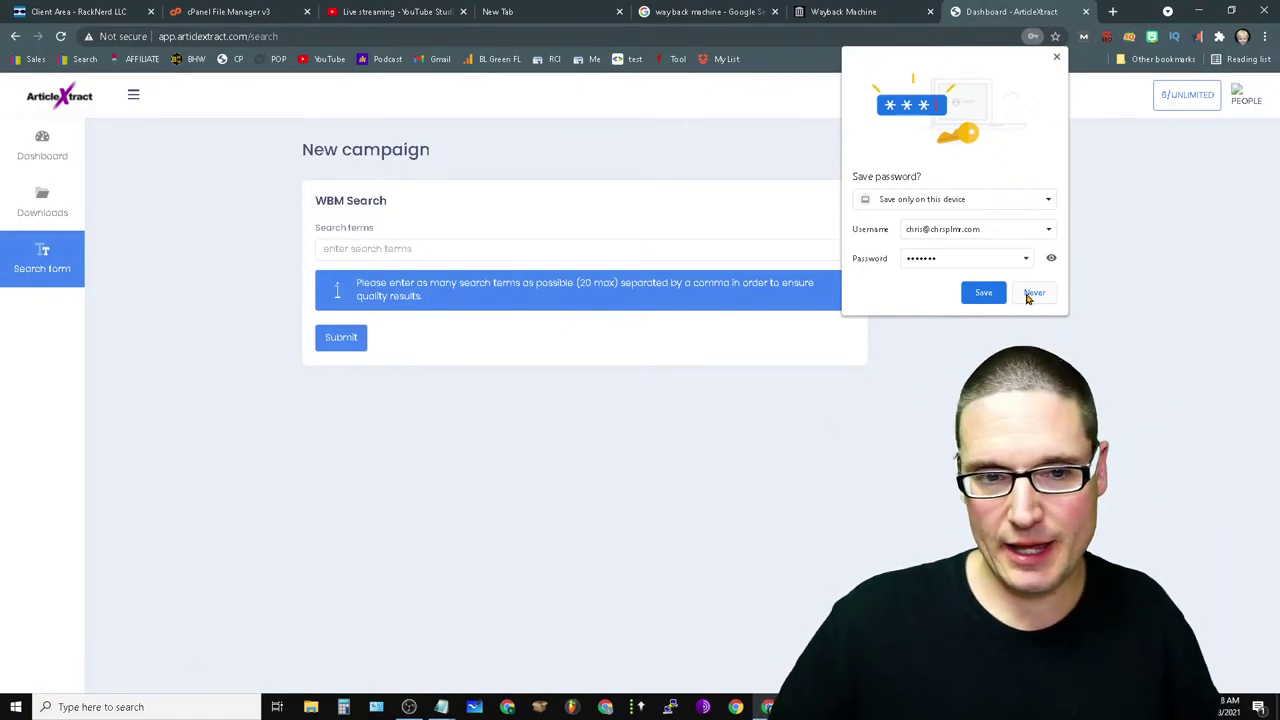
{"action": "left_click", "coordinate": [1031, 294]}
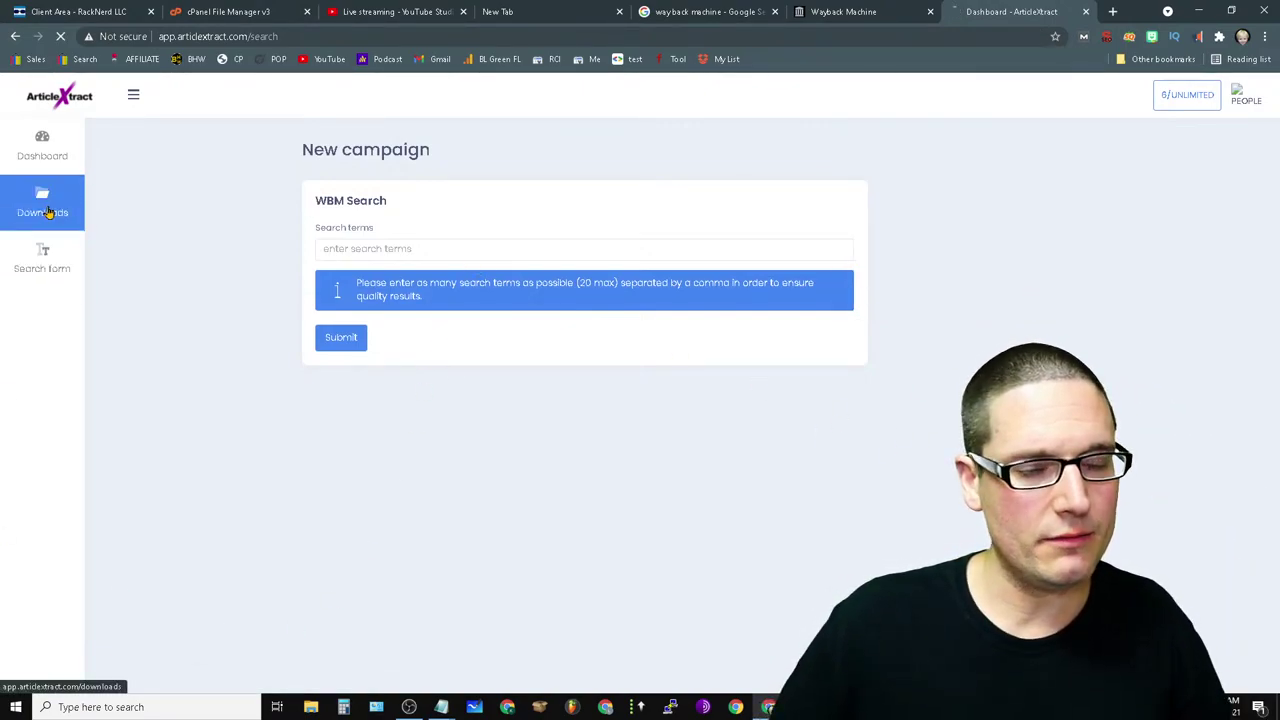
- Open Downloads and view batch 3WTWHOM8's Site / Date completed table
{"action": "left_click", "coordinate": [45, 203]}
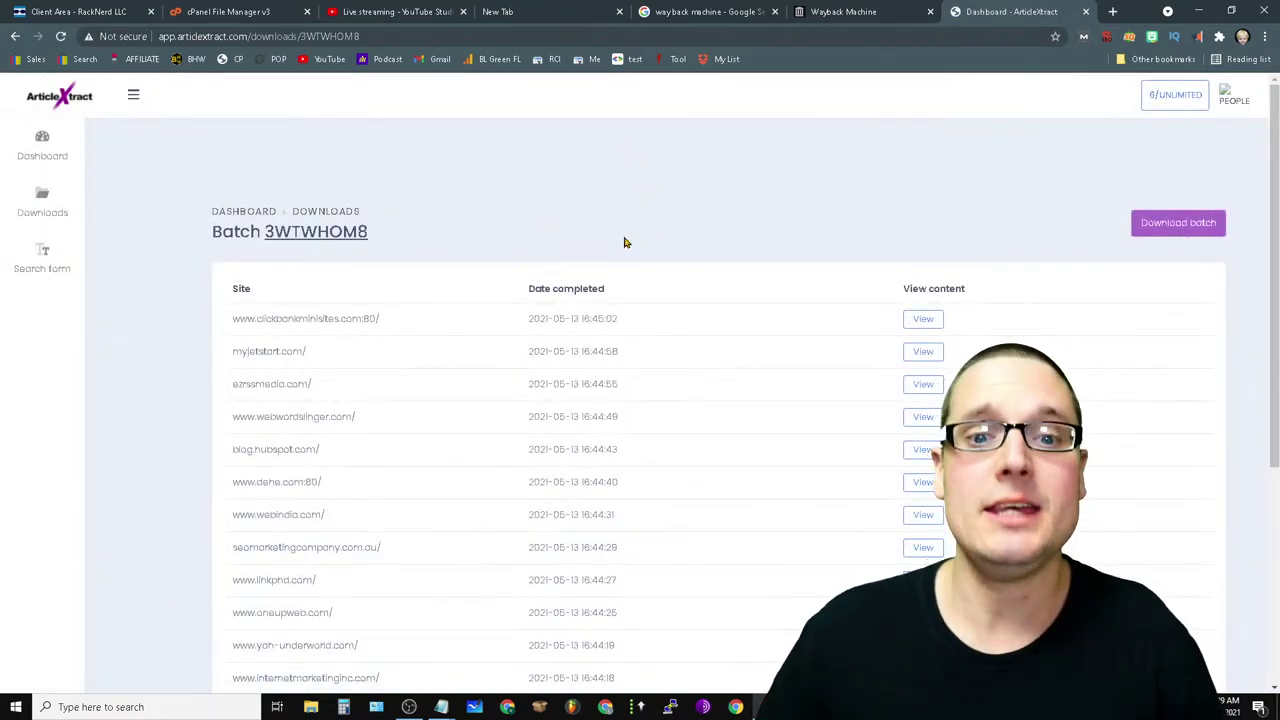
{"action": "scroll", "coordinate": [431, 166], "scroll_direction": "down", "scroll_amount": 6}
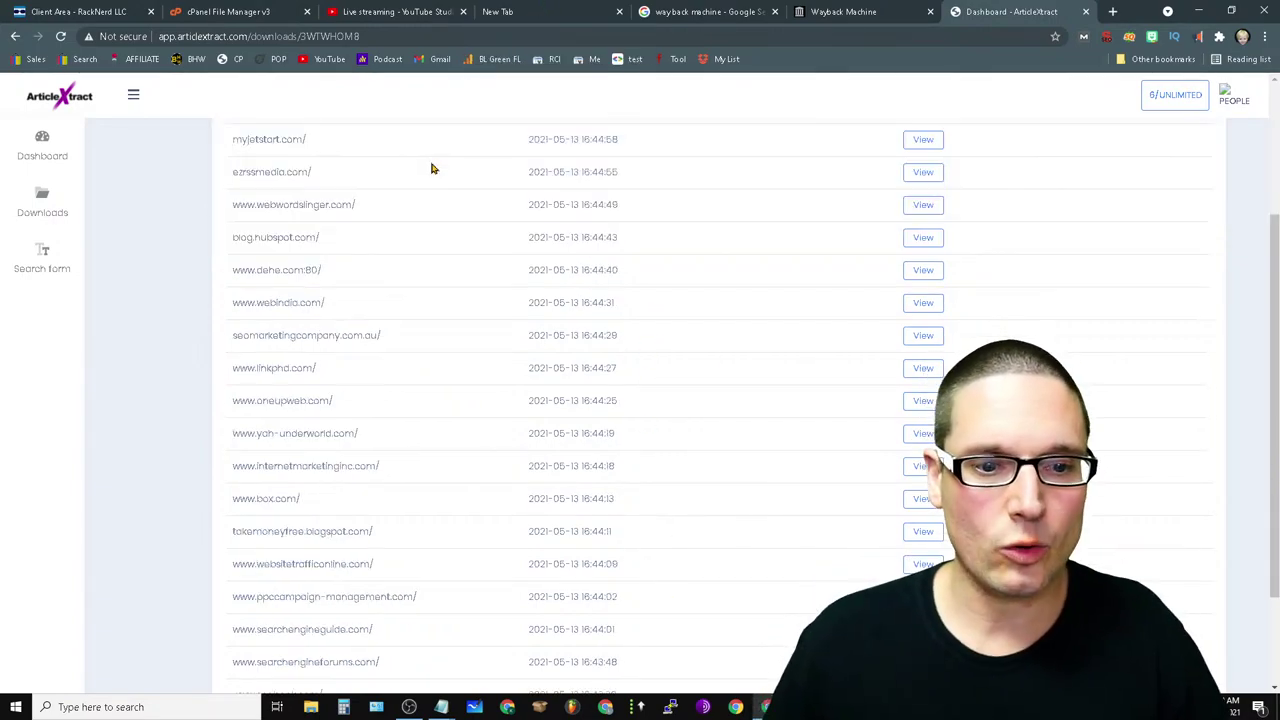
{"action": "scroll", "coordinate": [720, 505], "scroll_direction": "up", "scroll_amount": 6}
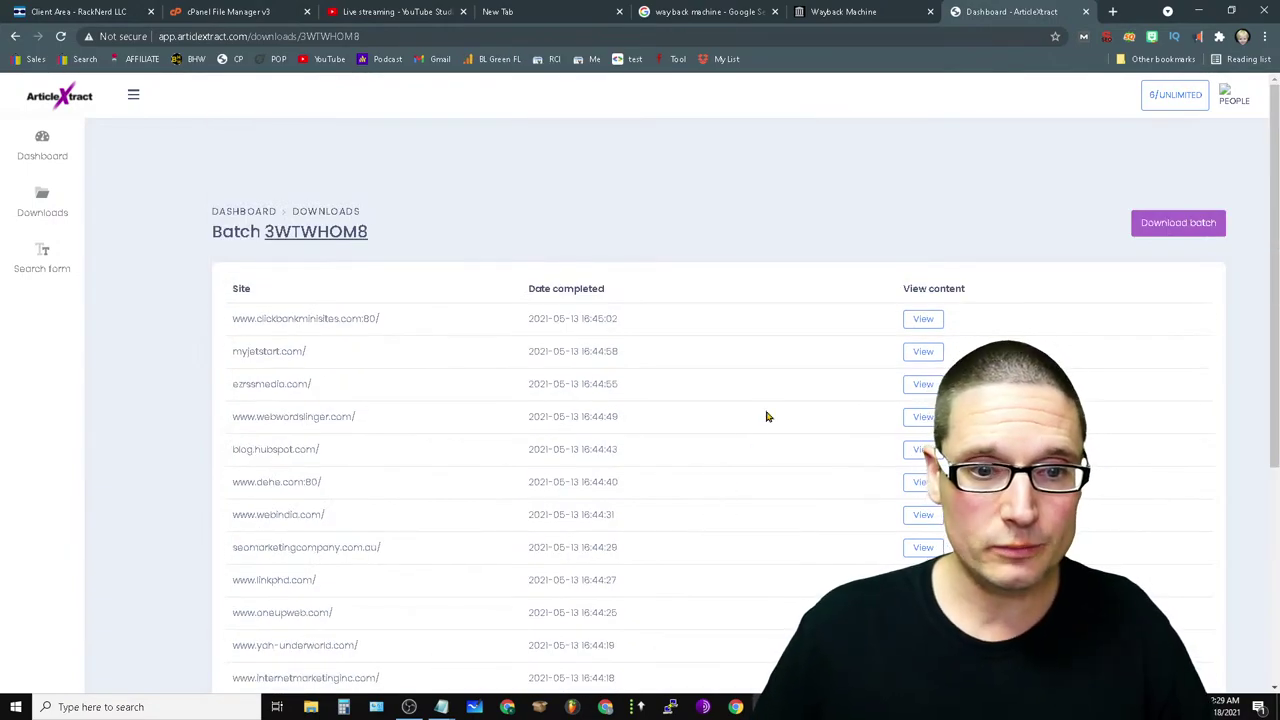
{"action": "scroll", "coordinate": [300, 576], "scroll_direction": "down", "scroll_amount": 4}
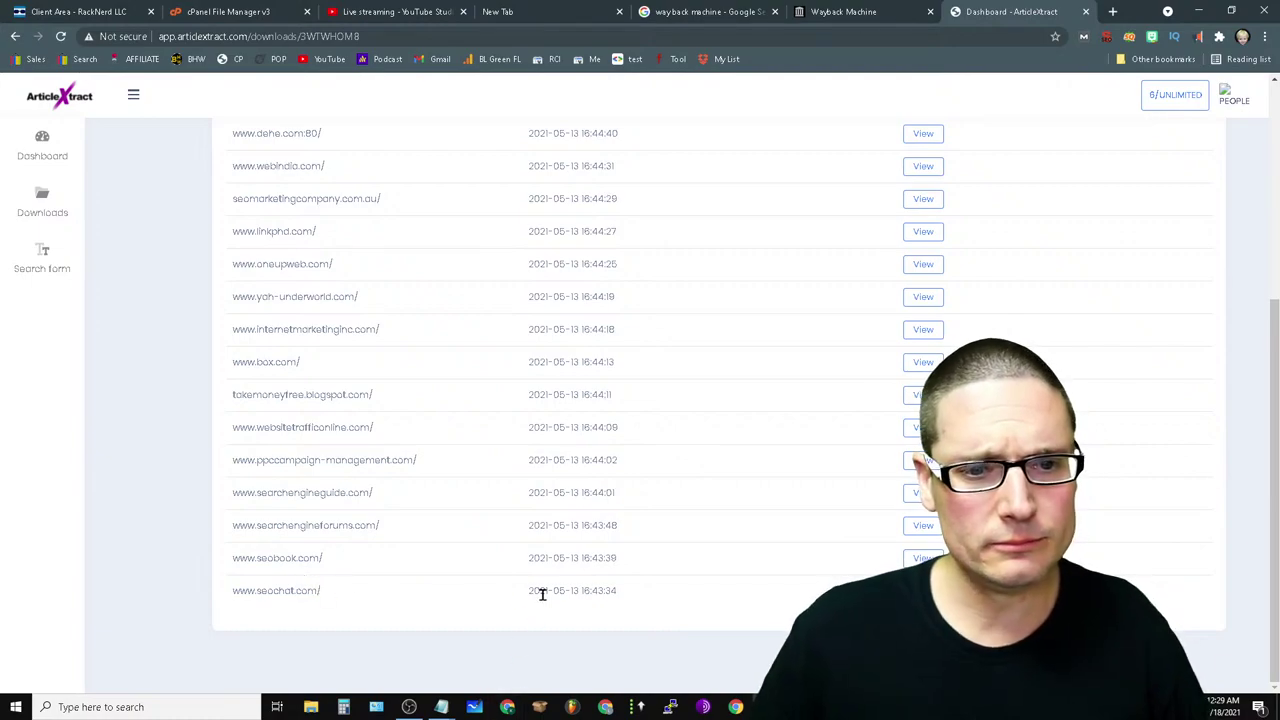
- Review the scraped site names and their 2021-05-13 completion dates in the table
{"action": "left_click_drag", "start_coordinate": [353, 596], "coordinate": [279, 257]}
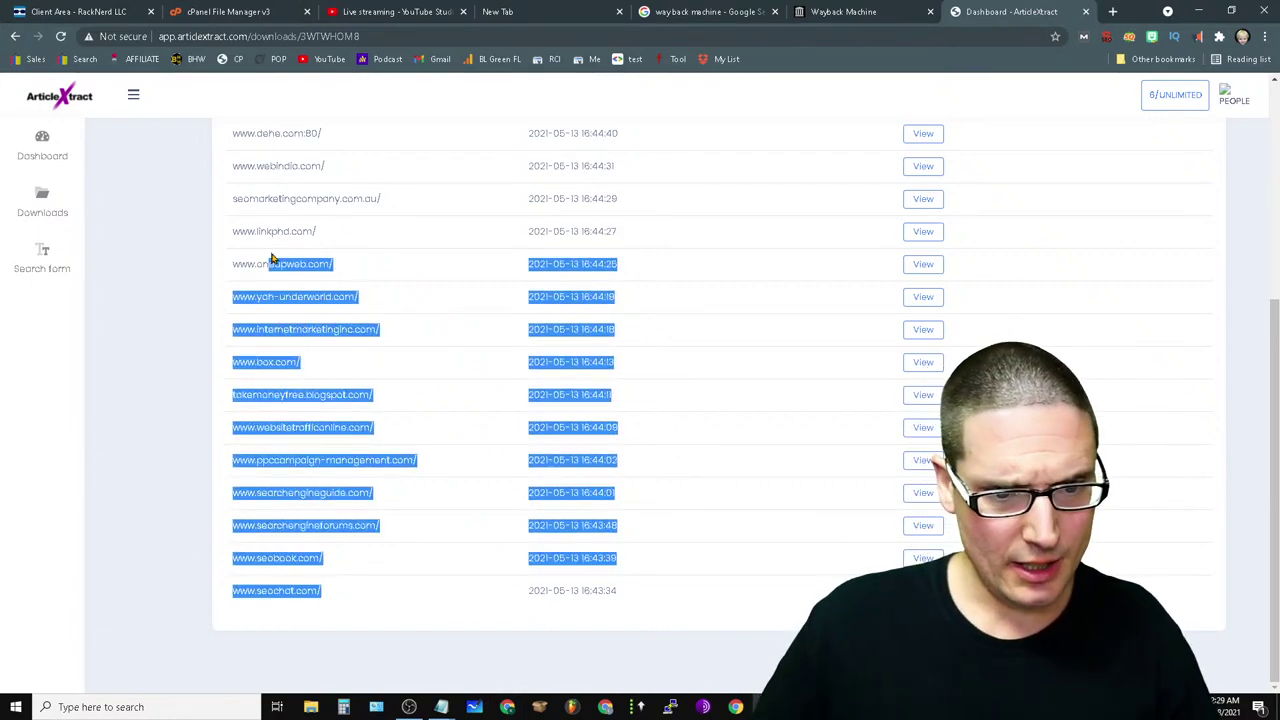
{"action": "left_click", "coordinate": [377, 544]}
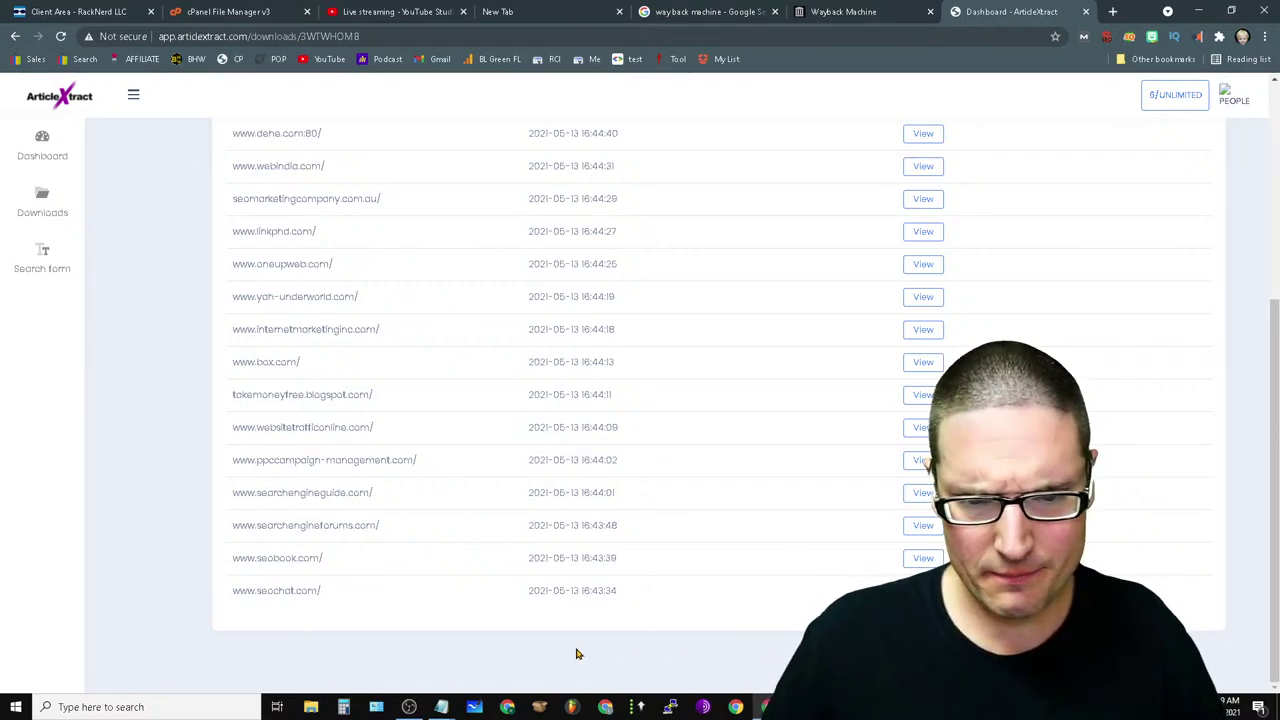
{"action": "left_click_drag", "start_coordinate": [643, 557], "coordinate": [454, 571]}
{"action": "left_click", "coordinate": [643, 460]}
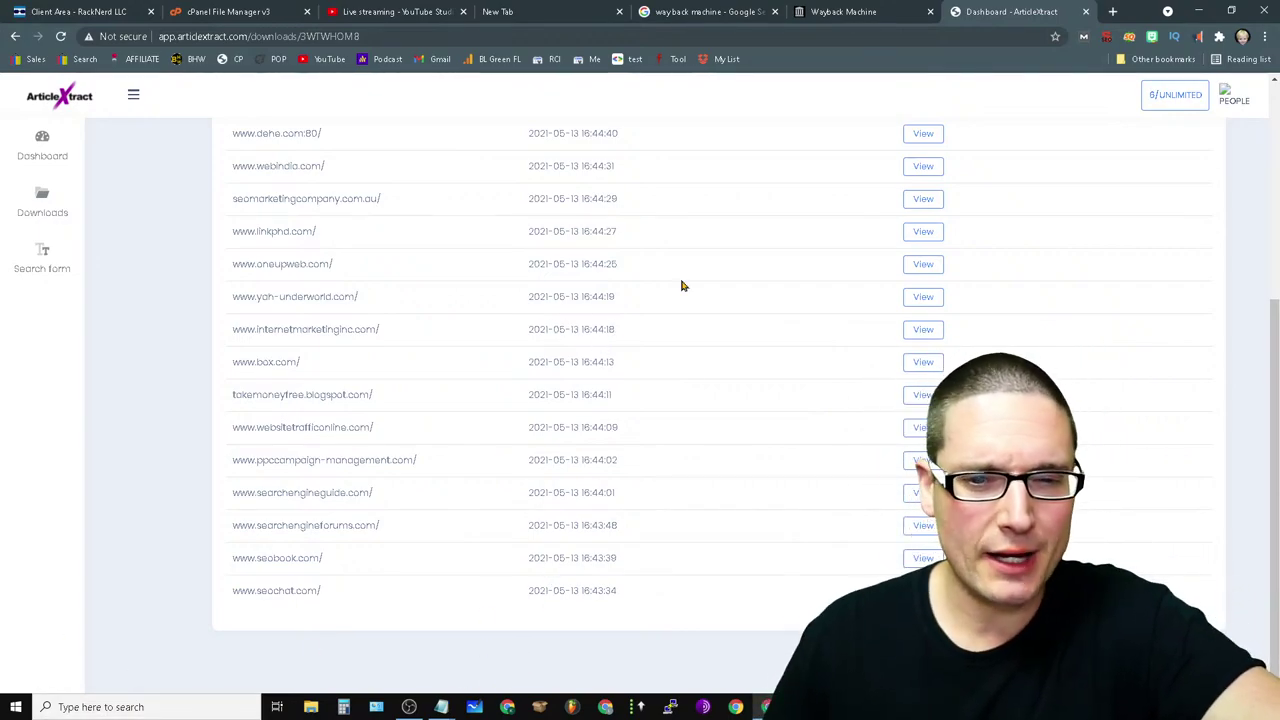
{"action": "scroll", "coordinate": [660, 295], "scroll_direction": "up", "scroll_amount": 4}
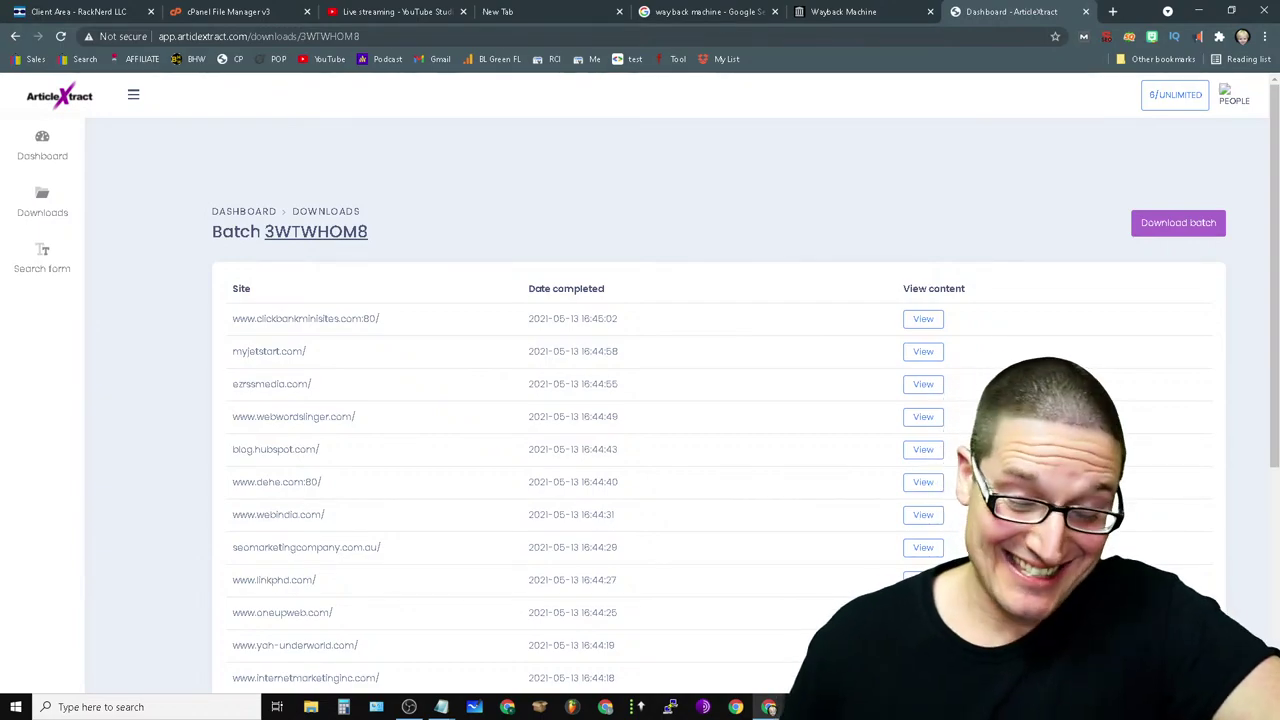
{"action": "scroll", "coordinate": [420, 465], "scroll_direction": "down", "scroll_amount": 5}
{"action": "scroll", "coordinate": [420, 455], "scroll_direction": "up", "scroll_amount": 5}
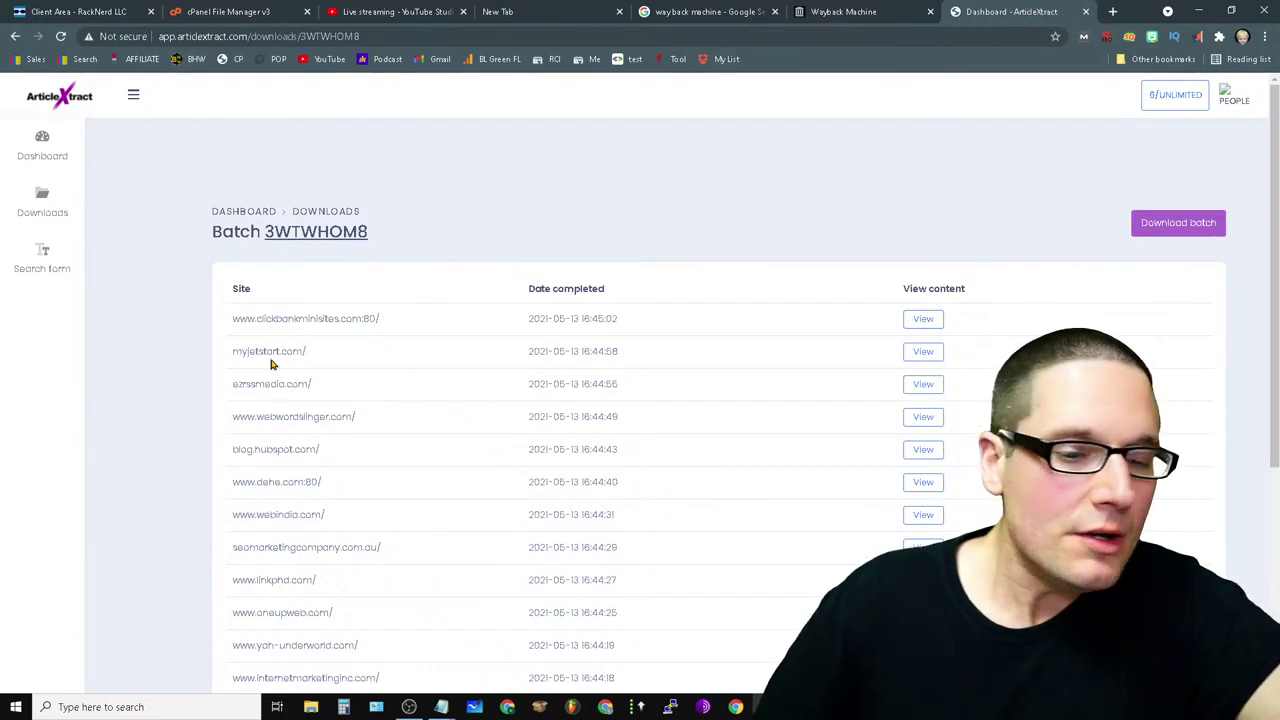
{"action": "left_click_drag", "start_coordinate": [229, 329], "coordinate": [400, 423]}
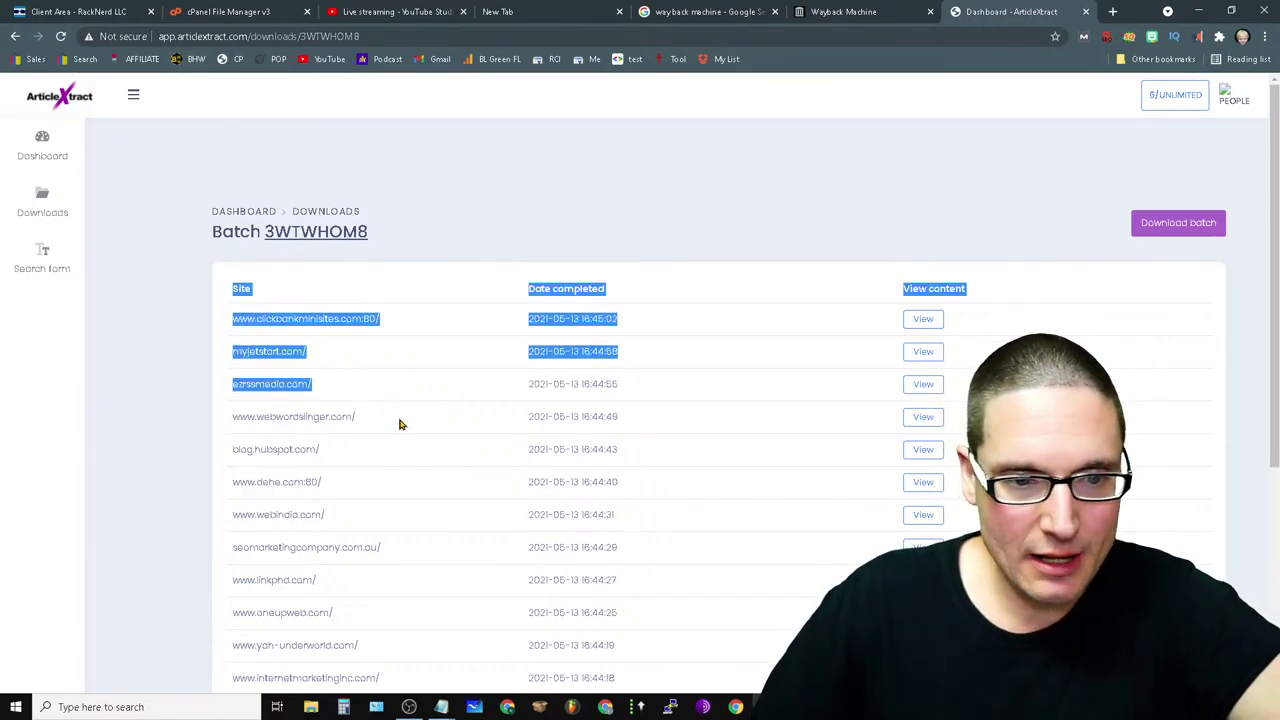
{"action": "left_click", "coordinate": [433, 405]}
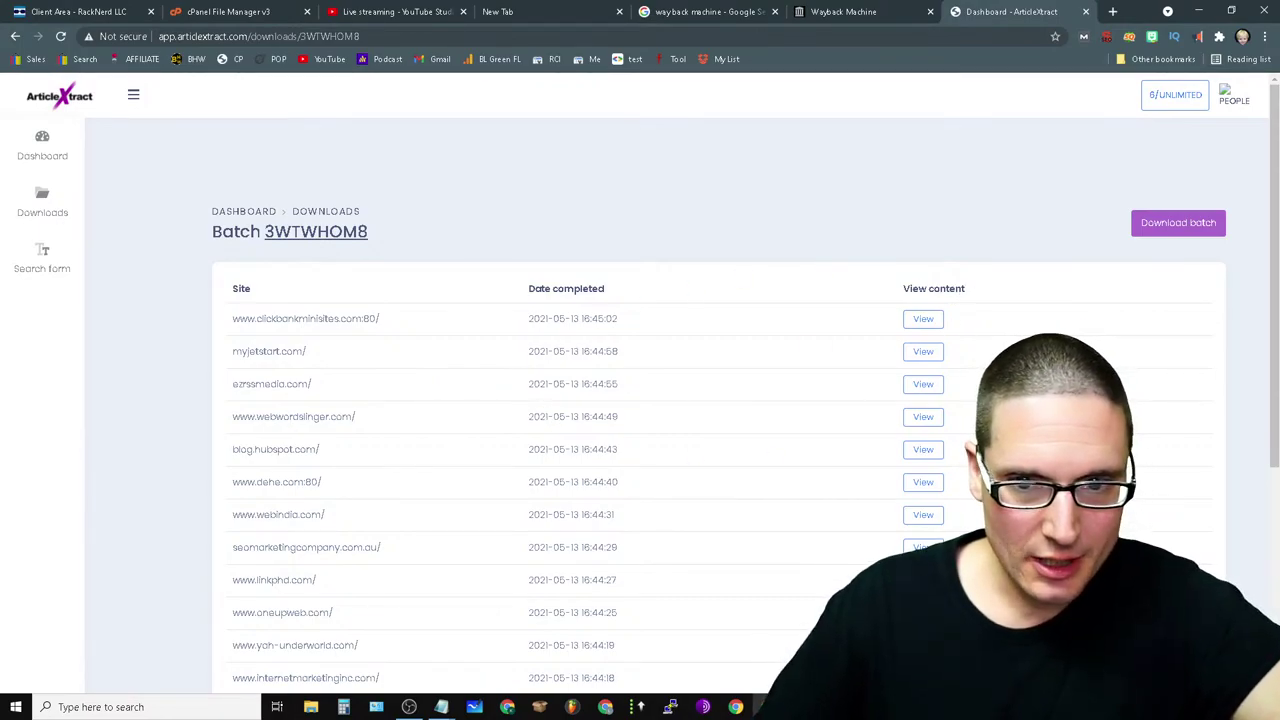
- Open the www-clickbankminisites-com-80.txt extract, copy all its text, and open a new tab
{"action": "left_click", "coordinate": [923, 318]}
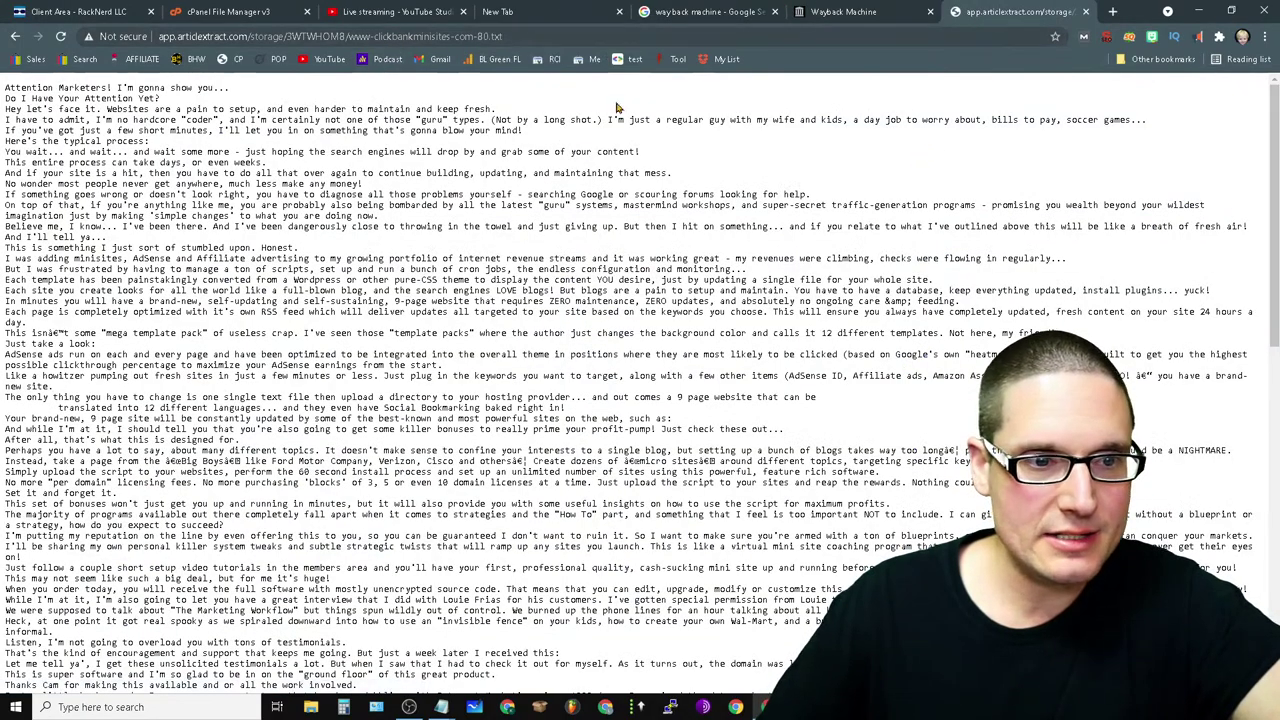
{"action": "left_click_drag", "start_coordinate": [1275, 216], "coordinate": [1275, 95]}
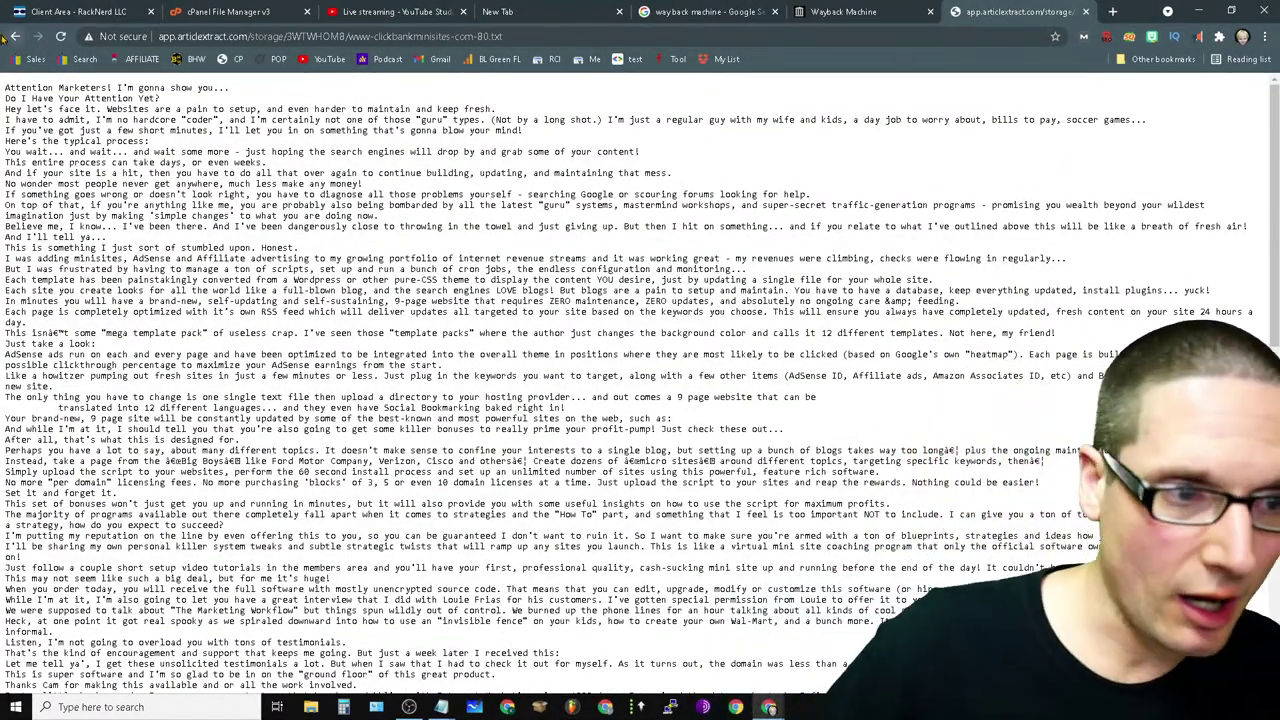
{"action": "left_click_drag", "start_coordinate": [5, 87], "coordinate": [1000, 300]}
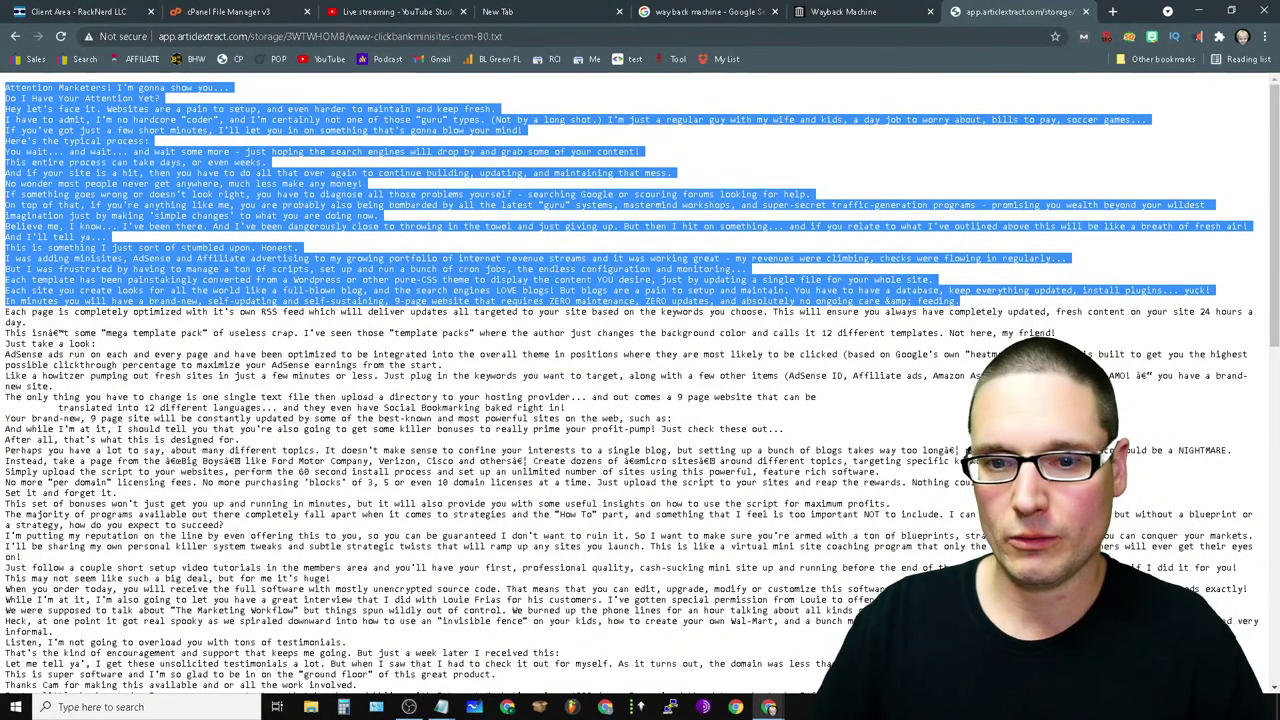
{"action": "left_click", "coordinate": [196, 307]}
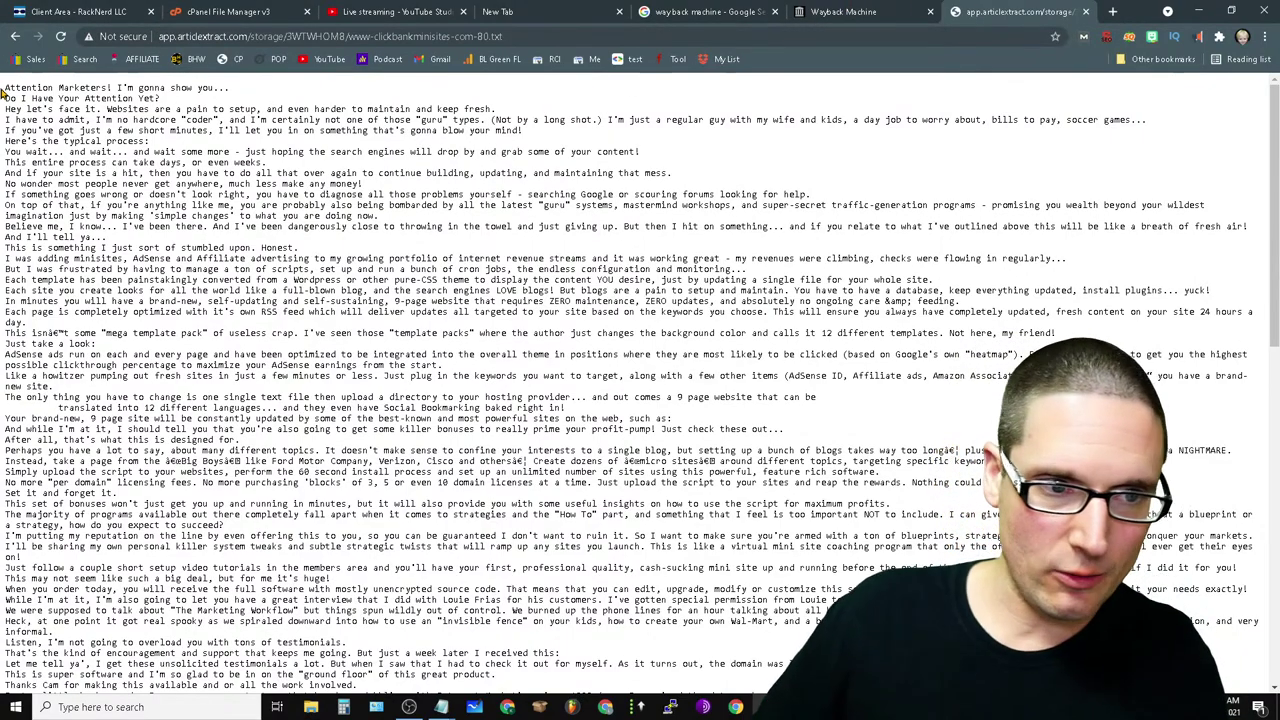
{"action": "left_click_drag", "start_coordinate": [3, 91], "coordinate": [400, 695]}
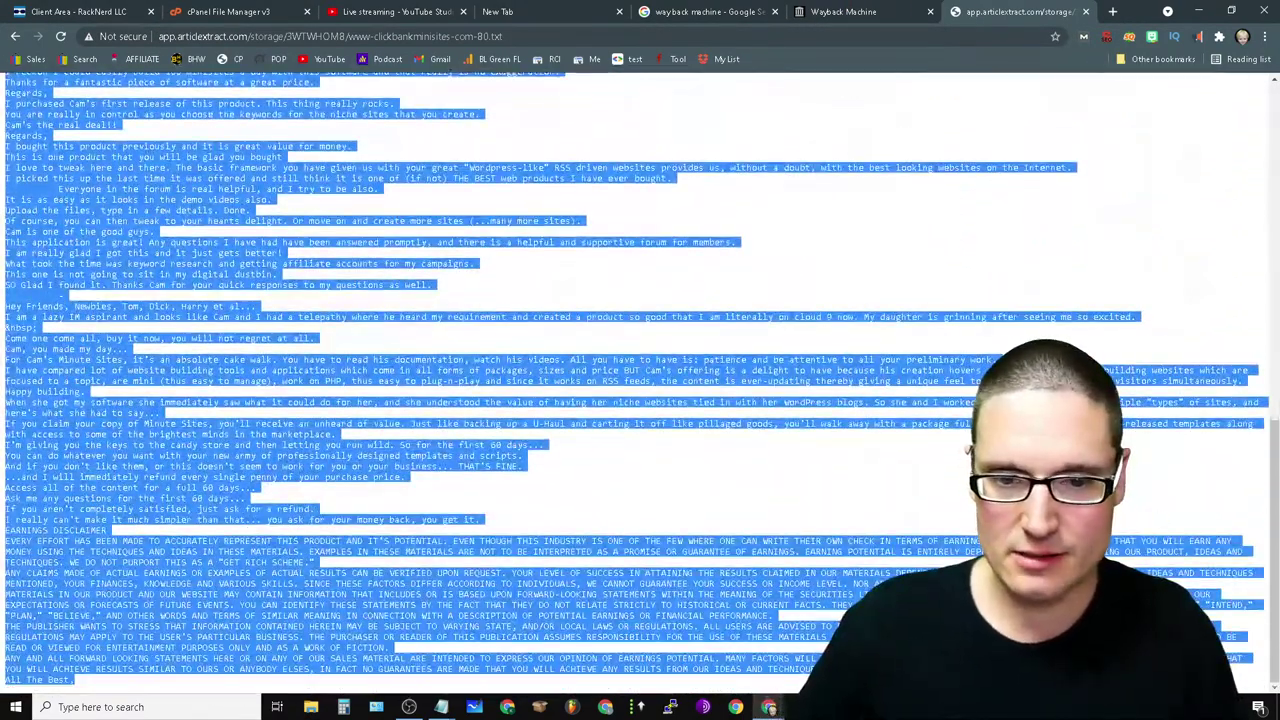
{"action": "right_click", "coordinate": [294, 358]}
{"action": "left_click", "coordinate": [325, 374]}
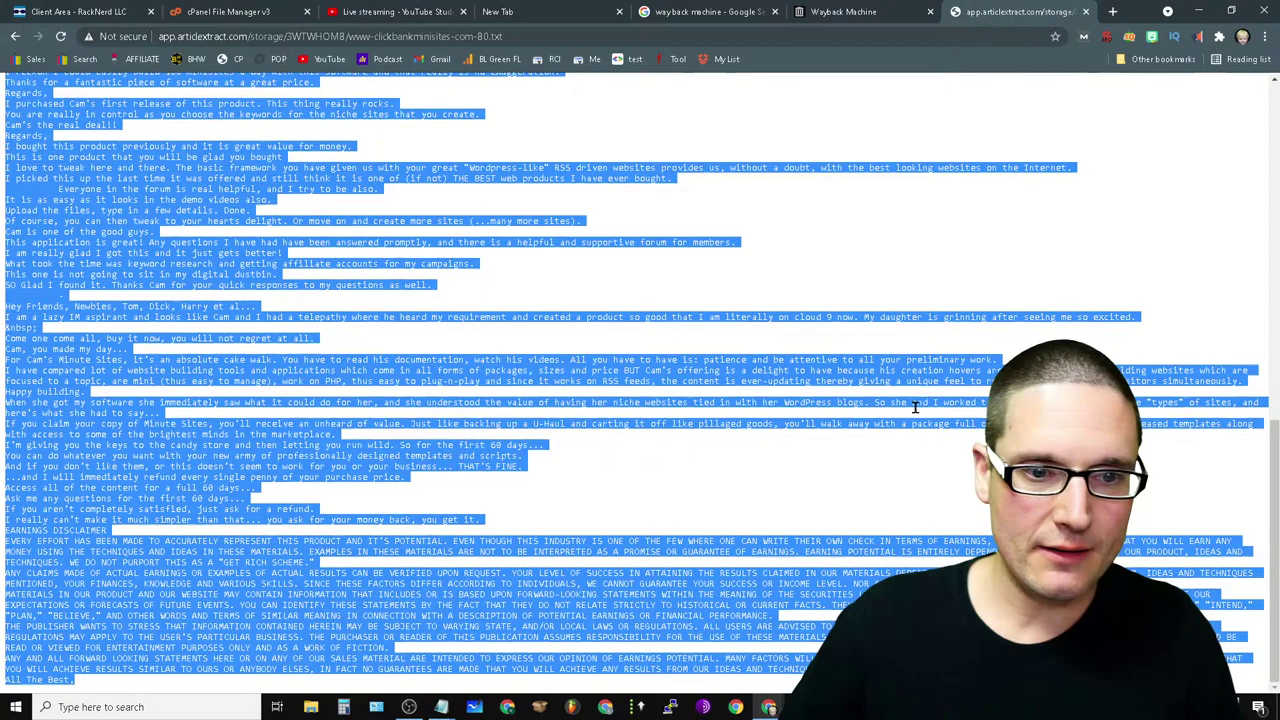
{"action": "left_click", "coordinate": [1112, 12]}
- Go to mass.page in the new tab and scroll through its homepage
{"action": "left_click", "coordinate": [586, 295]}
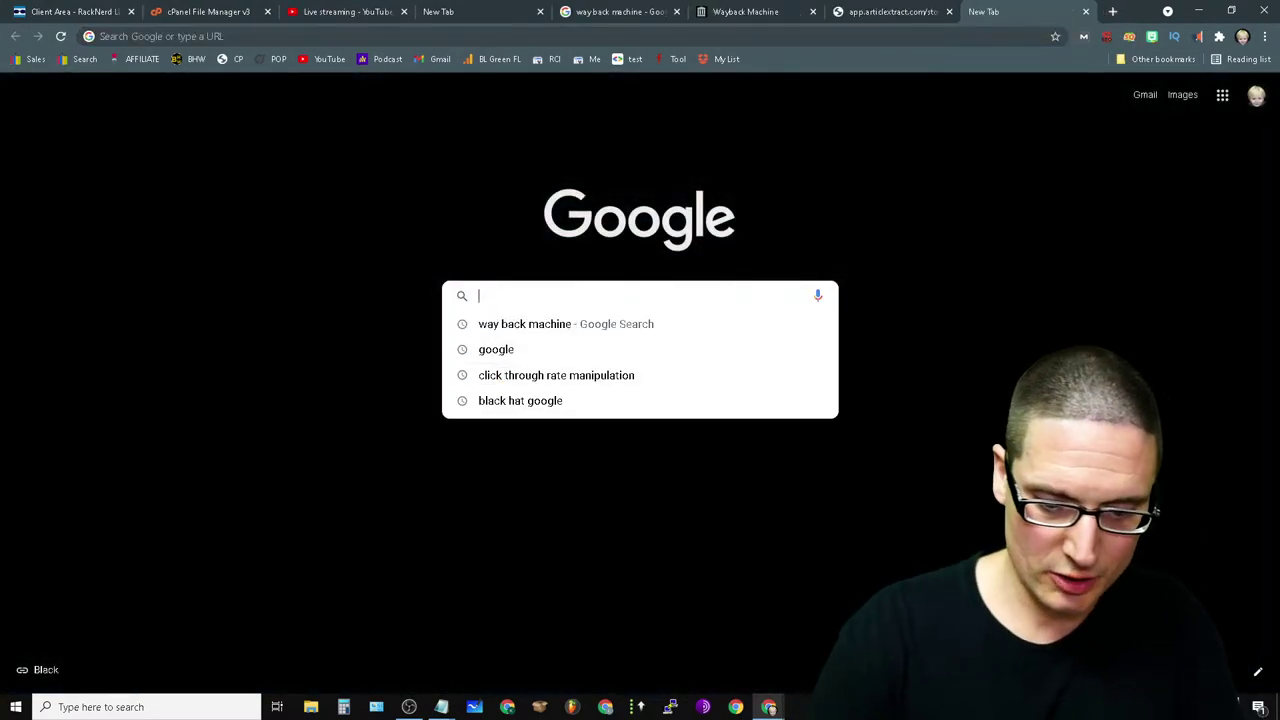
{"action": "type", "text": "mas"}
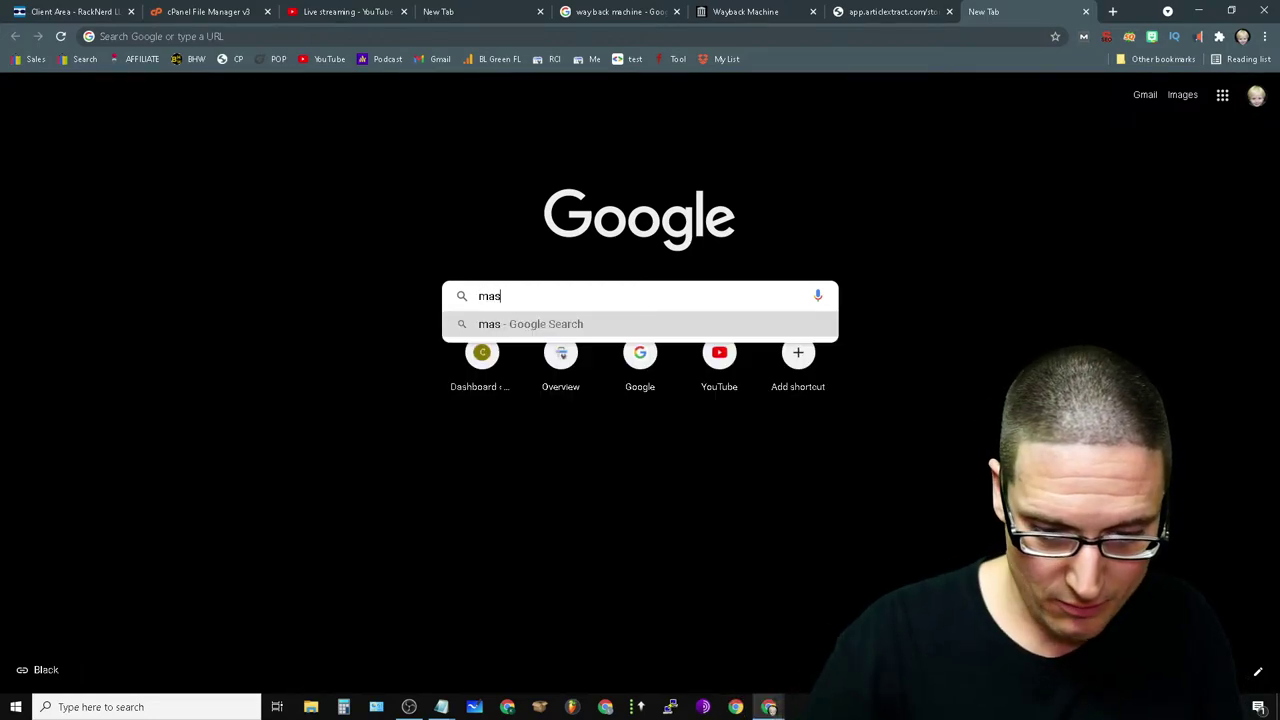
{"action": "type", "text": "s.page"}
{"action": "key", "text": "Return"}
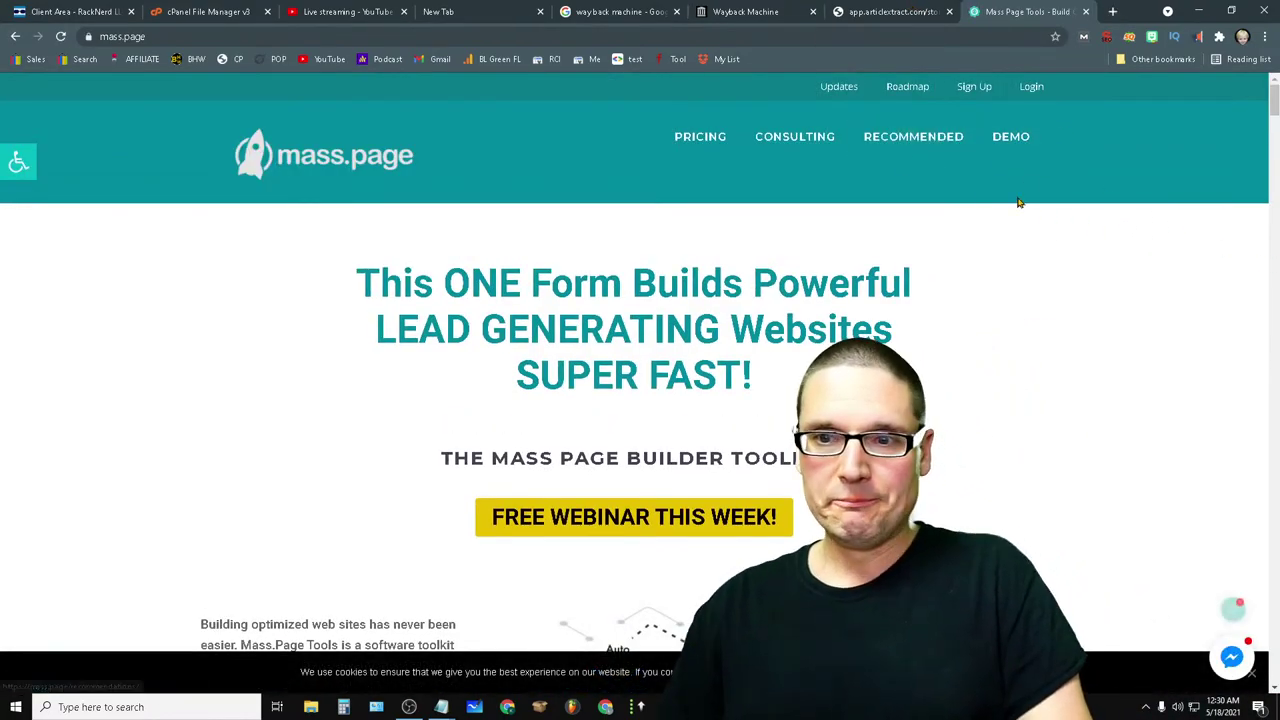
{"action": "scroll", "coordinate": [240, 614], "scroll_direction": "down", "scroll_amount": 15}
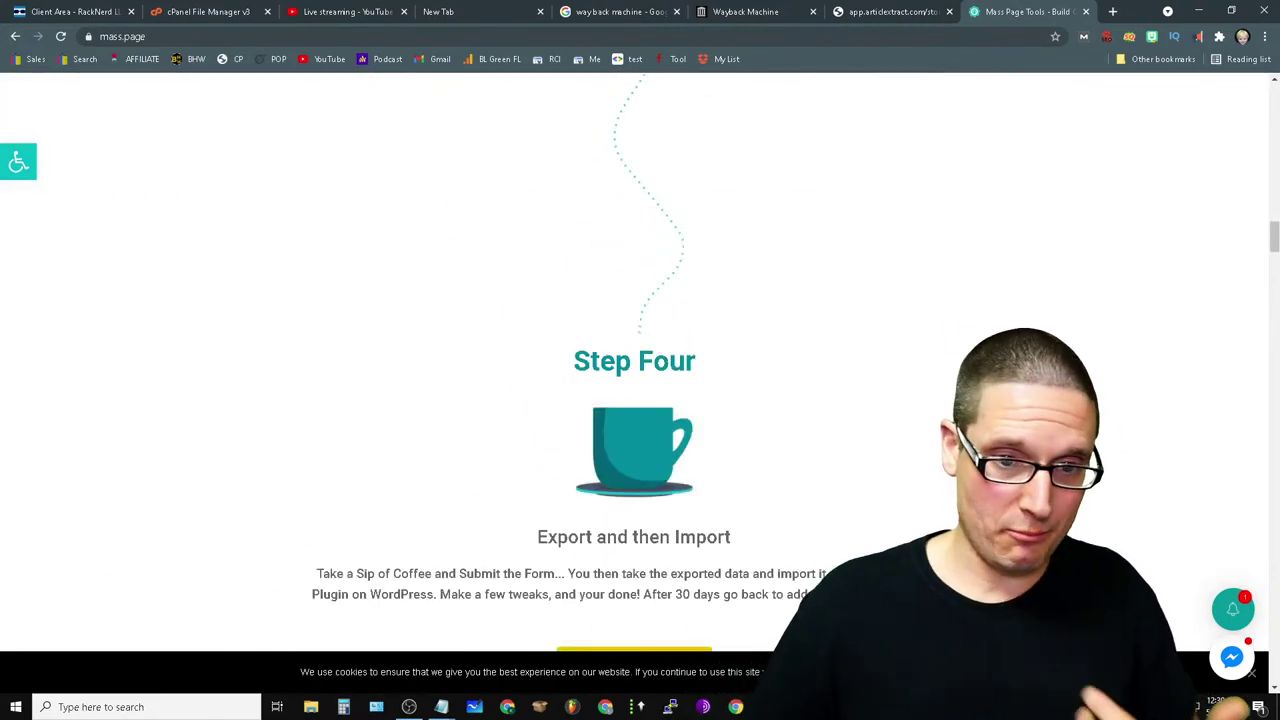
{"action": "scroll", "coordinate": [240, 400], "scroll_direction": "up", "scroll_amount": 6}
{"action": "scroll", "coordinate": [735, 350], "scroll_direction": "up", "scroll_amount": 10}
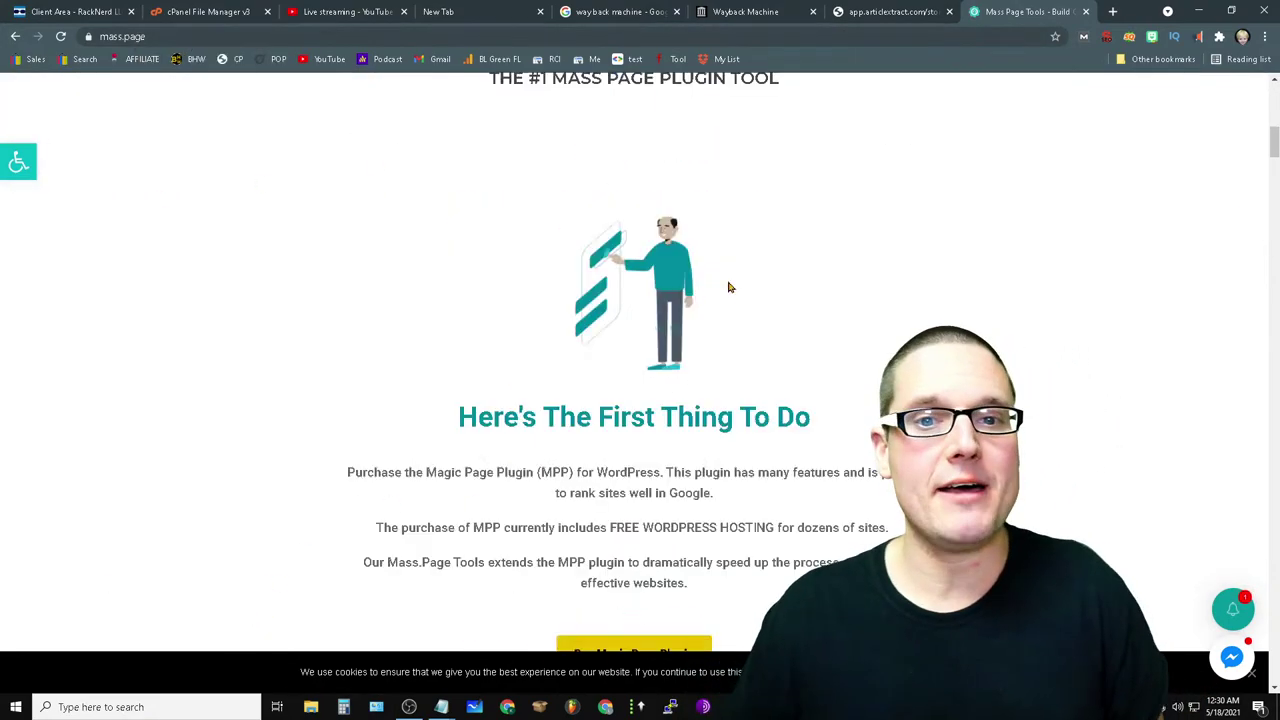
{"action": "left_click", "coordinate": [196, 32]}
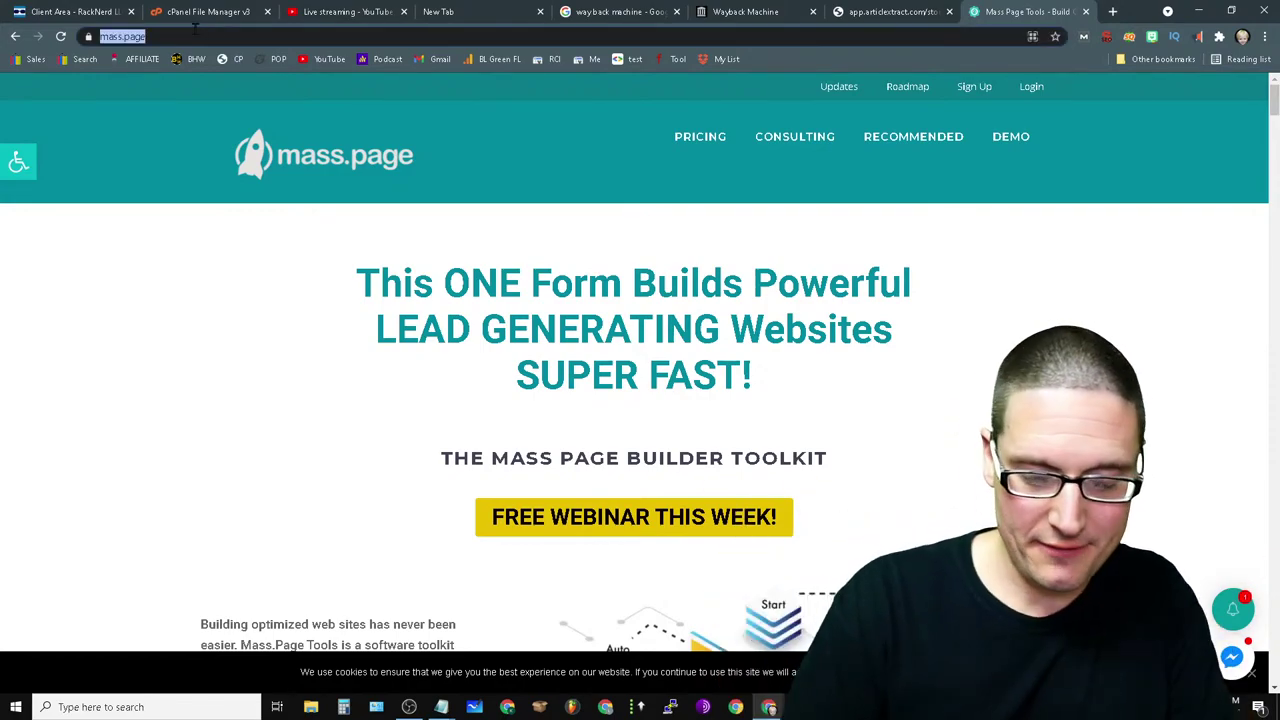
- Search Google for 'wordai', then return to the app.articlextract.com extracted-text tab
{"action": "type", "text": "word"}
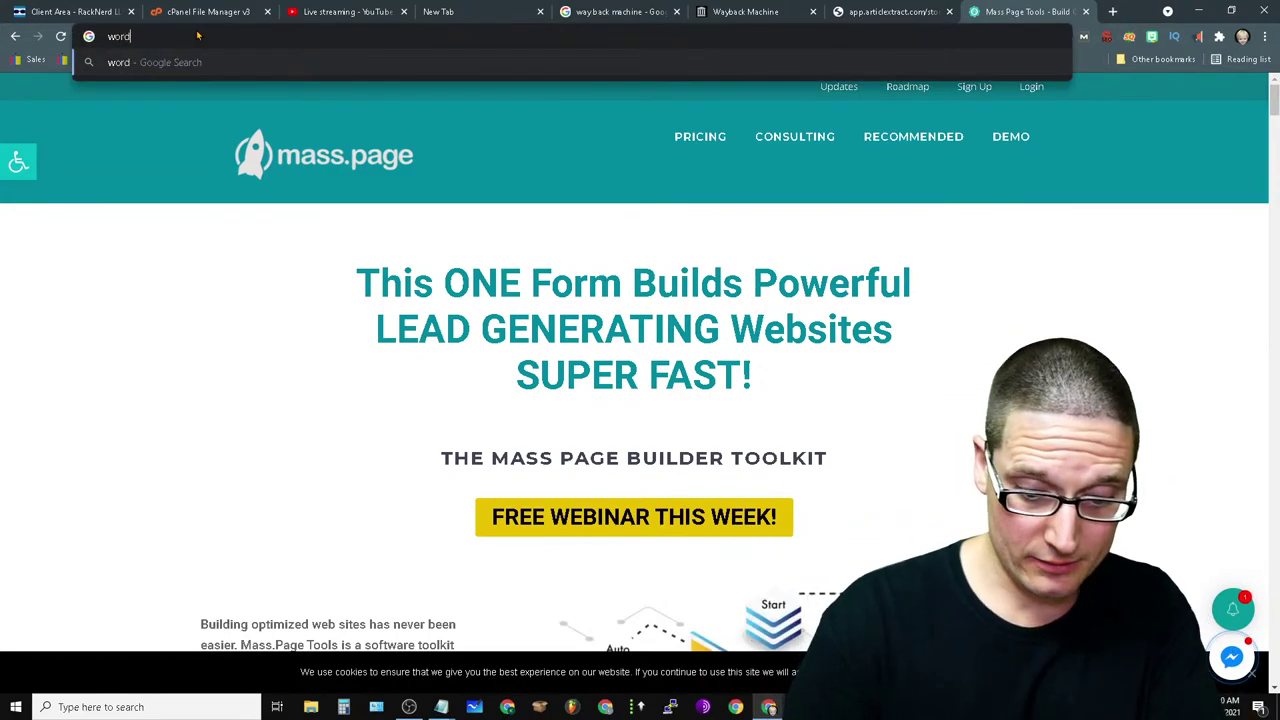
{"action": "type", "text": "ai"}
{"action": "key", "text": "Return"}
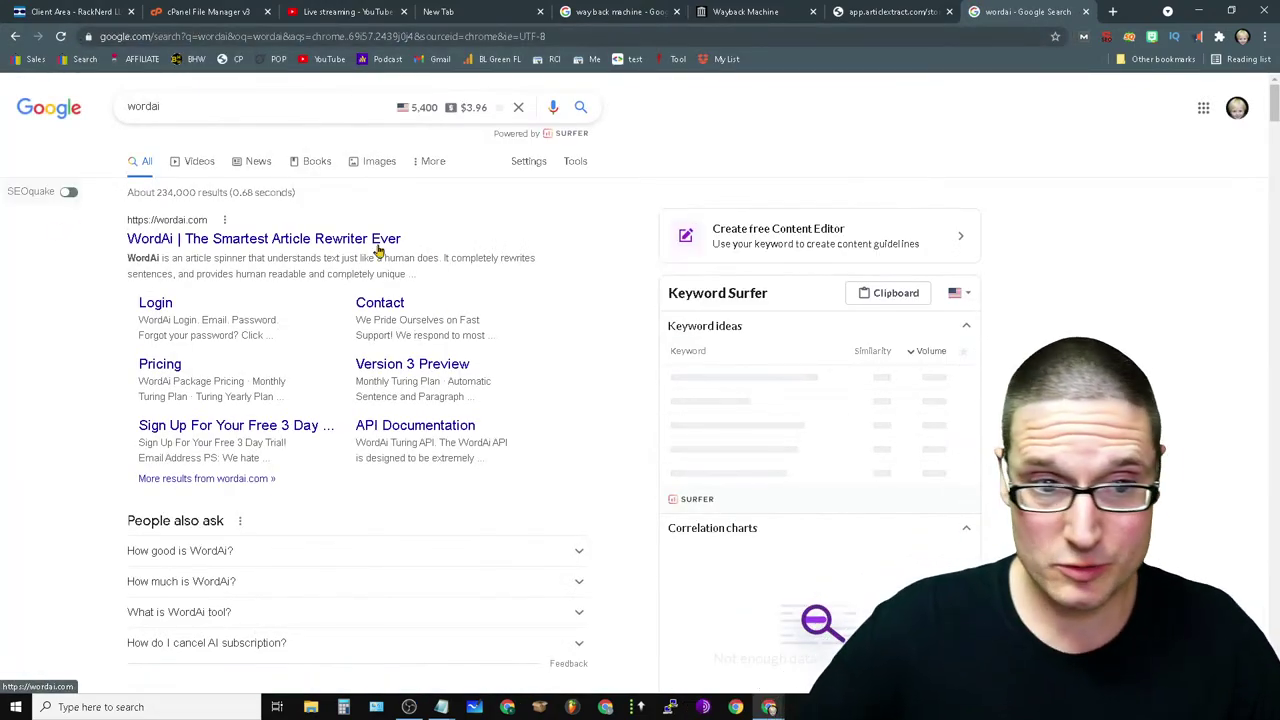
{"action": "double_click", "coordinate": [206, 106]}
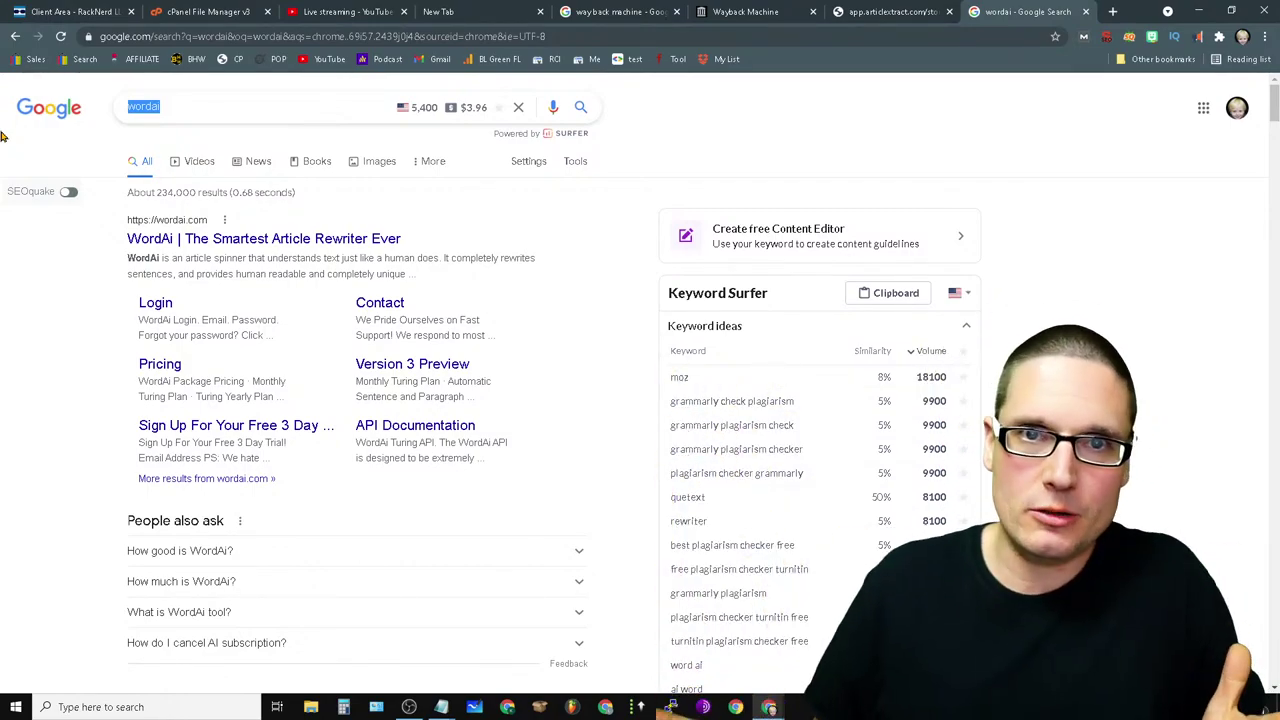
{"action": "left_click", "coordinate": [918, 10]}
{"action": "scroll", "coordinate": [490, 360], "scroll_direction": "up", "scroll_amount": 10}
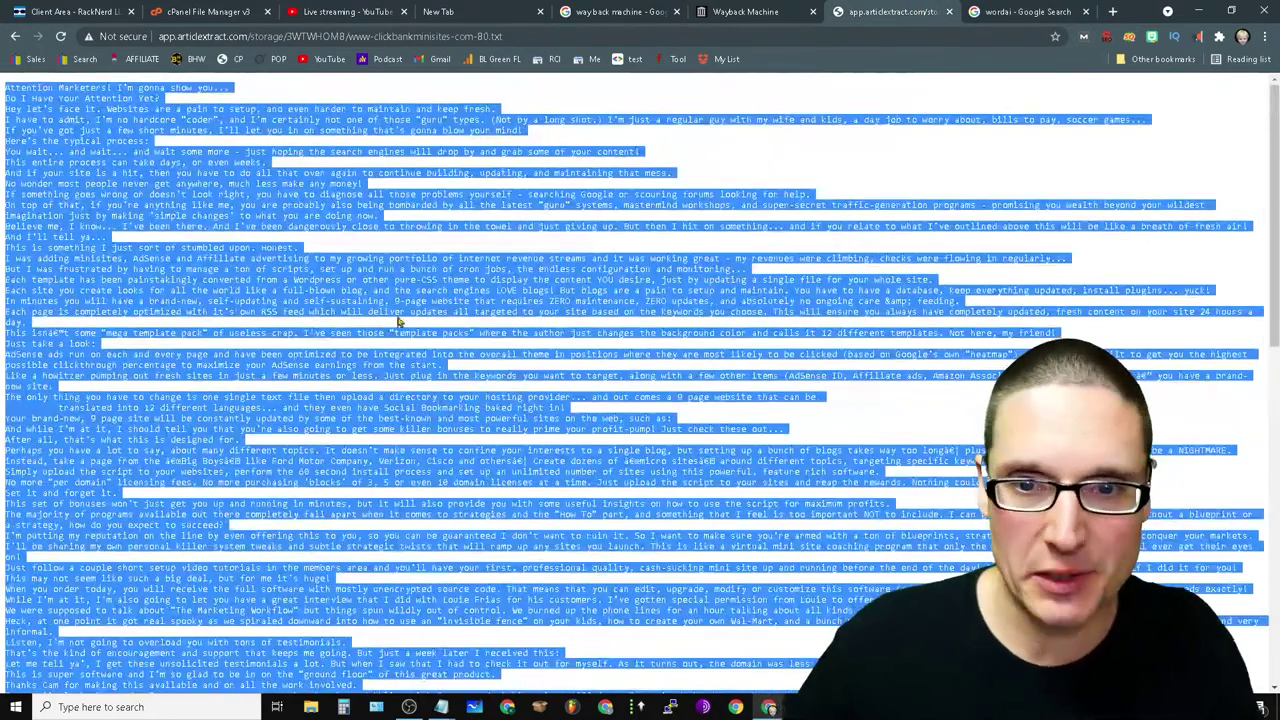
- Review the extracted text for ezrsmedia.com and myjetstart.com from batch 3WTWHOM8
{"action": "left_click", "coordinate": [15, 36]}
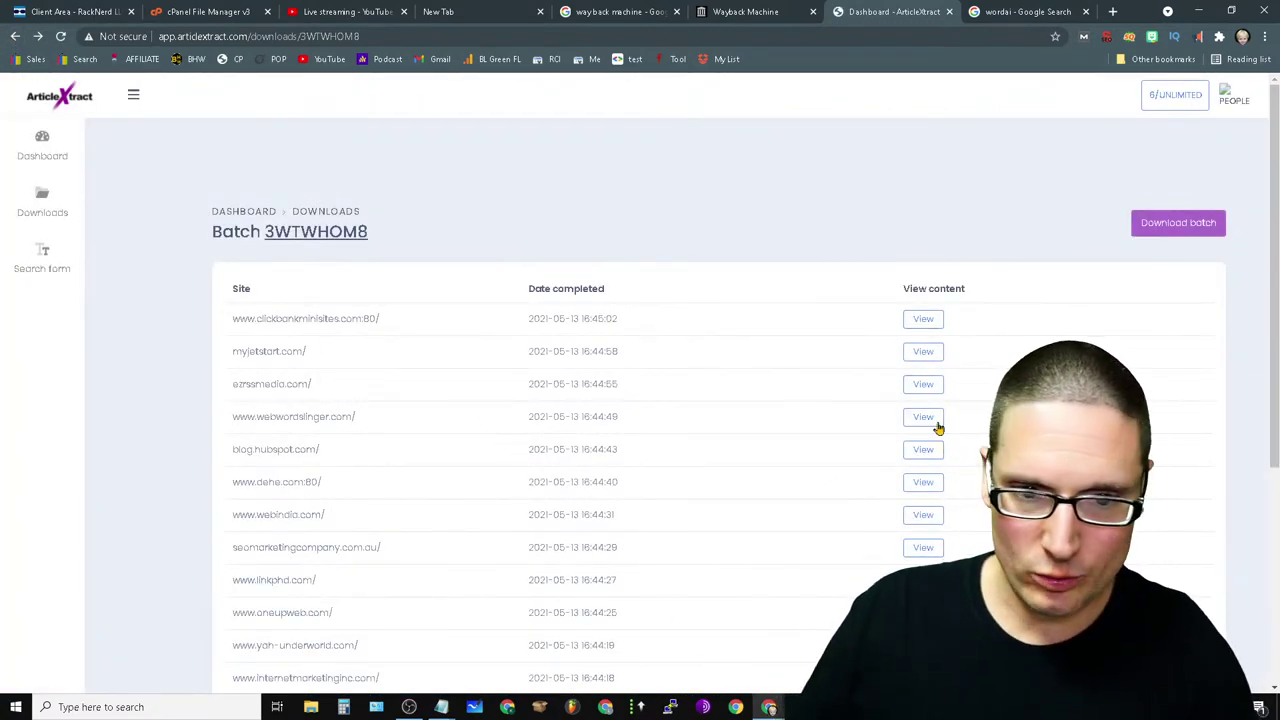
{"action": "left_click", "coordinate": [914, 390]}
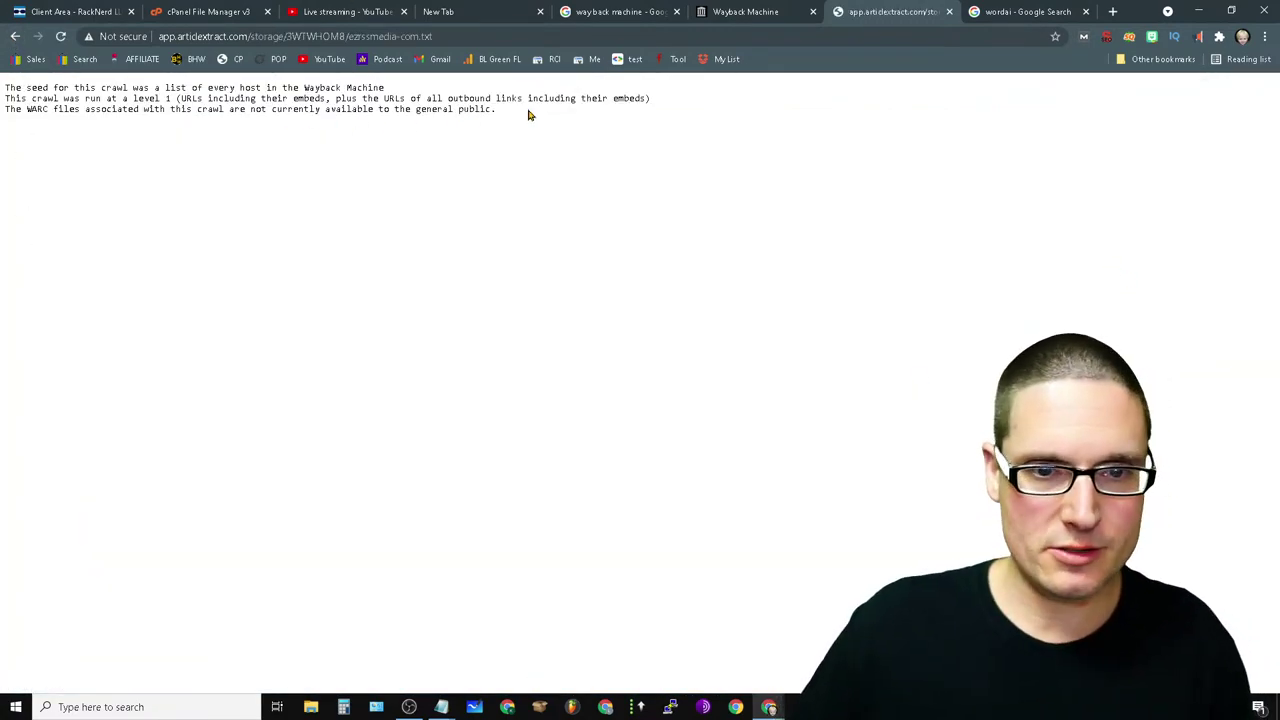
{"action": "key", "text": "ctrl+a"}
{"action": "left_click", "coordinate": [15, 36]}
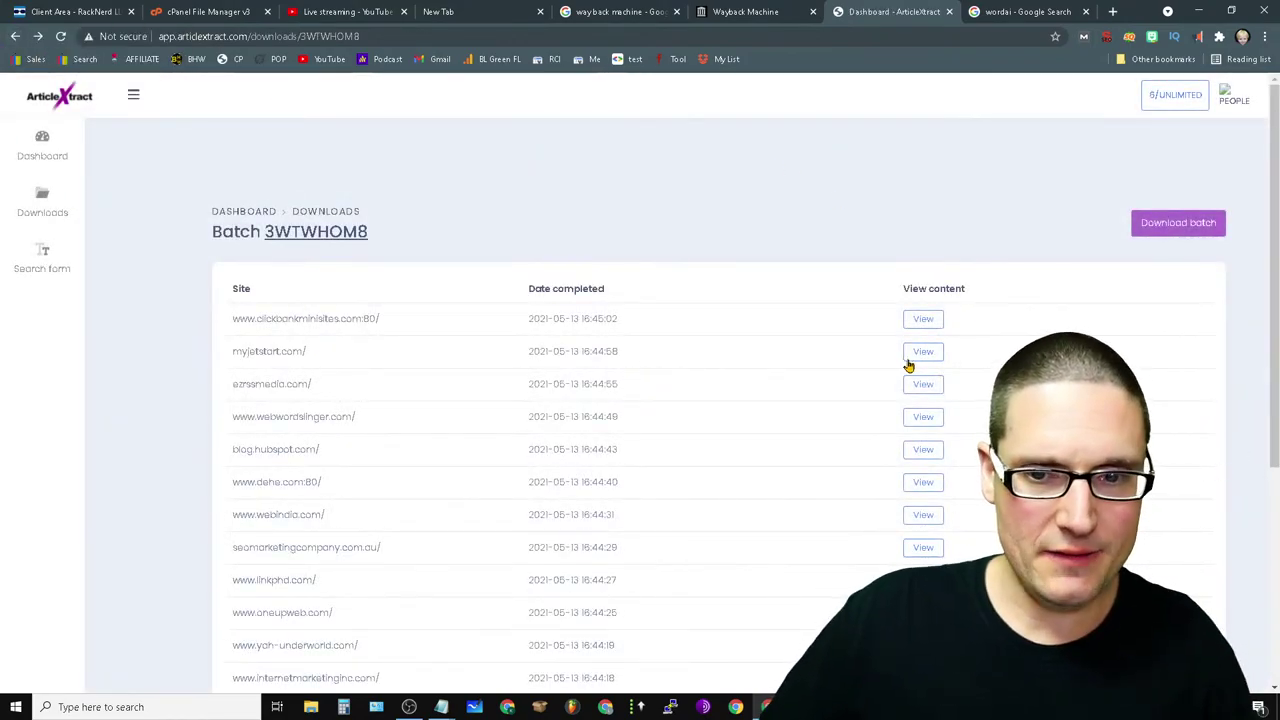
{"action": "left_click", "coordinate": [910, 360]}
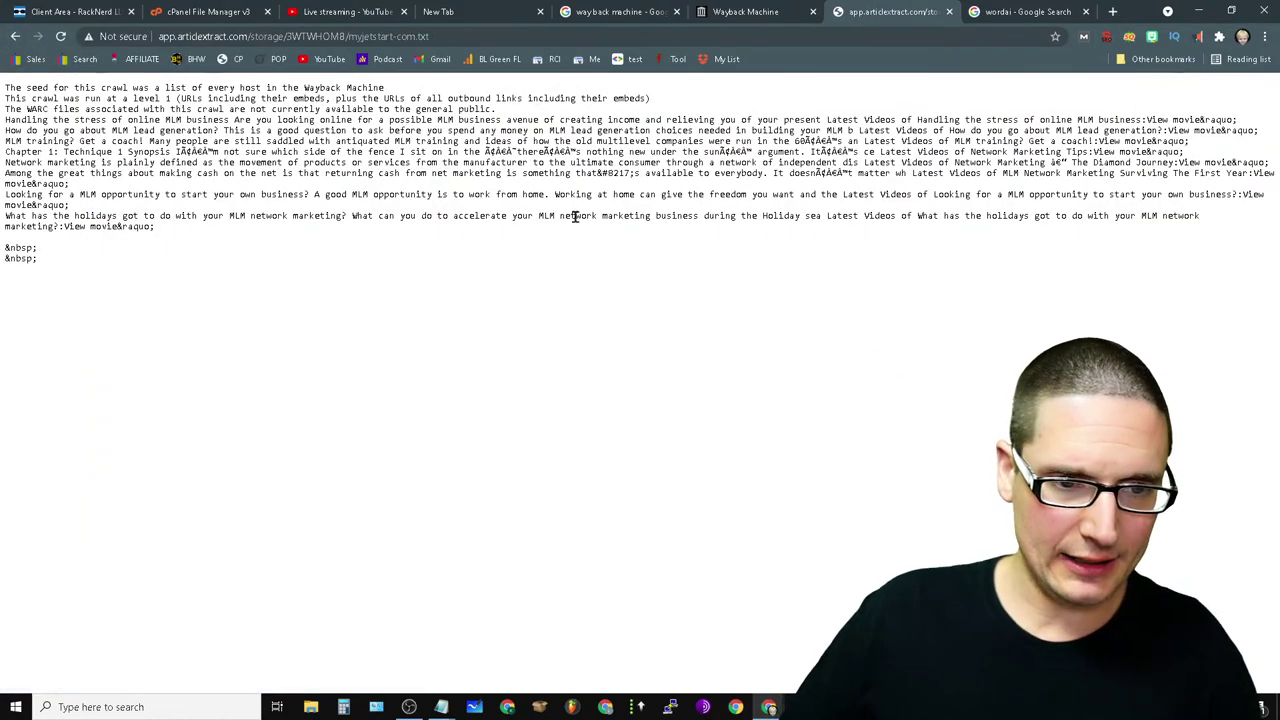
{"action": "left_click_drag", "start_coordinate": [97, 265], "coordinate": [55, 151]}
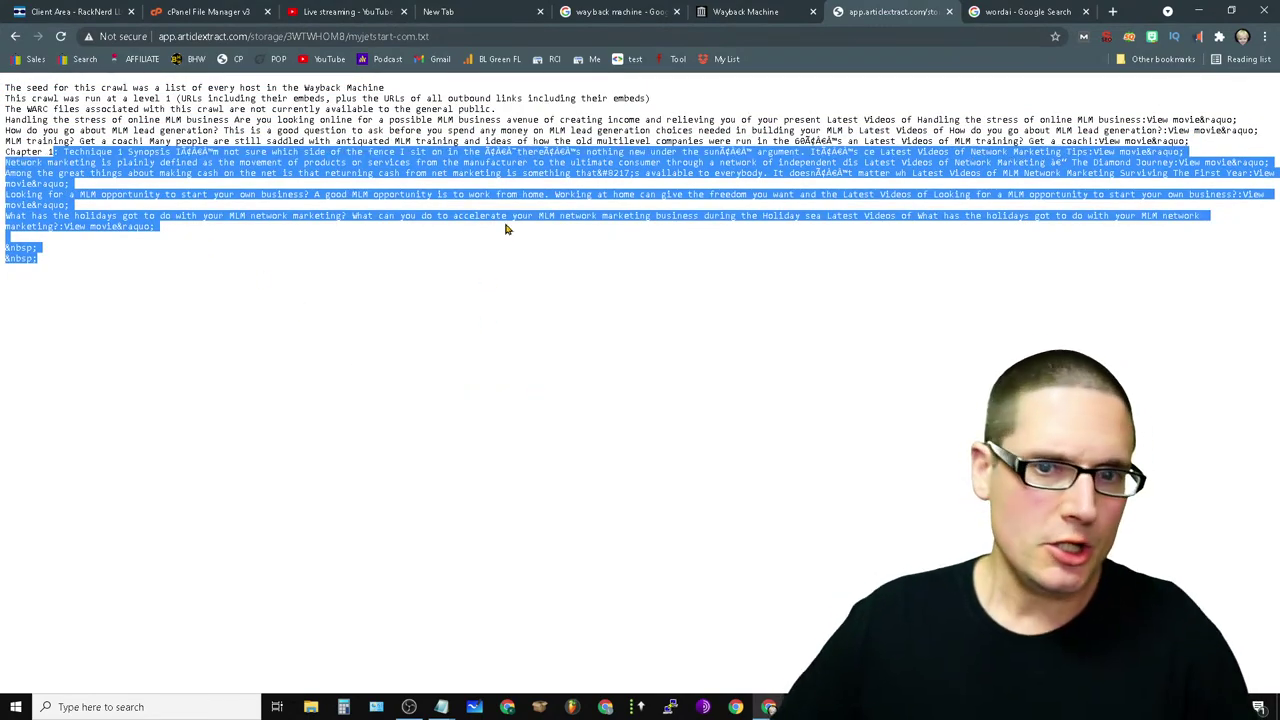
{"action": "left_click", "coordinate": [15, 36]}
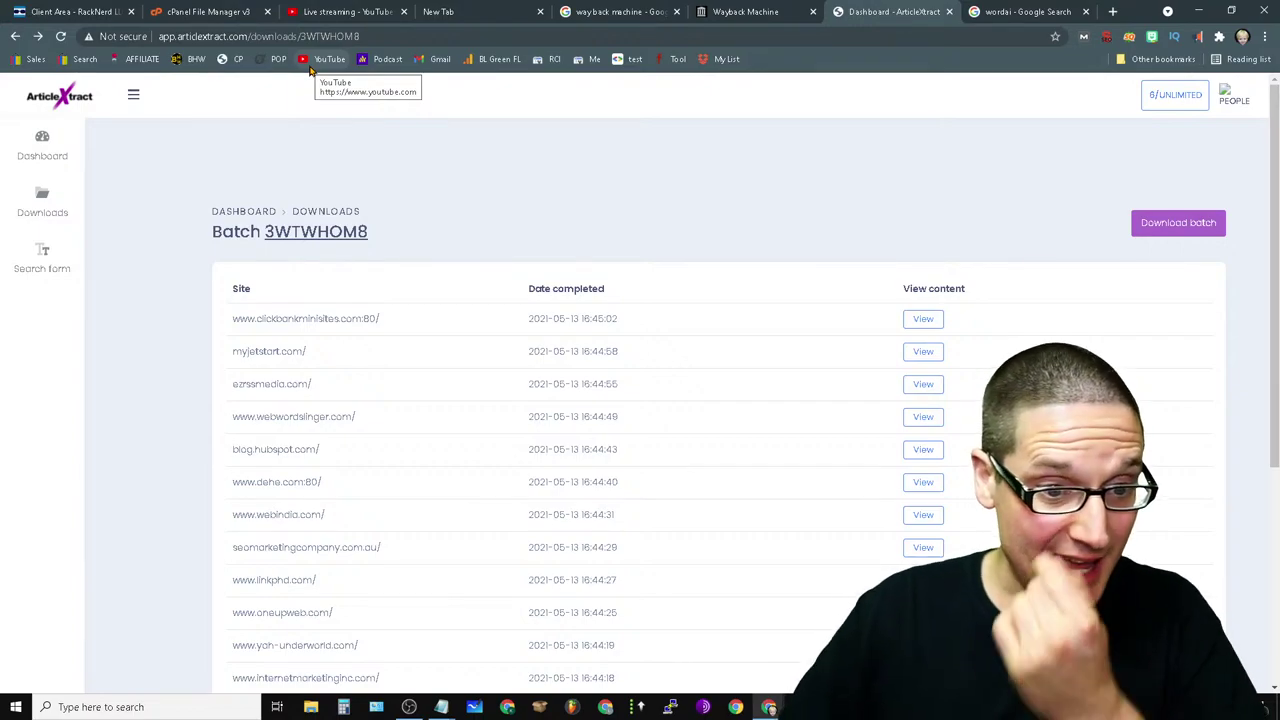
{"action": "left_click", "coordinate": [921, 484]}
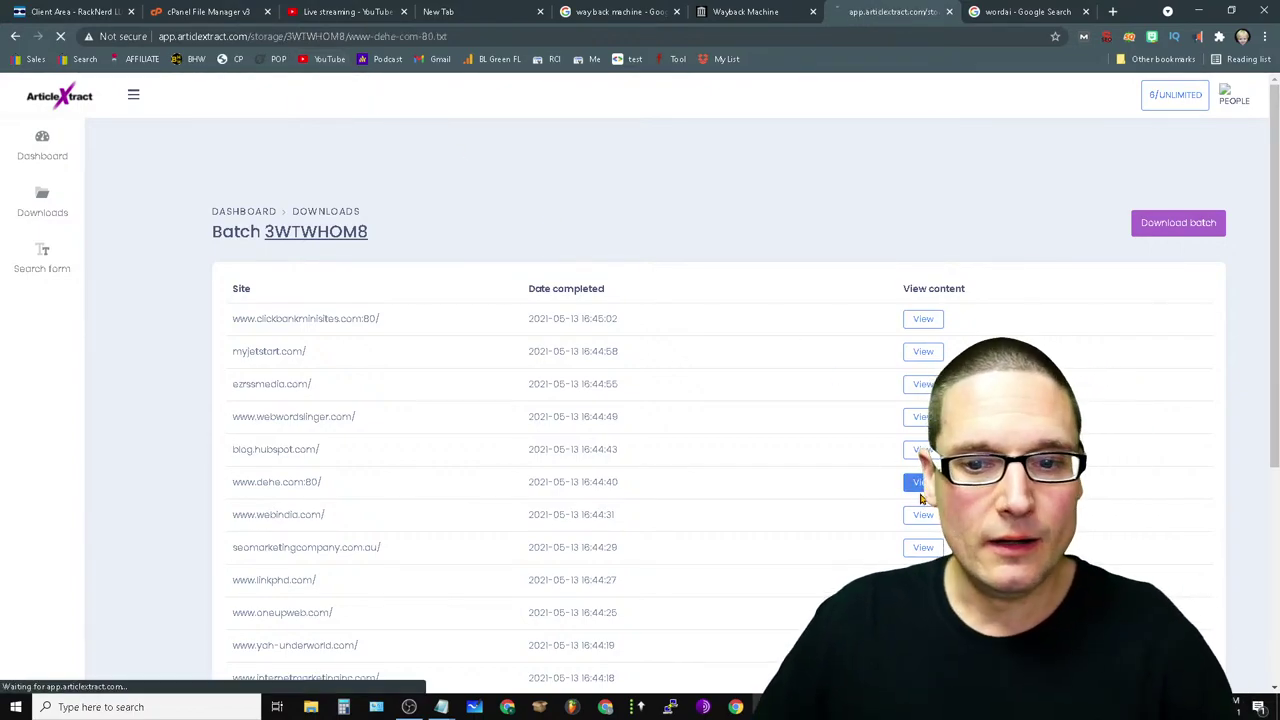
{"action": "key", "text": "ctrl+a"}
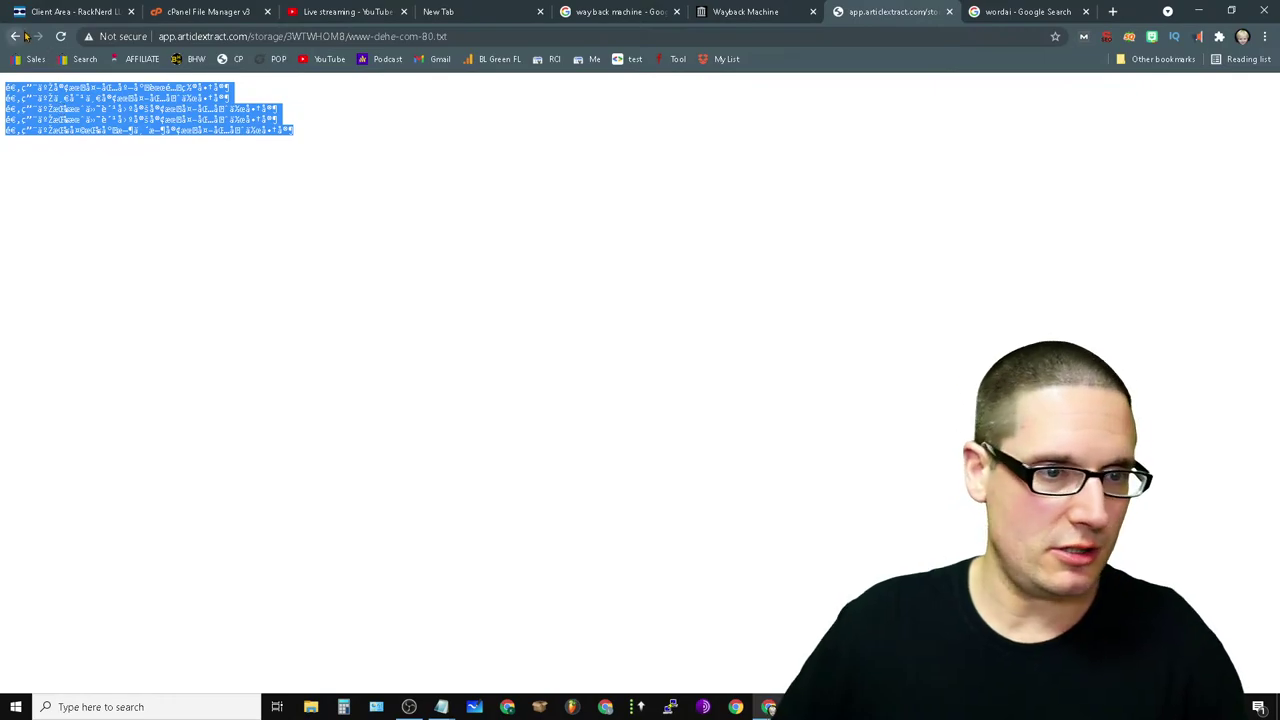
{"action": "left_click", "coordinate": [17, 36]}
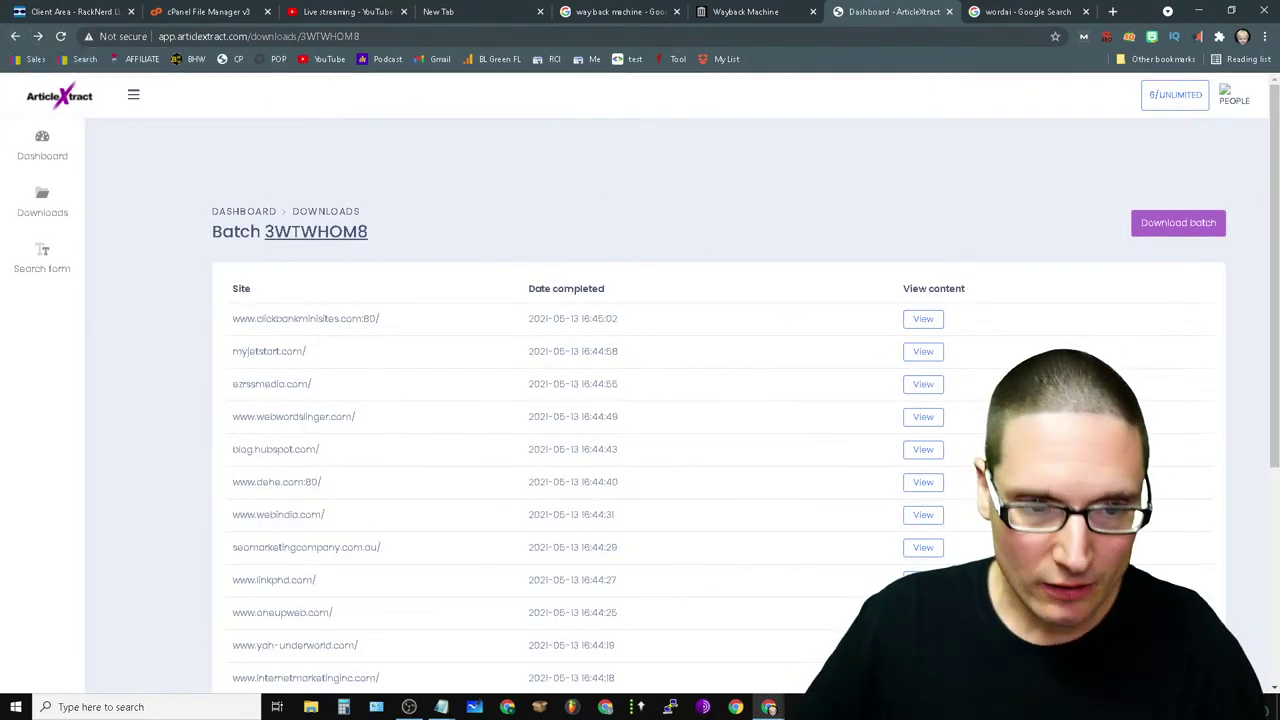
{"action": "scroll", "coordinate": [318, 677], "scroll_direction": "down", "scroll_amount": 2}
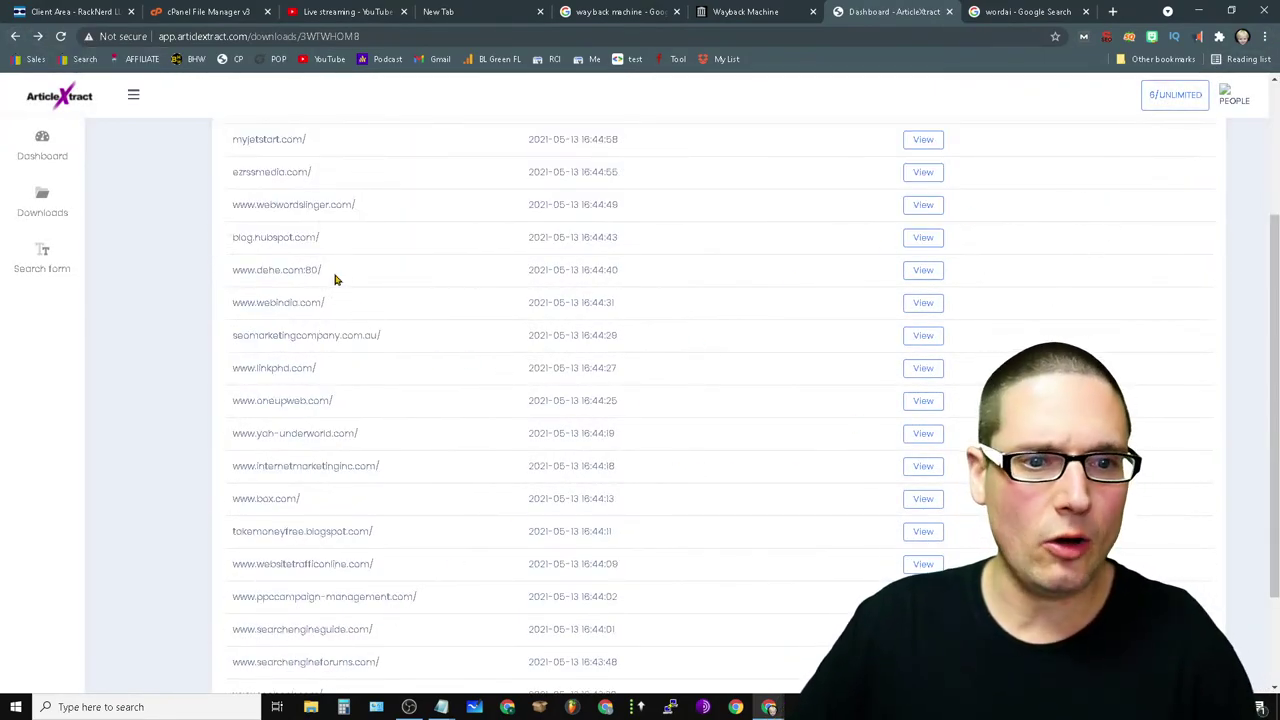
{"action": "left_click_drag", "start_coordinate": [335, 280], "coordinate": [232, 276]}
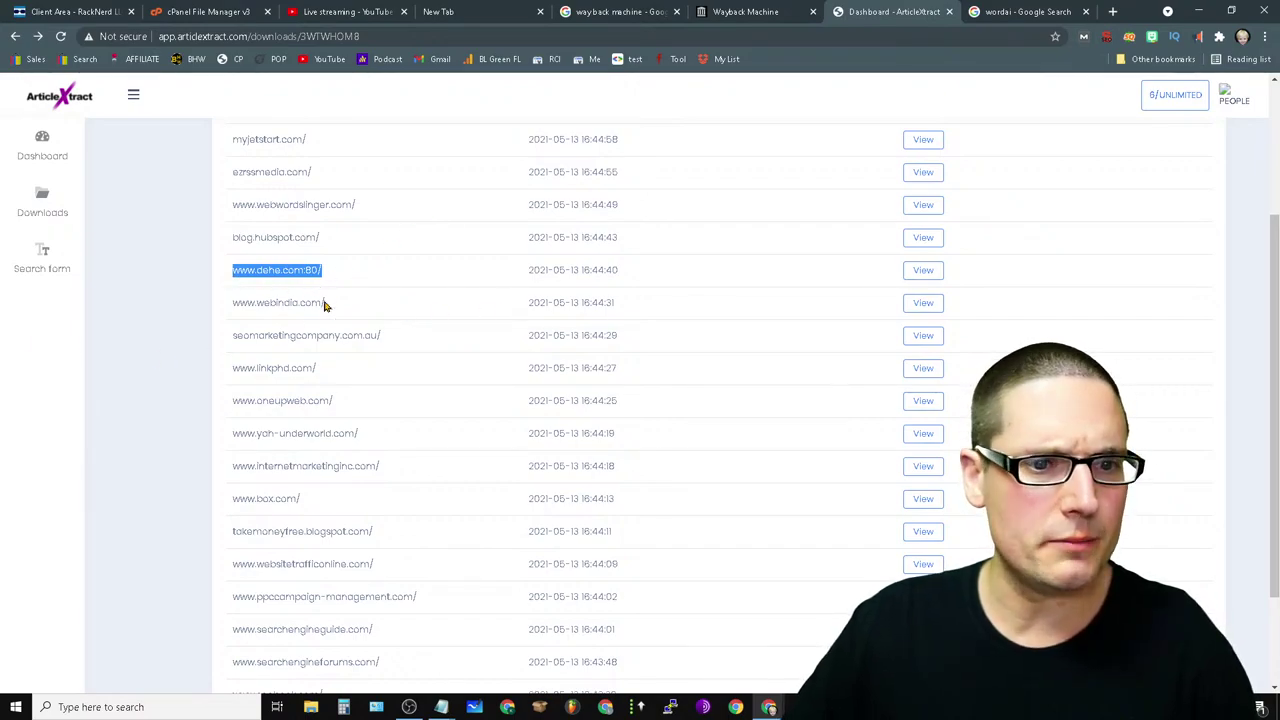
{"action": "double_click", "coordinate": [313, 270]}
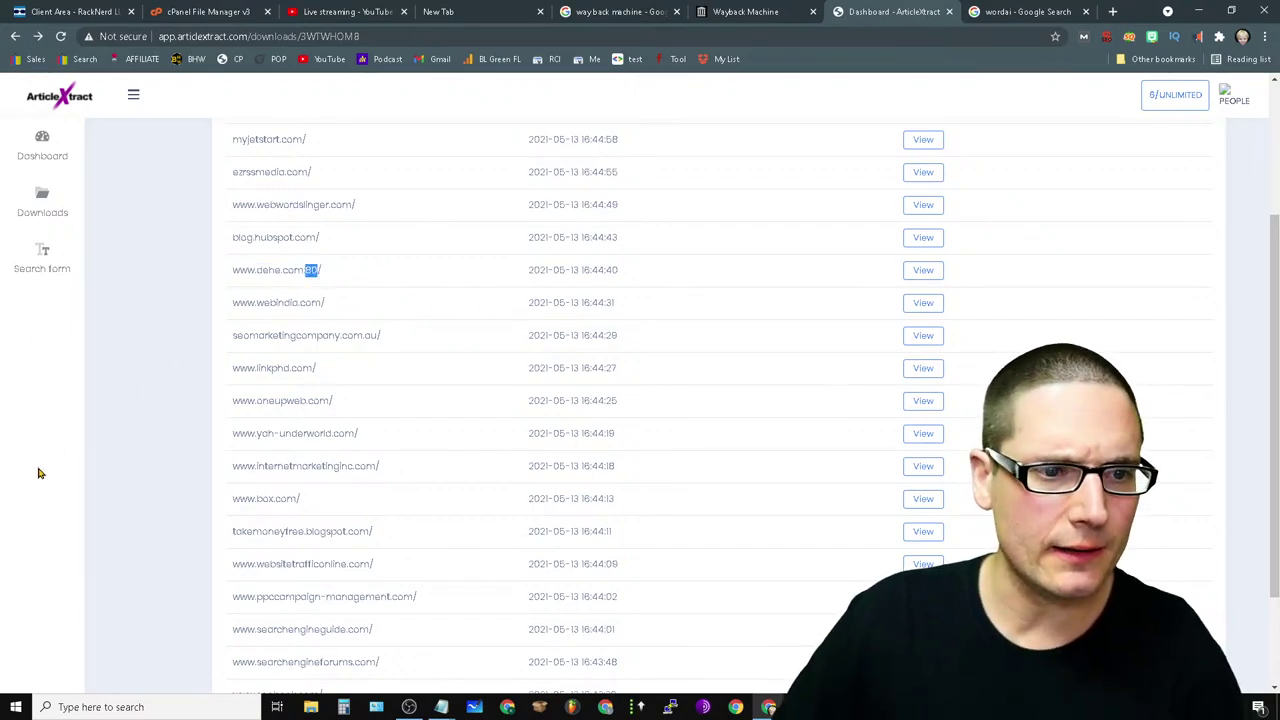
{"action": "left_click", "coordinate": [42, 262]}
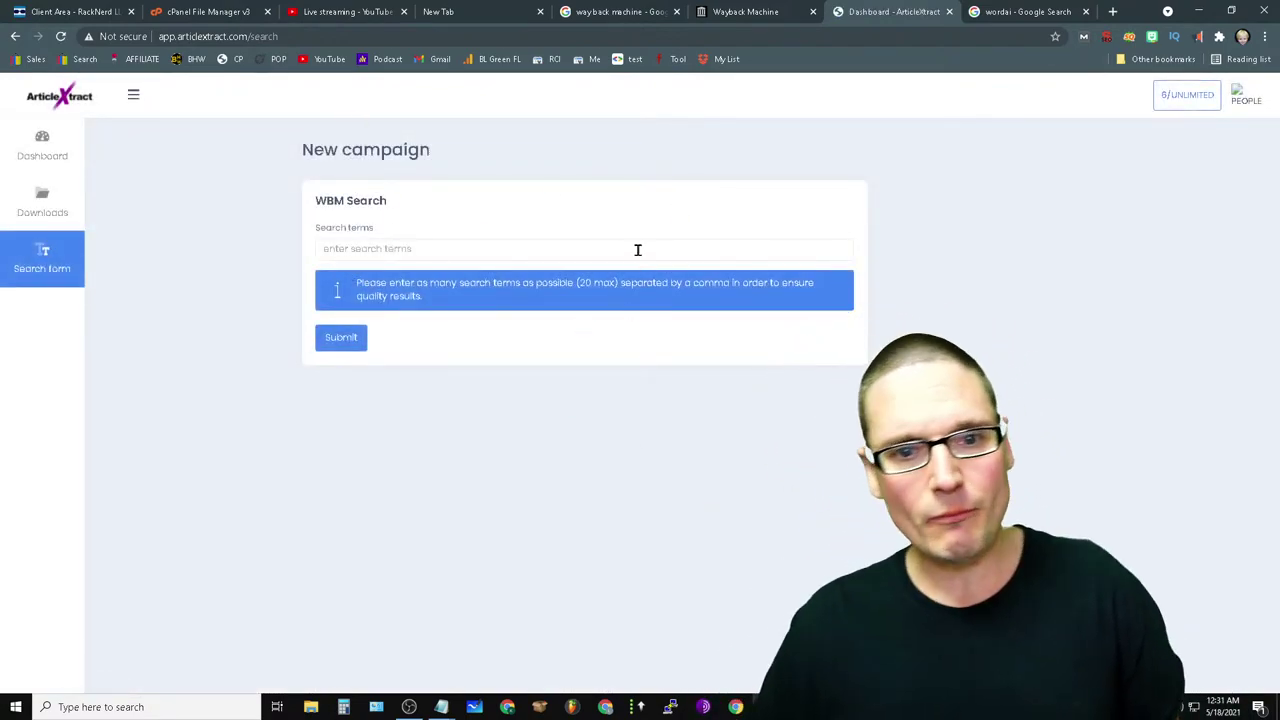
- Enter the plumber search terms, fixing 'plumbbing' to 'plumbing', append 'local plumber', and submit
{"action": "left_click", "coordinate": [637, 251]}
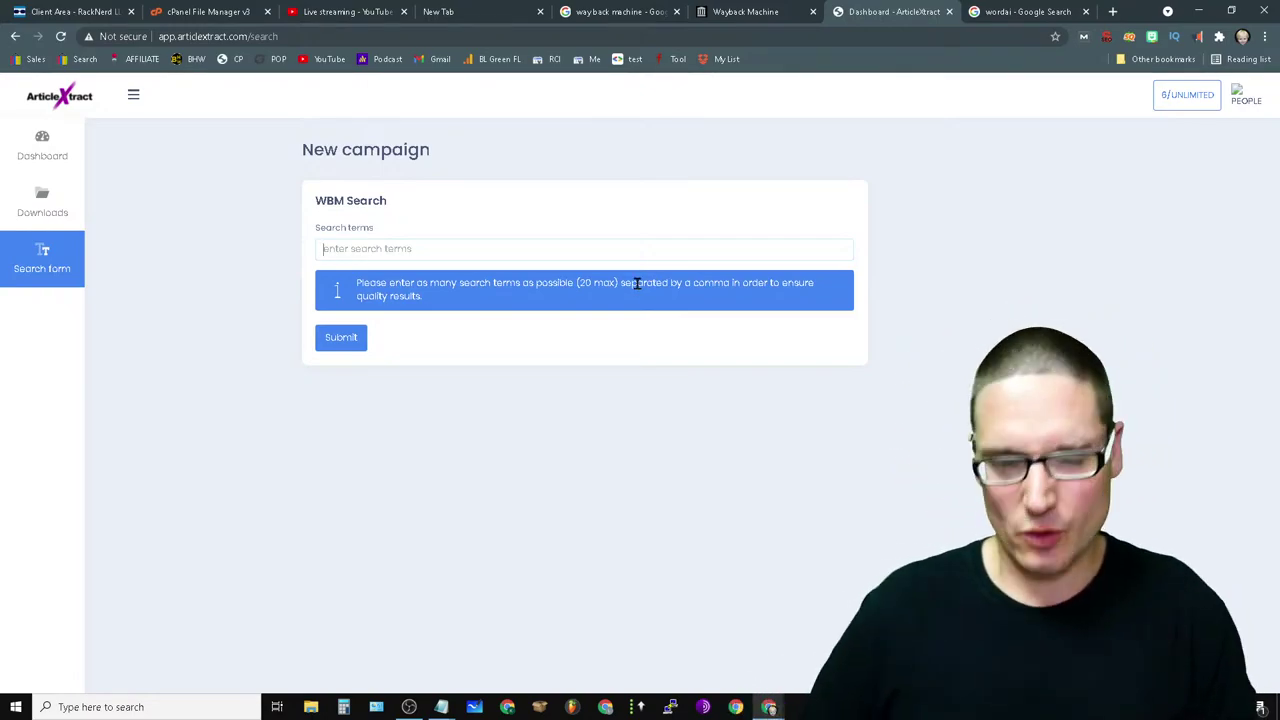
{"action": "left_click", "coordinate": [536, 244]}
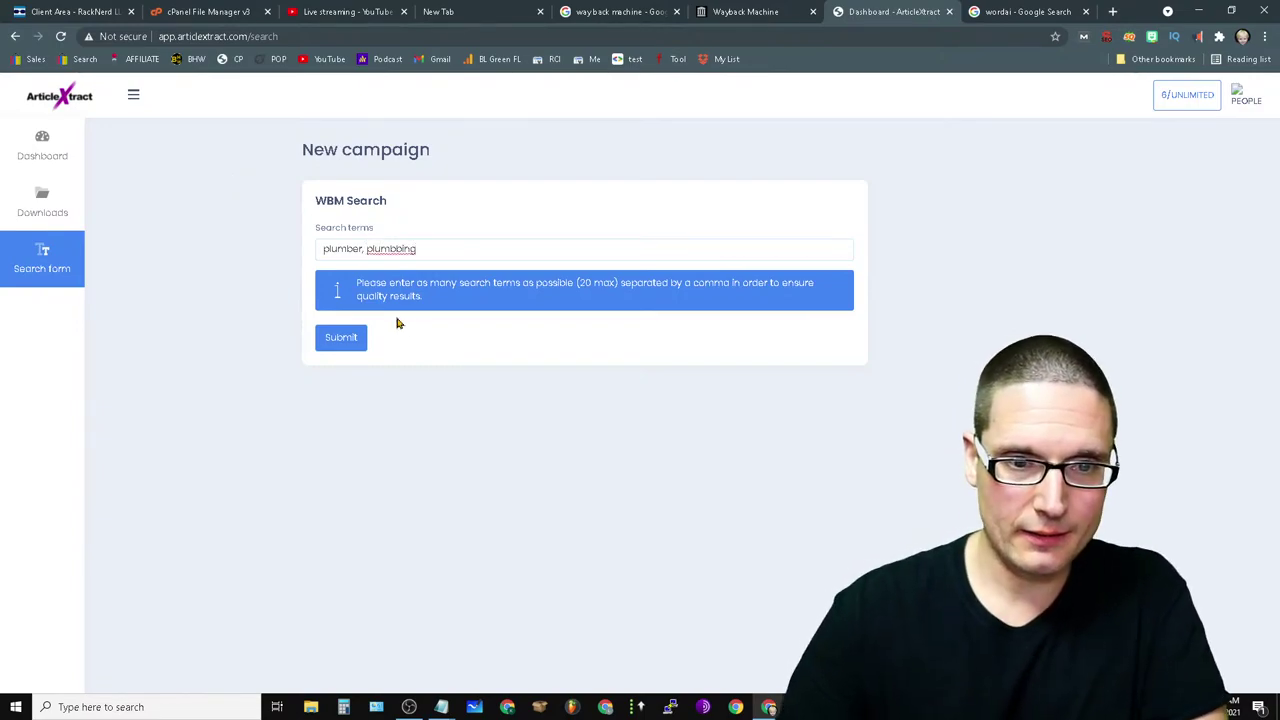
{"action": "right_click", "coordinate": [405, 249]}
{"action": "left_click", "coordinate": [420, 254]}
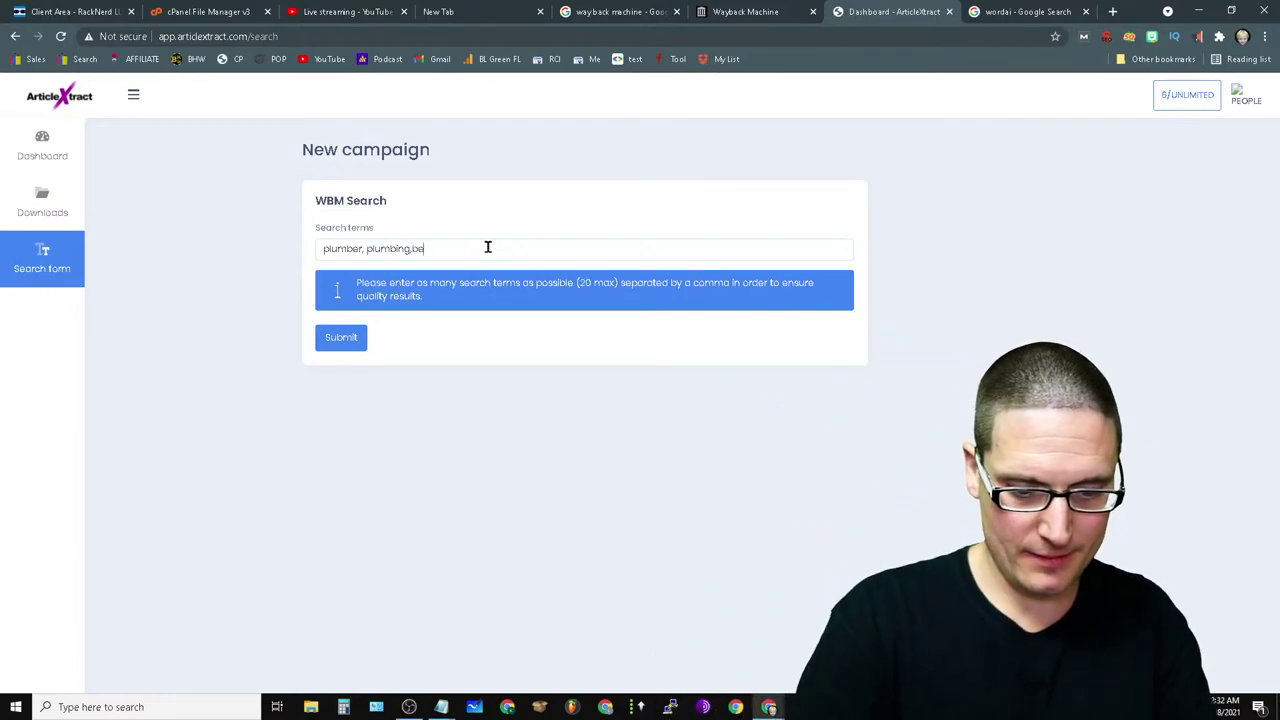
{"action": "type", "text": "plumber,top plumber"}
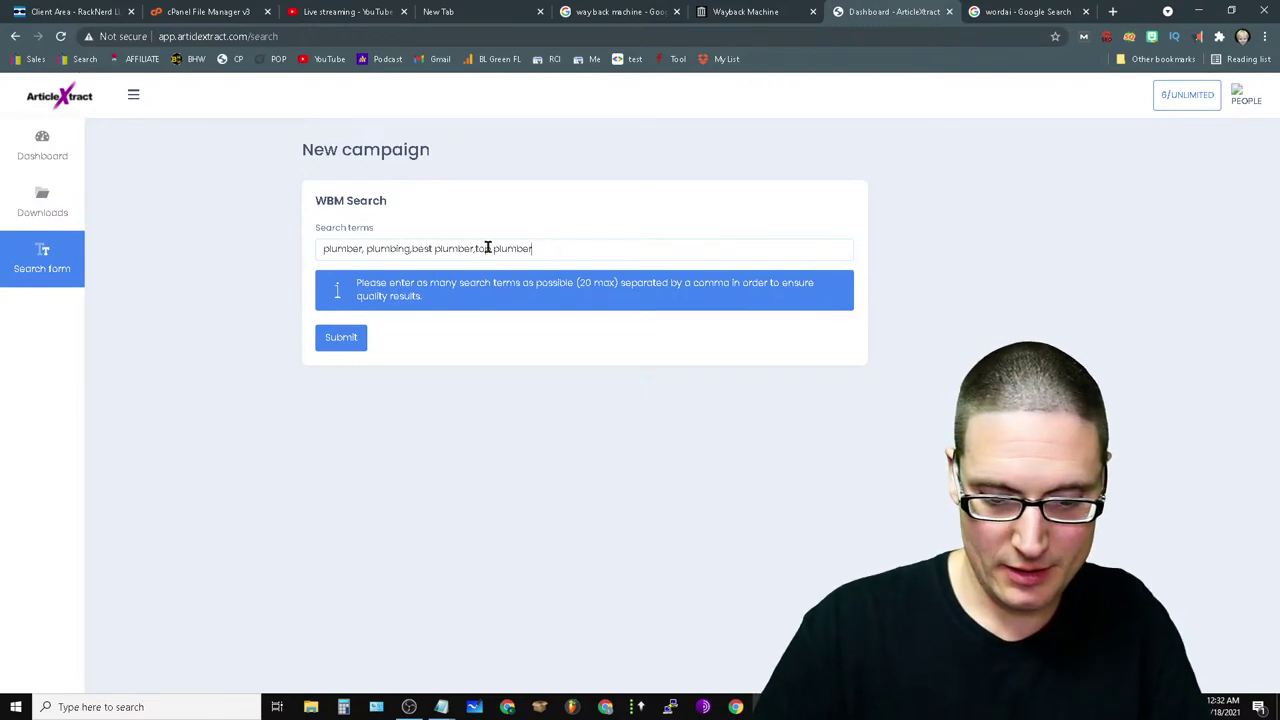
{"action": "type", "text": ",24 hour plumber"}
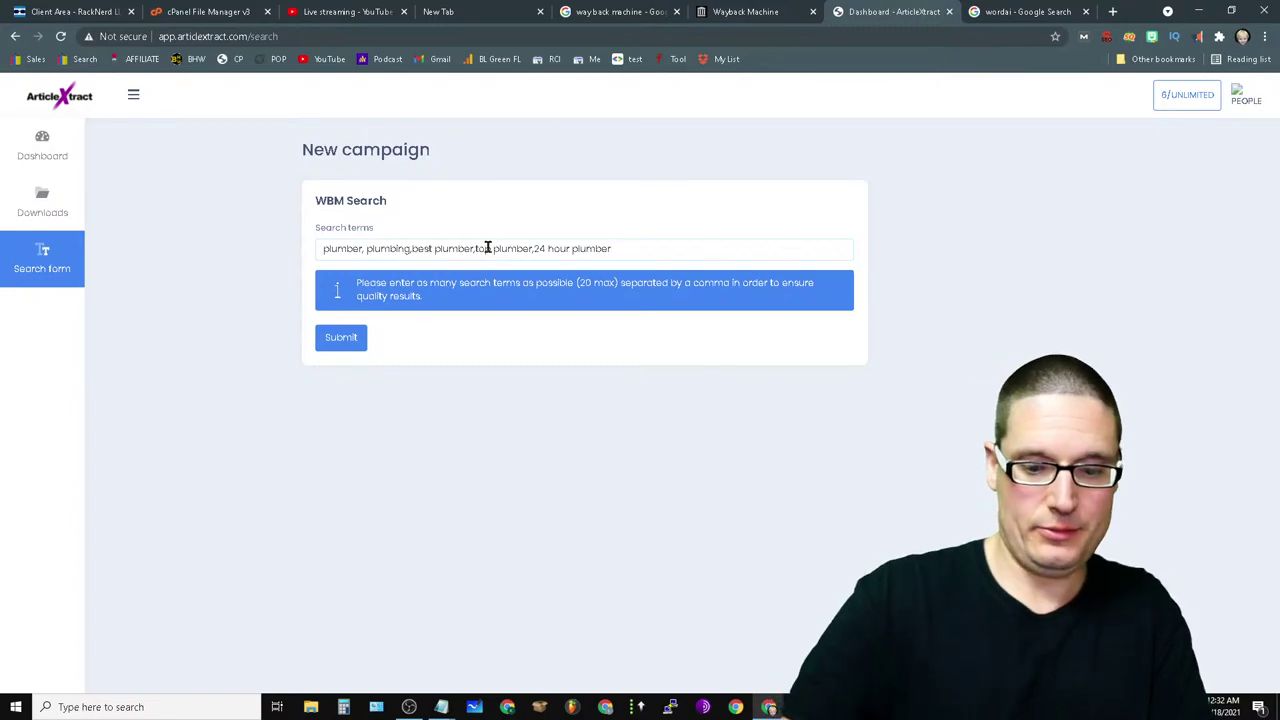
{"action": "type", "text": ","}
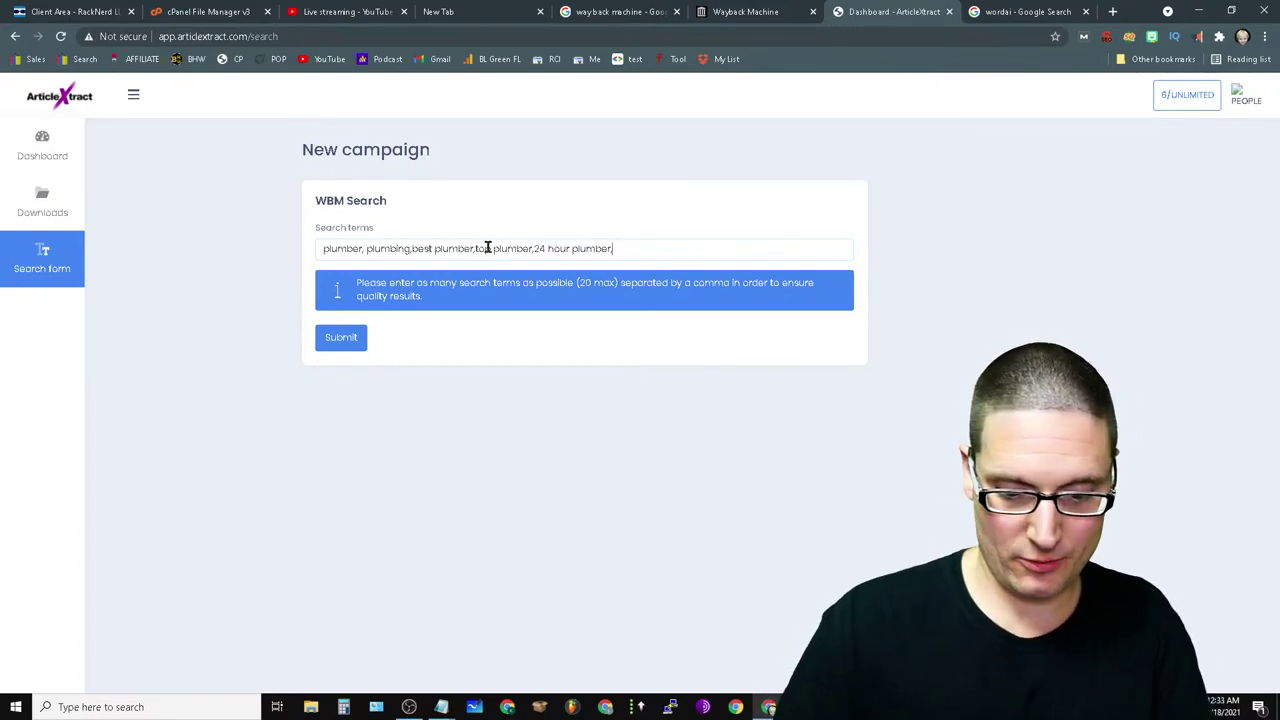
{"action": "type", "text": "local plumber"}
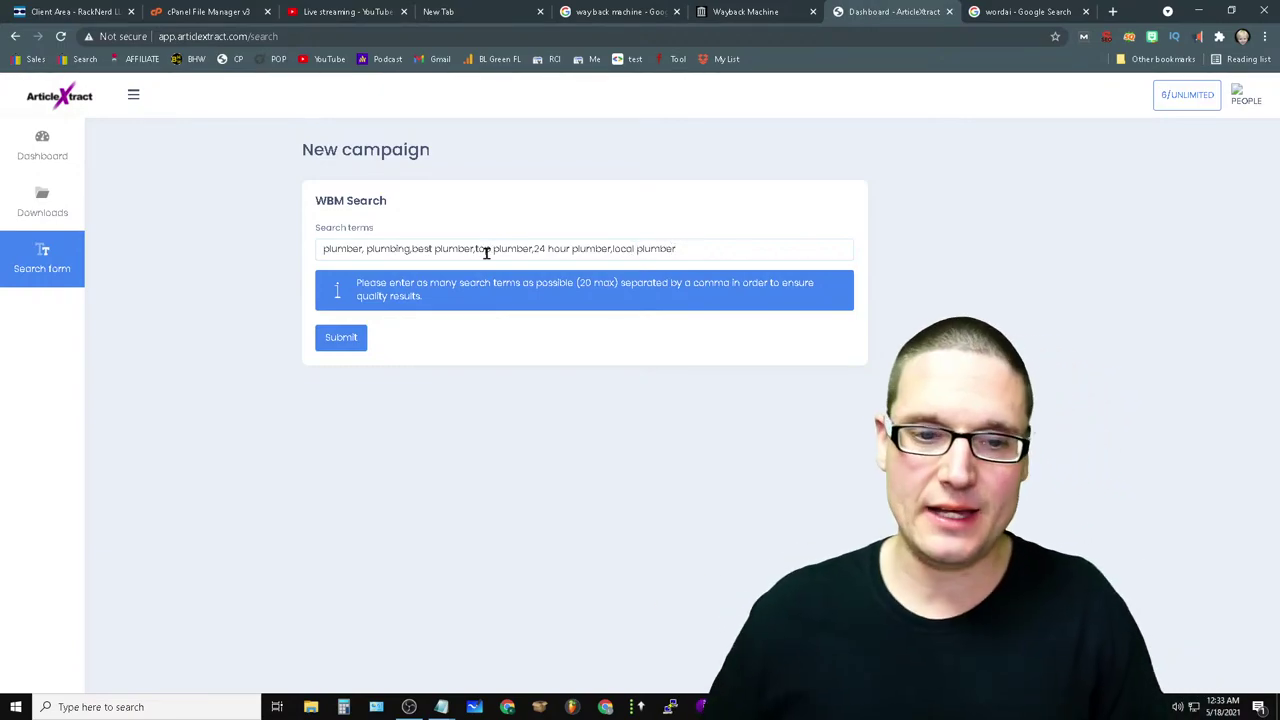
{"action": "left_click", "coordinate": [338, 350]}
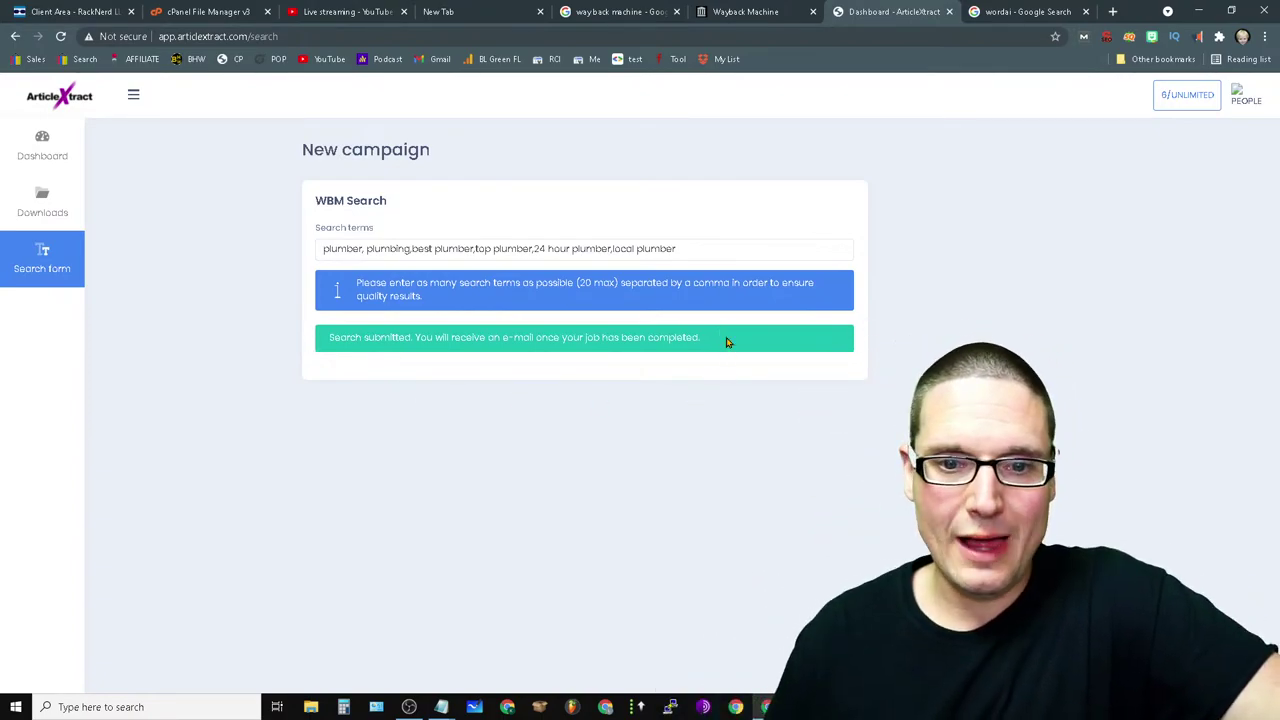
- Review the submission confirmation and the 20-term limit note, then return to the dashboard
{"action": "left_click_drag", "start_coordinate": [727, 342], "coordinate": [318, 360]}
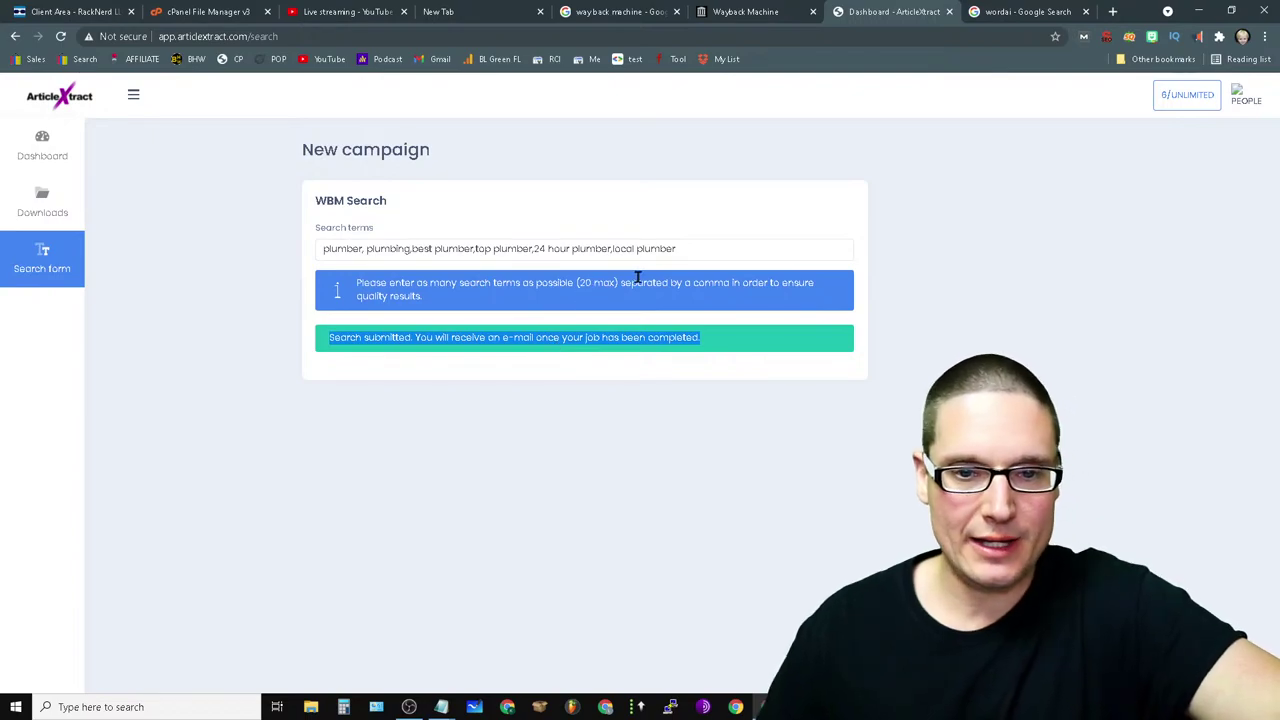
{"action": "left_click_drag", "start_coordinate": [615, 281], "coordinate": [700, 286]}
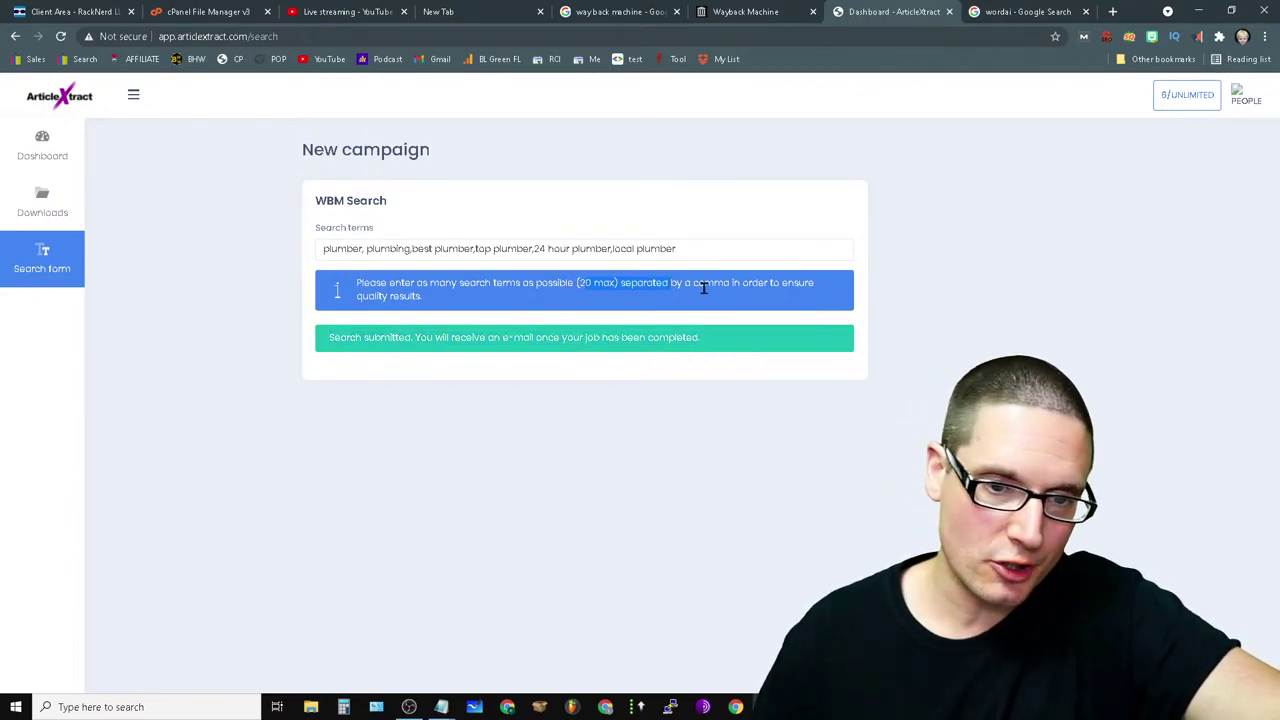
{"action": "left_click", "coordinate": [700, 286]}
{"action": "left_click_drag", "start_coordinate": [447, 309], "coordinate": [341, 277]}
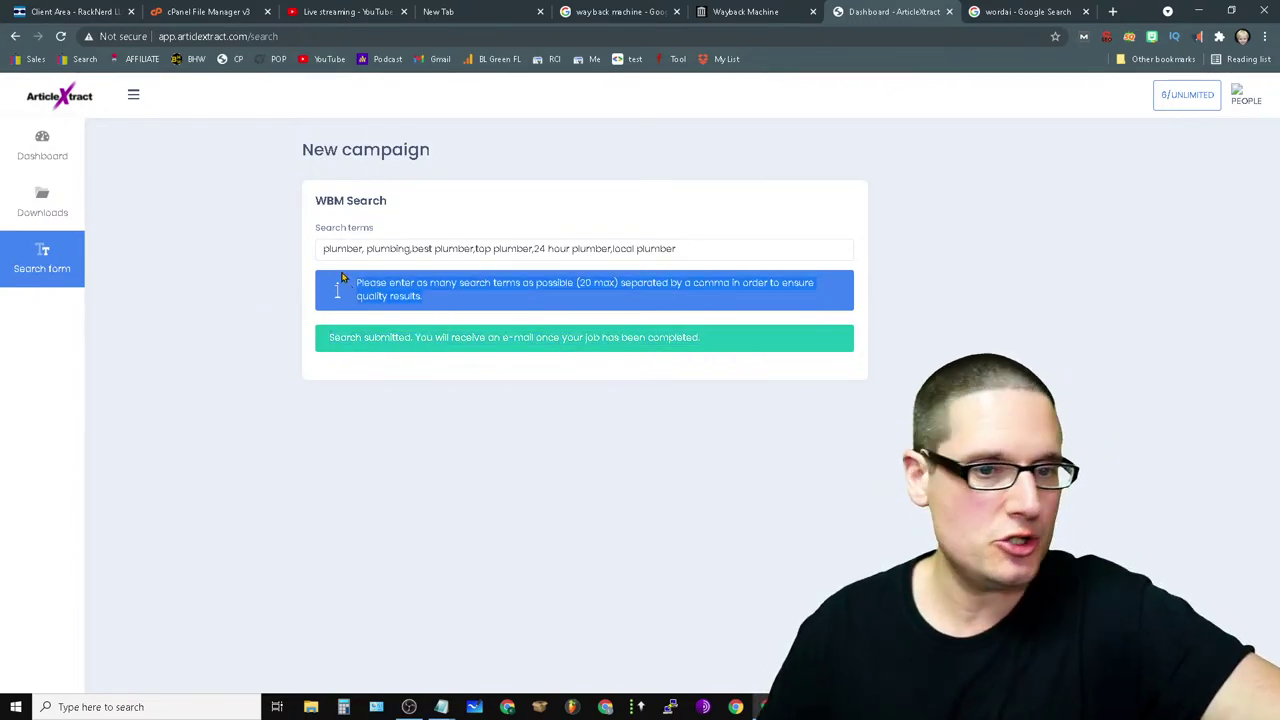
{"action": "left_click", "coordinate": [447, 305]}
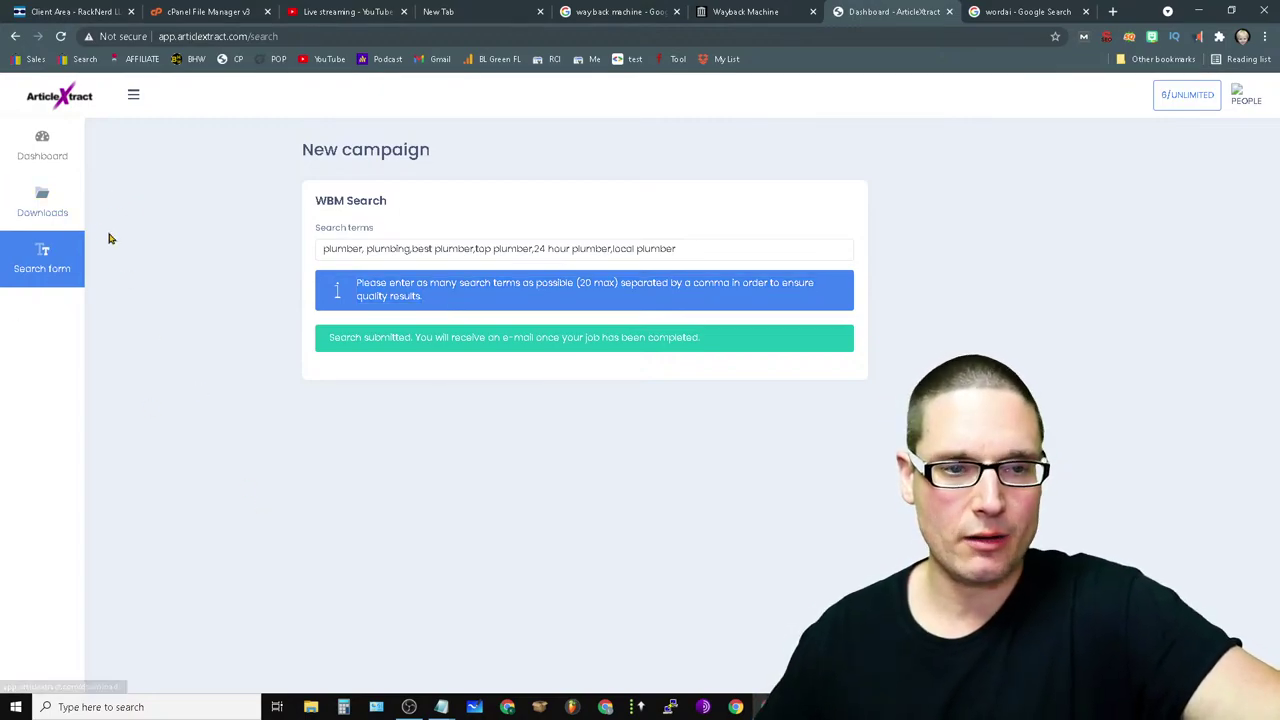
{"action": "left_click", "coordinate": [36, 161]}
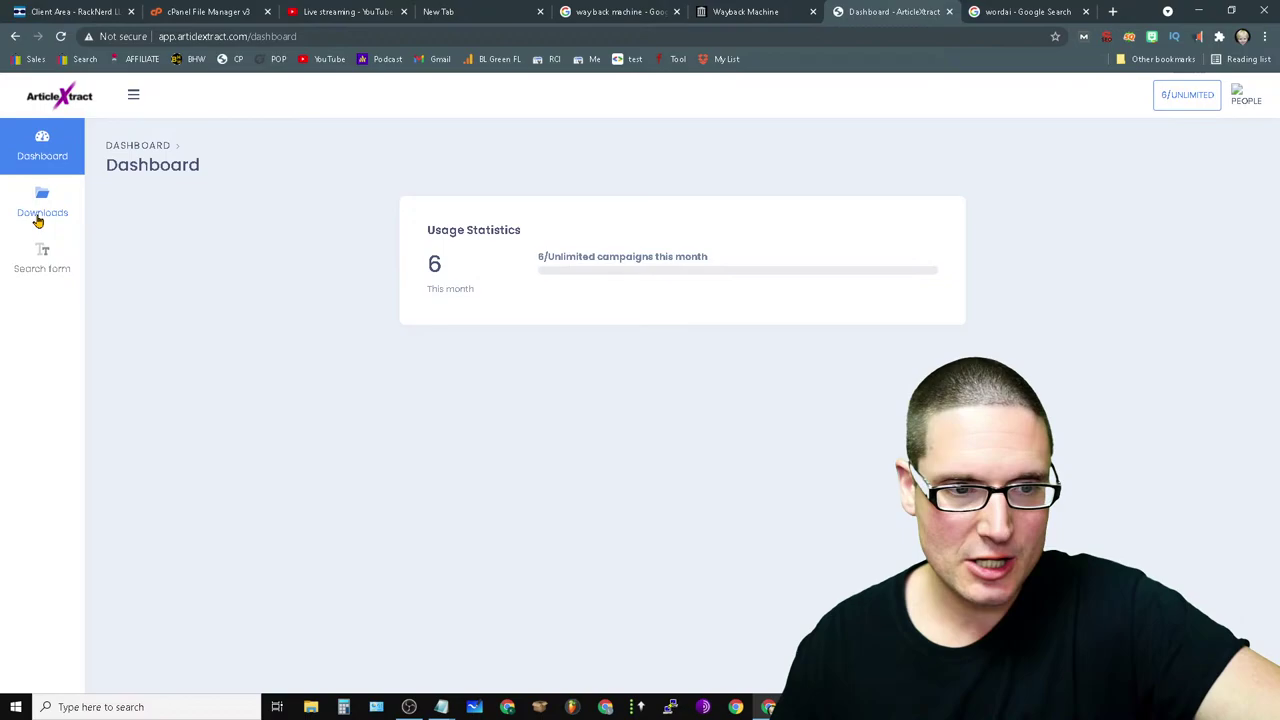
- Reload the My downloads list, then open a new window under the other Chrome profile
{"action": "left_click", "coordinate": [37, 218]}
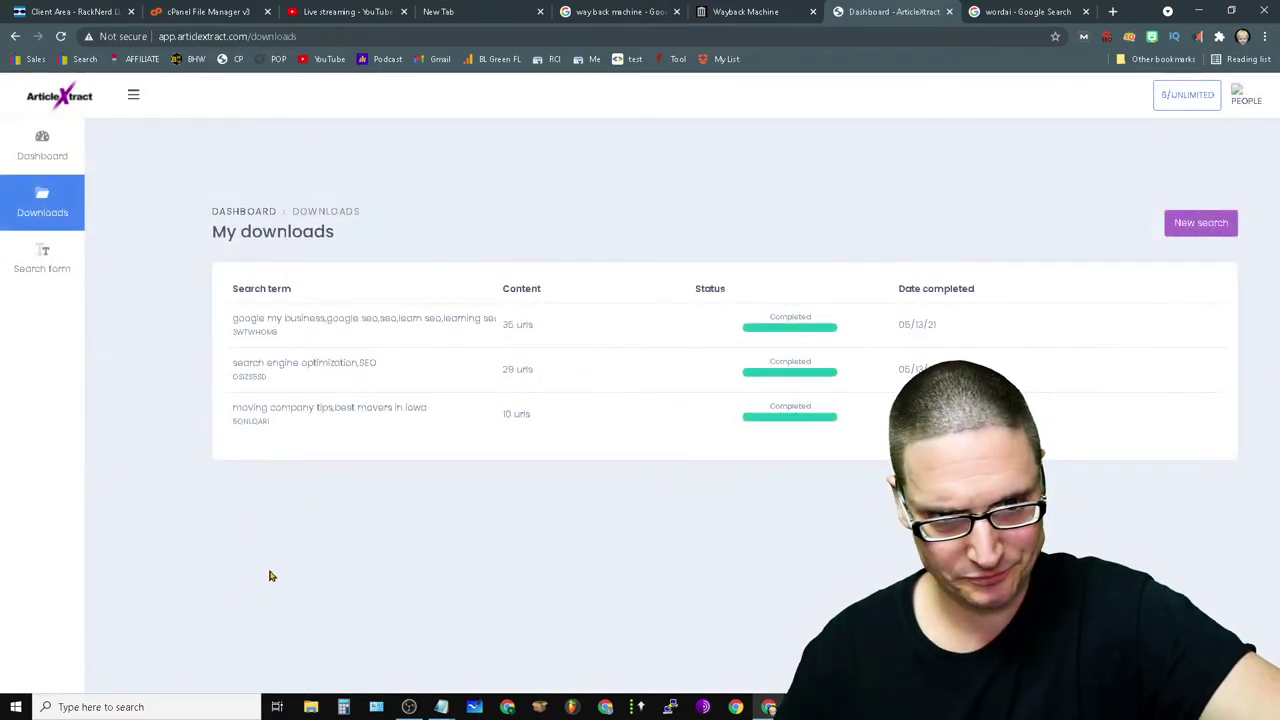
{"action": "left_click", "coordinate": [60, 37]}
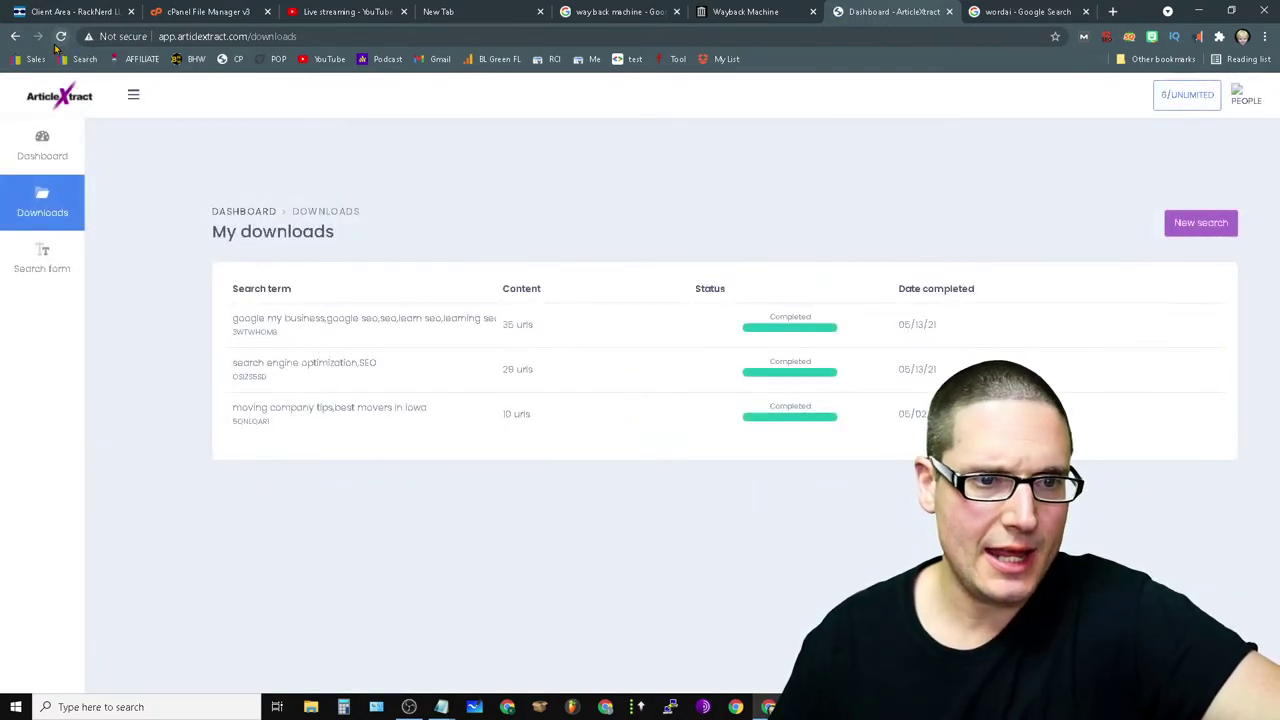
{"action": "left_click", "coordinate": [60, 38]}
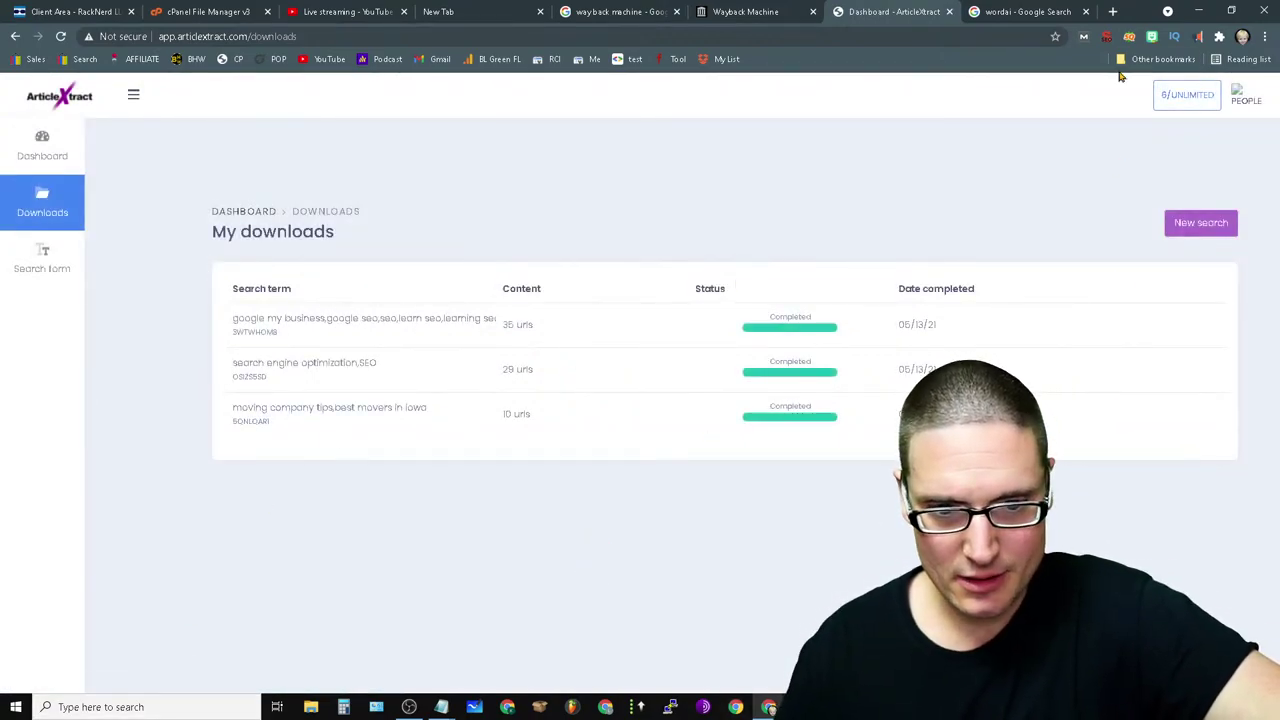
{"action": "left_click", "coordinate": [1242, 37]}
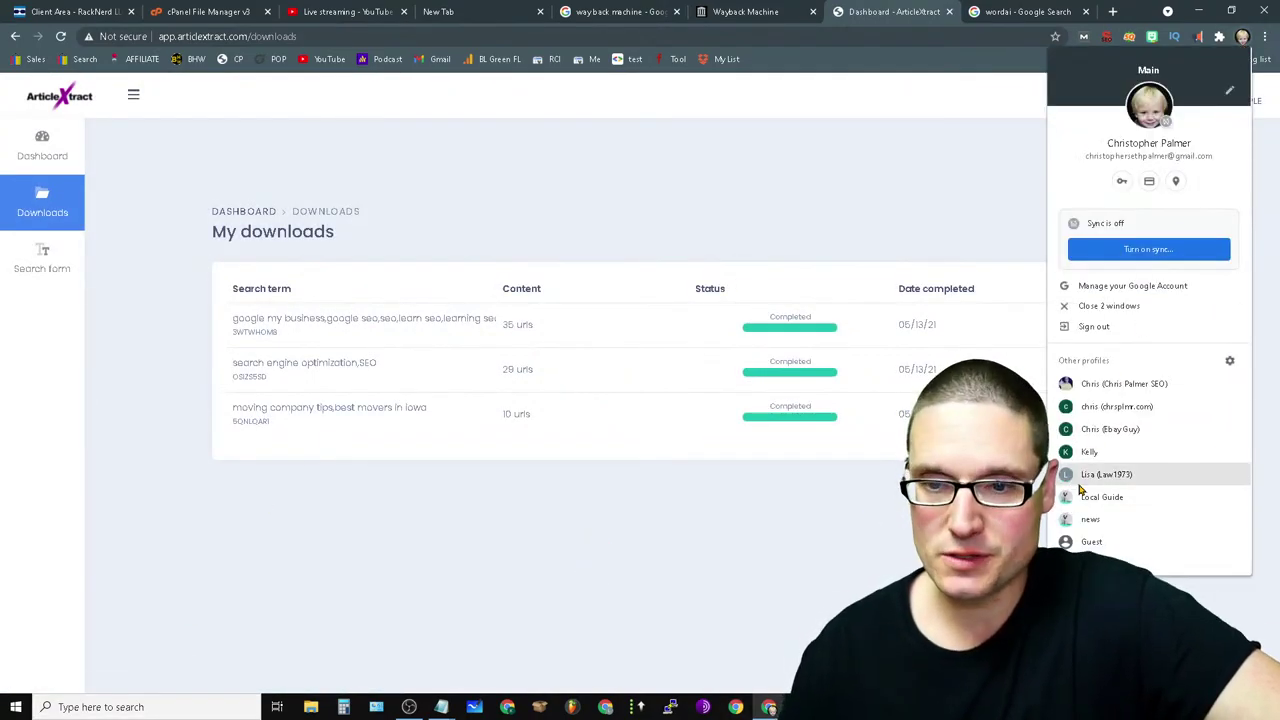
{"action": "left_click", "coordinate": [1117, 406]}
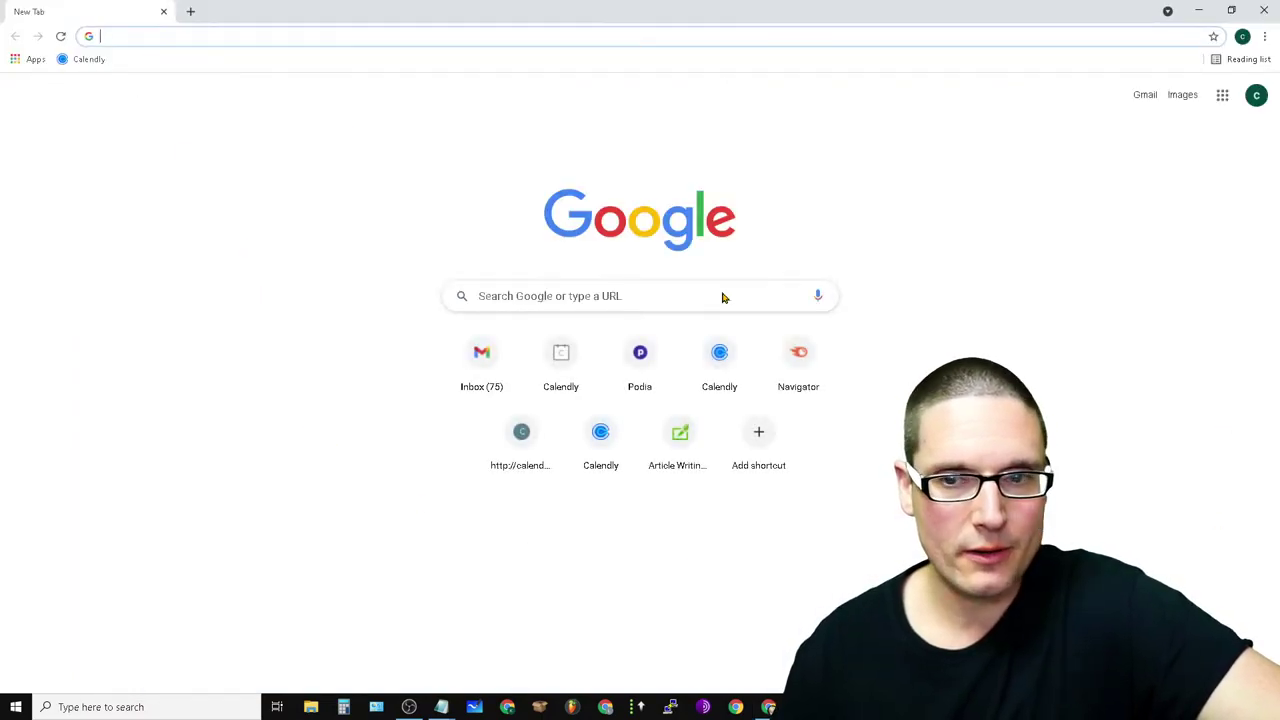
- Open the 'ArticleXtract: Queue Completed' email in Gmail and read its 45 URLs fetched result
{"action": "left_click", "coordinate": [1143, 95]}
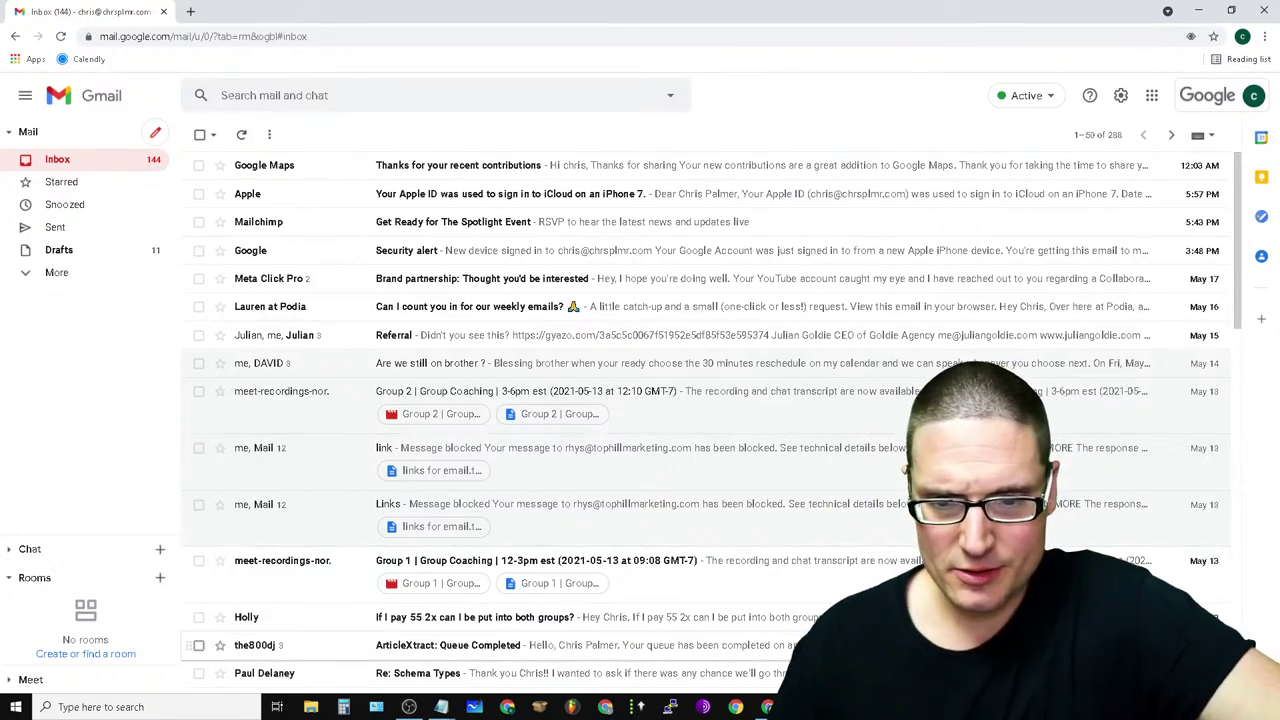
{"action": "left_click", "coordinate": [651, 645]}
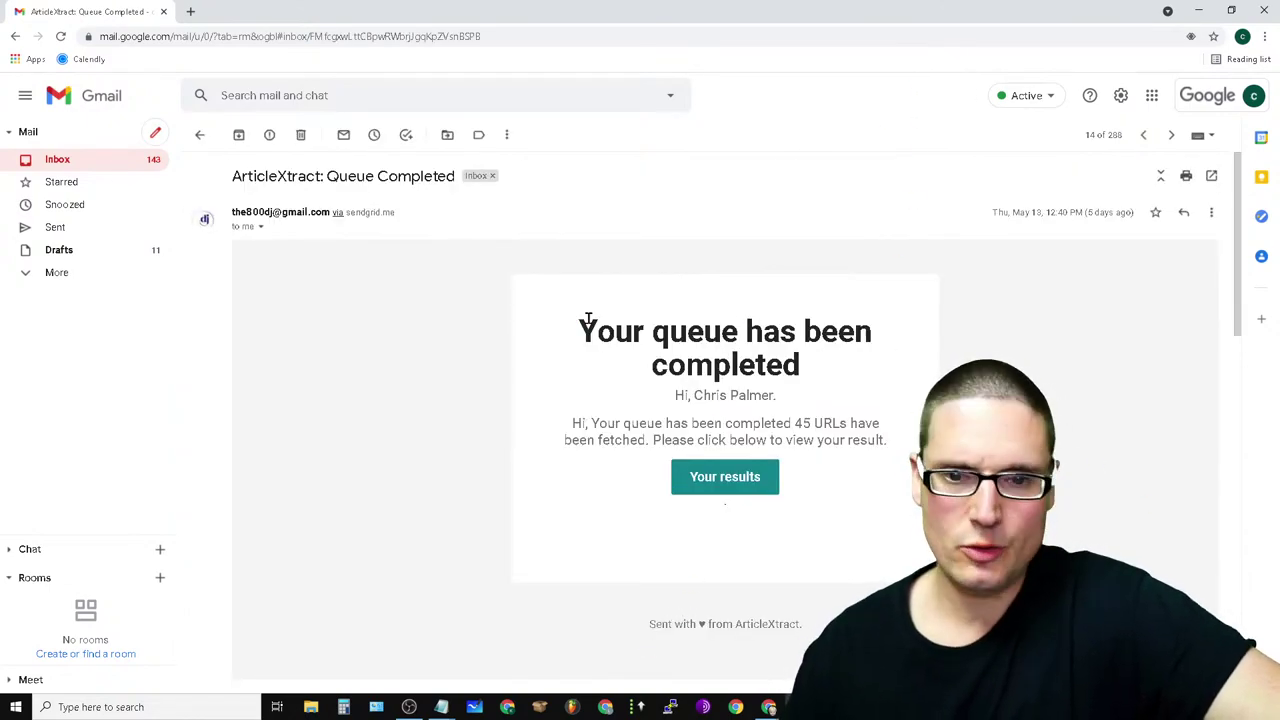
{"action": "left_click_drag", "start_coordinate": [578, 335], "coordinate": [843, 380]}
{"action": "left_click", "coordinate": [866, 390]}
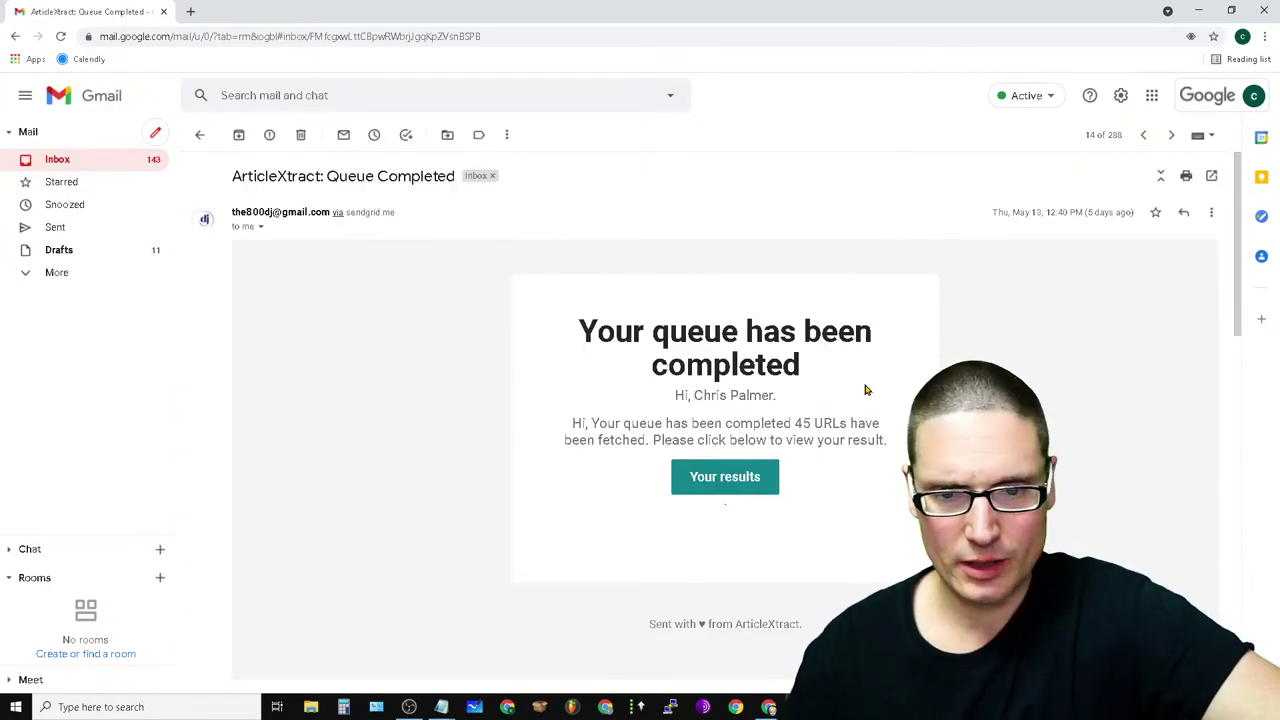
{"action": "left_click_drag", "start_coordinate": [673, 405], "coordinate": [908, 453]}
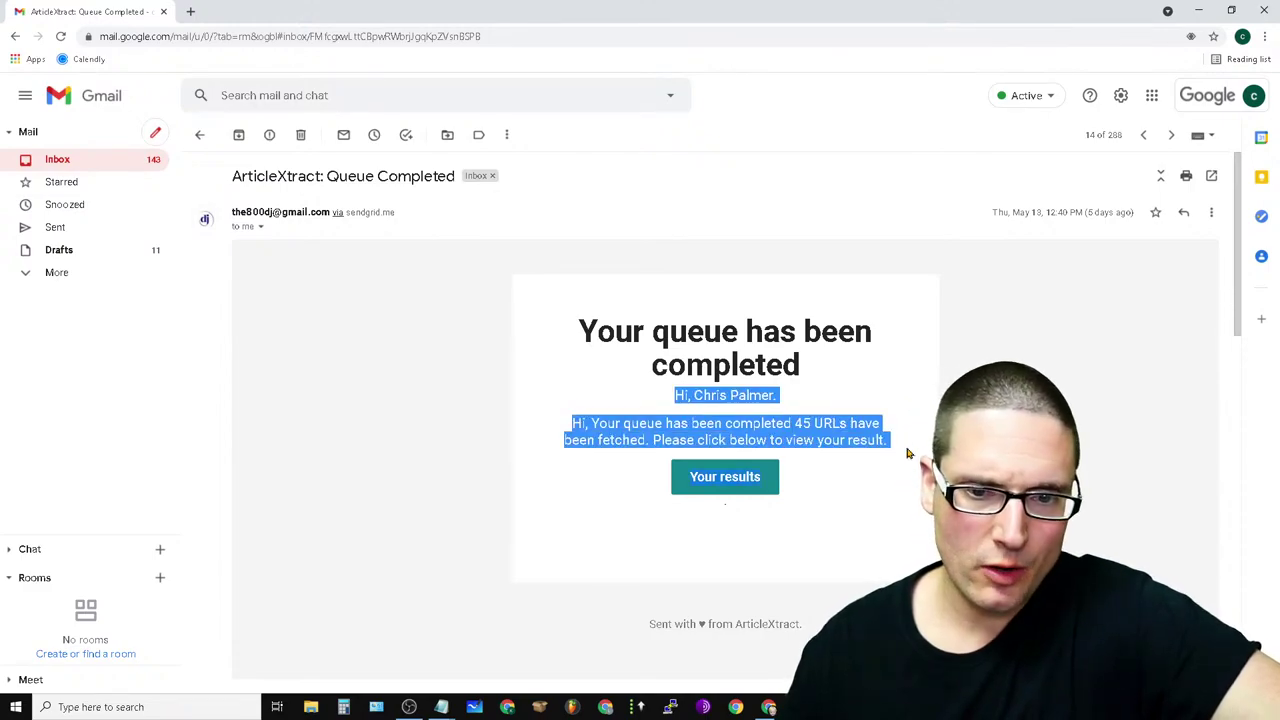
{"action": "left_click", "coordinate": [868, 393]}
{"action": "left_click_drag", "start_coordinate": [627, 423], "coordinate": [884, 461]}
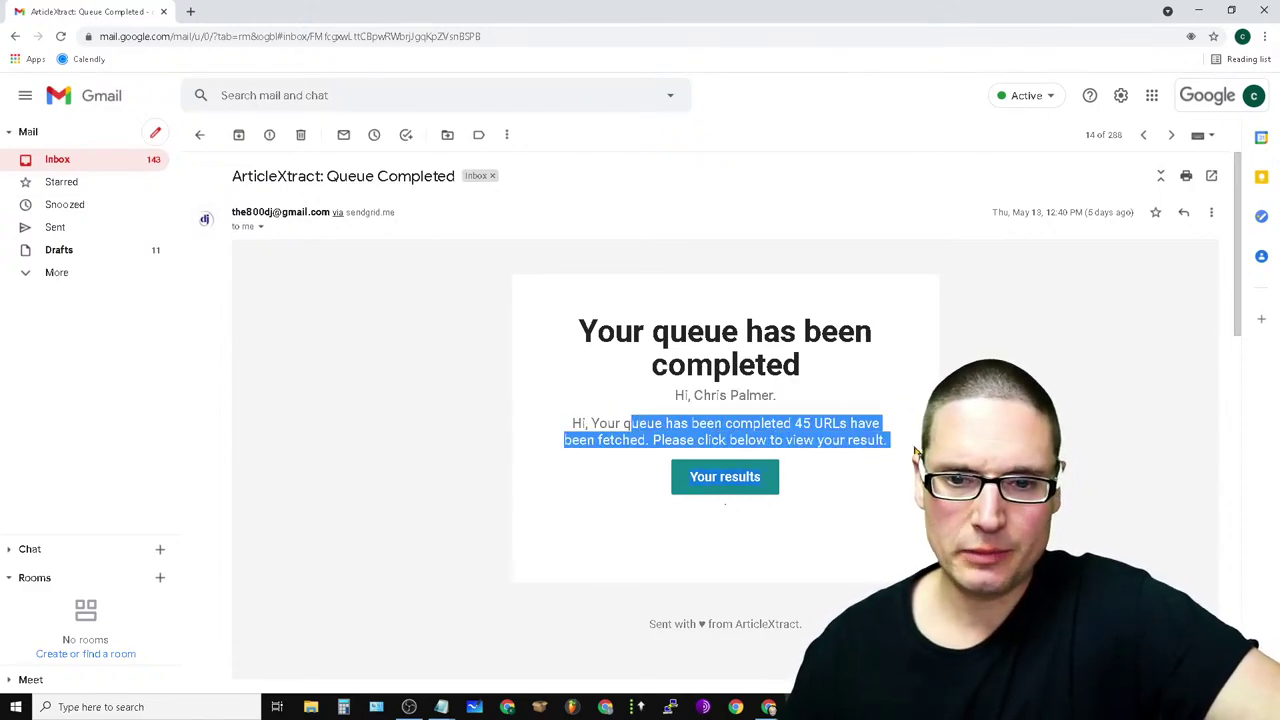
{"action": "left_click", "coordinate": [848, 490]}
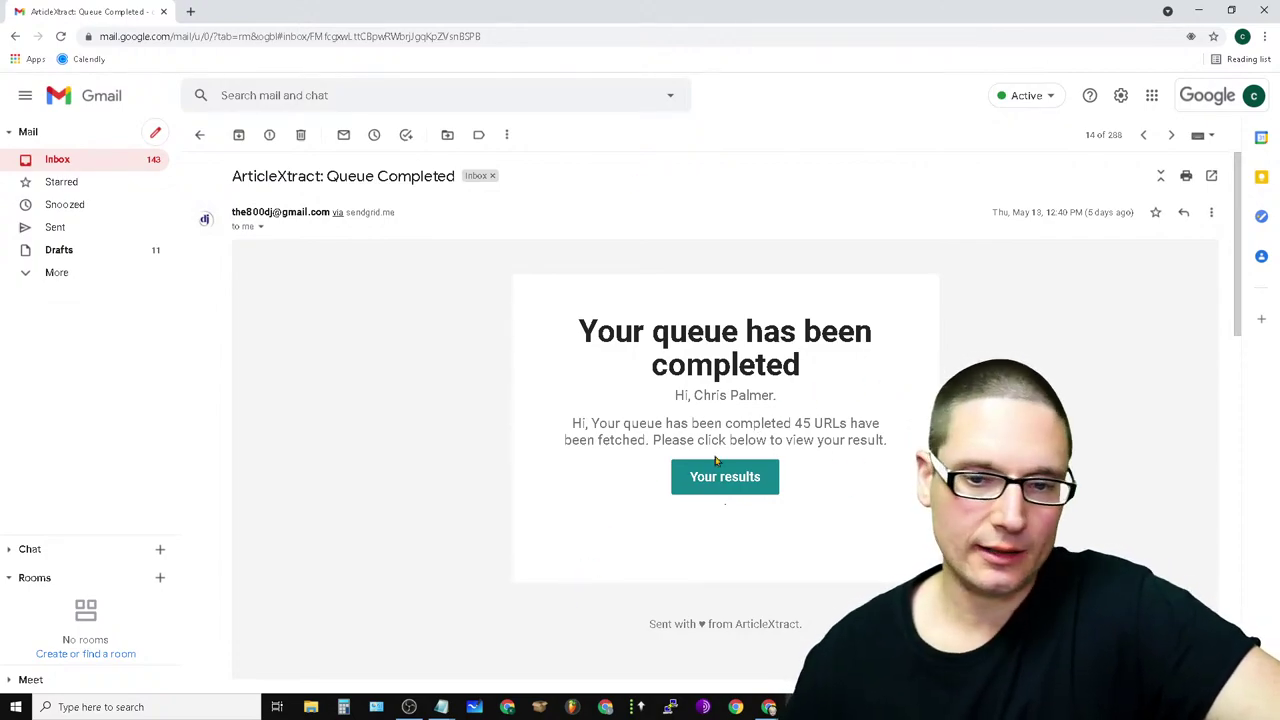
- Read down to the 'Sent with ♥ from ArticleXtract' footer and return to the inbox
{"action": "scroll", "coordinate": [880, 535], "scroll_direction": "down", "scroll_amount": 4}
{"action": "scroll", "coordinate": [857, 550], "scroll_direction": "up", "scroll_amount": 2}
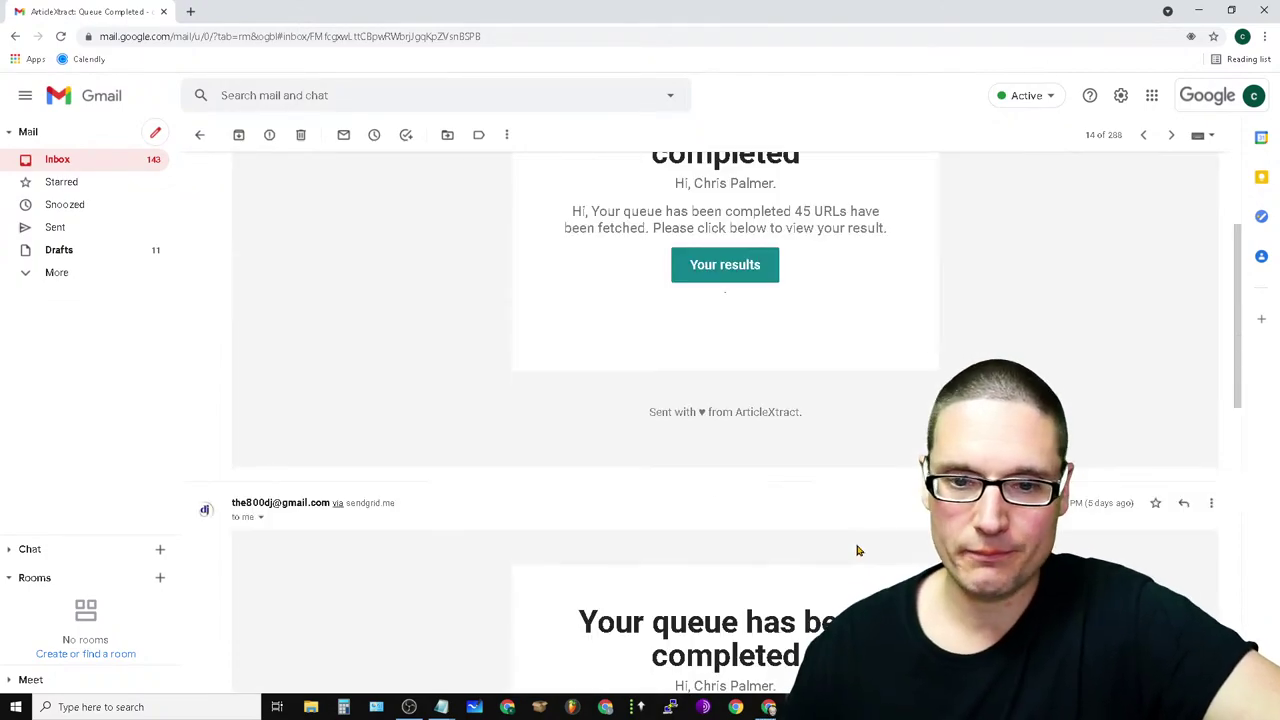
{"action": "left_click_drag", "start_coordinate": [835, 420], "coordinate": [633, 435]}
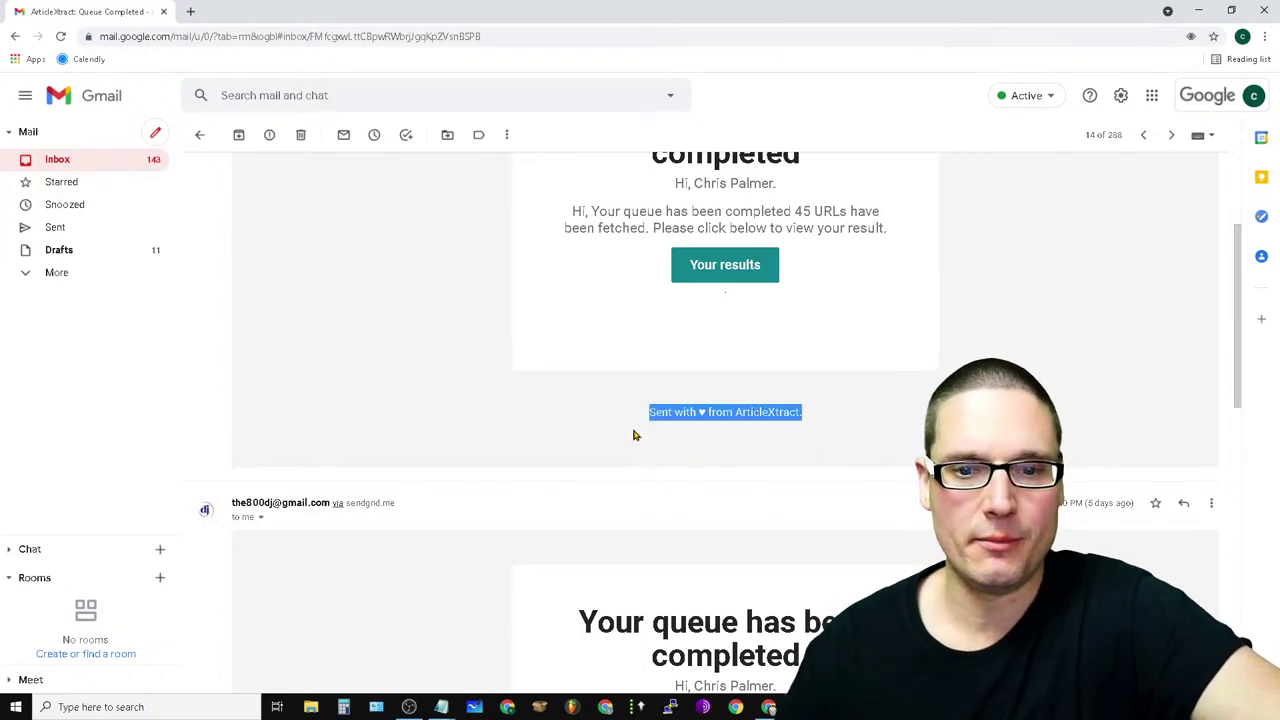
{"action": "left_click", "coordinate": [872, 91]}
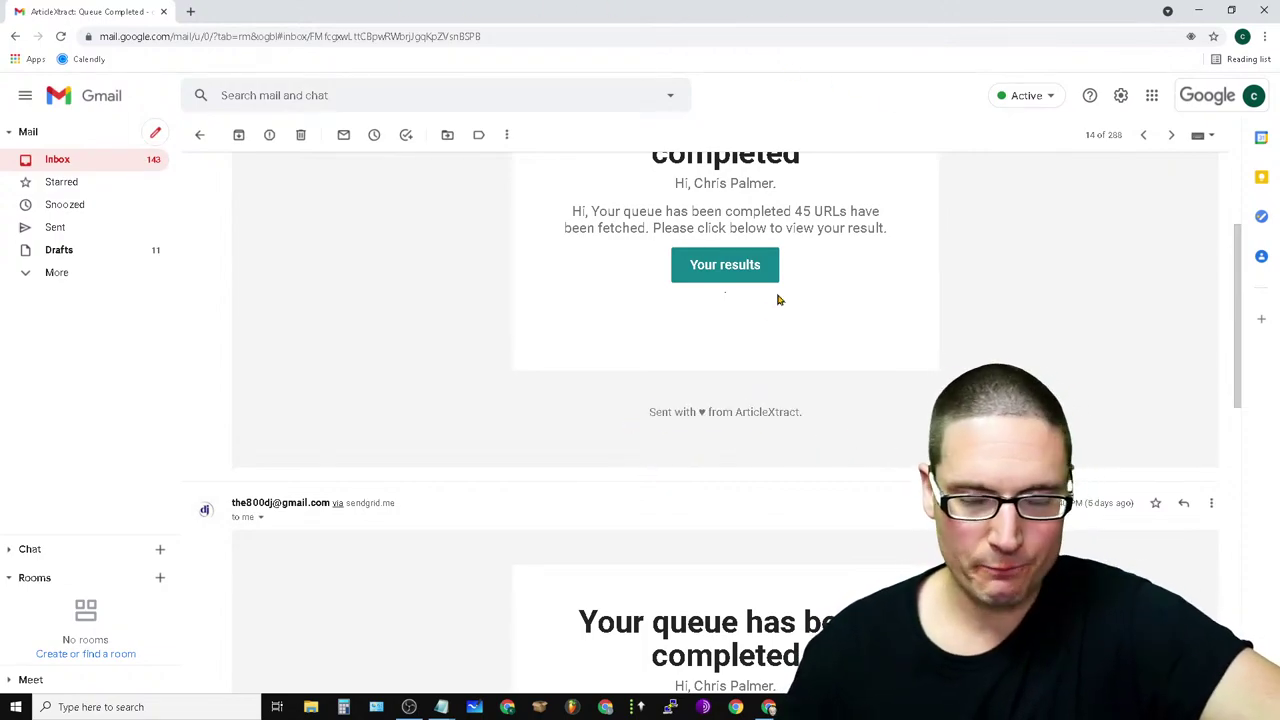
{"action": "scroll", "coordinate": [563, 300], "scroll_direction": "up", "scroll_amount": 2}
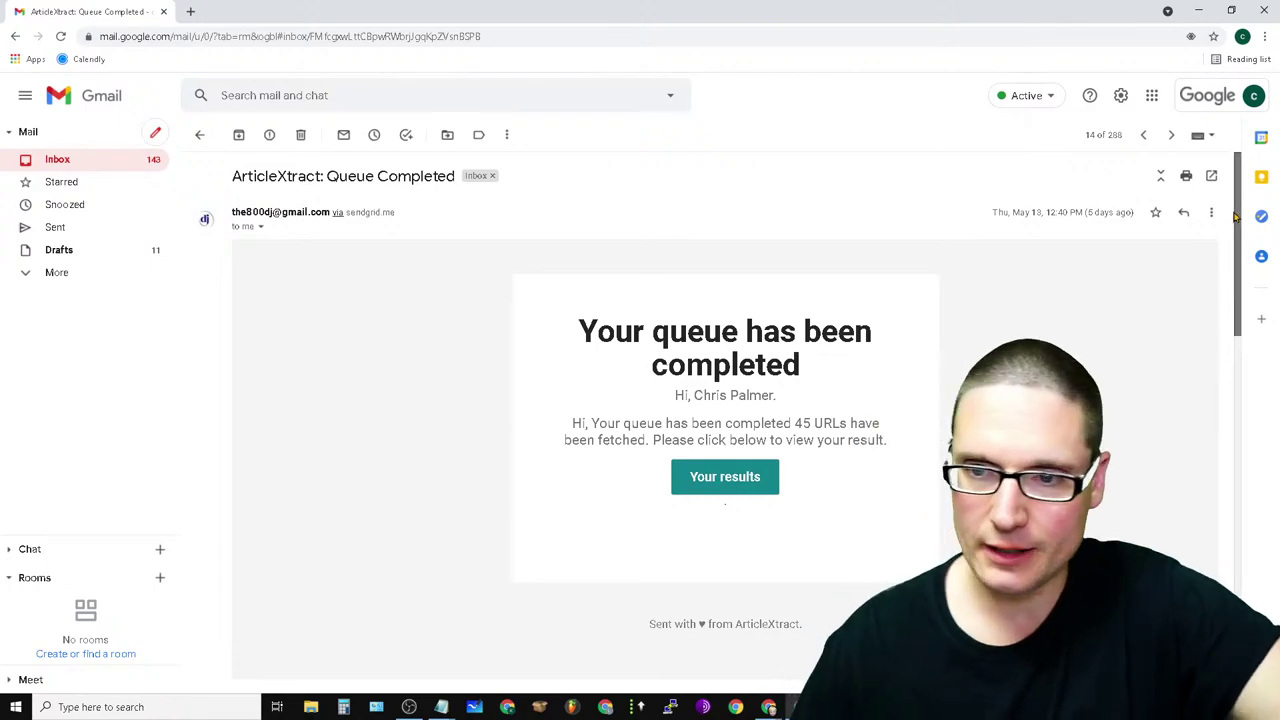
{"action": "scroll", "coordinate": [1195, 400], "scroll_direction": "down", "scroll_amount": 5}
{"action": "scroll", "coordinate": [1193, 530], "scroll_direction": "down", "scroll_amount": 2}
{"action": "scroll", "coordinate": [1200, 300], "scroll_direction": "up", "scroll_amount": 5}
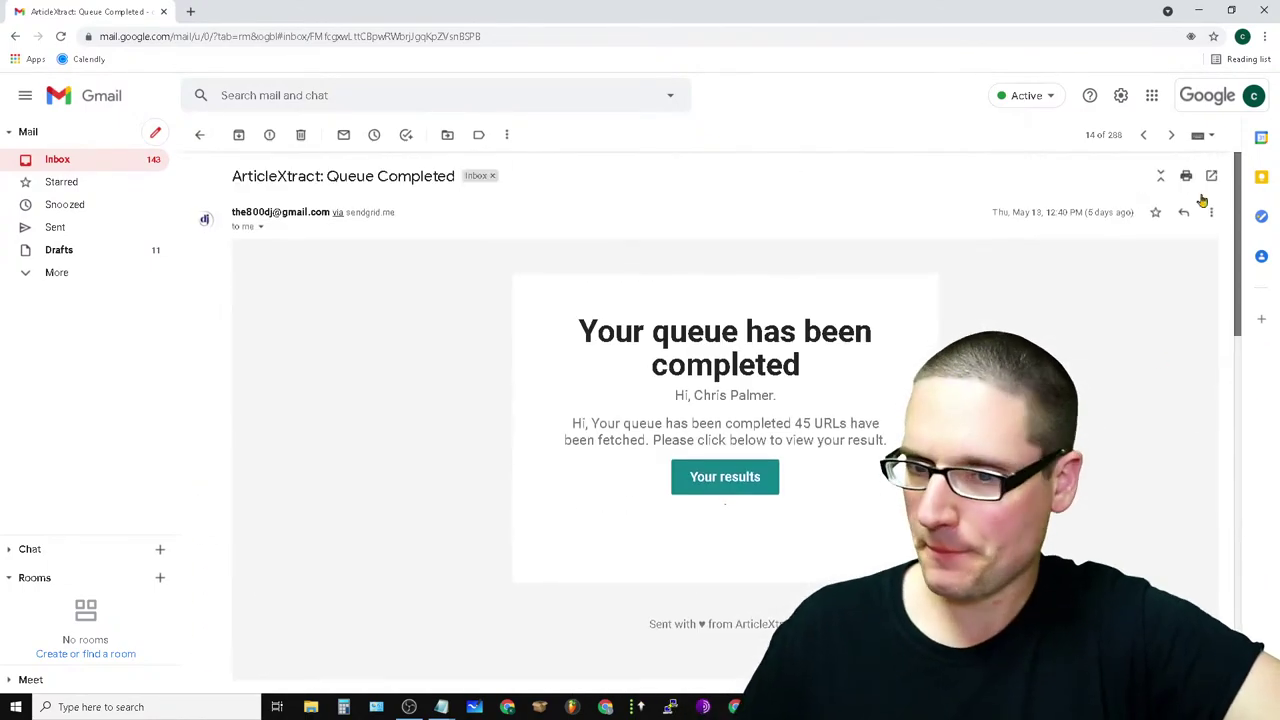
{"action": "left_click", "coordinate": [78, 162]}
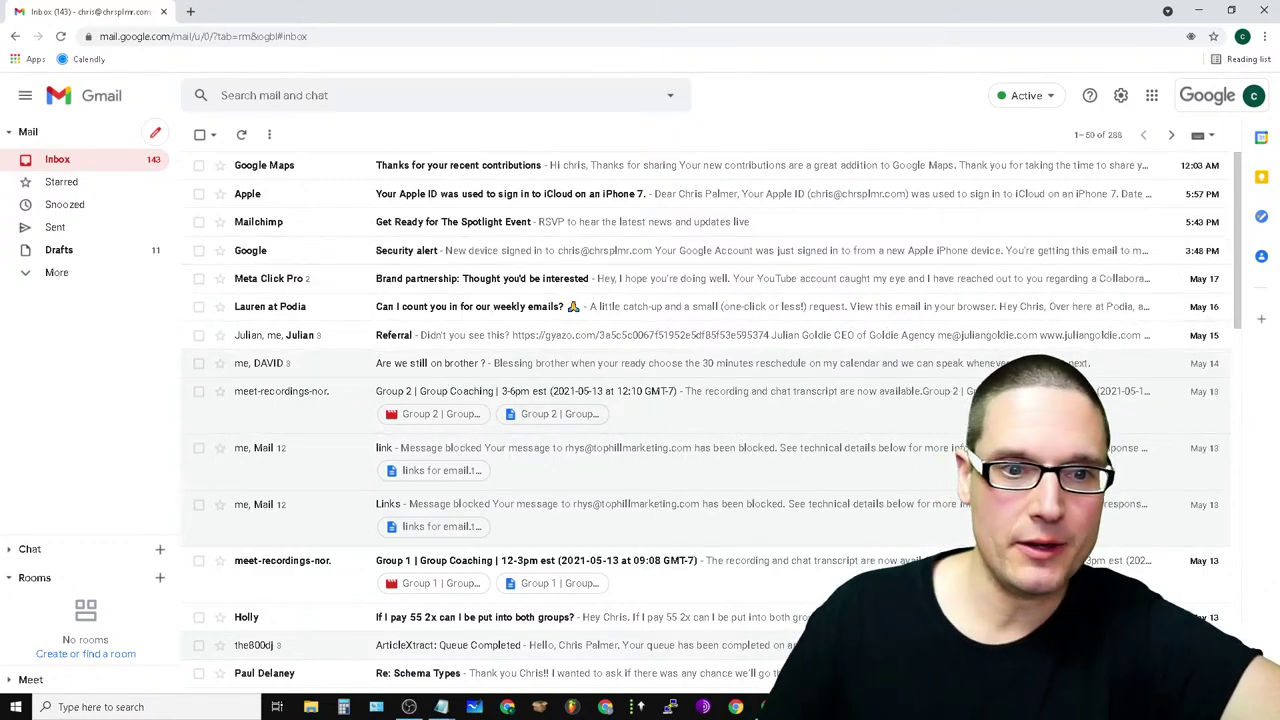
- Close the wordai Google Search tab in the main Chrome window
{"action": "left_click", "coordinate": [165, 12]}
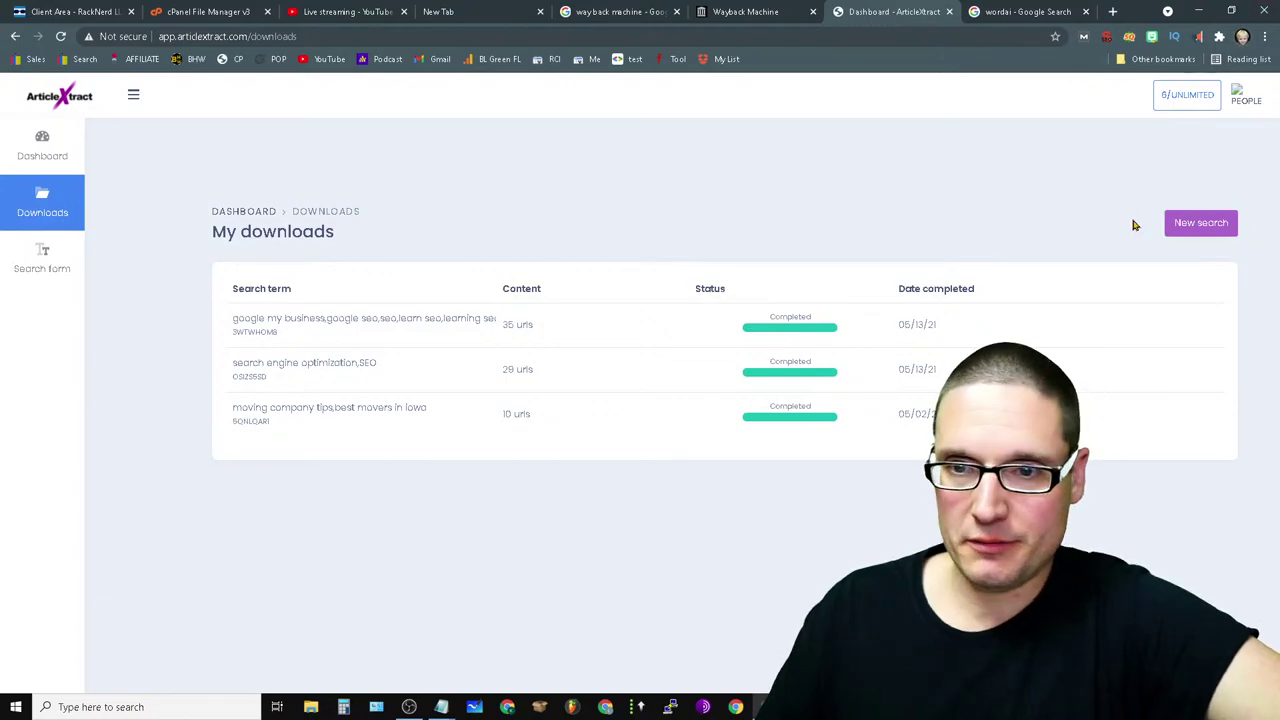
{"action": "left_click", "coordinate": [993, 12]}
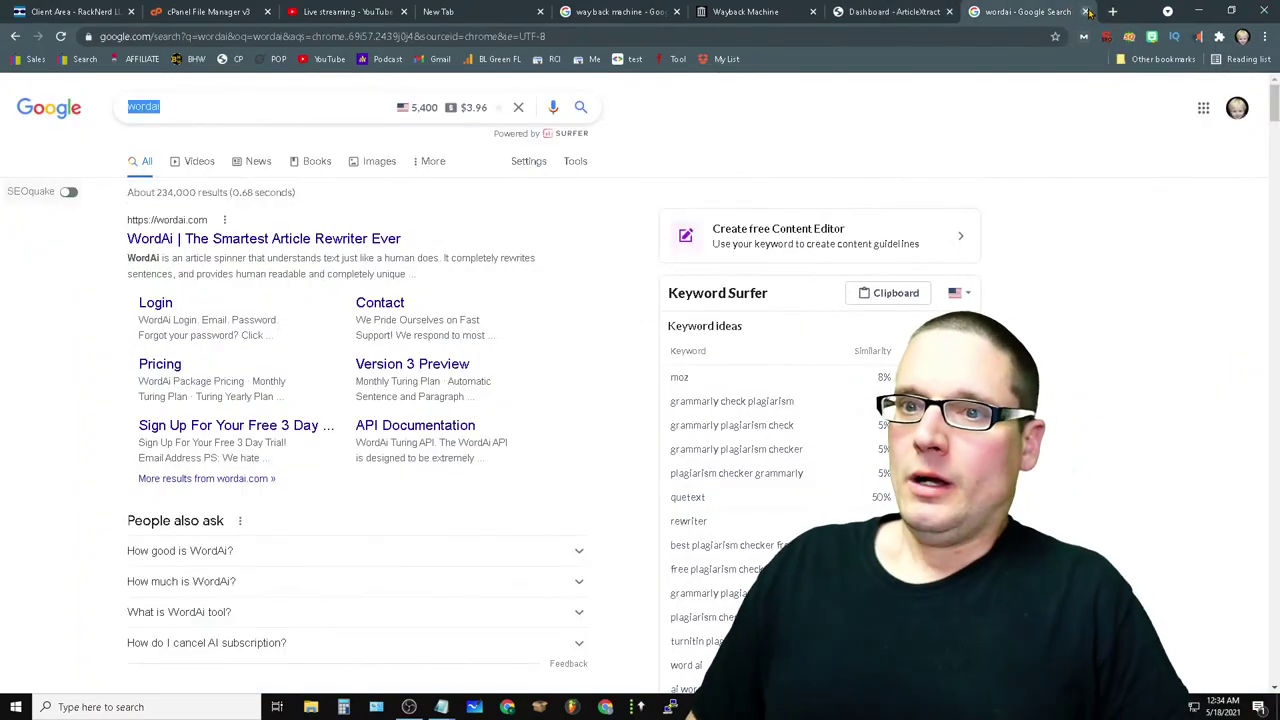
{"action": "left_click", "coordinate": [1085, 12]}
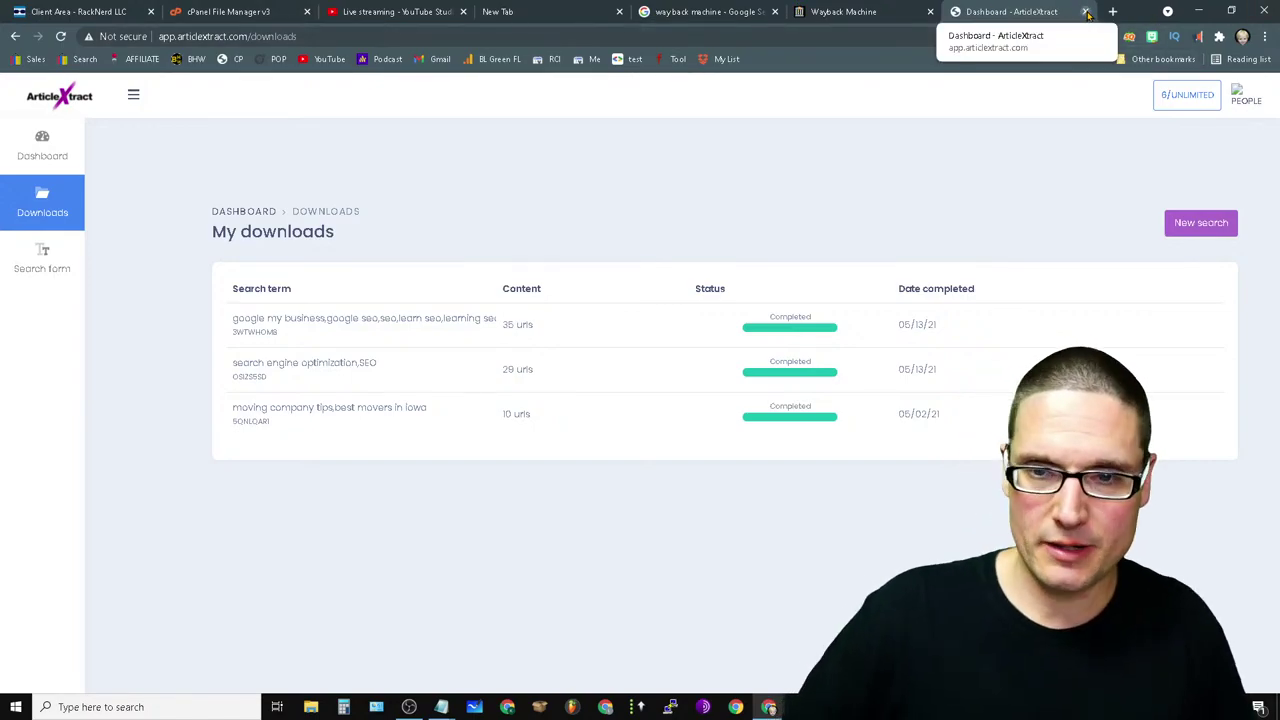
- Move through the Wayback Machine tabs to the YouTube Studio live streaming tab
{"action": "left_click", "coordinate": [845, 12]}
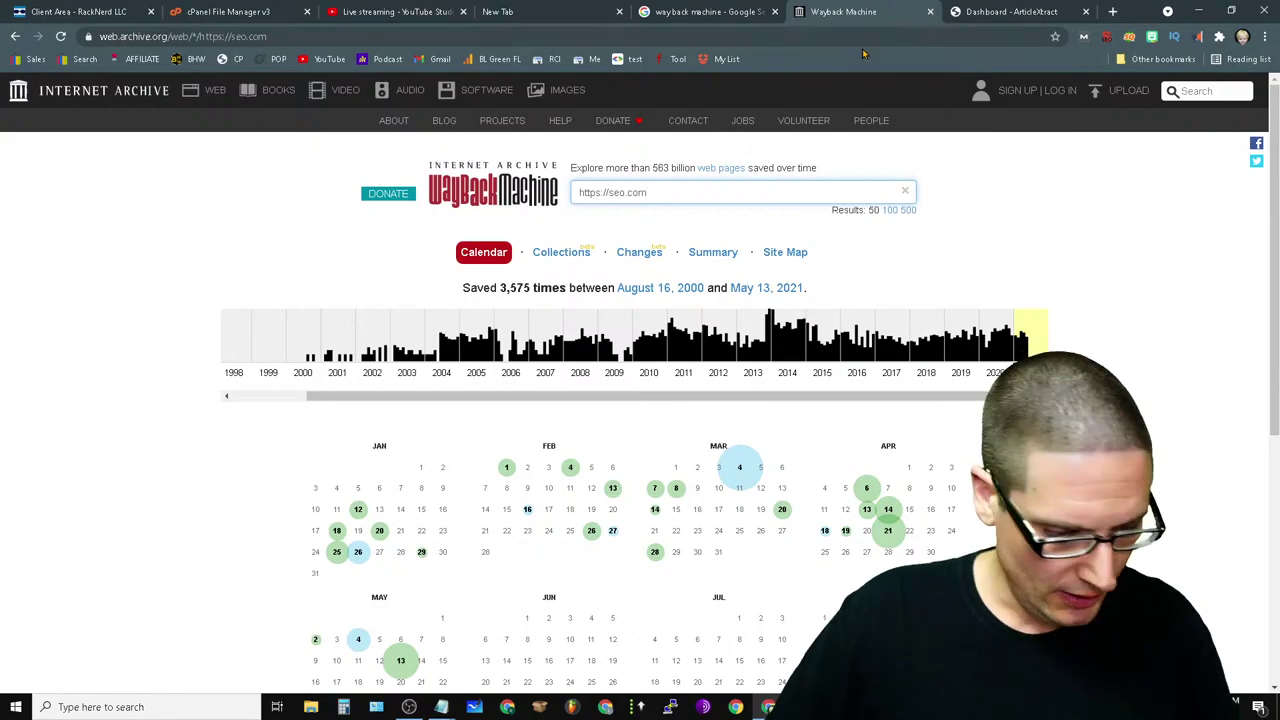
{"action": "left_click", "coordinate": [742, 10]}
{"action": "left_click", "coordinate": [335, 10]}
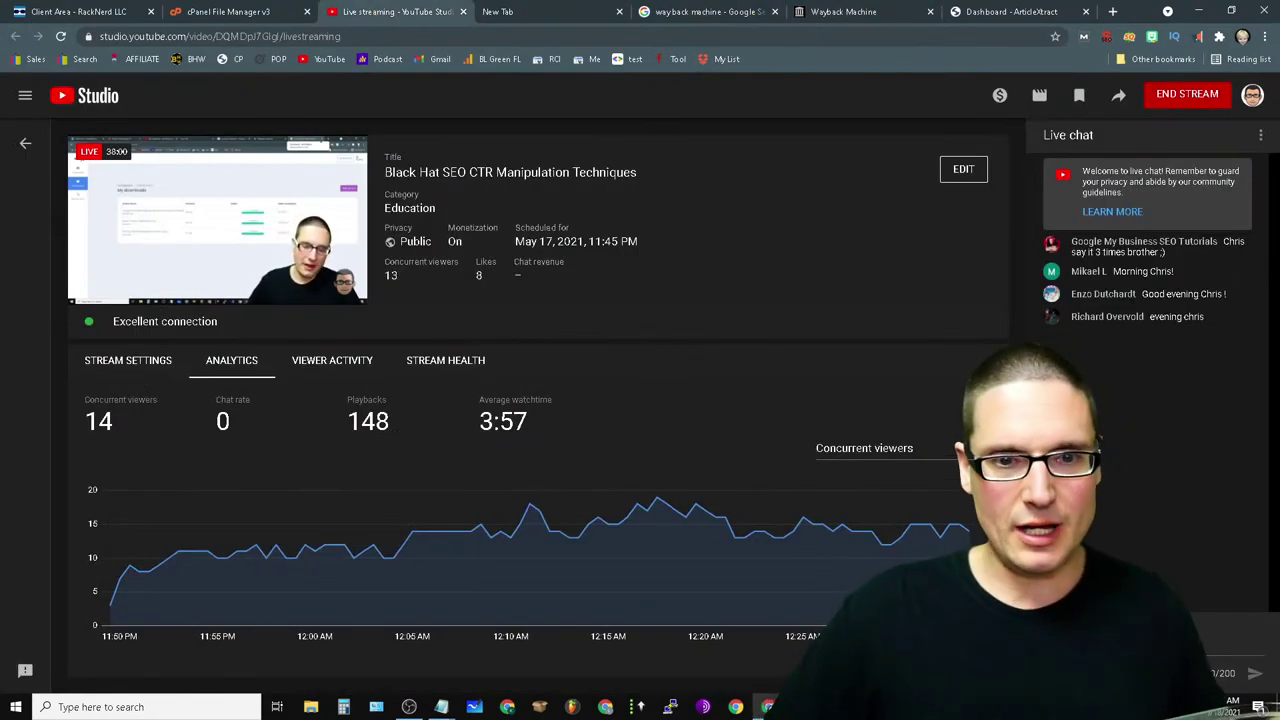
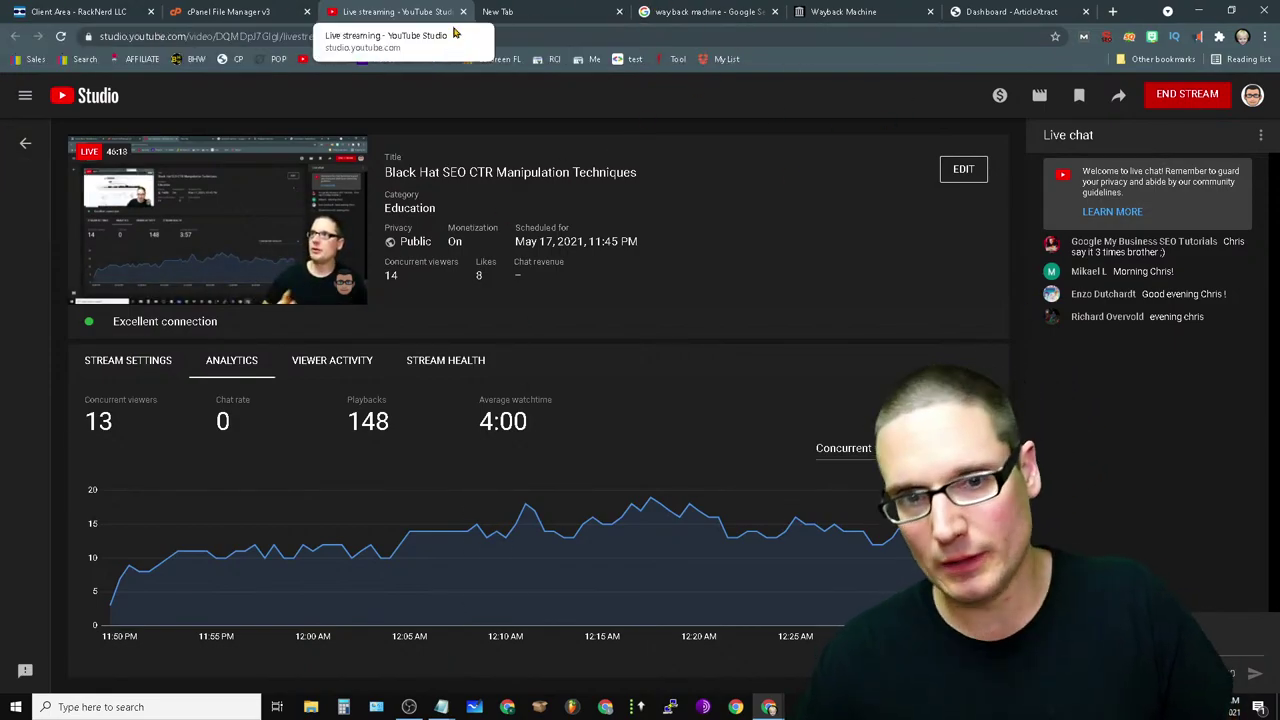
- Close the empty new tab, the 'way back machine' search tab and the Wayback Machine tab
{"action": "left_click", "coordinate": [560, 12]}
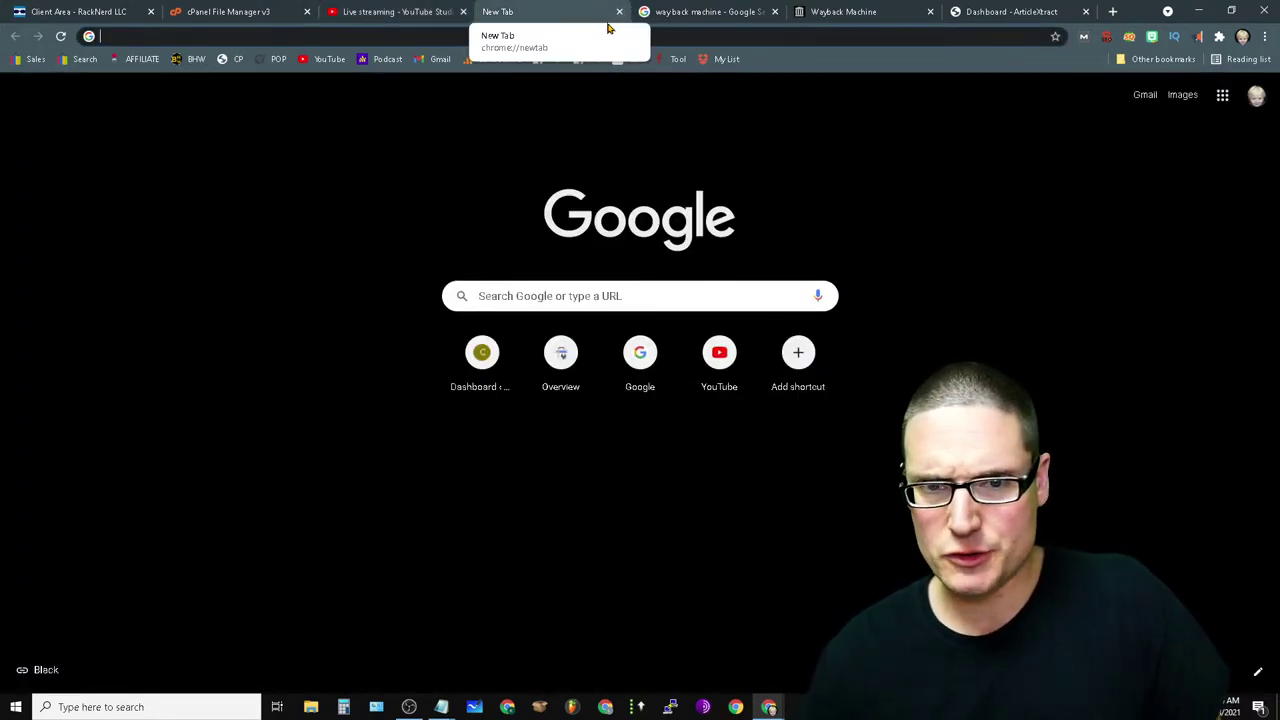
{"action": "left_click", "coordinate": [619, 12]}
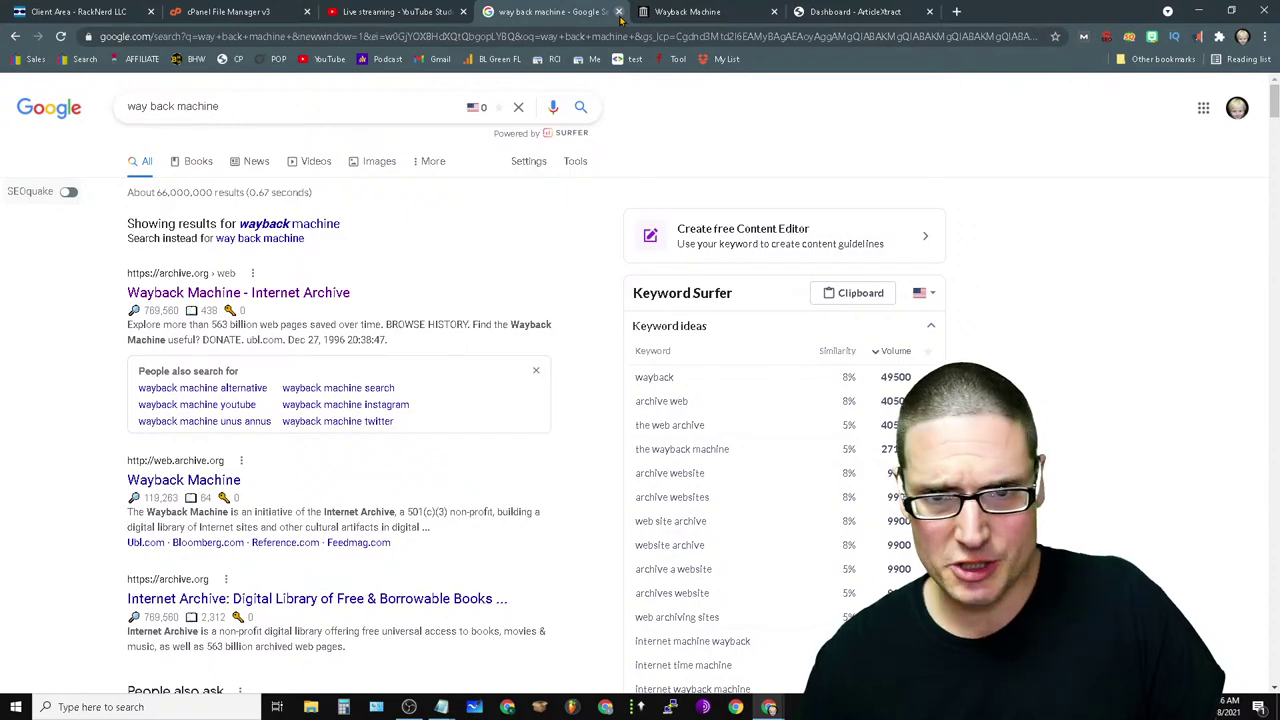
{"action": "left_click", "coordinate": [619, 12]}
{"action": "left_click", "coordinate": [619, 12]}
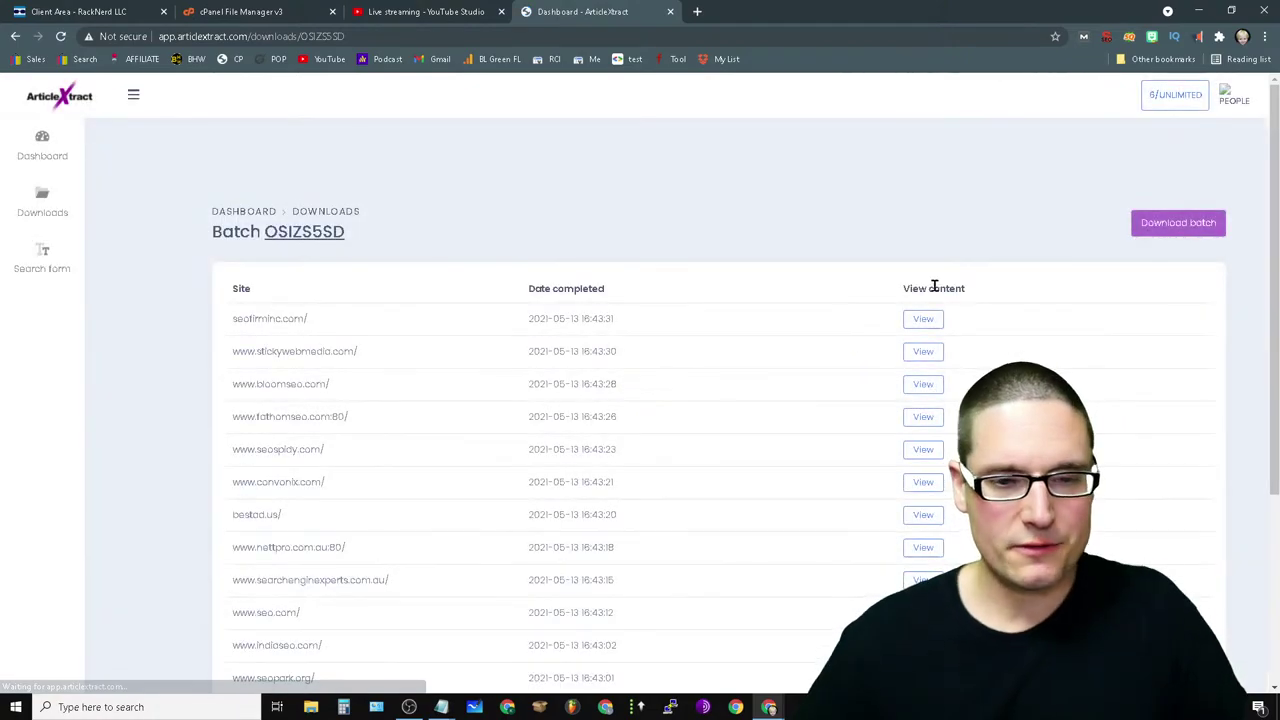
- Look over the scraped text for seospidy.com and seofiminc.com, returning to the batch site list
{"action": "scroll", "coordinate": [375, 330], "scroll_direction": "down", "scroll_amount": 3}
{"action": "scroll", "coordinate": [505, 491], "scroll_direction": "up", "scroll_amount": 3}
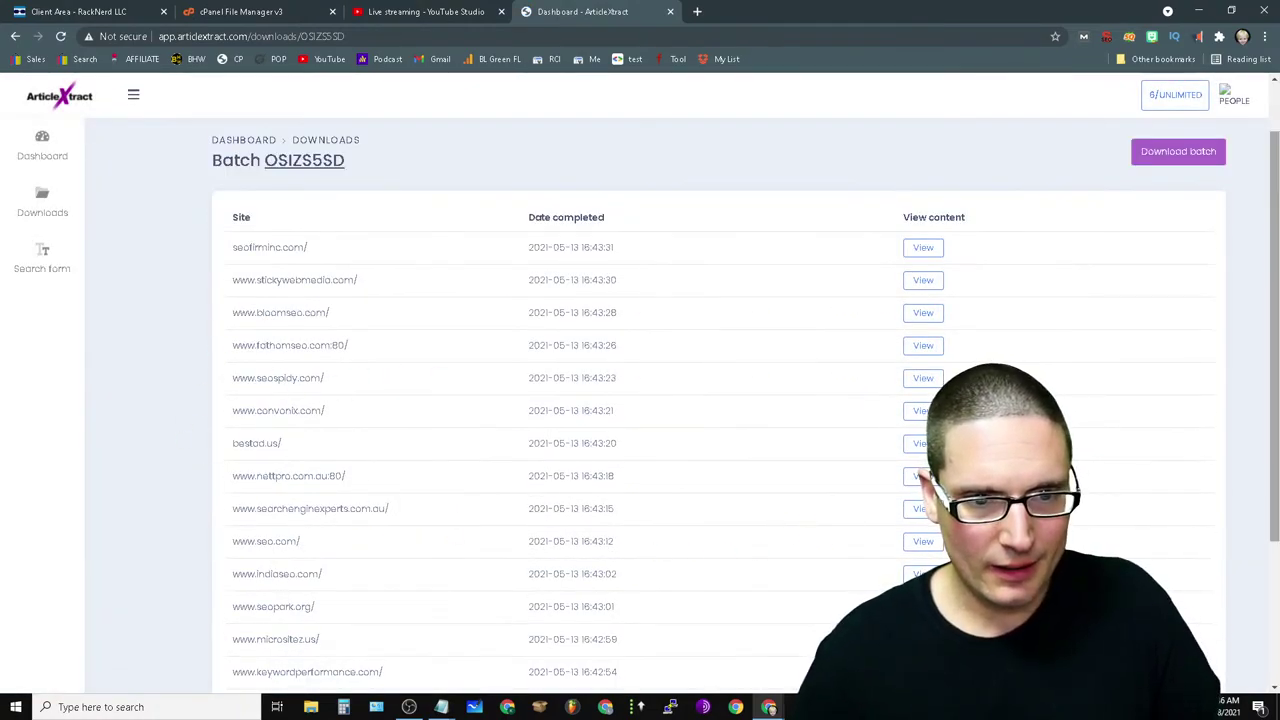
{"action": "left_click", "coordinate": [923, 378]}
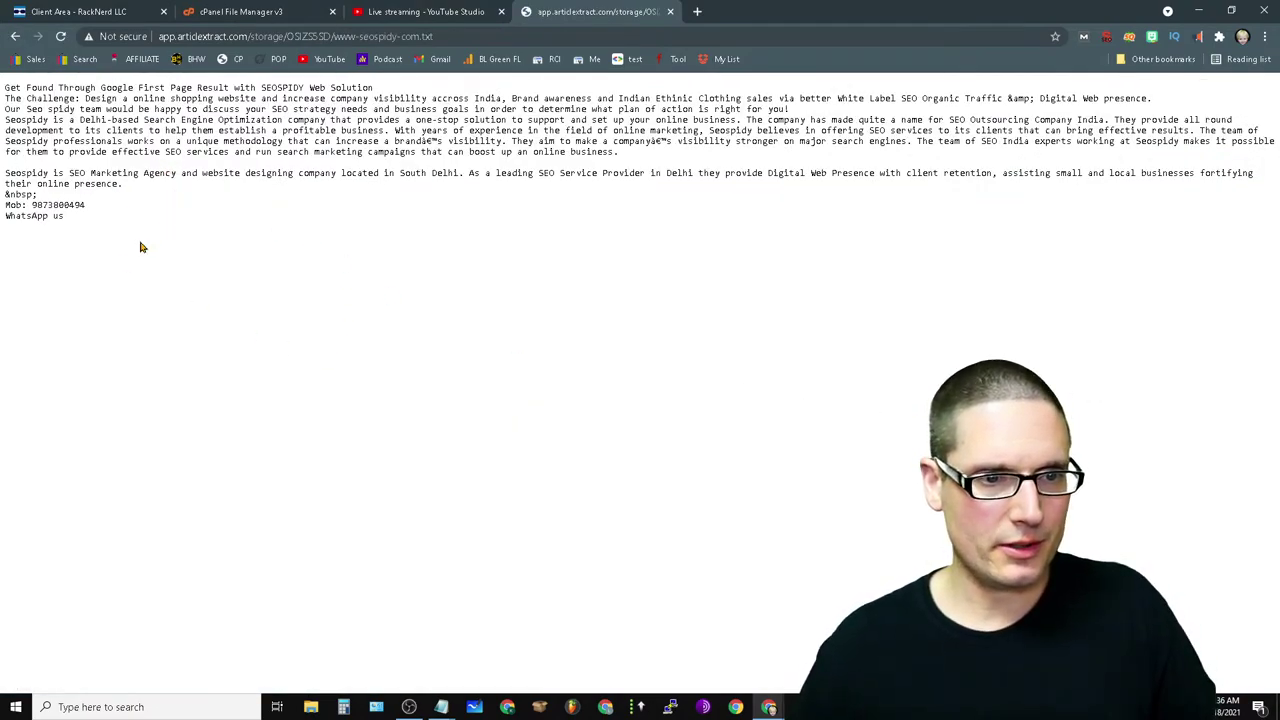
{"action": "key", "text": "ctrl+a"}
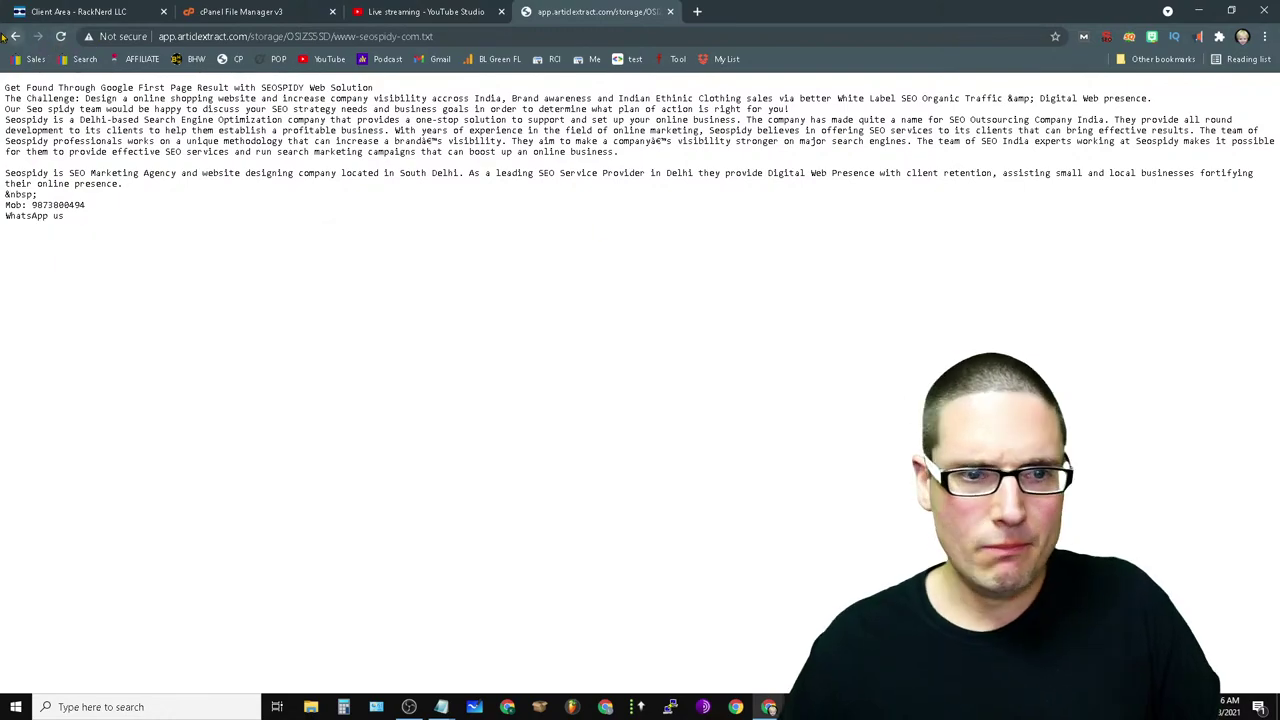
{"action": "left_click", "coordinate": [15, 36]}
{"action": "left_click", "coordinate": [918, 250]}
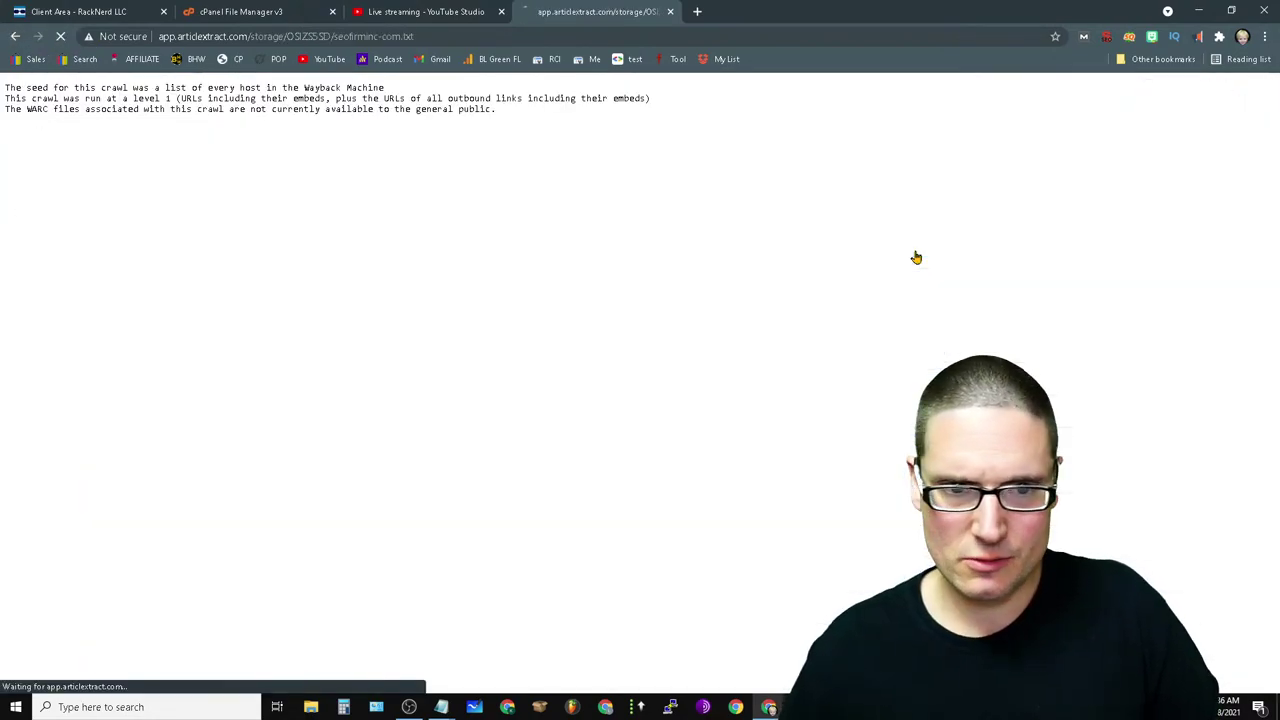
{"action": "right_click", "coordinate": [16, 36]}
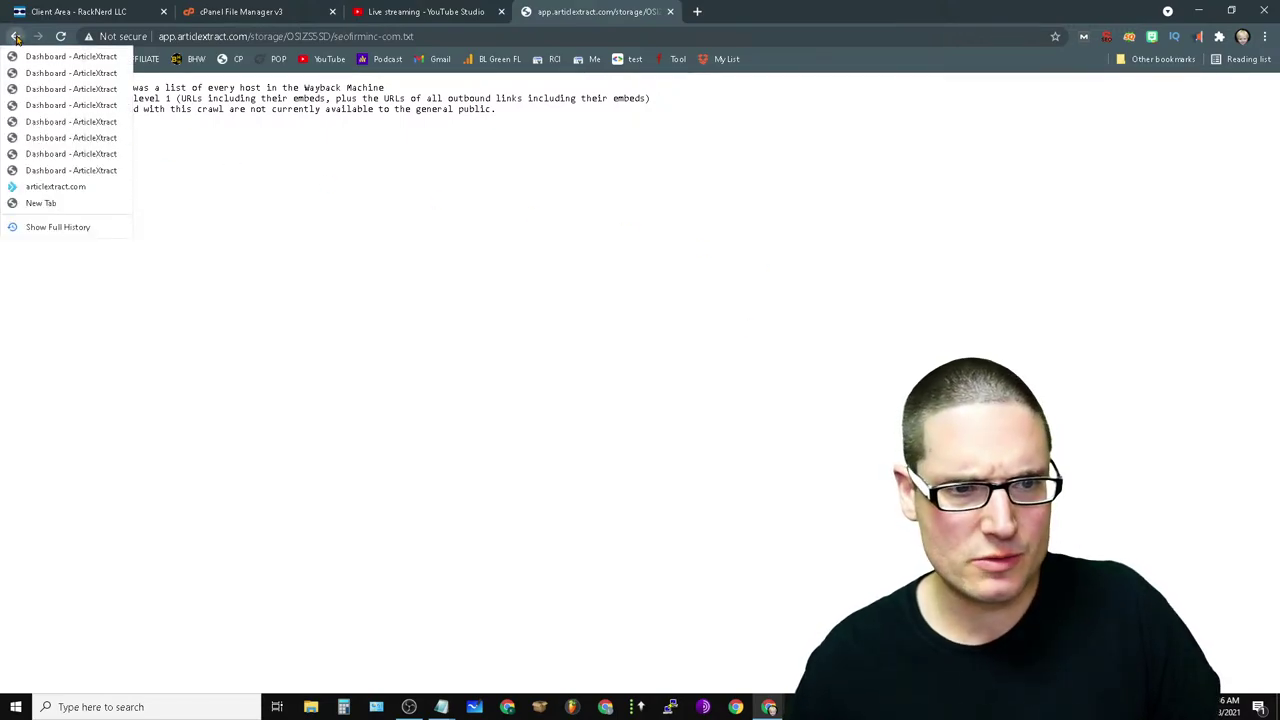
{"action": "left_click", "coordinate": [60, 56]}
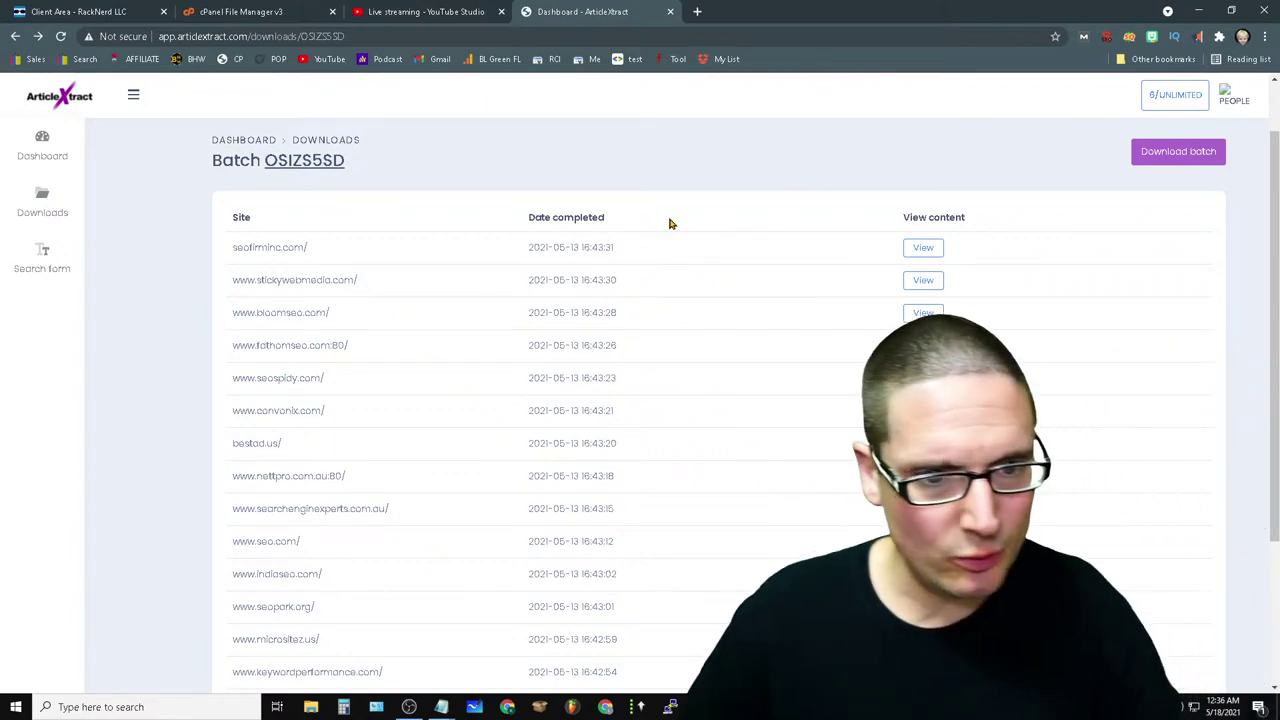
- Read through the micrositez.us and searchengineoptimization-seo.com.au extracts, then go back to the site list
{"action": "scroll", "coordinate": [717, 504], "scroll_direction": "down", "scroll_amount": 2}
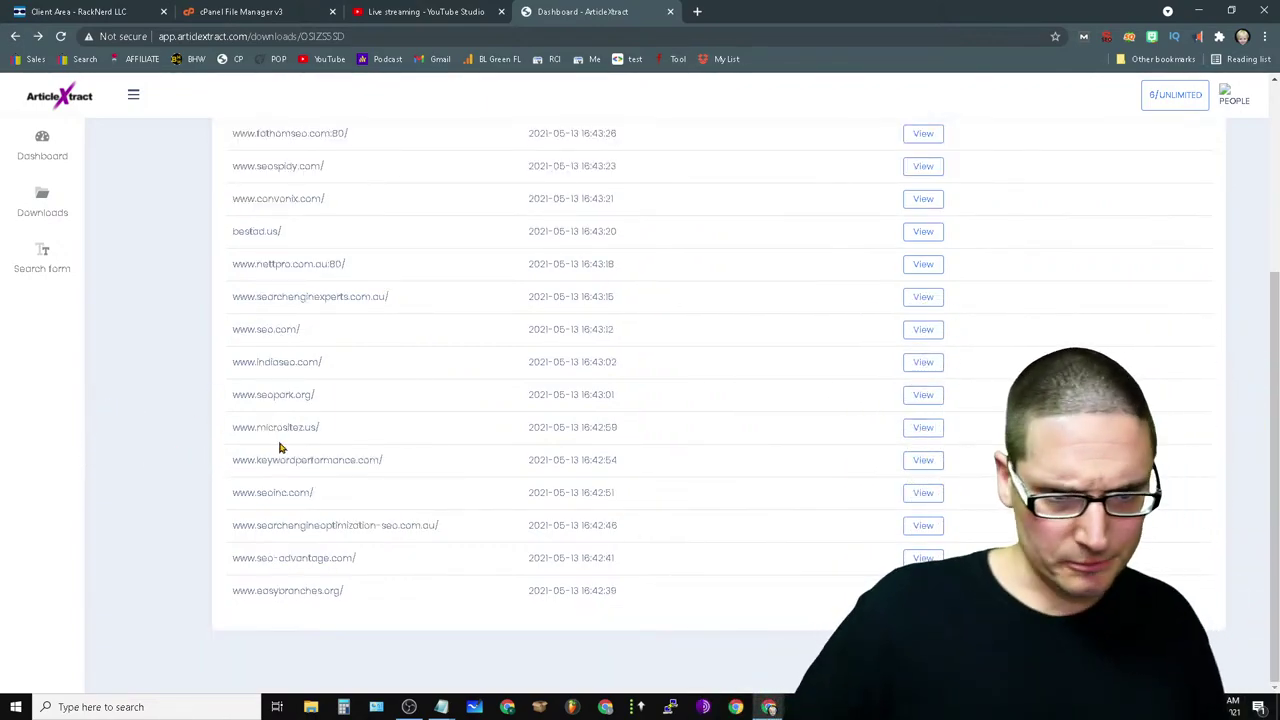
{"action": "left_click", "coordinate": [933, 431]}
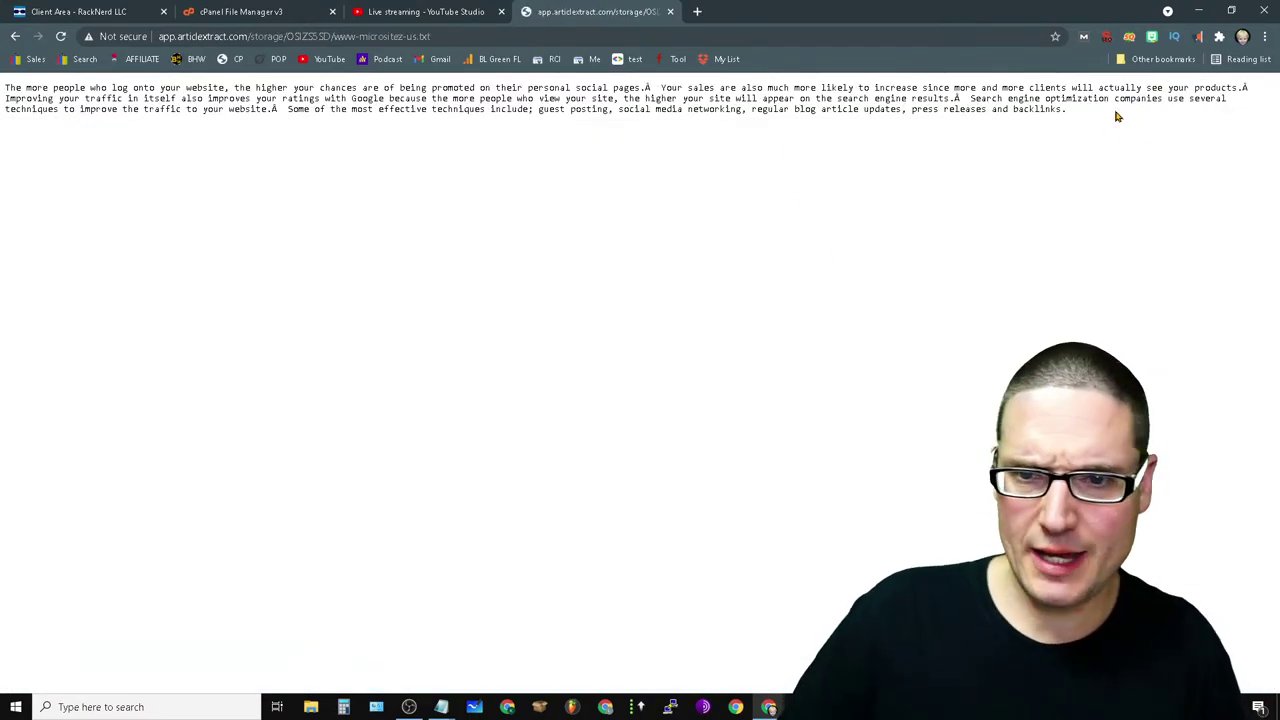
{"action": "left_click_drag", "start_coordinate": [1117, 116], "coordinate": [3, 57]}
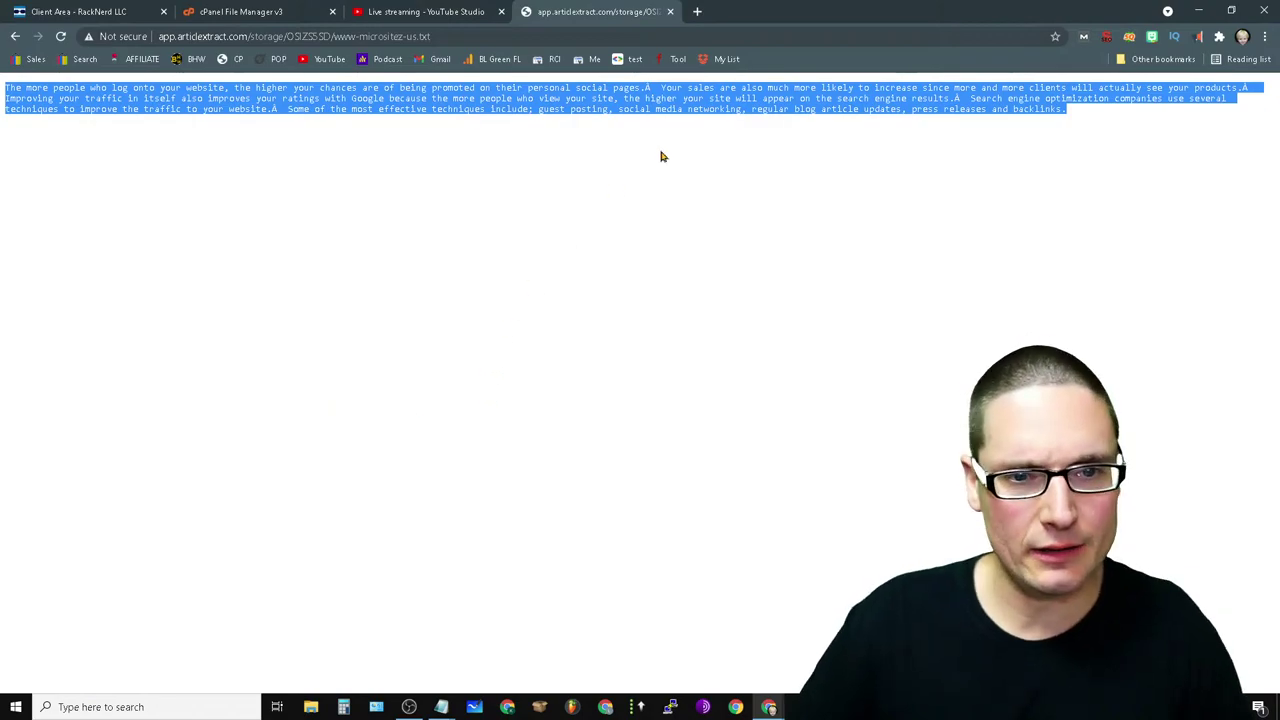
{"action": "left_click", "coordinate": [645, 108]}
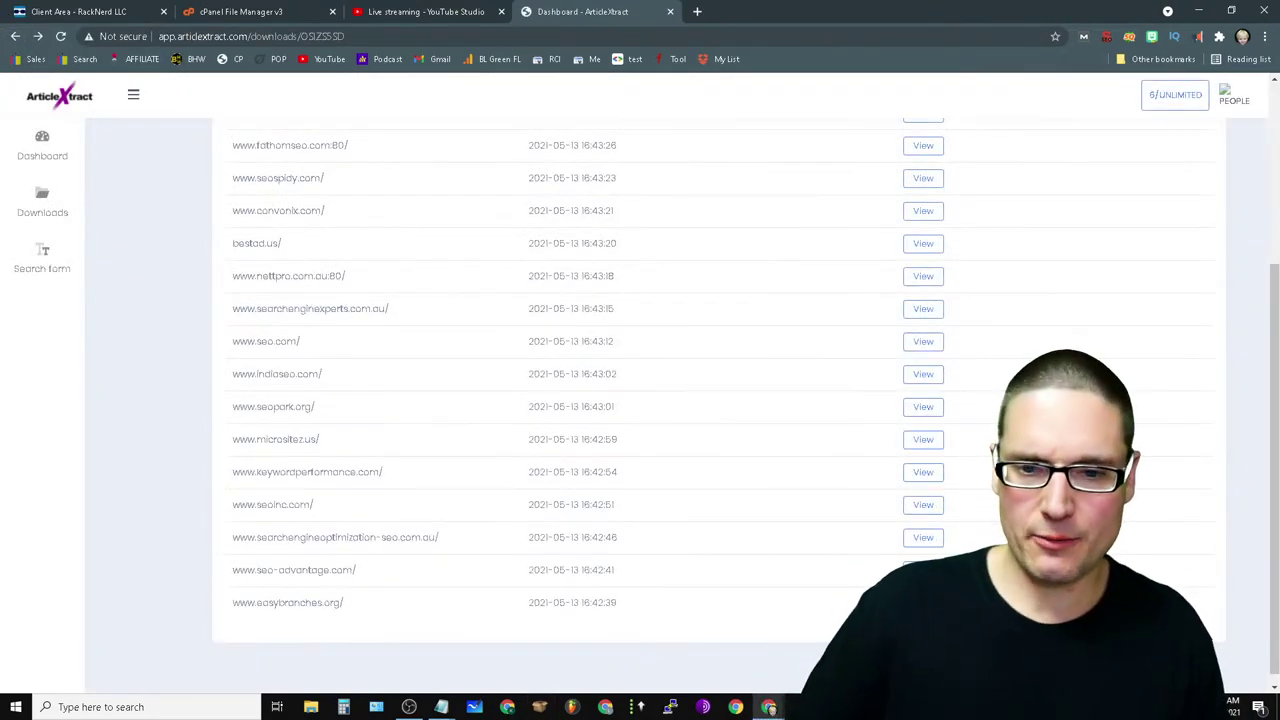
{"action": "left_click", "coordinate": [923, 538]}
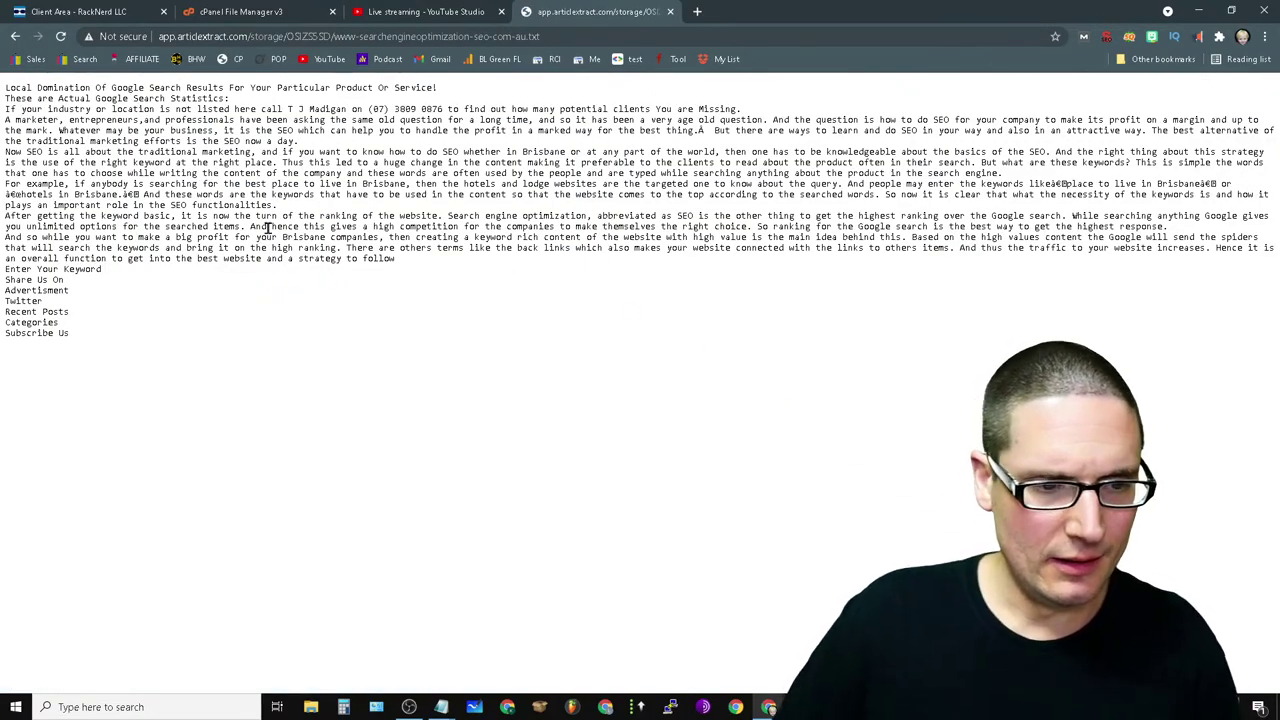
{"action": "left_click_drag", "start_coordinate": [324, 412], "coordinate": [3, 57]}
{"action": "left_click", "coordinate": [499, 446]}
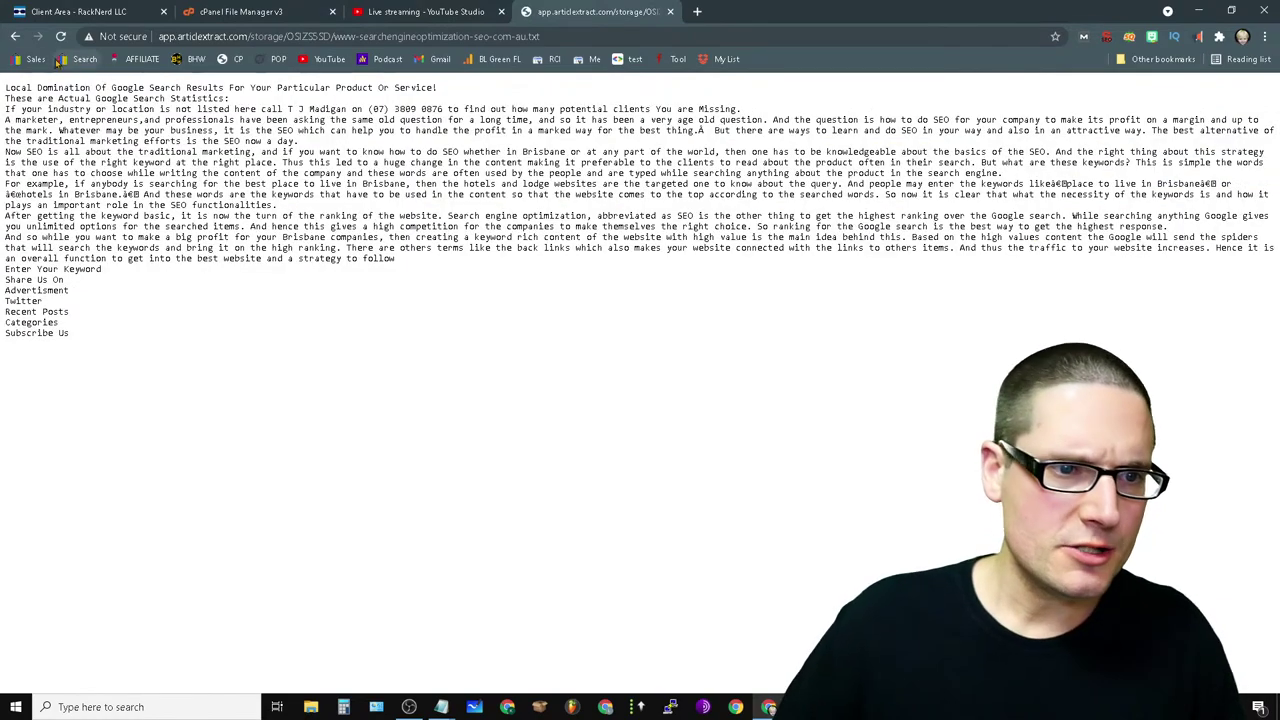
{"action": "left_click", "coordinate": [15, 36]}
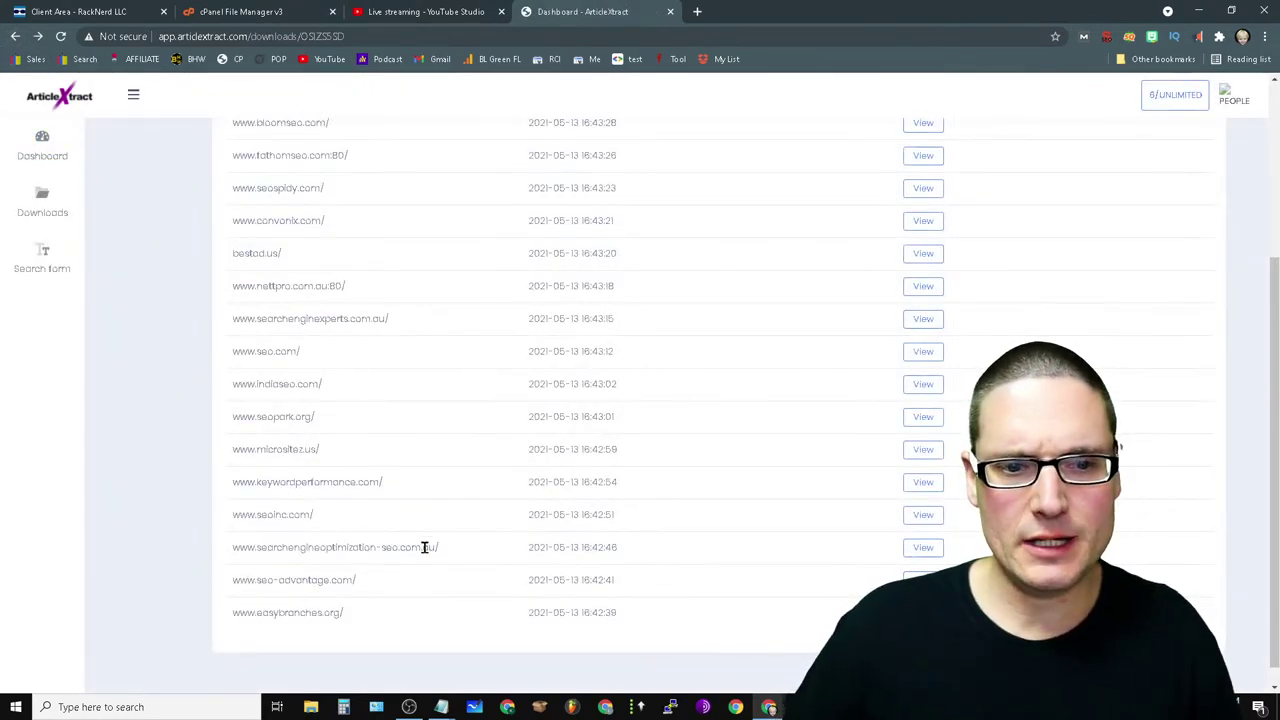
- Read the partly garbled www-seopark-org.txt extract, then return to the downloaded sites list
{"action": "left_click", "coordinate": [923, 420]}
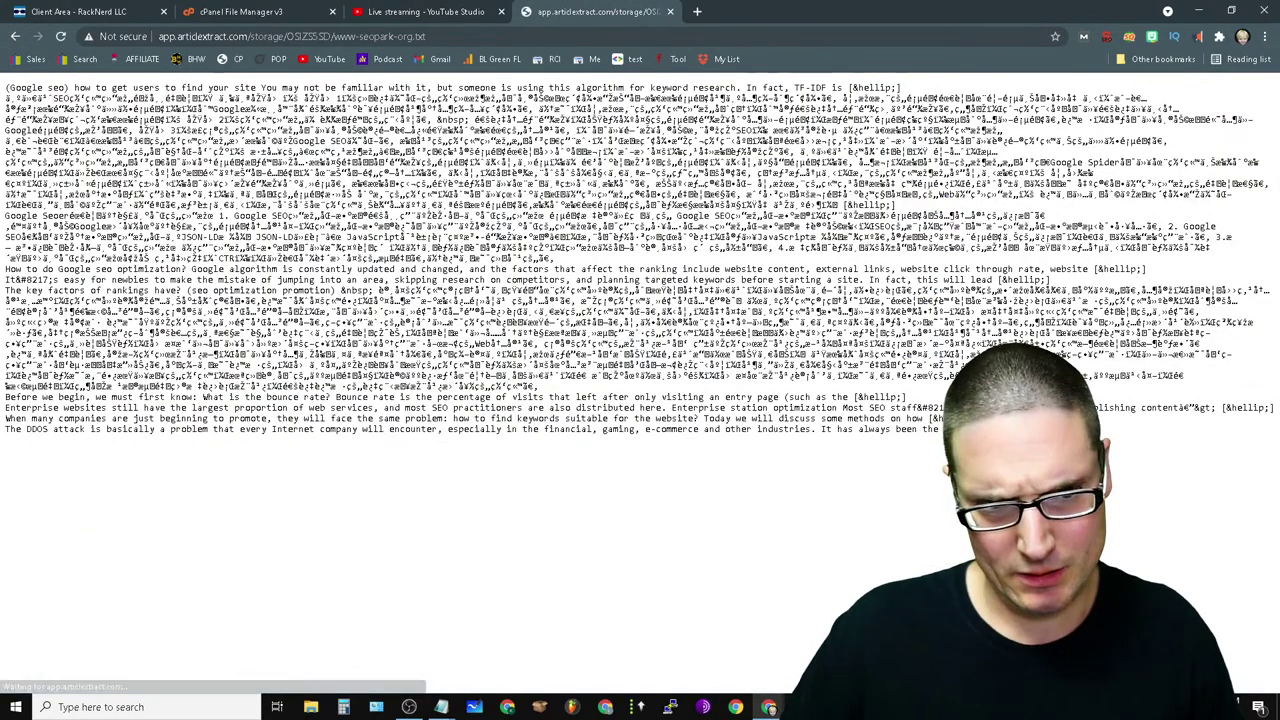
{"action": "left_click_drag", "start_coordinate": [1128, 447], "coordinate": [194, 445]}
{"action": "left_click", "coordinate": [557, 600]}
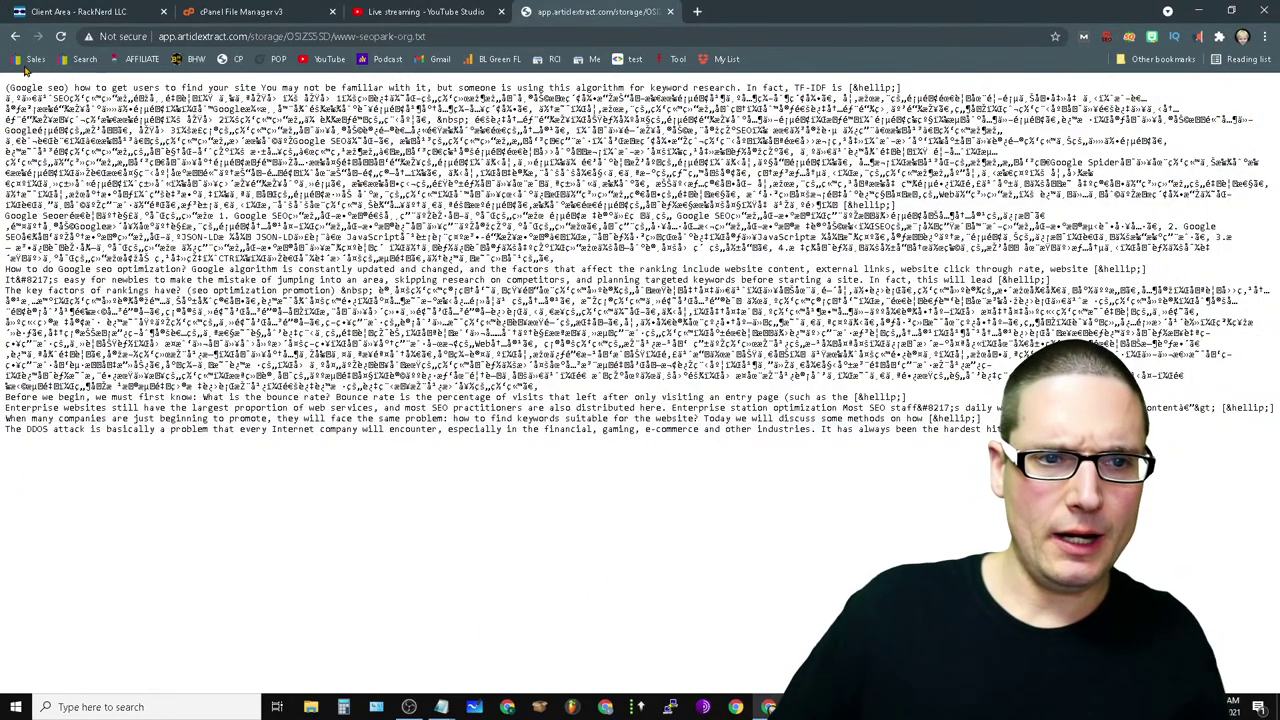
{"action": "left_click", "coordinate": [17, 36]}
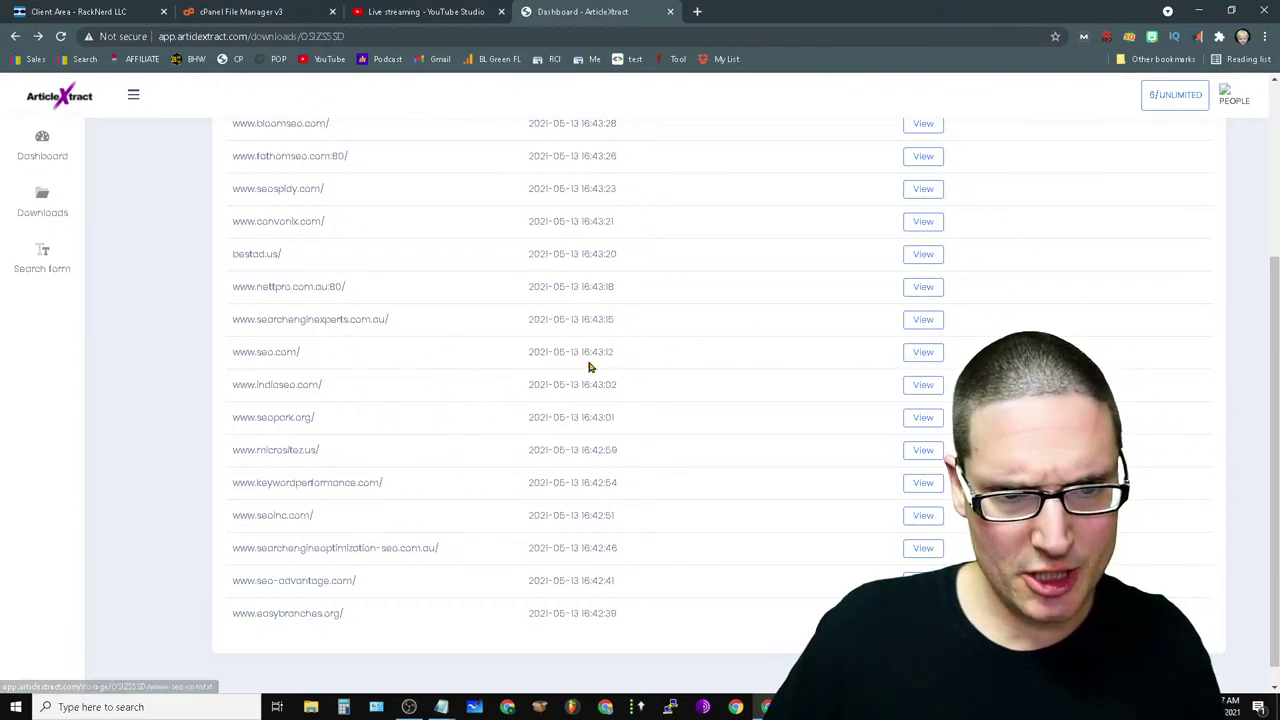
{"action": "left_click_drag", "start_coordinate": [236, 336], "coordinate": [251, 320]}
{"action": "right_click", "coordinate": [253, 322]}
{"action": "left_click", "coordinate": [271, 332]}
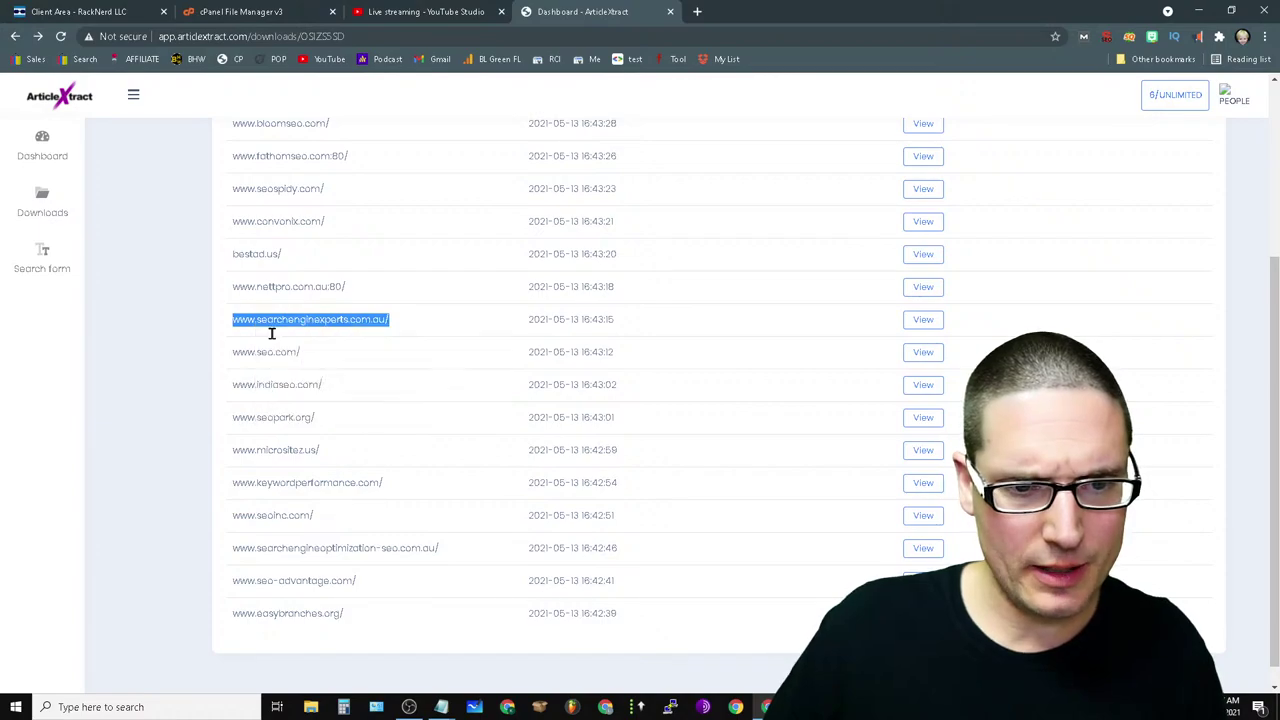
{"action": "left_click", "coordinate": [700, 12]}
{"action": "right_click", "coordinate": [118, 40]}
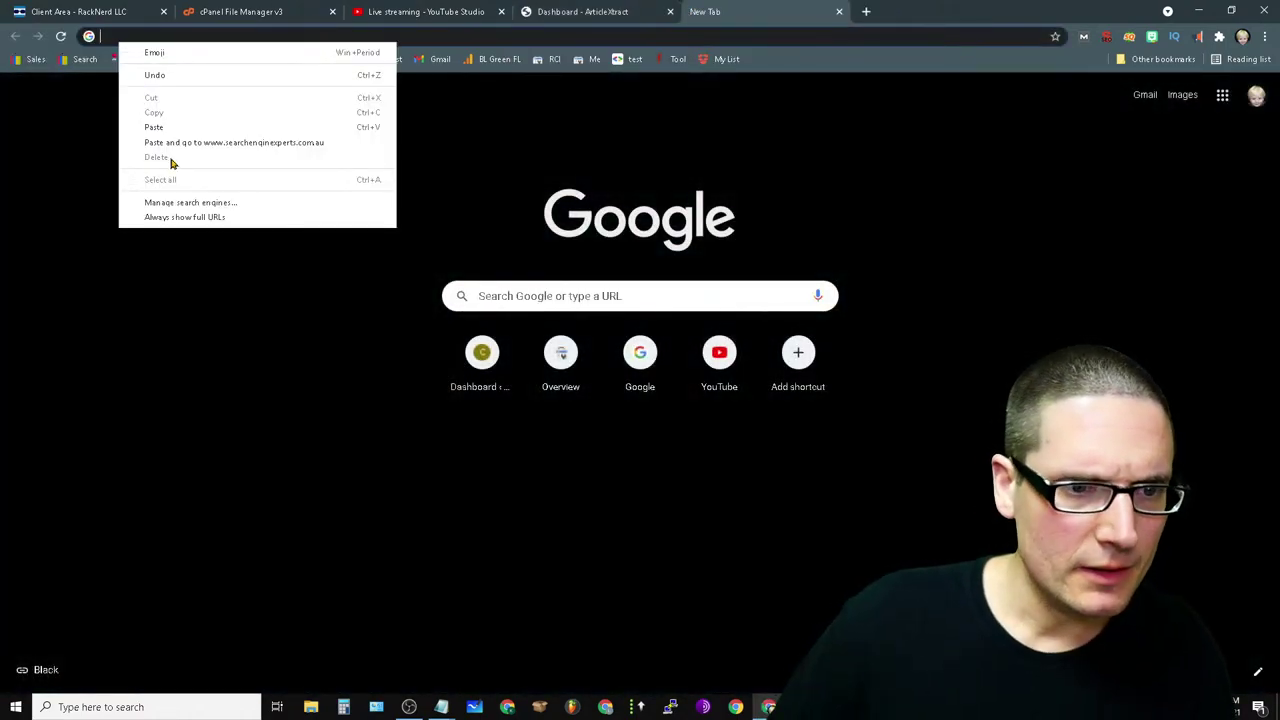
{"action": "left_click", "coordinate": [153, 127]}
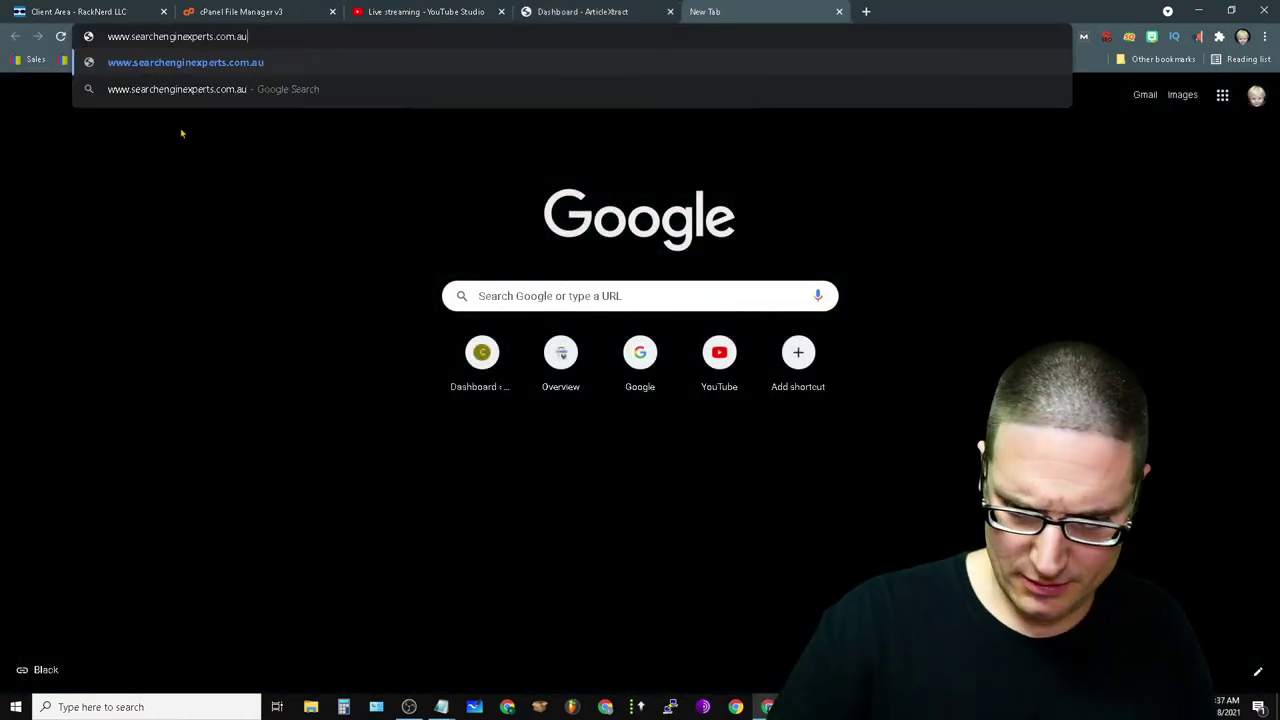
{"action": "key", "text": "Return"}
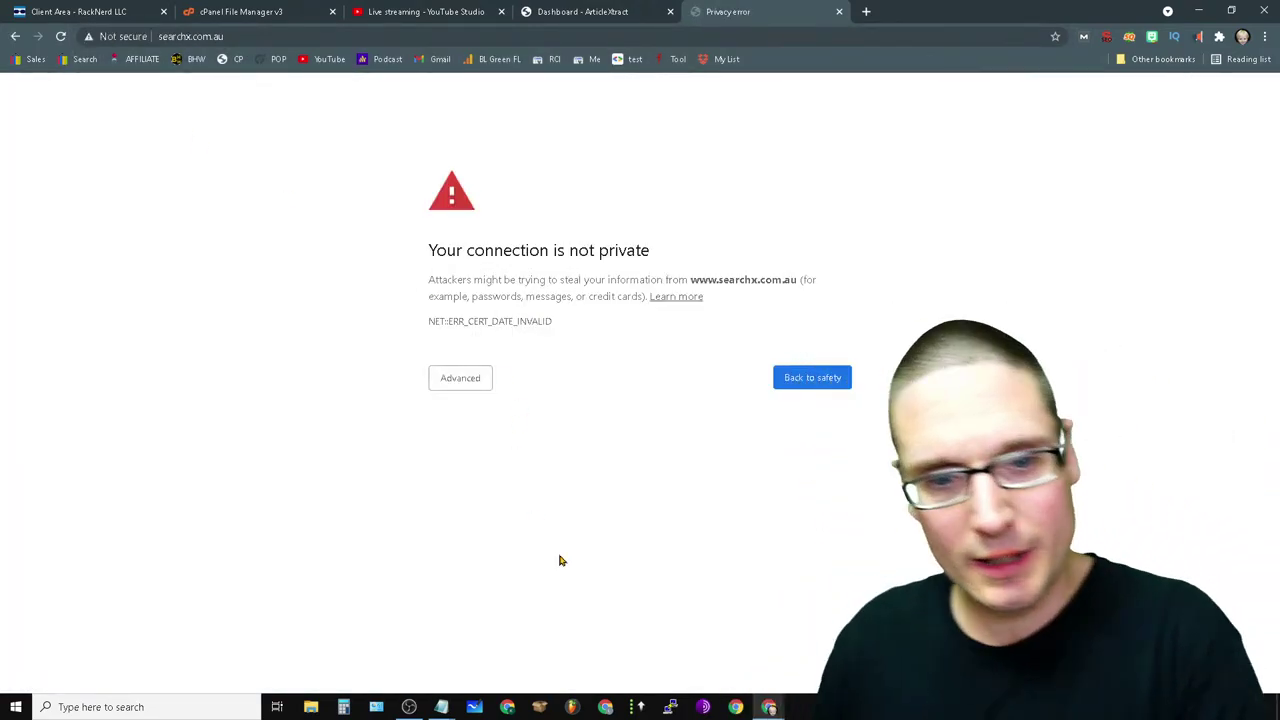
{"action": "left_click", "coordinate": [443, 376]}
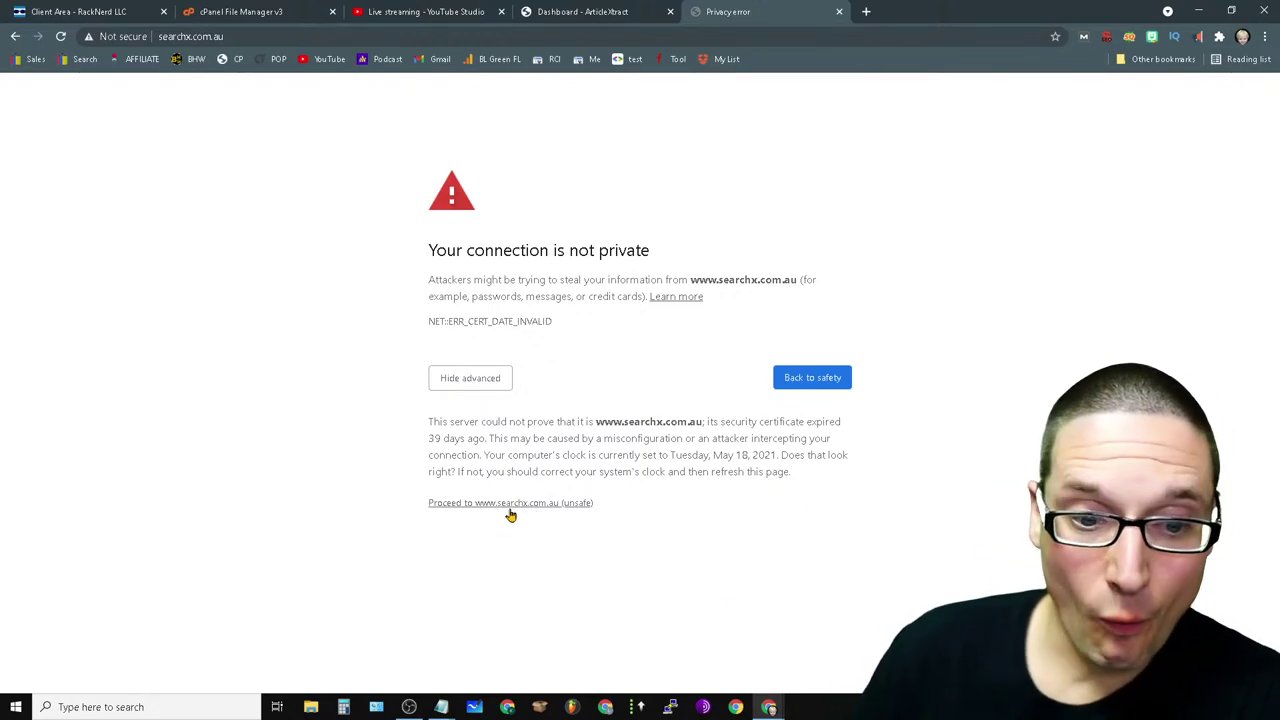
{"action": "left_click", "coordinate": [510, 504]}
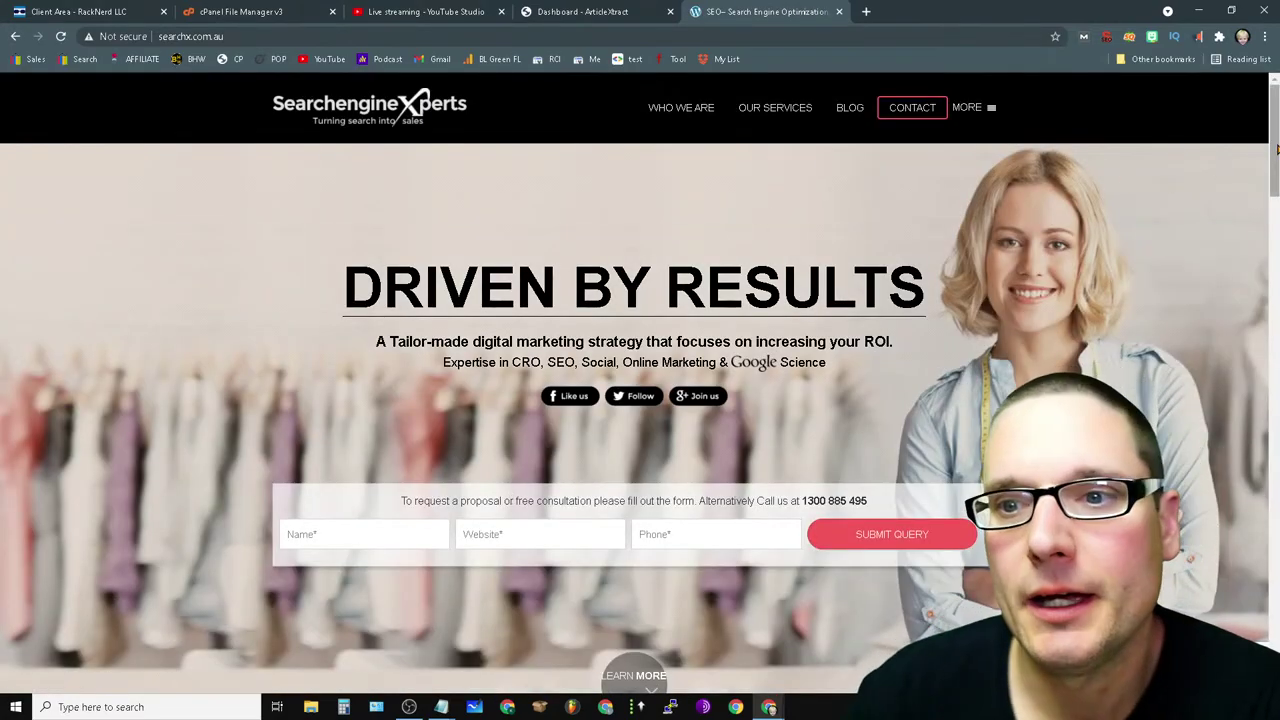
{"action": "left_click_drag", "start_coordinate": [1276, 148], "coordinate": [1272, 150]}
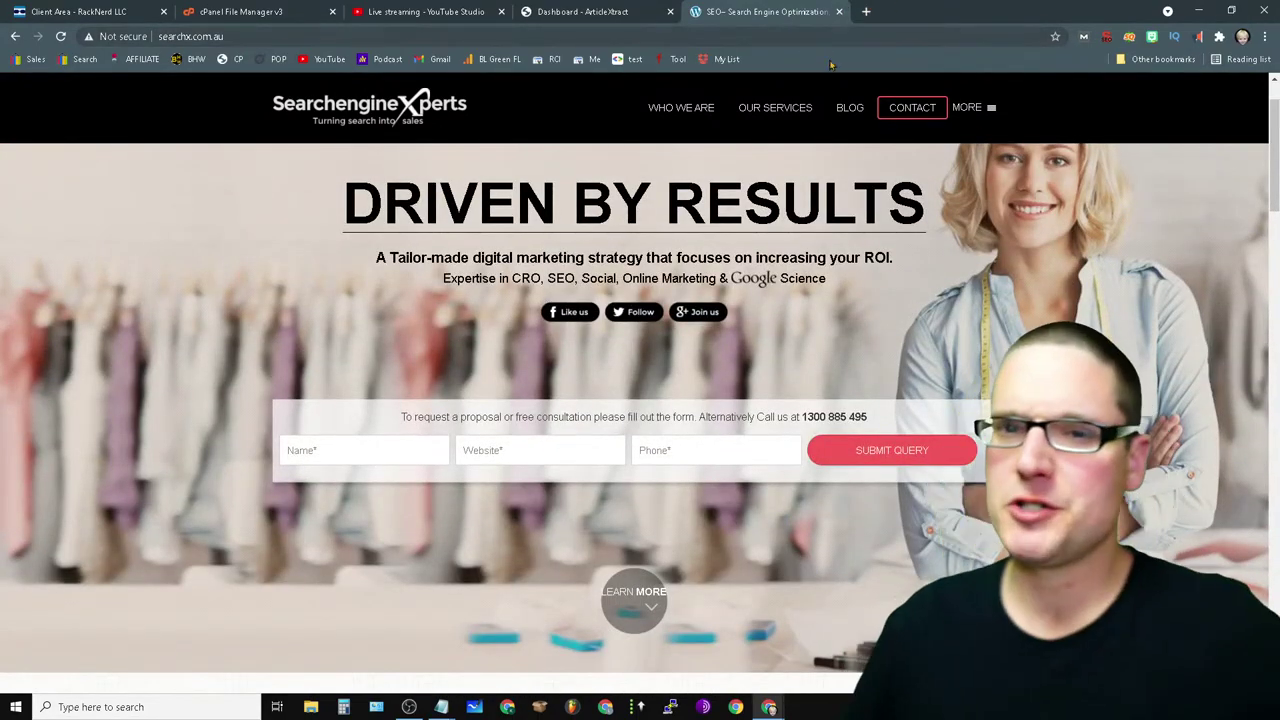
{"action": "left_click", "coordinate": [839, 12]}
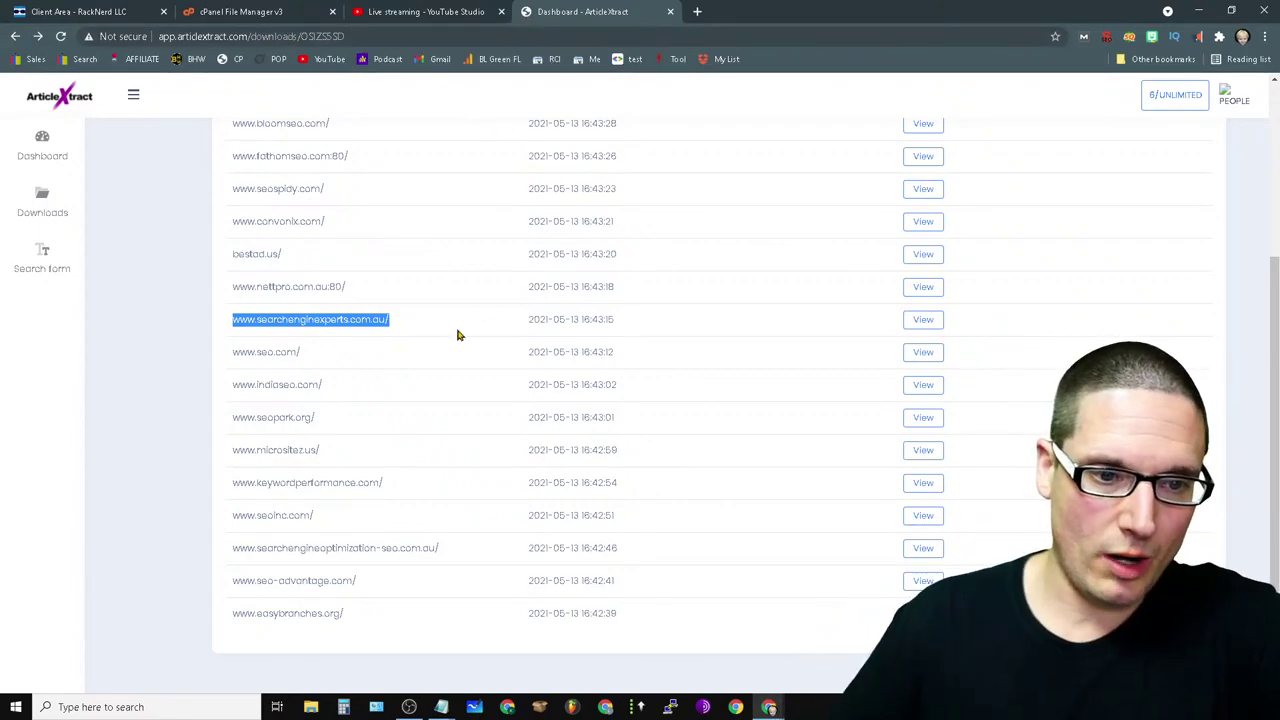
{"action": "scroll", "coordinate": [449, 510], "scroll_direction": "up", "scroll_amount": 3}
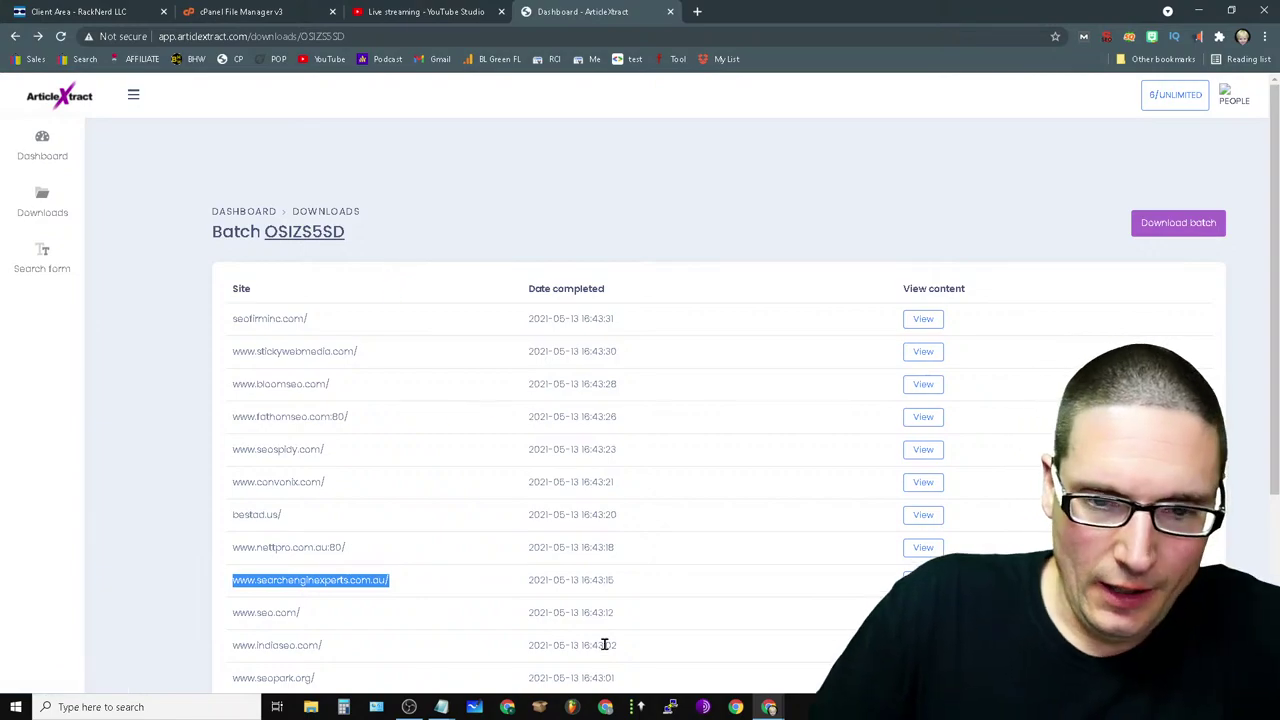
{"action": "scroll", "coordinate": [938, 280], "scroll_direction": "down", "scroll_amount": 3}
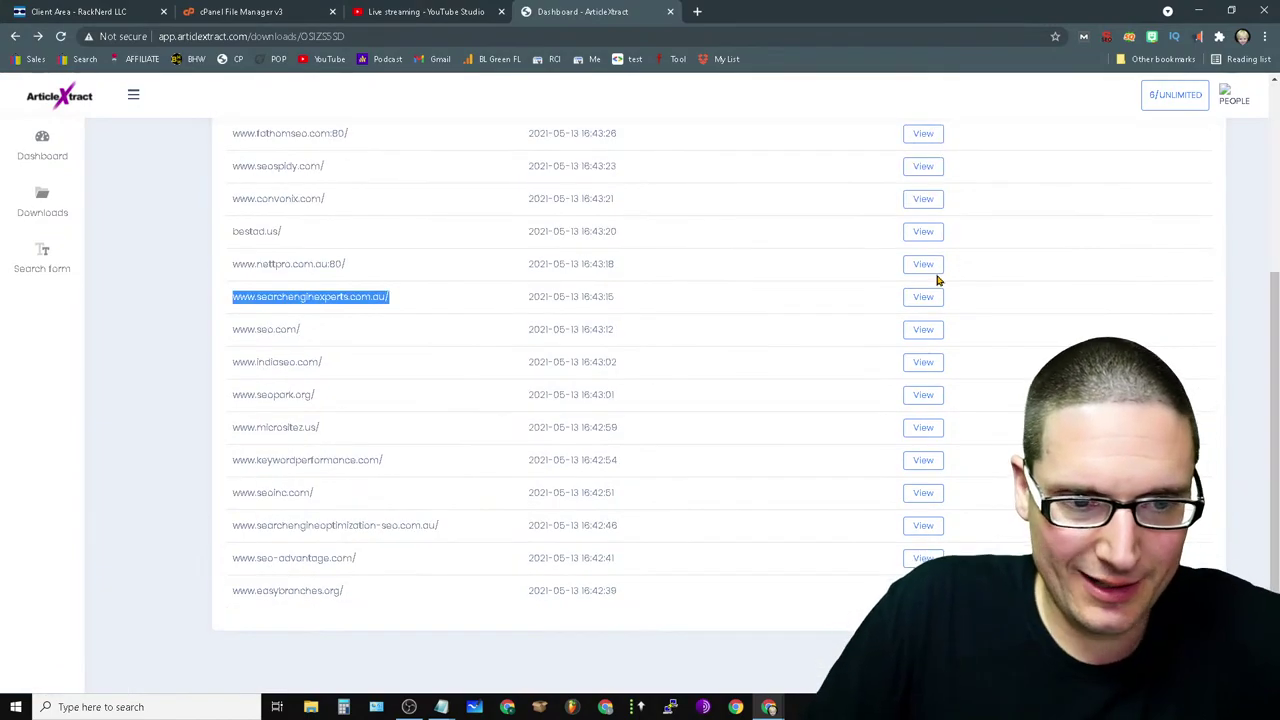
{"action": "left_click", "coordinate": [904, 340]}
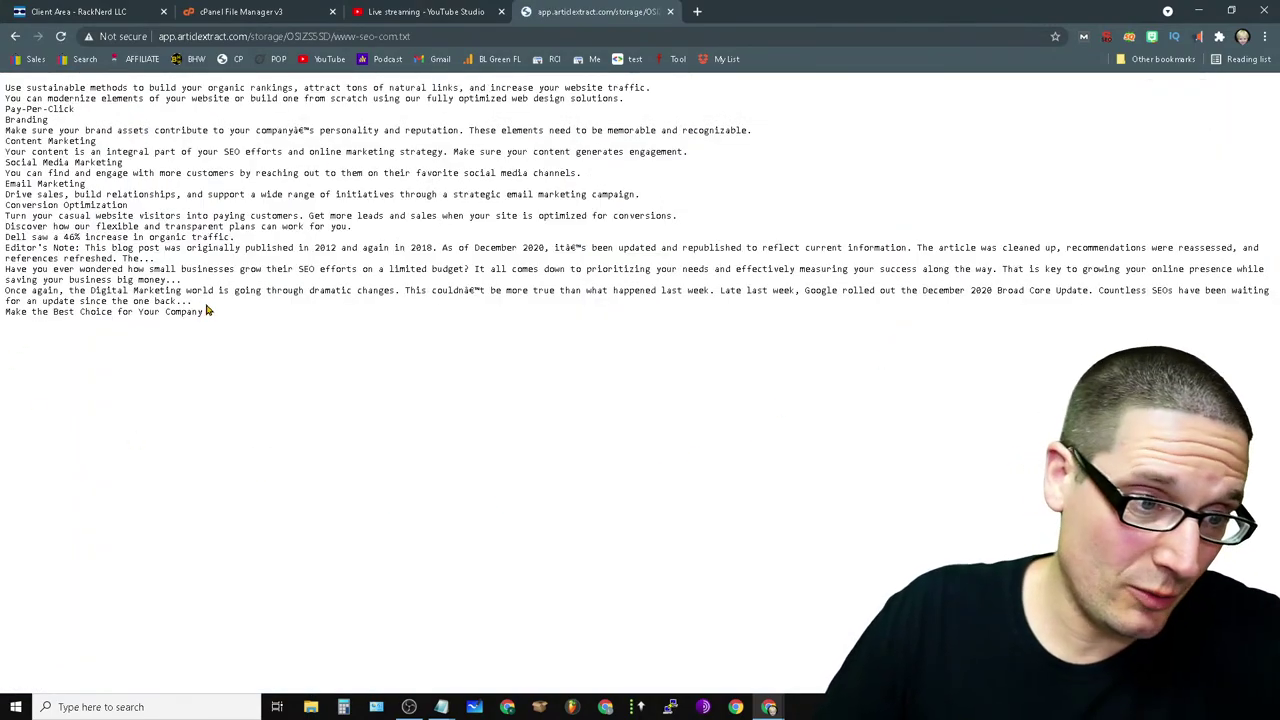
{"action": "left_click_drag", "start_coordinate": [207, 311], "coordinate": [220, 449]}
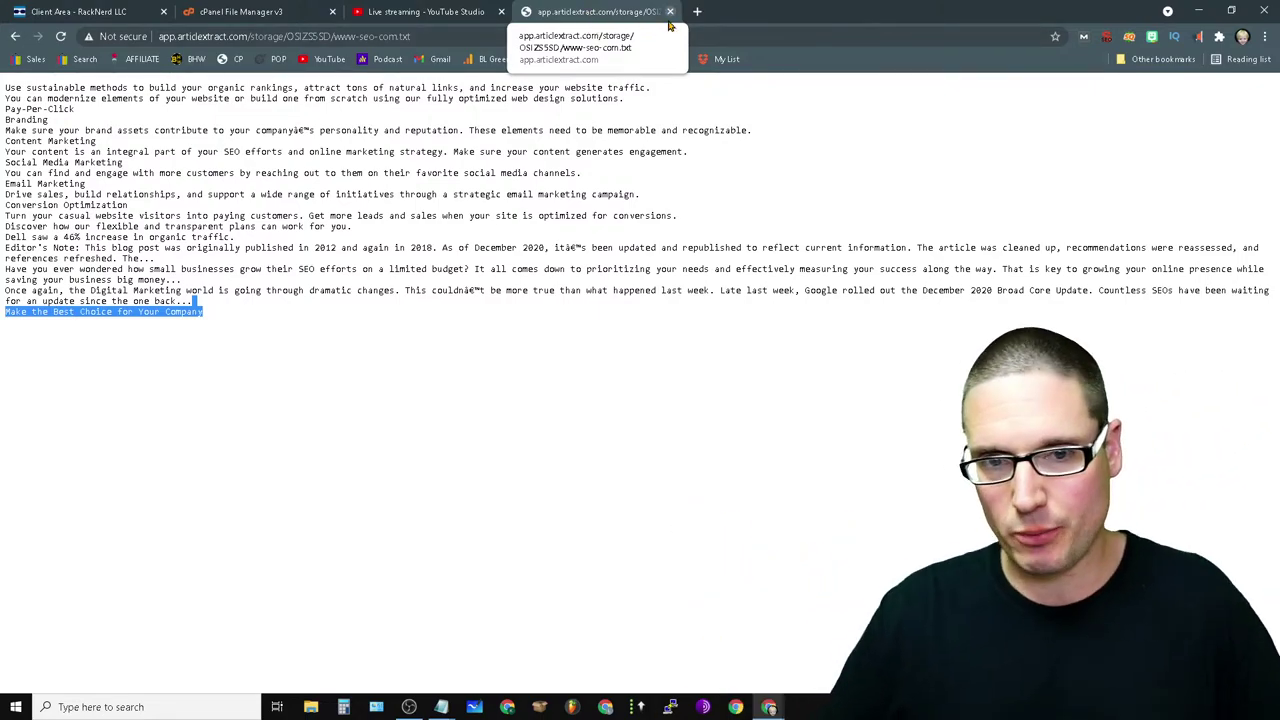
{"action": "left_click", "coordinate": [670, 12]}
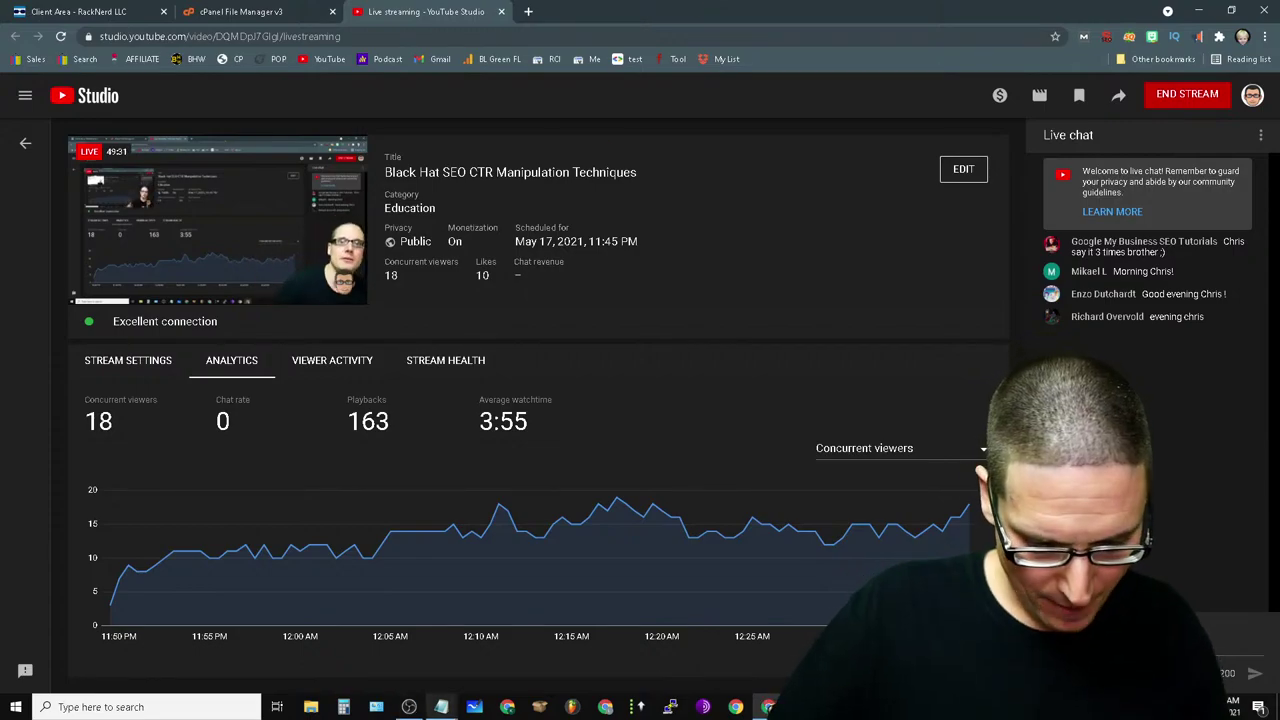
- Bring the OBS Studio window to the front from the Windows taskbar
{"action": "left_click", "coordinate": [408, 707]}
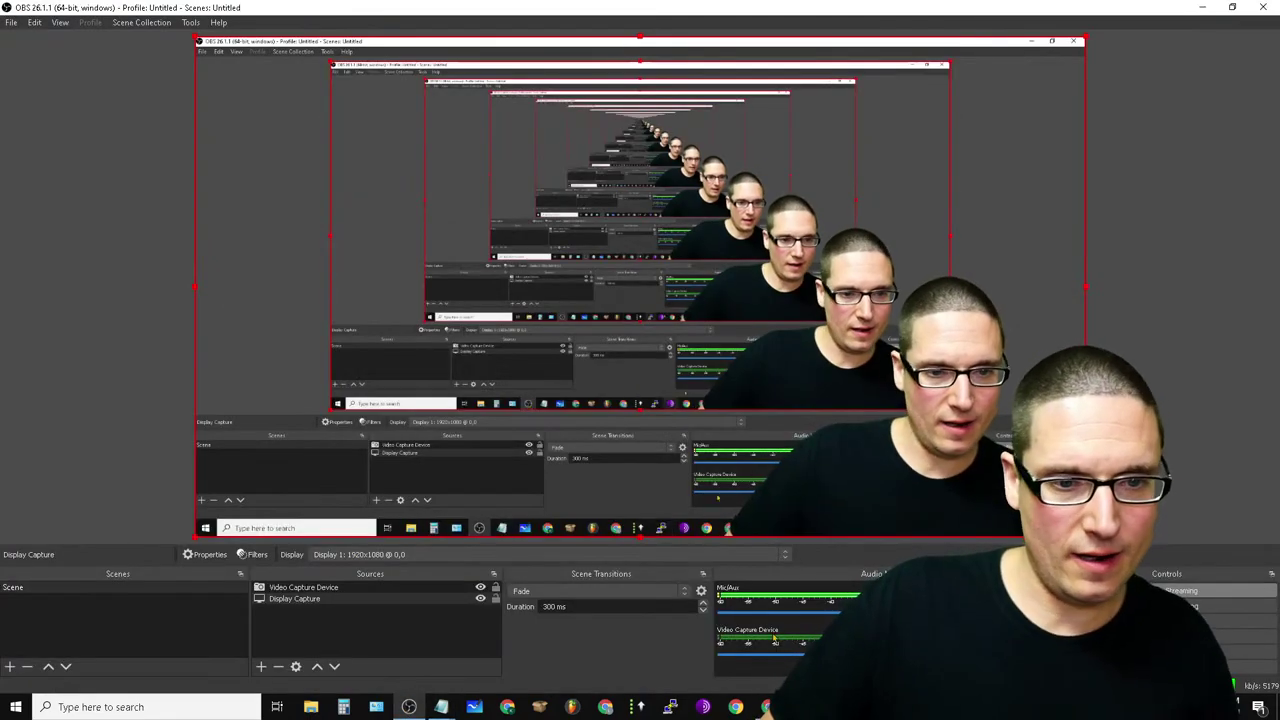
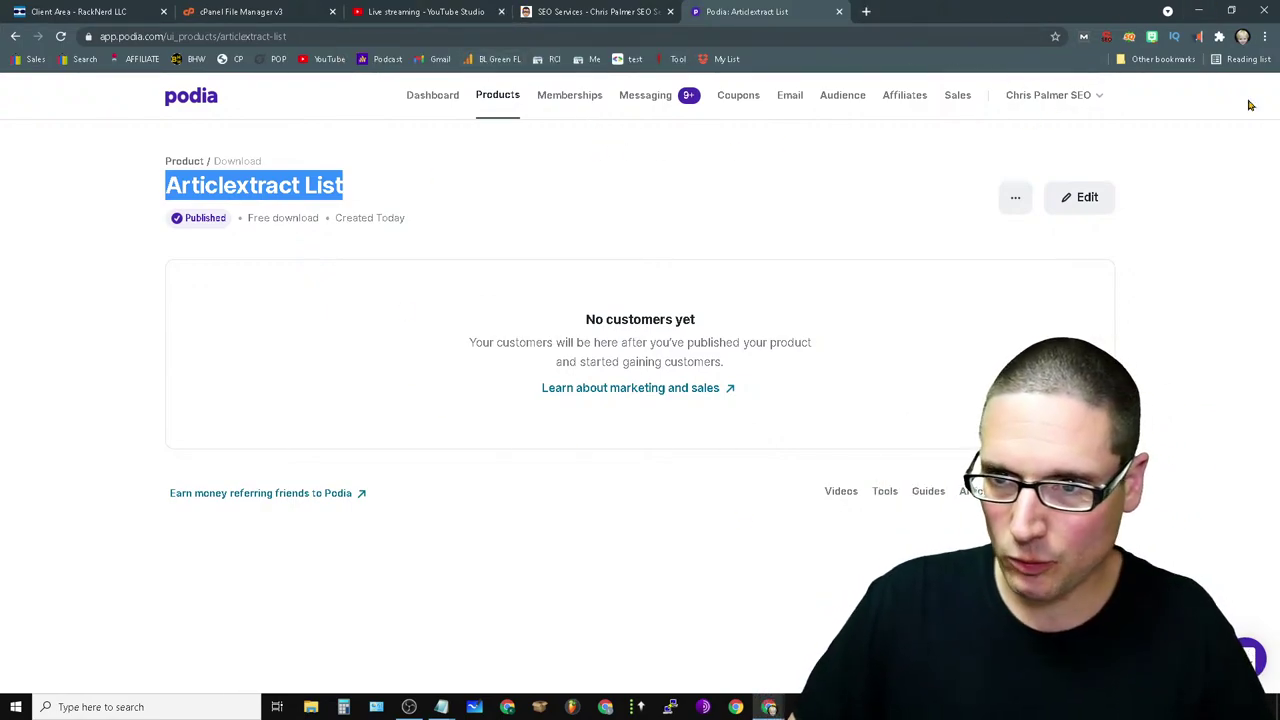
- Switch to the 'Live streaming - YouTube Studio' tab
{"action": "left_click", "coordinate": [425, 11]}
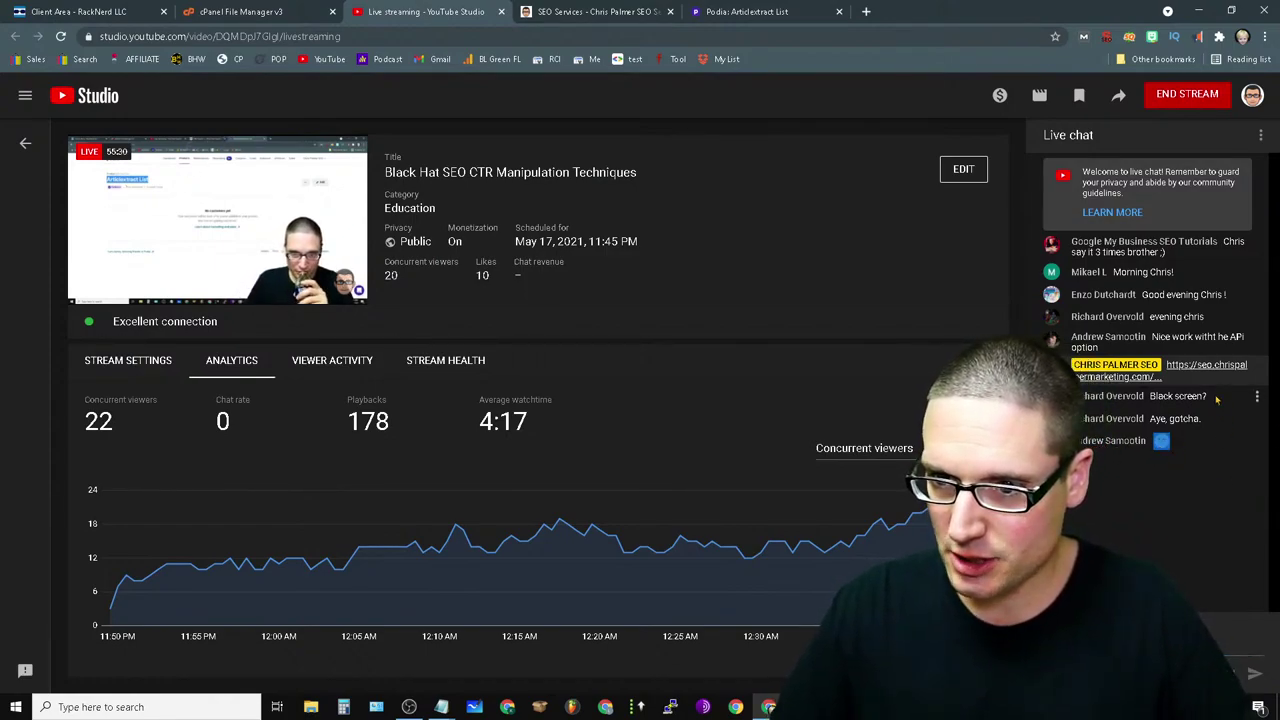
- Review the 'Black Hat SEO CTR Manipulation Techniques' stream stats, selecting and then deselecting the live chat text
{"action": "key", "text": "ctrl+a"}
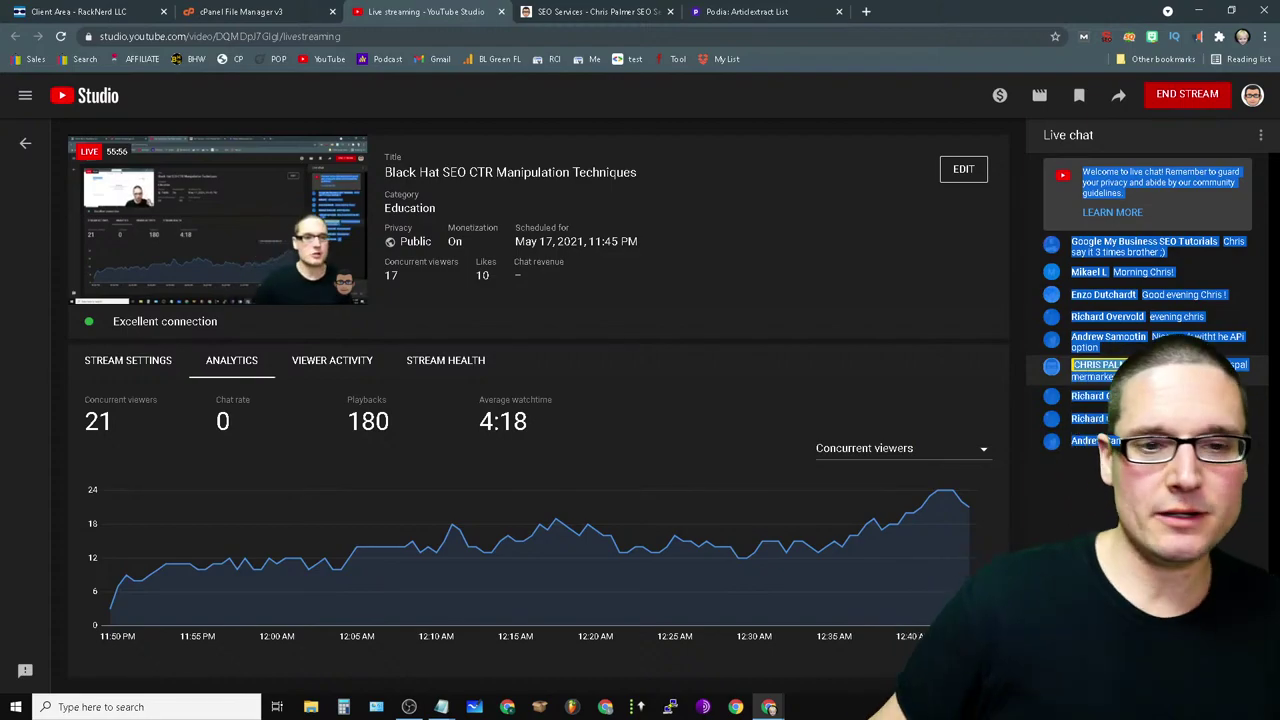
{"action": "left_click", "coordinate": [943, 294]}
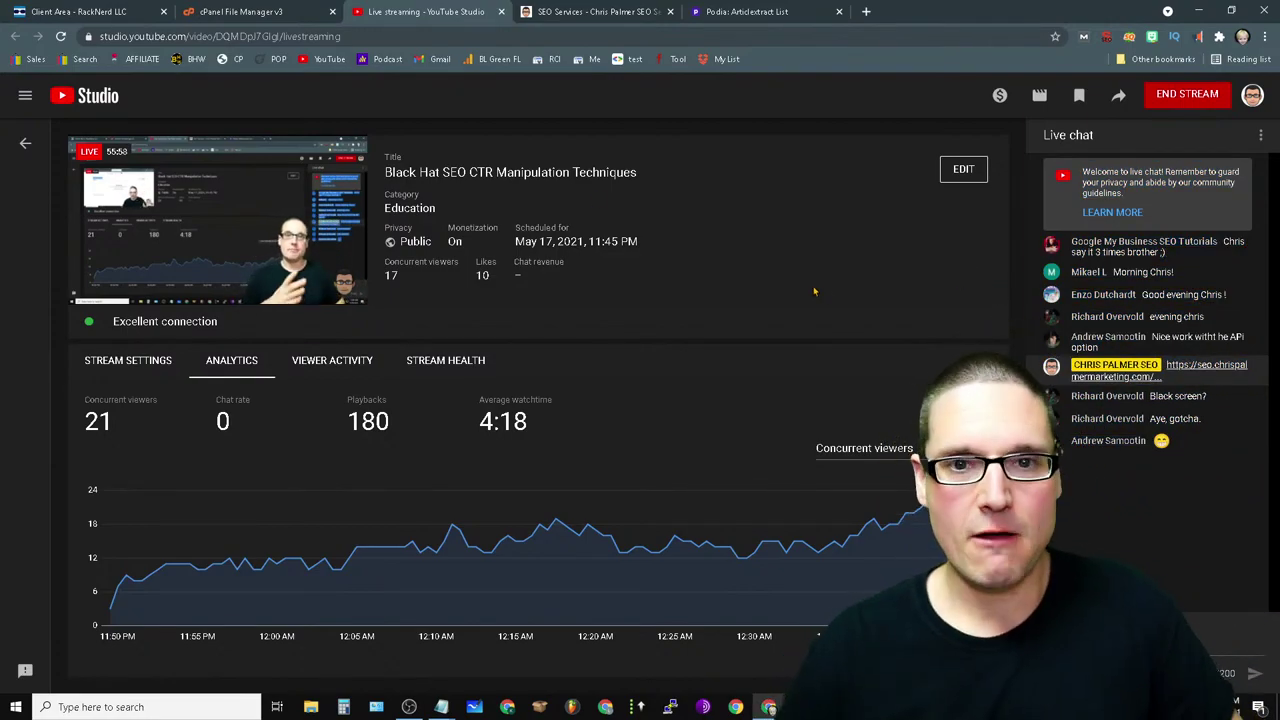
- Search Google in a new tab for 'best html websites in the world'
{"action": "left_click", "coordinate": [748, 11]}
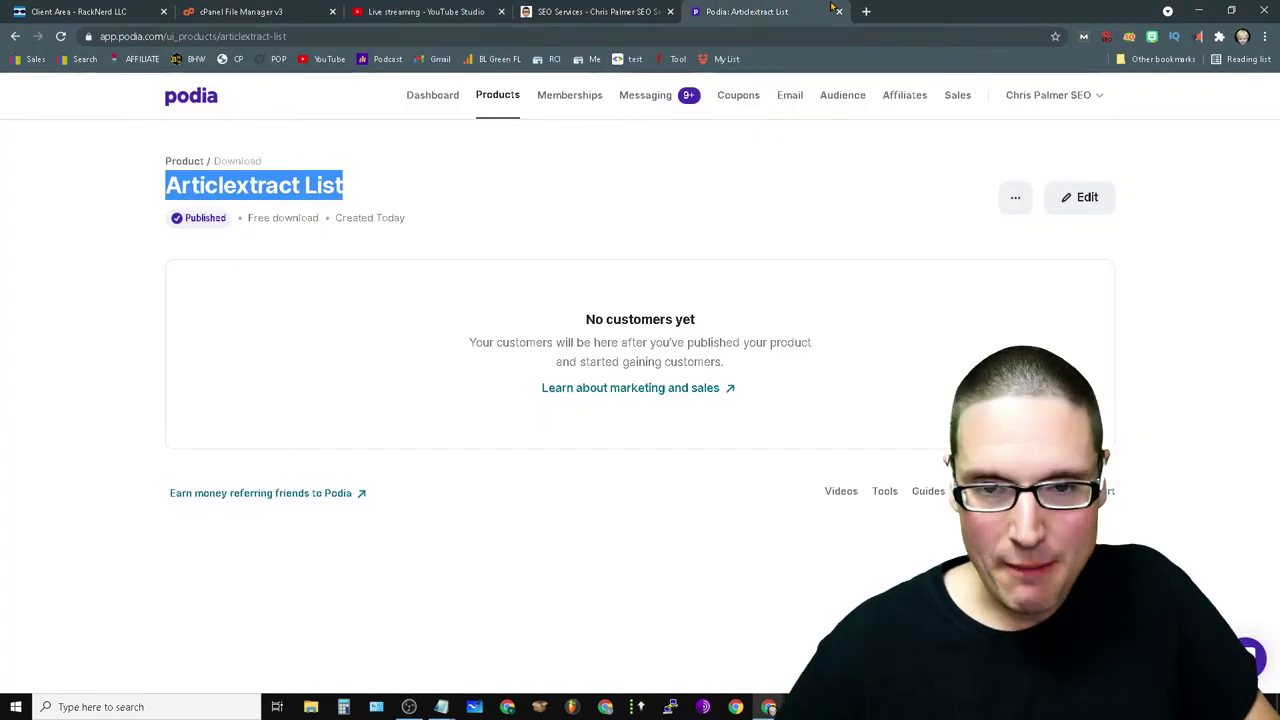
{"action": "left_click", "coordinate": [866, 11]}
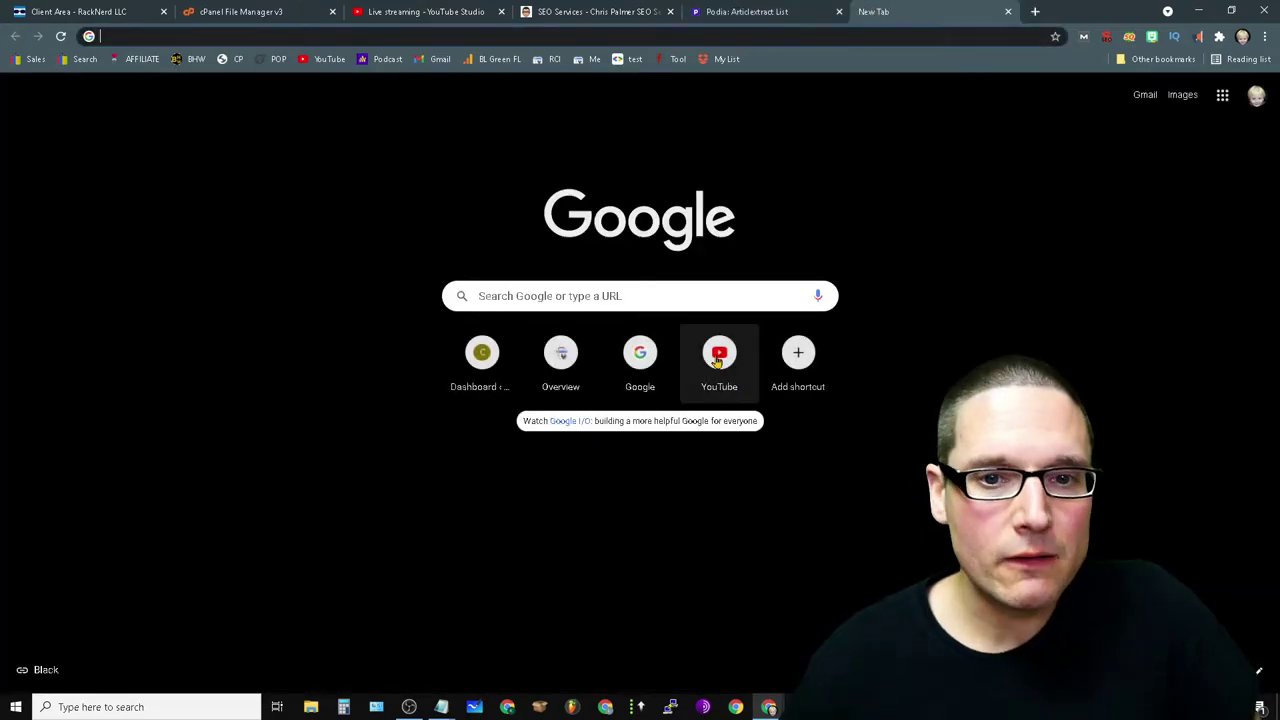
{"action": "left_click", "coordinate": [616, 300]}
{"action": "type", "text": "best html  websites in the world"}
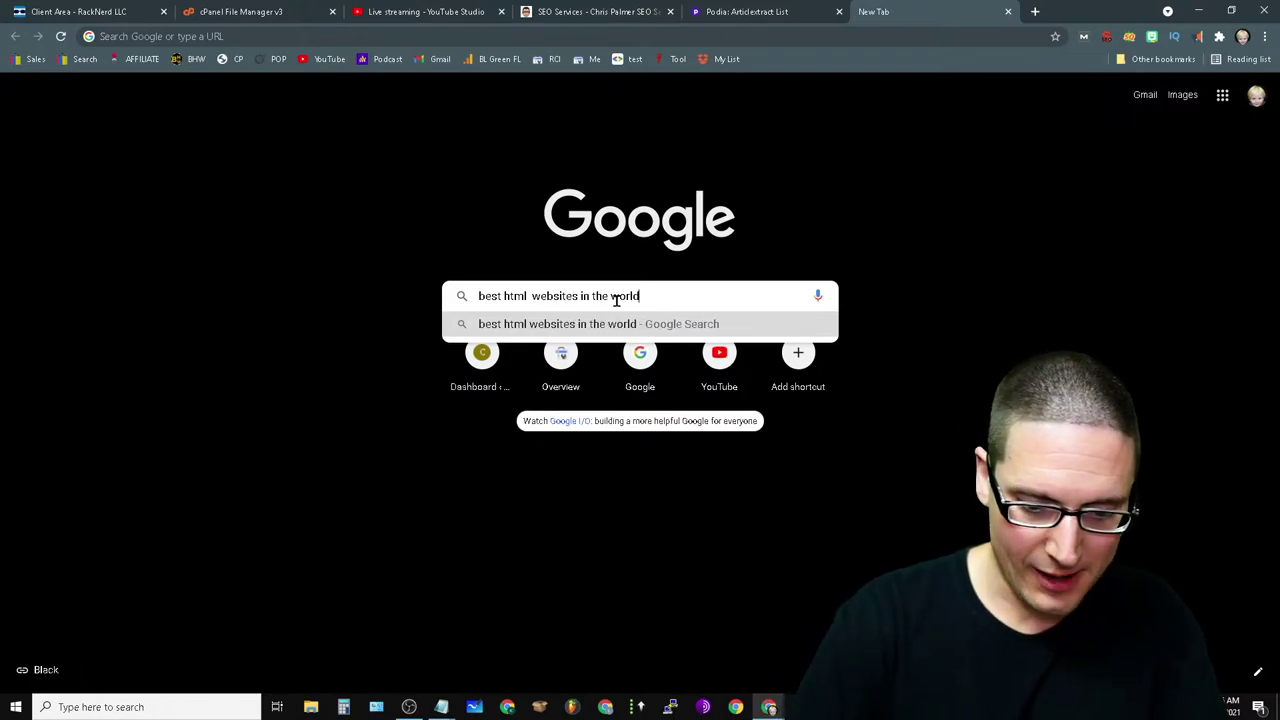
{"action": "key", "text": "Return"}
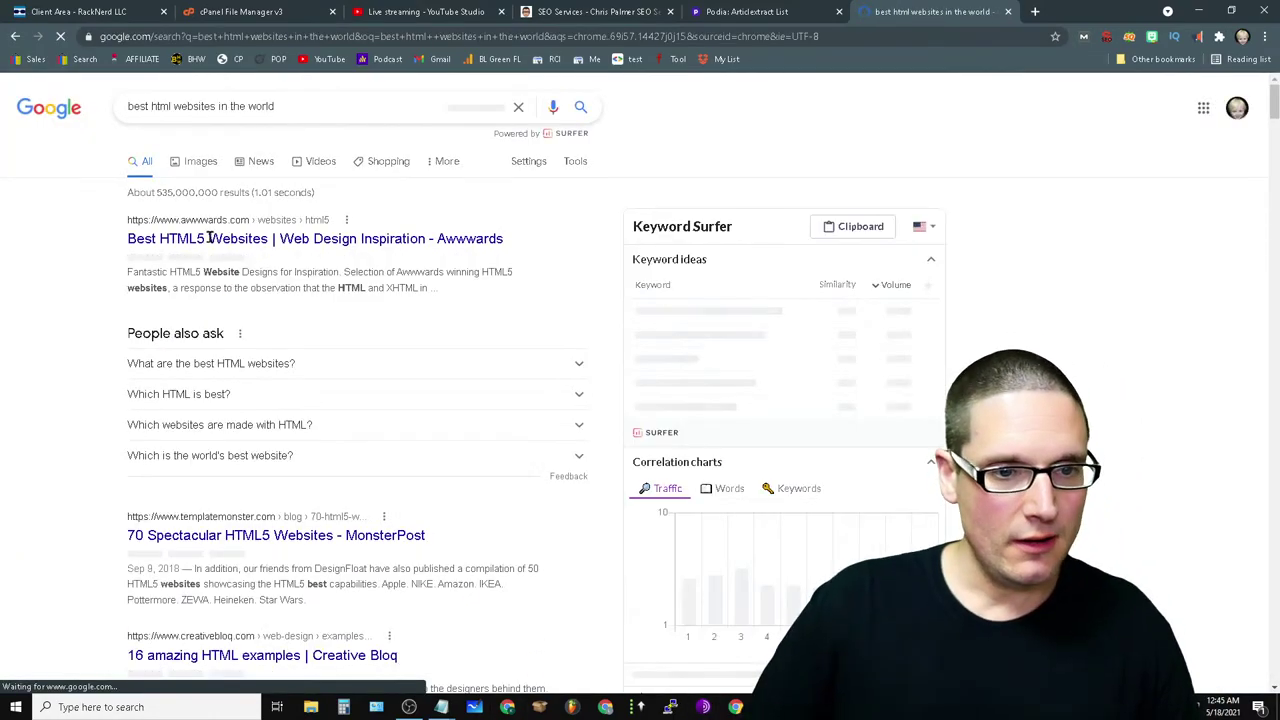
- Open the Awwwards Best HTML5 Websites result and scroll through the gallery
{"action": "left_click", "coordinate": [410, 244]}
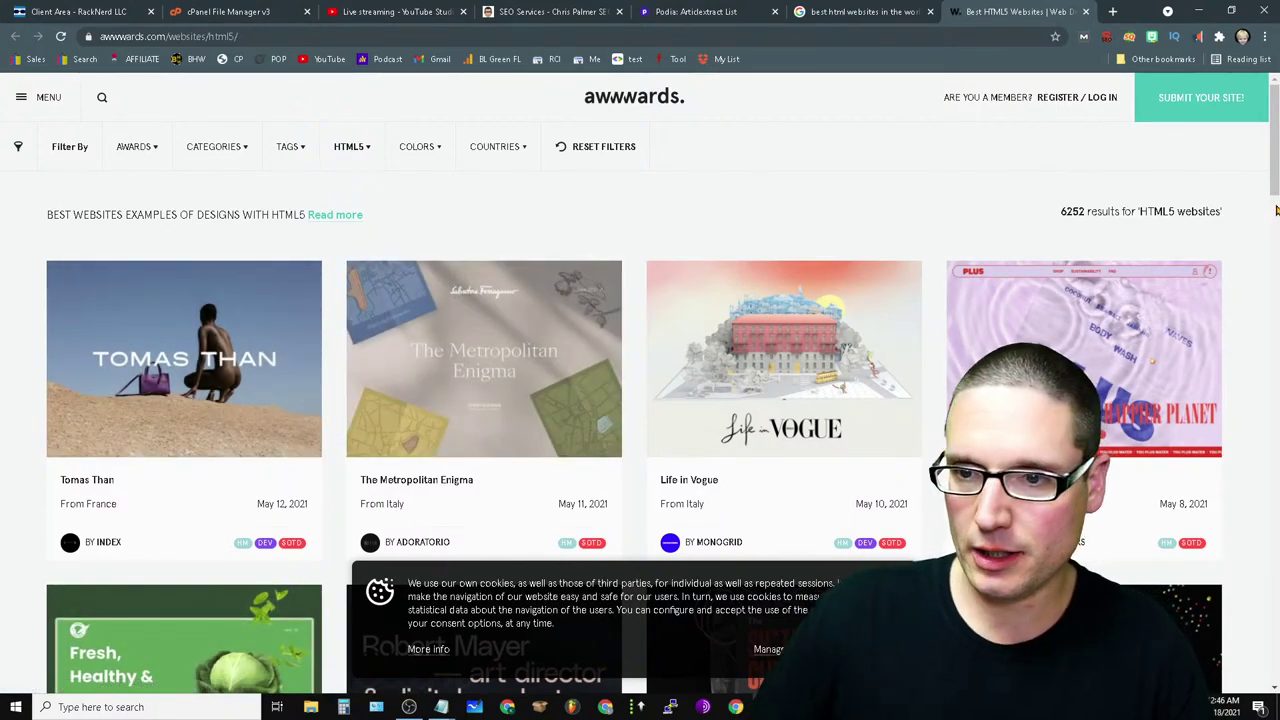
{"action": "left_click_drag", "start_coordinate": [1275, 207], "coordinate": [1274, 436]}
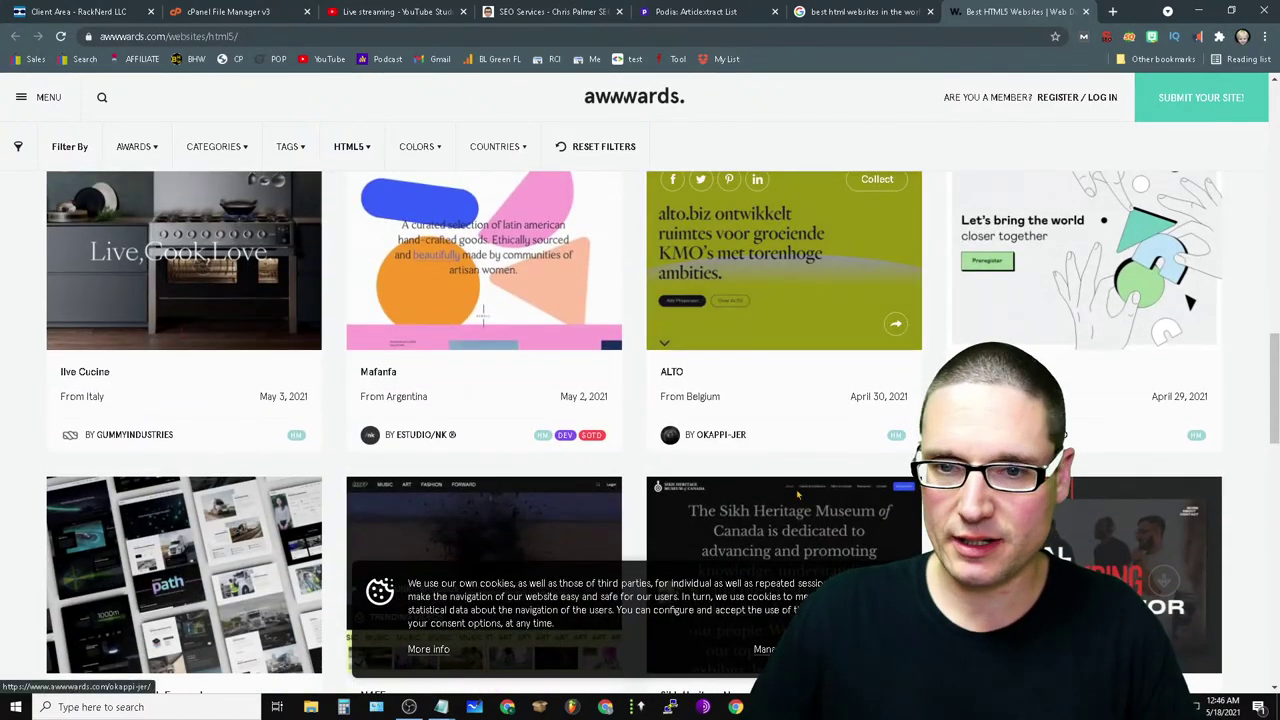
{"action": "mouse_move", "coordinate": [805, 305]}
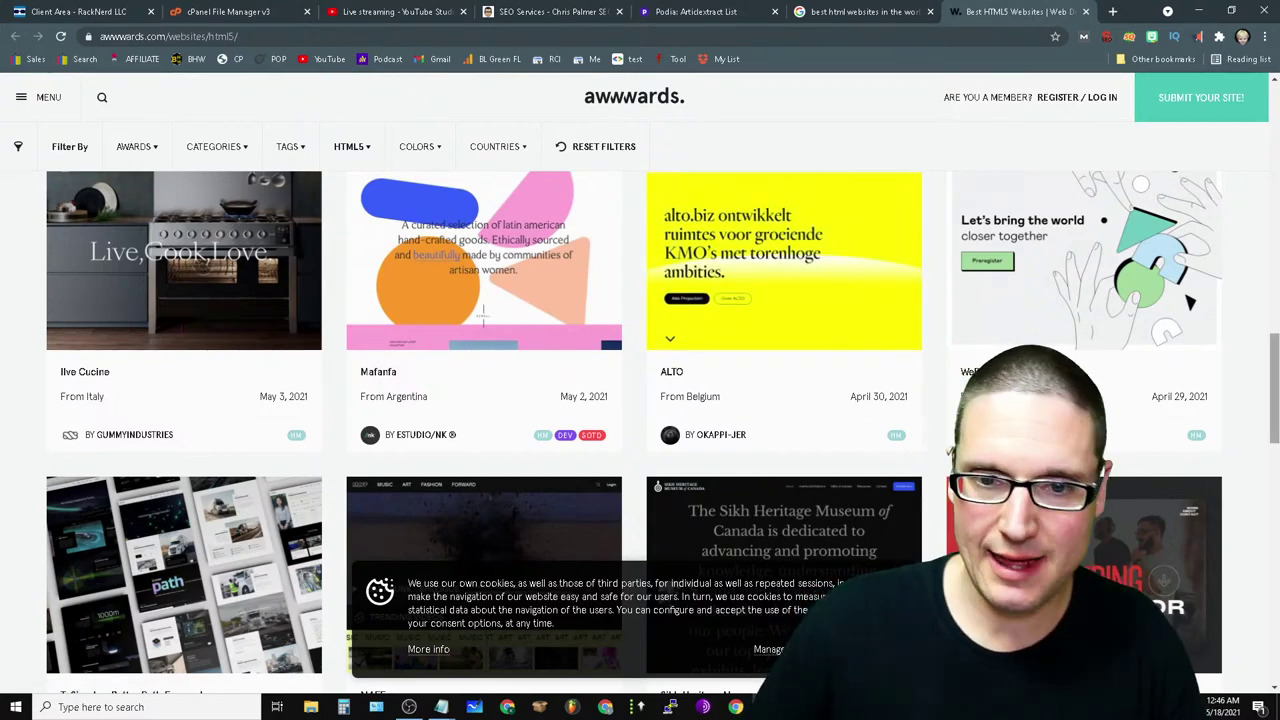
{"action": "scroll", "coordinate": [1221, 430], "scroll_direction": "down", "scroll_amount": 8}
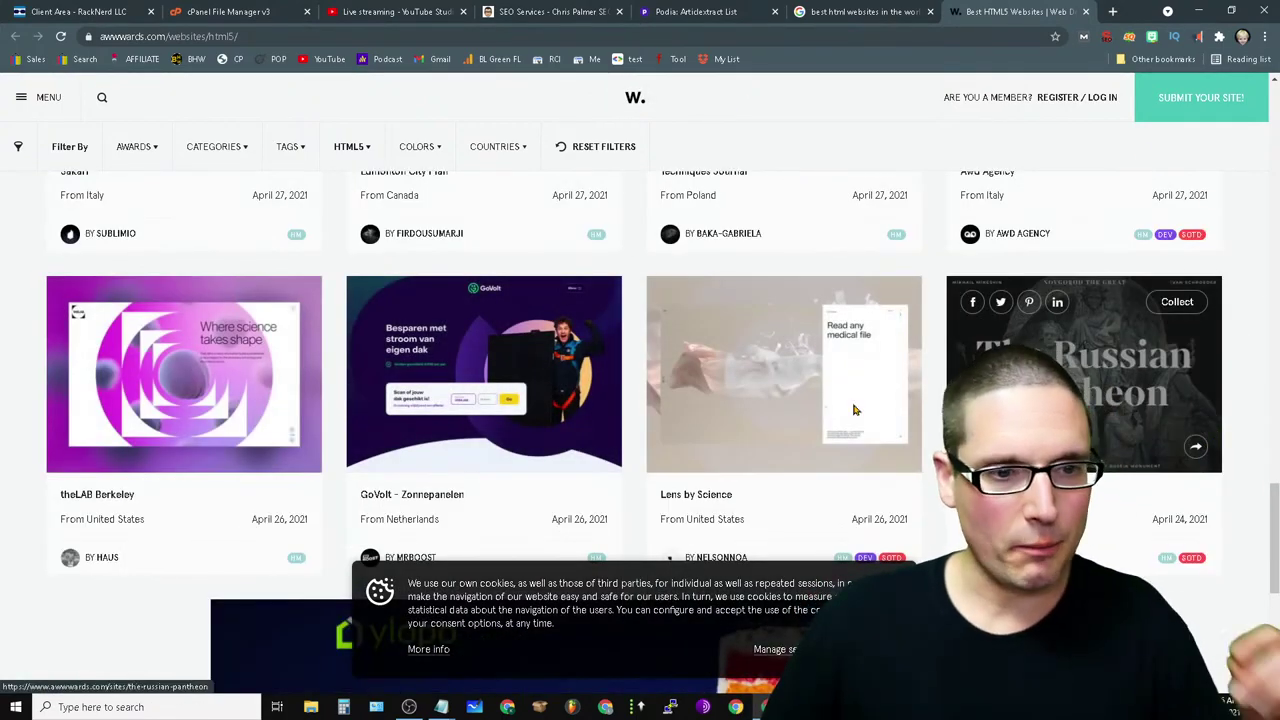
{"action": "mouse_move", "coordinate": [175, 396]}
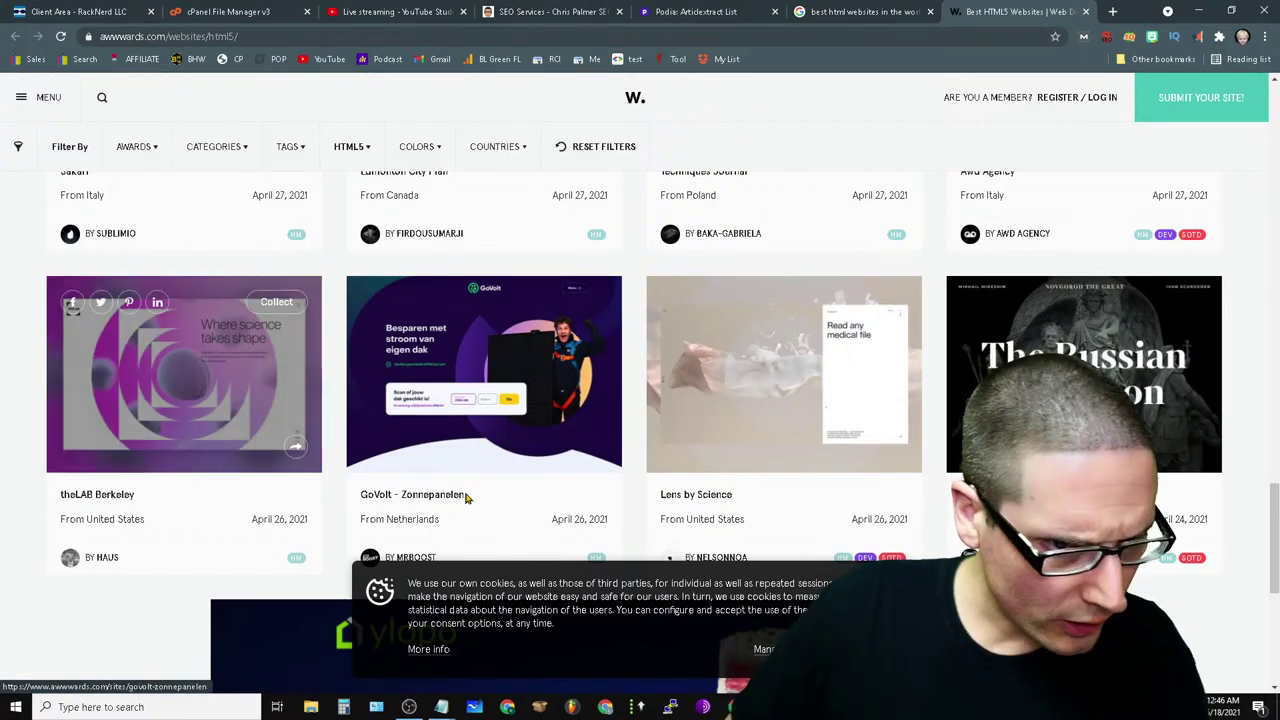
{"action": "mouse_move", "coordinate": [449, 355]}
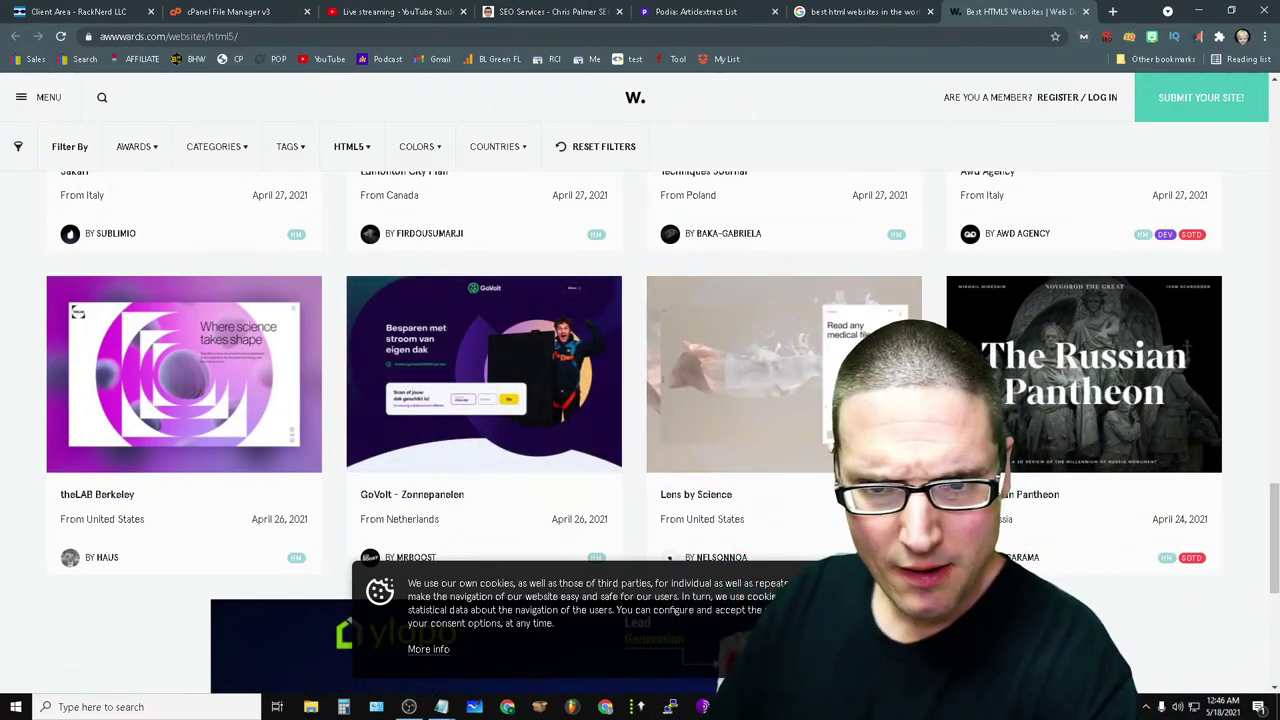
{"action": "scroll", "coordinate": [648, 400], "scroll_direction": "down", "scroll_amount": 5}
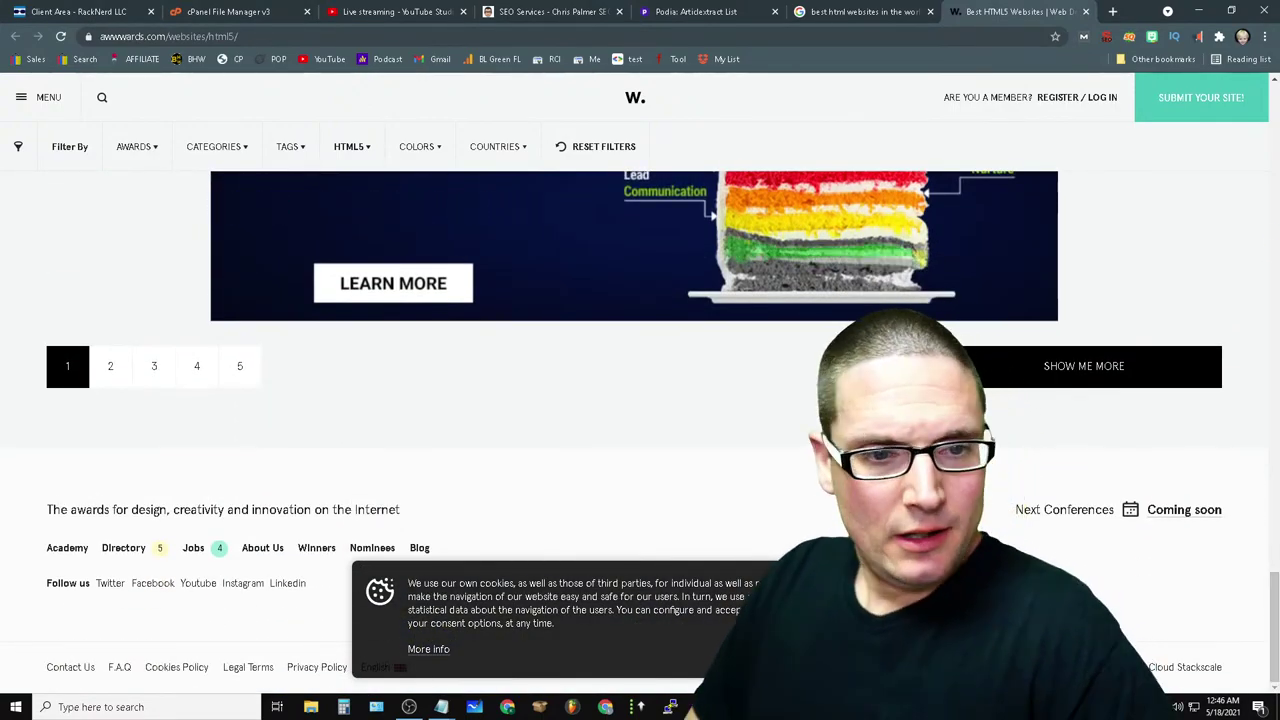
- Dismiss the full-page ad and browse page 2 of the HTML5 websites listing
{"action": "left_click", "coordinate": [109, 367]}
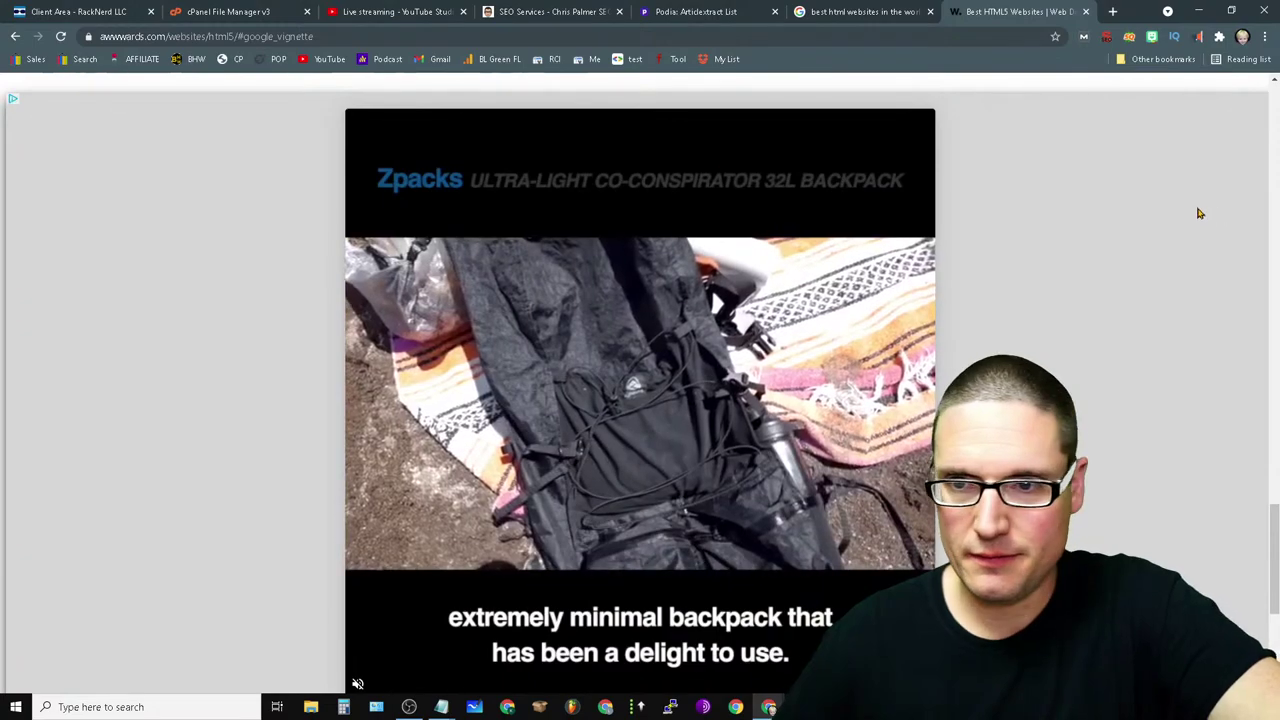
{"action": "left_click", "coordinate": [14, 37]}
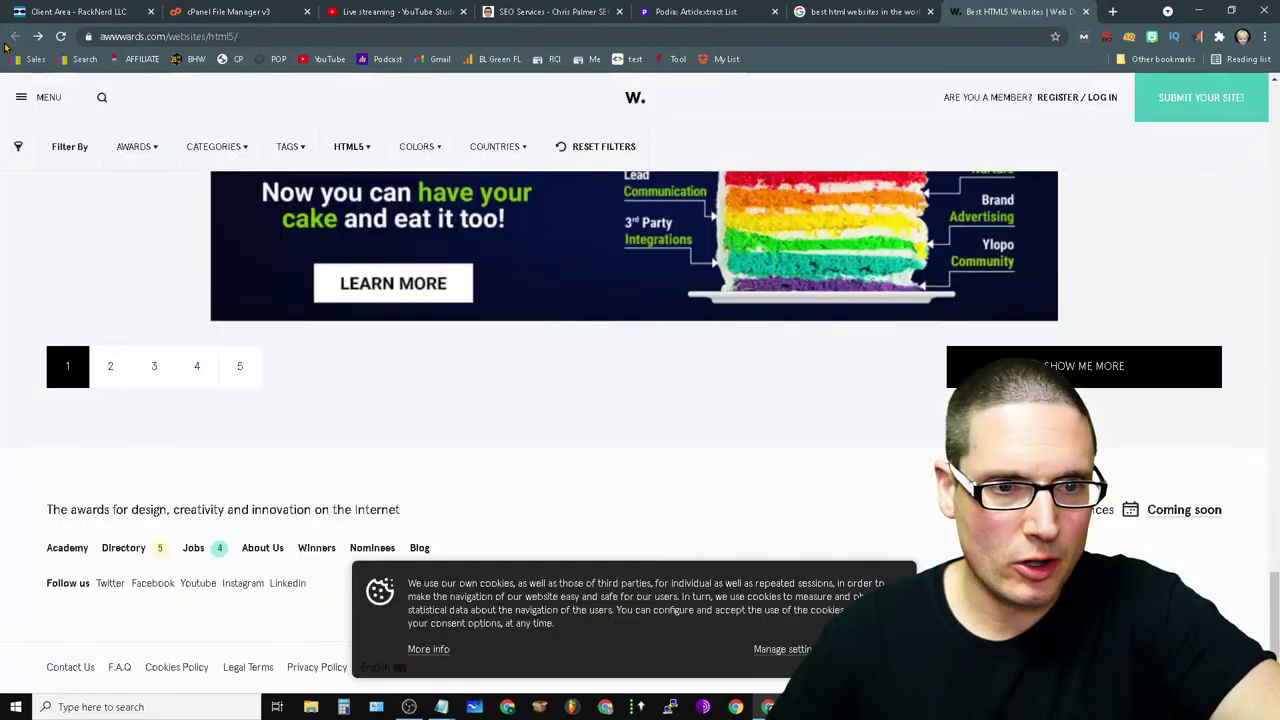
{"action": "left_click", "coordinate": [104, 368]}
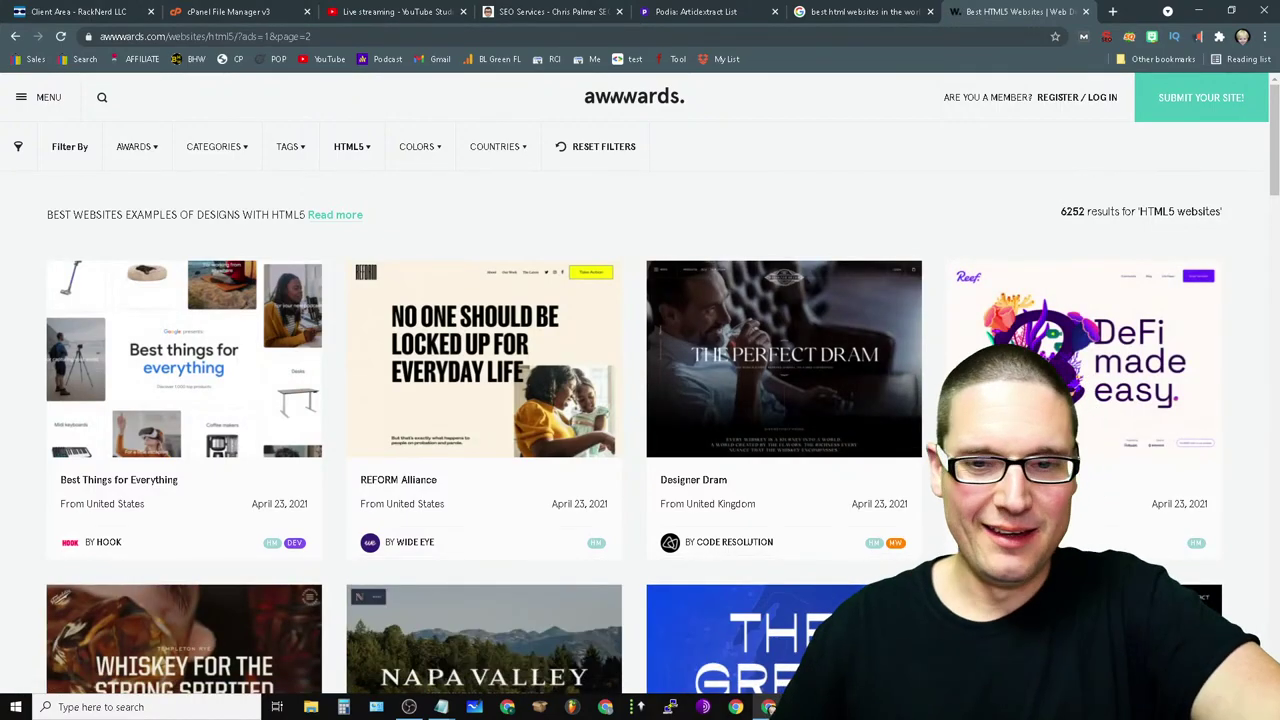
{"action": "scroll", "coordinate": [768, 556], "scroll_direction": "down", "scroll_amount": 2}
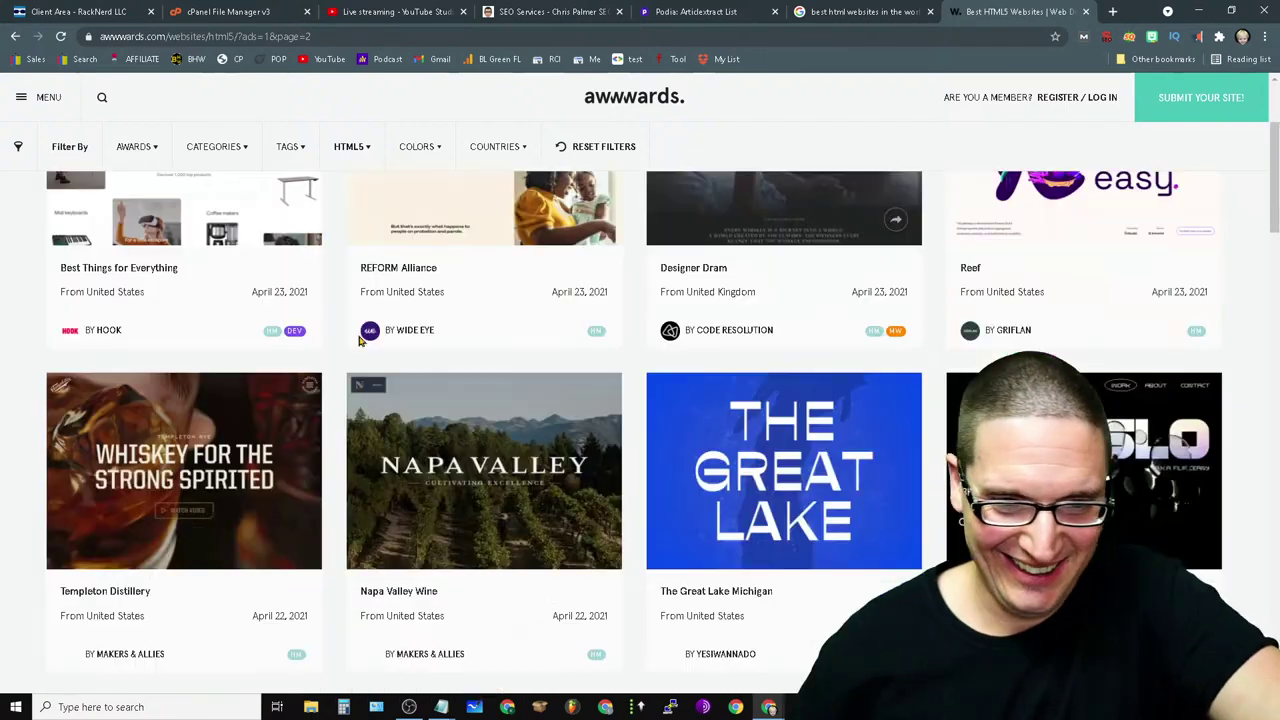
{"action": "scroll", "coordinate": [1099, 374], "scroll_direction": "down", "scroll_amount": 2}
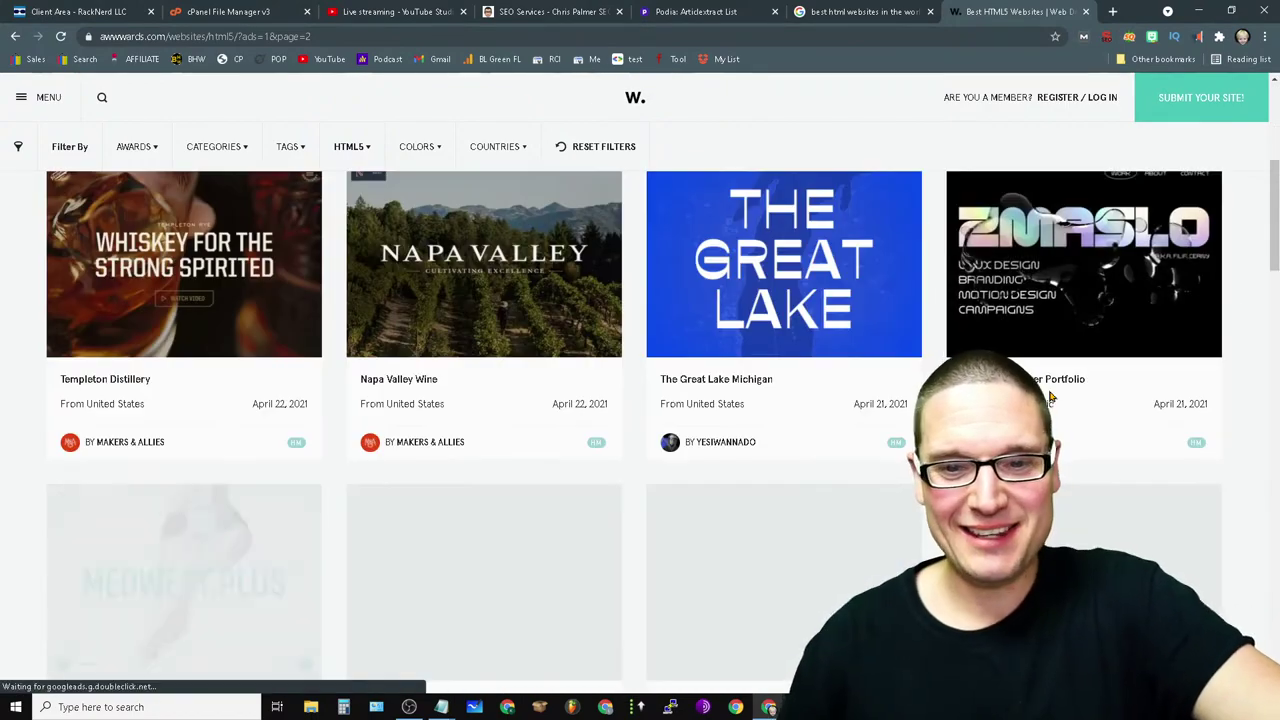
{"action": "scroll", "coordinate": [707, 465], "scroll_direction": "down", "scroll_amount": 2}
{"action": "scroll", "coordinate": [660, 600], "scroll_direction": "down", "scroll_amount": 4}
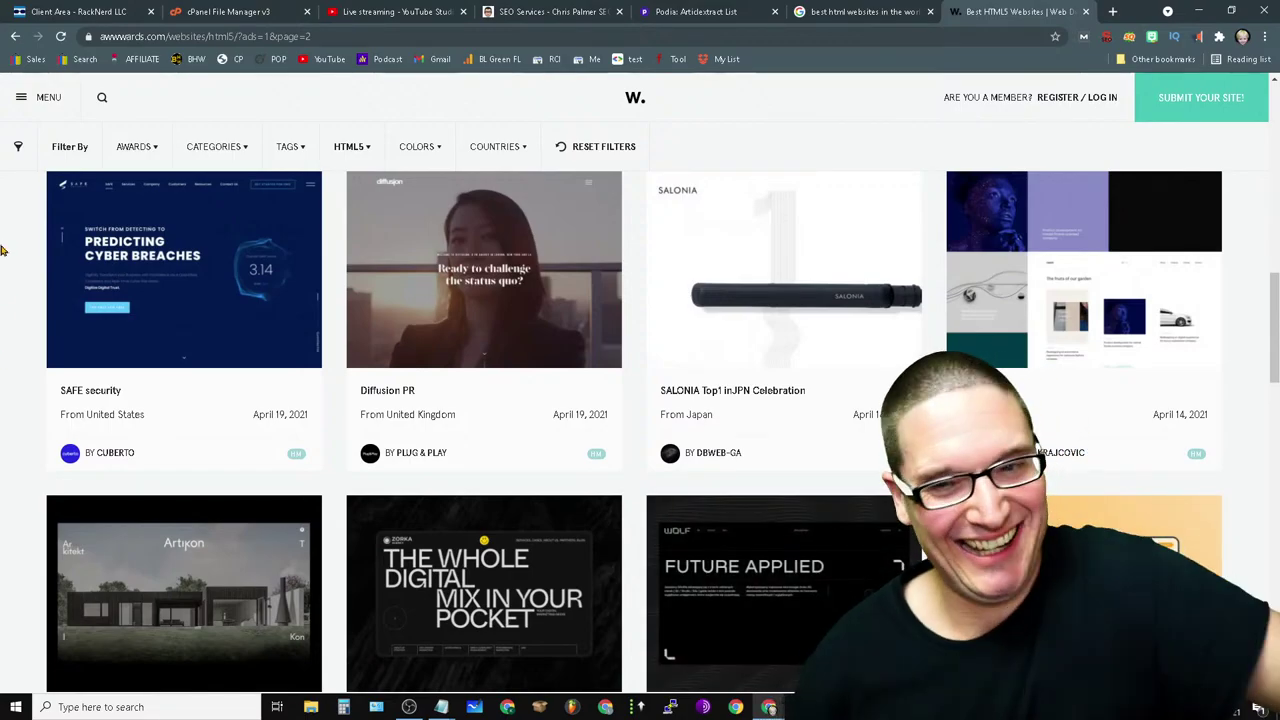
{"action": "scroll", "coordinate": [960, 137], "scroll_direction": "down", "scroll_amount": 6}
{"action": "scroll", "coordinate": [1147, 572], "scroll_direction": "down", "scroll_amount": 4}
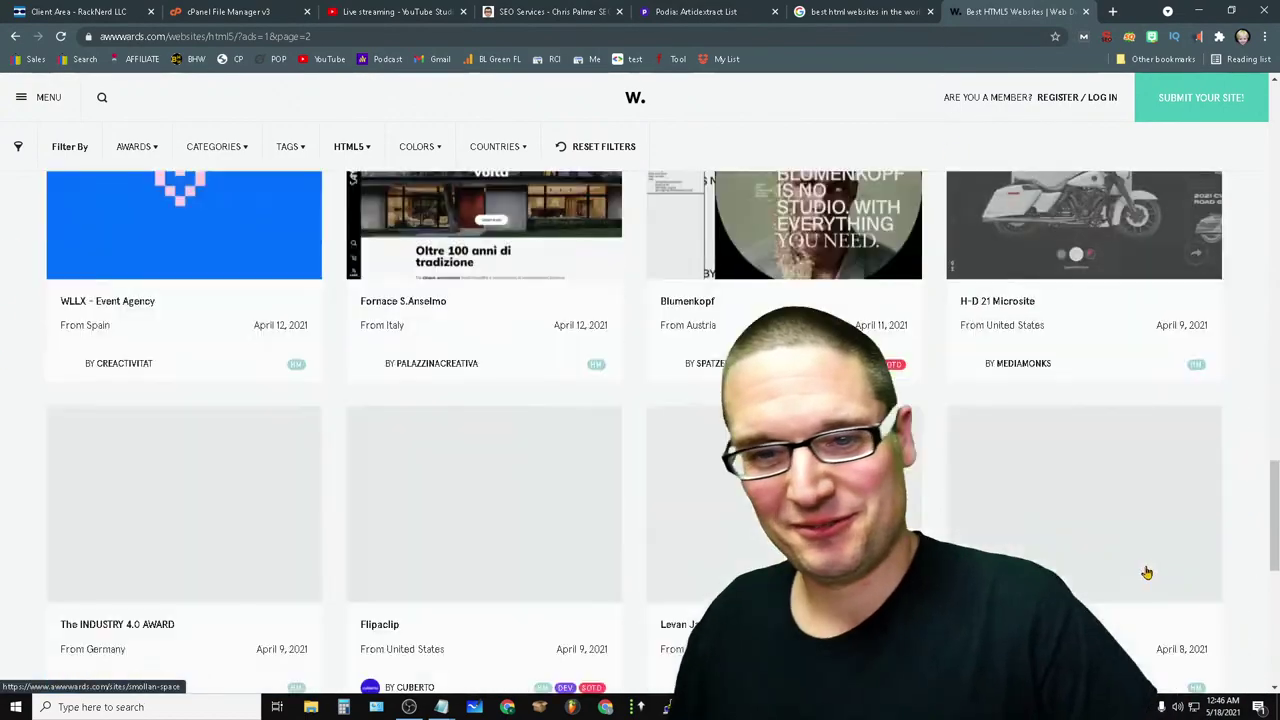
{"action": "scroll", "coordinate": [109, 447], "scroll_direction": "up", "scroll_amount": 5}
{"action": "scroll", "coordinate": [109, 447], "scroll_direction": "down", "scroll_amount": 3}
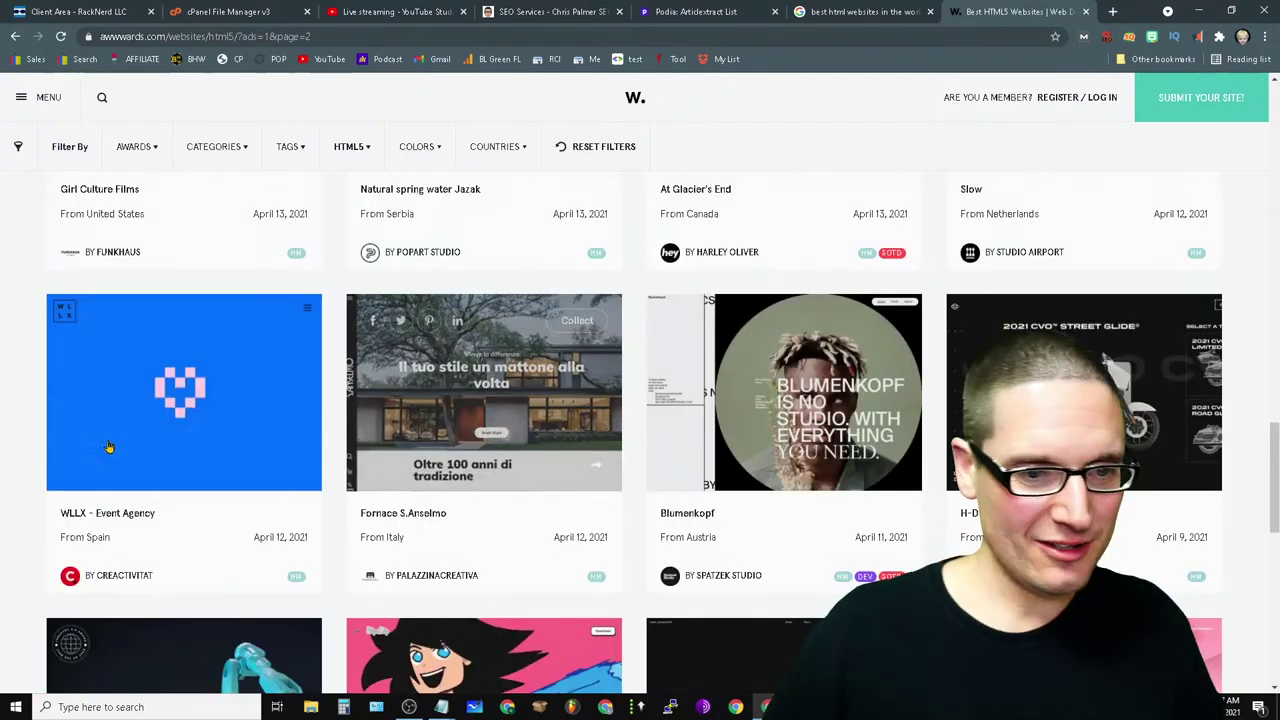
{"action": "mouse_move", "coordinate": [125, 400]}
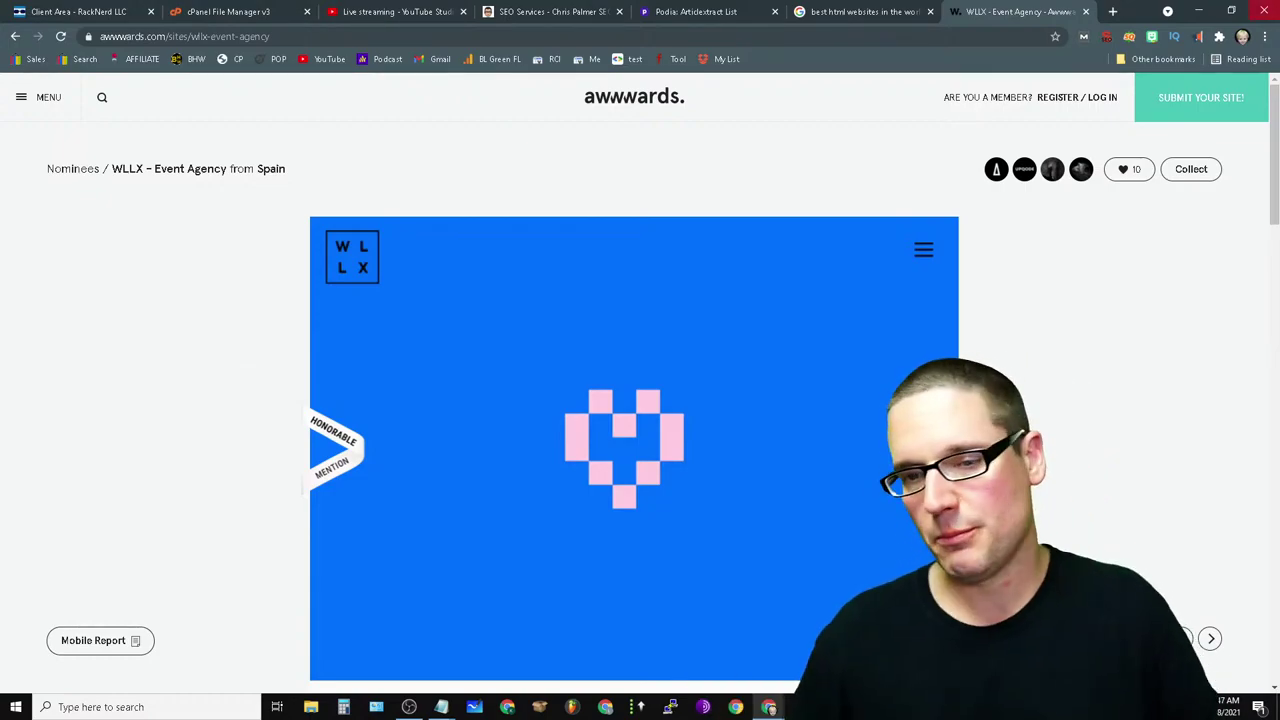
{"action": "scroll", "coordinate": [433, 617], "scroll_direction": "down", "scroll_amount": 10}
{"action": "scroll", "coordinate": [760, 420], "scroll_direction": "up", "scroll_amount": 6}
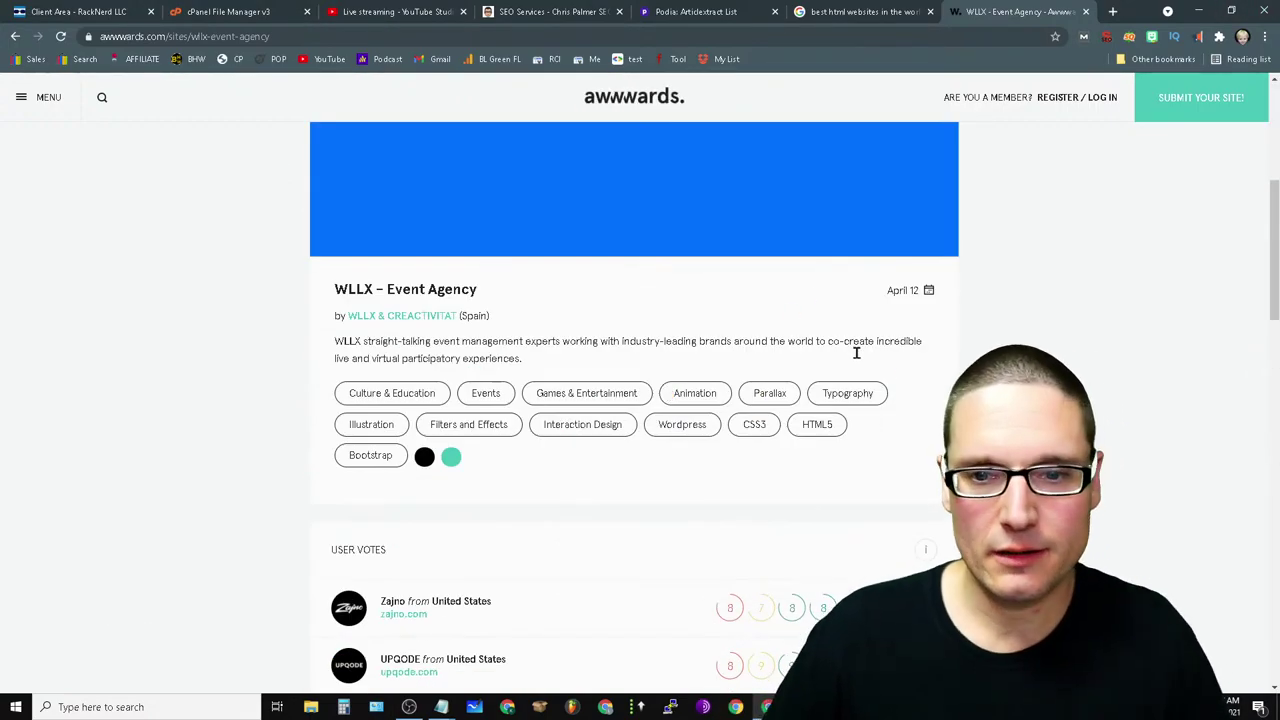
{"action": "scroll", "coordinate": [856, 352], "scroll_direction": "up", "scroll_amount": 5}
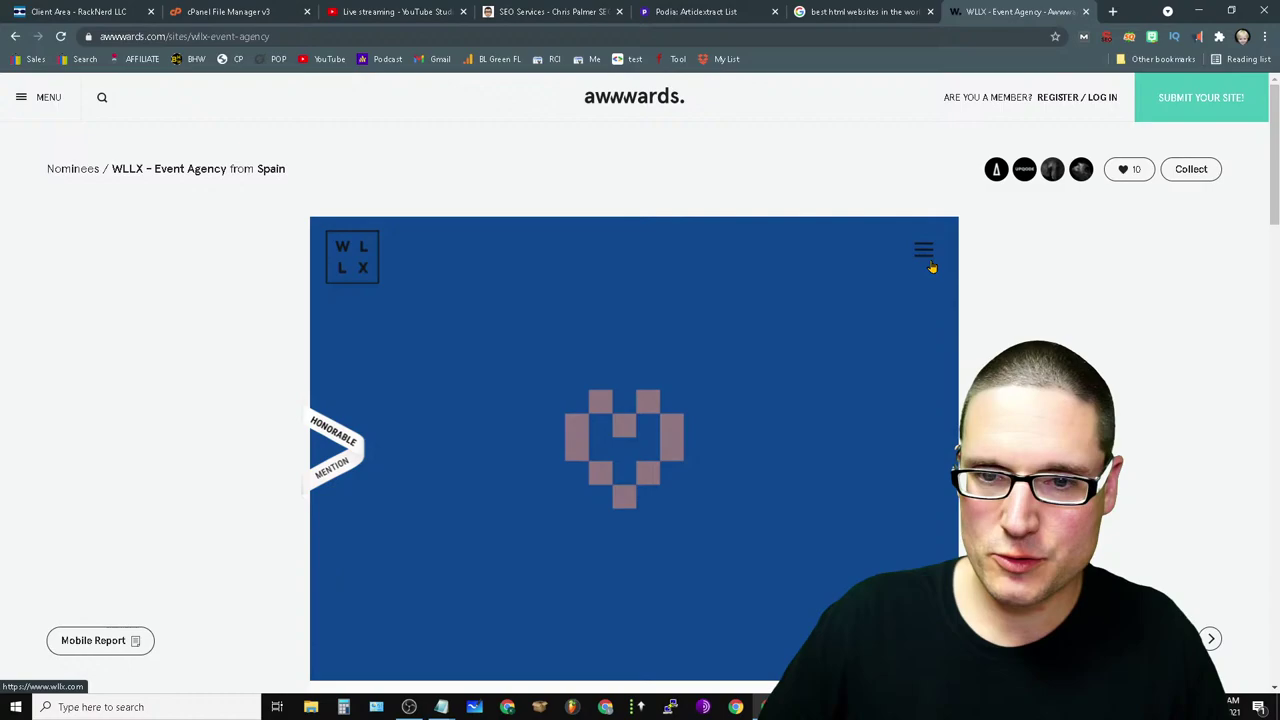
- Open the WLLX agency's live site, wllx.com, and scroll through it
{"action": "left_click", "coordinate": [928, 265]}
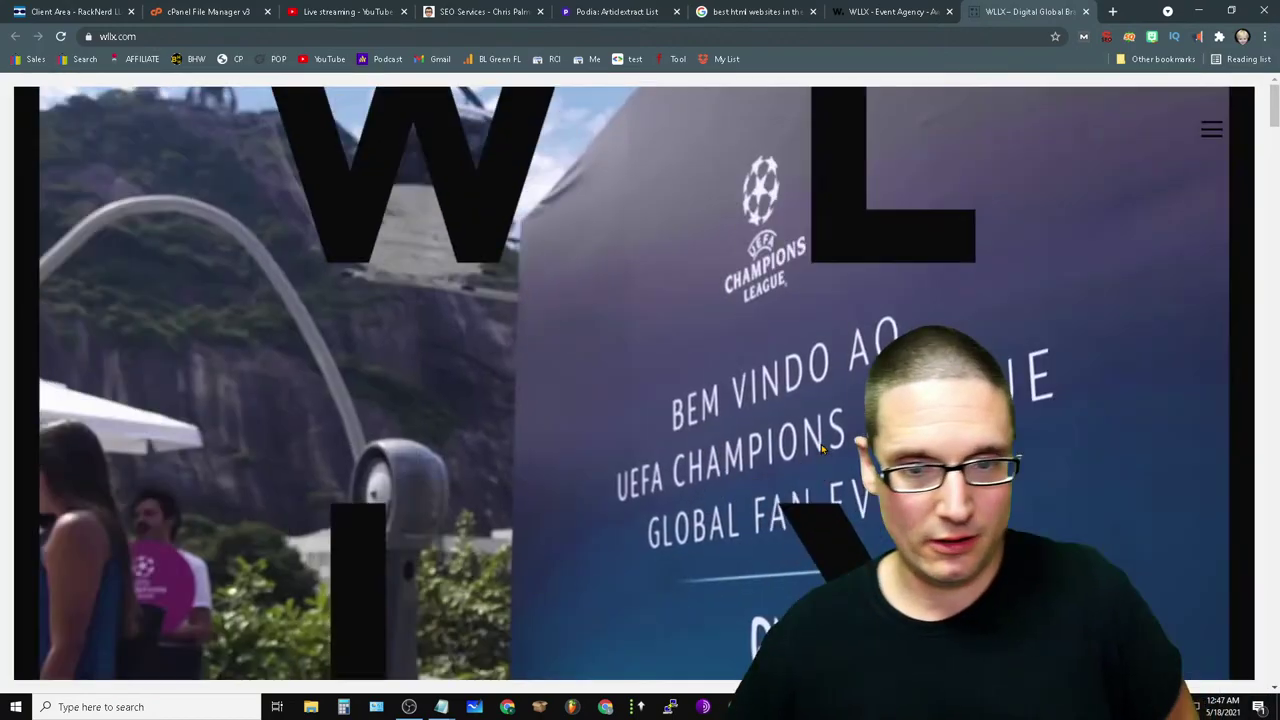
{"action": "scroll", "coordinate": [823, 449], "scroll_direction": "down", "scroll_amount": 5}
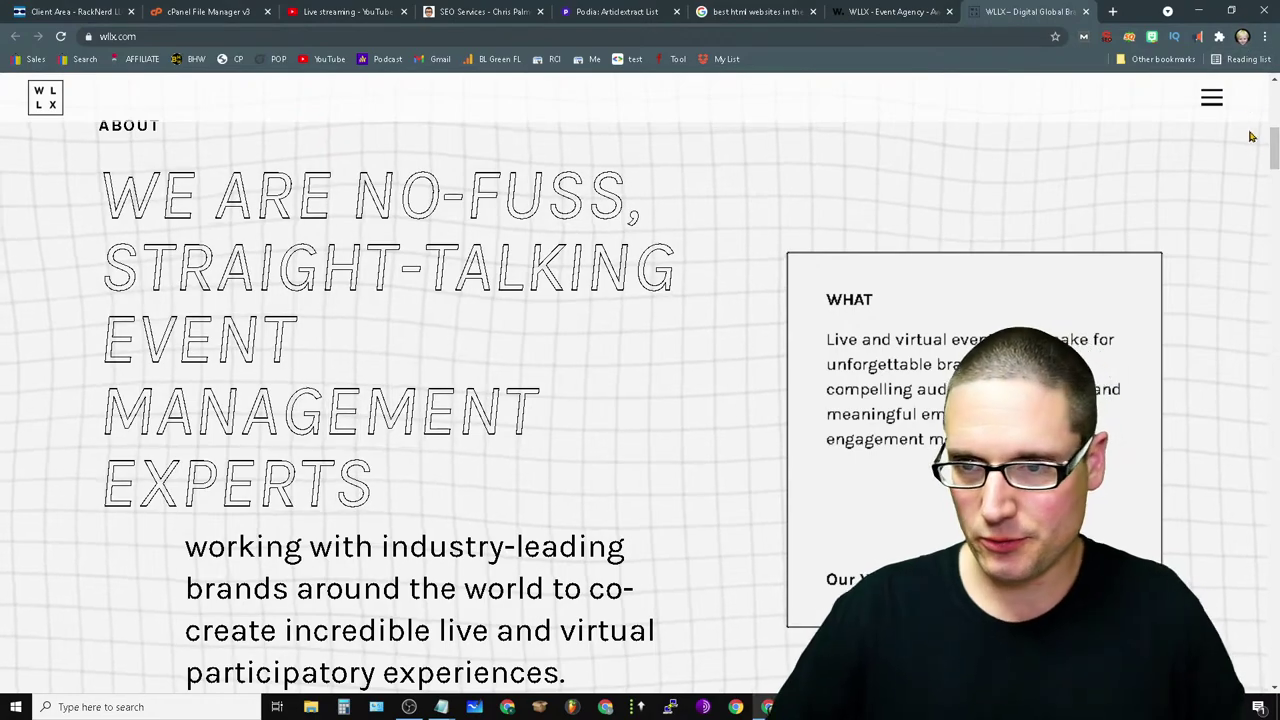
{"action": "left_click_drag", "start_coordinate": [1274, 160], "coordinate": [1260, 262]}
{"action": "scroll", "coordinate": [1260, 262], "scroll_direction": "down", "scroll_amount": 4}
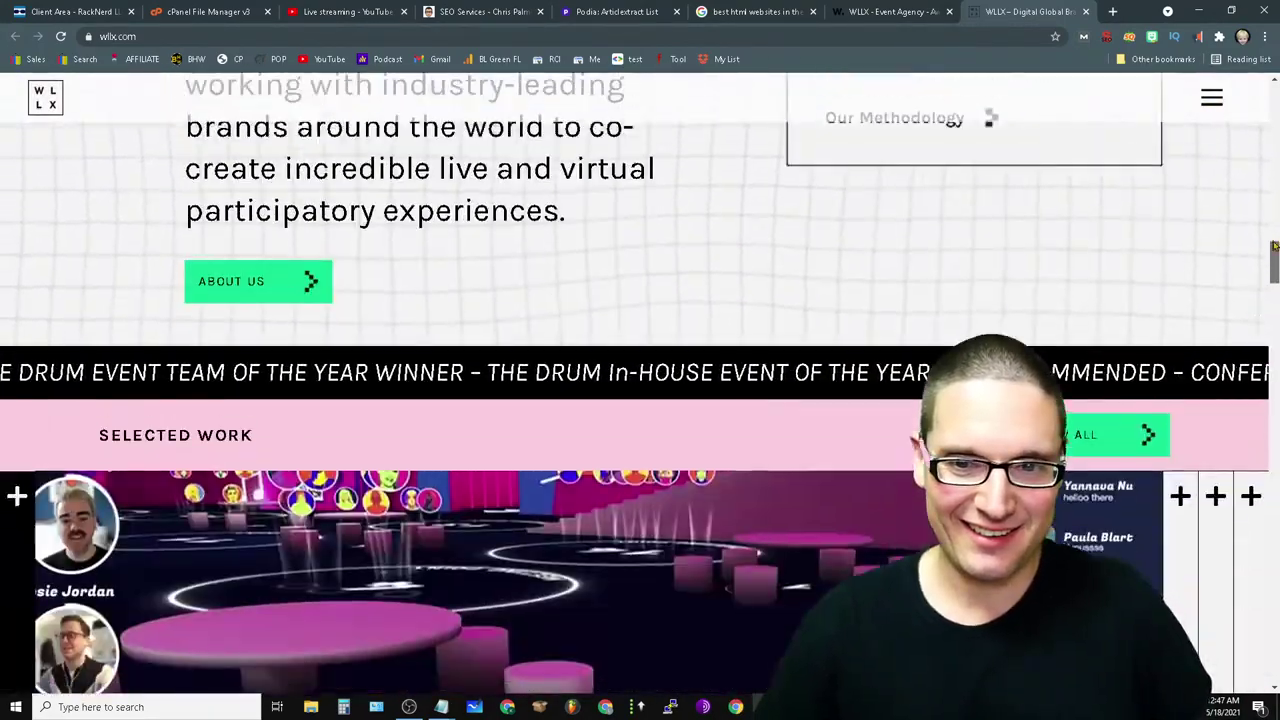
{"action": "scroll", "coordinate": [1260, 262], "scroll_direction": "up", "scroll_amount": 5}
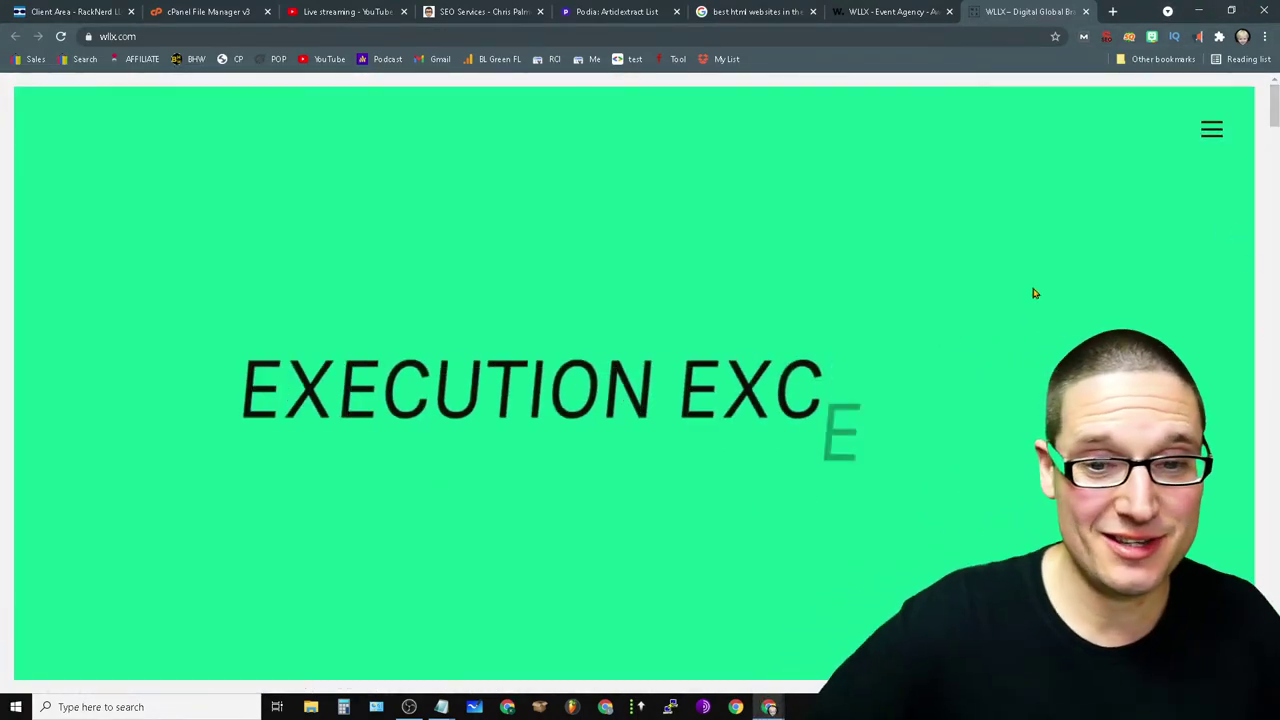
- Open the WLLX site's navigation menu, then close the wllx.com tab
{"action": "right_click", "coordinate": [978, 262]}
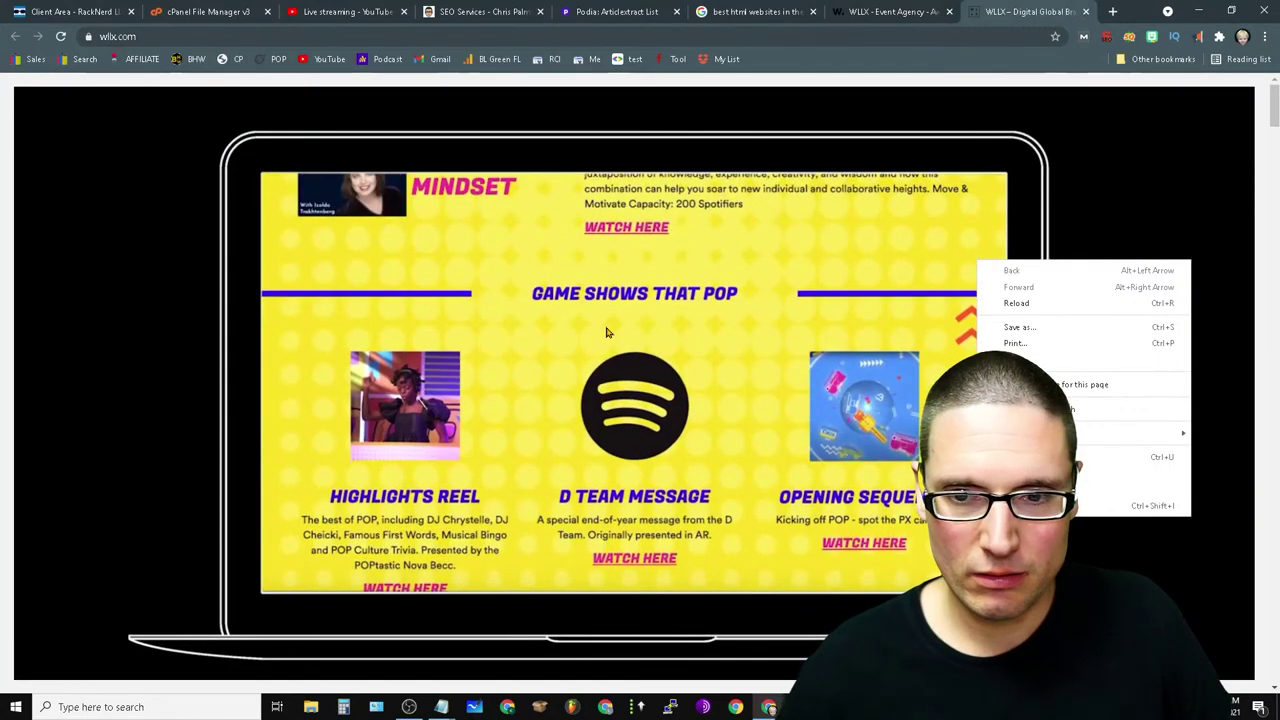
{"action": "left_click", "coordinate": [1169, 157]}
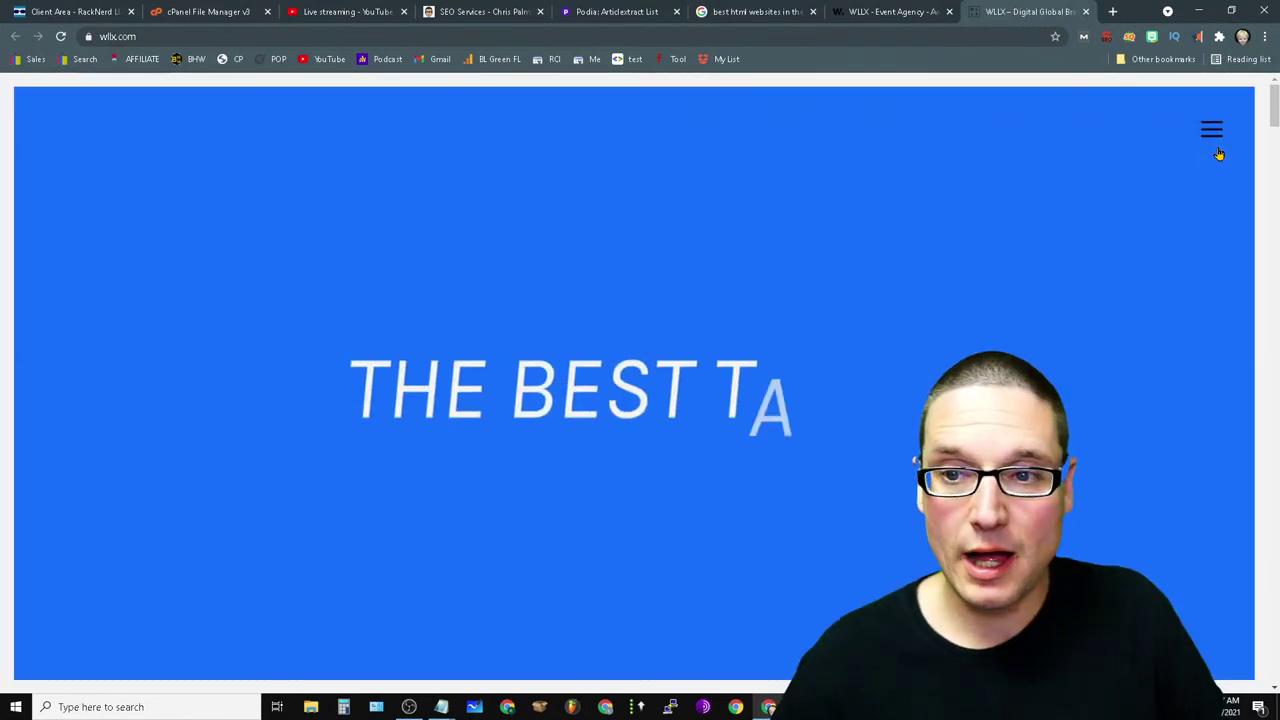
{"action": "left_click", "coordinate": [1213, 132]}
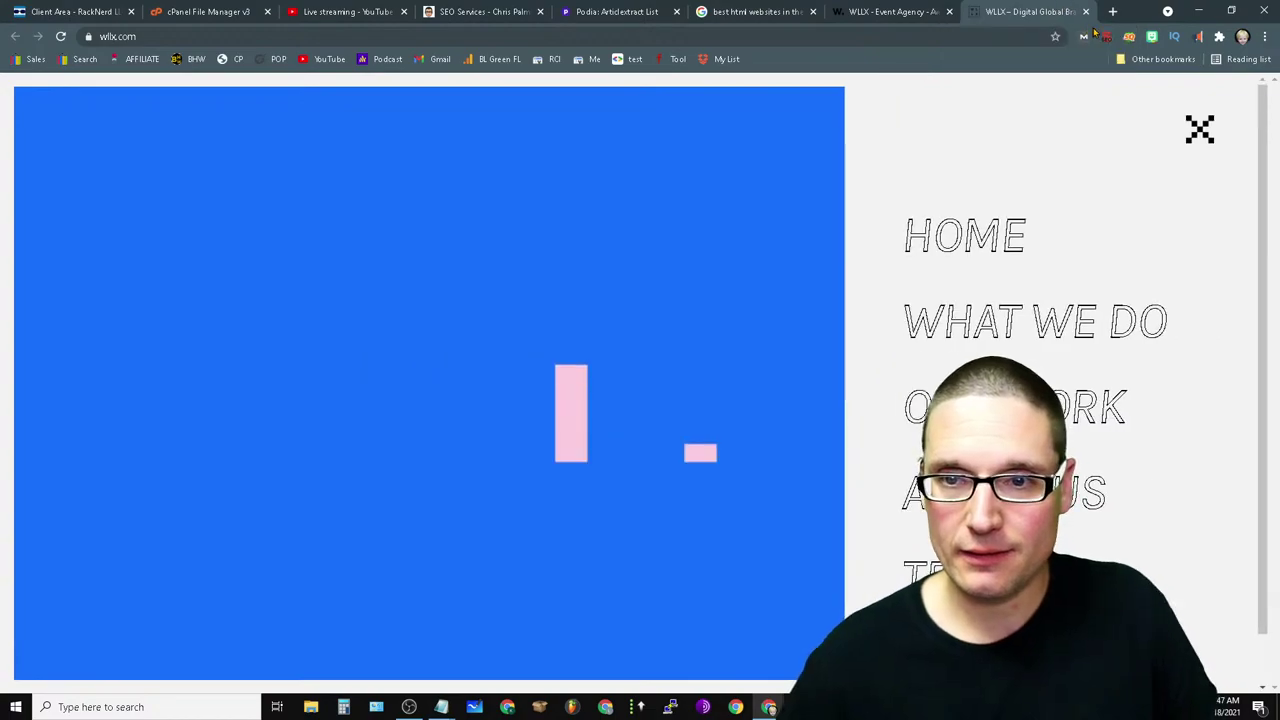
{"action": "left_click", "coordinate": [1085, 13]}
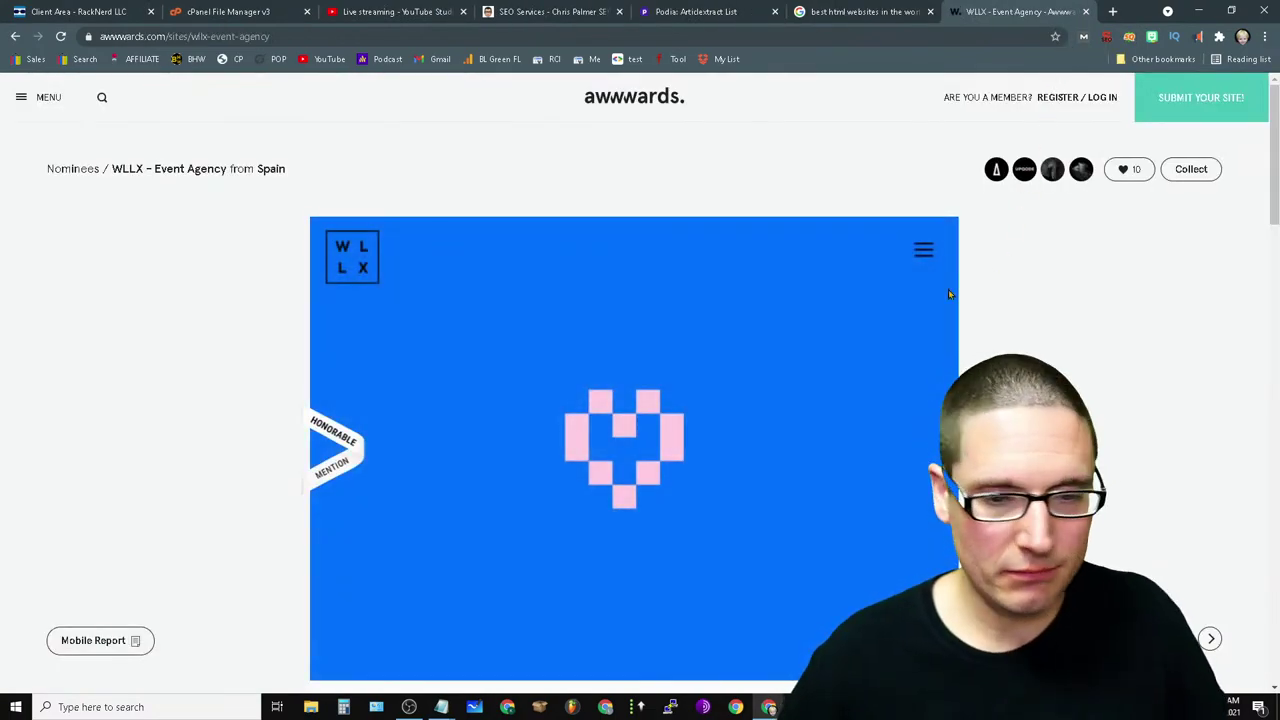
- Check the YouTube Studio dashboard, close the SEO services tab, and return to WLLX's Awwwards page
{"action": "scroll", "coordinate": [950, 294], "scroll_direction": "down", "scroll_amount": 5}
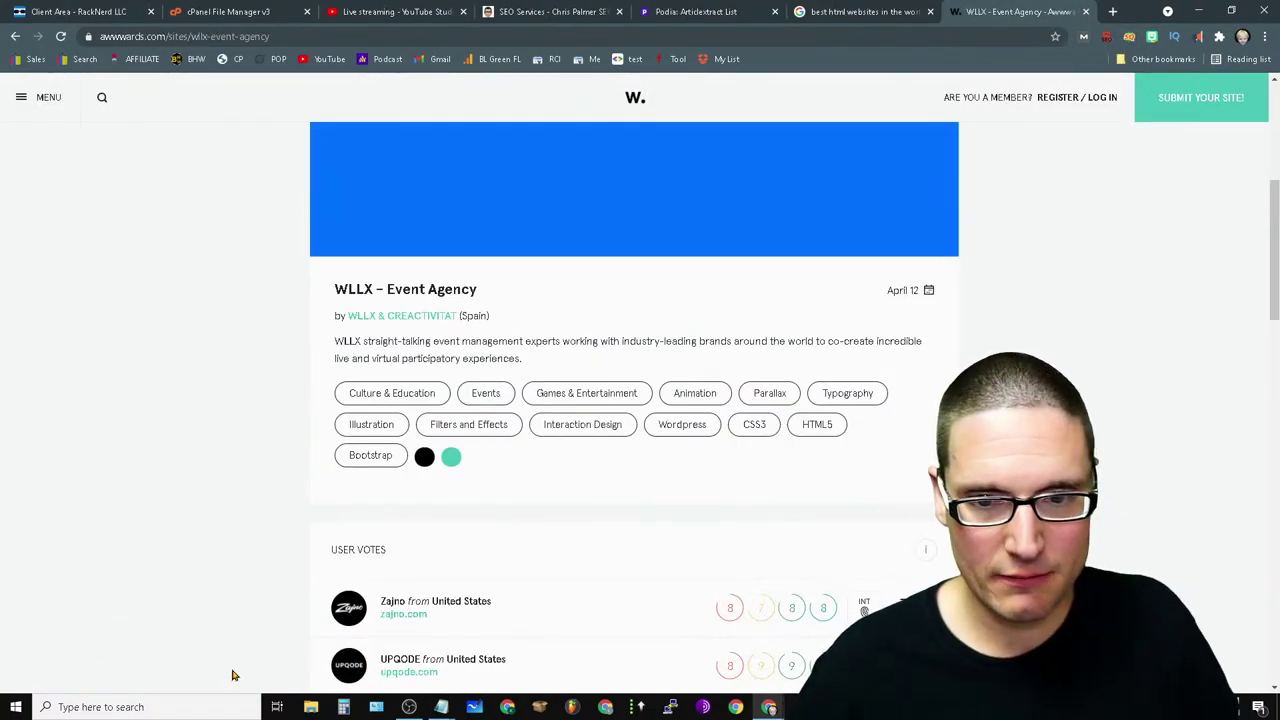
{"action": "scroll", "coordinate": [104, 553], "scroll_direction": "up", "scroll_amount": 5}
{"action": "scroll", "coordinate": [143, 527], "scroll_direction": "down", "scroll_amount": 5}
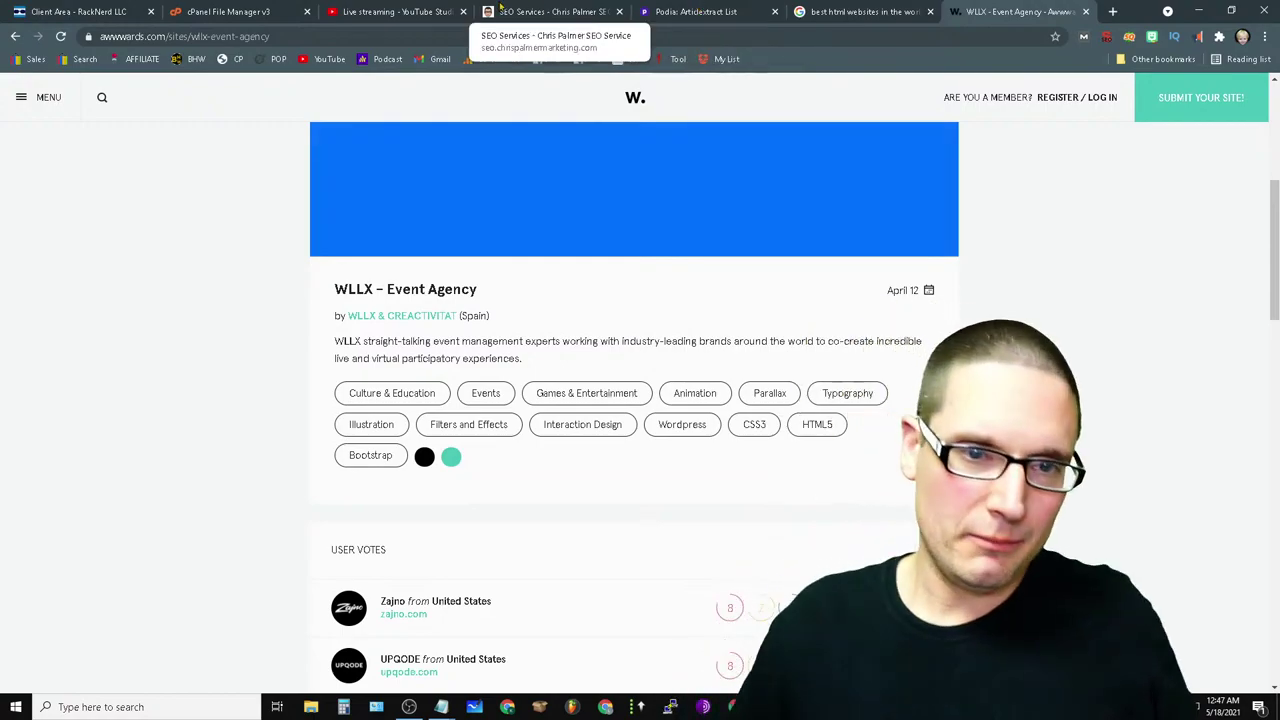
{"action": "left_click", "coordinate": [383, 12]}
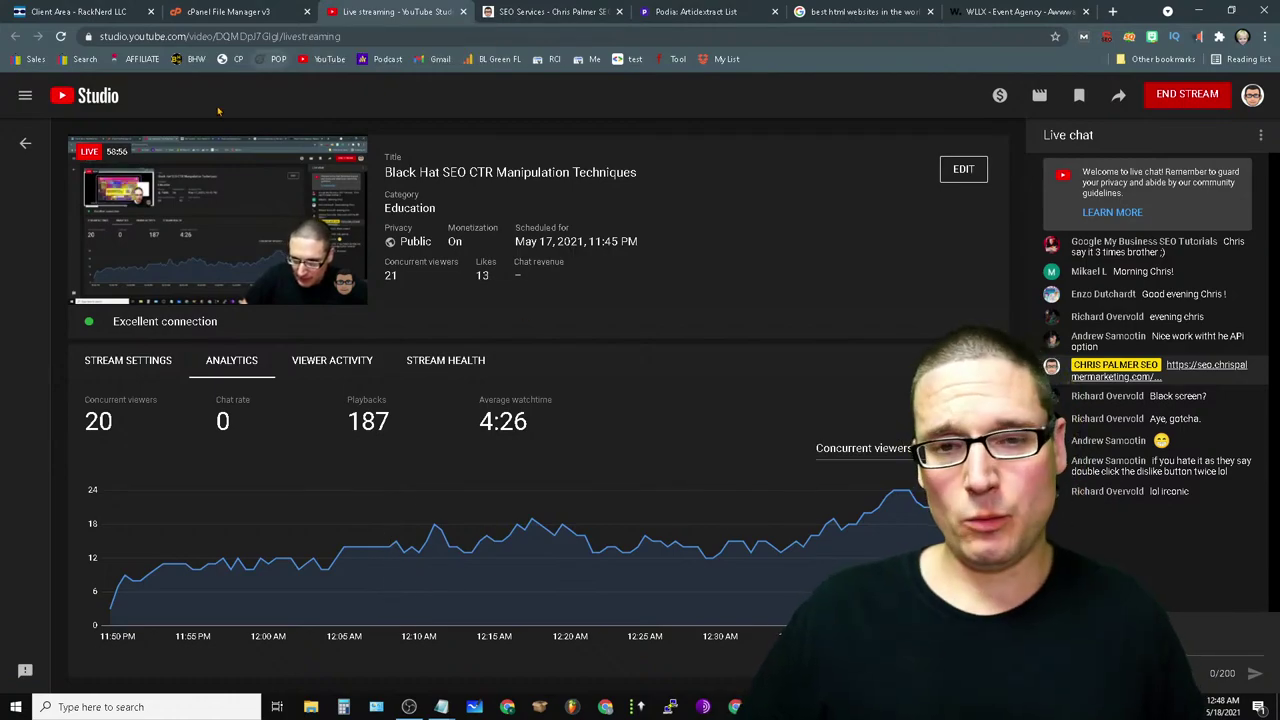
{"action": "left_click", "coordinate": [619, 11]}
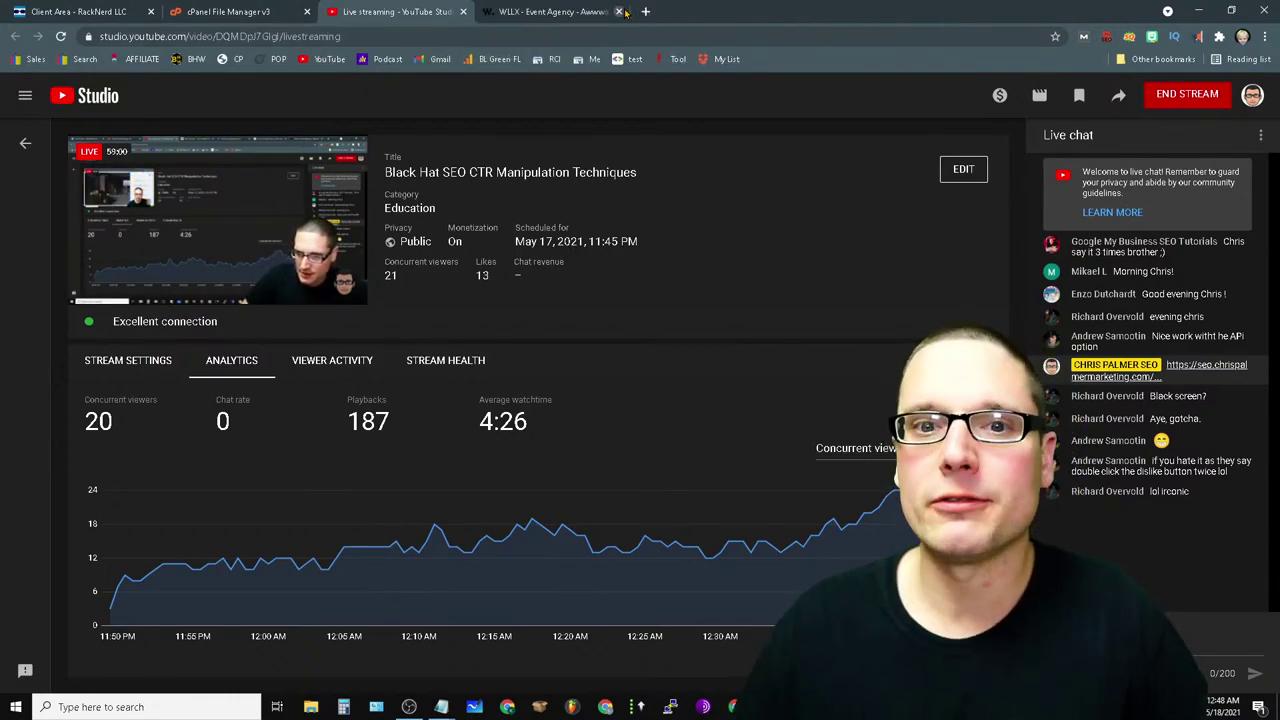
{"action": "left_click", "coordinate": [552, 11]}
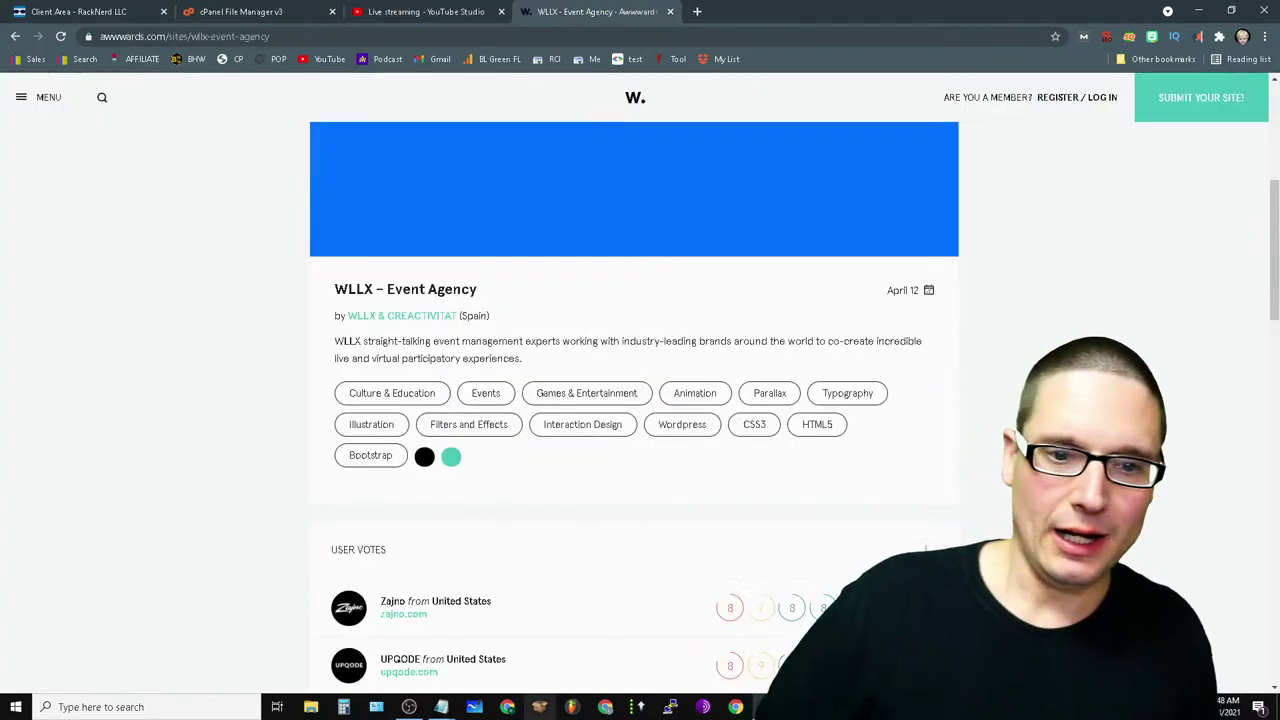
- Go back to the Awwwards HTML5 websites listing and scroll through its results
{"action": "scroll", "coordinate": [868, 262], "scroll_direction": "up", "scroll_amount": 5}
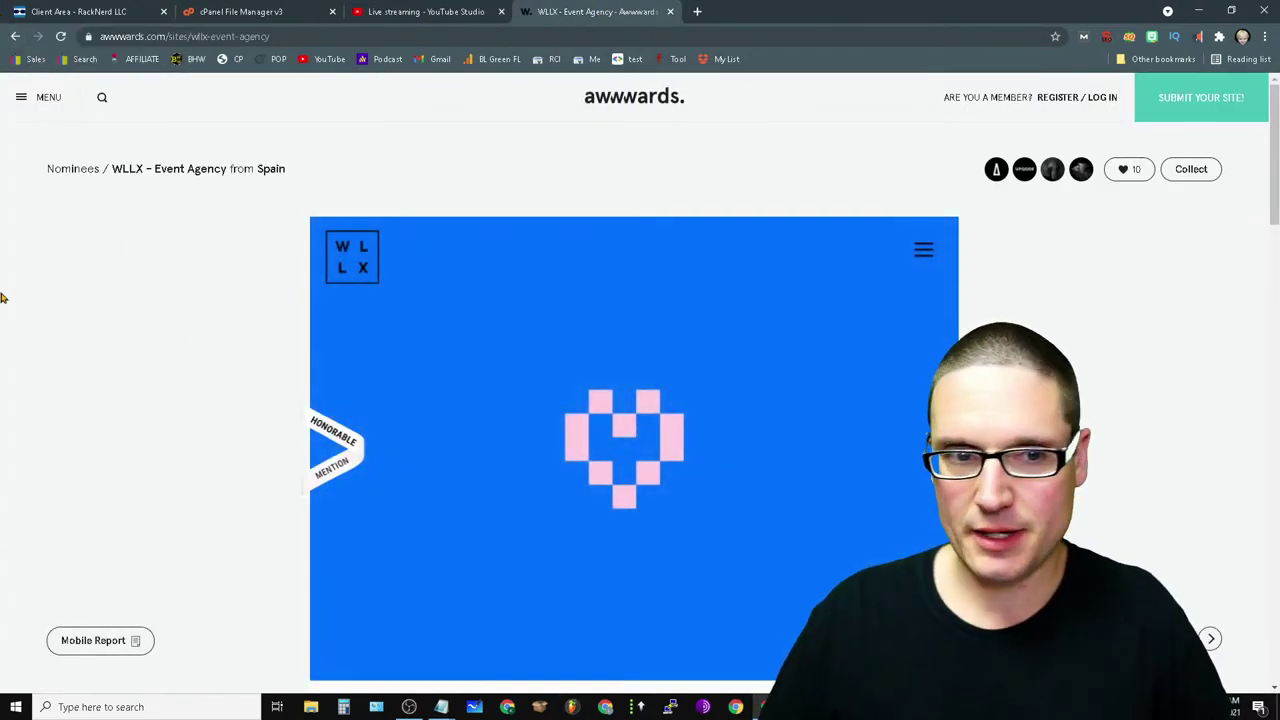
{"action": "left_click", "coordinate": [15, 36]}
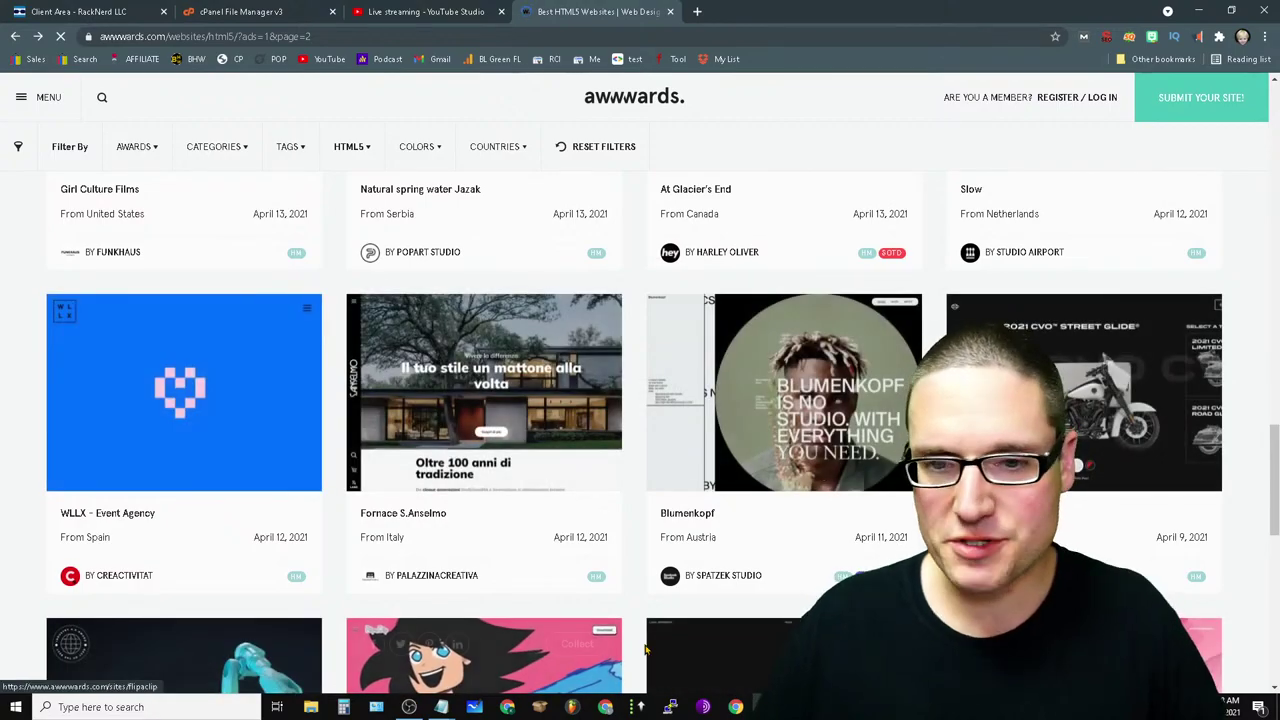
{"action": "scroll", "coordinate": [114, 294], "scroll_direction": "down", "scroll_amount": 15}
{"action": "scroll", "coordinate": [836, 557], "scroll_direction": "up", "scroll_amount": 4}
{"action": "scroll", "coordinate": [836, 557], "scroll_direction": "up", "scroll_amount": 2}
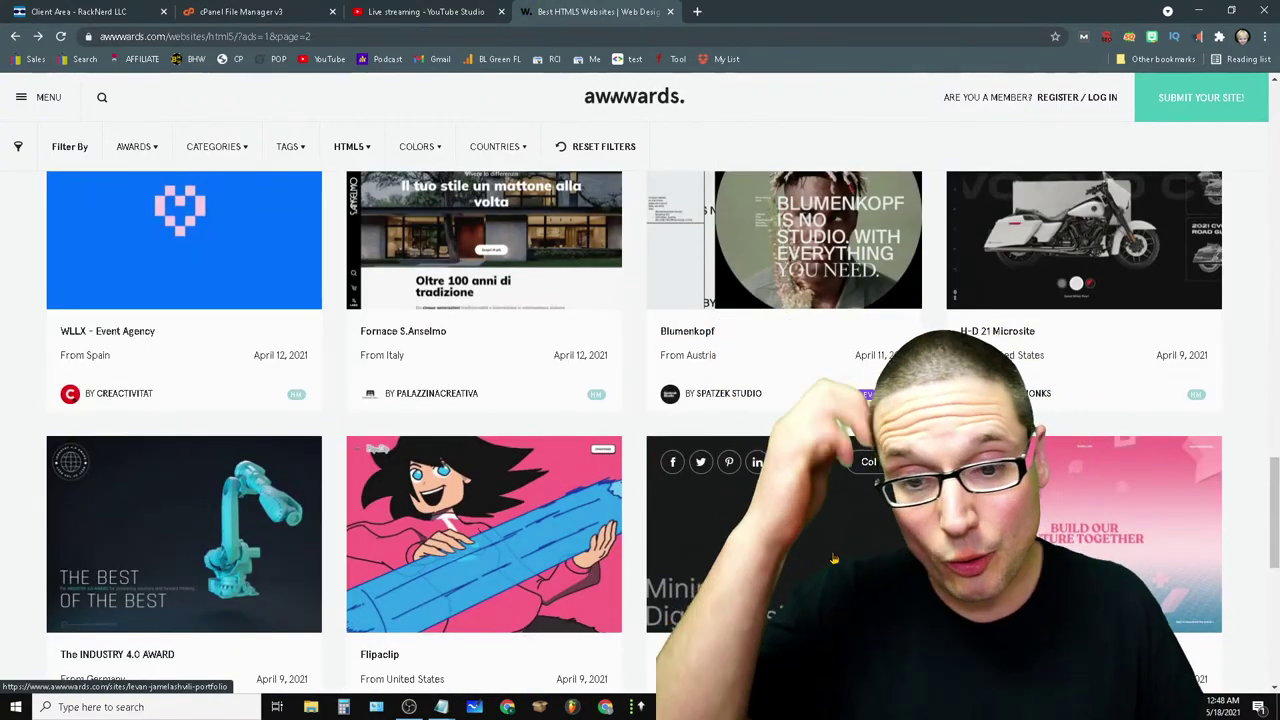
{"action": "scroll", "coordinate": [774, 251], "scroll_direction": "up", "scroll_amount": 2}
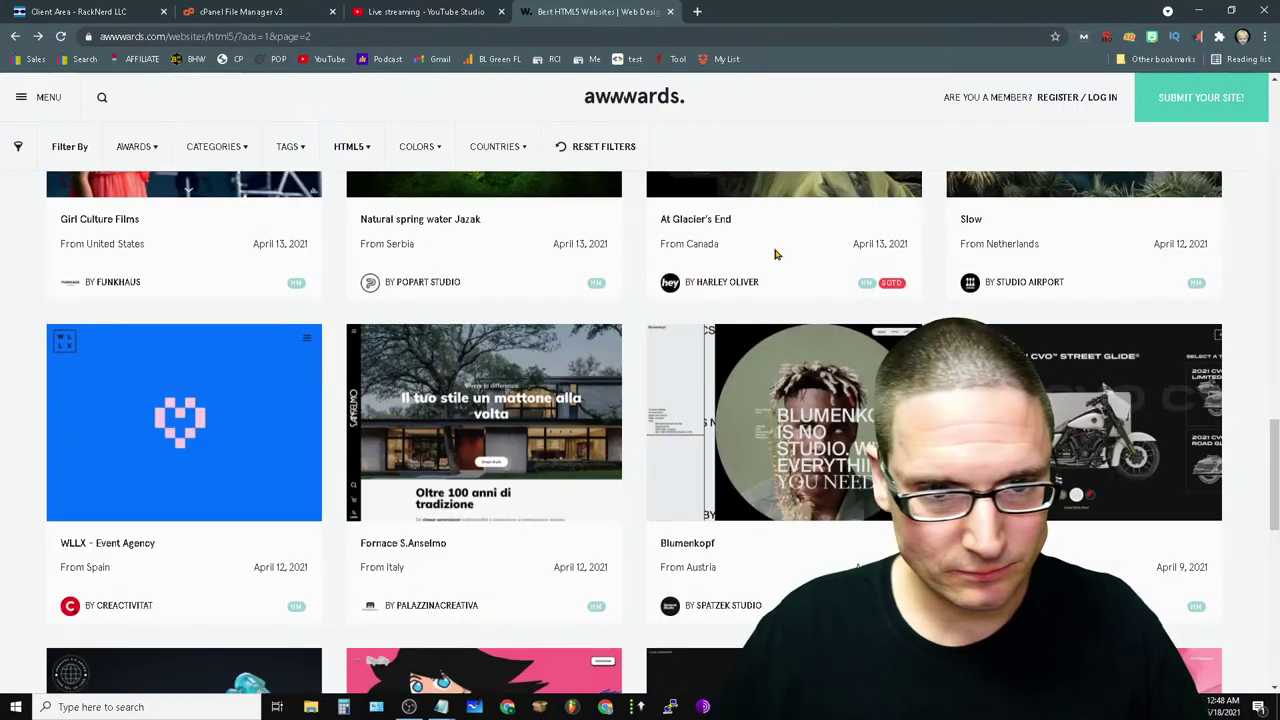
{"action": "scroll", "coordinate": [910, 193], "scroll_direction": "down", "scroll_amount": 8}
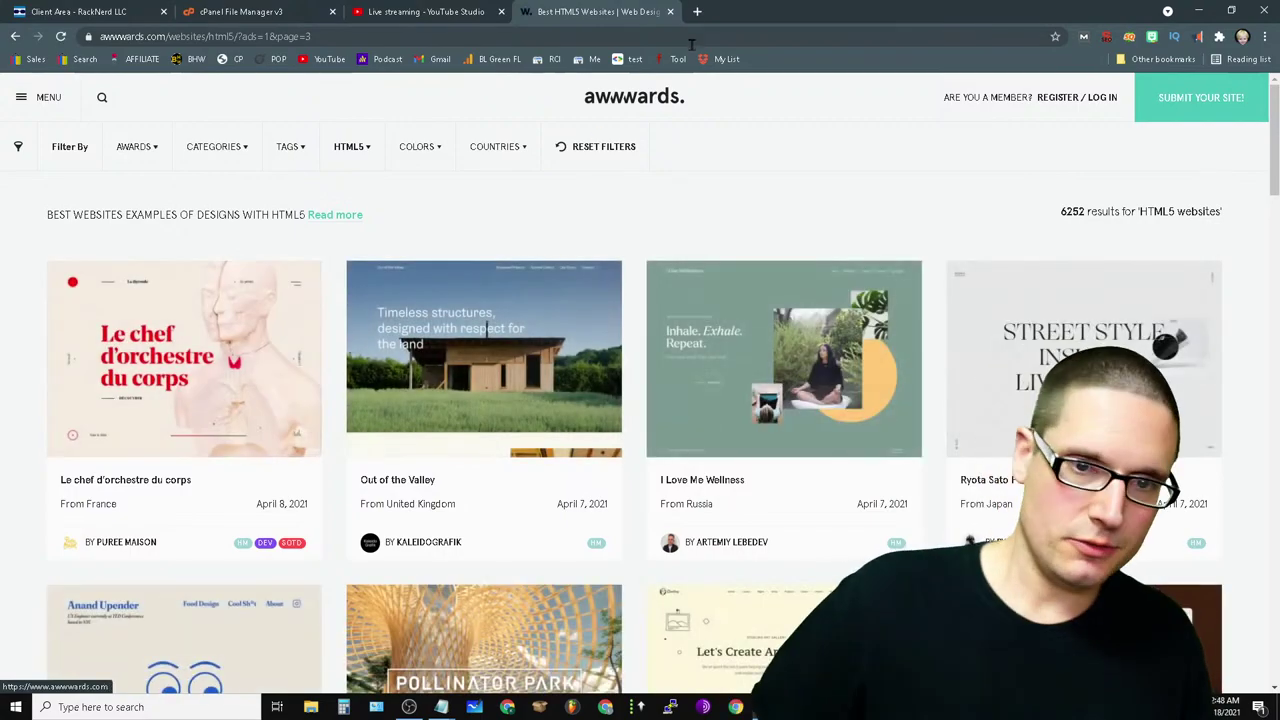
- Load mass.page in a new tab
{"action": "left_click", "coordinate": [697, 11]}
{"action": "type", "text": "mas."}
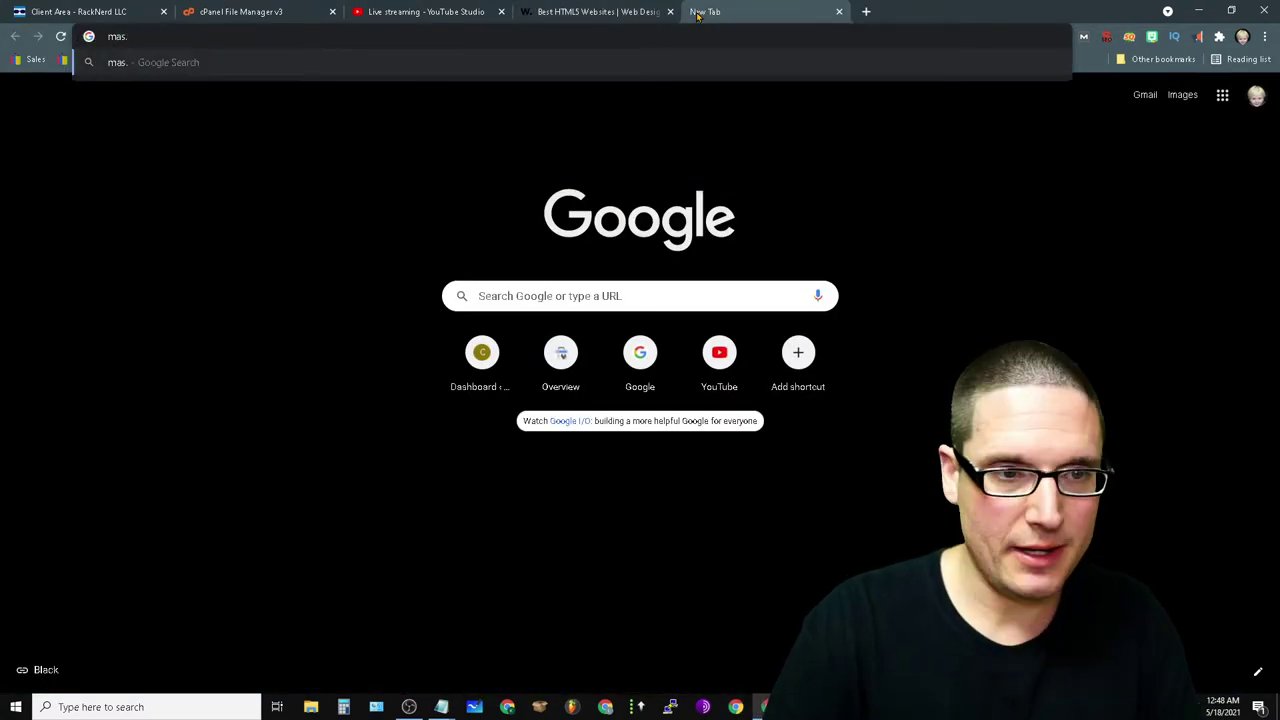
{"action": "key", "text": "BackSpace"}
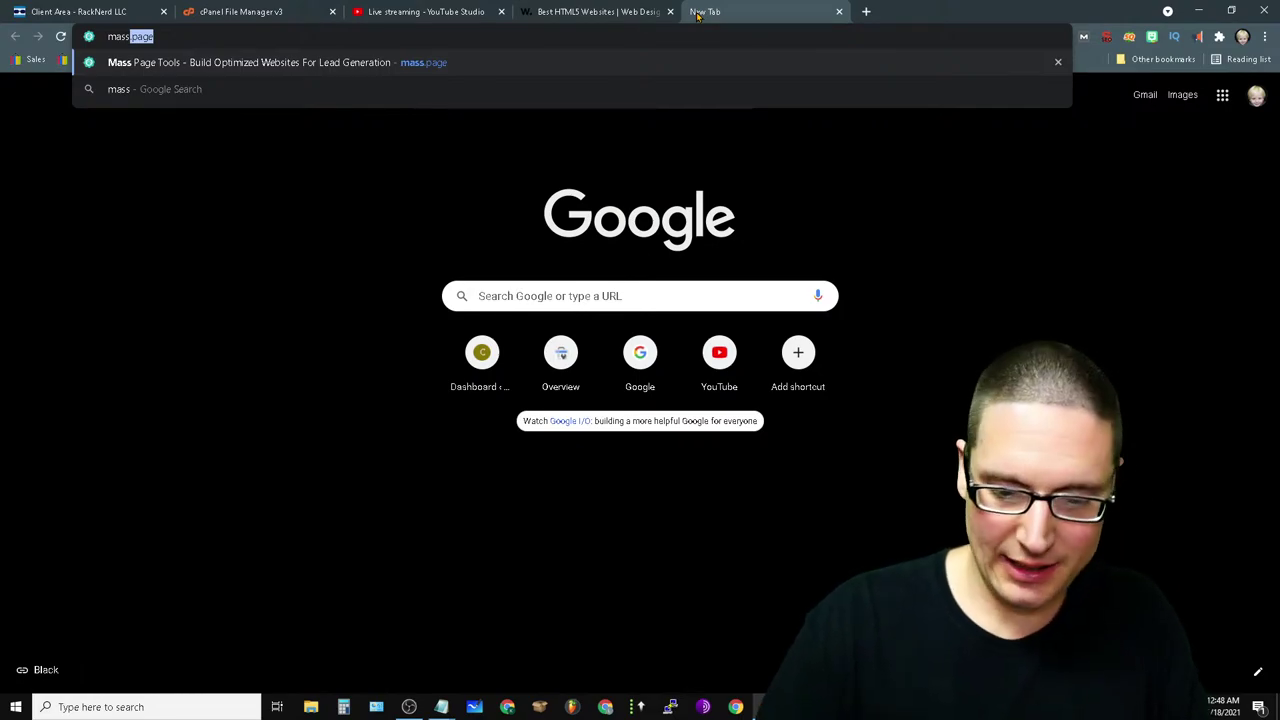
{"action": "type", "text": "s"}
{"action": "key", "text": "Return"}
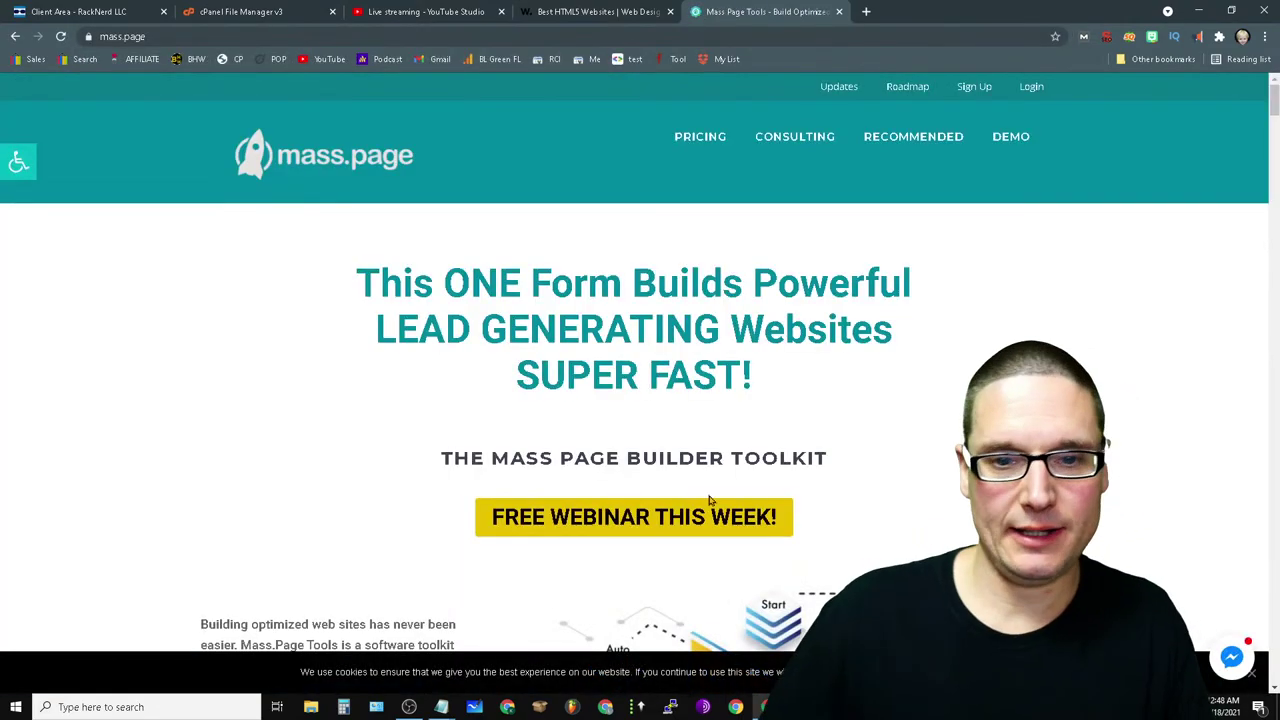
- Scroll through the Mass Page Tools homepage, highlighting 'Here's The First Thing To Do', demo videos and plans
{"action": "scroll", "coordinate": [671, 155], "scroll_direction": "down", "scroll_amount": 8}
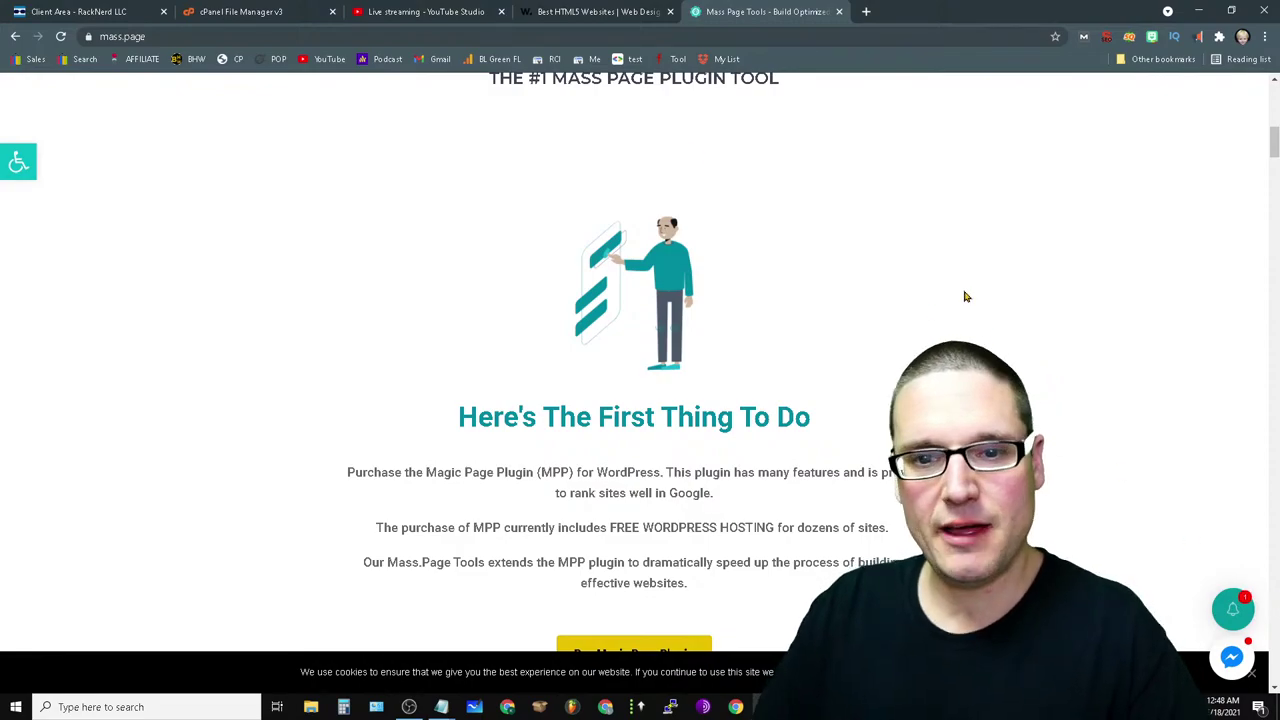
{"action": "scroll", "coordinate": [1103, 434], "scroll_direction": "down", "scroll_amount": 4}
{"action": "scroll", "coordinate": [1068, 462], "scroll_direction": "up", "scroll_amount": 4}
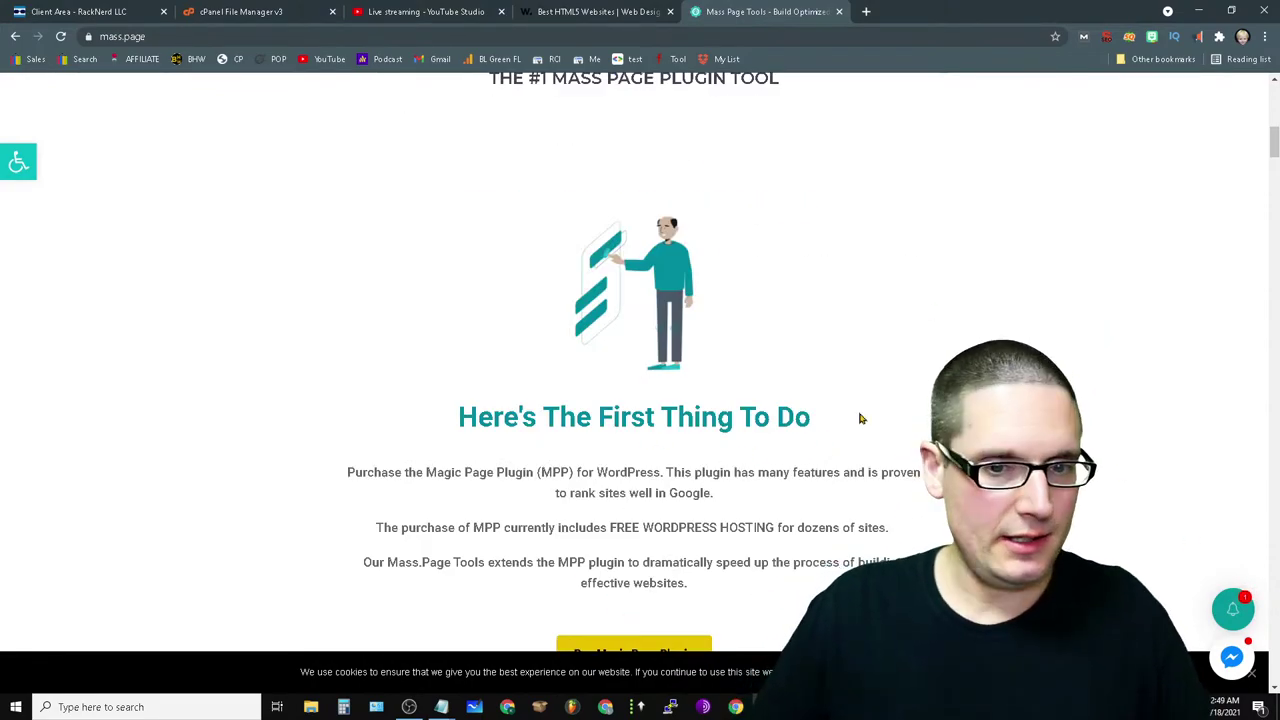
{"action": "scroll", "coordinate": [916, 500], "scroll_direction": "down", "scroll_amount": 4}
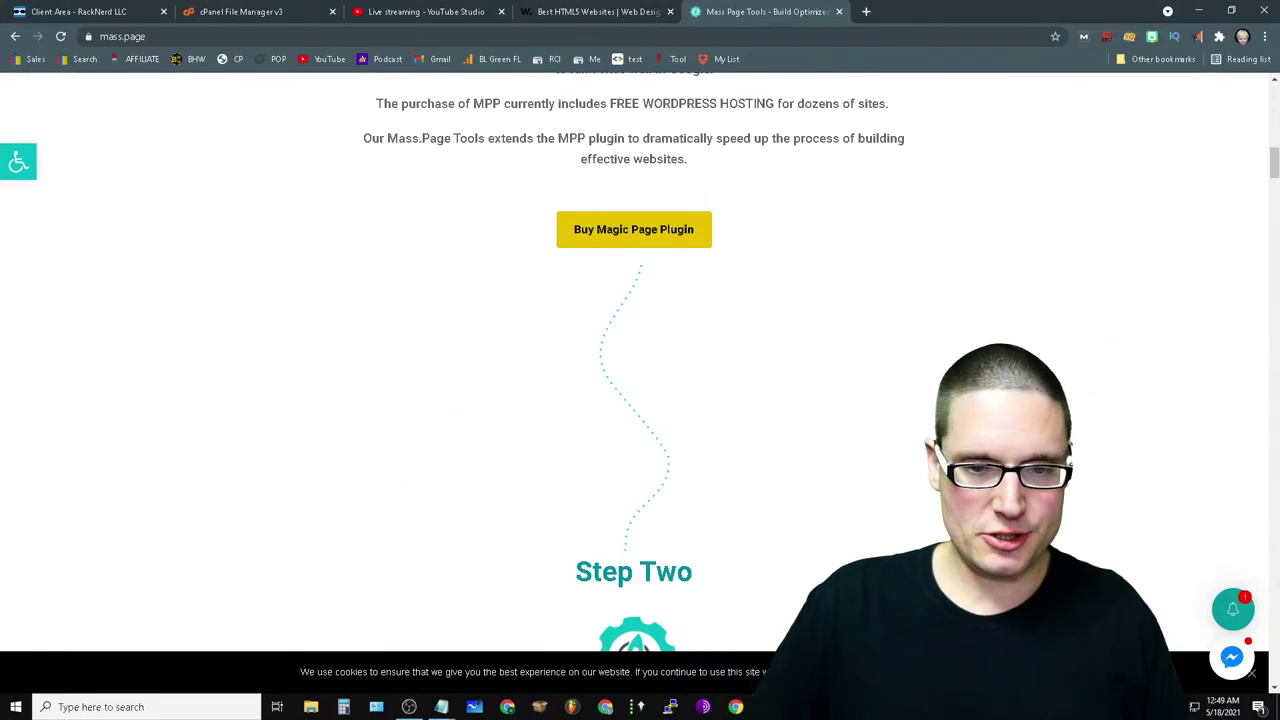
{"action": "scroll", "coordinate": [770, 419], "scroll_direction": "down", "scroll_amount": 4}
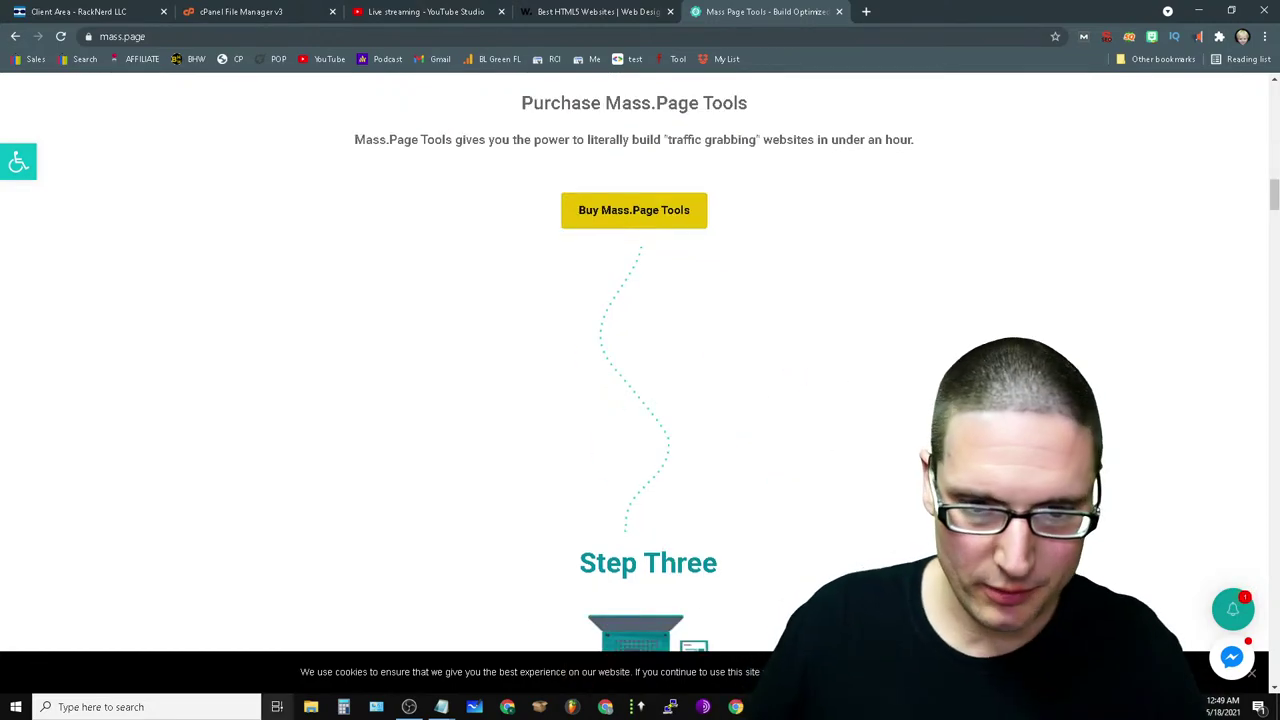
{"action": "scroll", "coordinate": [494, 554], "scroll_direction": "up", "scroll_amount": 4}
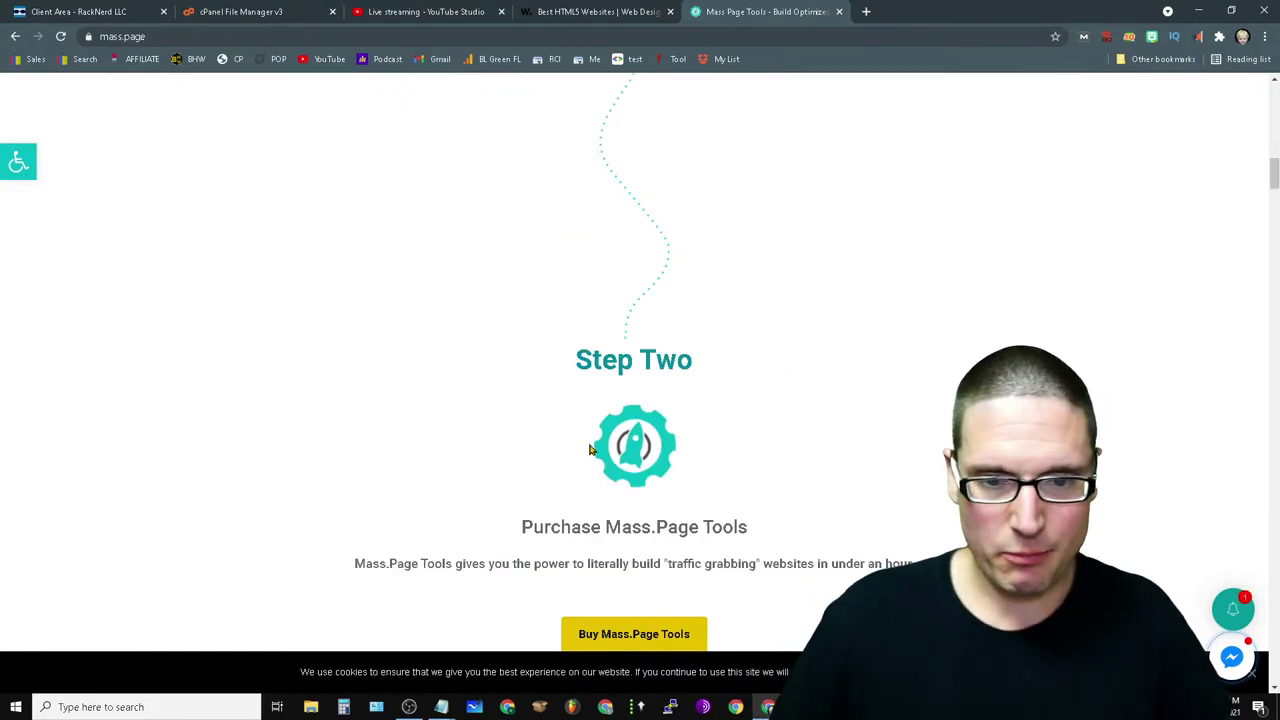
{"action": "scroll", "coordinate": [818, 419], "scroll_direction": "up", "scroll_amount": 4}
{"action": "triple_click", "coordinate": [818, 417]}
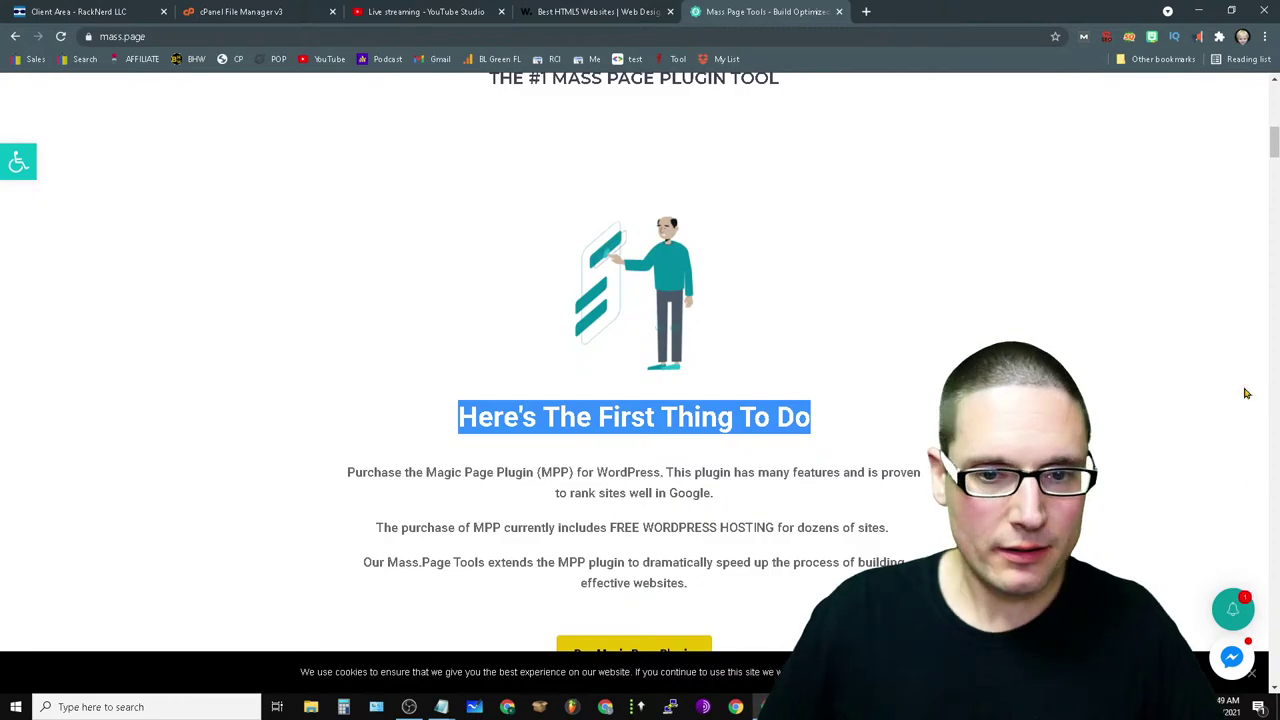
{"action": "scroll", "coordinate": [1246, 393], "scroll_direction": "down", "scroll_amount": 6}
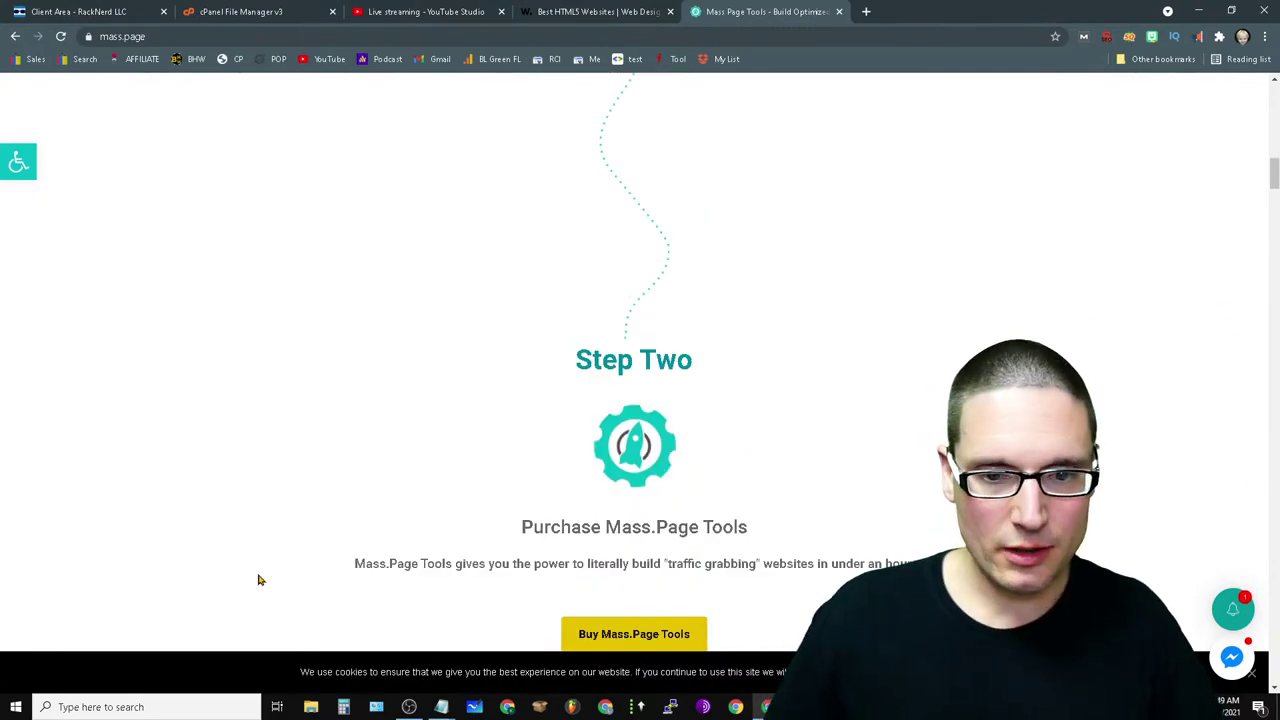
{"action": "scroll", "coordinate": [877, 557], "scroll_direction": "down", "scroll_amount": 16}
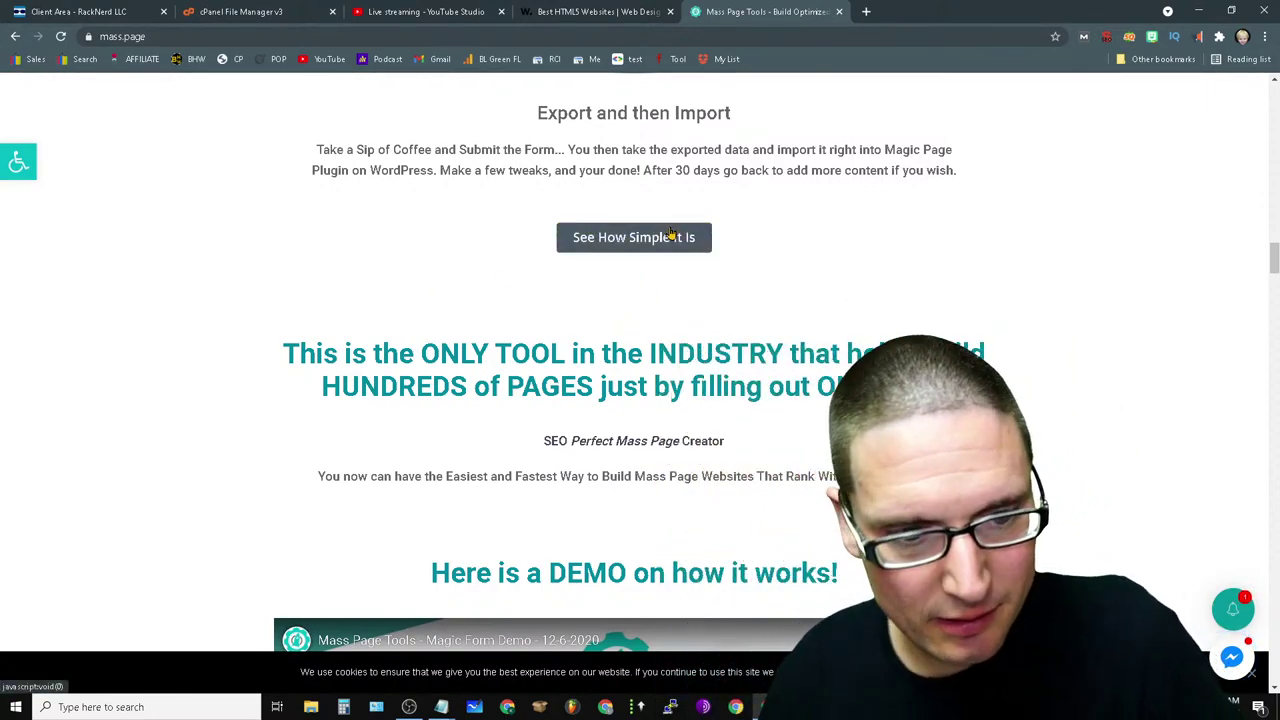
{"action": "scroll", "coordinate": [986, 314], "scroll_direction": "down", "scroll_amount": 8}
{"action": "scroll", "coordinate": [969, 343], "scroll_direction": "up", "scroll_amount": 2}
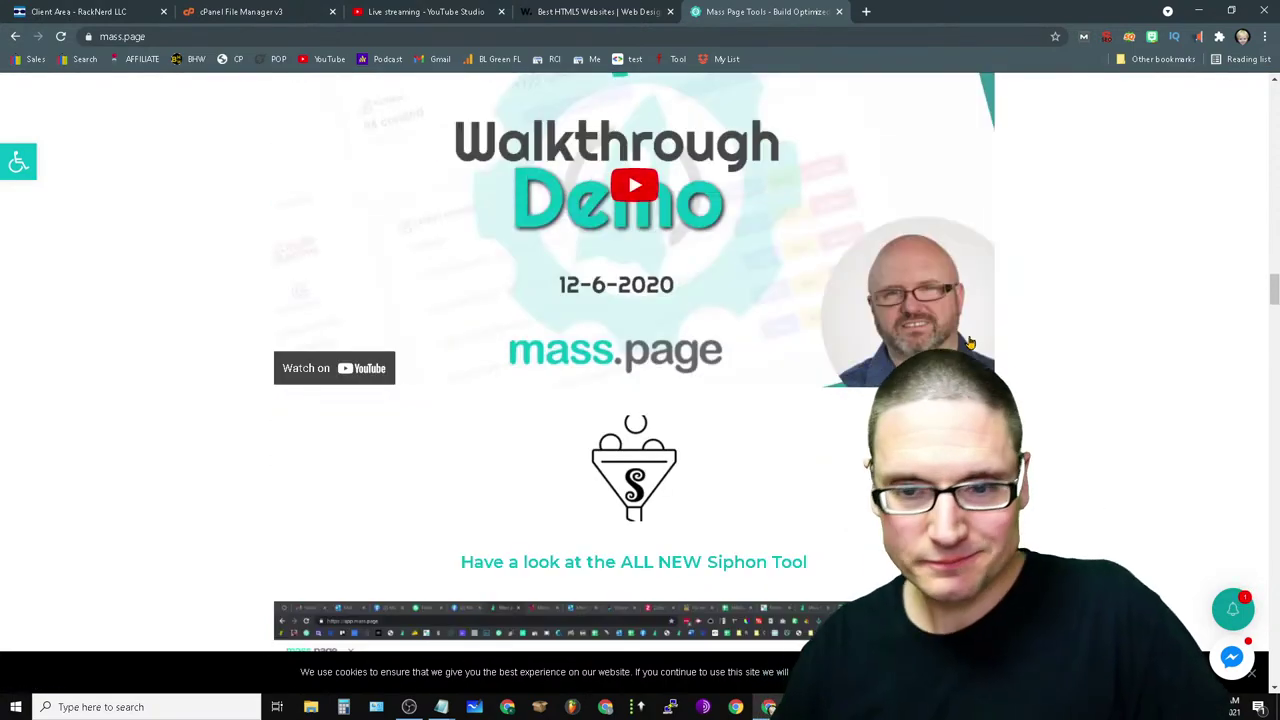
{"action": "scroll", "coordinate": [1057, 180], "scroll_direction": "down", "scroll_amount": 10}
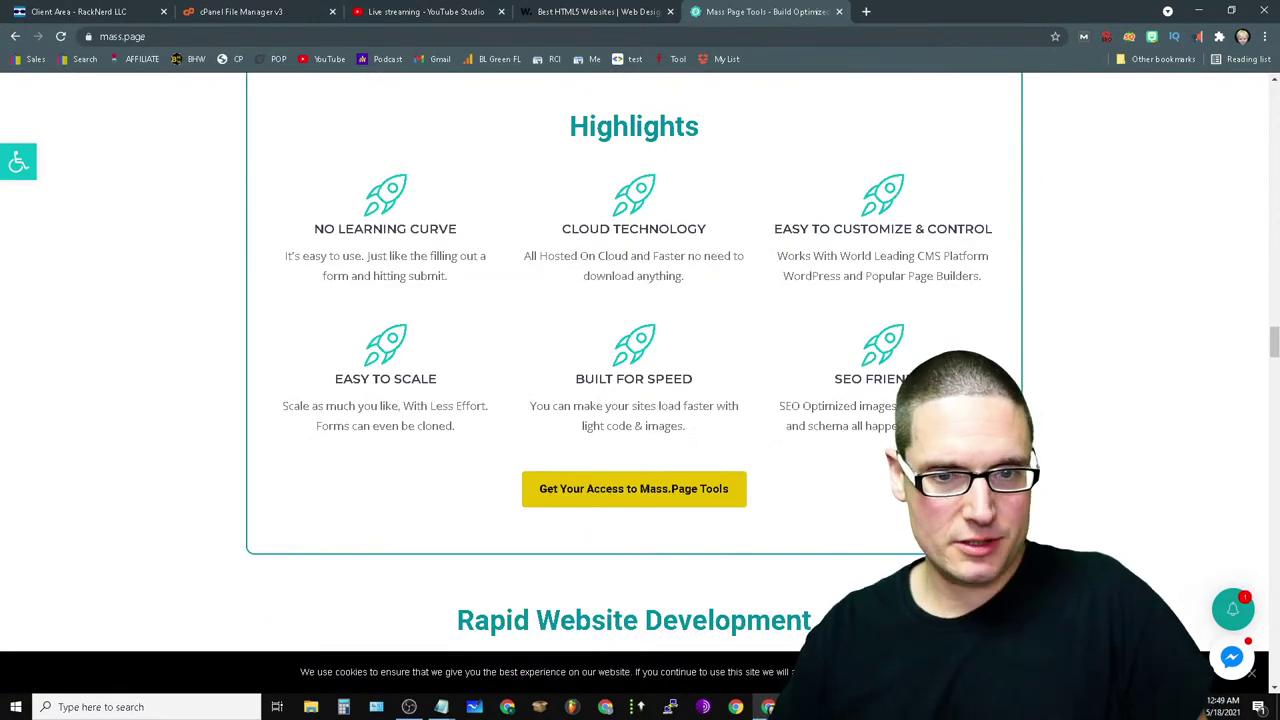
{"action": "scroll", "coordinate": [634, 360], "scroll_direction": "up", "scroll_amount": 8}
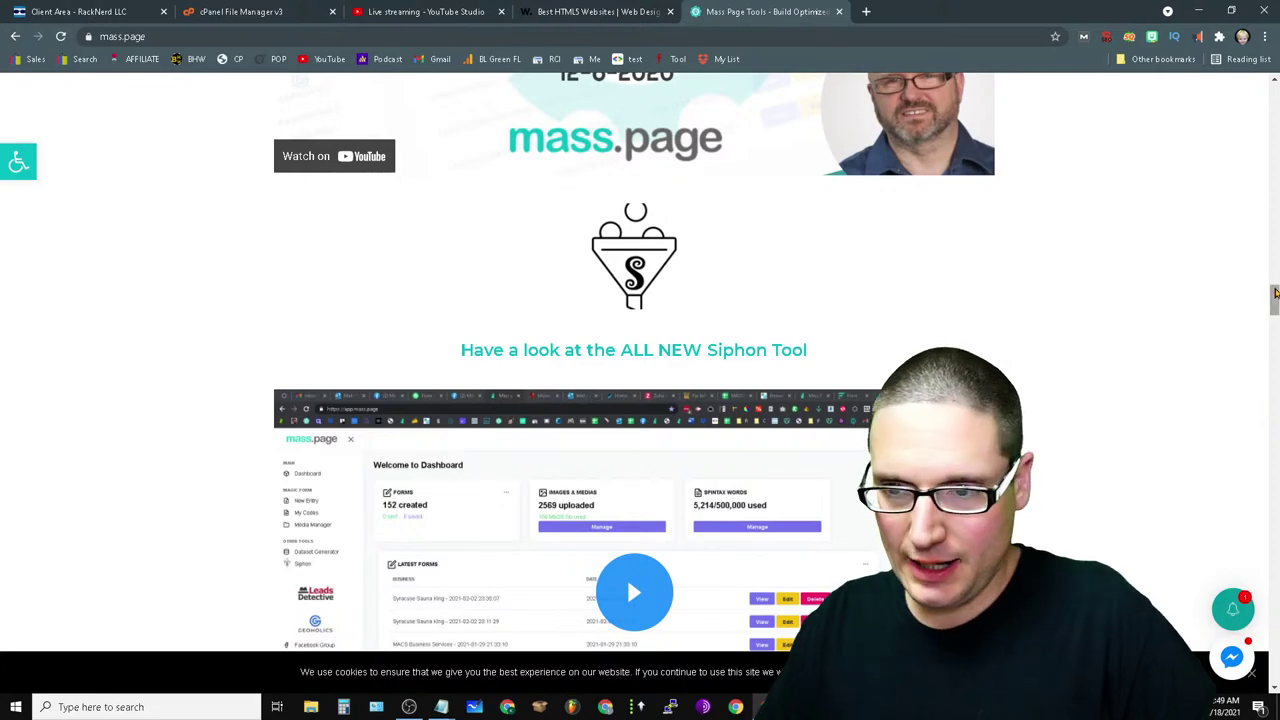
{"action": "scroll", "coordinate": [1275, 292], "scroll_direction": "down", "scroll_amount": 20}
{"action": "scroll", "coordinate": [997, 238], "scroll_direction": "up", "scroll_amount": 5}
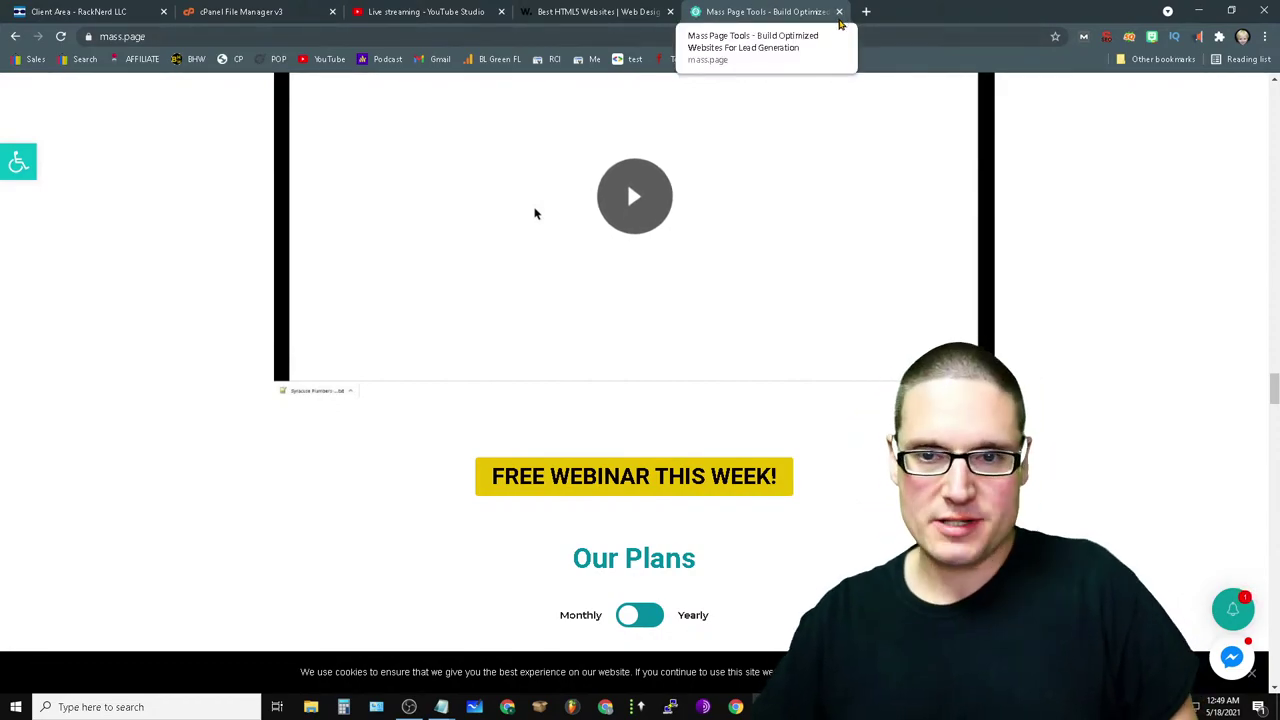
- Close the mass.page tab, then open and close the Awwwards Categories filter and return to top
{"action": "left_click", "coordinate": [839, 11]}
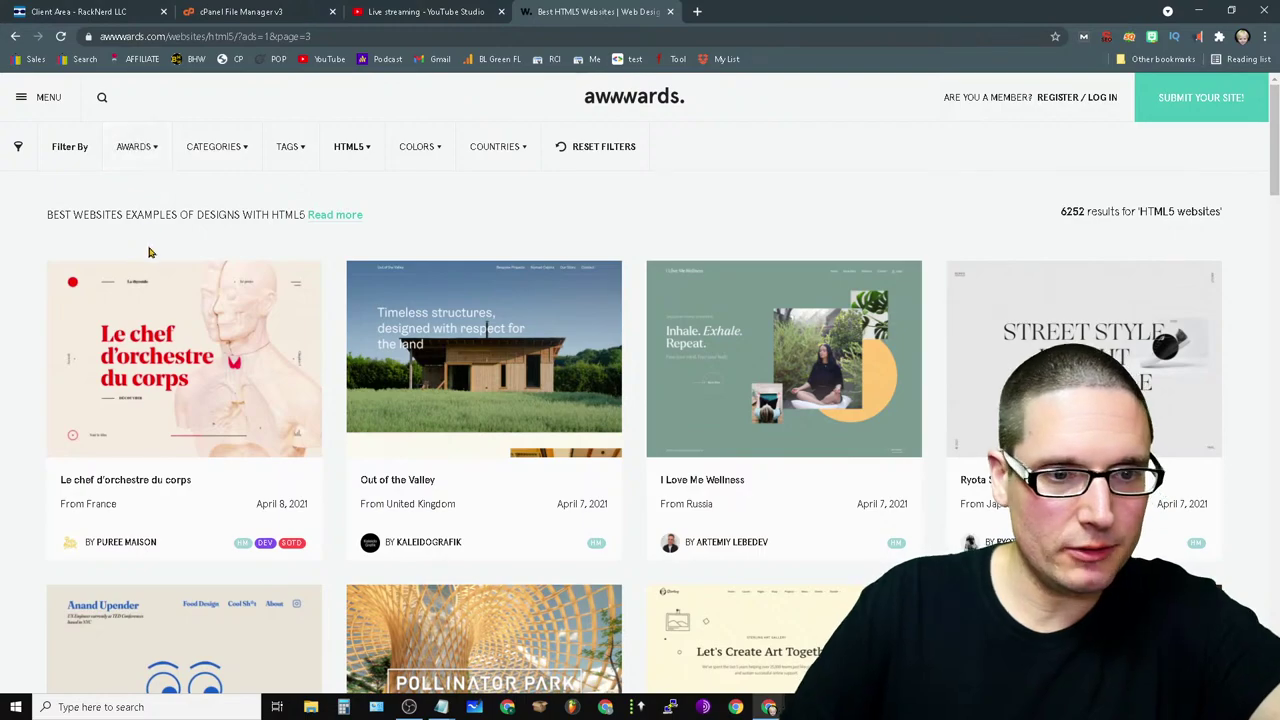
{"action": "left_click", "coordinate": [241, 155]}
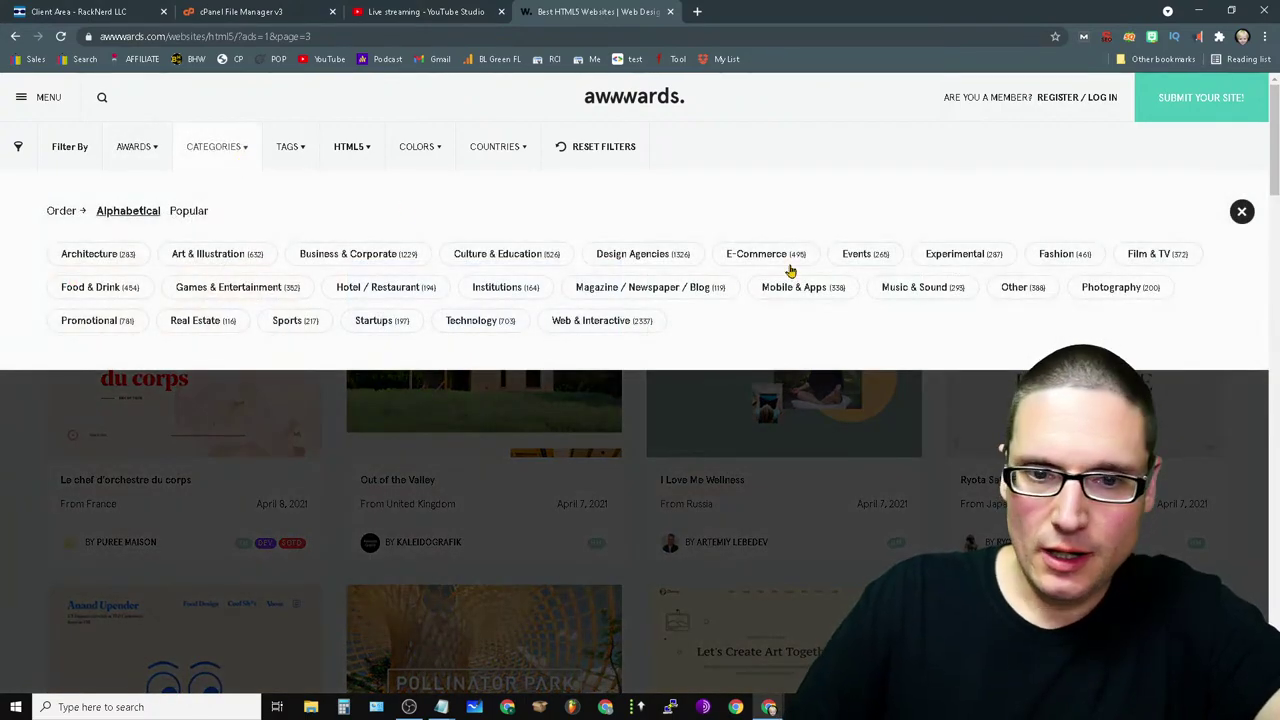
{"action": "left_click", "coordinate": [1242, 212]}
{"action": "scroll", "coordinate": [1245, 400], "scroll_direction": "down", "scroll_amount": 15}
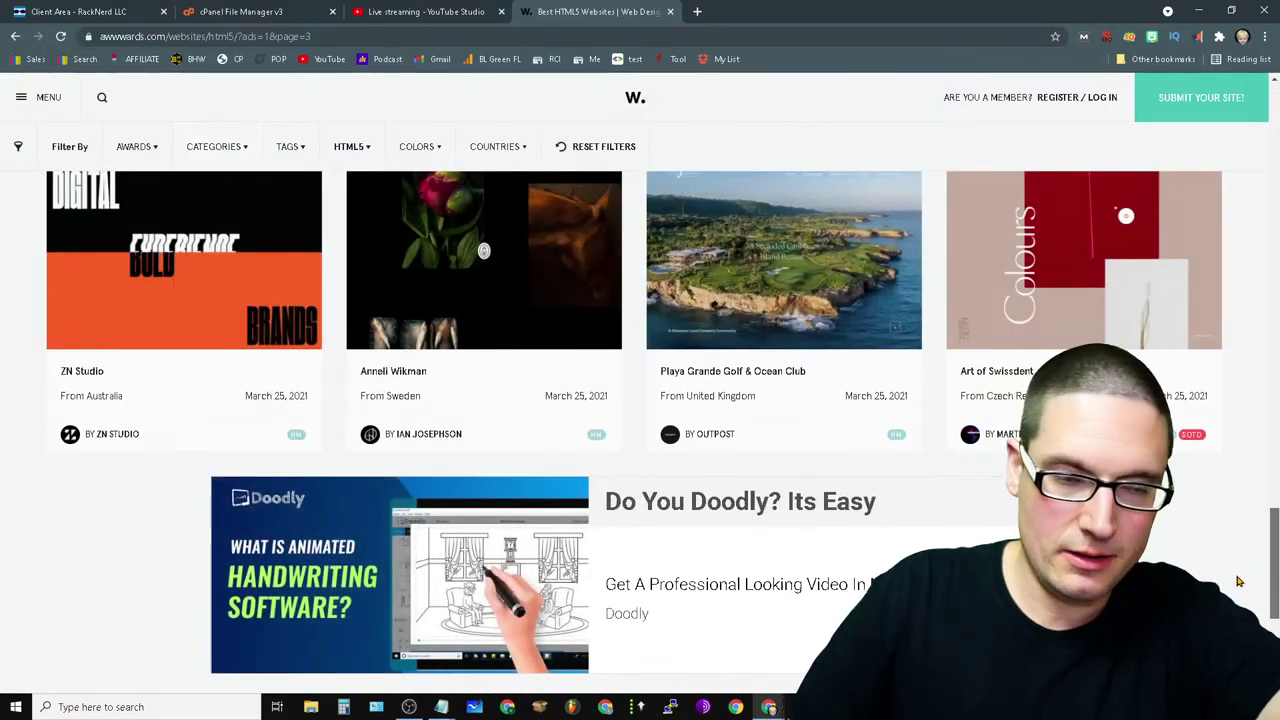
{"action": "key", "text": "Home"}
- Search 'gtmetrix' in a new tab and open the GTmetrix site from the results
{"action": "left_click", "coordinate": [697, 11]}
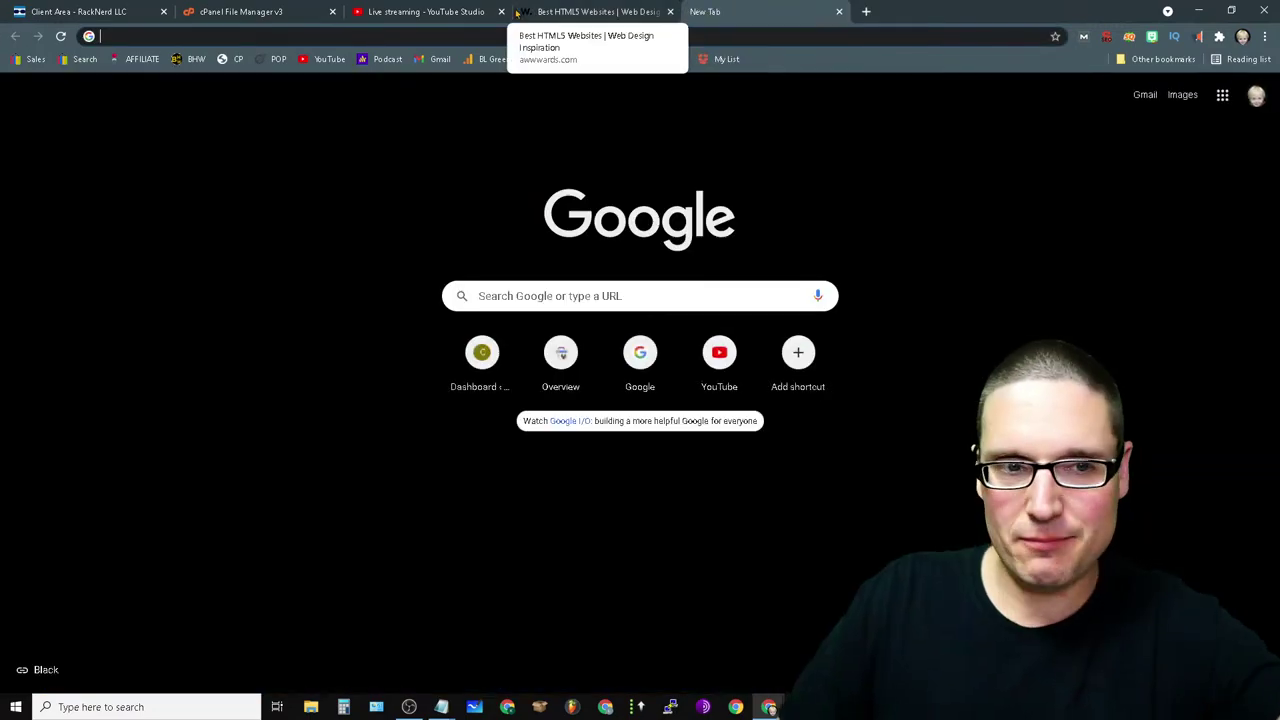
{"action": "type", "text": "gtmetrix.xom"}
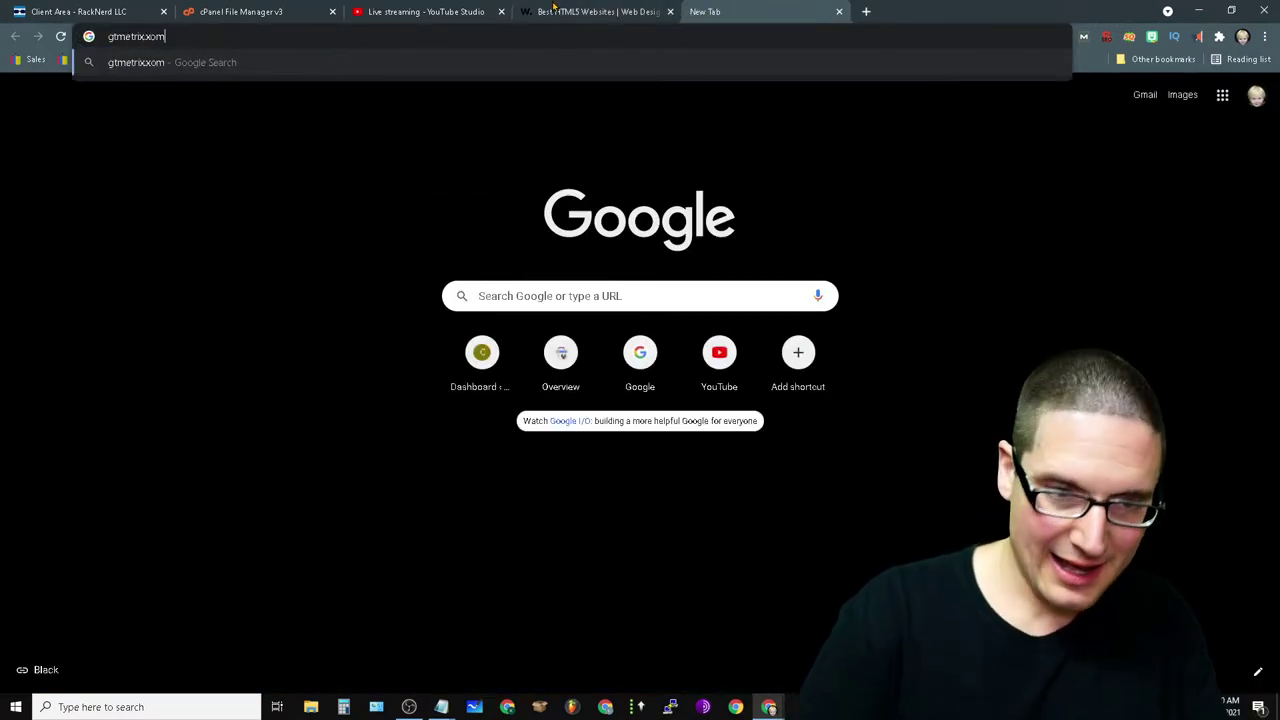
{"action": "key", "text": "Return"}
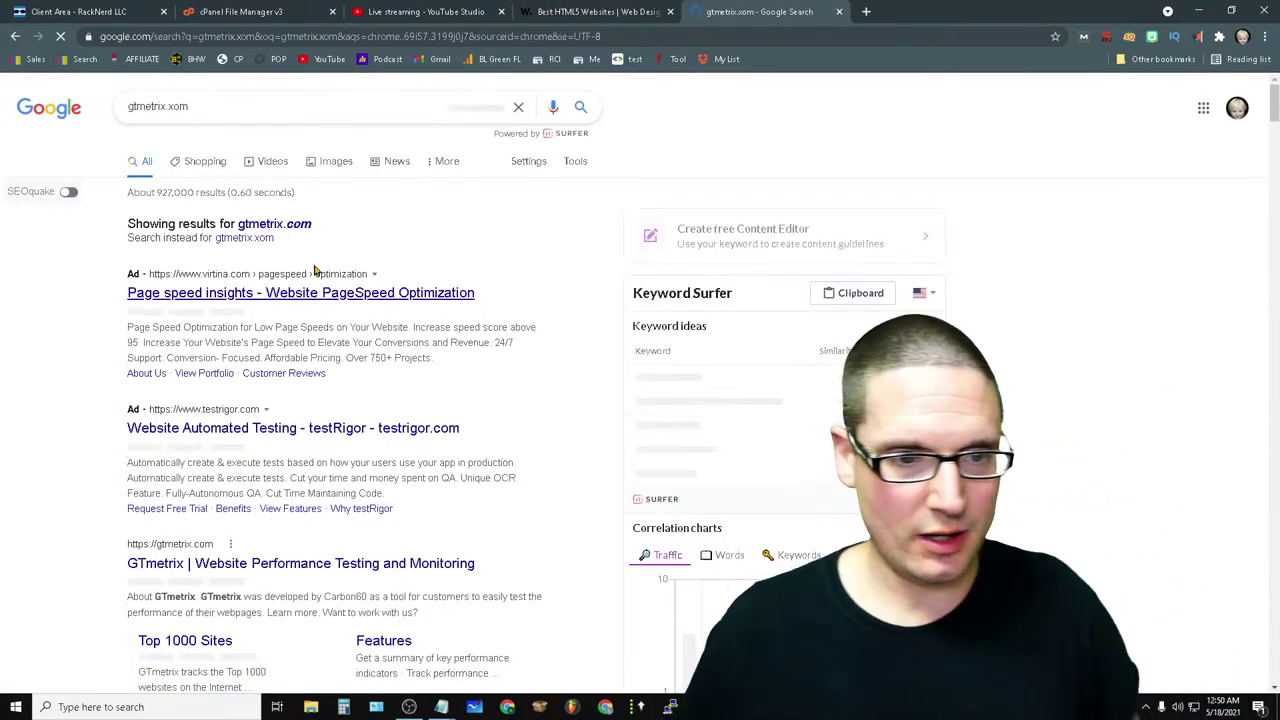
{"action": "scroll", "coordinate": [368, 418], "scroll_direction": "down", "scroll_amount": 5}
{"action": "scroll", "coordinate": [168, 666], "scroll_direction": "up", "scroll_amount": 2}
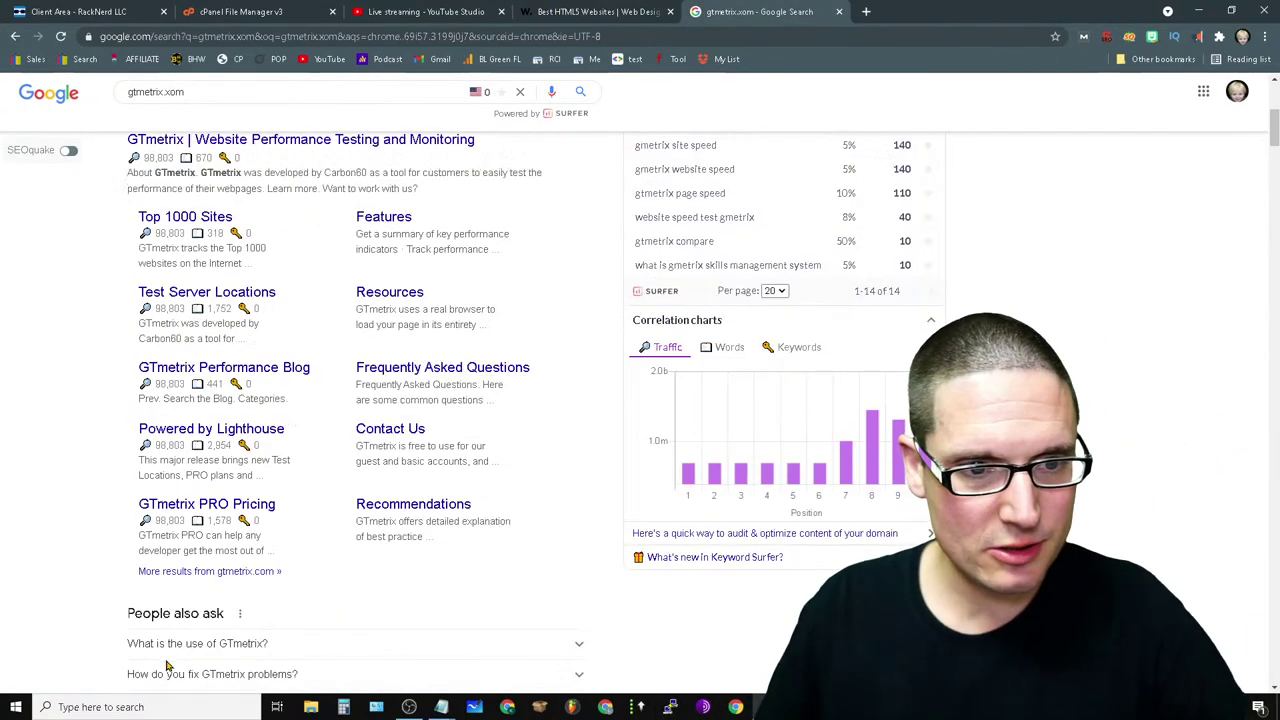
{"action": "scroll", "coordinate": [395, 535], "scroll_direction": "up", "scroll_amount": 2}
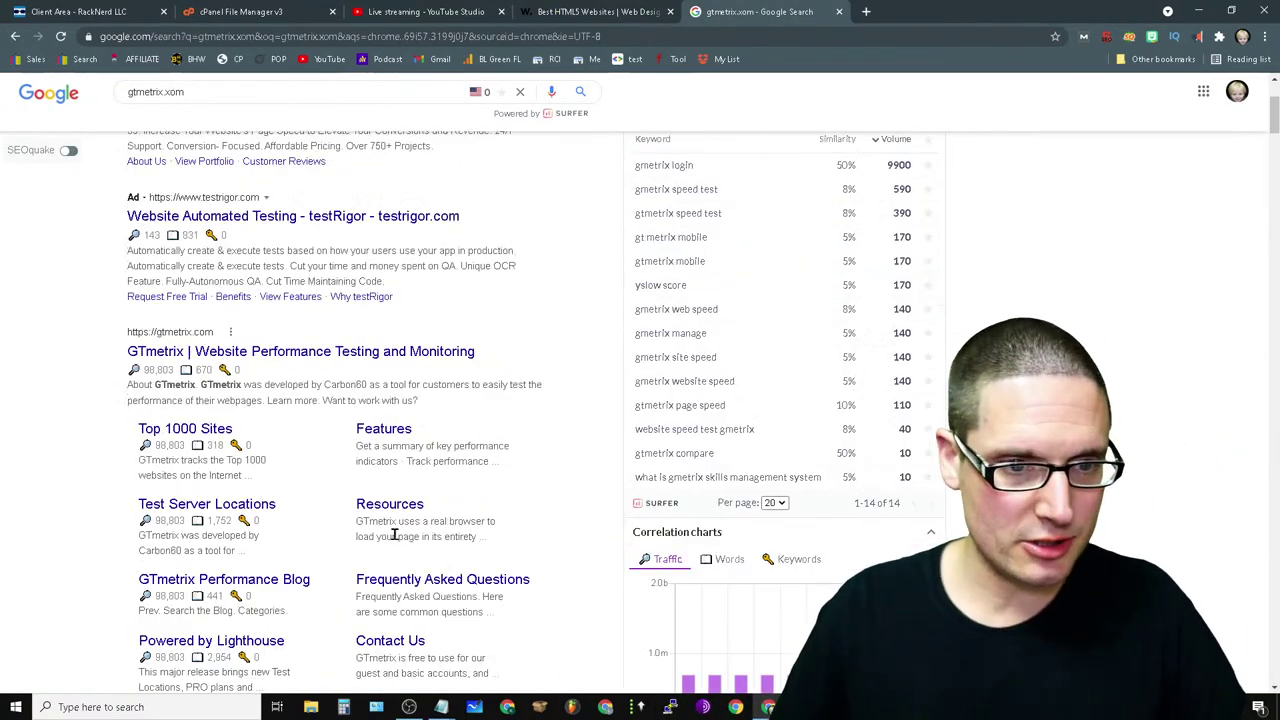
{"action": "left_click", "coordinate": [307, 358]}
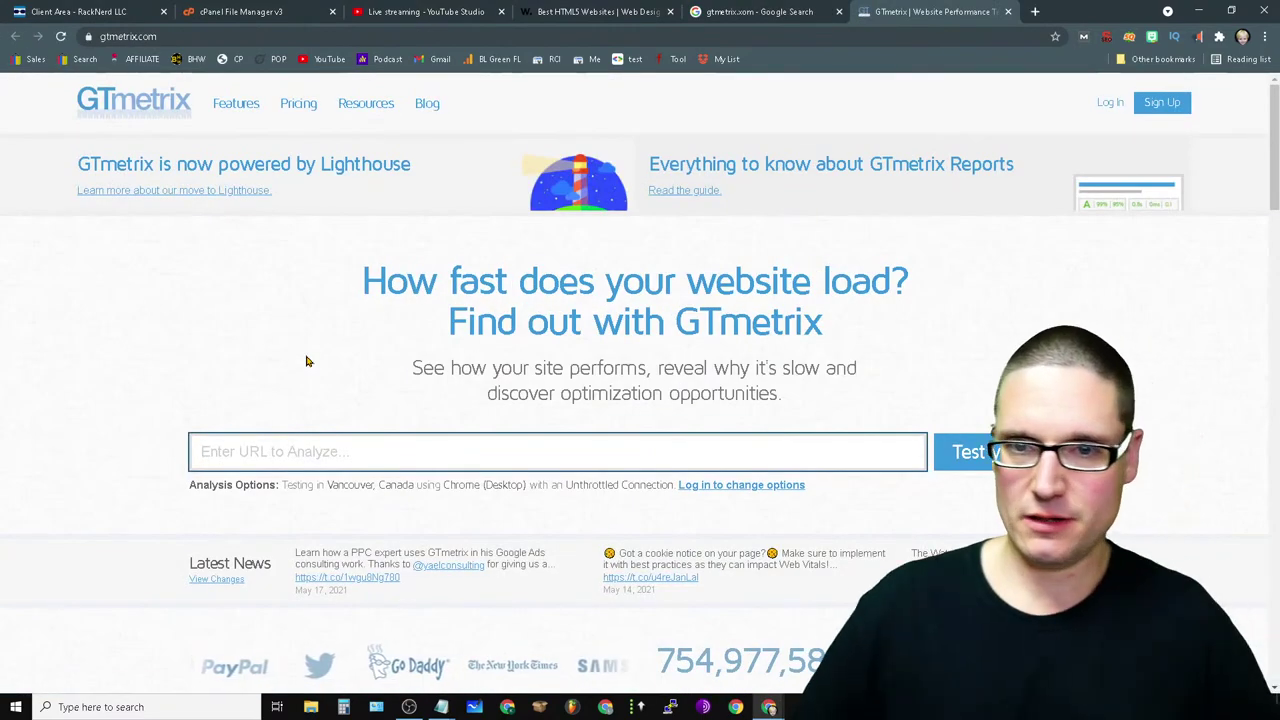
- Open webpagetest.org in a new tab and enter the marketing site's URL
{"action": "left_click", "coordinate": [1036, 11]}
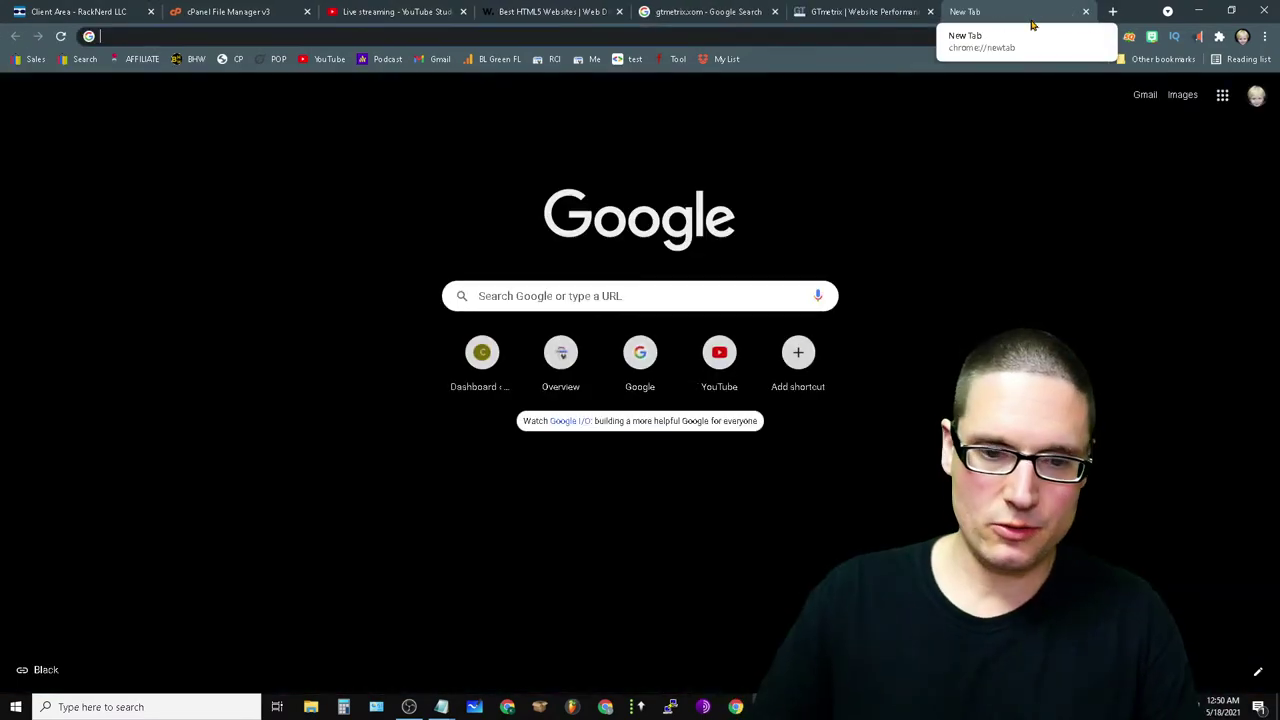
{"action": "type", "text": "webpaget"}
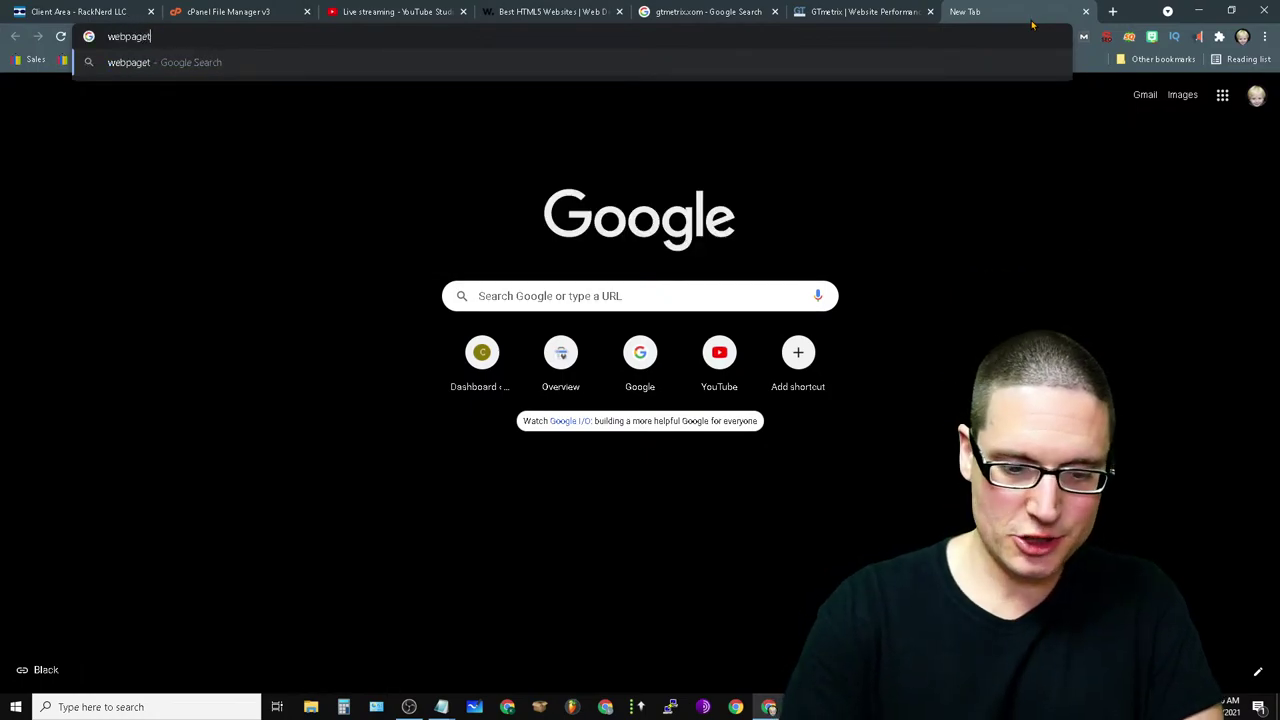
{"action": "type", "text": "est.org"}
{"action": "key", "text": "Return"}
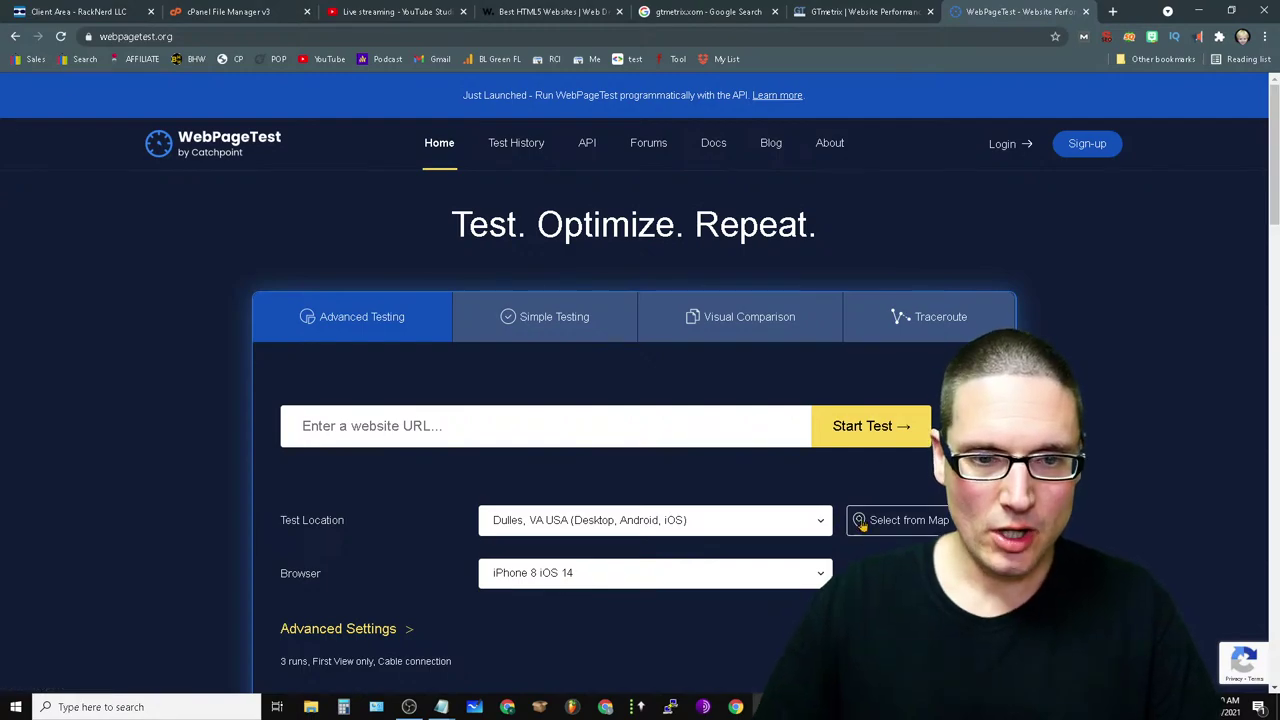
{"action": "left_click", "coordinate": [432, 430]}
{"action": "type", "text": "https://chrispalmermarketing.com"}
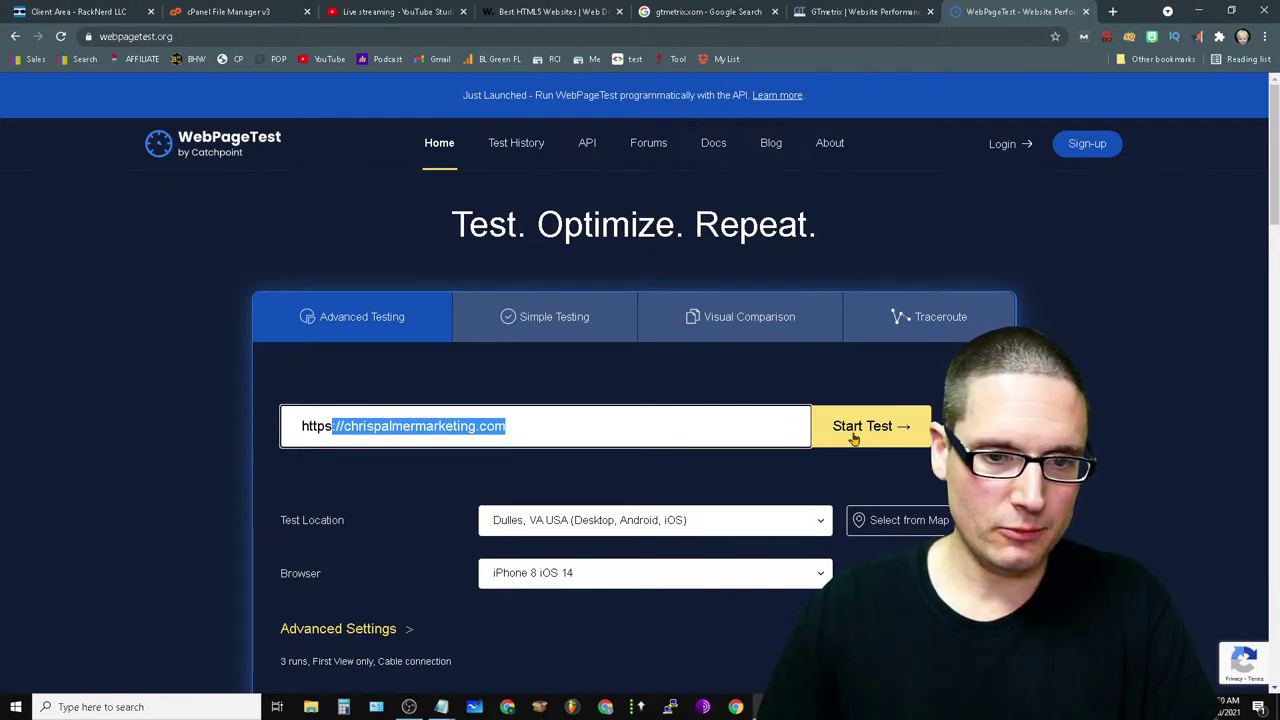
- Set the WebPageTest test location to Virginia - EC2
{"action": "scroll", "coordinate": [699, 497], "scroll_direction": "down", "scroll_amount": 2}
{"action": "left_click", "coordinate": [748, 309]}
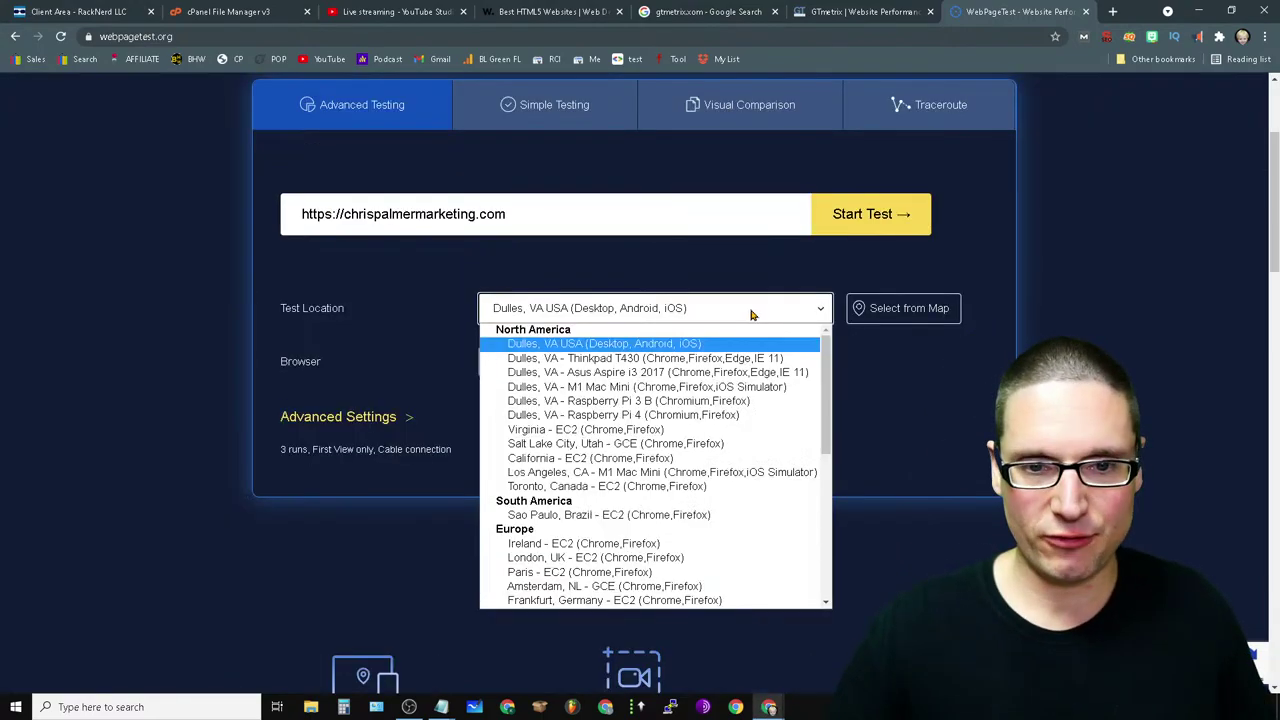
{"action": "scroll", "coordinate": [785, 443], "scroll_direction": "down", "scroll_amount": 5}
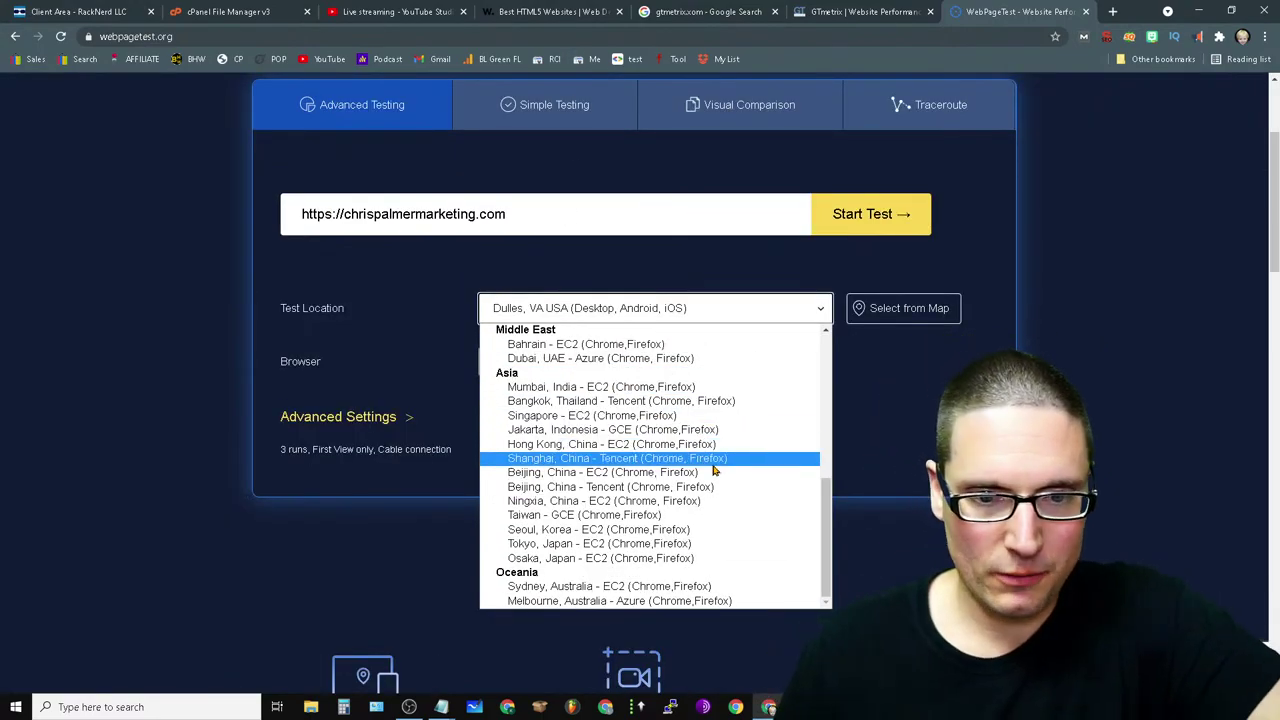
{"action": "scroll", "coordinate": [760, 485], "scroll_direction": "up", "scroll_amount": 5}
{"action": "scroll", "coordinate": [740, 490], "scroll_direction": "down", "scroll_amount": 5}
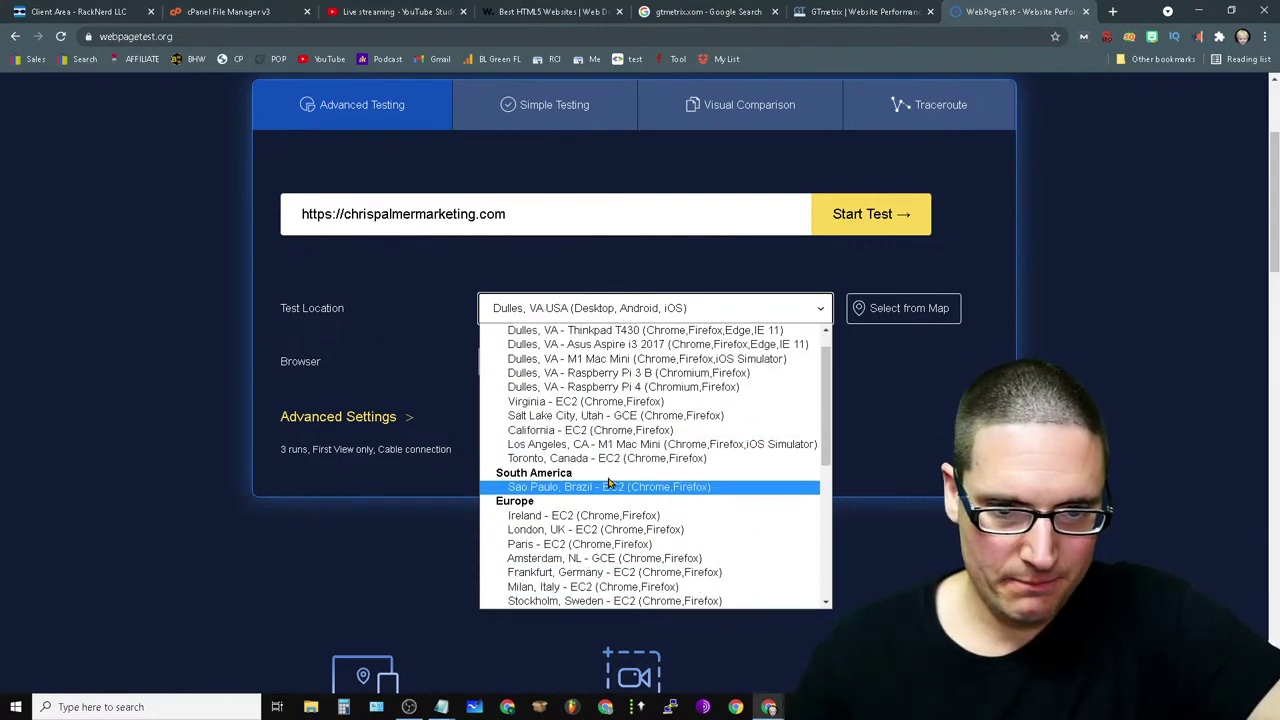
{"action": "scroll", "coordinate": [730, 498], "scroll_direction": "up", "scroll_amount": 5}
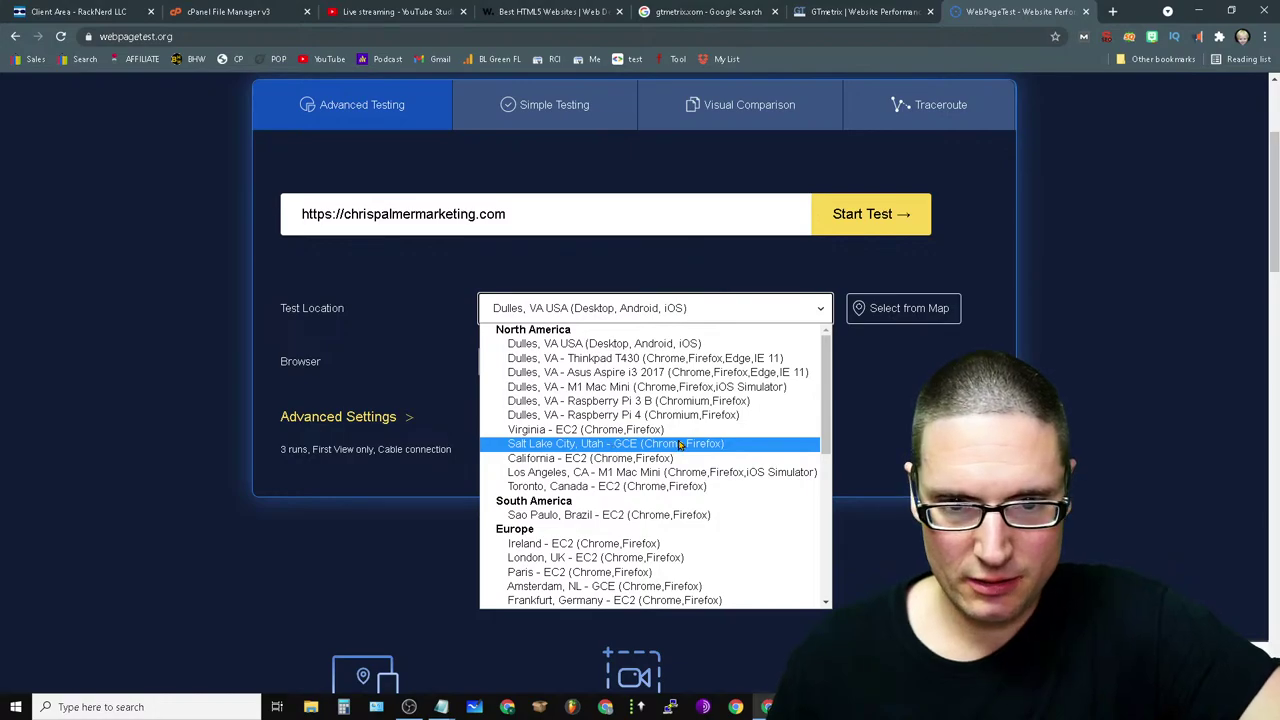
{"action": "left_click", "coordinate": [630, 430]}
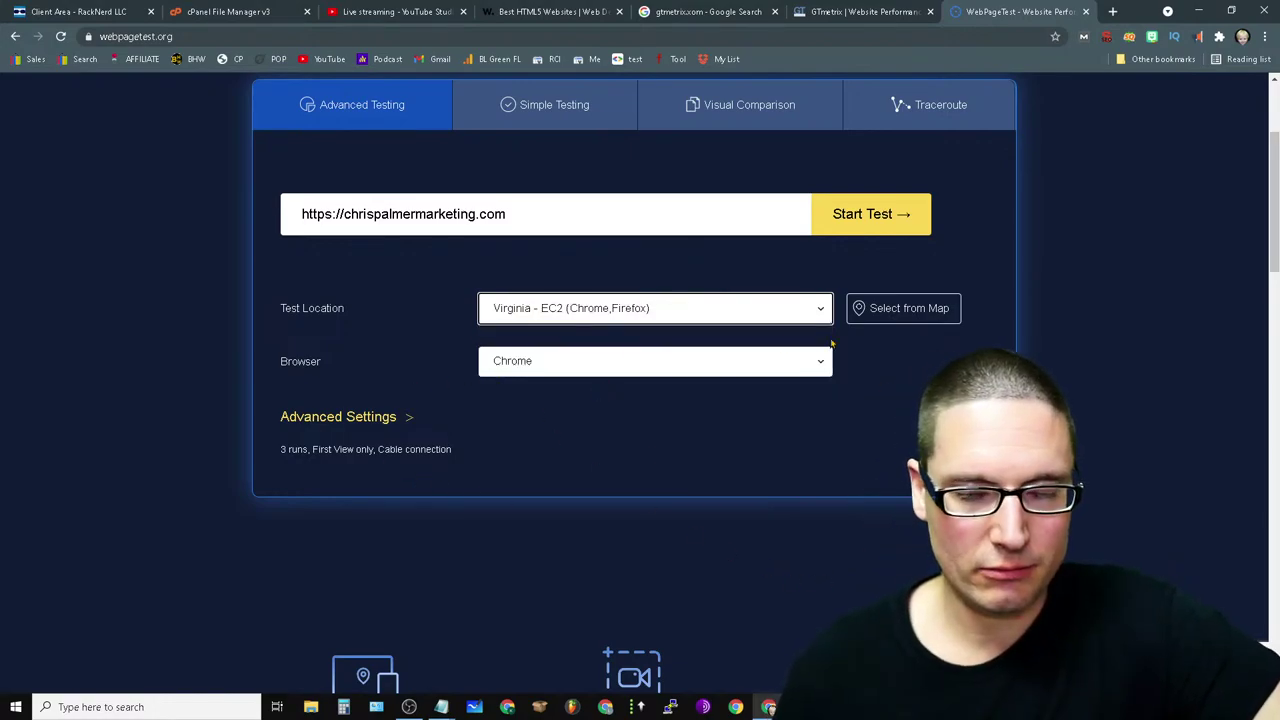
{"action": "left_click", "coordinate": [812, 310]}
{"action": "scroll", "coordinate": [690, 557], "scroll_direction": "down", "scroll_amount": 5}
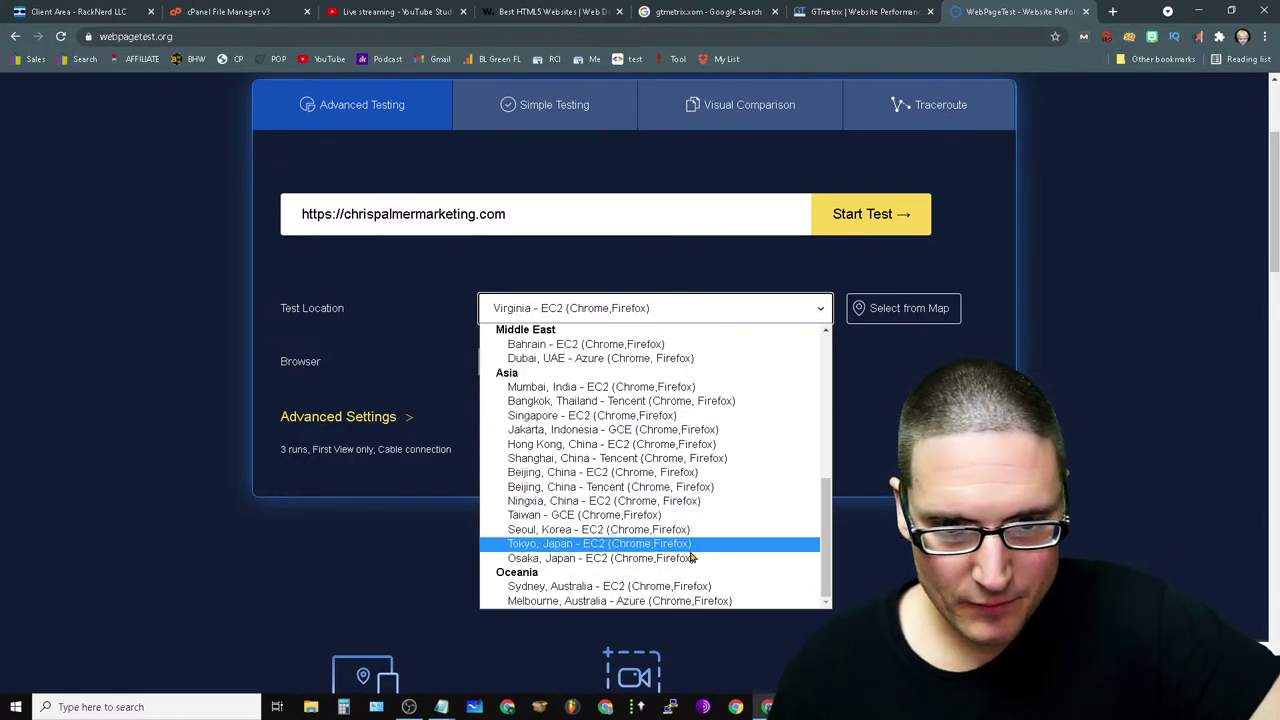
{"action": "scroll", "coordinate": [690, 460], "scroll_direction": "up", "scroll_amount": 5}
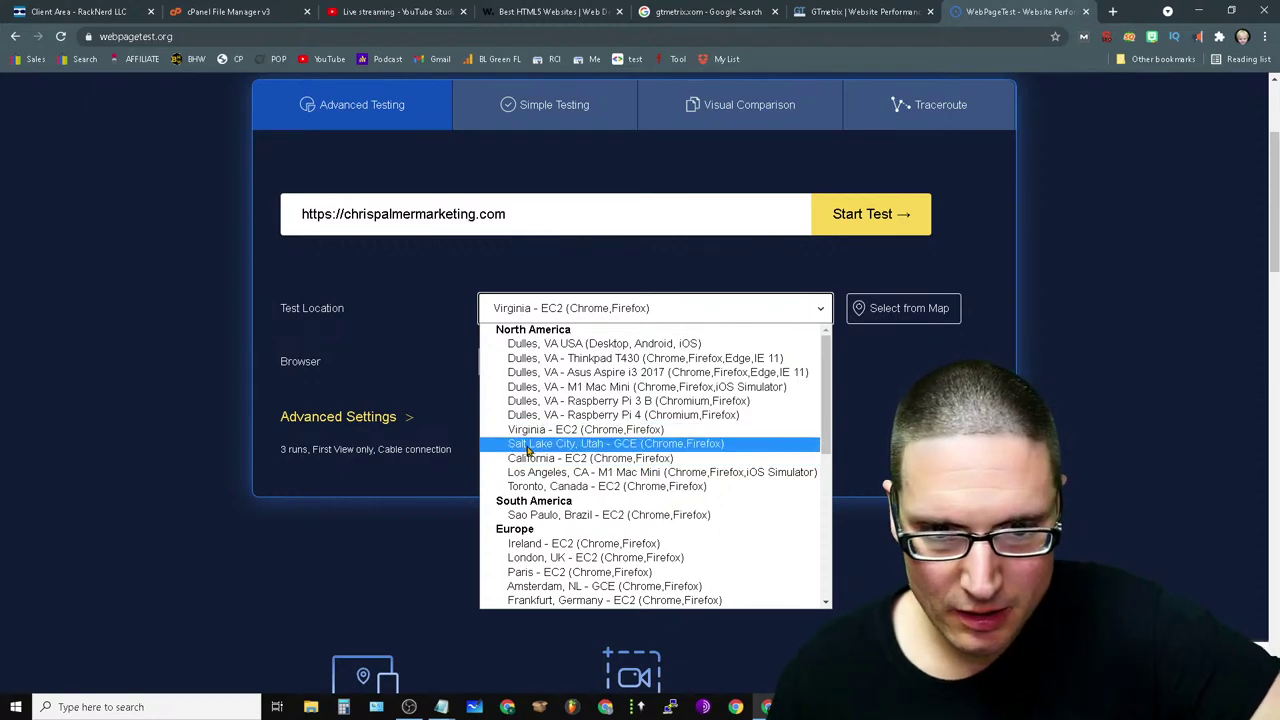
{"action": "left_click", "coordinate": [588, 430]}
- Choose iPhone X as the test browser
{"action": "left_click", "coordinate": [695, 367]}
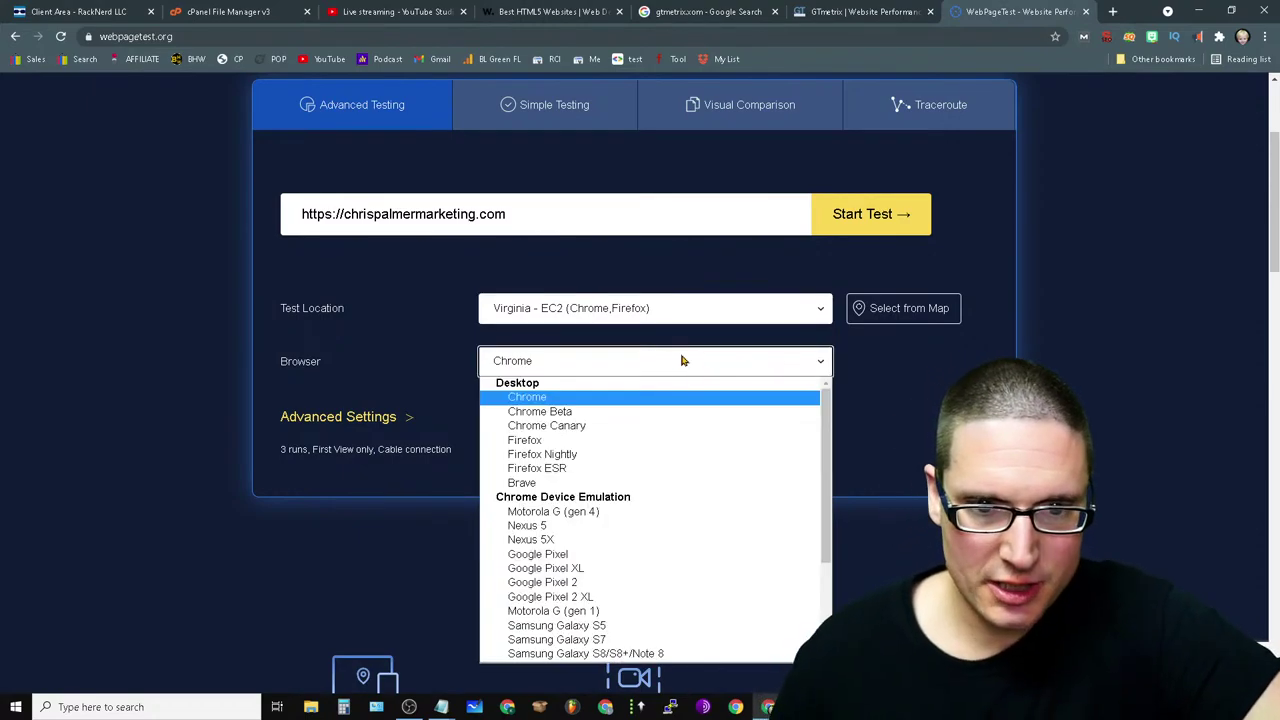
{"action": "scroll", "coordinate": [630, 540], "scroll_direction": "down", "scroll_amount": 2}
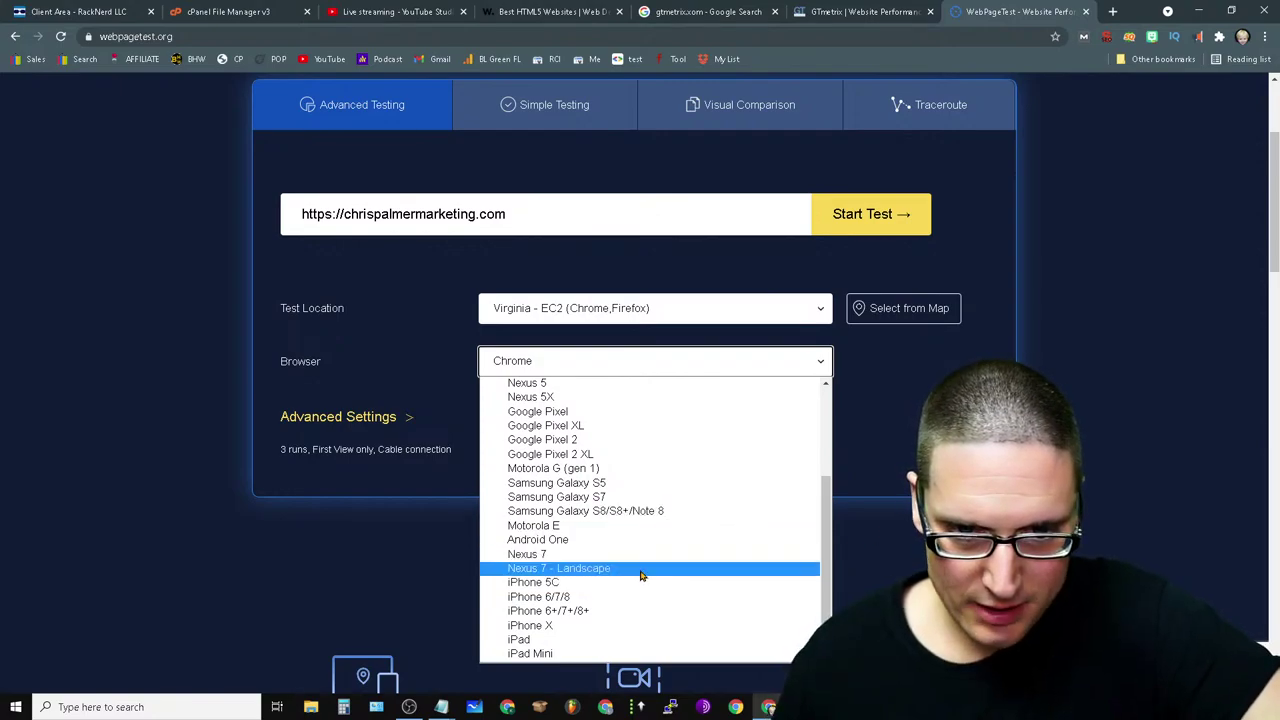
{"action": "left_click", "coordinate": [575, 628]}
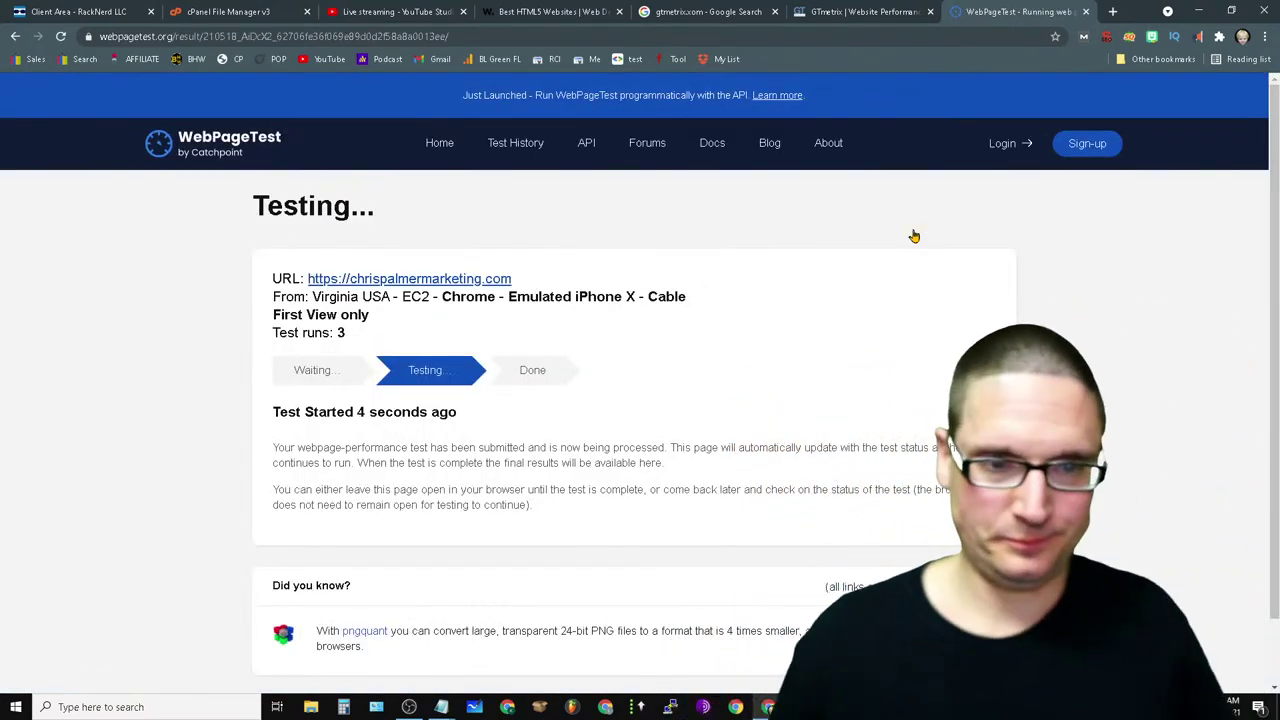
- Close the GTmetrix tab and move to the gtmetrix search results tab
{"action": "left_click", "coordinate": [880, 12]}
{"action": "left_click", "coordinate": [930, 11]}
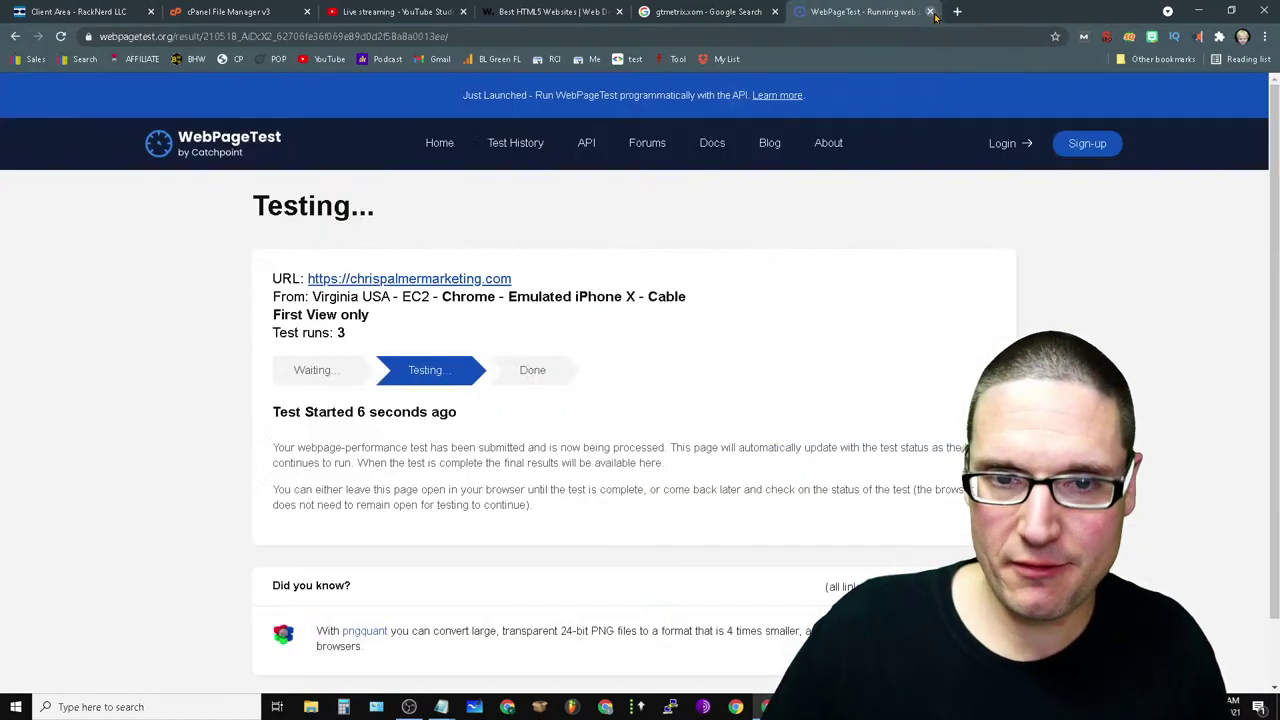
{"action": "left_click", "coordinate": [772, 13]}
- Back on the Awwwards HTML5 websites list, open the Bridge Tour detail page
{"action": "left_click", "coordinate": [500, 12]}
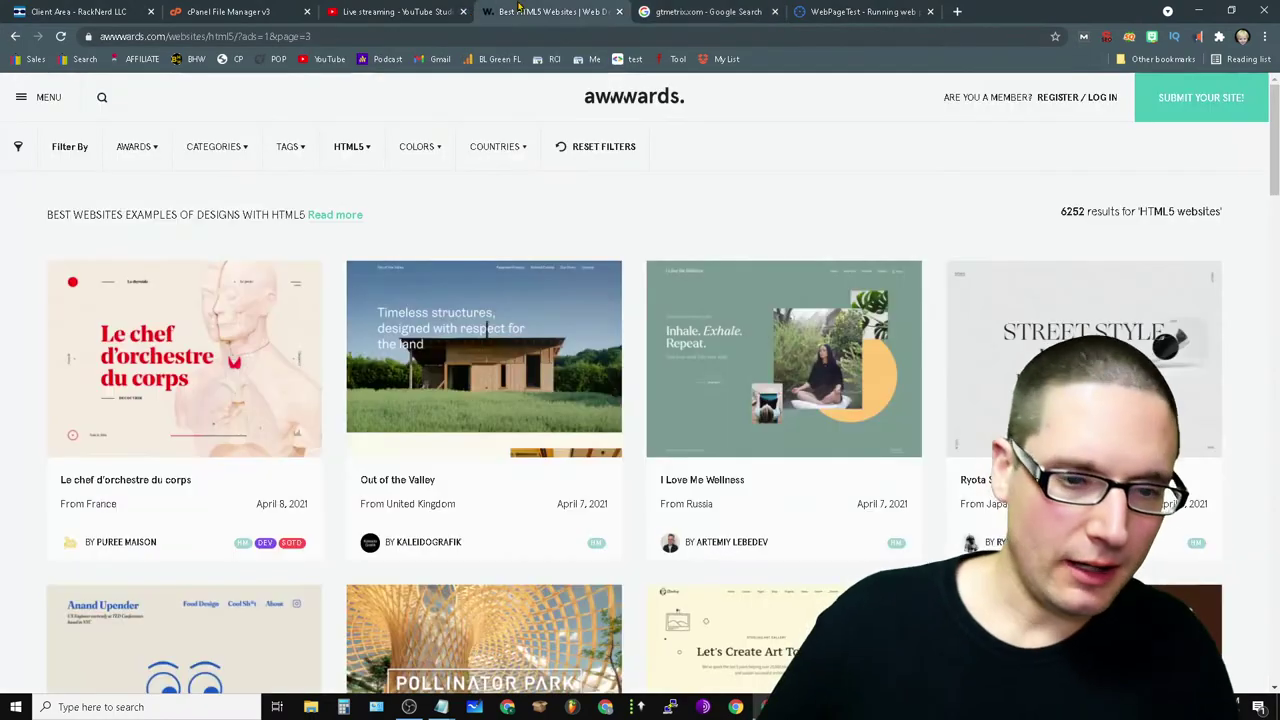
{"action": "scroll", "coordinate": [797, 260], "scroll_direction": "down", "scroll_amount": 8}
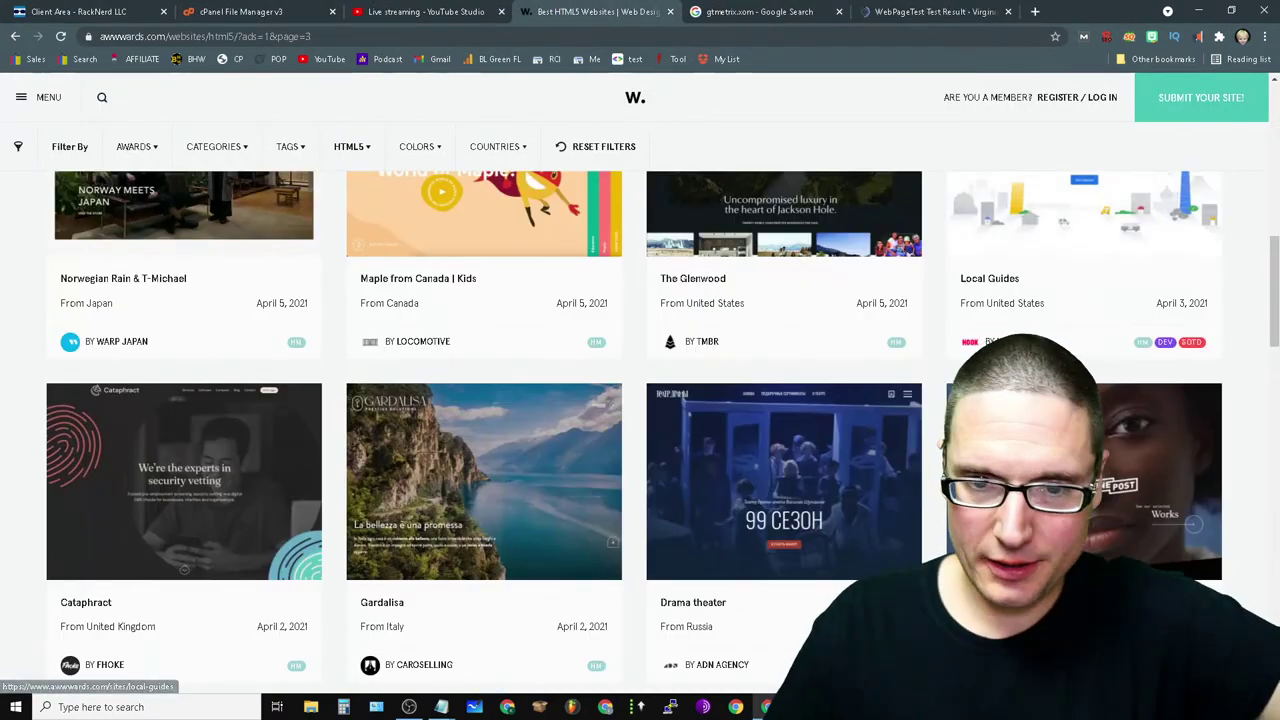
{"action": "scroll", "coordinate": [1125, 251], "scroll_direction": "up", "scroll_amount": 3}
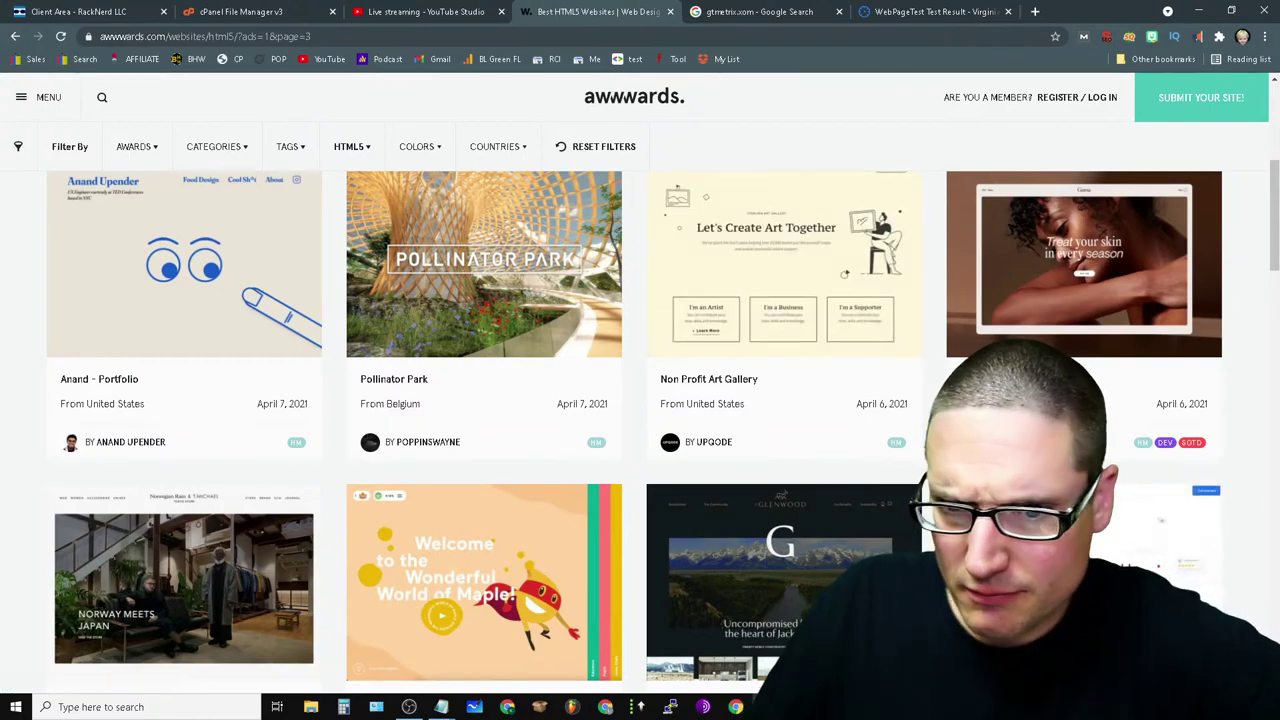
{"action": "scroll", "coordinate": [766, 346], "scroll_direction": "down", "scroll_amount": 10}
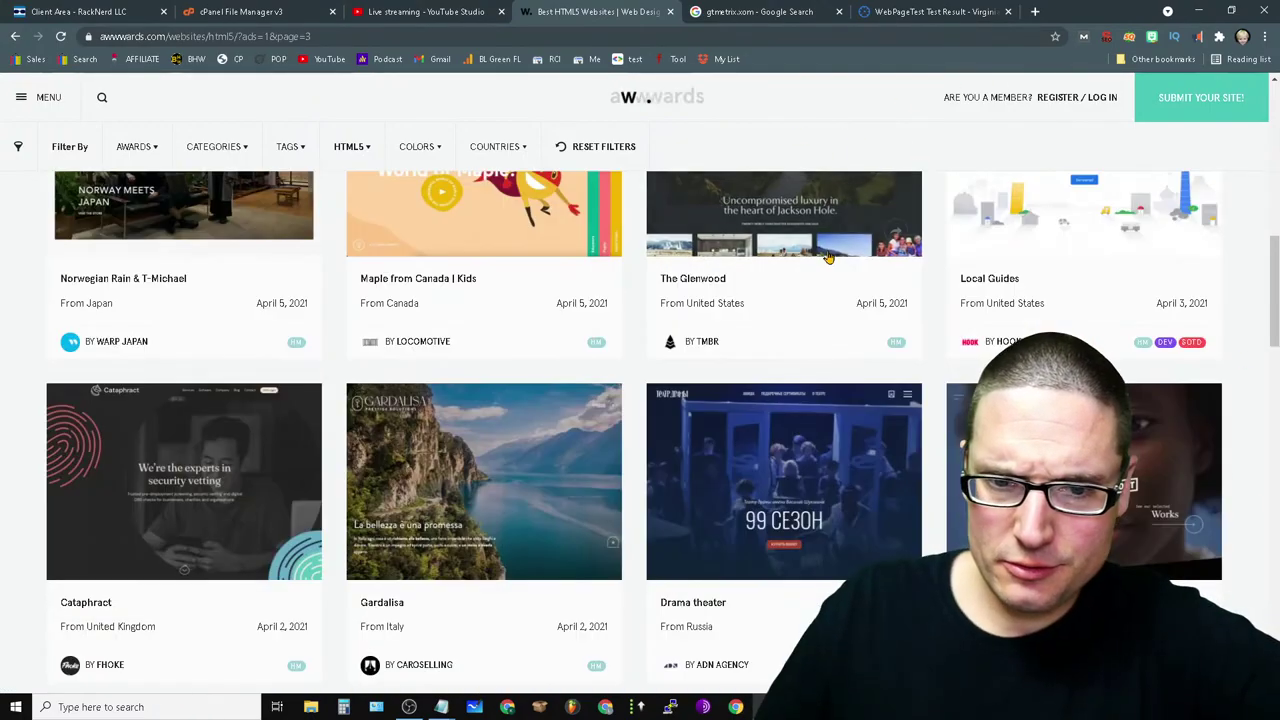
{"action": "scroll", "coordinate": [927, 535], "scroll_direction": "down", "scroll_amount": 2}
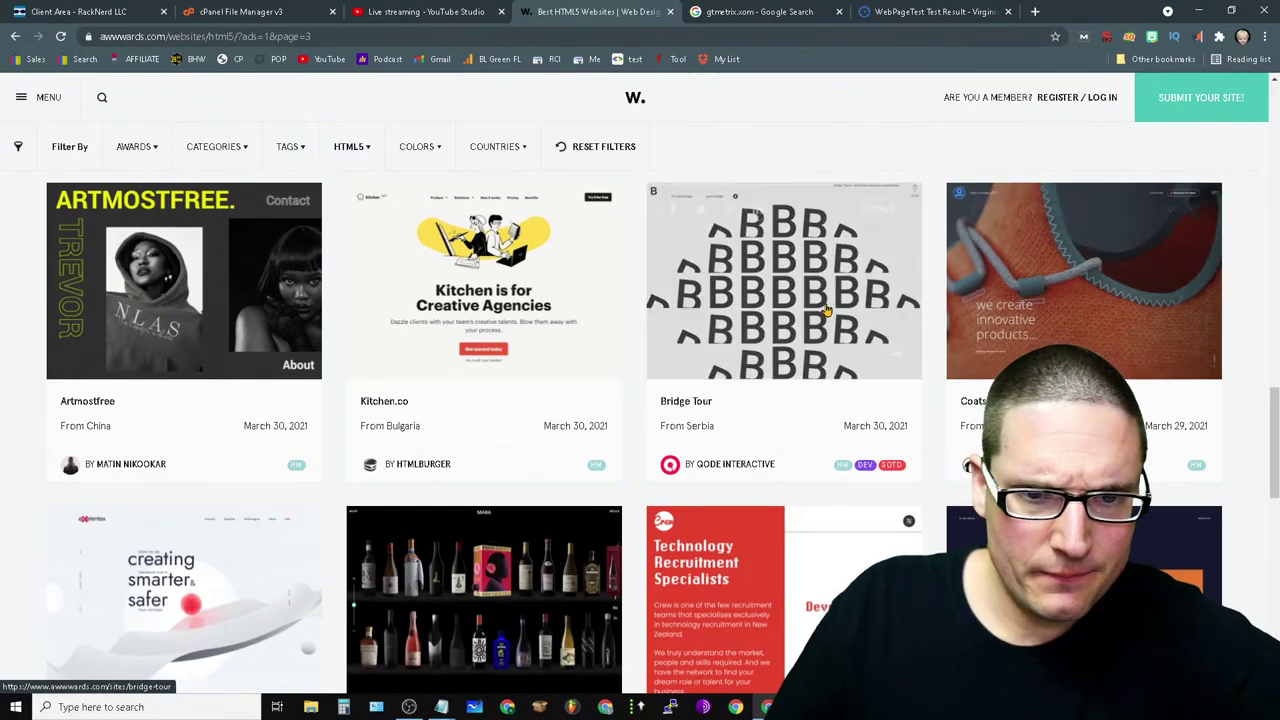
{"action": "left_click", "coordinate": [806, 311]}
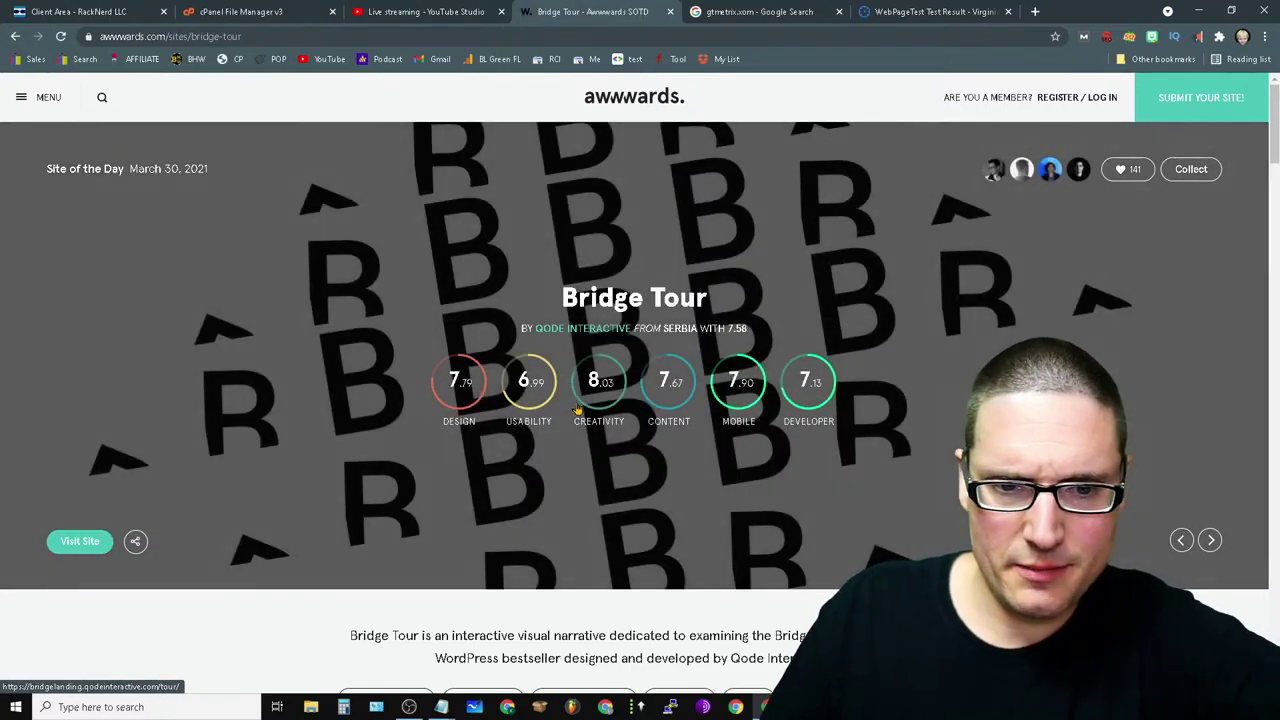
- Open the Bridge Tour live site in a new tab and scroll its tour to 'Over 100 professionals'
{"action": "left_click", "coordinate": [876, 511]}
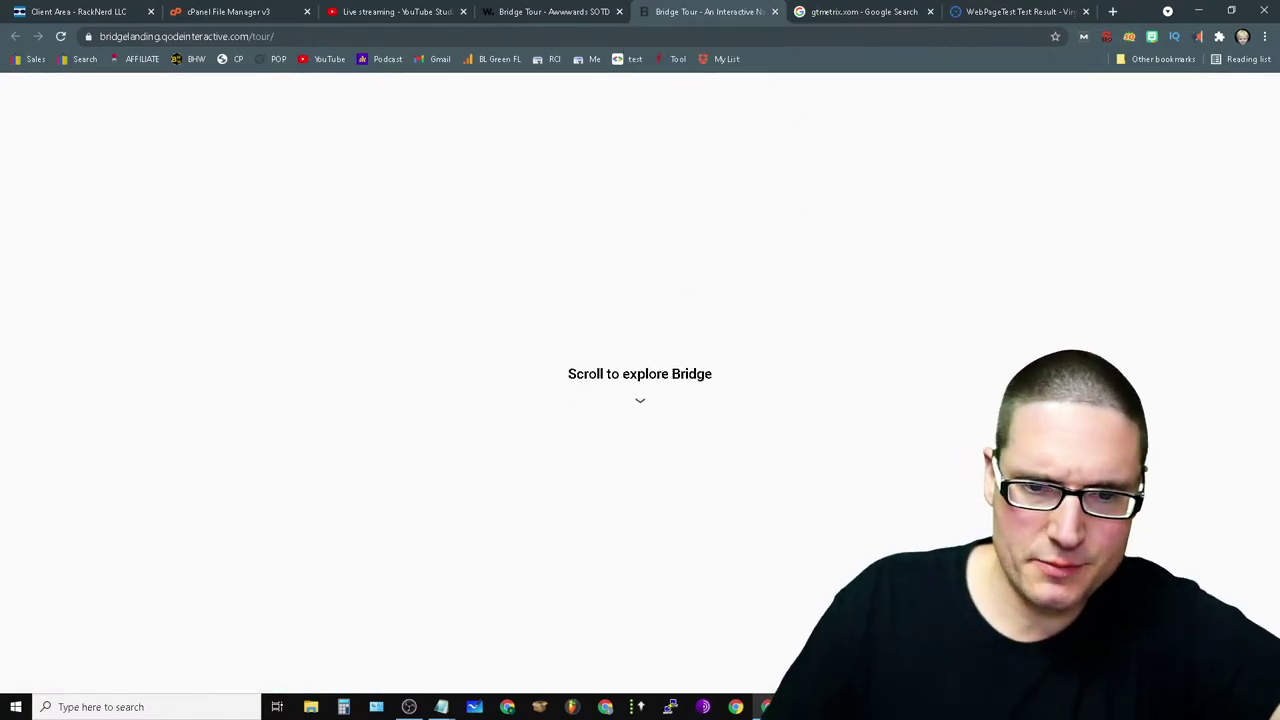
{"action": "scroll", "coordinate": [693, 415], "scroll_direction": "down", "scroll_amount": 3}
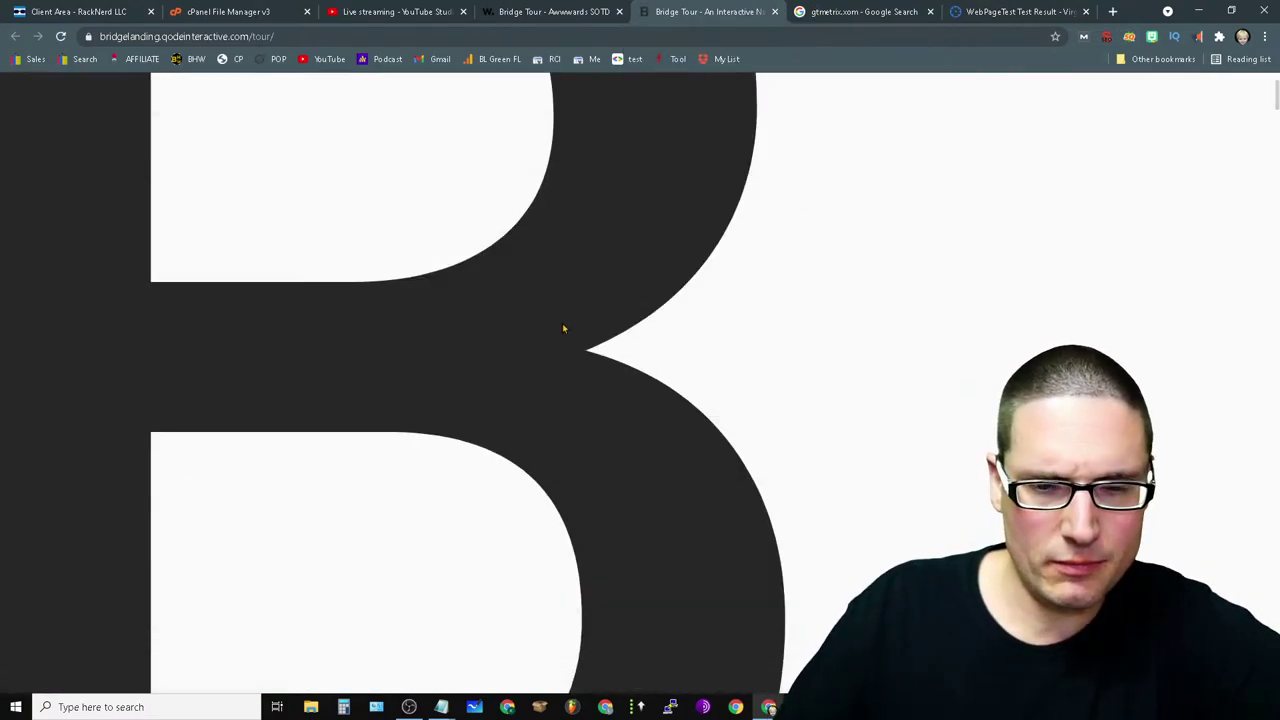
{"action": "scroll", "coordinate": [746, 283], "scroll_direction": "down", "scroll_amount": 3}
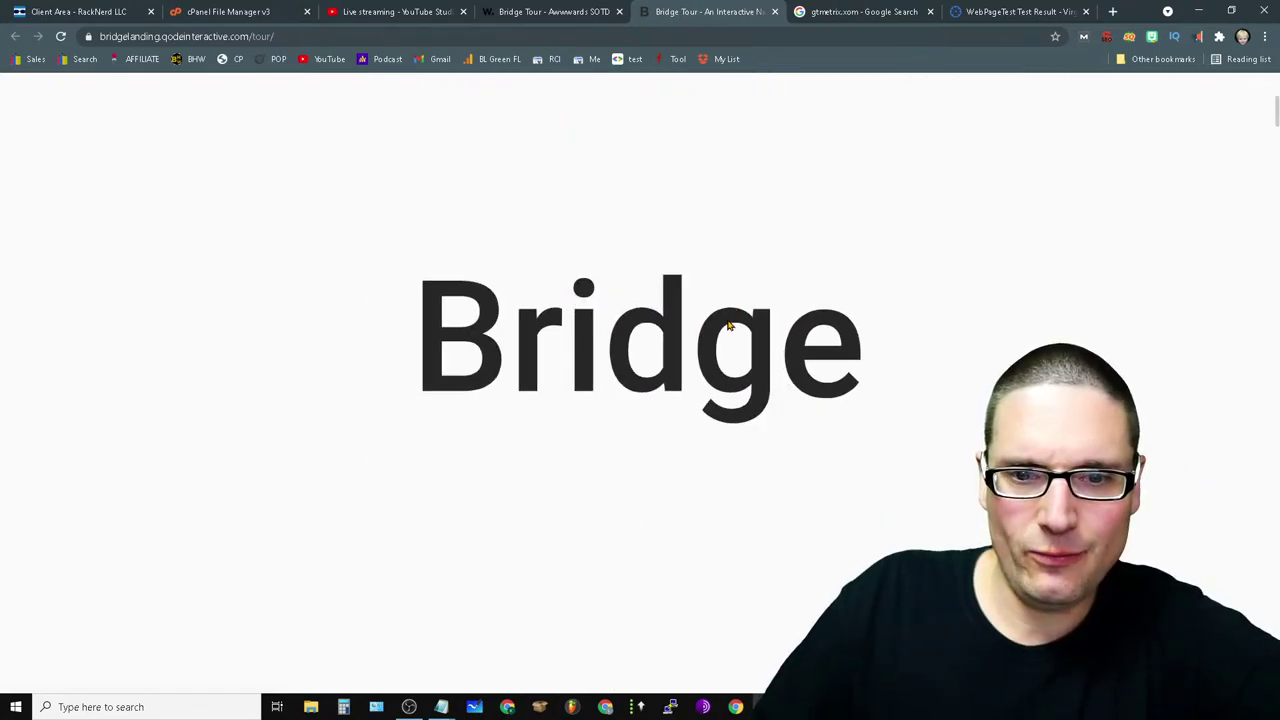
{"action": "scroll", "coordinate": [728, 326], "scroll_direction": "down", "scroll_amount": 3}
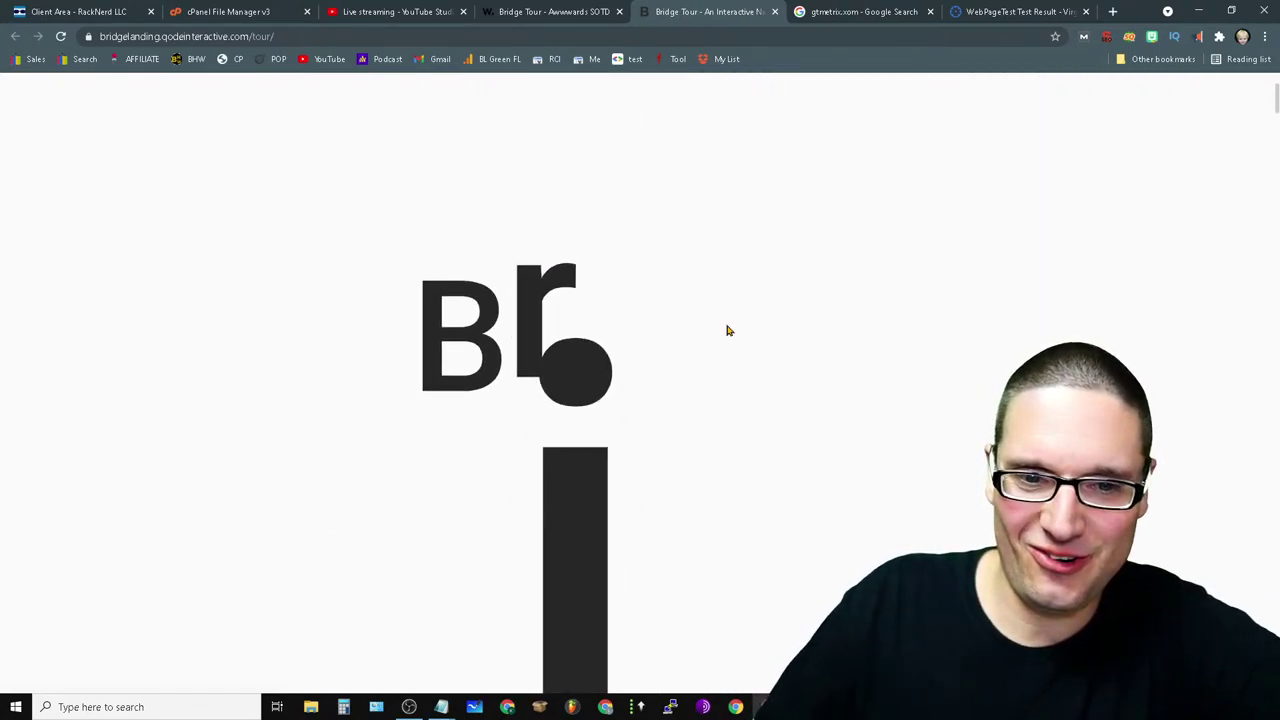
{"action": "scroll", "coordinate": [720, 340], "scroll_direction": "down", "scroll_amount": 3}
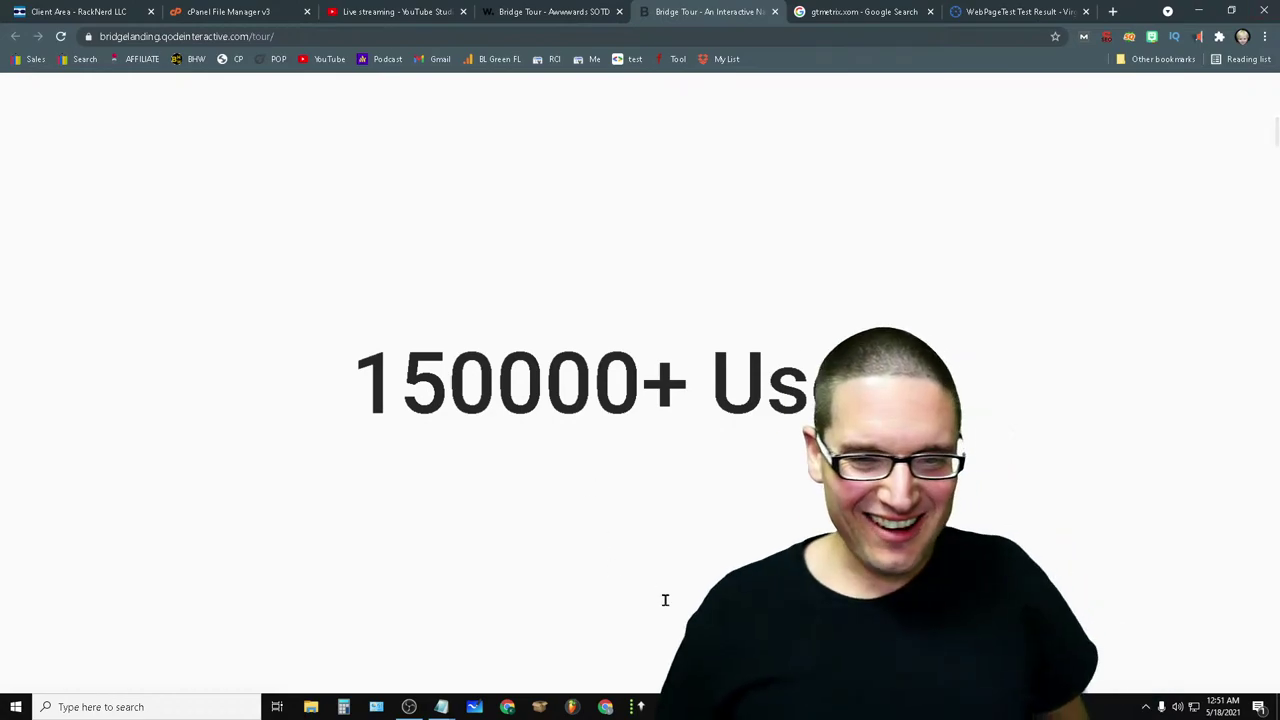
{"action": "scroll", "coordinate": [665, 580], "scroll_direction": "up", "scroll_amount": 3}
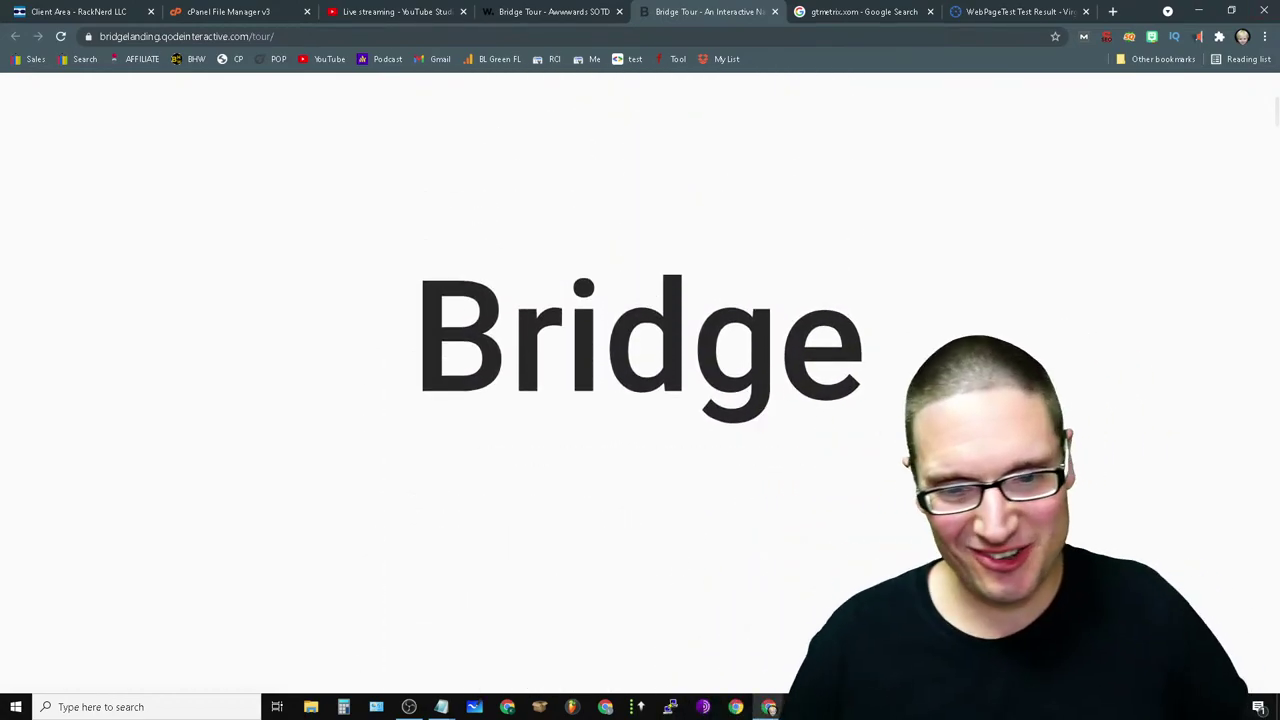
{"action": "scroll", "coordinate": [546, 669], "scroll_direction": "down", "scroll_amount": 5}
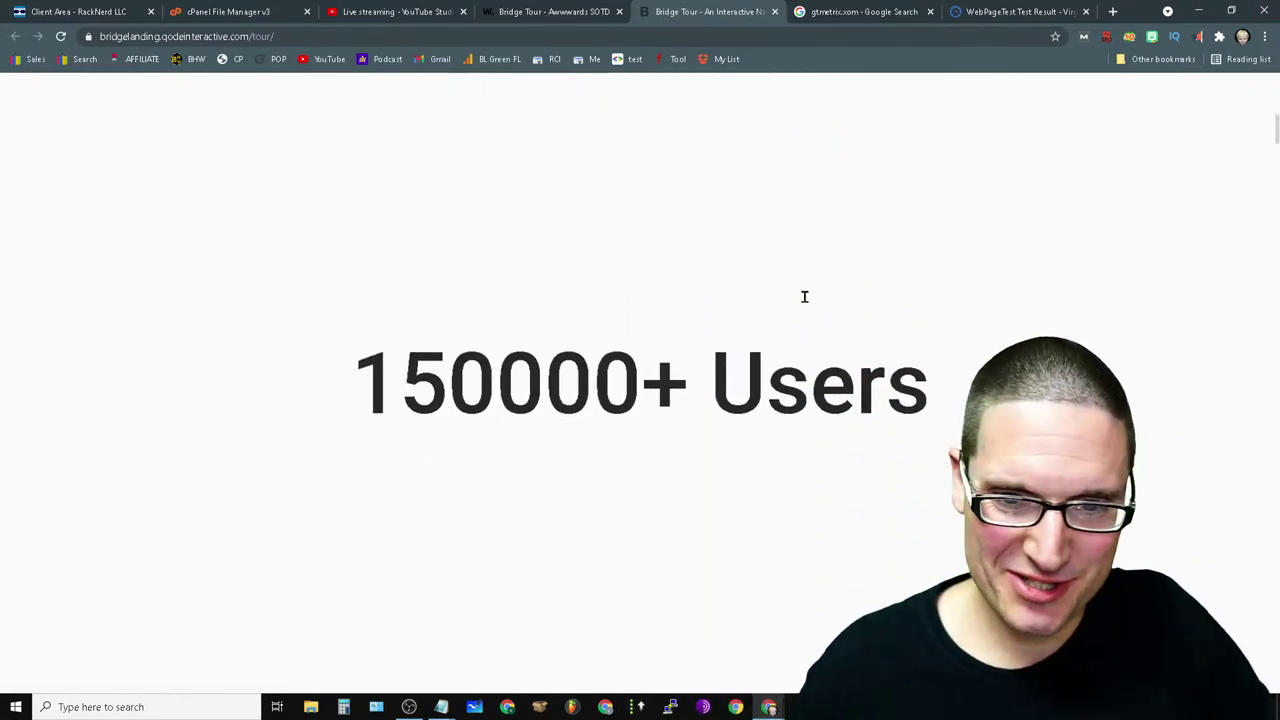
{"action": "scroll", "coordinate": [804, 296], "scroll_direction": "down", "scroll_amount": 3}
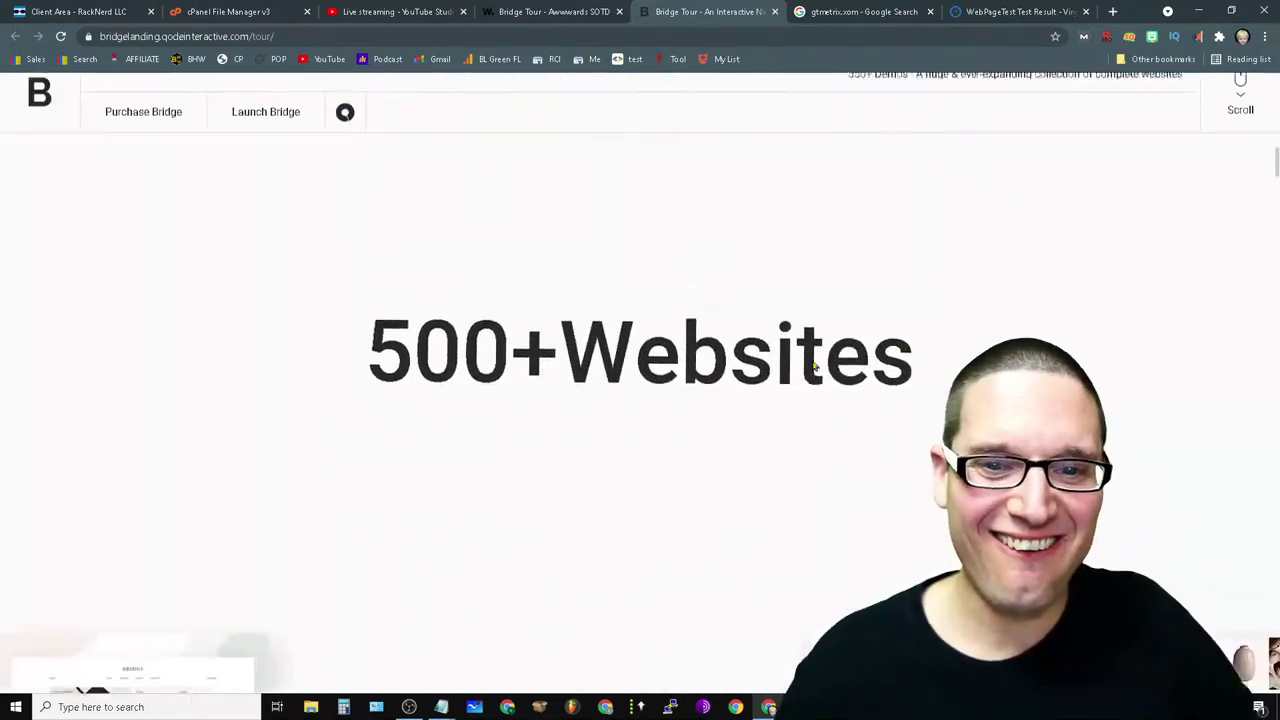
{"action": "scroll", "coordinate": [815, 368], "scroll_direction": "down", "scroll_amount": 3}
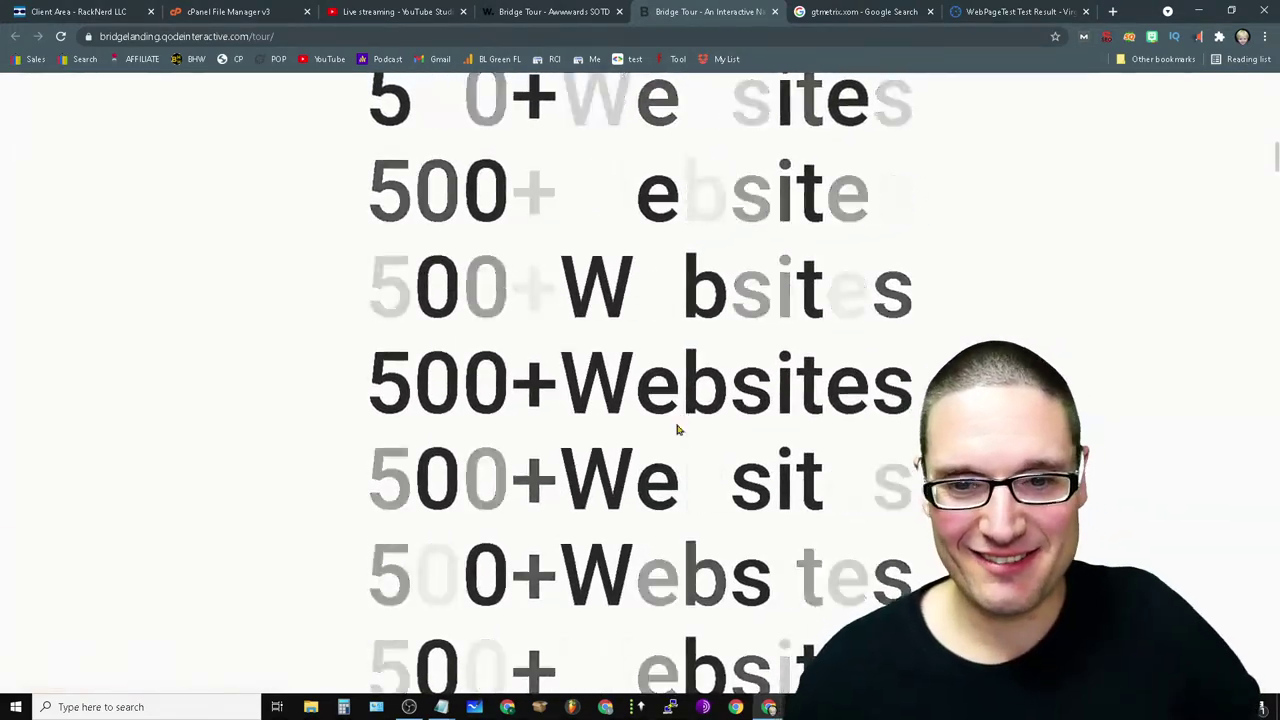
{"action": "scroll", "coordinate": [640, 440], "scroll_direction": "down", "scroll_amount": 3}
{"action": "scroll", "coordinate": [530, 603], "scroll_direction": "up", "scroll_amount": 3}
{"action": "scroll", "coordinate": [600, 603], "scroll_direction": "down", "scroll_amount": 2}
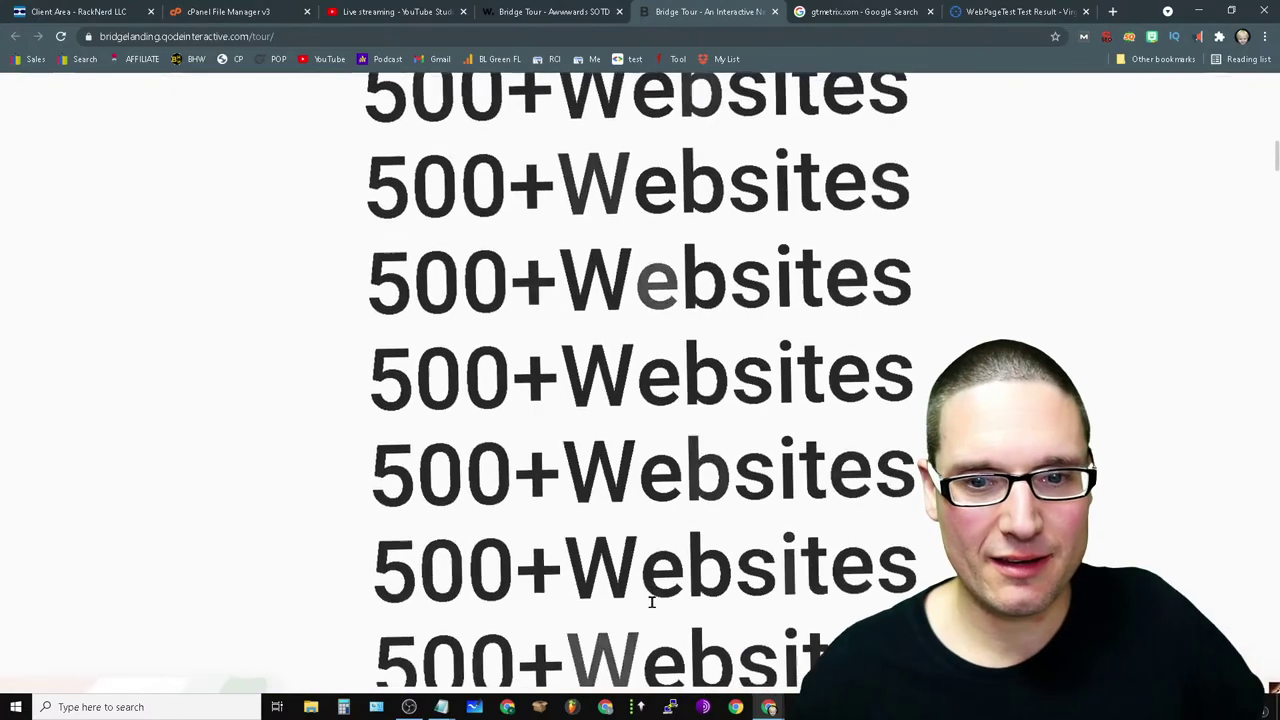
{"action": "scroll", "coordinate": [760, 545], "scroll_direction": "up", "scroll_amount": 5}
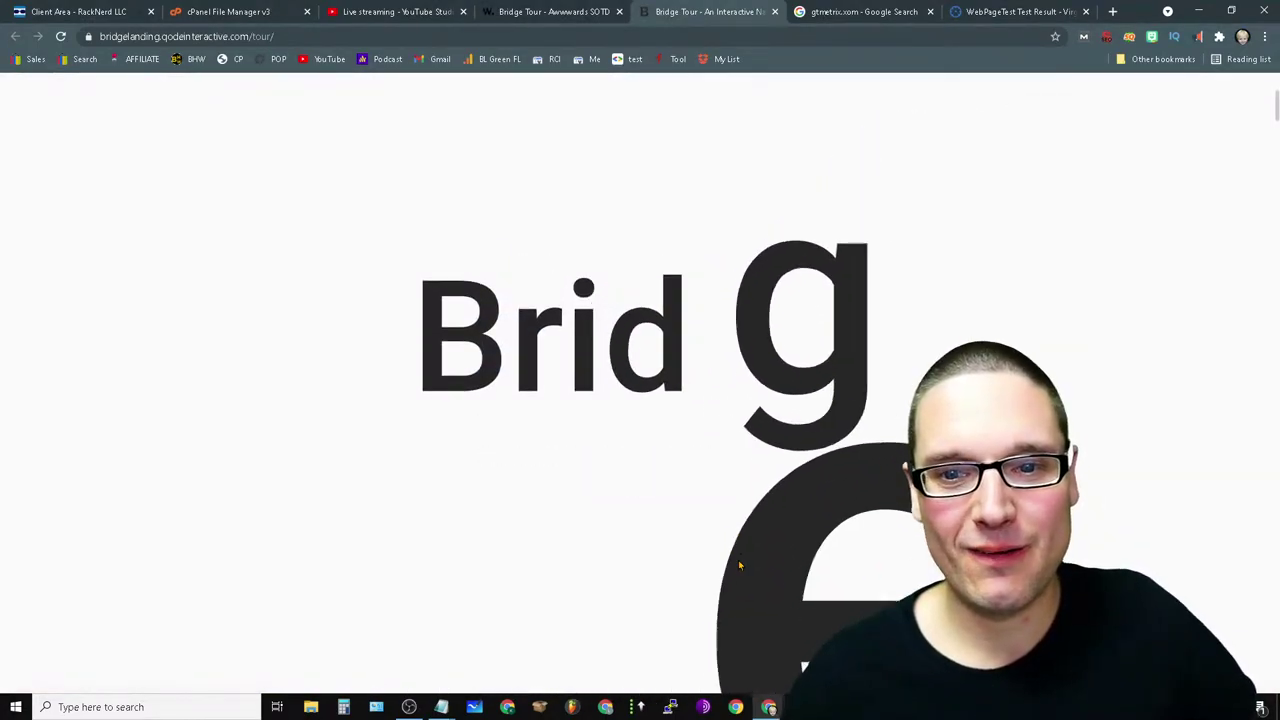
{"action": "scroll", "coordinate": [739, 566], "scroll_direction": "up", "scroll_amount": 2}
{"action": "scroll", "coordinate": [710, 586], "scroll_direction": "down", "scroll_amount": 6}
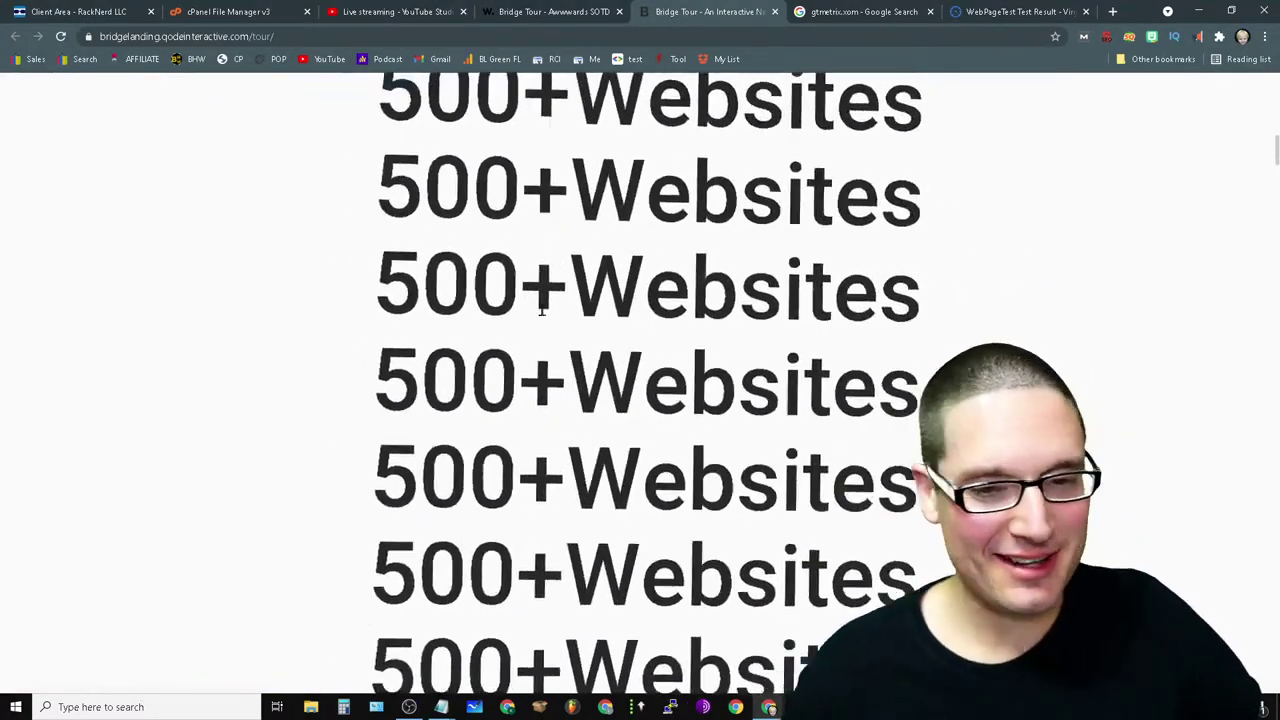
{"action": "scroll", "coordinate": [578, 467], "scroll_direction": "down", "scroll_amount": 5}
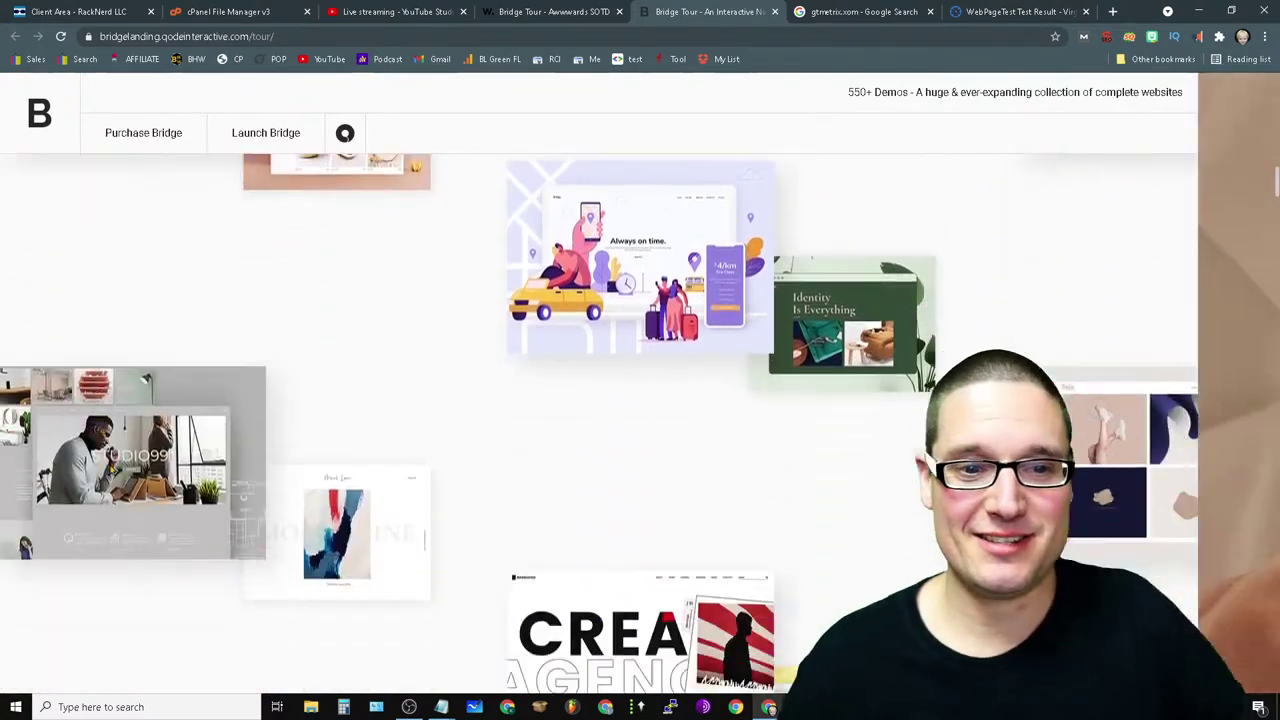
{"action": "scroll", "coordinate": [737, 519], "scroll_direction": "down", "scroll_amount": 5}
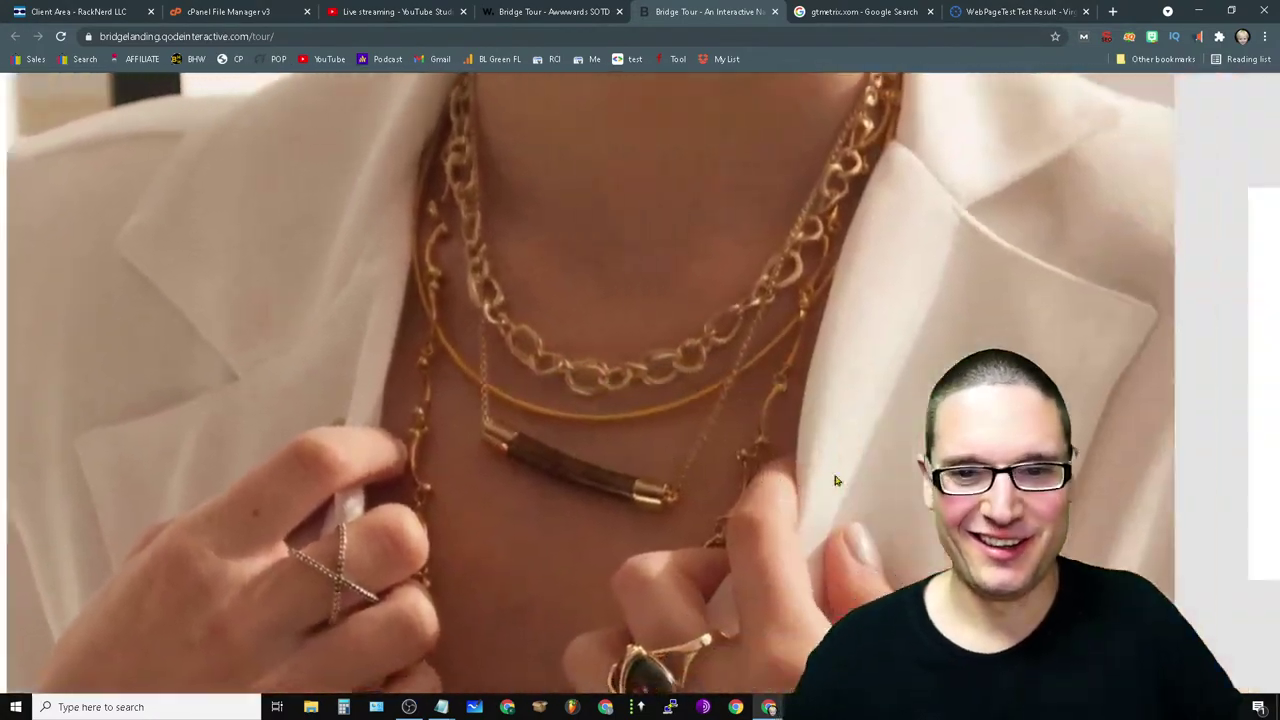
{"action": "scroll", "coordinate": [634, 474], "scroll_direction": "down", "scroll_amount": 5}
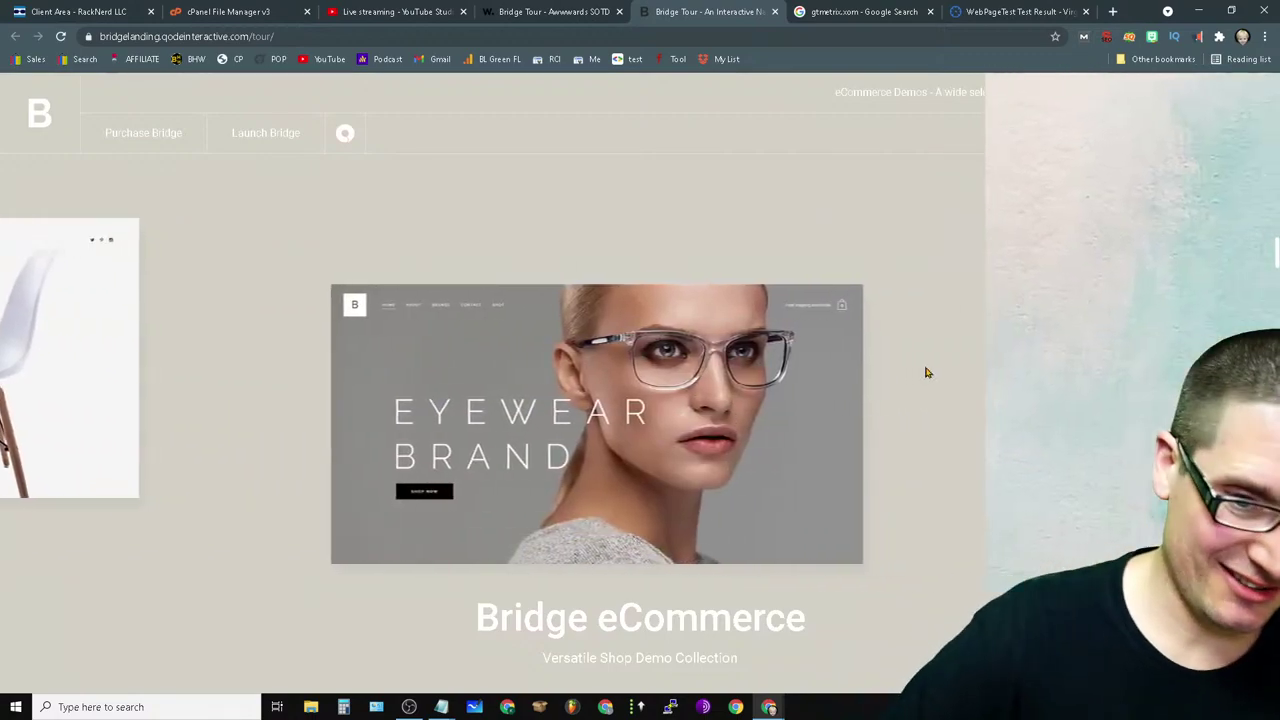
{"action": "scroll", "coordinate": [605, 399], "scroll_direction": "down", "scroll_amount": 5}
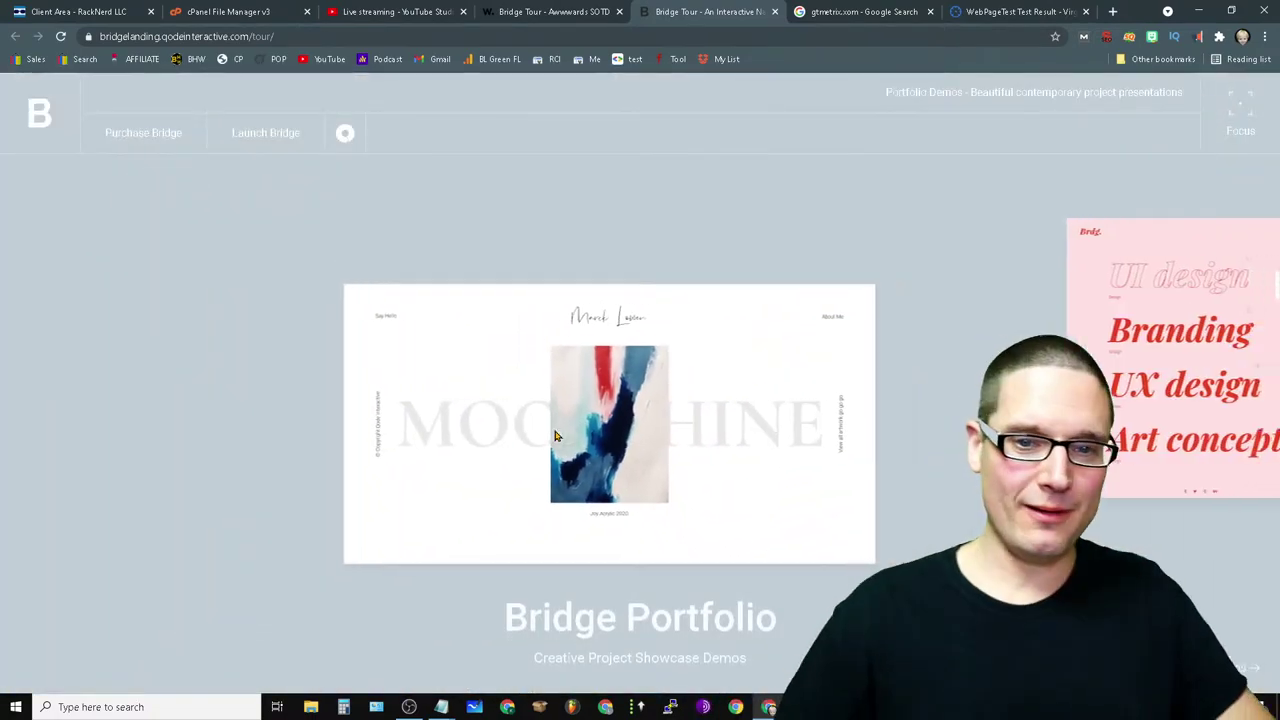
{"action": "scroll", "coordinate": [610, 387], "scroll_direction": "down", "scroll_amount": 5}
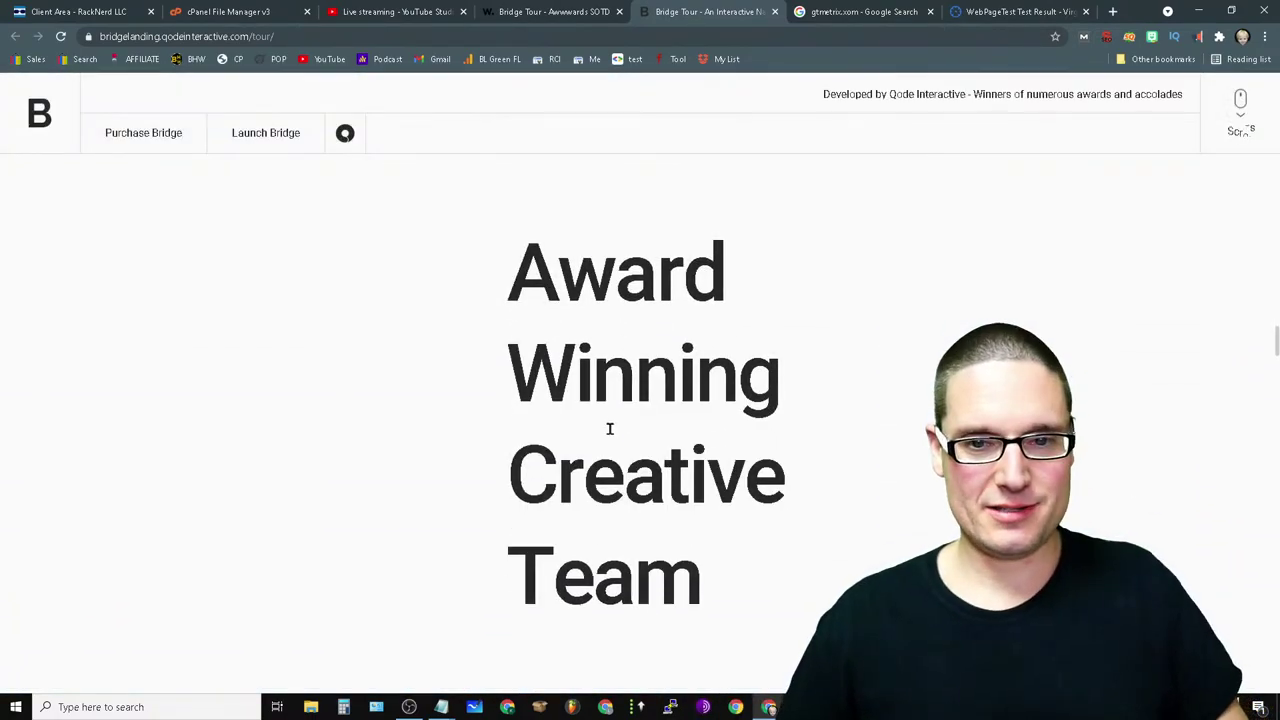
{"action": "scroll", "coordinate": [680, 512], "scroll_direction": "up", "scroll_amount": 2}
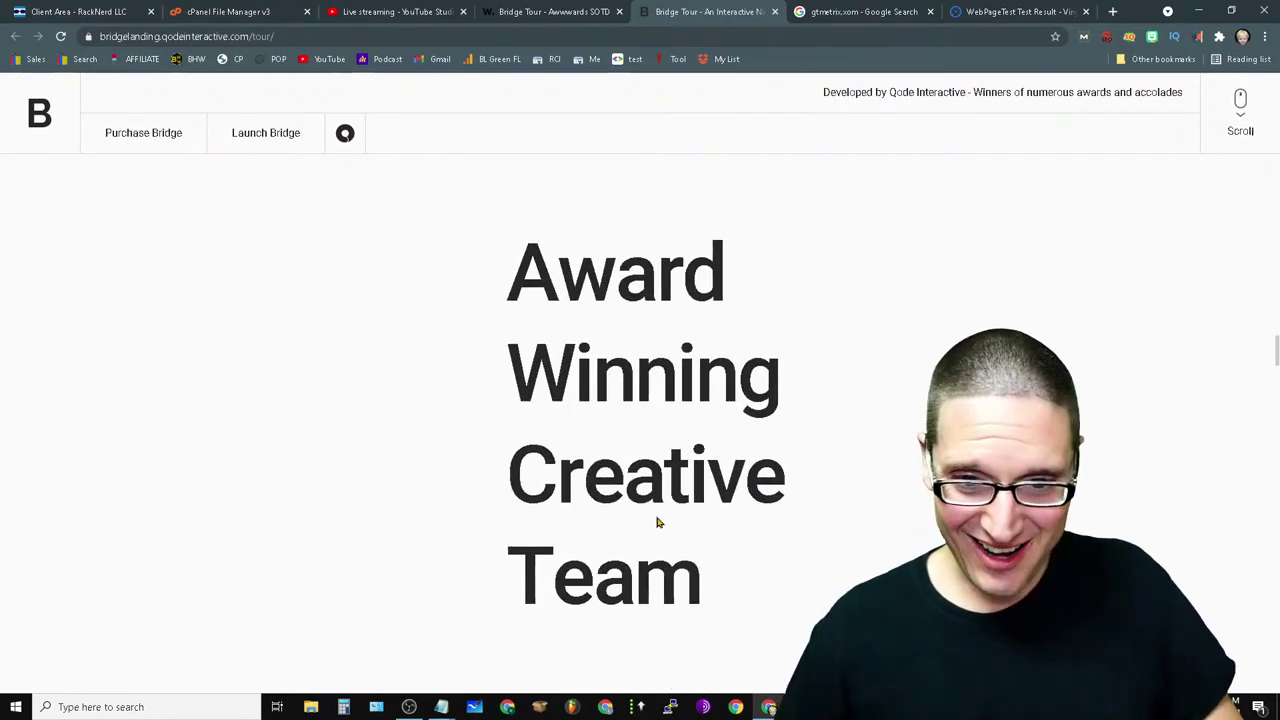
{"action": "scroll", "coordinate": [657, 520], "scroll_direction": "down", "scroll_amount": 2}
{"action": "scroll", "coordinate": [640, 516], "scroll_direction": "up", "scroll_amount": 1}
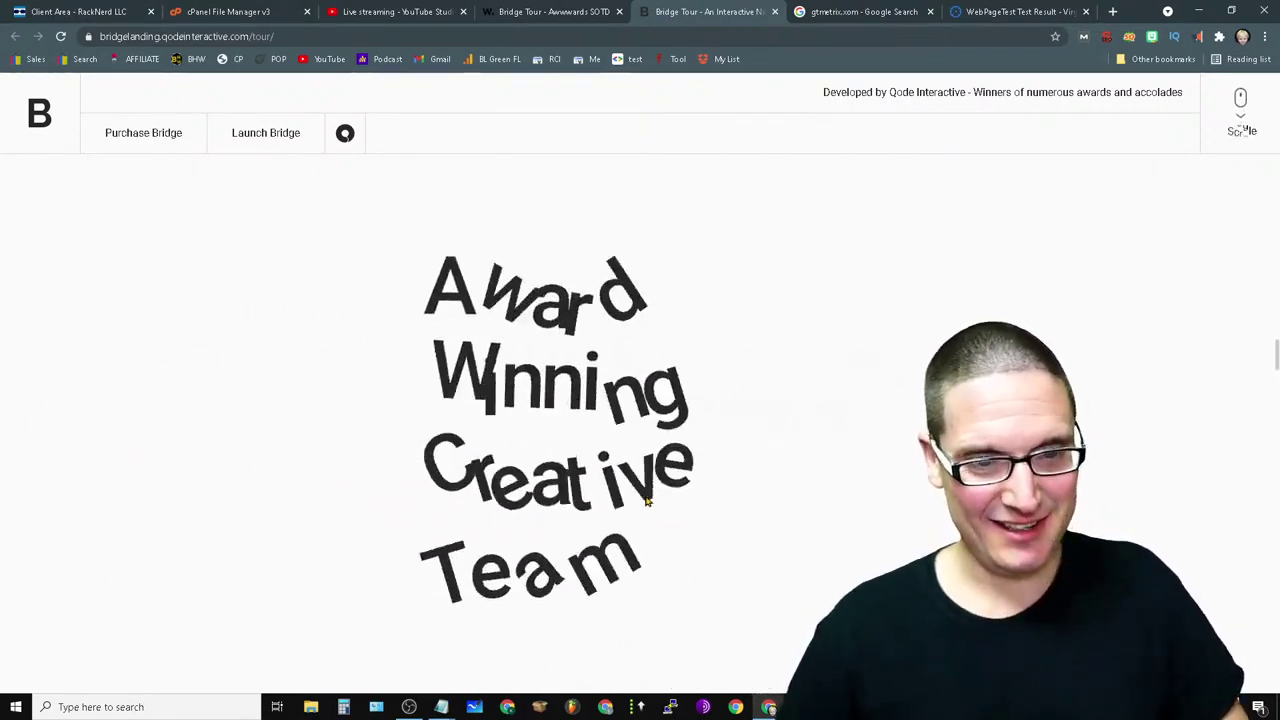
{"action": "scroll", "coordinate": [566, 508], "scroll_direction": "down", "scroll_amount": 3}
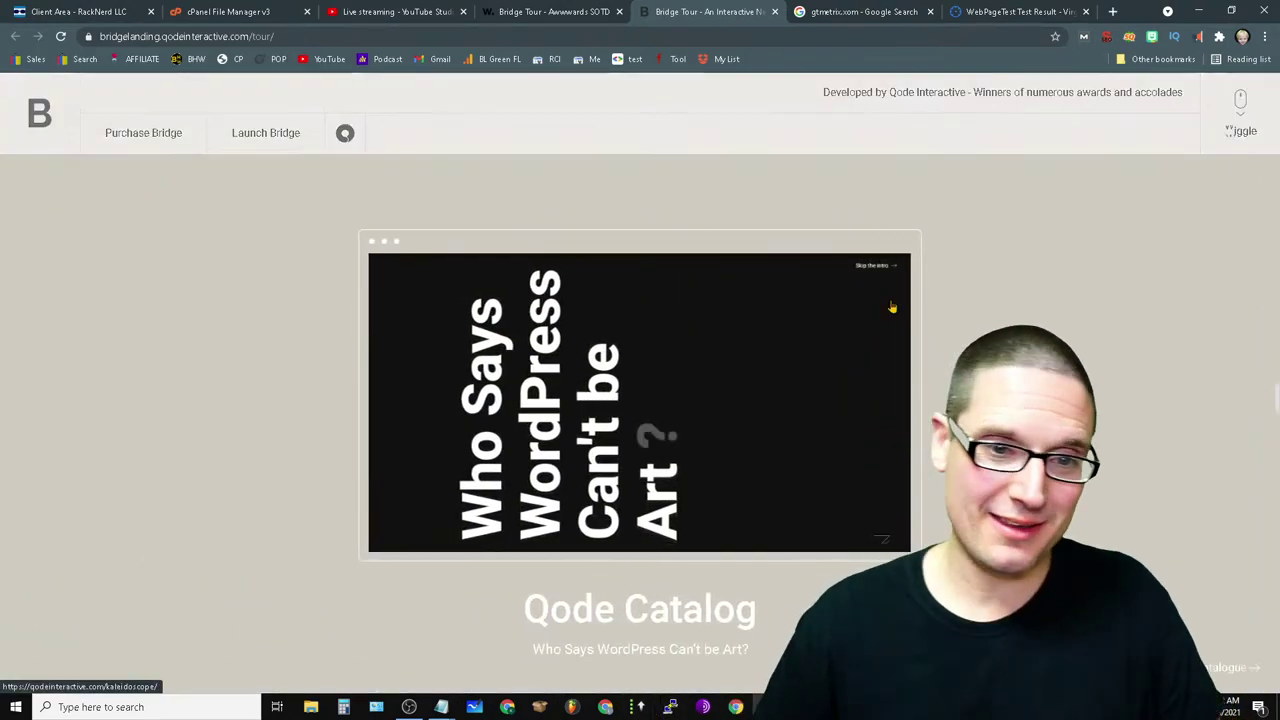
{"action": "scroll", "coordinate": [800, 400], "scroll_direction": "down", "scroll_amount": 2}
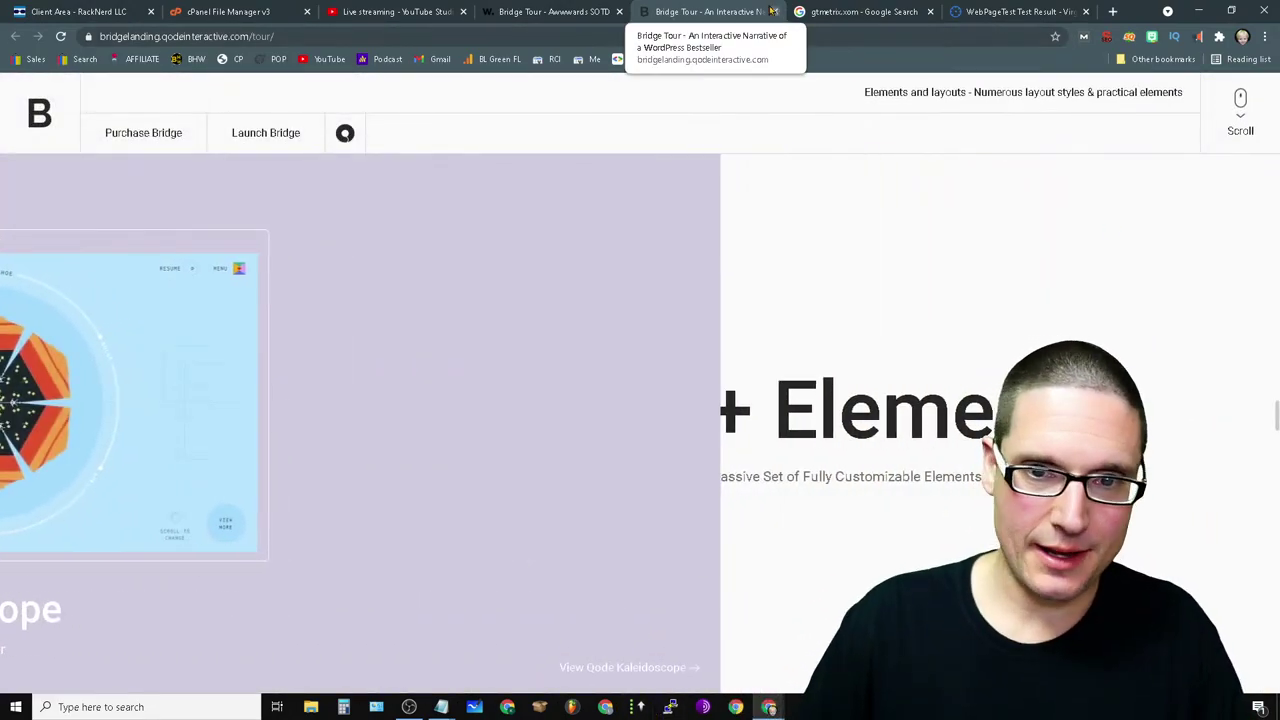
{"action": "scroll", "coordinate": [800, 400], "scroll_direction": "down", "scroll_amount": 2}
{"action": "scroll", "coordinate": [931, 371], "scroll_direction": "down", "scroll_amount": 3}
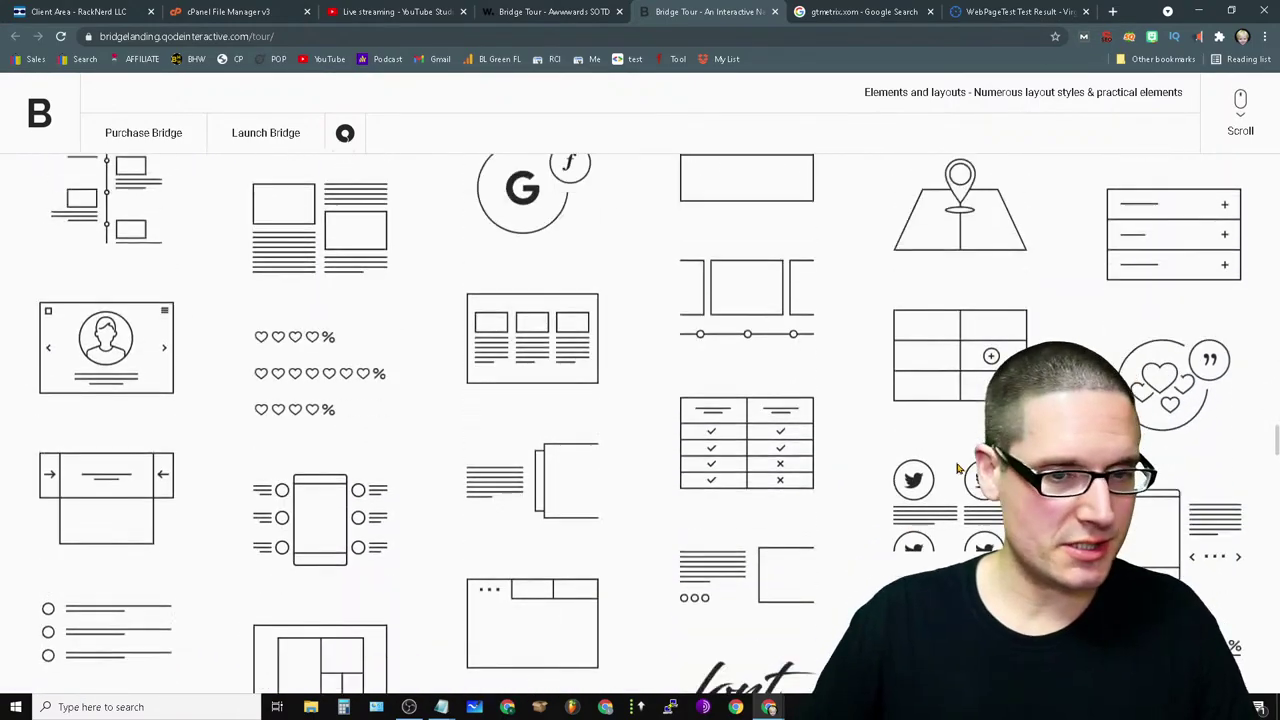
{"action": "scroll", "coordinate": [946, 473], "scroll_direction": "up", "scroll_amount": 5}
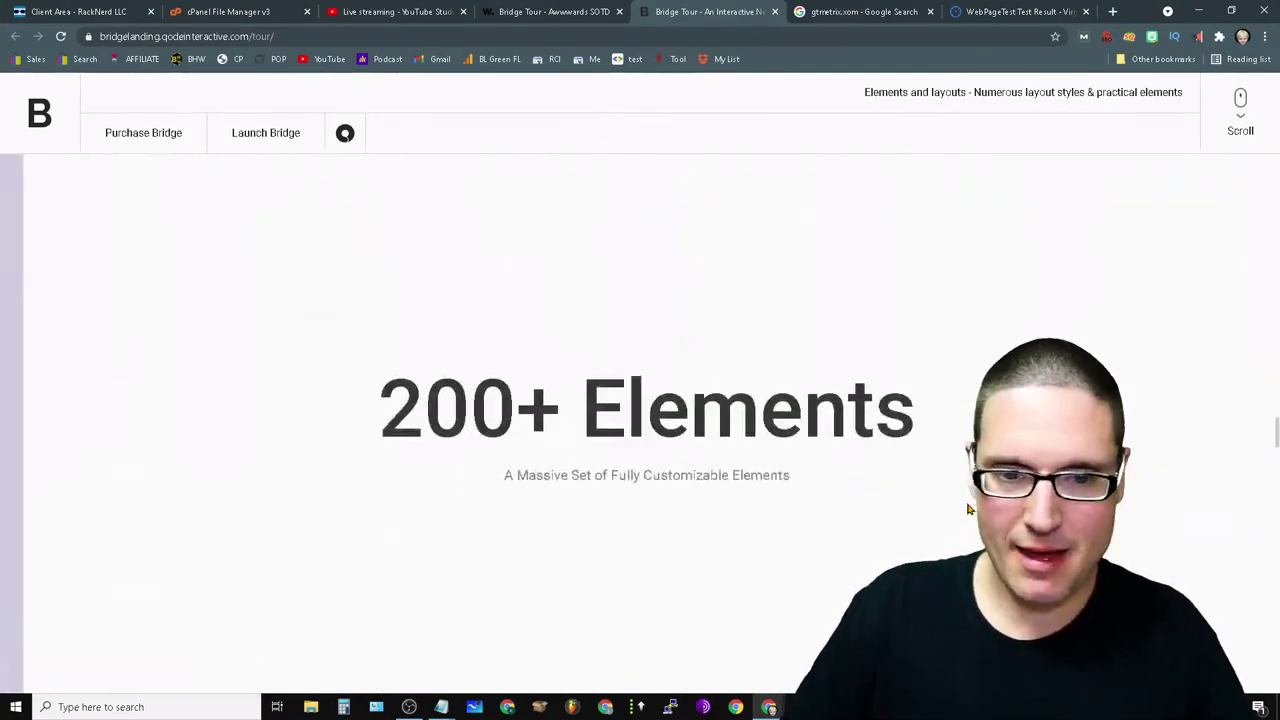
{"action": "scroll", "coordinate": [888, 578], "scroll_direction": "up", "scroll_amount": 2}
{"action": "scroll", "coordinate": [888, 578], "scroll_direction": "down", "scroll_amount": 2}
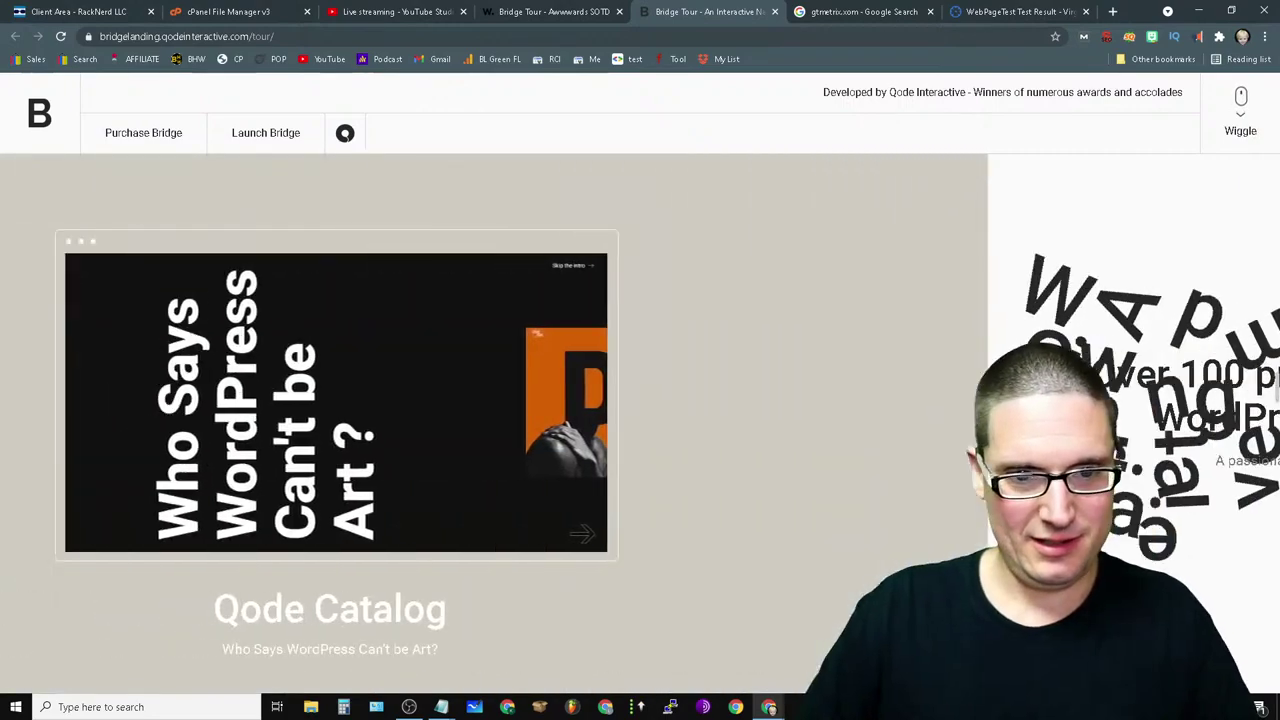
{"action": "scroll", "coordinate": [888, 578], "scroll_direction": "up", "scroll_amount": 2}
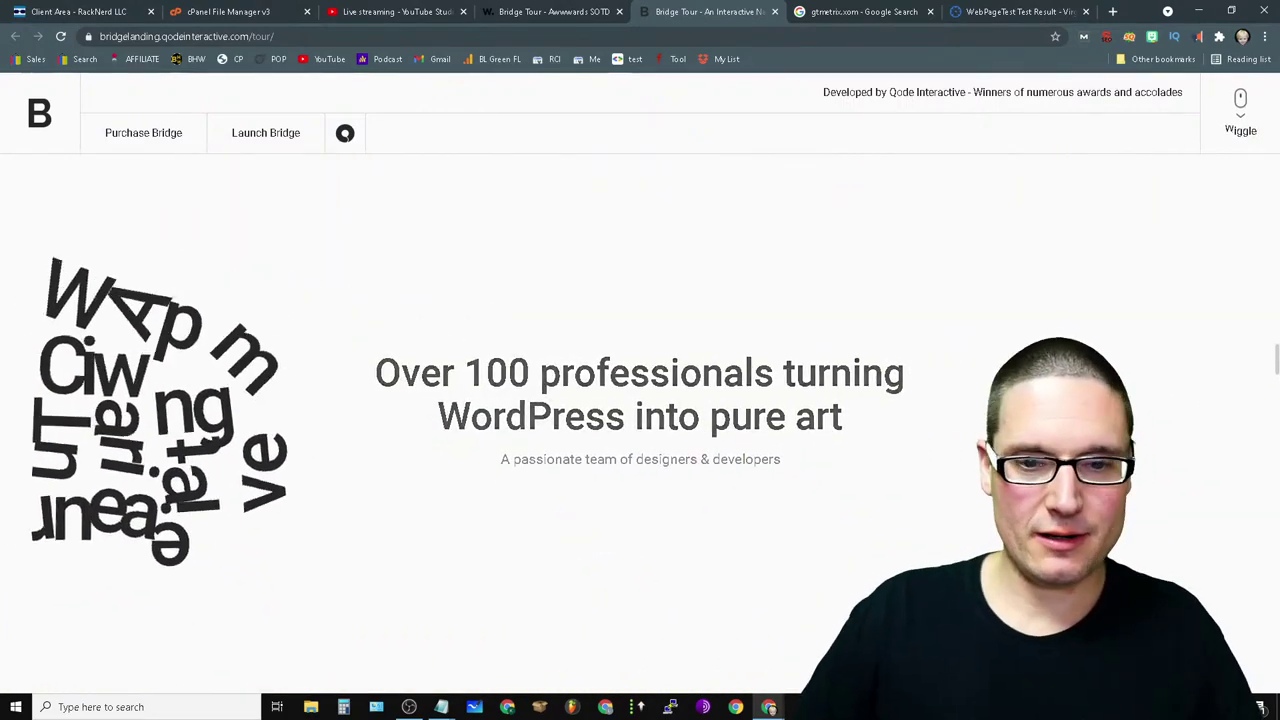
{"action": "scroll", "coordinate": [832, 474], "scroll_direction": "down", "scroll_amount": 2}
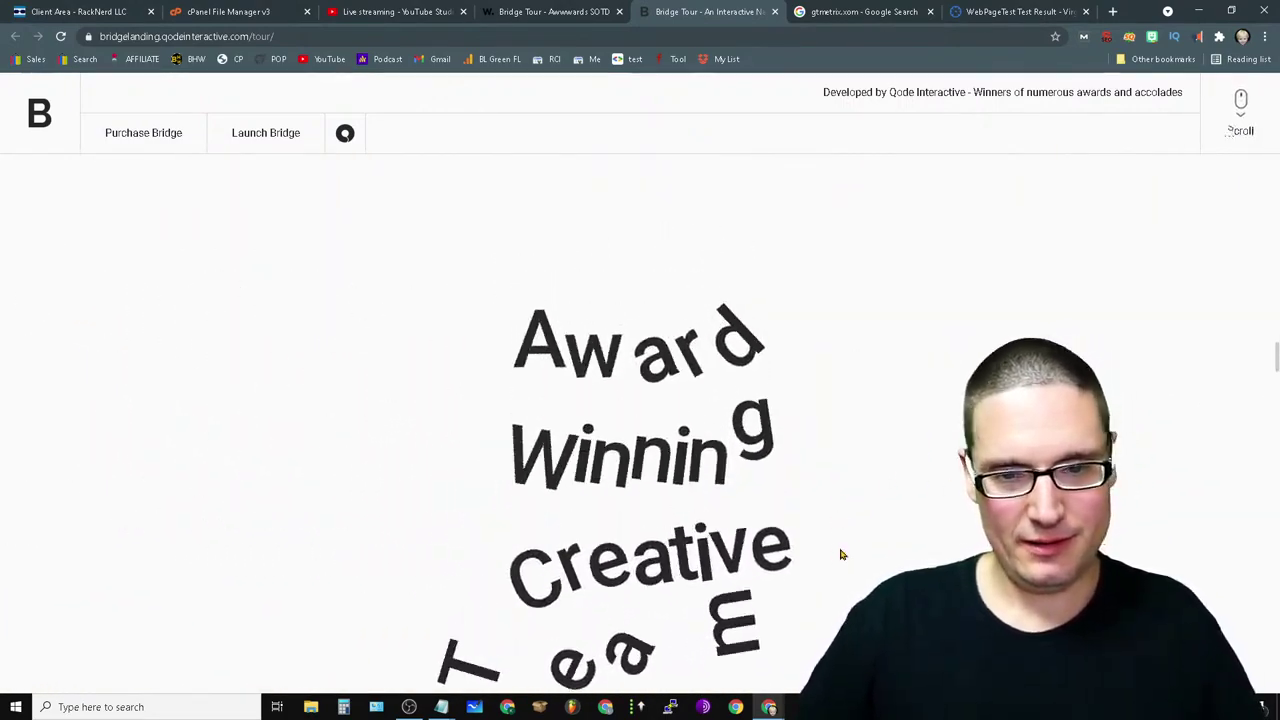
{"action": "scroll", "coordinate": [840, 554], "scroll_direction": "up", "scroll_amount": 1}
{"action": "scroll", "coordinate": [840, 554], "scroll_direction": "down", "scroll_amount": 1}
{"action": "scroll", "coordinate": [840, 554], "scroll_direction": "up", "scroll_amount": 1}
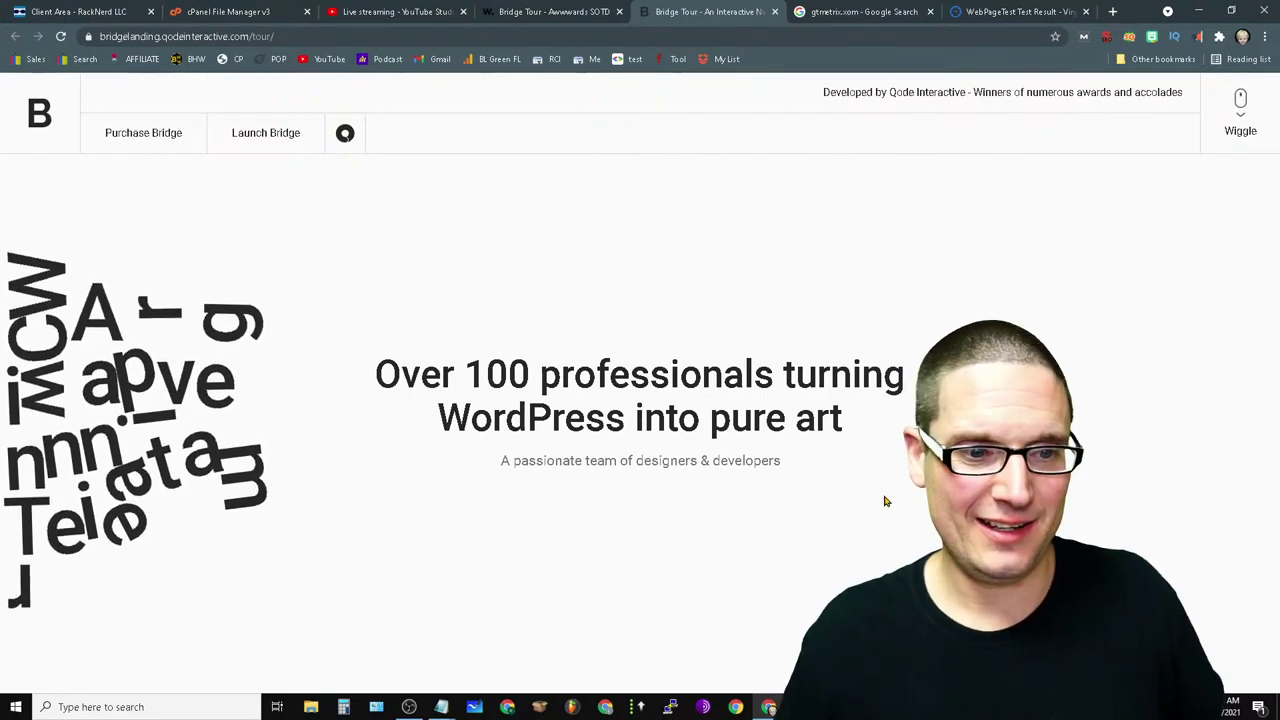
- Reload the Bridge Tour page and scroll until the Bridge title and 150000+ Users counter show
{"action": "left_click", "coordinate": [1240, 110]}
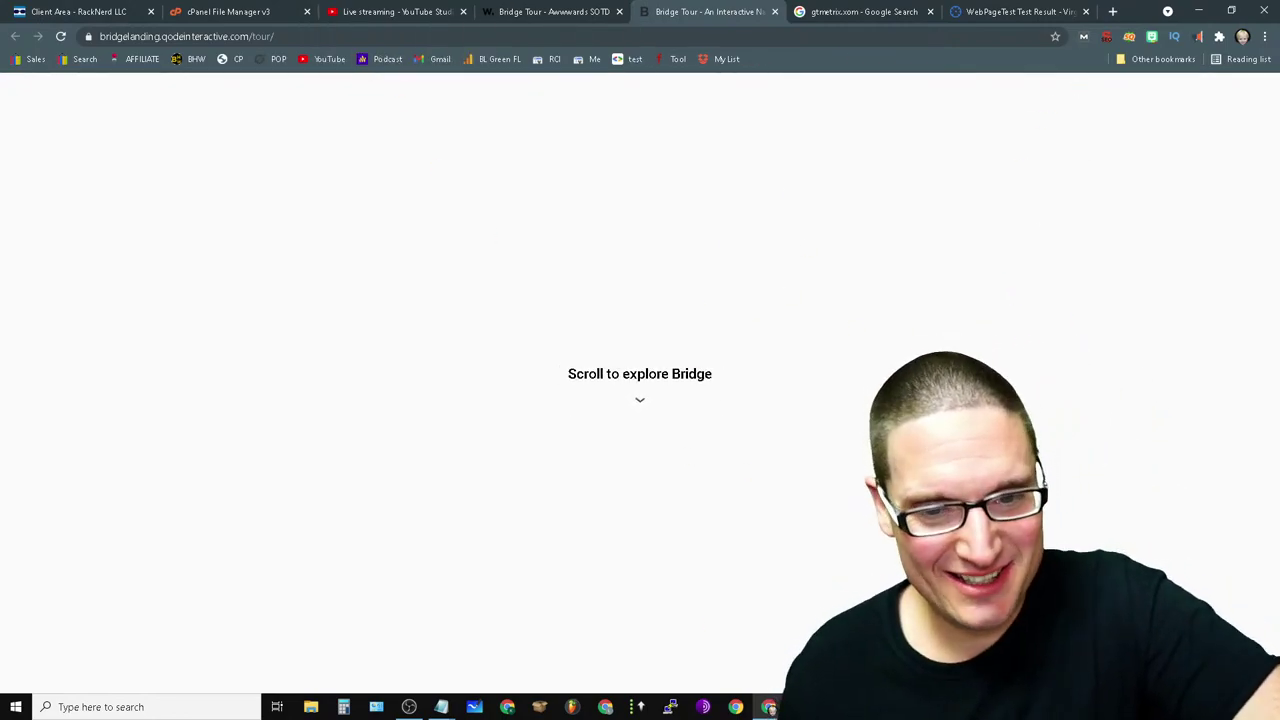
{"action": "scroll", "coordinate": [594, 450], "scroll_direction": "down", "scroll_amount": 5}
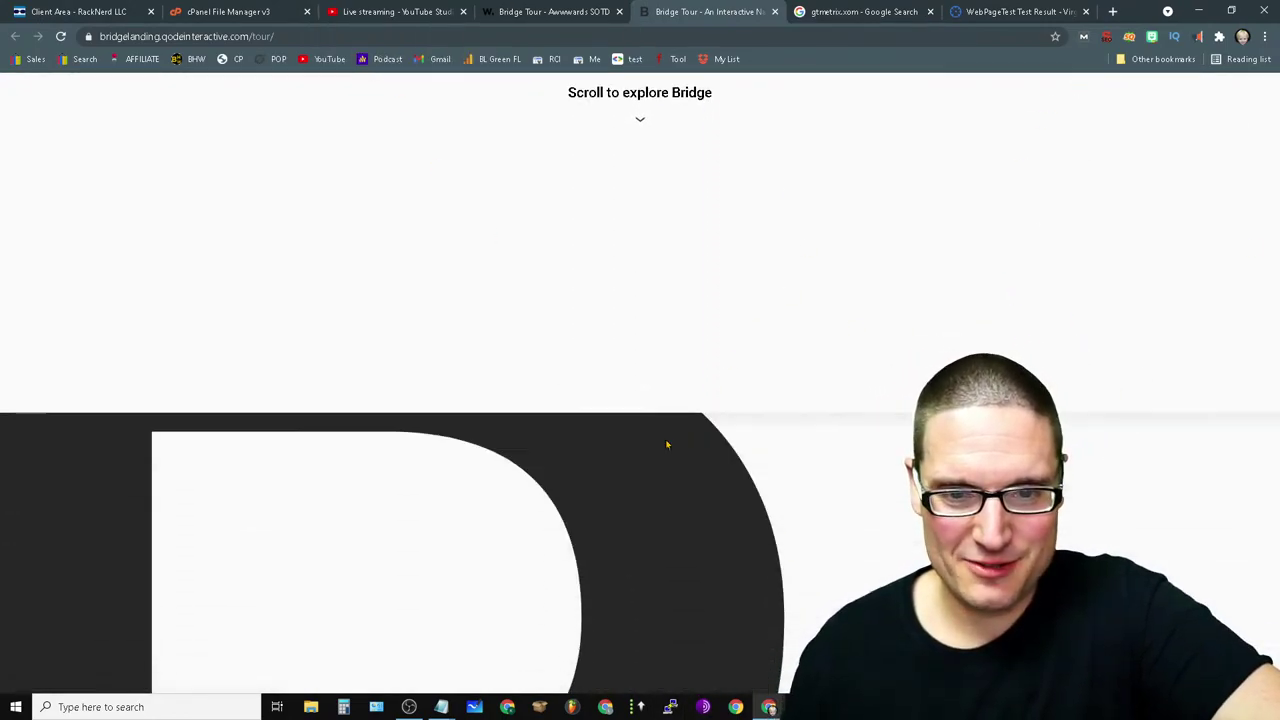
{"action": "scroll", "coordinate": [683, 532], "scroll_direction": "down", "scroll_amount": 5}
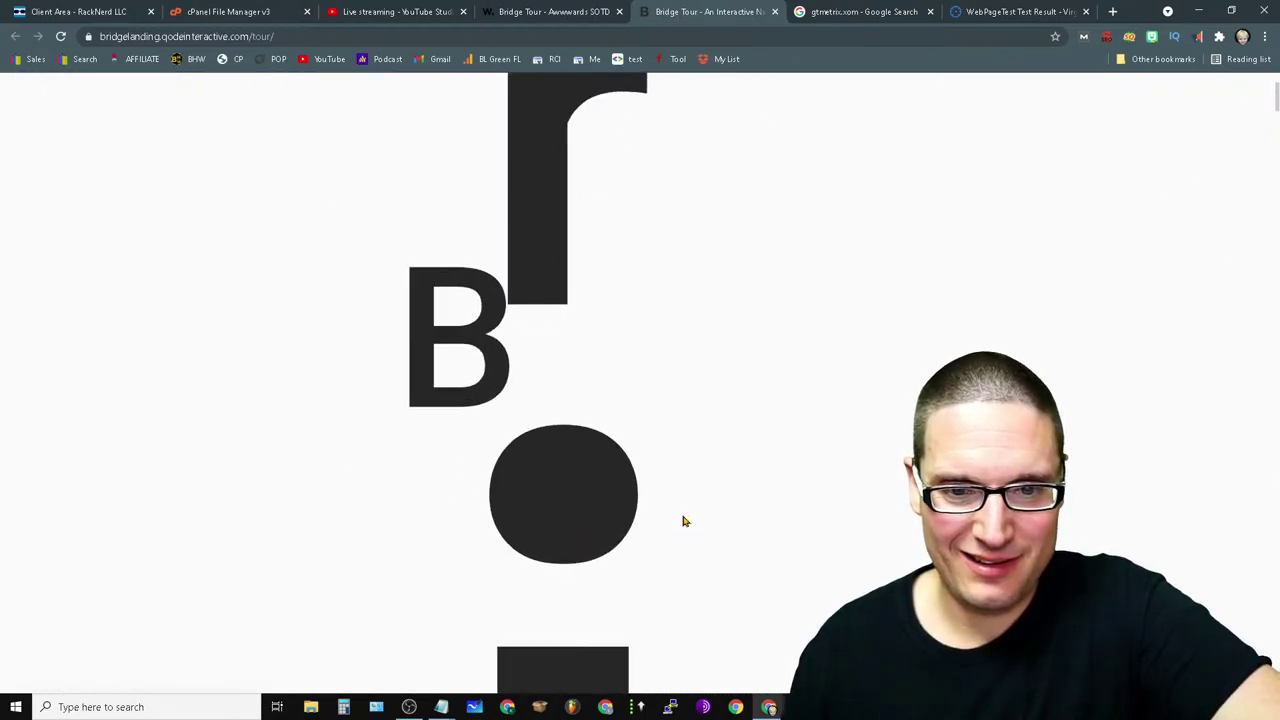
{"action": "scroll", "coordinate": [685, 517], "scroll_direction": "up", "scroll_amount": 5}
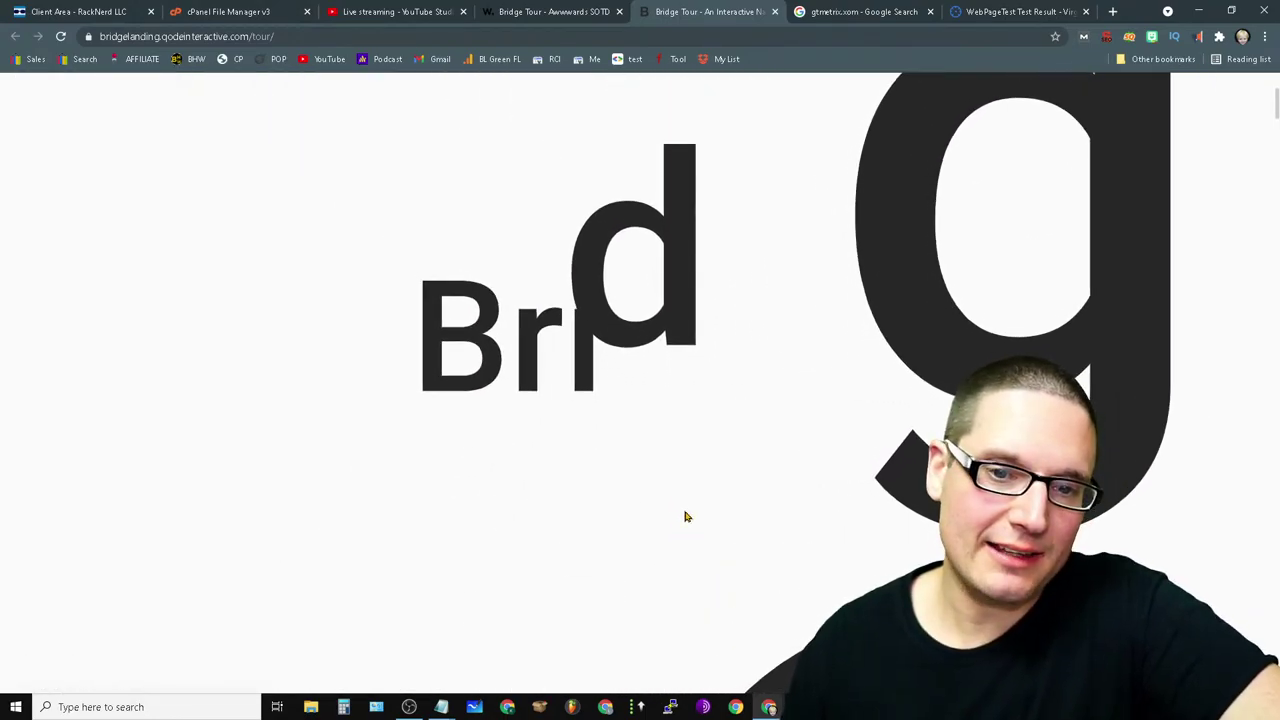
{"action": "scroll", "coordinate": [634, 608], "scroll_direction": "down", "scroll_amount": 6}
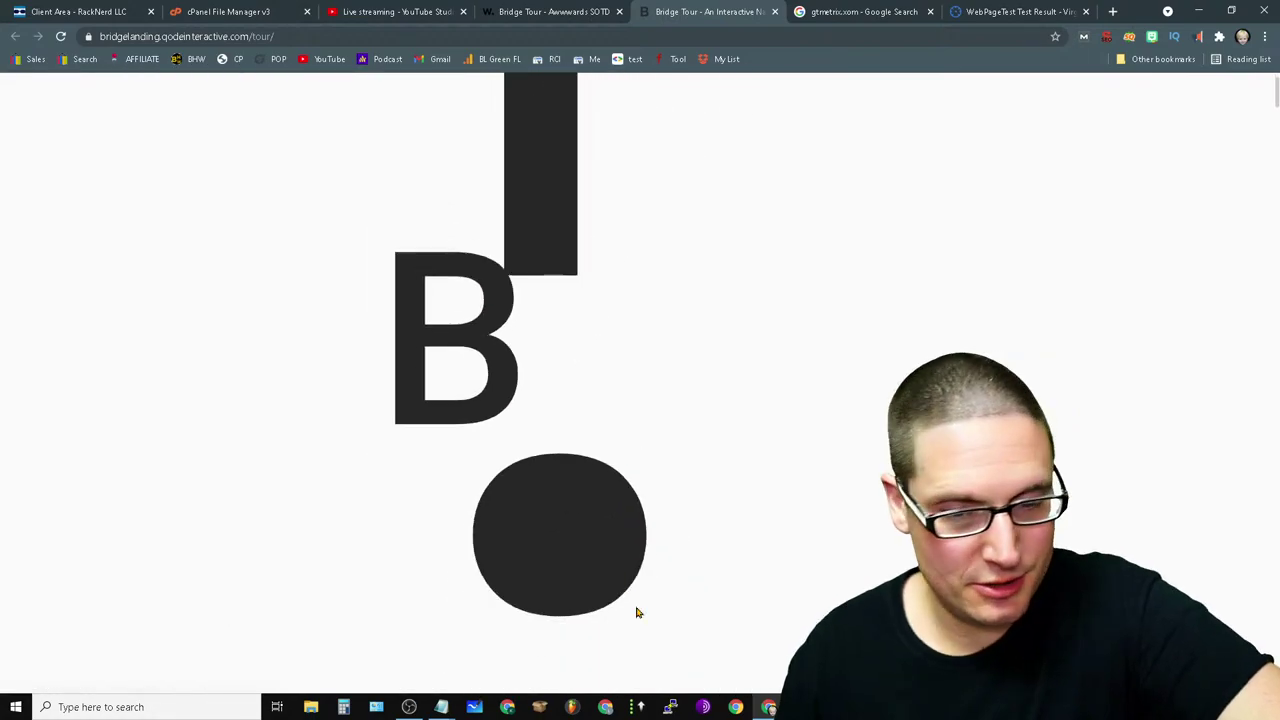
{"action": "scroll", "coordinate": [615, 605], "scroll_direction": "up", "scroll_amount": 6}
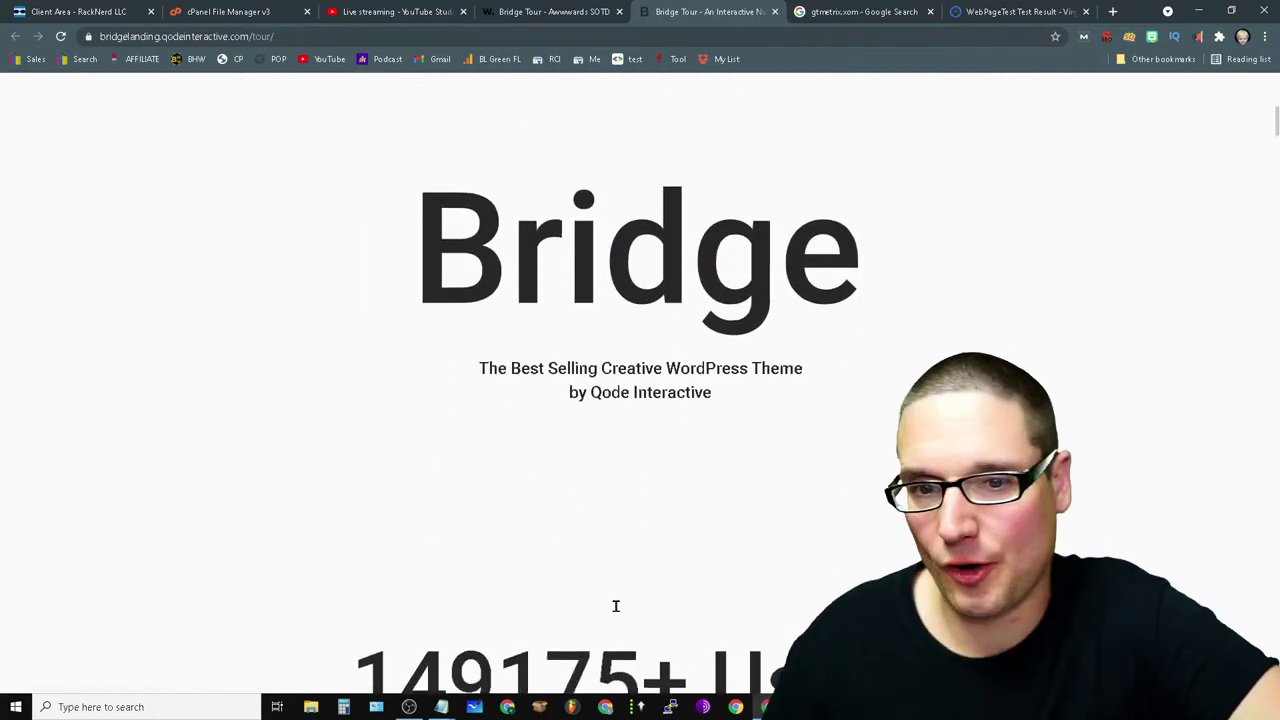
{"action": "scroll", "coordinate": [590, 620], "scroll_direction": "down", "scroll_amount": 2}
{"action": "scroll", "coordinate": [597, 649], "scroll_direction": "down", "scroll_amount": 3}
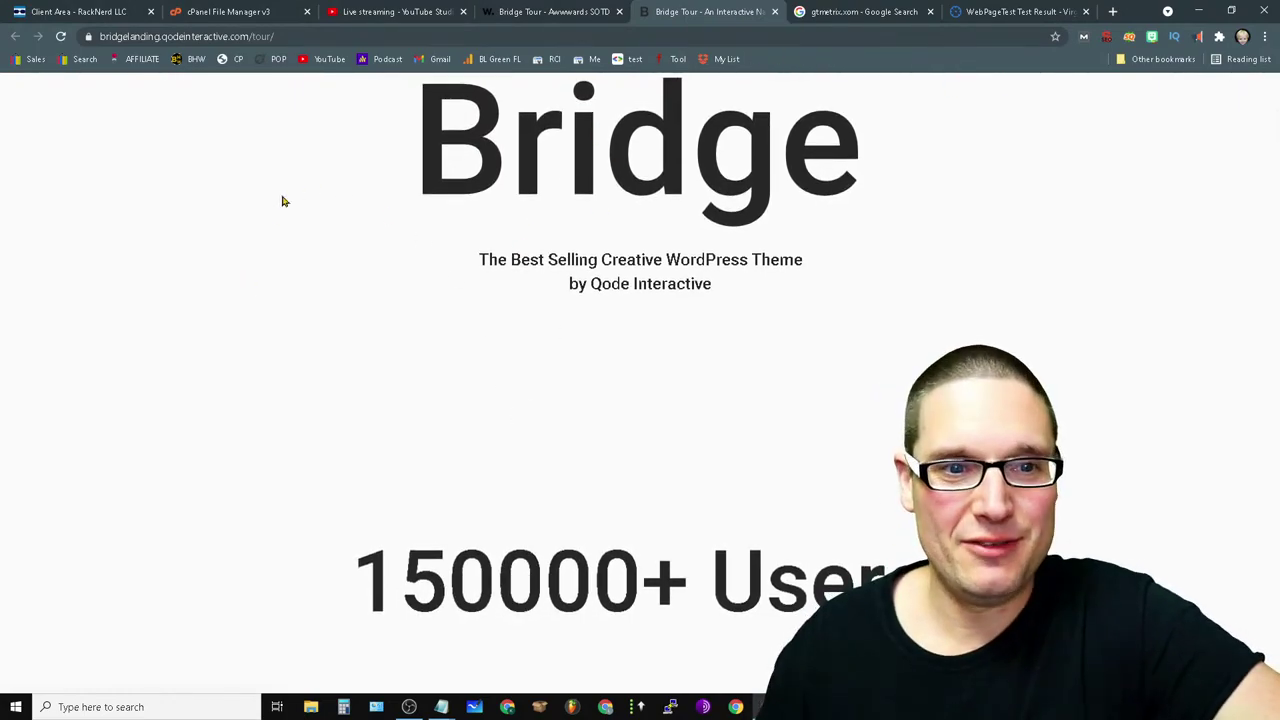
- Open the Bridge Tour page source with line wrap enabled and scroll through it
{"action": "right_click", "coordinate": [276, 248]}
{"action": "left_click", "coordinate": [409, 446]}
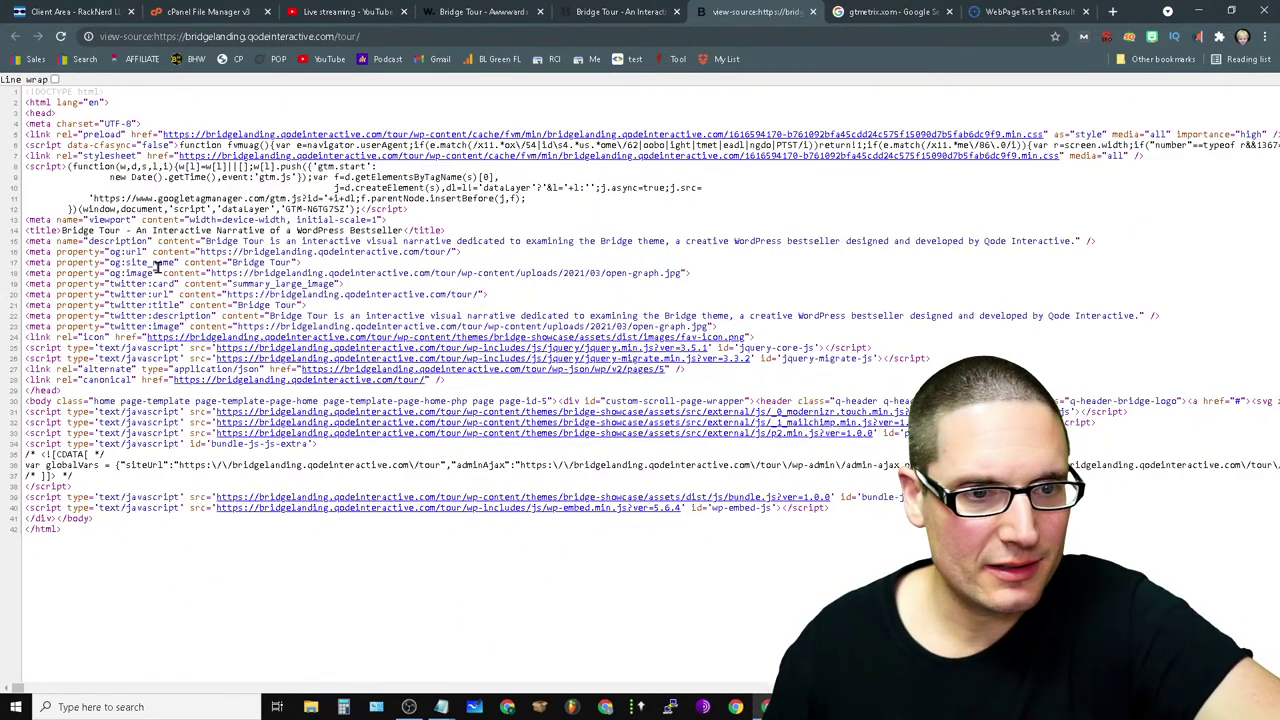
{"action": "left_click", "coordinate": [55, 79]}
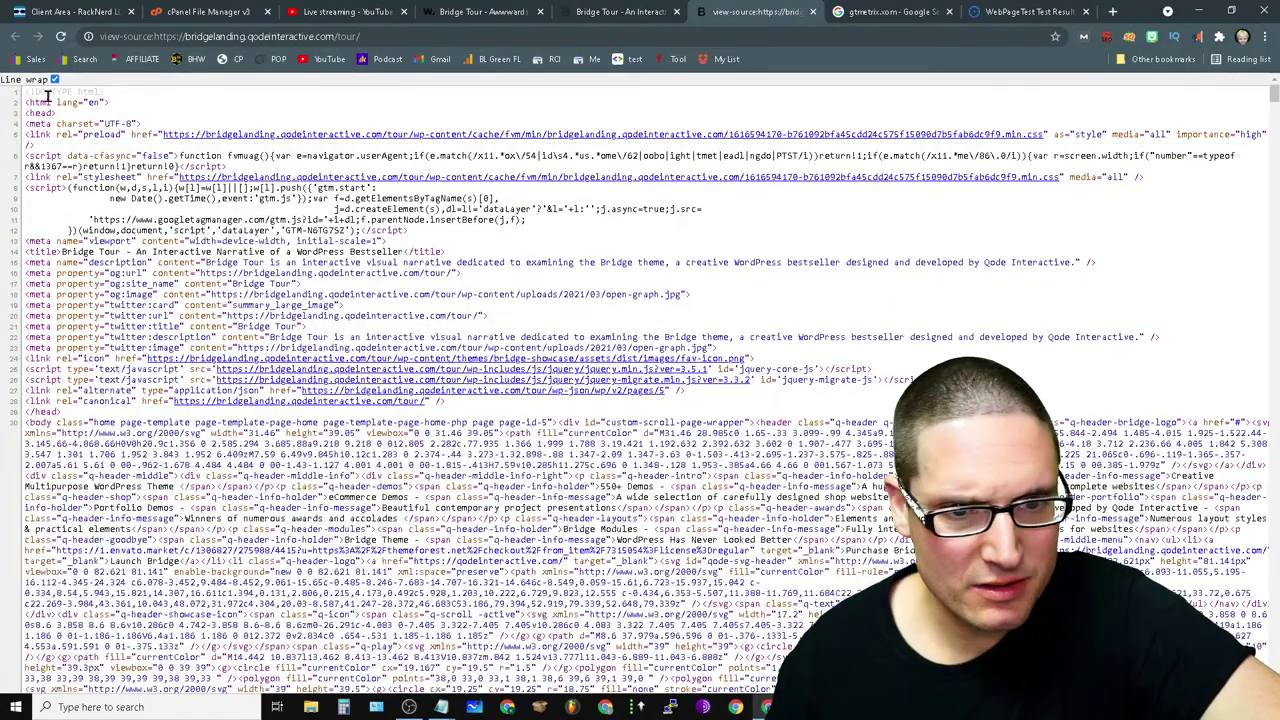
{"action": "scroll", "coordinate": [567, 565], "scroll_direction": "down", "scroll_amount": 10}
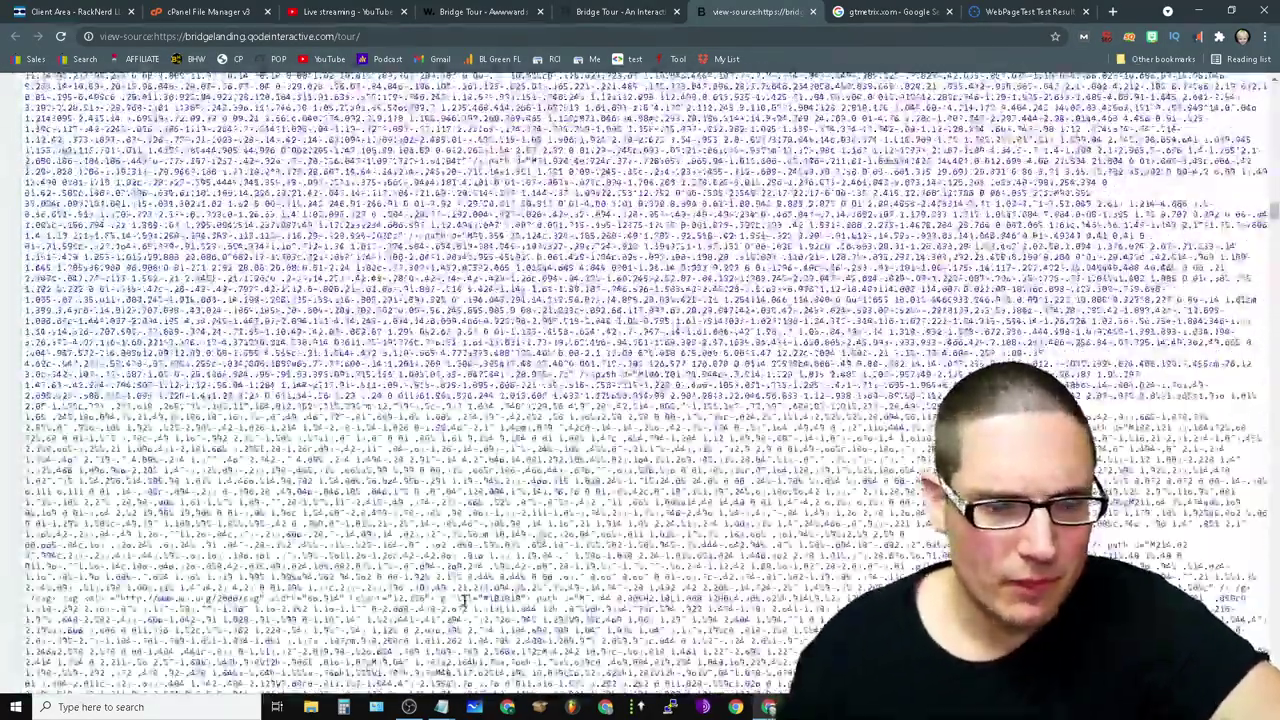
{"action": "left_click_drag", "start_coordinate": [465, 510], "coordinate": [30, 80]}
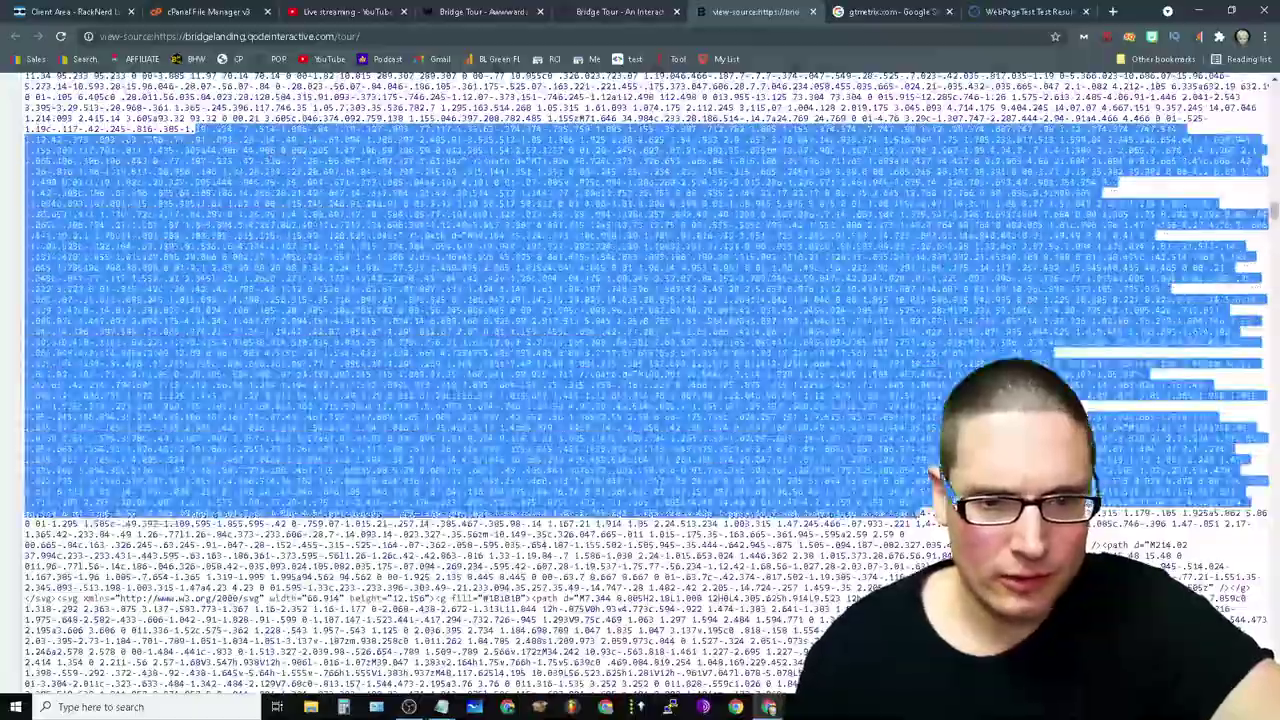
{"action": "scroll", "coordinate": [465, 600], "scroll_direction": "down", "scroll_amount": 5}
{"action": "scroll", "coordinate": [788, 424], "scroll_direction": "up", "scroll_amount": 10}
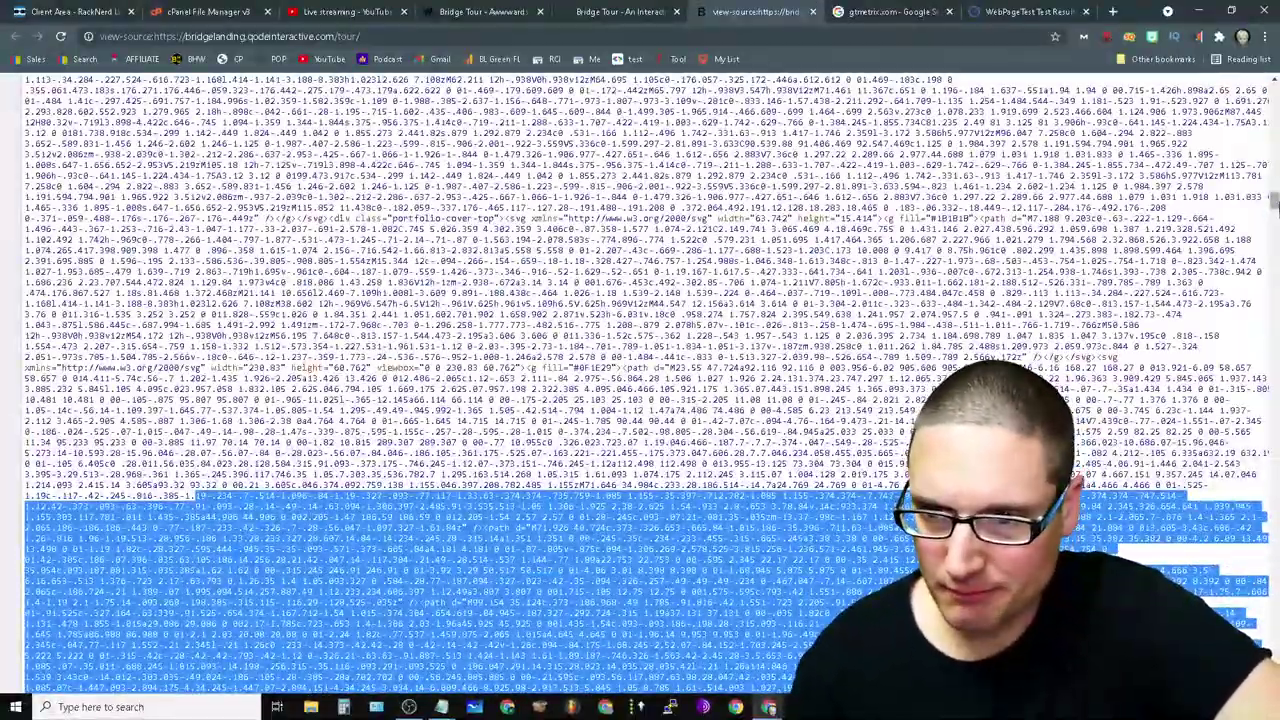
{"action": "scroll", "coordinate": [788, 424], "scroll_direction": "down", "scroll_amount": 15}
{"action": "scroll", "coordinate": [640, 390], "scroll_direction": "down", "scroll_amount": 10}
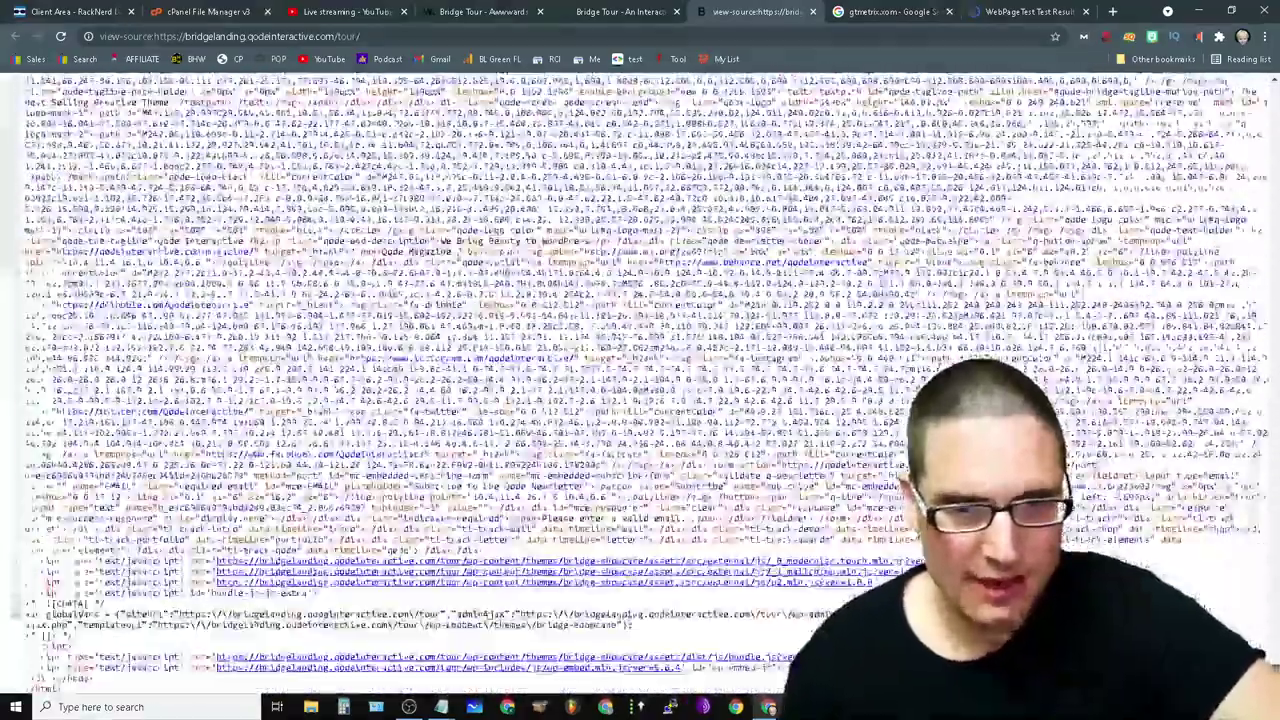
{"action": "scroll", "coordinate": [640, 390], "scroll_direction": "up", "scroll_amount": 15}
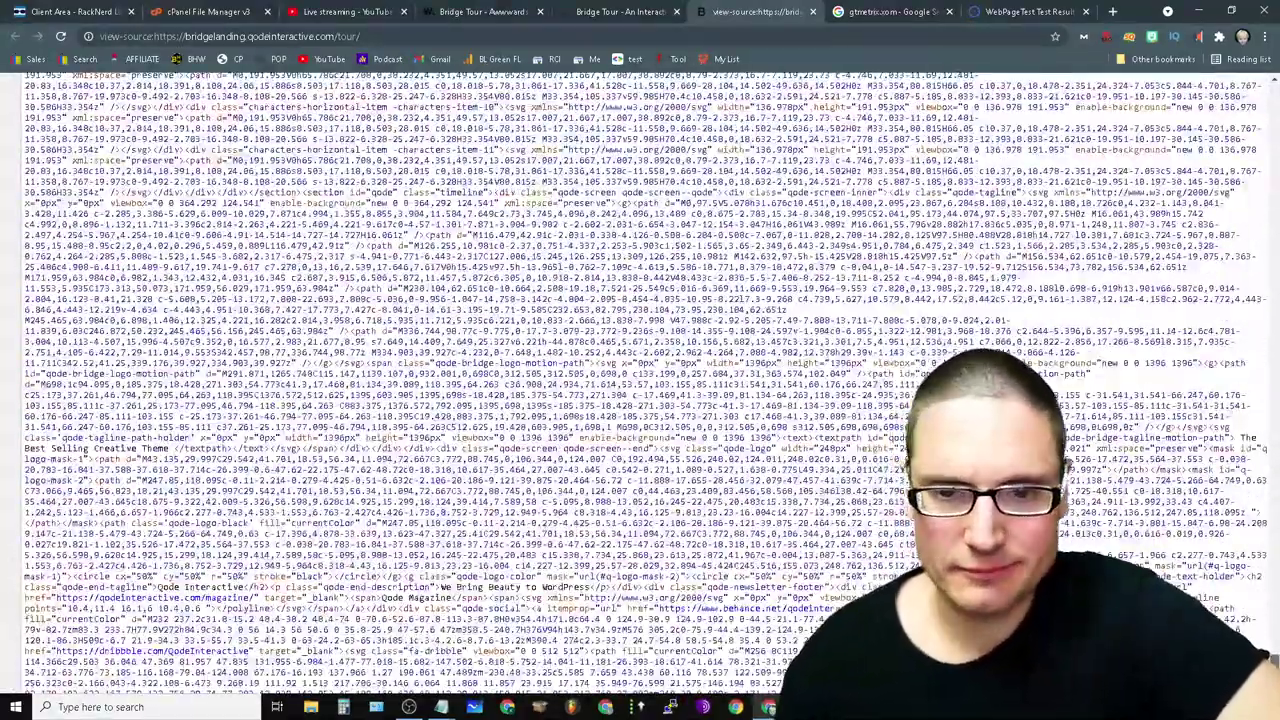
- Select the entire page source, look it over, and close the view-source tab
{"action": "key", "text": "ctrl+a"}
{"action": "scroll", "coordinate": [693, 567], "scroll_direction": "up", "scroll_amount": 10}
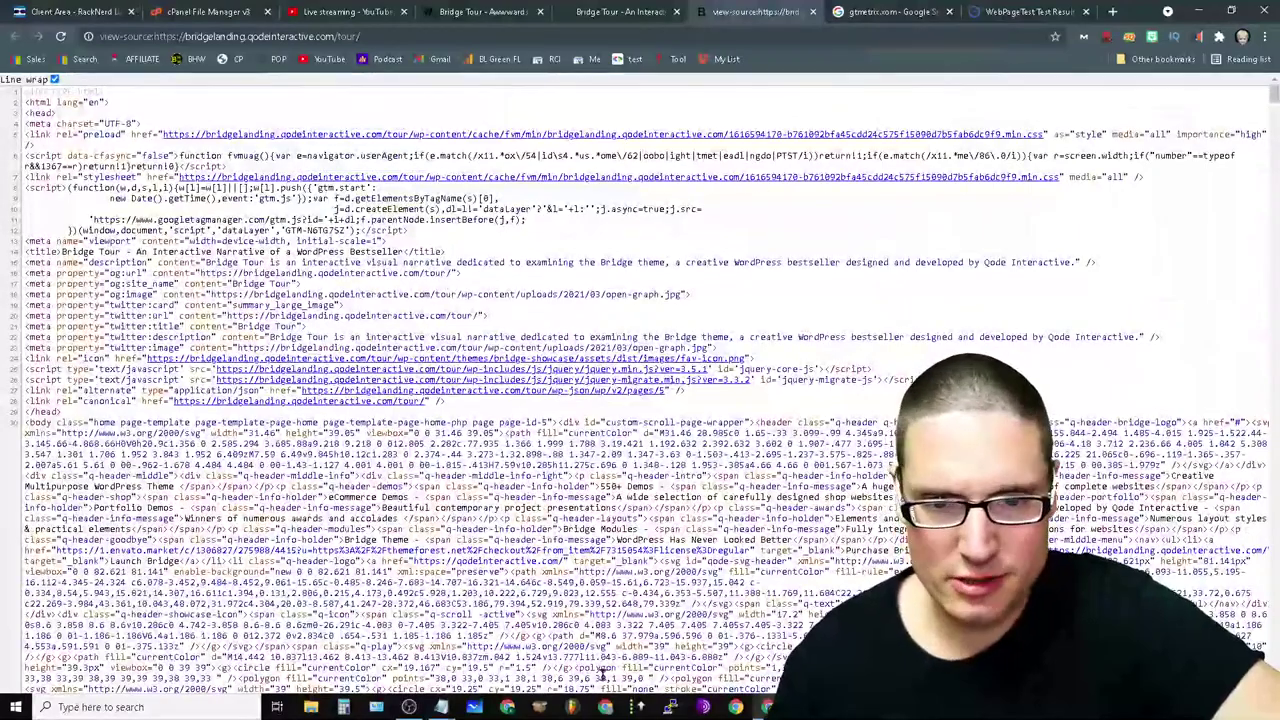
{"action": "scroll", "coordinate": [693, 567], "scroll_direction": "down", "scroll_amount": 10}
{"action": "scroll", "coordinate": [693, 567], "scroll_direction": "up", "scroll_amount": 10}
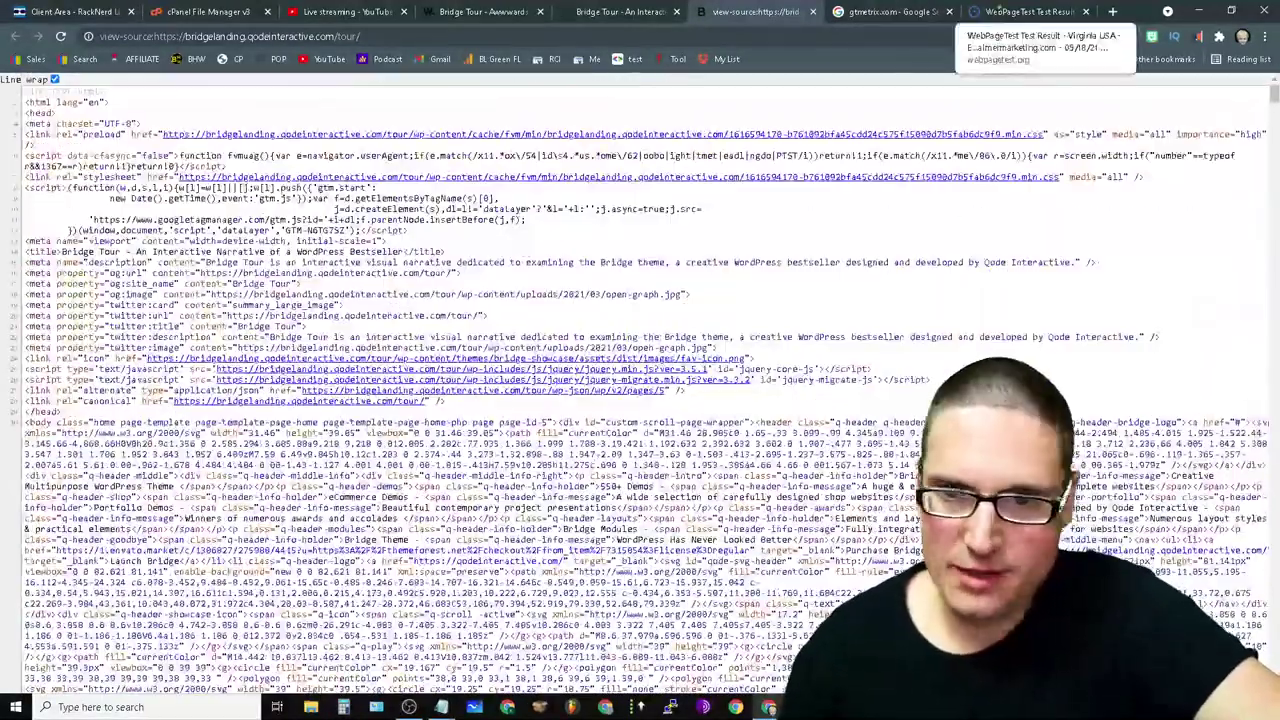
{"action": "left_click", "coordinate": [812, 11]}
- Close the gtmetrix search tab and review WebPageTest results, highlighting the 0.853s Largest Contentful Paint
{"action": "left_click", "coordinate": [768, 9]}
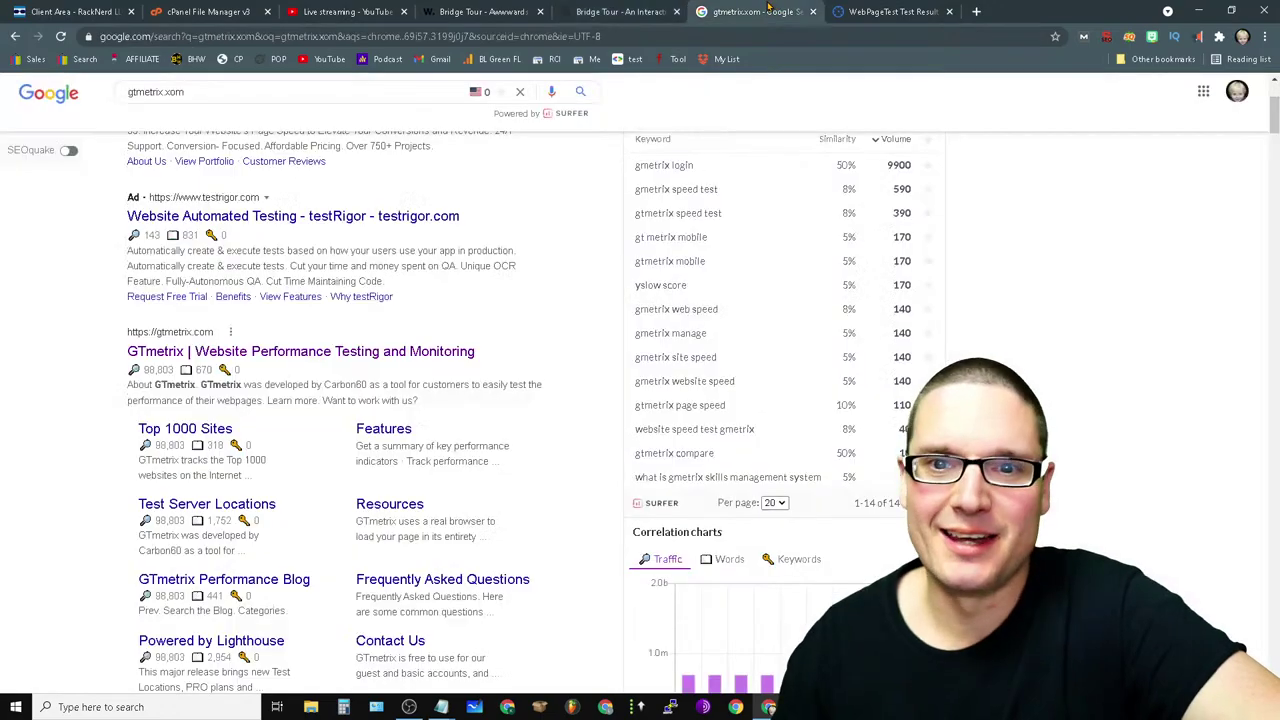
{"action": "left_click", "coordinate": [812, 11]}
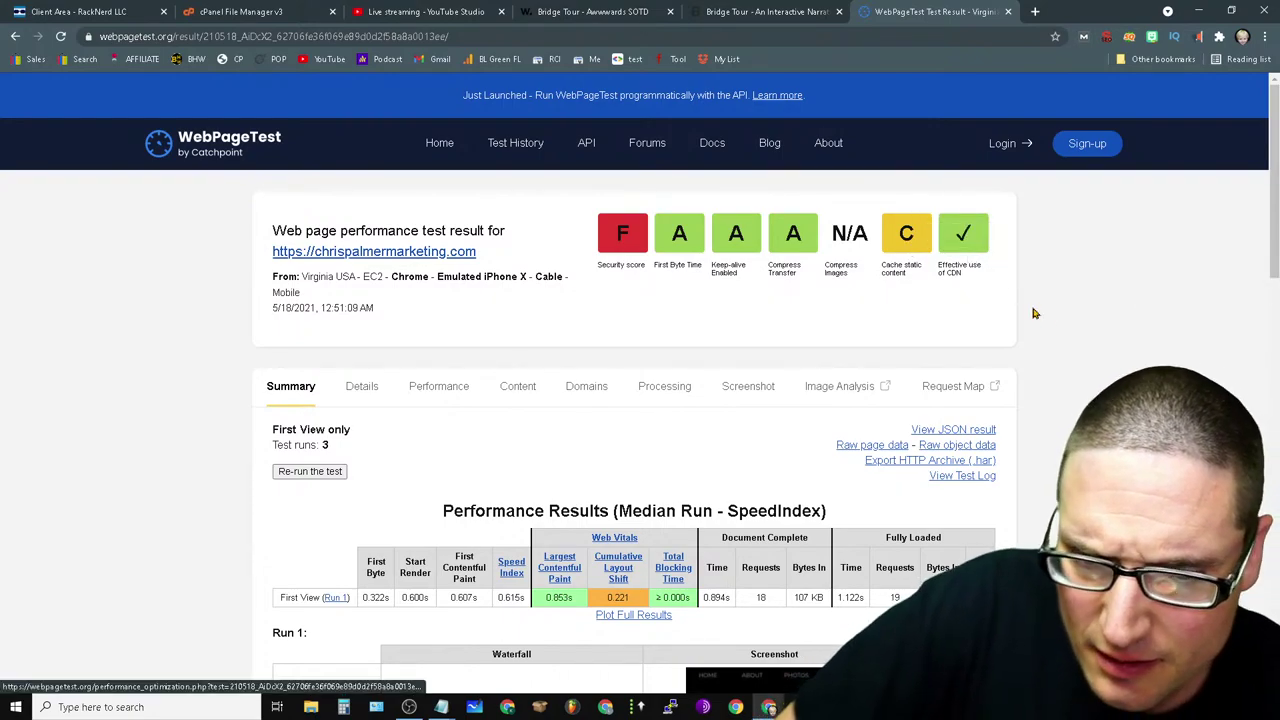
{"action": "scroll", "coordinate": [1050, 313], "scroll_direction": "down", "scroll_amount": 2}
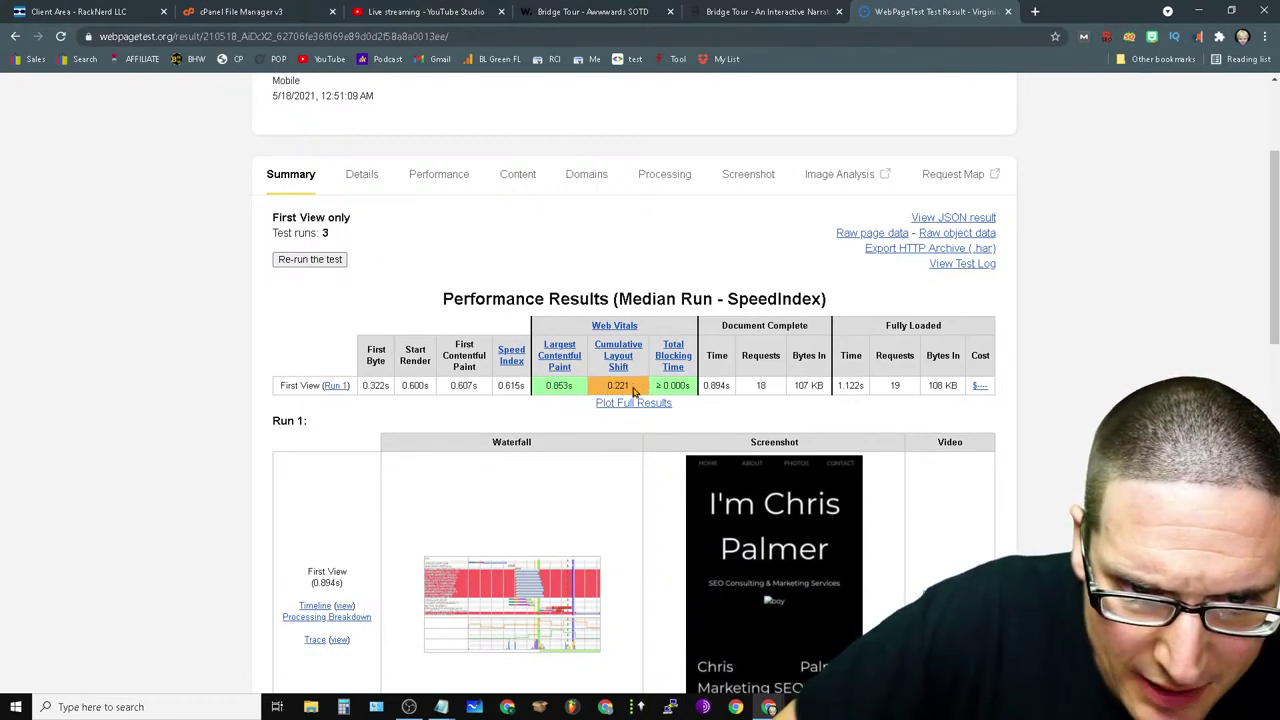
{"action": "left_click_drag", "start_coordinate": [560, 398], "coordinate": [547, 388]}
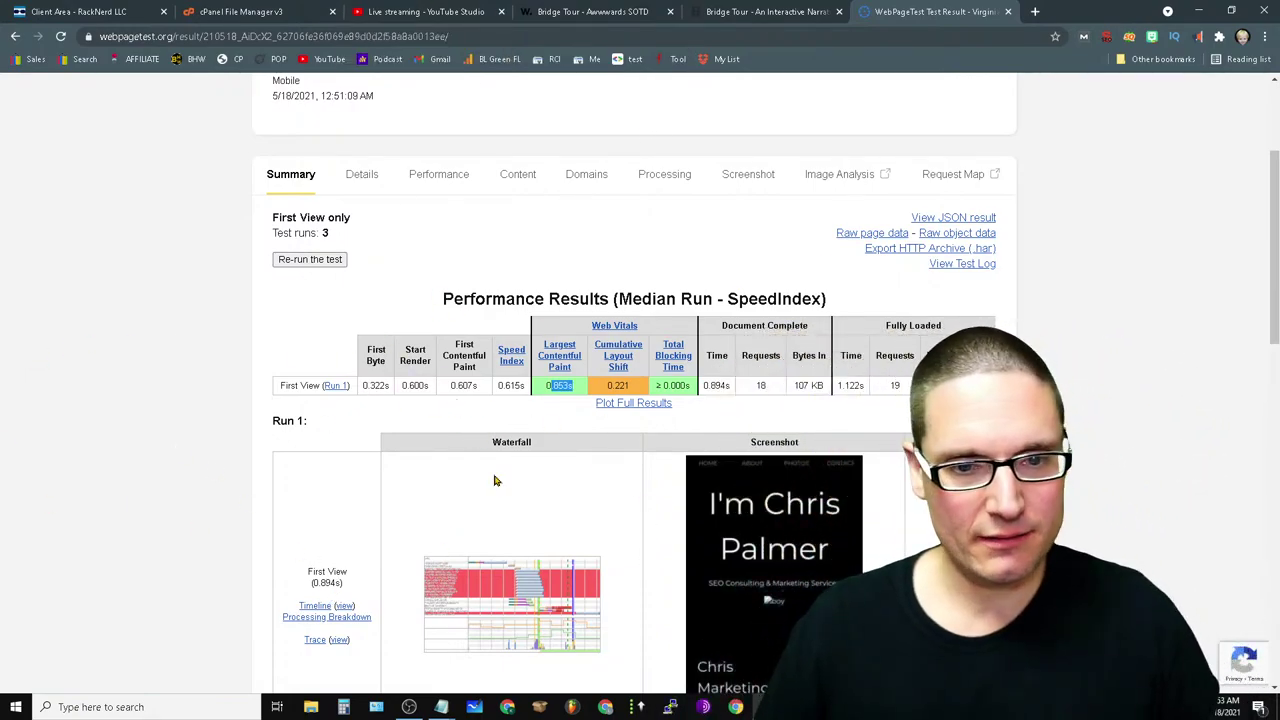
{"action": "scroll", "coordinate": [490, 480], "scroll_direction": "down", "scroll_amount": 2}
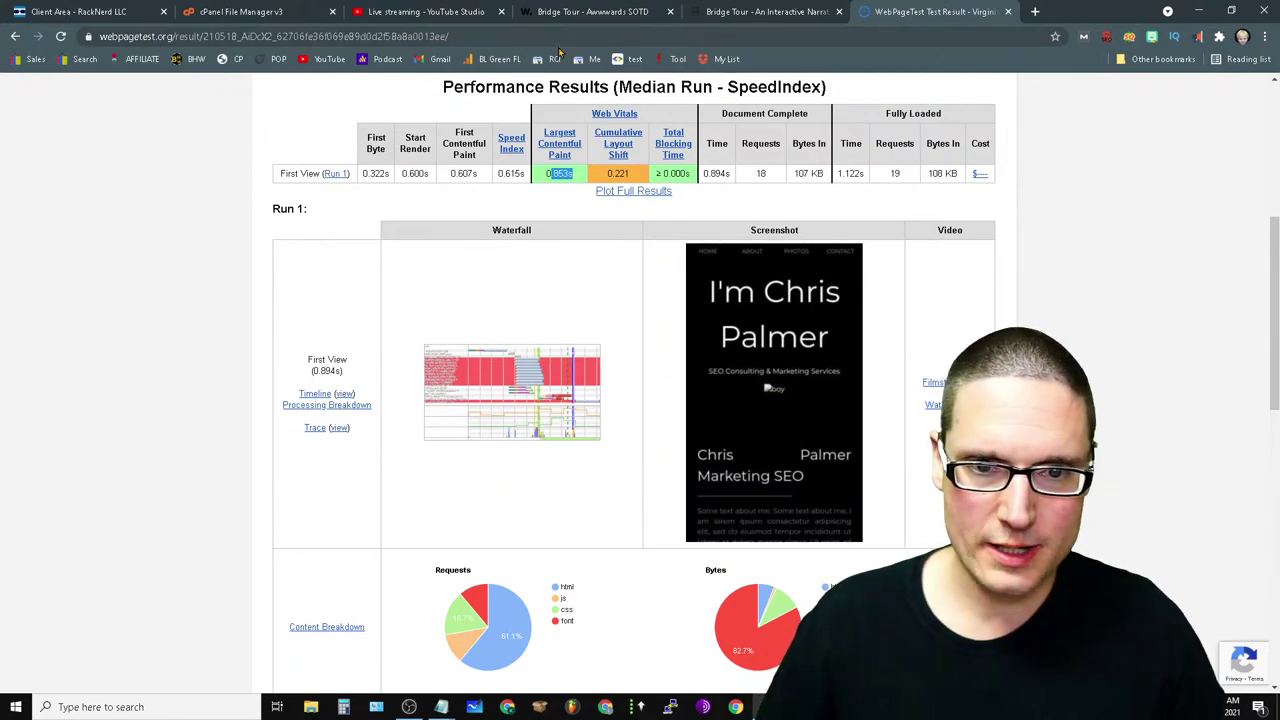
- Inspect the Run 1 detailed waterfall, then close the WebPageTest and Bridge Tour site tabs
{"action": "left_click", "coordinate": [490, 387]}
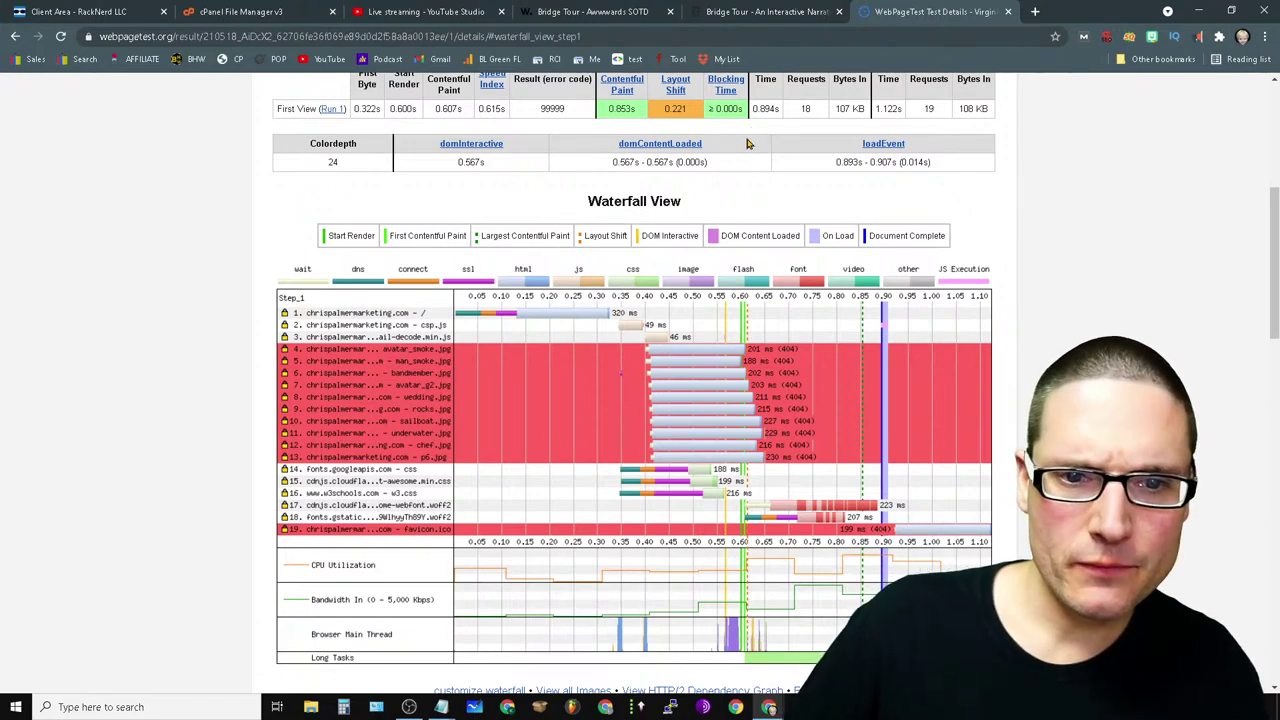
{"action": "left_click_drag", "start_coordinate": [746, 143], "coordinate": [614, 138]}
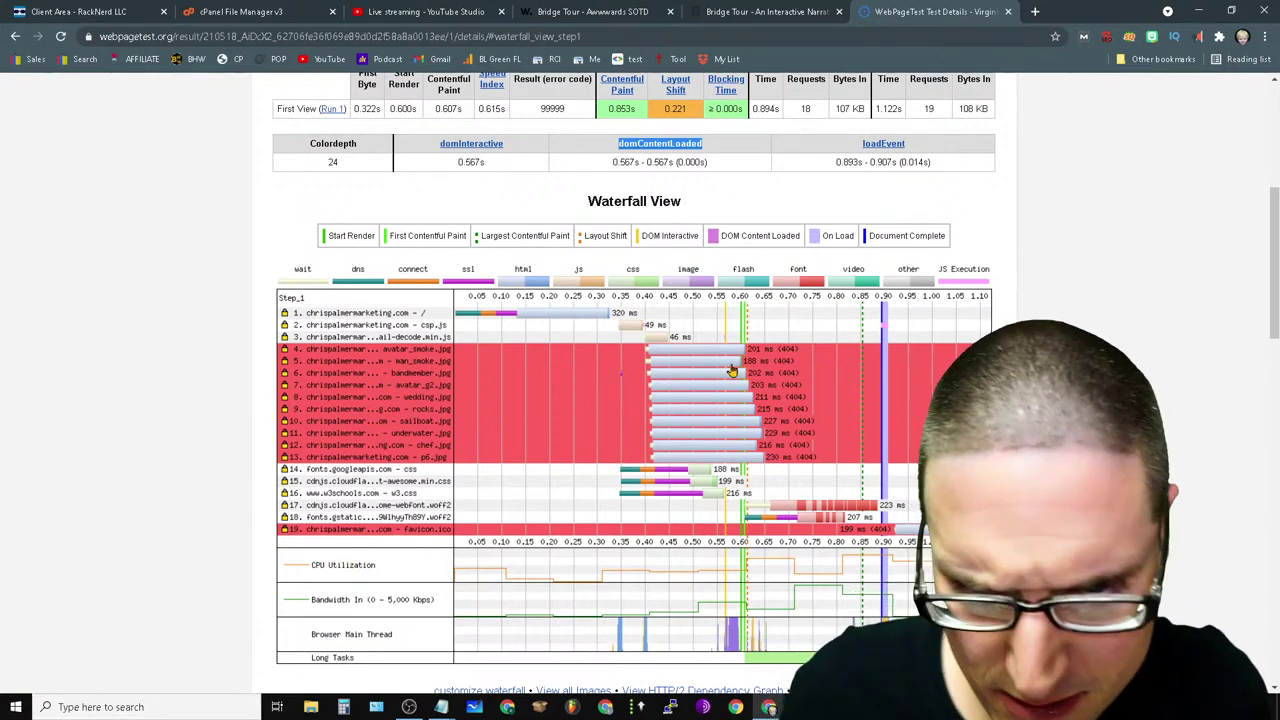
{"action": "scroll", "coordinate": [649, 352], "scroll_direction": "down", "scroll_amount": 4}
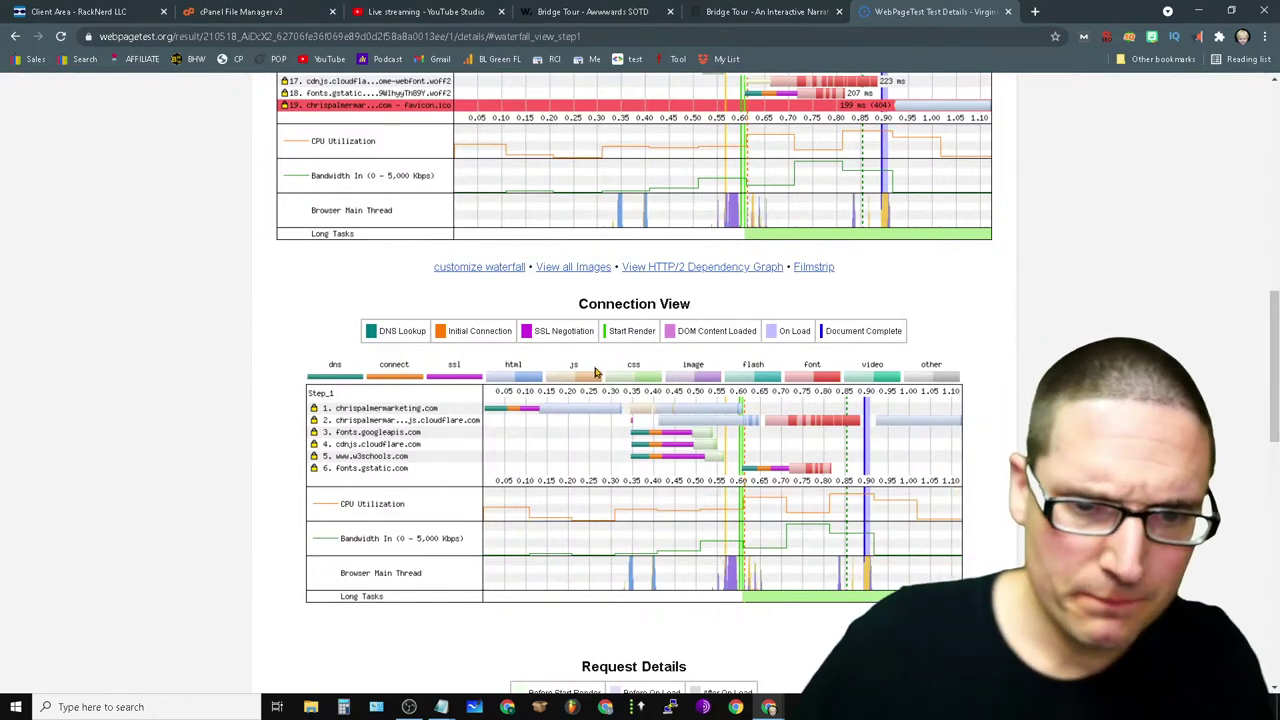
{"action": "scroll", "coordinate": [780, 241], "scroll_direction": "up", "scroll_amount": 10}
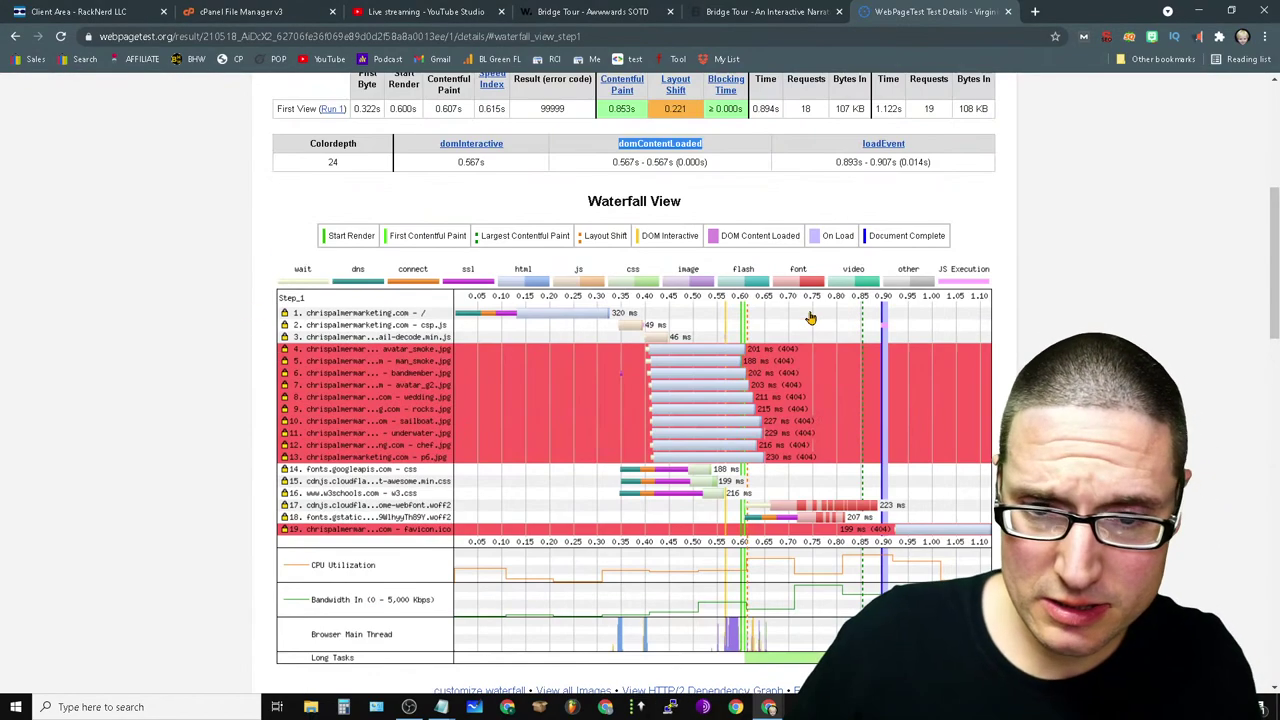
{"action": "left_click", "coordinate": [1008, 13]}
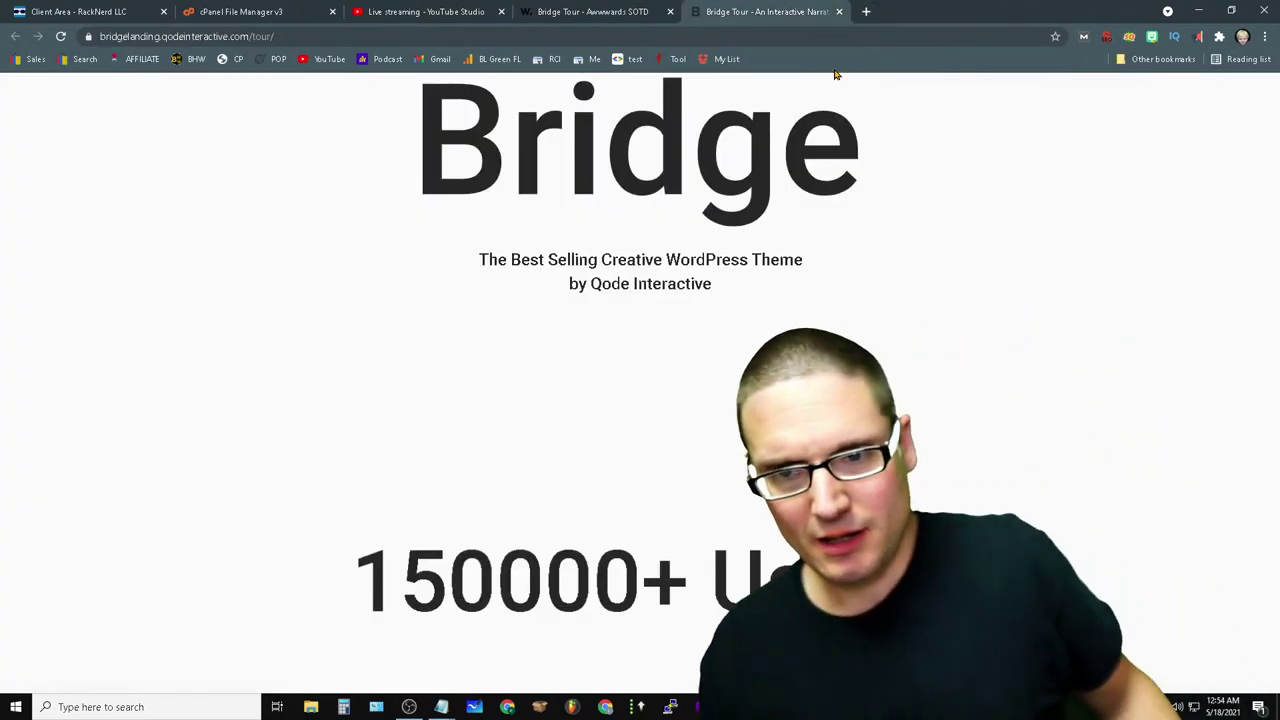
{"action": "left_click", "coordinate": [838, 11]}
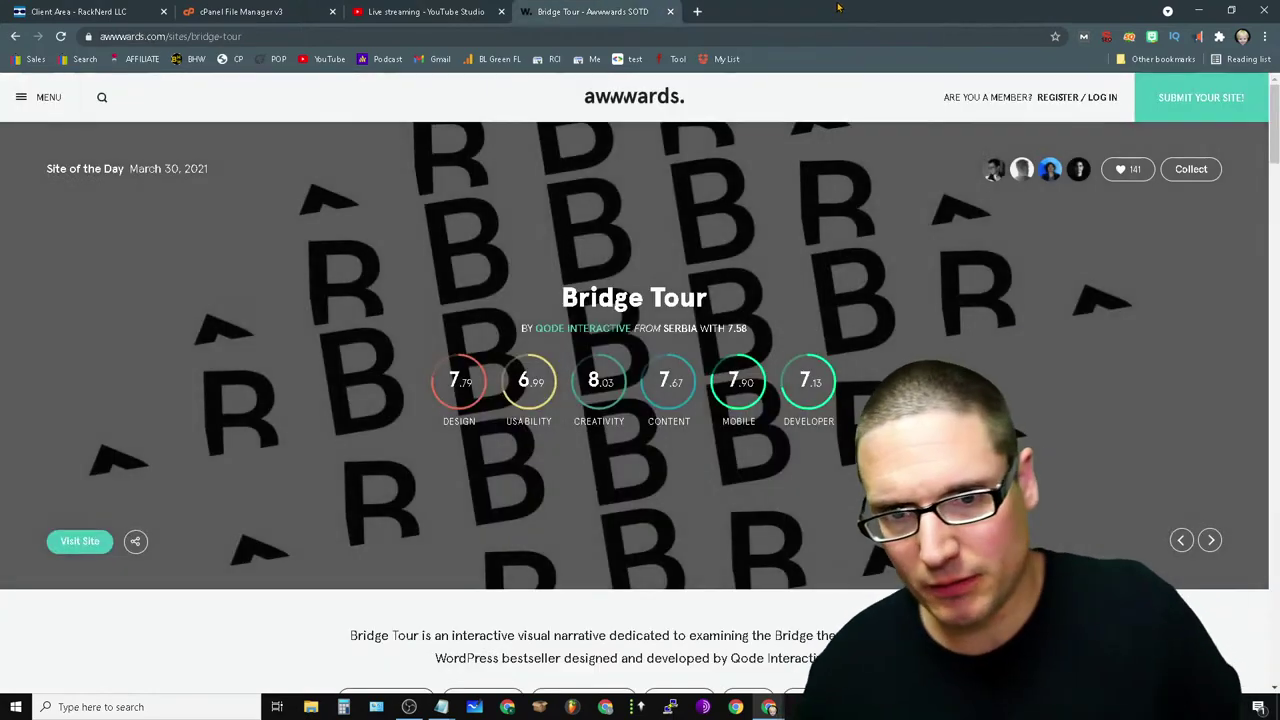
- Close the Awwwards Bridge Tour tab to return to the YouTube Studio dashboard
{"action": "left_click", "coordinate": [670, 12]}
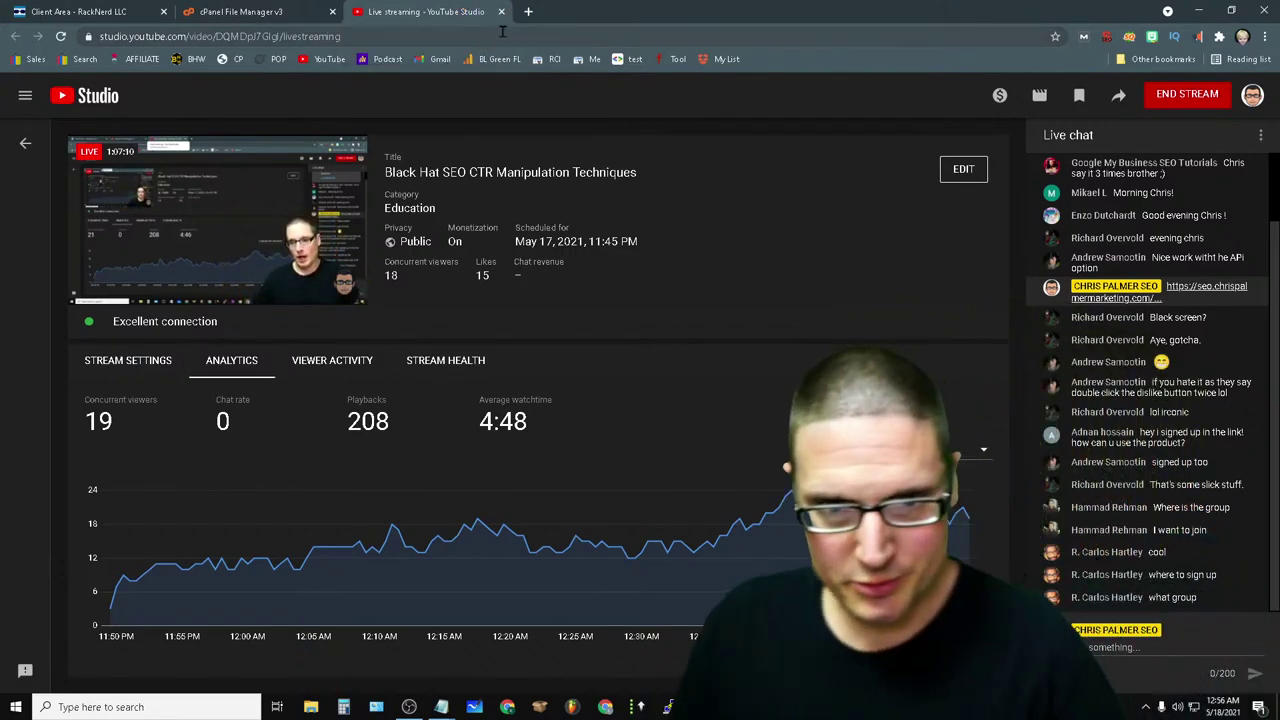
- Load seo.chrispalmermarketing.com in a new tab and look over its SEO Coaching section
{"action": "left_click", "coordinate": [528, 11]}
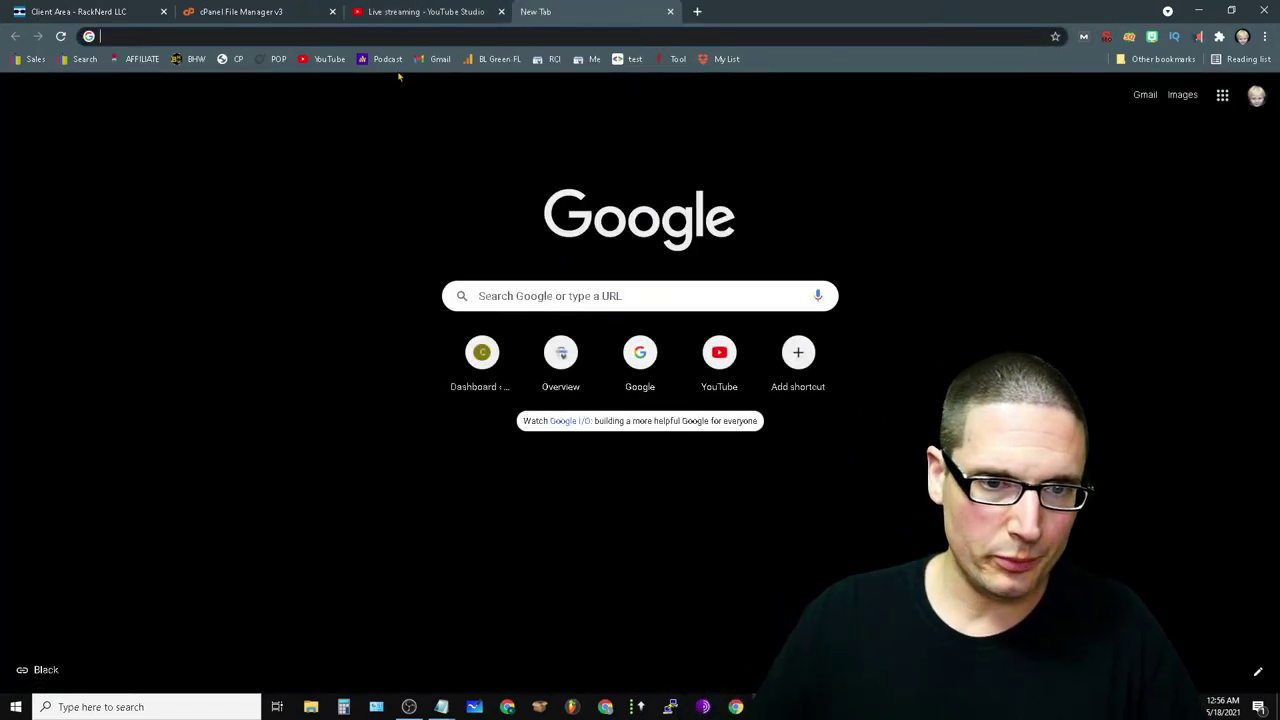
{"action": "type", "text": "seo.chrispalmermarketing.com"}
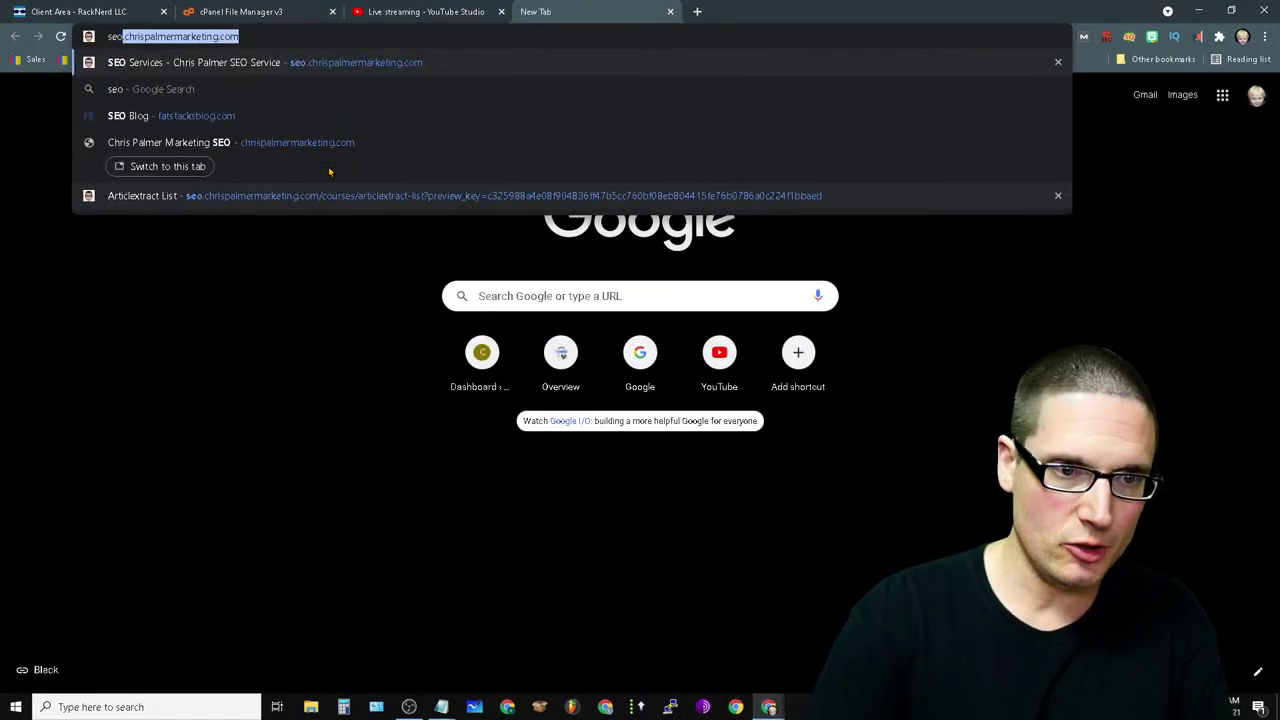
{"action": "key", "text": "Return"}
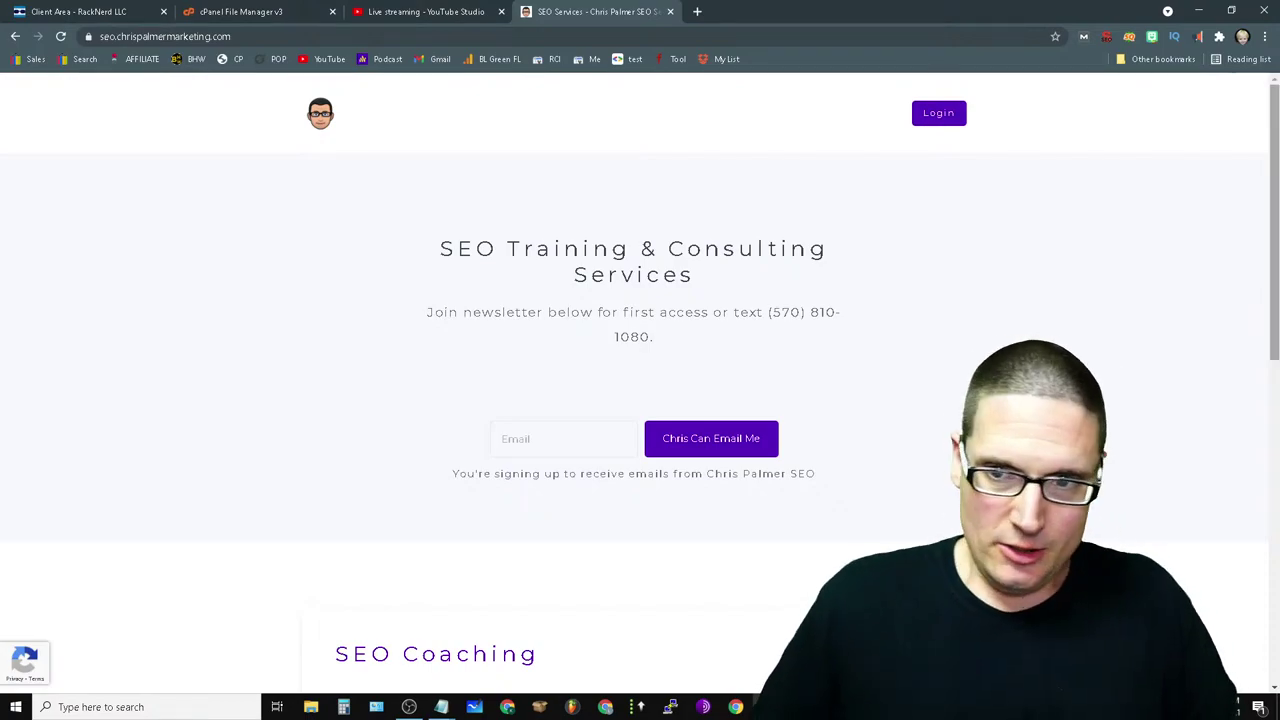
{"action": "scroll", "coordinate": [1180, 257], "scroll_direction": "down", "scroll_amount": 6}
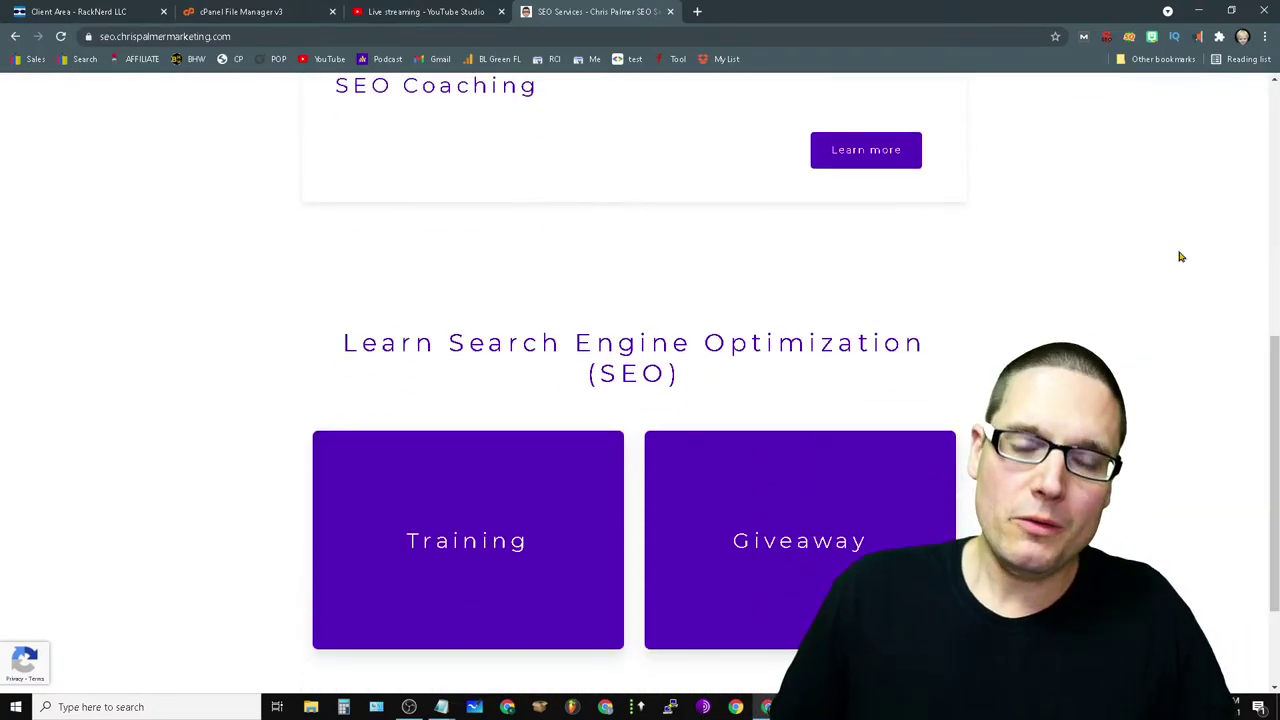
{"action": "scroll", "coordinate": [819, 432], "scroll_direction": "up", "scroll_amount": 4}
{"action": "left_click_drag", "start_coordinate": [559, 521], "coordinate": [324, 512]}
{"action": "left_click", "coordinate": [389, 537]}
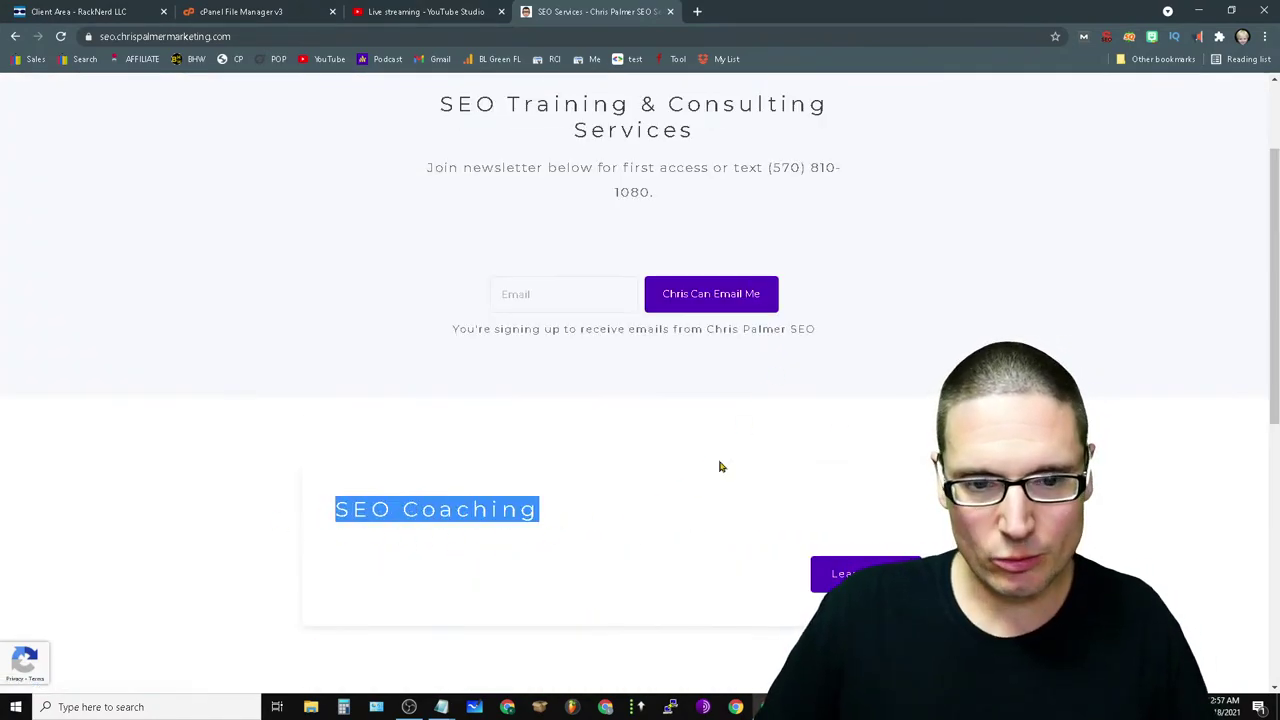
- Reload the SEO Coaching page and highlight the first group coaching plan's details
{"action": "left_click", "coordinate": [780, 366]}
{"action": "key", "text": "F5"}
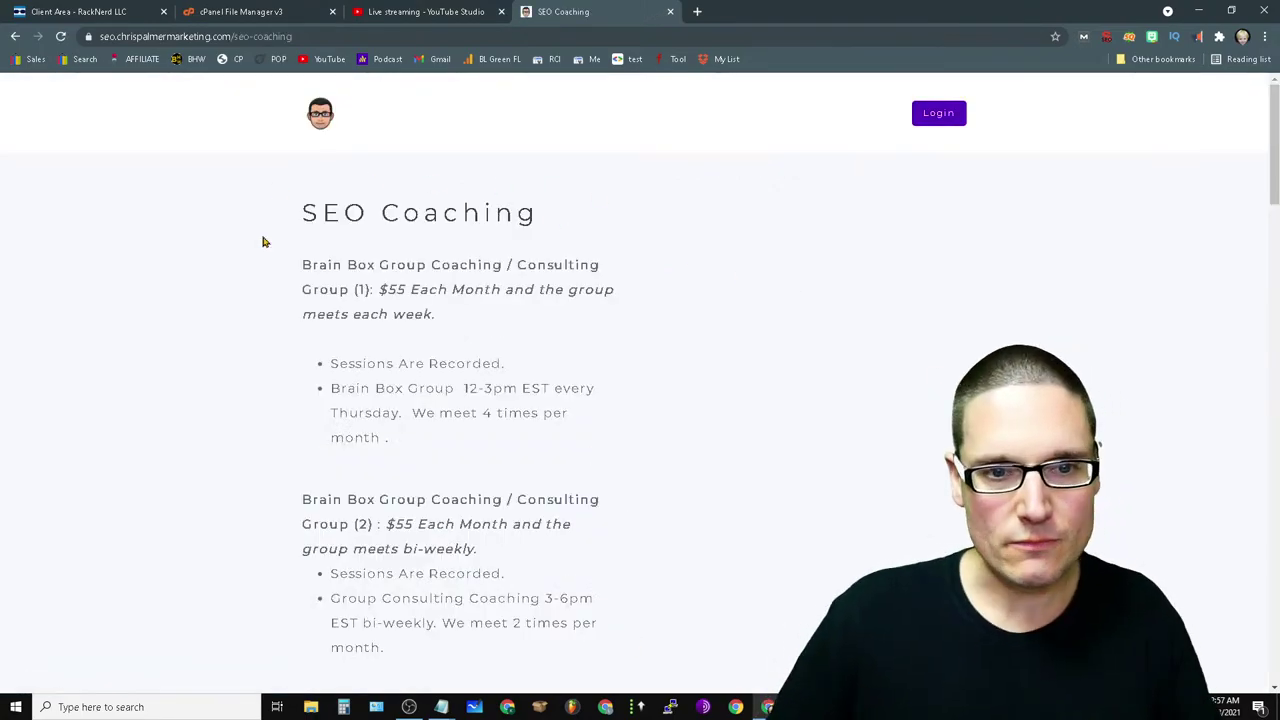
{"action": "left_click_drag", "start_coordinate": [290, 208], "coordinate": [497, 540]}
{"action": "left_click", "coordinate": [620, 371]}
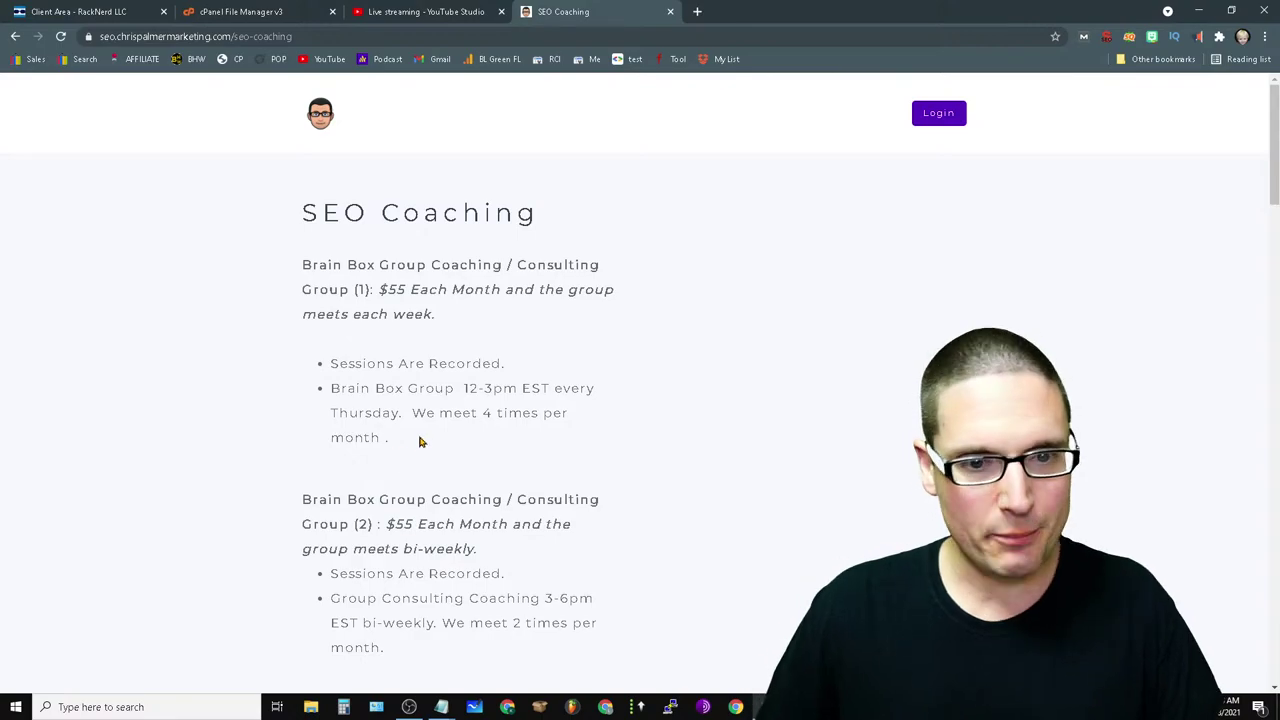
{"action": "left_click_drag", "start_coordinate": [420, 441], "coordinate": [277, 366]}
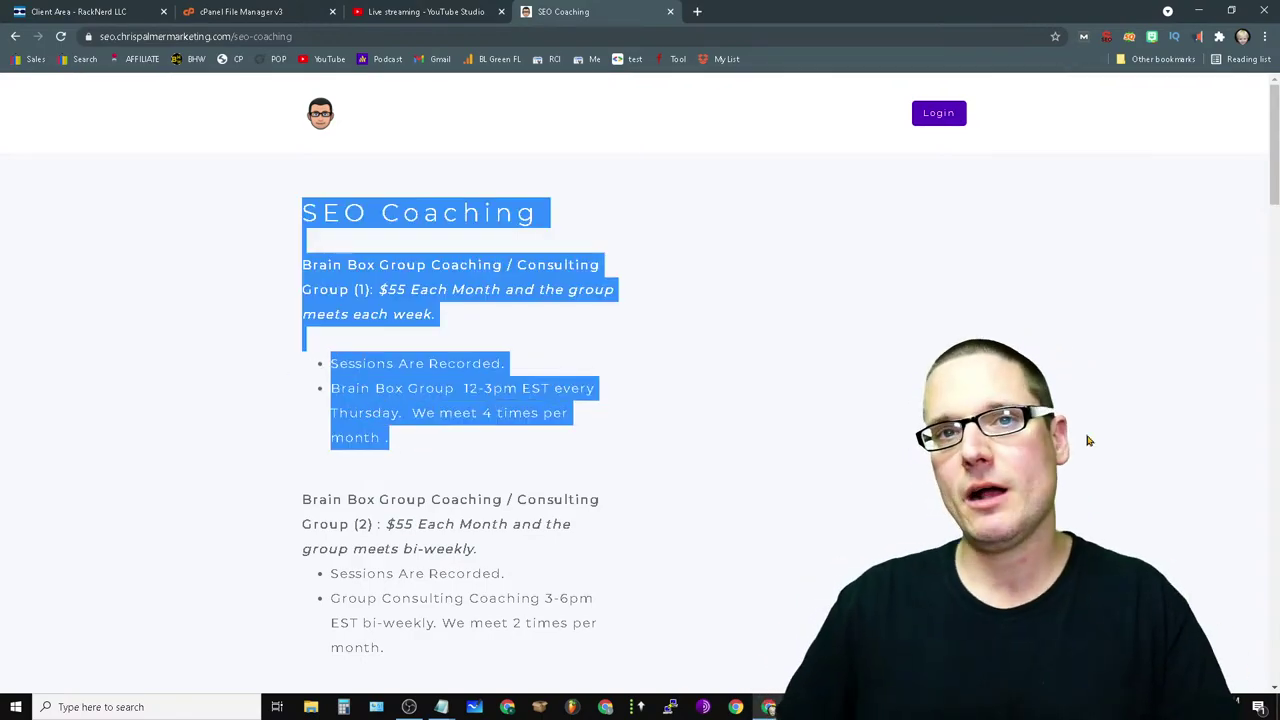
{"action": "left_click", "coordinate": [527, 334]}
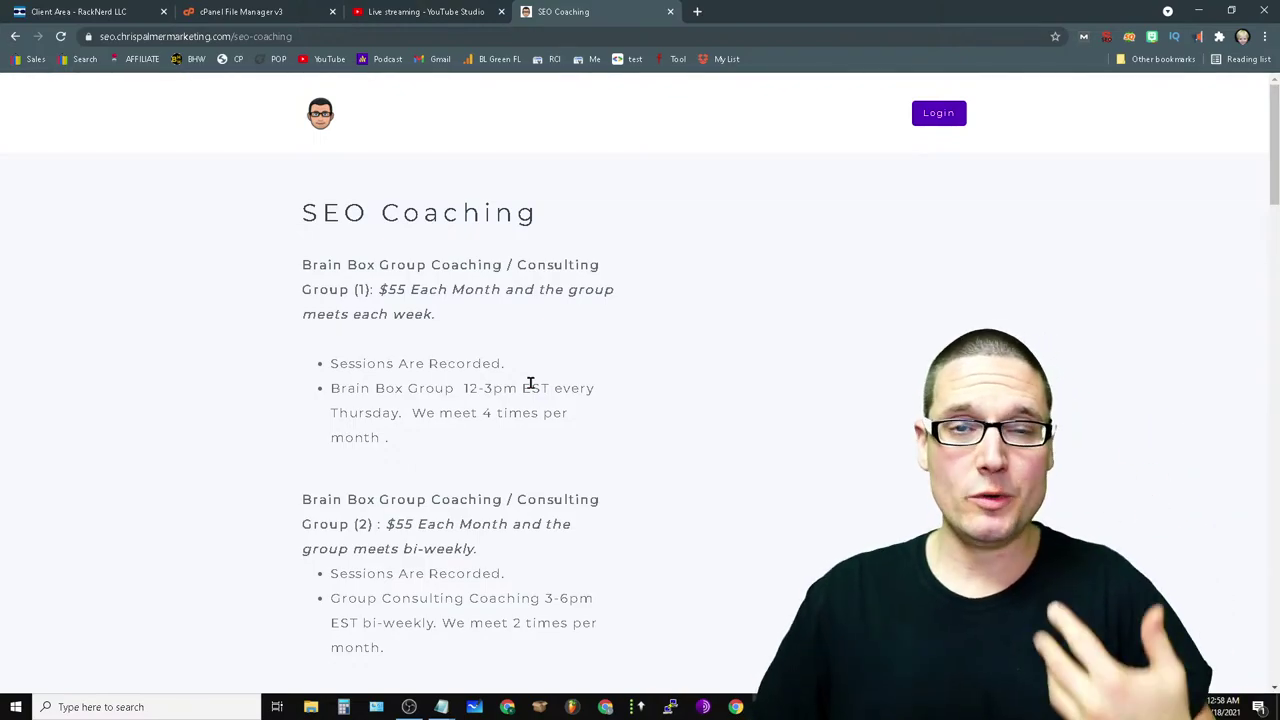
- Scroll through the pricing cards, Subscribe and Recent posts, highlighting the contact line
{"action": "scroll", "coordinate": [571, 523], "scroll_direction": "down", "scroll_amount": 4}
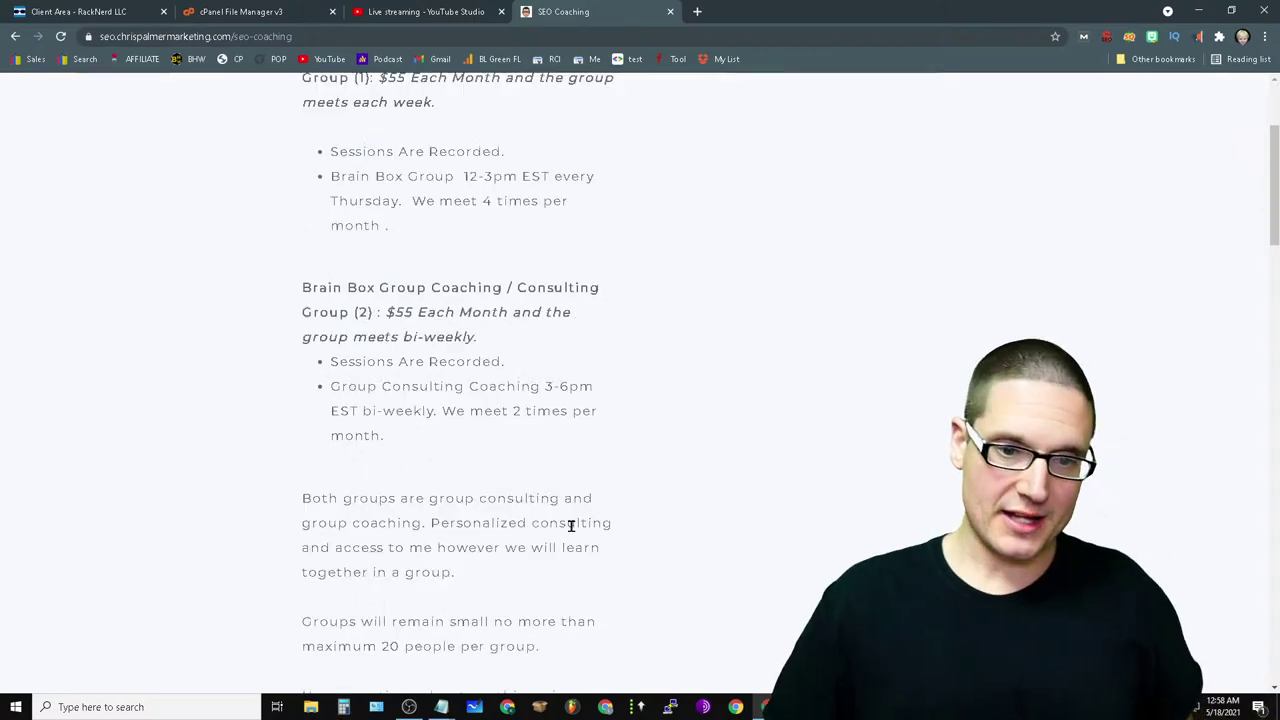
{"action": "scroll", "coordinate": [649, 563], "scroll_direction": "up", "scroll_amount": 4}
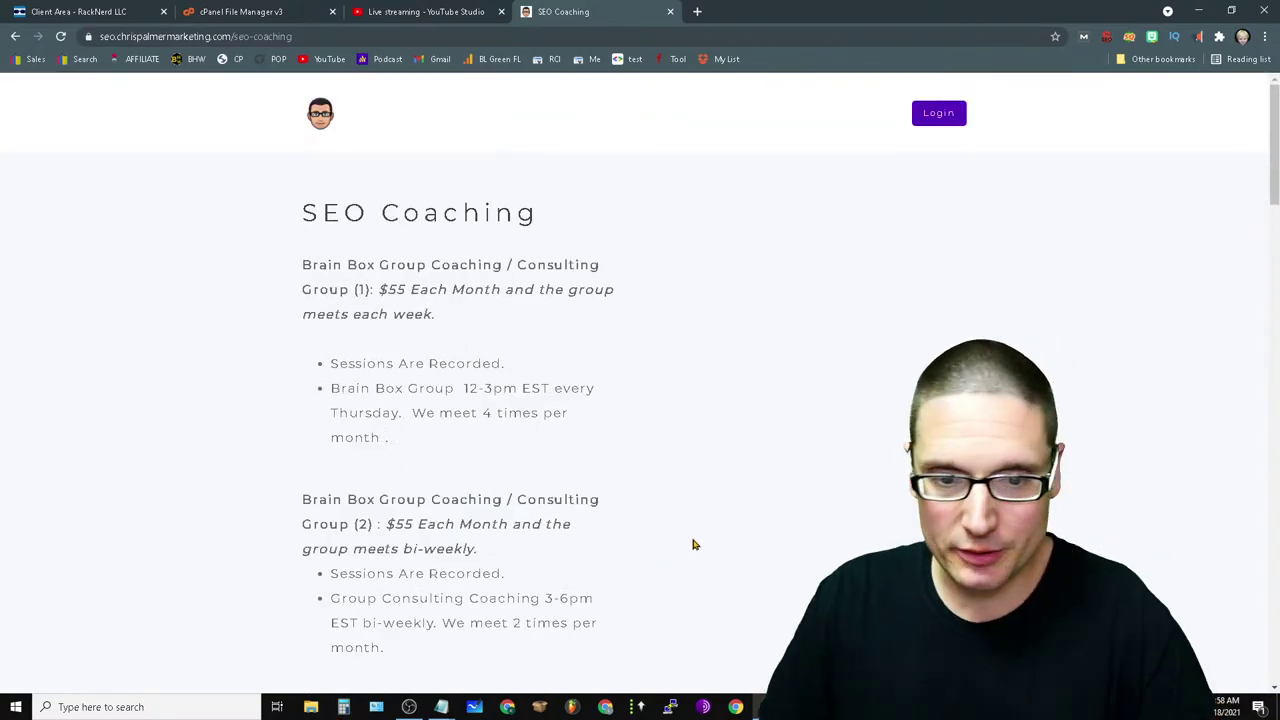
{"action": "scroll", "coordinate": [680, 525], "scroll_direction": "down", "scroll_amount": 2}
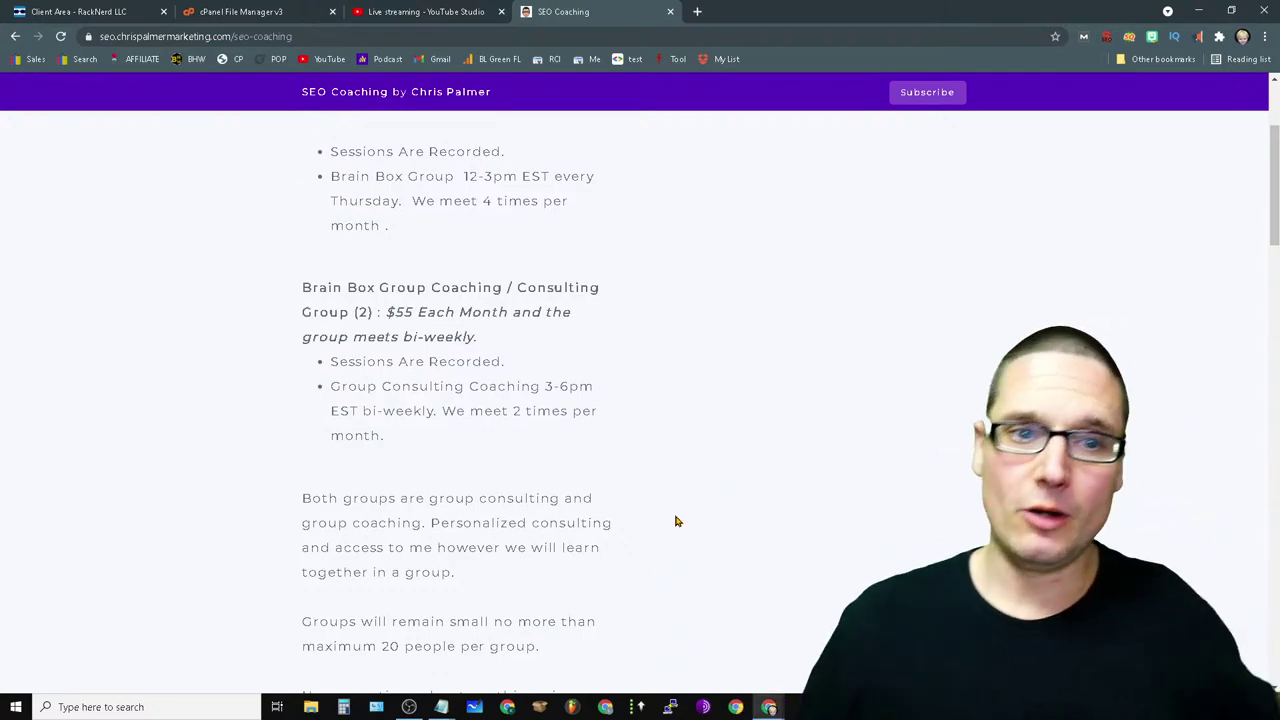
{"action": "scroll", "coordinate": [435, 427], "scroll_direction": "down", "scroll_amount": 4}
{"action": "scroll", "coordinate": [511, 469], "scroll_direction": "up", "scroll_amount": 7}
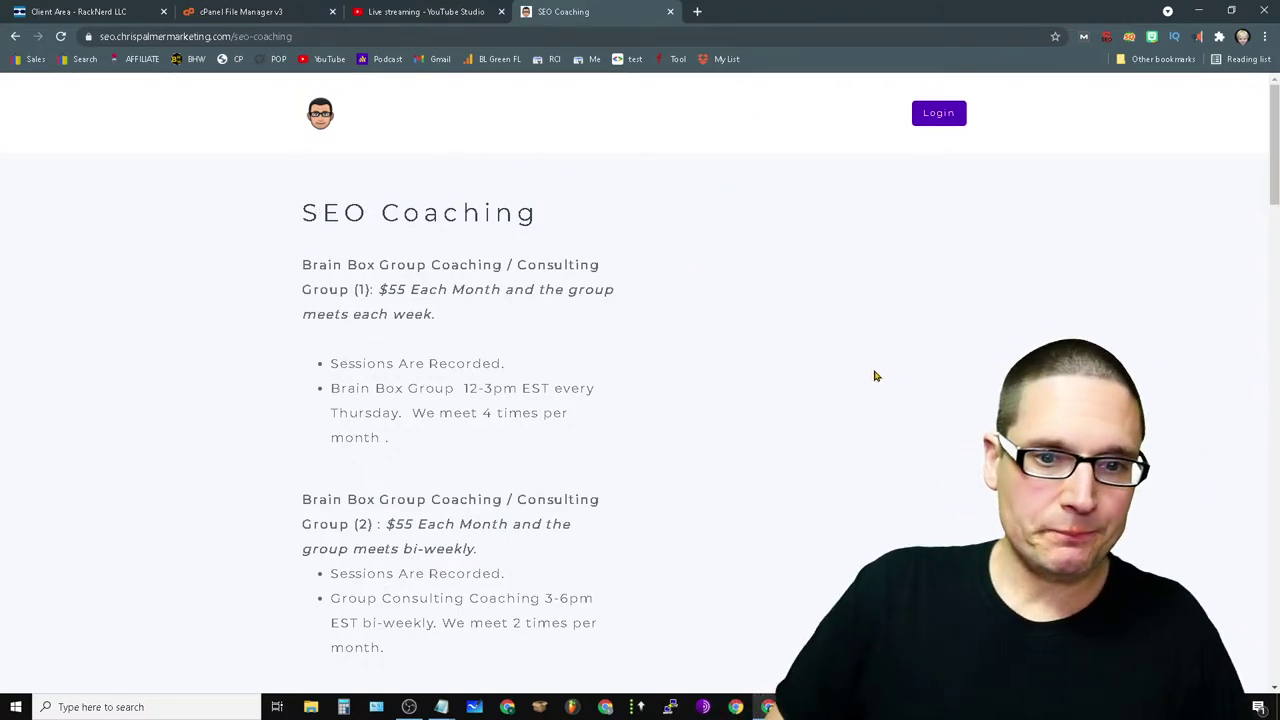
{"action": "scroll", "coordinate": [874, 376], "scroll_direction": "down", "scroll_amount": 10}
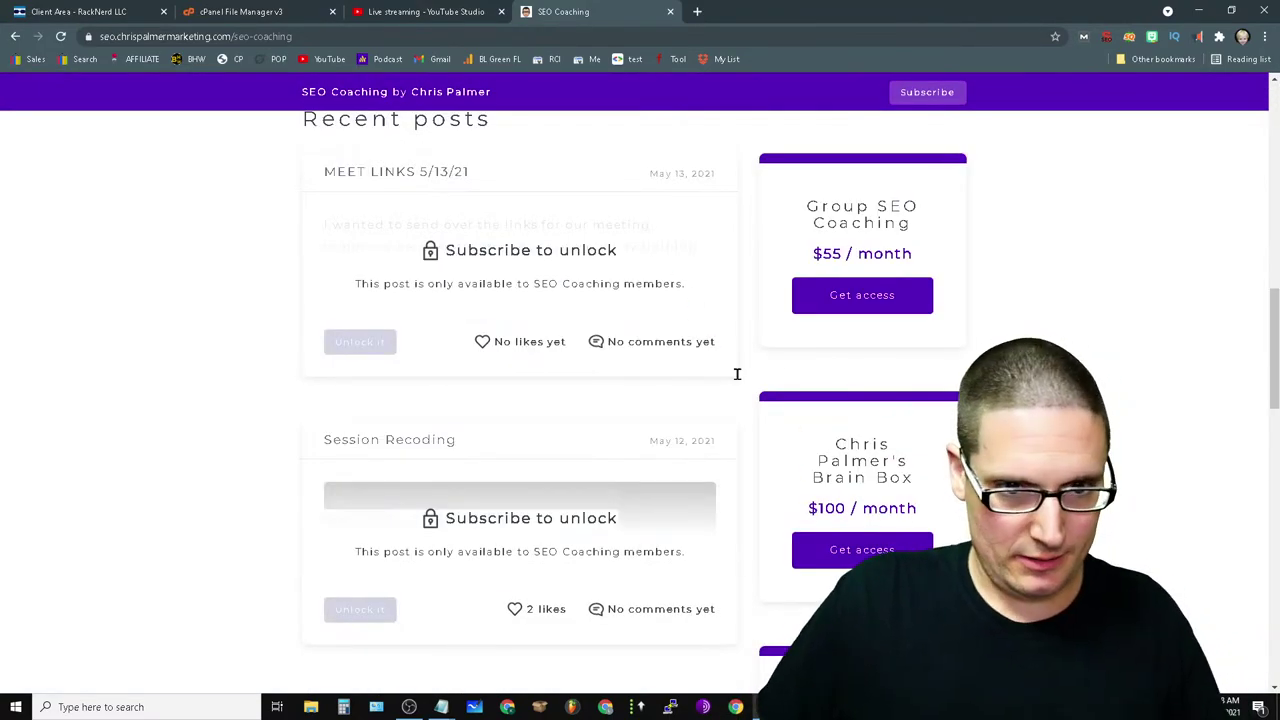
{"action": "scroll", "coordinate": [523, 417], "scroll_direction": "down", "scroll_amount": 8}
{"action": "scroll", "coordinate": [806, 589], "scroll_direction": "up", "scroll_amount": 12}
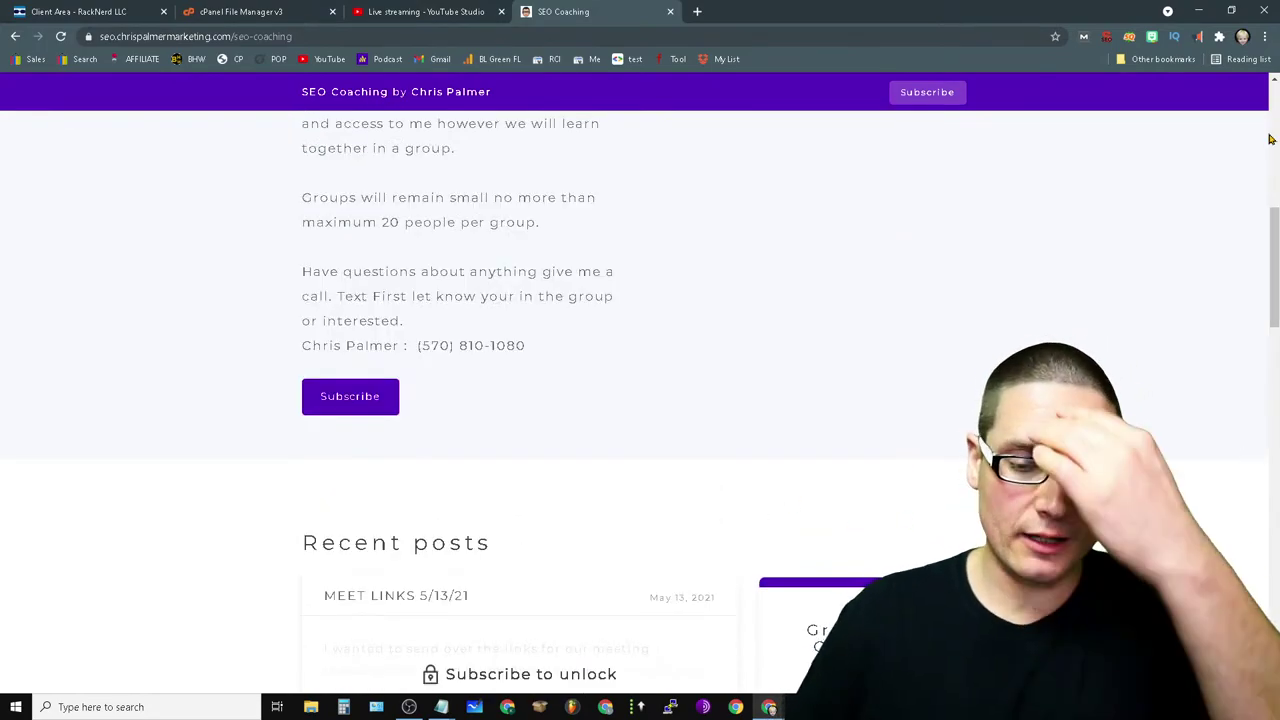
{"action": "scroll", "coordinate": [940, 170], "scroll_direction": "down", "scroll_amount": 2}
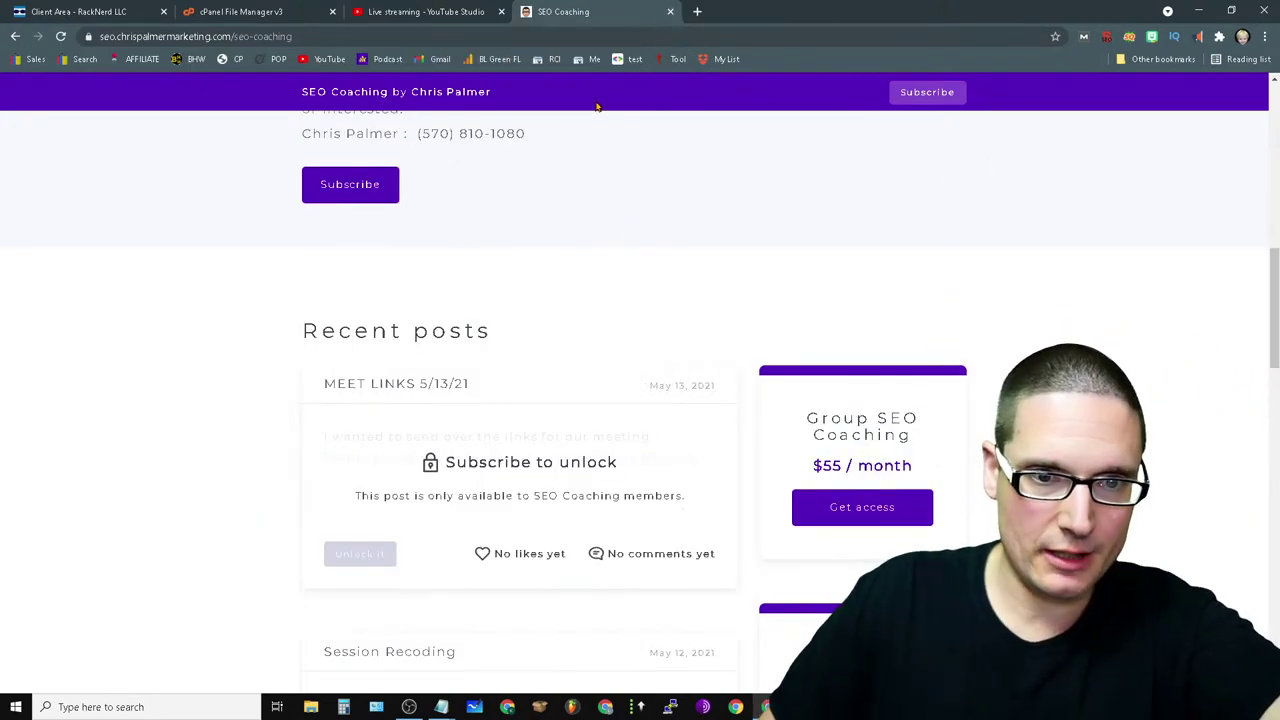
{"action": "left_click_drag", "start_coordinate": [331, 159], "coordinate": [794, 203]}
{"action": "left_click", "coordinate": [794, 203]}
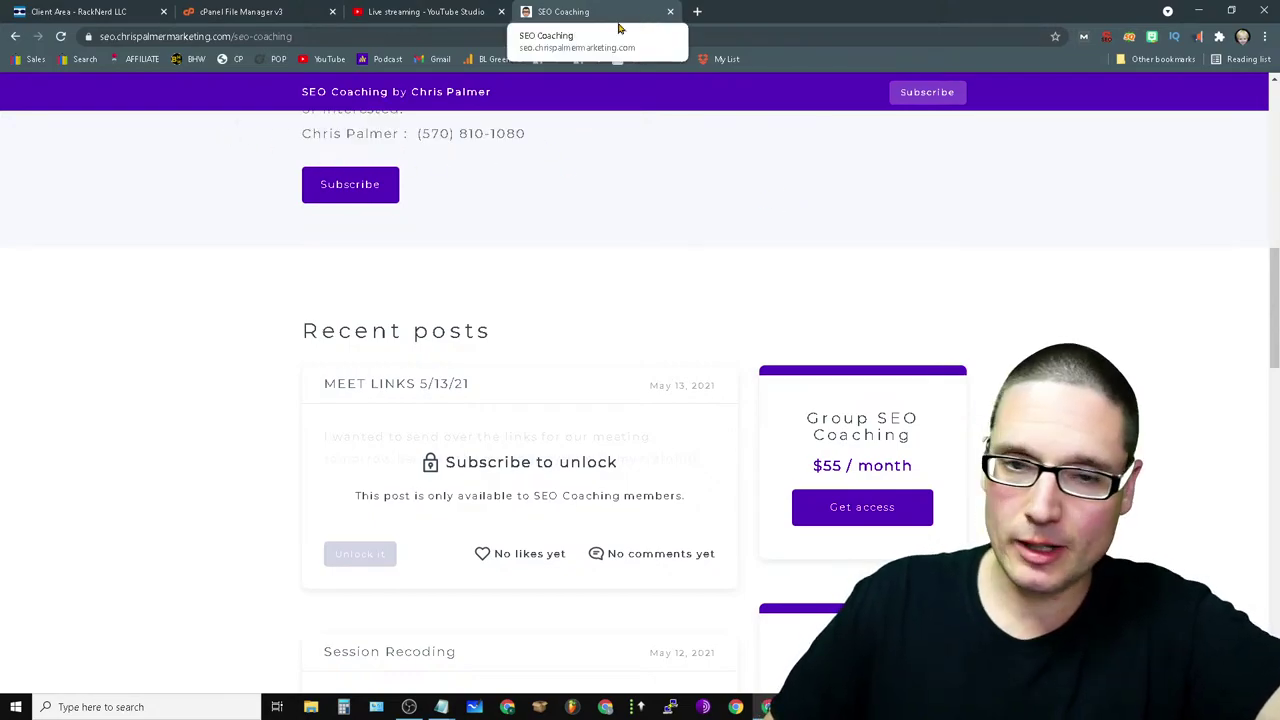
- Close the coaching page, note the sign-up questions in chat, and load seo.chrispalmermarketing.com in a new tab
{"action": "left_click", "coordinate": [670, 12]}
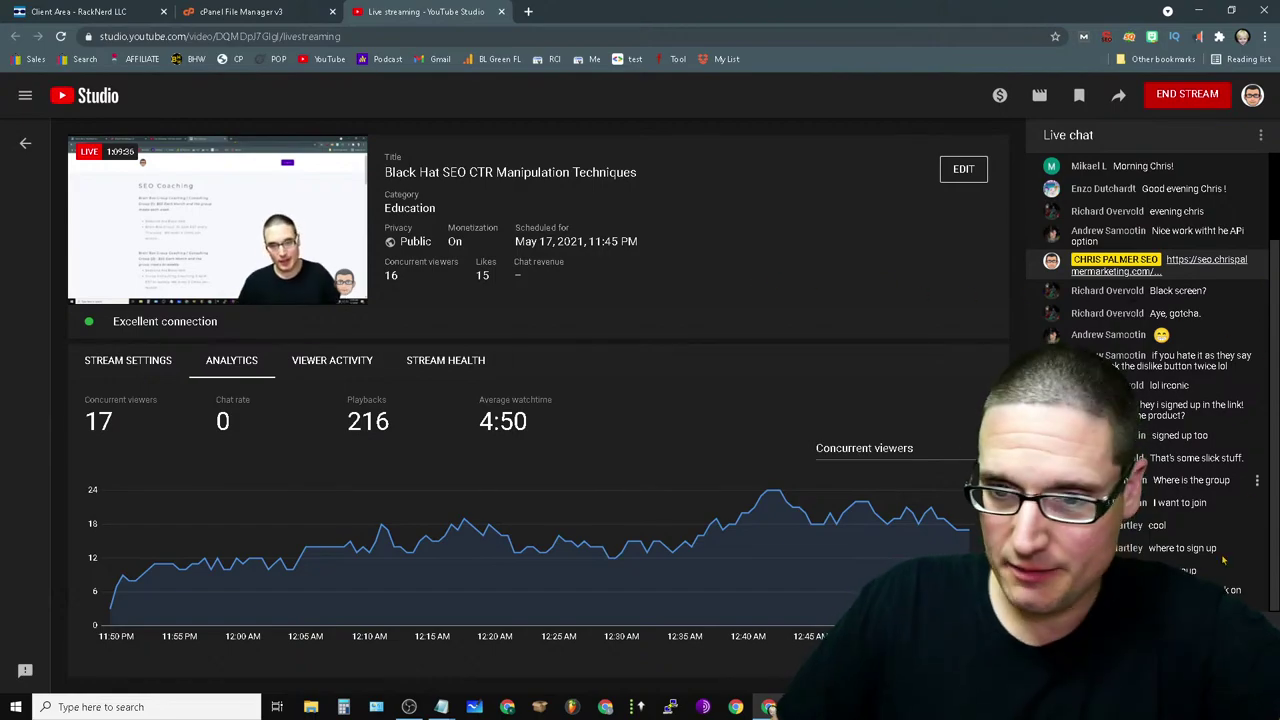
{"action": "left_click_drag", "start_coordinate": [1148, 548], "coordinate": [1253, 590]}
{"action": "left_click", "coordinate": [1253, 590]}
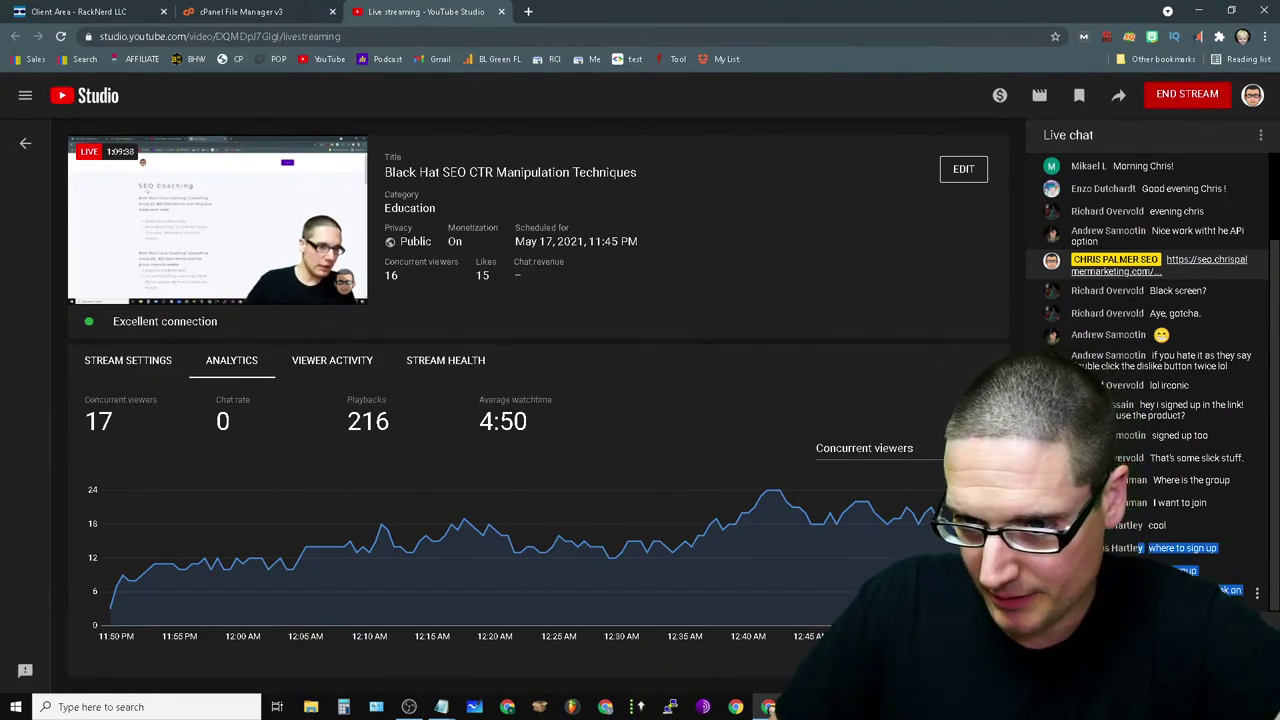
{"action": "left_click", "coordinate": [526, 11]}
{"action": "type", "text": "seo.chrispalmermarketing.com"}
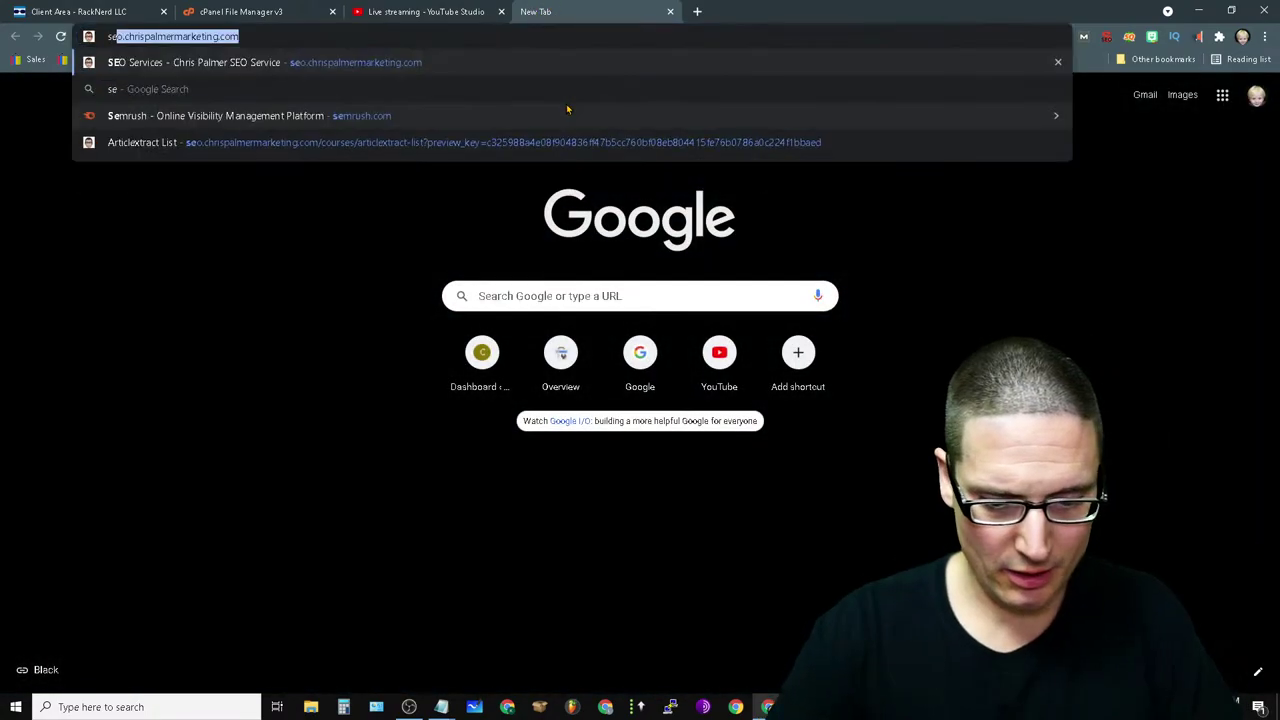
{"action": "key", "text": "Return"}
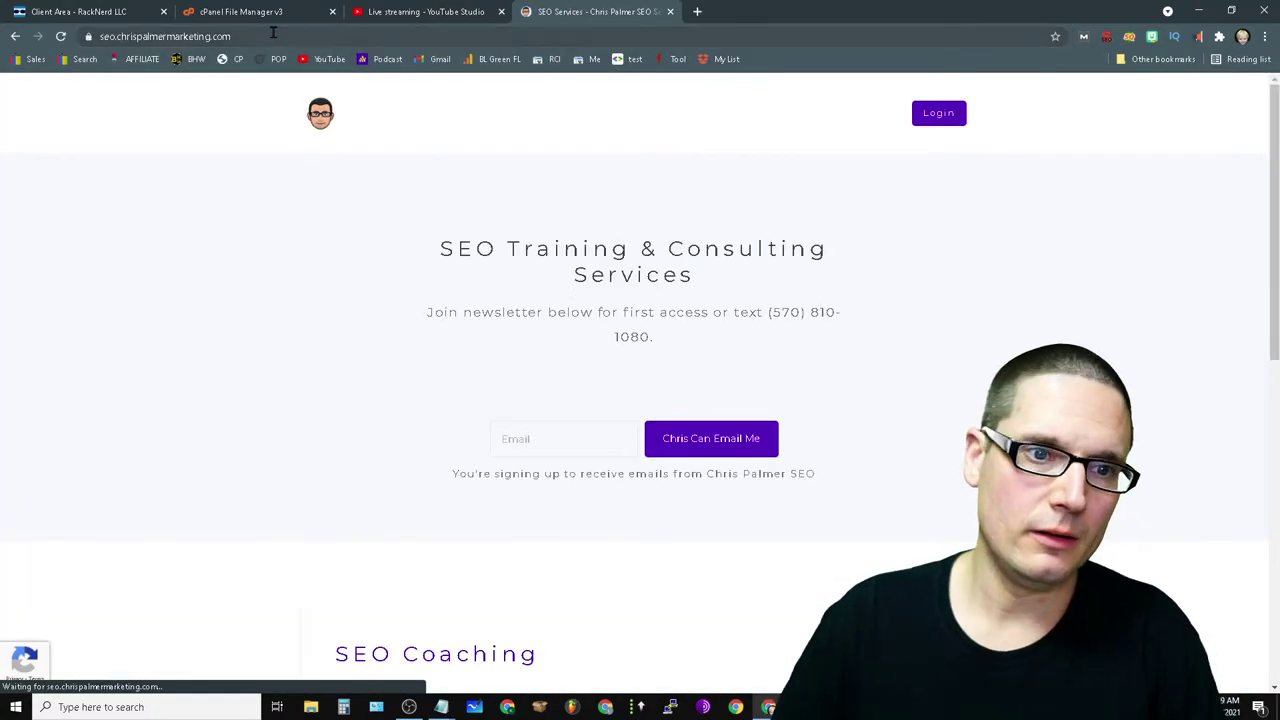
- Copy the SEO site's address and paste it into the live chat message
{"action": "left_click", "coordinate": [200, 36]}
{"action": "right_click", "coordinate": [275, 36]}
{"action": "left_click", "coordinate": [437, 11]}
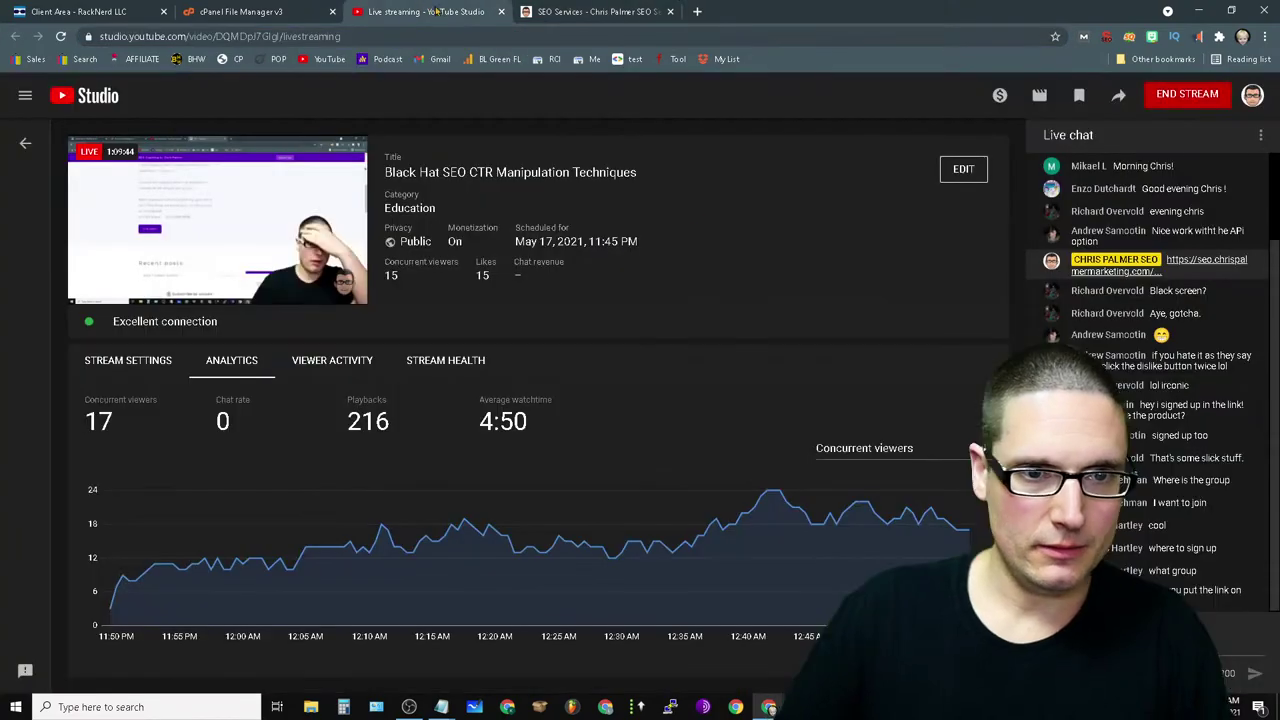
{"action": "right_click", "coordinate": [1126, 648]}
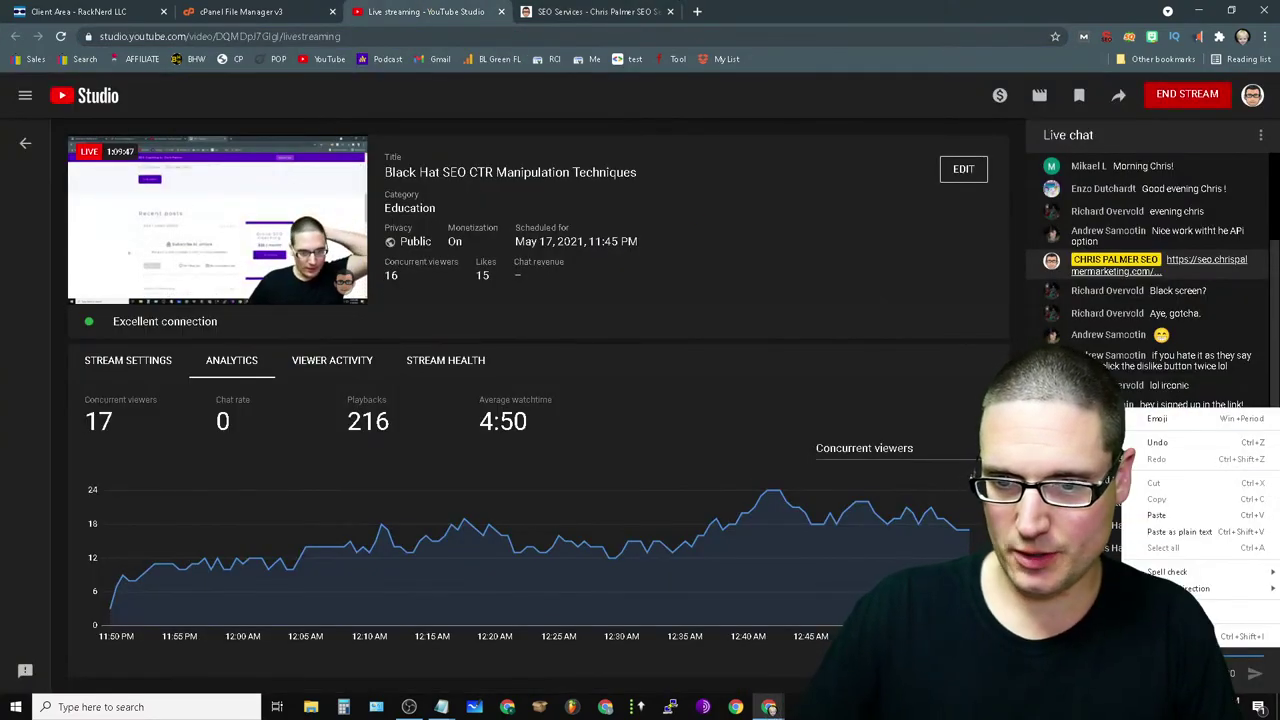
{"action": "left_click", "coordinate": [1191, 516]}
- Copy the SEO Coaching page link and send it in the live chat as plain text
{"action": "left_click", "coordinate": [524, 14]}
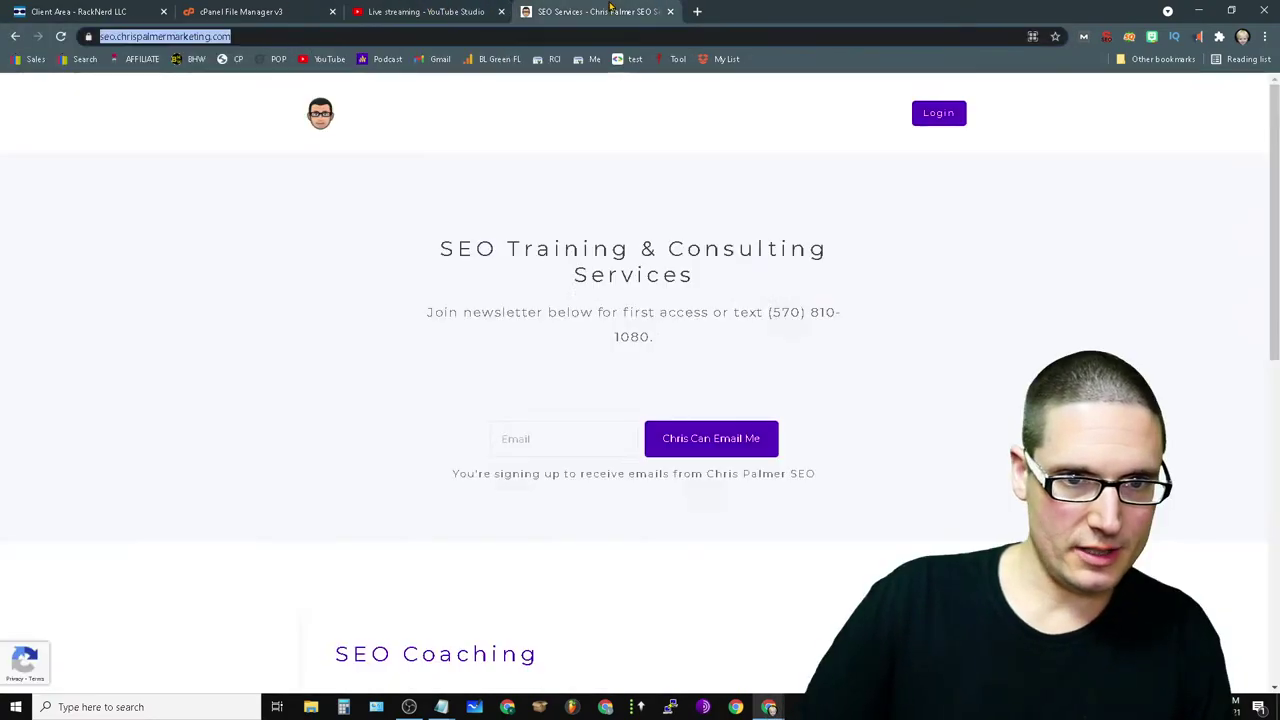
{"action": "scroll", "coordinate": [760, 470], "scroll_direction": "down", "scroll_amount": 5}
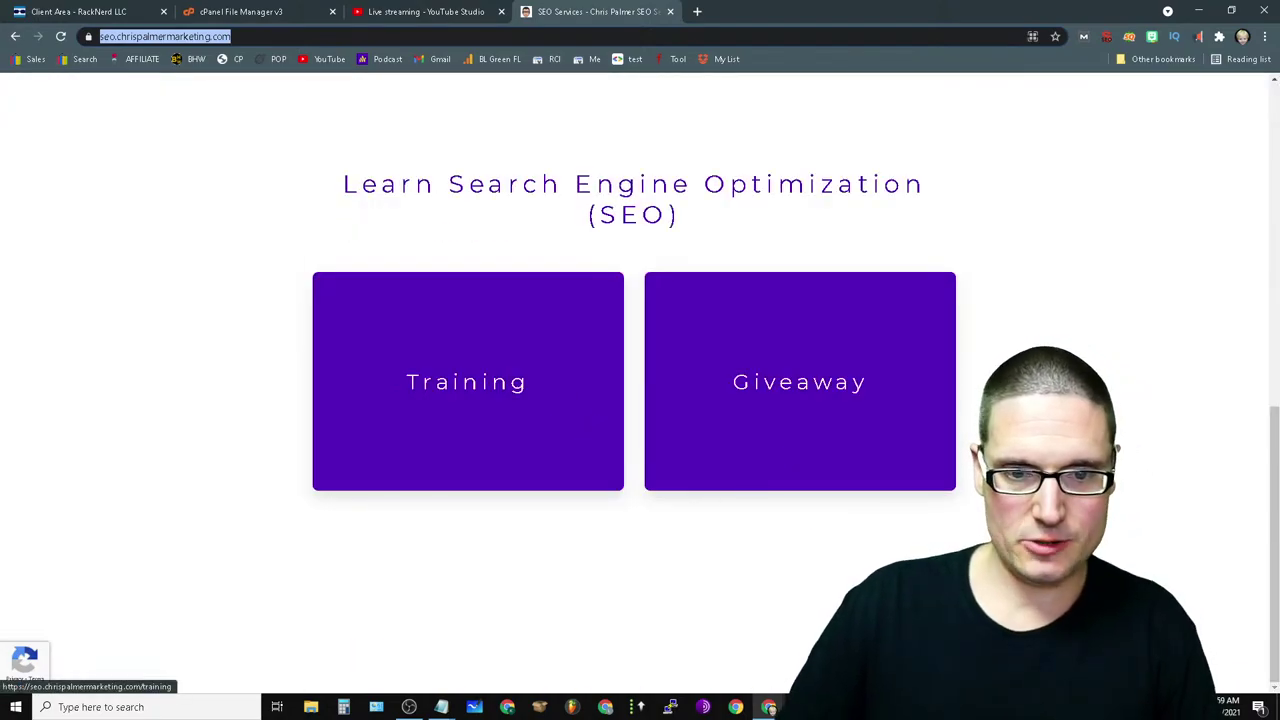
{"action": "scroll", "coordinate": [577, 422], "scroll_direction": "up", "scroll_amount": 4}
{"action": "left_click", "coordinate": [876, 412]}
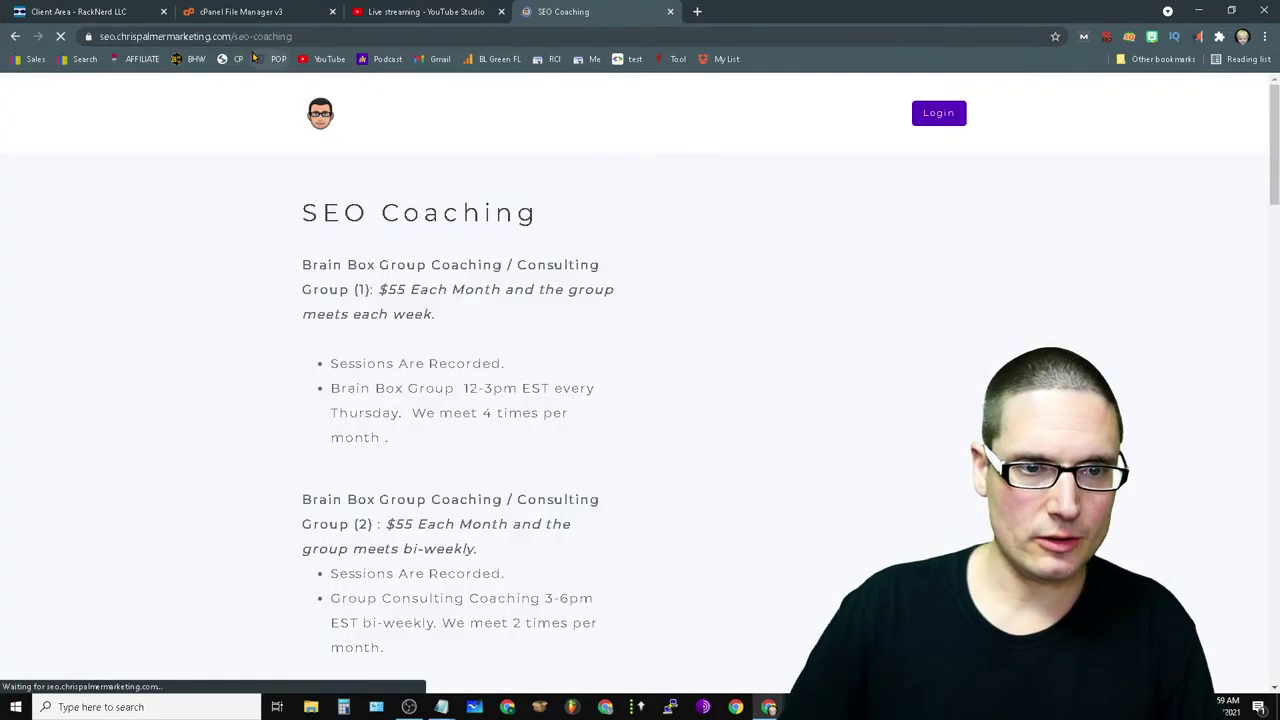
{"action": "right_click", "coordinate": [306, 36]}
{"action": "left_click", "coordinate": [309, 98]}
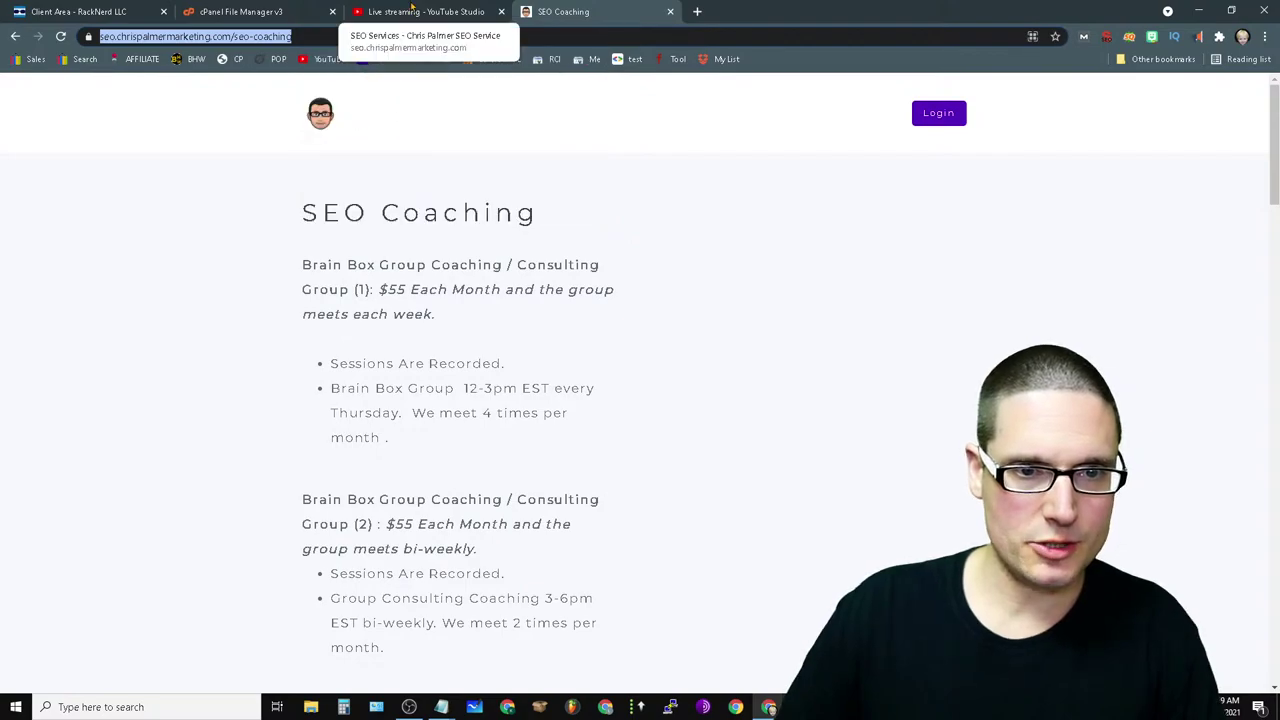
{"action": "left_click", "coordinate": [425, 12]}
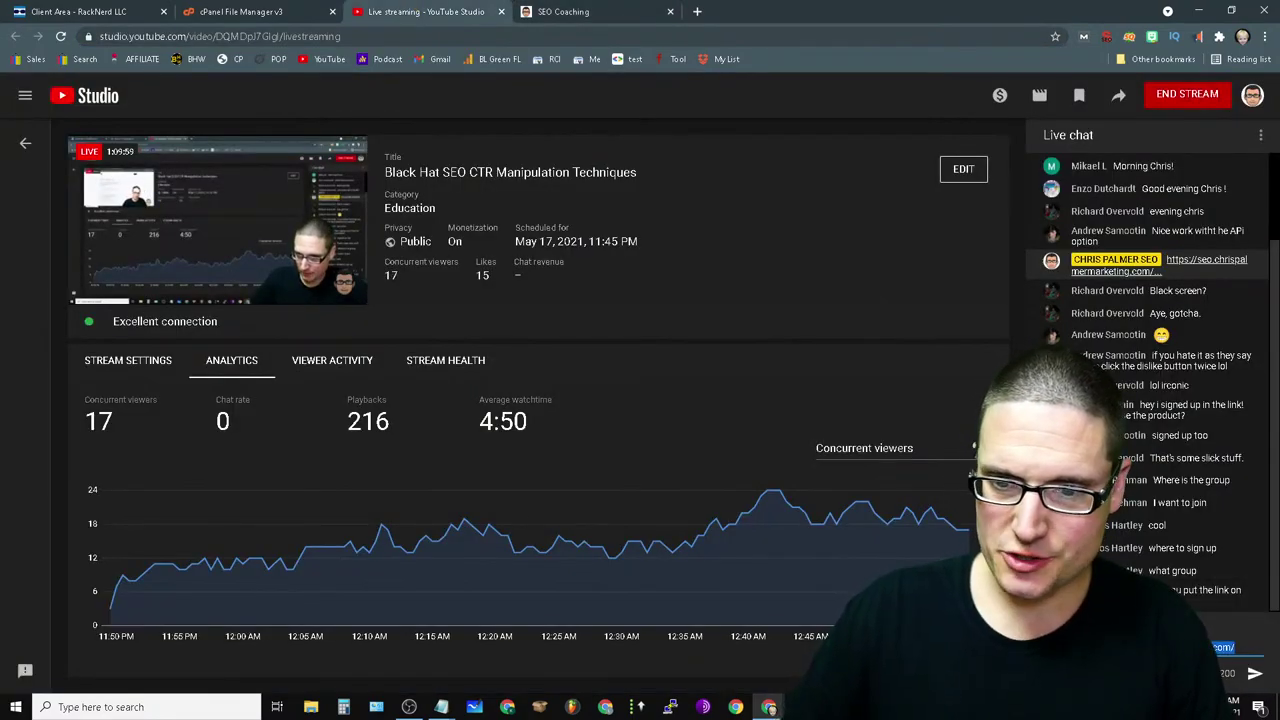
{"action": "right_click", "coordinate": [1183, 647]}
{"action": "left_click", "coordinate": [1125, 476]}
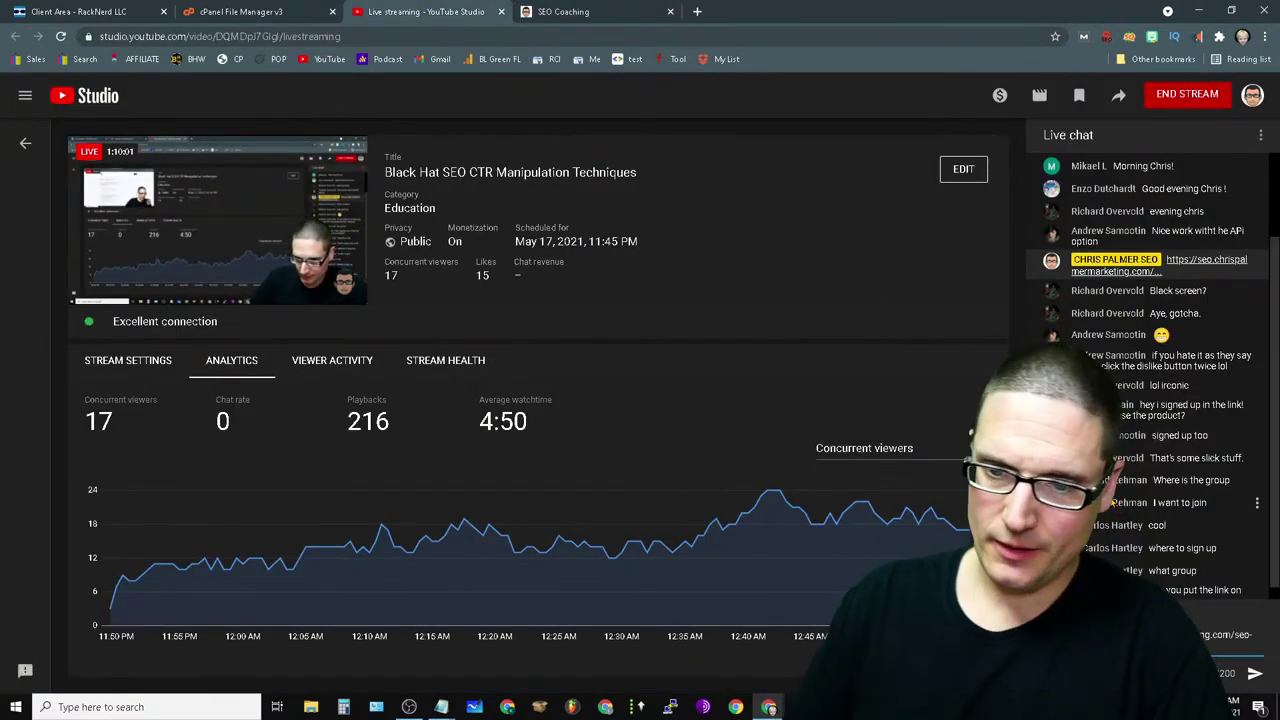
{"action": "key", "text": "Return"}
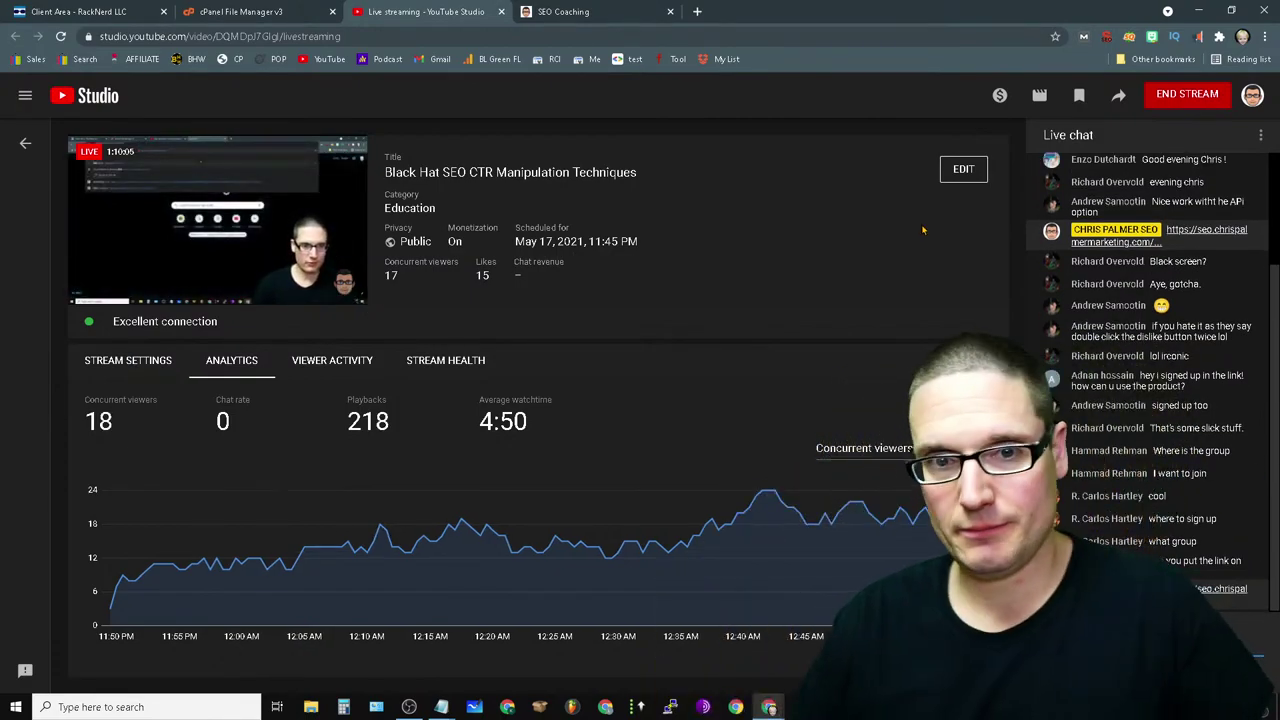
- Close the SEO Coaching tab and switch back to the YouTube Studio live-stream dashboard
{"action": "left_click", "coordinate": [537, 10]}
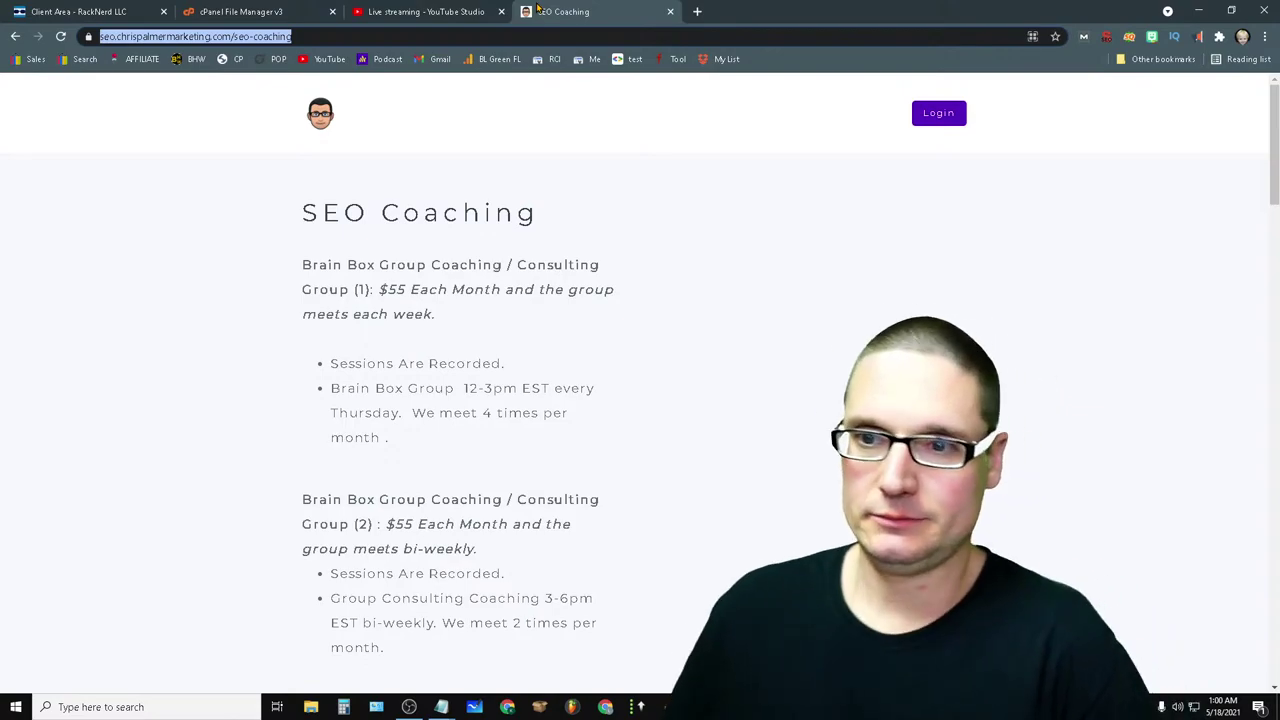
{"action": "left_click", "coordinate": [670, 12]}
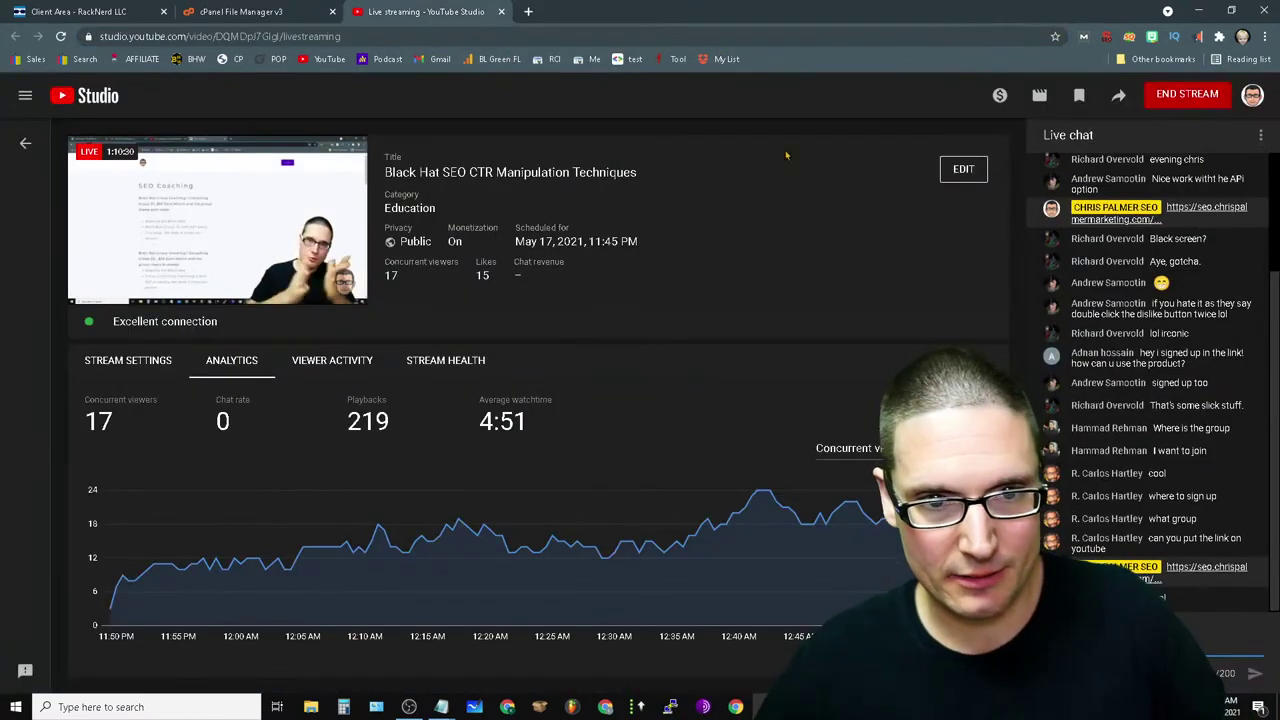
{"action": "left_click", "coordinate": [301, 8]}
{"action": "left_click", "coordinate": [440, 8]}
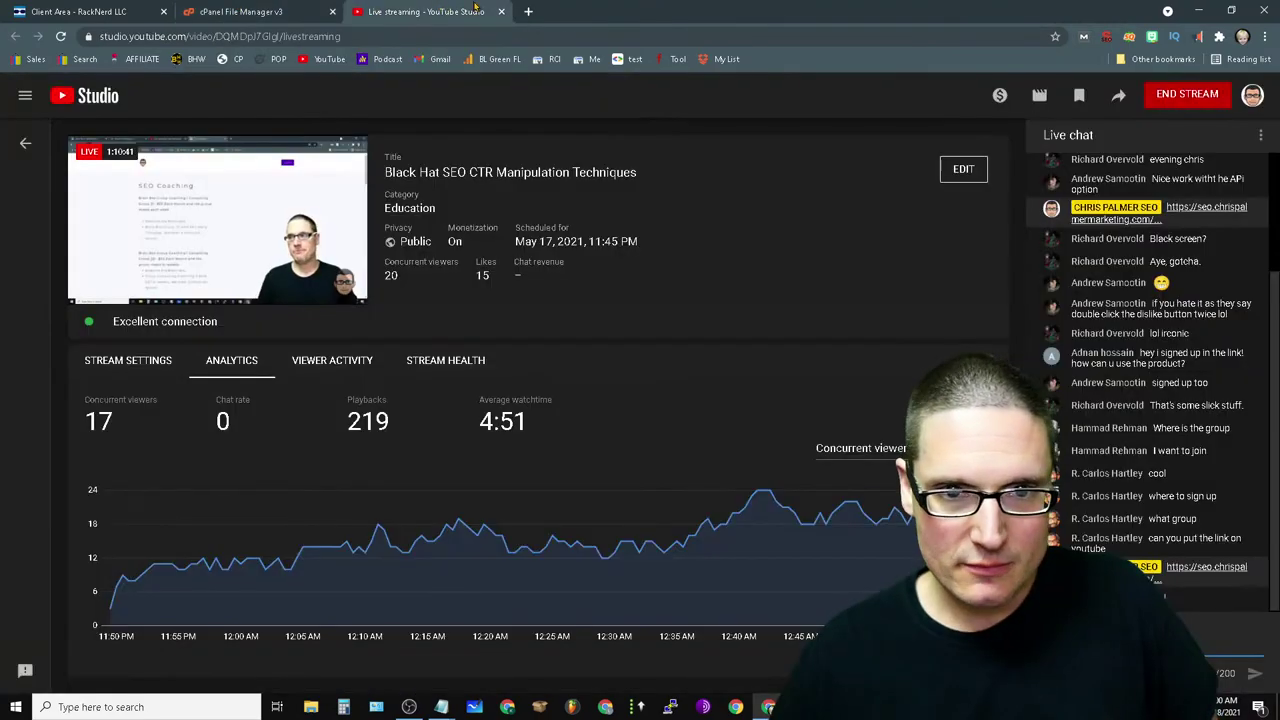
- Search Google for 'gary vee' in a new tab
{"action": "left_click", "coordinate": [528, 11]}
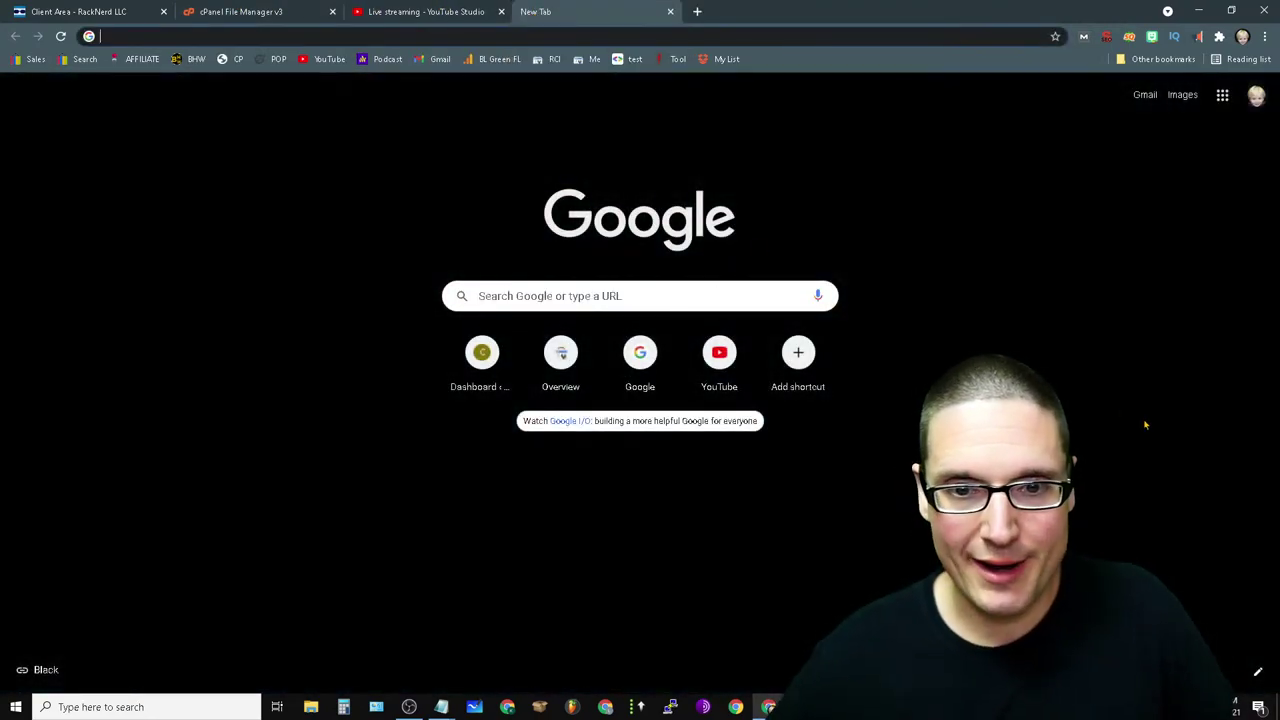
{"action": "left_click", "coordinate": [488, 296]}
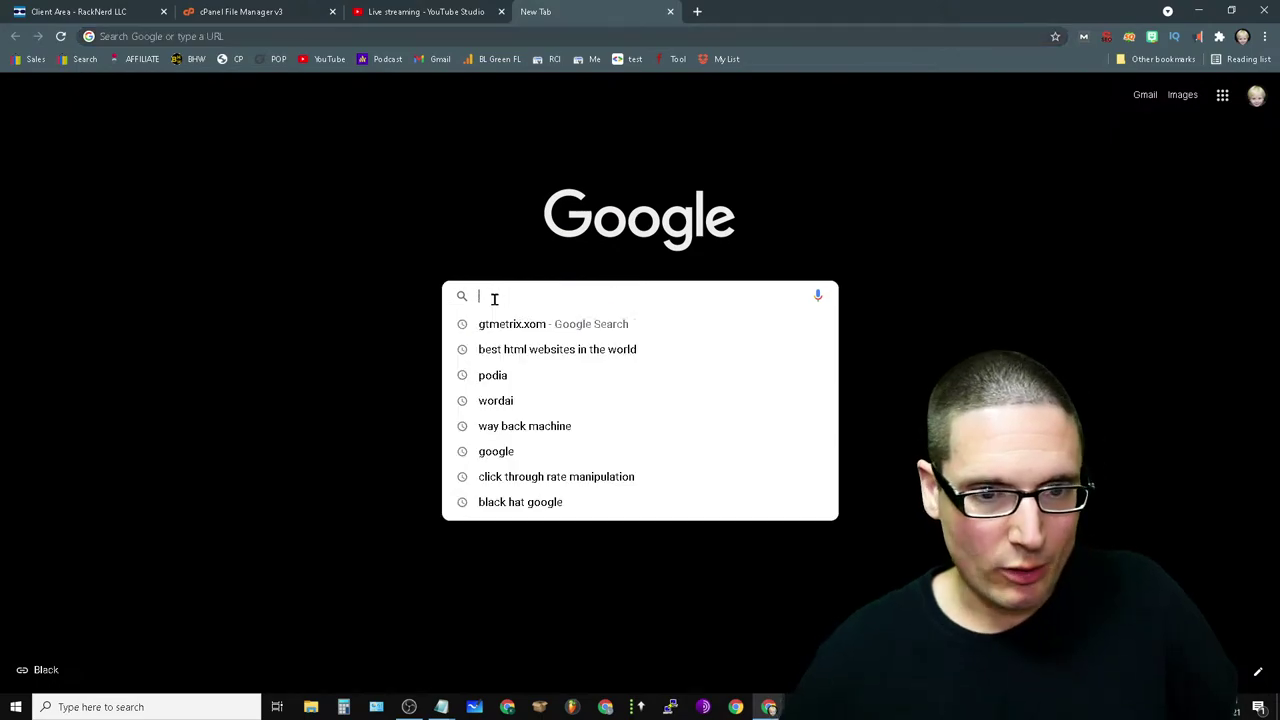
{"action": "key", "text": "Escape"}
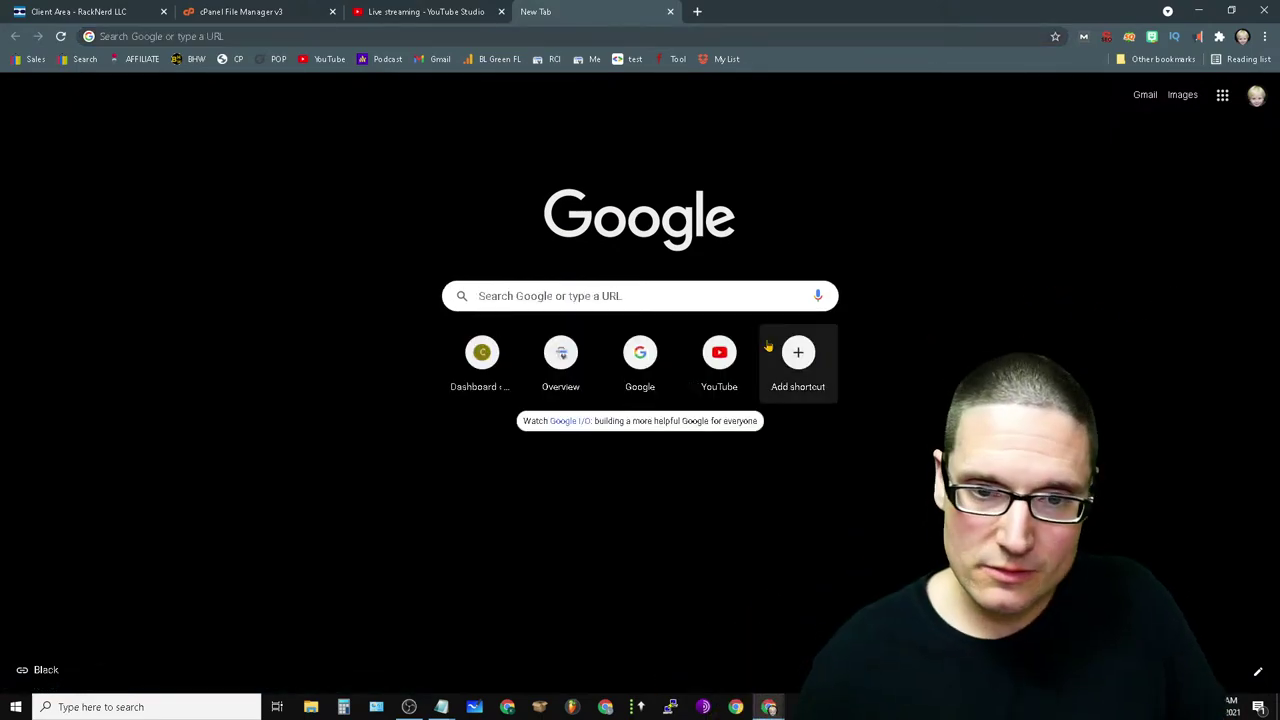
{"action": "left_click", "coordinate": [705, 292]}
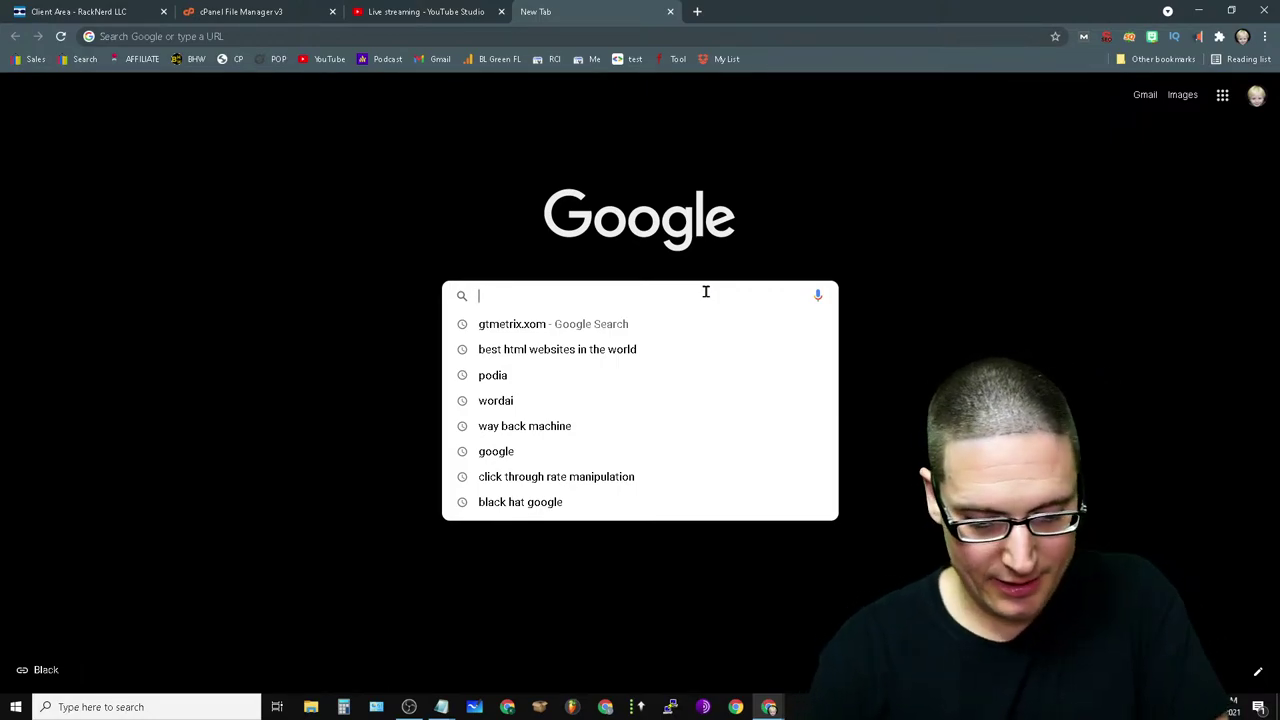
{"action": "type", "text": "gary vee"}
{"action": "key", "text": "Return"}
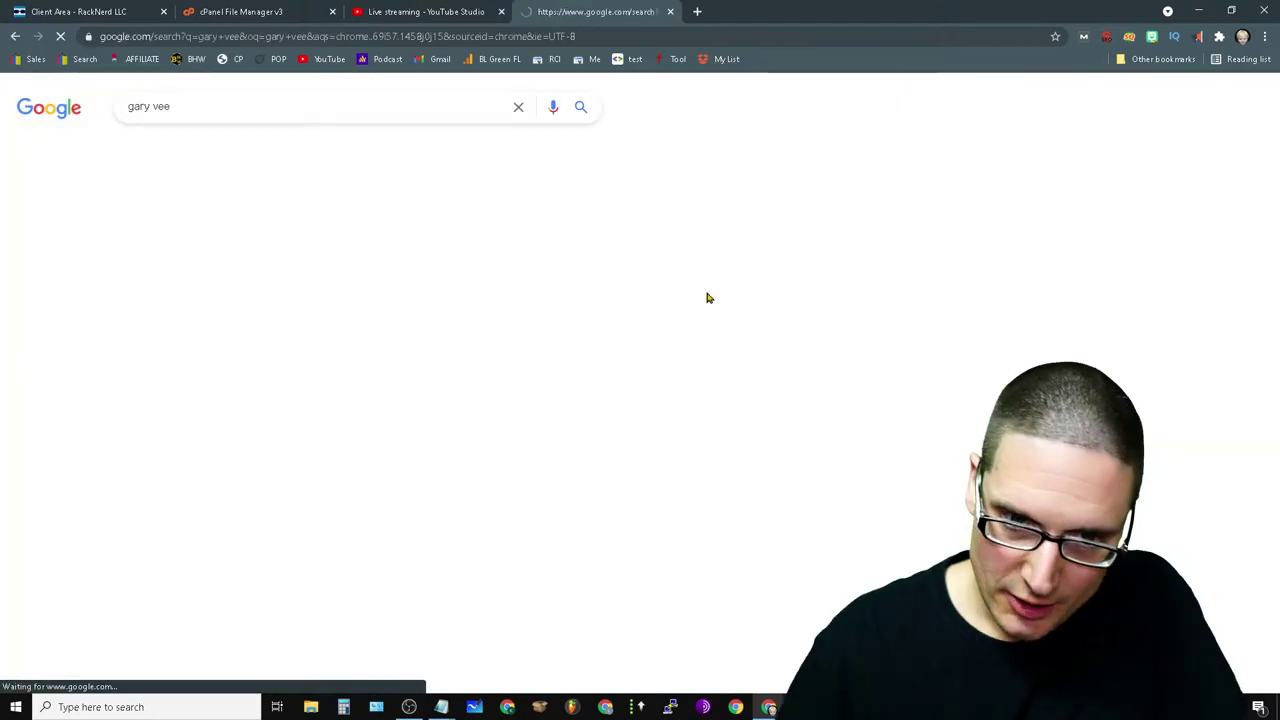
- Browse the results and highlight the knowledge panel's Books and Profiles, then close the tab
{"action": "scroll", "coordinate": [1123, 434], "scroll_direction": "down", "scroll_amount": 5}
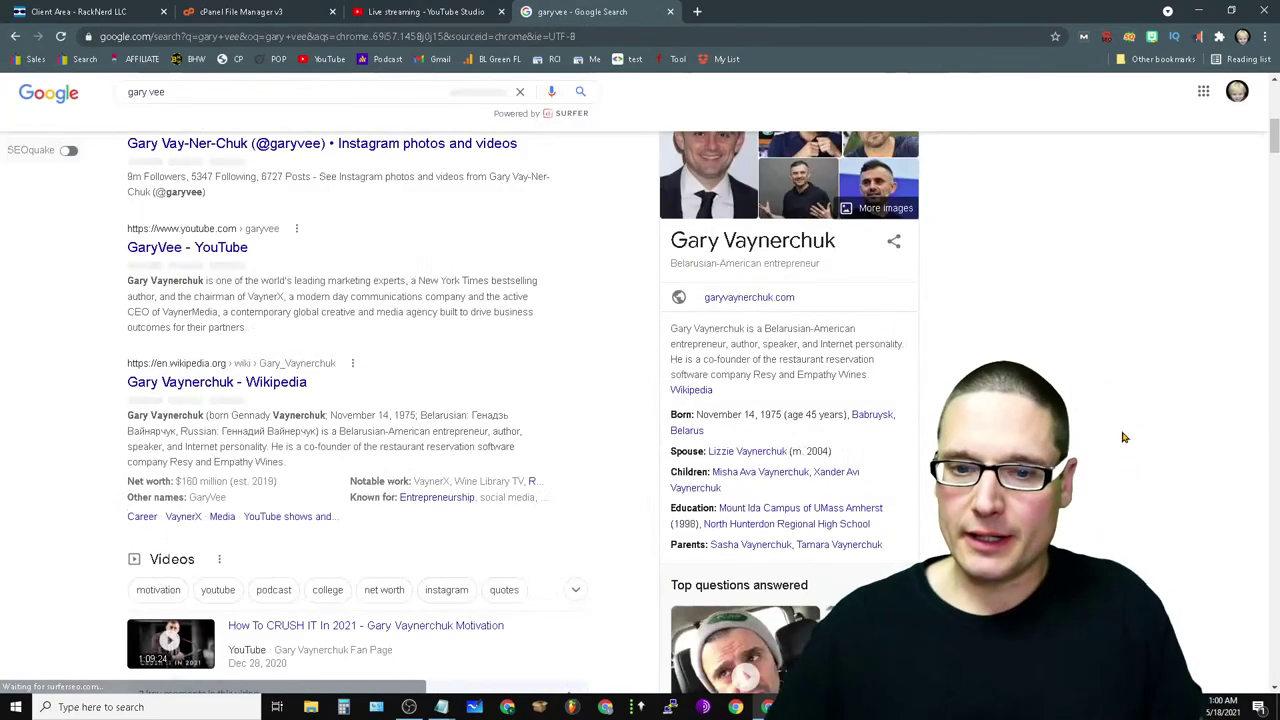
{"action": "scroll", "coordinate": [786, 470], "scroll_direction": "down", "scroll_amount": 3}
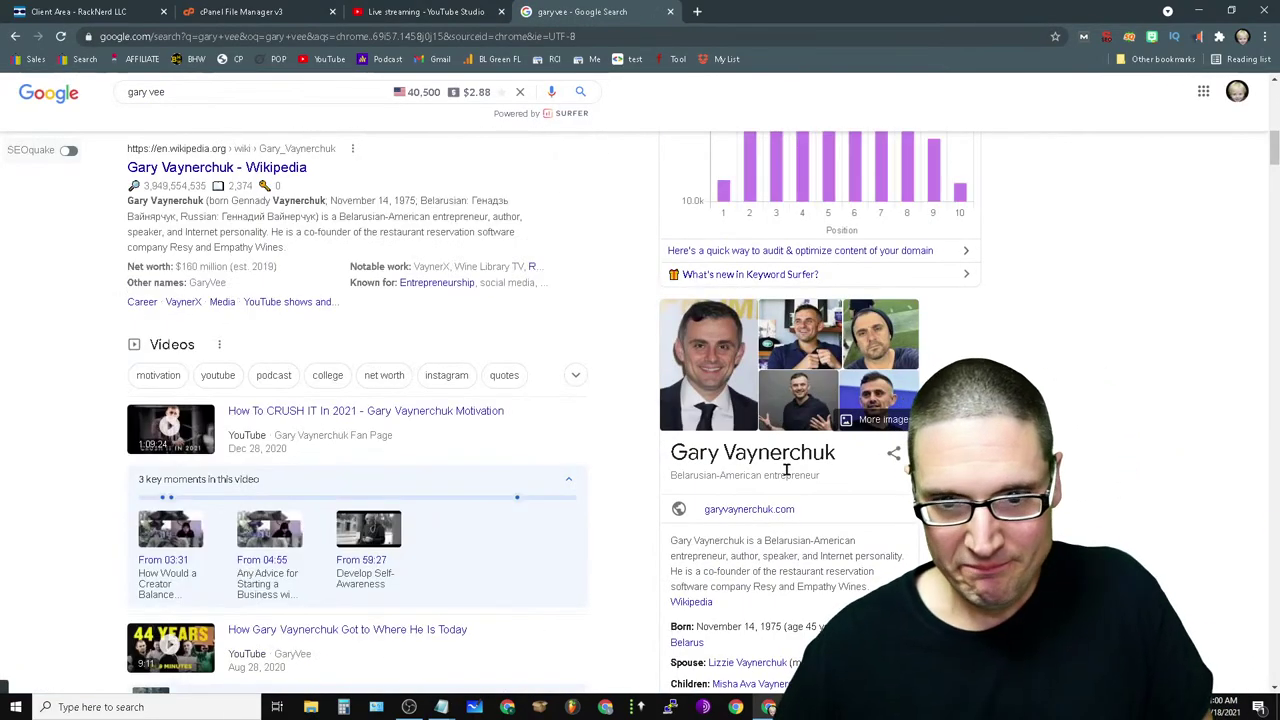
{"action": "scroll", "coordinate": [1006, 277], "scroll_direction": "down", "scroll_amount": 4}
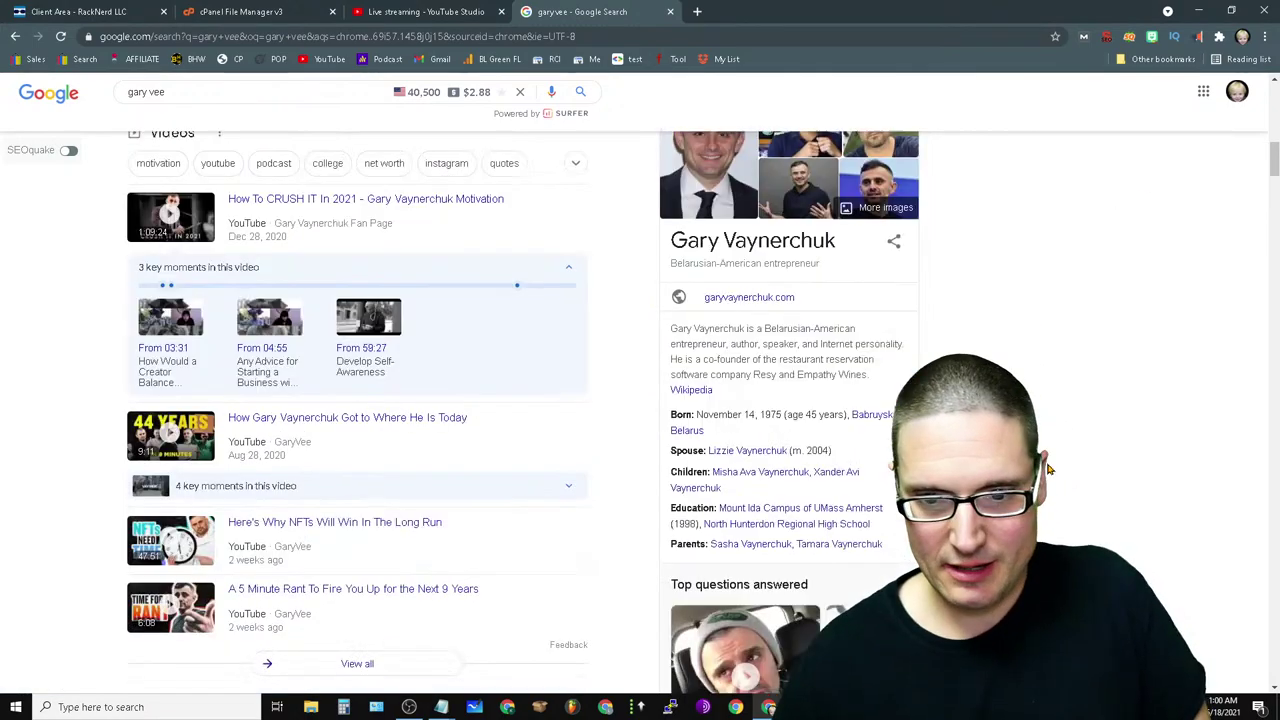
{"action": "scroll", "coordinate": [1004, 335], "scroll_direction": "down", "scroll_amount": 4}
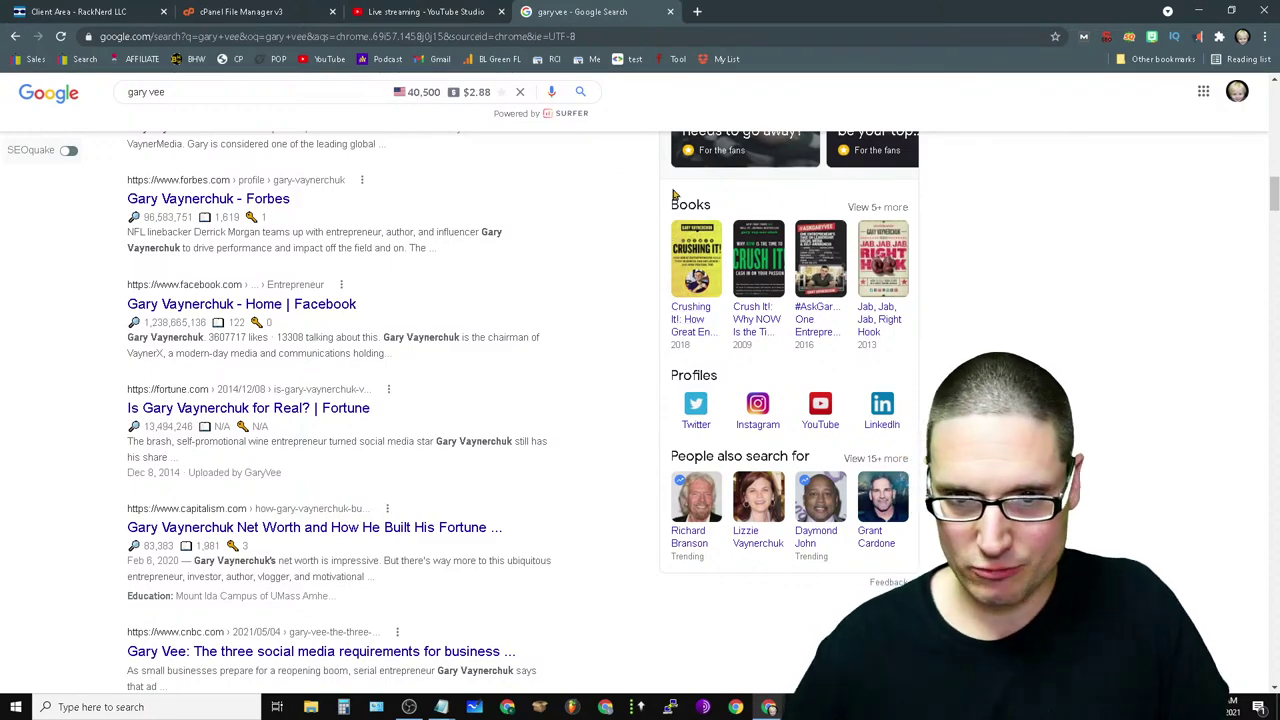
{"action": "left_click_drag", "start_coordinate": [673, 195], "coordinate": [1090, 451]}
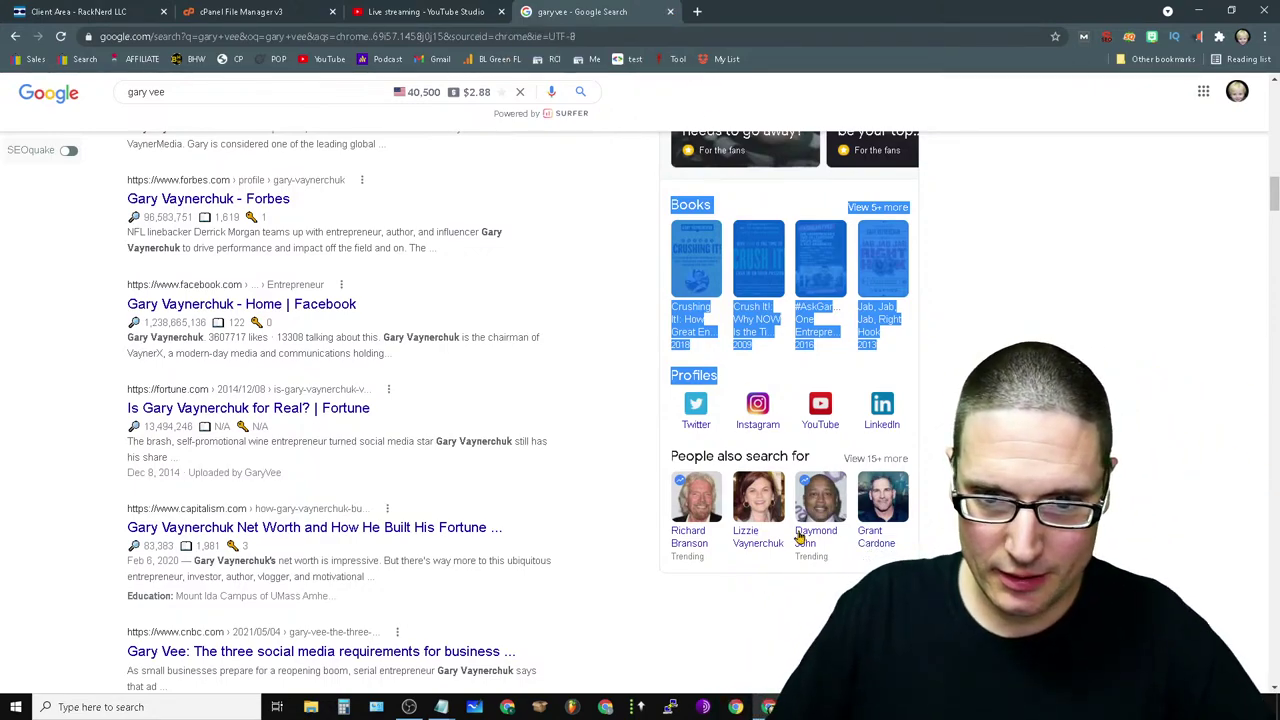
{"action": "left_click", "coordinate": [670, 11]}
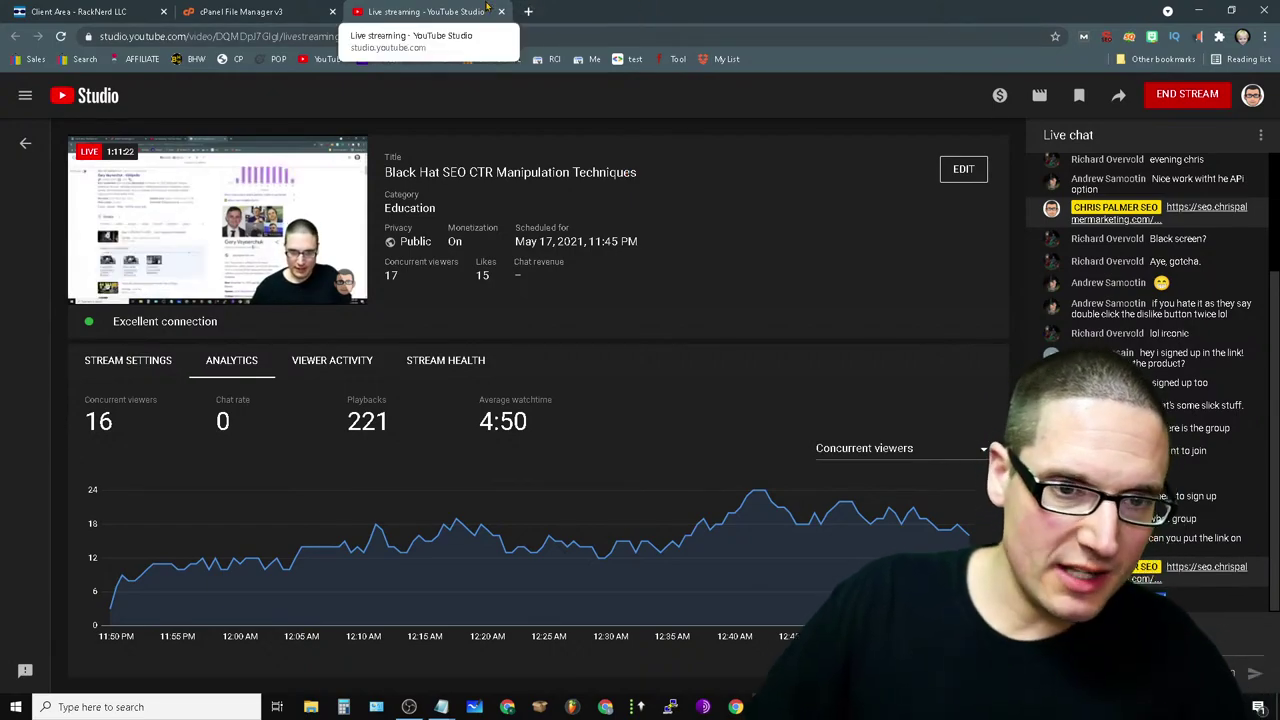
- Load quora.com in a new tab and open the SEO Space in another tab
{"action": "left_click", "coordinate": [528, 11]}
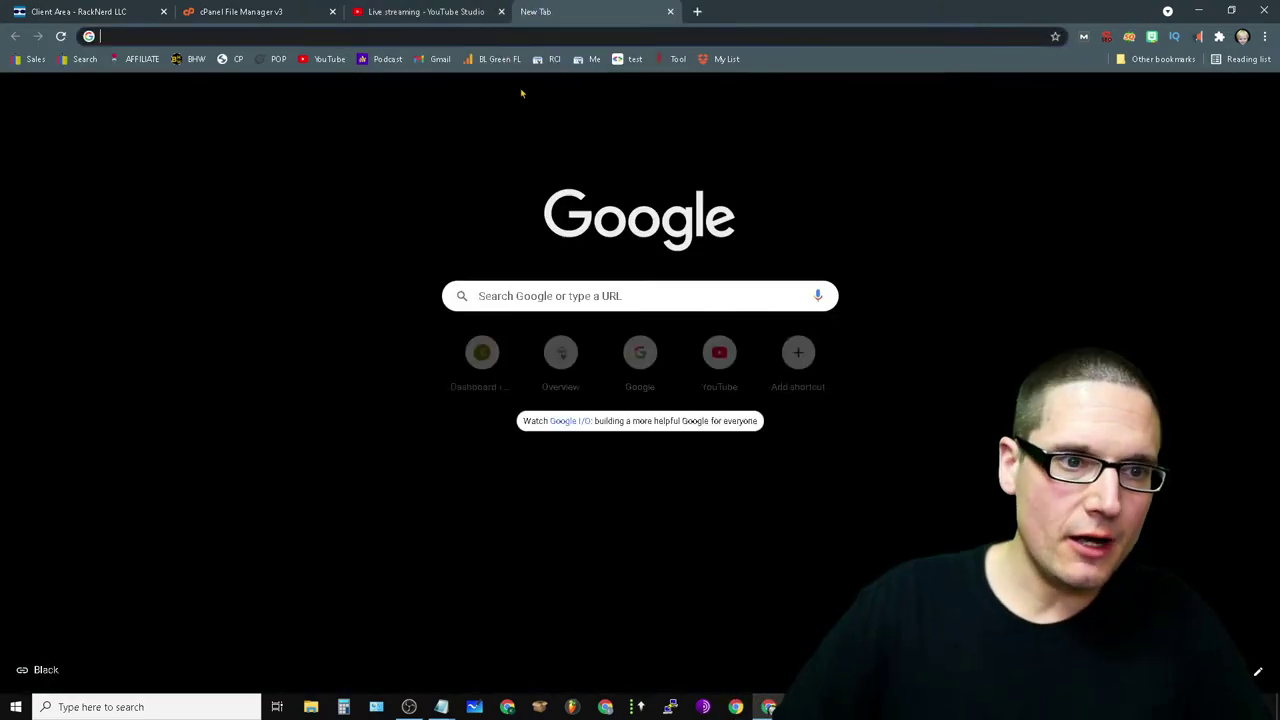
{"action": "type", "text": "quora"}
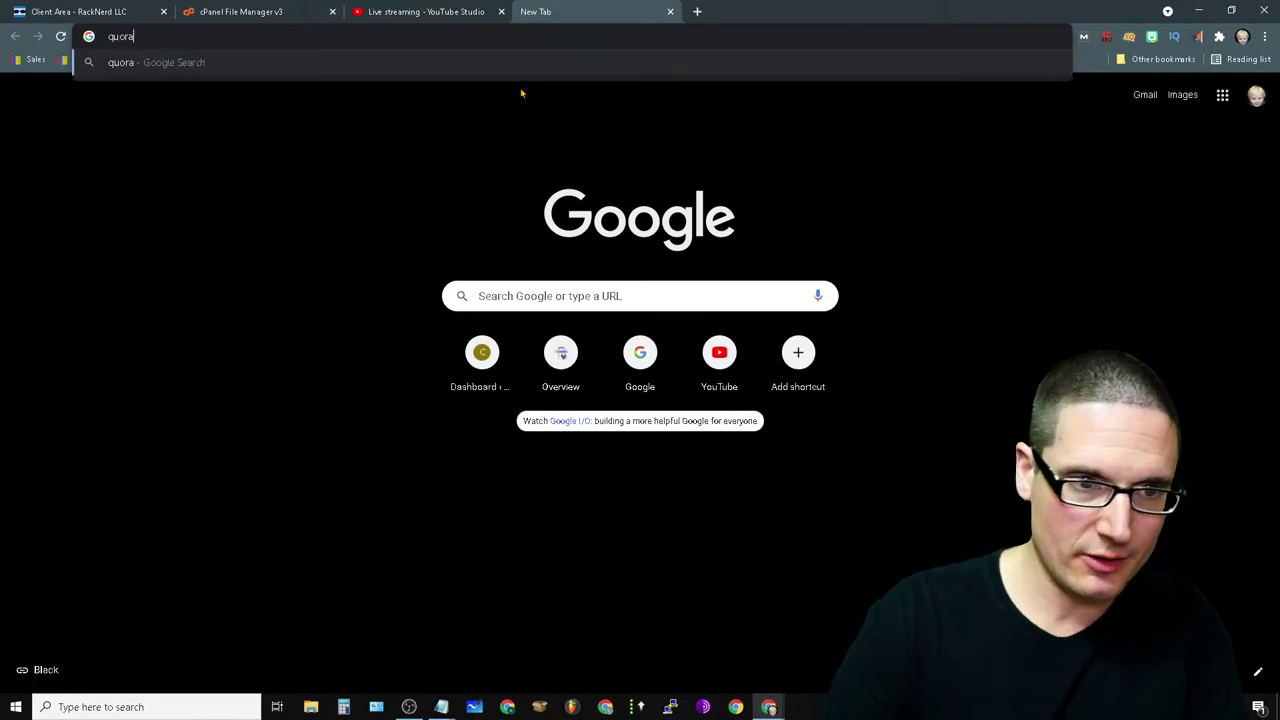
{"action": "type", "text": ".com"}
{"action": "key", "text": "Return"}
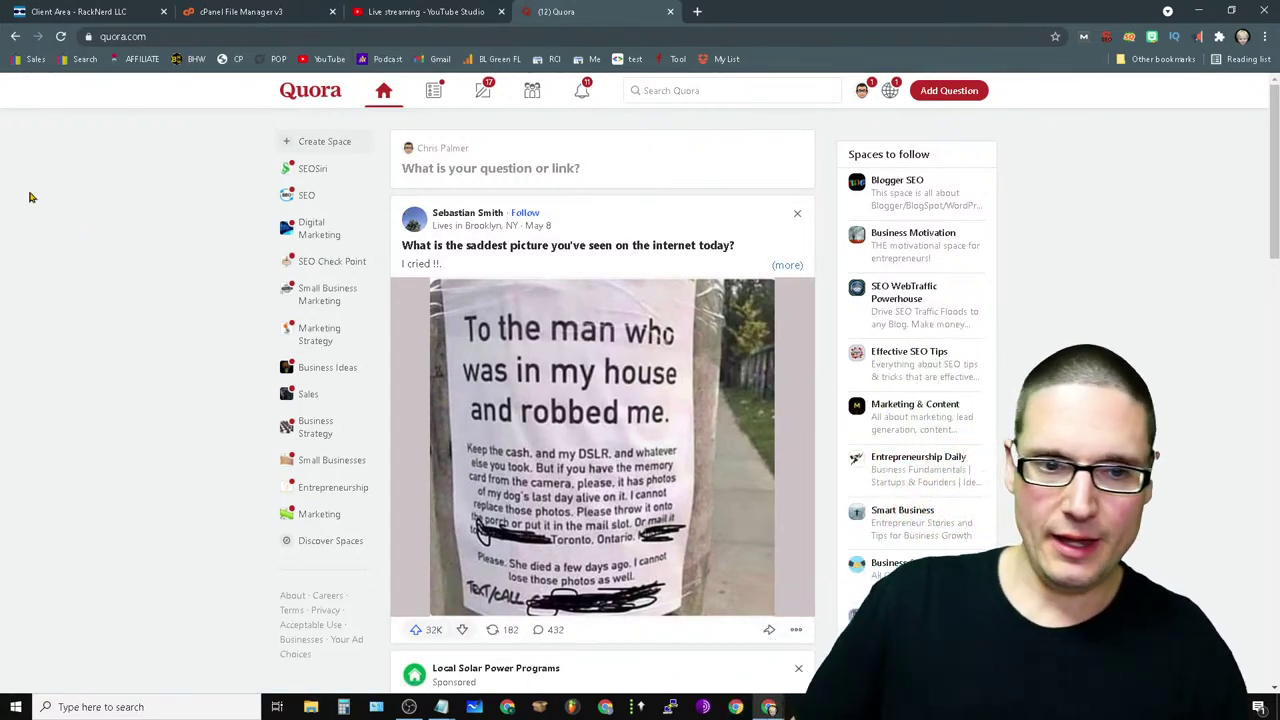
{"action": "left_click", "coordinate": [316, 198]}
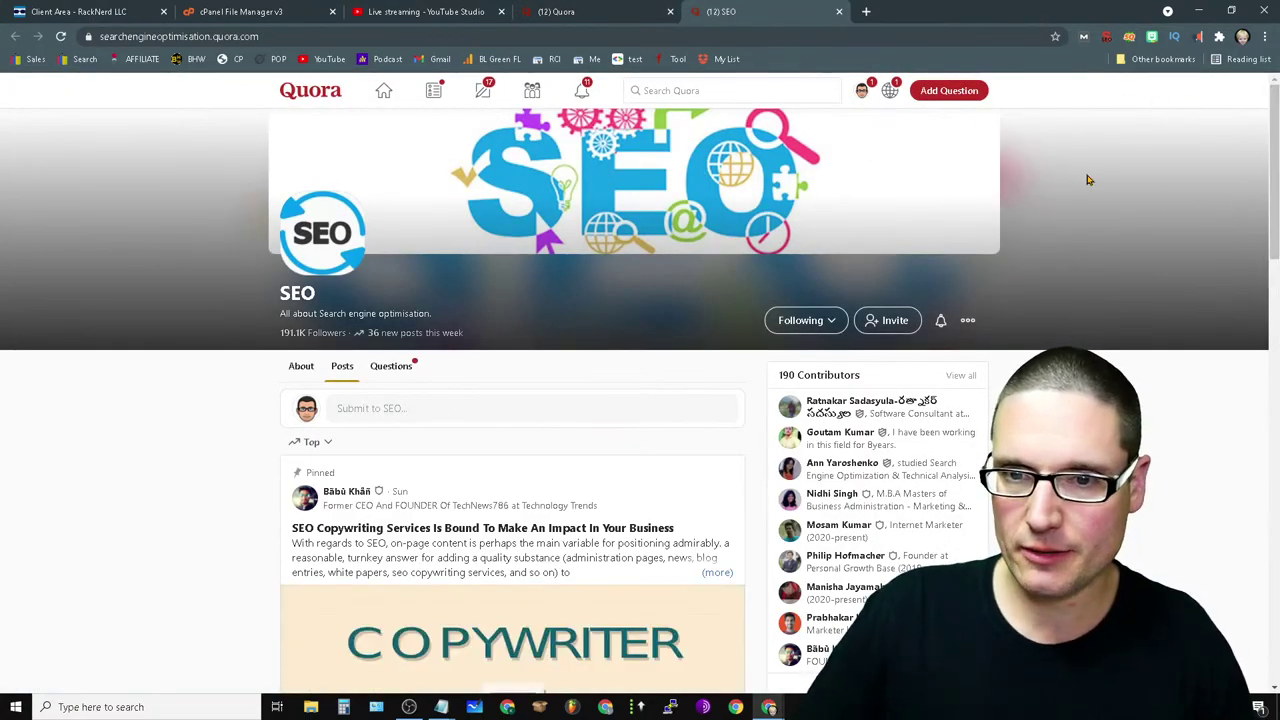
- Open answer Stats from the profile menu and switch the period to Last 3 Months
{"action": "left_click", "coordinate": [862, 93]}
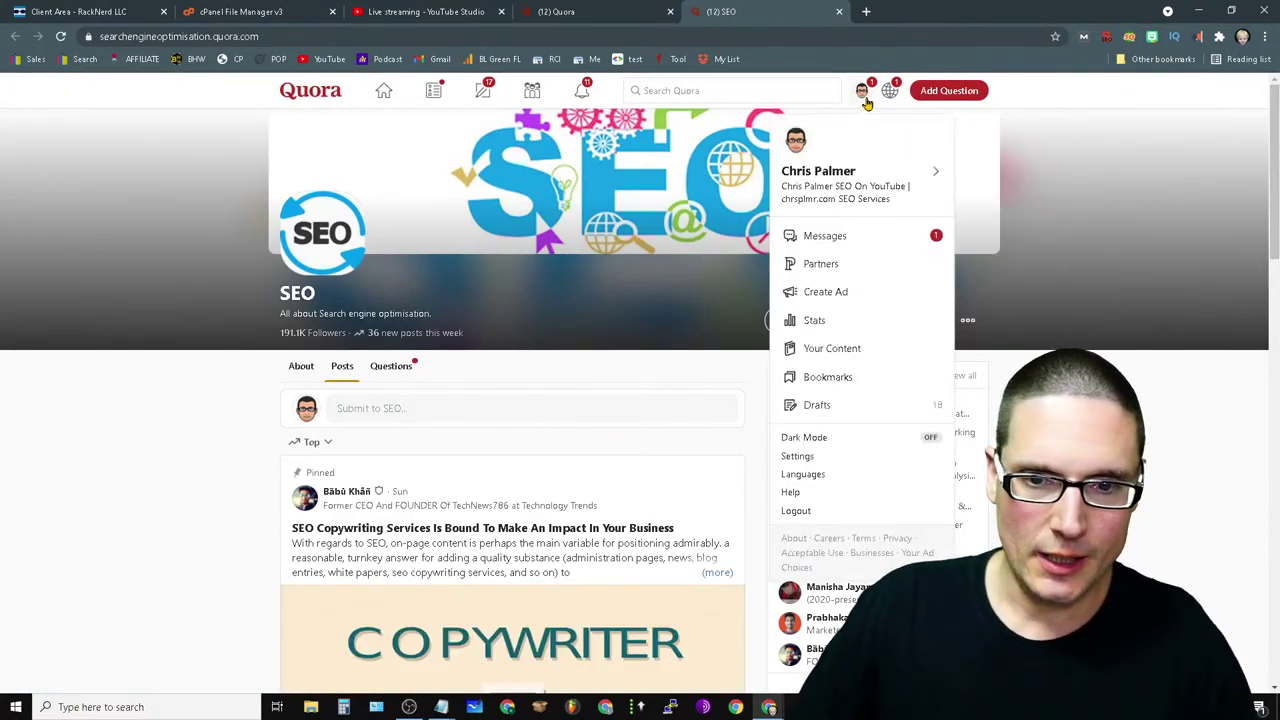
{"action": "left_click", "coordinate": [826, 322]}
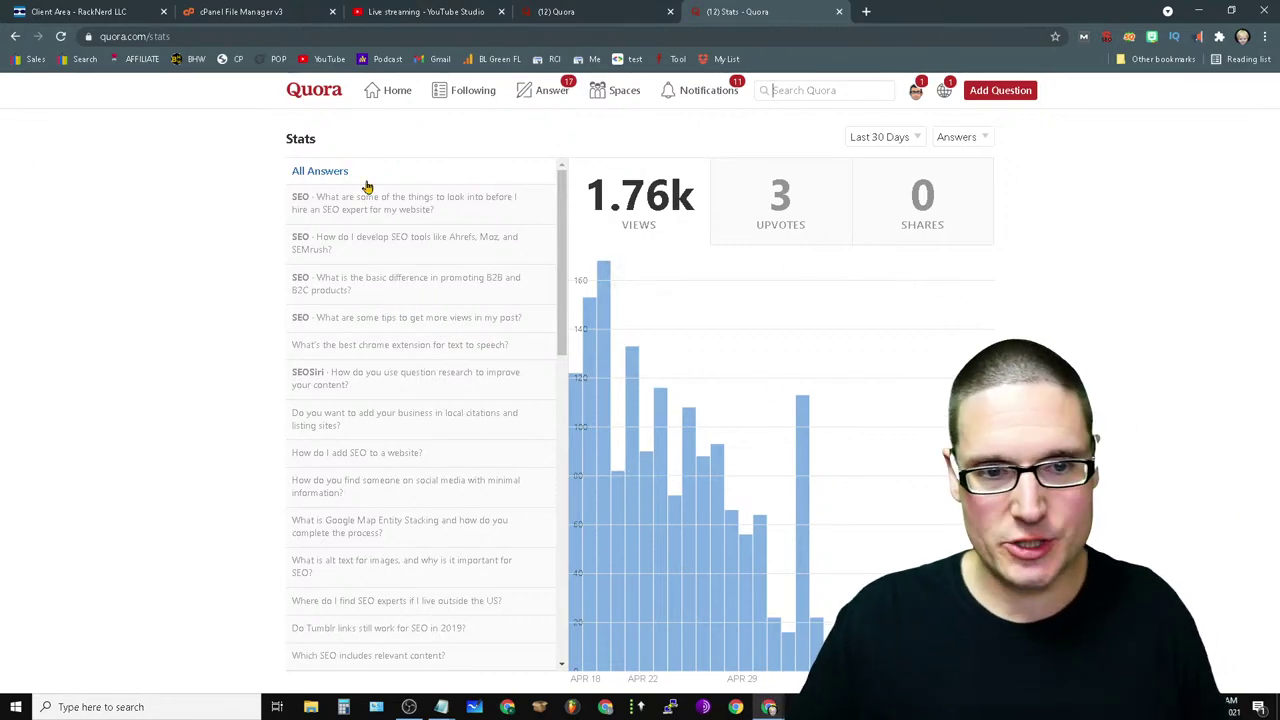
{"action": "scroll", "coordinate": [417, 429], "scroll_direction": "down", "scroll_amount": 12}
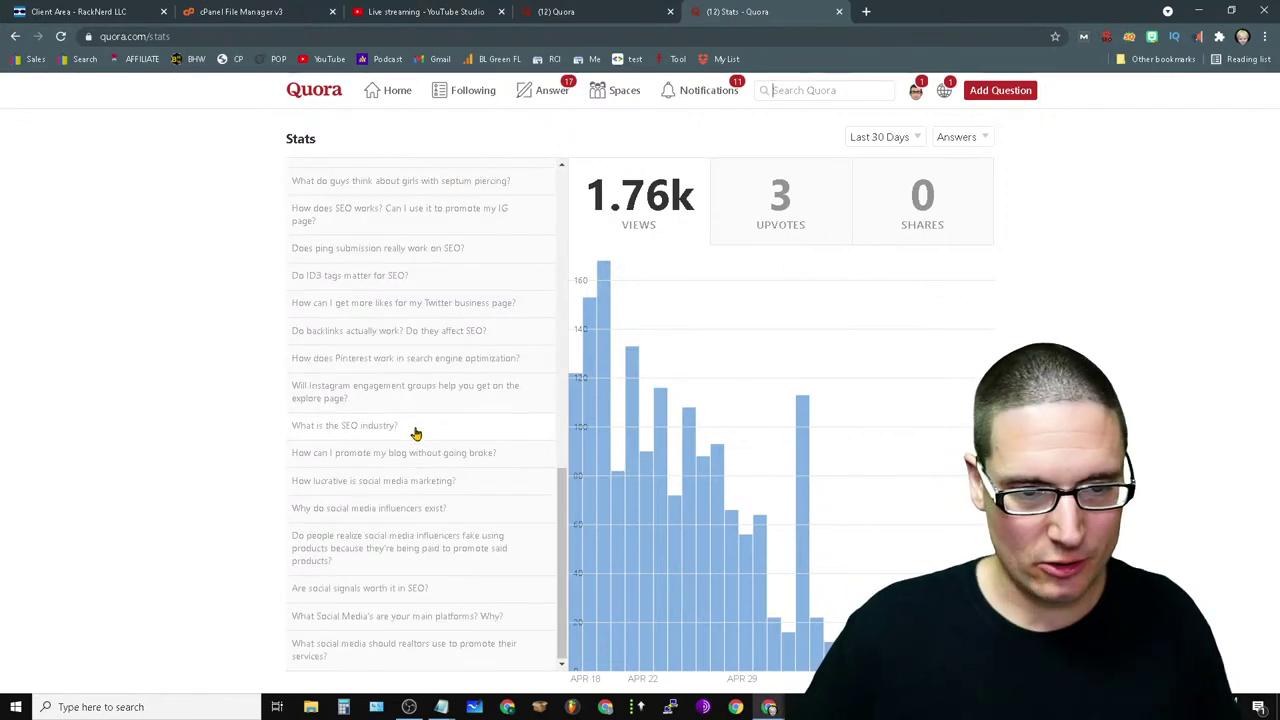
{"action": "scroll", "coordinate": [300, 546], "scroll_direction": "up", "scroll_amount": 12}
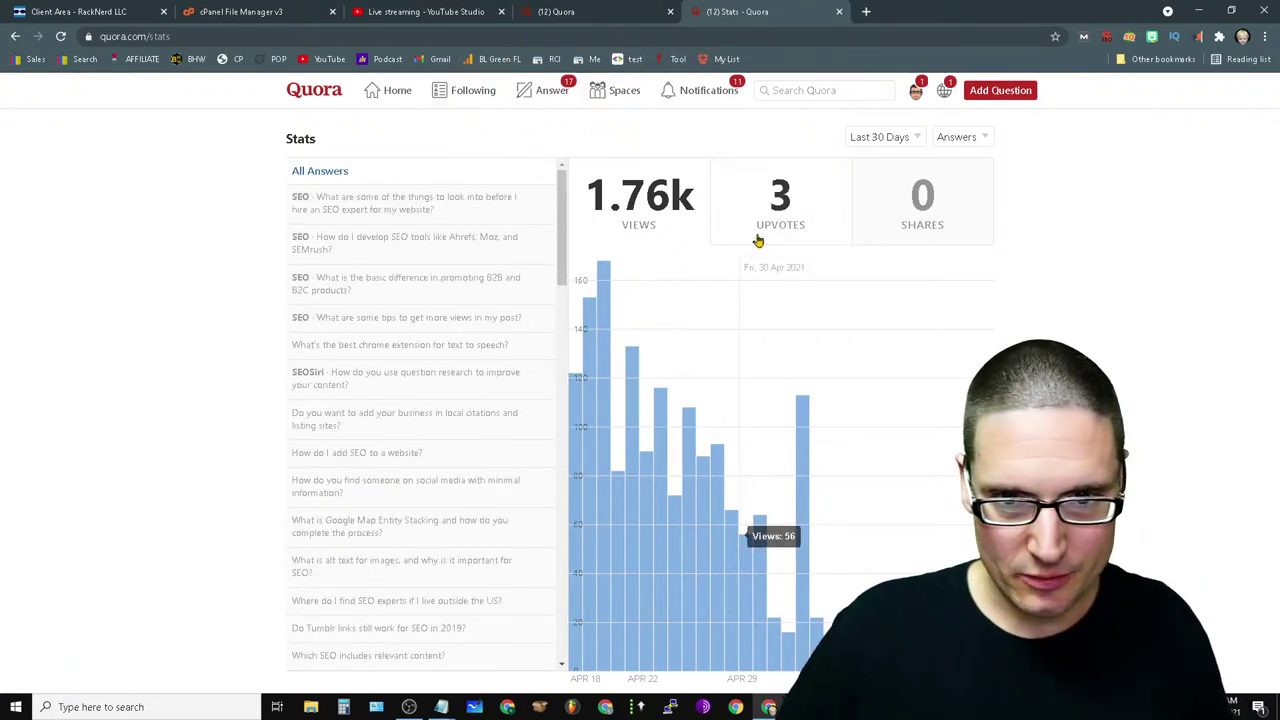
{"action": "left_click", "coordinate": [876, 145]}
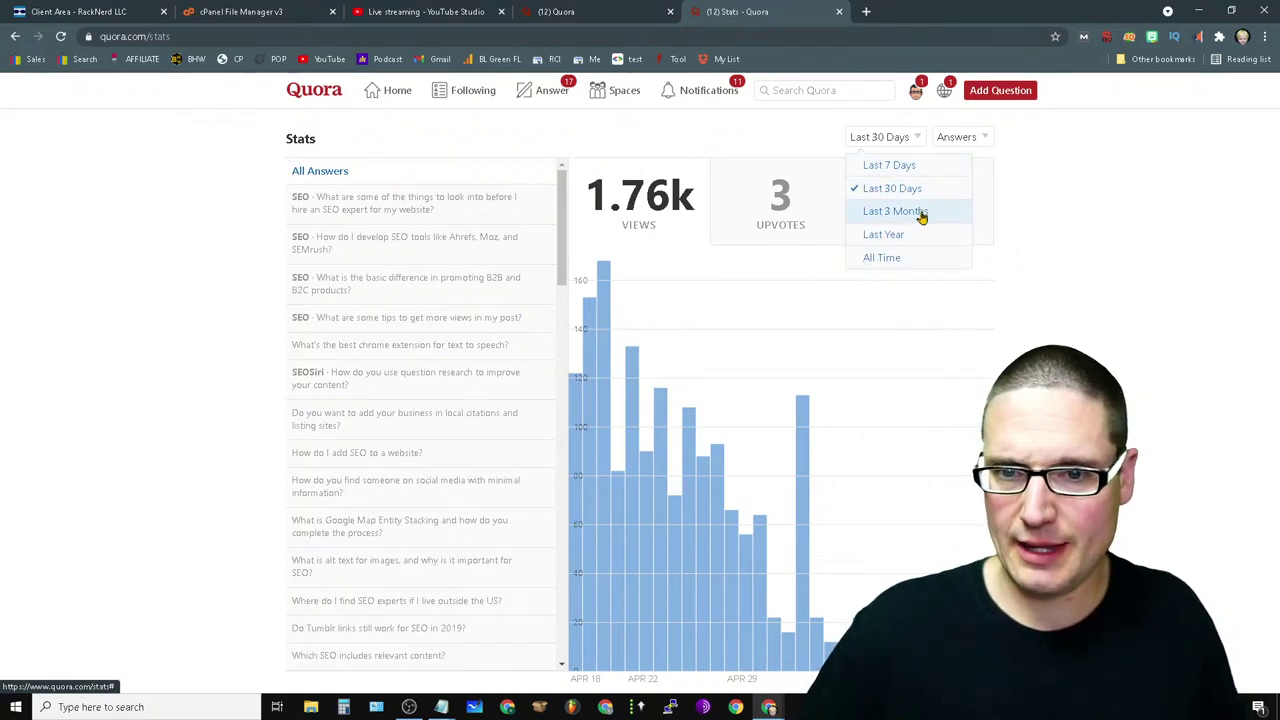
{"action": "left_click", "coordinate": [917, 212]}
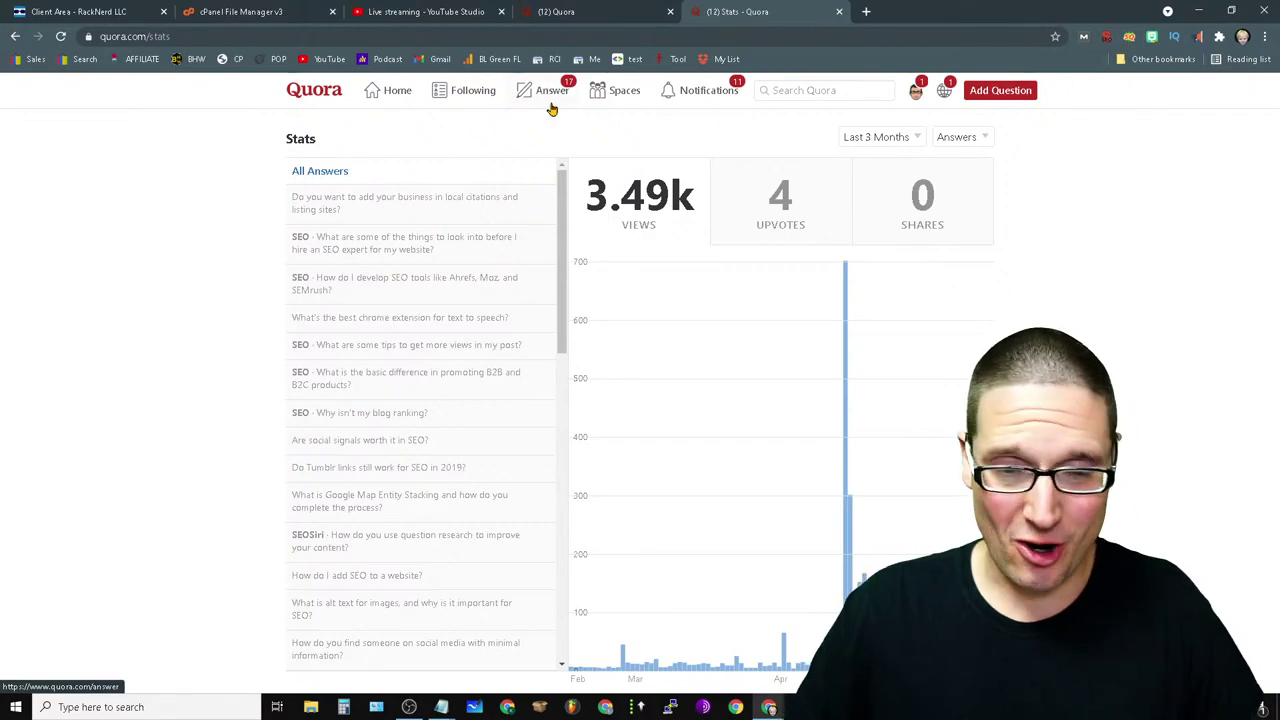
- Edit the 'How do I use Ahrefs for ranking?' draft to read SEMRush, then go home
{"action": "left_click", "coordinate": [552, 100]}
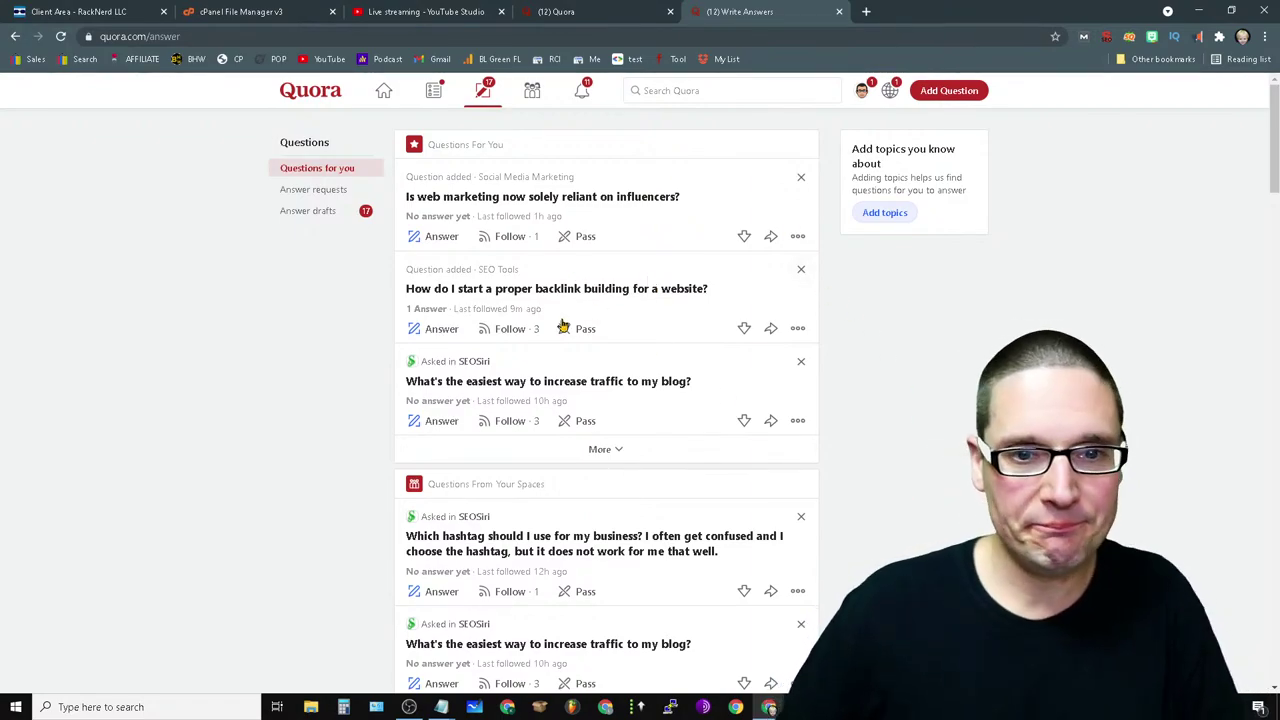
{"action": "scroll", "coordinate": [500, 320], "scroll_direction": "down", "scroll_amount": 4}
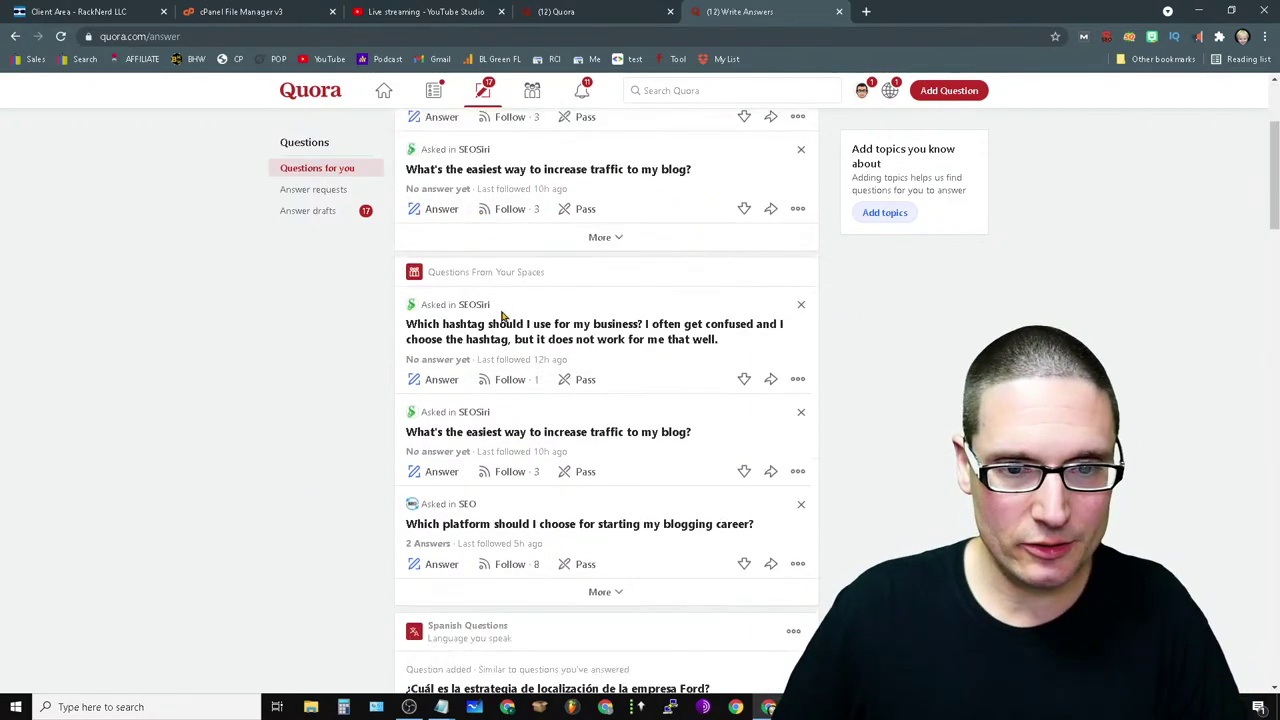
{"action": "scroll", "coordinate": [500, 310], "scroll_direction": "up", "scroll_amount": 4}
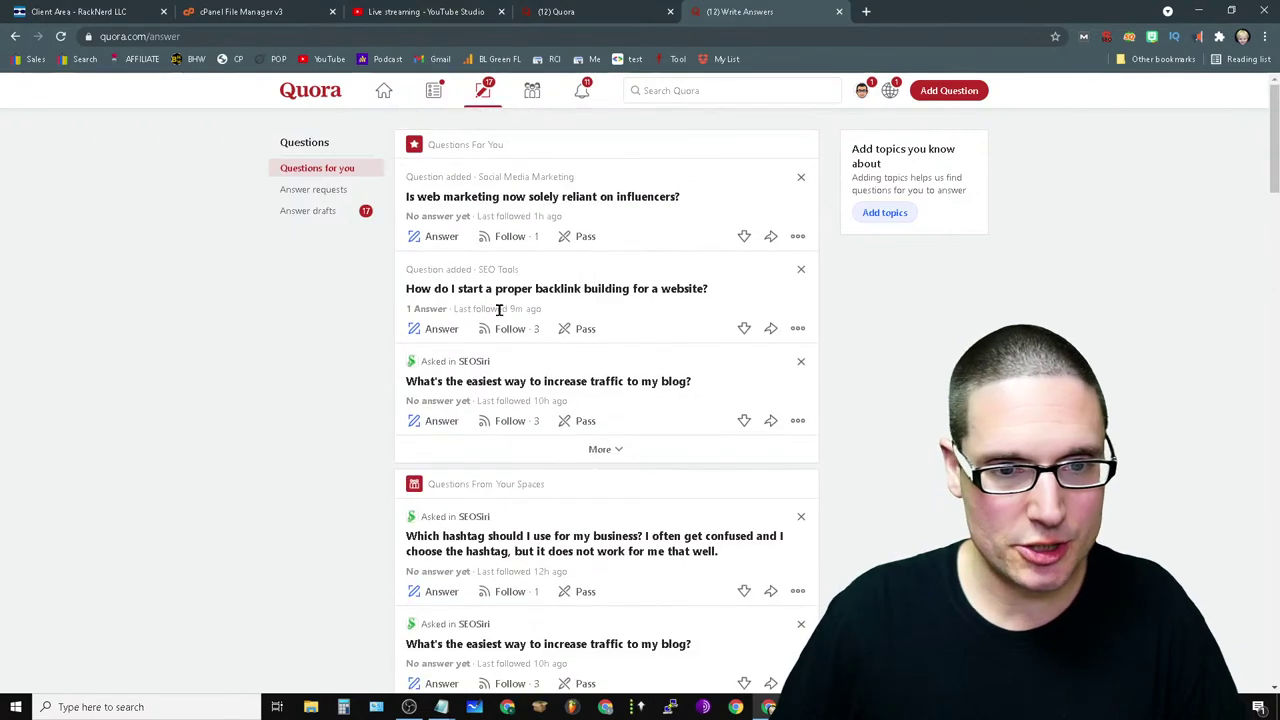
{"action": "left_click", "coordinate": [310, 211]}
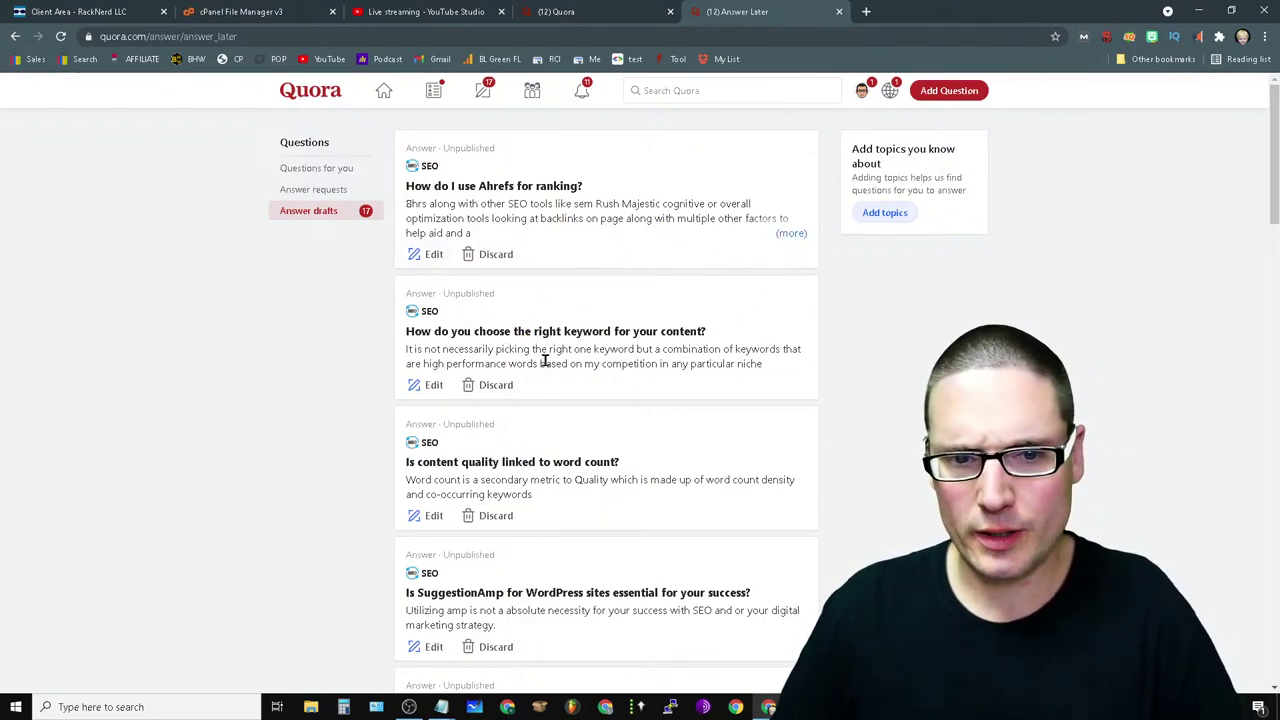
{"action": "left_click", "coordinate": [415, 256]}
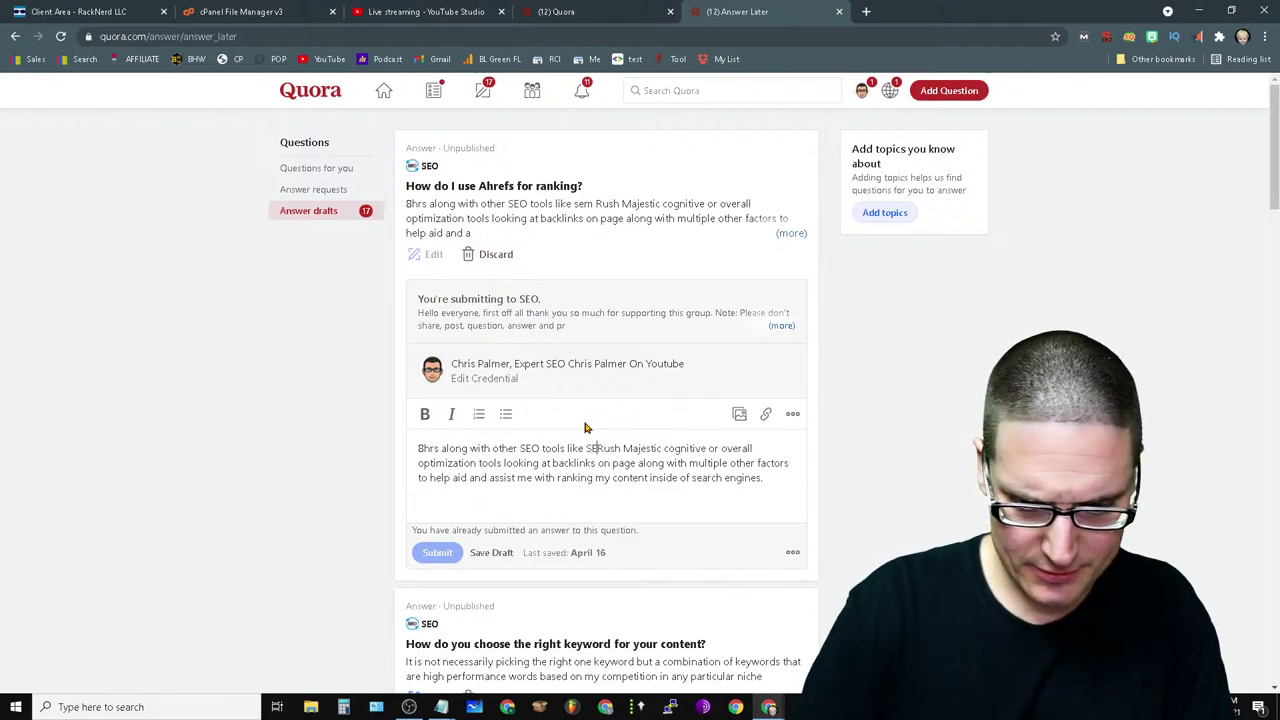
{"action": "type", "text": "M"}
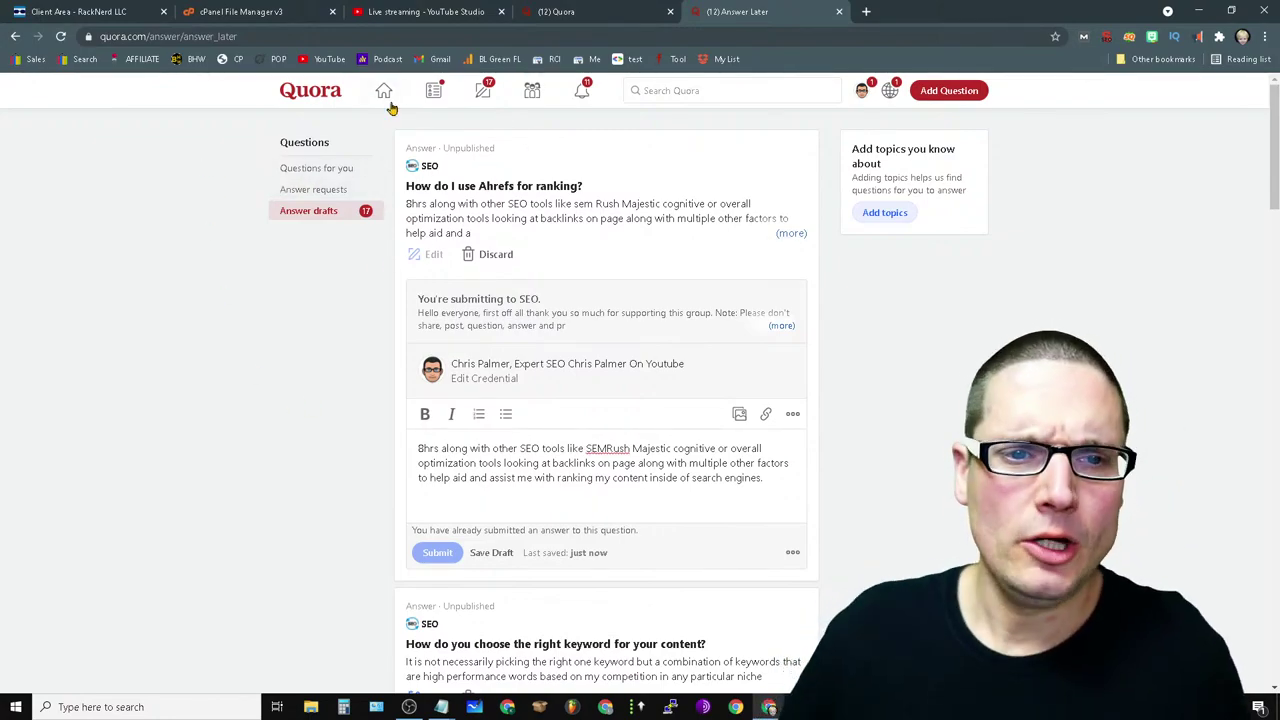
{"action": "left_click", "coordinate": [390, 104]}
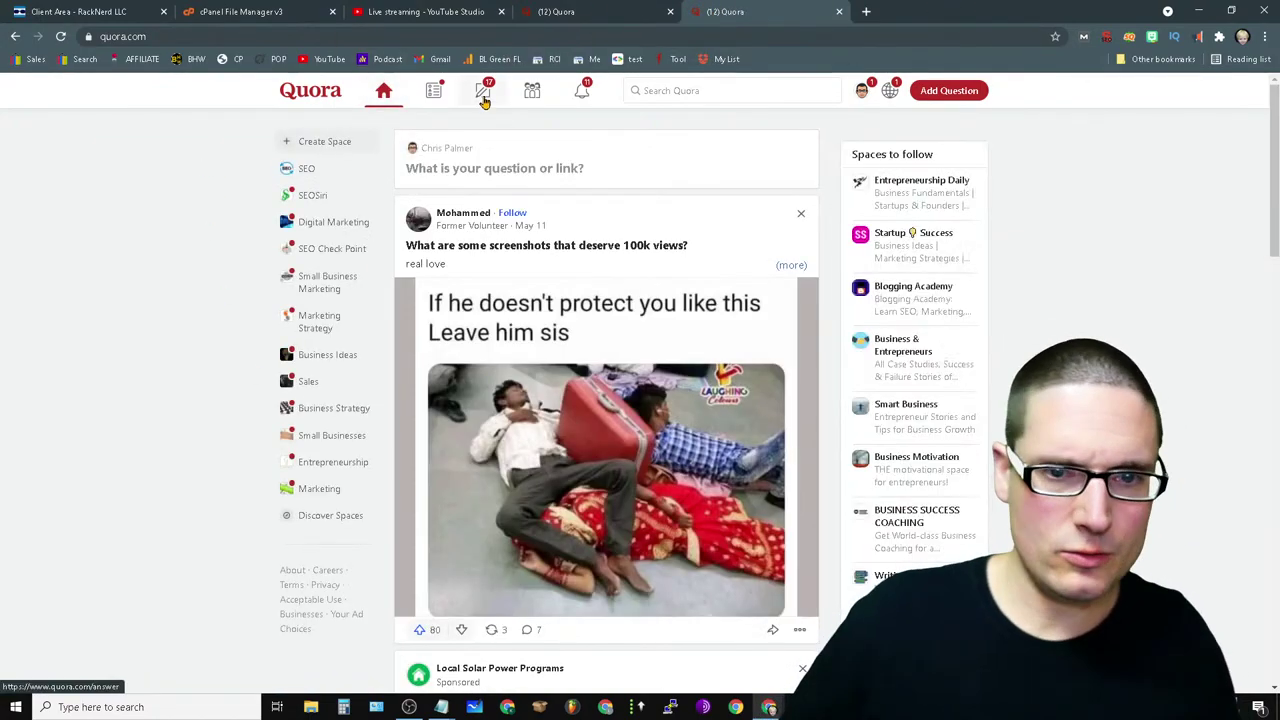
- Dictate an answer to the email marketing beginner question recommending SendGrid, compliance, fewer links and templates
{"action": "left_click", "coordinate": [483, 97]}
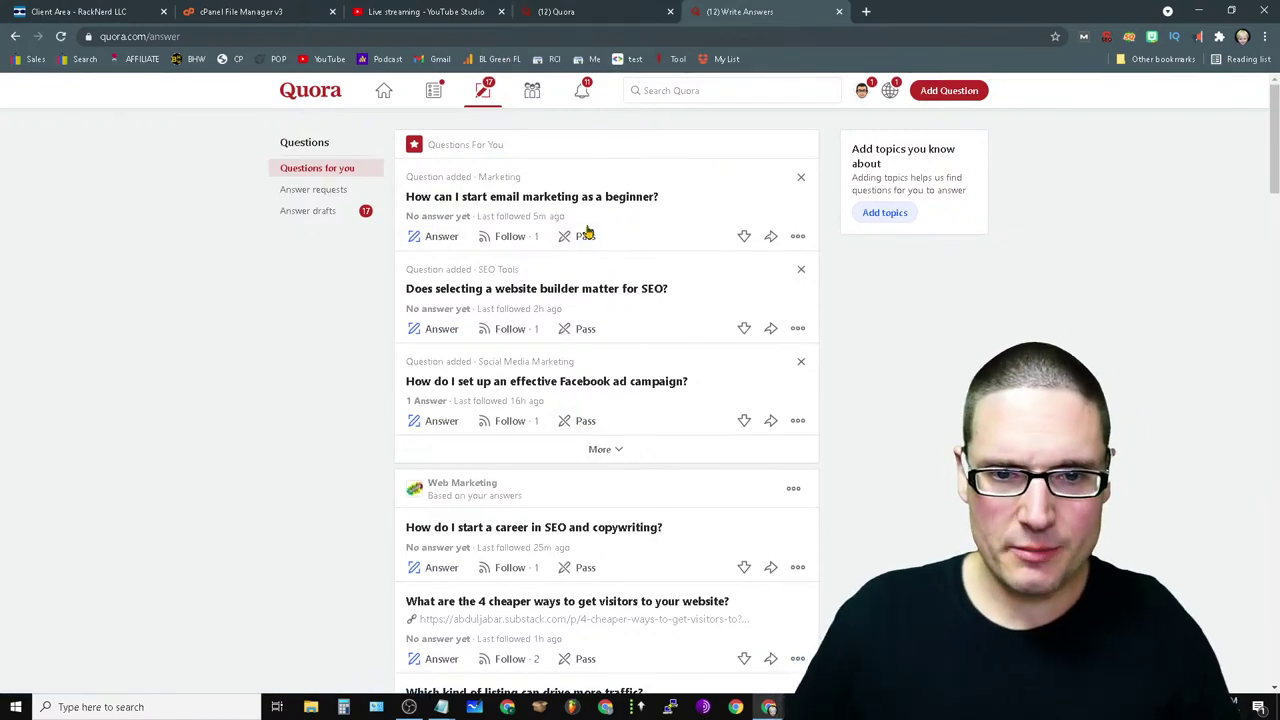
{"action": "left_click", "coordinate": [445, 238]}
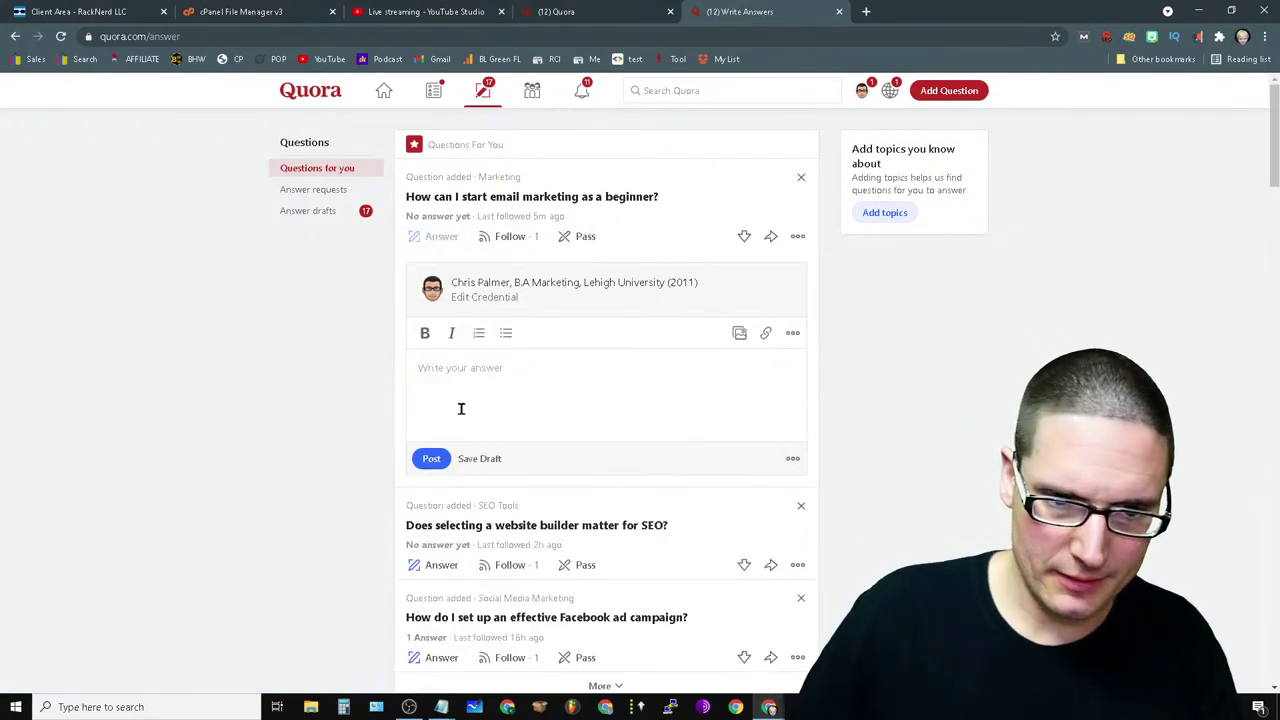
{"action": "right_click", "coordinate": [474, 375]}
{"action": "left_click", "coordinate": [578, 592]}
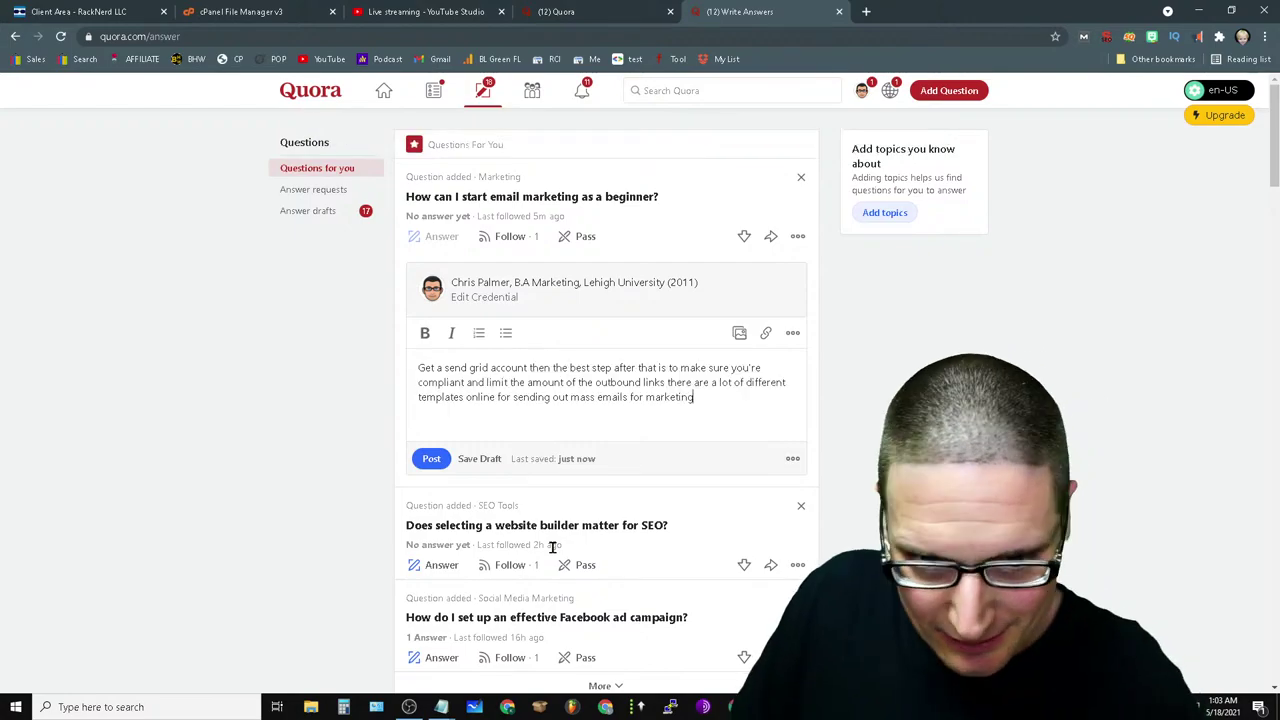
{"action": "type", "text": "."}
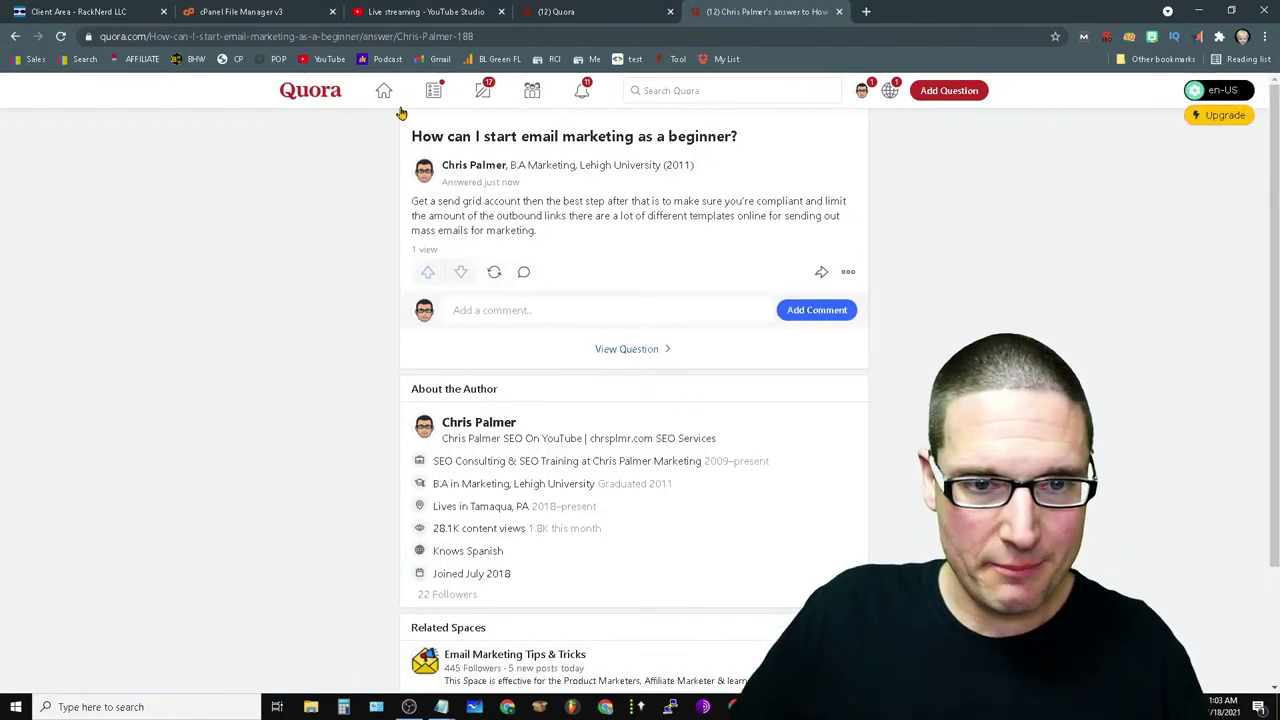
- Answer the high CPC keywords question recommending the Google Keyword planning tool, fixing misdictated words
{"action": "left_click", "coordinate": [483, 90]}
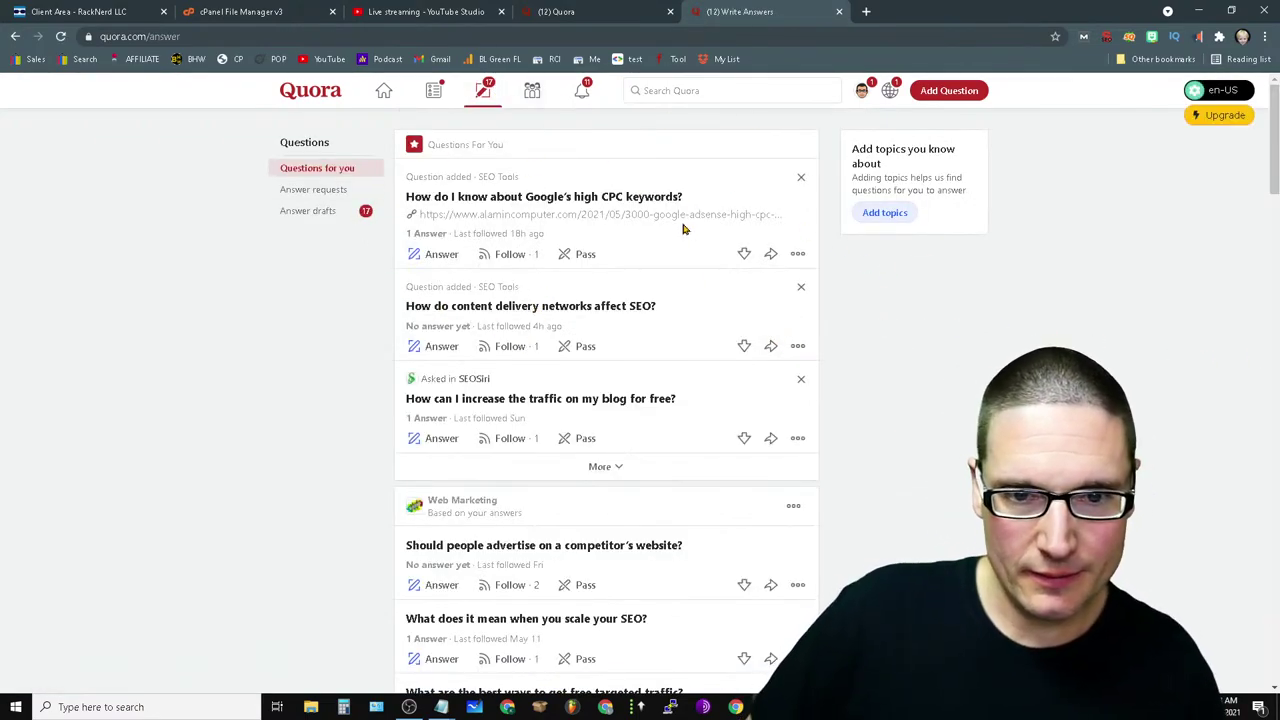
{"action": "left_click", "coordinate": [447, 262]}
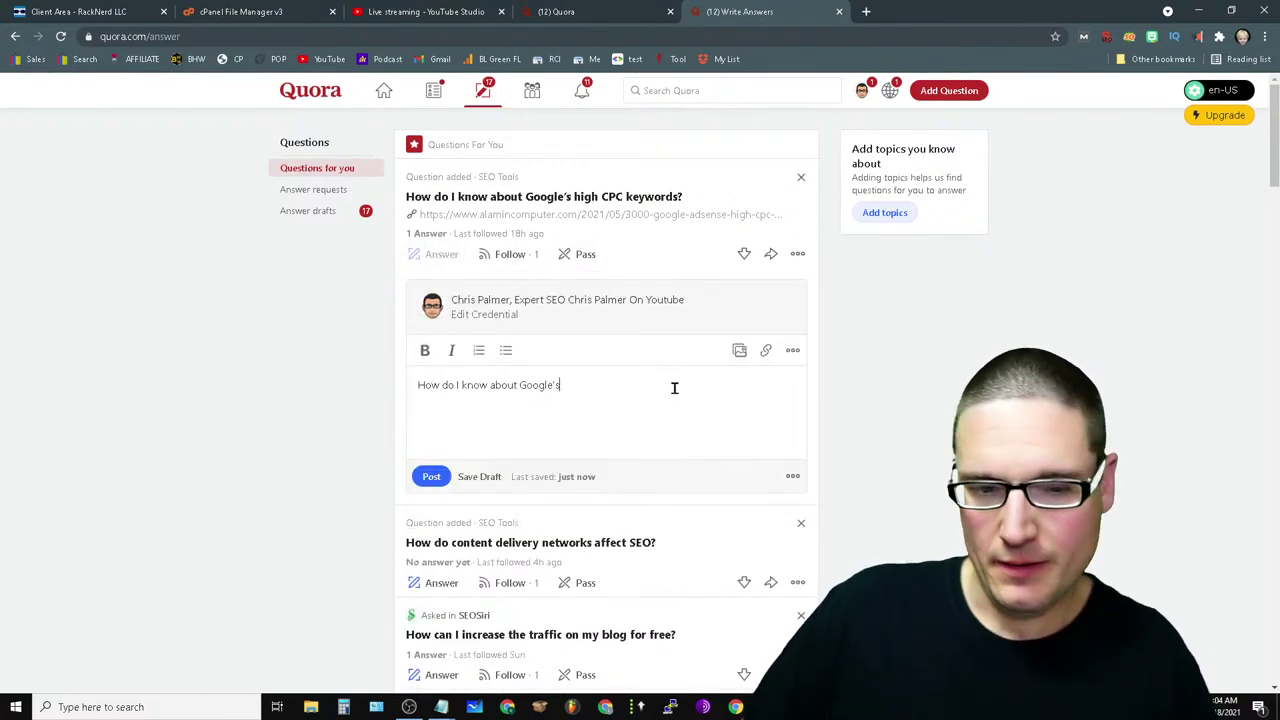
{"action": "left_click_drag", "start_coordinate": [674, 388], "coordinate": [258, 394]}
{"action": "key", "text": "BackSpace"}
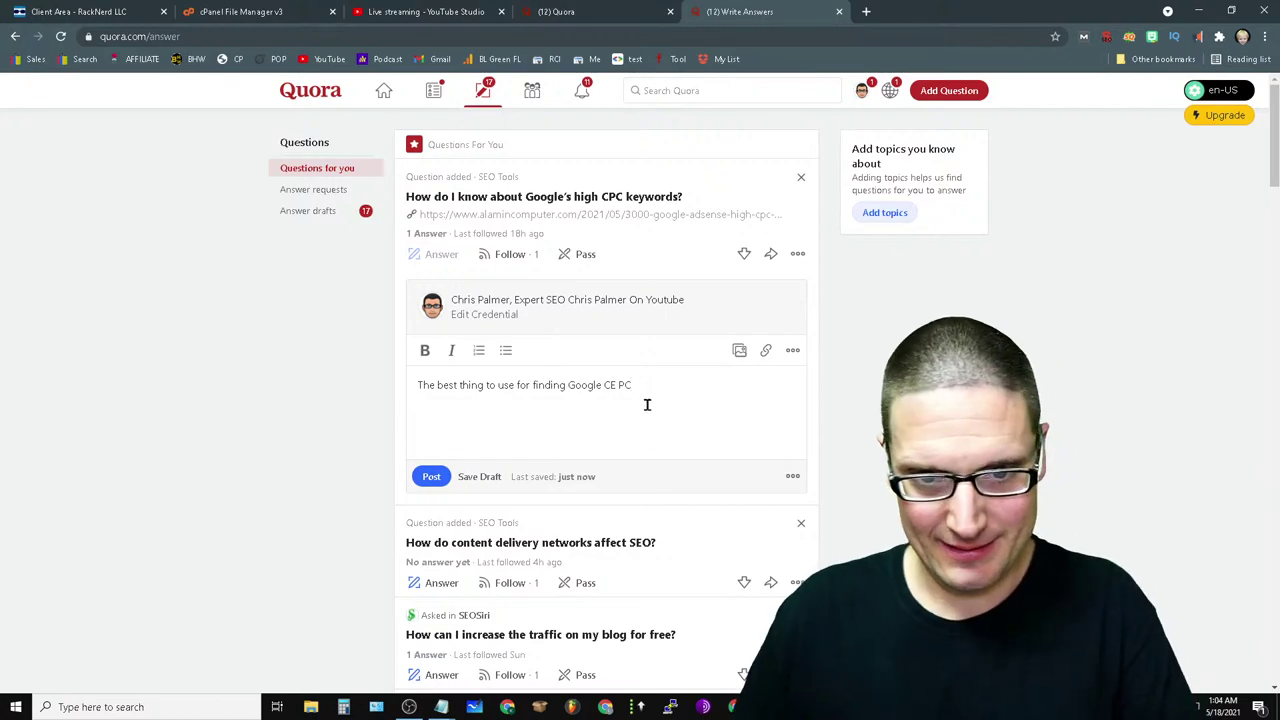
{"action": "left_click_drag", "start_coordinate": [625, 385], "coordinate": [604, 387]}
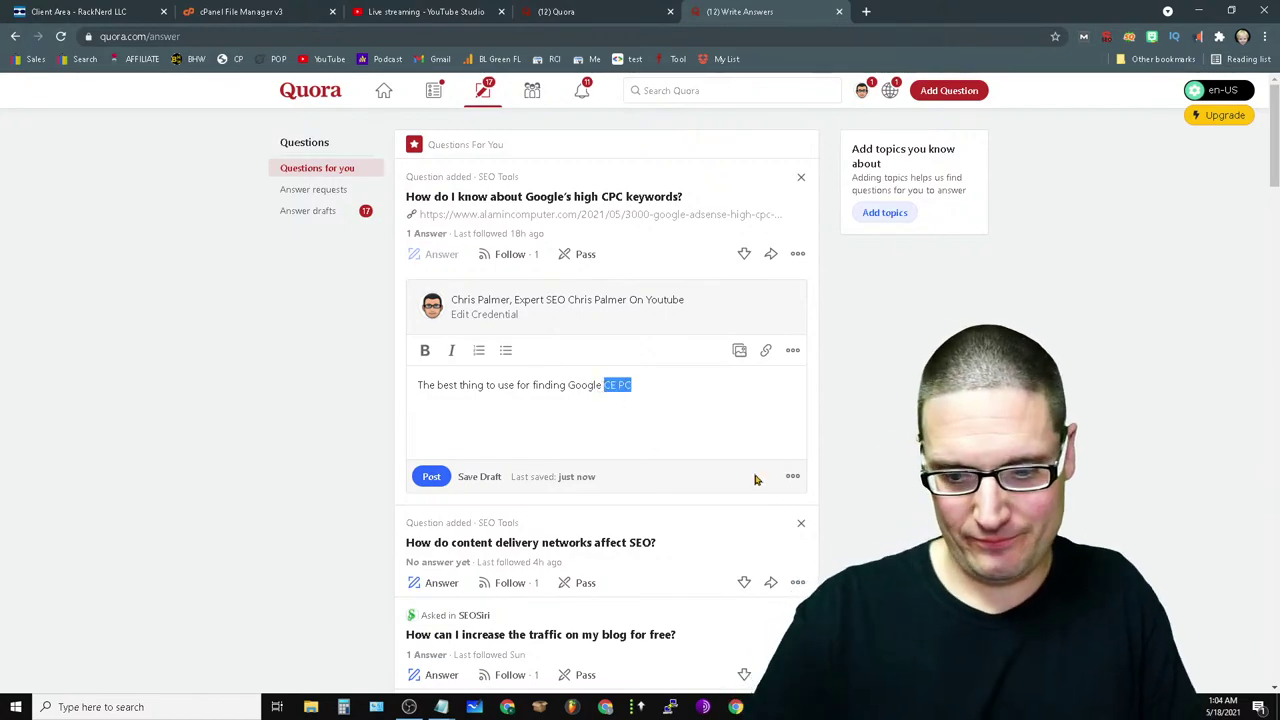
{"action": "key", "text": "super+h"}
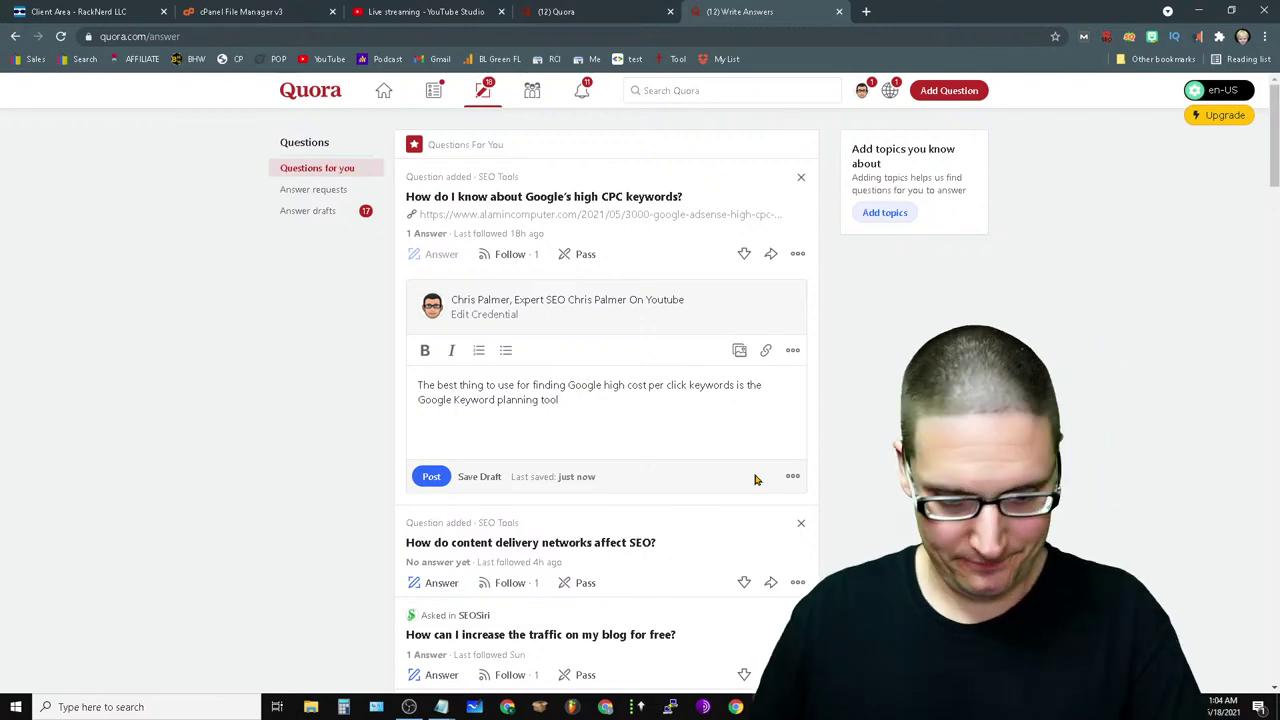
{"action": "left_click", "coordinate": [432, 478]}
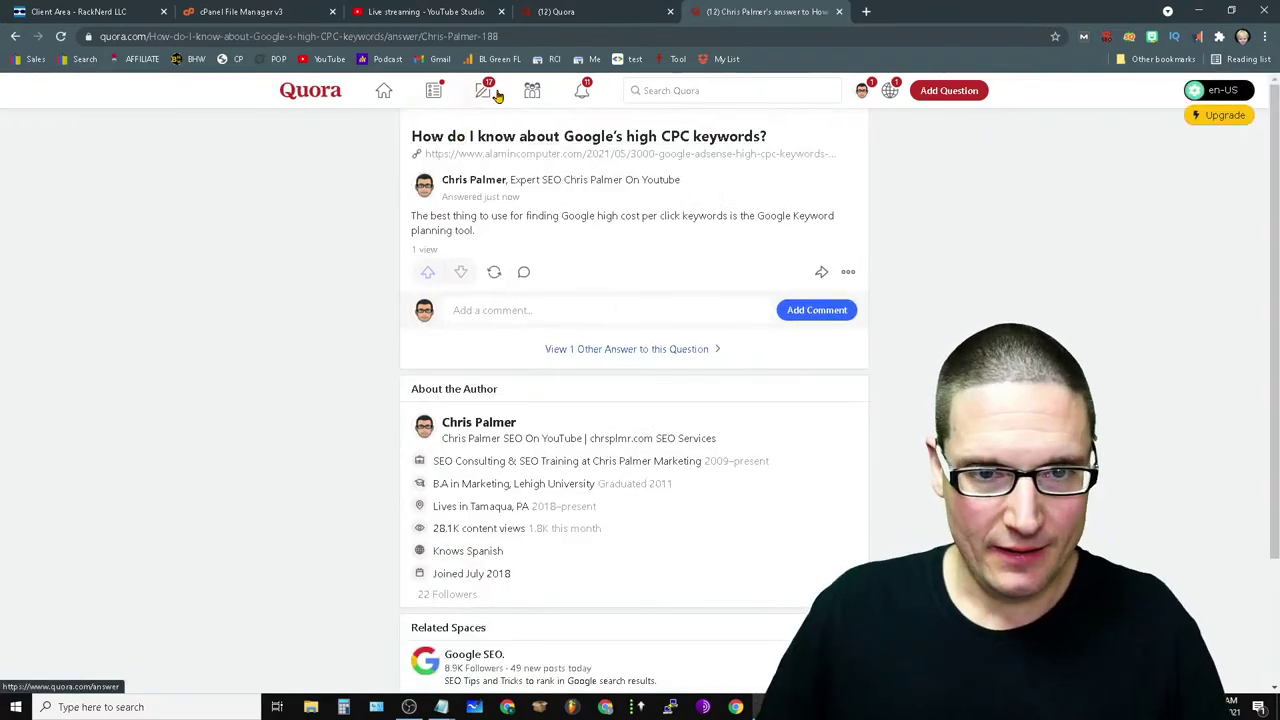
- Scroll the home feed, open the SEO Space in a new tab, then return home
{"action": "left_click", "coordinate": [385, 92]}
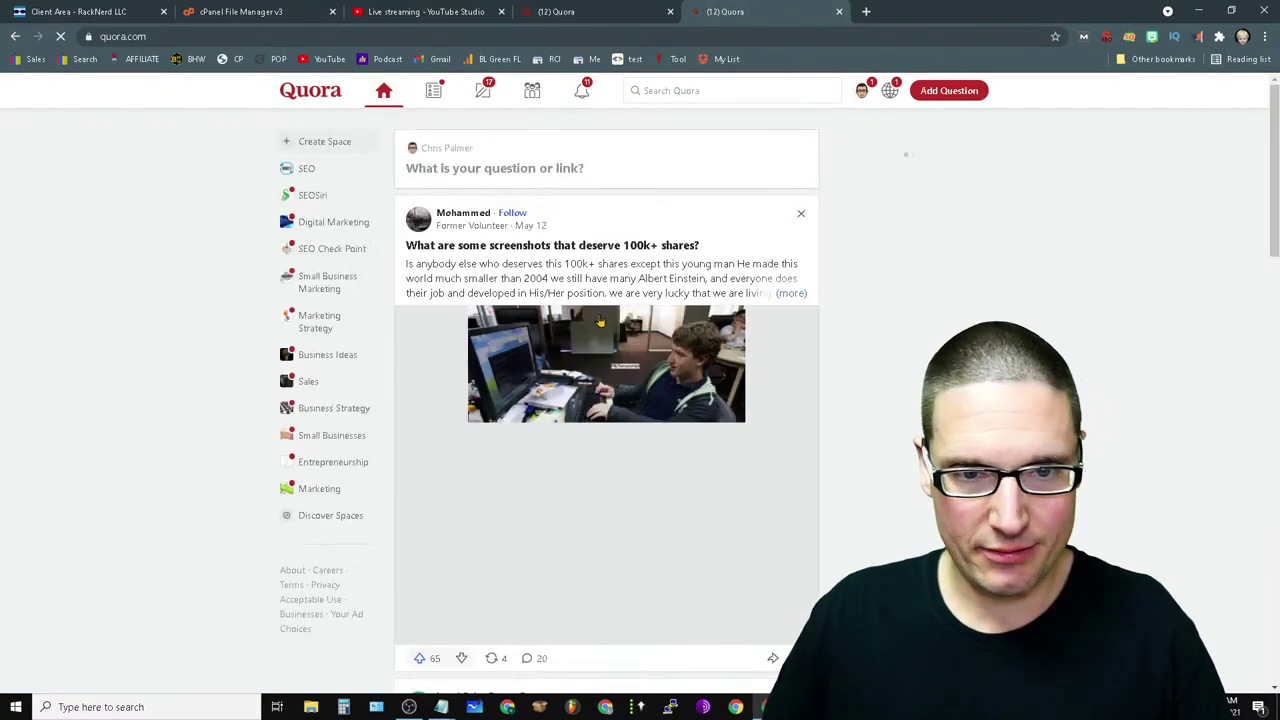
{"action": "scroll", "coordinate": [452, 265], "scroll_direction": "down", "scroll_amount": 4}
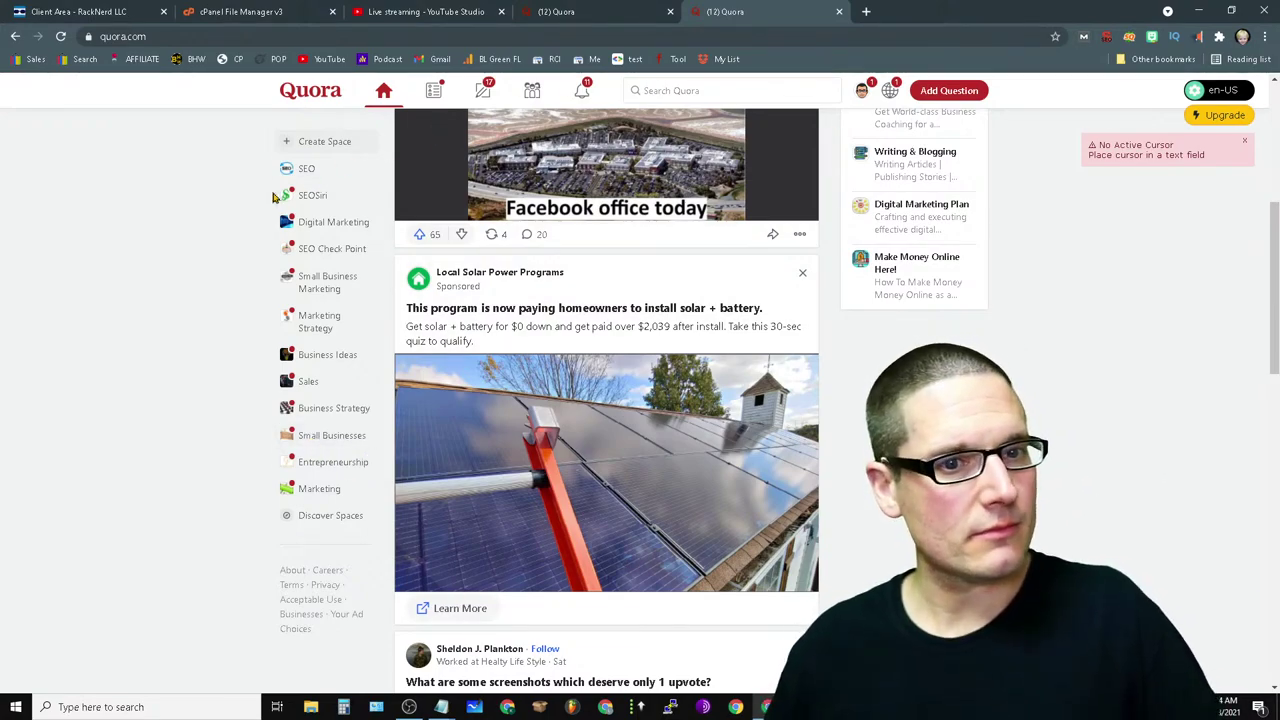
{"action": "left_click", "coordinate": [312, 167]}
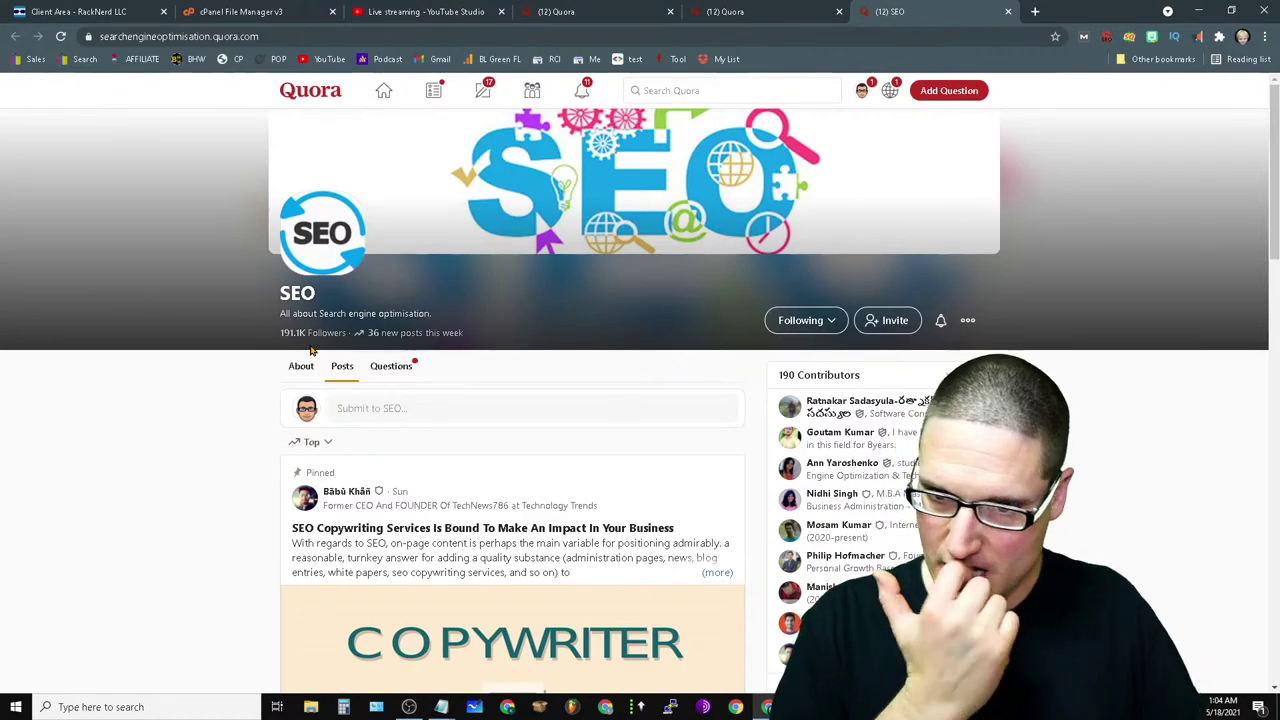
{"action": "left_click", "coordinate": [388, 89]}
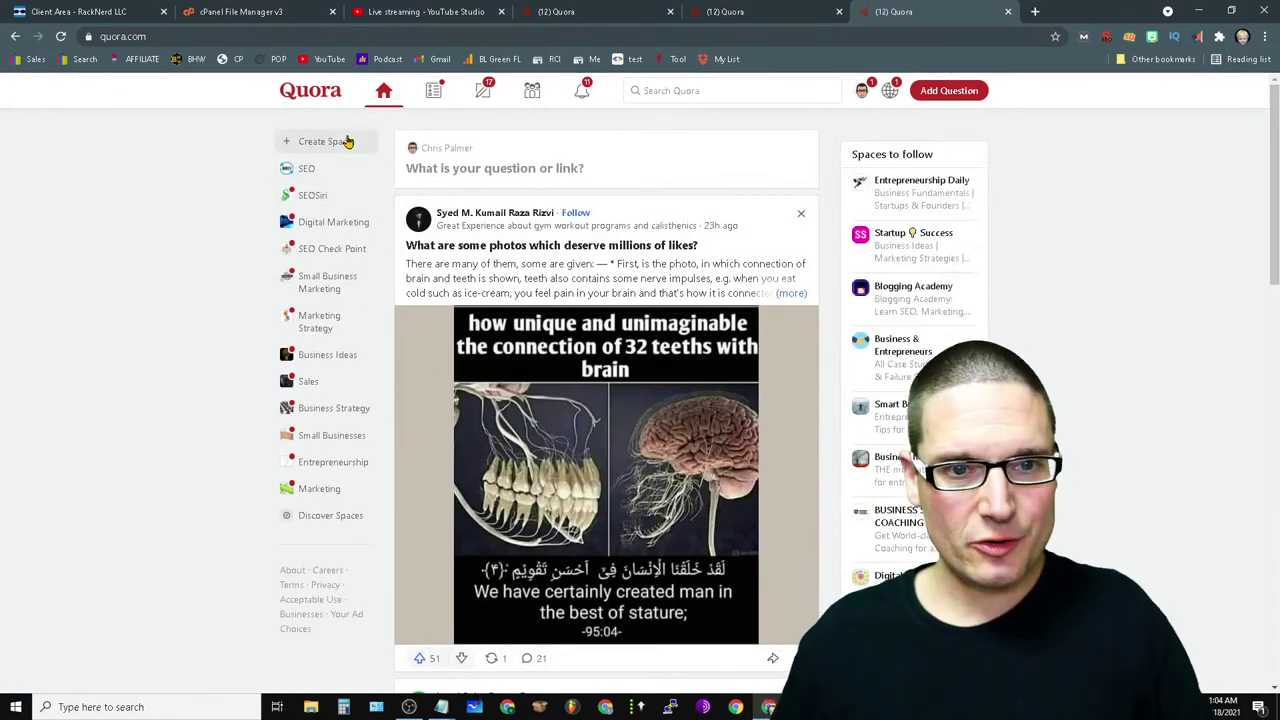
- Create a Space with the owner's marketing-SEO business name and dictate the start of its description
{"action": "left_click", "coordinate": [348, 141]}
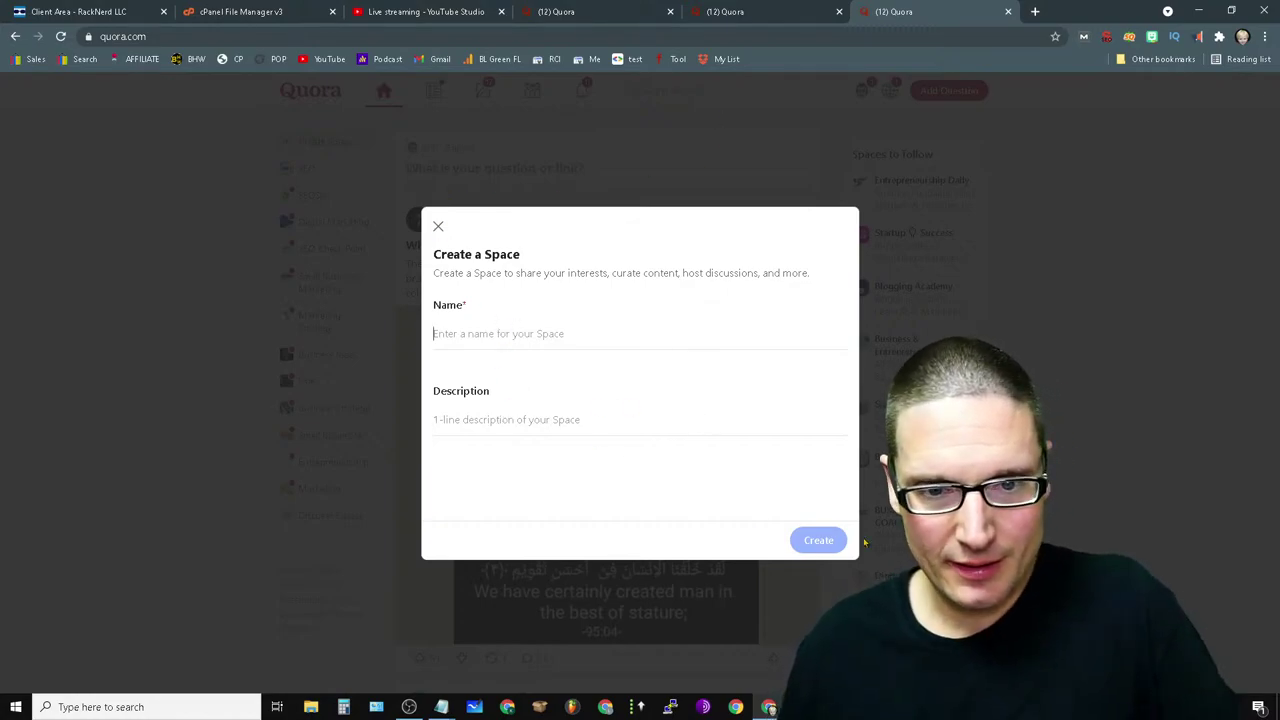
{"action": "type", "text": "C"}
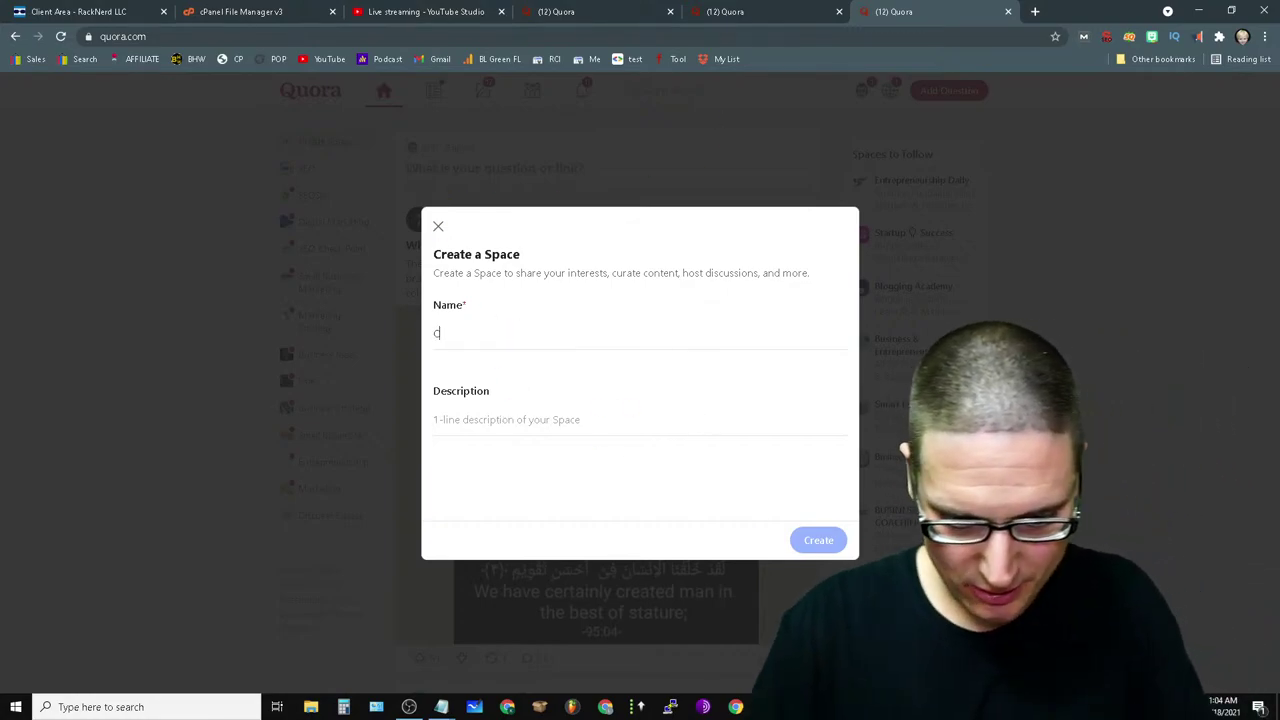
{"action": "type", "text": "hris Palmer"}
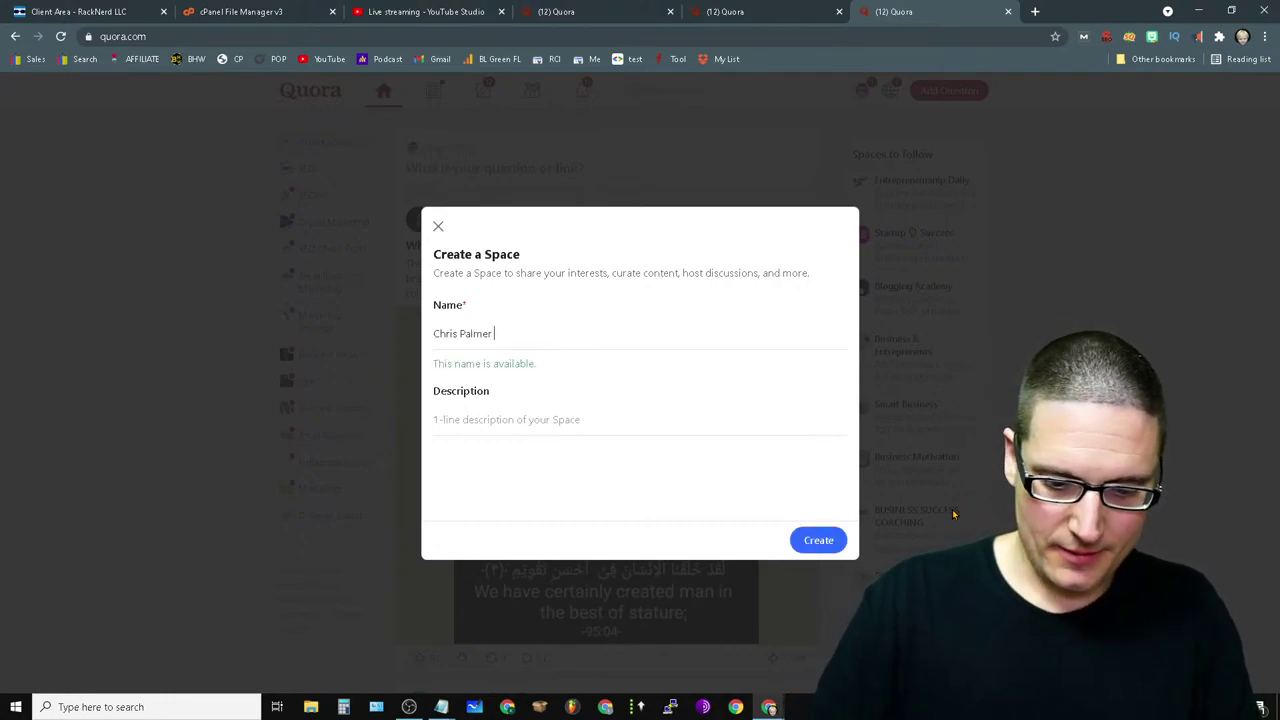
{"action": "type", "text": " Marketing-"}
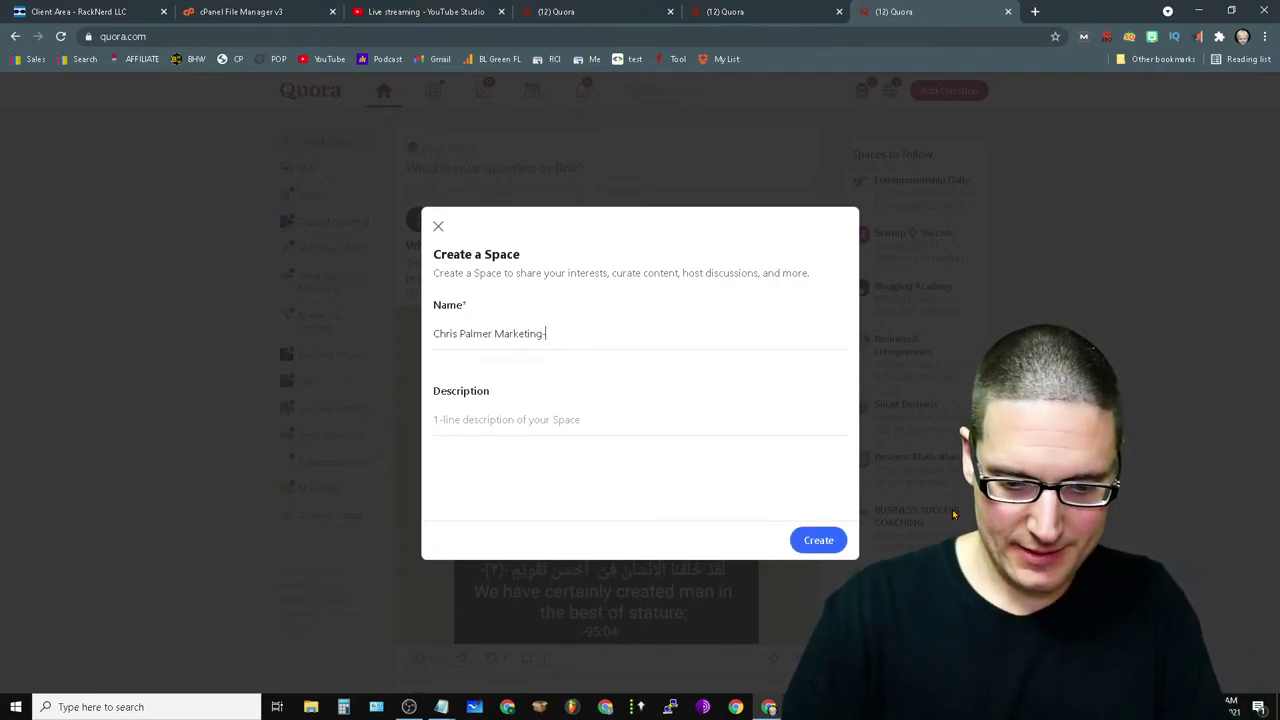
{"action": "type", "text": "SEO"}
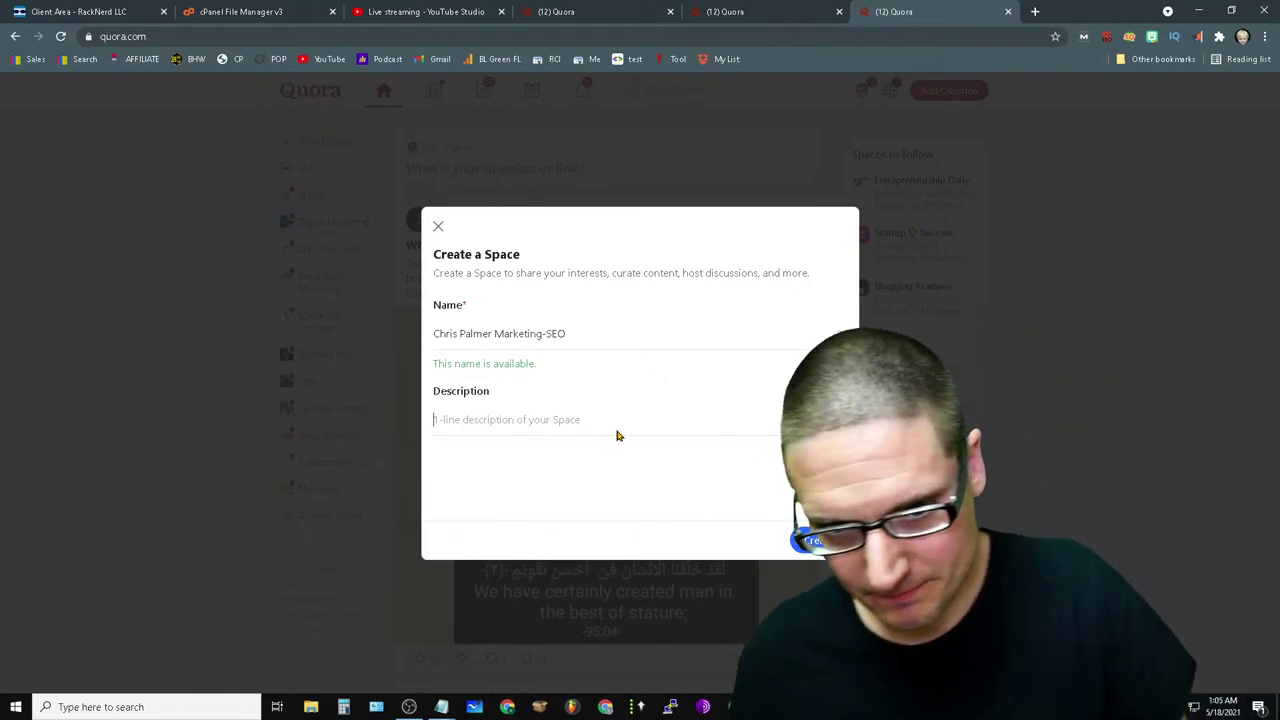
{"action": "right_click", "coordinate": [572, 421]}
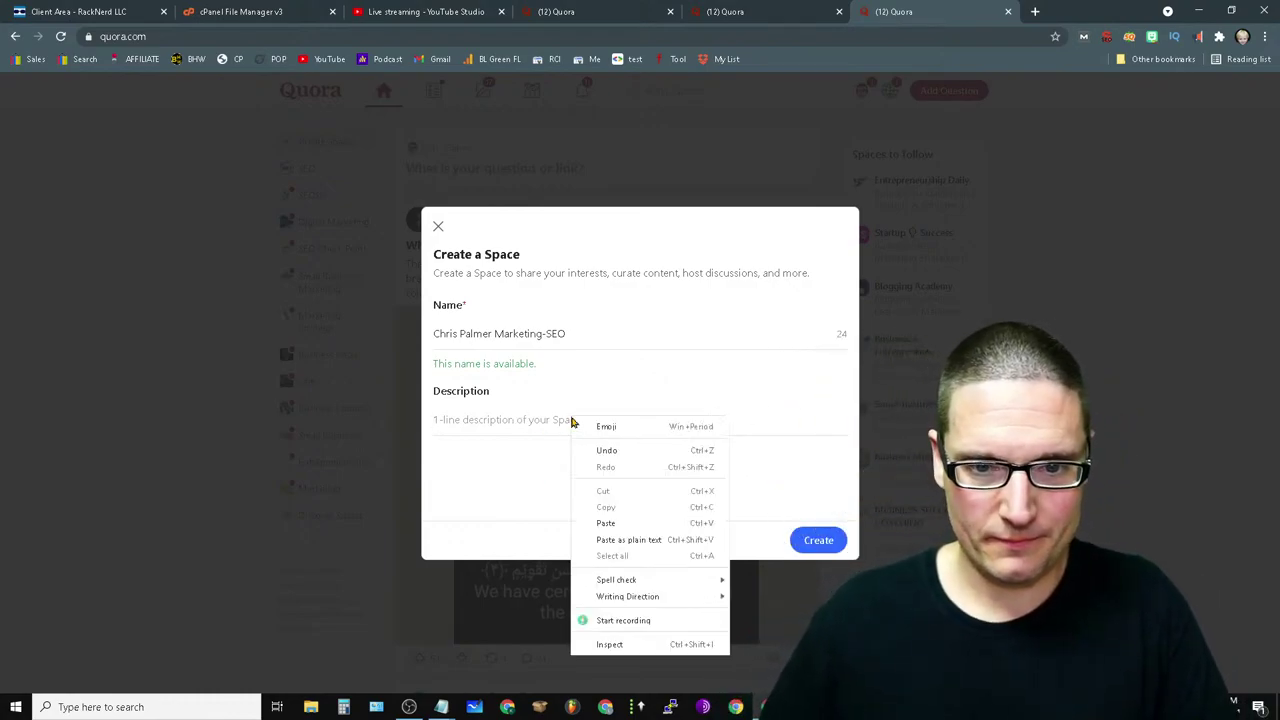
{"action": "left_click", "coordinate": [646, 622]}
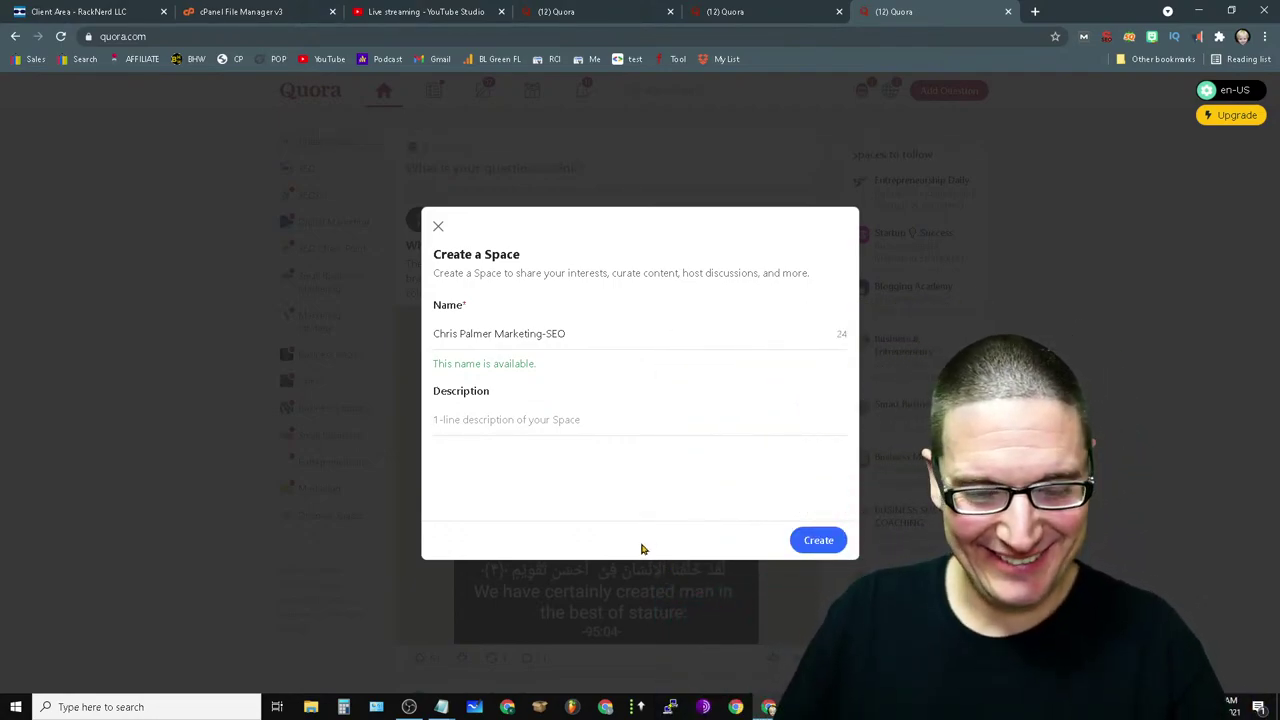
{"action": "right_click", "coordinate": [472, 421]}
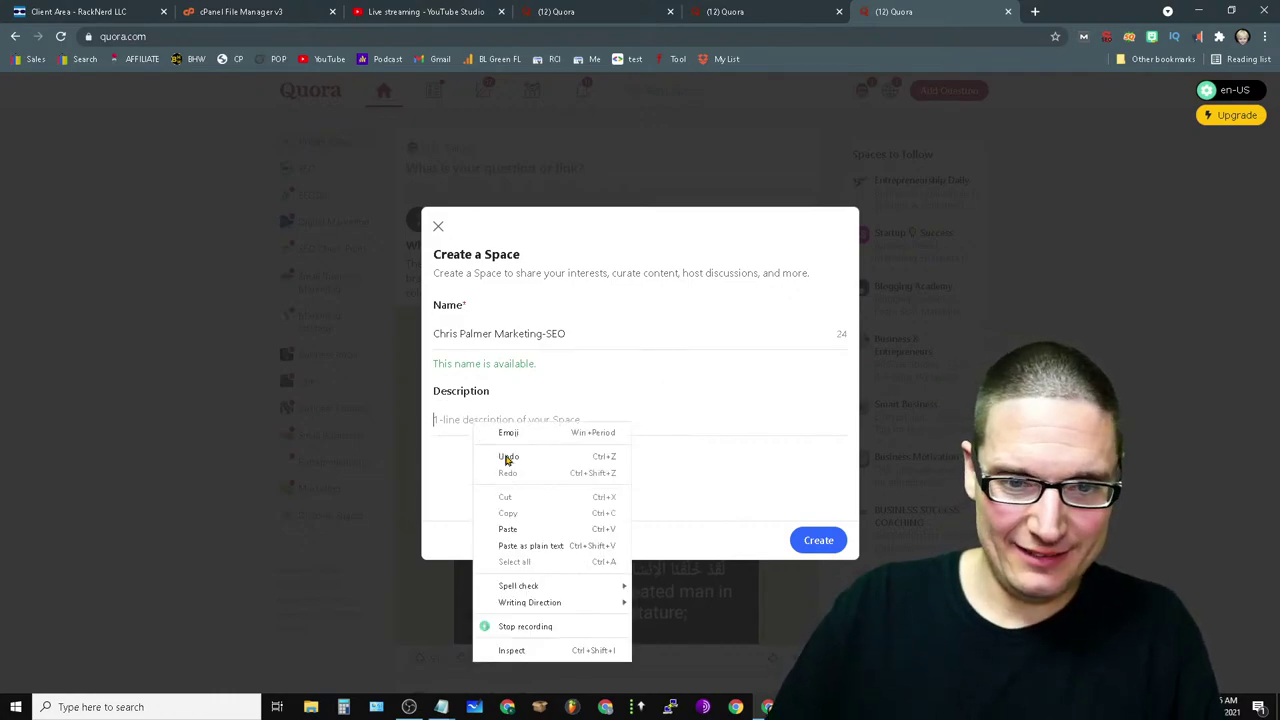
{"action": "left_click", "coordinate": [417, 432]}
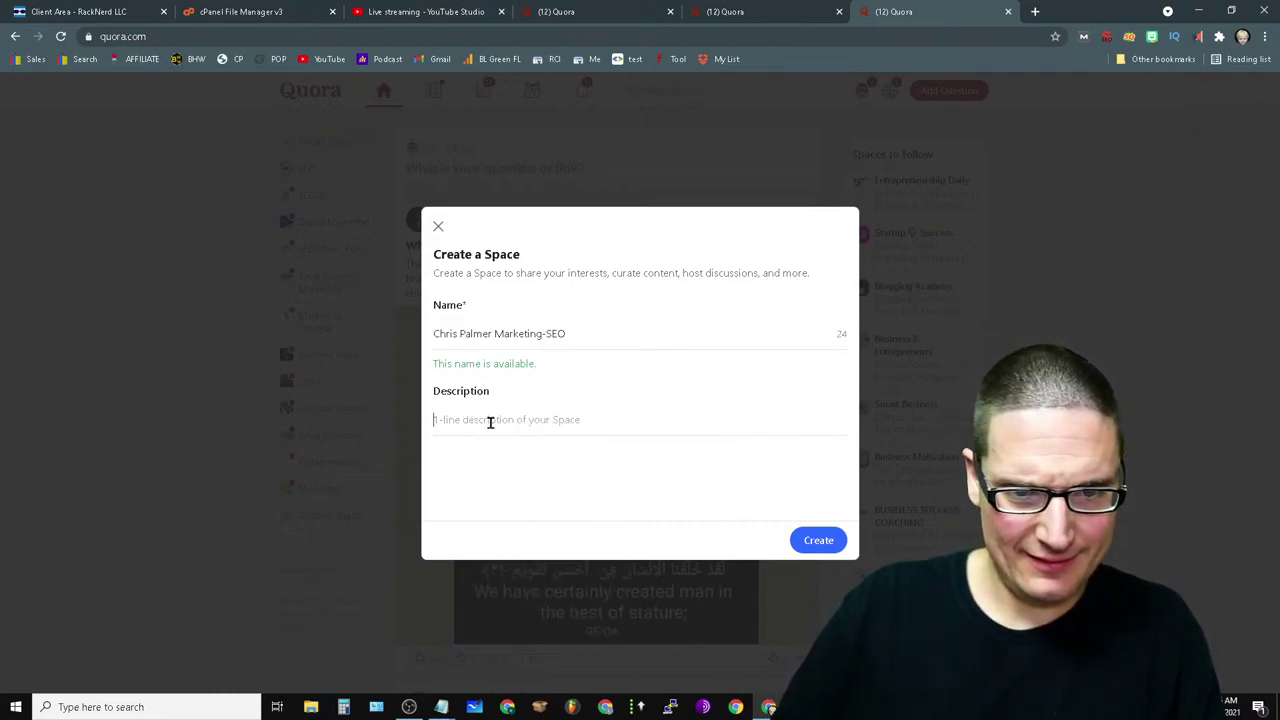
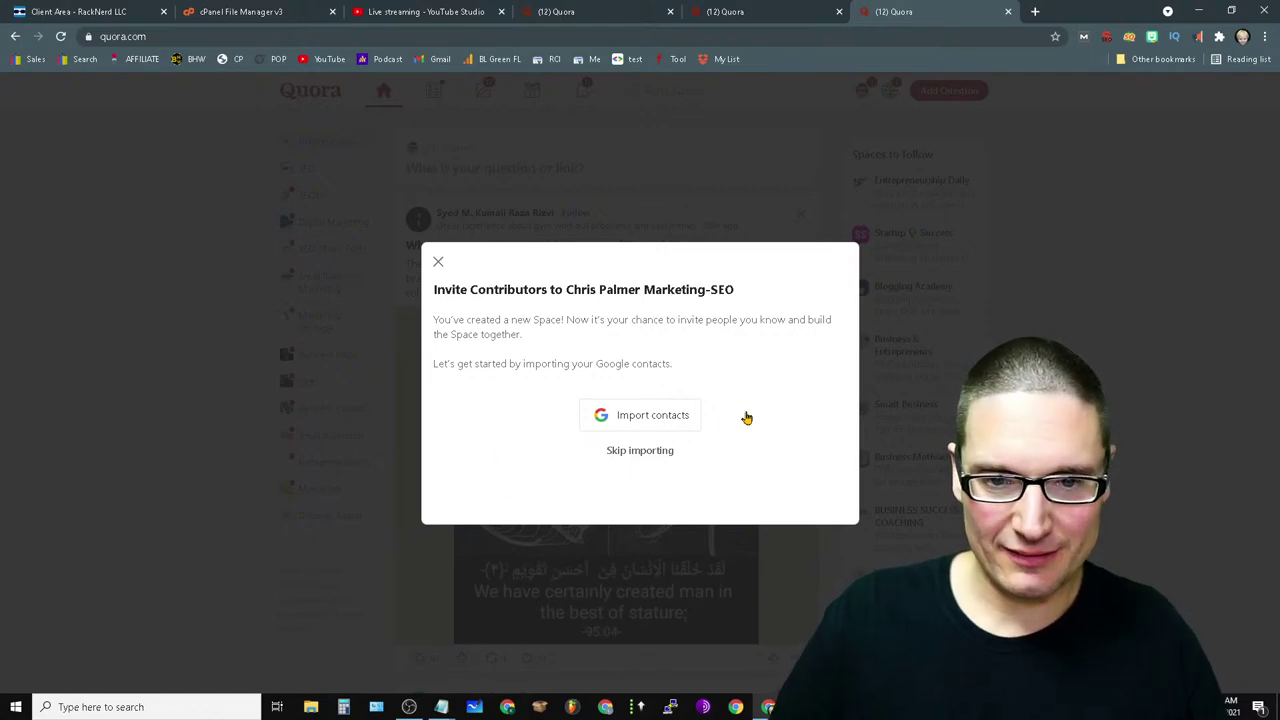
- Skip importing Google contacts and skip inviting contributors to reach the new space
{"action": "left_click", "coordinate": [616, 456]}
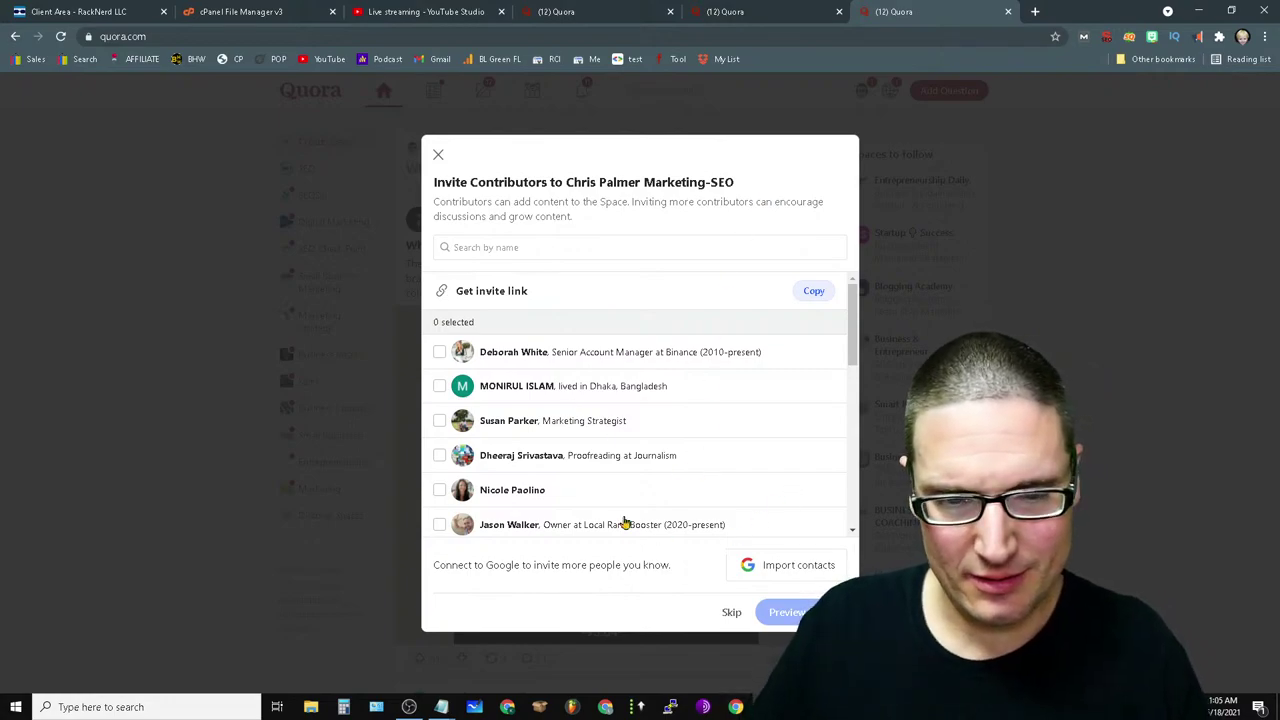
{"action": "scroll", "coordinate": [595, 423], "scroll_direction": "down", "scroll_amount": 5}
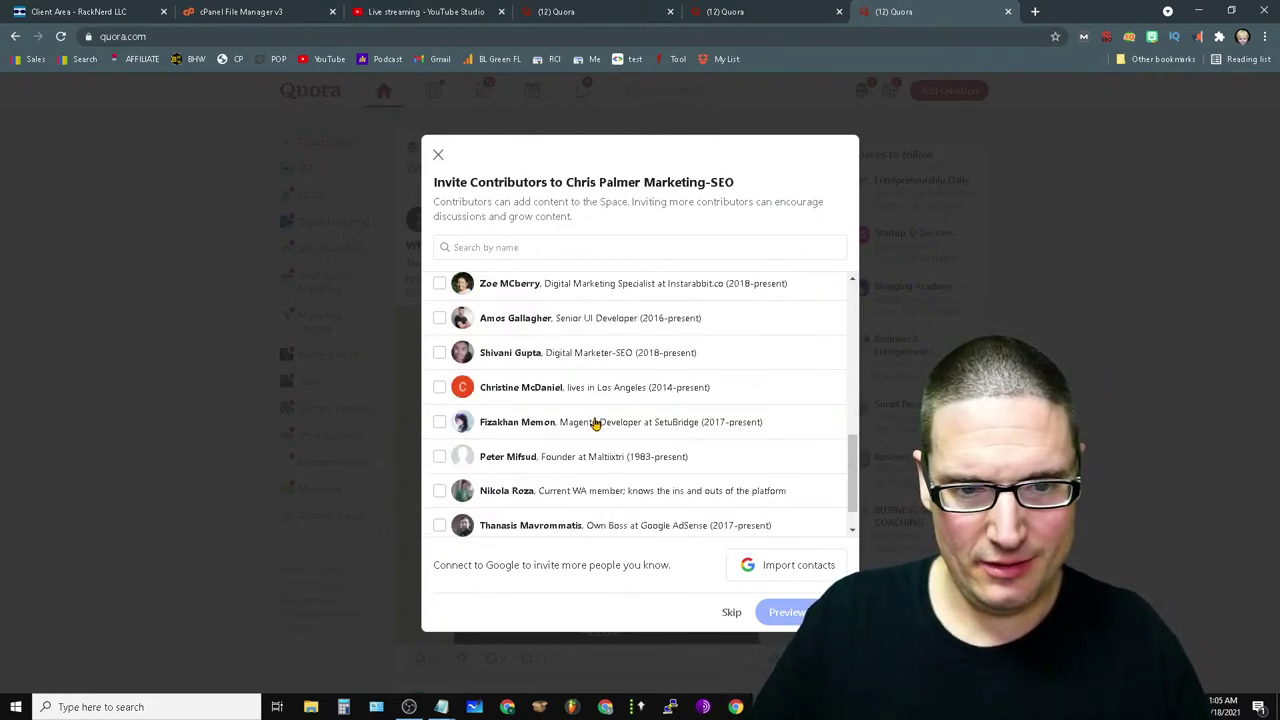
{"action": "scroll", "coordinate": [462, 370], "scroll_direction": "down", "scroll_amount": 1}
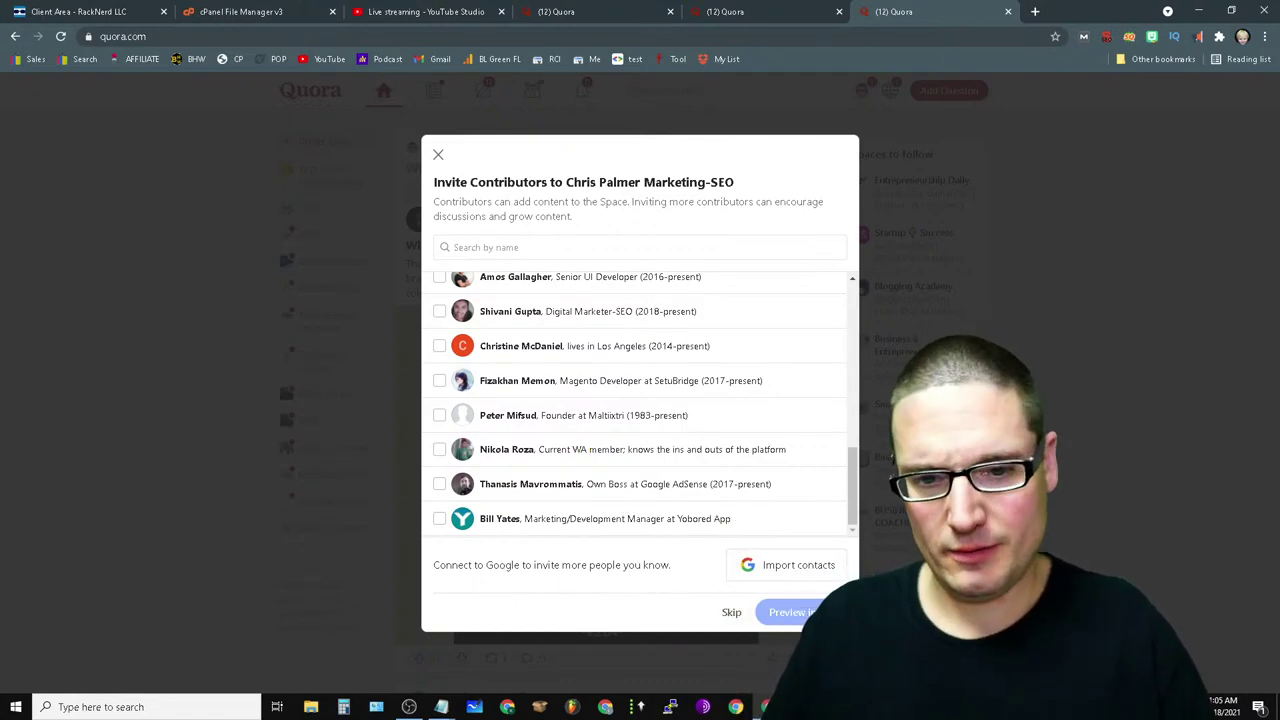
{"action": "left_click", "coordinate": [731, 614]}
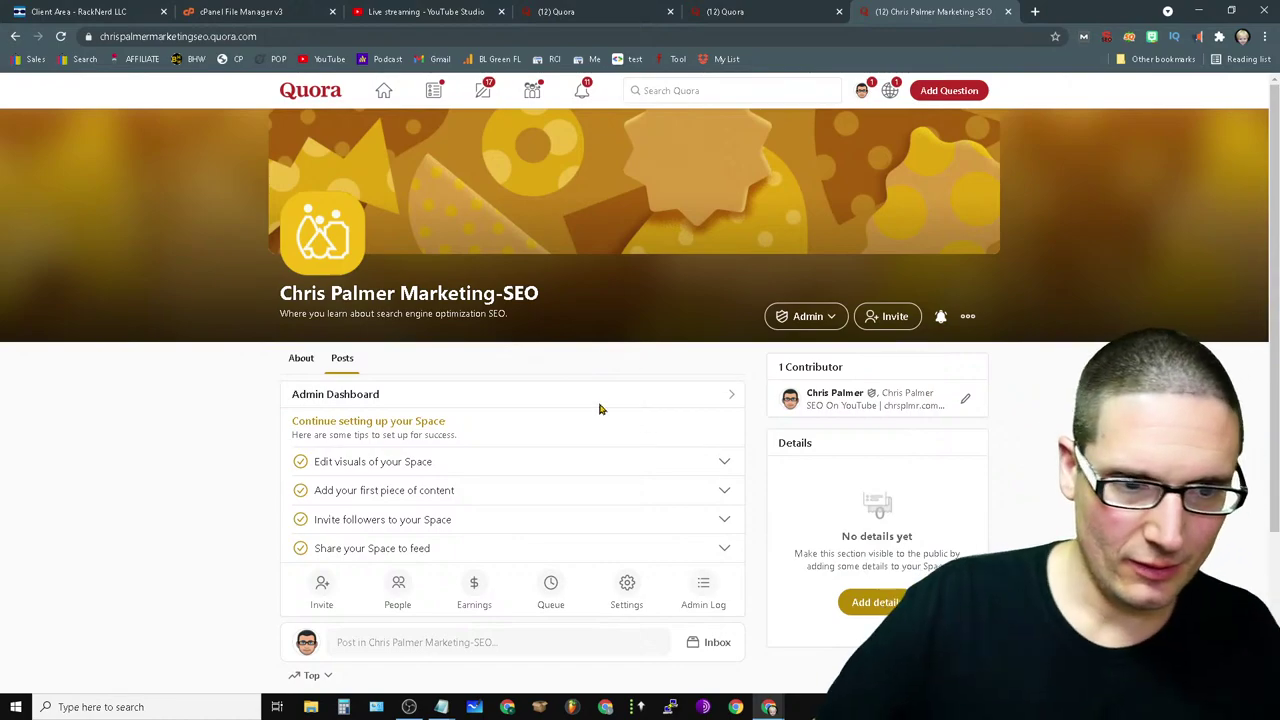
- Open the space's About section
{"action": "left_click_drag", "start_coordinate": [301, 314], "coordinate": [228, 316]}
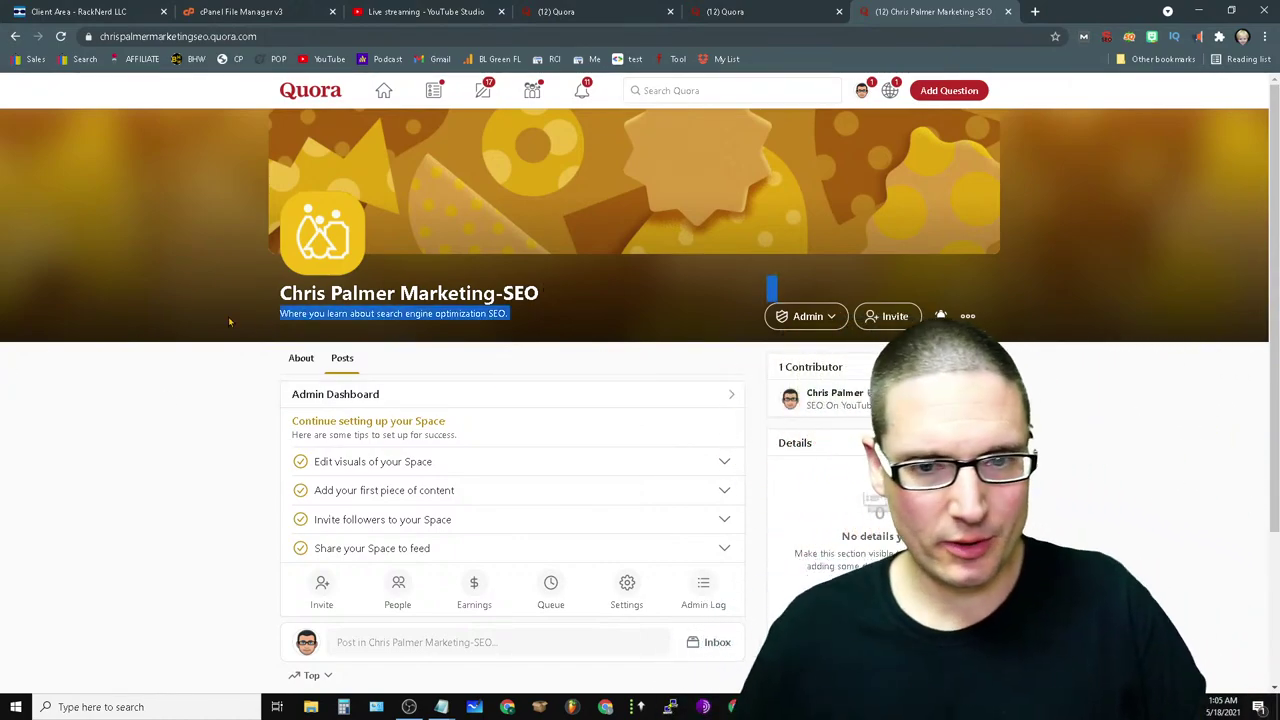
{"action": "left_click", "coordinate": [1175, 430]}
{"action": "scroll", "coordinate": [680, 400], "scroll_direction": "down", "scroll_amount": 2}
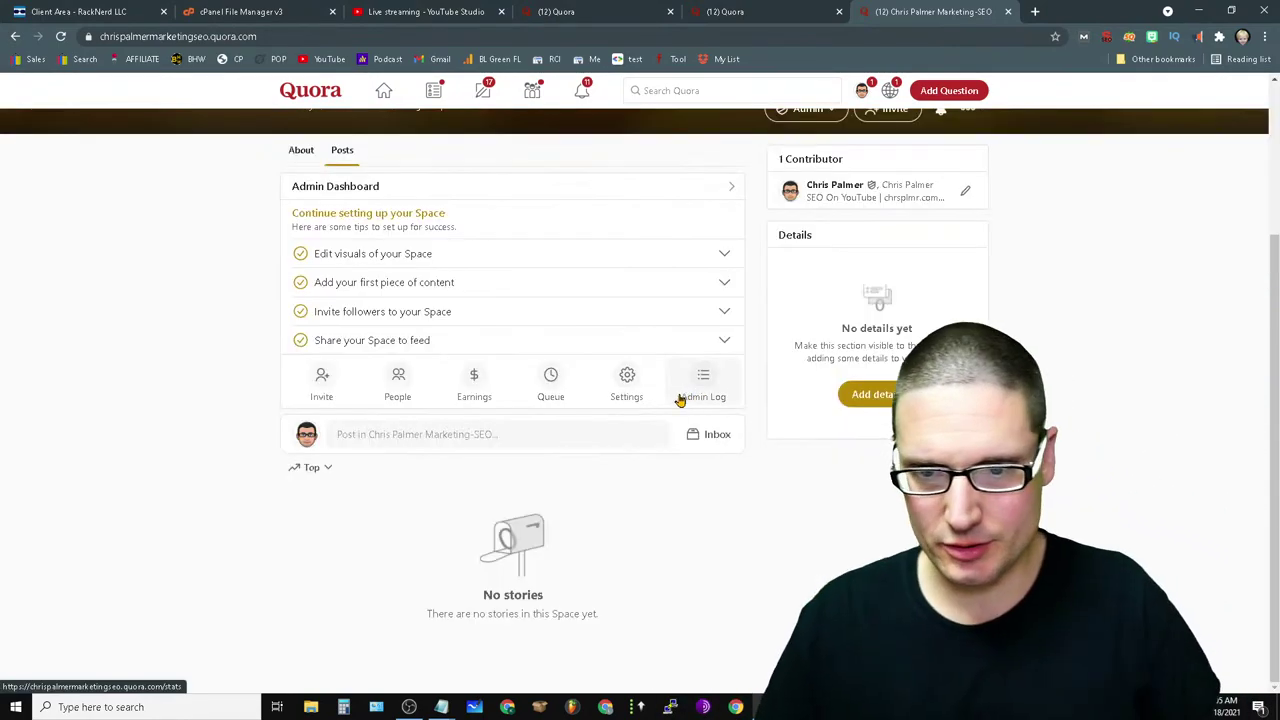
{"action": "scroll", "coordinate": [1050, 483], "scroll_direction": "up", "scroll_amount": 2}
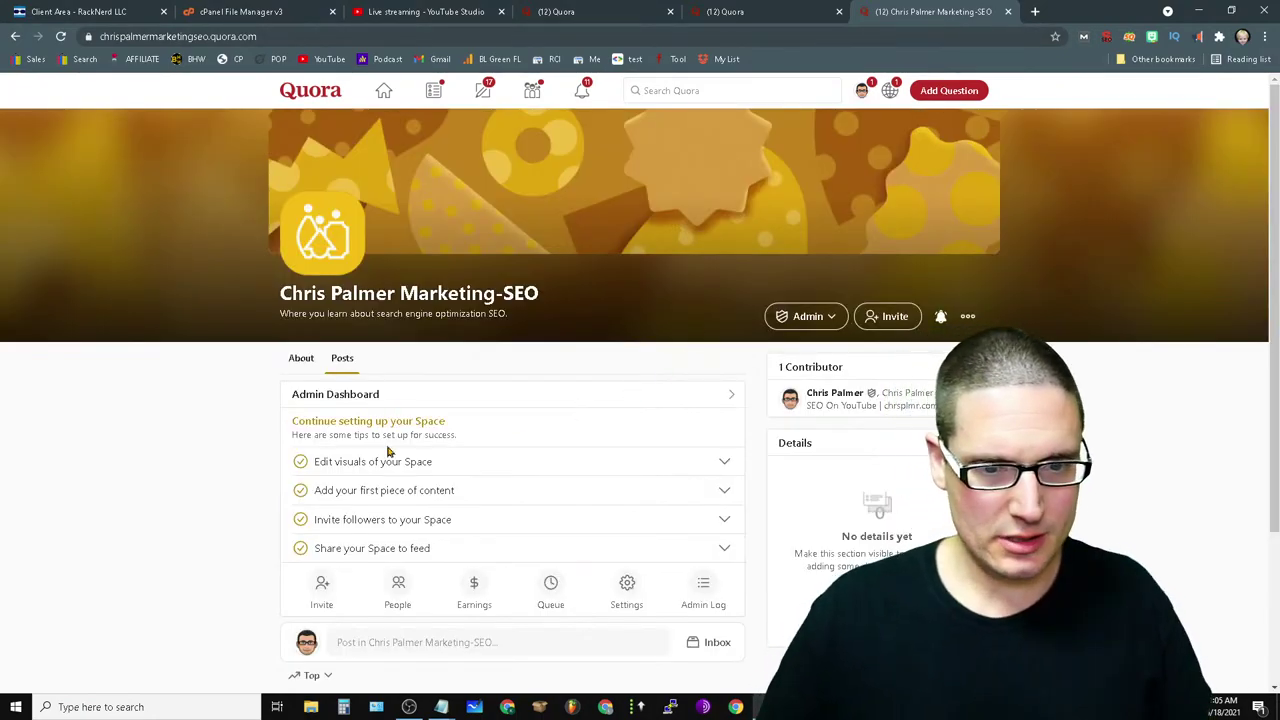
{"action": "left_click", "coordinate": [299, 368]}
- Write the About details line, the author's name plus 'Marketing SEO', correcting the 'Marjketing' typo
{"action": "left_click", "coordinate": [512, 516]}
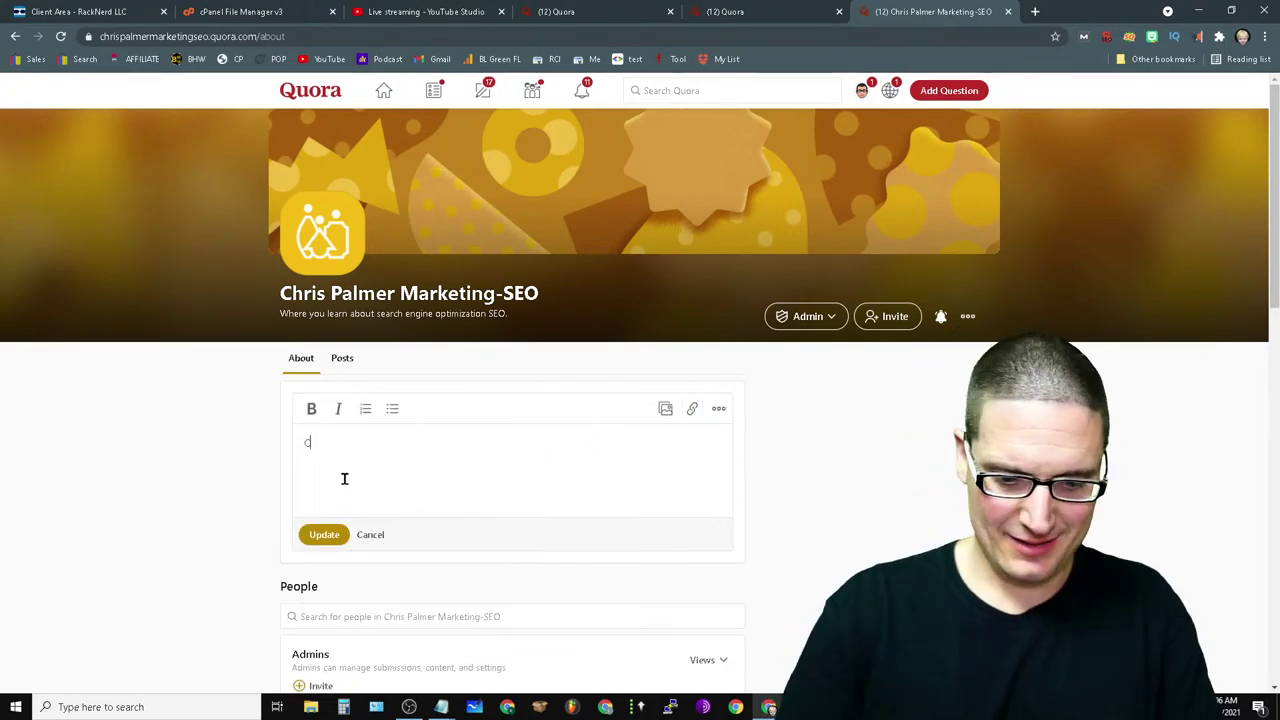
{"action": "type", "text": "Chris Palmer SEO"}
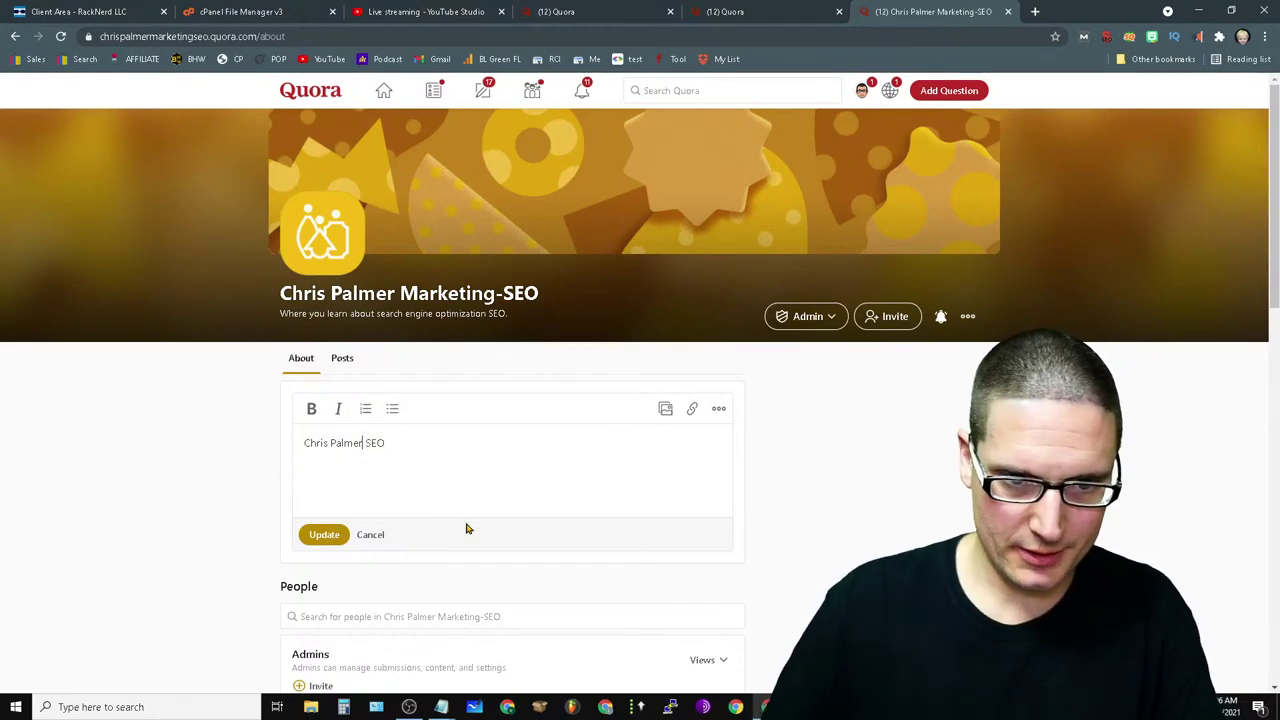
{"action": "type", "text": "Marjketing"}
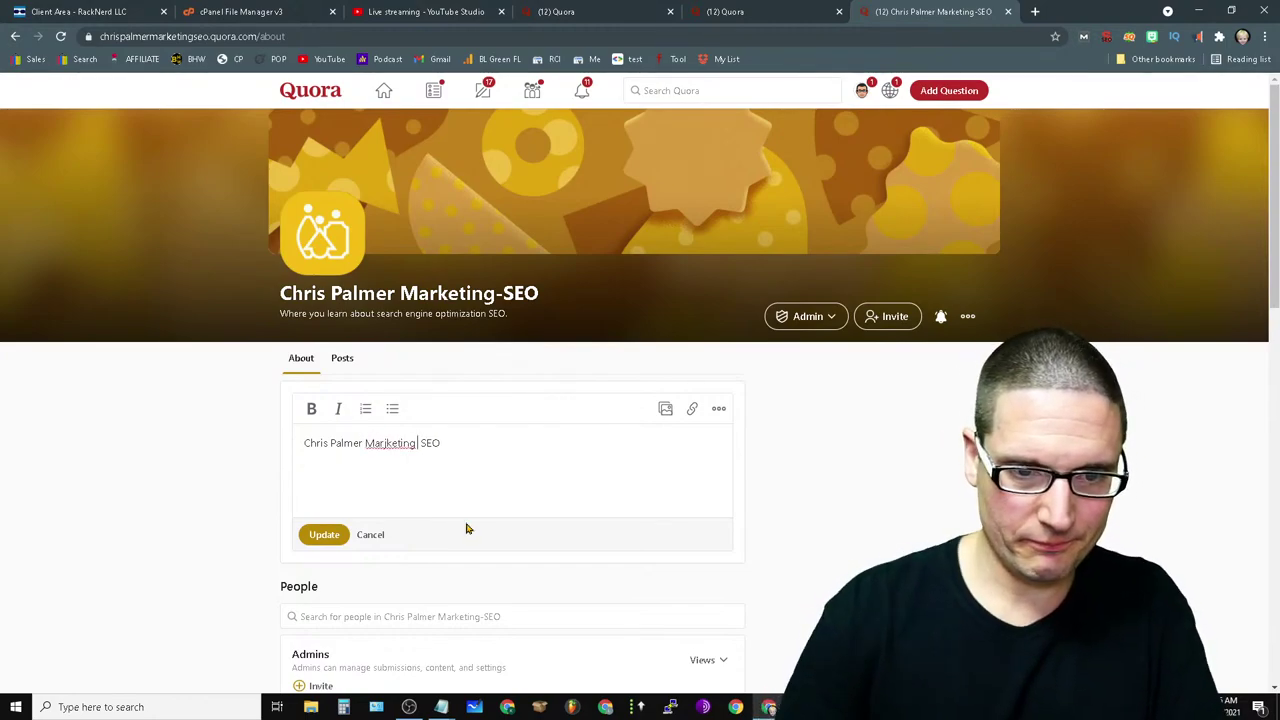
{"action": "right_click", "coordinate": [392, 443]}
{"action": "left_click", "coordinate": [430, 452]}
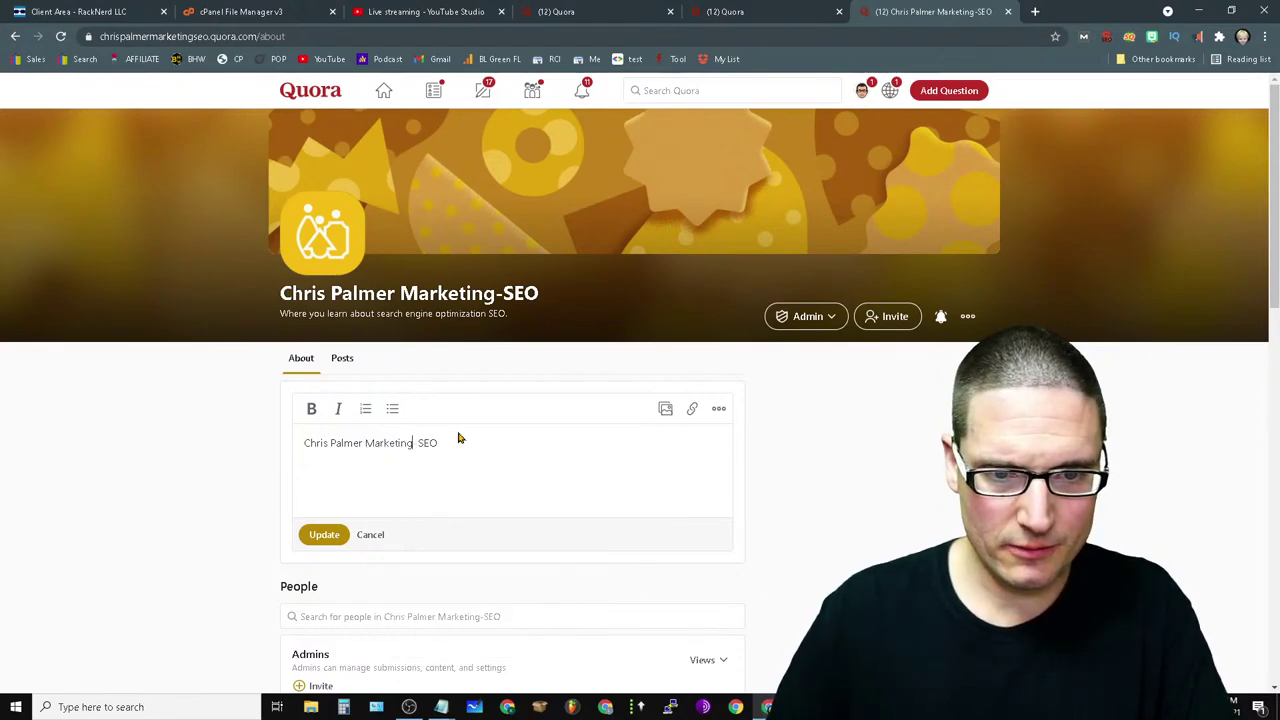
{"action": "left_click_drag", "start_coordinate": [409, 444], "coordinate": [296, 447]}
{"action": "left_click", "coordinate": [692, 411]}
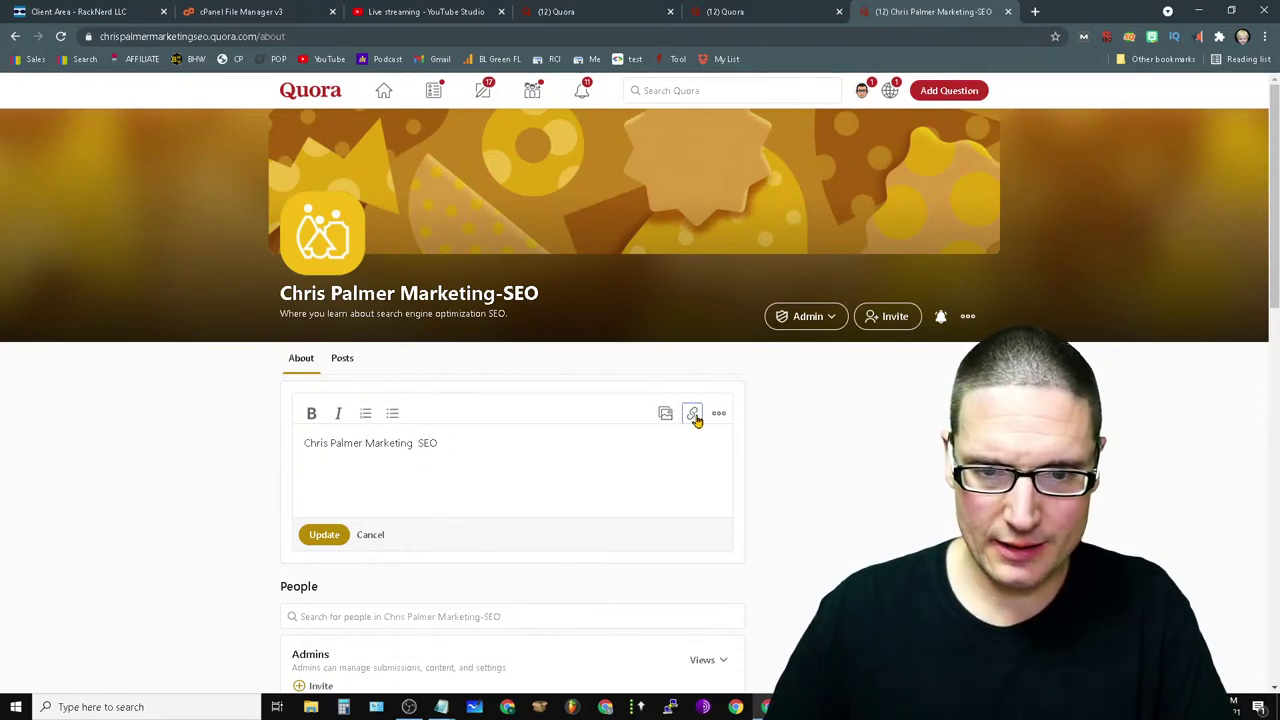
{"action": "type", "text": "https"}
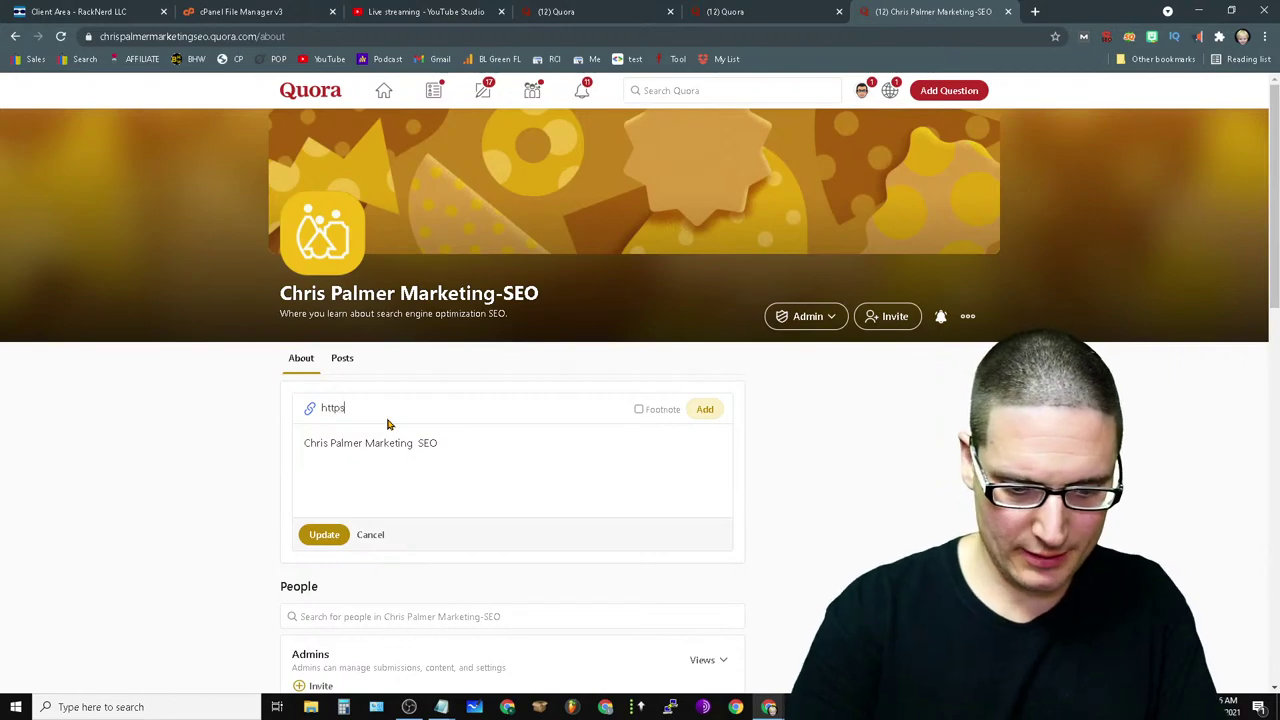
{"action": "type", "text": "://chrispalme"}
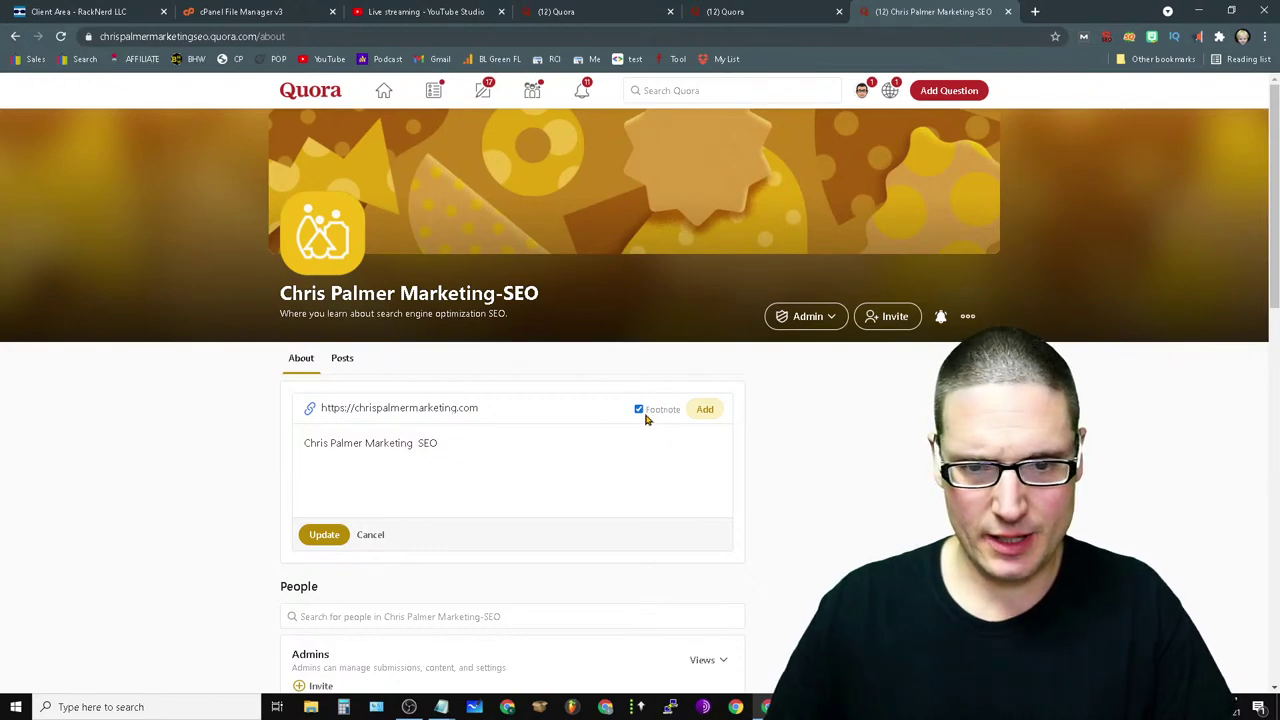
{"action": "left_click", "coordinate": [708, 409]}
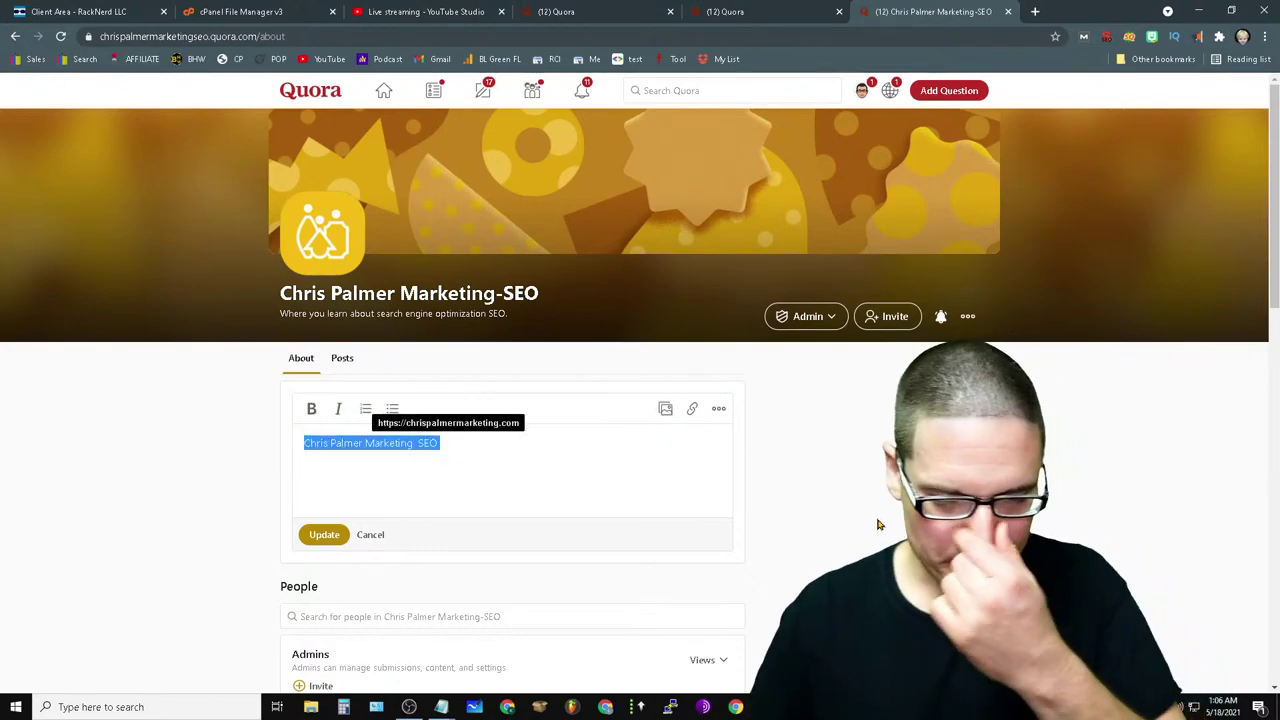
- Add a sentence about learning more SEO on YouTube from the author as an SEO expert, fixing 'Chri'
{"action": "left_click", "coordinate": [579, 449]}
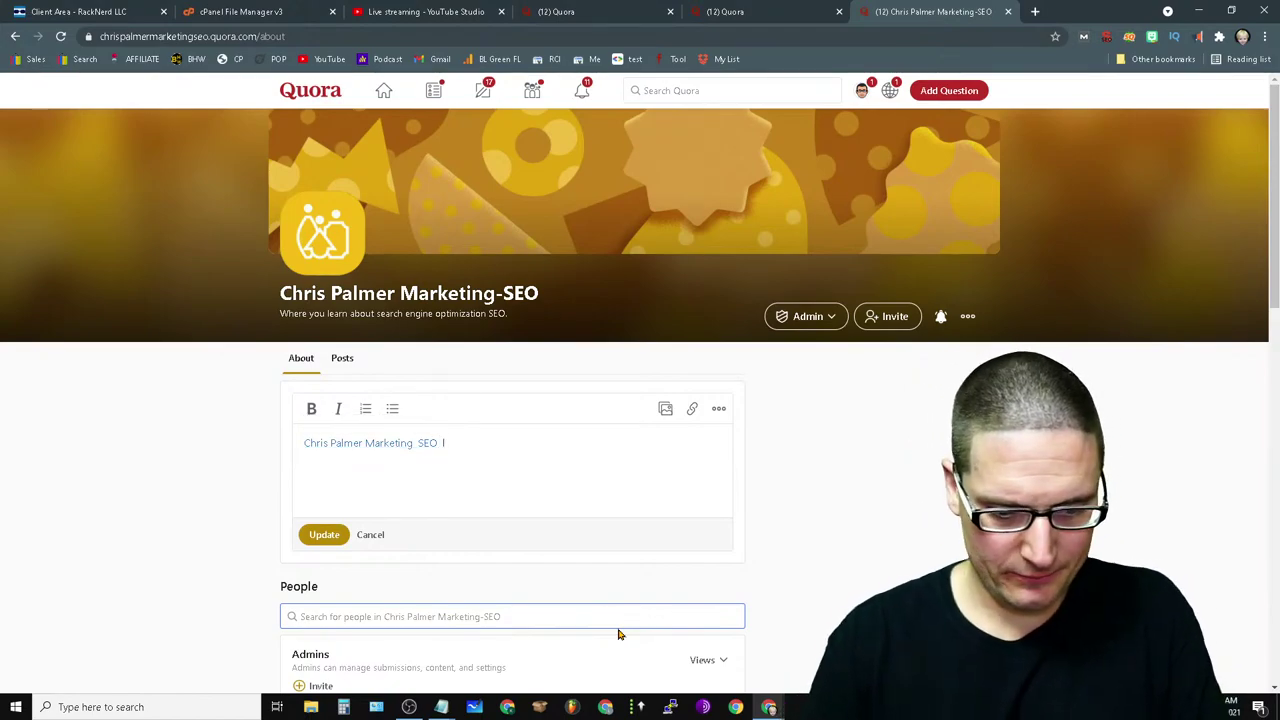
{"action": "type", "text": ". "}
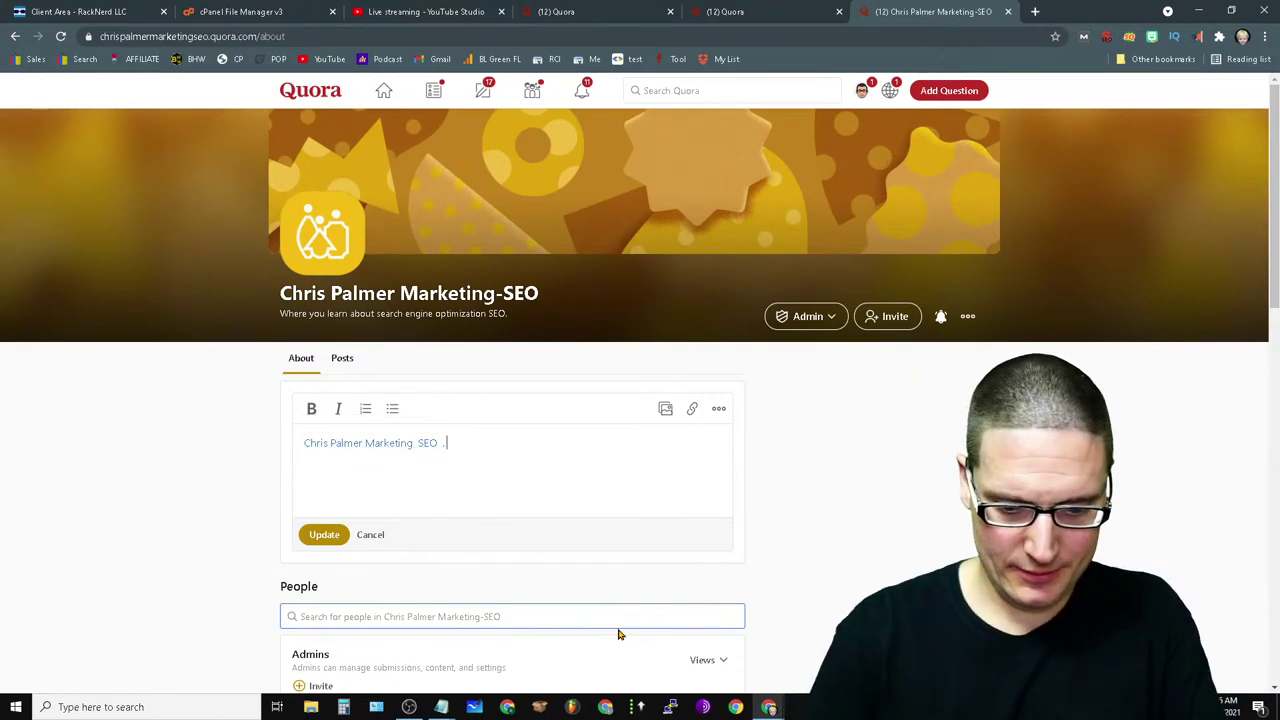
{"action": "type", "text": "Learn more"}
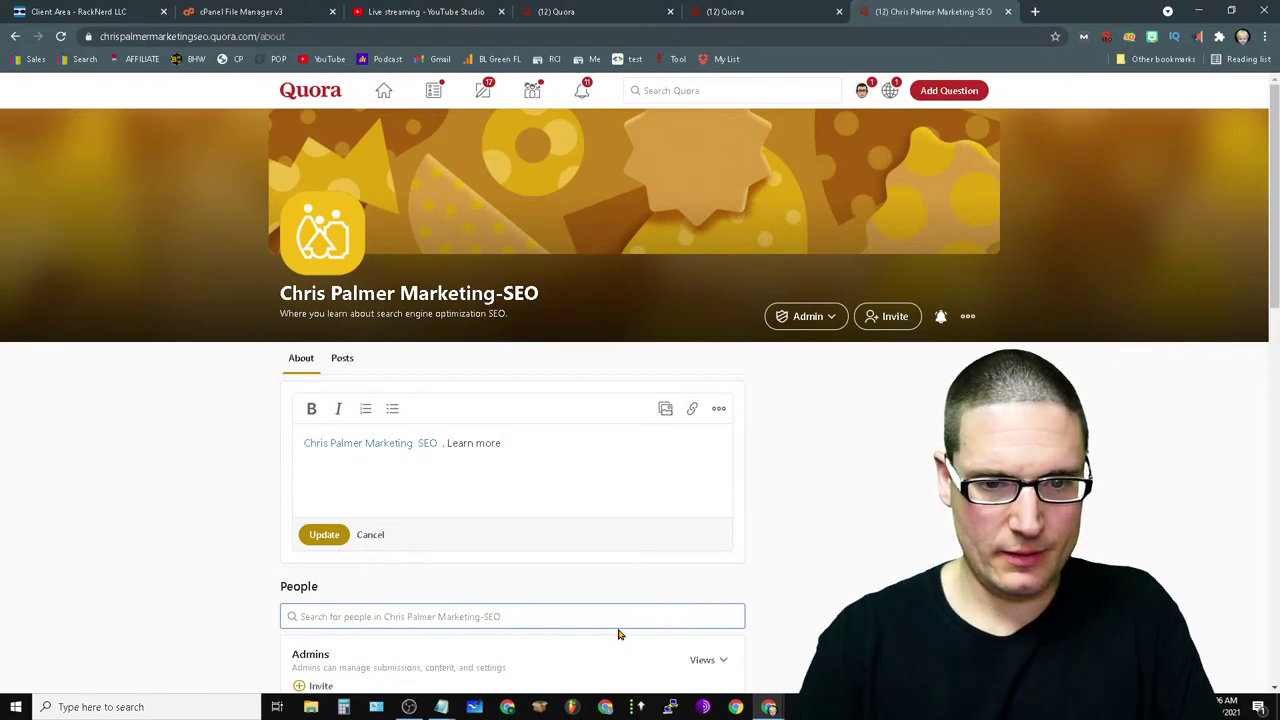
{"action": "key", "text": "BackSpace"}
{"action": "key", "text": "BackSpace"}
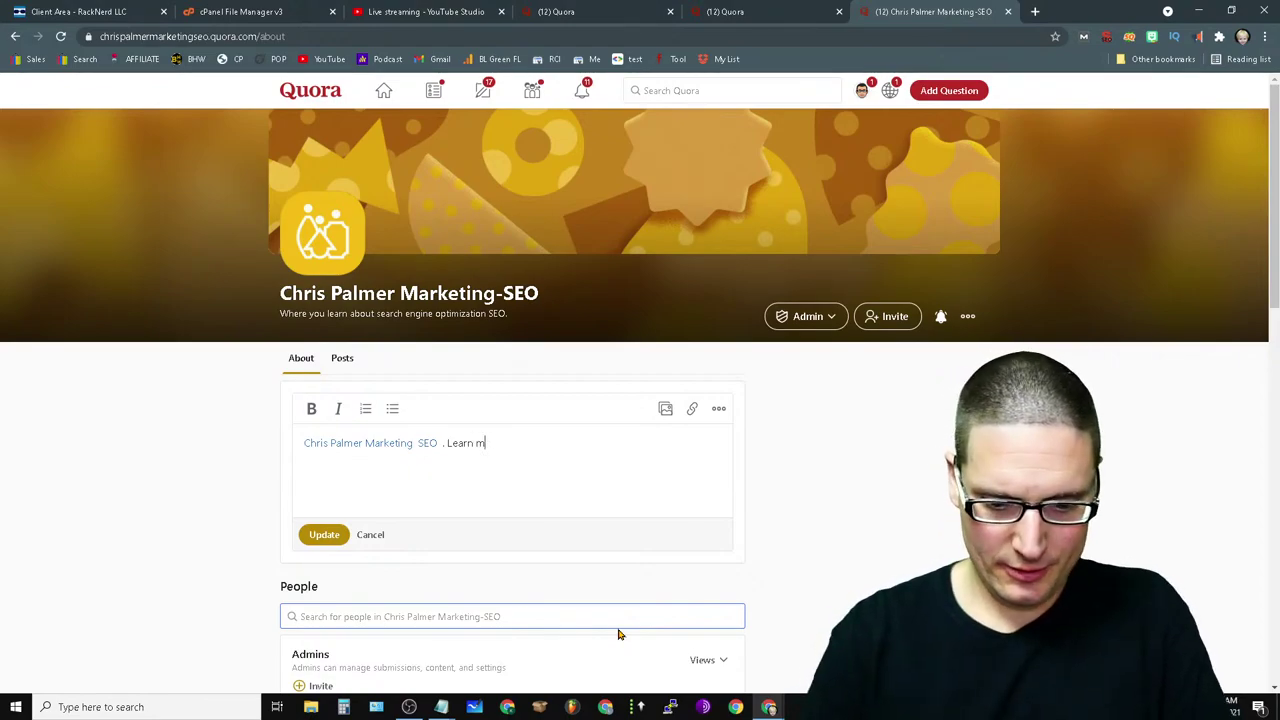
{"action": "type", "text": "ore SEO on Y"}
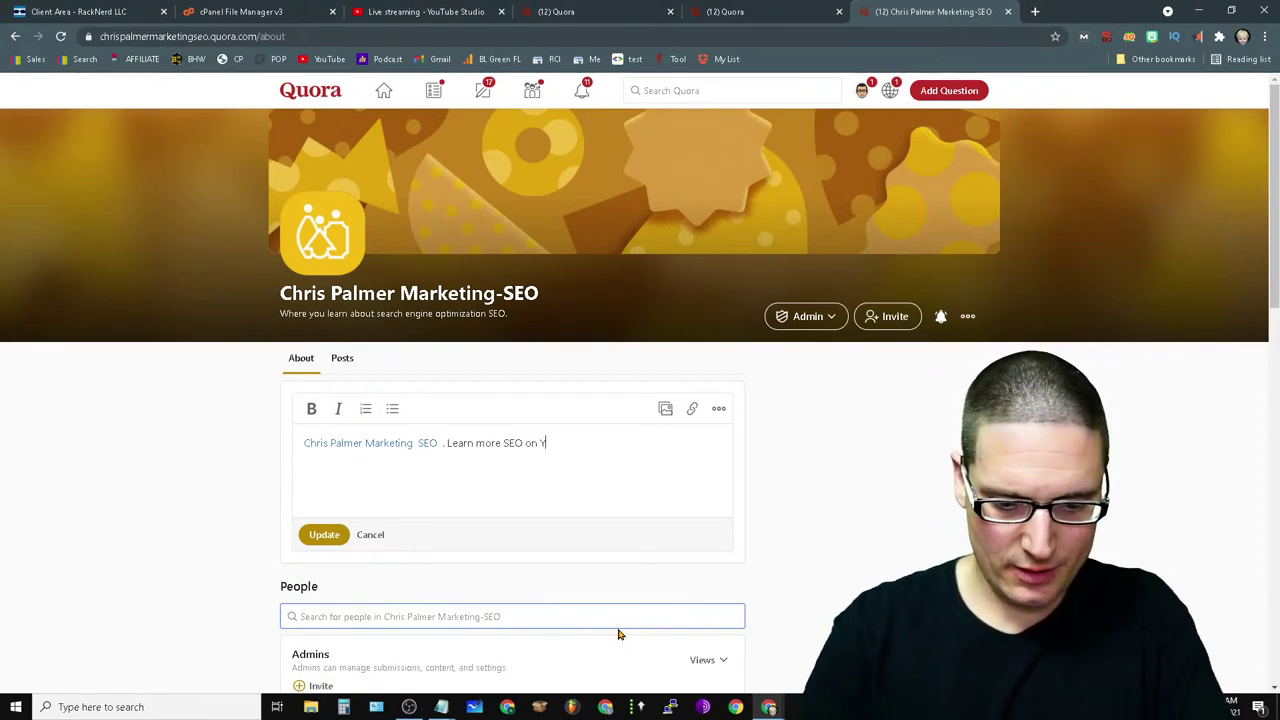
{"action": "type", "text": "ou"}
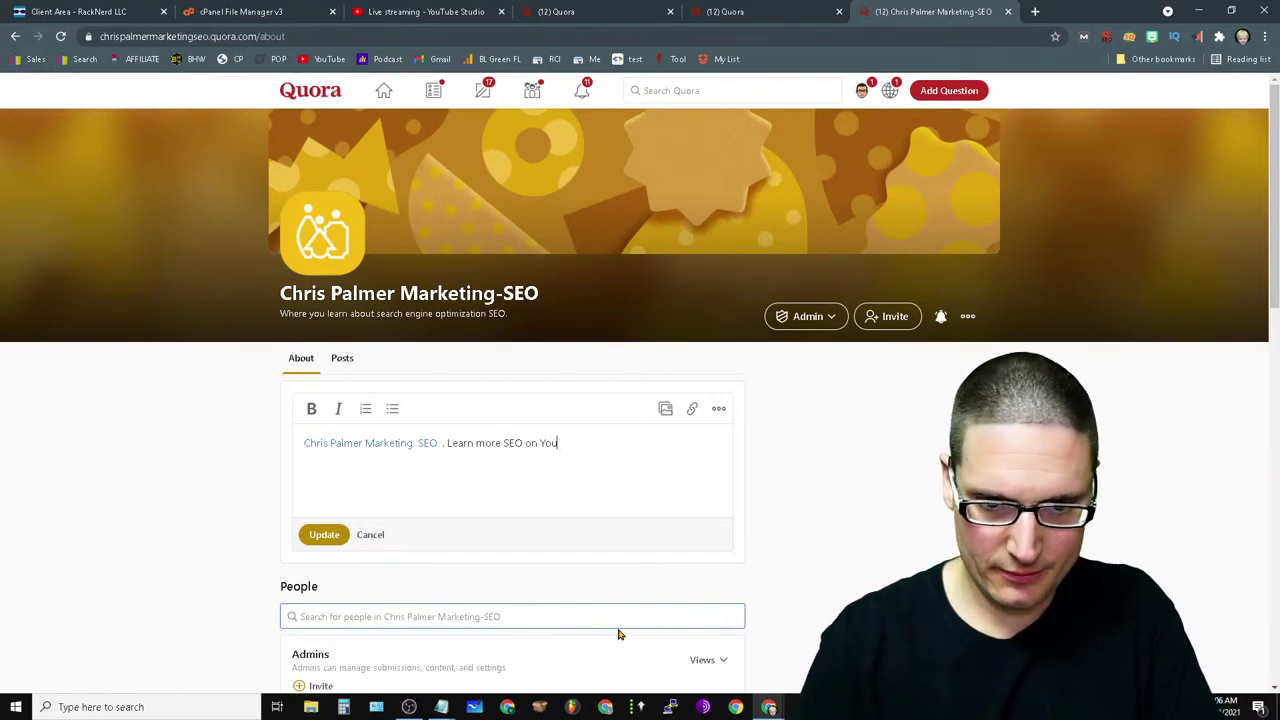
{"action": "type", "text": "tuube with C"}
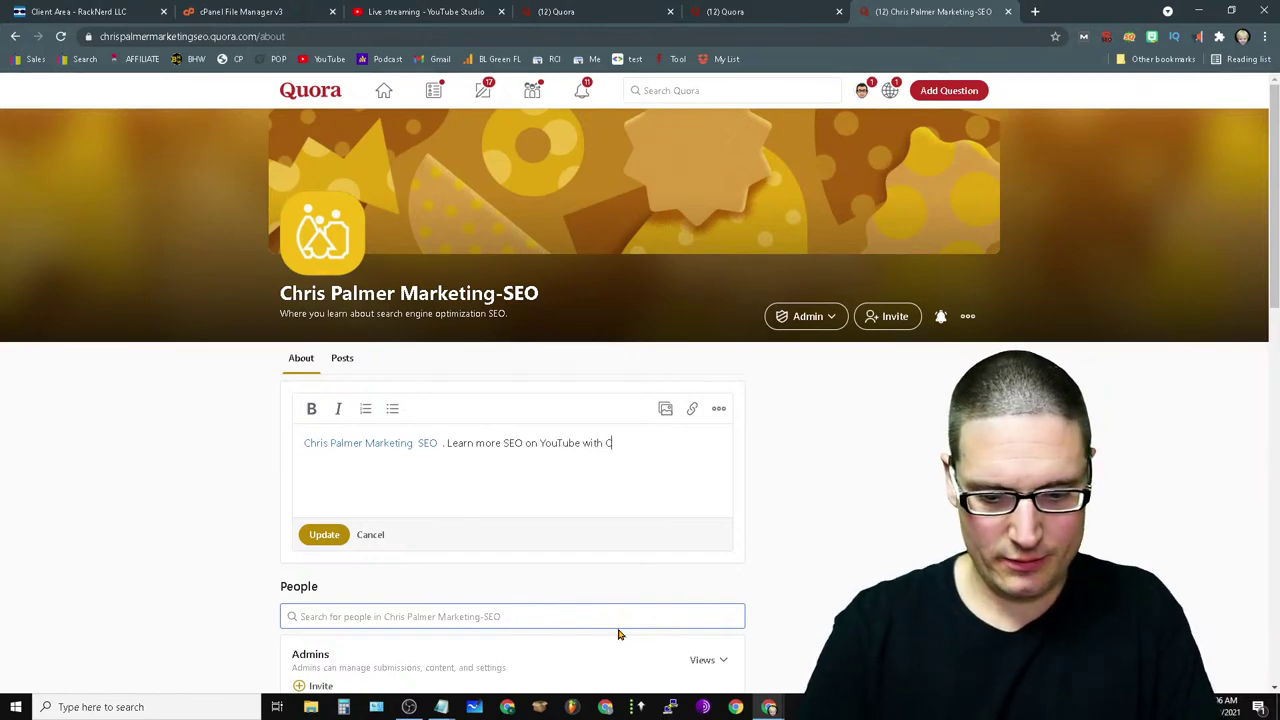
{"action": "type", "text": "hri Palme"}
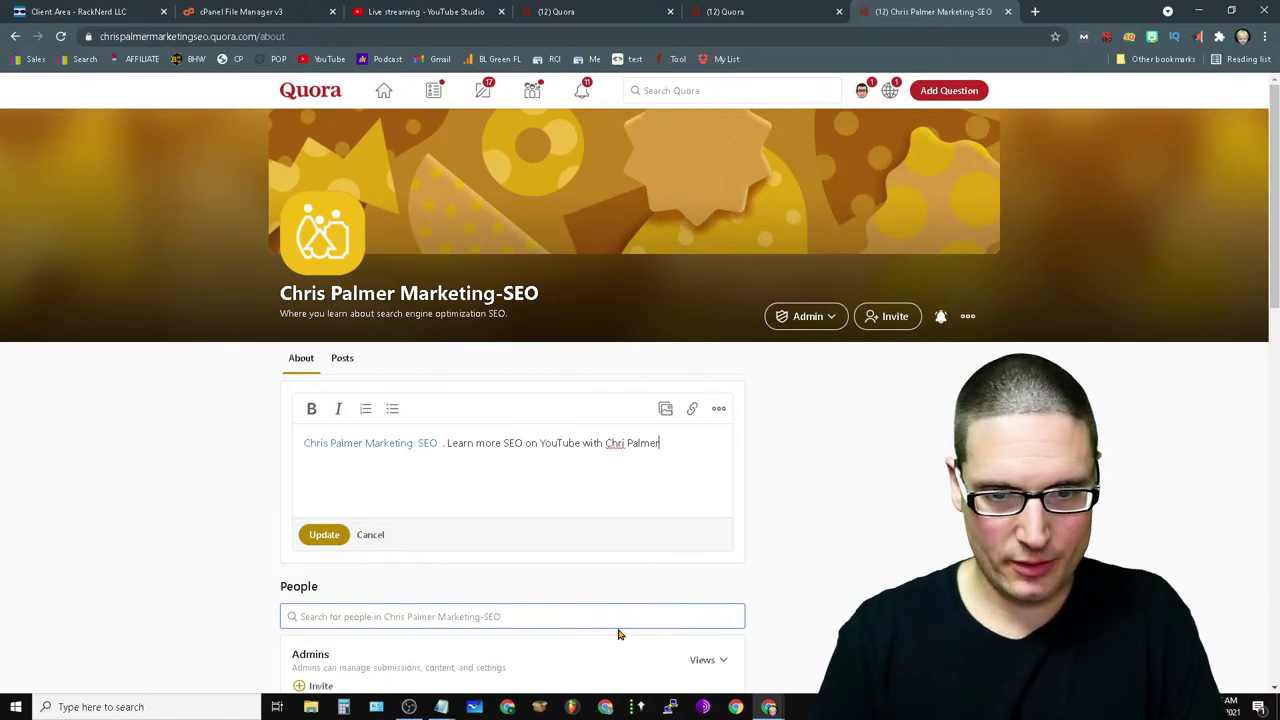
{"action": "type", "text": "r"}
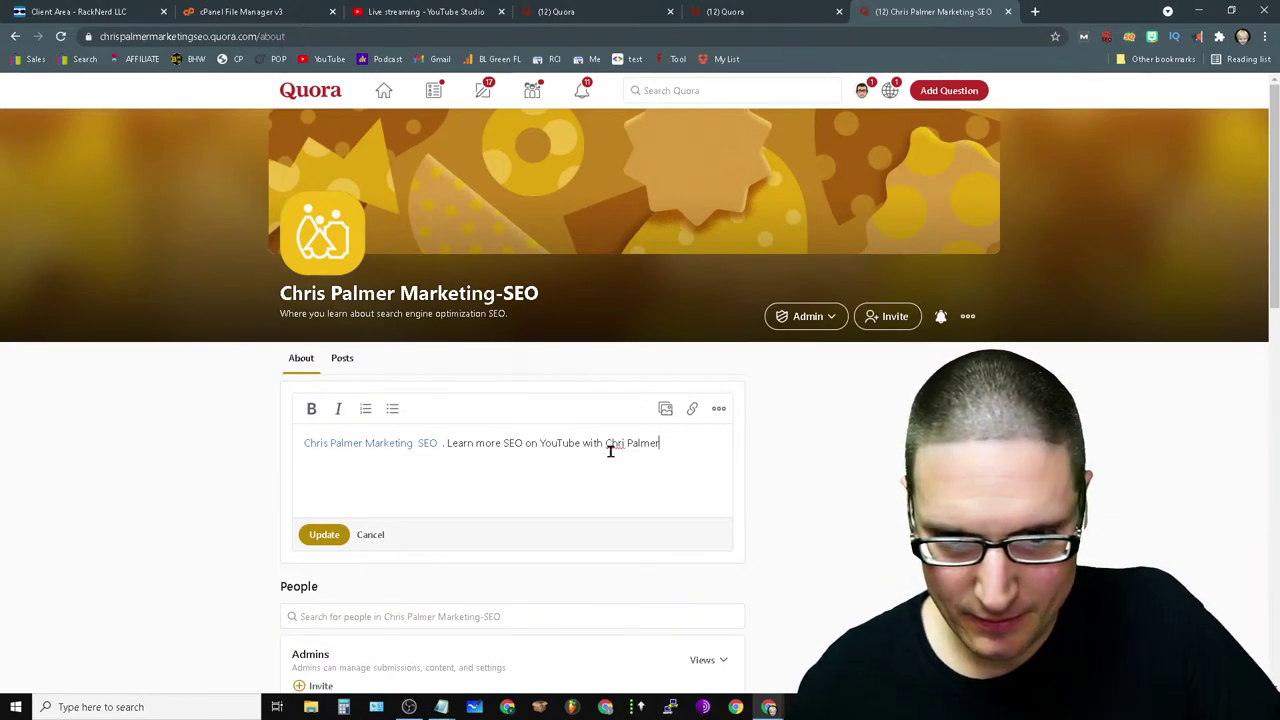
{"action": "type", "text": " SEO E"}
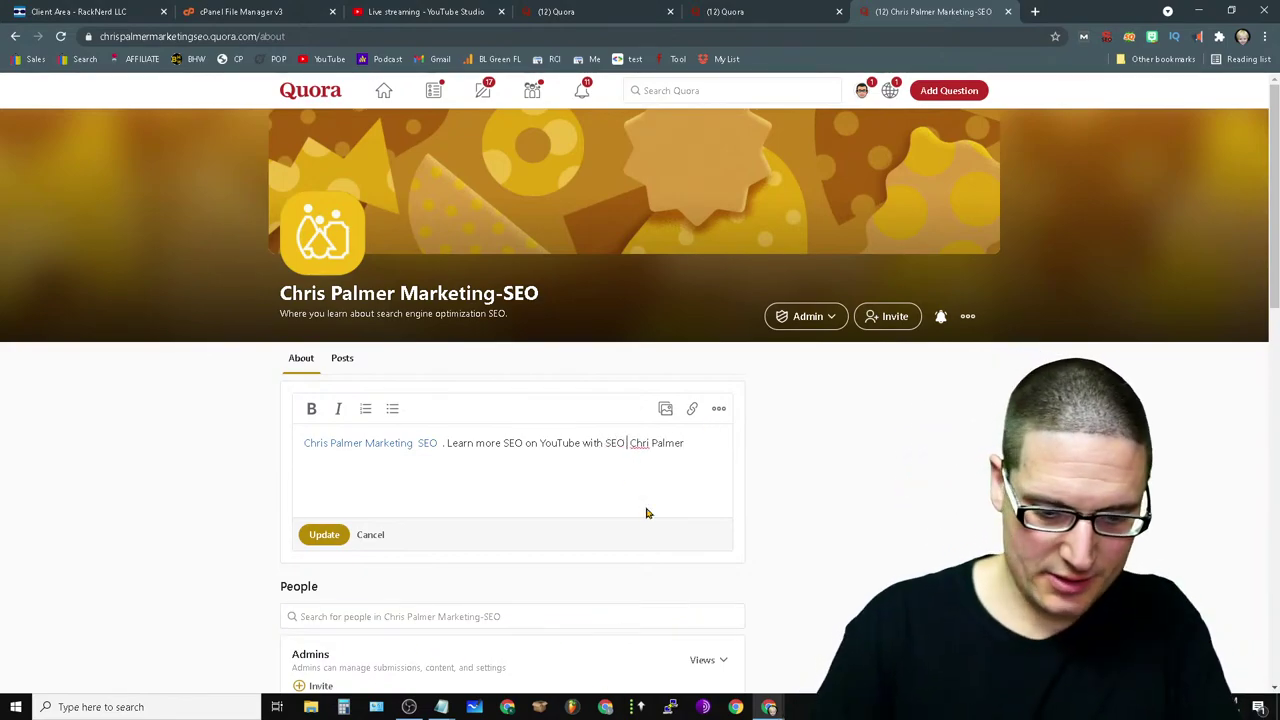
{"action": "type", "text": "xt"}
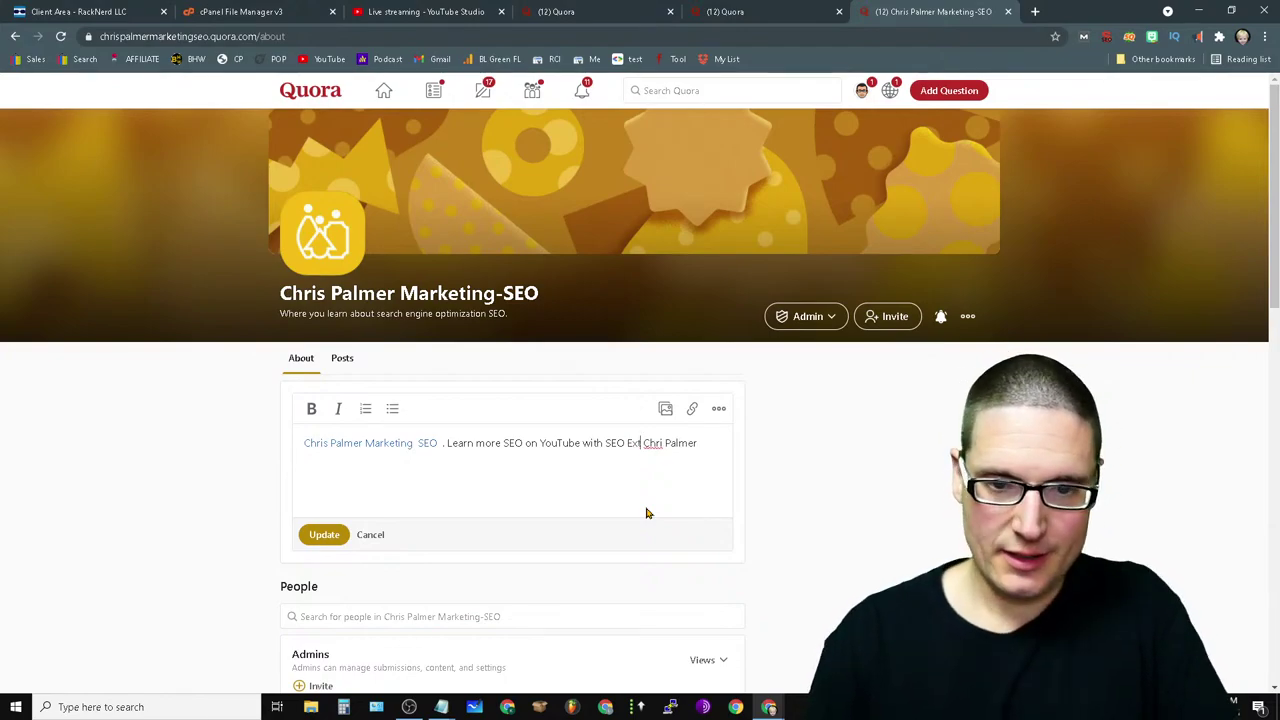
{"action": "key", "text": "BackSpace"}
{"action": "key", "text": "BackSpace"}
{"action": "type", "text": "ex"}
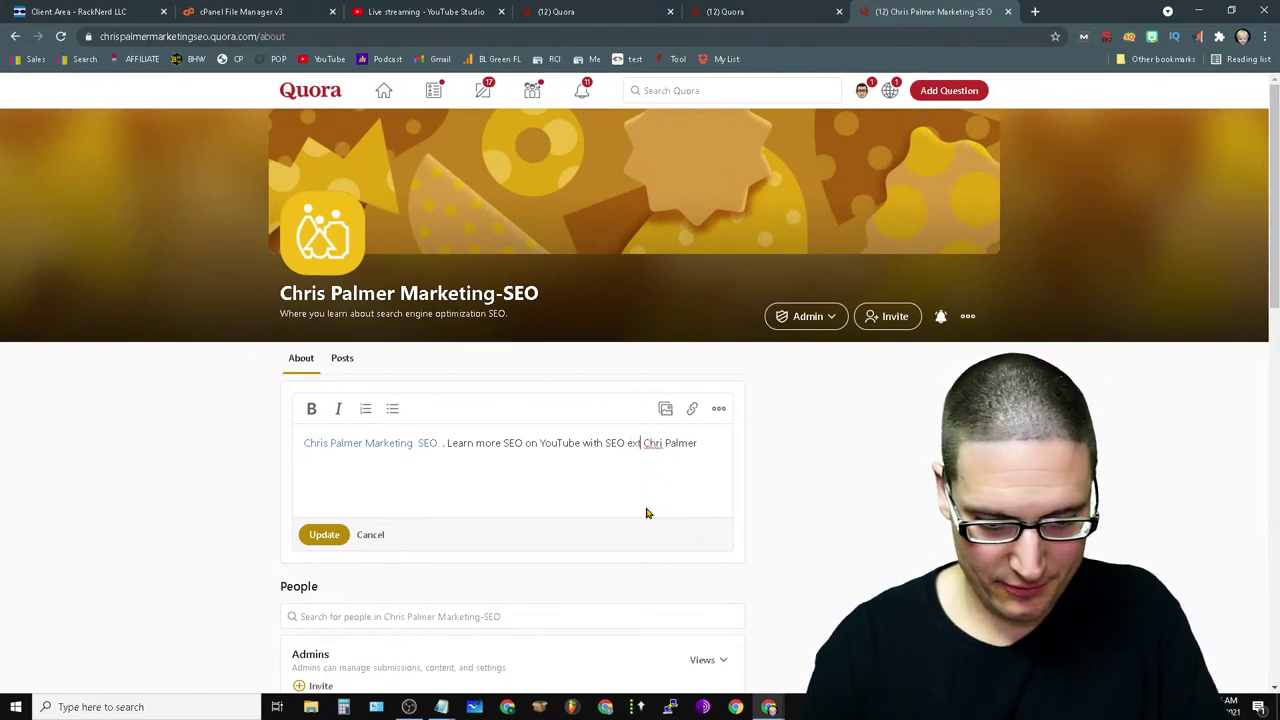
{"action": "type", "text": "pert"}
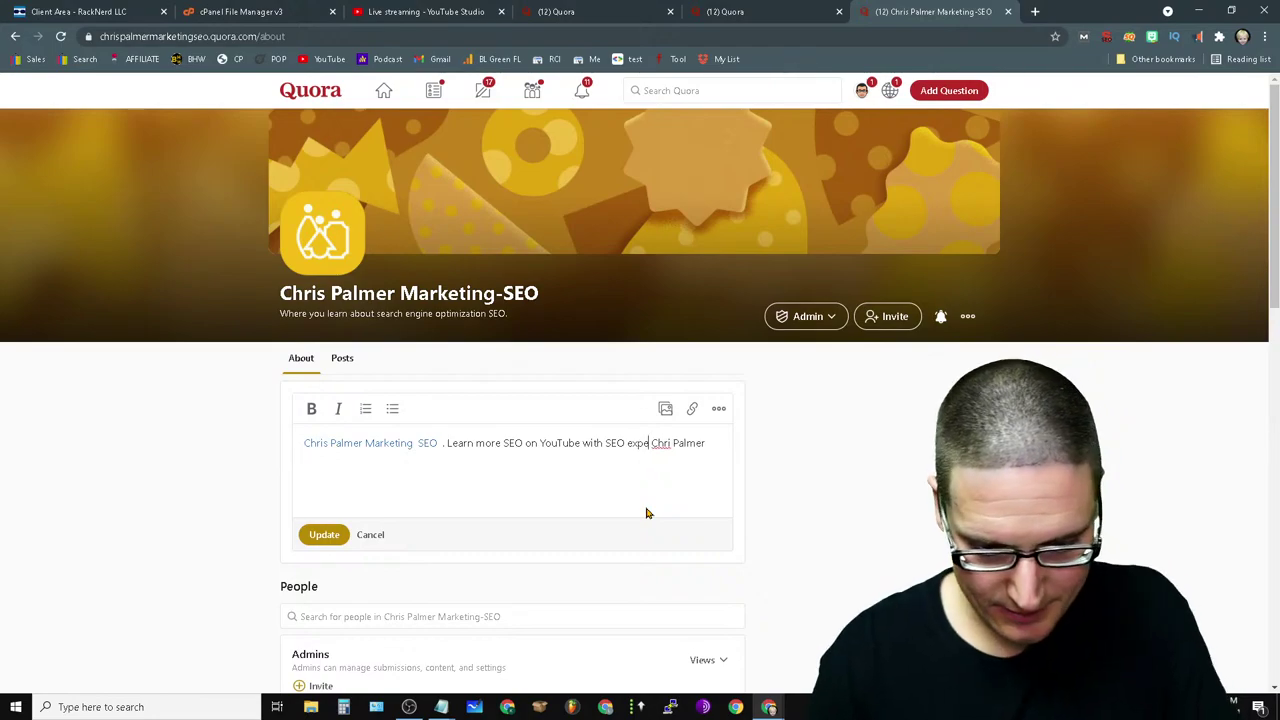
{"action": "right_click", "coordinate": [669, 446]}
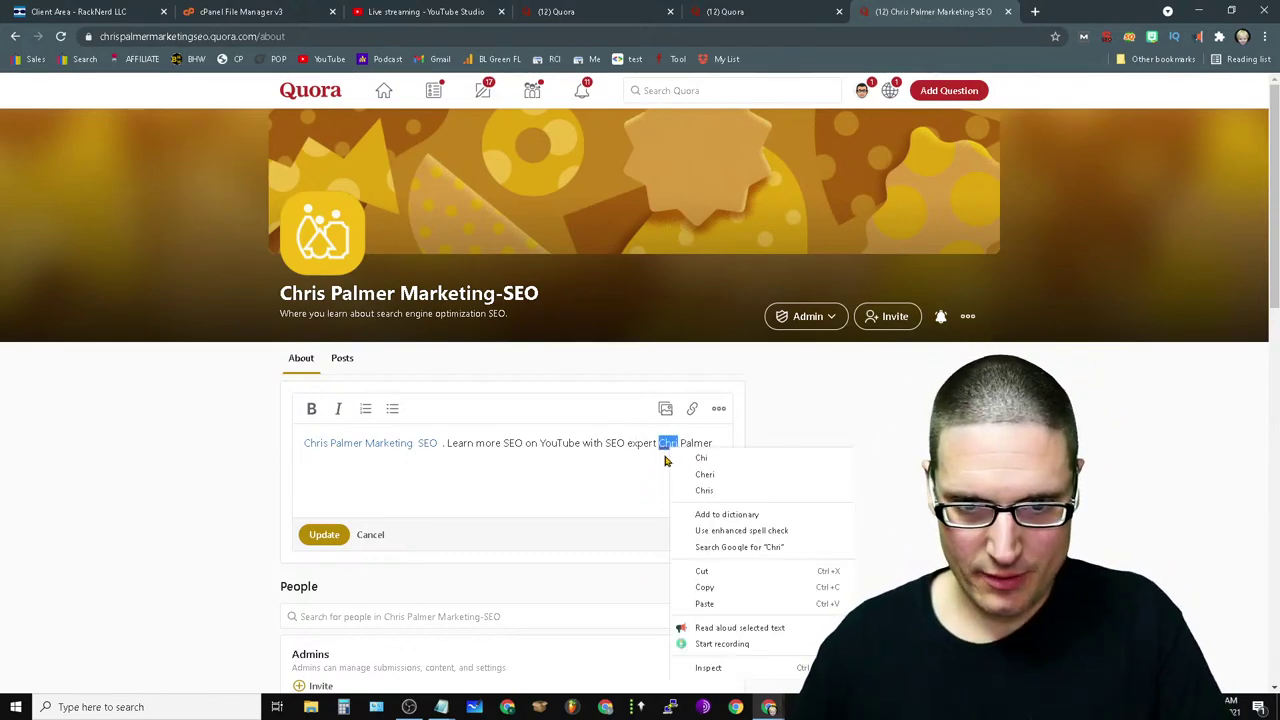
{"action": "left_click", "coordinate": [718, 492]}
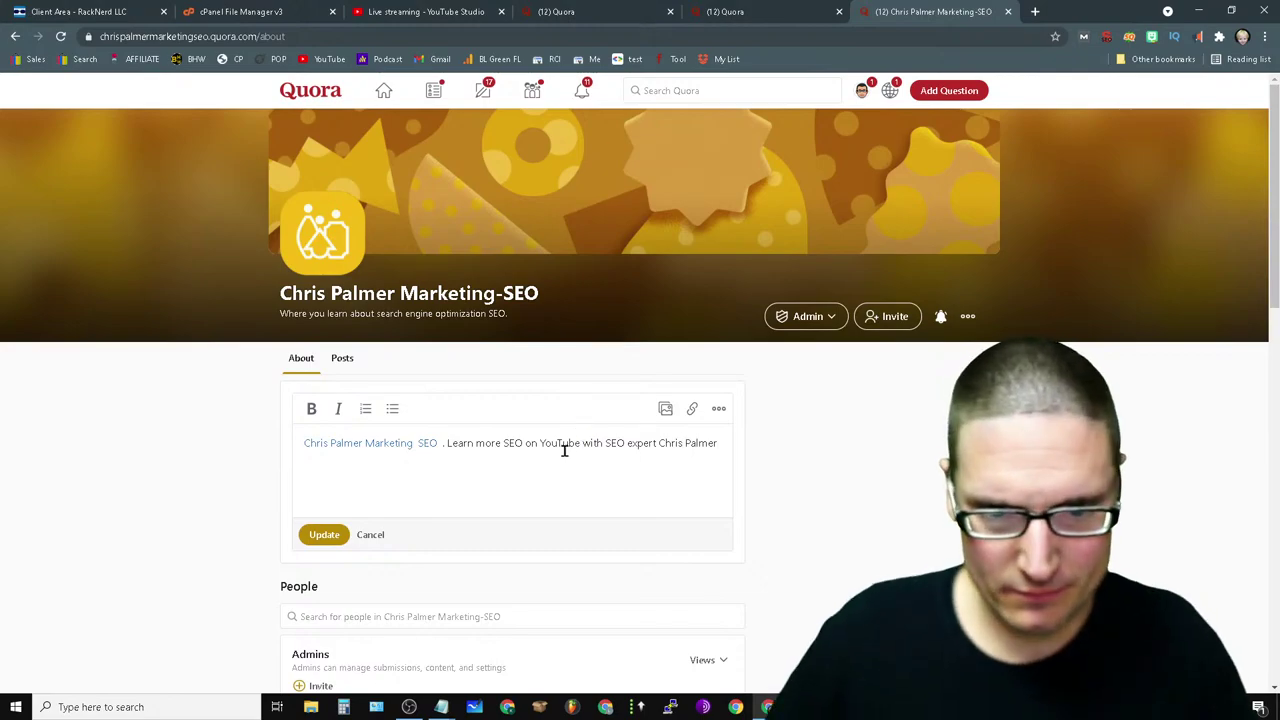
- Link the word 'SEO' to the YouTube channel address and save the updated details
{"action": "double_click", "coordinate": [617, 445]}
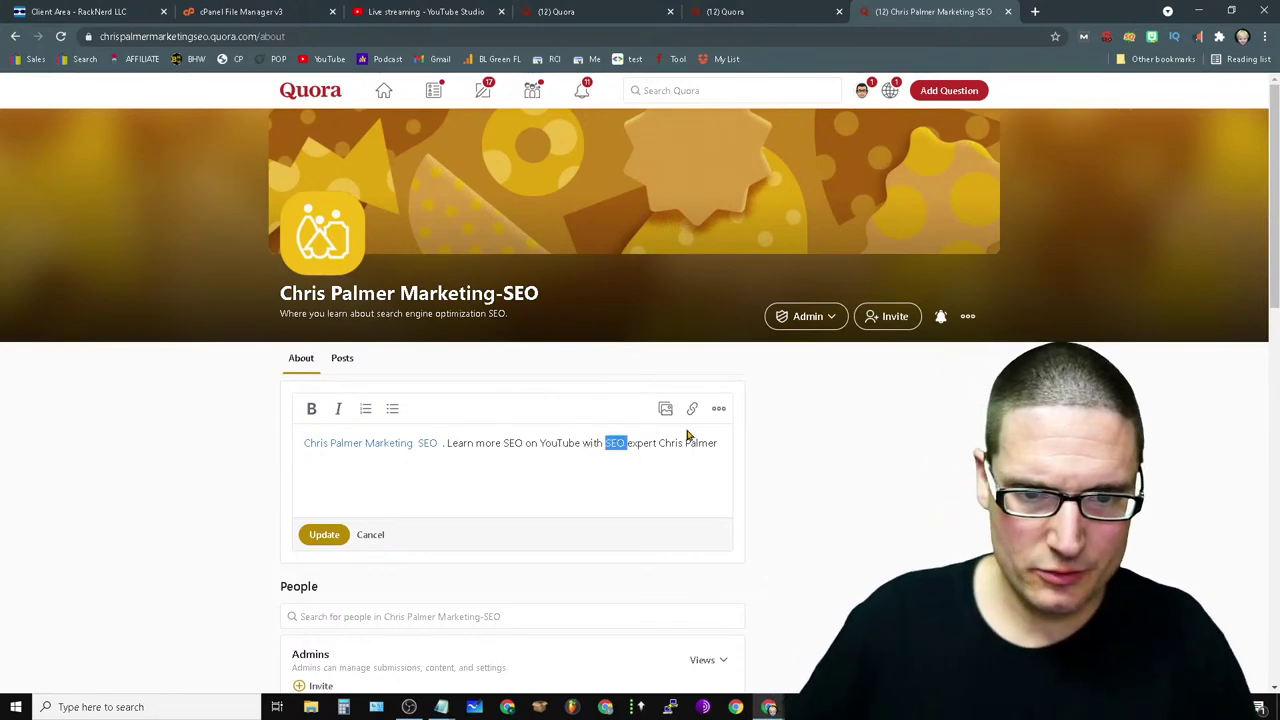
{"action": "left_click", "coordinate": [692, 408]}
{"action": "type", "text": "h"}
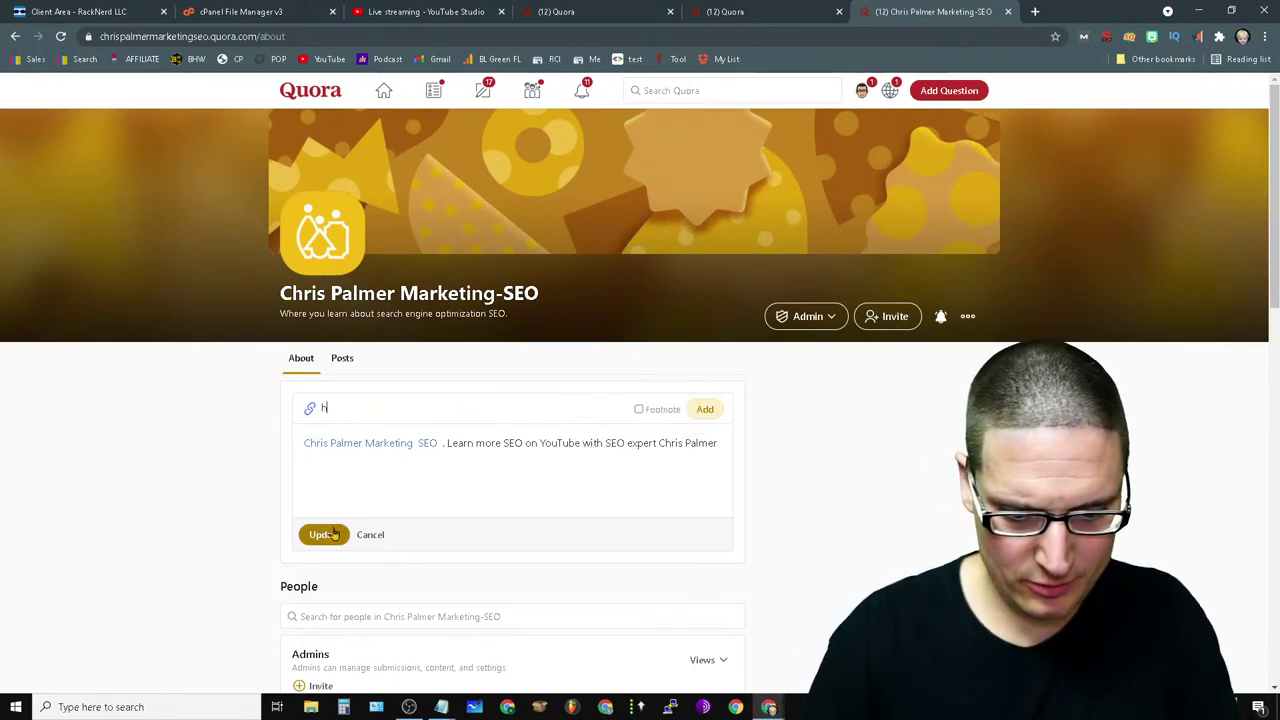
{"action": "type", "text": "ttps://yo"}
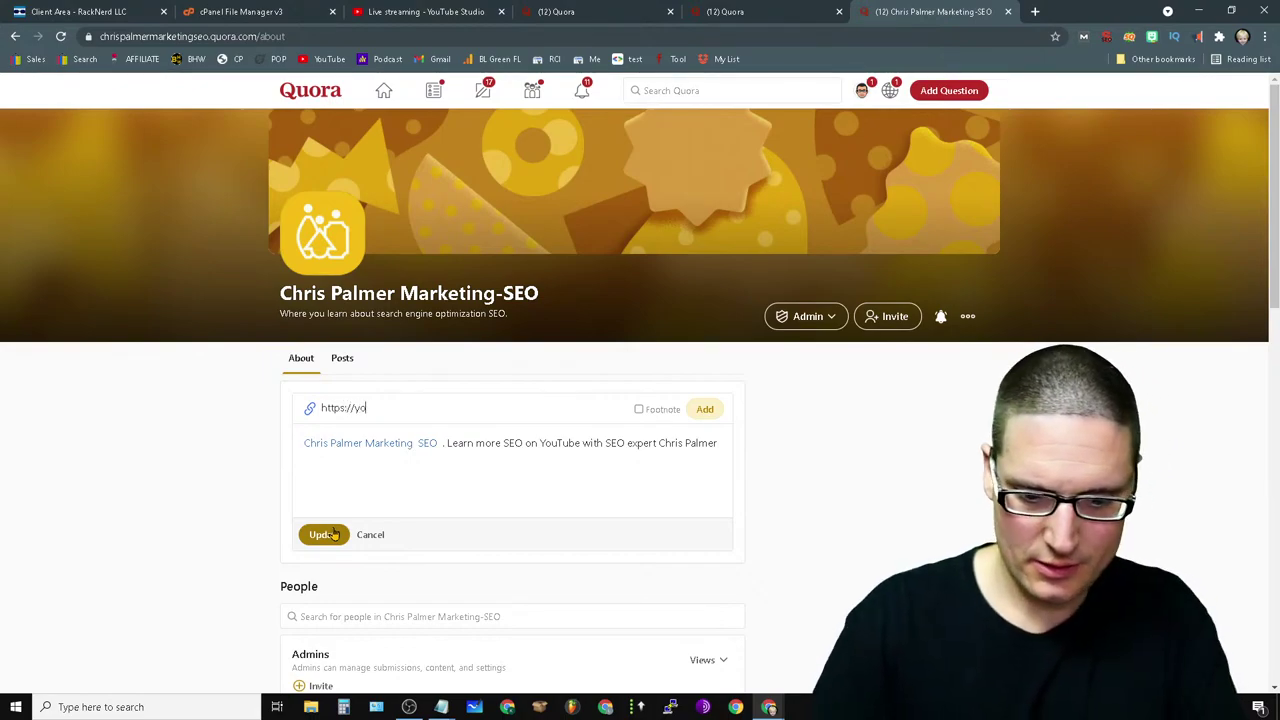
{"action": "type", "text": "utube.com/"}
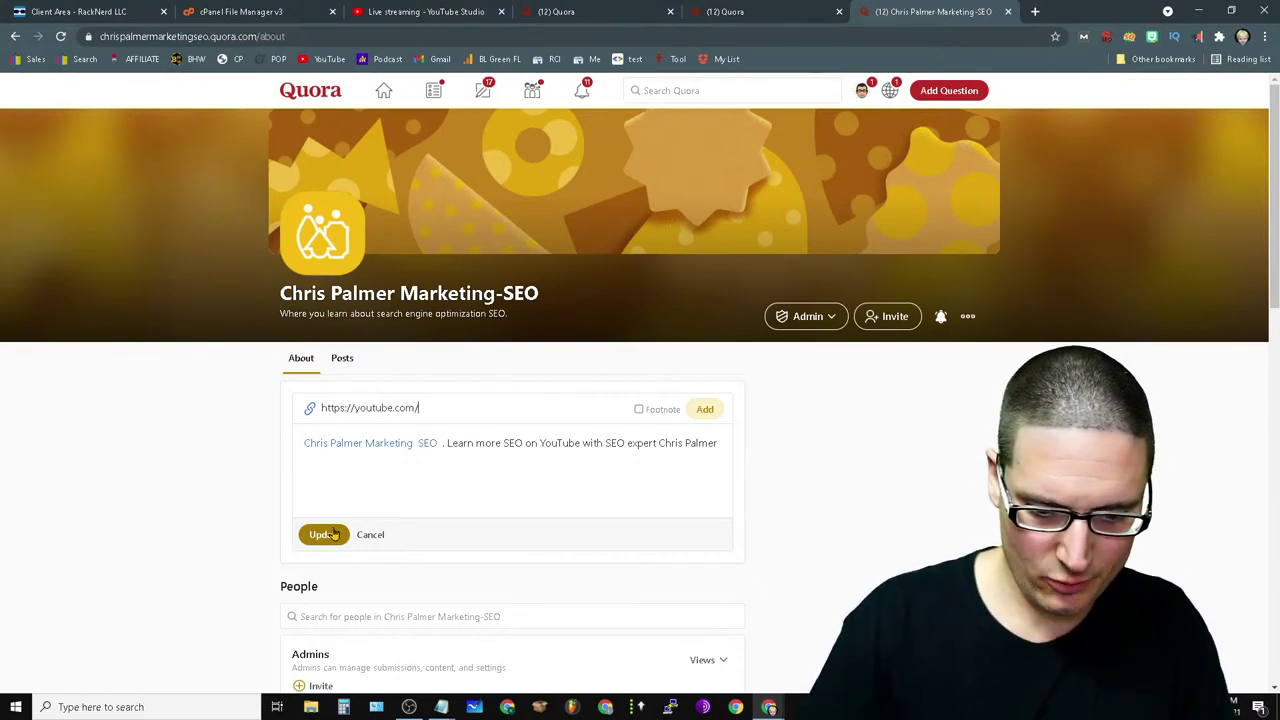
{"action": "type", "text": "chrsplmr.c"}
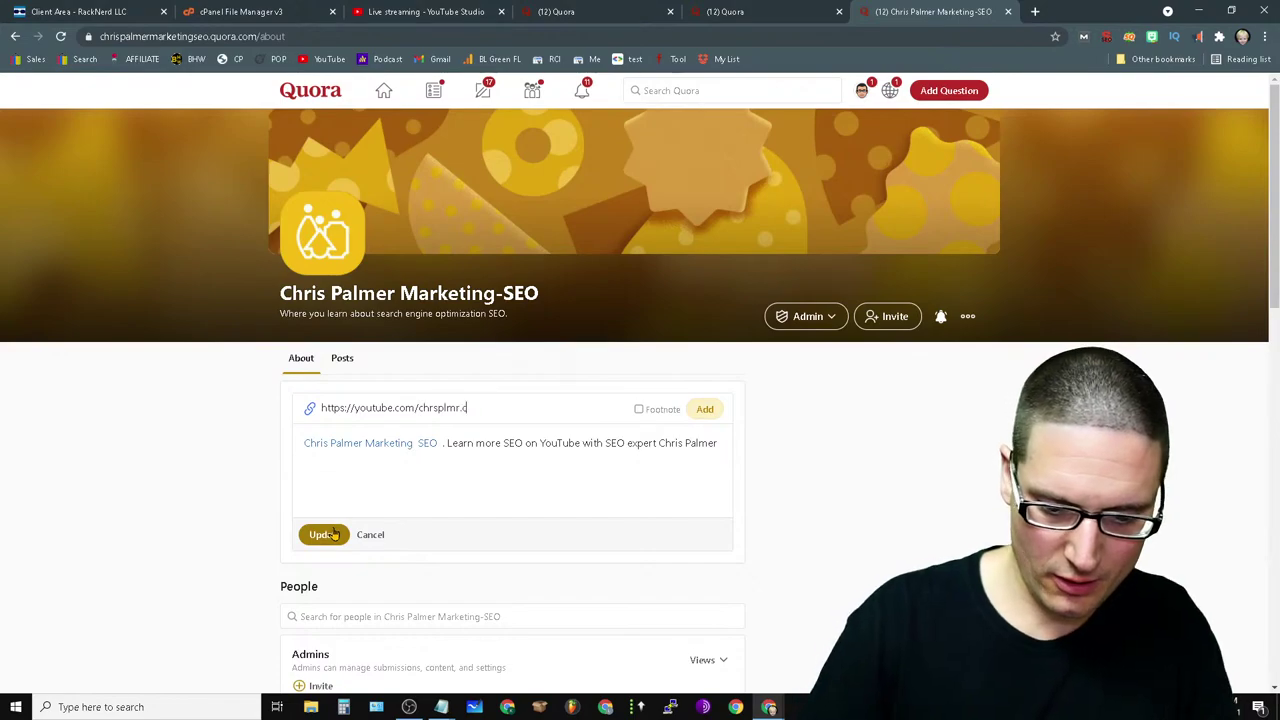
{"action": "type", "text": "om"}
{"action": "key", "text": "BackSpace"}
{"action": "key", "text": "BackSpace"}
{"action": "key", "text": "BackSpace"}
{"action": "key", "text": "BackSpace"}
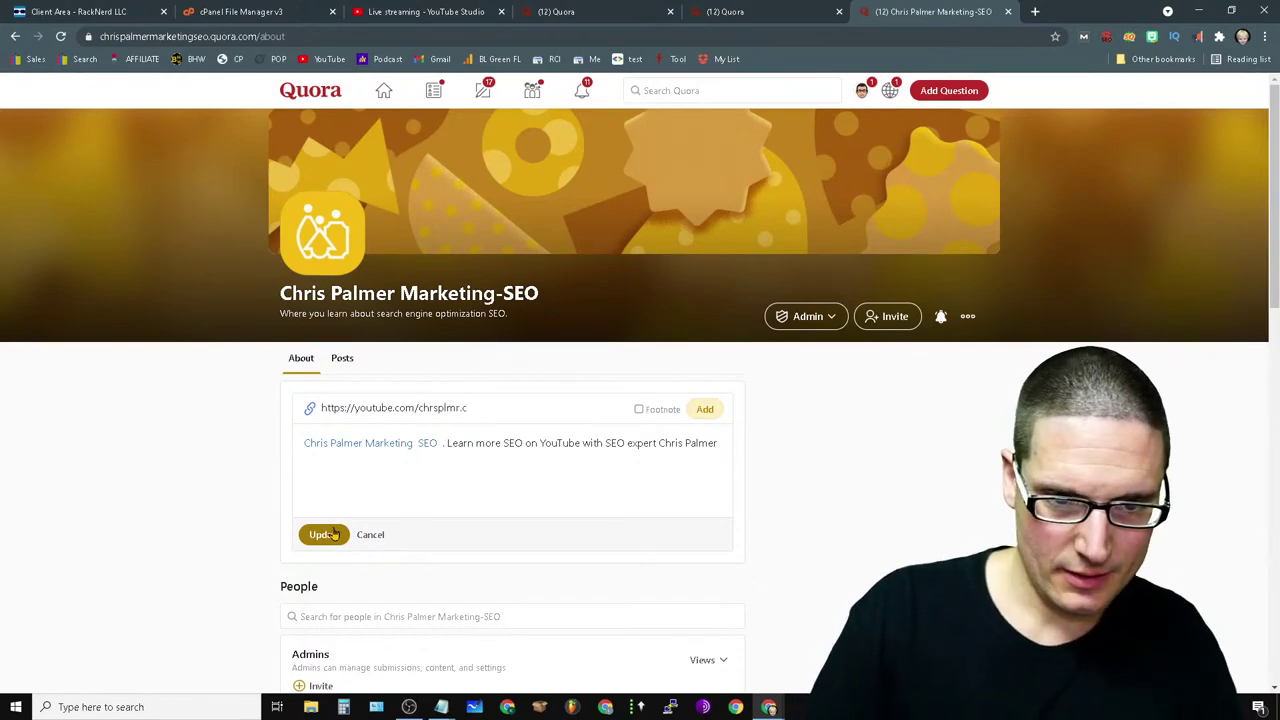
{"action": "type", "text": "/"}
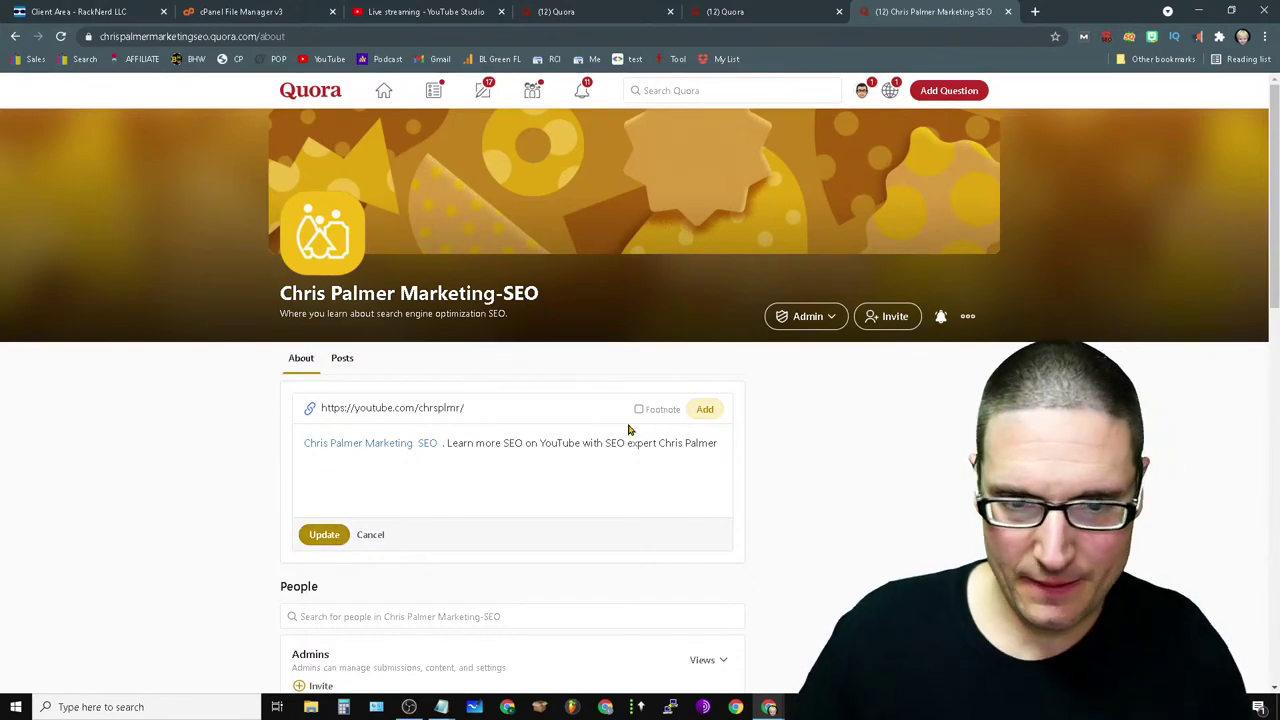
{"action": "left_click", "coordinate": [703, 410]}
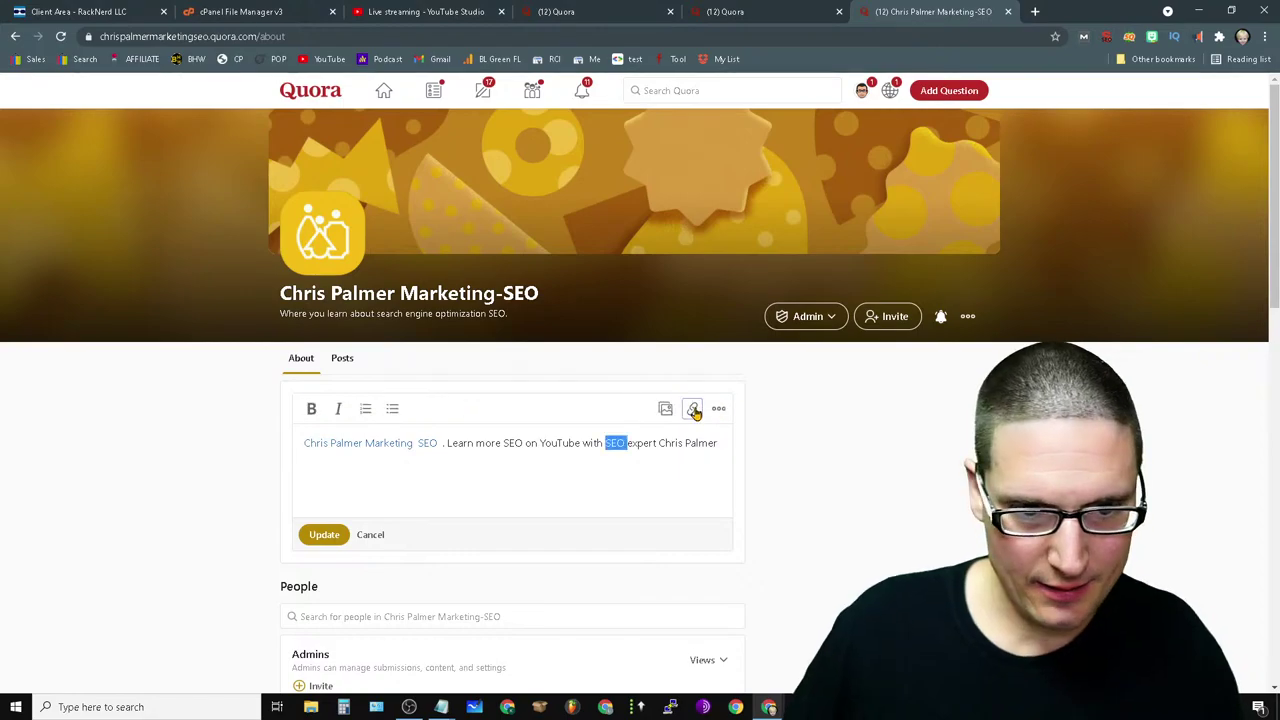
{"action": "left_click", "coordinate": [324, 534]}
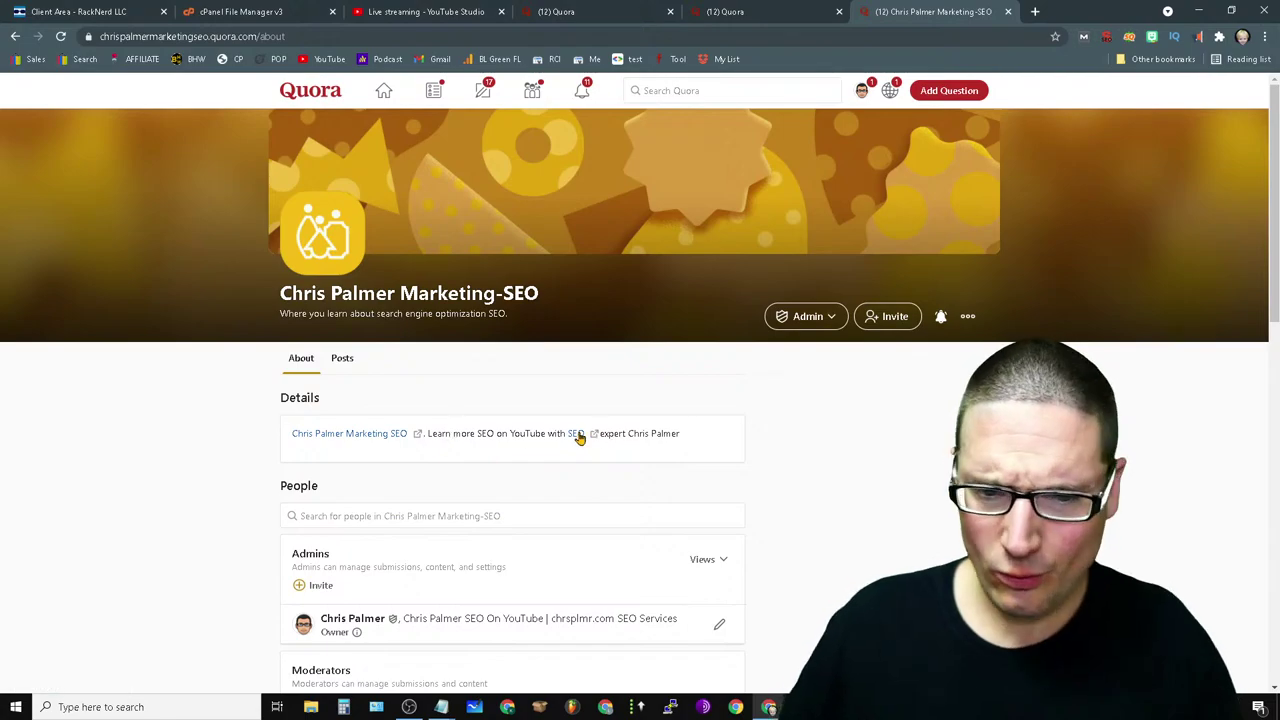
- Enable the MozBar and sign into the Moz account from its settings
{"action": "left_click", "coordinate": [1083, 37]}
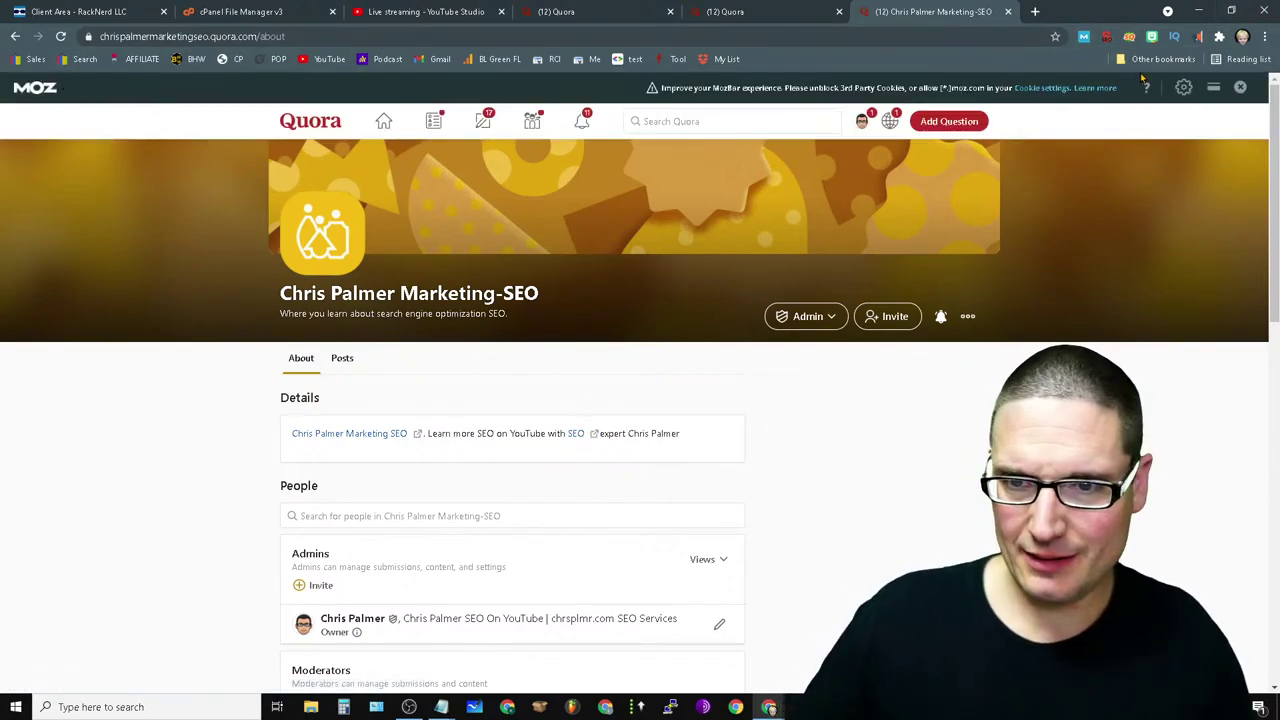
{"action": "left_click", "coordinate": [1183, 88]}
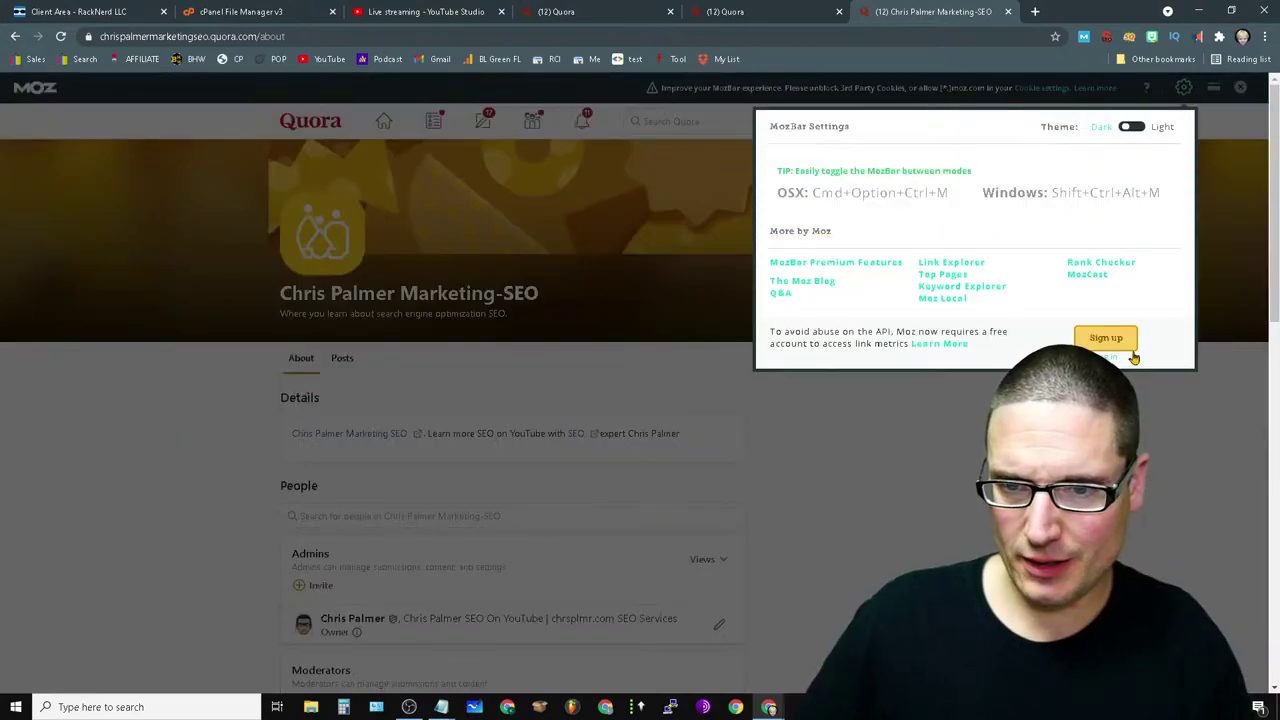
{"action": "left_click", "coordinate": [1118, 363]}
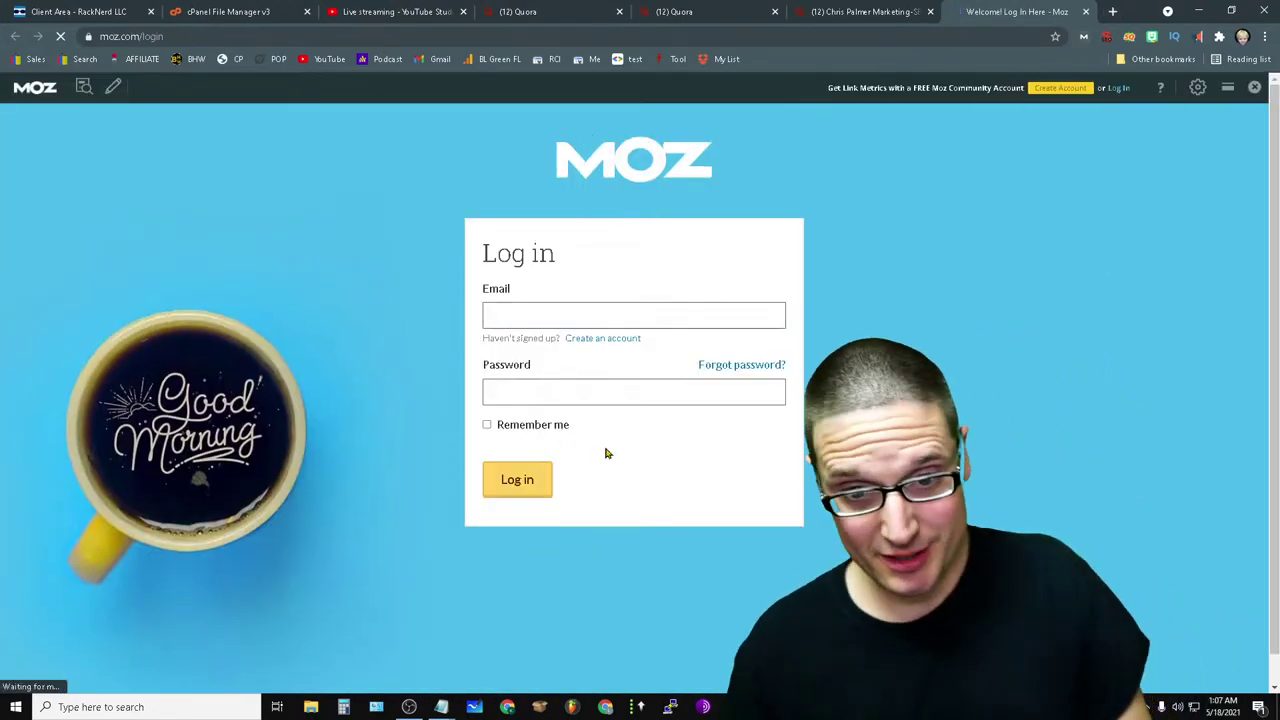
{"action": "left_click", "coordinate": [523, 486]}
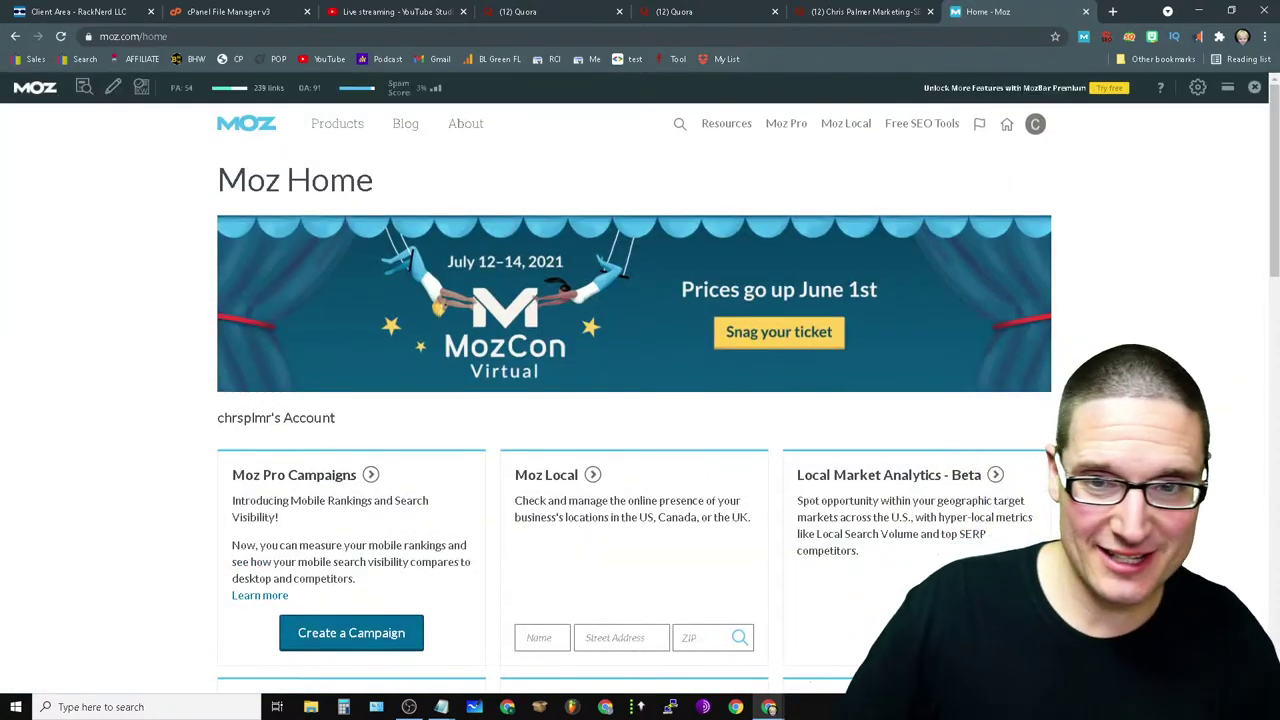
- Close the Moz tab and return to the Quora space's About page
{"action": "left_click", "coordinate": [1085, 11]}
{"action": "scroll", "coordinate": [697, 420], "scroll_direction": "down", "scroll_amount": 10}
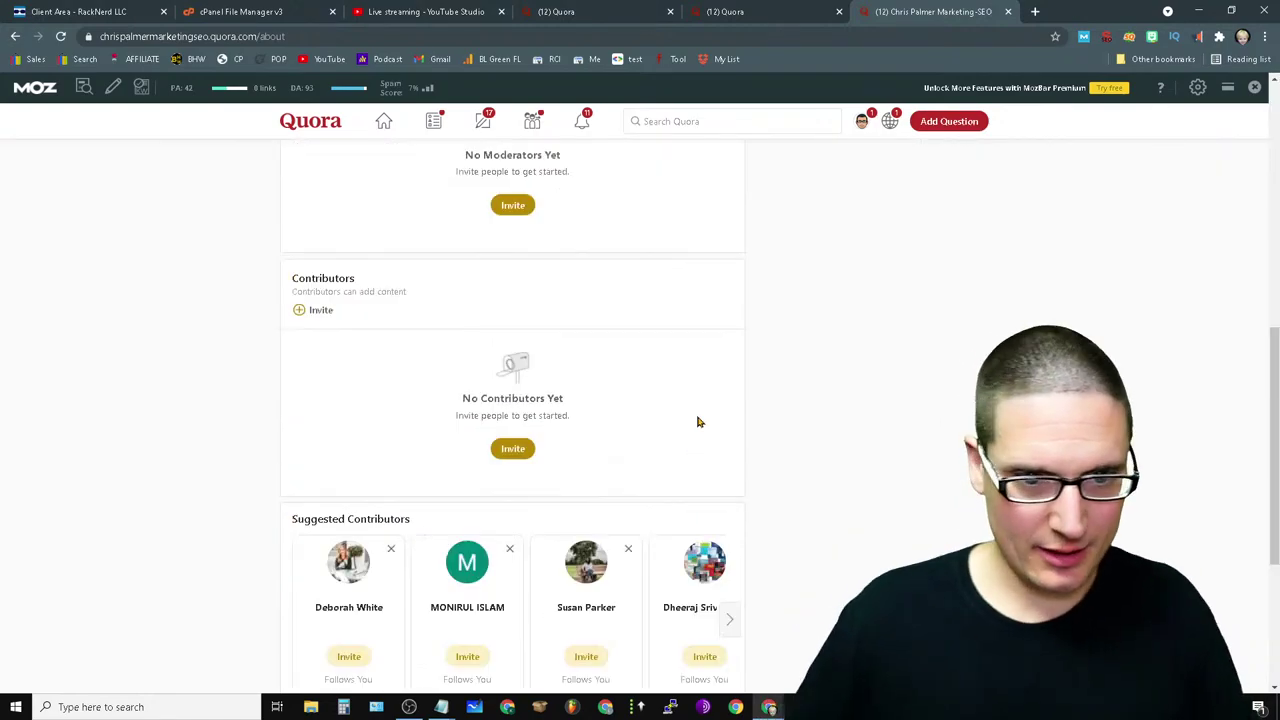
{"action": "scroll", "coordinate": [728, 466], "scroll_direction": "up", "scroll_amount": 10}
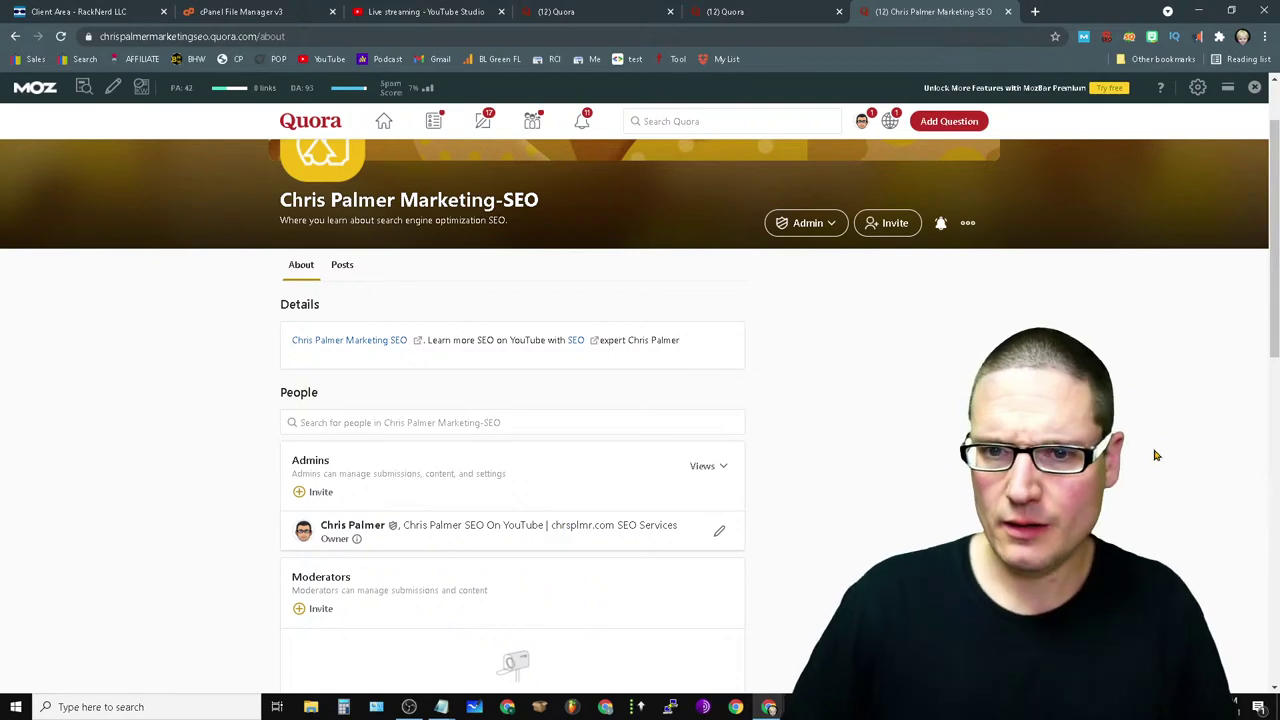
{"action": "scroll", "coordinate": [864, 505], "scroll_direction": "up", "scroll_amount": 1}
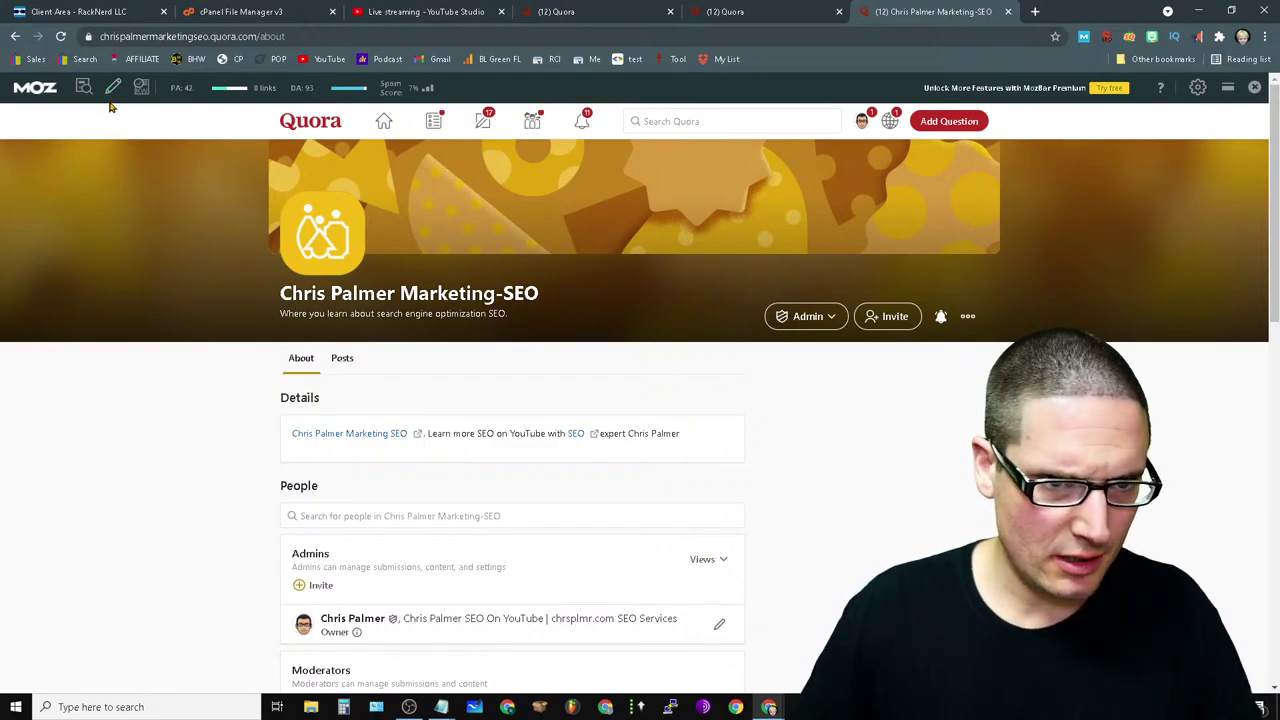
- Turn on MozBar link highlighting, toggling Followed, No-Followed and External links while reviewing the page
{"action": "left_click", "coordinate": [112, 88]}
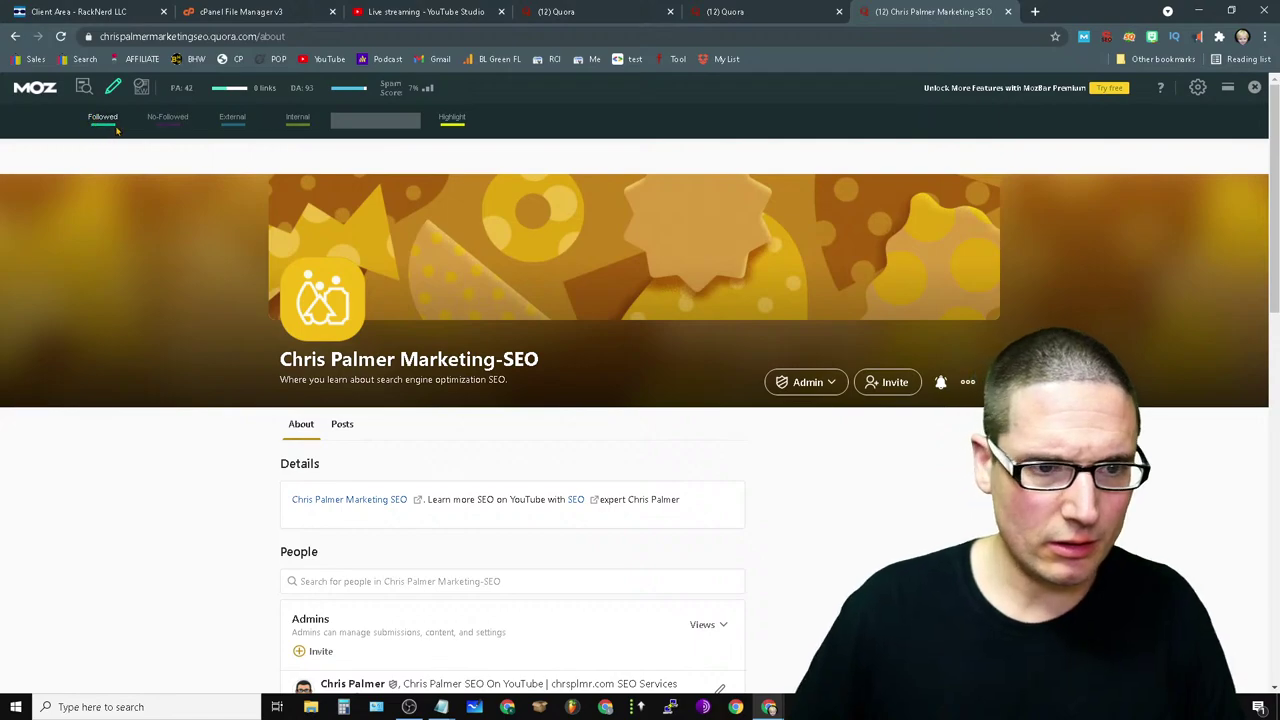
{"action": "left_click", "coordinate": [163, 118]}
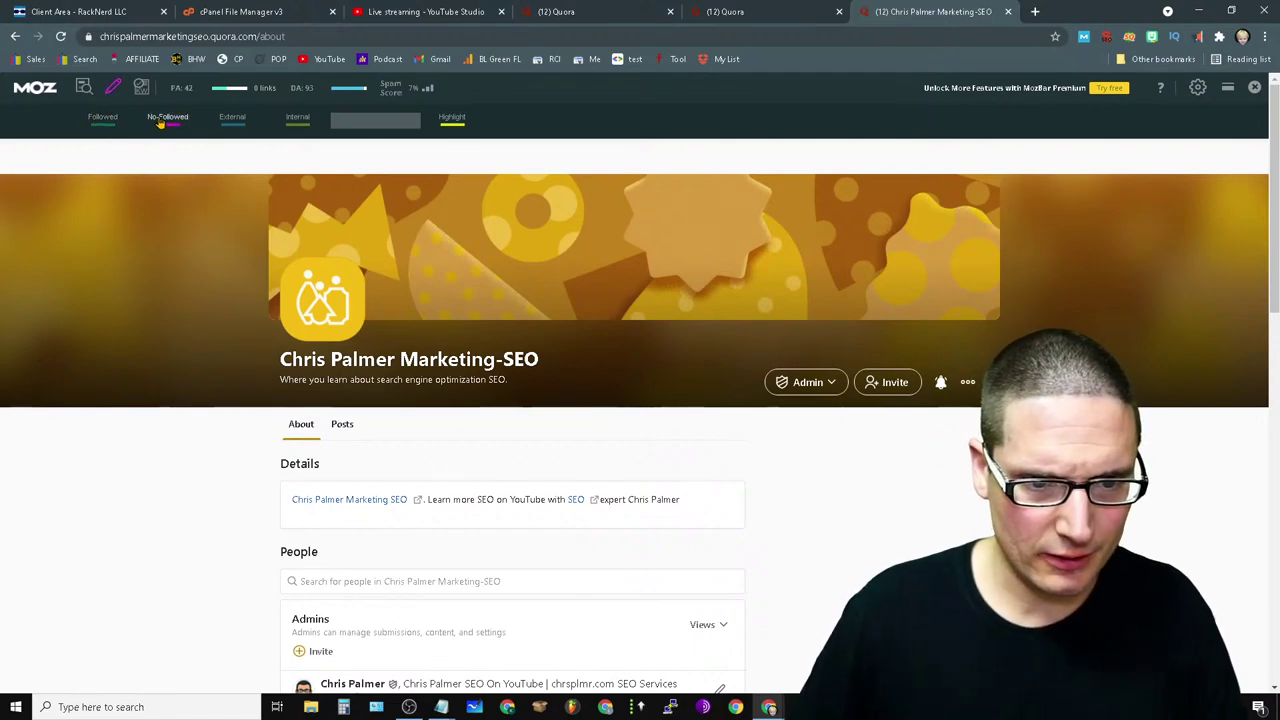
{"action": "left_click", "coordinate": [234, 120]}
{"action": "left_click", "coordinate": [102, 119]}
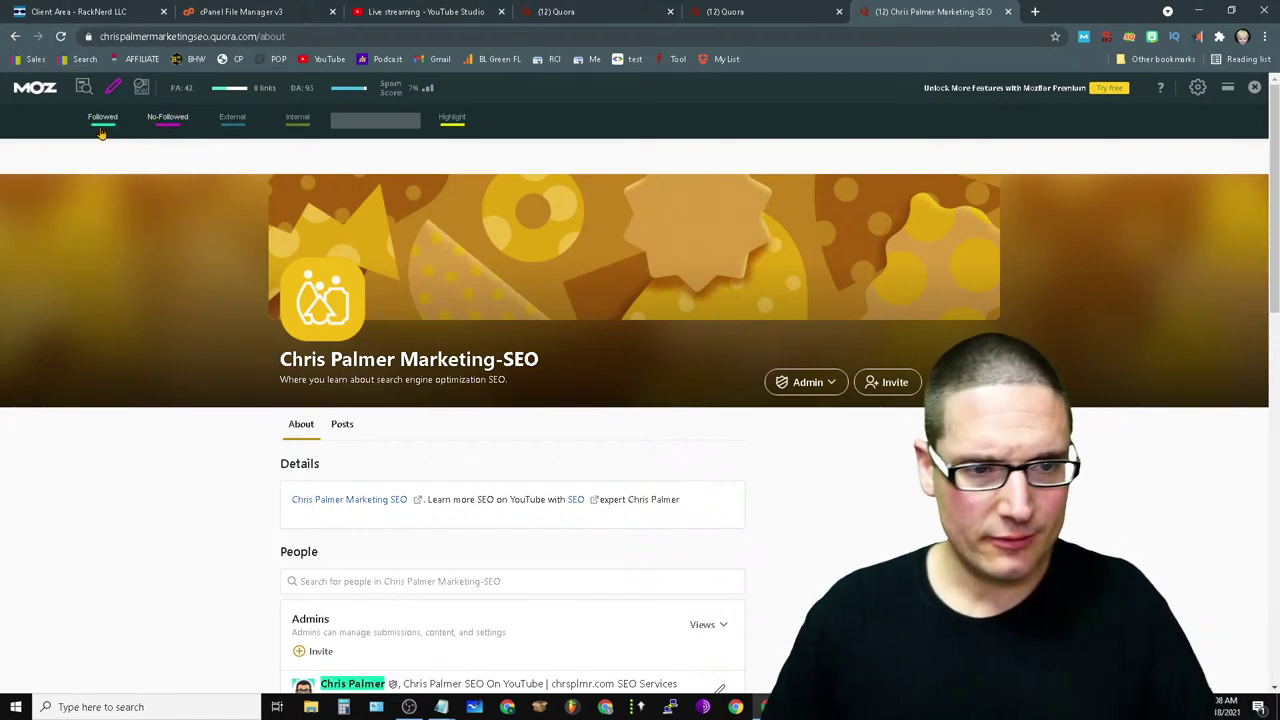
{"action": "scroll", "coordinate": [780, 517], "scroll_direction": "down", "scroll_amount": 5}
{"action": "scroll", "coordinate": [704, 624], "scroll_direction": "up", "scroll_amount": 5}
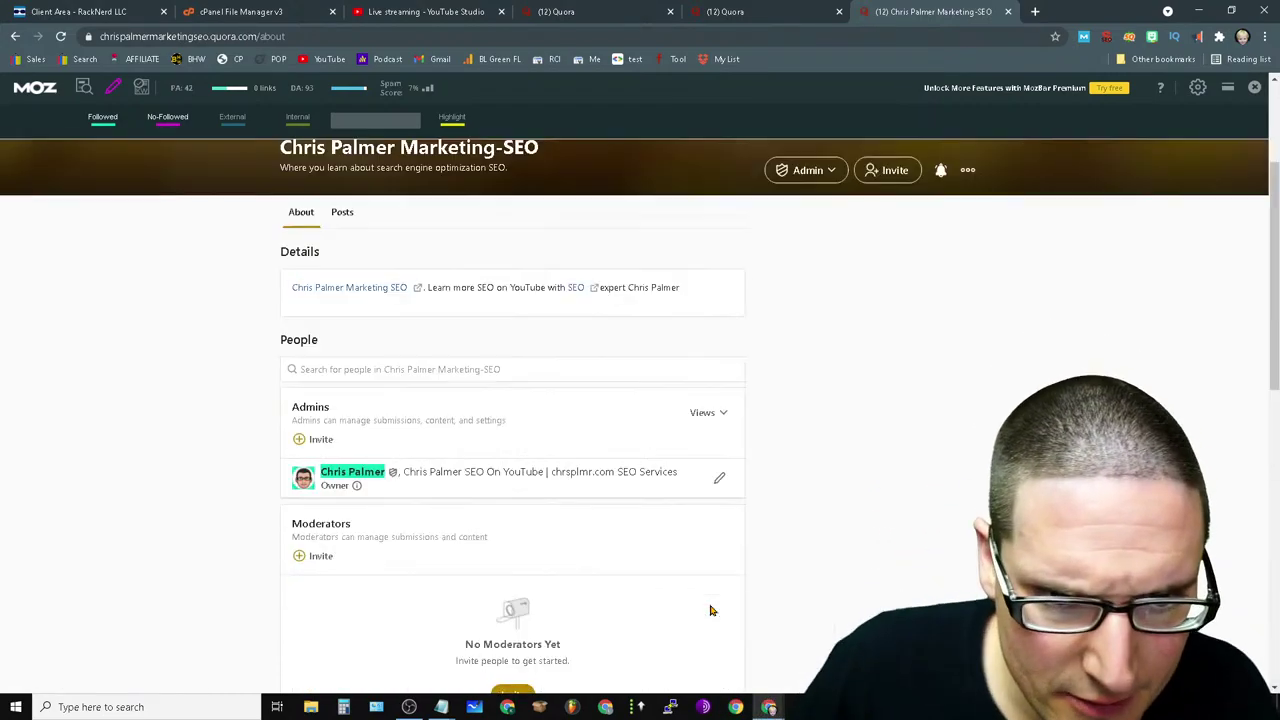
{"action": "left_click", "coordinate": [157, 121]}
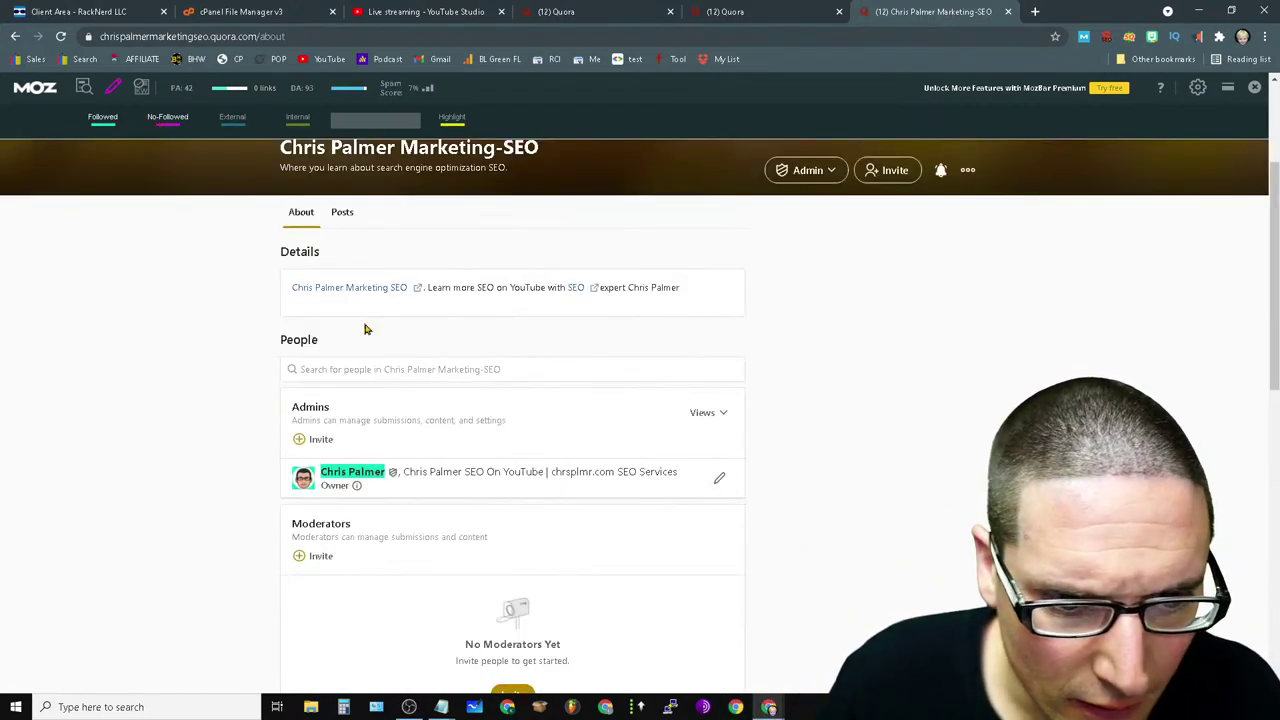
{"action": "scroll", "coordinate": [789, 514], "scroll_direction": "down", "scroll_amount": 4}
{"action": "scroll", "coordinate": [519, 550], "scroll_direction": "down", "scroll_amount": 2}
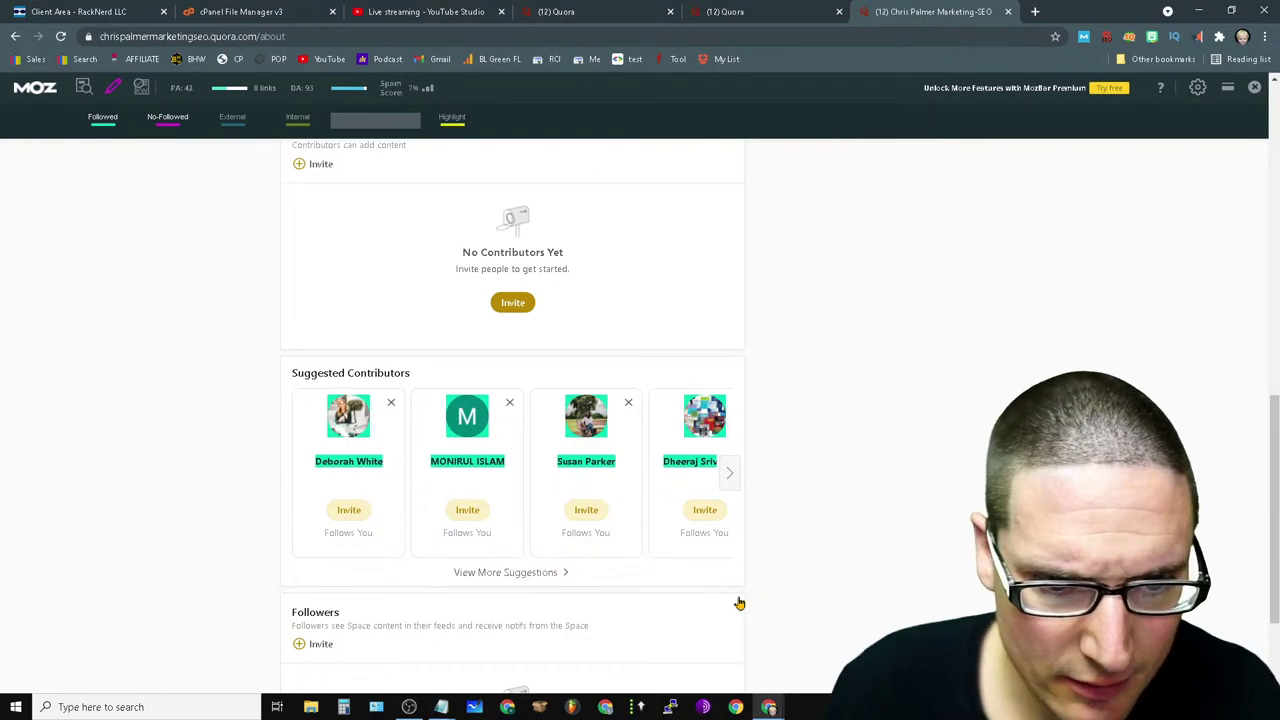
{"action": "scroll", "coordinate": [757, 637], "scroll_direction": "up", "scroll_amount": 6}
{"action": "scroll", "coordinate": [637, 611], "scroll_direction": "down", "scroll_amount": 2}
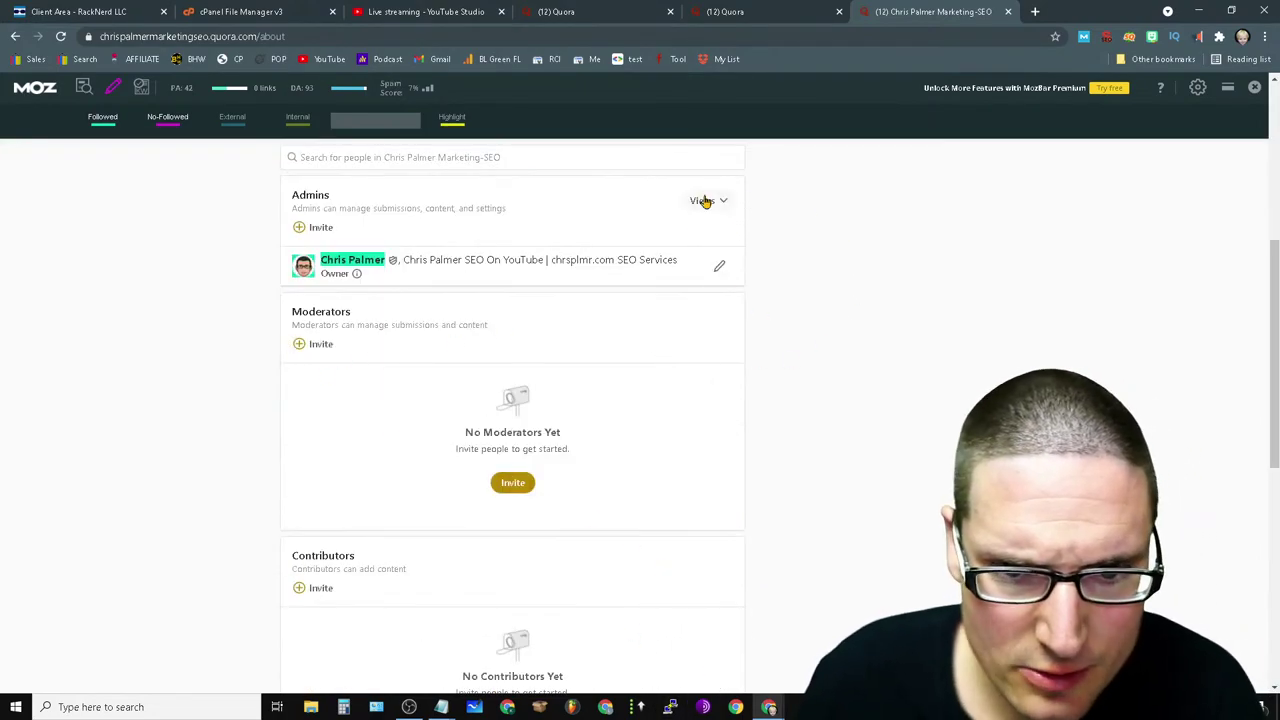
{"action": "scroll", "coordinate": [866, 391], "scroll_direction": "up", "scroll_amount": 2}
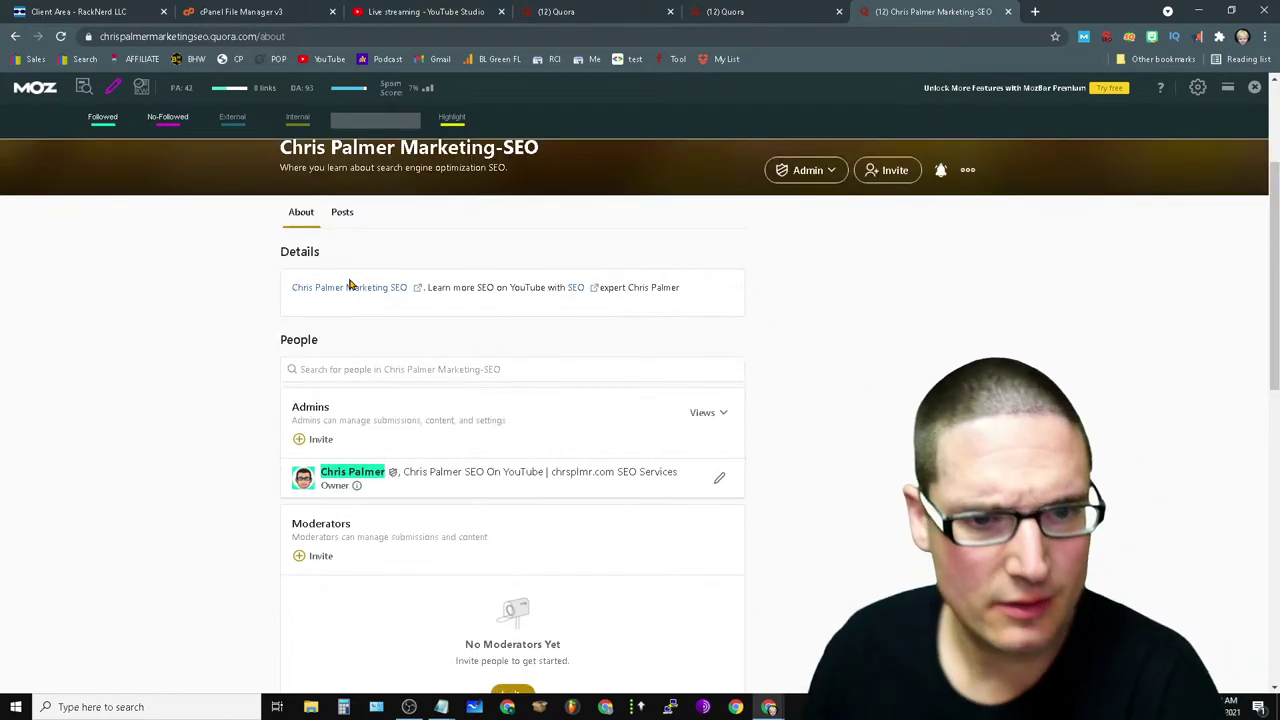
- Start the space's first post and insert the Advanced SEO Schema Markup image
{"action": "left_click", "coordinate": [342, 214]}
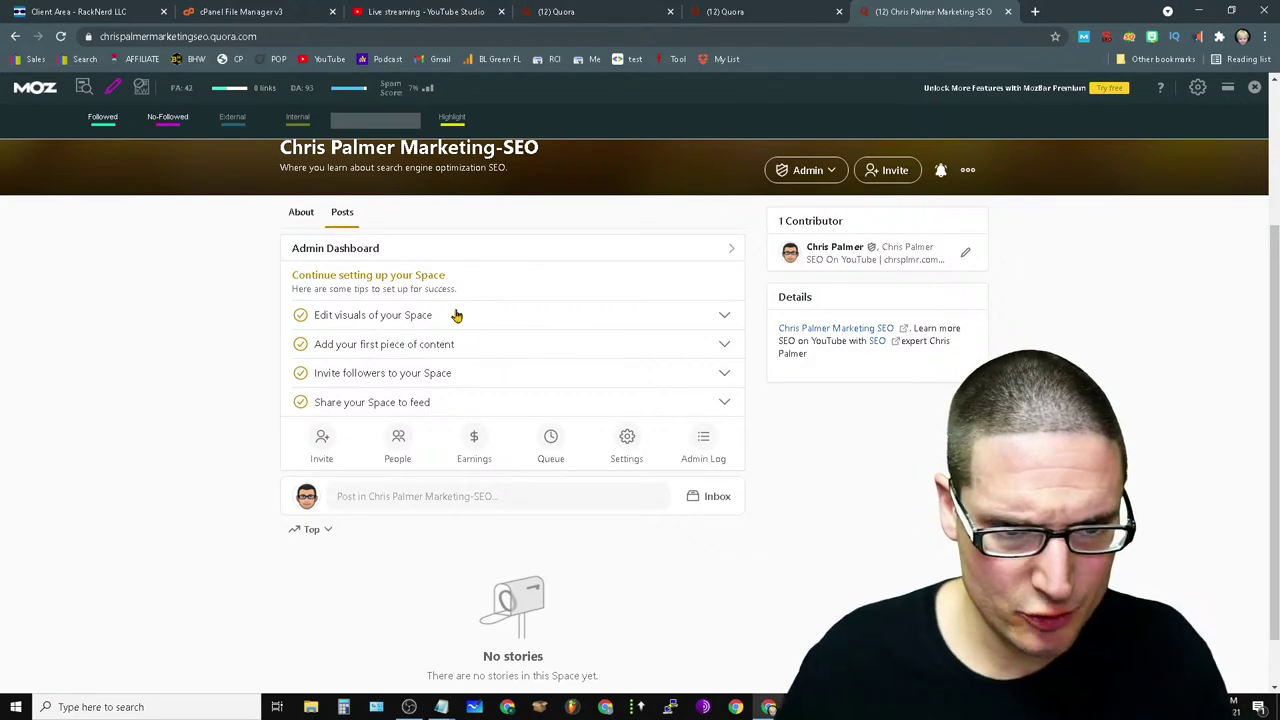
{"action": "left_click", "coordinate": [368, 314]}
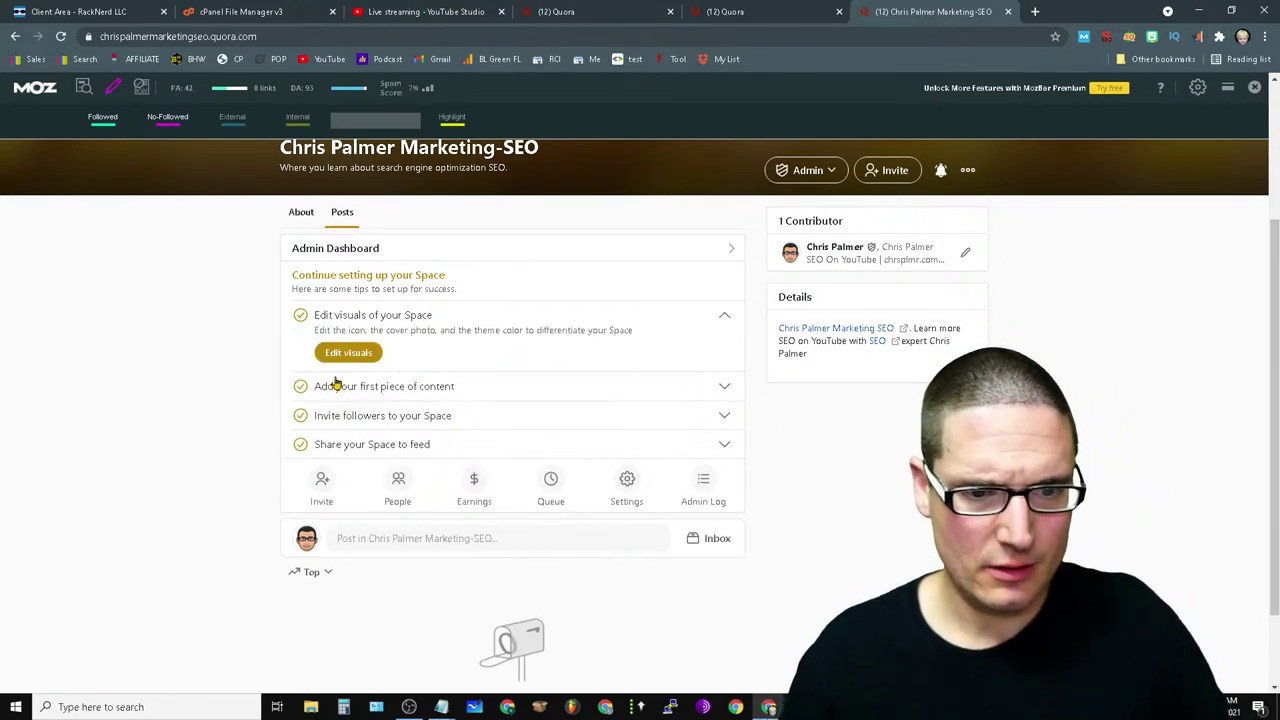
{"action": "left_click", "coordinate": [450, 386]}
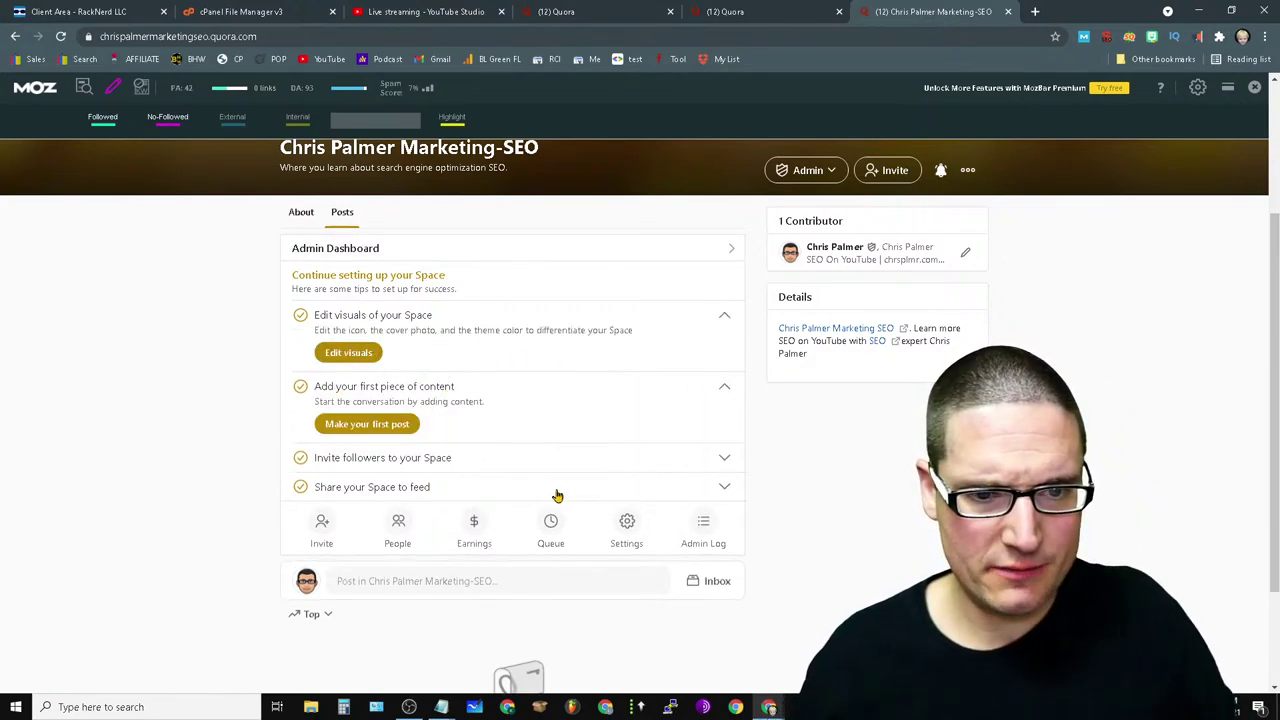
{"action": "left_click", "coordinate": [382, 427]}
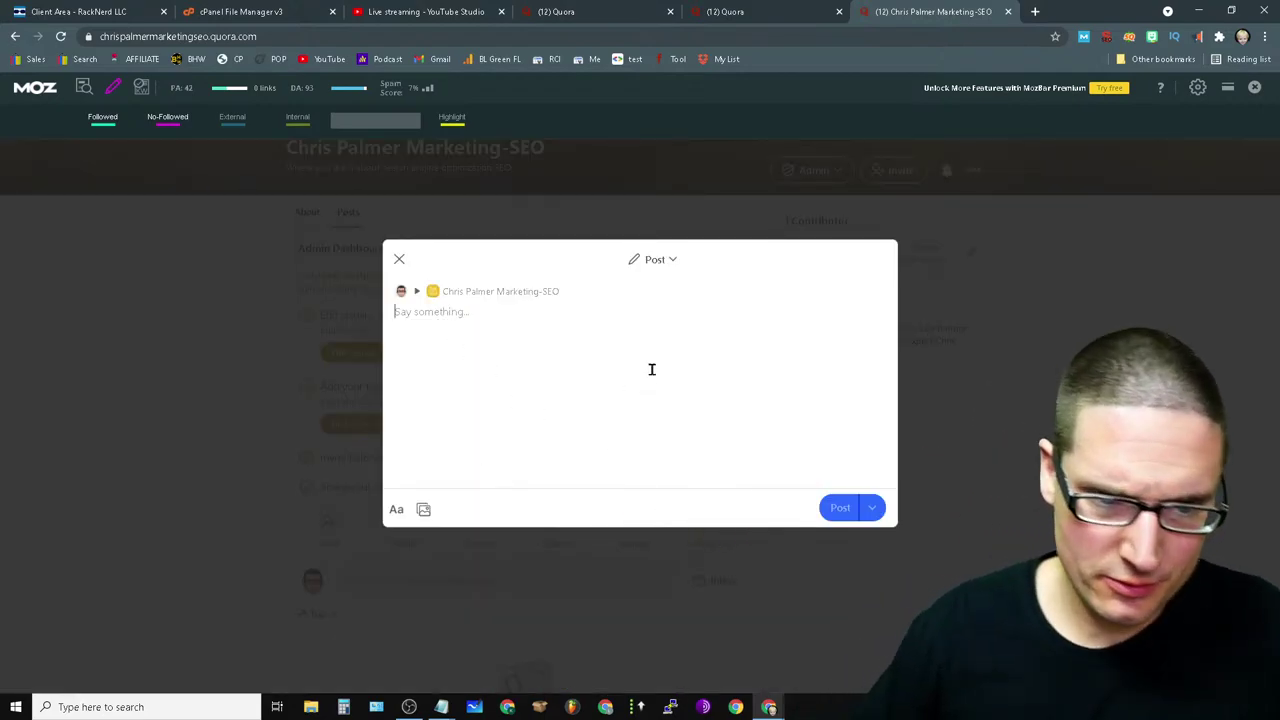
{"action": "left_click", "coordinate": [423, 509]}
{"action": "left_click", "coordinate": [748, 396]}
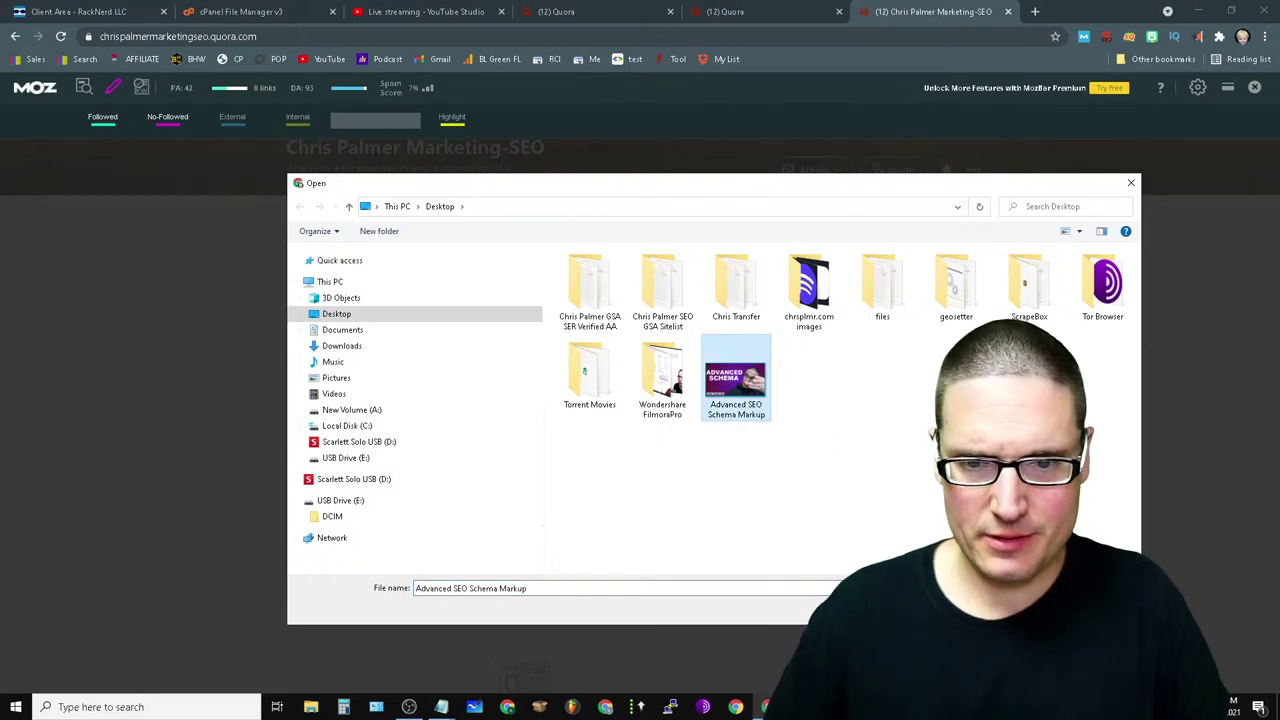
{"action": "key", "text": "Return"}
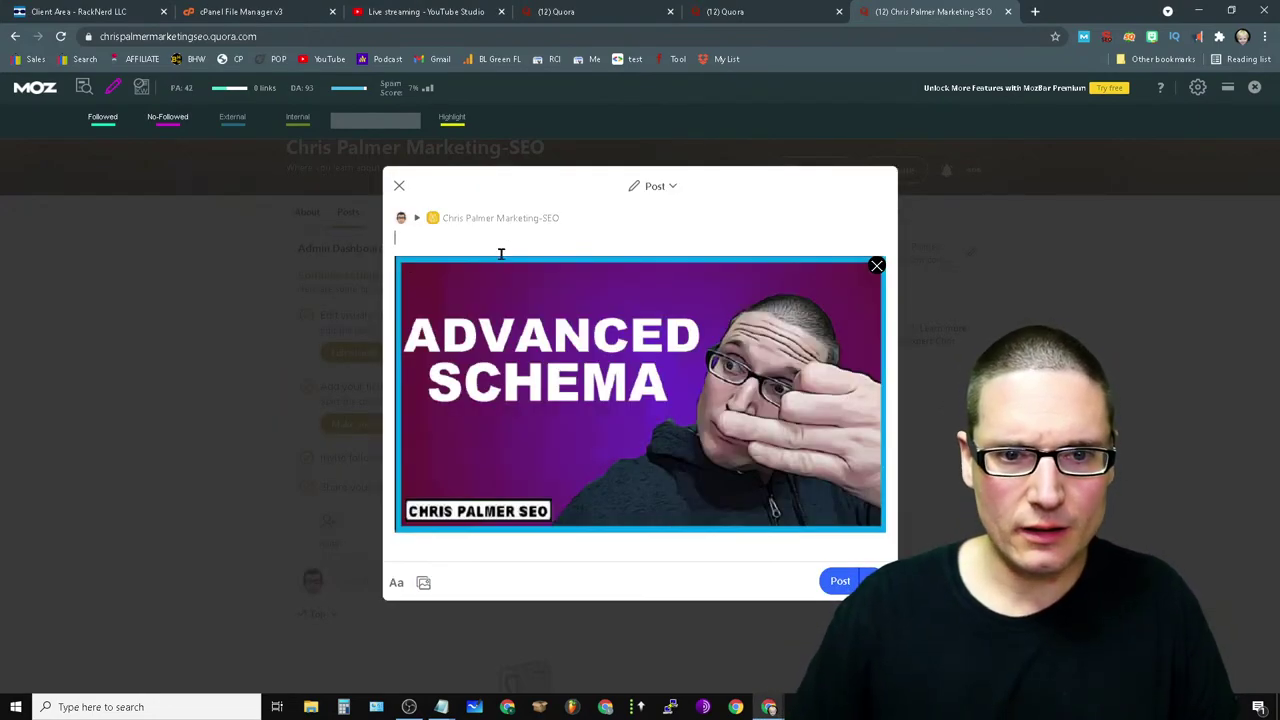
- Write the caption 'Learn about advanced Schema Markup with' plus the author's name, fixing 'Marketup' and 'LEarn'
{"action": "type", "text": "LEarn about advanced Schem"}
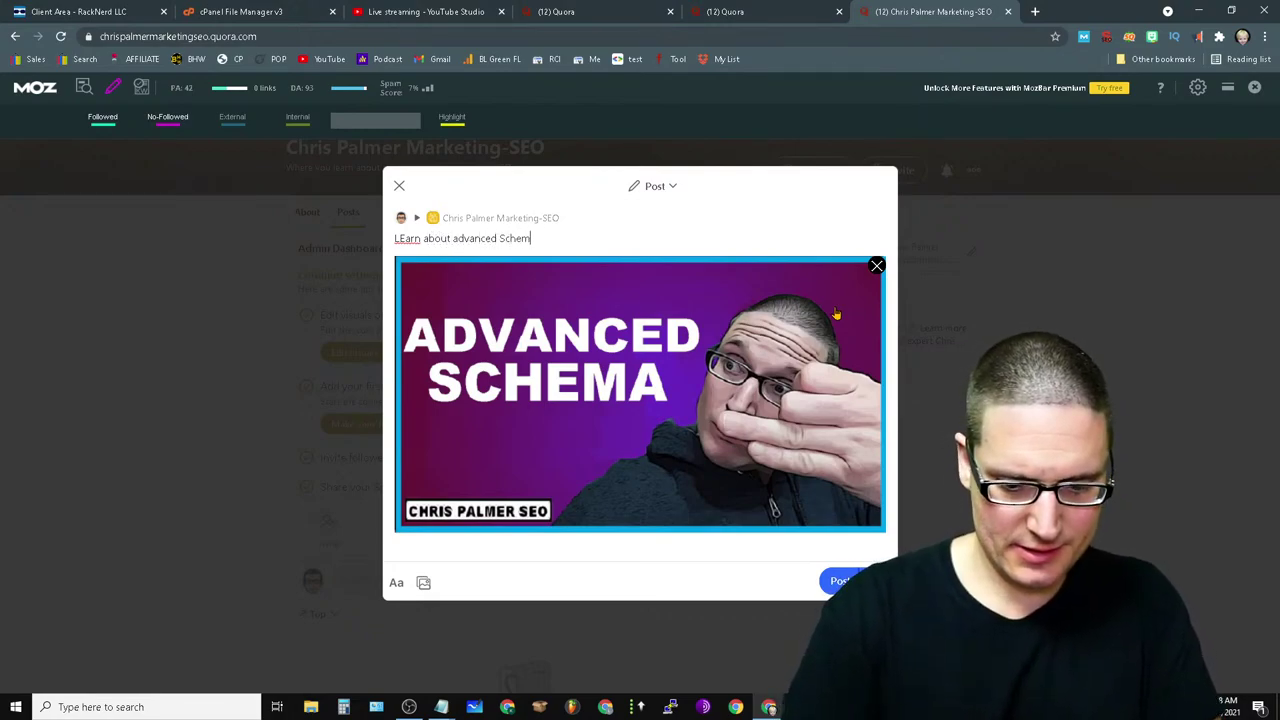
{"action": "type", "text": "a Marketup w"}
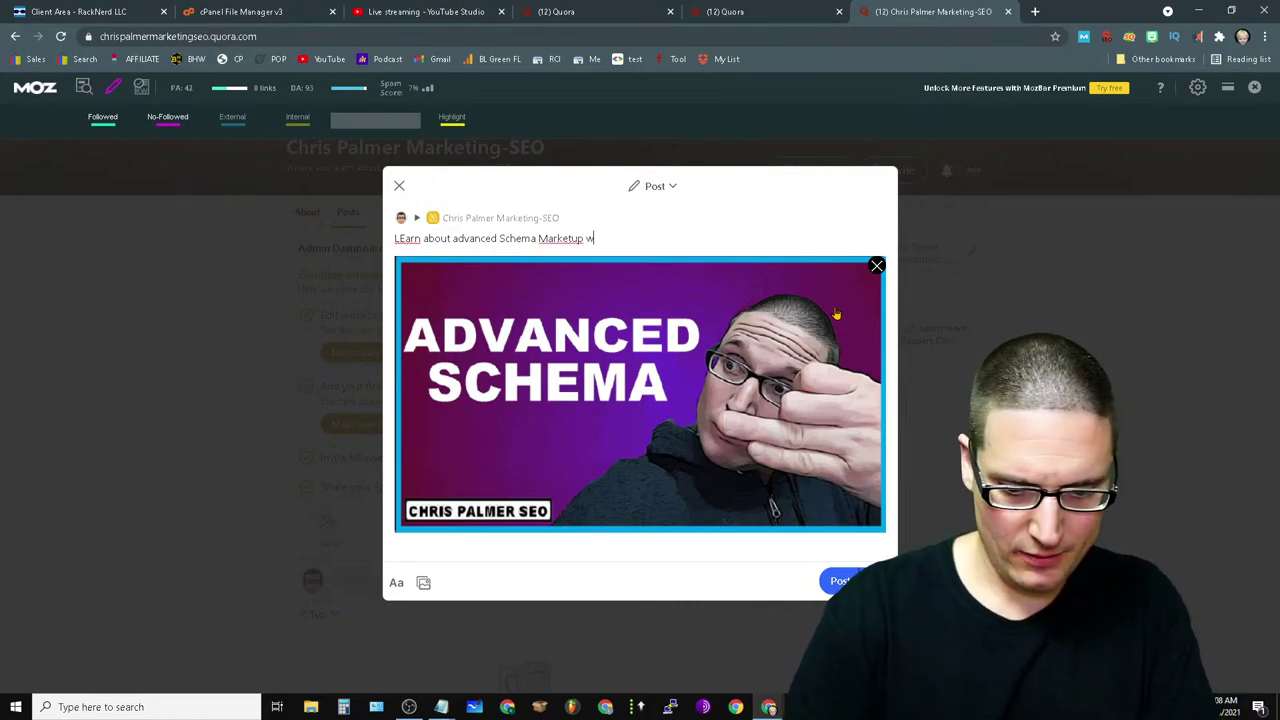
{"action": "type", "text": "ith Chris Palmer"}
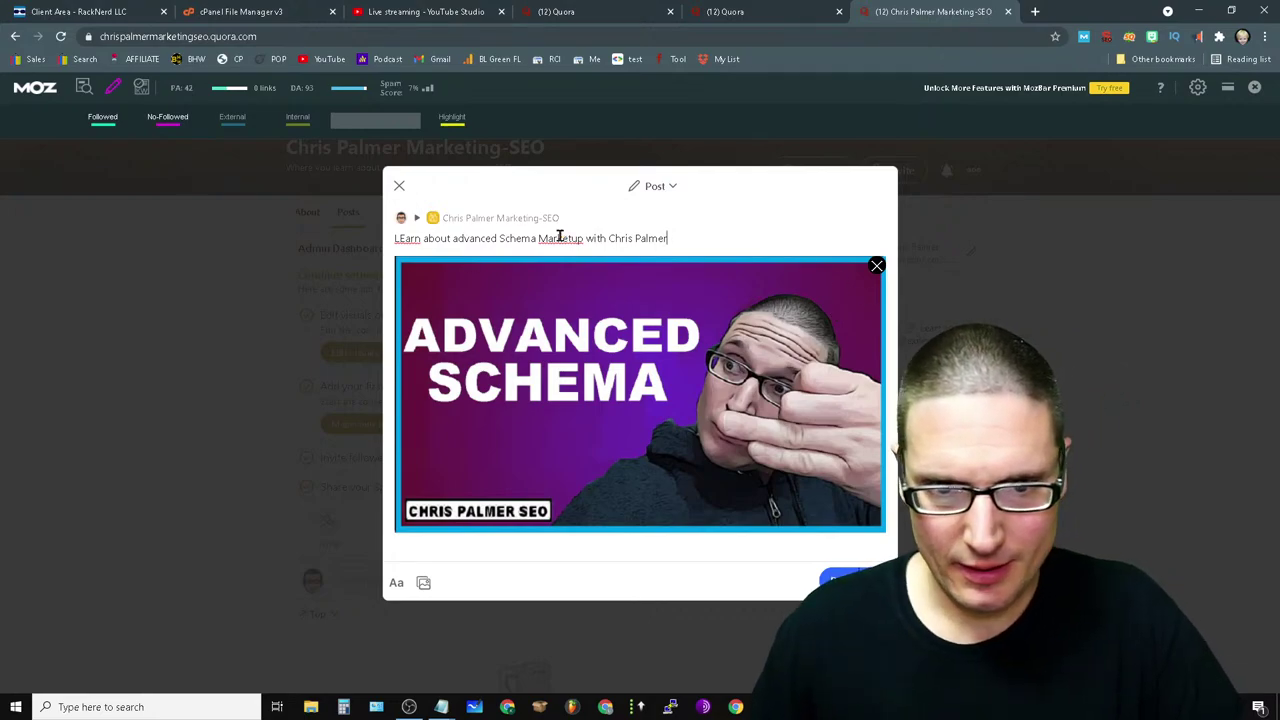
{"action": "right_click", "coordinate": [560, 236]}
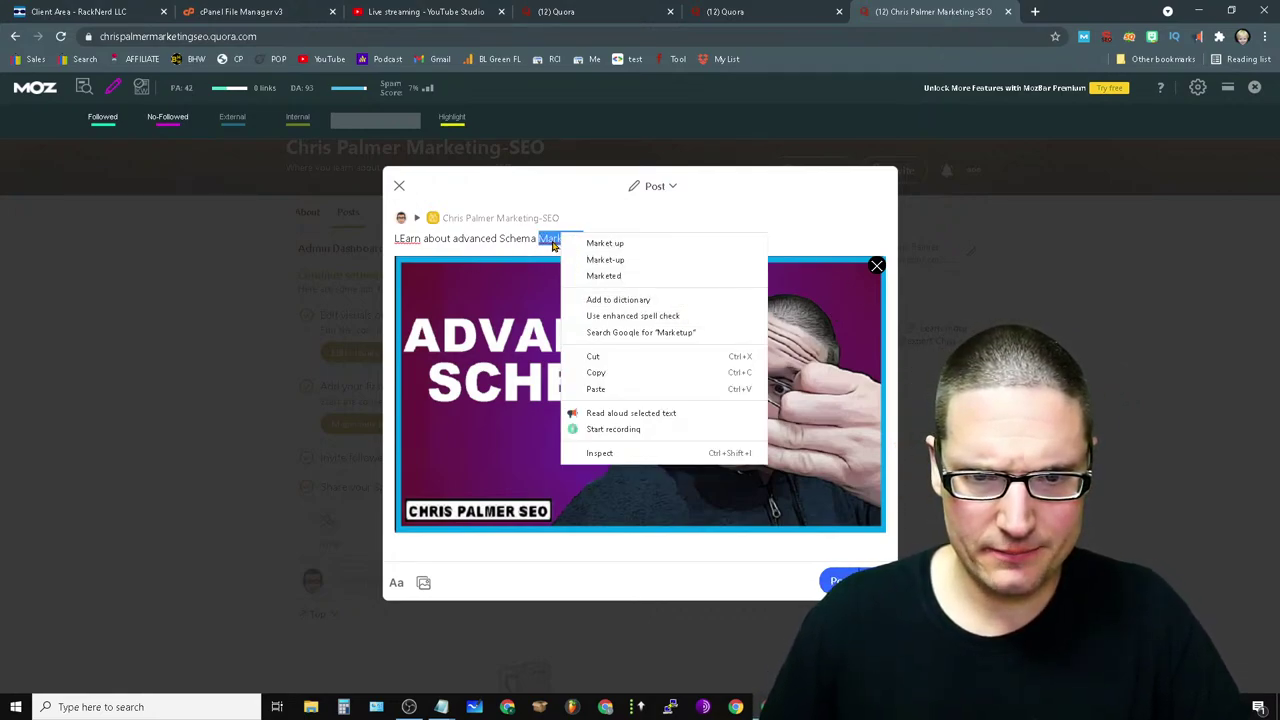
{"action": "left_click", "coordinate": [549, 242]}
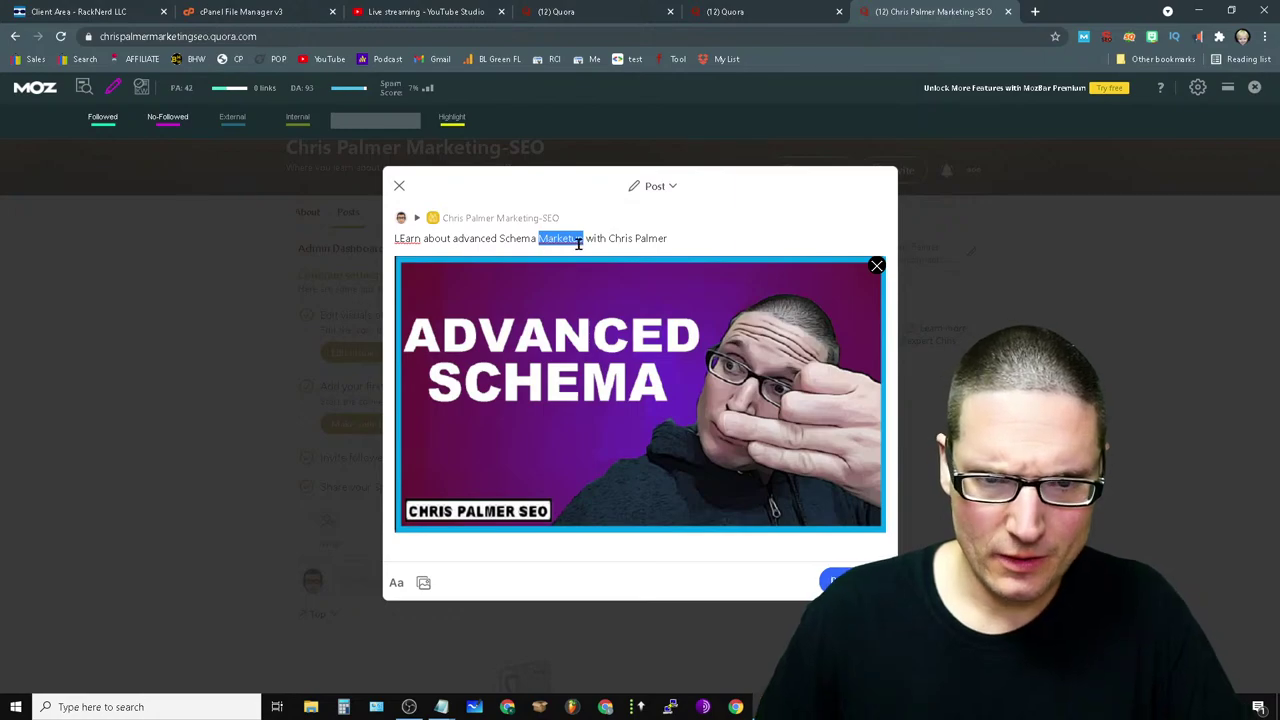
{"action": "left_click", "coordinate": [578, 243]}
{"action": "double_click", "coordinate": [567, 240]}
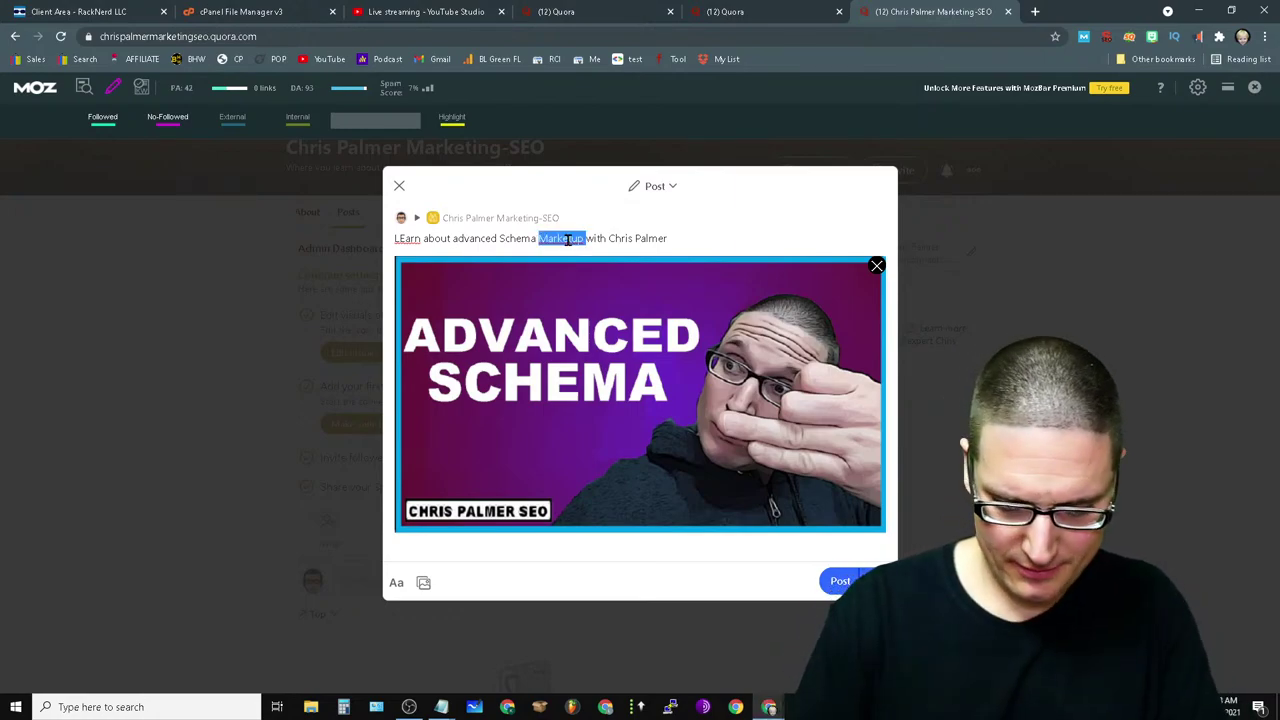
{"action": "type", "text": "Mark"}
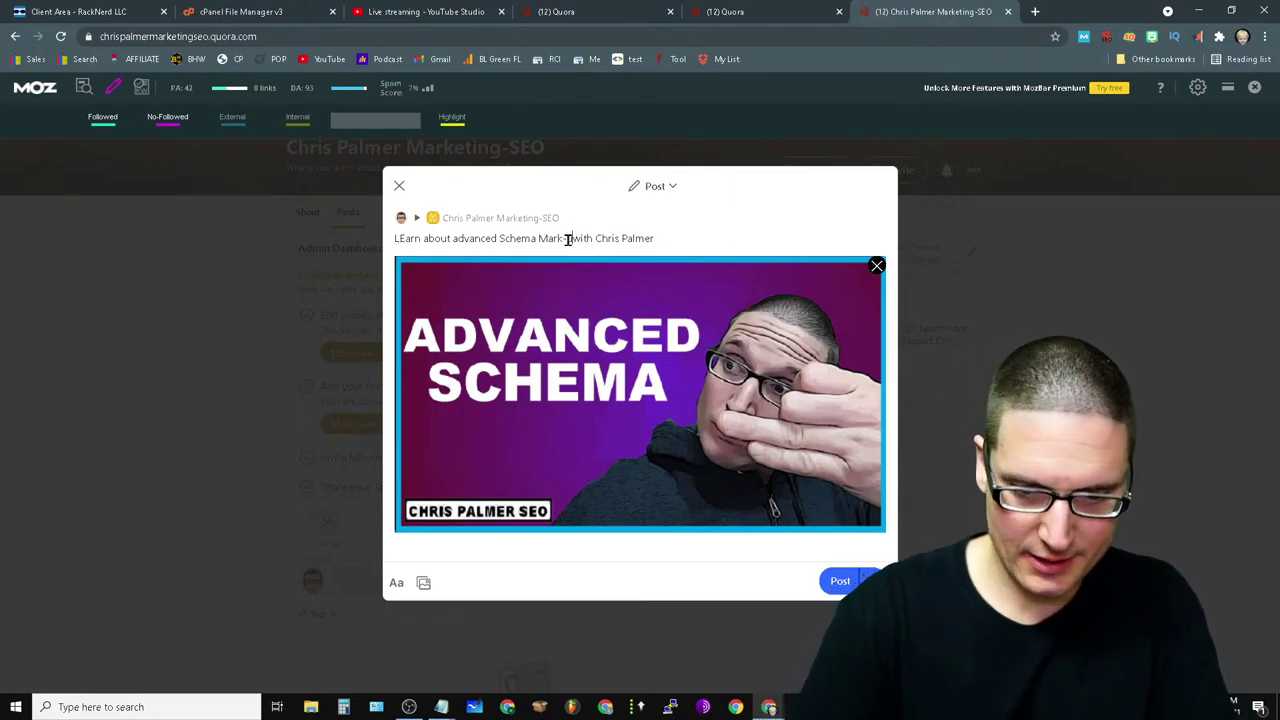
{"action": "type", "text": "up"}
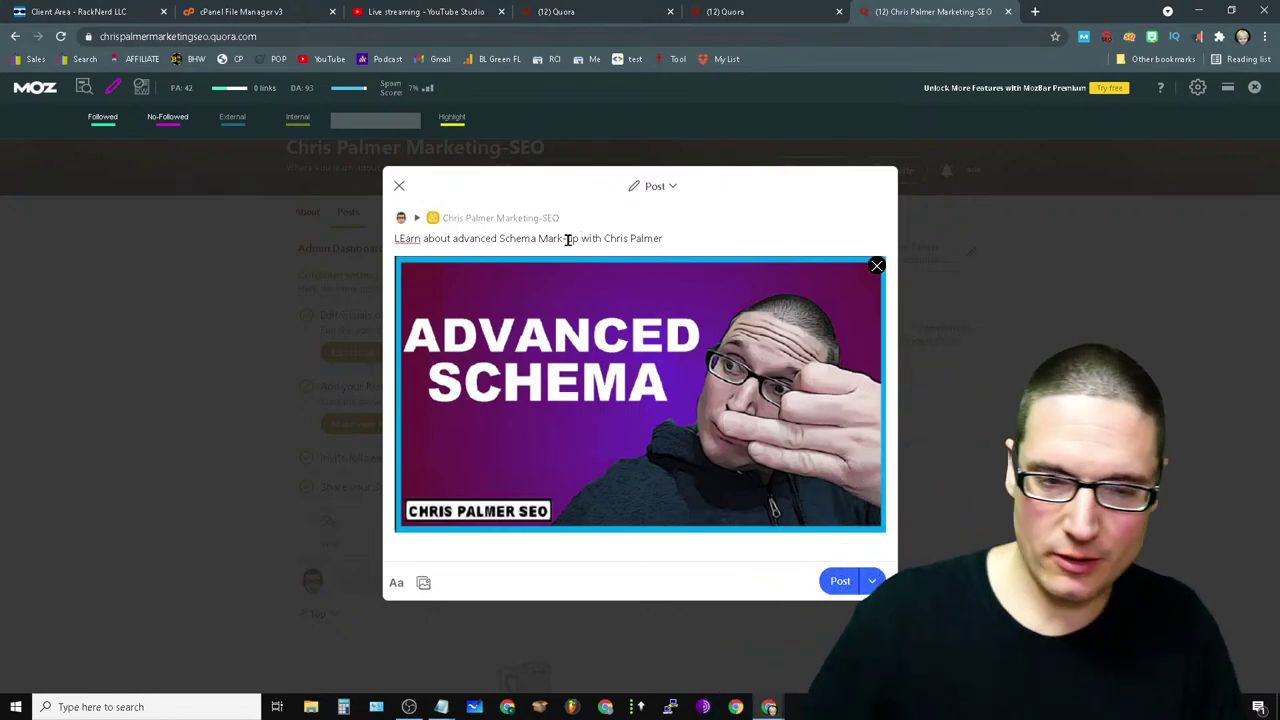
{"action": "right_click", "coordinate": [408, 237]}
{"action": "left_click", "coordinate": [569, 253]}
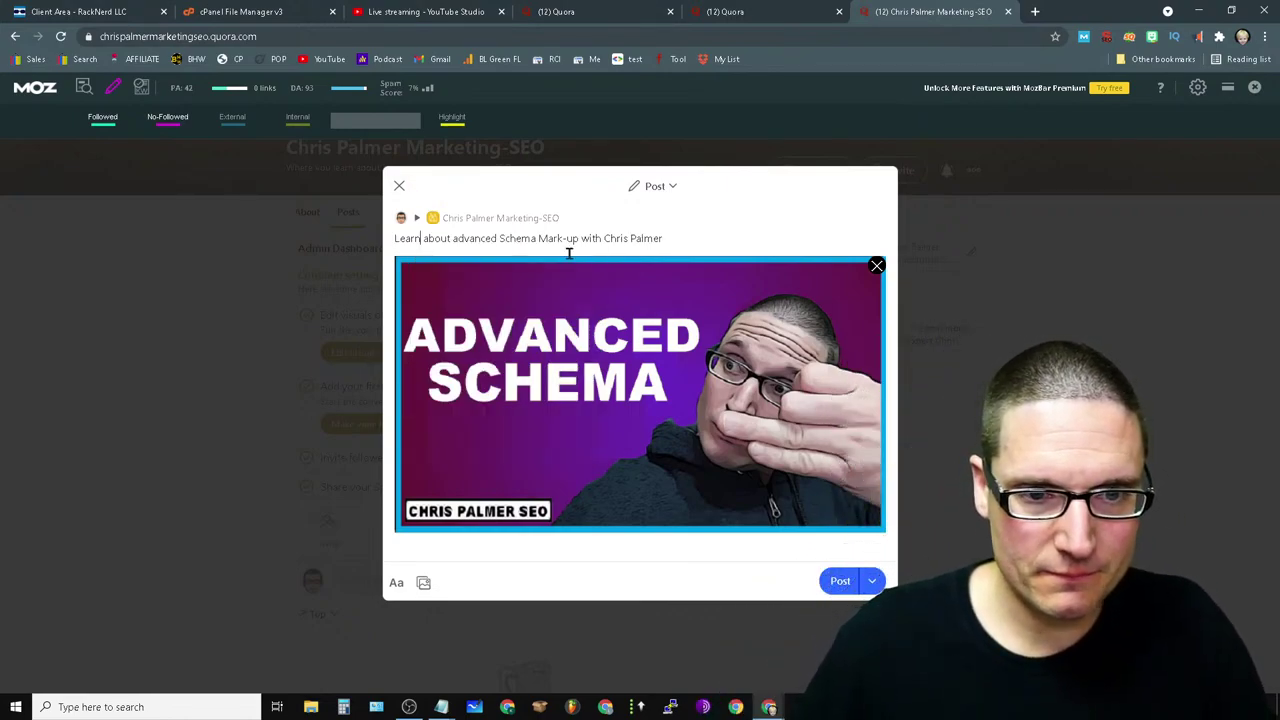
{"action": "left_click_drag", "start_coordinate": [663, 240], "coordinate": [603, 243]}
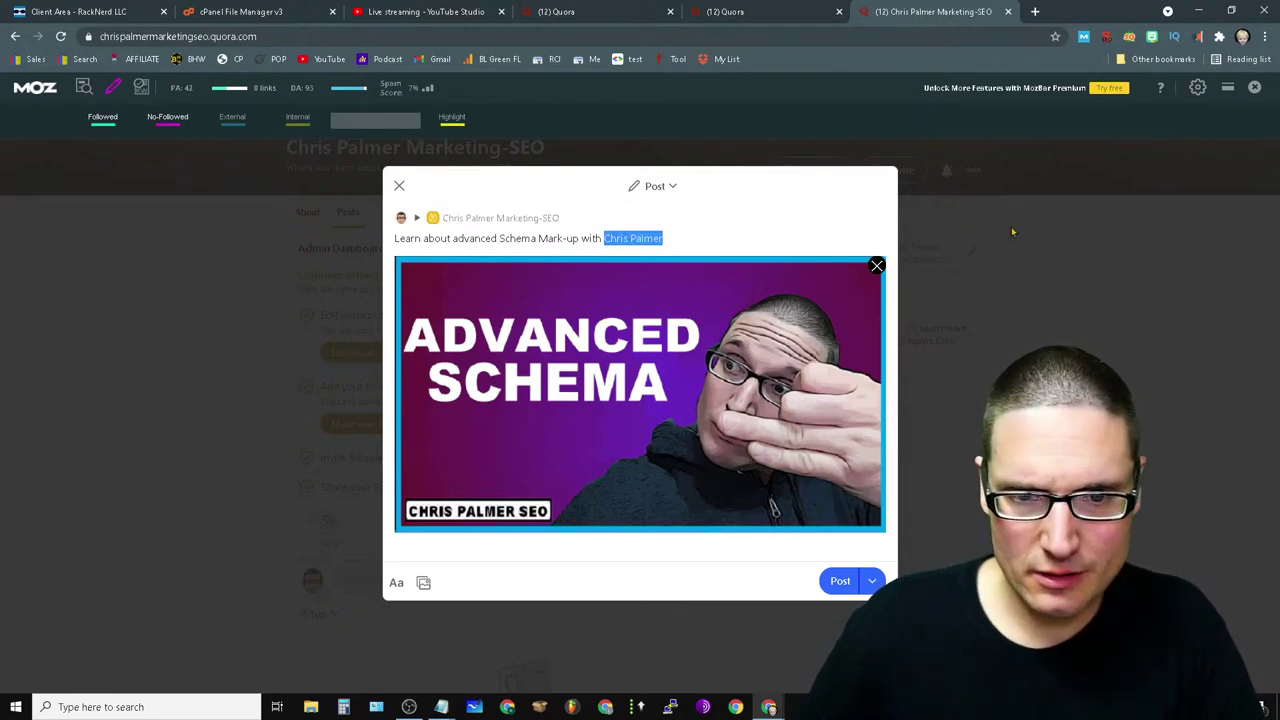
{"action": "left_click", "coordinate": [657, 238]}
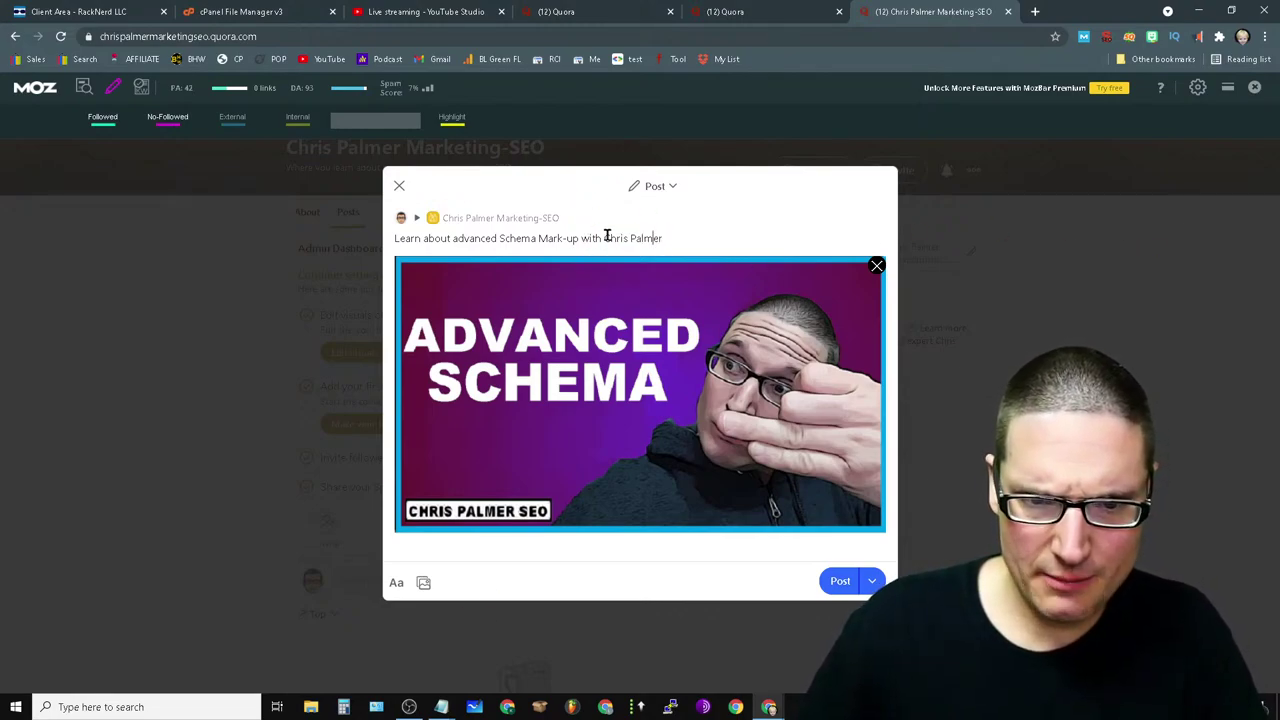
{"action": "type", "text": "<"}
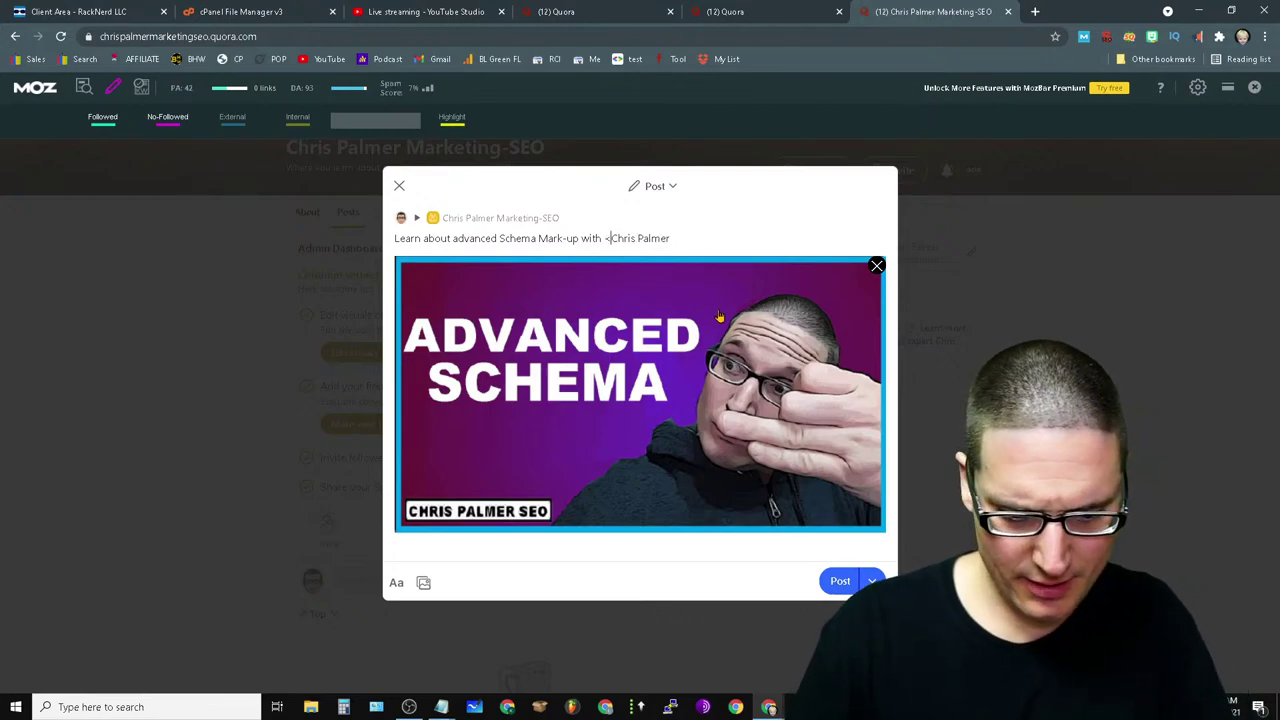
{"action": "type", "text": "a hre"}
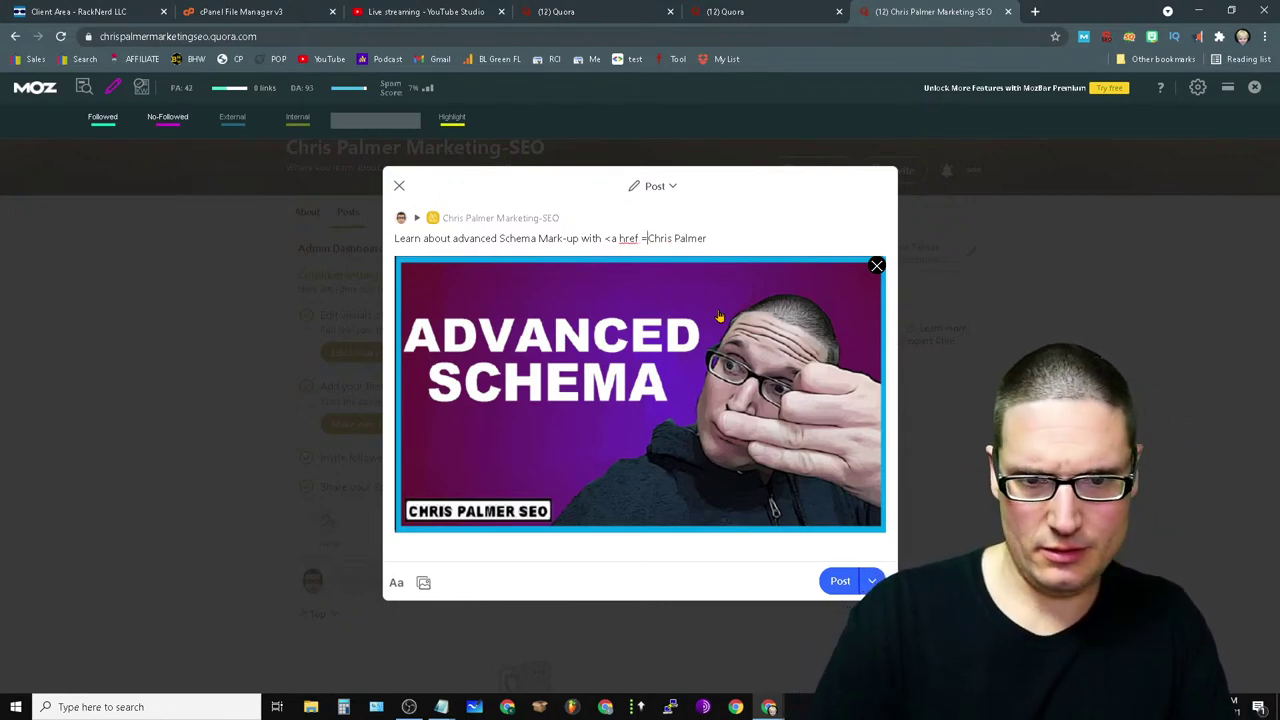
{"action": "type", "text": "f ="}
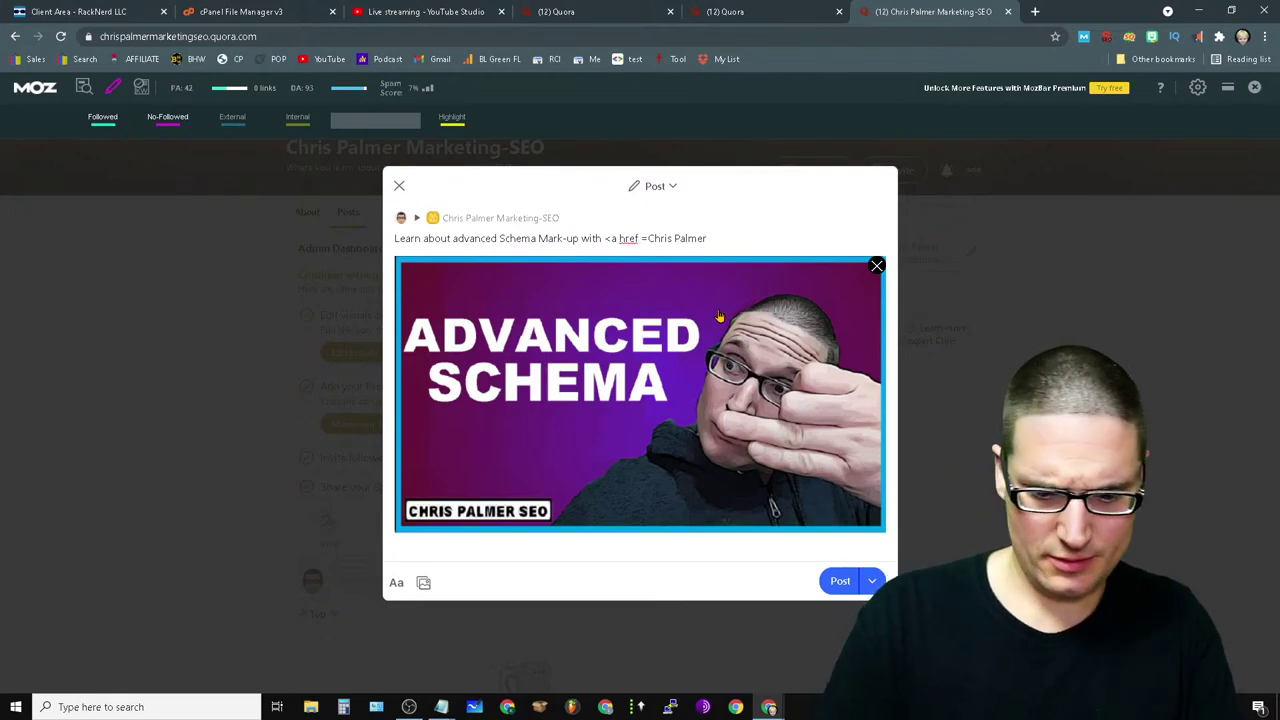
{"action": "type", "text": " https://chrispalmermarketing.com> <"}
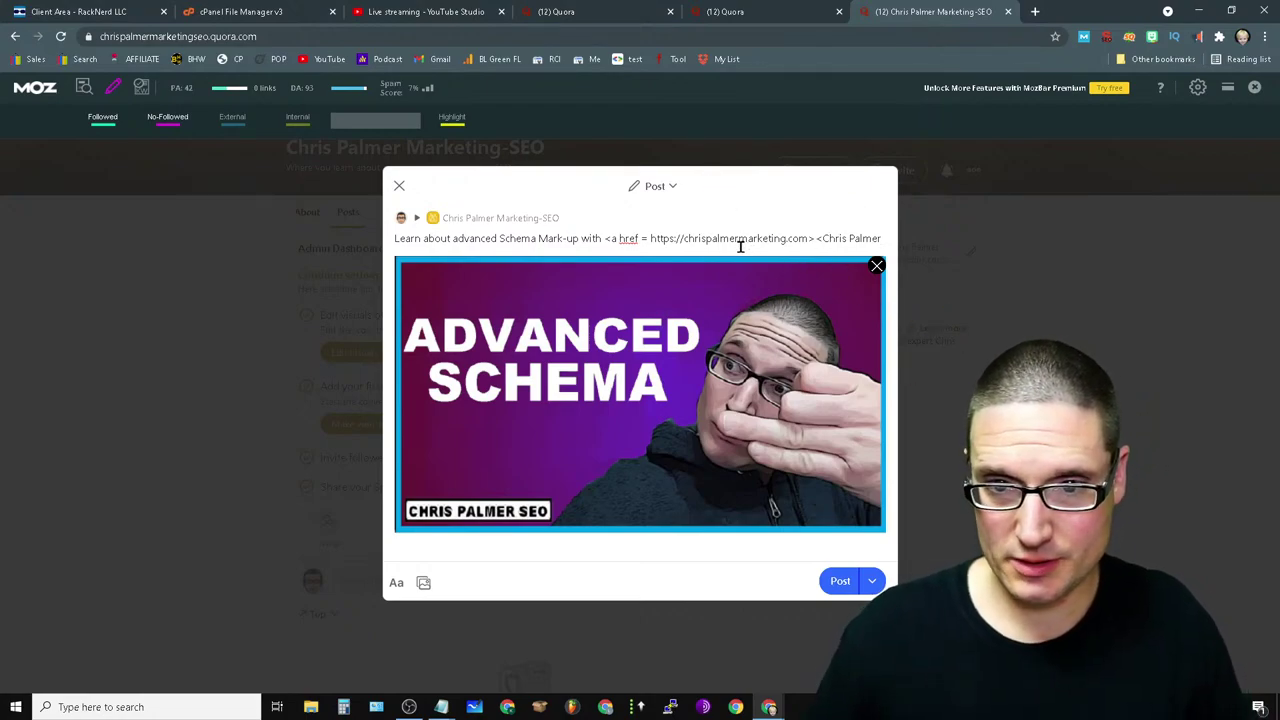
{"action": "type", "text": ">"}
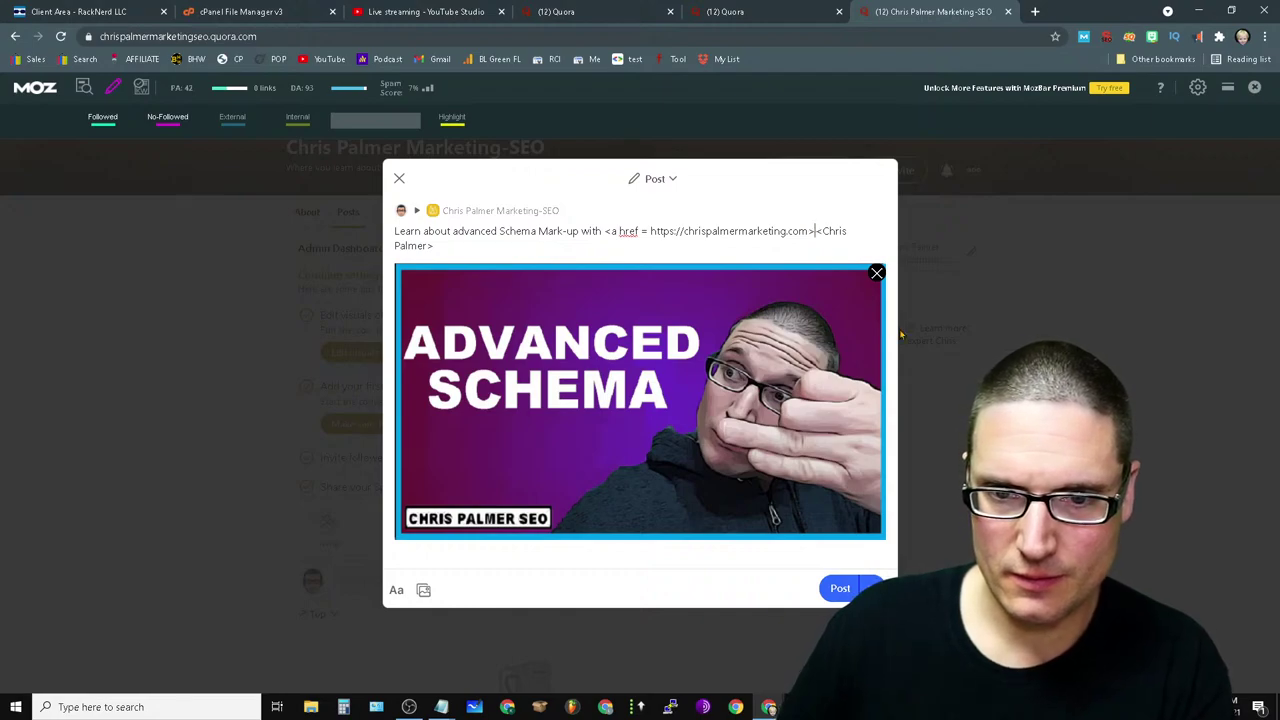
{"action": "key", "text": "BackSpace"}
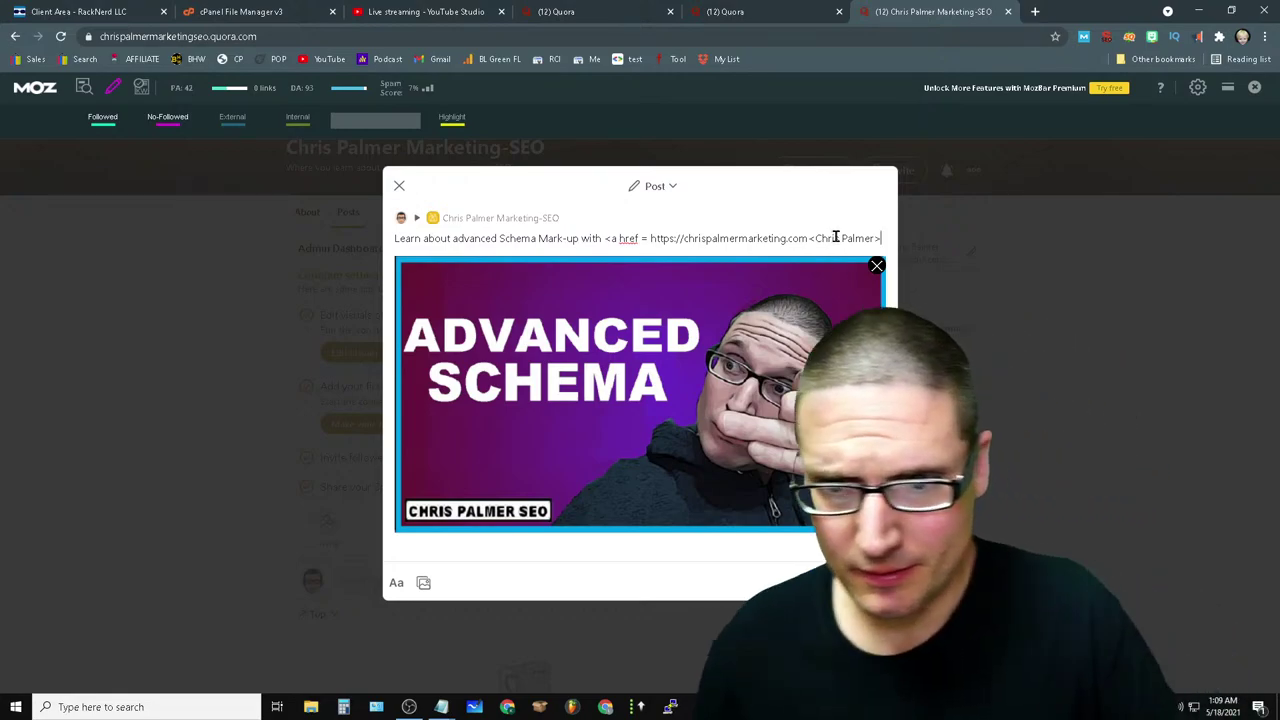
{"action": "key", "text": "BackSpace"}
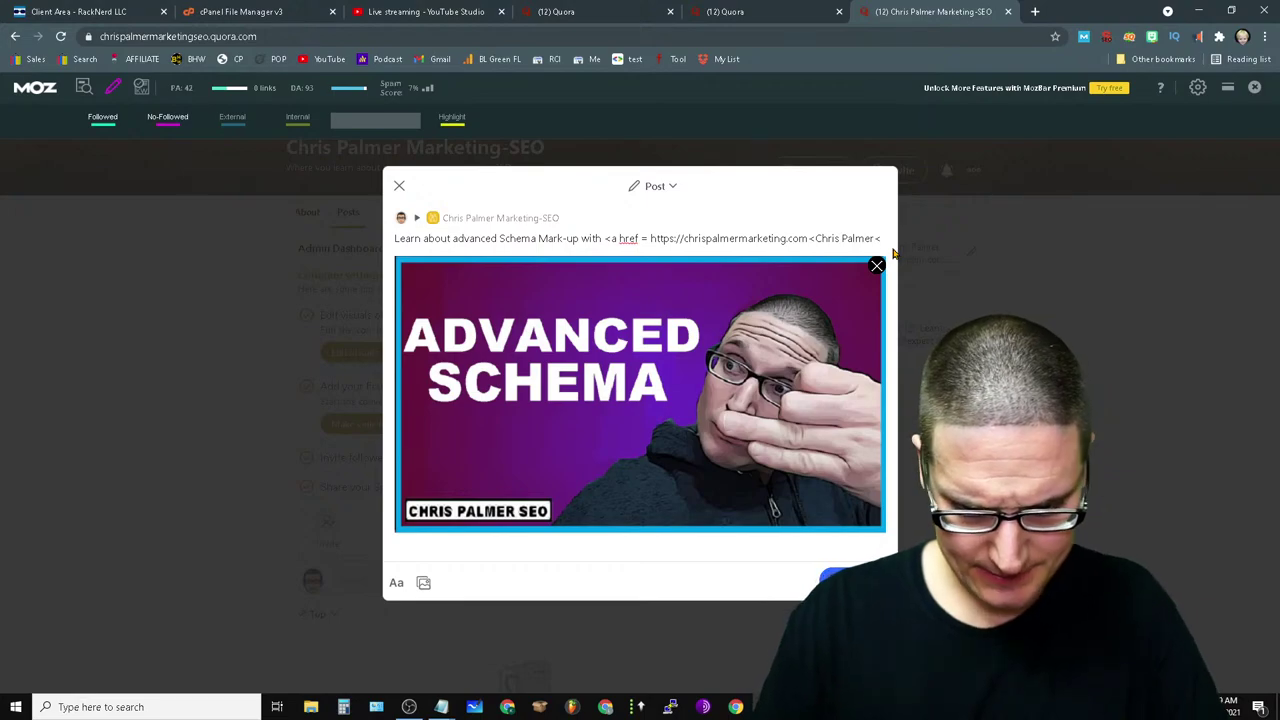
{"action": "type", "text": "/a>"}
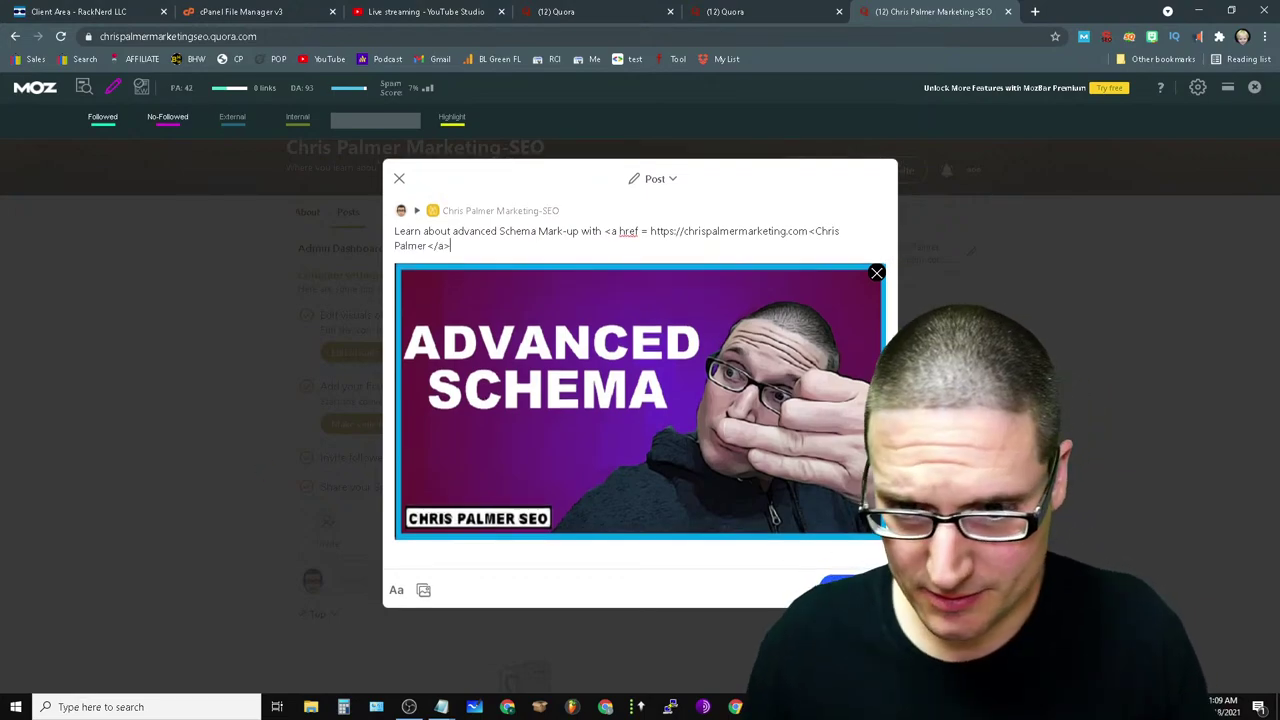
{"action": "left_click", "coordinate": [830, 586]}
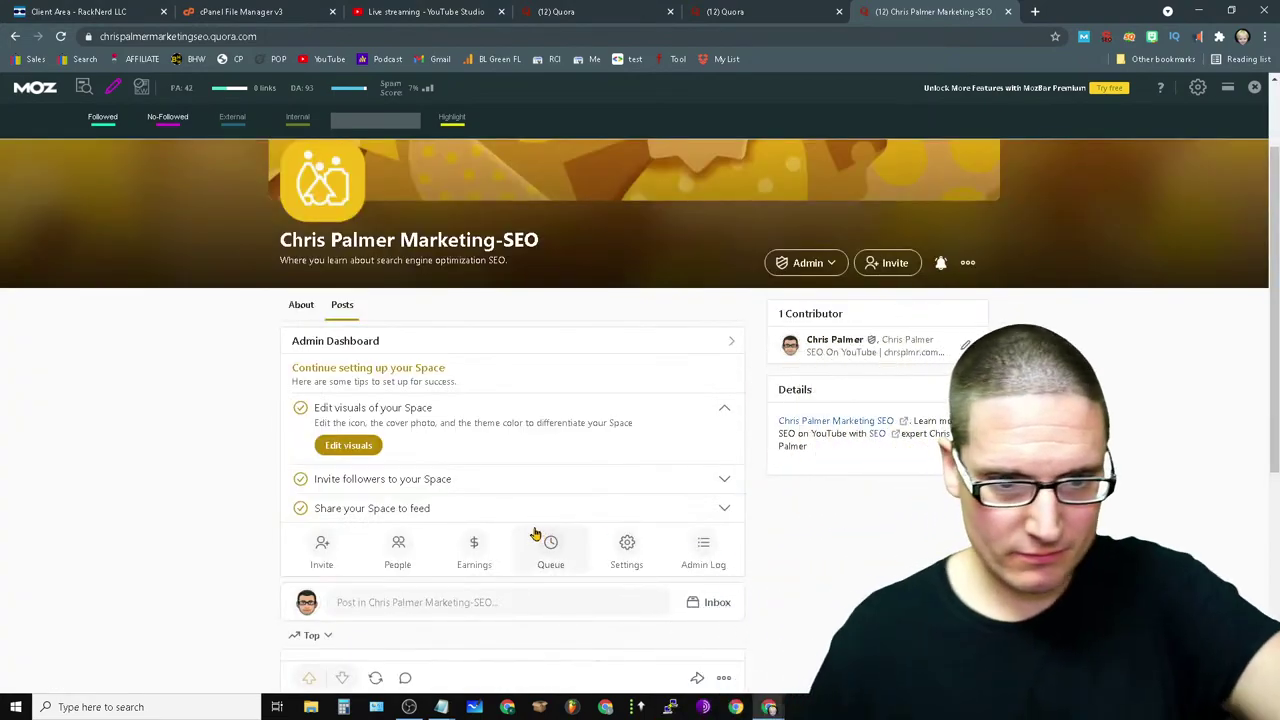
- Invite all 22 suggested contacts to follow the Space, skipping the contact file import
{"action": "left_click", "coordinate": [321, 548]}
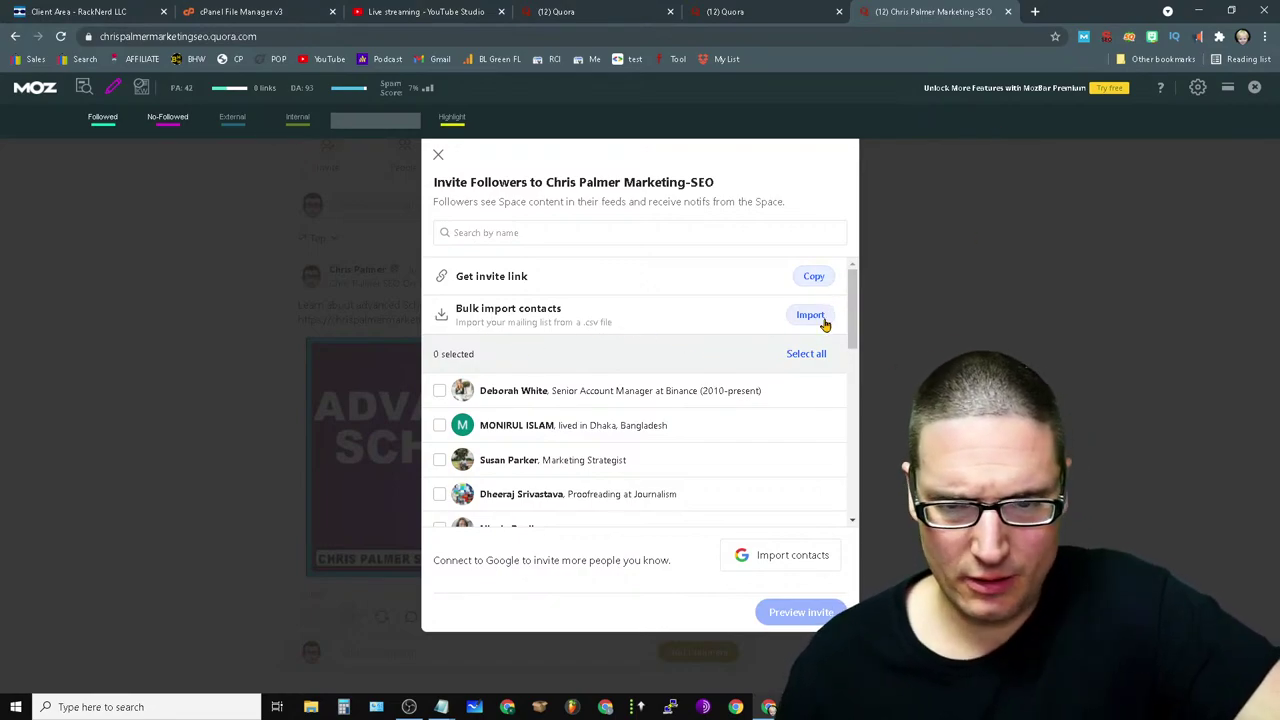
{"action": "left_click", "coordinate": [818, 317]}
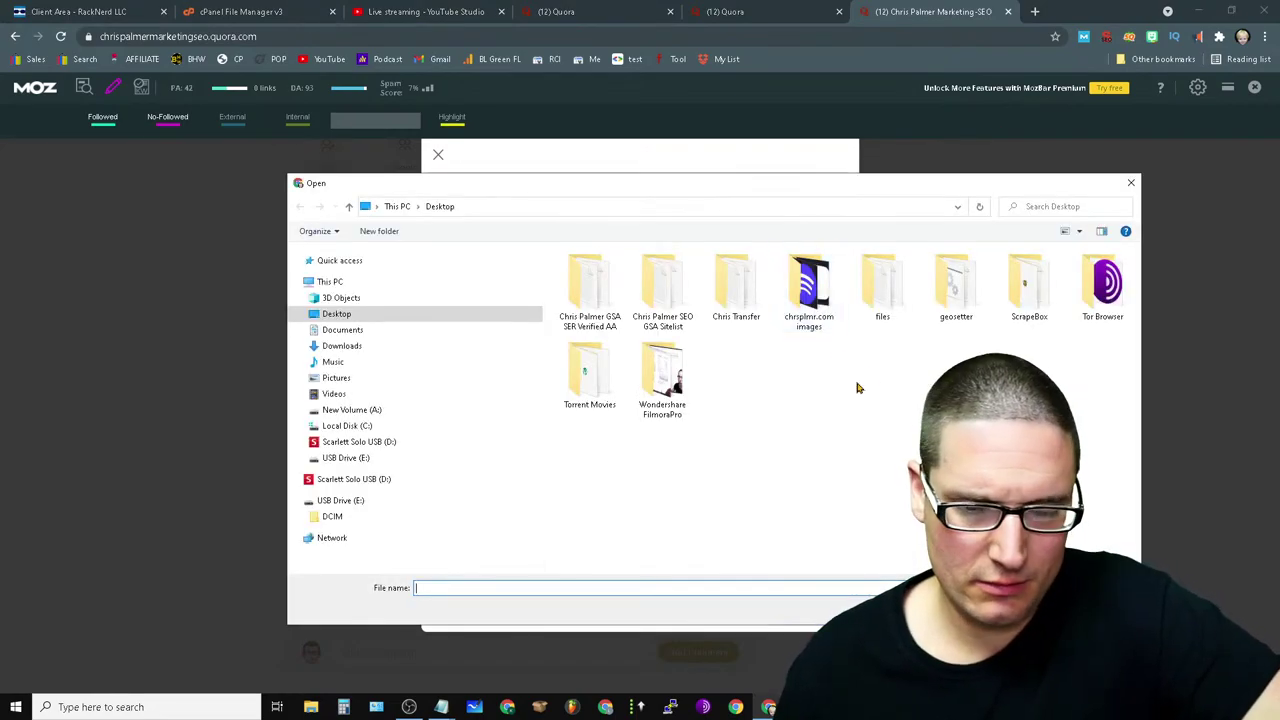
{"action": "left_click", "coordinate": [1131, 183]}
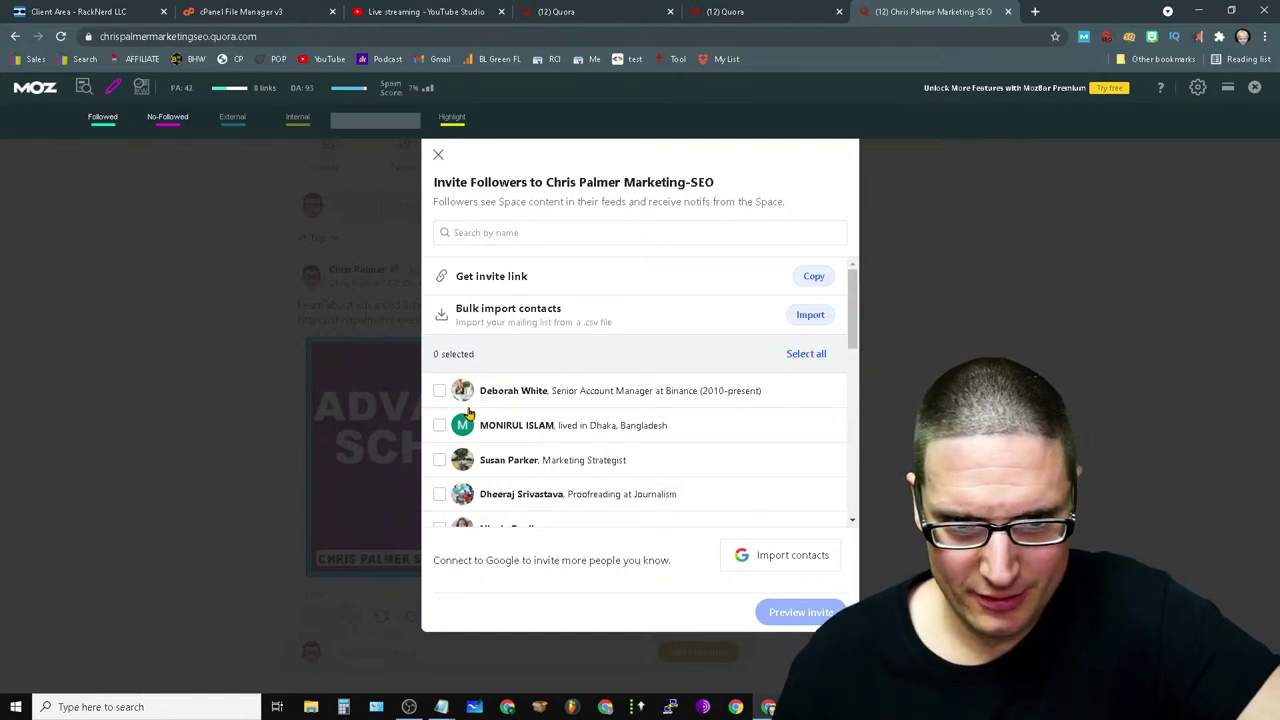
{"action": "left_click", "coordinate": [820, 353]}
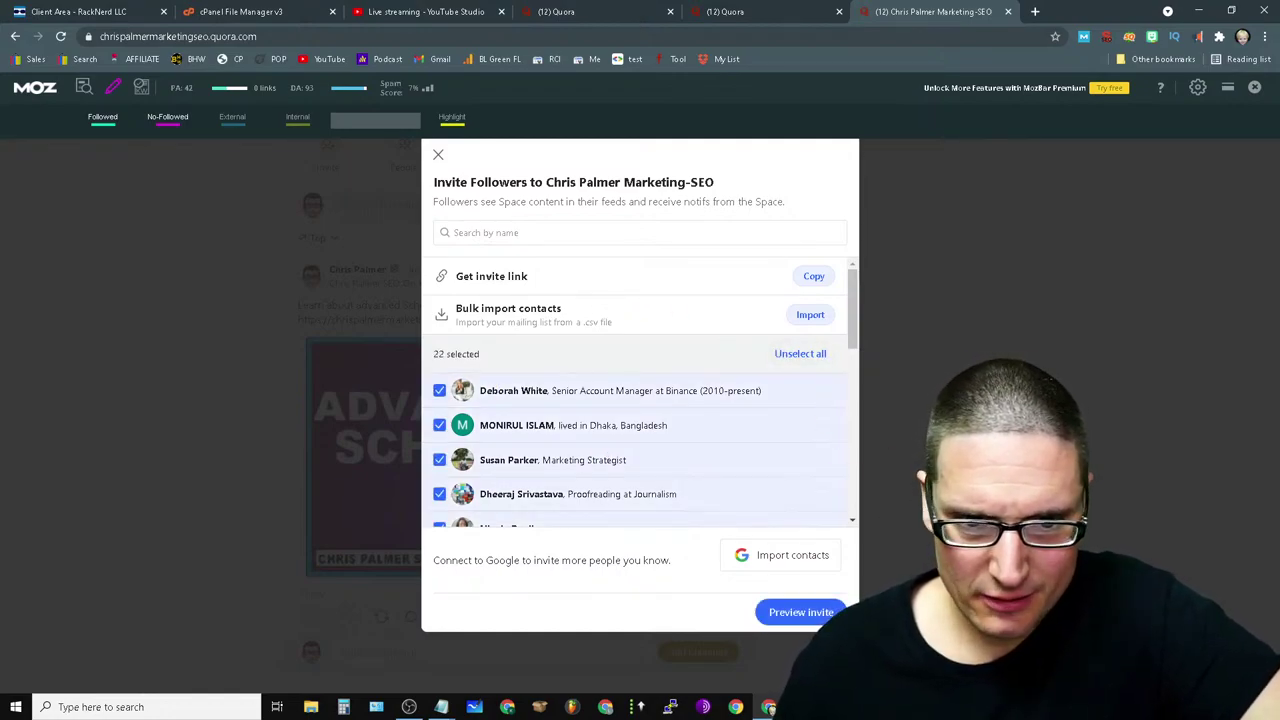
{"action": "left_click", "coordinate": [815, 615]}
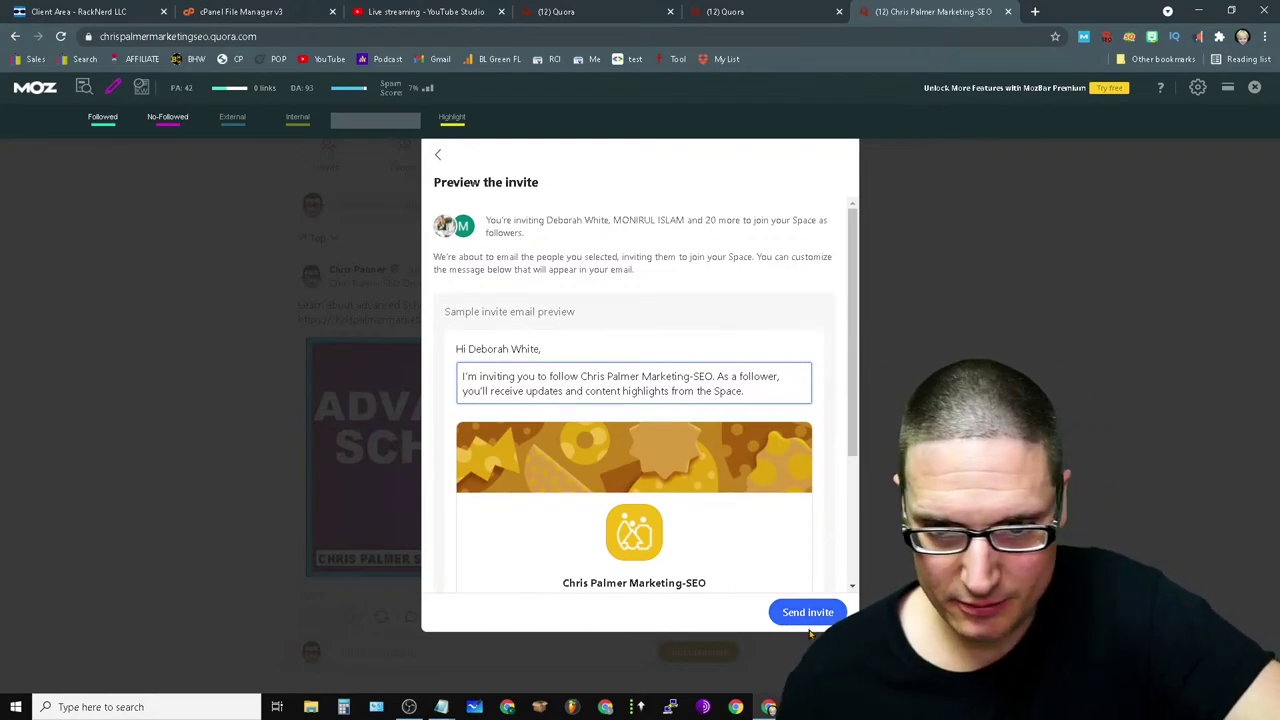
{"action": "left_click", "coordinate": [806, 614]}
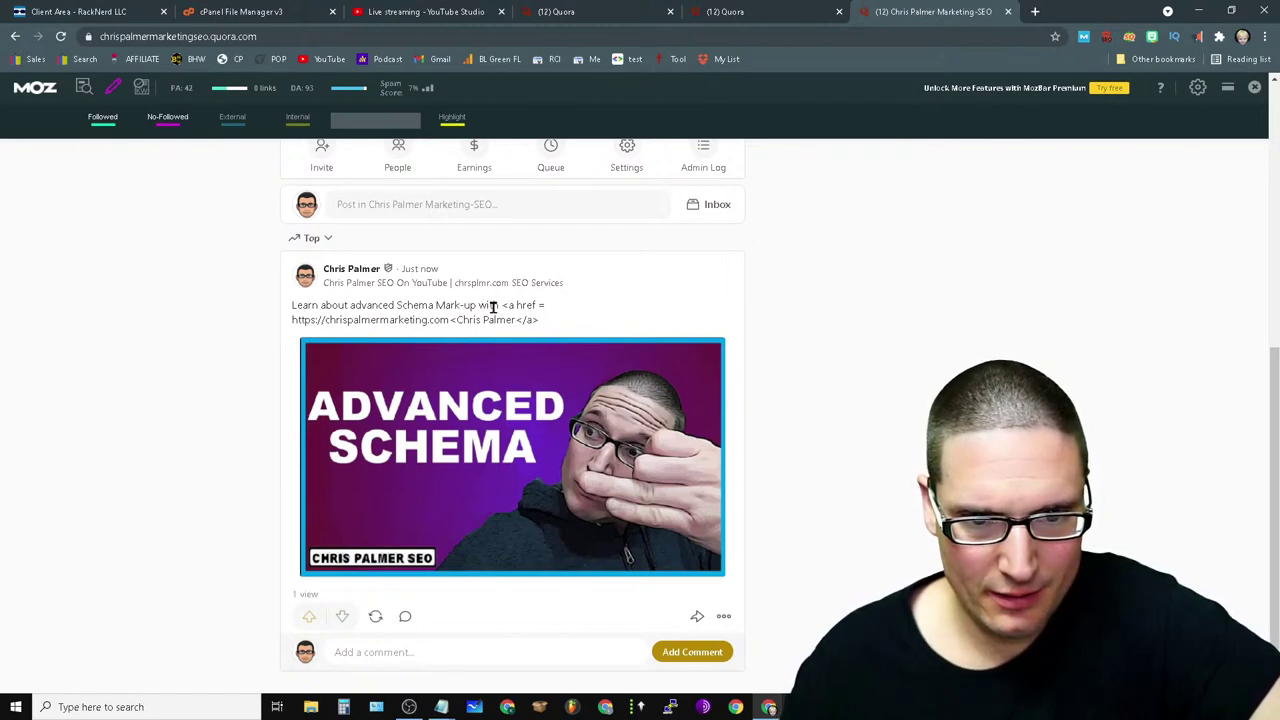
{"action": "left_click", "coordinate": [724, 616]}
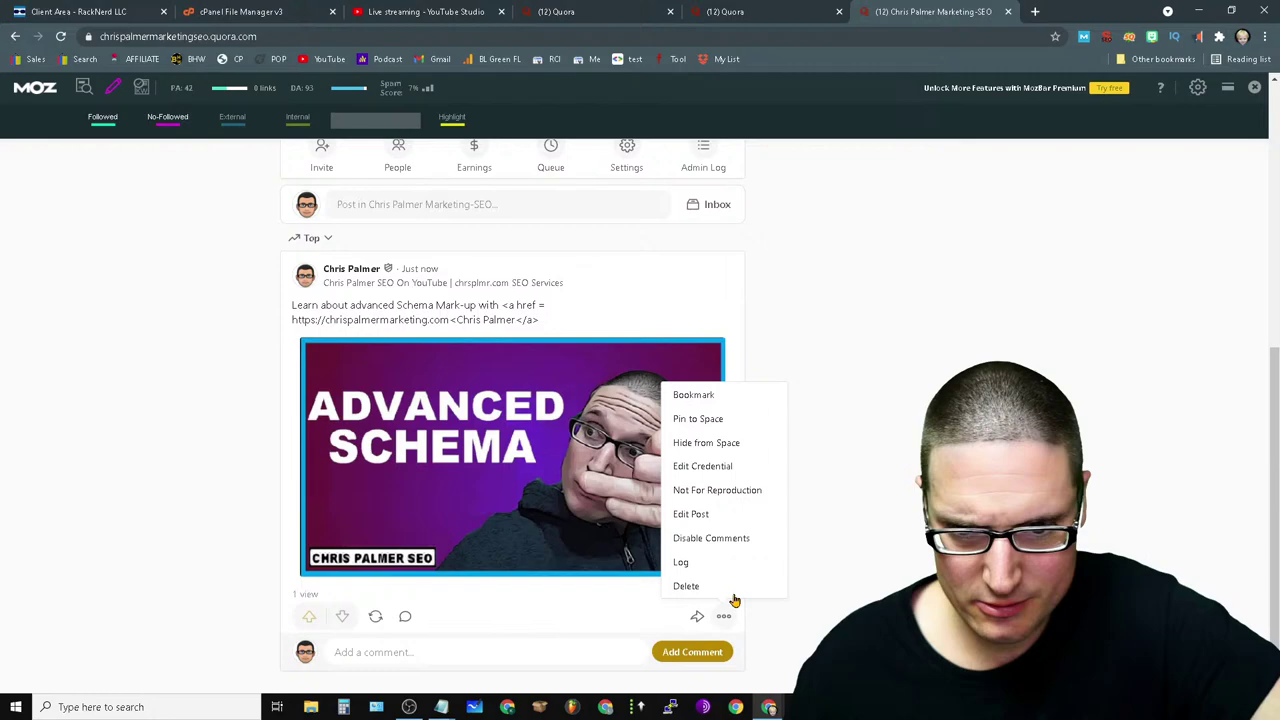
{"action": "left_click", "coordinate": [702, 516]}
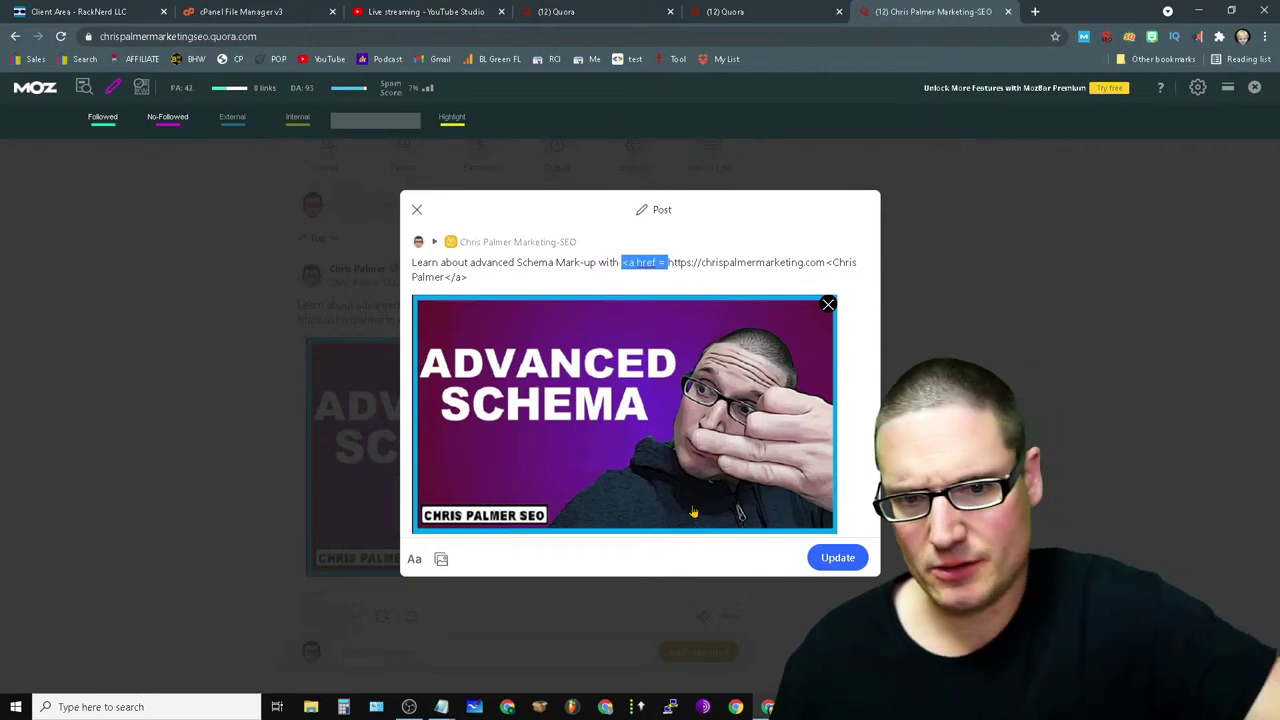
{"action": "key", "text": "BackSpace"}
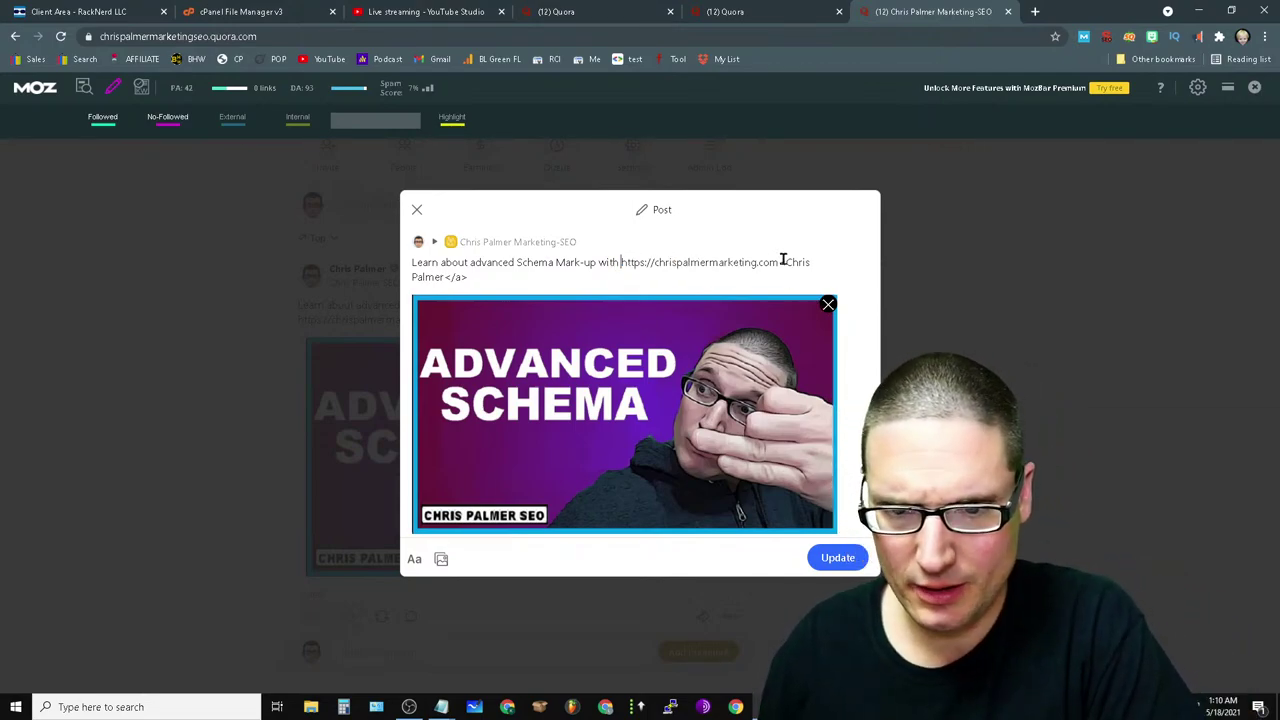
{"action": "left_click", "coordinate": [781, 262]}
{"action": "left_click_drag", "start_coordinate": [781, 262], "coordinate": [806, 288]}
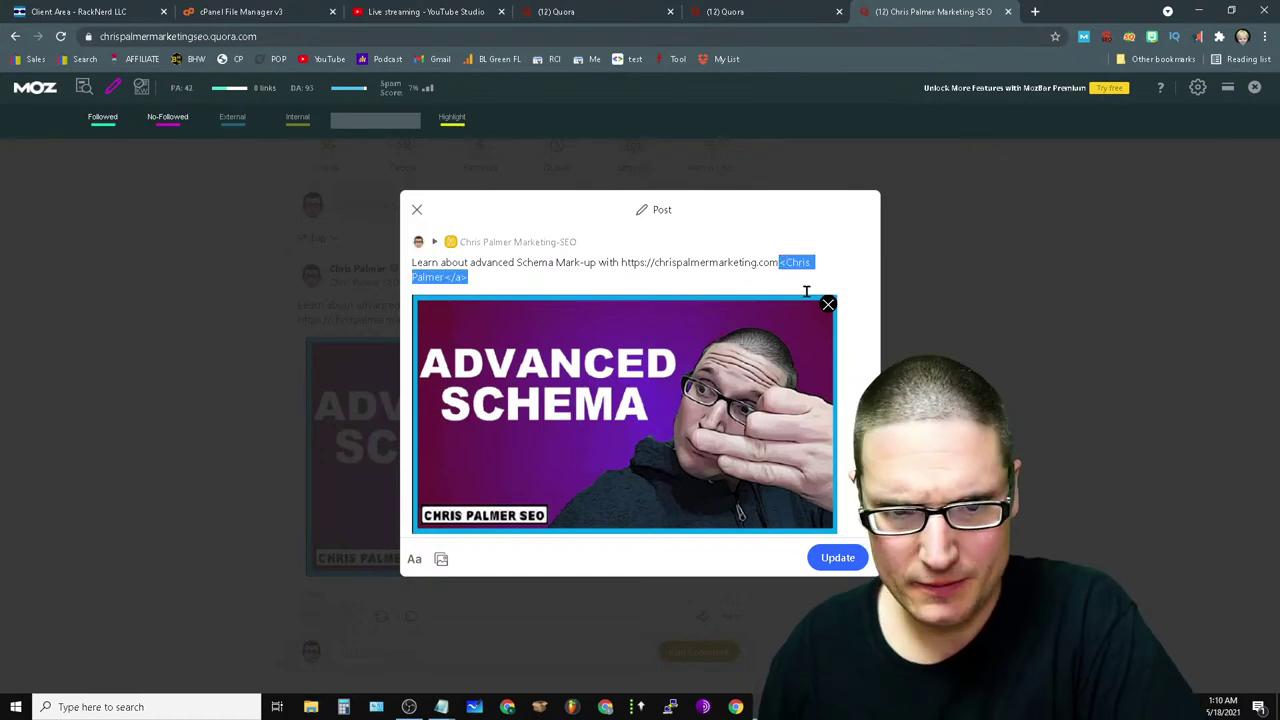
{"action": "key", "text": "BackSpace"}
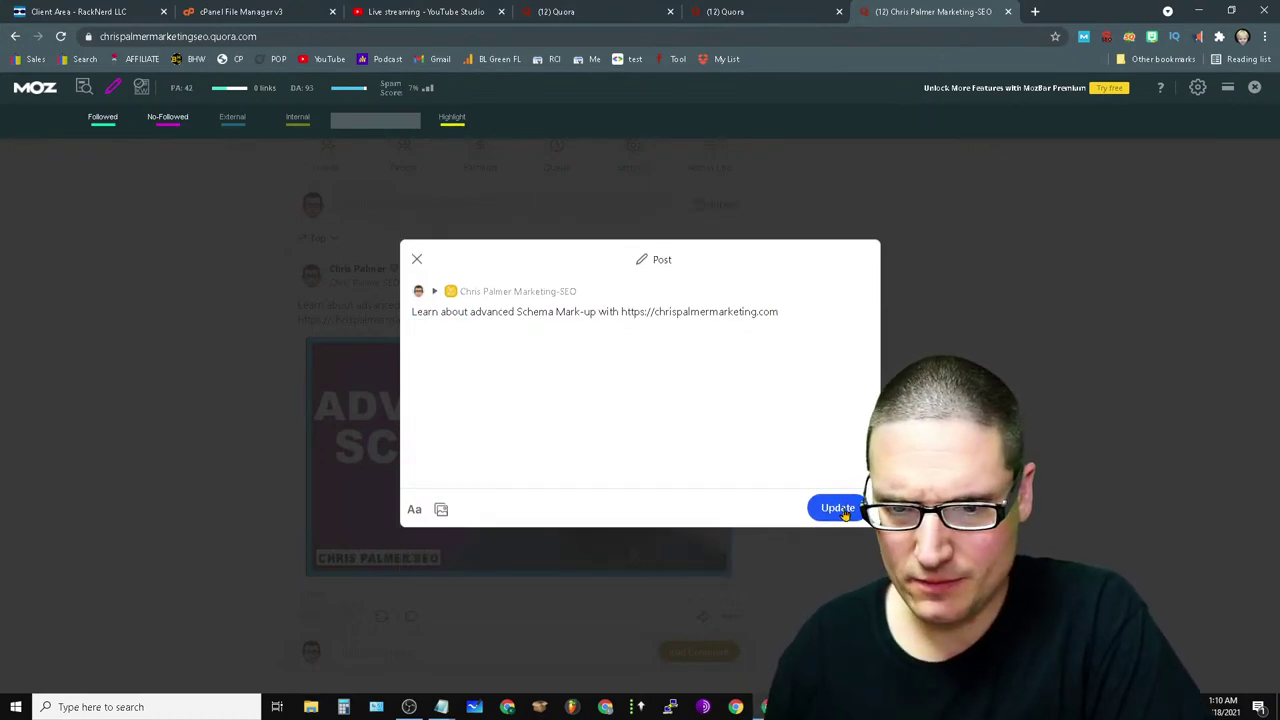
{"action": "left_click", "coordinate": [840, 509]}
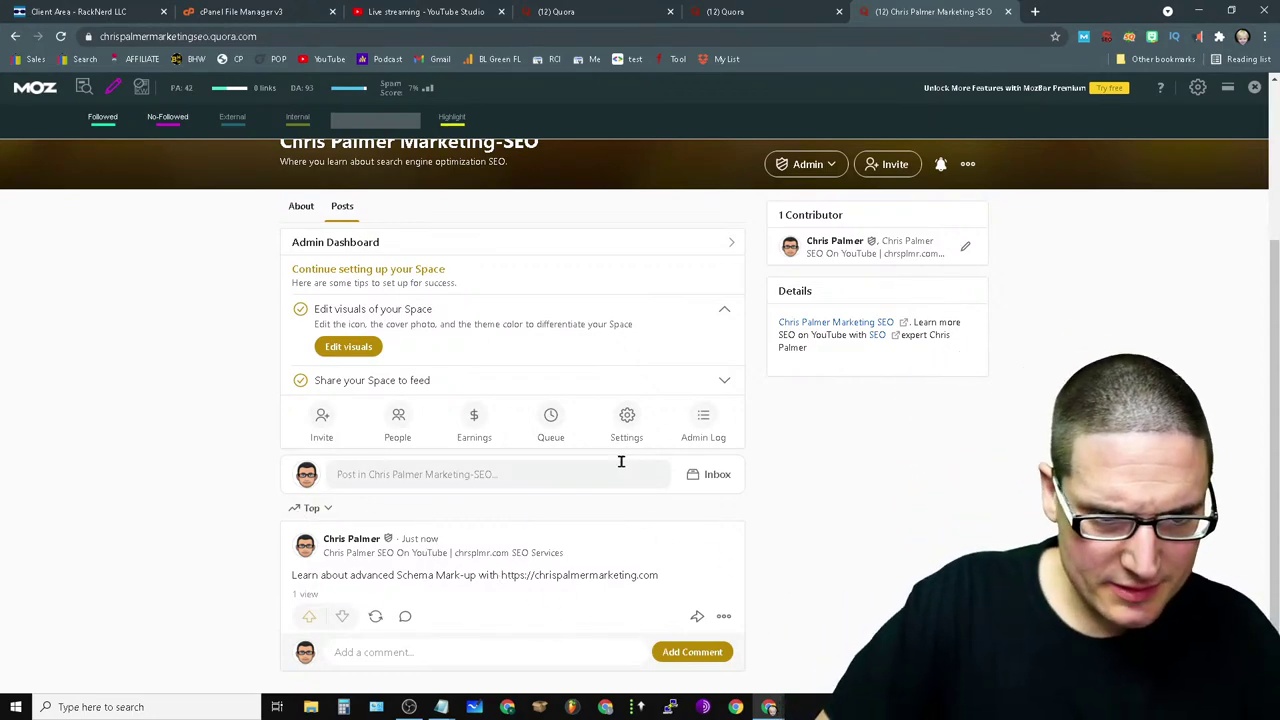
- Edit the post again, replacing the web address with the author's name
{"action": "left_click", "coordinate": [725, 616]}
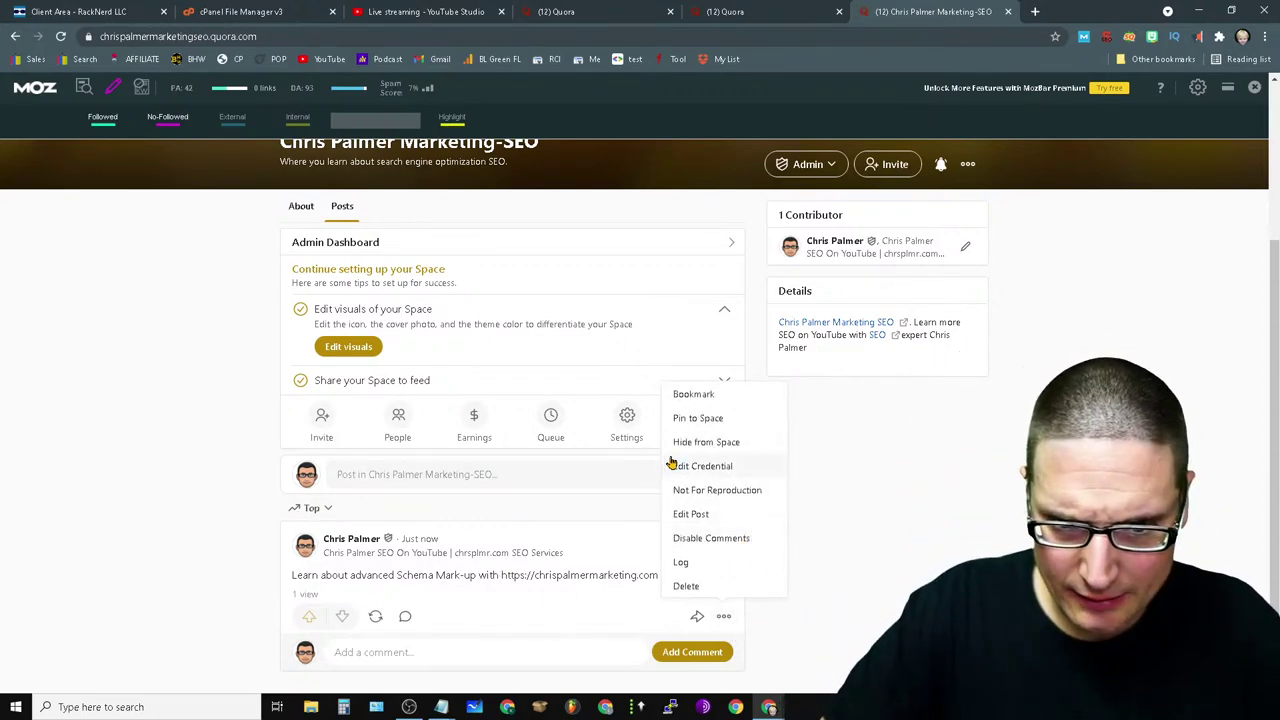
{"action": "left_click", "coordinate": [692, 516]}
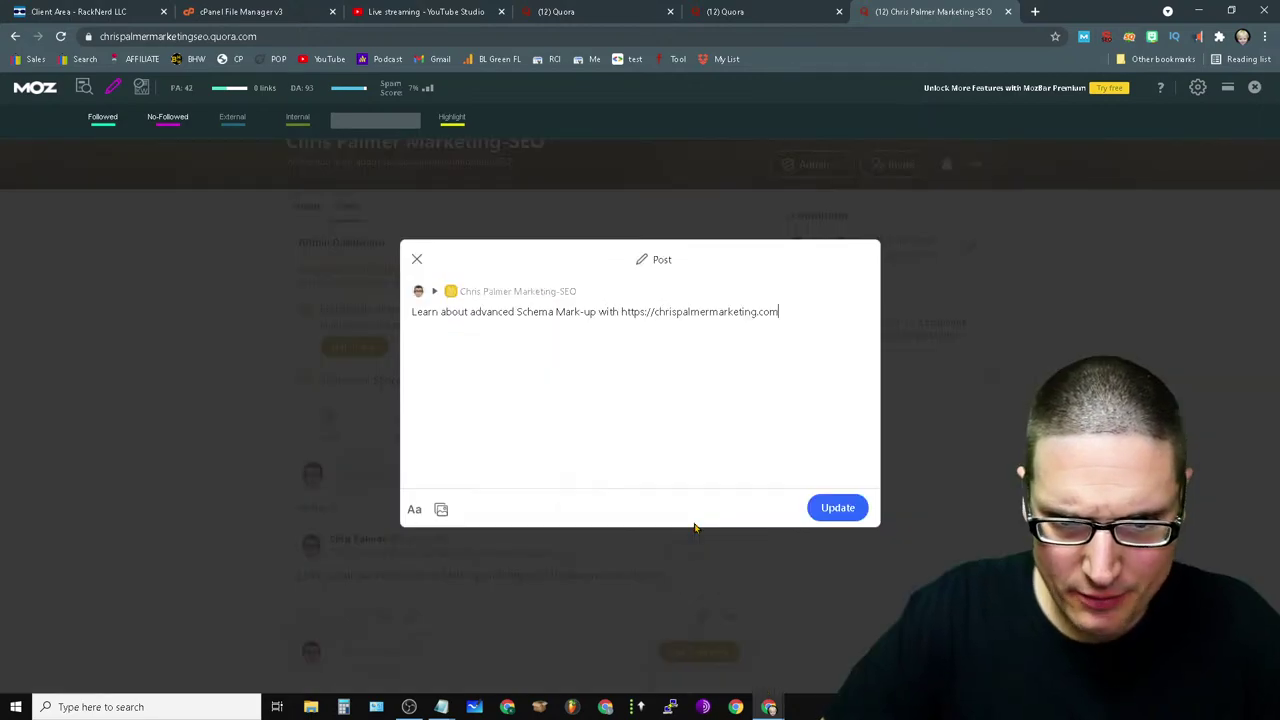
{"action": "left_click", "coordinate": [414, 514]}
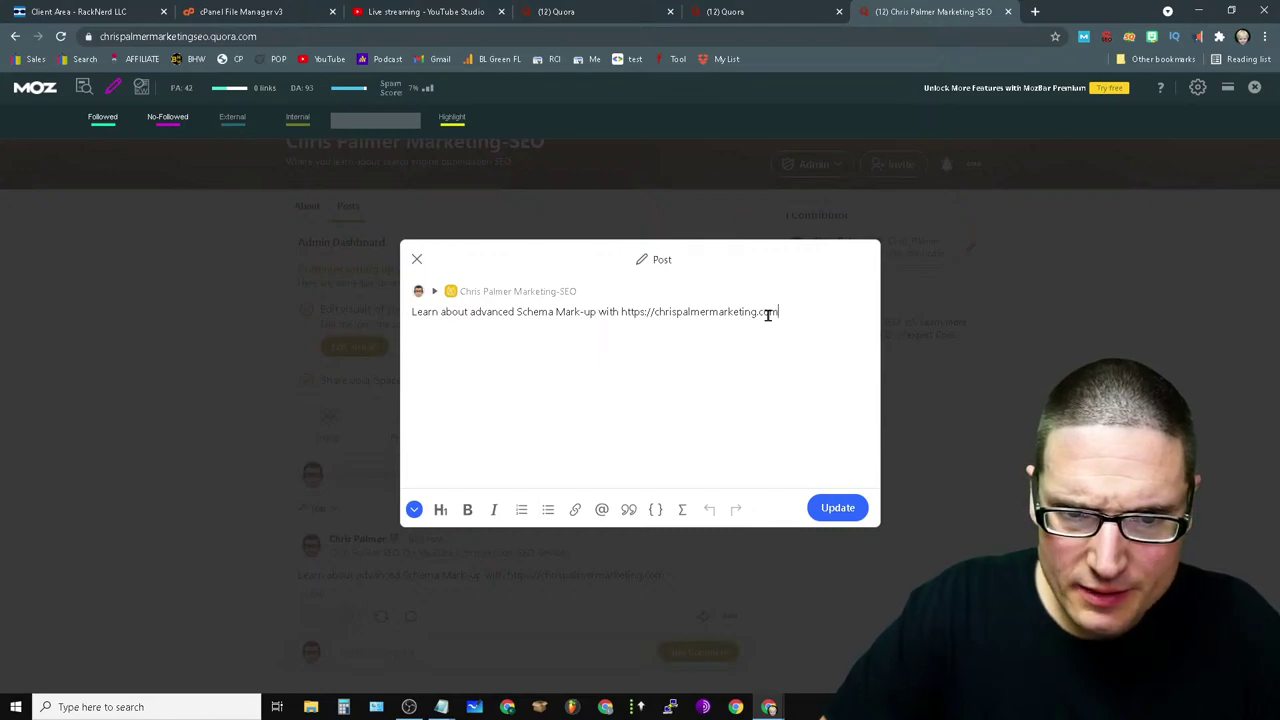
{"action": "left_click_drag", "start_coordinate": [768, 314], "coordinate": [621, 314]}
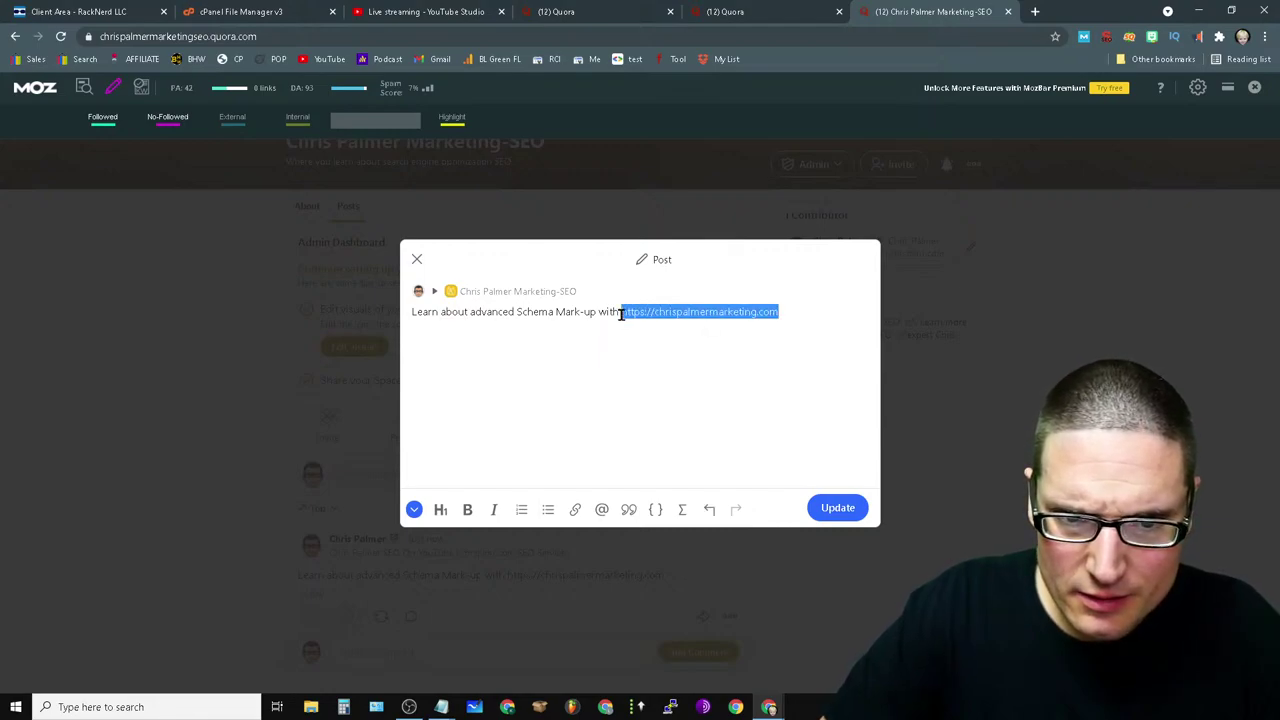
{"action": "left_click", "coordinate": [575, 509]}
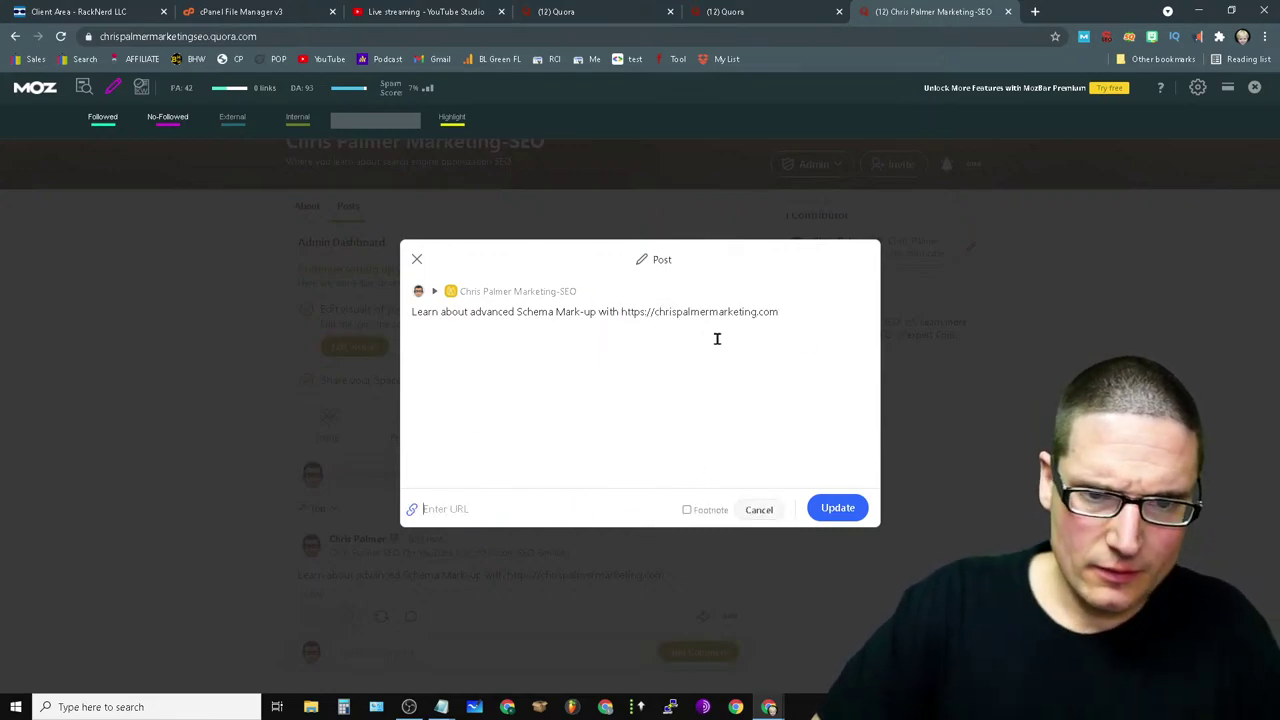
{"action": "left_click_drag", "start_coordinate": [793, 311], "coordinate": [626, 314]}
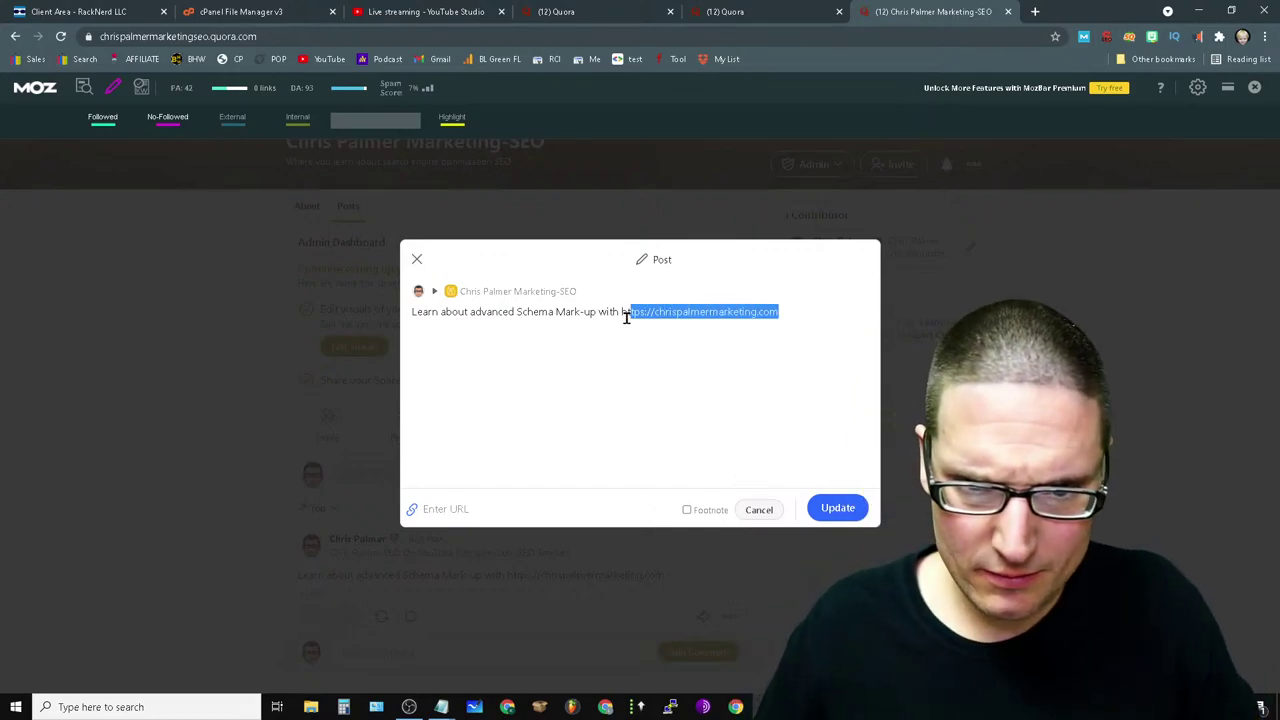
{"action": "key", "text": "BackSpace"}
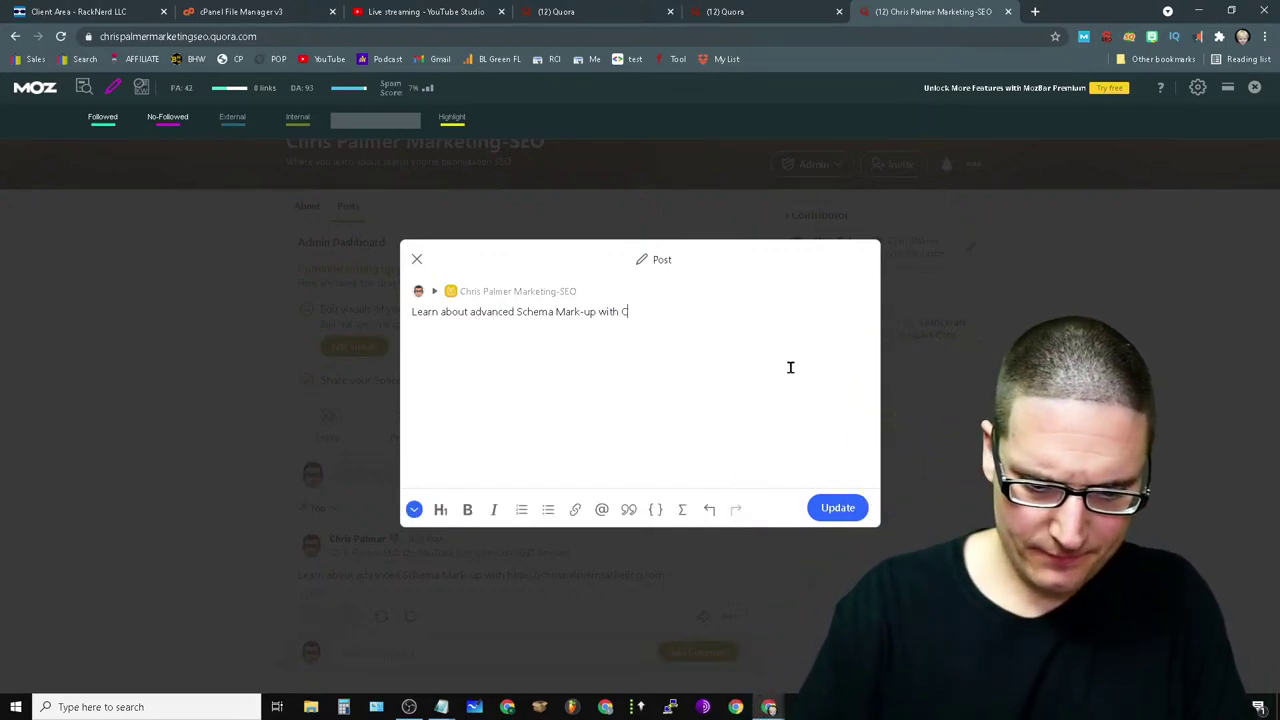
{"action": "type", "text": "Chris Palmer"}
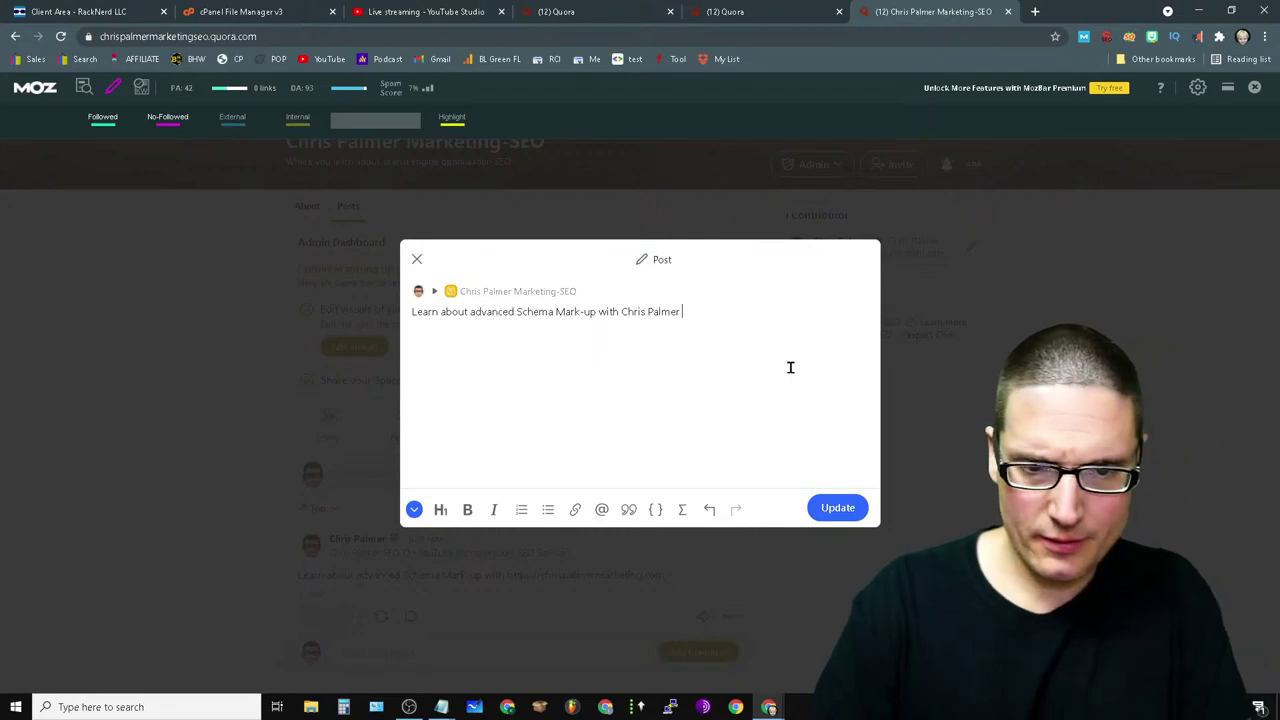
{"action": "left_click_drag", "start_coordinate": [684, 312], "coordinate": [622, 314]}
{"action": "left_click", "coordinate": [578, 511]}
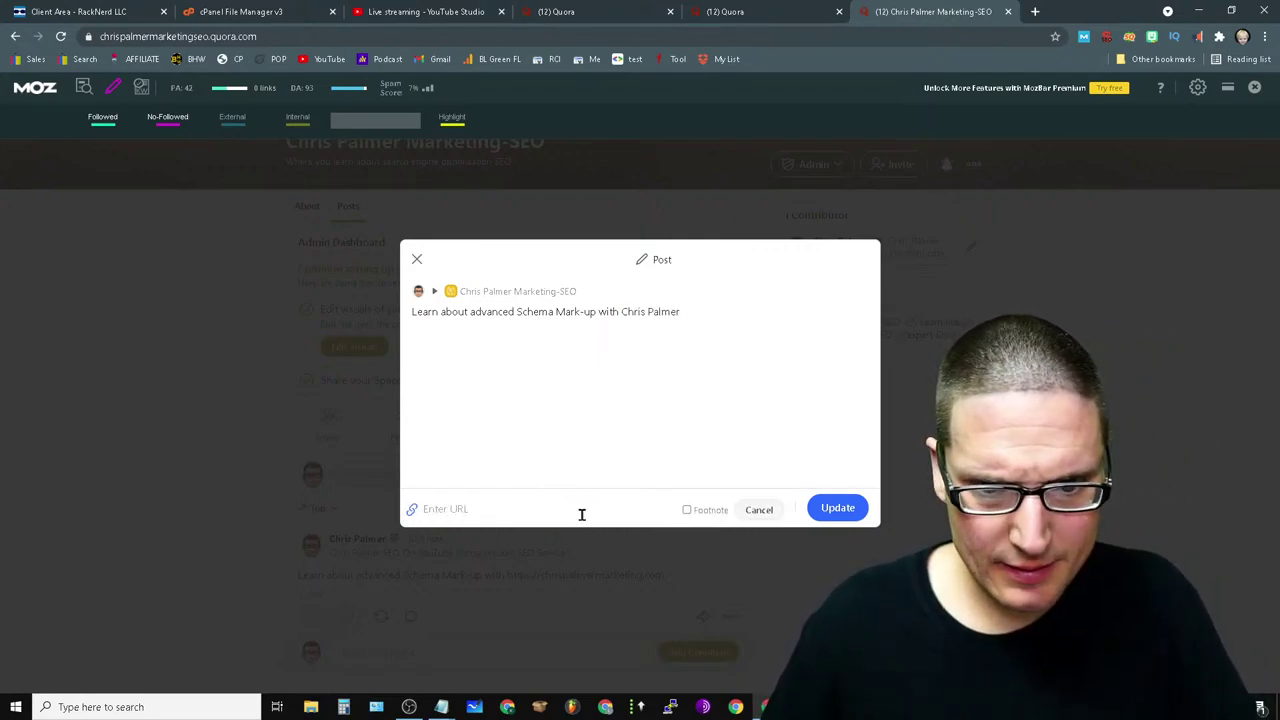
{"action": "type", "text": "https"}
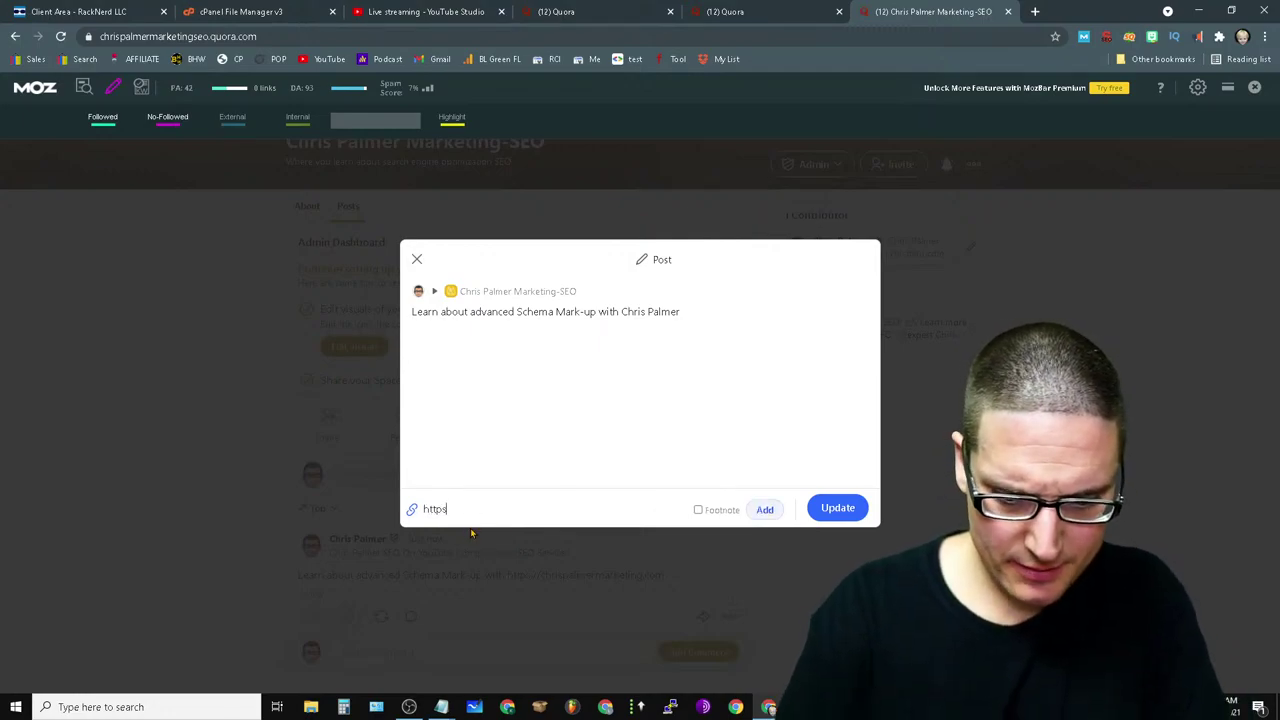
{"action": "type", "text": "://chrispalmermarketing.com"}
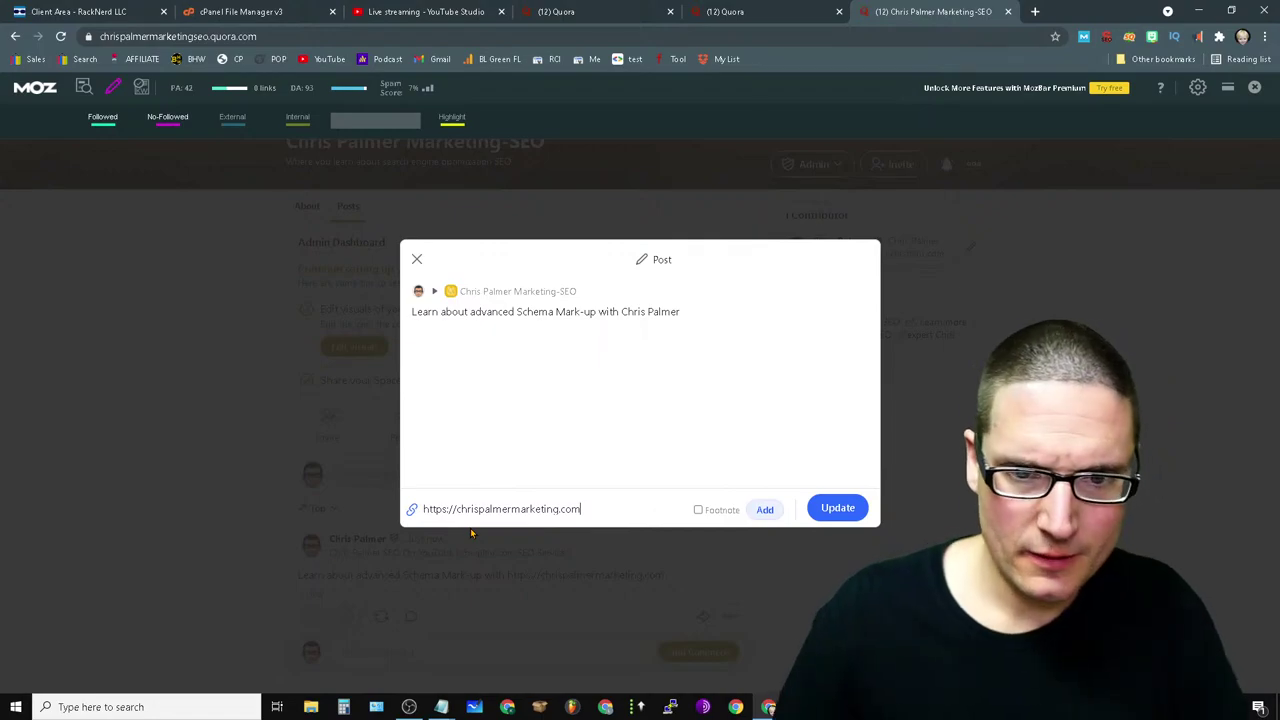
{"action": "left_click", "coordinate": [837, 508]}
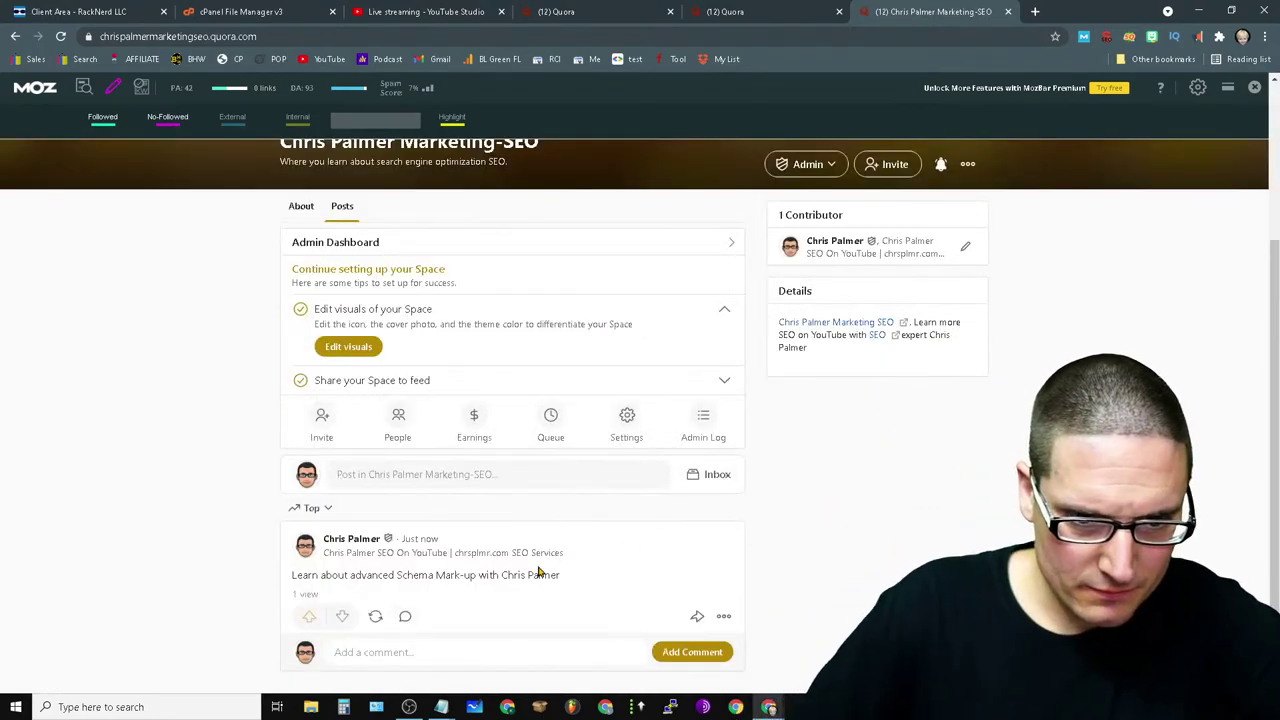
{"action": "left_click", "coordinate": [723, 618]}
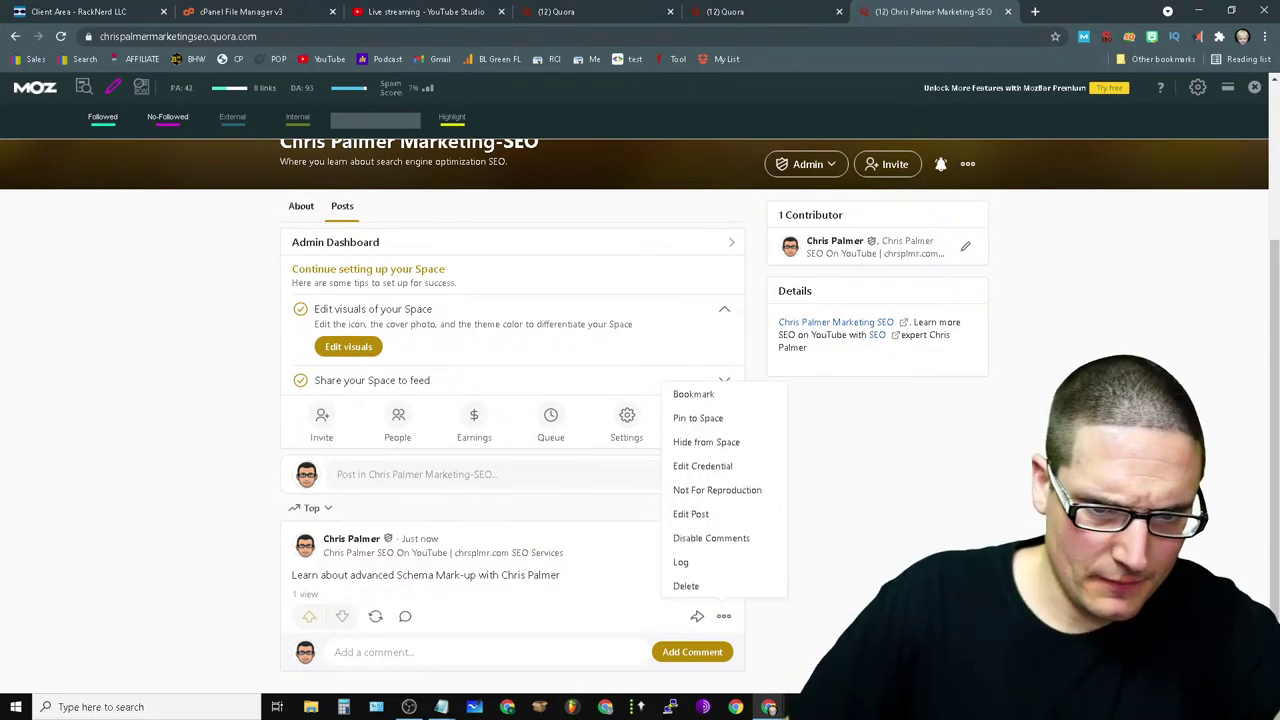
{"action": "left_click", "coordinate": [703, 515]}
{"action": "left_click_drag", "start_coordinate": [721, 316], "coordinate": [633, 318]}
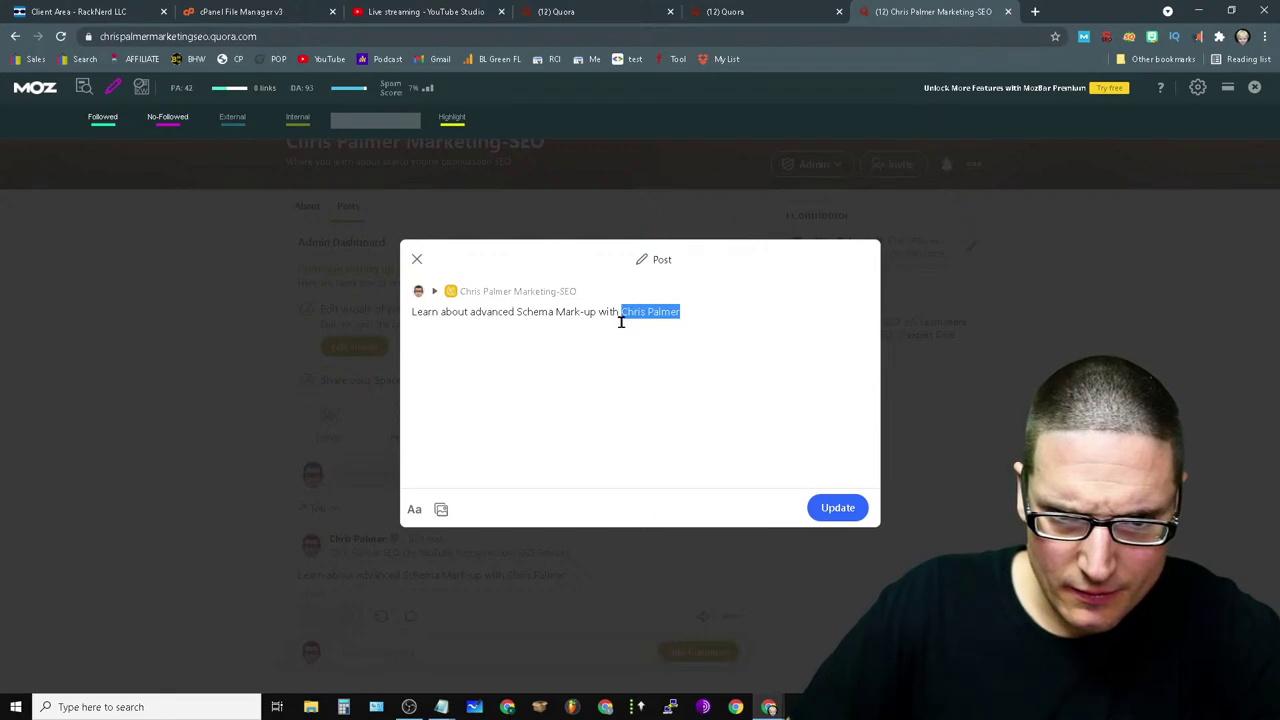
{"action": "left_click", "coordinate": [414, 510]}
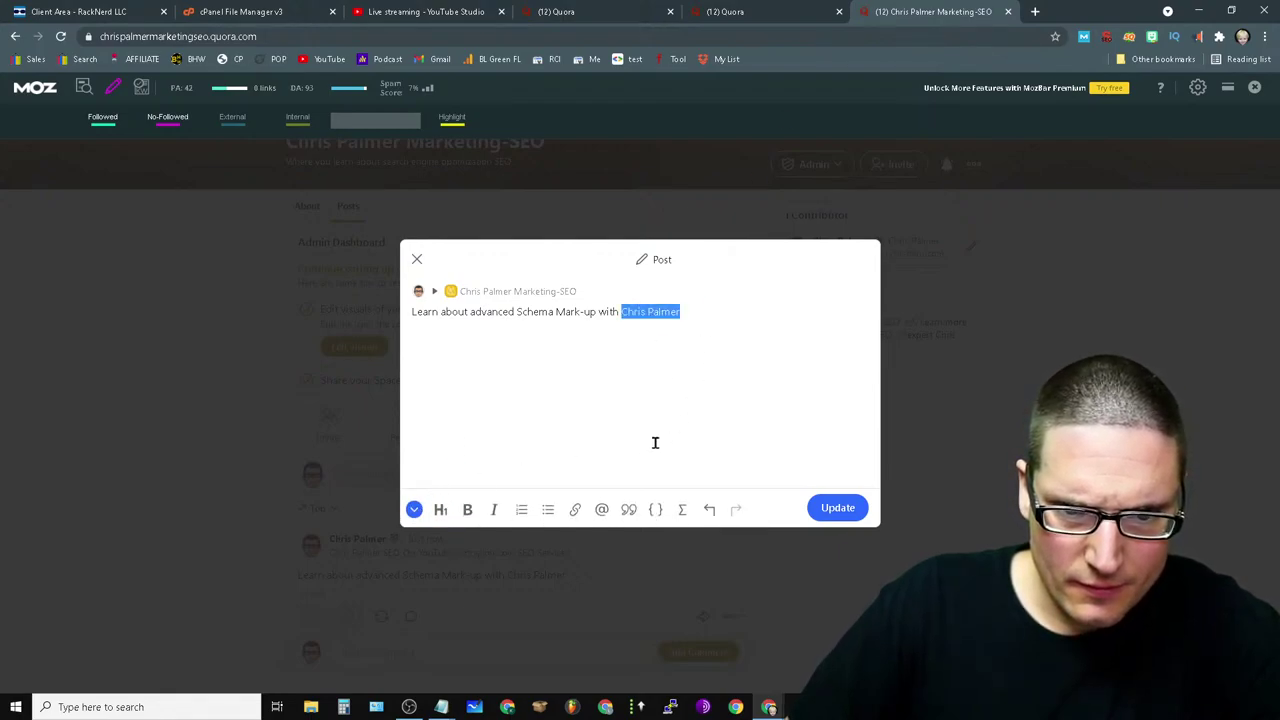
{"action": "left_click", "coordinate": [575, 510]}
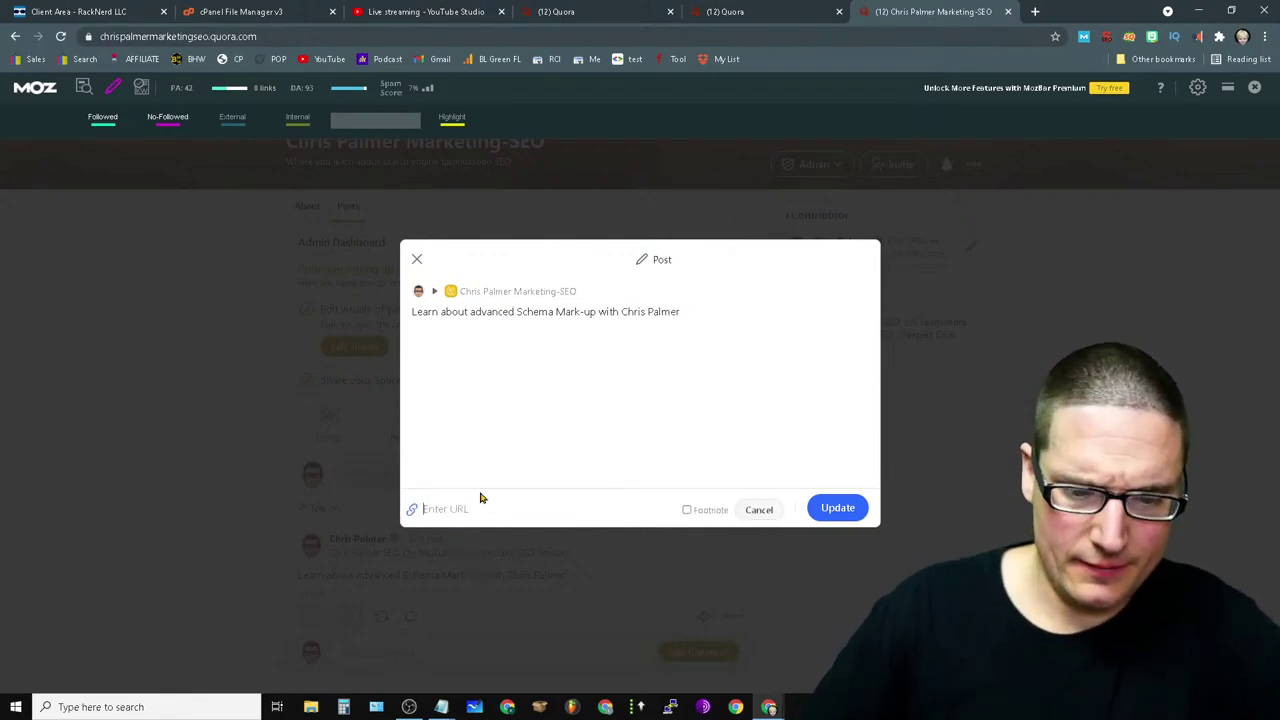
{"action": "type", "text": "https"}
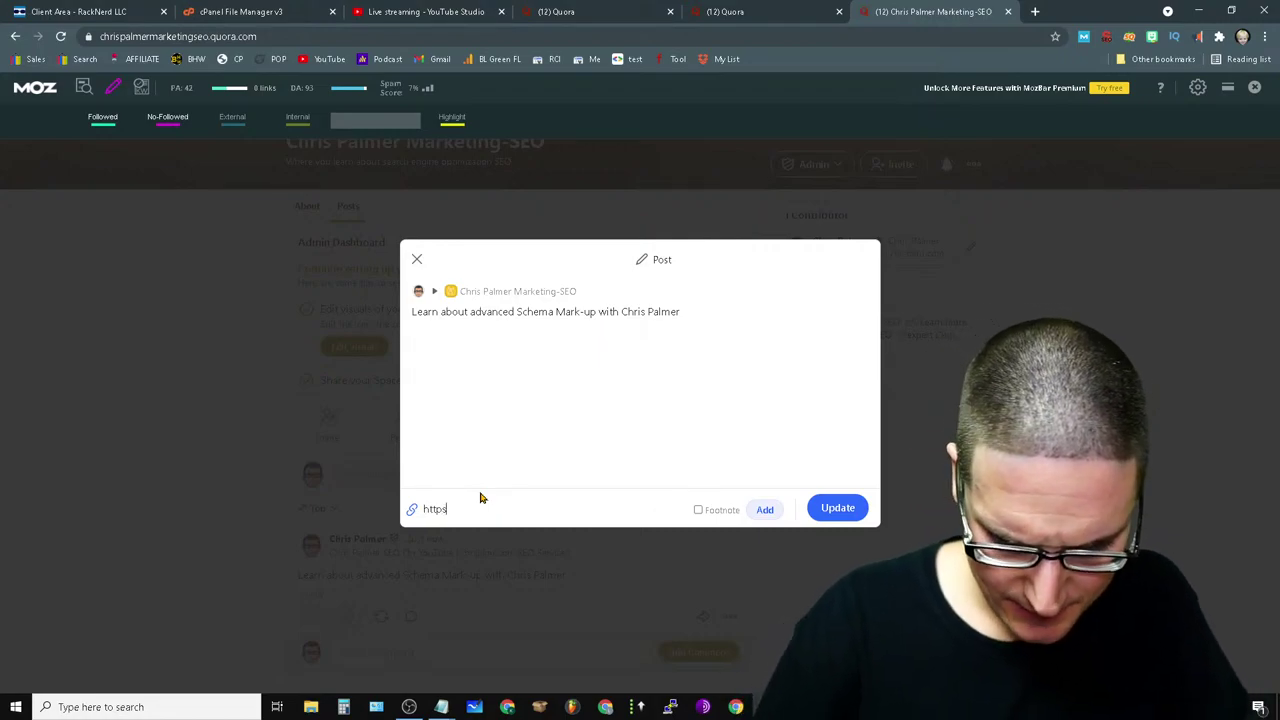
{"action": "type", "text": "://chrispalme"}
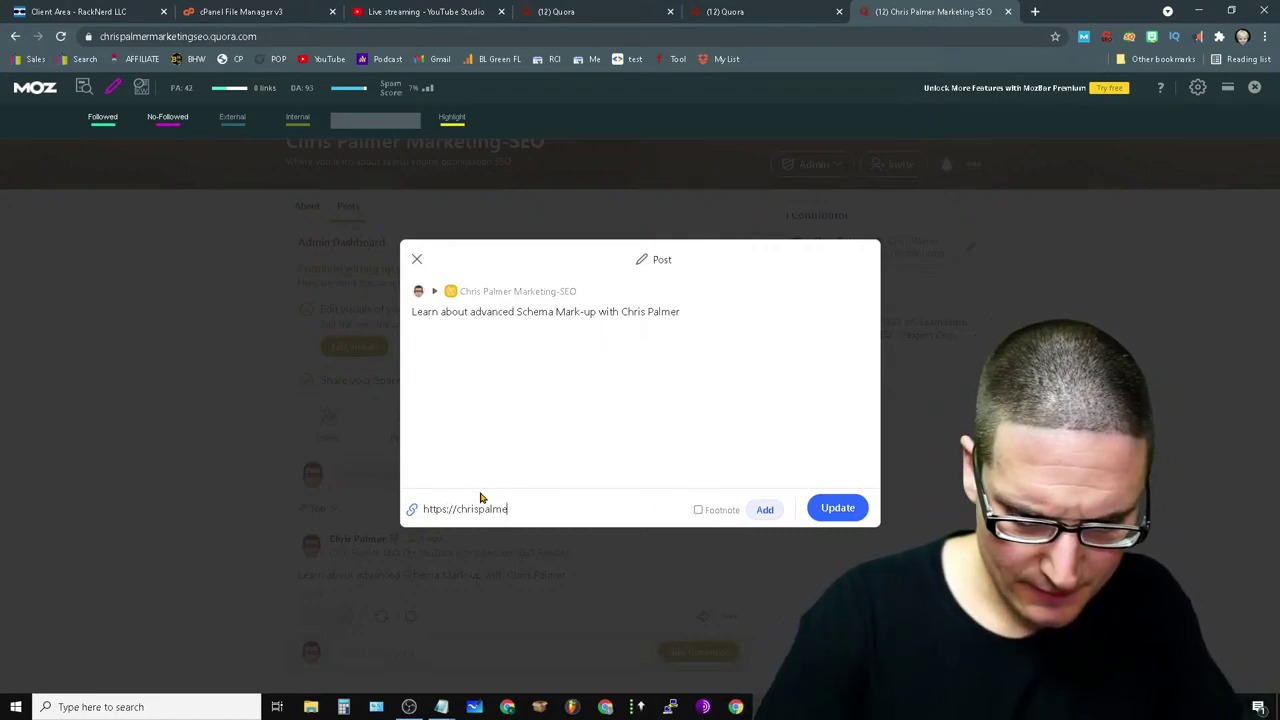
{"action": "type", "text": "rmarketing.com"}
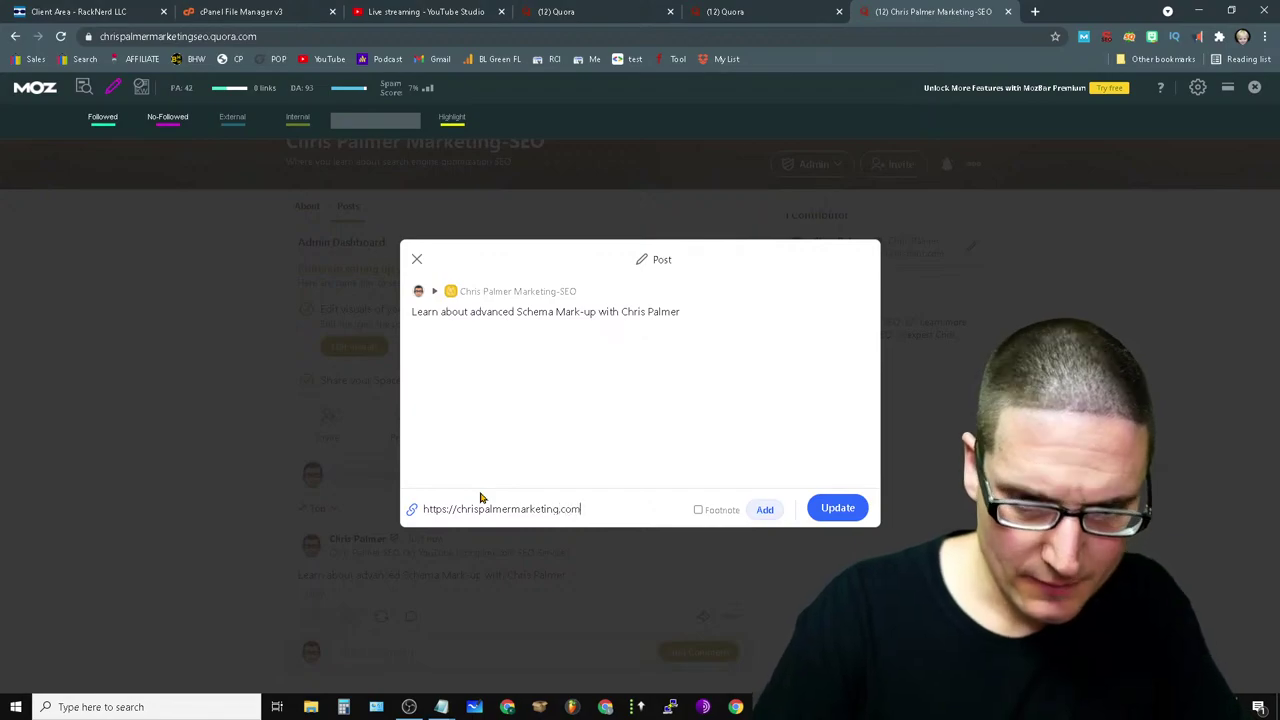
{"action": "left_click", "coordinate": [698, 510]}
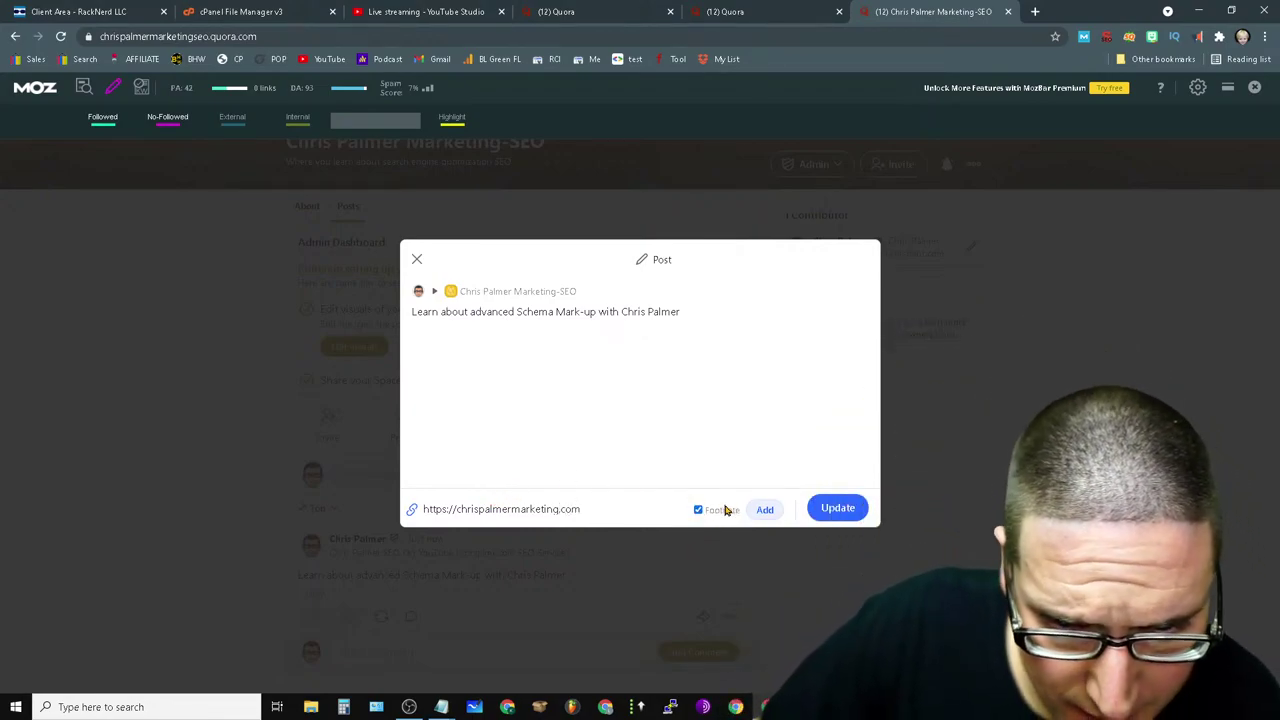
{"action": "left_click", "coordinate": [764, 511]}
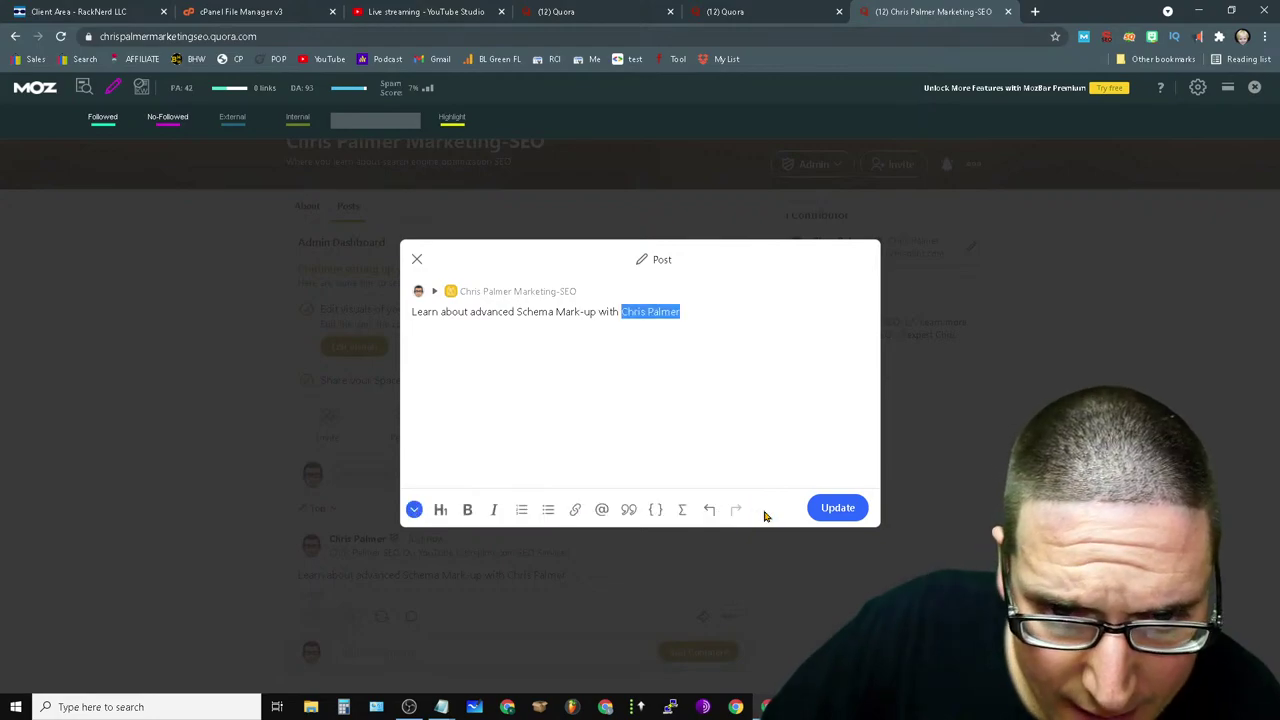
{"action": "left_click", "coordinate": [843, 515]}
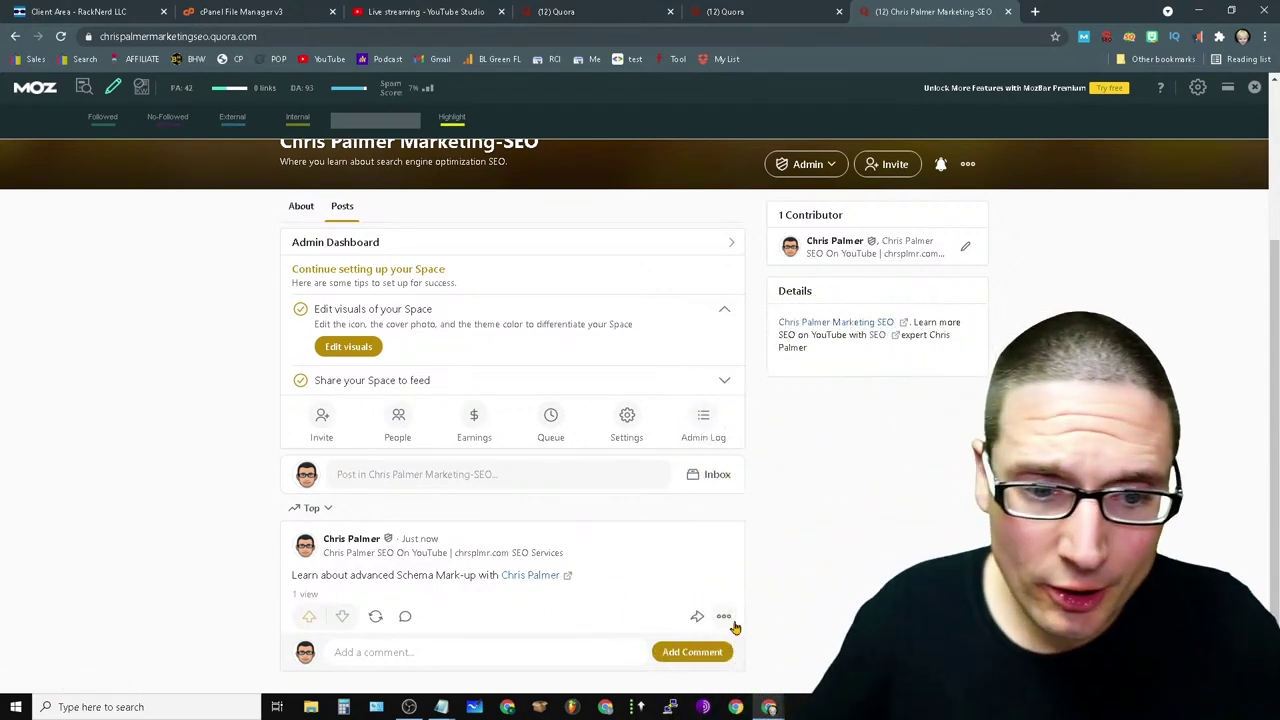
{"action": "left_click", "coordinate": [723, 621]}
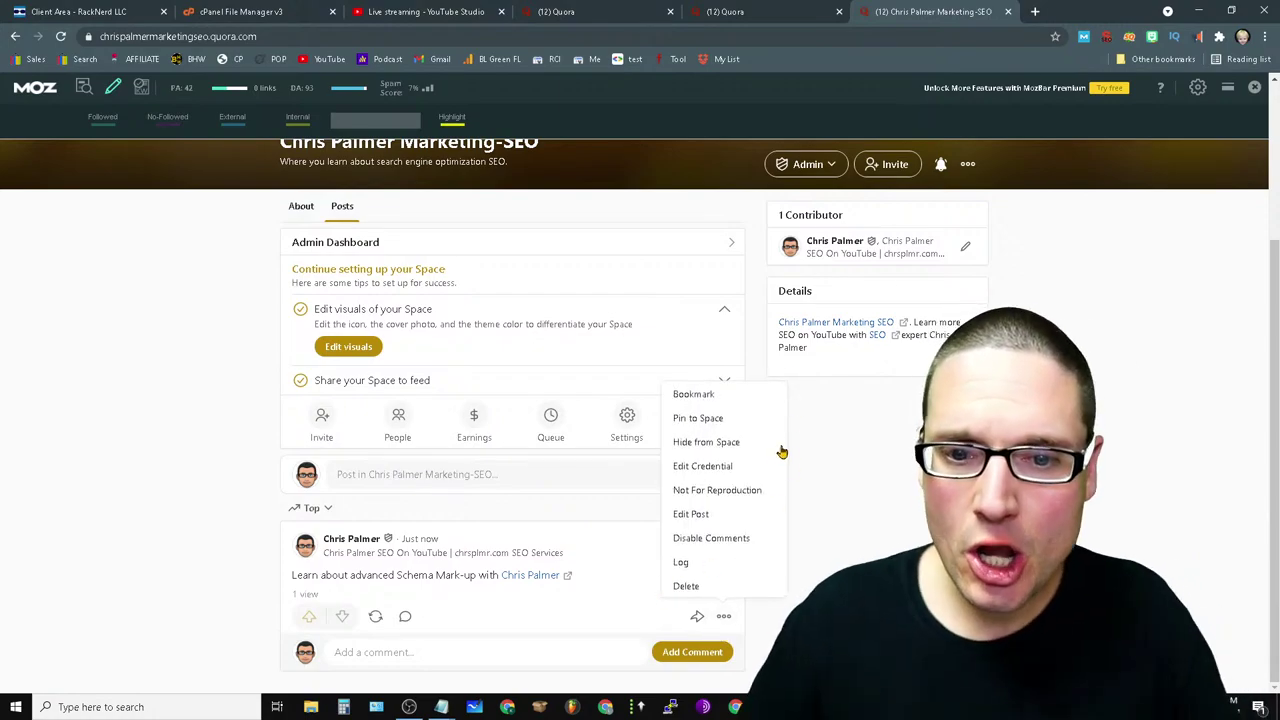
{"action": "left_click", "coordinate": [704, 521]}
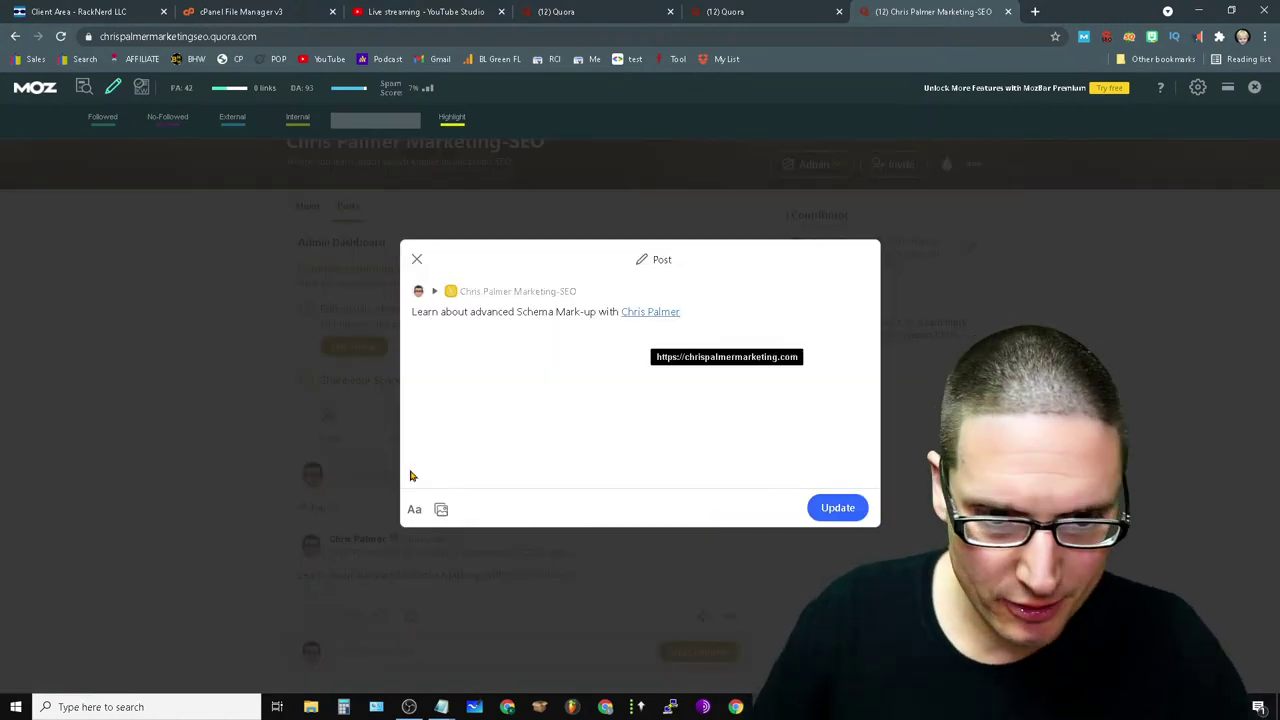
{"action": "left_click_drag", "start_coordinate": [707, 314], "coordinate": [628, 314]}
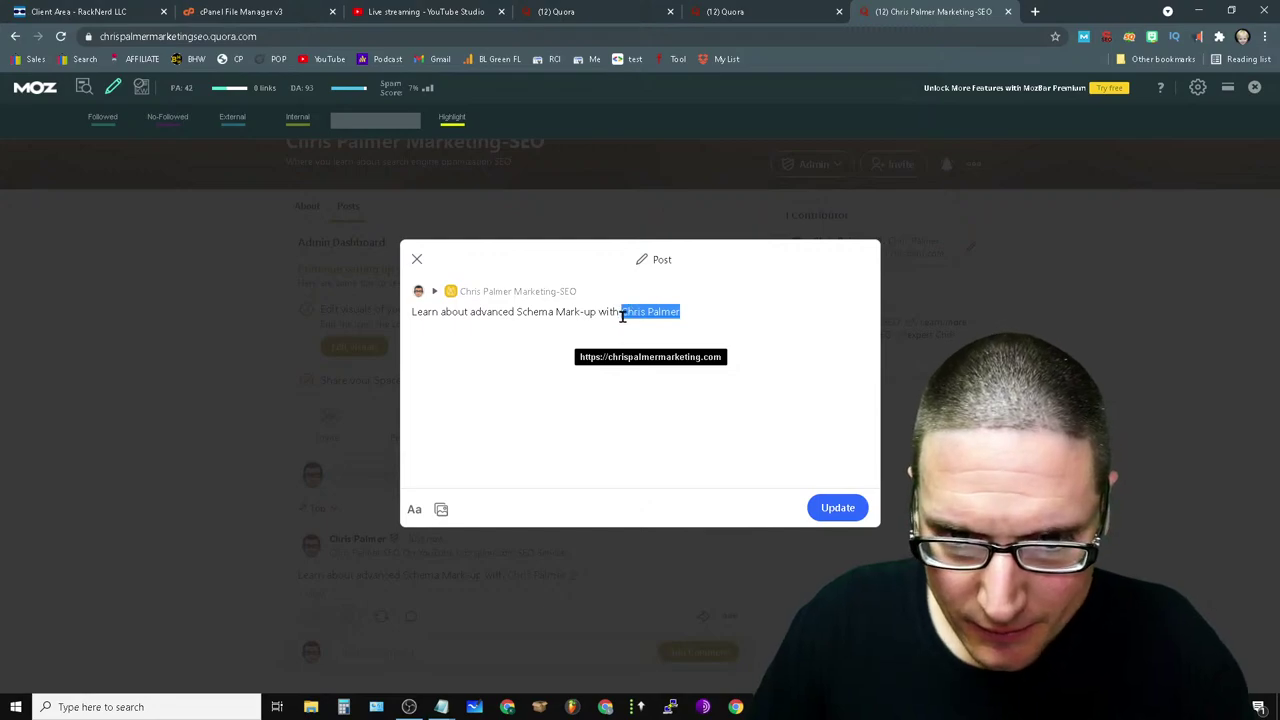
{"action": "left_click", "coordinate": [416, 512]}
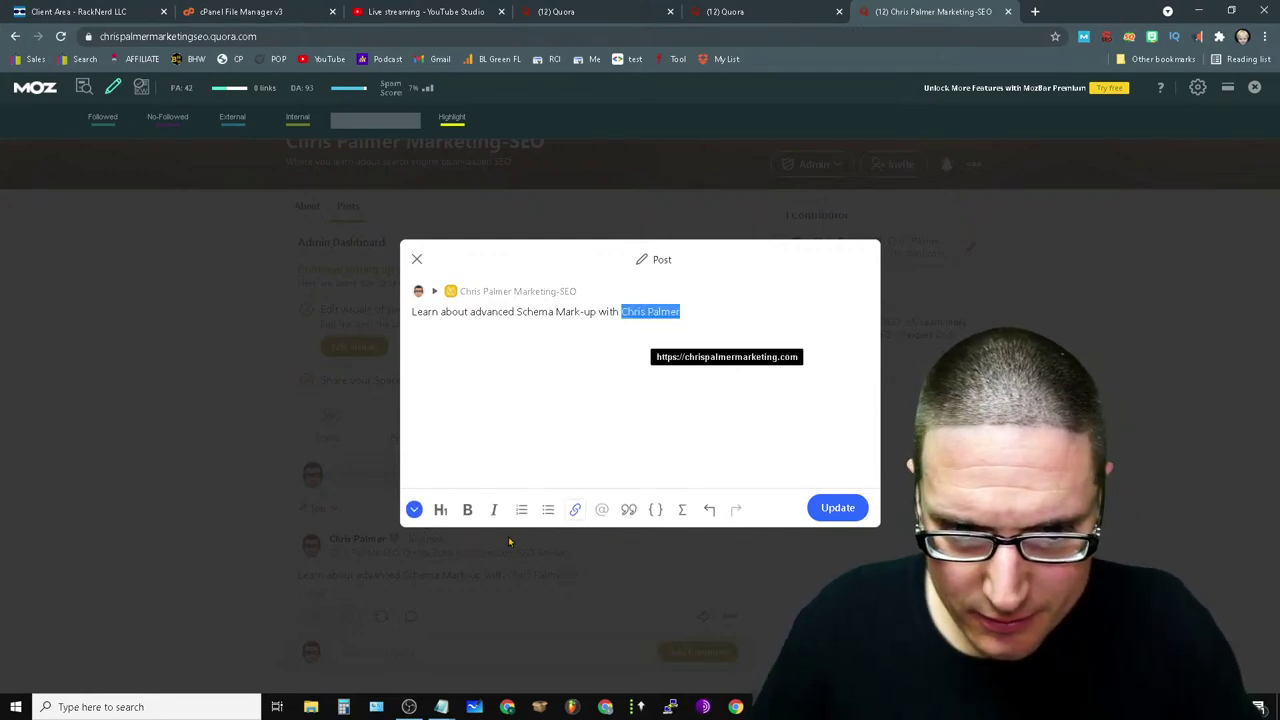
{"action": "left_click", "coordinate": [575, 511]}
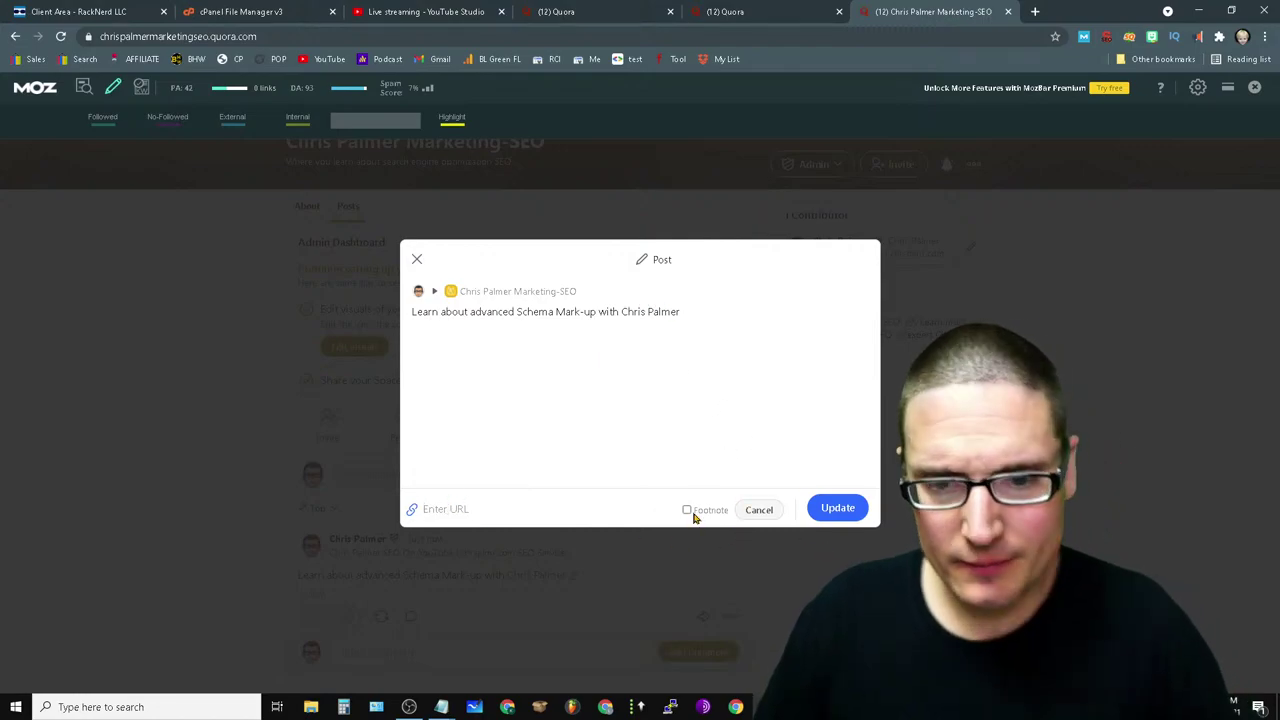
{"action": "left_click", "coordinate": [539, 505]}
{"action": "type", "text": "ht"}
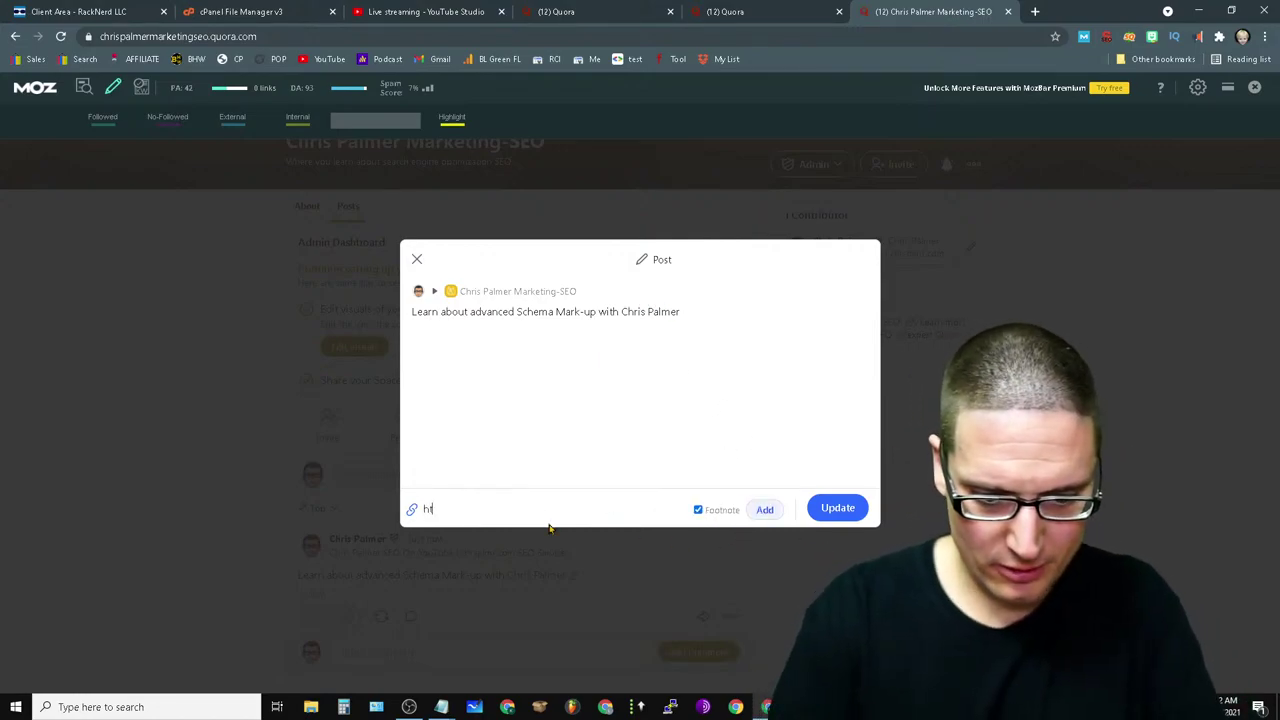
{"action": "type", "text": "tps://chrispalmermarketing"}
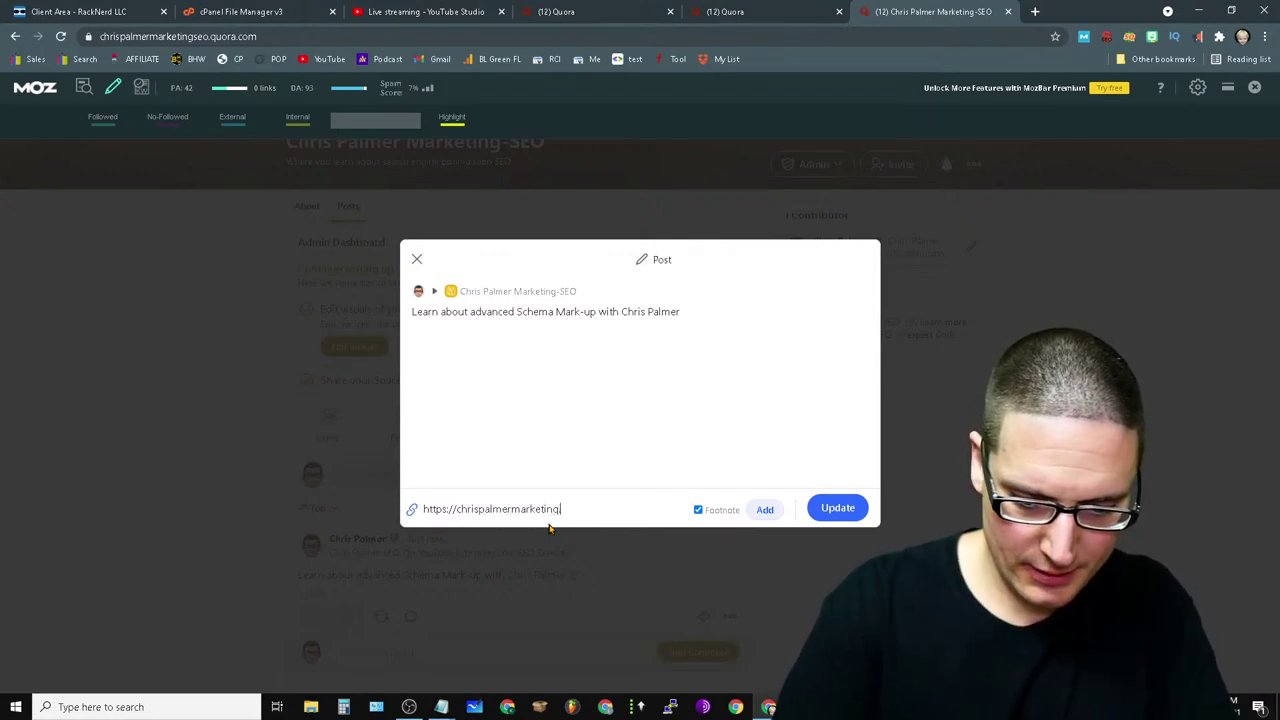
{"action": "type", "text": ".com"}
{"action": "left_click", "coordinate": [840, 508]}
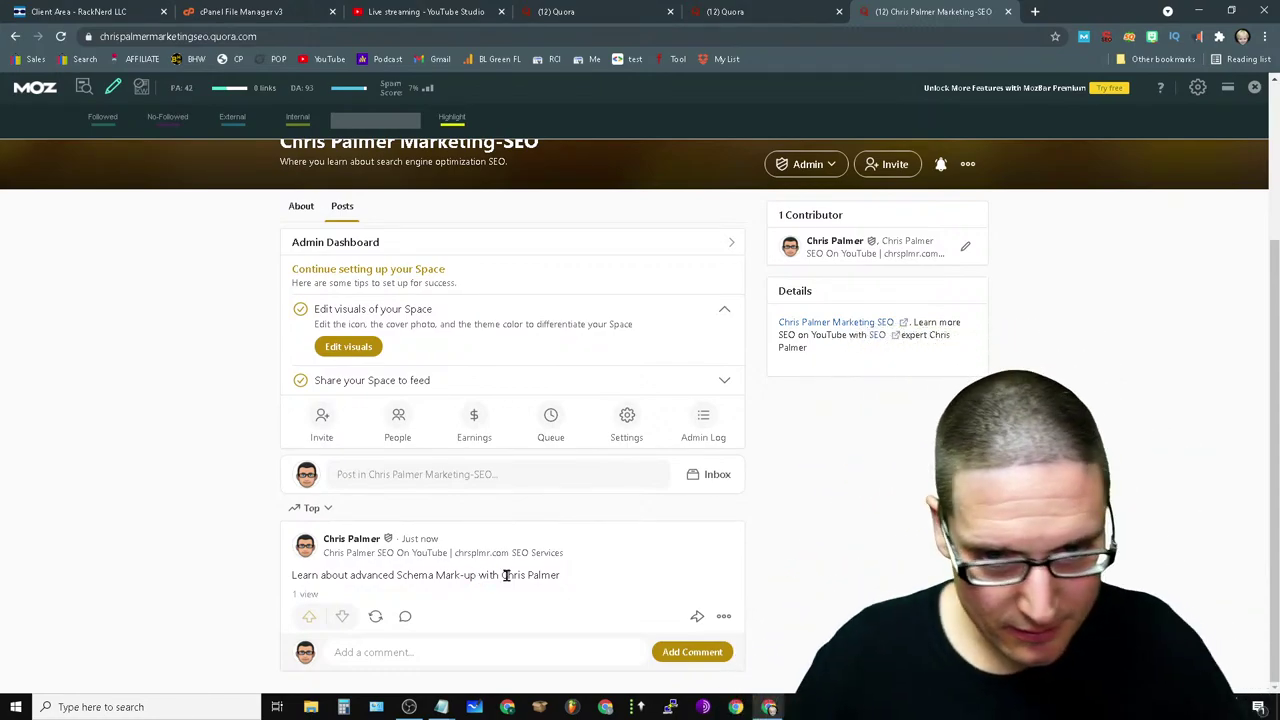
- Reopen the post editor and start adding a link to the selected words Chris Palmer
{"action": "left_click", "coordinate": [724, 617]}
{"action": "left_click", "coordinate": [712, 514]}
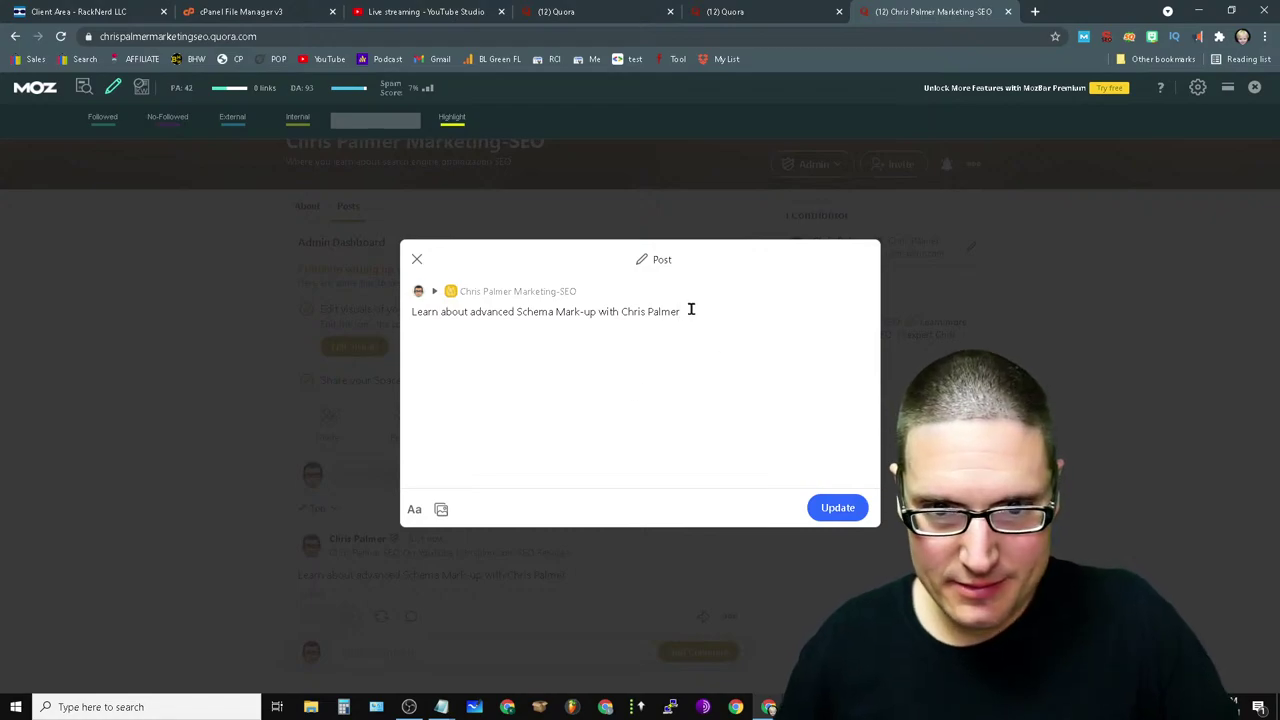
{"action": "left_click_drag", "start_coordinate": [690, 310], "coordinate": [629, 317]}
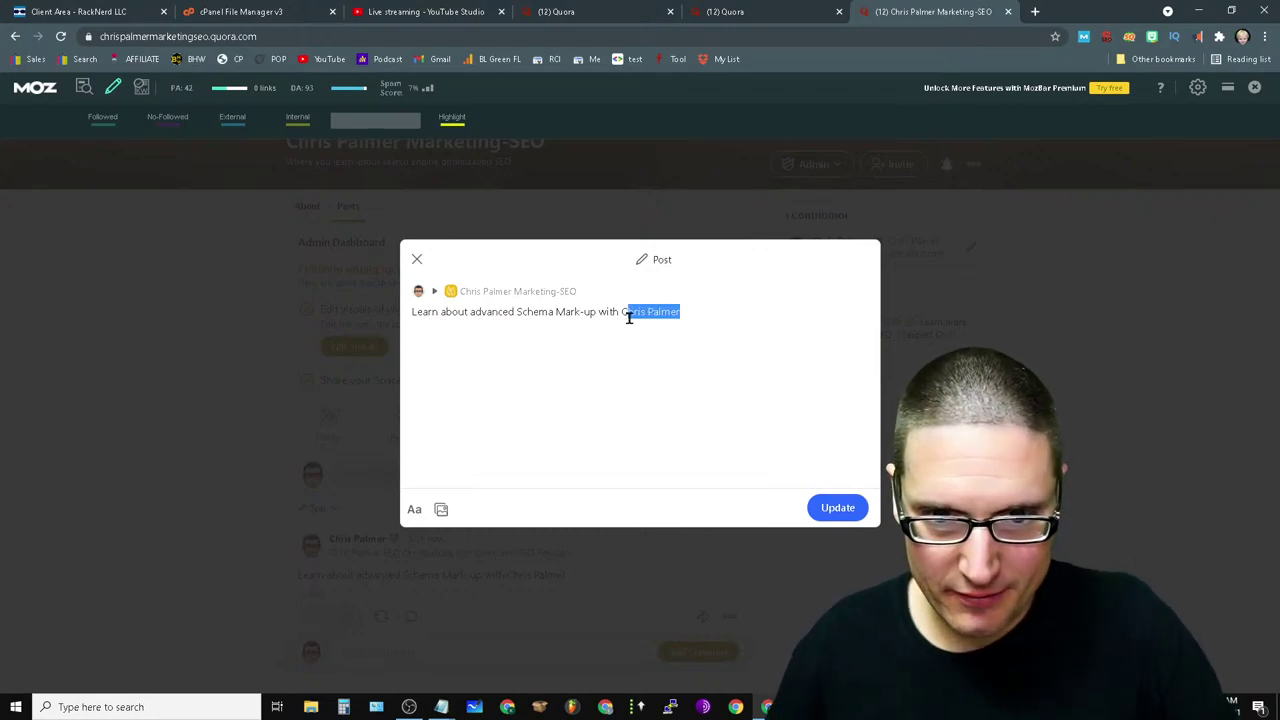
{"action": "left_click", "coordinate": [414, 510]}
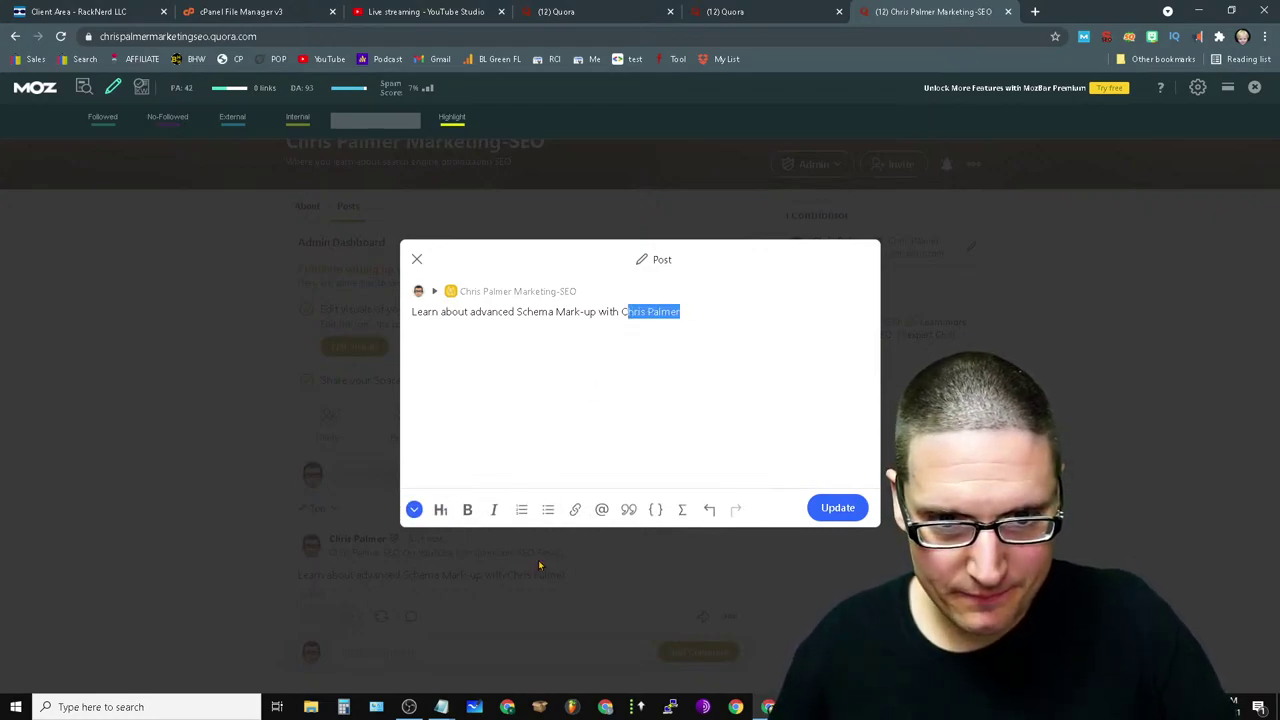
{"action": "left_click", "coordinate": [575, 510]}
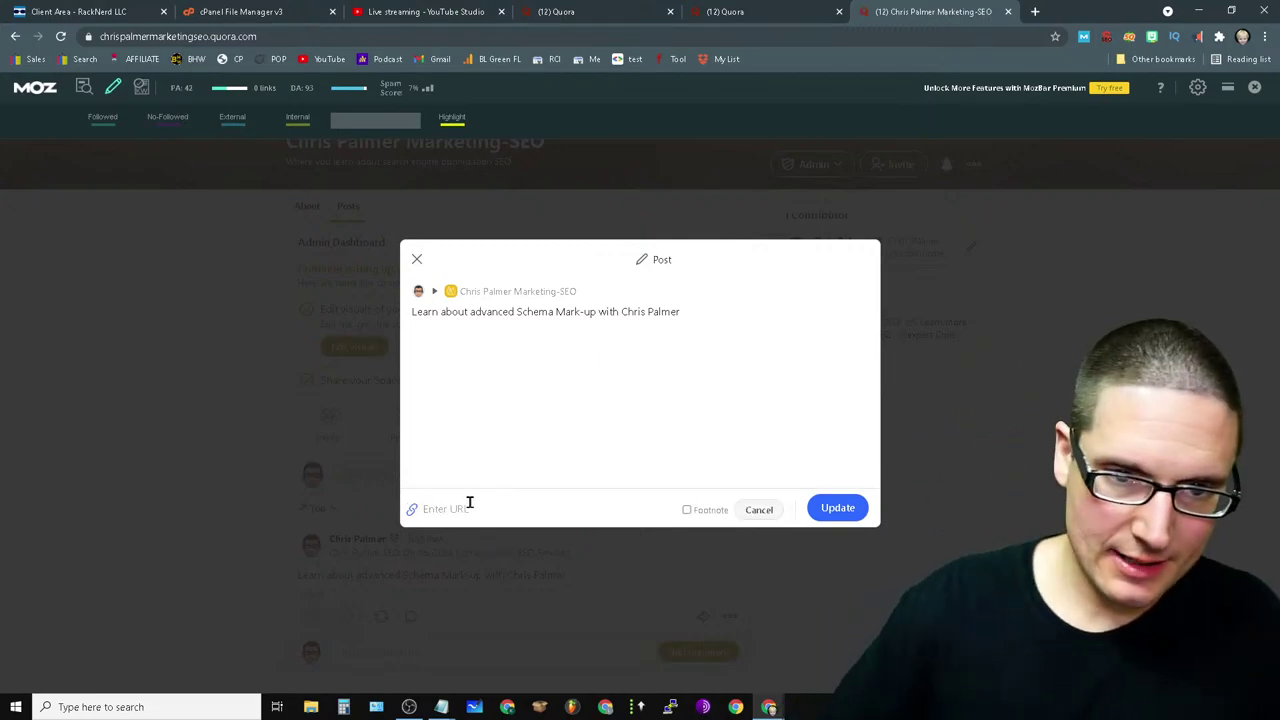
- In a new browser tab, enter chrispalmermarketing.com and select the address to copy it
{"action": "left_click", "coordinate": [1035, 14]}
{"action": "type", "text": "chrispalmermarketing.com"}
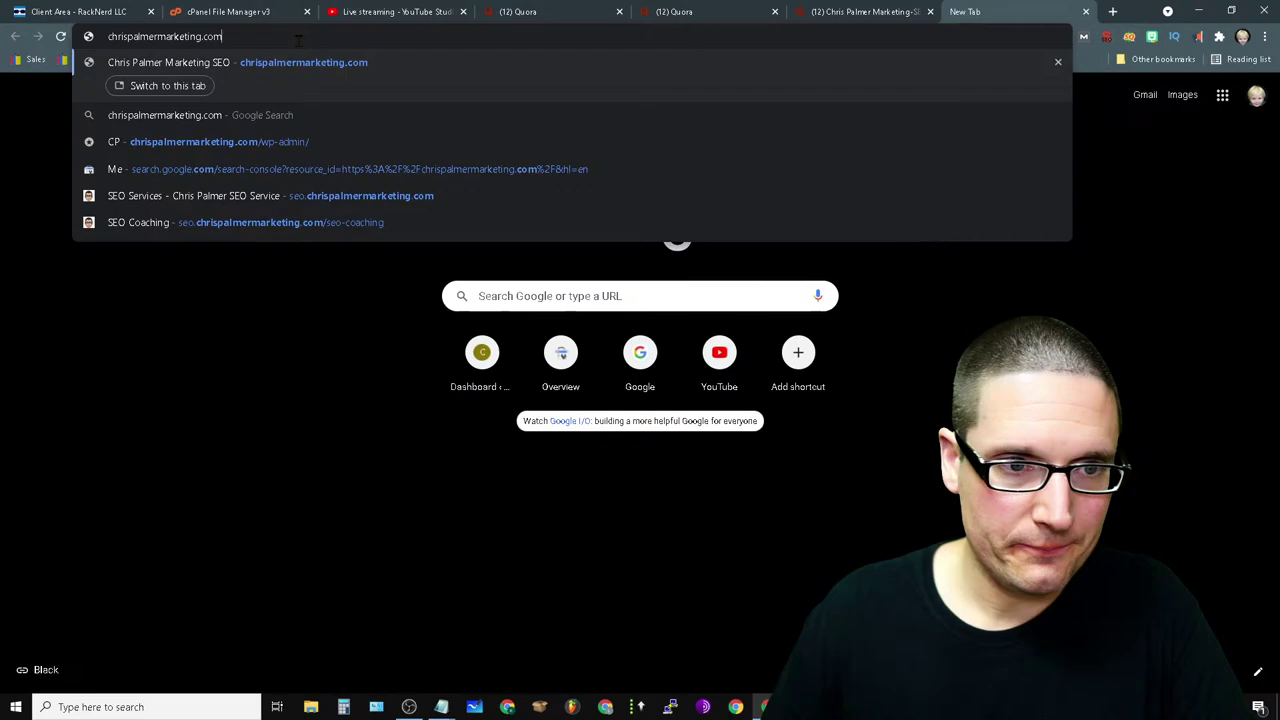
{"action": "key", "text": "ctrl+a"}
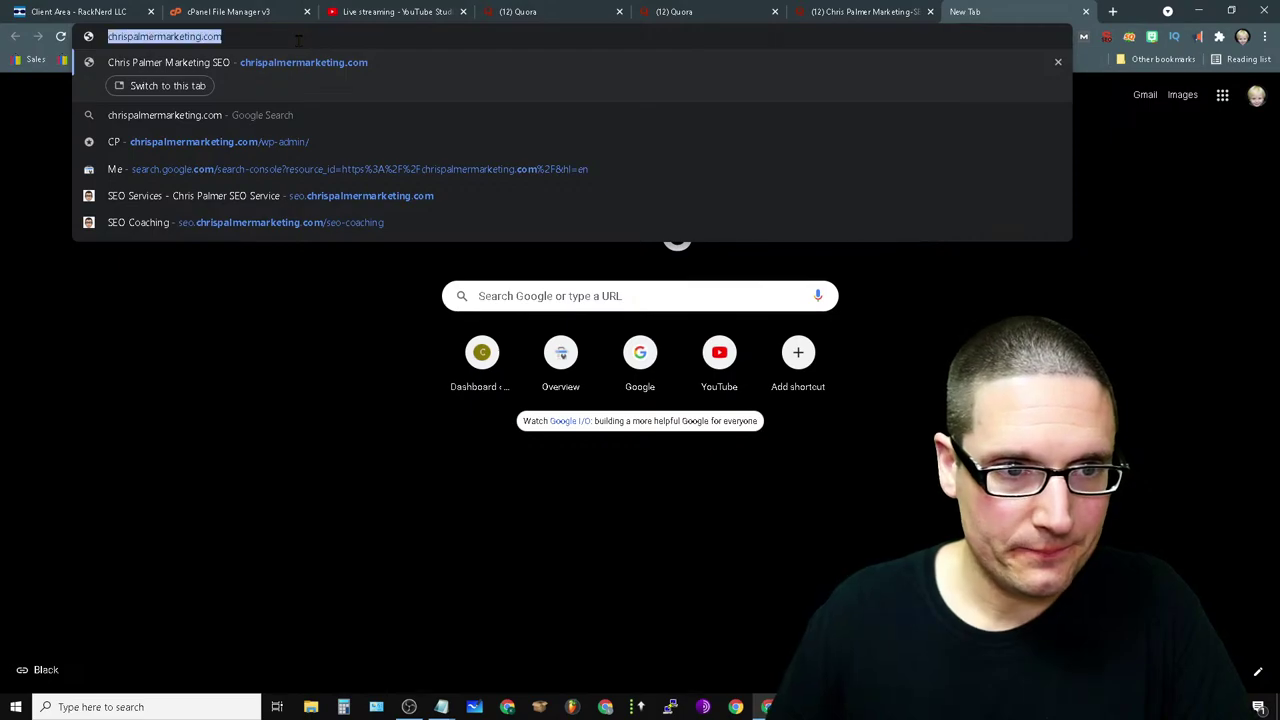
{"action": "right_click", "coordinate": [298, 40]}
- Paste the copied address into the Quora link field, change it to https, and update the post
{"action": "left_click", "coordinate": [329, 114]}
{"action": "left_click", "coordinate": [907, 11]}
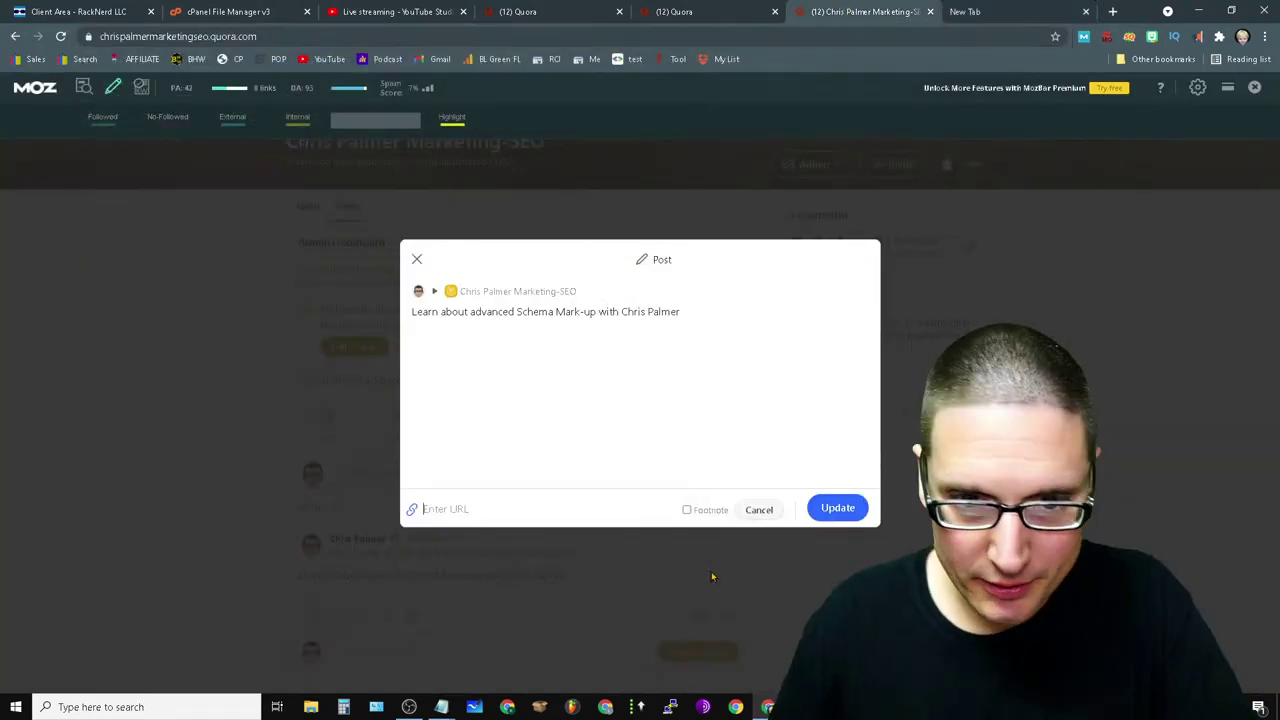
{"action": "right_click", "coordinate": [447, 511]}
{"action": "left_click", "coordinate": [512, 388]}
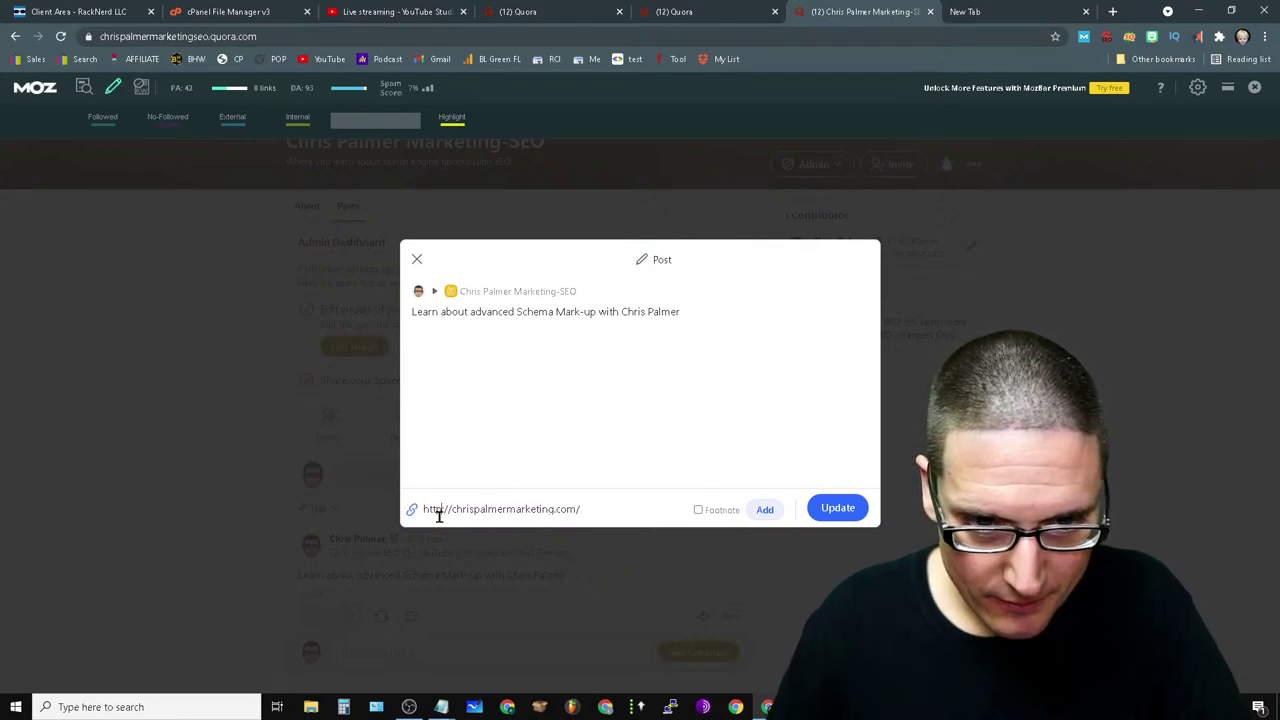
{"action": "type", "text": "s"}
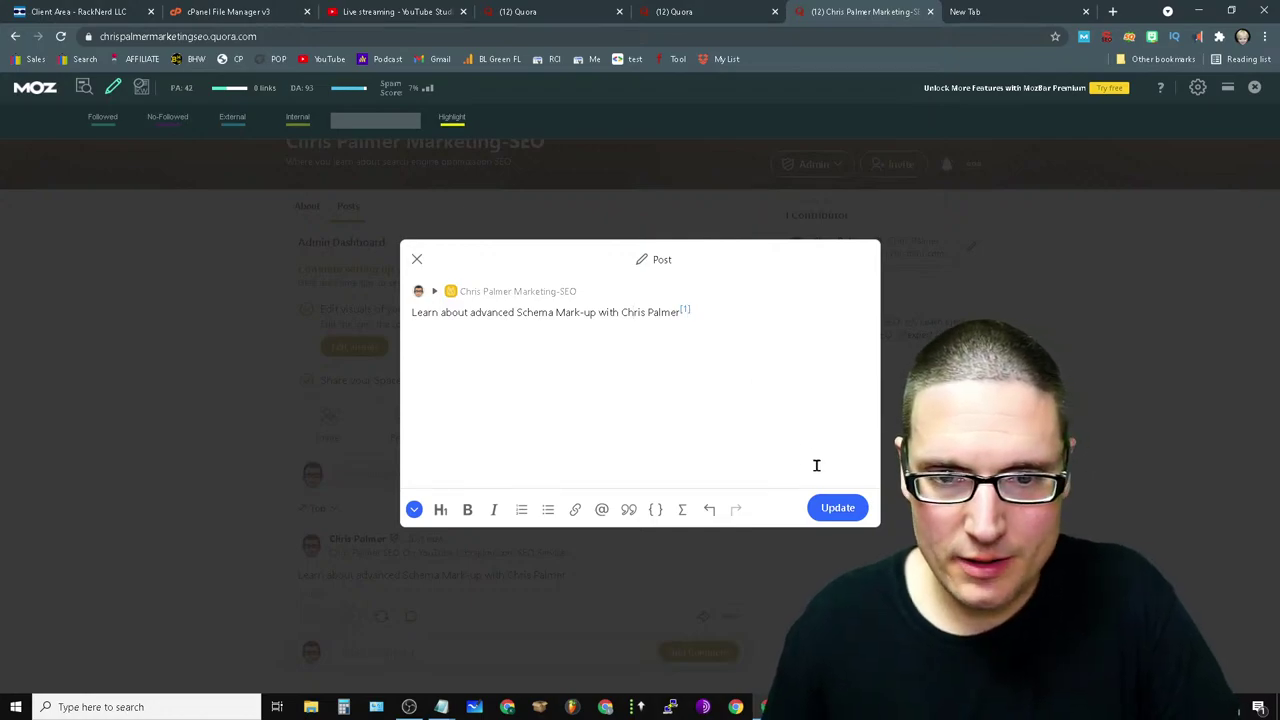
{"action": "left_click", "coordinate": [838, 508]}
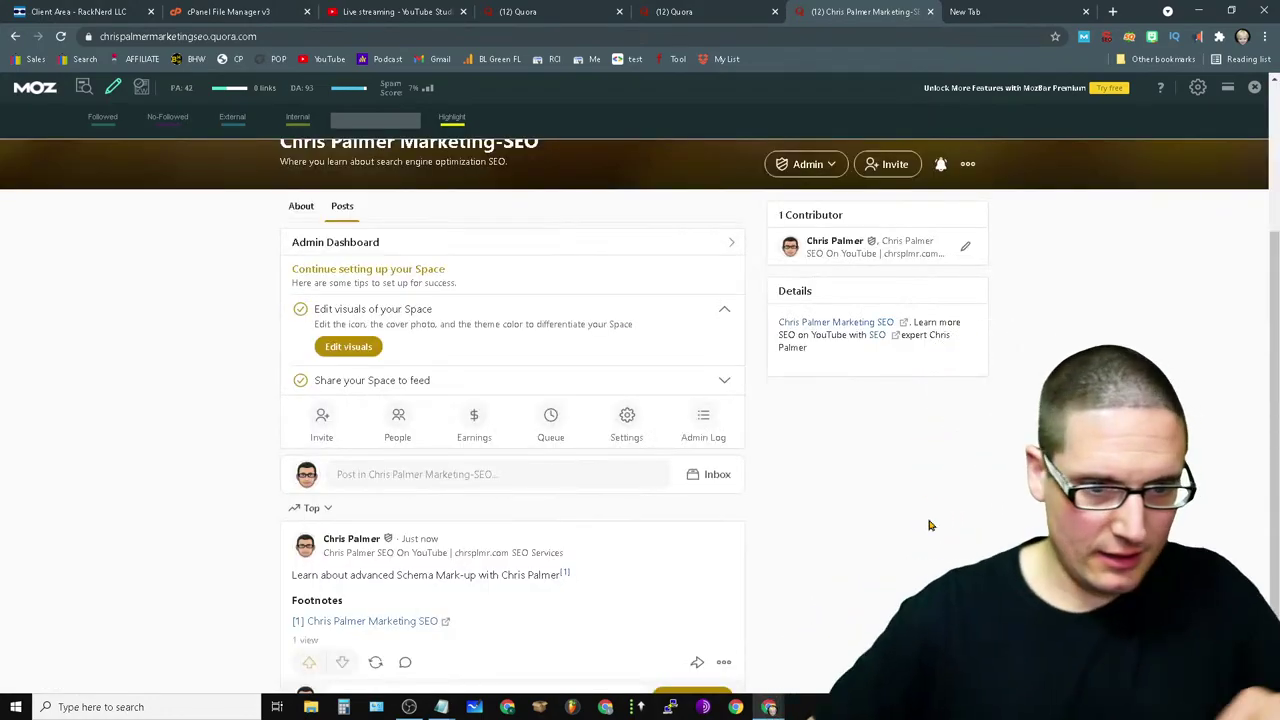
{"action": "scroll", "coordinate": [720, 547], "scroll_direction": "down", "scroll_amount": 1}
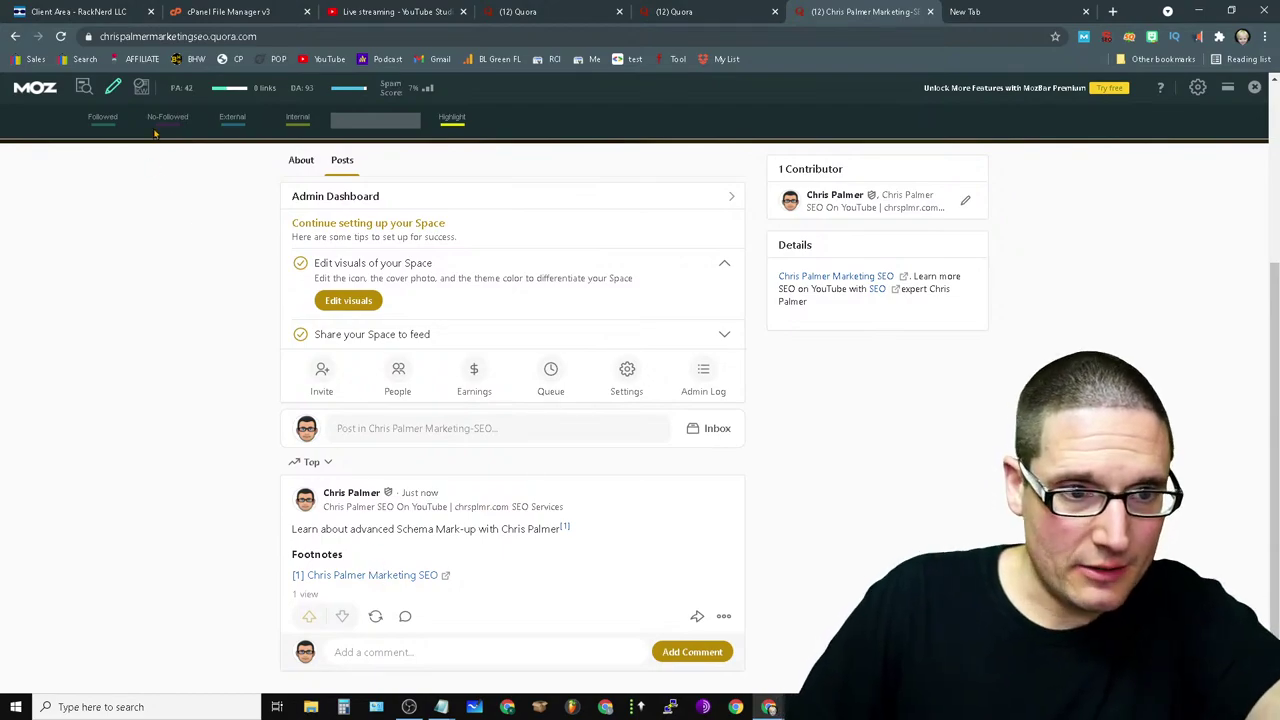
{"action": "left_click", "coordinate": [110, 122]}
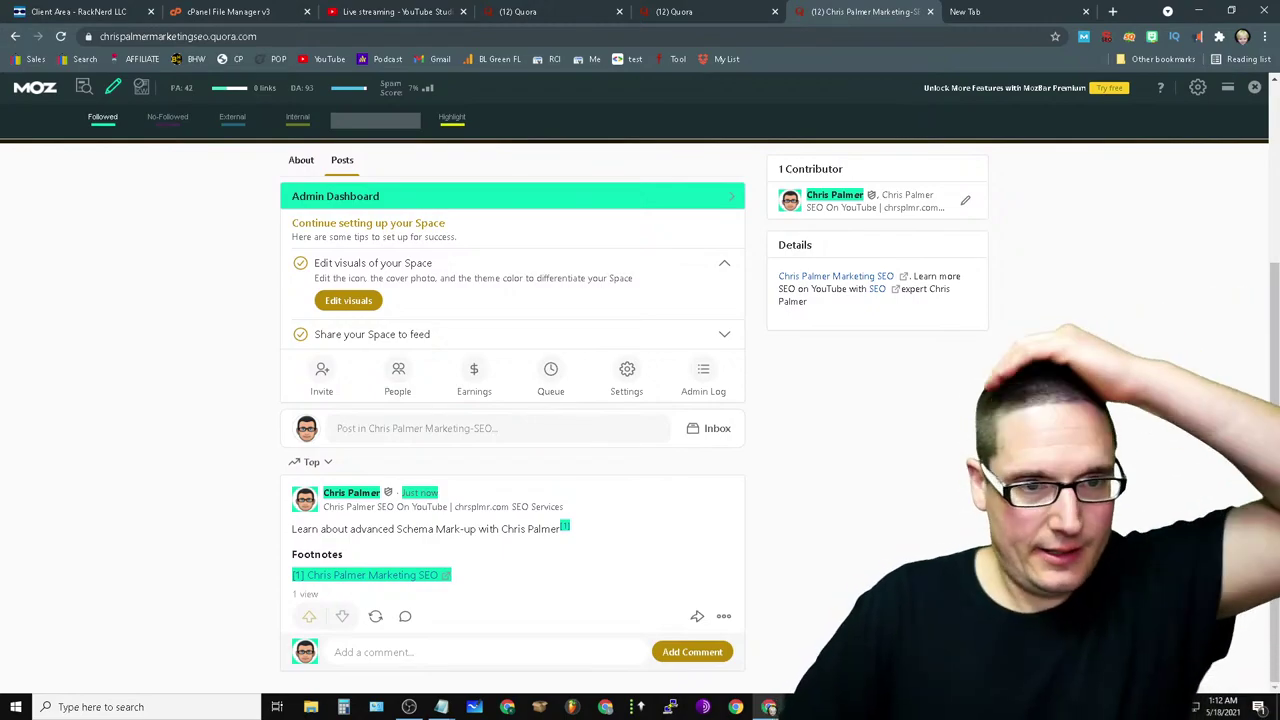
{"action": "left_click", "coordinate": [102, 120]}
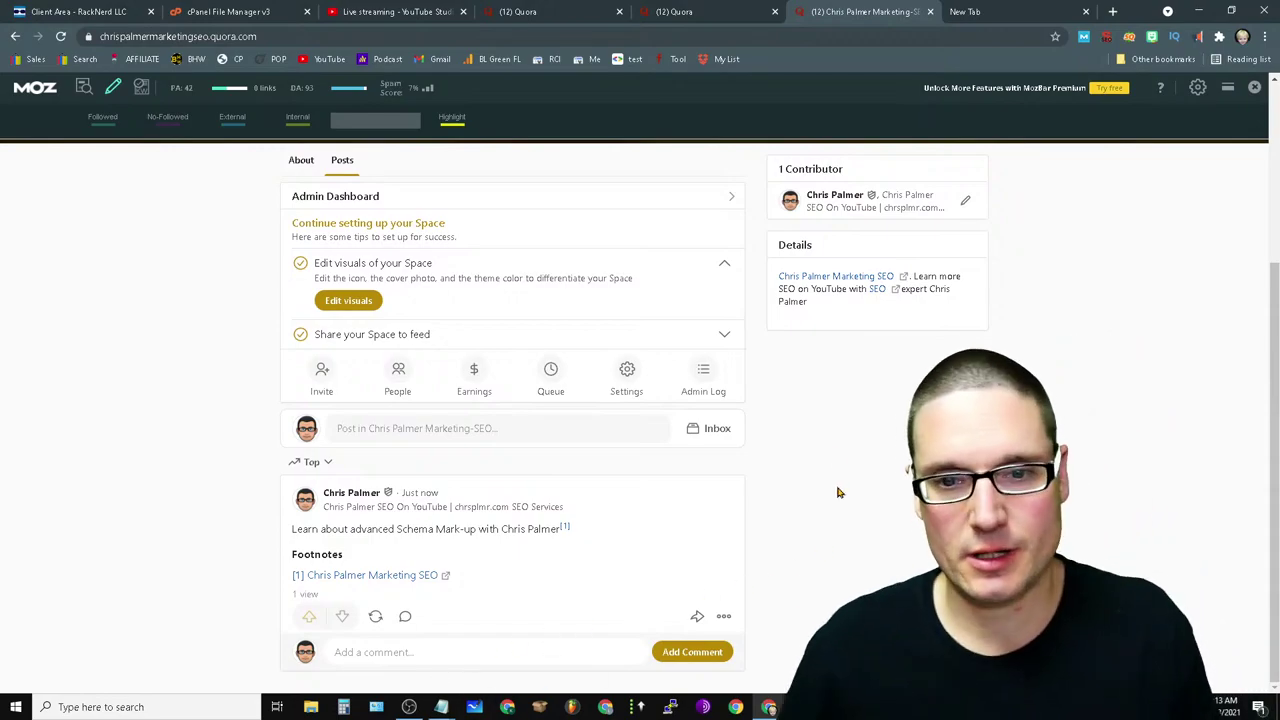
{"action": "scroll", "coordinate": [836, 495], "scroll_direction": "up", "scroll_amount": 3}
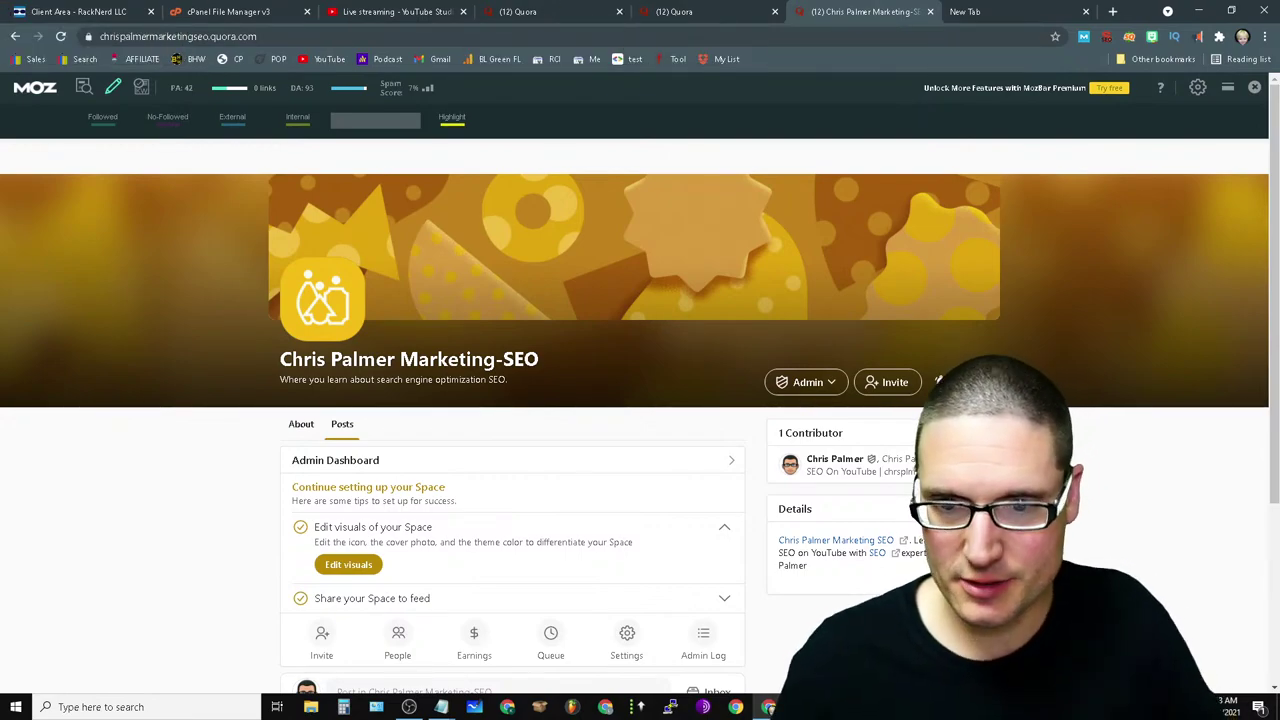
{"action": "left_click", "coordinate": [962, 382]}
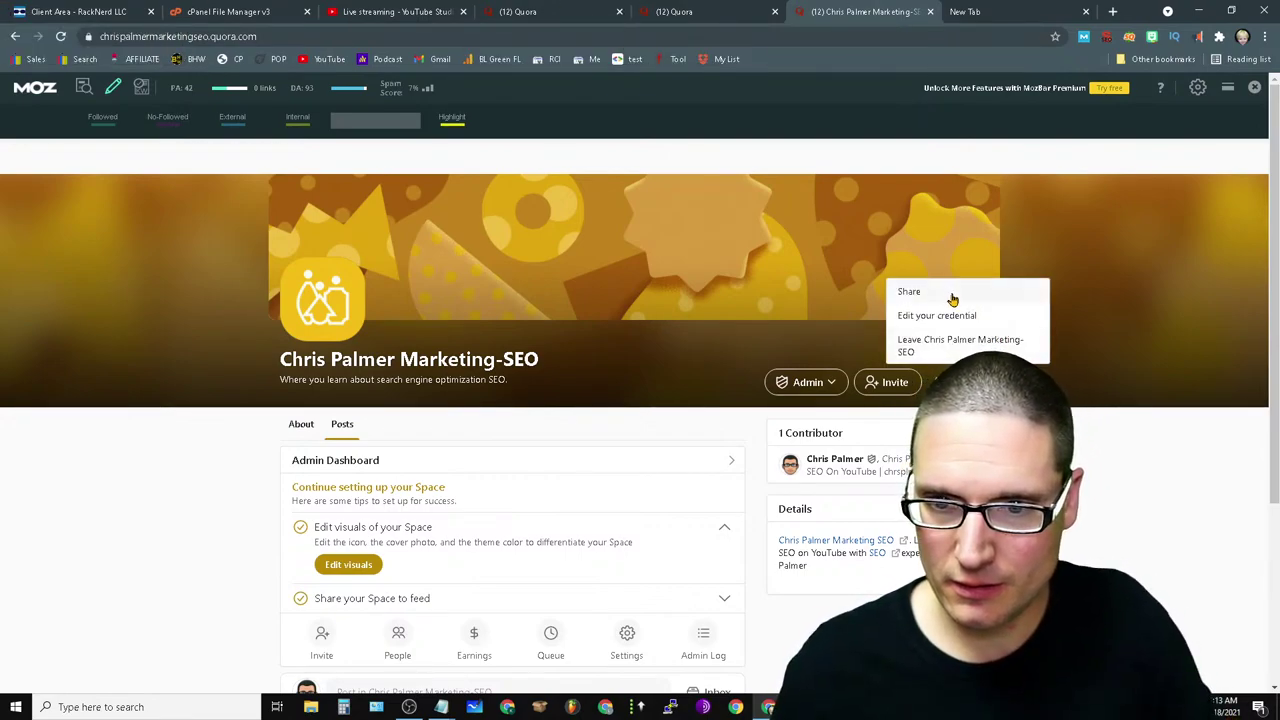
{"action": "left_click", "coordinate": [1154, 571]}
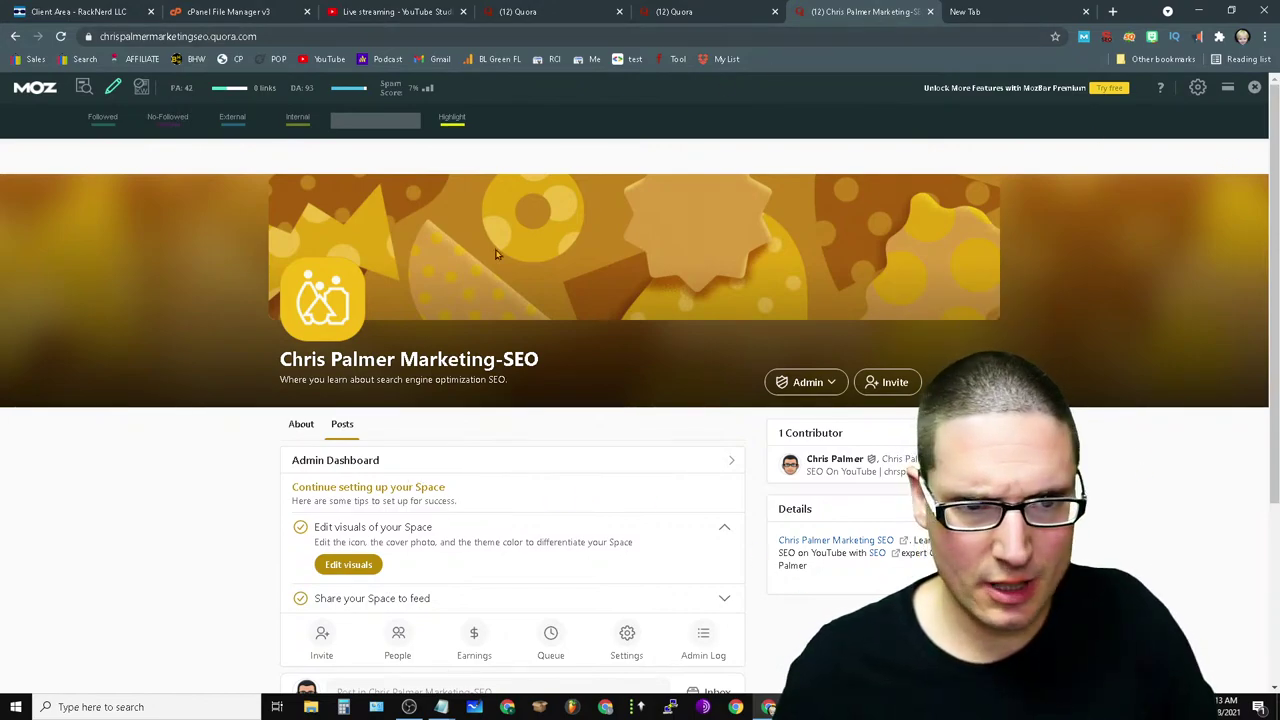
{"action": "scroll", "coordinate": [632, 239], "scroll_direction": "down", "scroll_amount": 3}
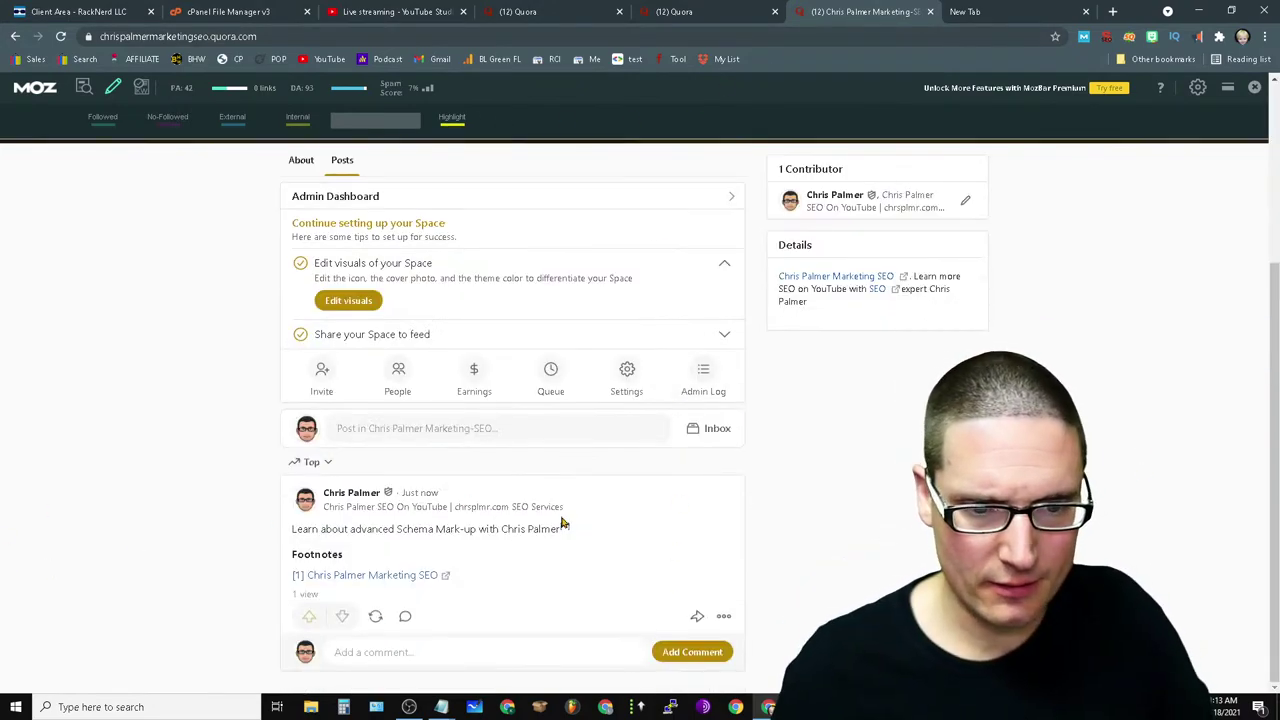
{"action": "scroll", "coordinate": [571, 594], "scroll_direction": "up", "scroll_amount": 3}
{"action": "scroll", "coordinate": [766, 593], "scroll_direction": "down", "scroll_amount": 2}
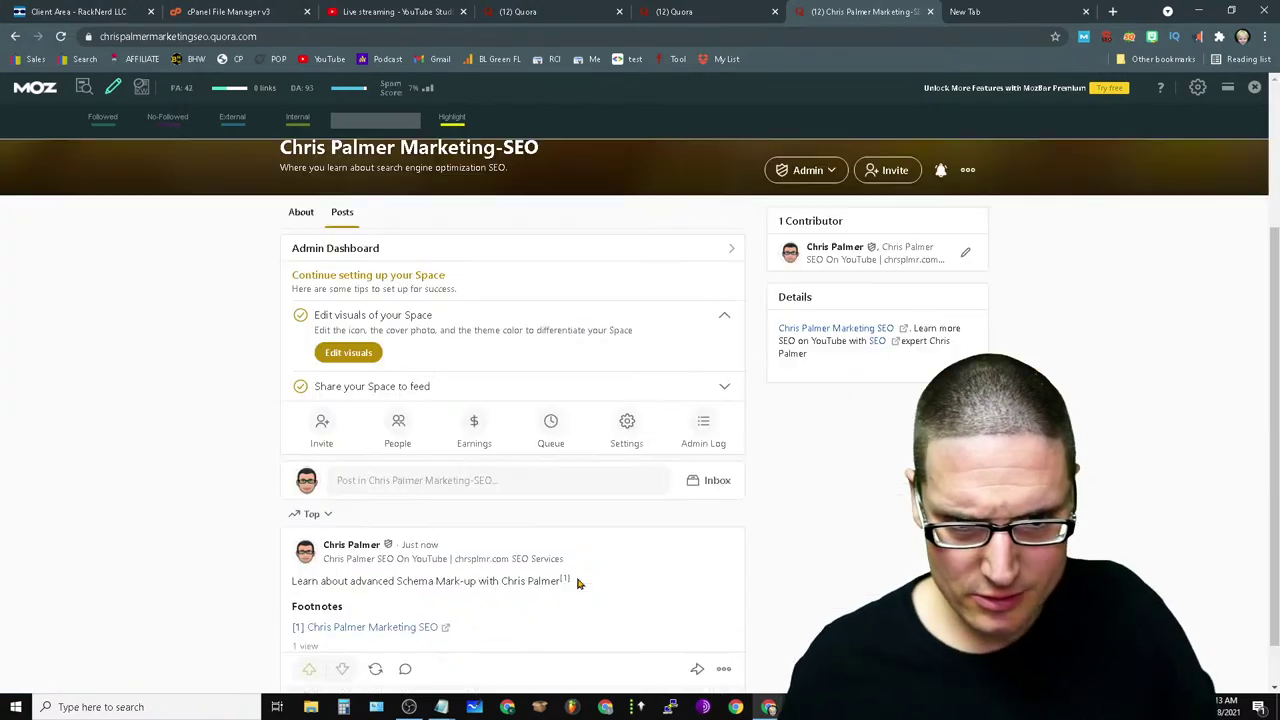
- In Edit visuals, browse Downloads, Desktop, chrsplmr.com images and PHOTOS for a cover photo, then cancel
{"action": "left_click", "coordinate": [356, 358]}
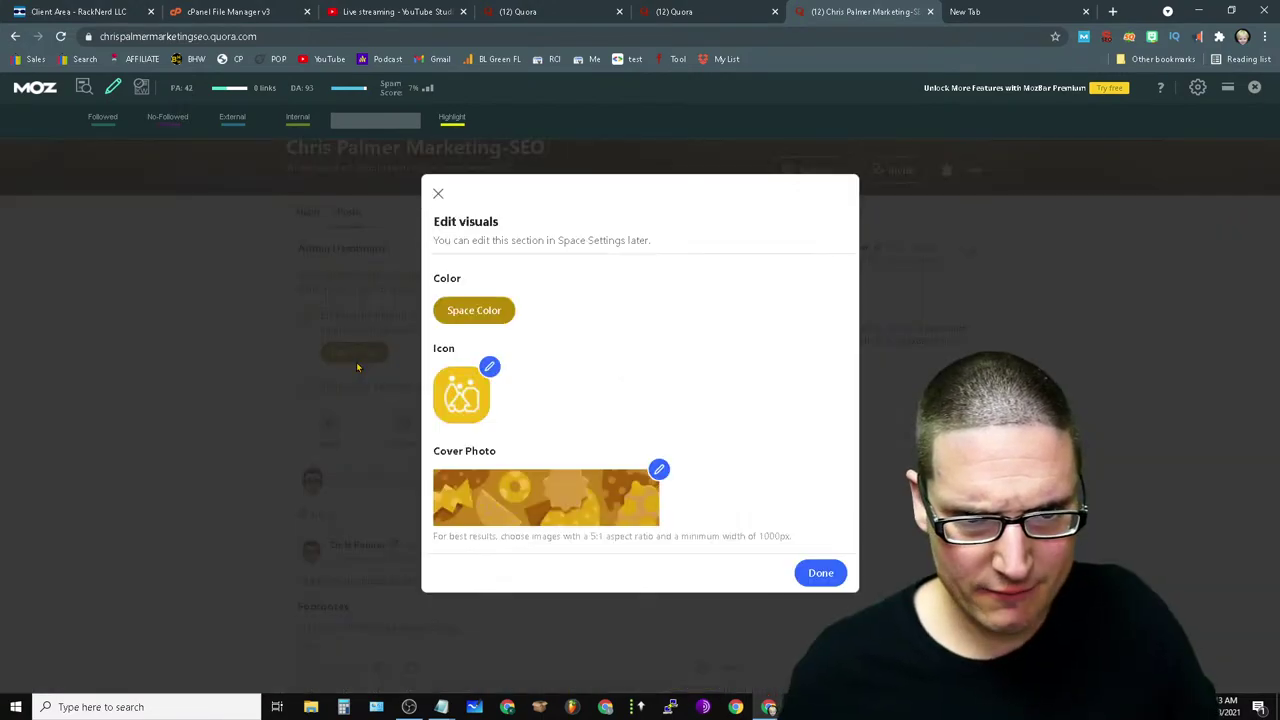
{"action": "left_click", "coordinate": [658, 469]}
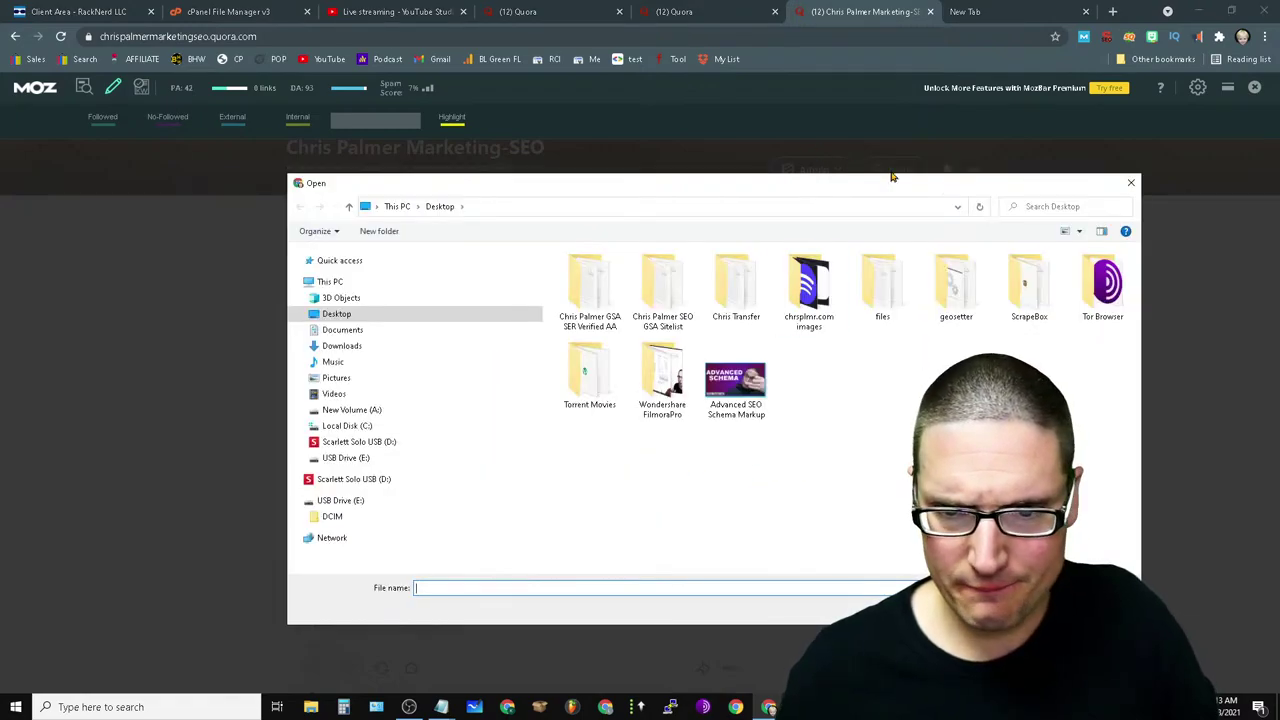
{"action": "left_click", "coordinate": [342, 346]}
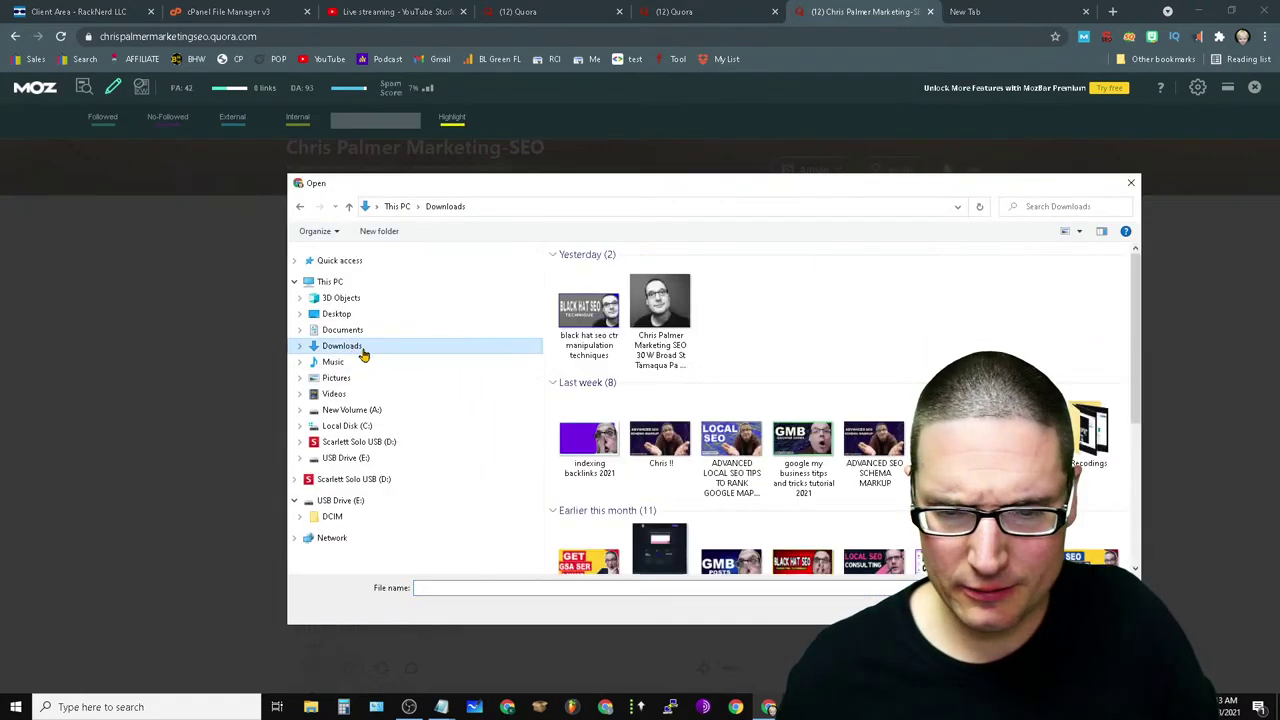
{"action": "left_click_drag", "start_coordinate": [1136, 310], "coordinate": [1148, 332]}
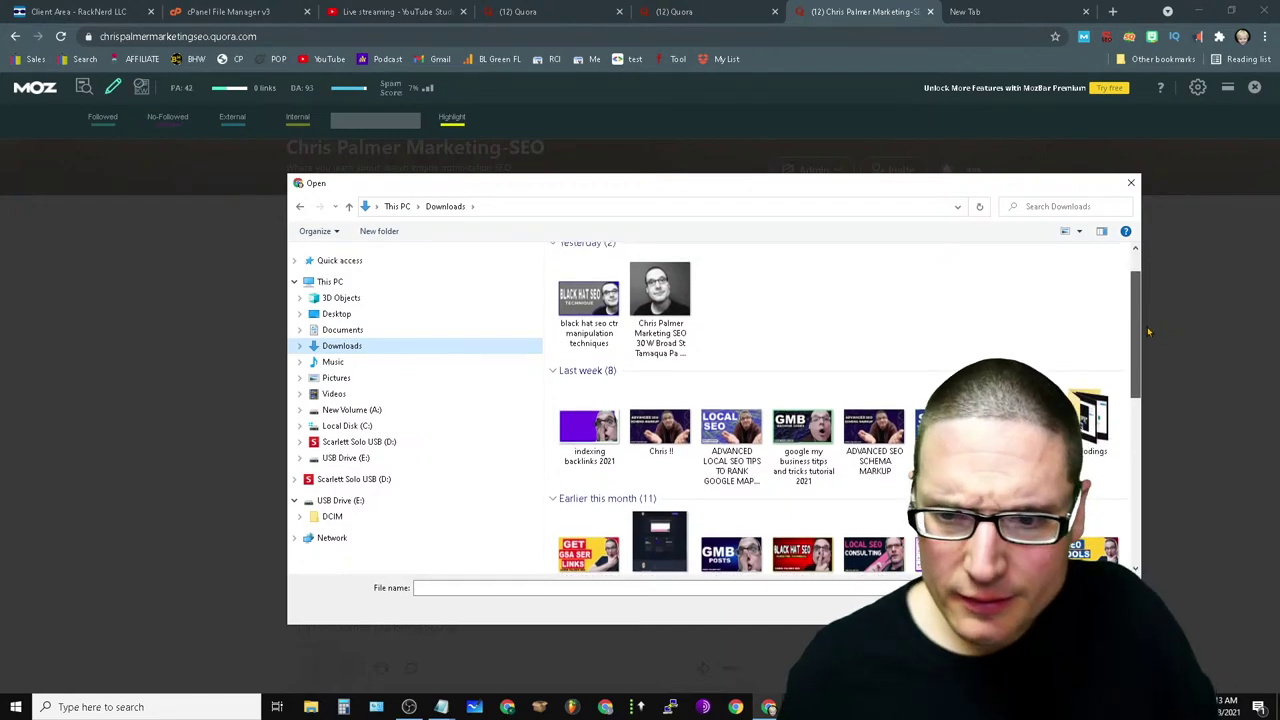
{"action": "left_click", "coordinate": [366, 316]}
{"action": "double_click", "coordinate": [809, 285]}
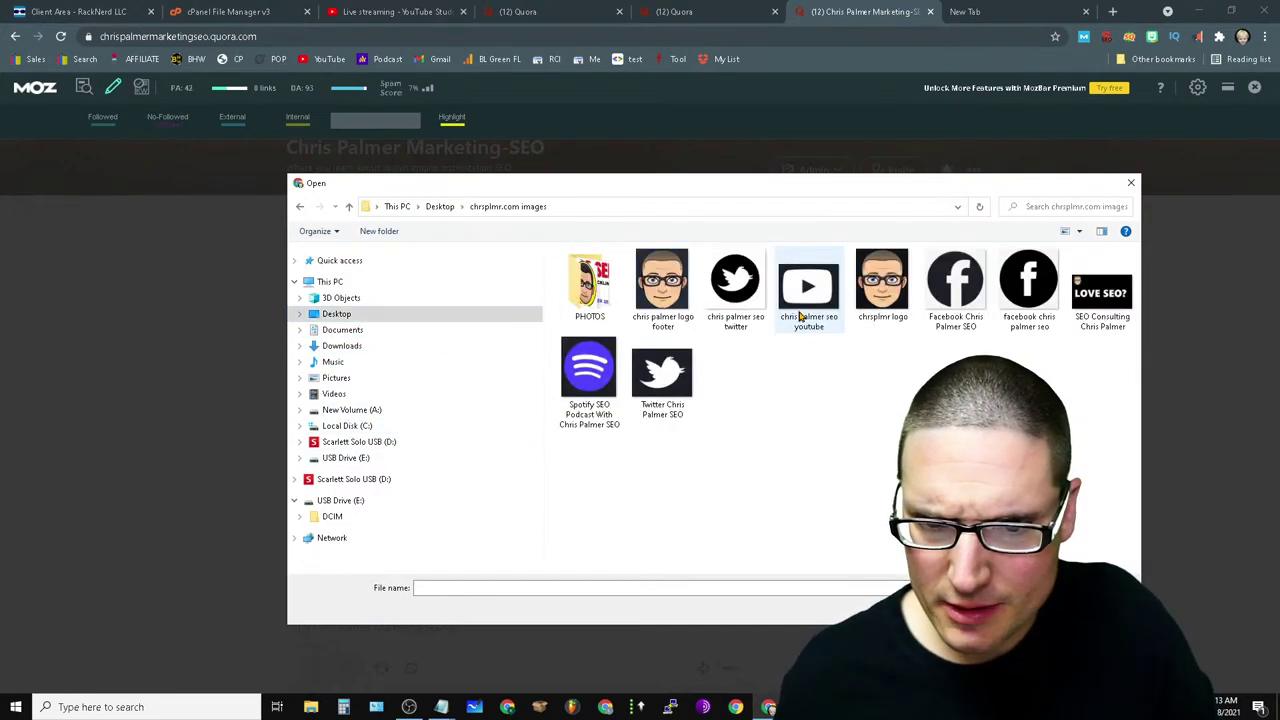
{"action": "double_click", "coordinate": [590, 290]}
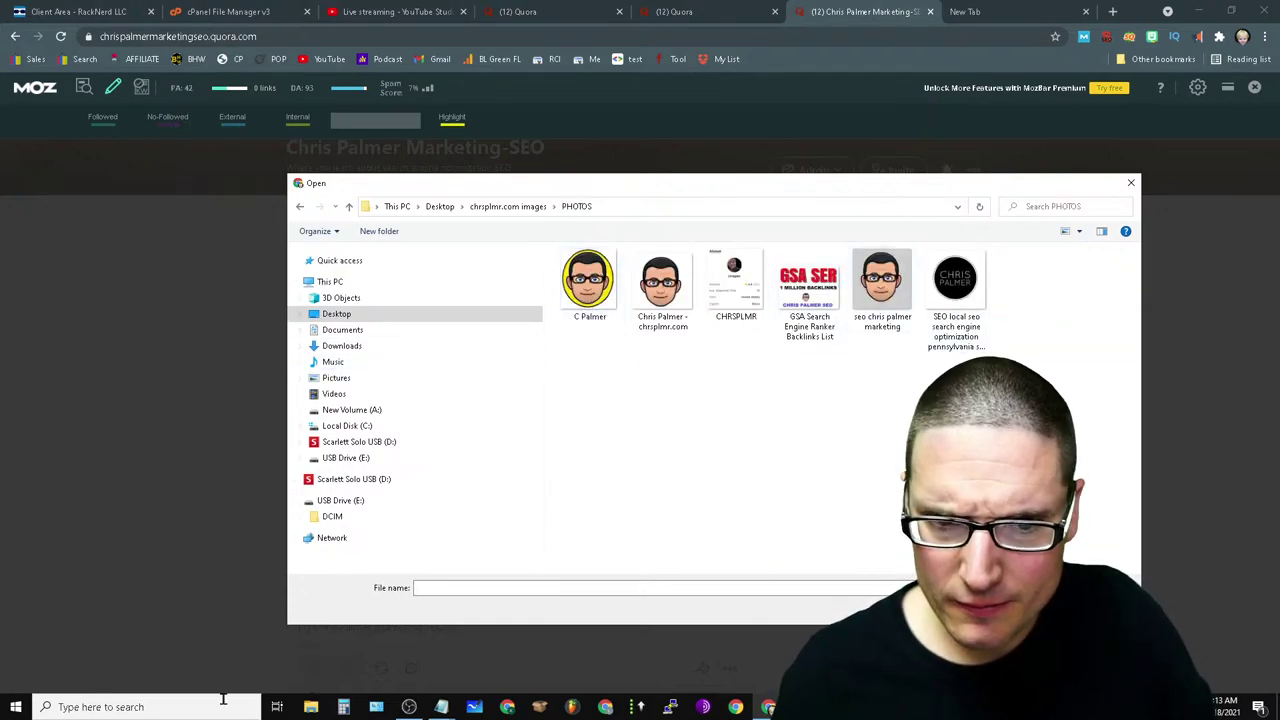
{"action": "left_click", "coordinate": [352, 347]}
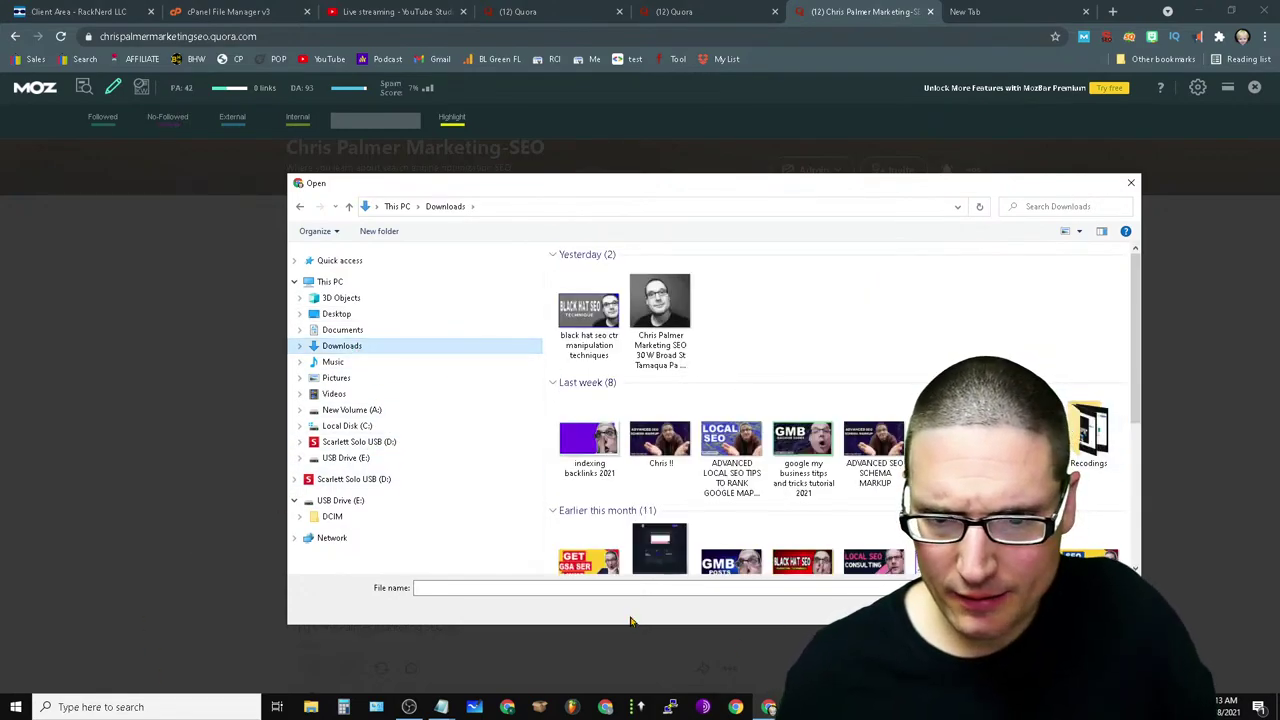
{"action": "left_click", "coordinate": [1132, 187]}
- In the new tab, open Google Drive from the apps grid, check Recent, and return to My Drive
{"action": "left_click", "coordinate": [965, 11]}
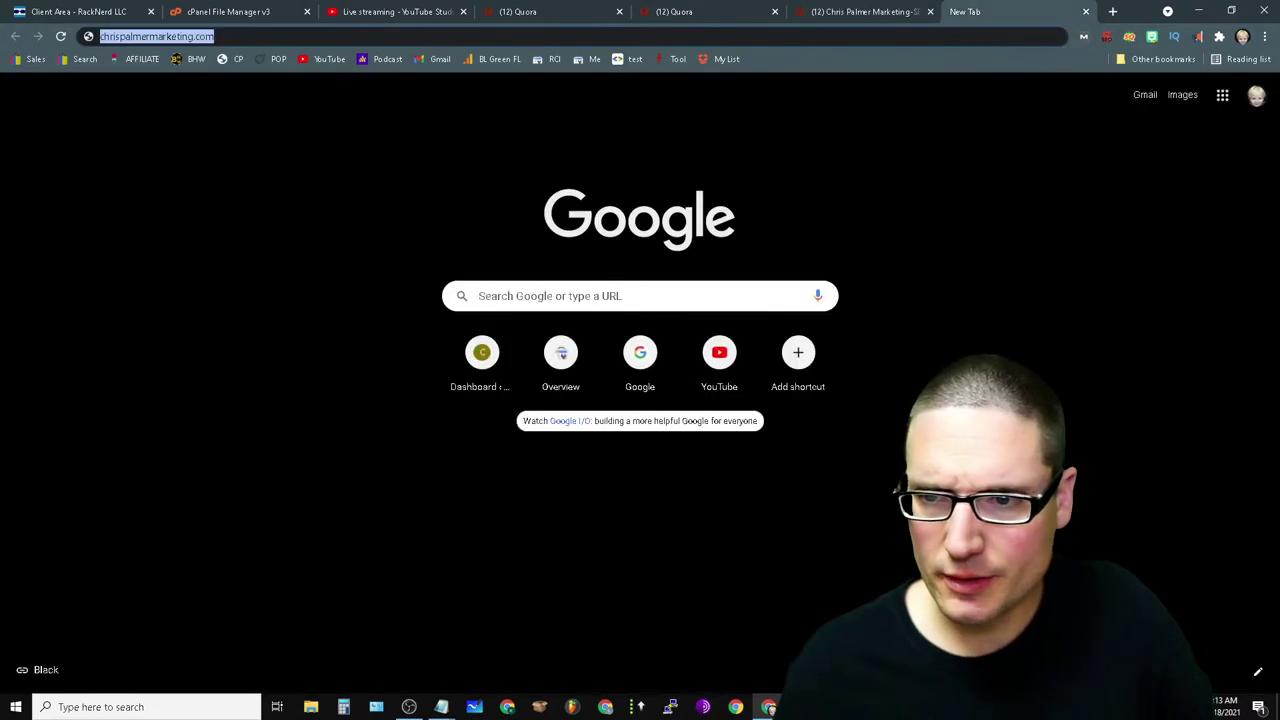
{"action": "left_click", "coordinate": [1224, 97]}
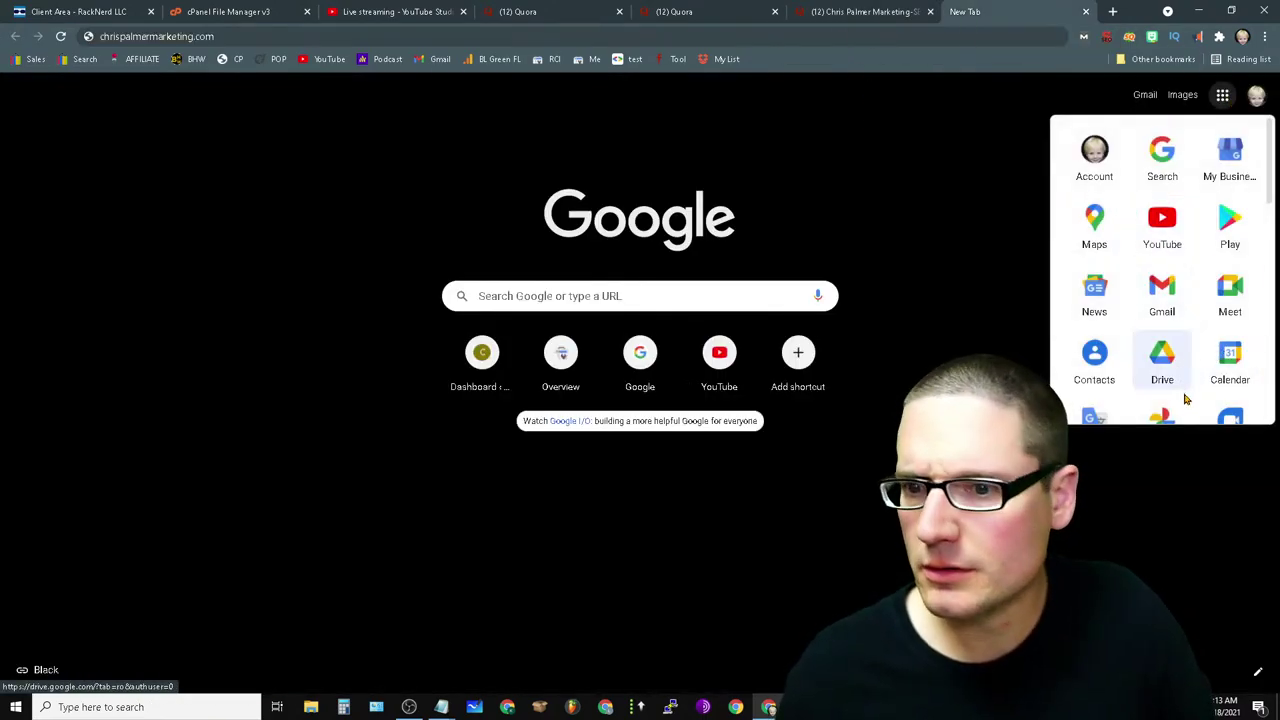
{"action": "left_click", "coordinate": [1162, 360]}
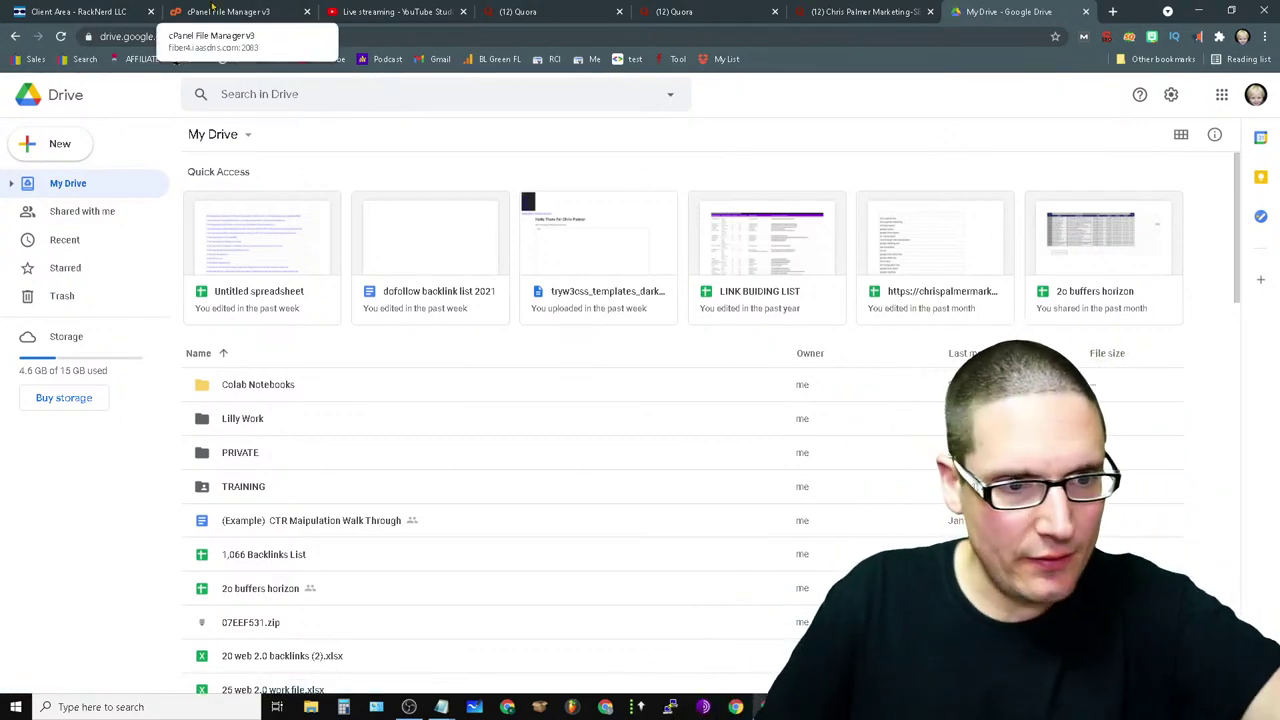
{"action": "left_click", "coordinate": [99, 237]}
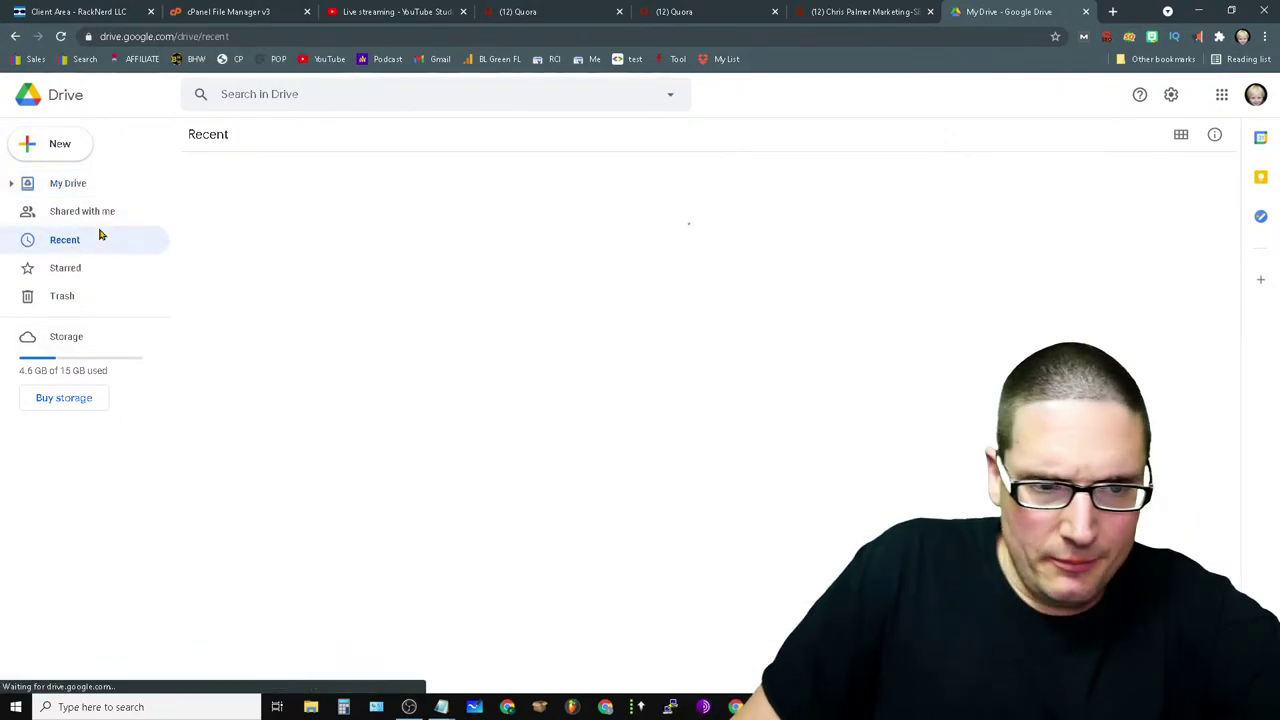
{"action": "left_click", "coordinate": [60, 182]}
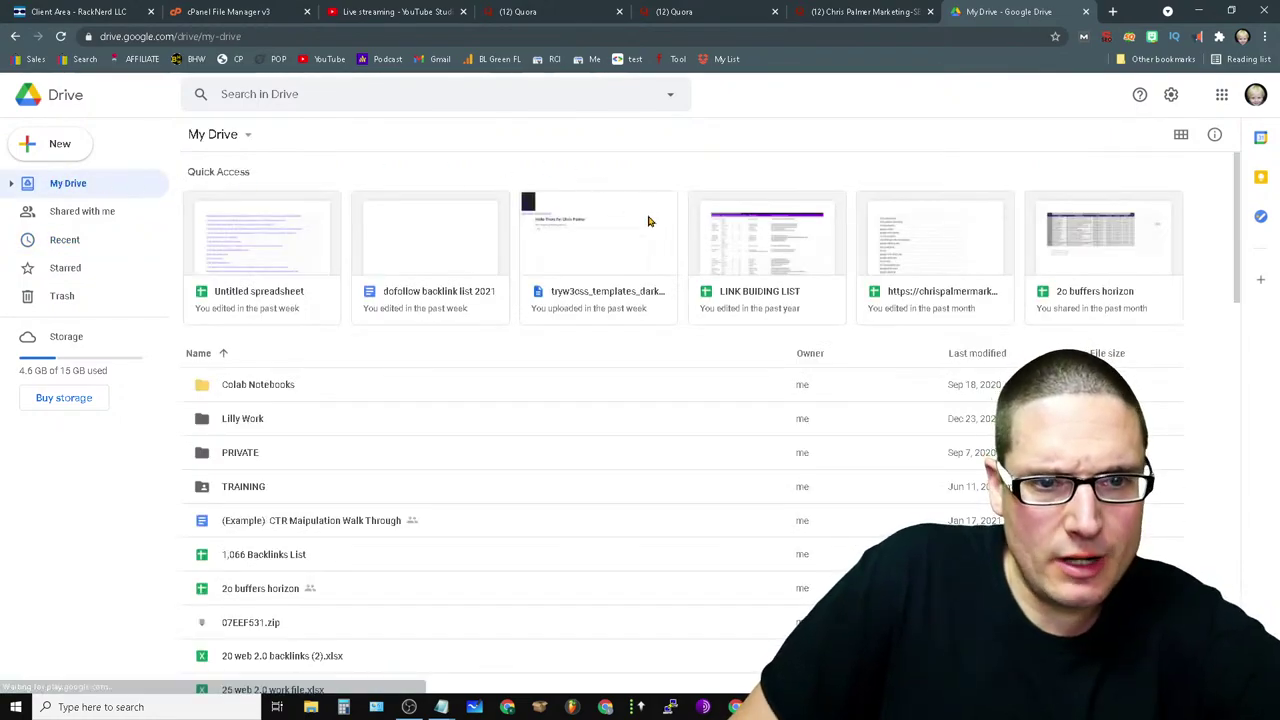
{"action": "left_click", "coordinate": [1221, 96]}
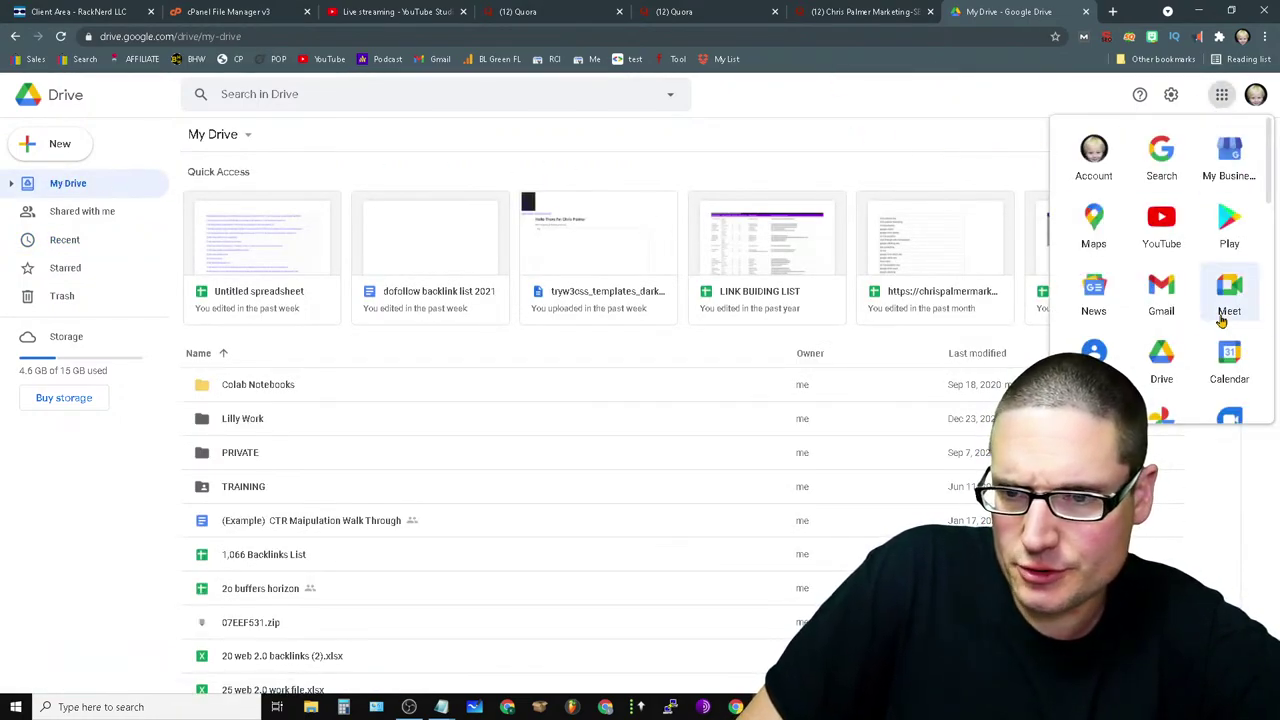
- Open Google Photos, view the green Las Vegas Digital Marketing photo, then close the Photos tab
{"action": "left_click", "coordinate": [1162, 416]}
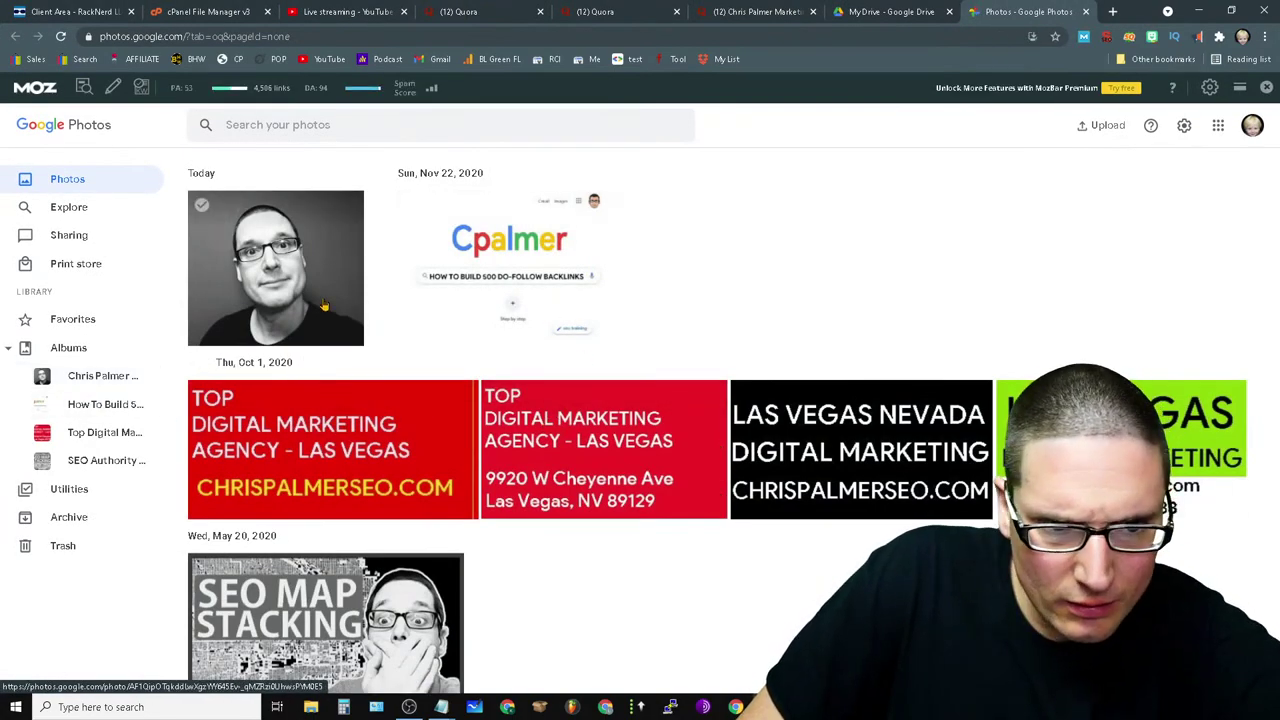
{"action": "scroll", "coordinate": [258, 280], "scroll_direction": "down", "scroll_amount": 1}
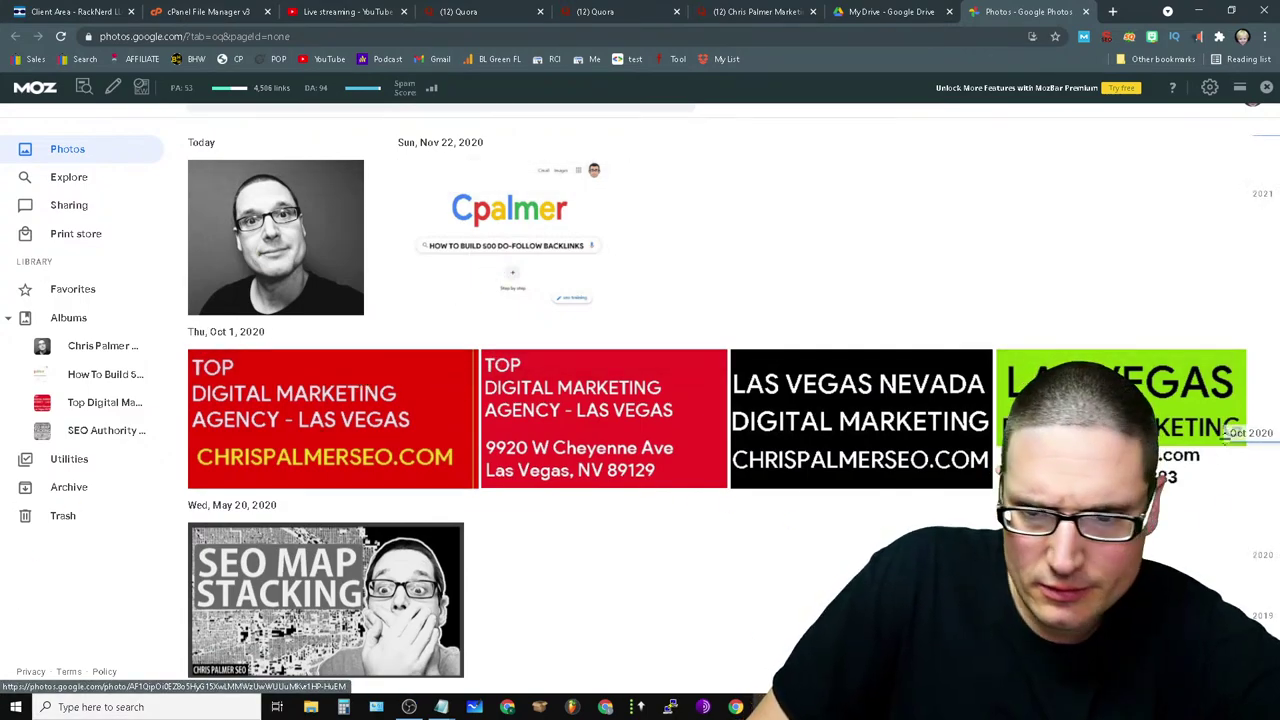
{"action": "left_click", "coordinate": [1080, 420]}
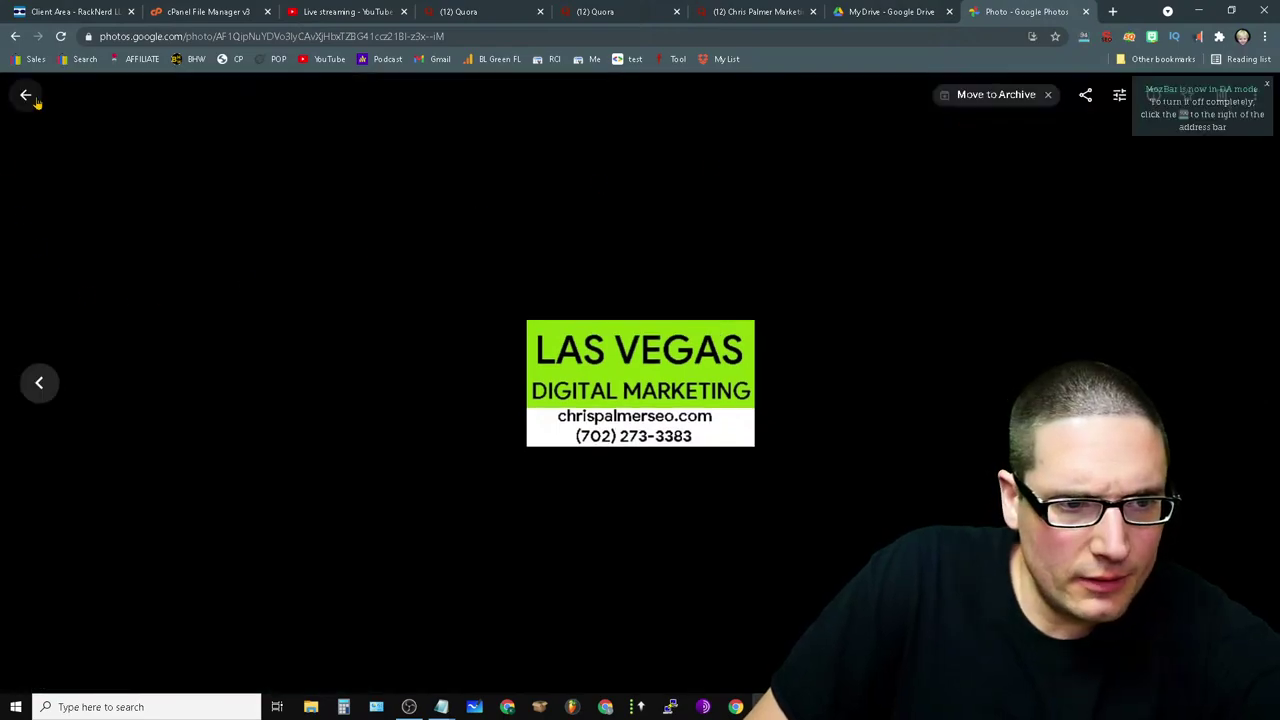
{"action": "left_click", "coordinate": [23, 93]}
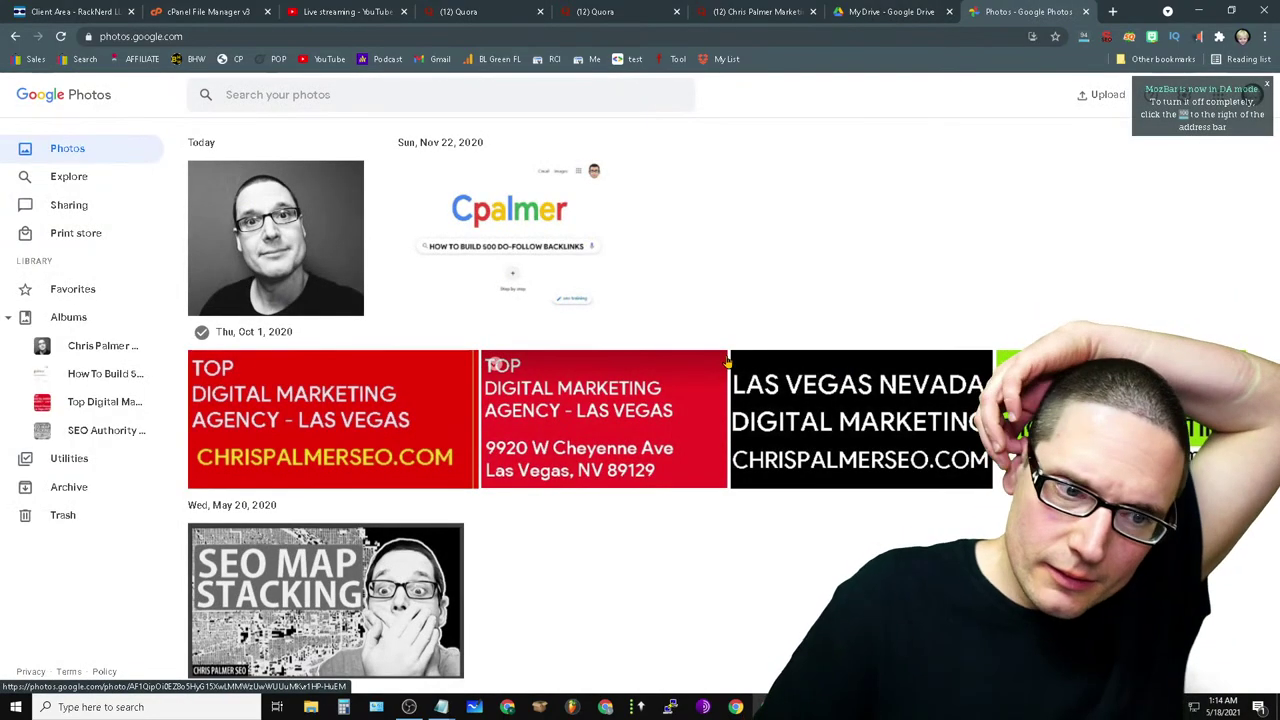
{"action": "left_click", "coordinate": [1085, 11]}
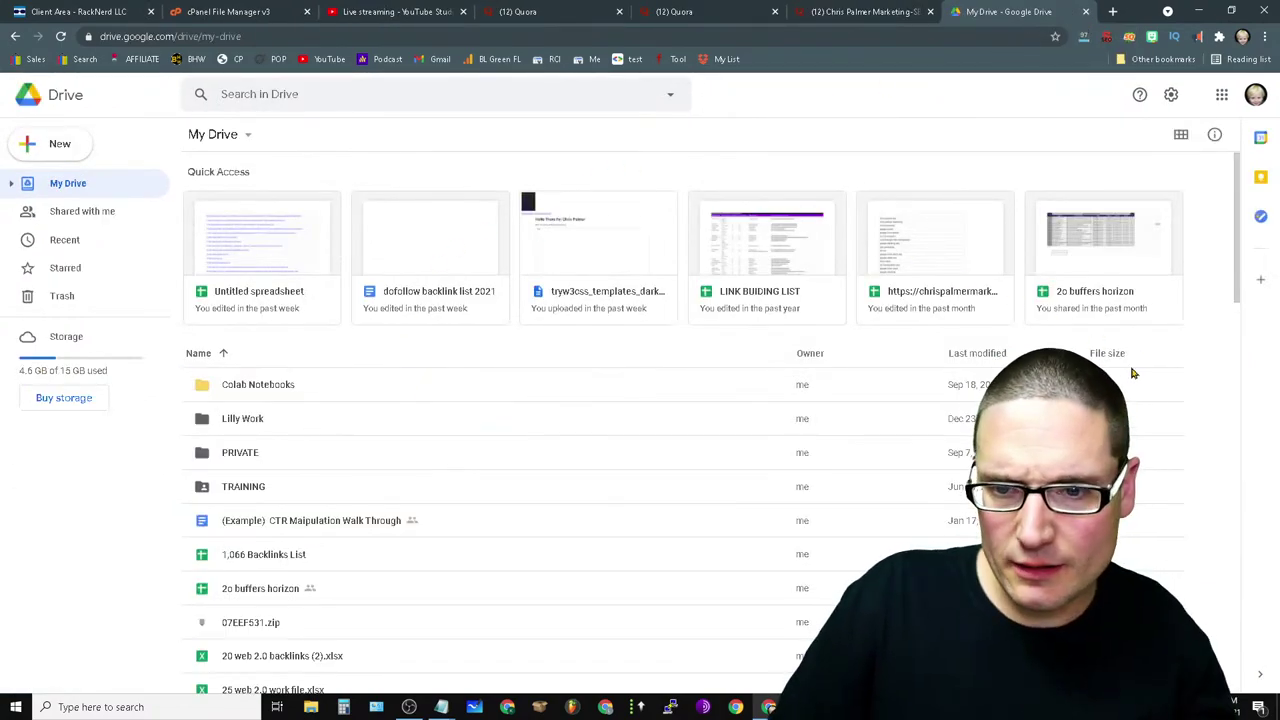
- Scroll through the My Drive file list, then close the Drive tab to get back to Quora
{"action": "scroll", "coordinate": [477, 440], "scroll_direction": "down", "scroll_amount": 20}
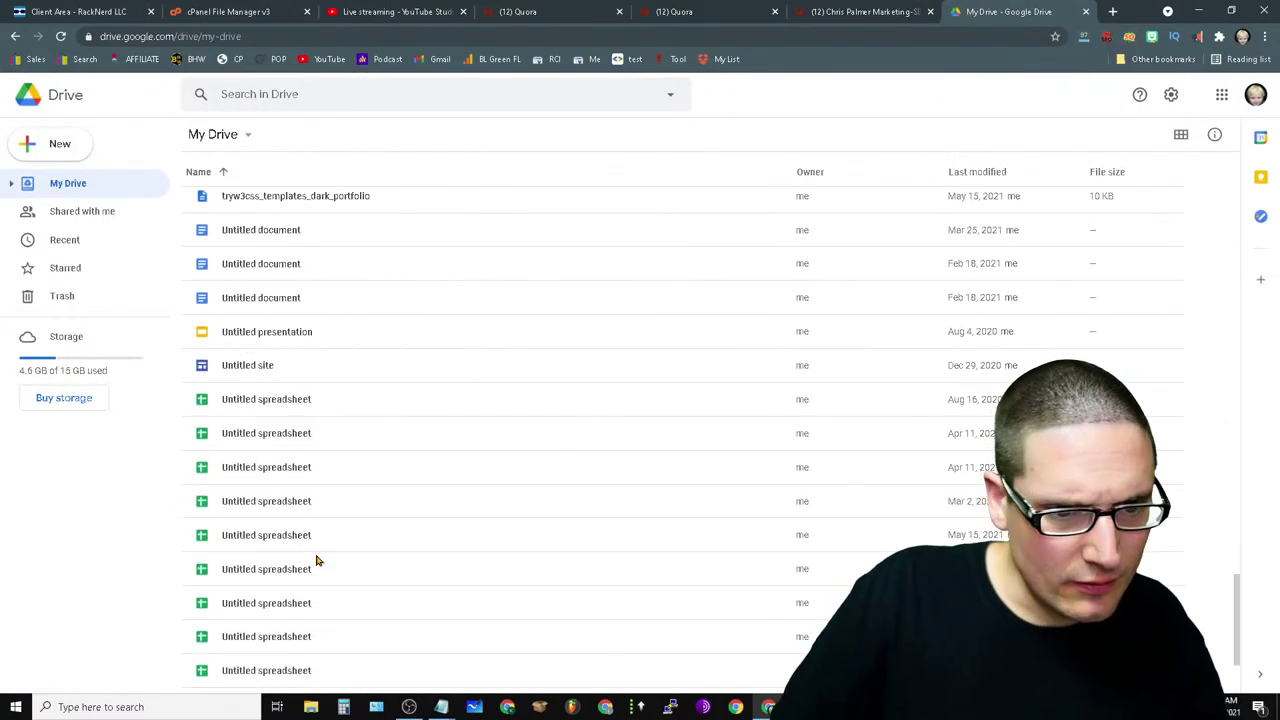
{"action": "scroll", "coordinate": [379, 587], "scroll_direction": "down", "scroll_amount": 2}
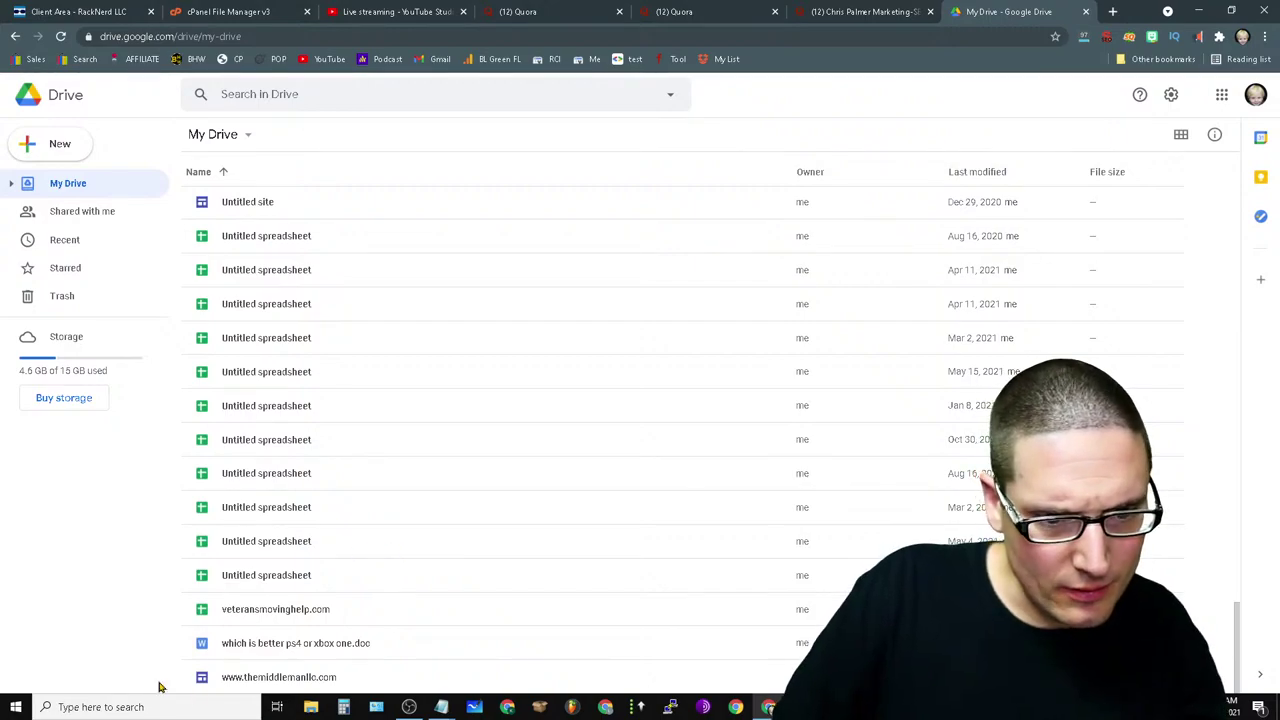
{"action": "scroll", "coordinate": [617, 488], "scroll_direction": "up", "scroll_amount": 20}
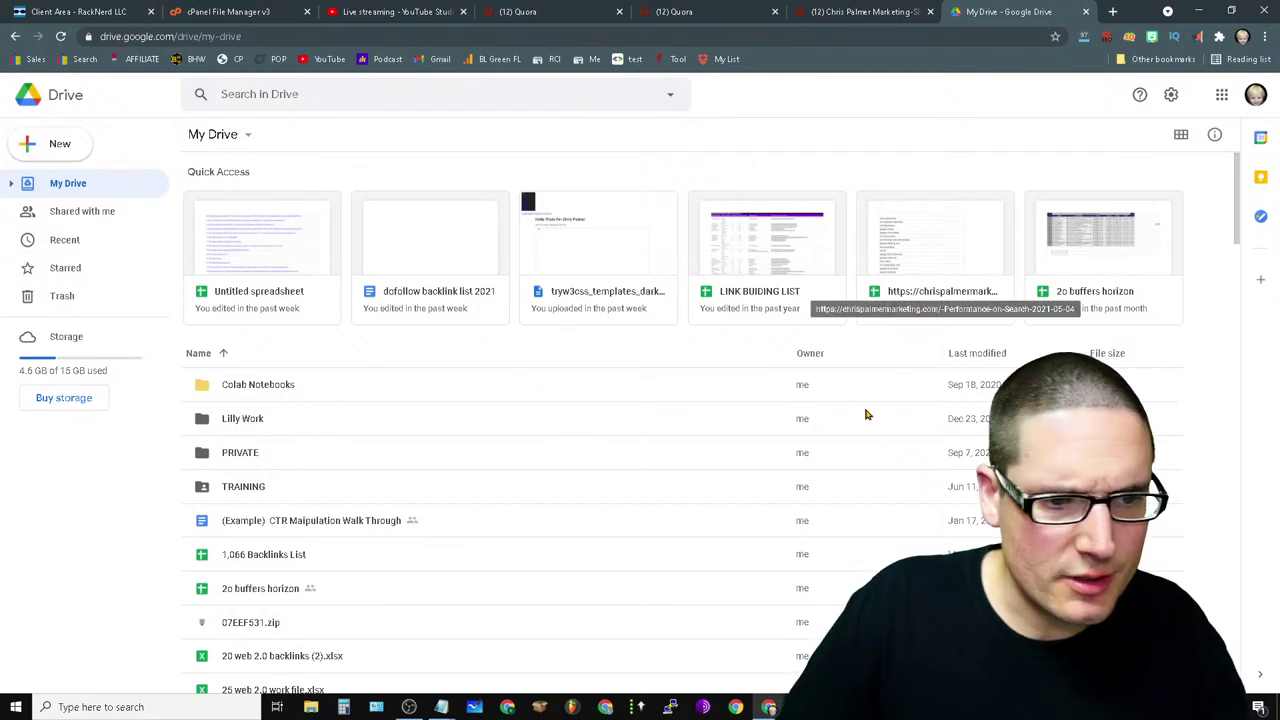
{"action": "left_click", "coordinate": [1086, 12]}
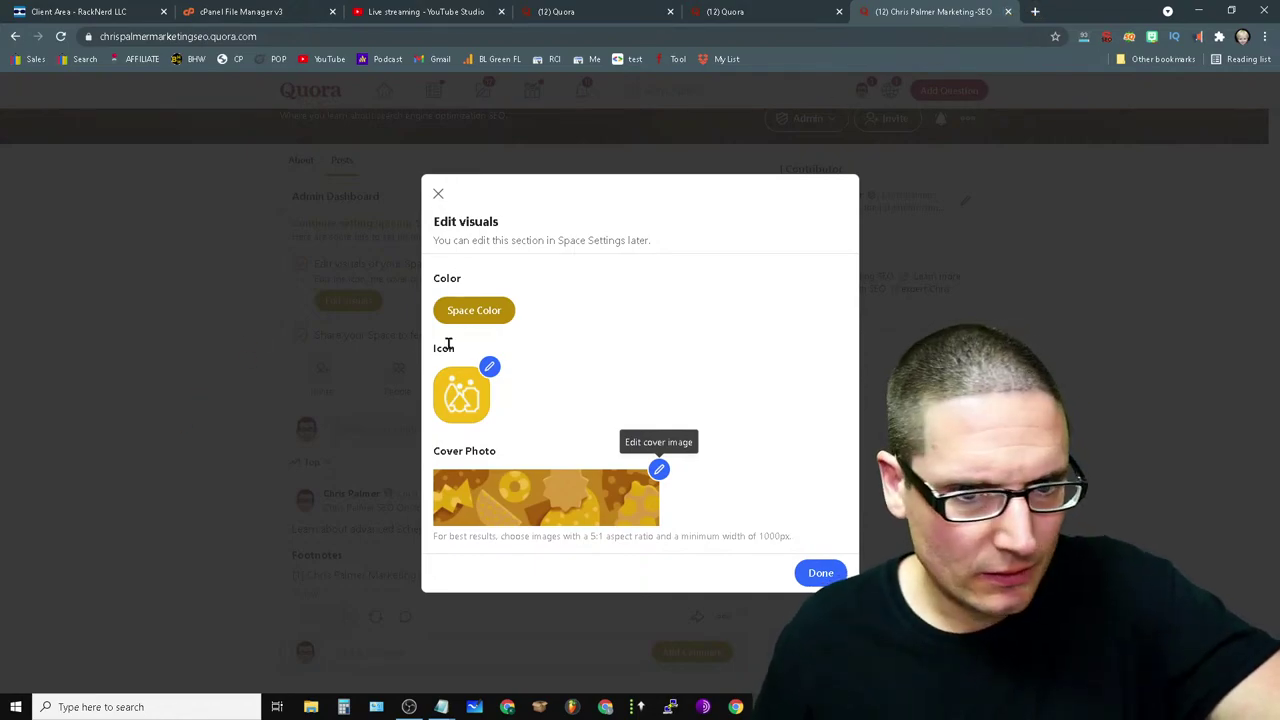
- Set the Space colour to purple and the icon to the seo chris palmer marketing image from chrsplmr.com images > PHOTOS
{"action": "left_click", "coordinate": [482, 312]}
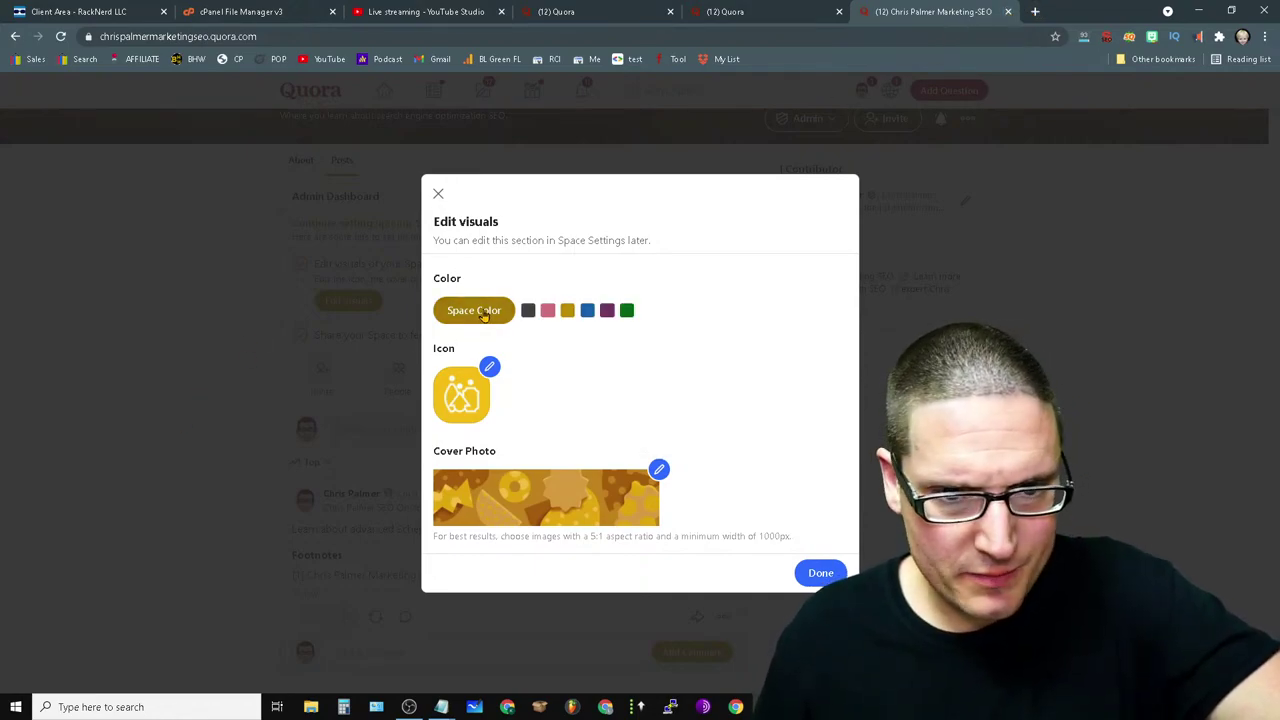
{"action": "left_click", "coordinate": [607, 311]}
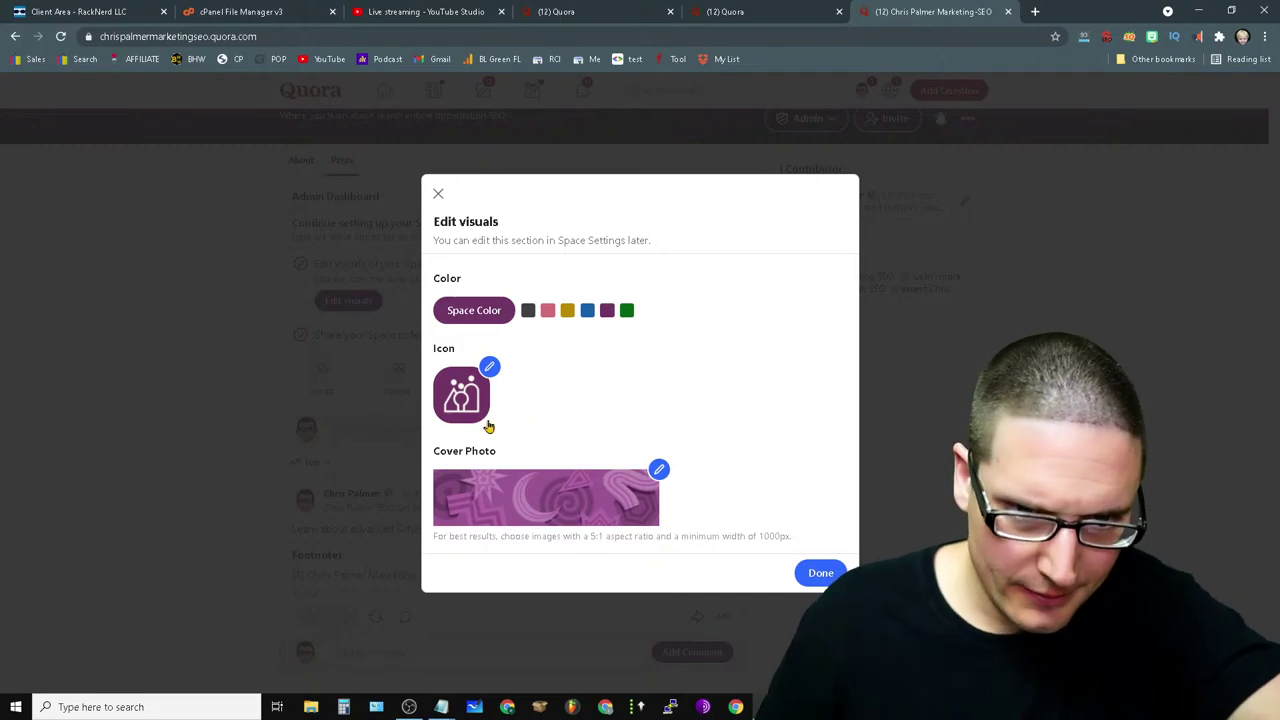
{"action": "left_click", "coordinate": [490, 369]}
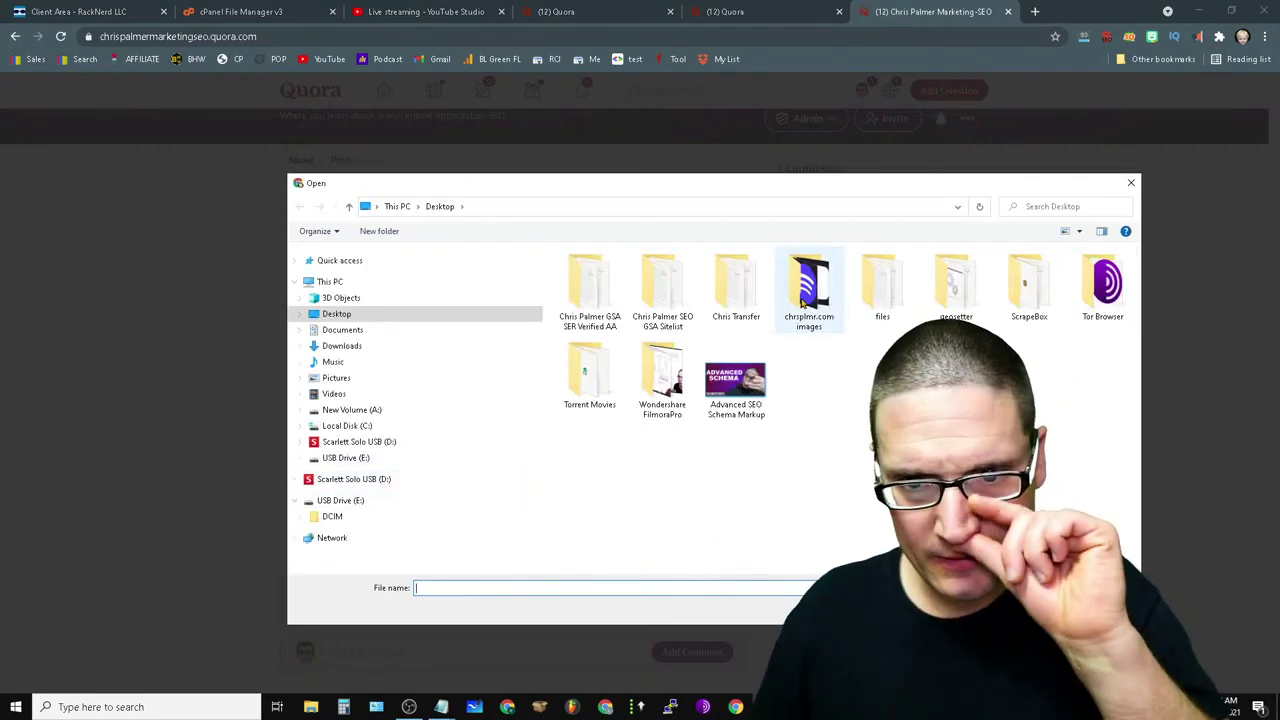
{"action": "double_click", "coordinate": [806, 284]}
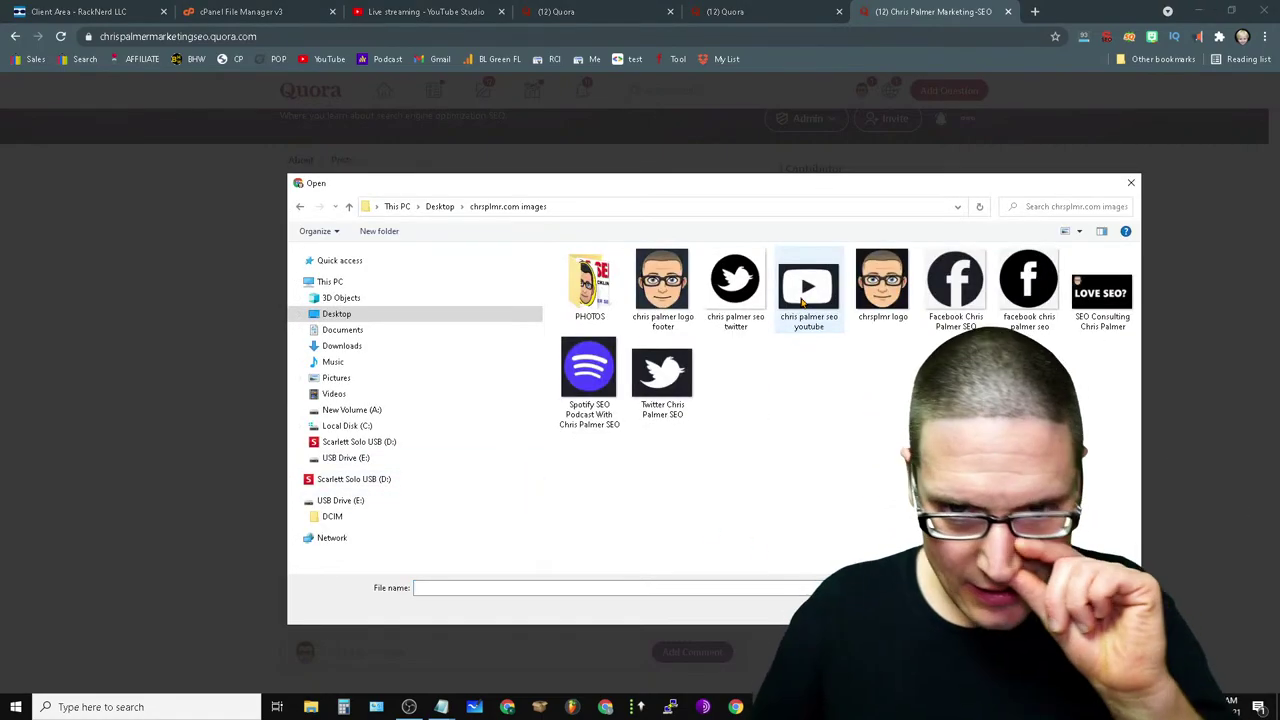
{"action": "double_click", "coordinate": [600, 290]}
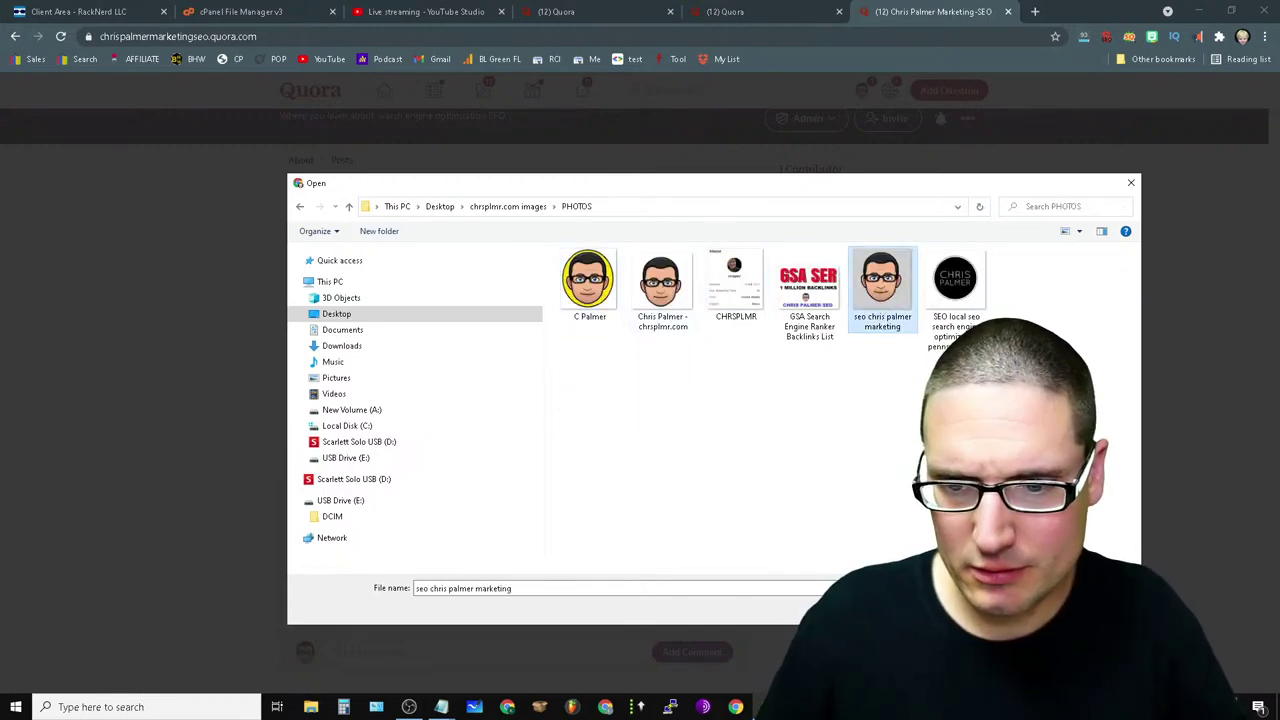
{"action": "key", "text": "Return"}
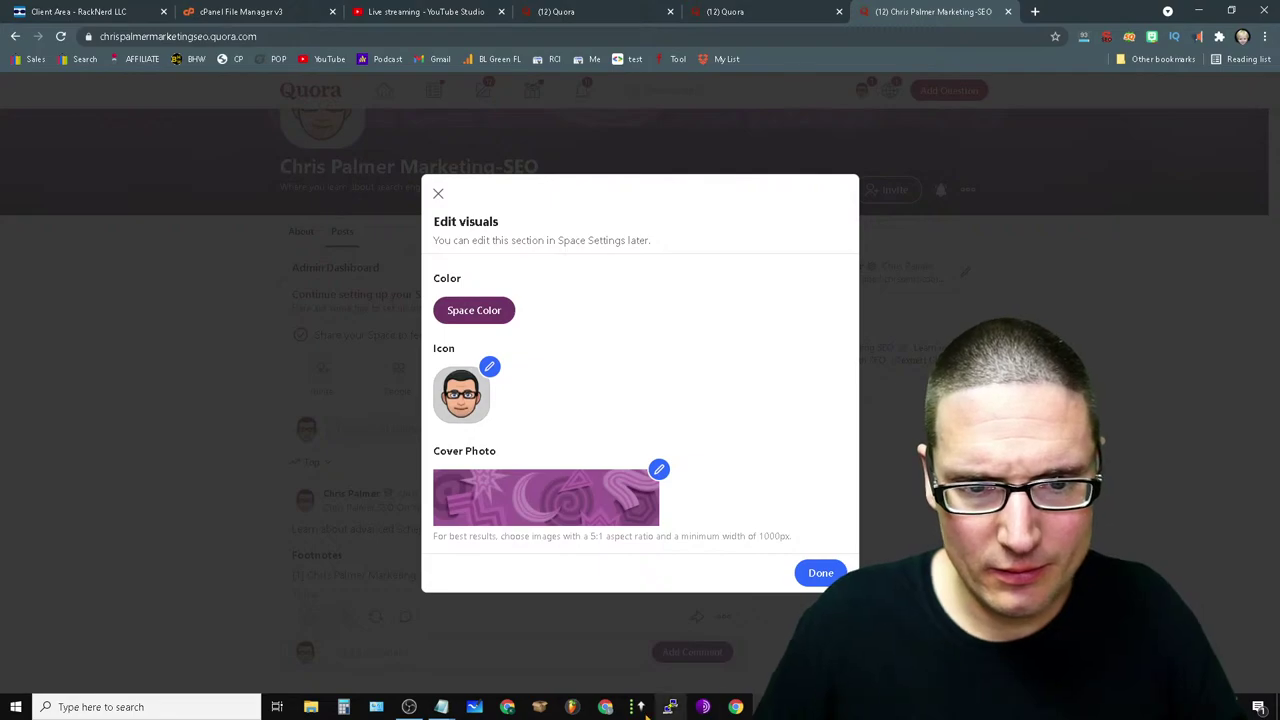
- Save the purple colour and new icon, then go to the Space's About page
{"action": "left_click", "coordinate": [821, 578]}
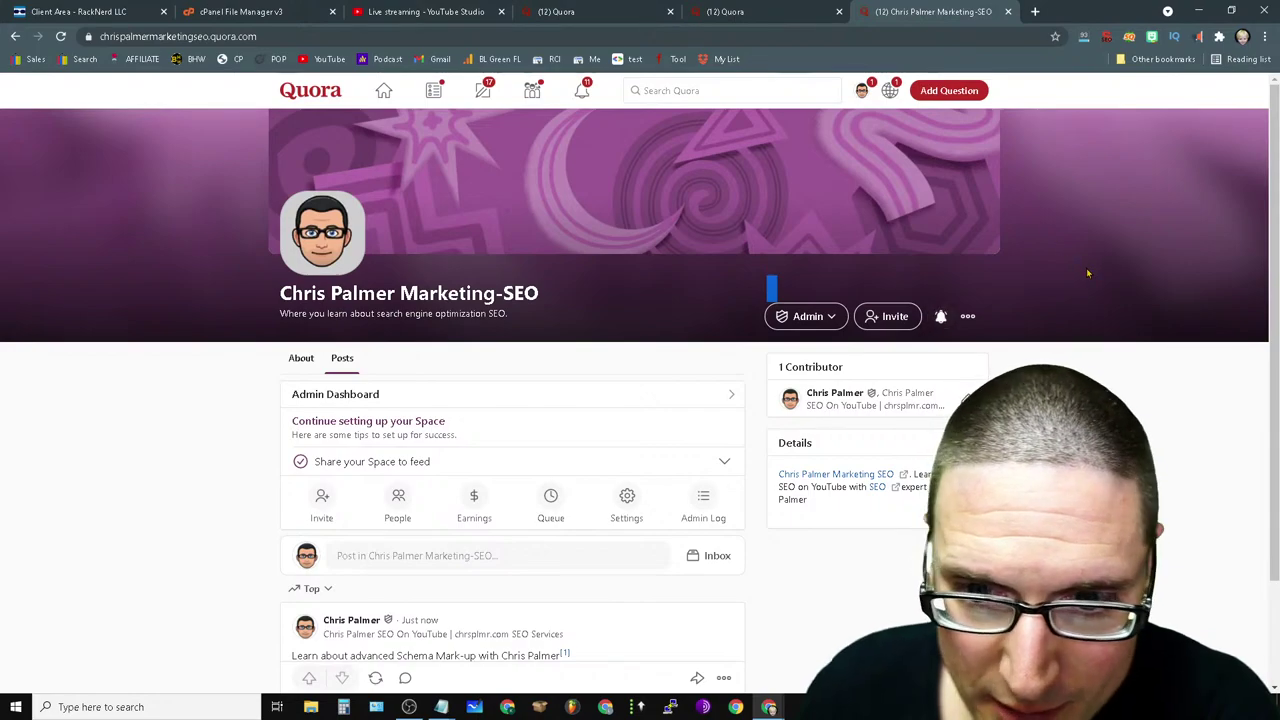
{"action": "left_click_drag", "start_coordinate": [967, 324], "coordinate": [912, 252]}
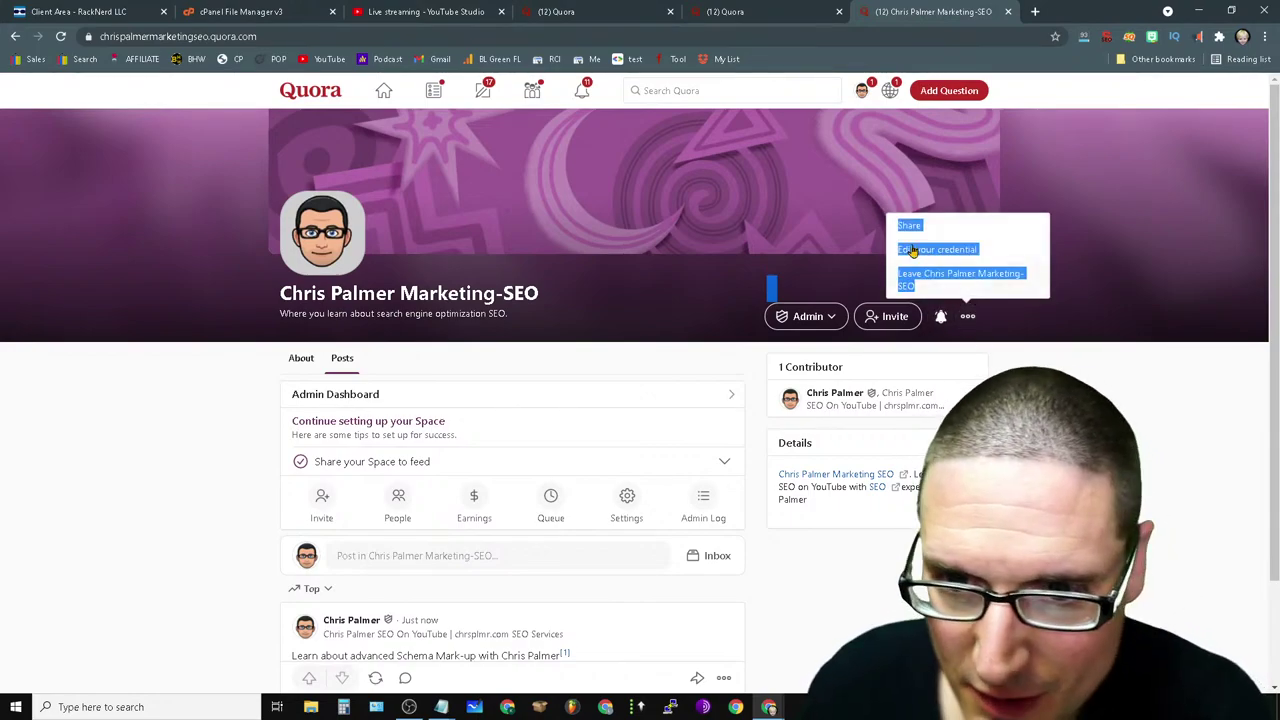
{"action": "left_click", "coordinate": [534, 330]}
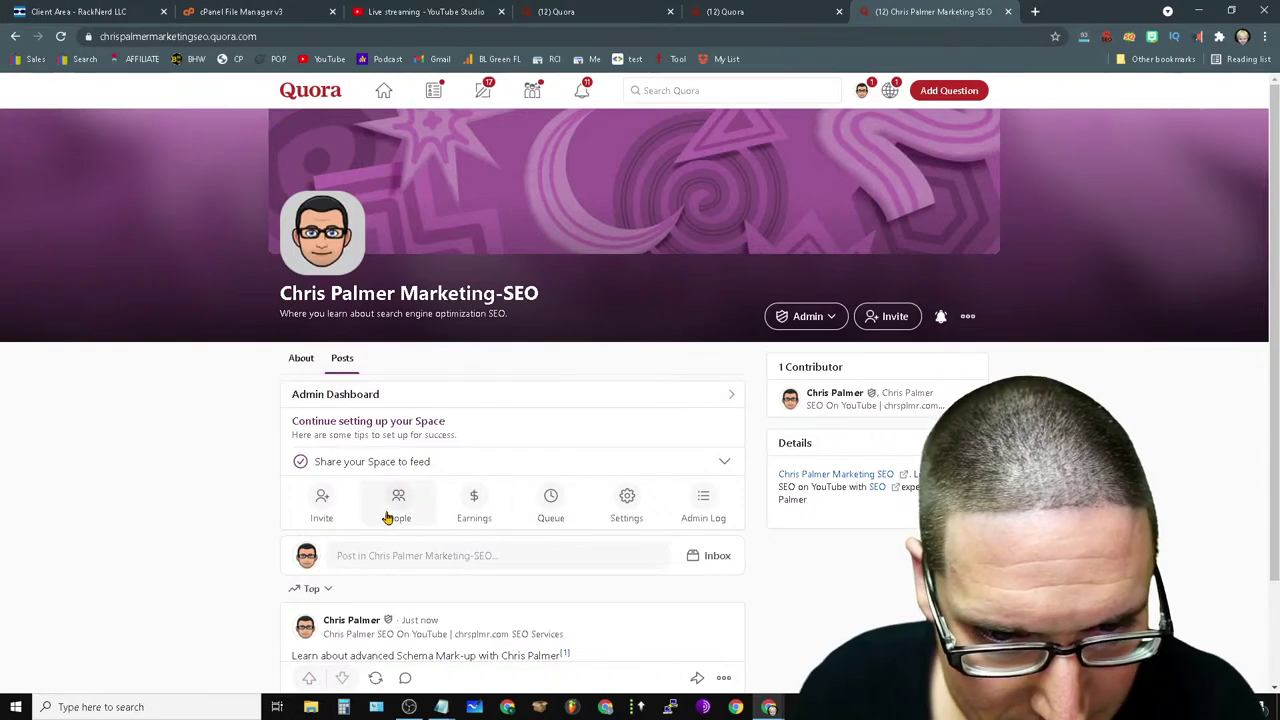
{"action": "left_click", "coordinate": [301, 362]}
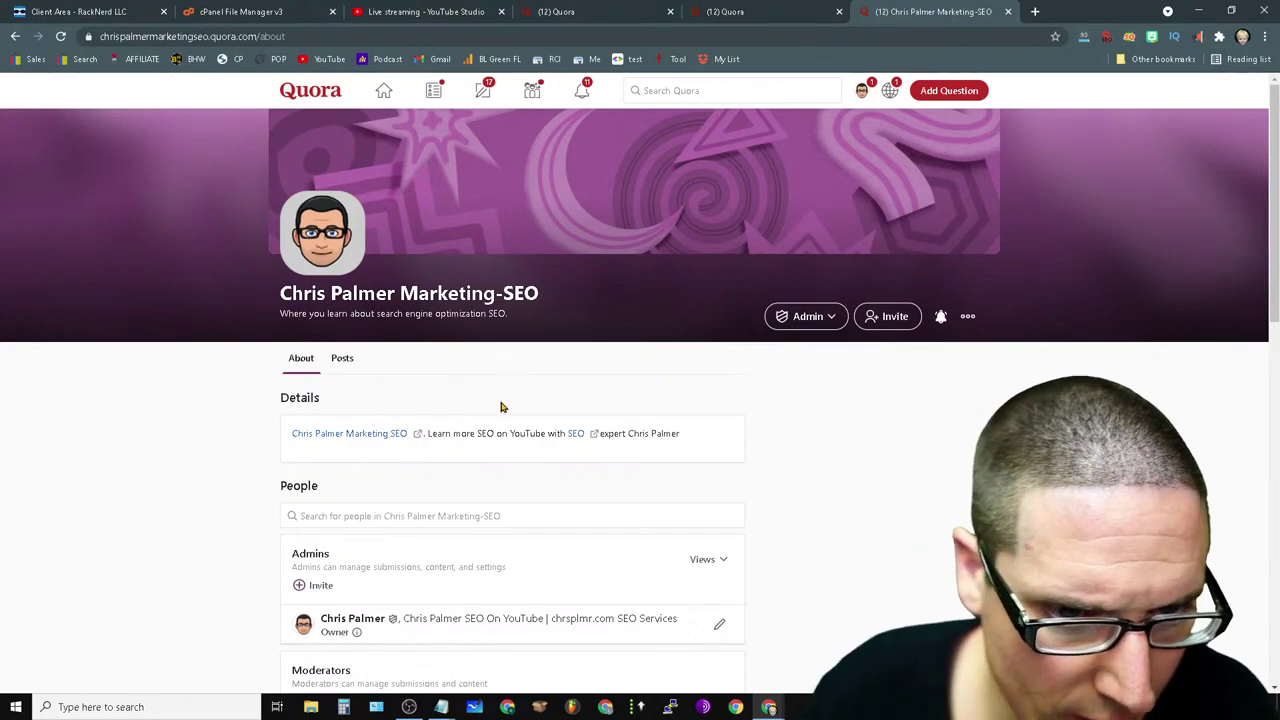
- Open the owner's credential editor on the About page and close it without changes
{"action": "scroll", "coordinate": [522, 589], "scroll_direction": "down", "scroll_amount": 6}
{"action": "scroll", "coordinate": [600, 506], "scroll_direction": "up", "scroll_amount": 6}
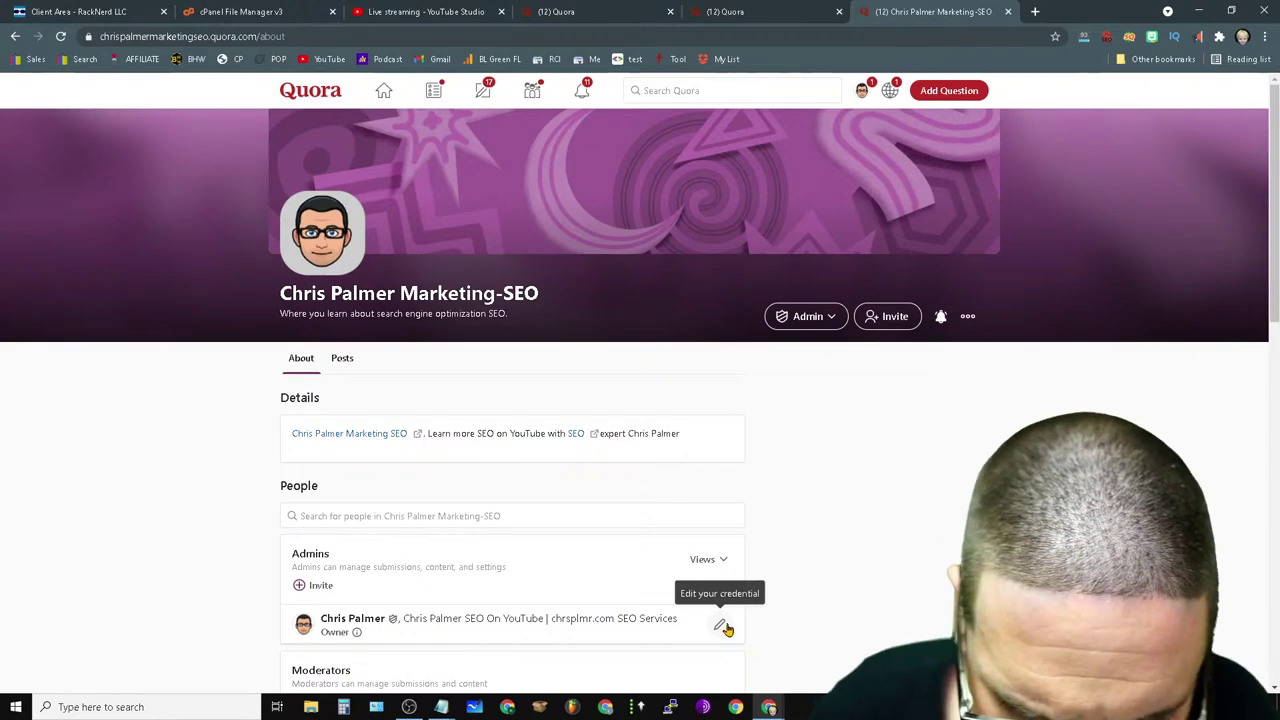
{"action": "left_click", "coordinate": [719, 628]}
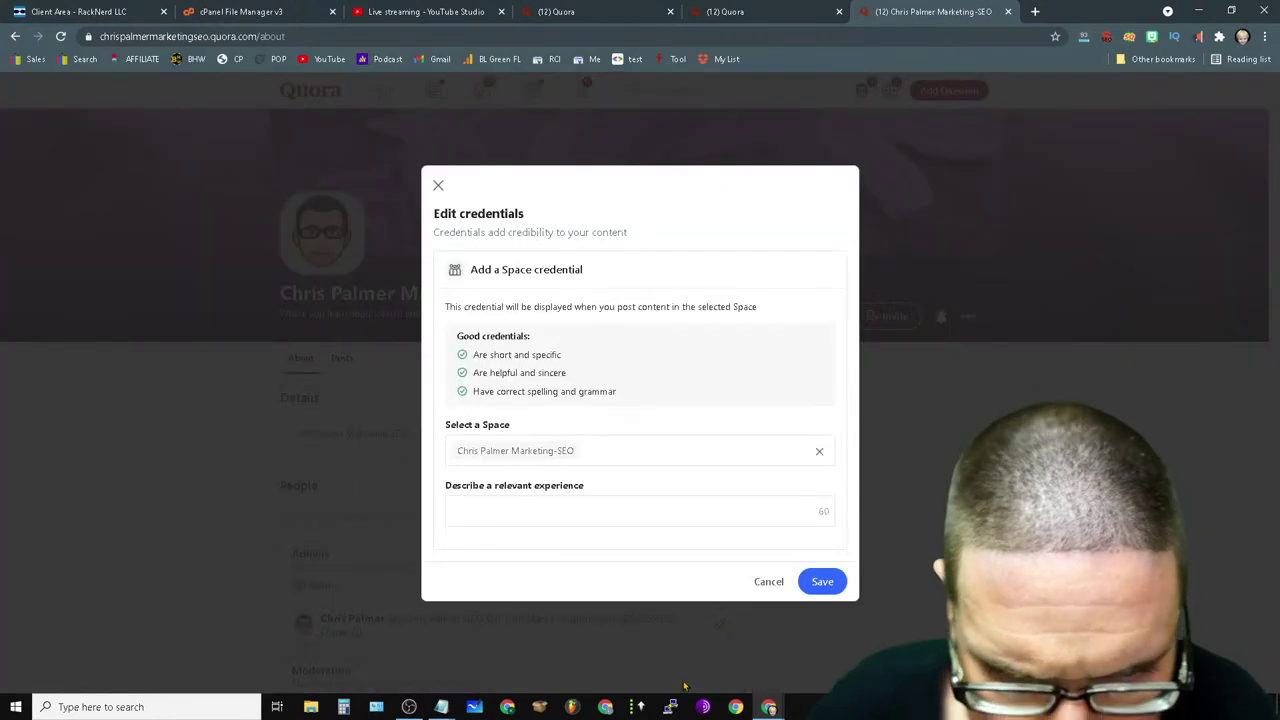
{"action": "left_click", "coordinate": [438, 187]}
{"action": "scroll", "coordinate": [640, 519], "scroll_direction": "down", "scroll_amount": 2}
{"action": "scroll", "coordinate": [640, 519], "scroll_direction": "up", "scroll_amount": 2}
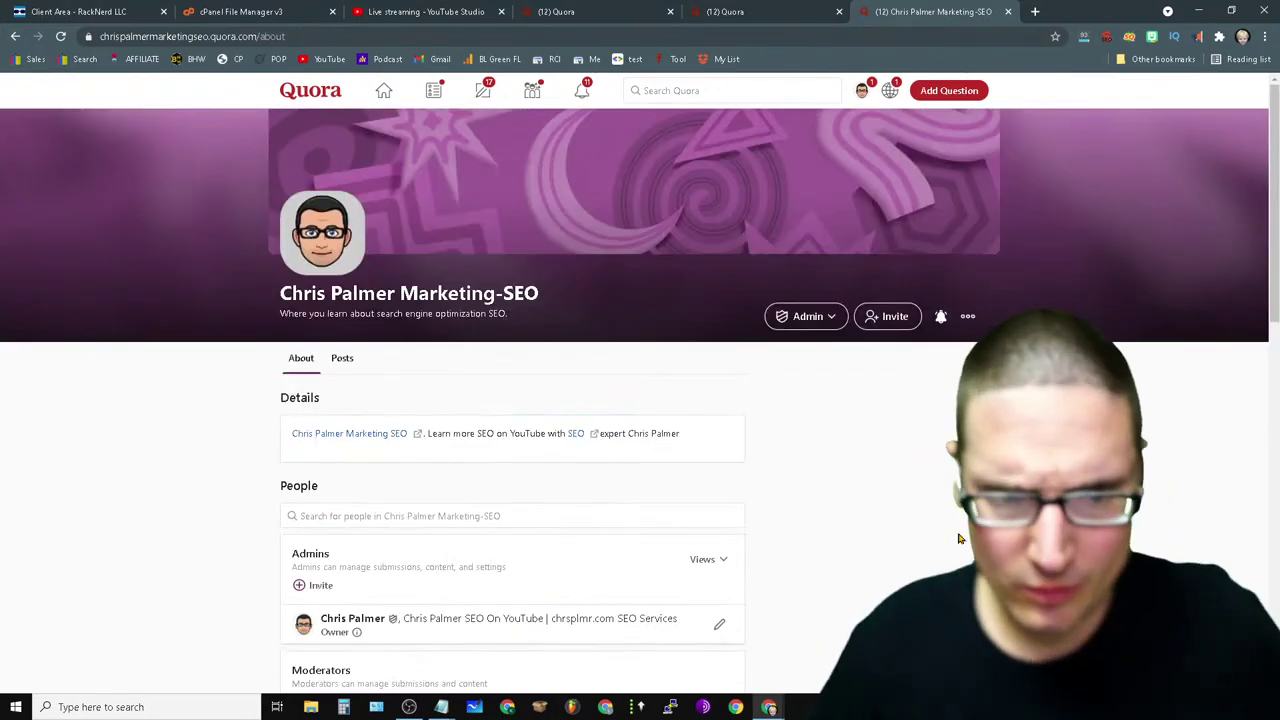
- Set the Space's notifications to All Notifications
{"action": "left_click", "coordinate": [969, 318]}
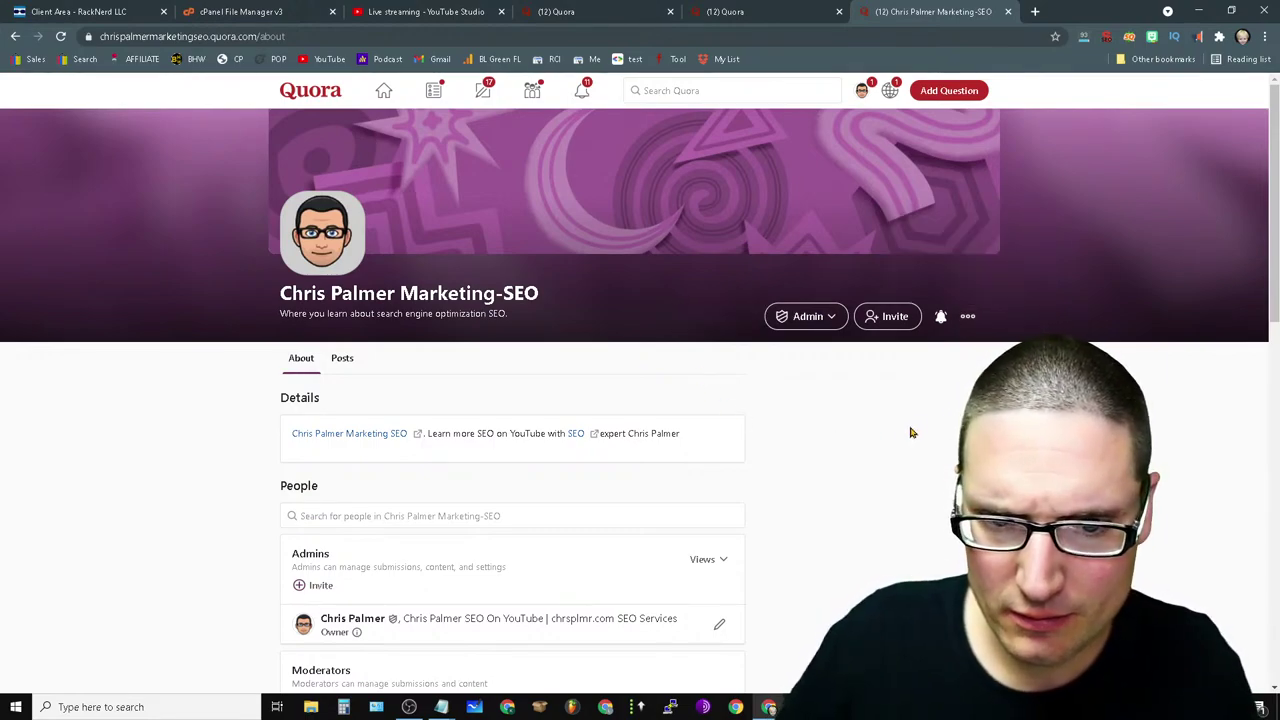
{"action": "left_click", "coordinate": [966, 318]}
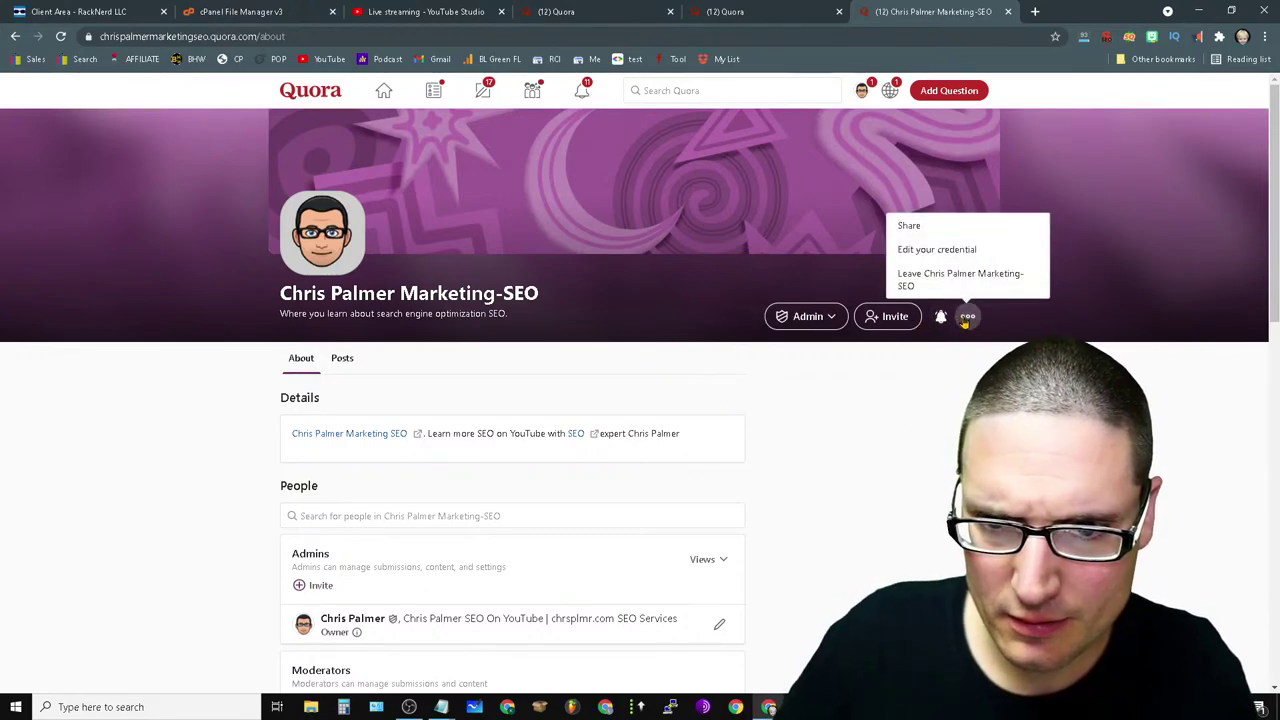
{"action": "left_click", "coordinate": [941, 317]}
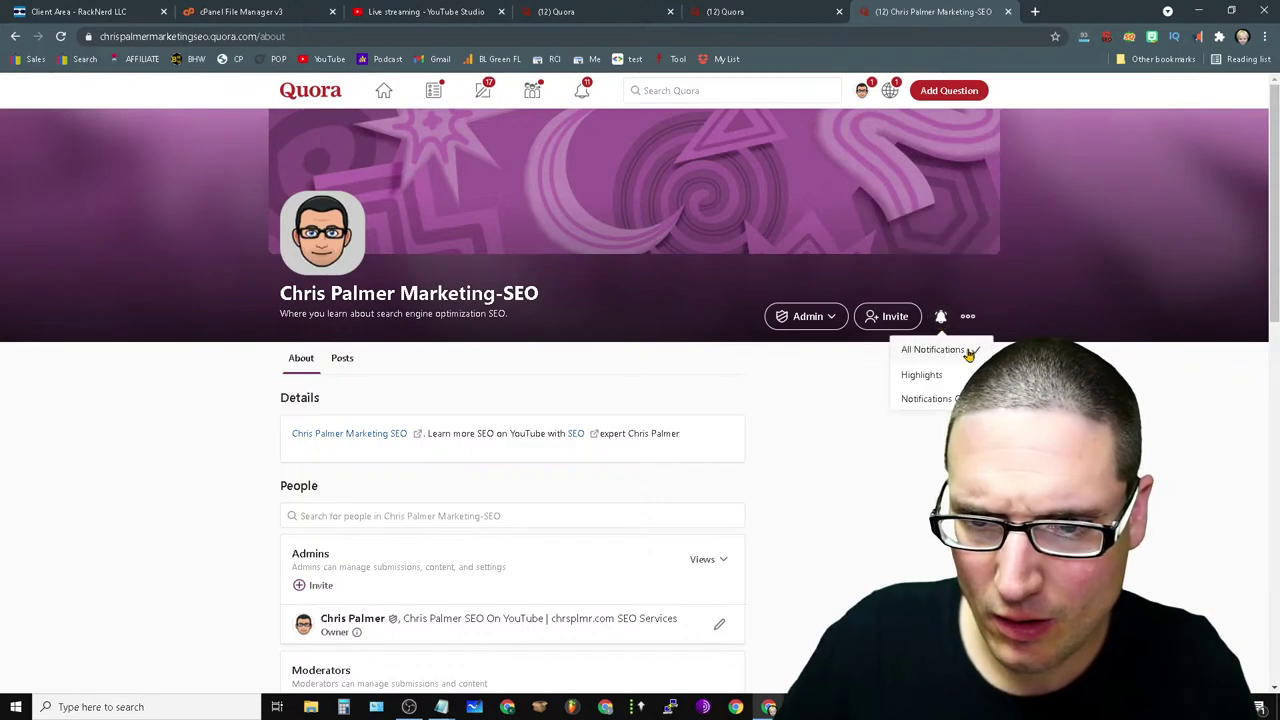
{"action": "left_click", "coordinate": [967, 318]}
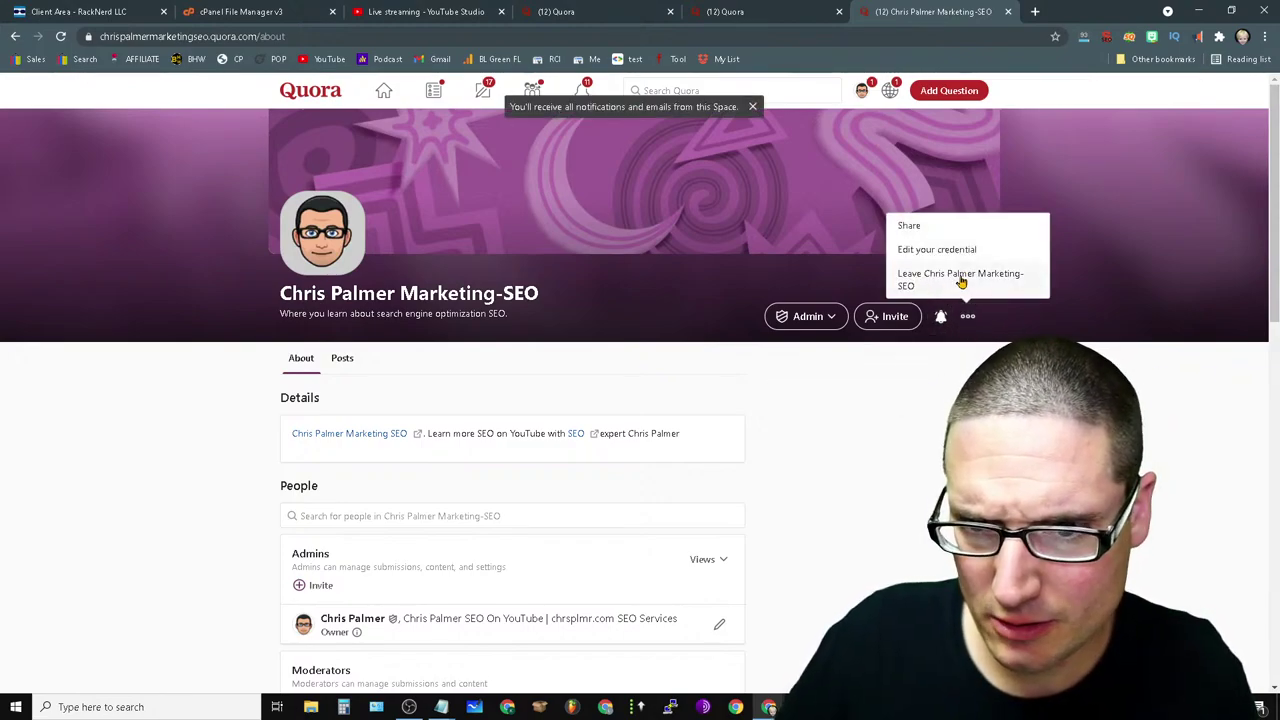
- Cancel out of the Space credential editor and return to the Posts view showing the Schema Mark-up post
{"action": "left_click", "coordinate": [931, 252]}
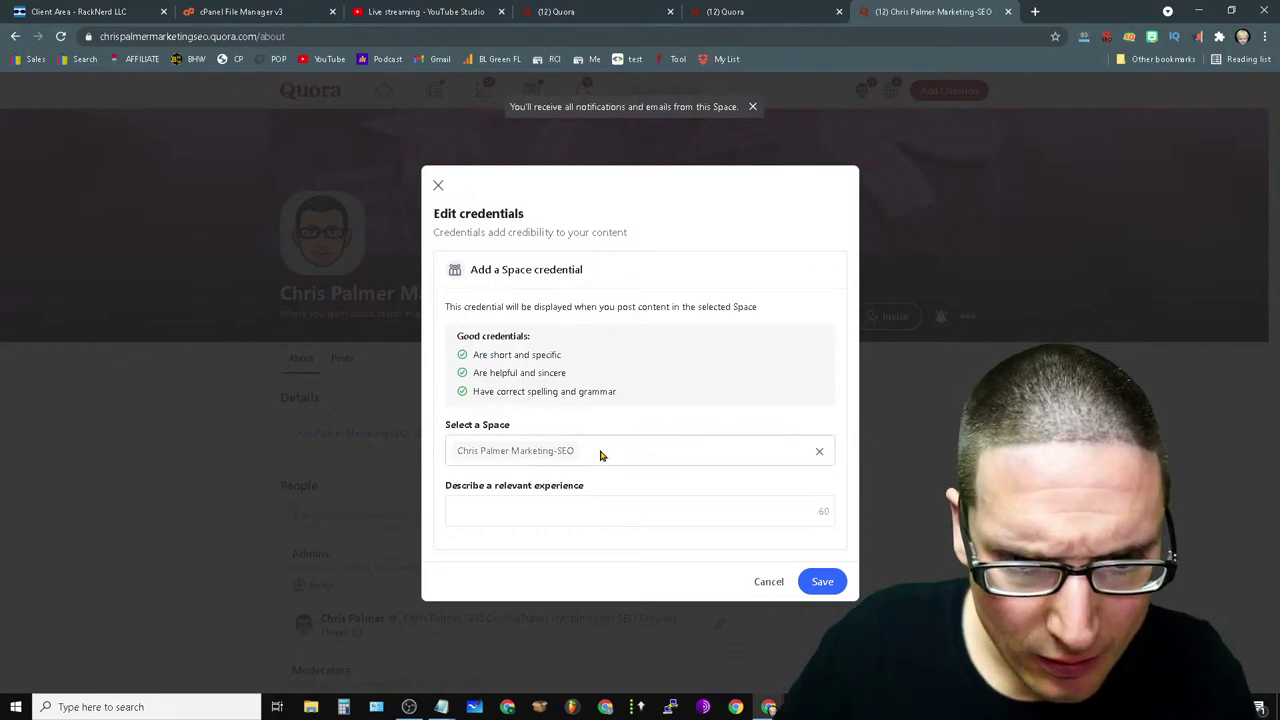
{"action": "left_click", "coordinate": [532, 509]}
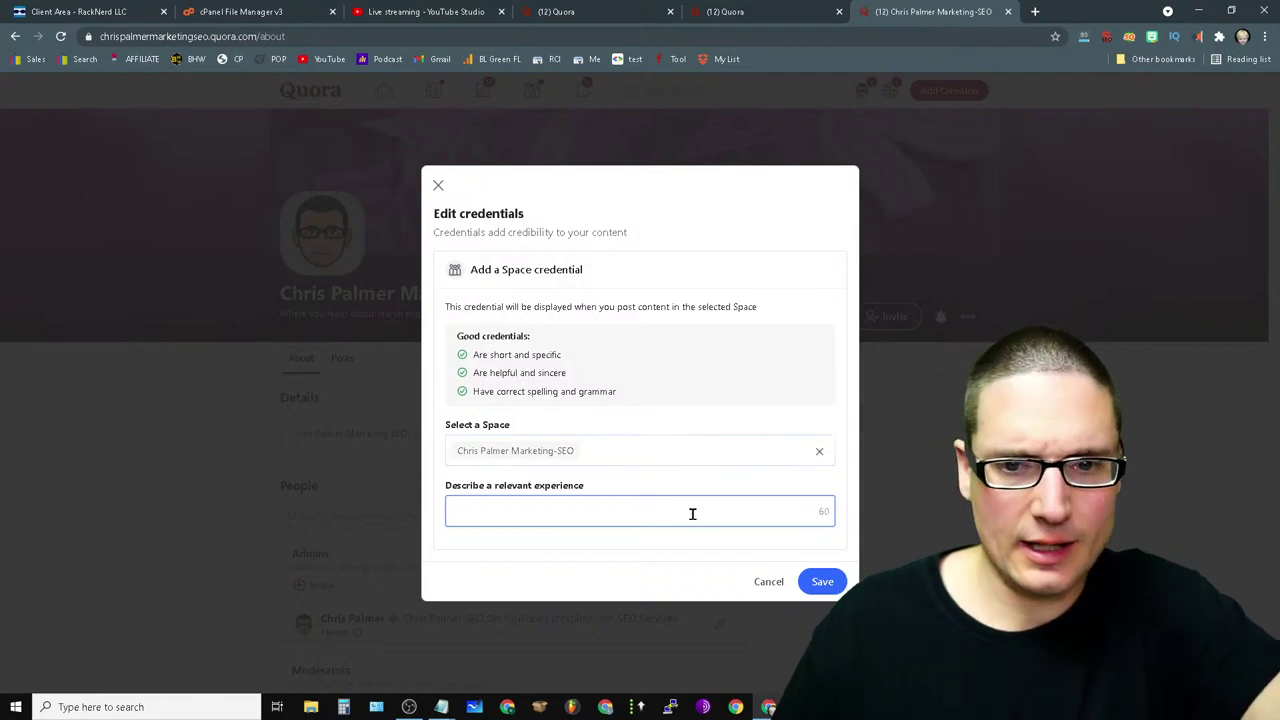
{"action": "left_click", "coordinate": [775, 586]}
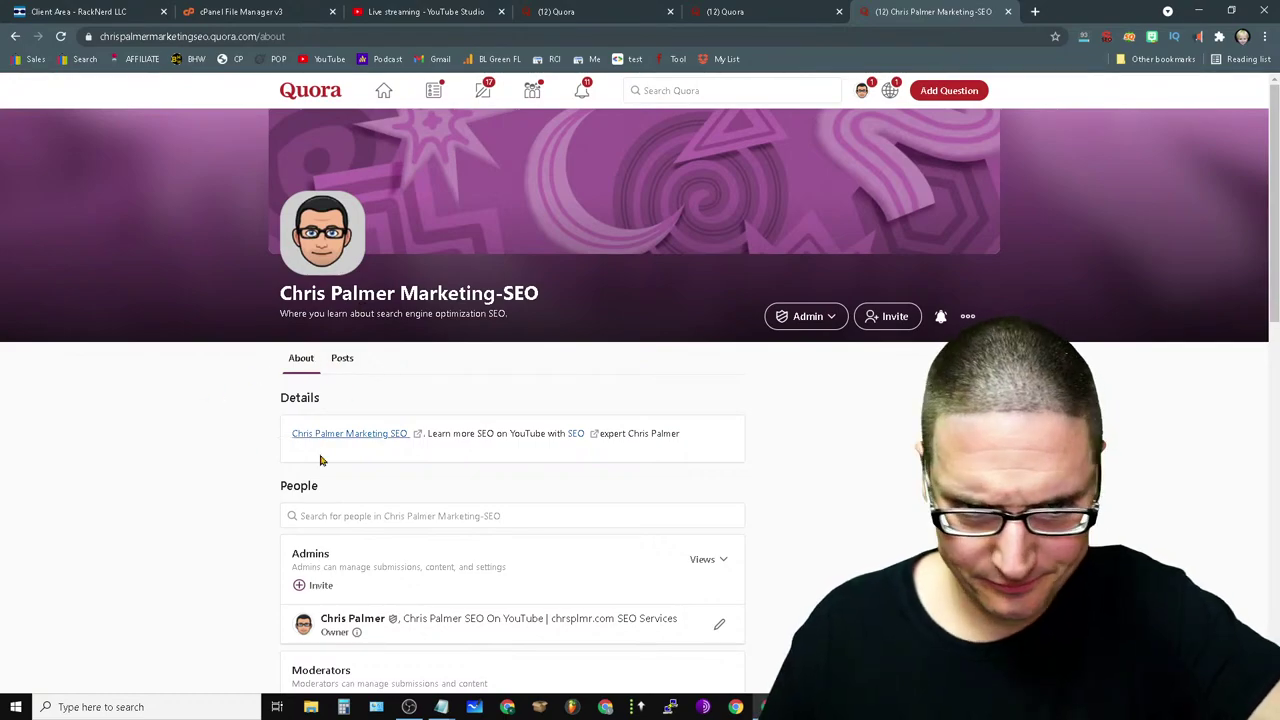
{"action": "scroll", "coordinate": [322, 460], "scroll_direction": "down", "scroll_amount": 6}
{"action": "scroll", "coordinate": [417, 569], "scroll_direction": "up", "scroll_amount": 4}
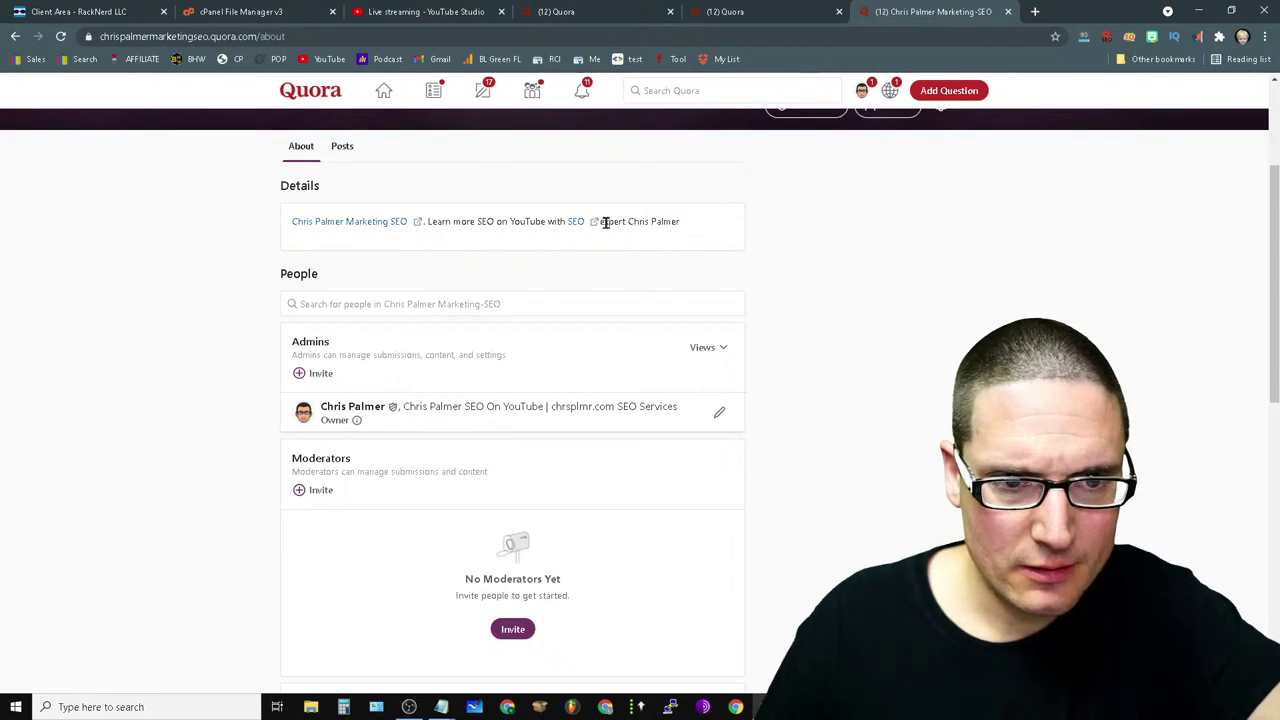
{"action": "left_click", "coordinate": [343, 147]}
{"action": "scroll", "coordinate": [790, 190], "scroll_direction": "down", "scroll_amount": 2}
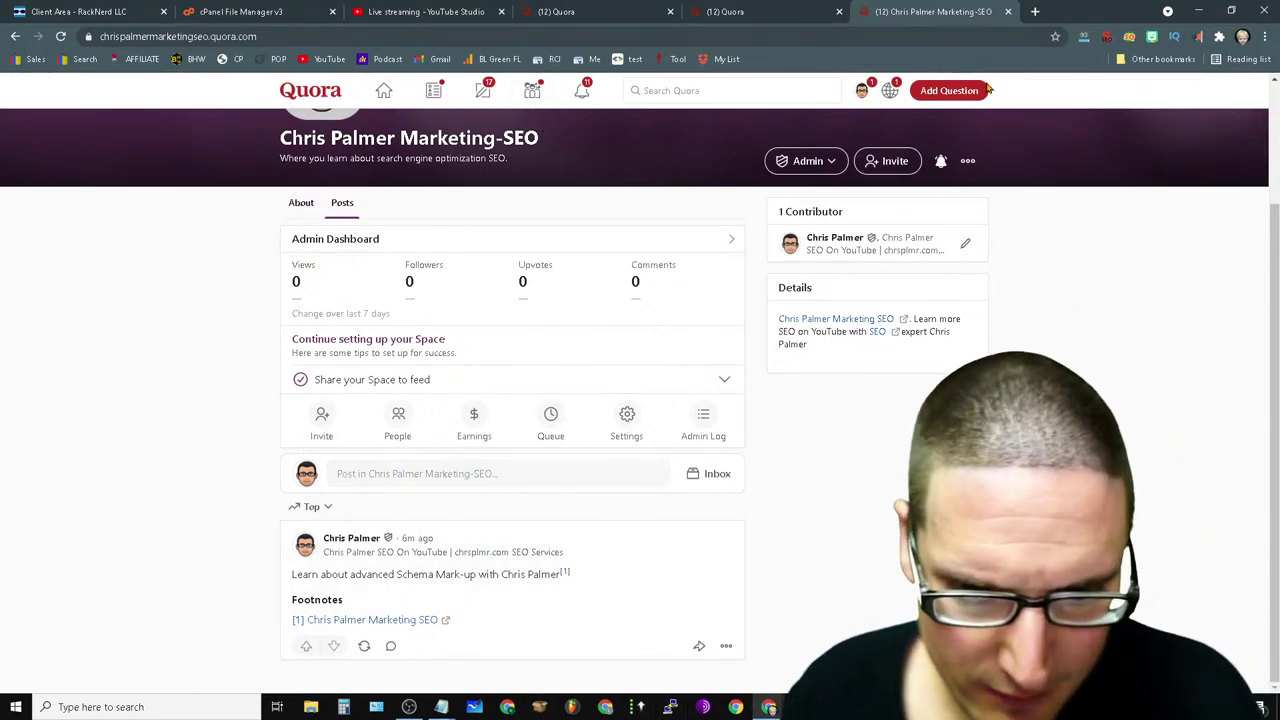
{"action": "left_click", "coordinate": [624, 436]}
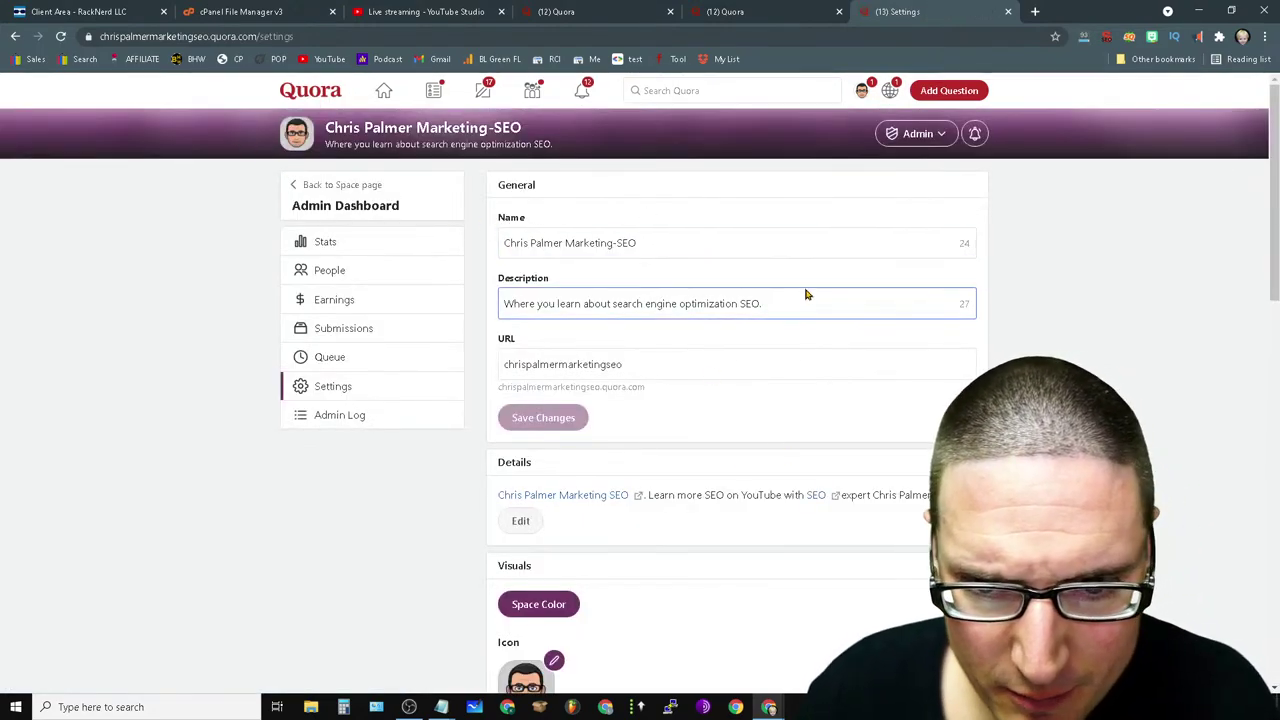
{"action": "left_click_drag", "start_coordinate": [797, 300], "coordinate": [91, 291]}
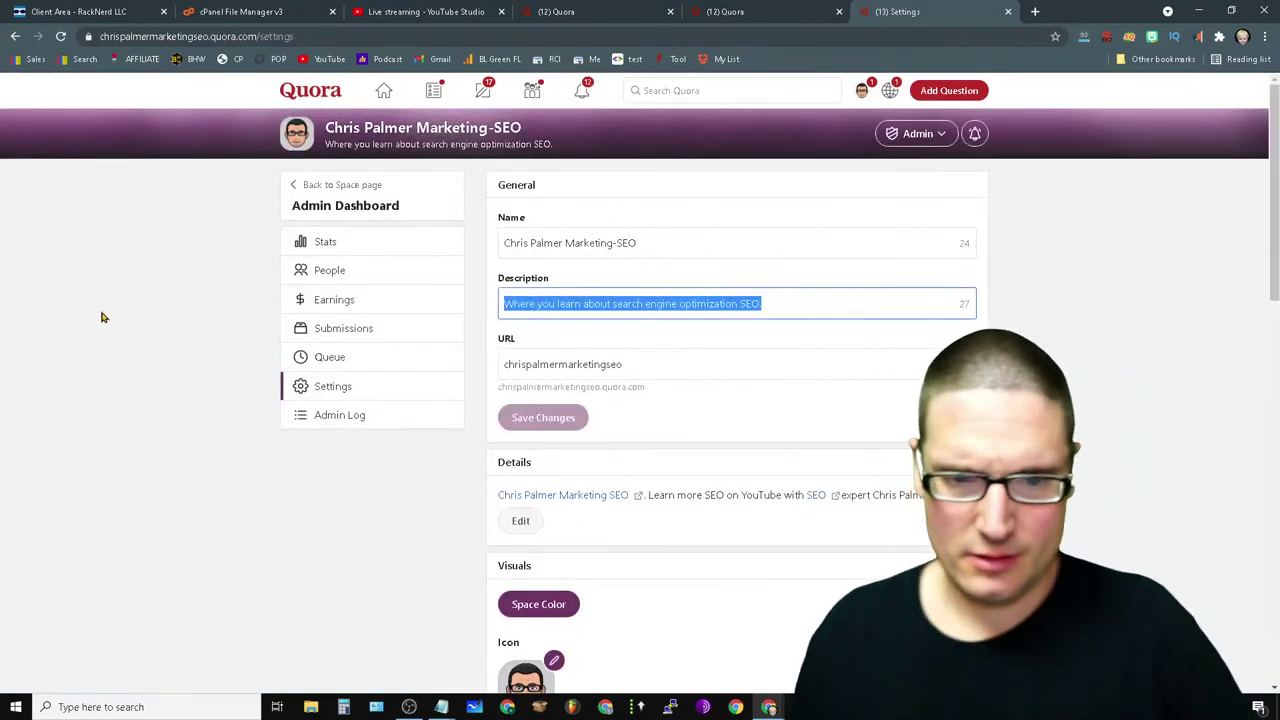
{"action": "left_click", "coordinate": [634, 363]}
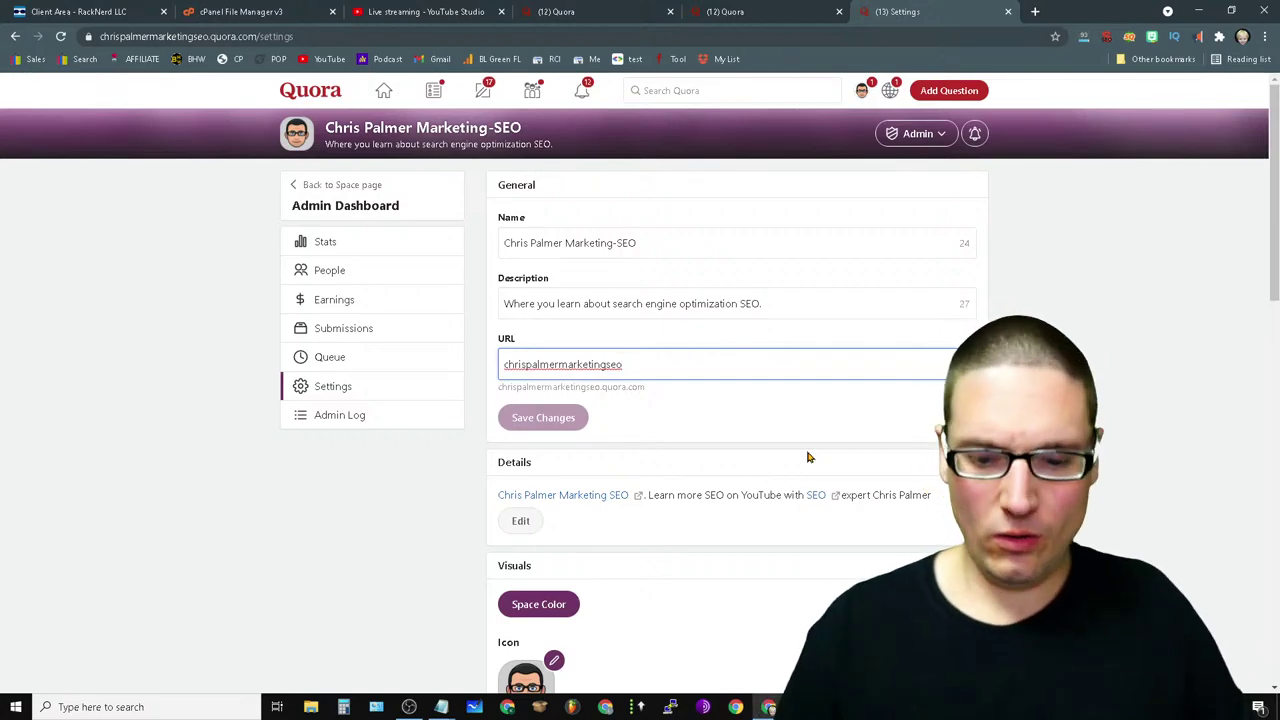
{"action": "key", "text": "BackSpace"}
{"action": "key", "text": "BackSpace"}
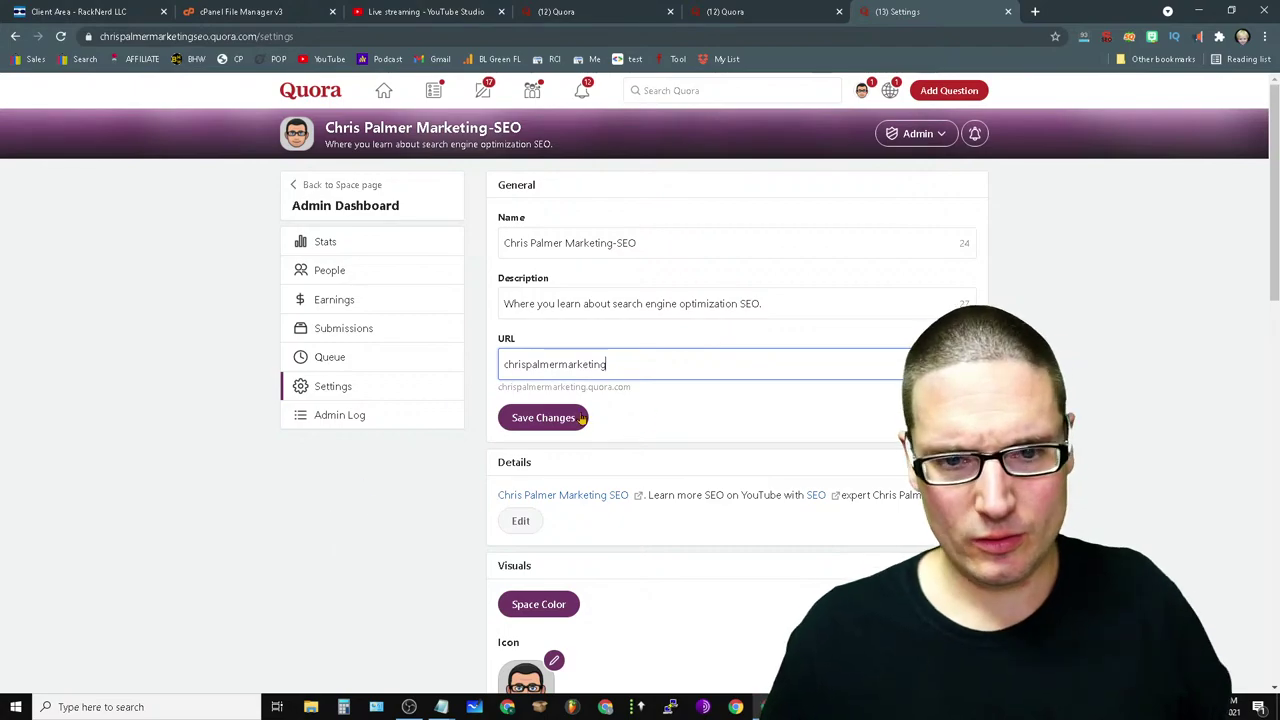
{"action": "left_click", "coordinate": [528, 364]}
{"action": "type", "text": "-"}
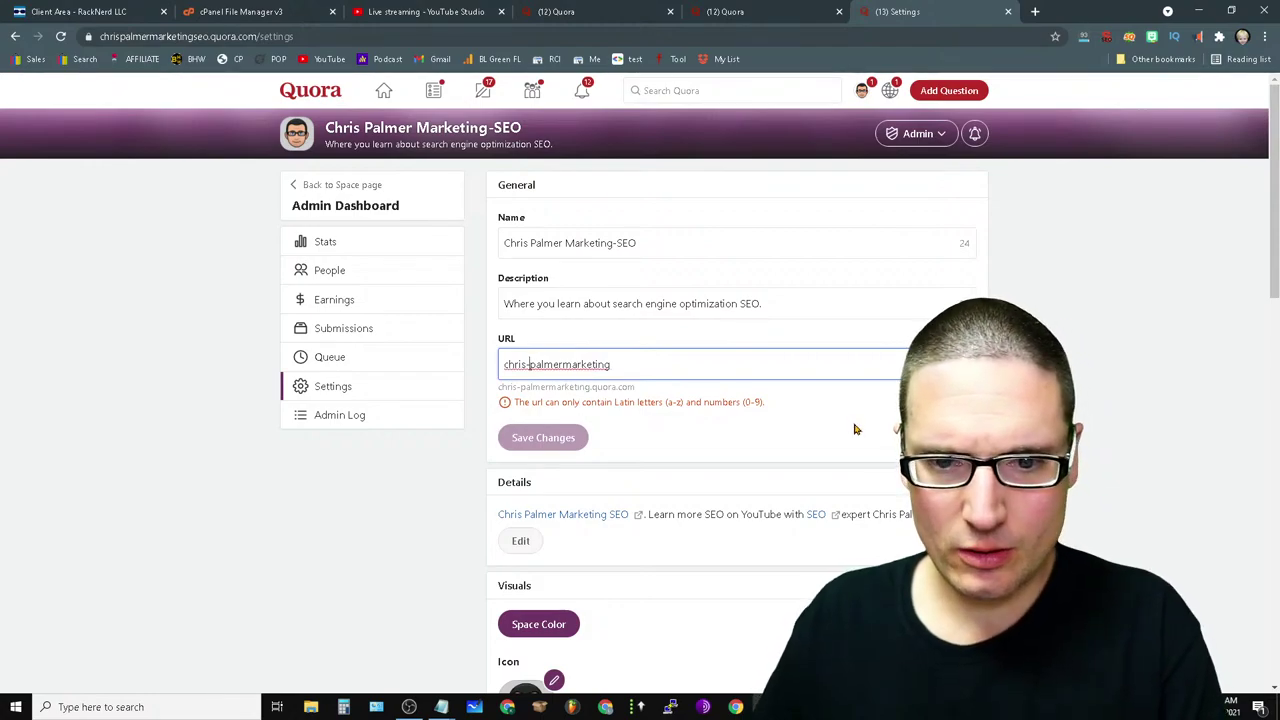
{"action": "key", "text": "BackSpace"}
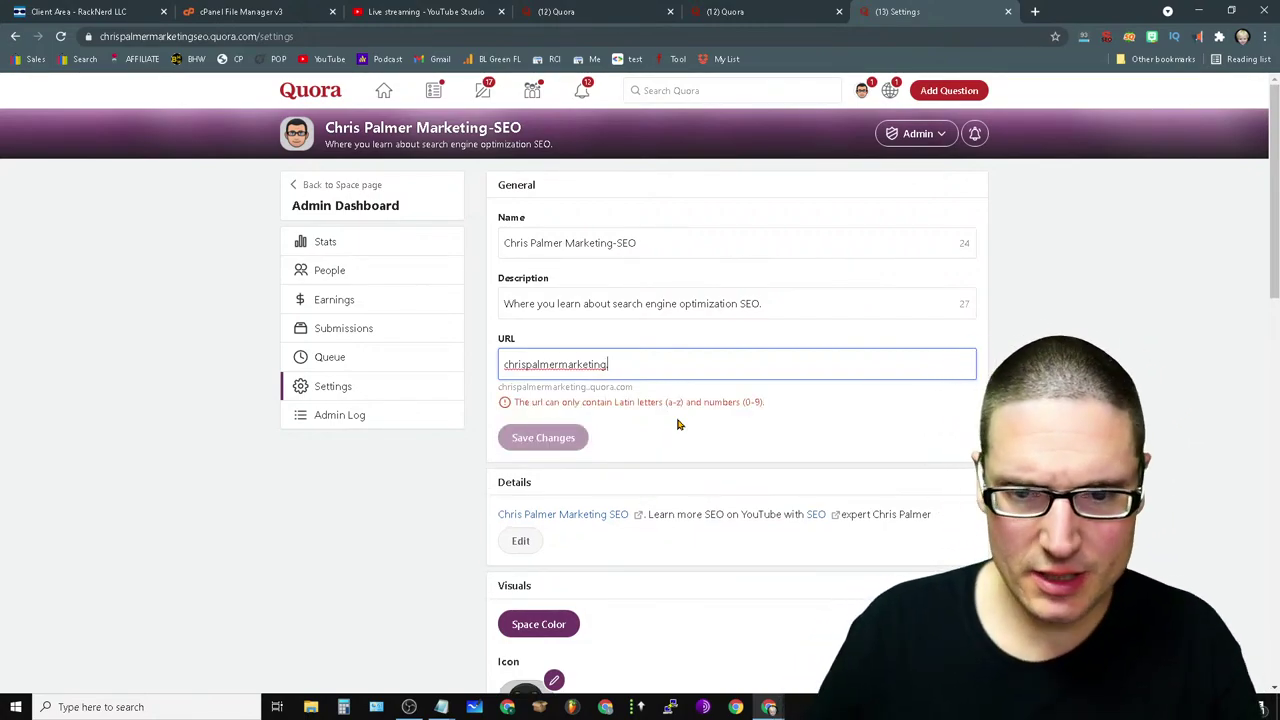
{"action": "key", "text": "BackSpace"}
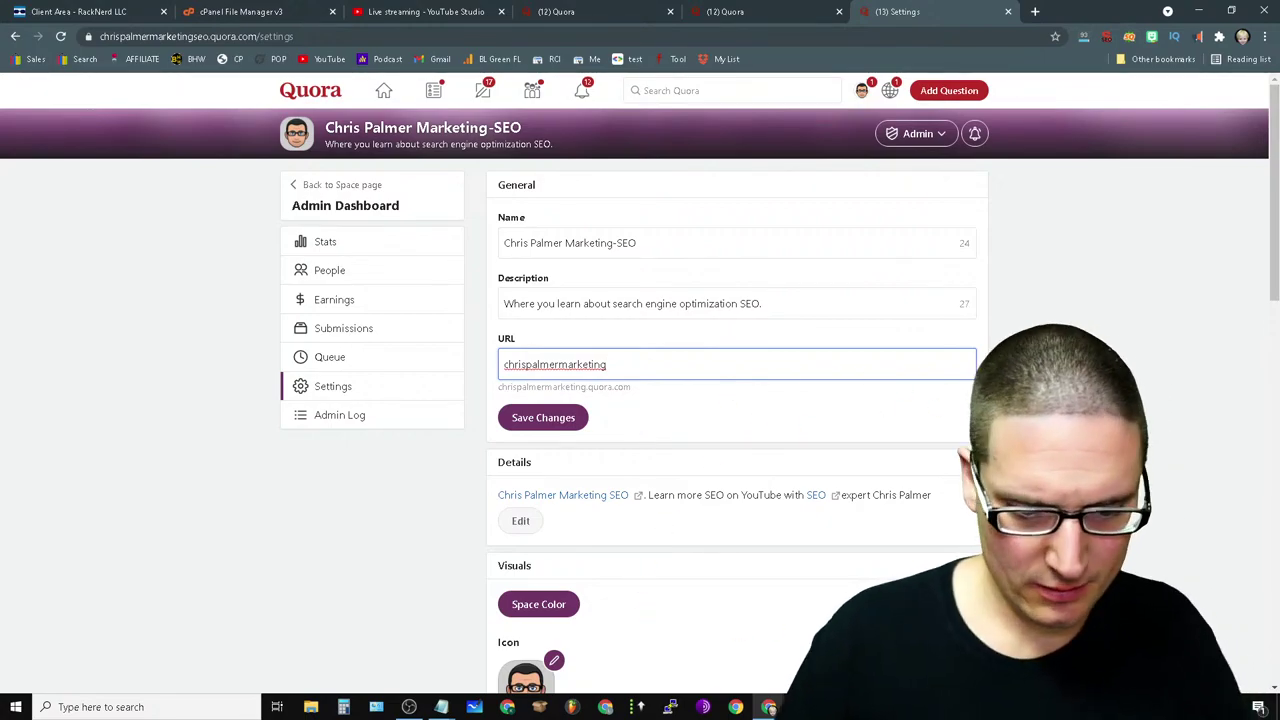
{"action": "type", "text": "o"}
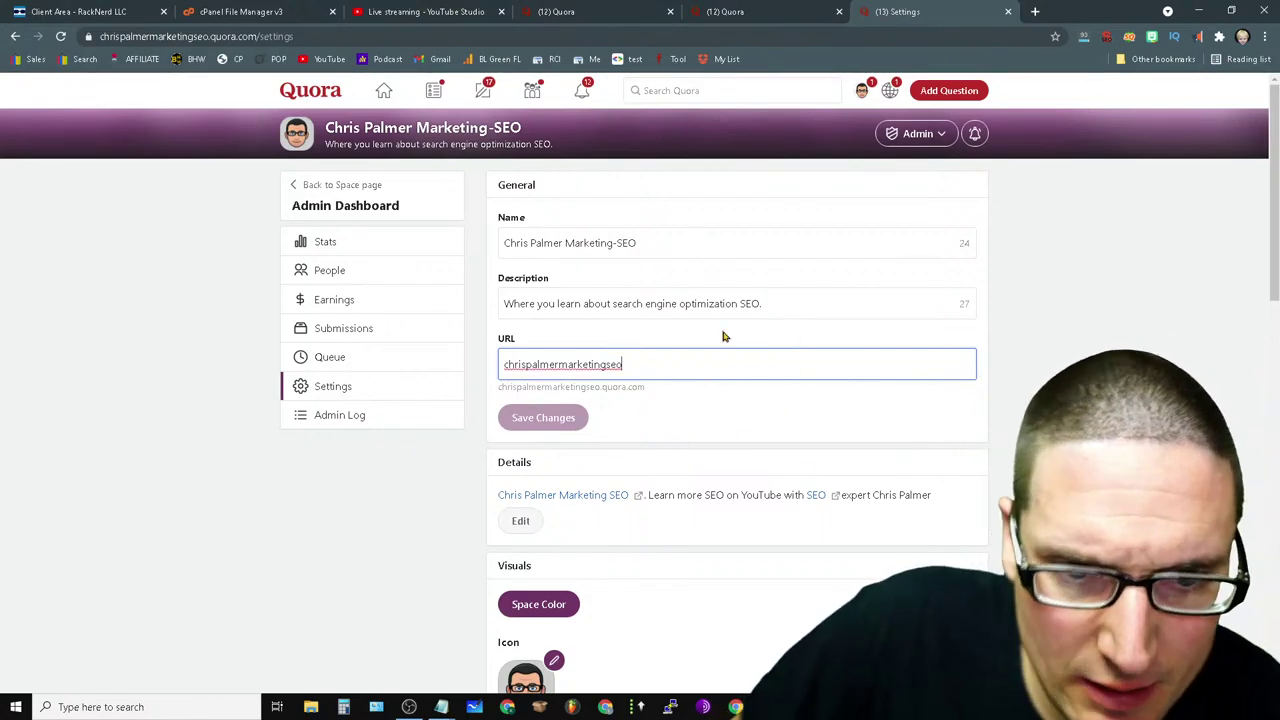
{"action": "left_click", "coordinate": [814, 301]}
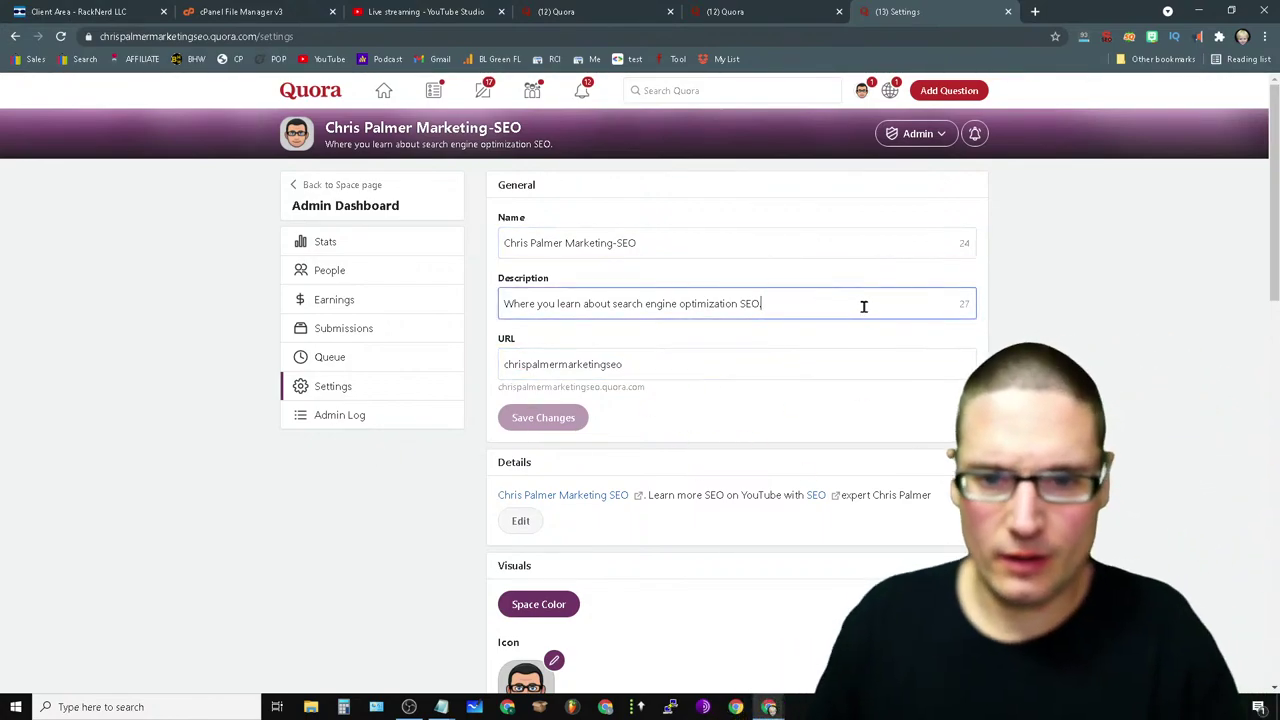
{"action": "type", "text": "."}
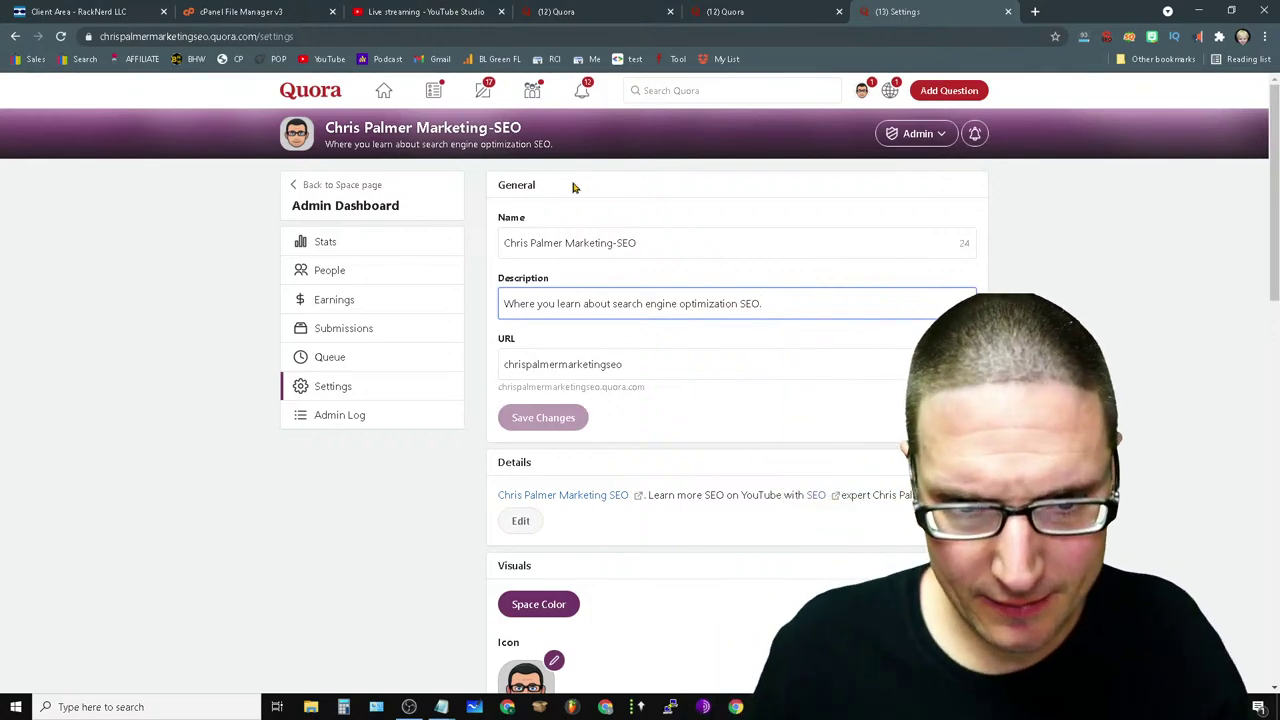
{"action": "left_click_drag", "start_coordinate": [796, 300], "coordinate": [360, 403]}
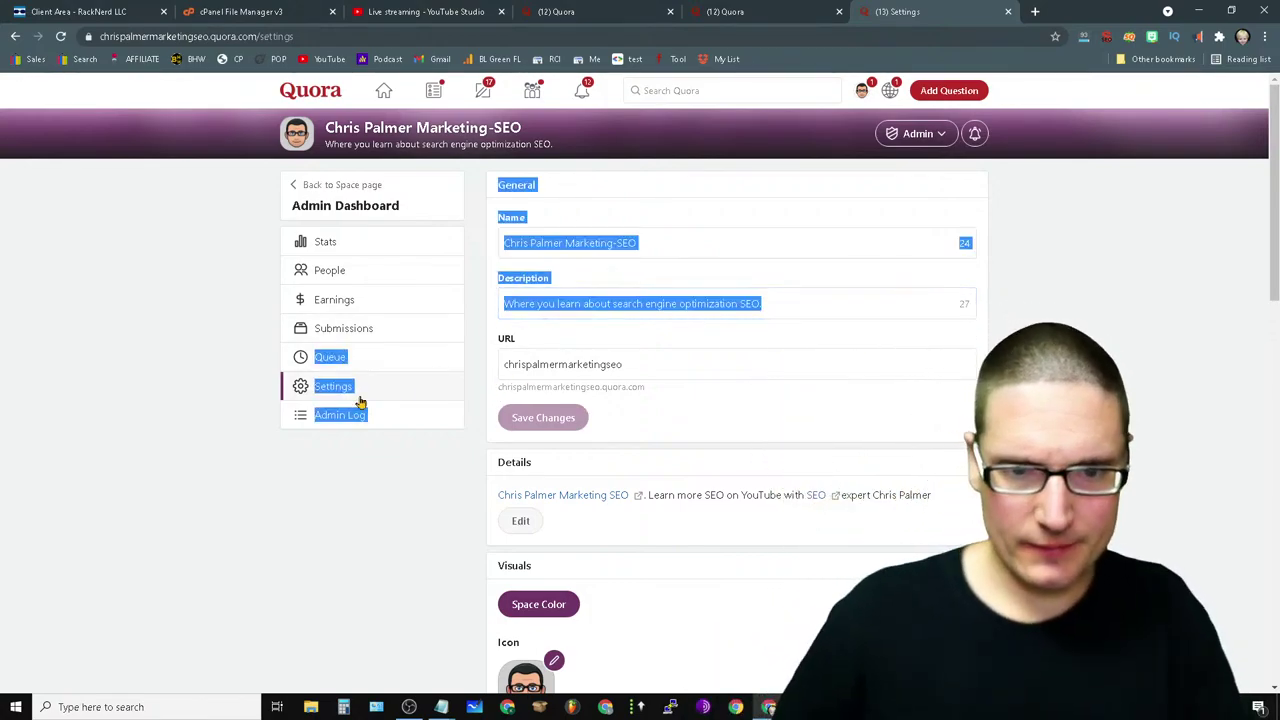
{"action": "left_click", "coordinate": [808, 306]}
{"action": "key", "text": "ctrl+a"}
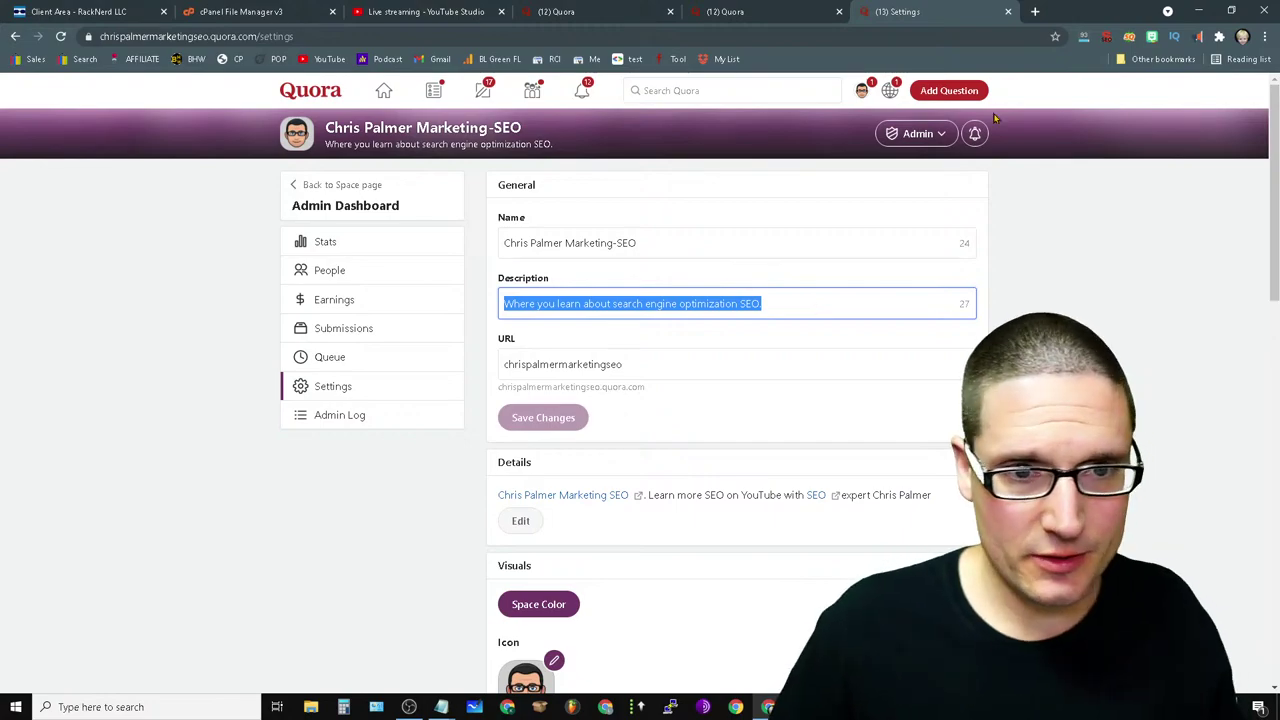
- Check the YouTube Studio live stream and Quora tabs, then open a fresh empty browser tab
{"action": "left_click", "coordinate": [425, 11]}
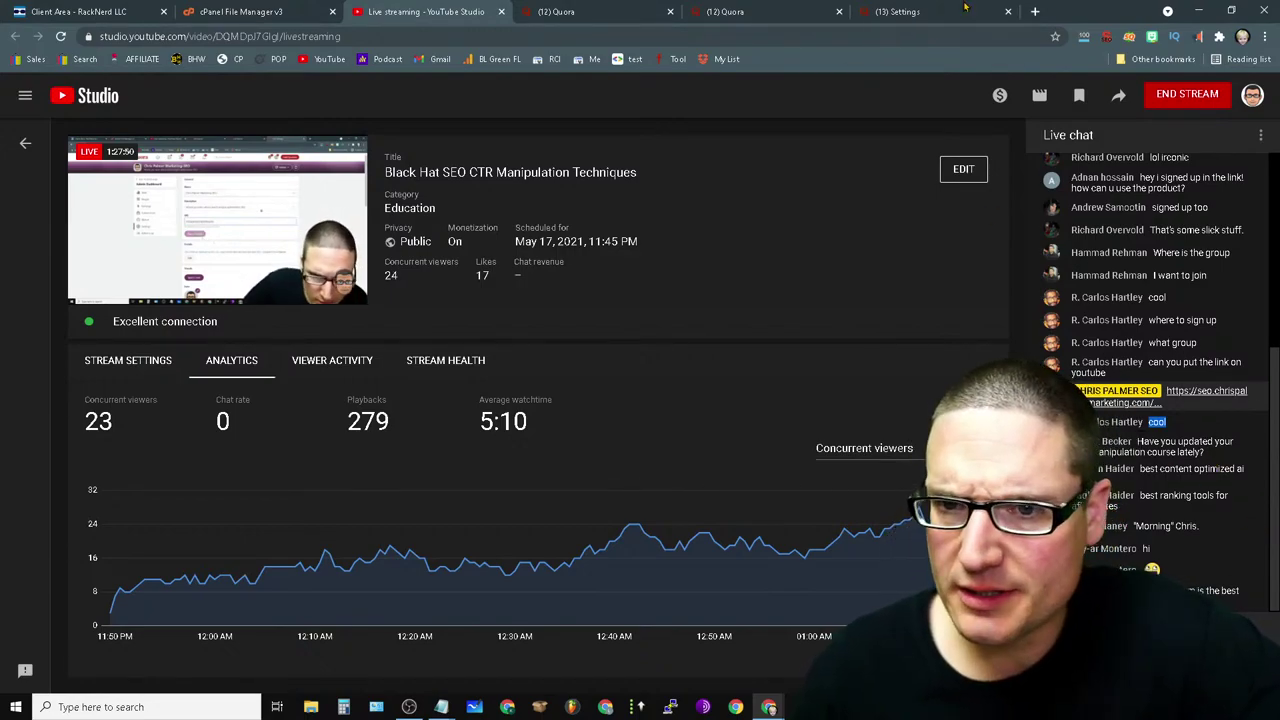
{"action": "left_click", "coordinate": [900, 11]}
{"action": "left_click", "coordinate": [725, 11]}
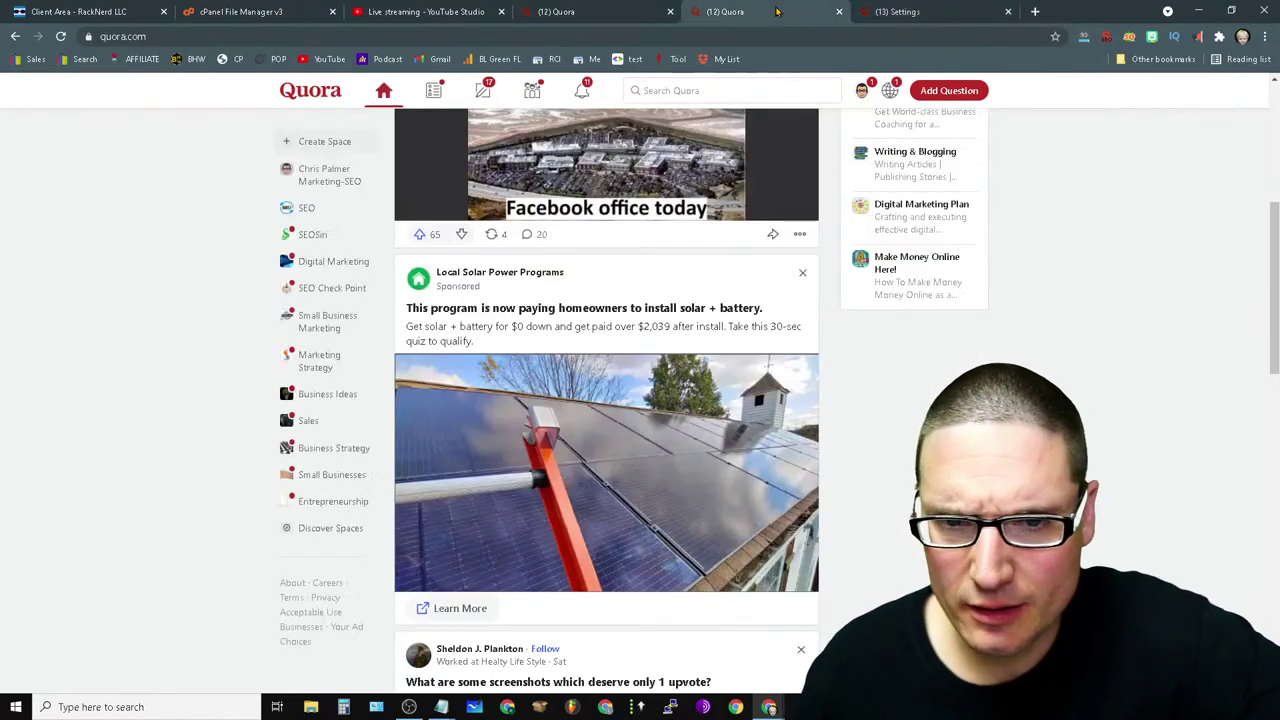
{"action": "left_click", "coordinate": [556, 11]}
{"action": "left_click", "coordinate": [400, 11]}
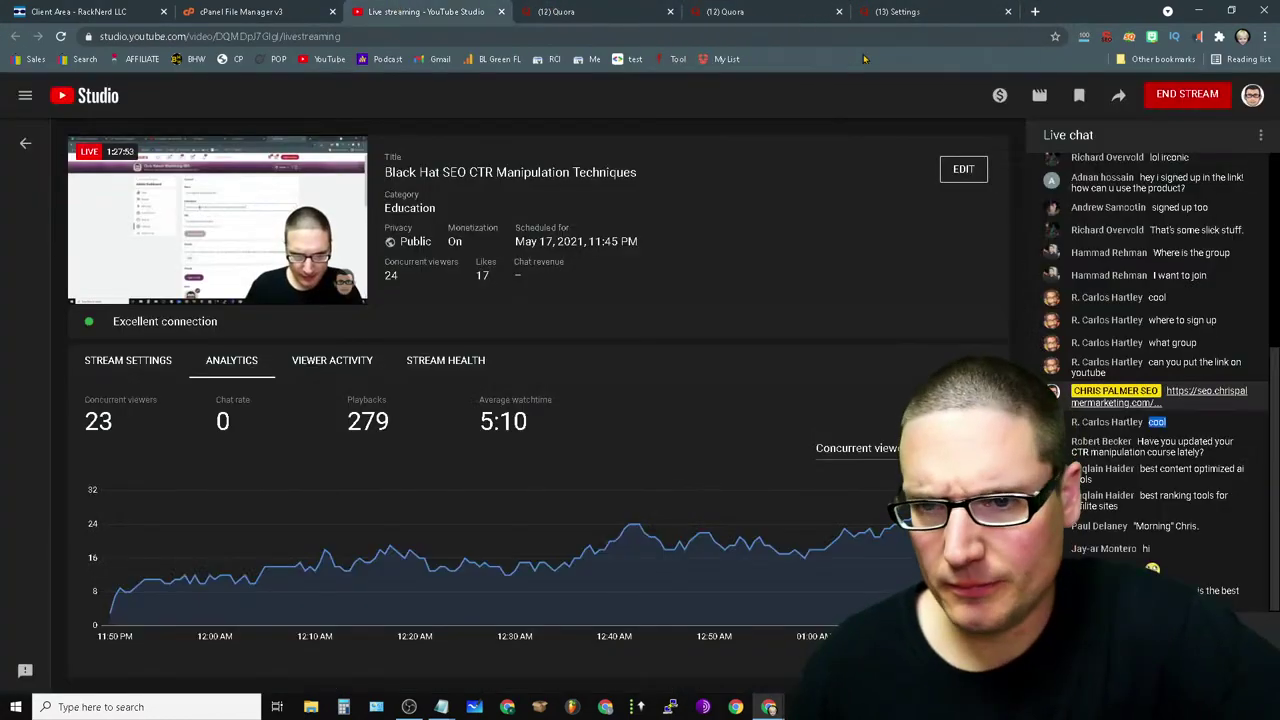
{"action": "left_click", "coordinate": [1035, 11]}
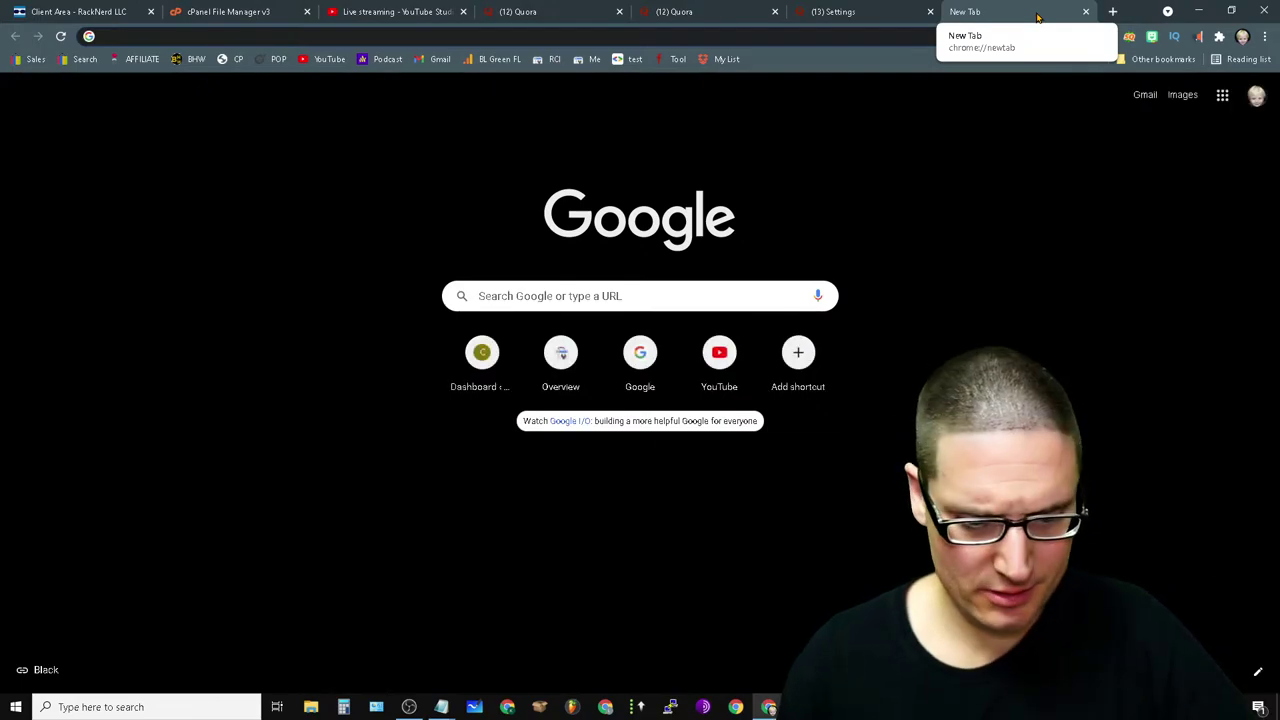
- Go to seo.chrispalmermarketing.com and open its Training course page
{"action": "type", "text": "seo.chrispalmermarketing.com"}
{"action": "key", "text": "Return"}
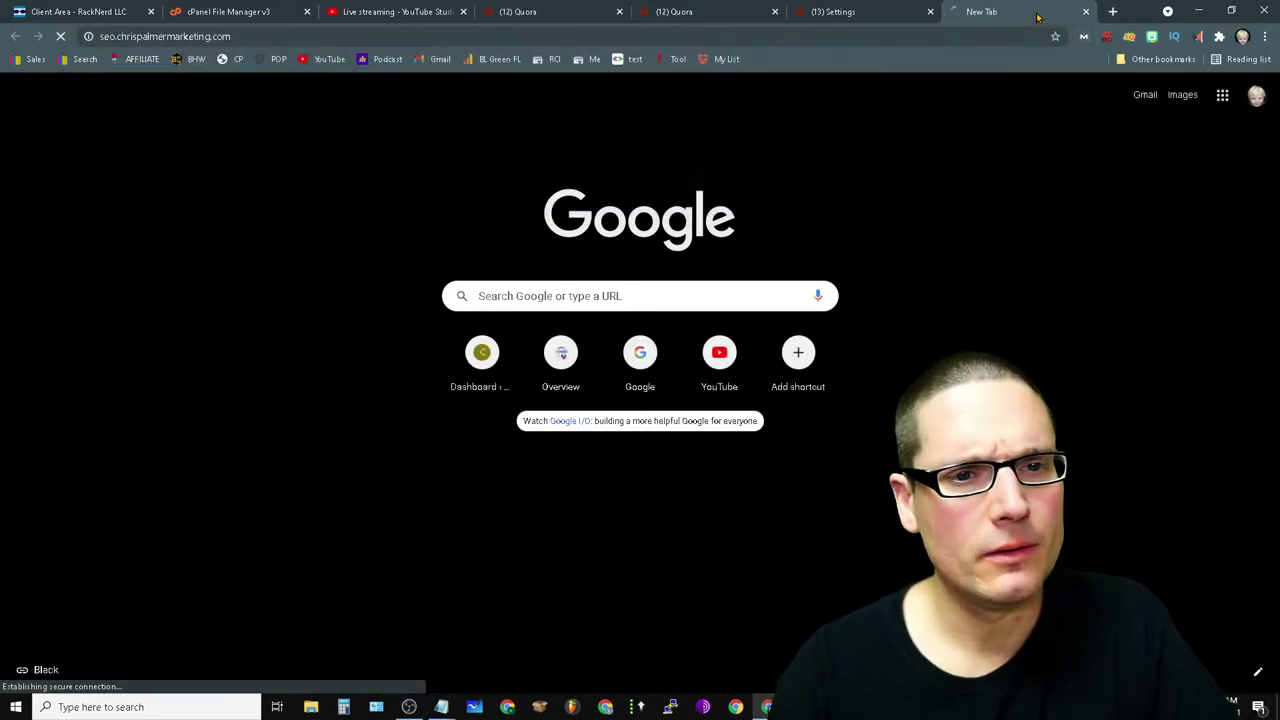
{"action": "scroll", "coordinate": [590, 632], "scroll_direction": "down", "scroll_amount": 10}
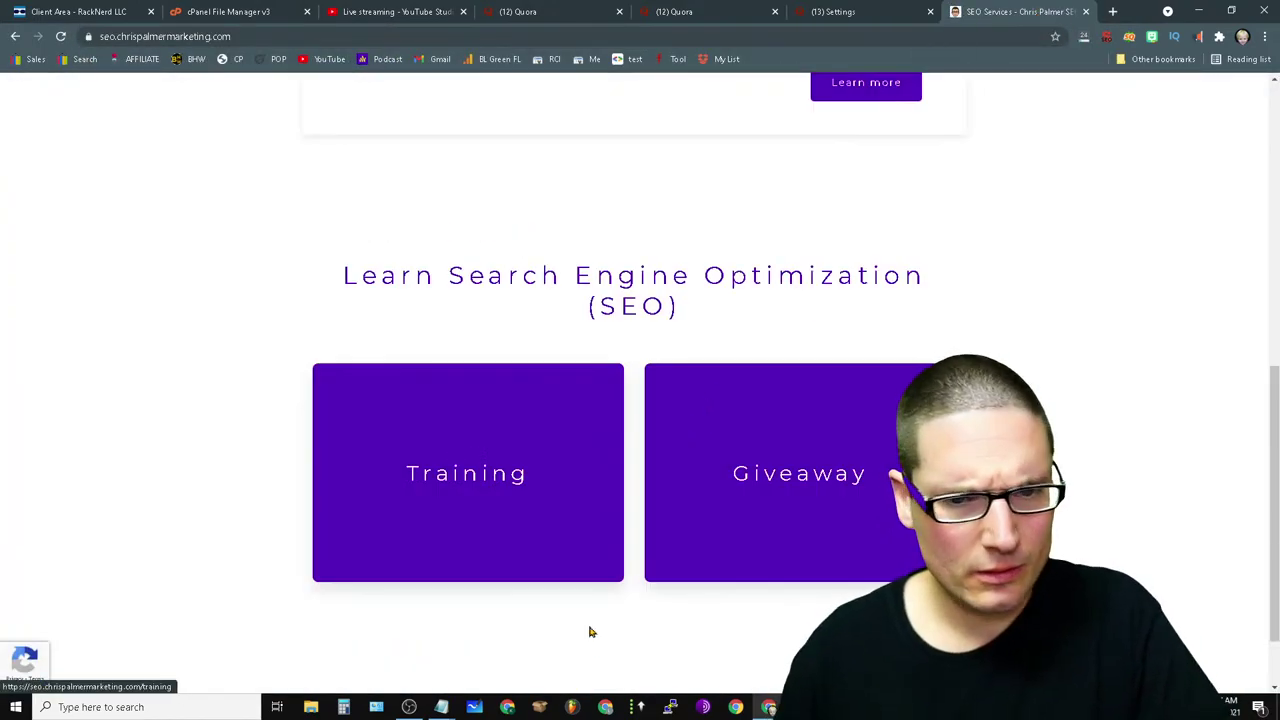
{"action": "left_click", "coordinate": [507, 506]}
- Browse the Training course catalogue, then close the SEO site tab
{"action": "scroll", "coordinate": [531, 331], "scroll_direction": "down", "scroll_amount": 2}
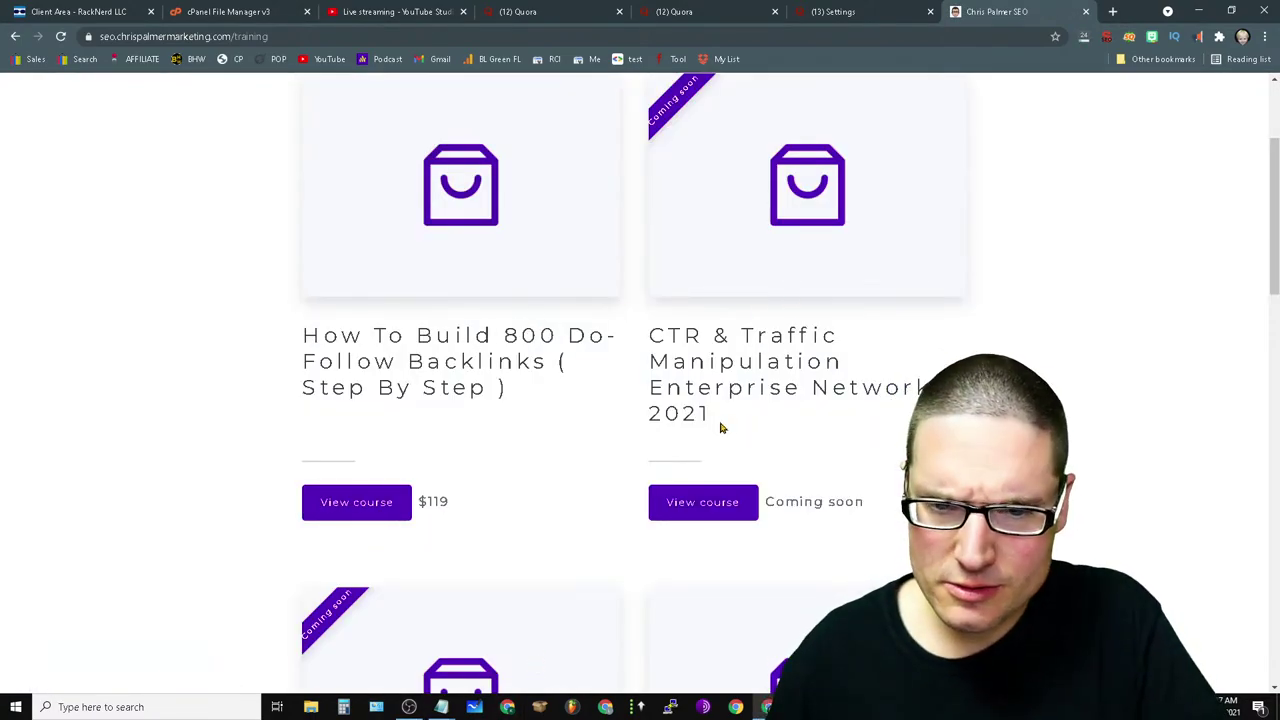
{"action": "left_click_drag", "start_coordinate": [720, 428], "coordinate": [640, 340]}
{"action": "left_click", "coordinate": [894, 429]}
{"action": "scroll", "coordinate": [800, 400], "scroll_direction": "down", "scroll_amount": 5}
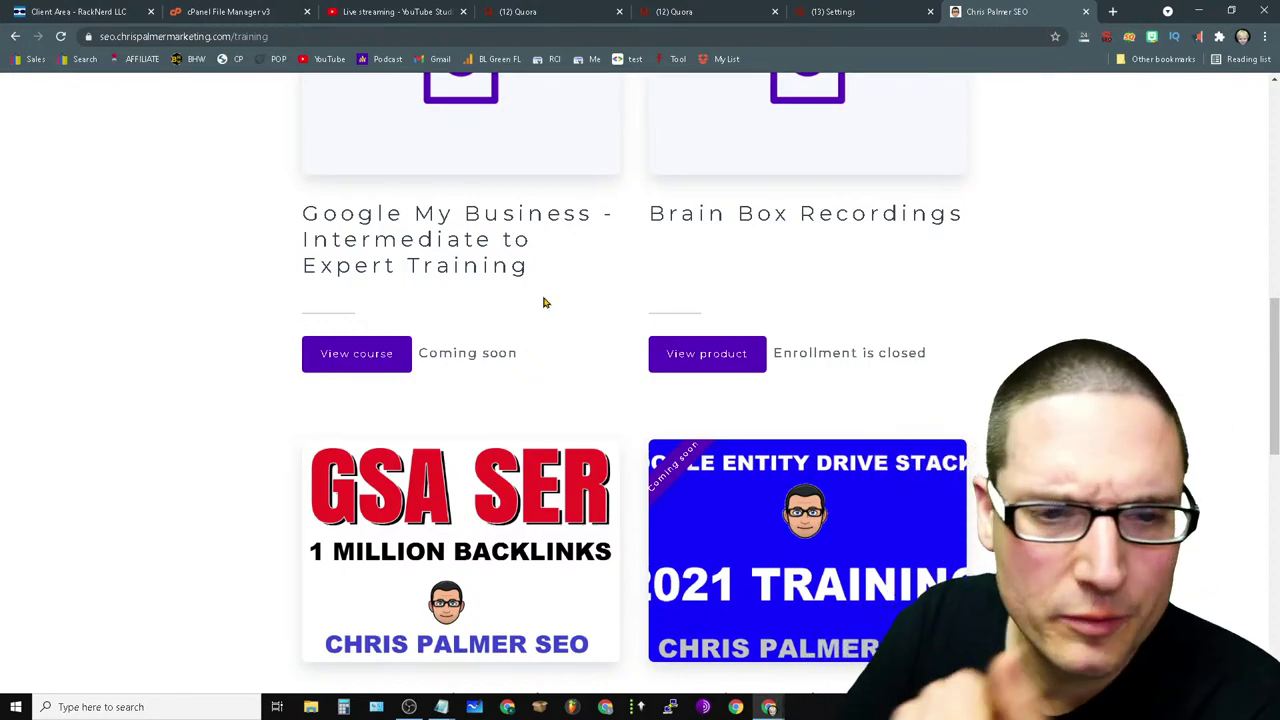
{"action": "left_click_drag", "start_coordinate": [537, 269], "coordinate": [317, 157]}
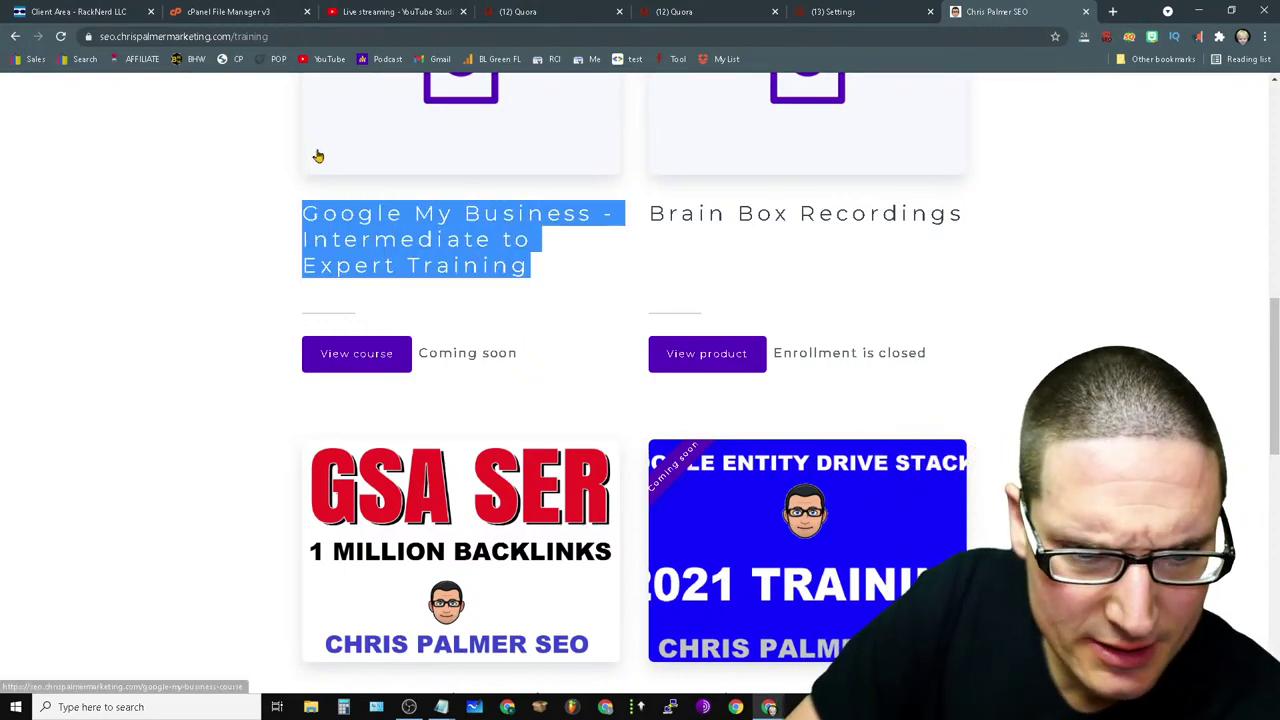
{"action": "scroll", "coordinate": [1119, 240], "scroll_direction": "down", "scroll_amount": 6}
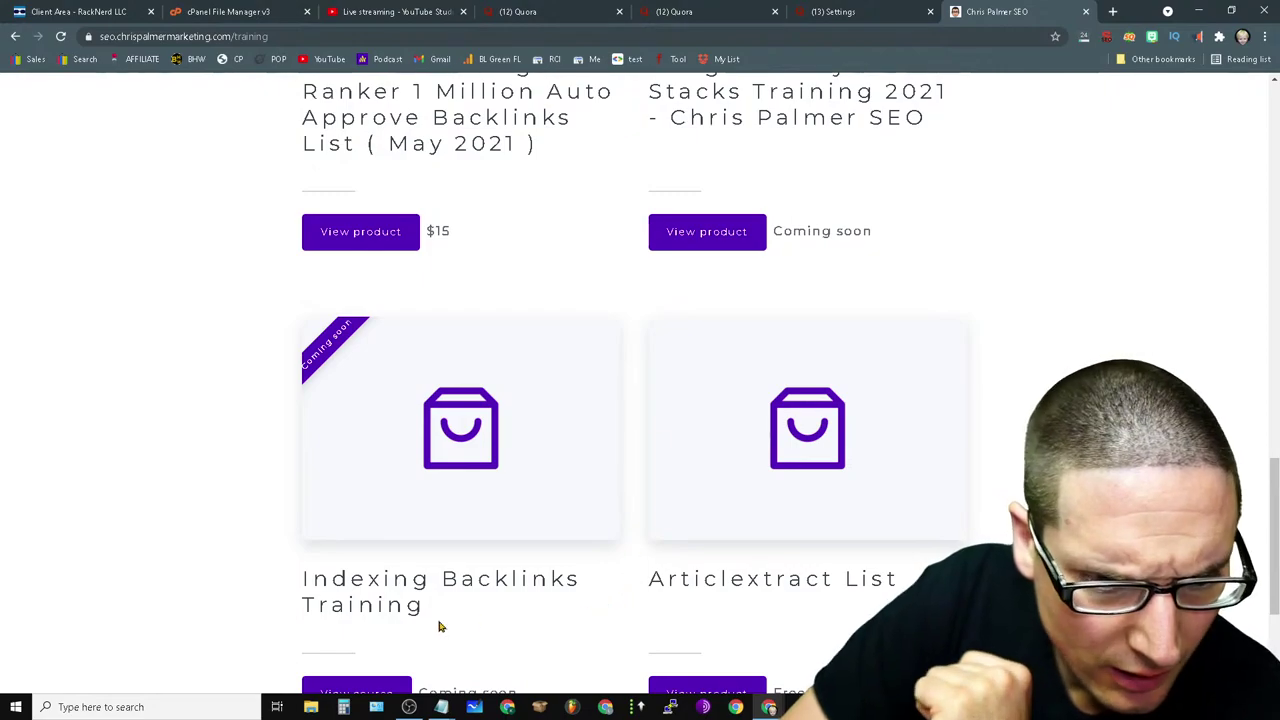
{"action": "left_click", "coordinate": [456, 612], "text": "shift"}
{"action": "left_click", "coordinate": [854, 566]}
{"action": "scroll", "coordinate": [854, 566], "scroll_direction": "down", "scroll_amount": 3}
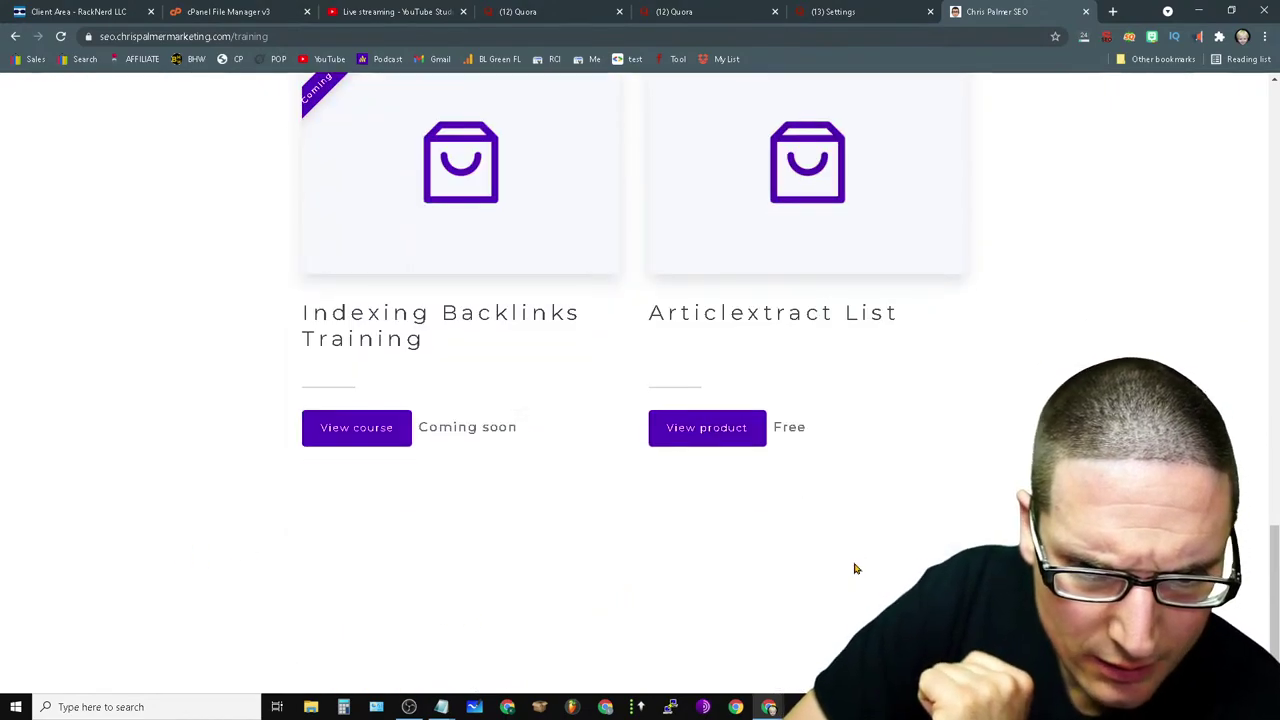
{"action": "scroll", "coordinate": [840, 314], "scroll_direction": "up", "scroll_amount": 8}
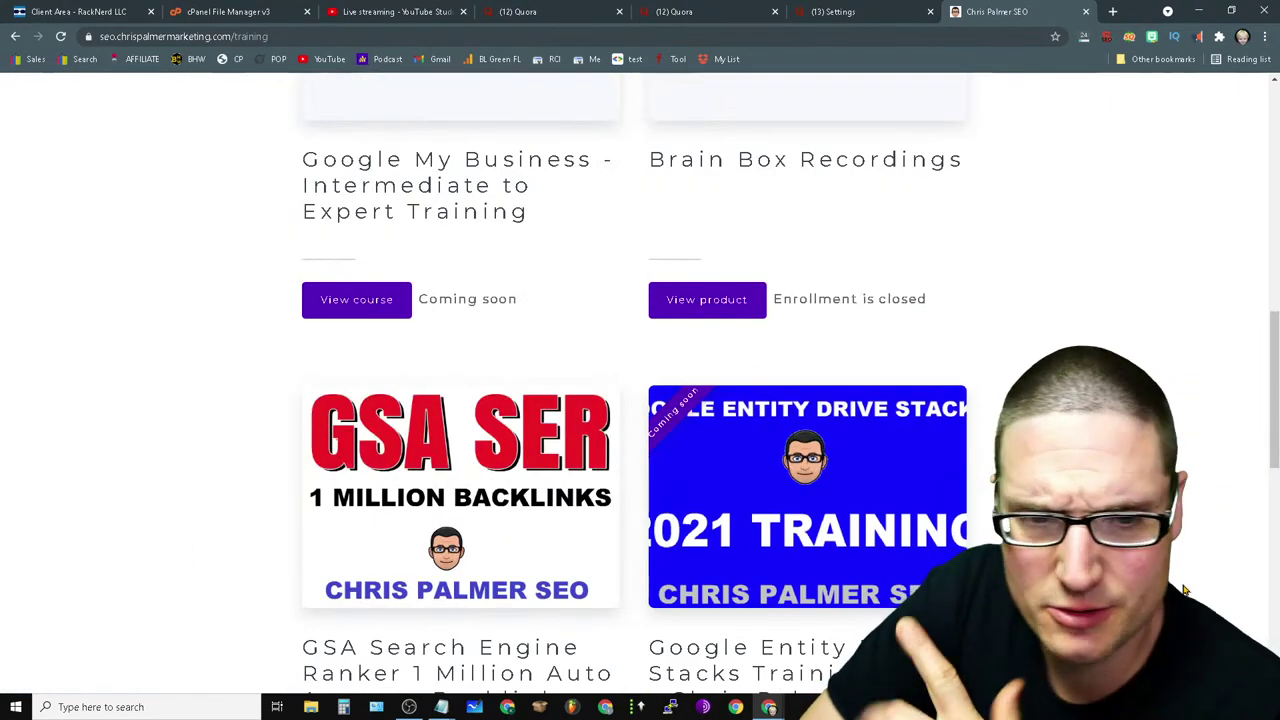
{"action": "scroll", "coordinate": [1225, 358], "scroll_direction": "up", "scroll_amount": 8}
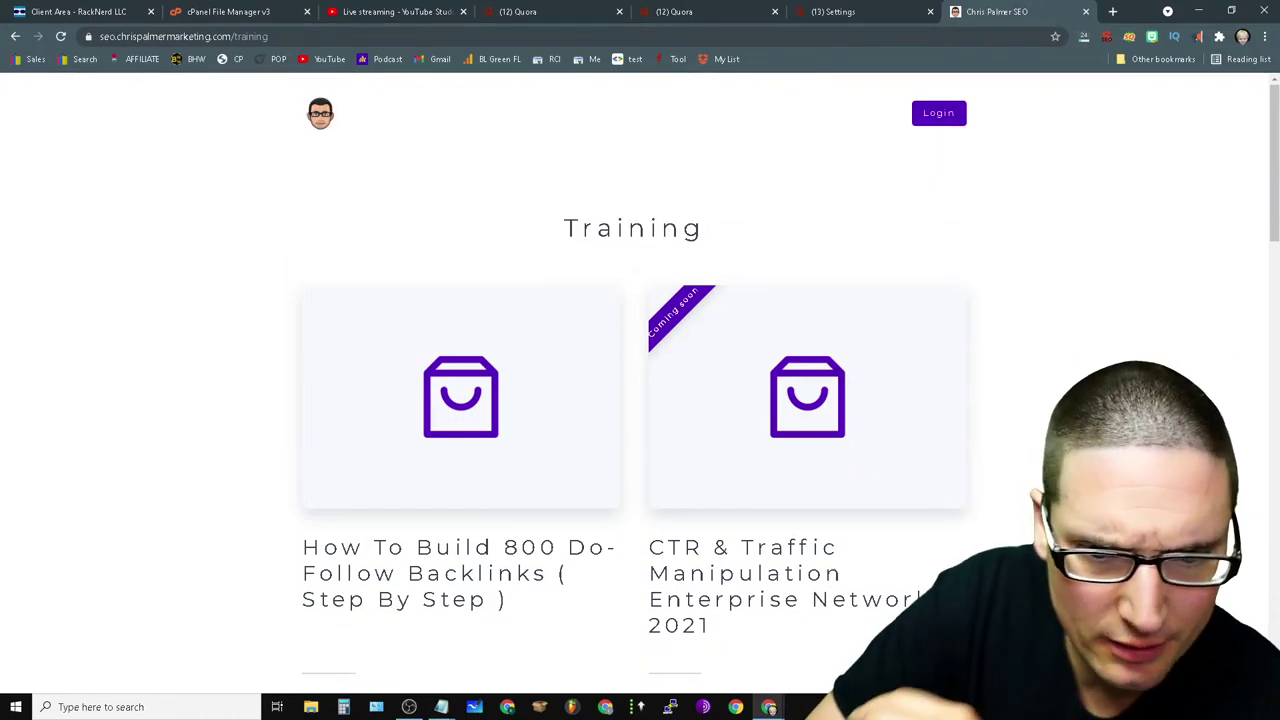
{"action": "scroll", "coordinate": [899, 353], "scroll_direction": "down", "scroll_amount": 6}
{"action": "scroll", "coordinate": [786, 420], "scroll_direction": "up", "scroll_amount": 2}
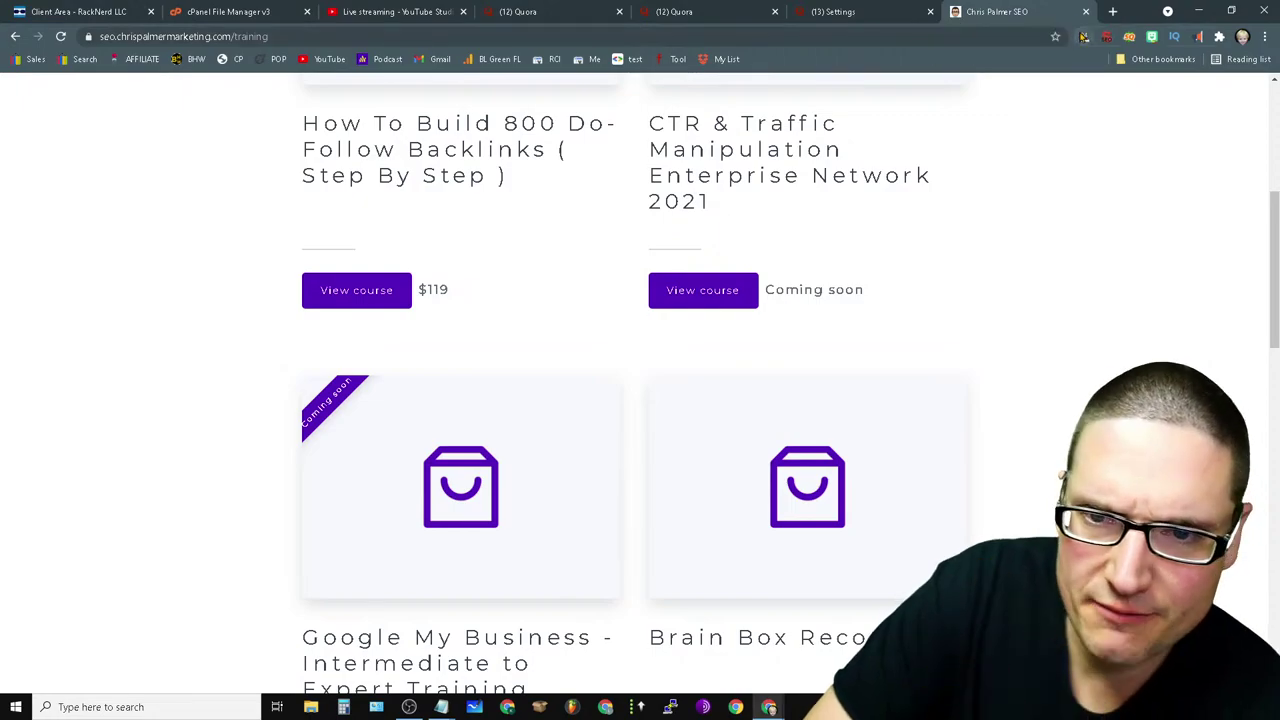
{"action": "left_click", "coordinate": [1086, 12]}
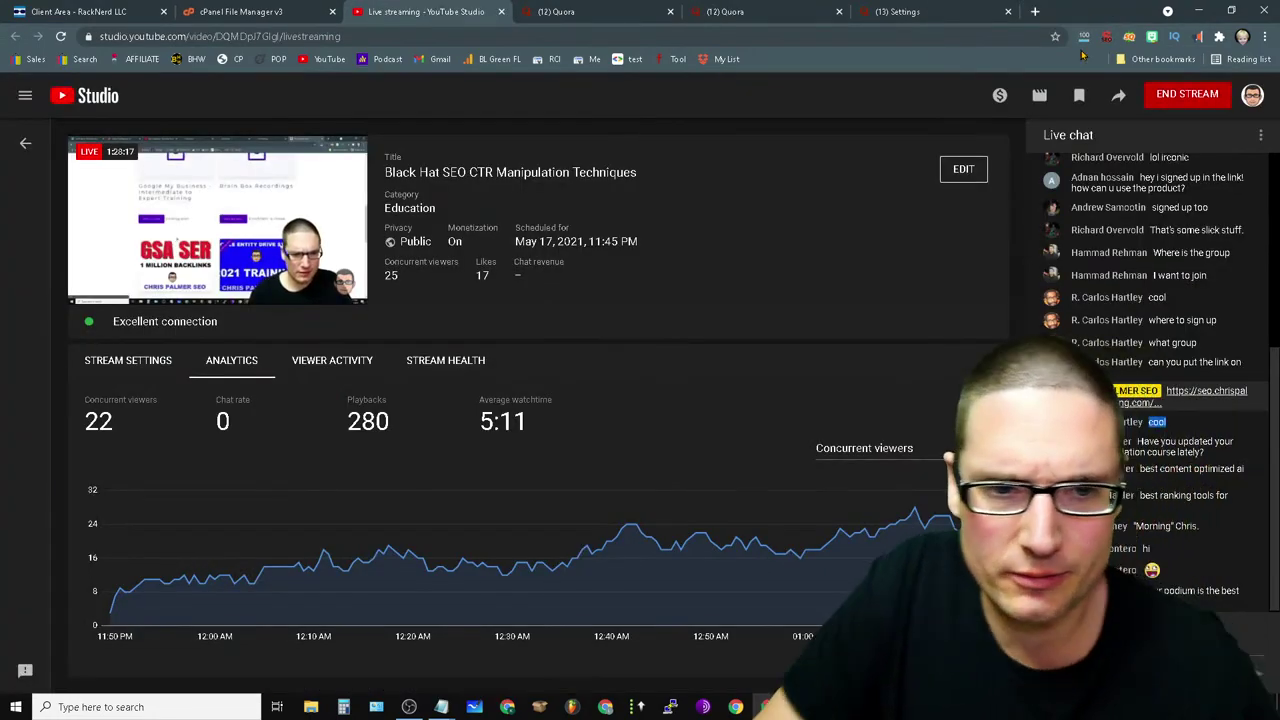